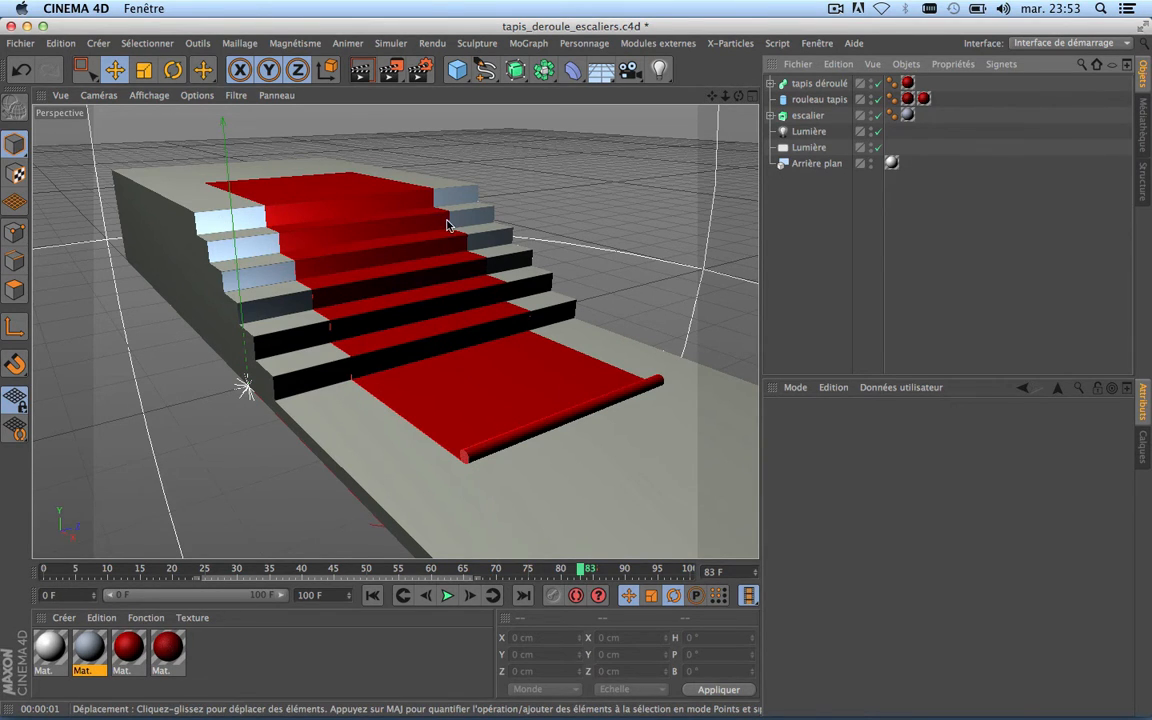
Examine the red carpet laid over the stairs and its rolled end from several angles and distances.
{"action": "left_click_drag", "start_coordinate": [712, 96], "coordinate": [720, 128]}
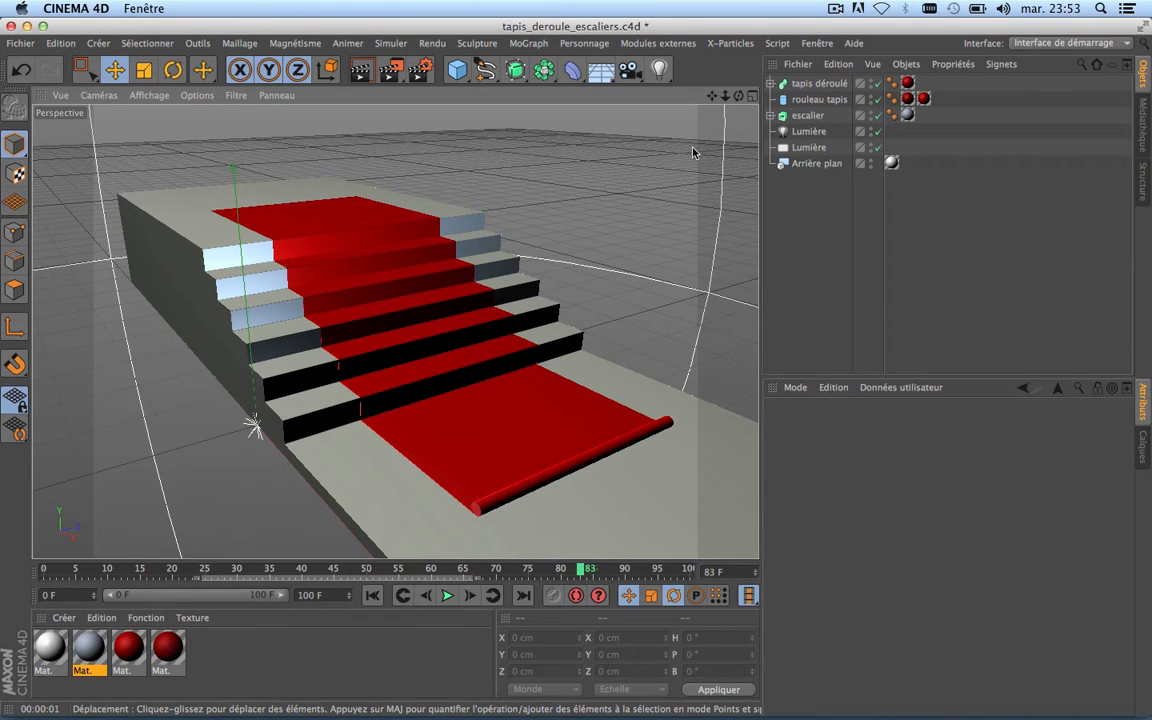
{"action": "left_click_drag", "start_coordinate": [738, 96], "coordinate": [744, 108]}
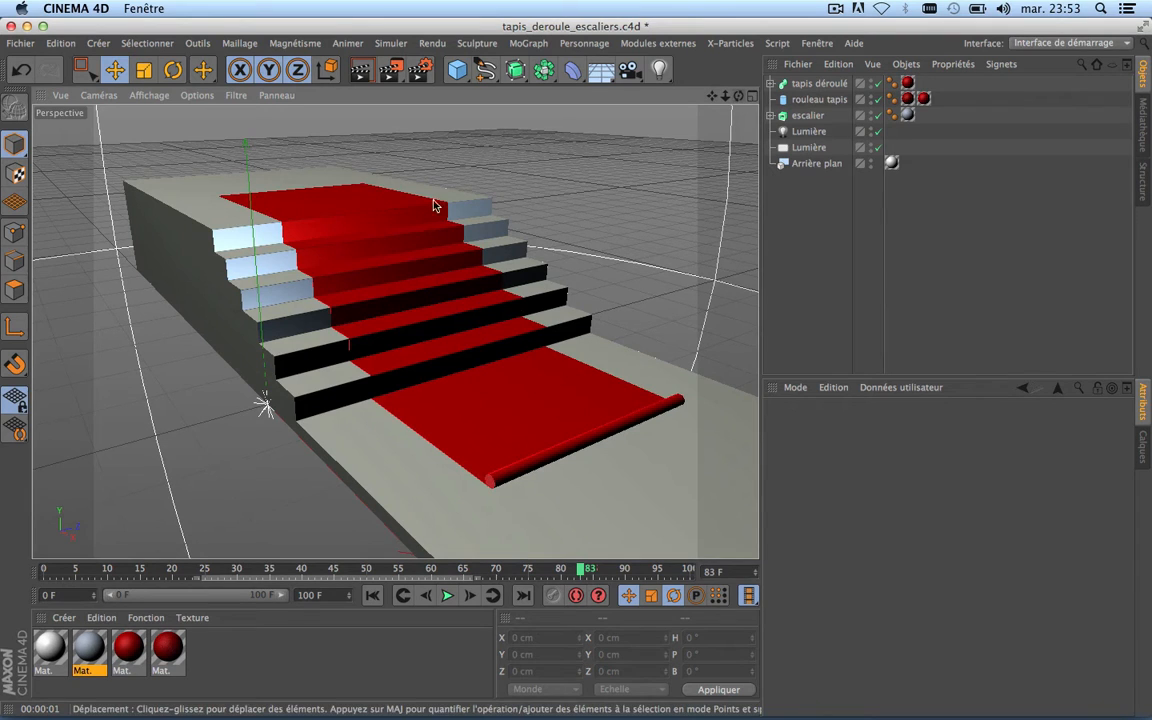
{"action": "scroll", "coordinate": [362, 177], "scroll_direction": "up", "scroll_amount": 5}
{"action": "scroll", "coordinate": [360, 176], "scroll_direction": "down", "scroll_amount": 8}
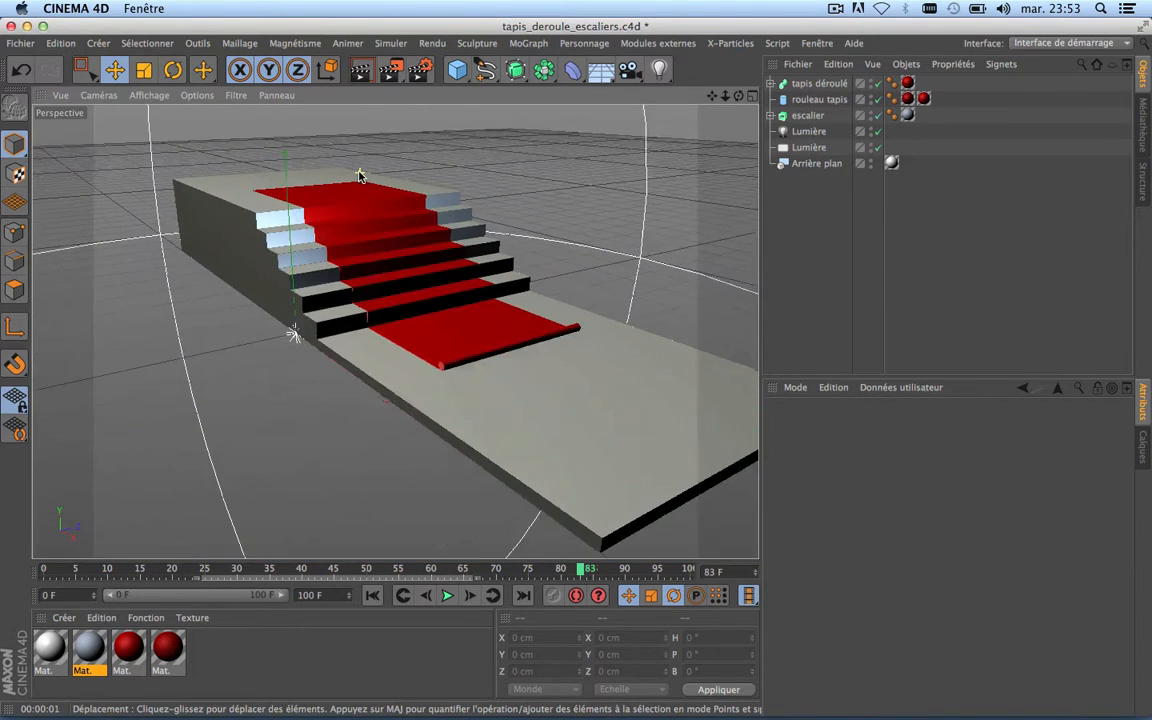
{"action": "scroll", "coordinate": [360, 176], "scroll_direction": "up", "scroll_amount": 6}
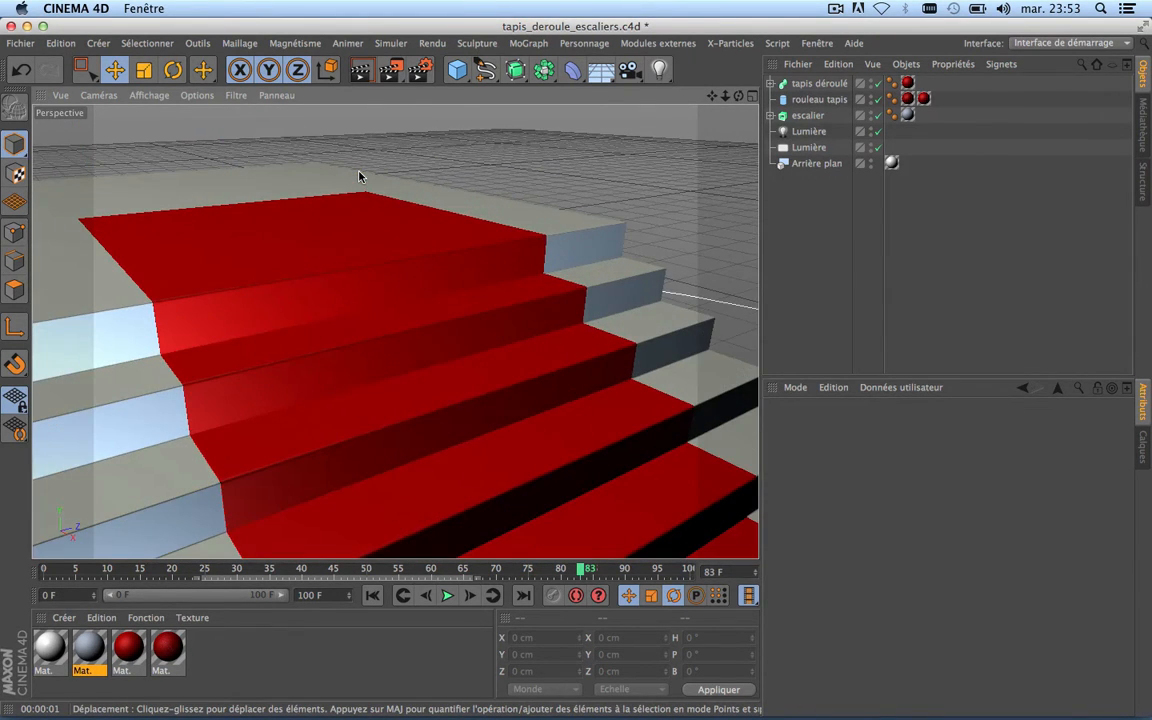
{"action": "scroll", "coordinate": [360, 176], "scroll_direction": "down", "scroll_amount": 7}
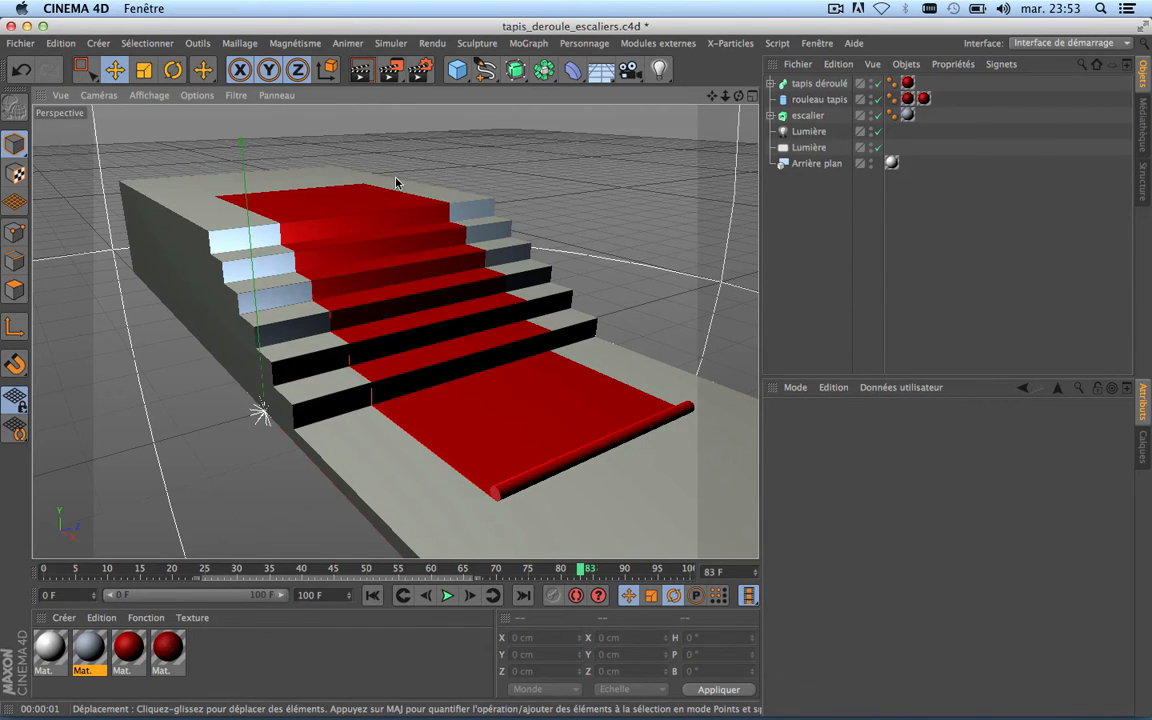
{"action": "scroll", "coordinate": [326, 183], "scroll_direction": "up", "scroll_amount": 8}
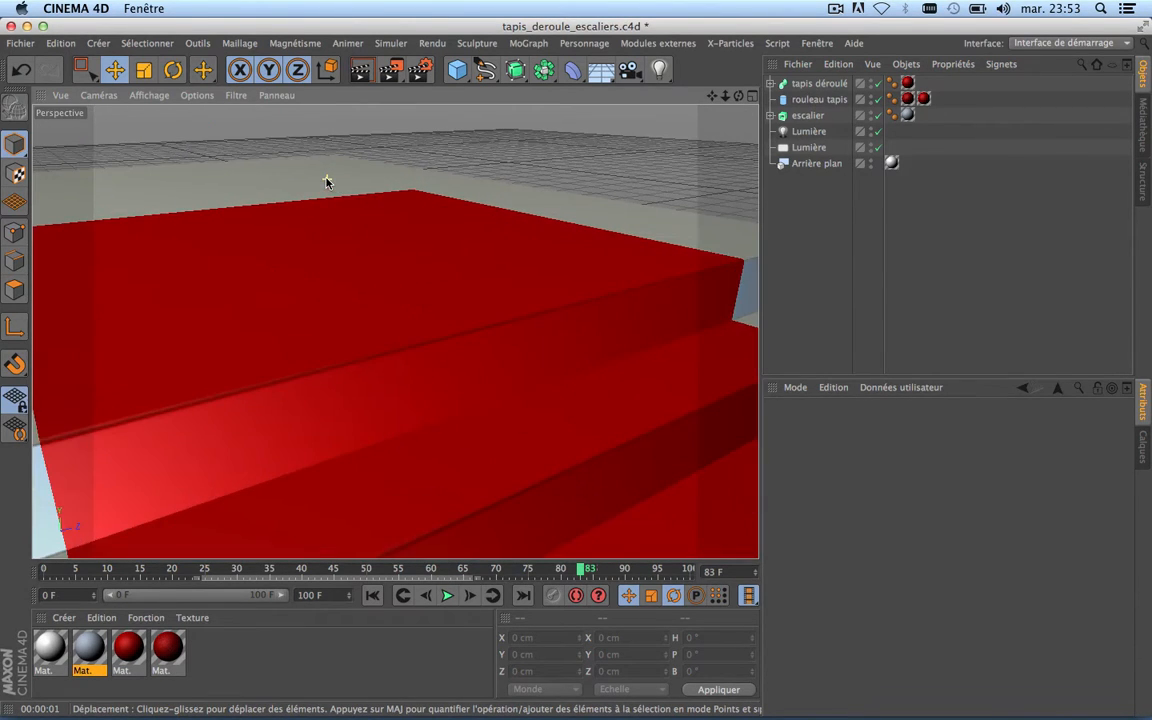
{"action": "scroll", "coordinate": [326, 183], "scroll_direction": "down", "scroll_amount": 8}
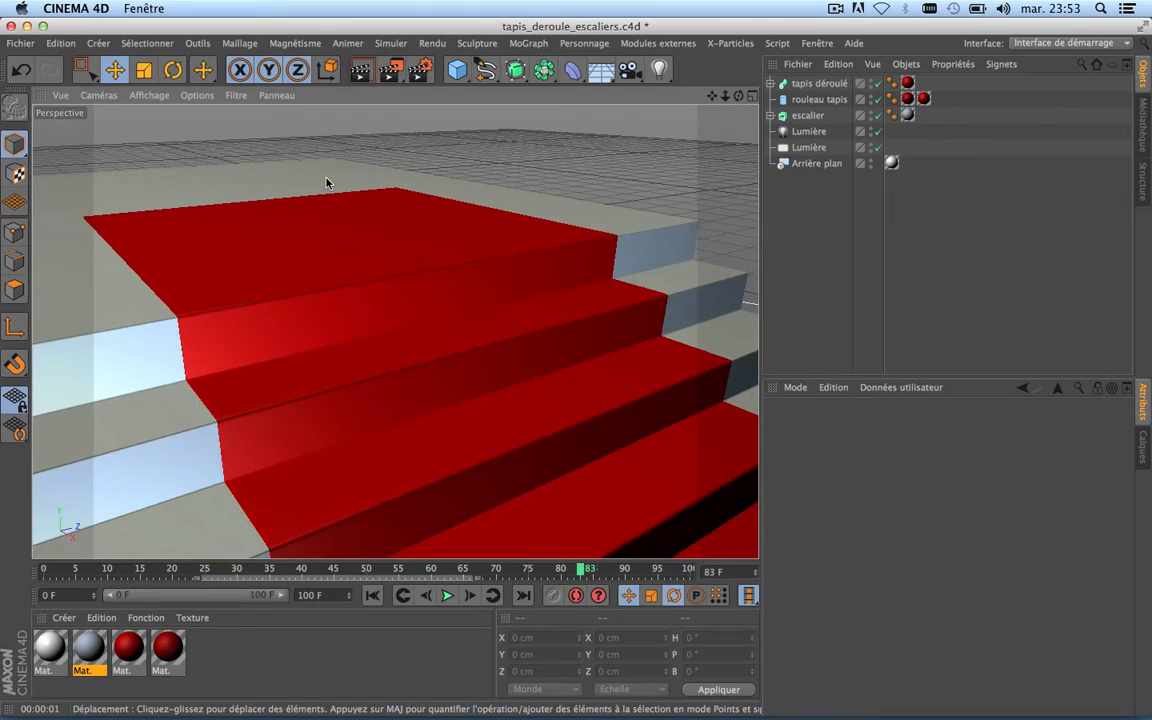
{"action": "mouse_move", "coordinate": [711, 96]}
{"action": "left_mouse_down"}
{"action": "mouse_move", "coordinate": [634, 8]}
{"action": "mouse_move", "coordinate": [653, 53]}
{"action": "left_mouse_up"}
{"action": "mouse_move", "coordinate": [741, 104]}
{"action": "left_mouse_down"}
{"action": "mouse_move", "coordinate": [808, 124]}
{"action": "mouse_move", "coordinate": [918, 112]}
{"action": "mouse_move", "coordinate": [893, 156]}
{"action": "mouse_move", "coordinate": [896, 177]}
{"action": "left_mouse_up"}
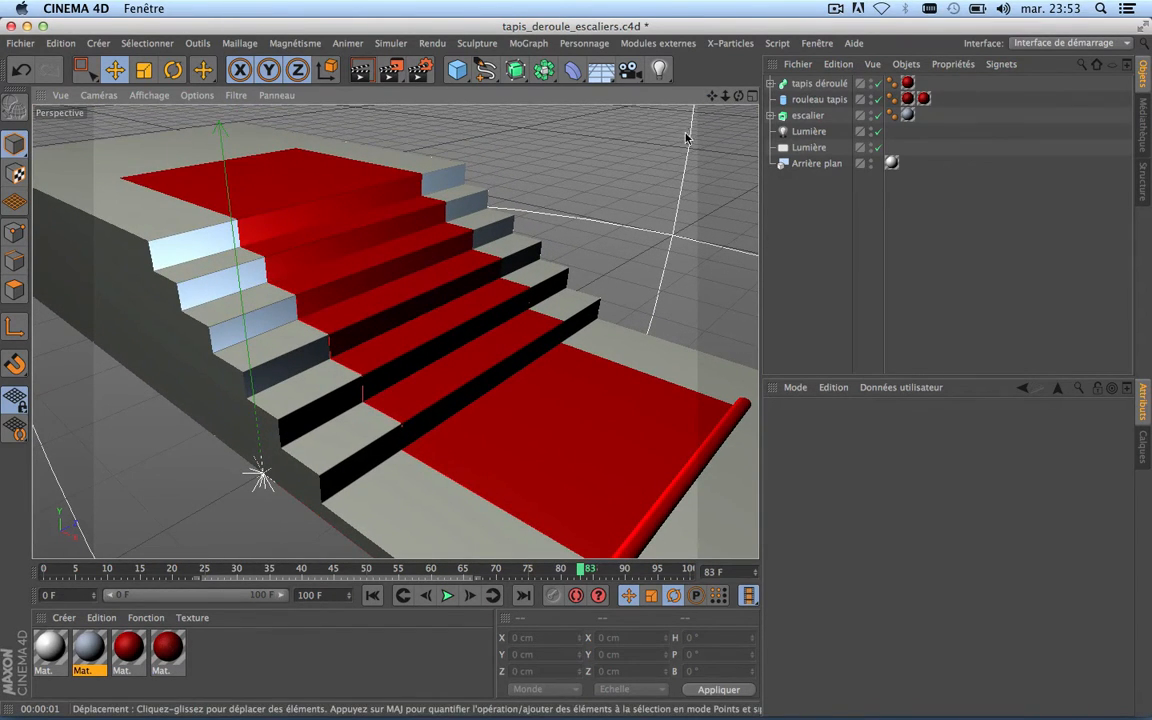
{"action": "mouse_move", "coordinate": [712, 96]}
{"action": "left_mouse_down"}
{"action": "mouse_move", "coordinate": [703, 86]}
{"action": "mouse_move", "coordinate": [721, 86]}
{"action": "mouse_move", "coordinate": [704, 79]}
{"action": "mouse_move", "coordinate": [755, 95]}
{"action": "mouse_move", "coordinate": [688, 110]}
{"action": "mouse_move", "coordinate": [672, 102]}
{"action": "left_mouse_up"}
{"action": "scroll", "coordinate": [438, 218], "scroll_direction": "down", "scroll_amount": 5}
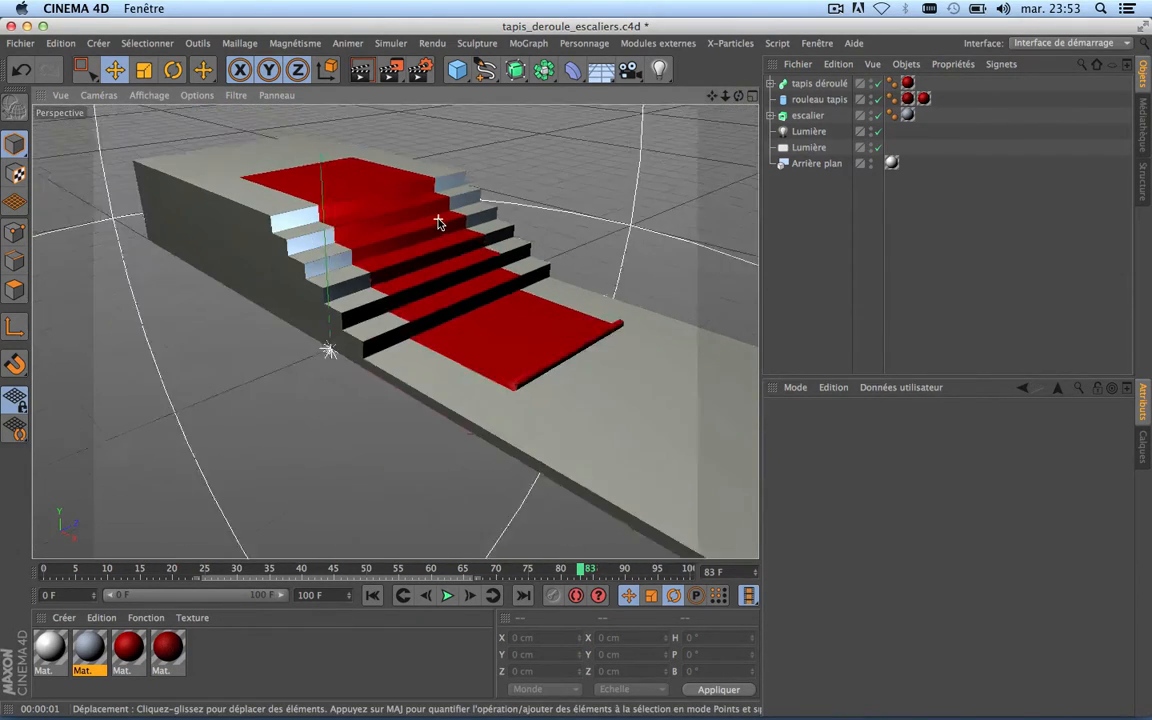
{"action": "scroll", "coordinate": [438, 223], "scroll_direction": "up", "scroll_amount": 5}
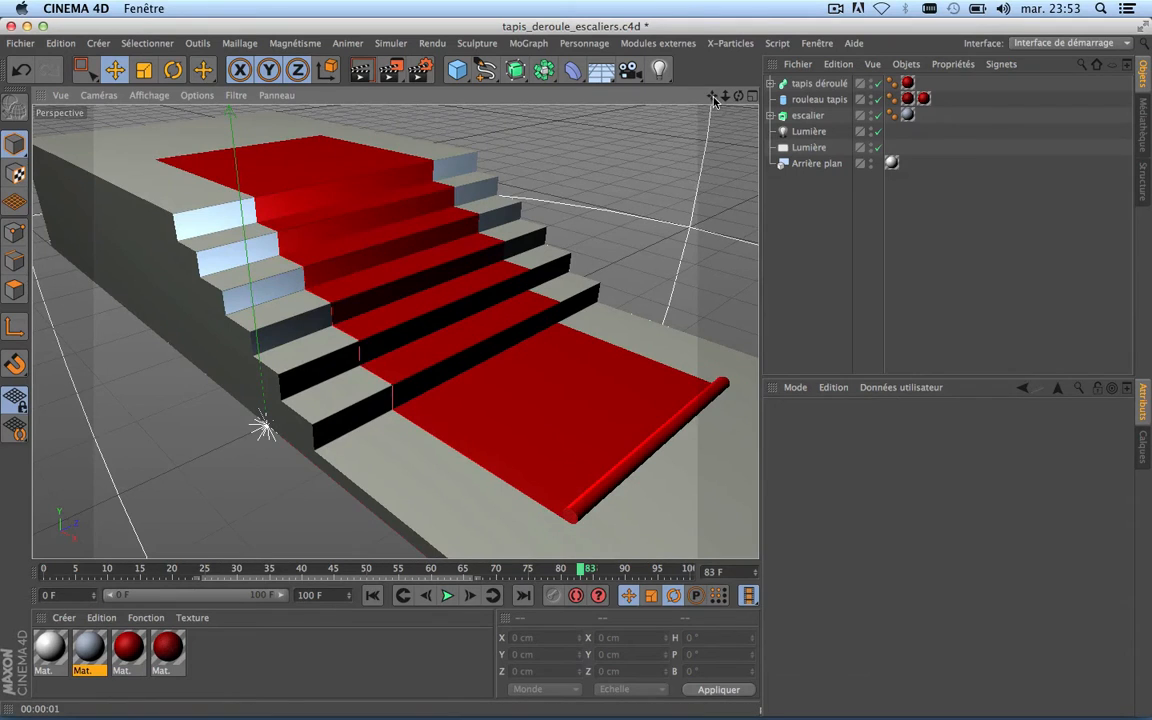
{"action": "mouse_move", "coordinate": [712, 96]}
{"action": "left_mouse_down"}
{"action": "mouse_move", "coordinate": [716, 127]}
{"action": "mouse_move", "coordinate": [733, 100]}
{"action": "mouse_move", "coordinate": [696, 121]}
{"action": "mouse_move", "coordinate": [687, 100]}
{"action": "left_mouse_up"}
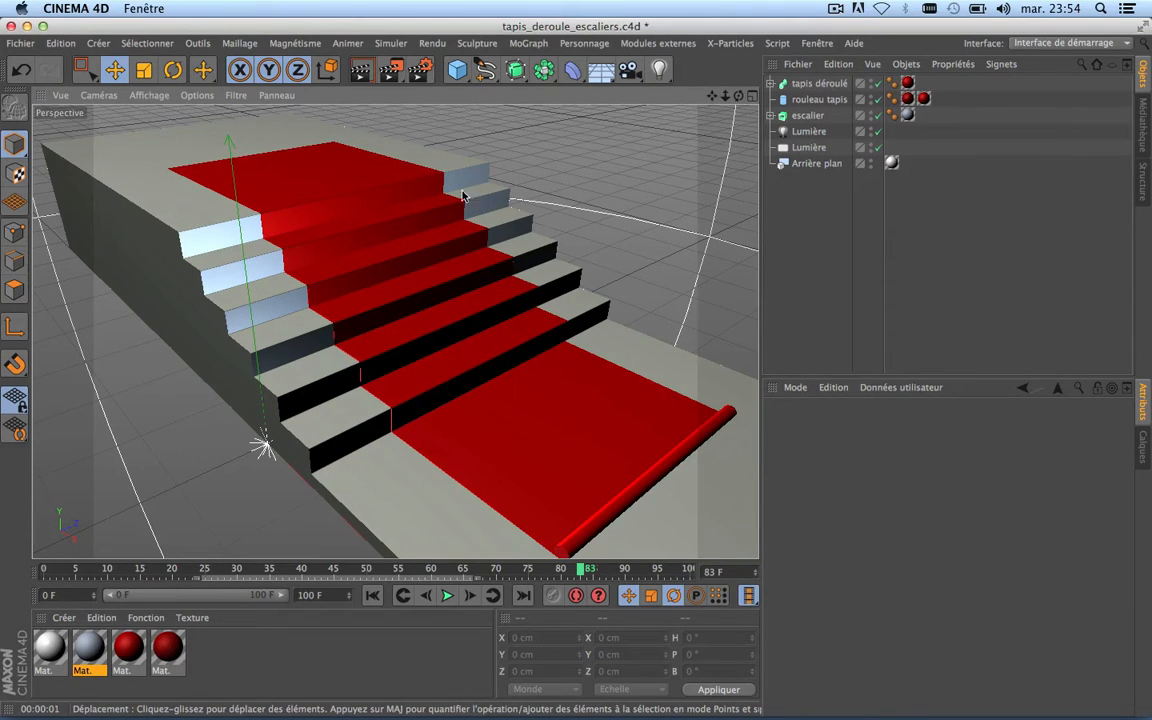
{"action": "mouse_move", "coordinate": [712, 96]}
{"action": "left_mouse_down"}
{"action": "mouse_move", "coordinate": [722, 79]}
{"action": "mouse_move", "coordinate": [684, 56]}
{"action": "mouse_move", "coordinate": [680, 70]}
{"action": "mouse_move", "coordinate": [712, 101]}
{"action": "mouse_move", "coordinate": [741, 101]}
{"action": "mouse_move", "coordinate": [709, 80]}
{"action": "left_mouse_up"}
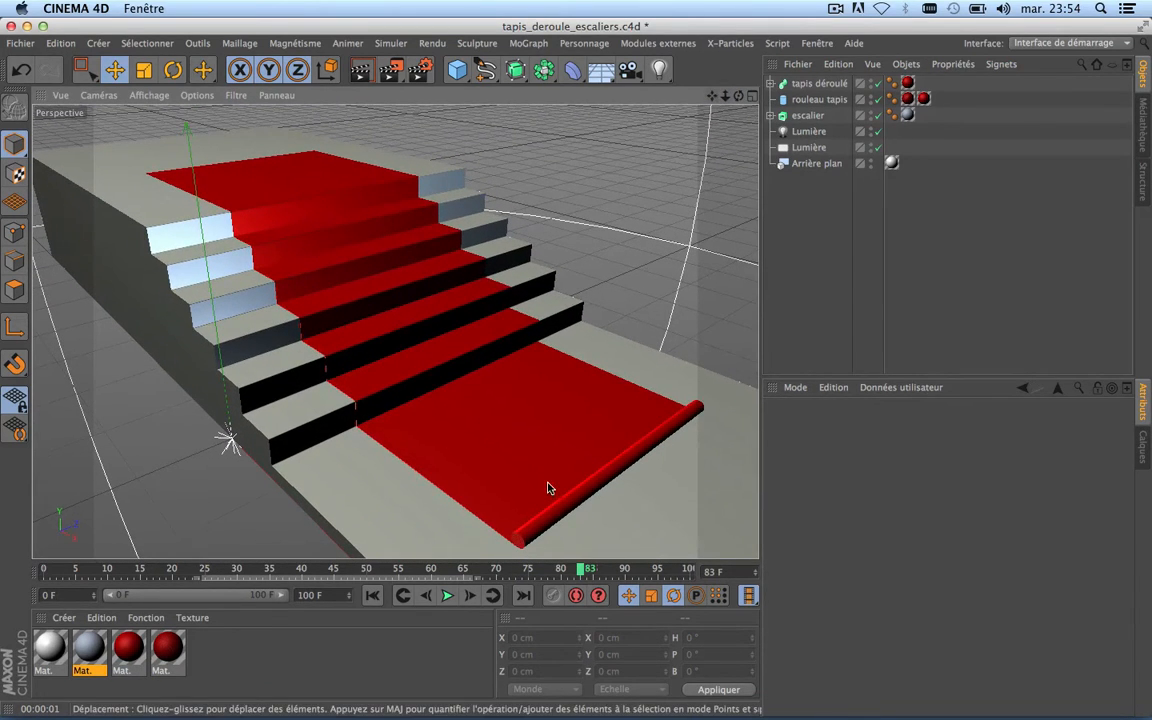
Scrub the animation to frame 79 and render the perspective view of the carpet on the stairs.
{"action": "left_click_drag", "start_coordinate": [477, 562], "coordinate": [605, 642]}
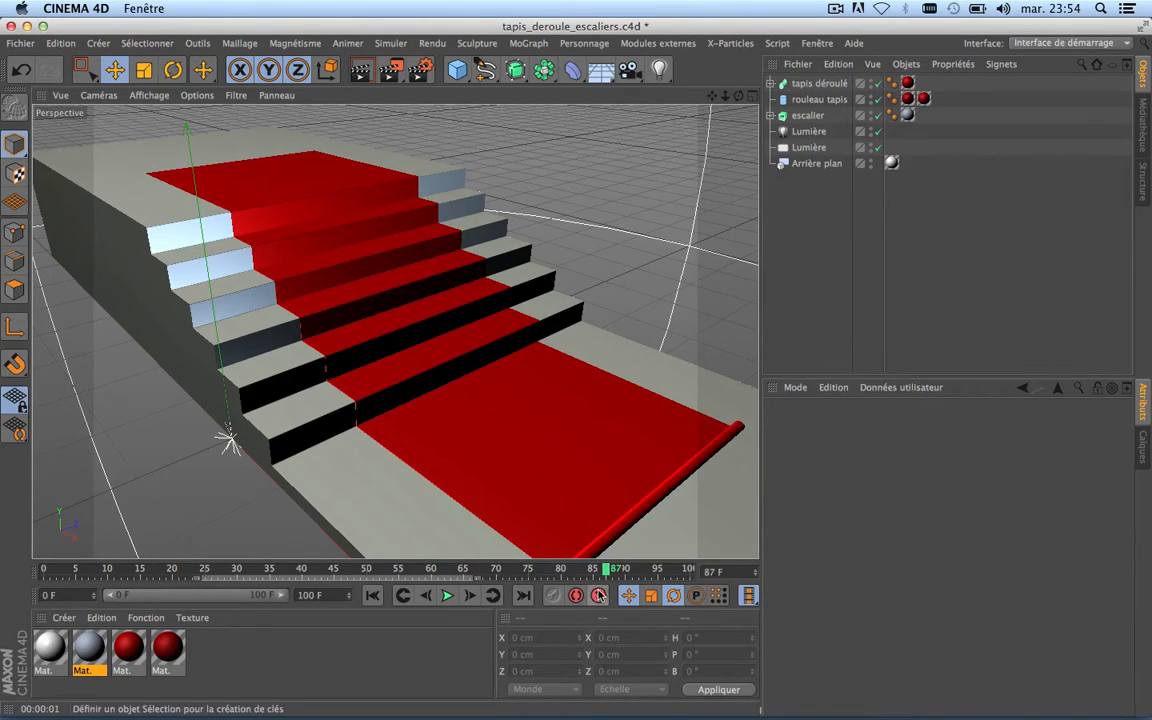
{"action": "left_click_drag", "start_coordinate": [605, 569], "coordinate": [555, 570]}
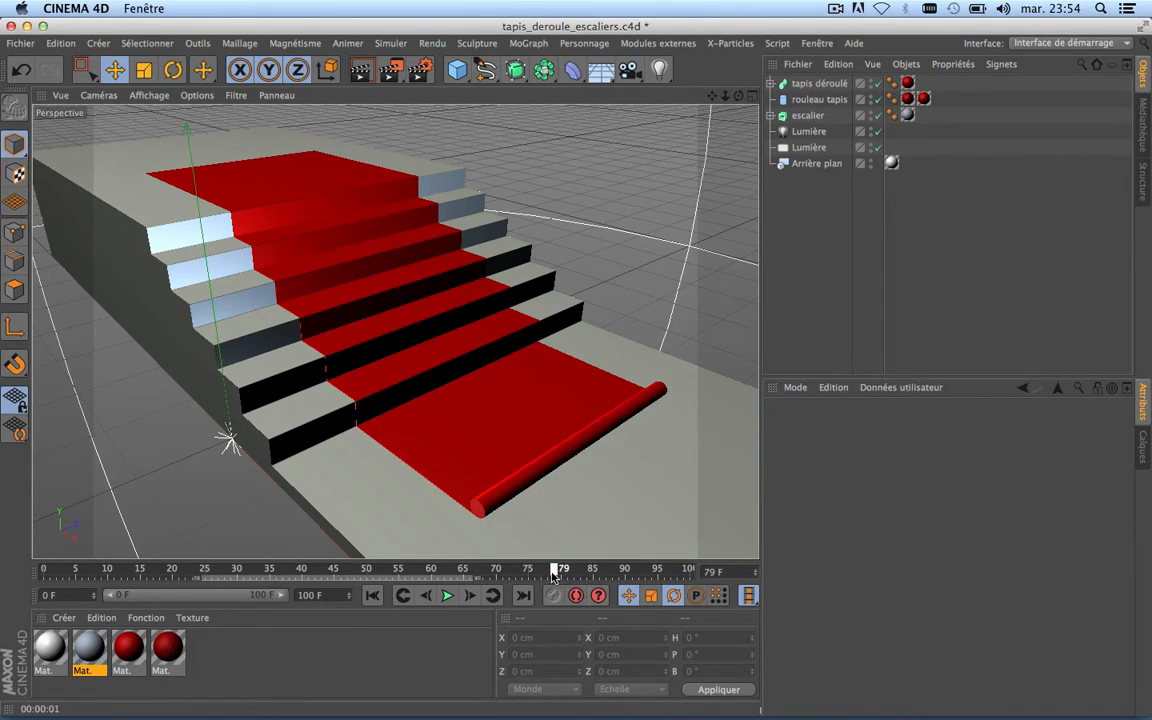
{"action": "left_click", "coordinate": [361, 69]}
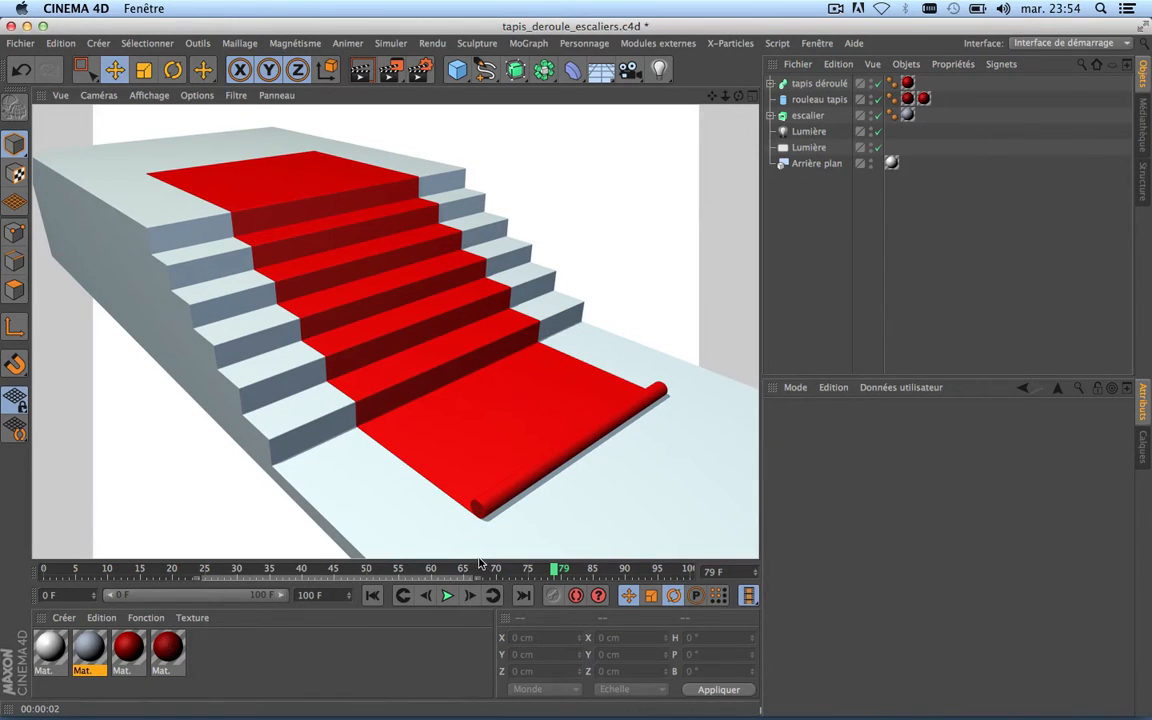
Go back to frame 17 and examine the concentric rings on the end of the carpet roll up close.
{"action": "left_click_drag", "start_coordinate": [476, 570], "coordinate": [150, 512]}
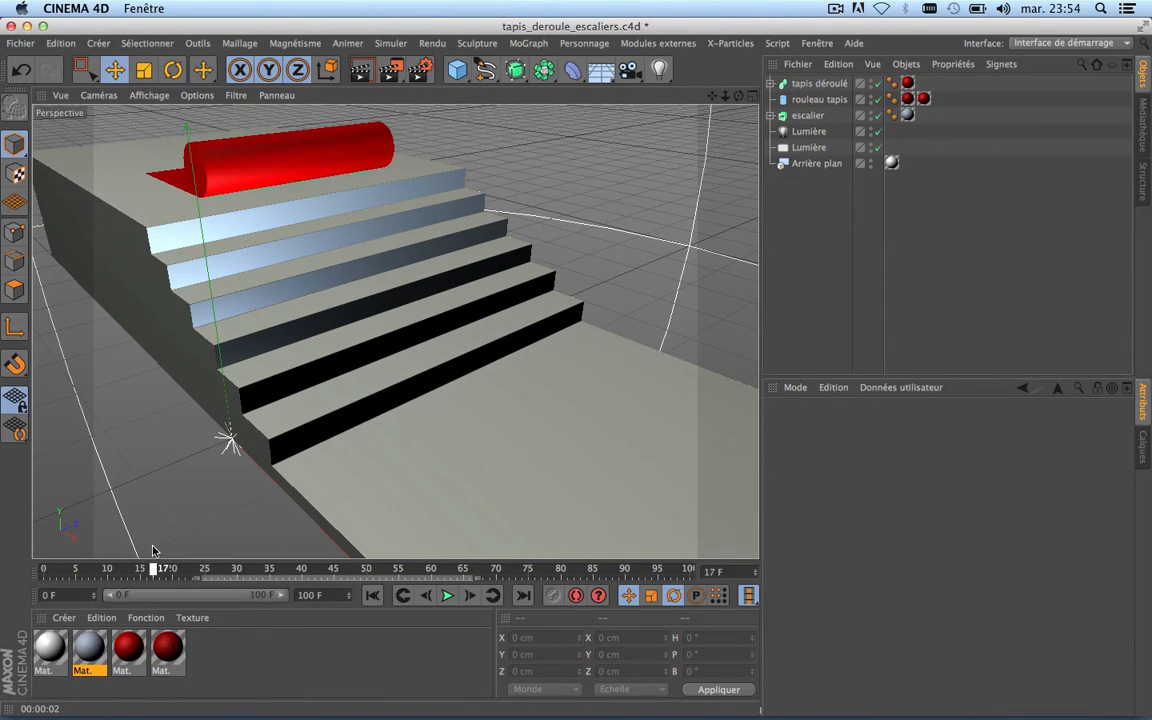
{"action": "scroll", "coordinate": [394, 329], "scroll_direction": "up", "scroll_amount": 5}
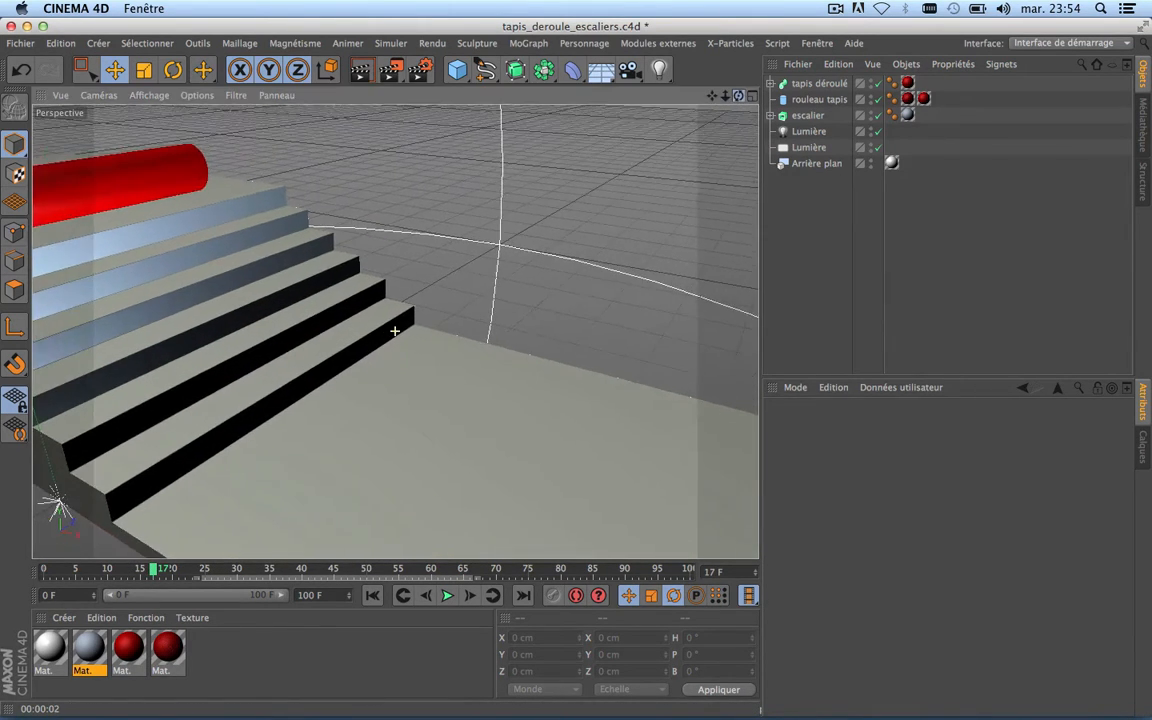
{"action": "middle_click_drag", "start_coordinate": [350, 267], "coordinate": [618, 258], "text": "alt"}
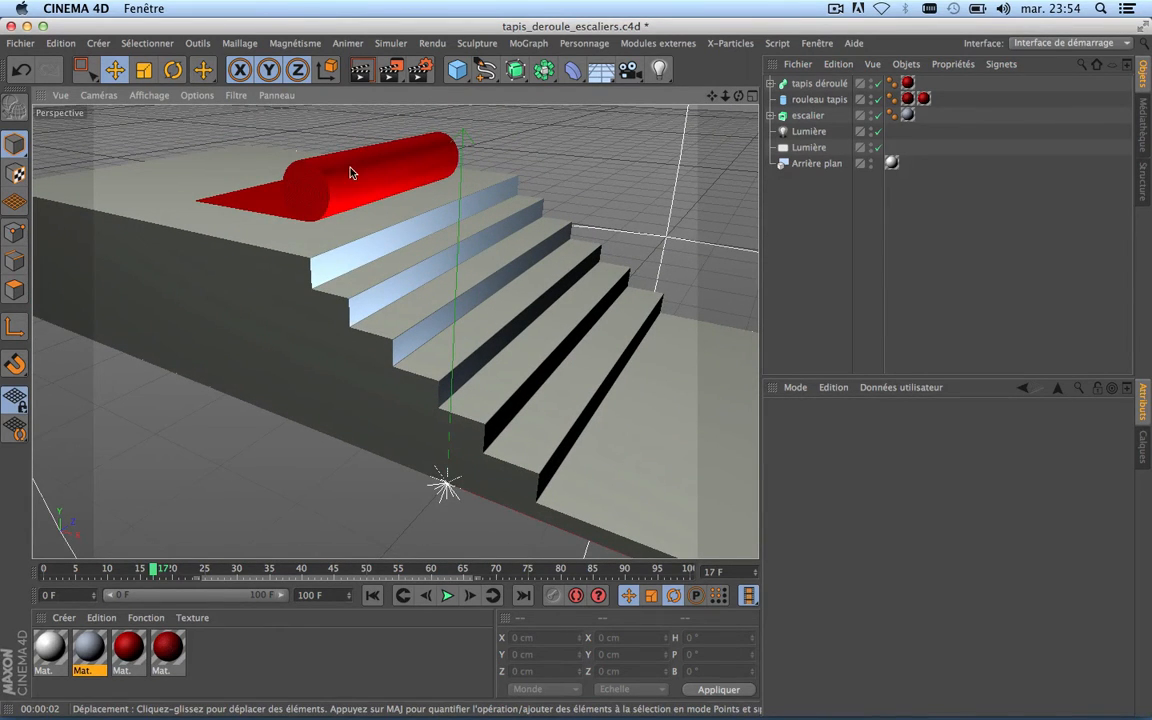
{"action": "scroll", "coordinate": [250, 162], "scroll_direction": "up", "scroll_amount": 10}
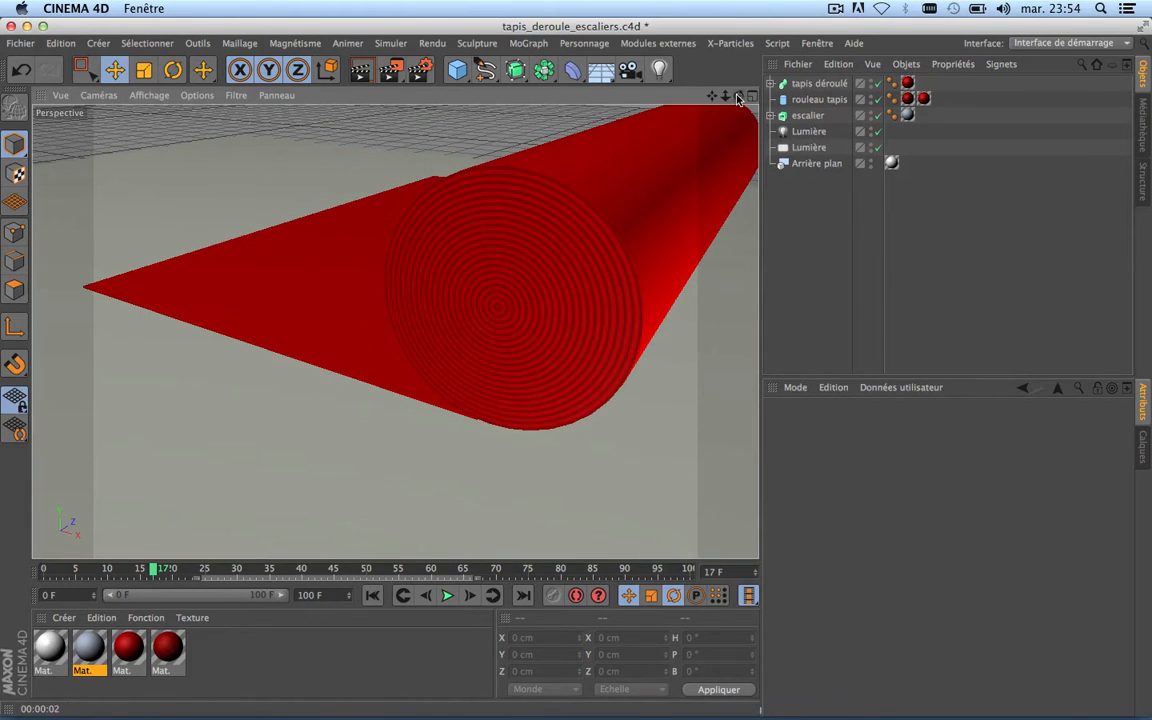
{"action": "left_click_drag", "start_coordinate": [738, 97], "coordinate": [395, 330]}
{"action": "left_click_drag", "start_coordinate": [711, 98], "coordinate": [395, 330]}
Select the rouleau tapis cylinder to view its object properties, leaving it deselected at the end.
{"action": "left_click", "coordinate": [511, 193]}
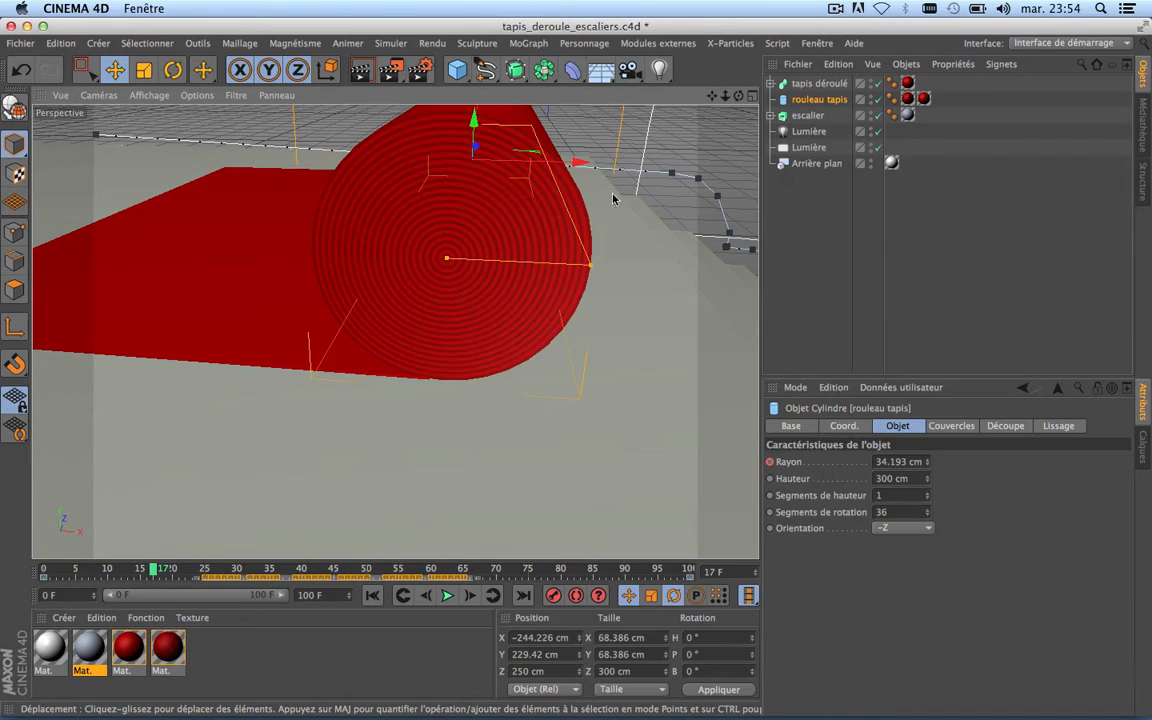
{"action": "left_click", "coordinate": [708, 128]}
{"action": "left_click", "coordinate": [819, 99]}
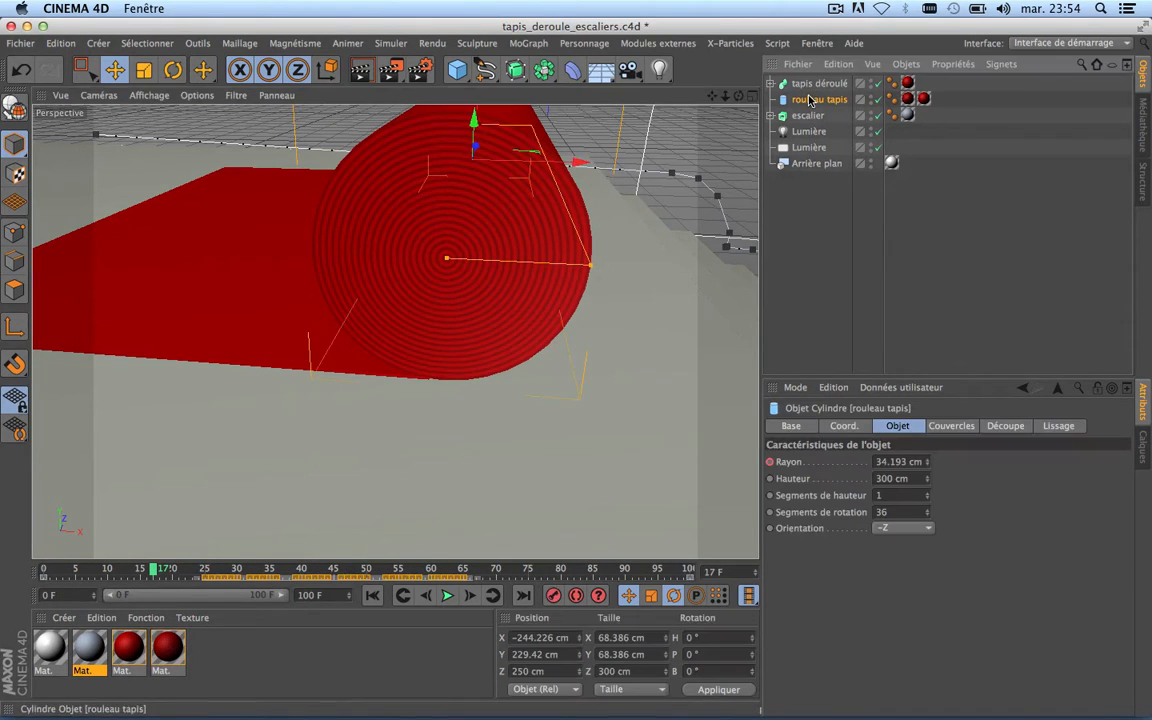
{"action": "left_click", "coordinate": [797, 239]}
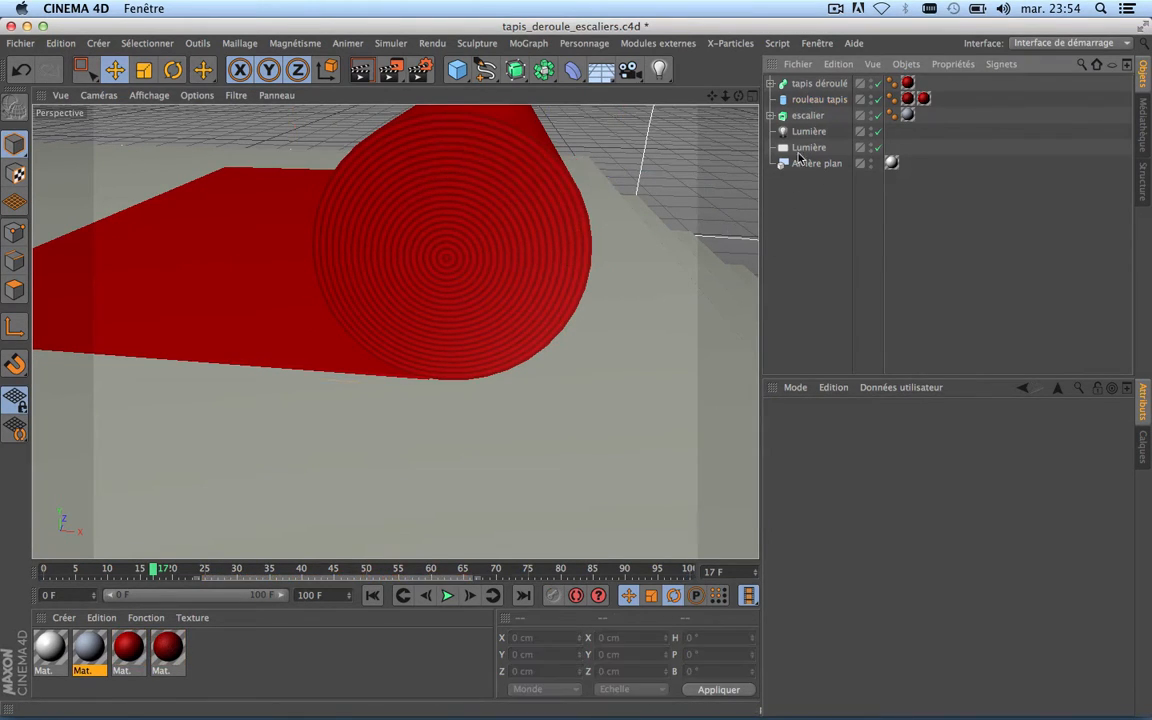
{"action": "left_click", "coordinate": [812, 100]}
{"action": "left_click", "coordinate": [818, 176]}
Advance the animation to frame 27 and examine how the roll and carpet pass the edge of the top step.
{"action": "scroll", "coordinate": [283, 286], "scroll_direction": "down", "scroll_amount": 3}
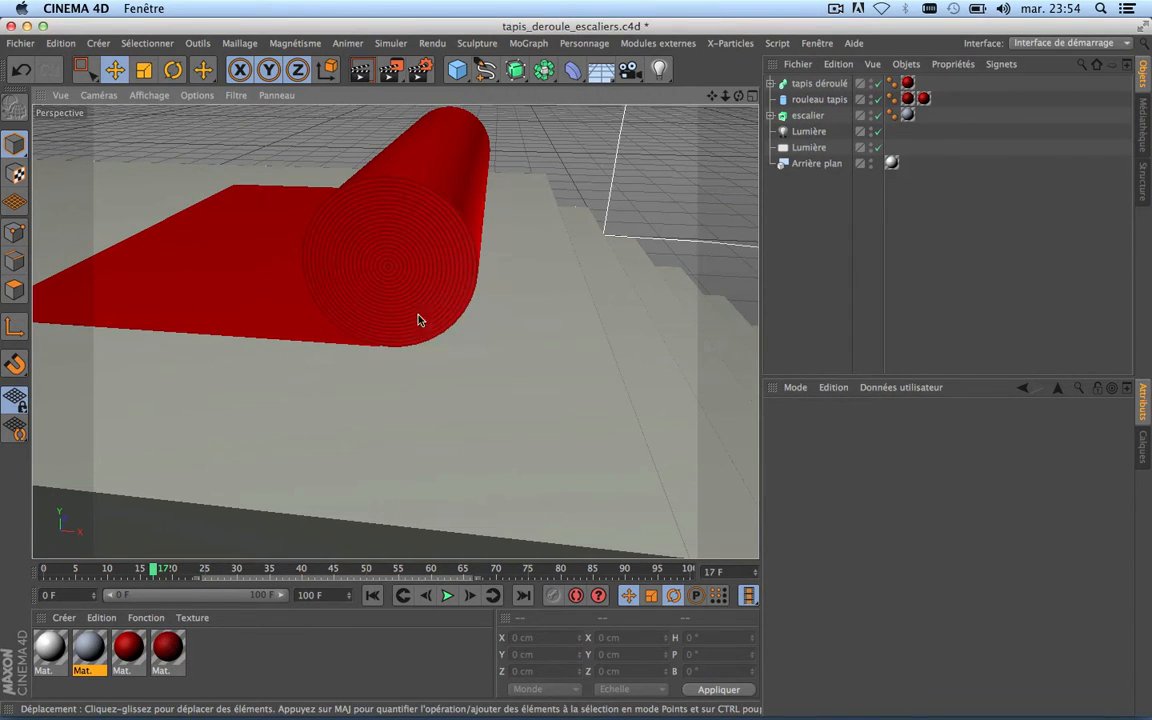
{"action": "scroll", "coordinate": [437, 322], "scroll_direction": "down", "scroll_amount": 4}
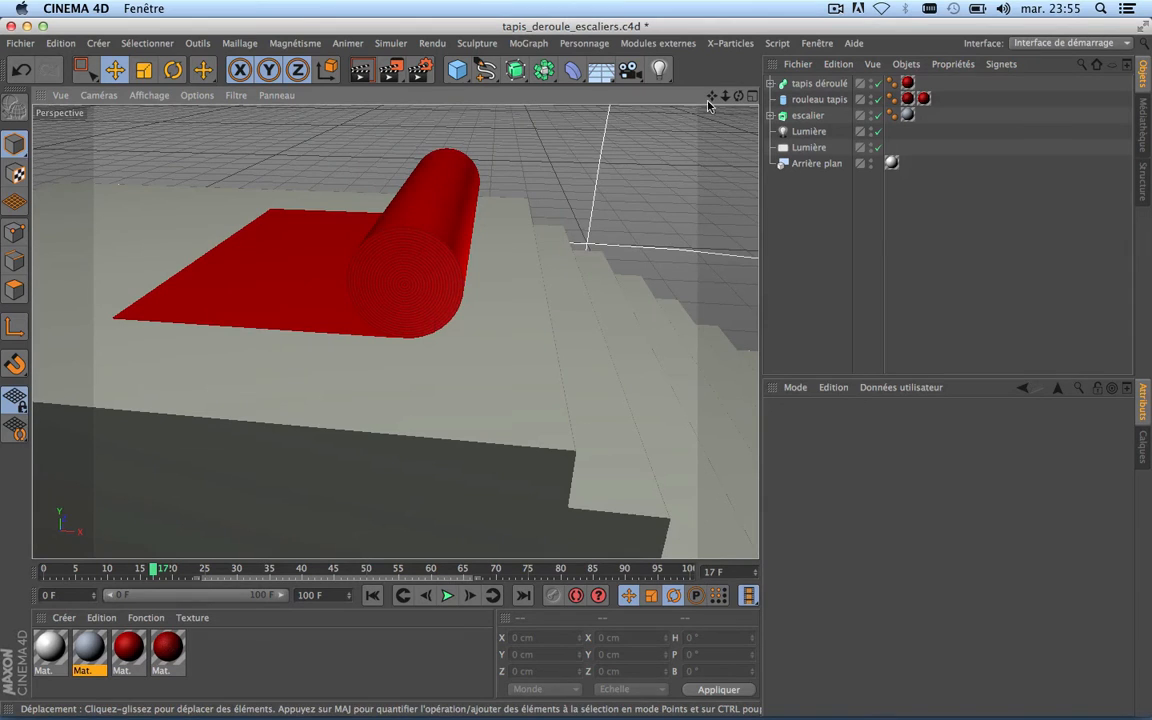
{"action": "scroll", "coordinate": [395, 331], "scroll_direction": "up", "scroll_amount": 8}
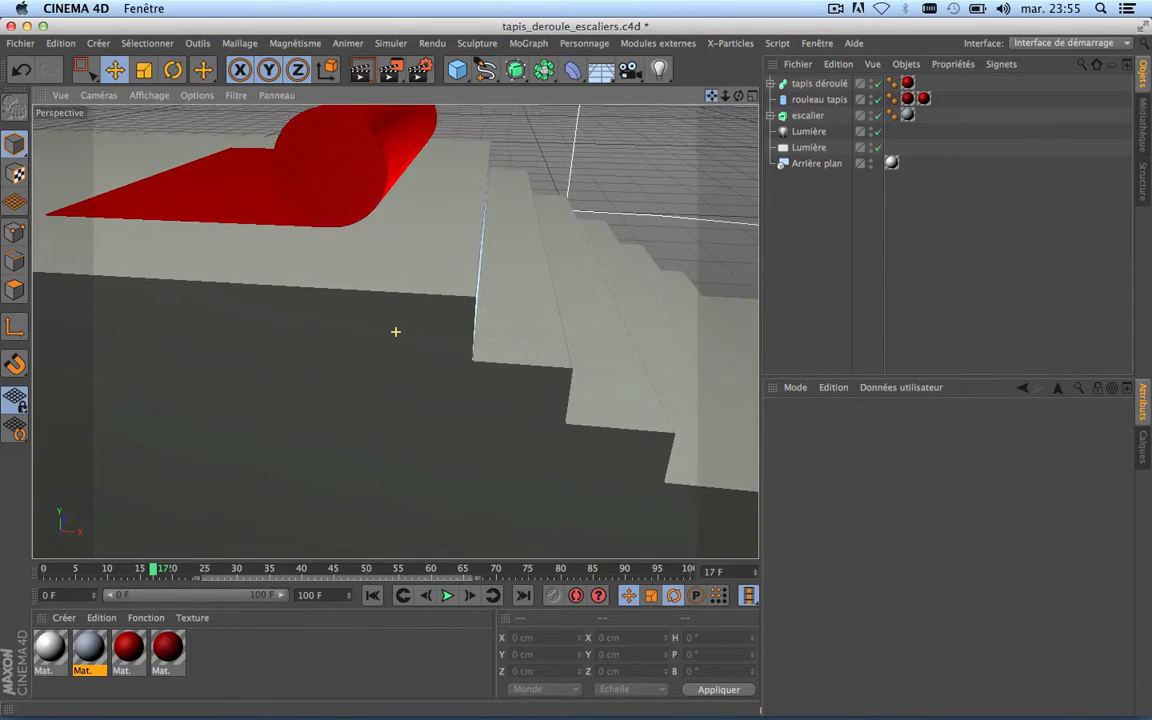
{"action": "left_click_drag", "start_coordinate": [155, 568], "coordinate": [219, 574]}
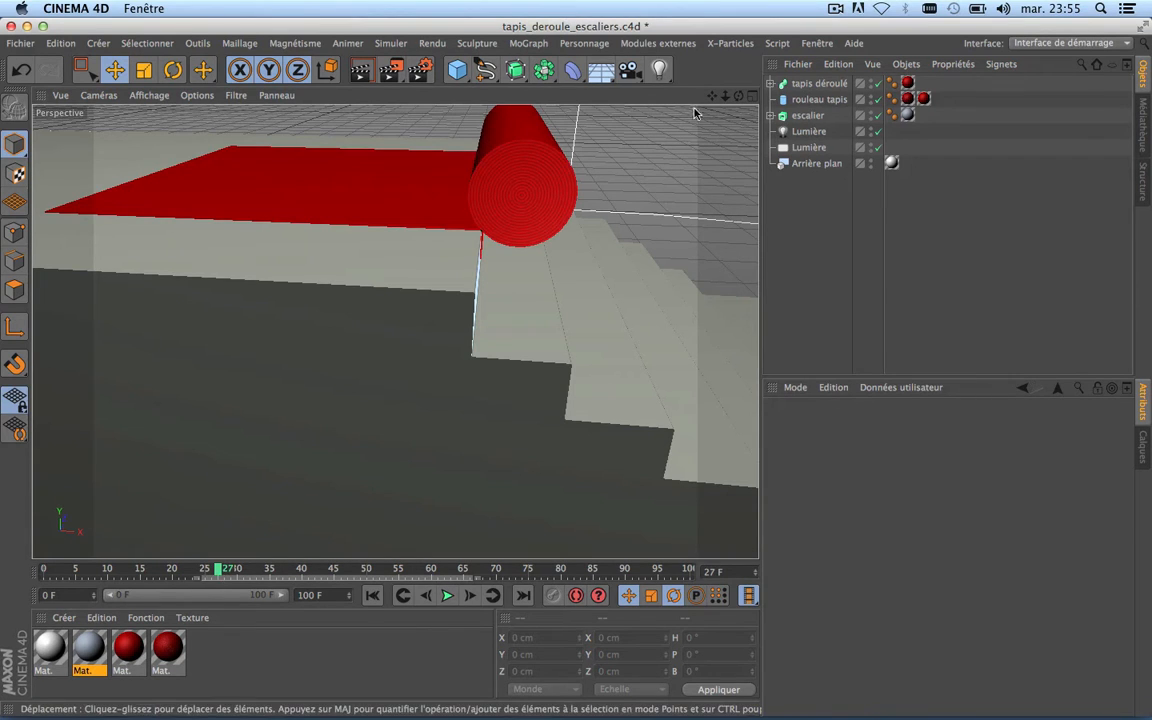
{"action": "left_click_drag", "start_coordinate": [712, 96], "coordinate": [560, 2]}
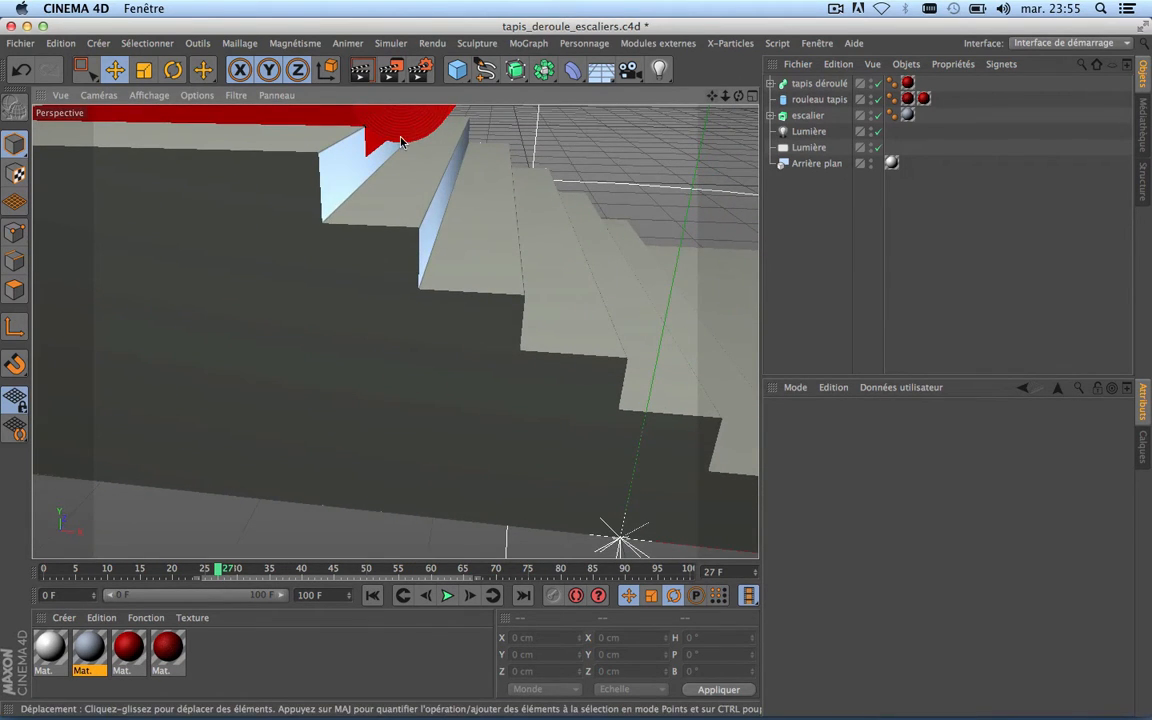
{"action": "scroll", "coordinate": [401, 141], "scroll_direction": "up", "scroll_amount": 5}
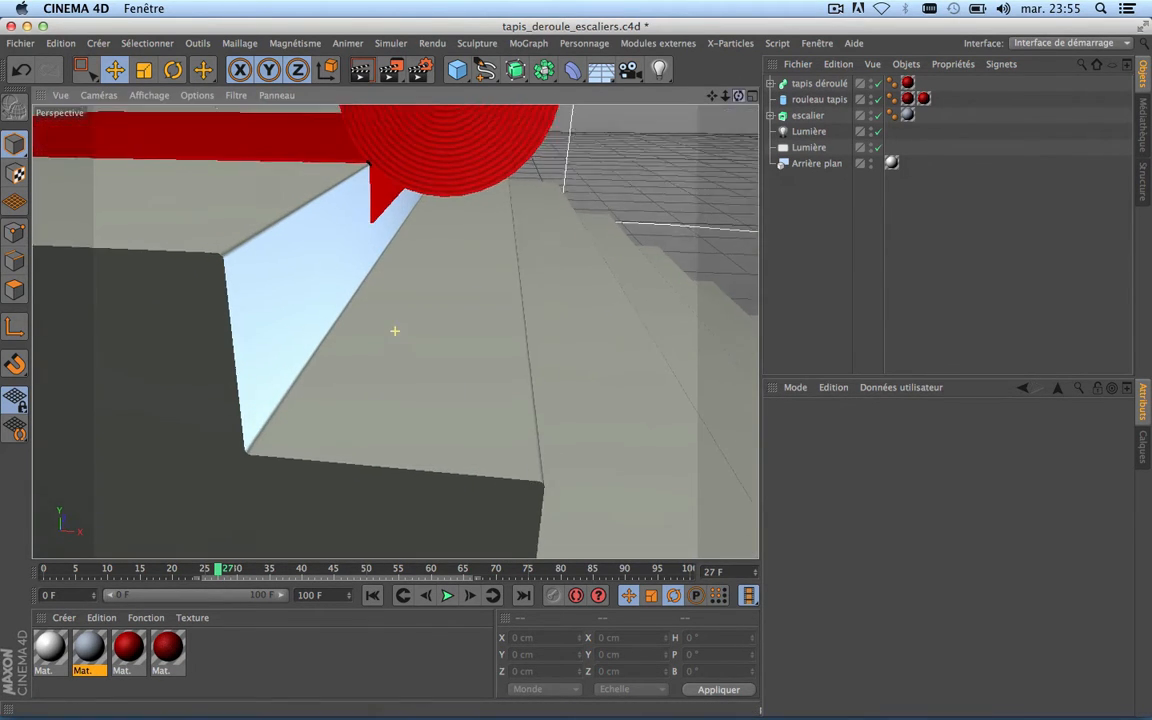
{"action": "left_click_drag", "start_coordinate": [738, 96], "coordinate": [783, 81]}
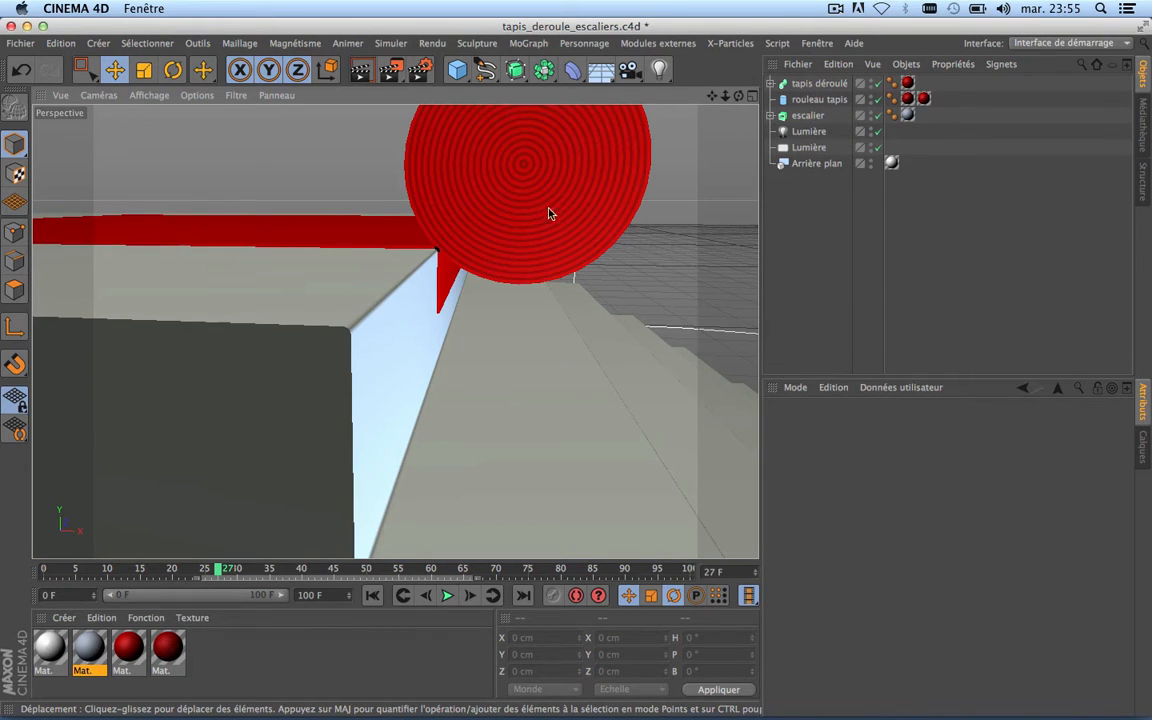
{"action": "left_click_drag", "start_coordinate": [711, 96], "coordinate": [596, 186]}
{"action": "scroll", "coordinate": [479, 337], "scroll_direction": "down", "scroll_amount": 5}
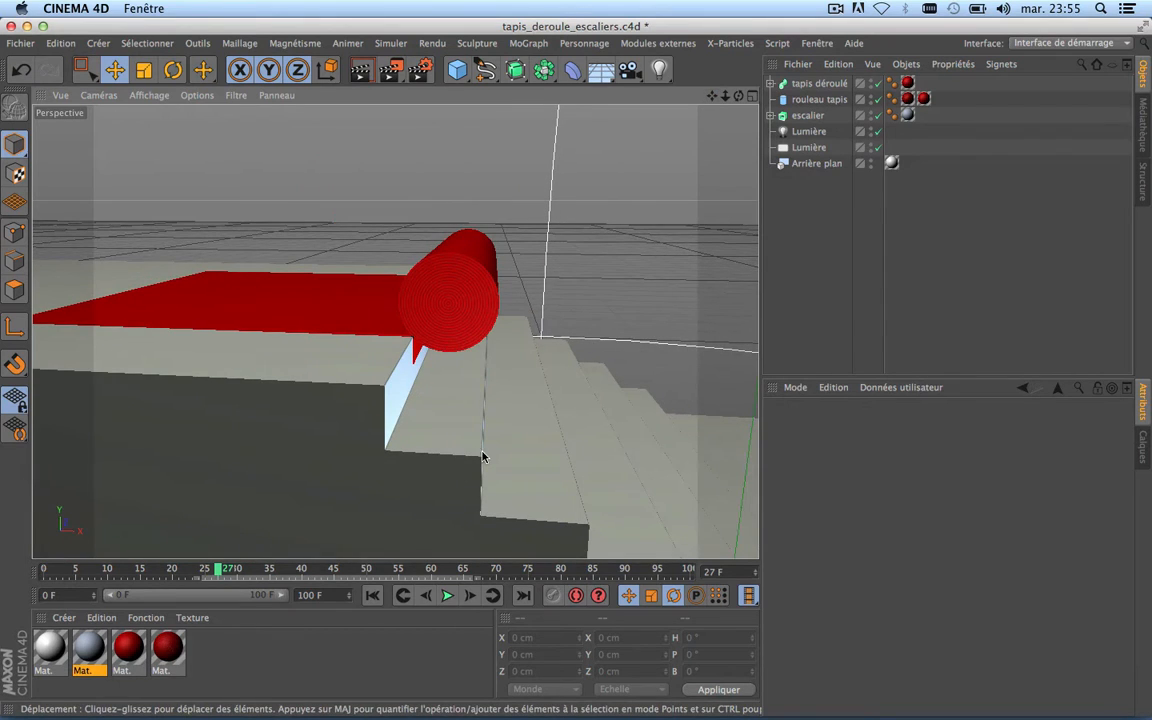
Advance the animation to frame 52 and hide the rouleau tapis cylinder.
{"action": "left_click_drag", "start_coordinate": [219, 570], "coordinate": [382, 605]}
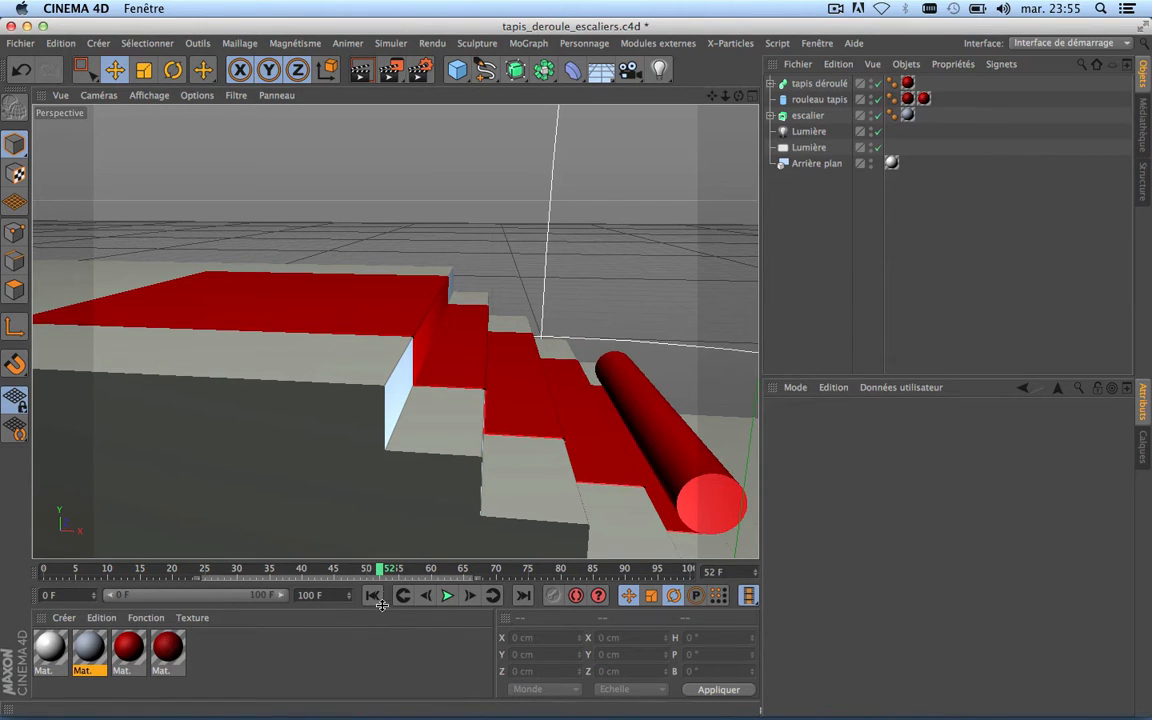
{"action": "left_click_drag", "start_coordinate": [712, 96], "coordinate": [710, 96]}
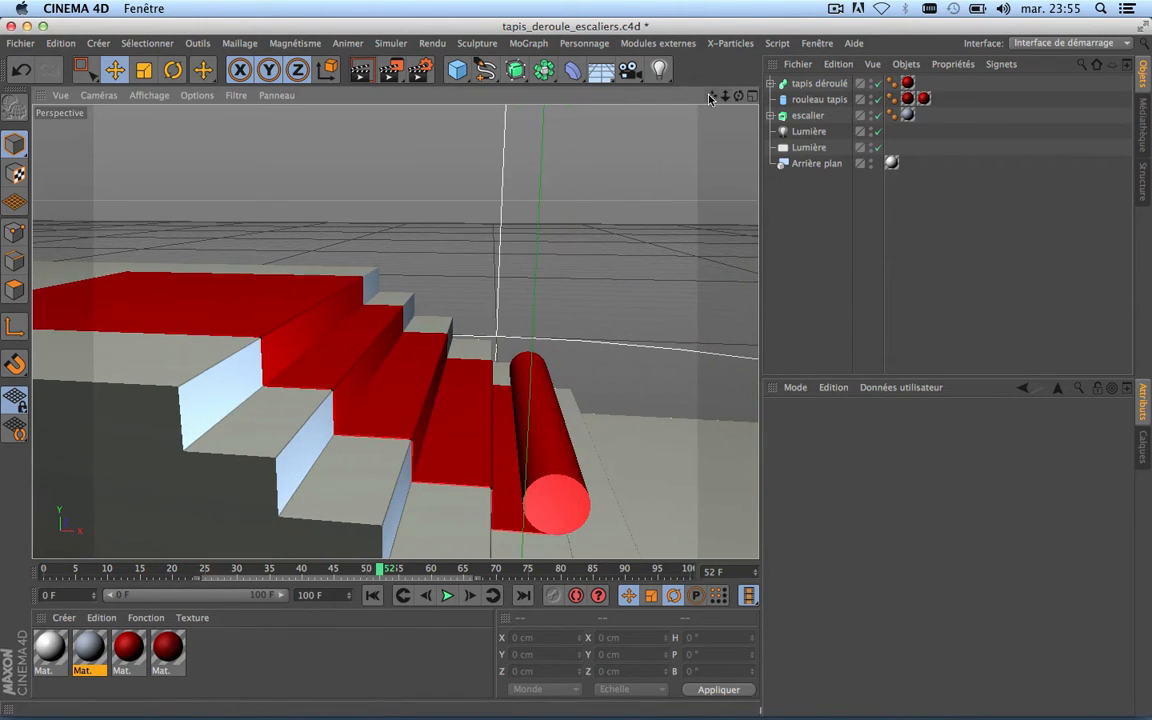
{"action": "left_click", "coordinate": [871, 98]}
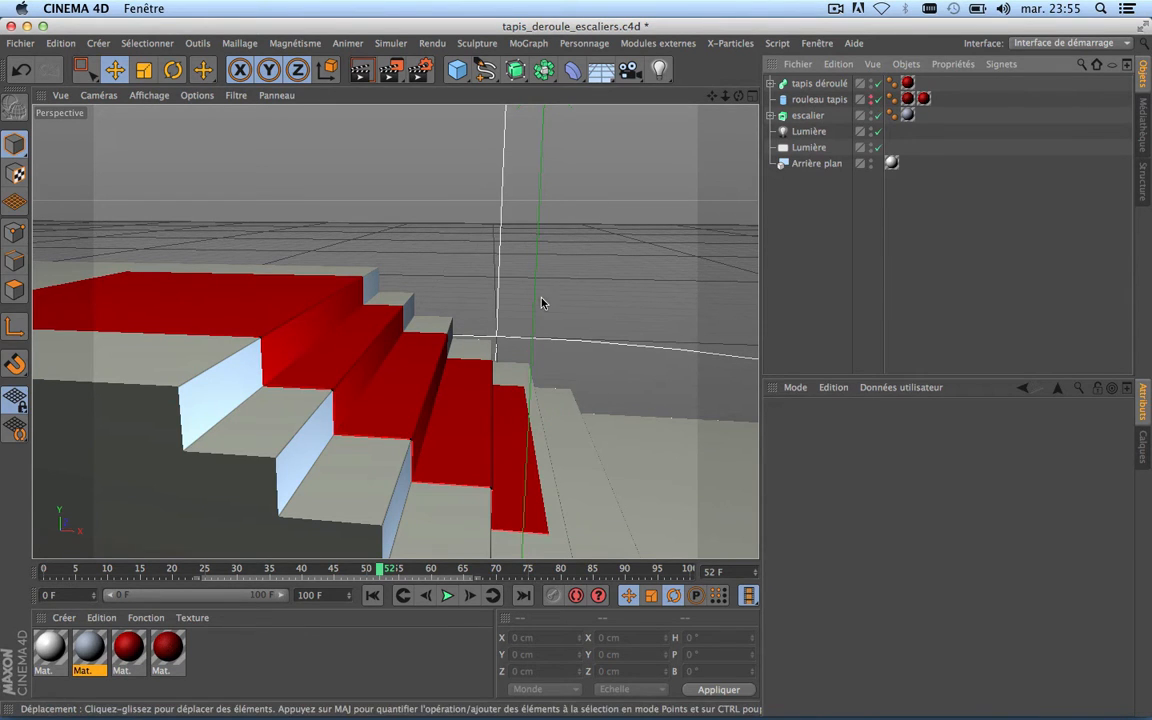
Scrub back to frame 20 and view the flat carpet without its roll from a higher angle.
{"action": "scroll", "coordinate": [542, 302], "scroll_direction": "down", "scroll_amount": 3}
{"action": "left_click_drag", "start_coordinate": [381, 570], "coordinate": [174, 572]}
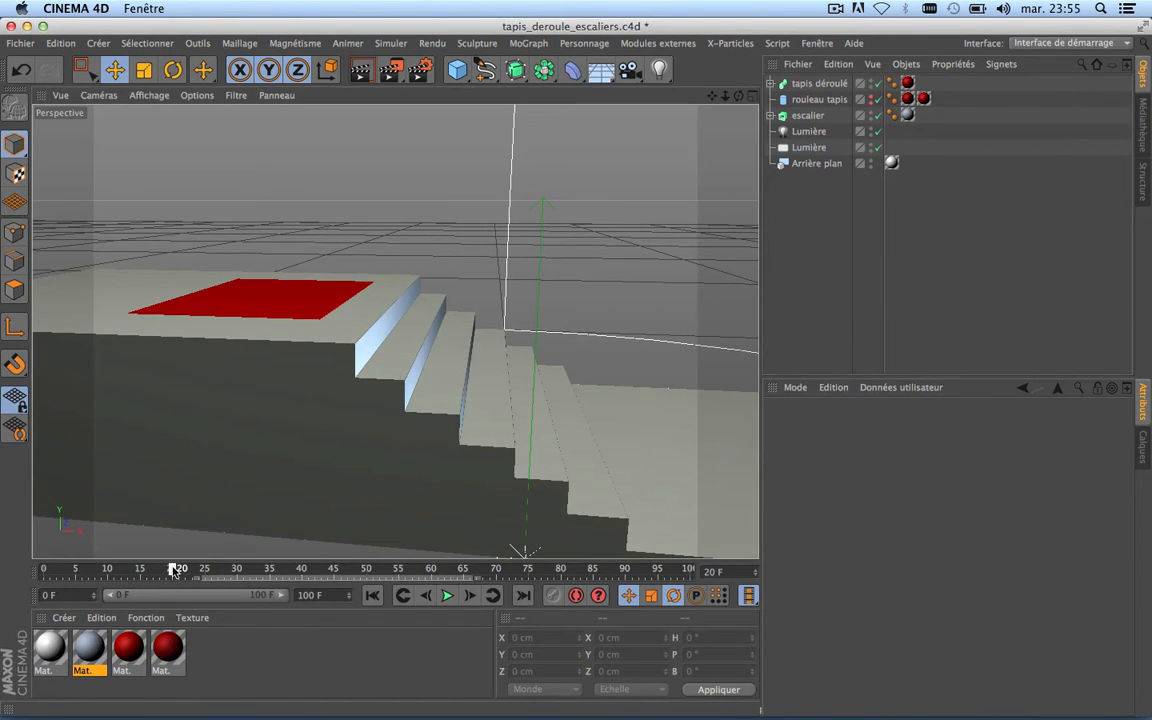
{"action": "left_click_drag", "start_coordinate": [739, 96], "coordinate": [470, 200]}
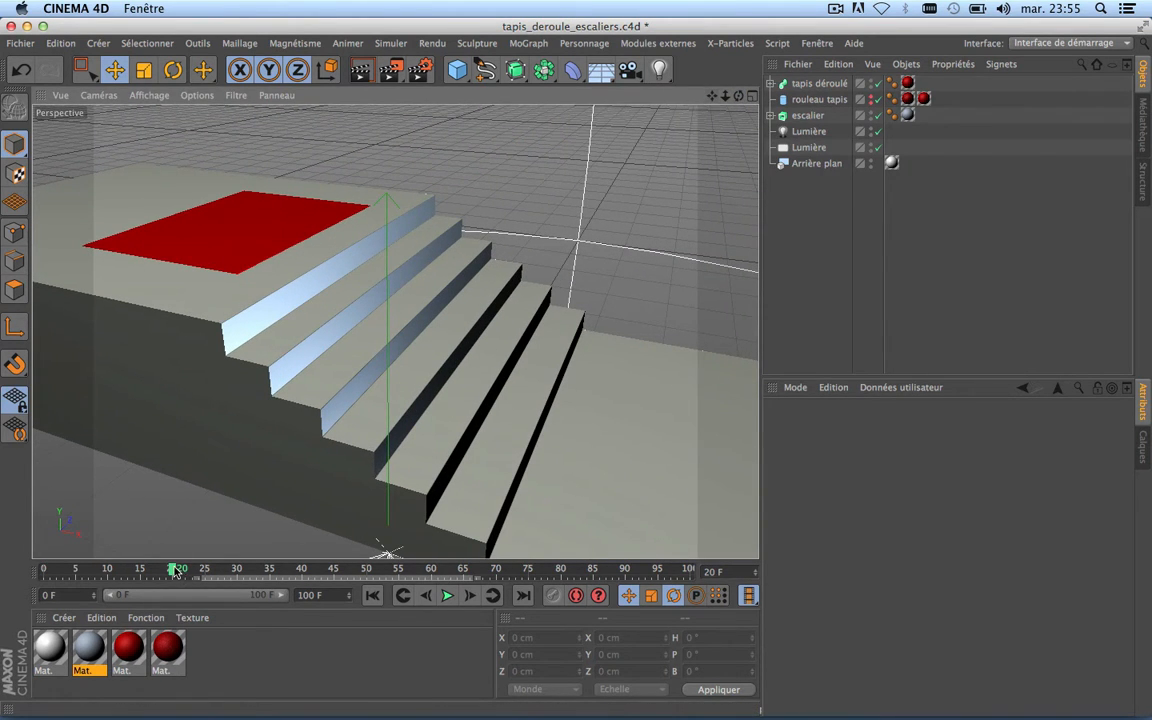
Make the rouleau tapis cylinder visible again at frame 21 and inspect the spiral texture on its end cap.
{"action": "left_click_drag", "start_coordinate": [174, 570], "coordinate": [178, 533]}
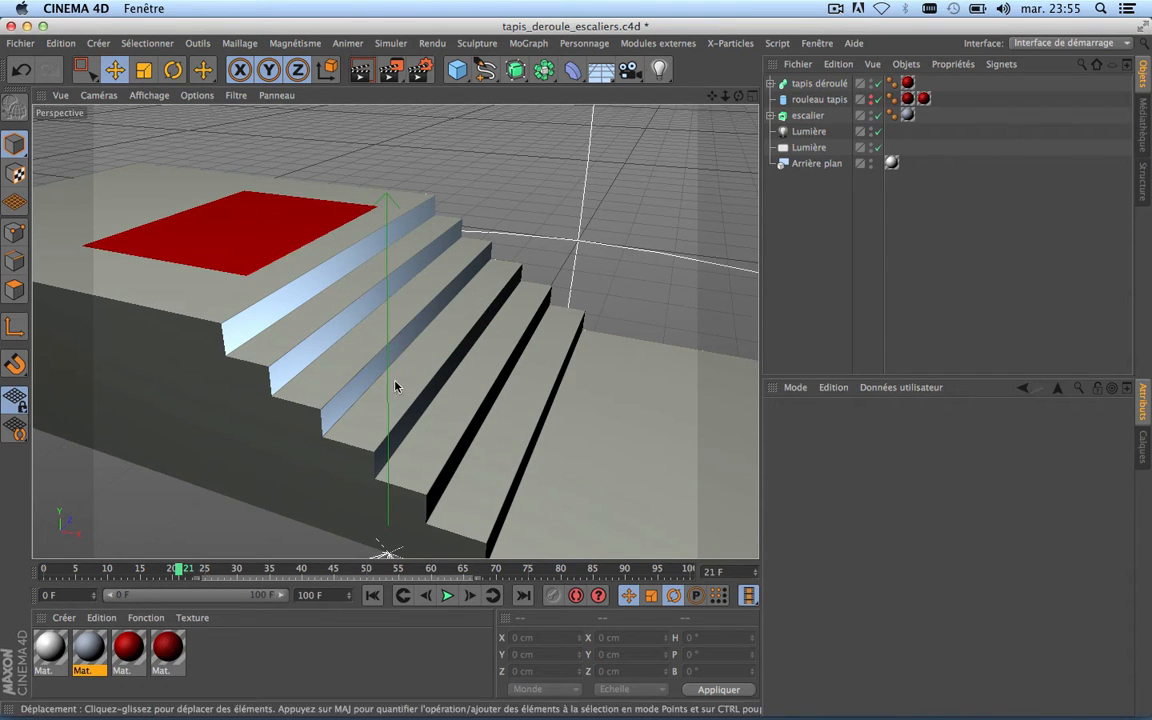
{"action": "left_click", "coordinate": [870, 96]}
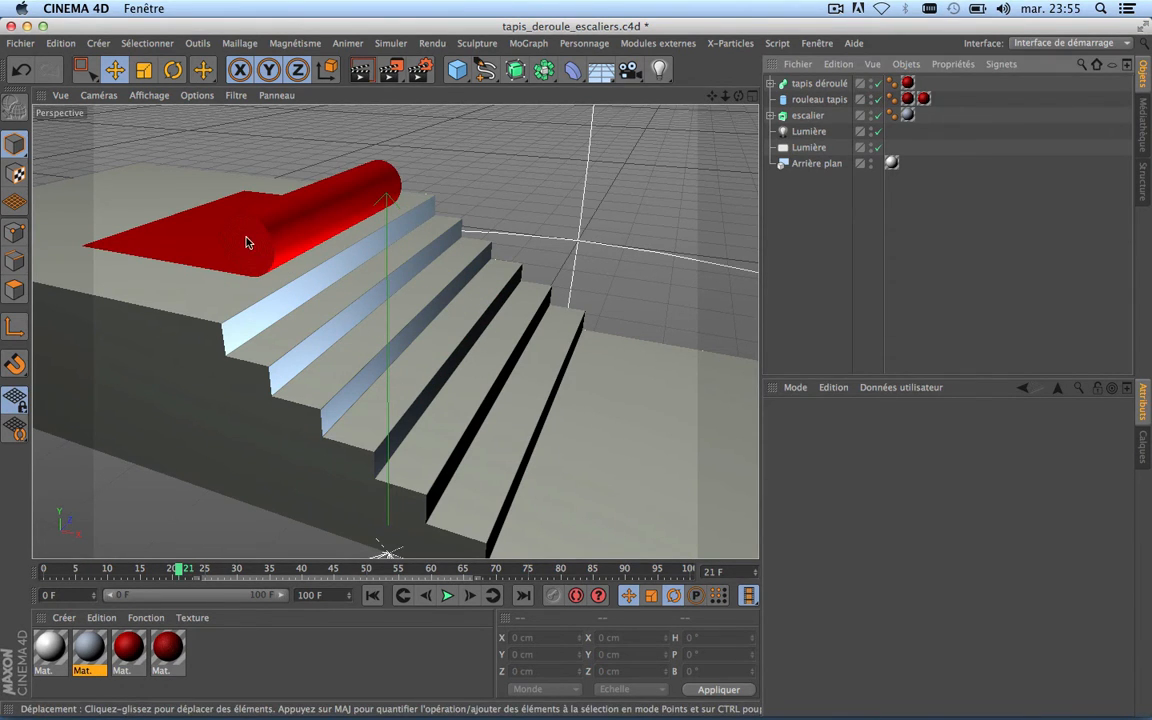
{"action": "scroll", "coordinate": [248, 242], "scroll_direction": "up", "scroll_amount": 6}
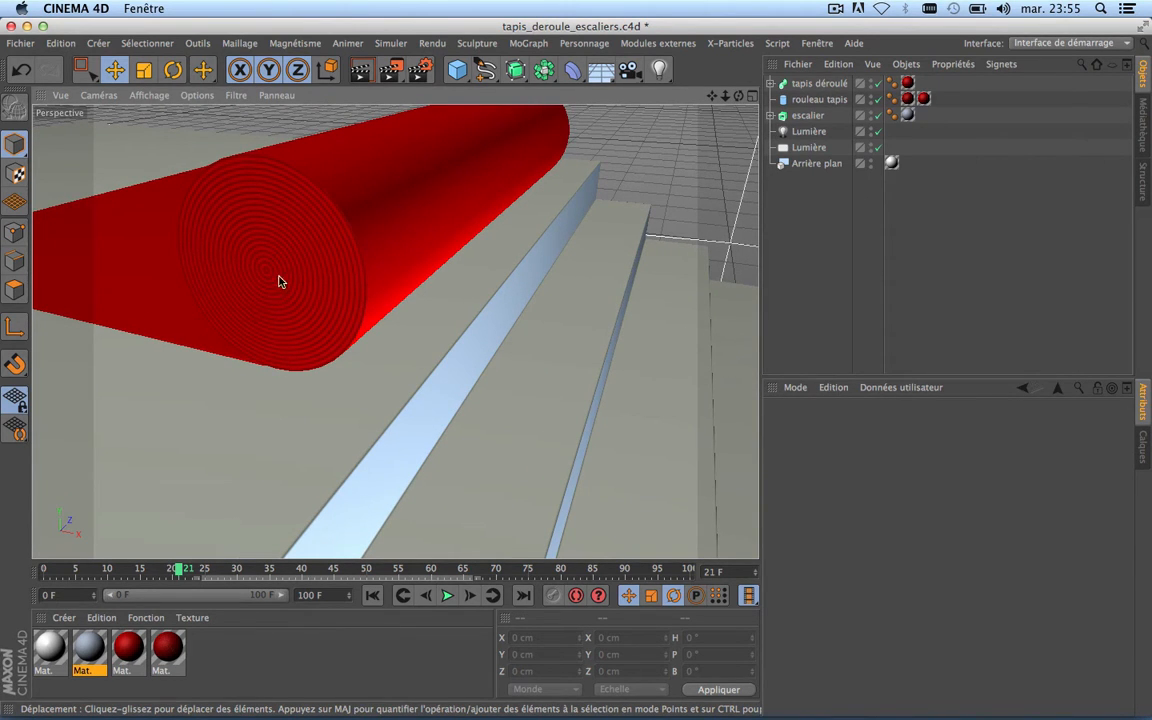
{"action": "scroll", "coordinate": [265, 247], "scroll_direction": "down", "scroll_amount": 6}
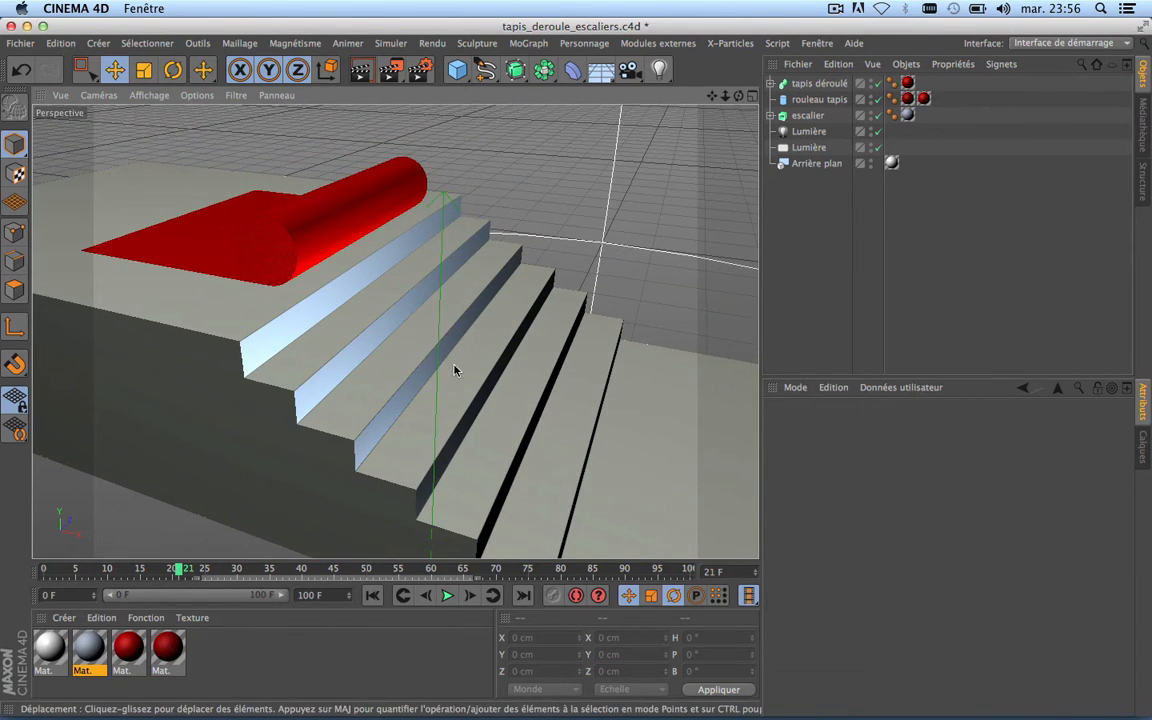
Advance the animation to frame 46 and view the partly unrolled carpet from the front of the stairs.
{"action": "left_click_drag", "start_coordinate": [182, 572], "coordinate": [340, 575]}
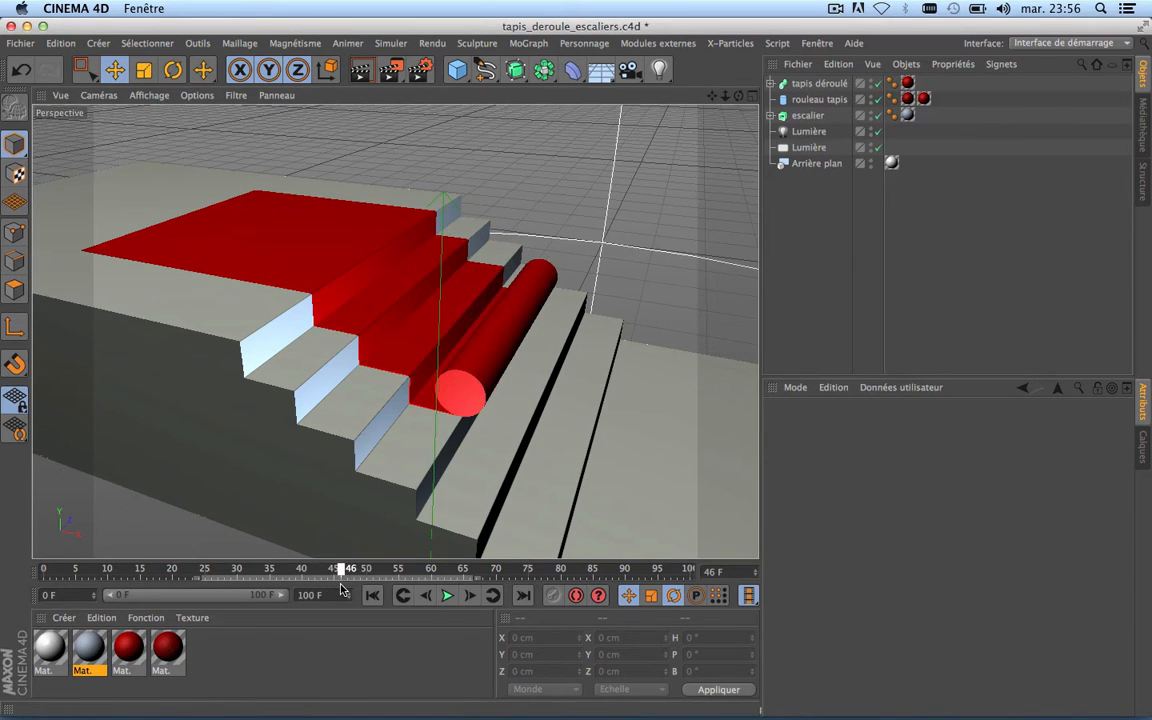
{"action": "scroll", "coordinate": [371, 360], "scroll_direction": "down", "scroll_amount": 3}
{"action": "left_click_drag", "start_coordinate": [739, 97], "coordinate": [376, 60]}
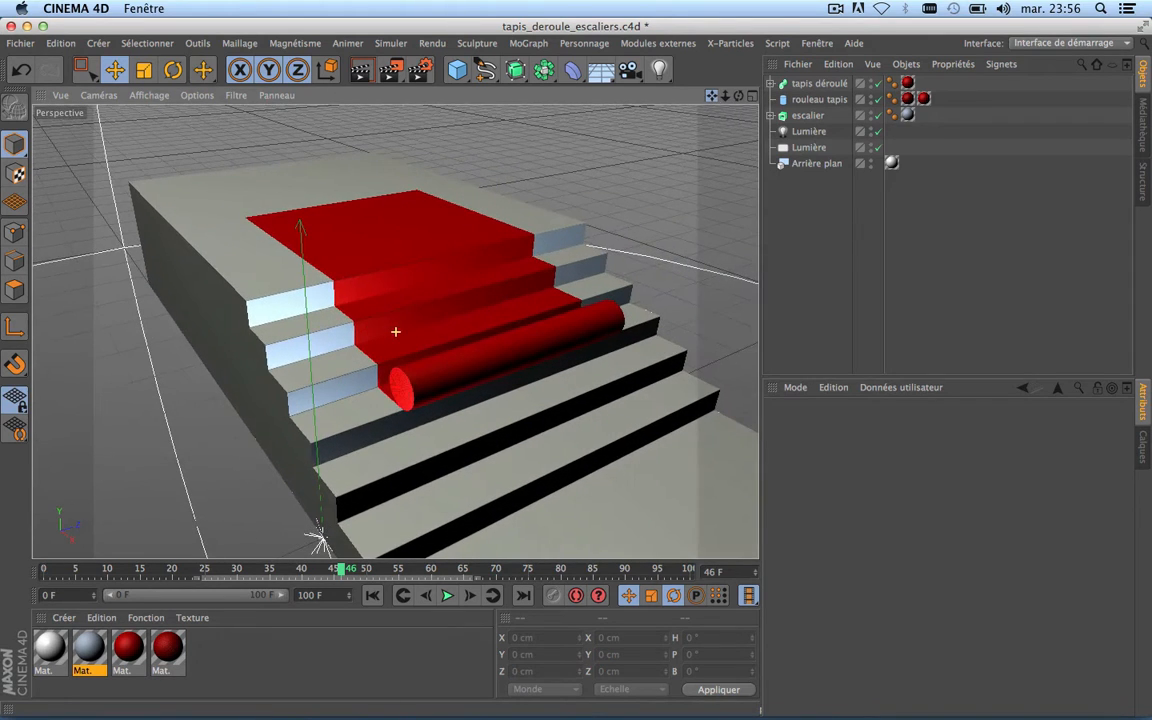
{"action": "left_click_drag", "start_coordinate": [556, 192], "coordinate": [556, 191], "text": "alt"}
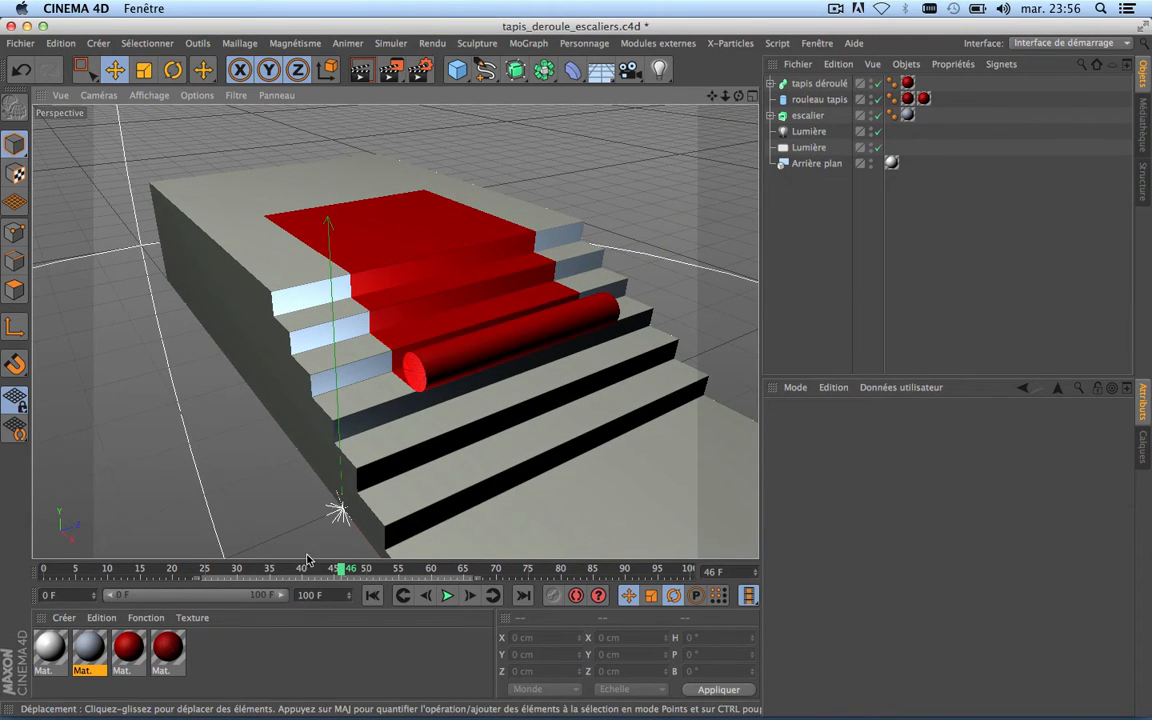
Play the animation from frame 0, stop it at frame 95 and examine the unrolled carpet from several distances.
{"action": "left_click_drag", "start_coordinate": [340, 565], "coordinate": [18, 562]}
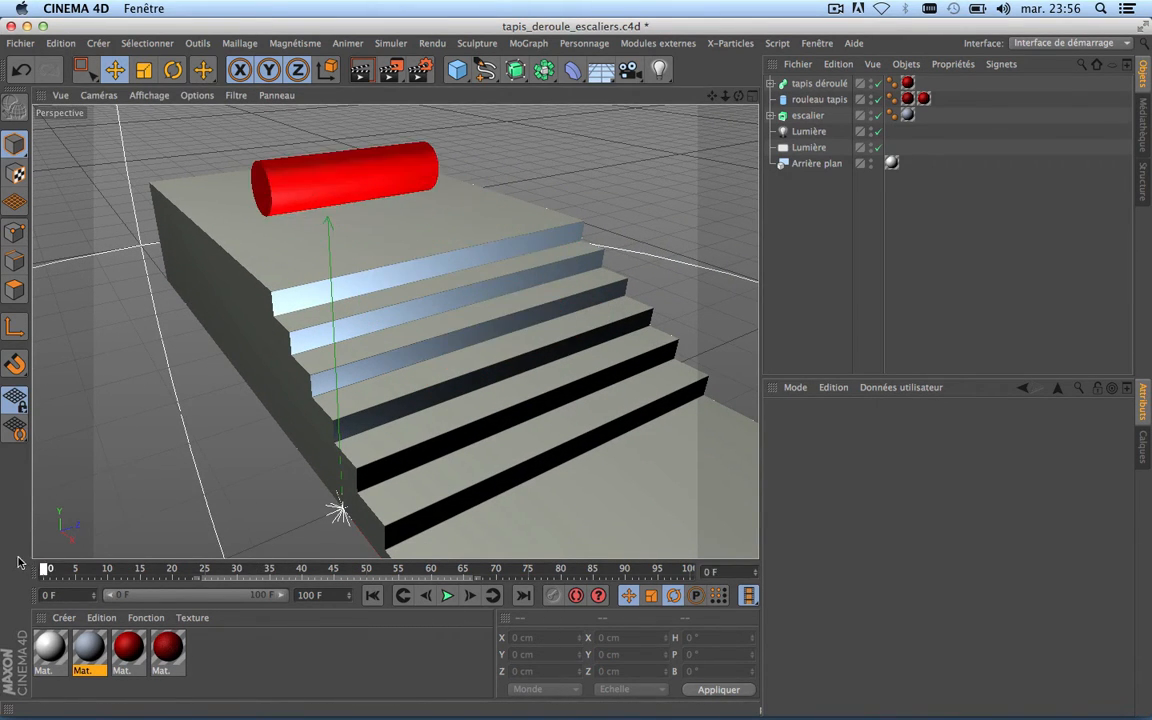
{"action": "left_click", "coordinate": [447, 595]}
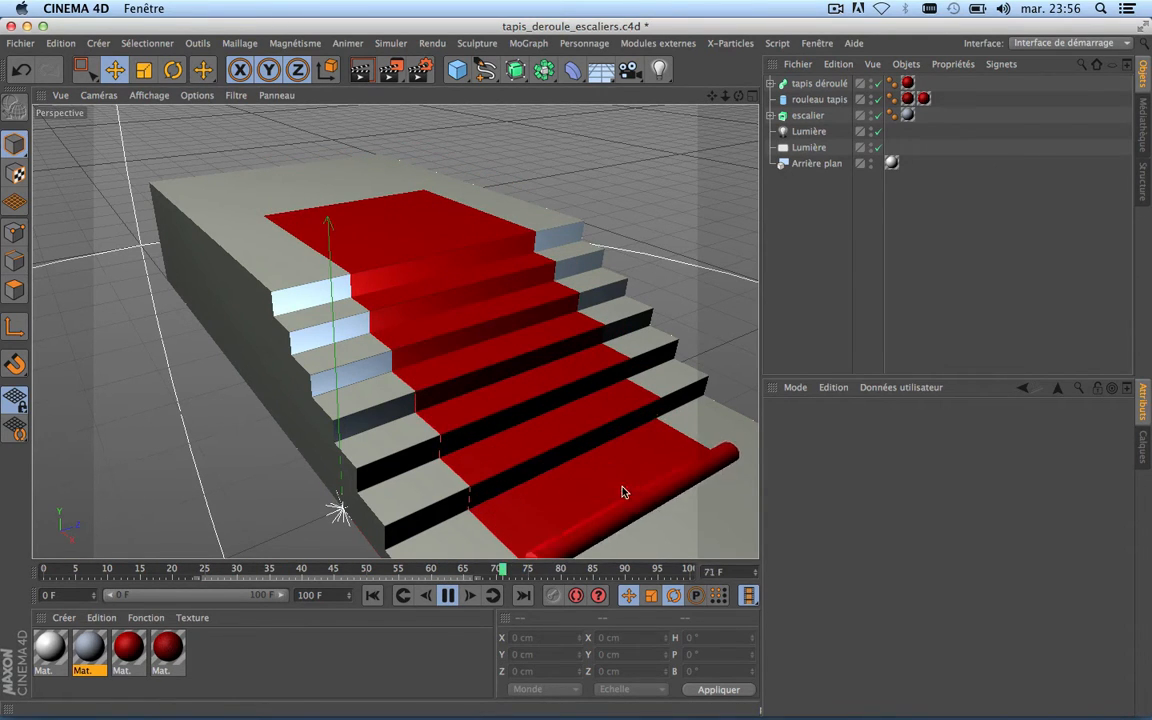
{"action": "left_click", "coordinate": [453, 598]}
{"action": "scroll", "coordinate": [455, 417], "scroll_direction": "down", "scroll_amount": 5}
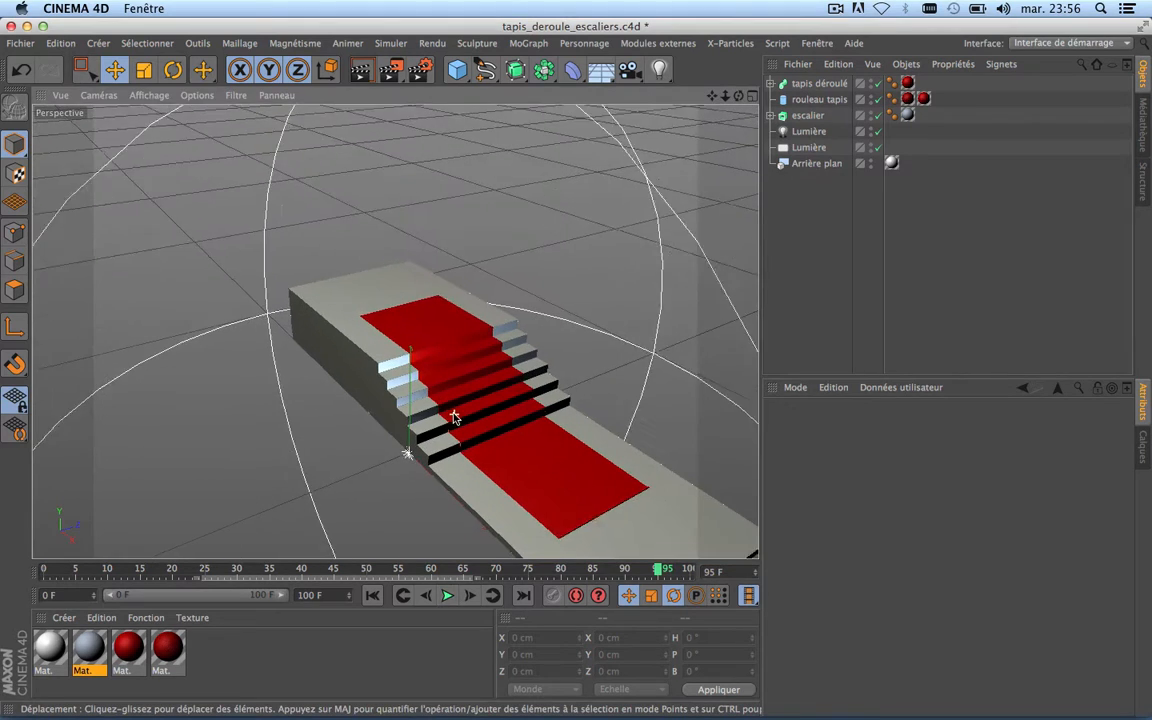
{"action": "scroll", "coordinate": [531, 360], "scroll_direction": "up", "scroll_amount": 4}
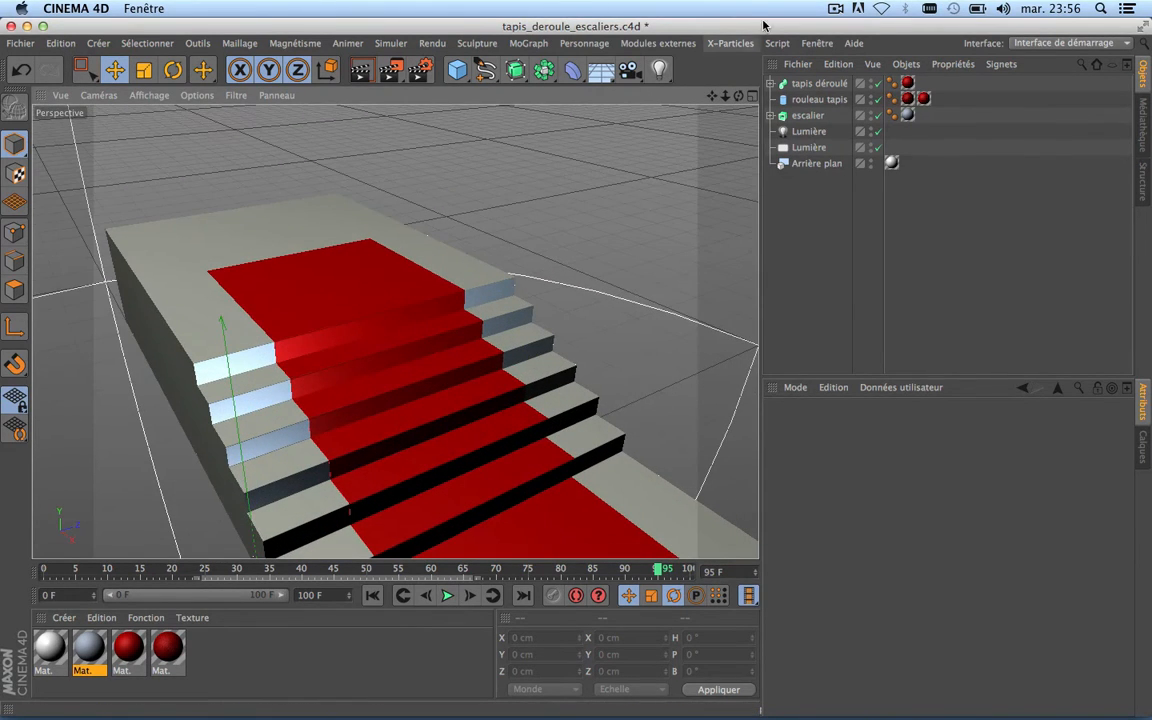
{"action": "left_click_drag", "start_coordinate": [711, 92], "coordinate": [157, 390]}
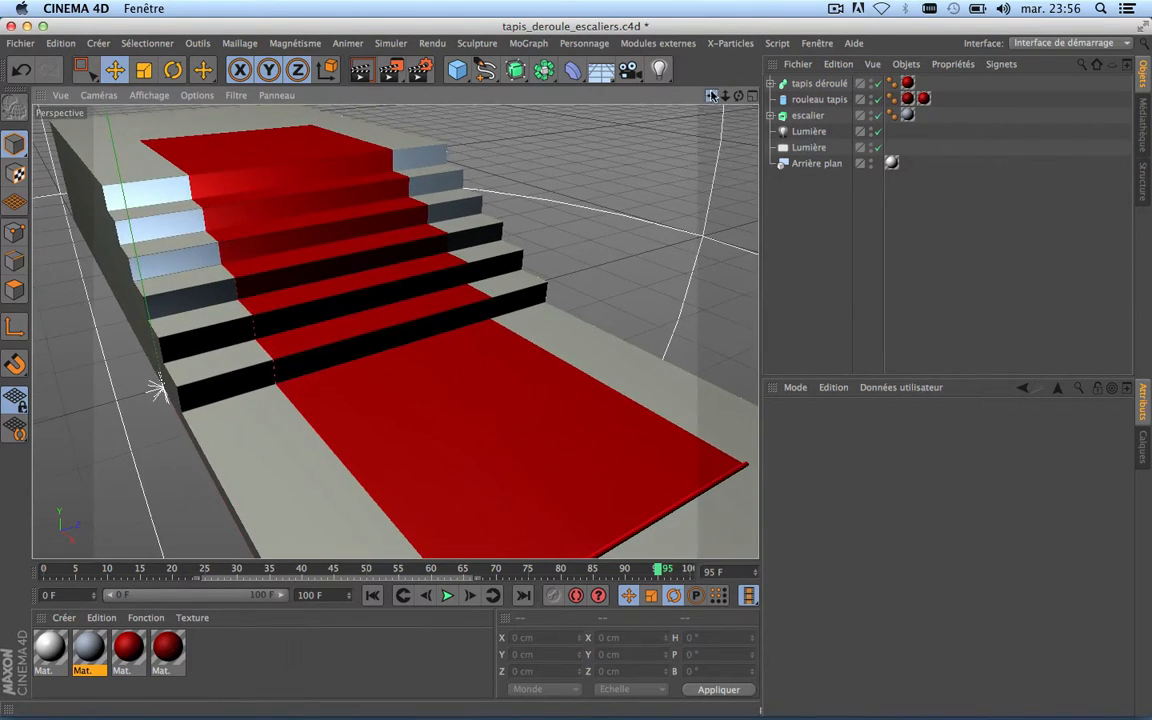
{"action": "left_click_drag", "start_coordinate": [736, 93], "coordinate": [826, 127]}
{"action": "scroll", "coordinate": [452, 203], "scroll_direction": "down", "scroll_amount": 5}
{"action": "left_click_drag", "start_coordinate": [733, 99], "coordinate": [640, 88]}
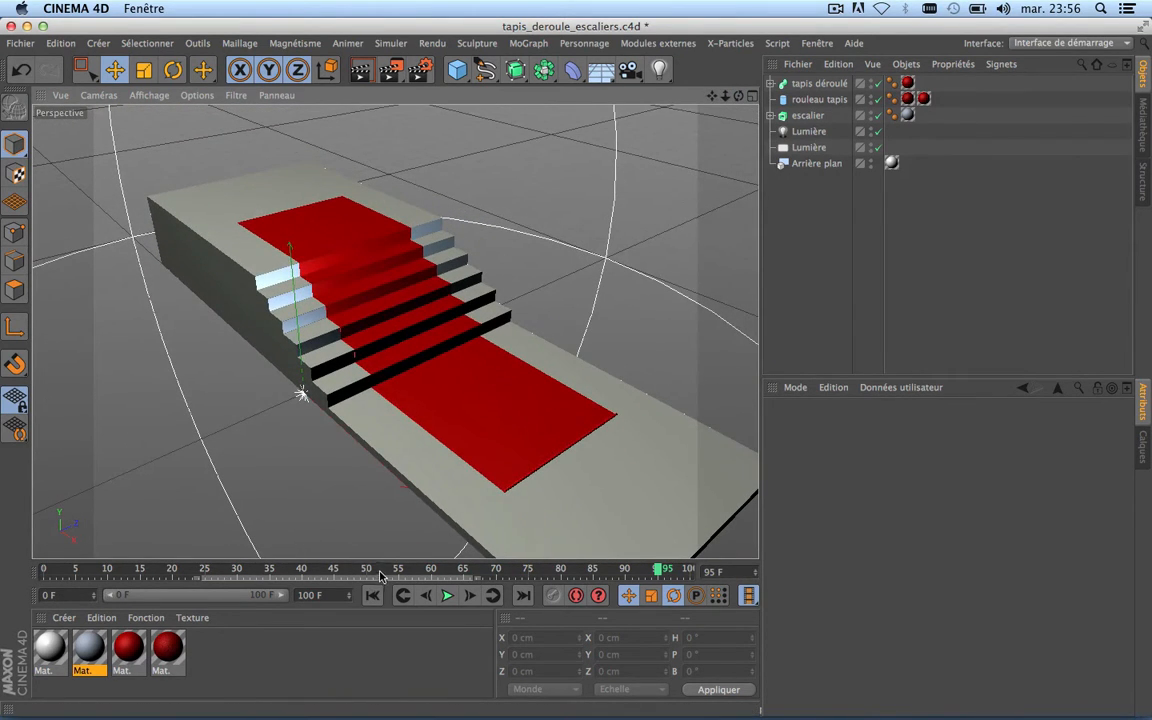
Scrub back and forth through the animation to review the roll's descent over the steps, ending at frame 17.
{"action": "key", "text": "F6"}
{"action": "key", "text": "F8"}
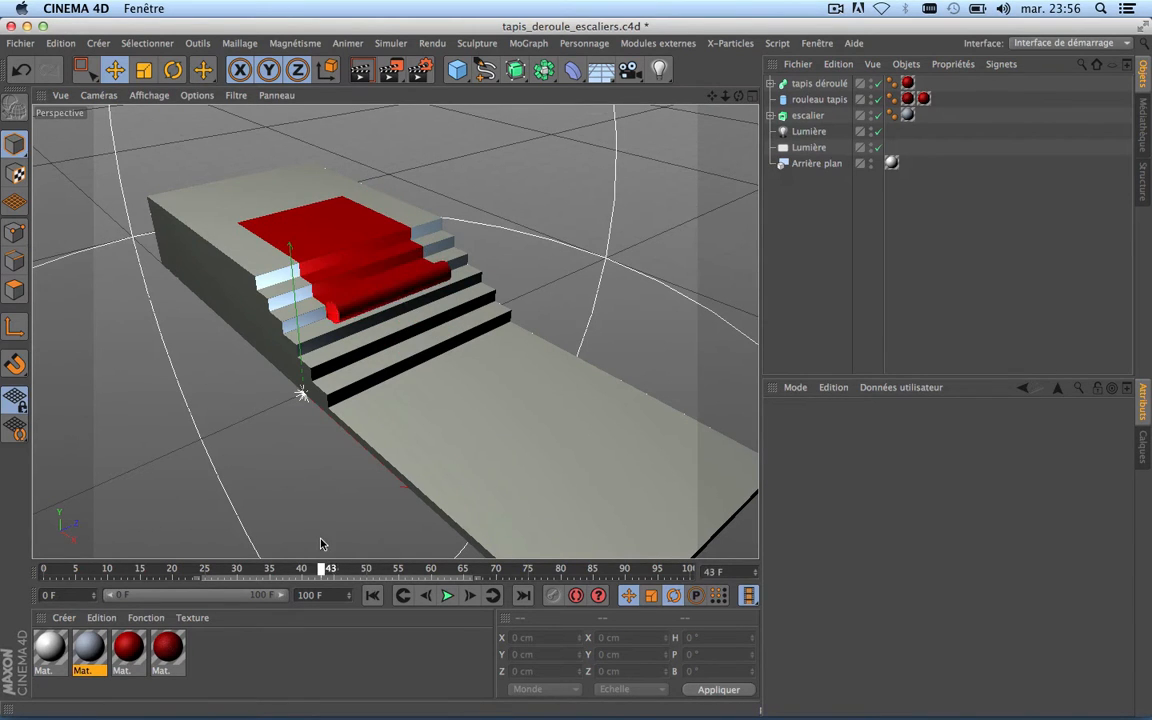
{"action": "key", "text": "F6"}
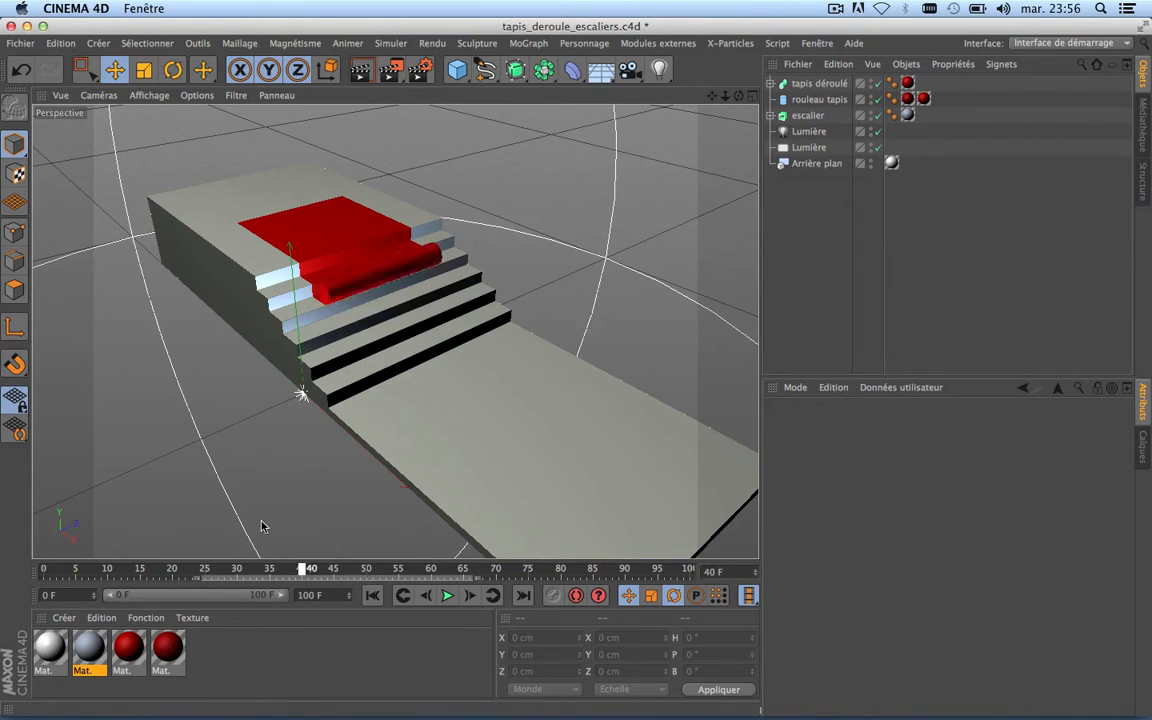
{"action": "key", "text": "F8"}
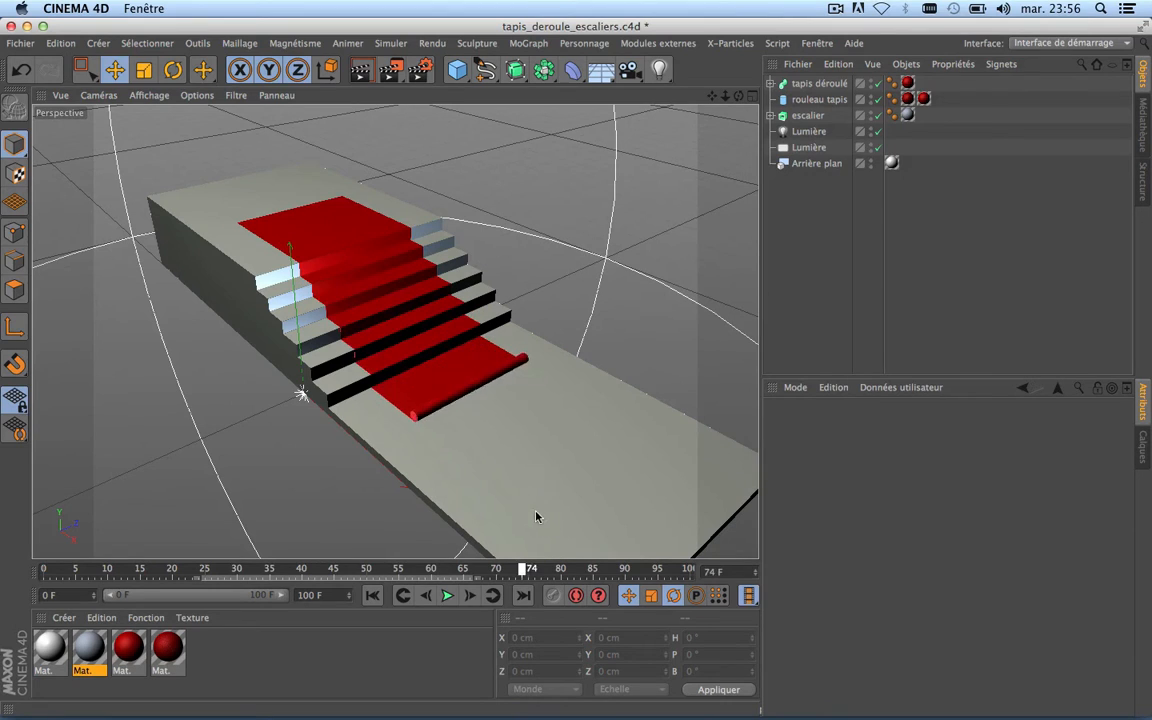
{"action": "key", "text": "F6"}
{"action": "key", "text": "F8"}
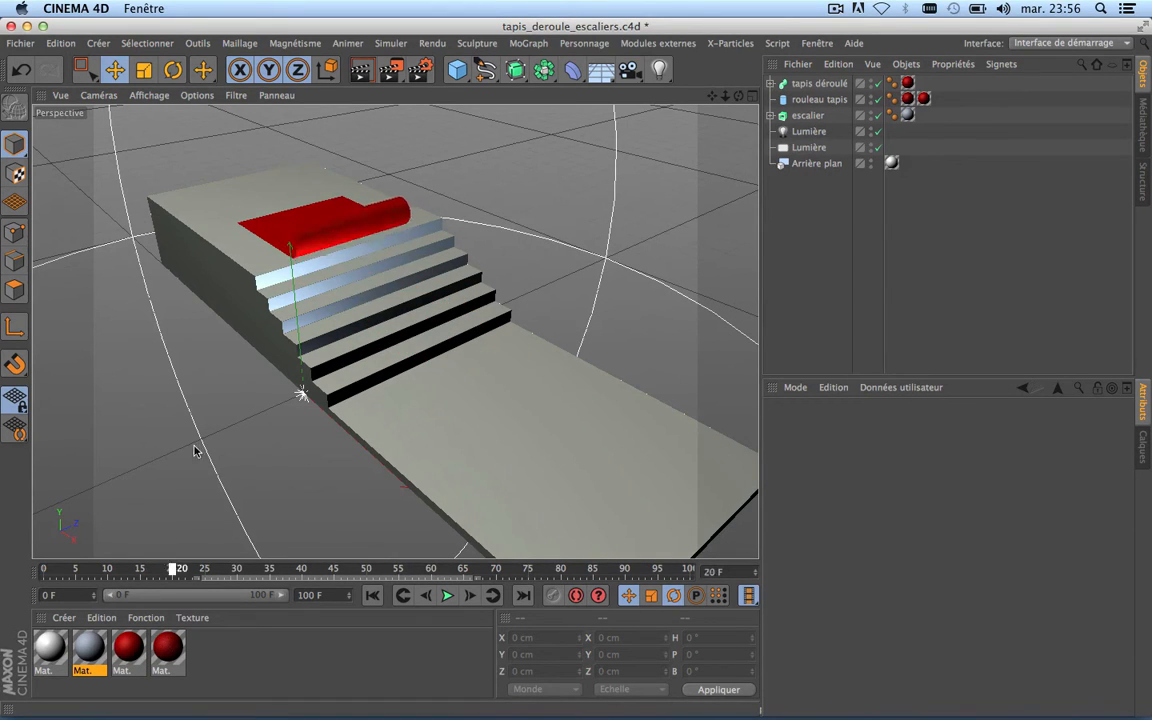
{"action": "key", "text": "F6"}
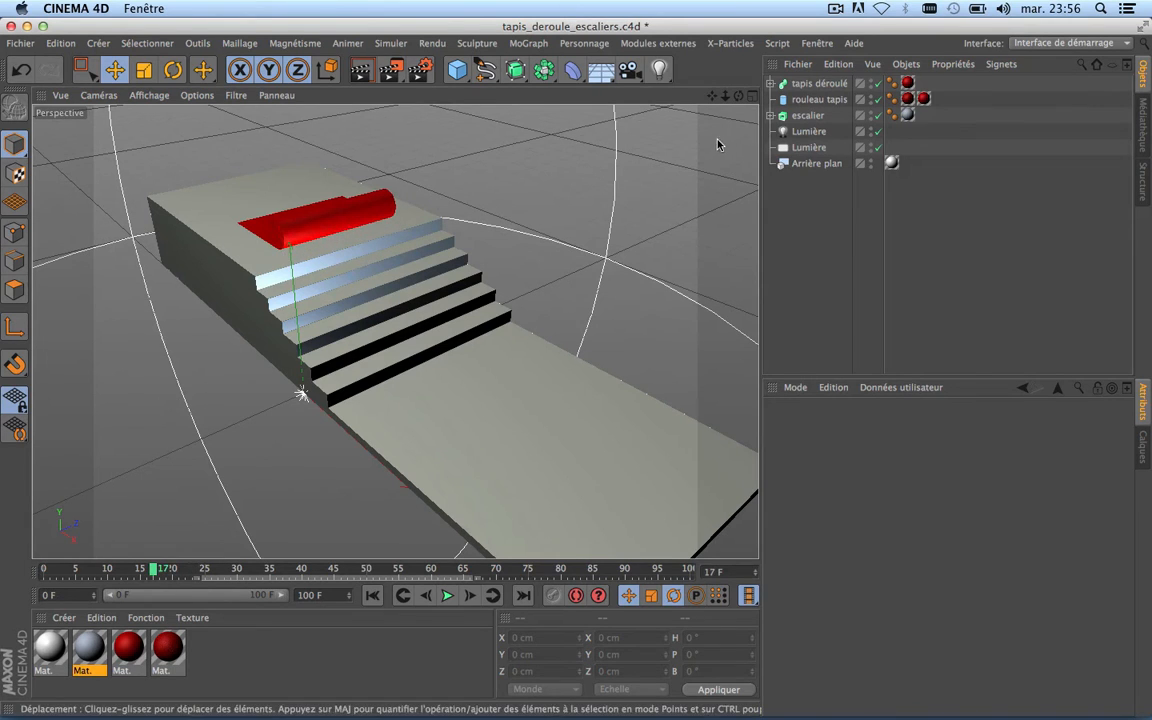
Close the finished staircase project and start from an empty project, viewing its grid from a different angle.
{"action": "left_click", "coordinate": [11, 26]}
{"action": "left_click", "coordinate": [523, 261]}
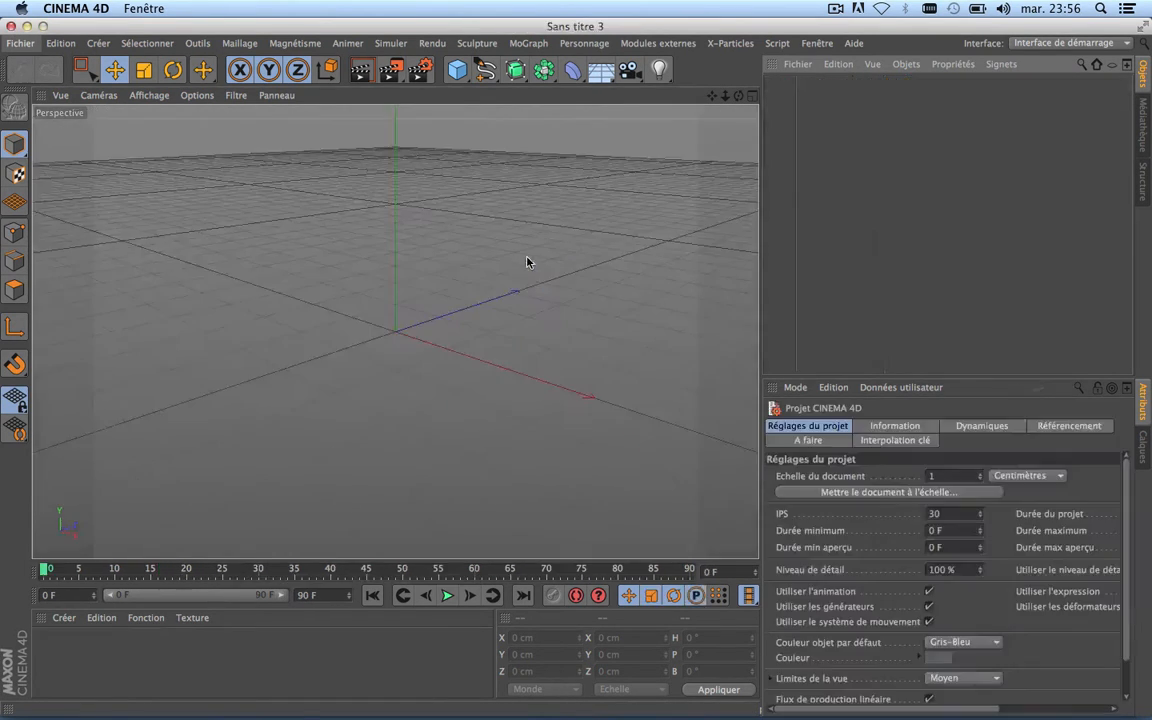
{"action": "left_click_drag", "start_coordinate": [739, 96], "coordinate": [396, 332]}
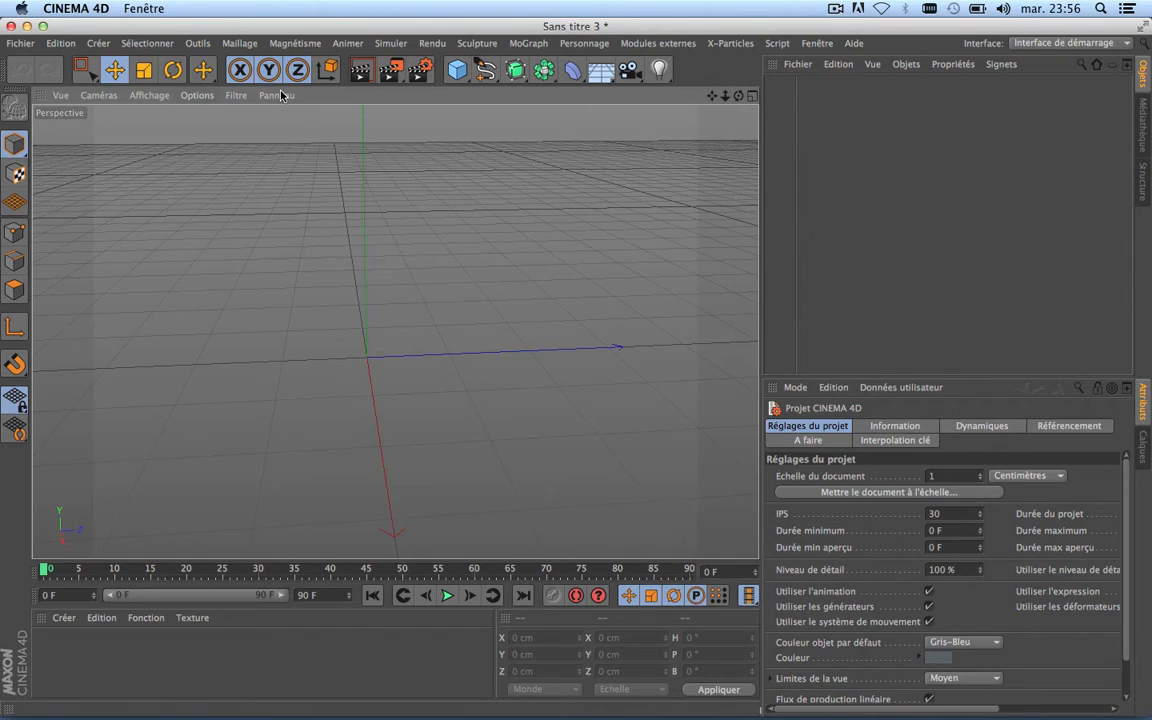
Choose the Bézier spline tool and maximize the Right (Droite) view for drawing.
{"action": "left_click", "coordinate": [486, 69]}
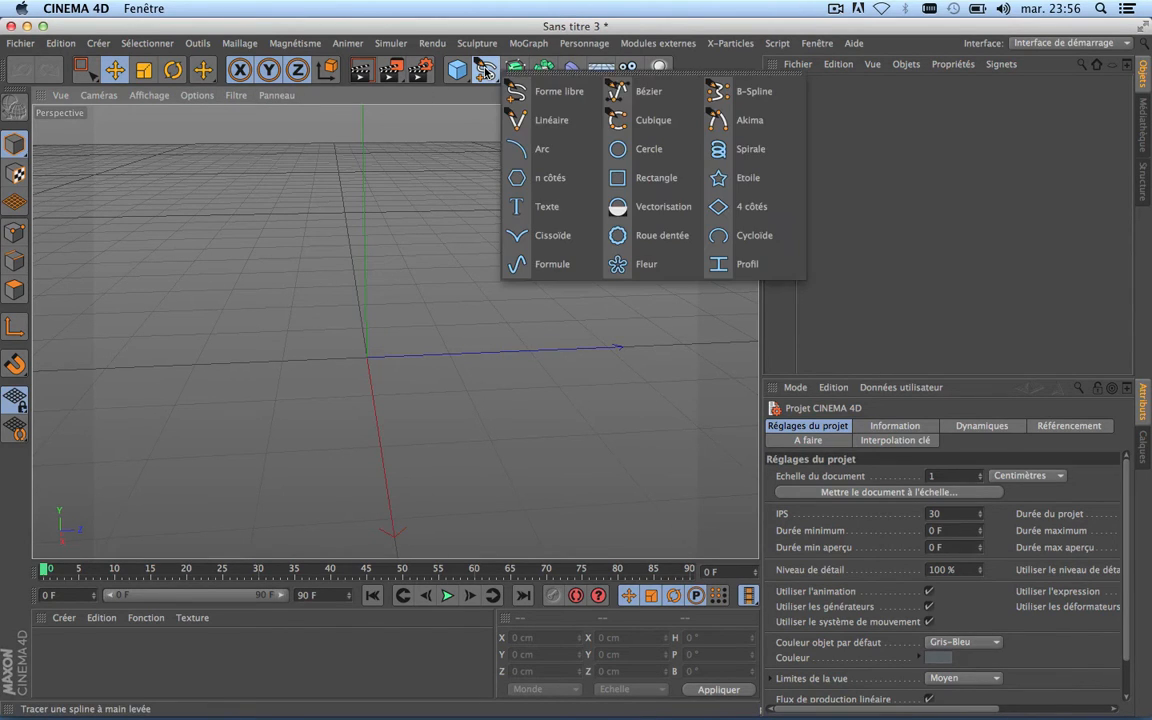
{"action": "left_click", "coordinate": [478, 87]}
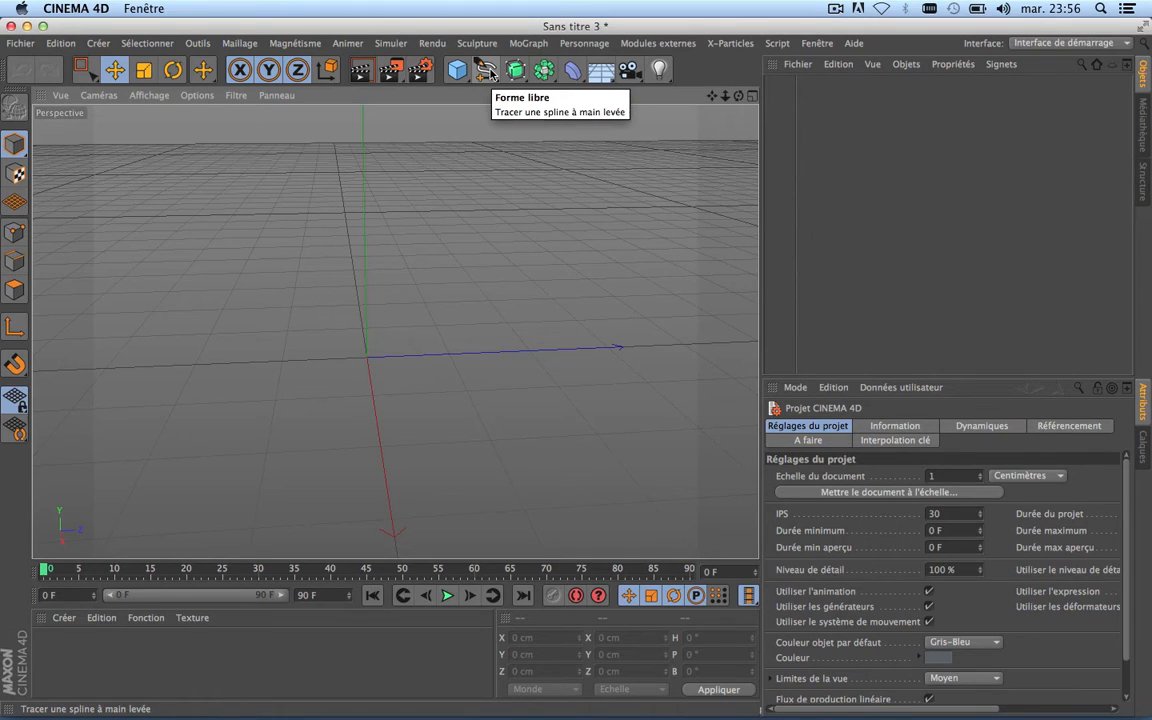
{"action": "left_click", "coordinate": [488, 70]}
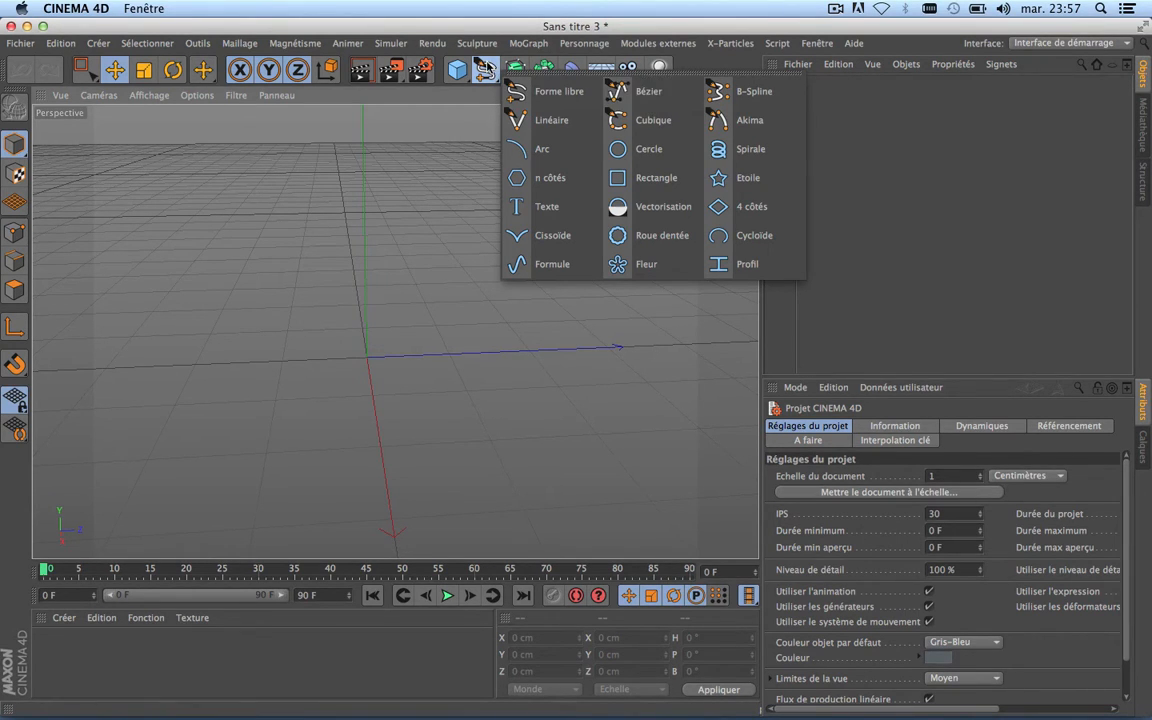
{"action": "left_click", "coordinate": [640, 96]}
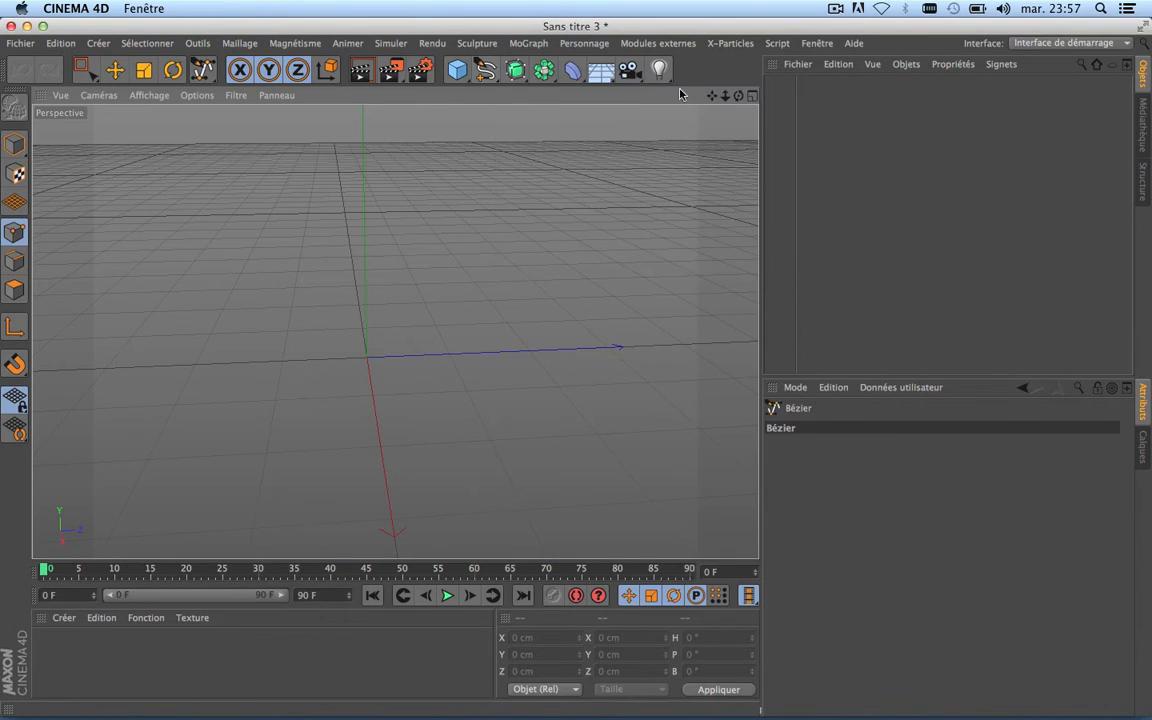
{"action": "left_click", "coordinate": [752, 94]}
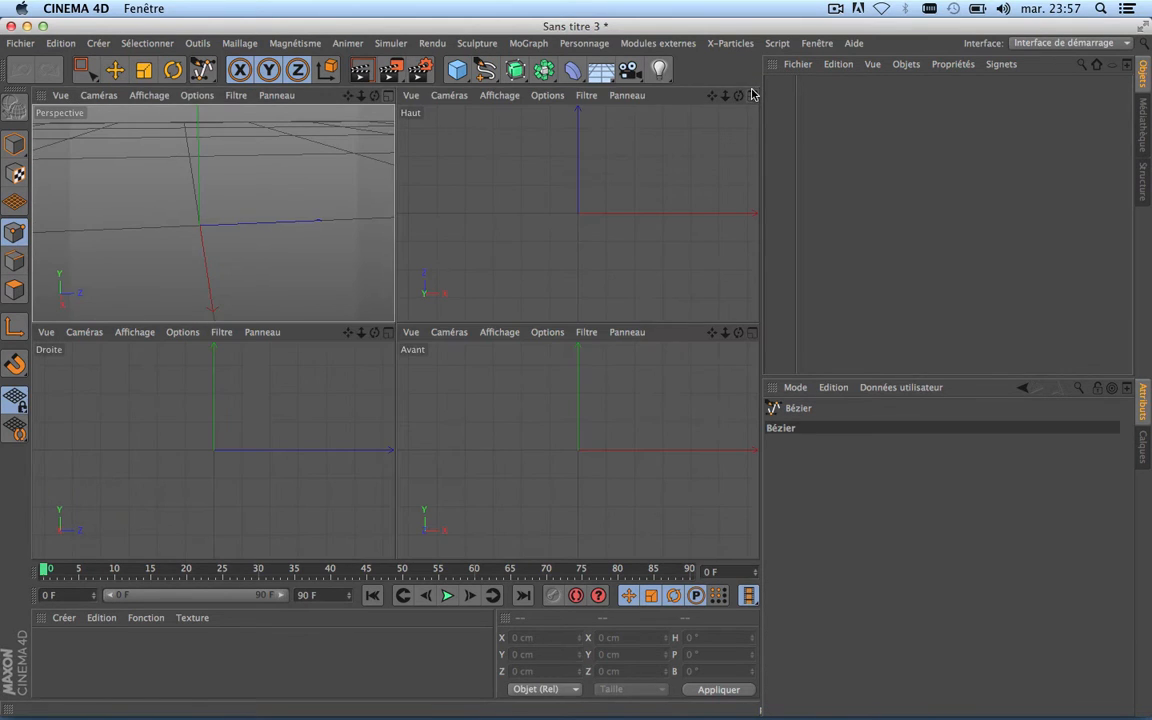
{"action": "left_click", "coordinate": [389, 333]}
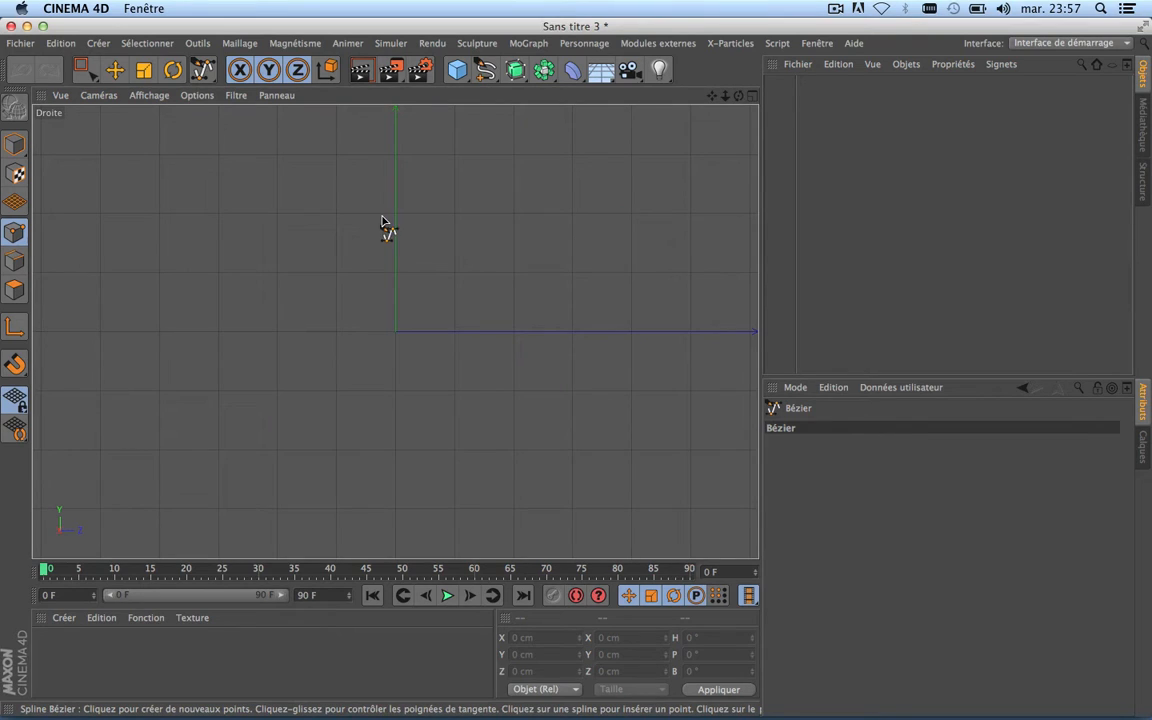
Place the first point of a Bézier spline in the Right view at Z 20 cm and Y about 23 cm.
{"action": "scroll", "coordinate": [344, 208], "scroll_direction": "up", "scroll_amount": 5}
{"action": "scroll", "coordinate": [388, 281], "scroll_direction": "down", "scroll_amount": 1}
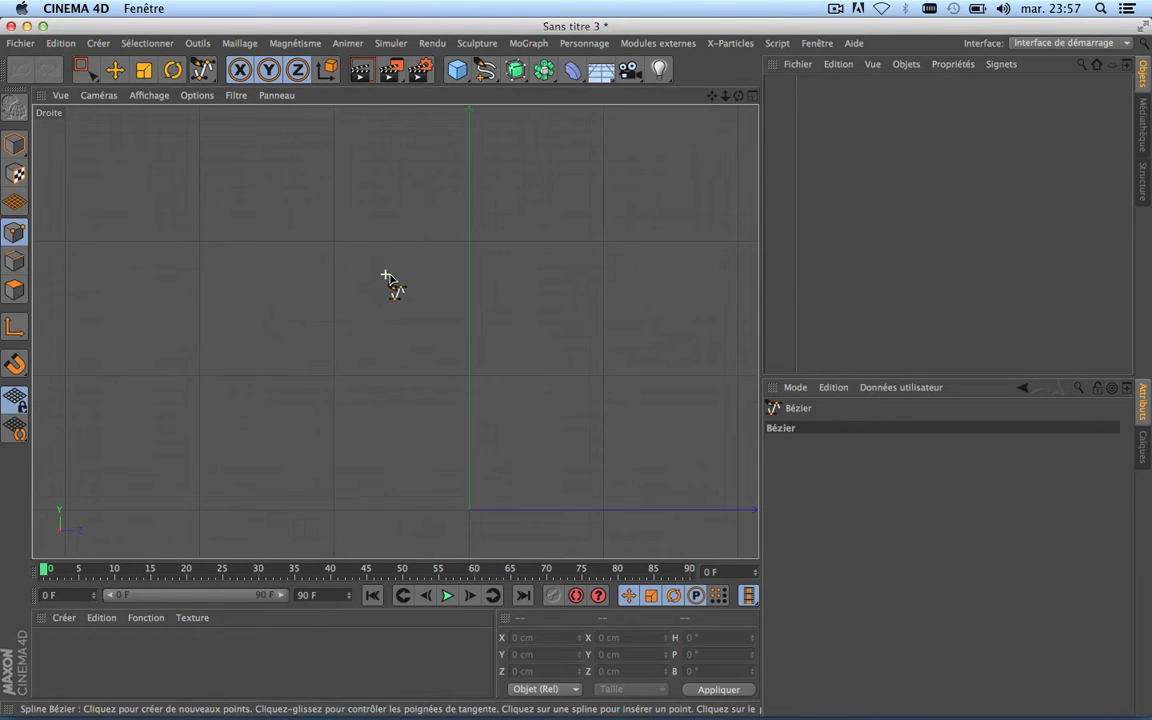
{"action": "left_click_drag", "start_coordinate": [711, 96], "coordinate": [725, 2]}
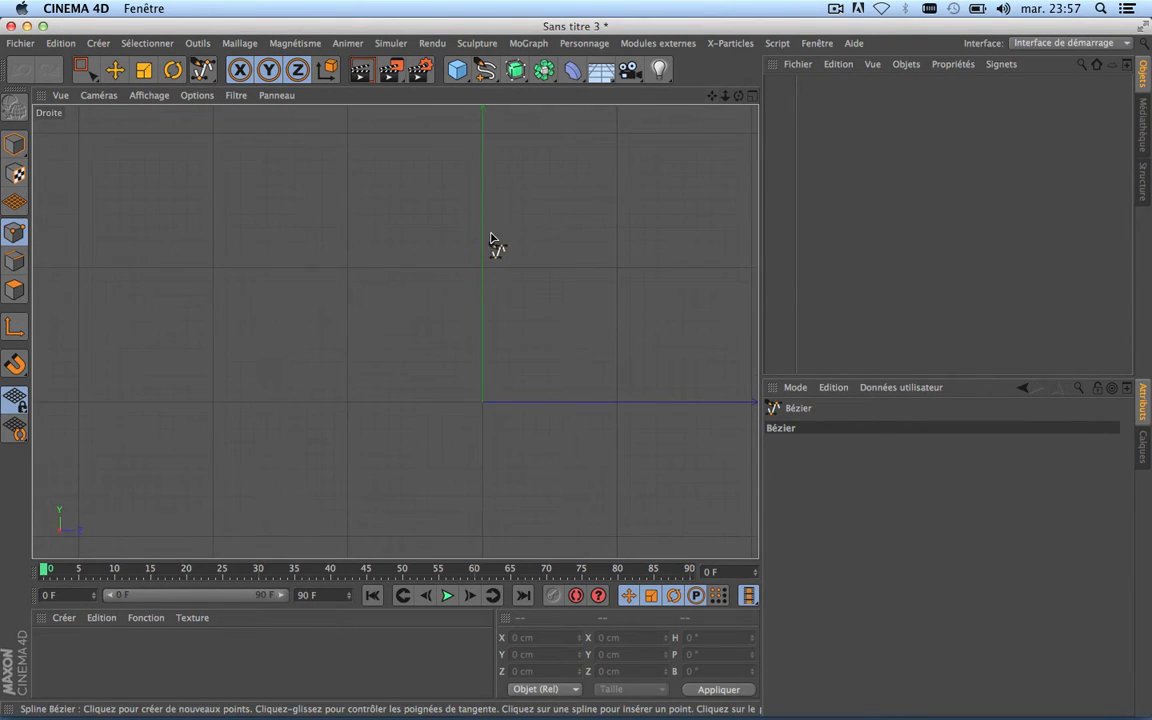
{"action": "scroll", "coordinate": [491, 235], "scroll_direction": "up", "scroll_amount": 4}
{"action": "scroll", "coordinate": [492, 238], "scroll_direction": "down", "scroll_amount": 5}
{"action": "scroll", "coordinate": [492, 238], "scroll_direction": "up", "scroll_amount": 12}
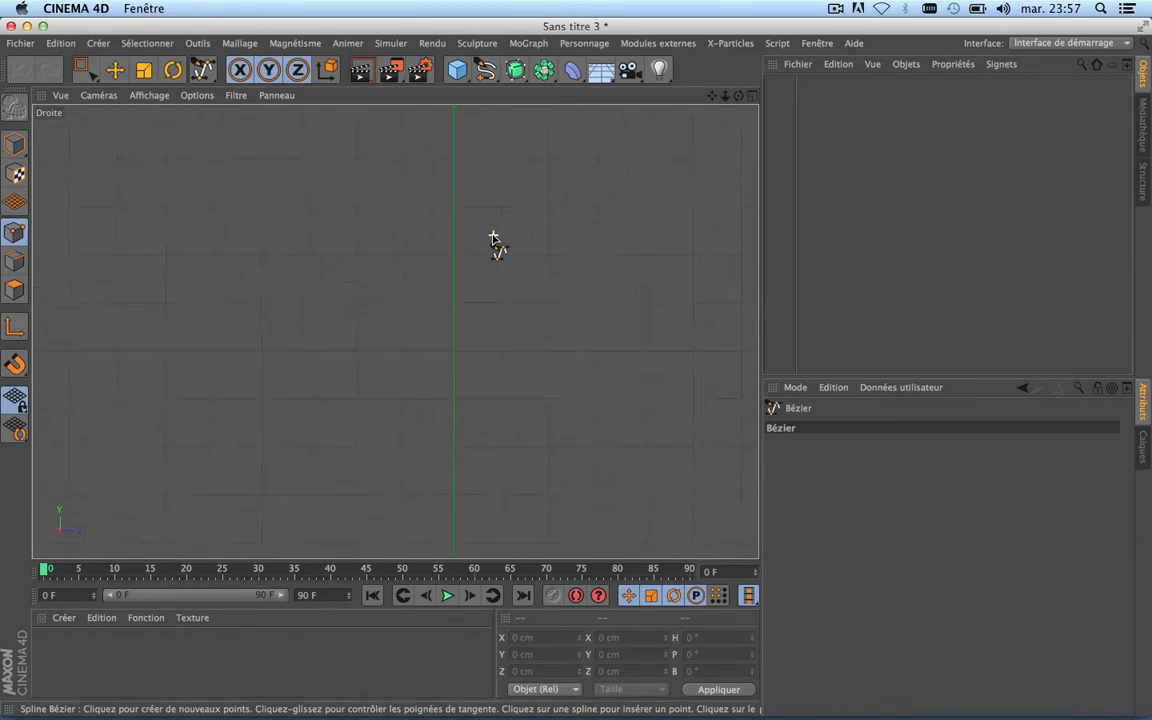
{"action": "scroll", "coordinate": [492, 238], "scroll_direction": "down", "scroll_amount": 3}
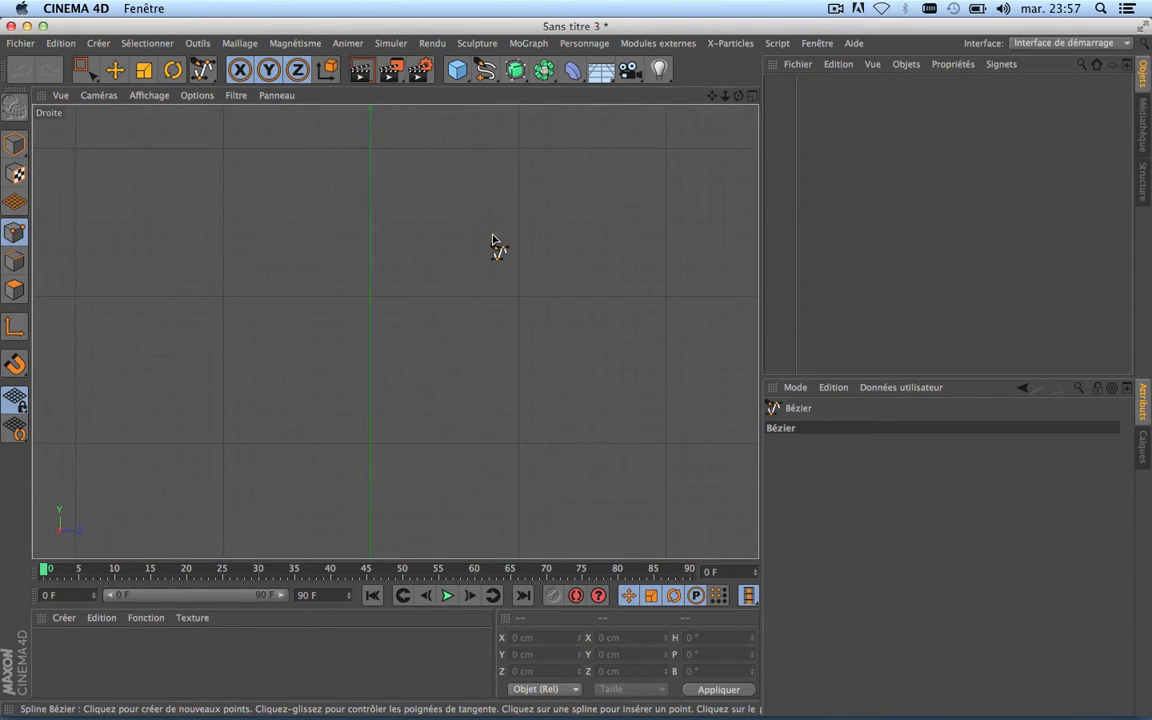
{"action": "scroll", "coordinate": [492, 238], "scroll_direction": "up", "scroll_amount": 2}
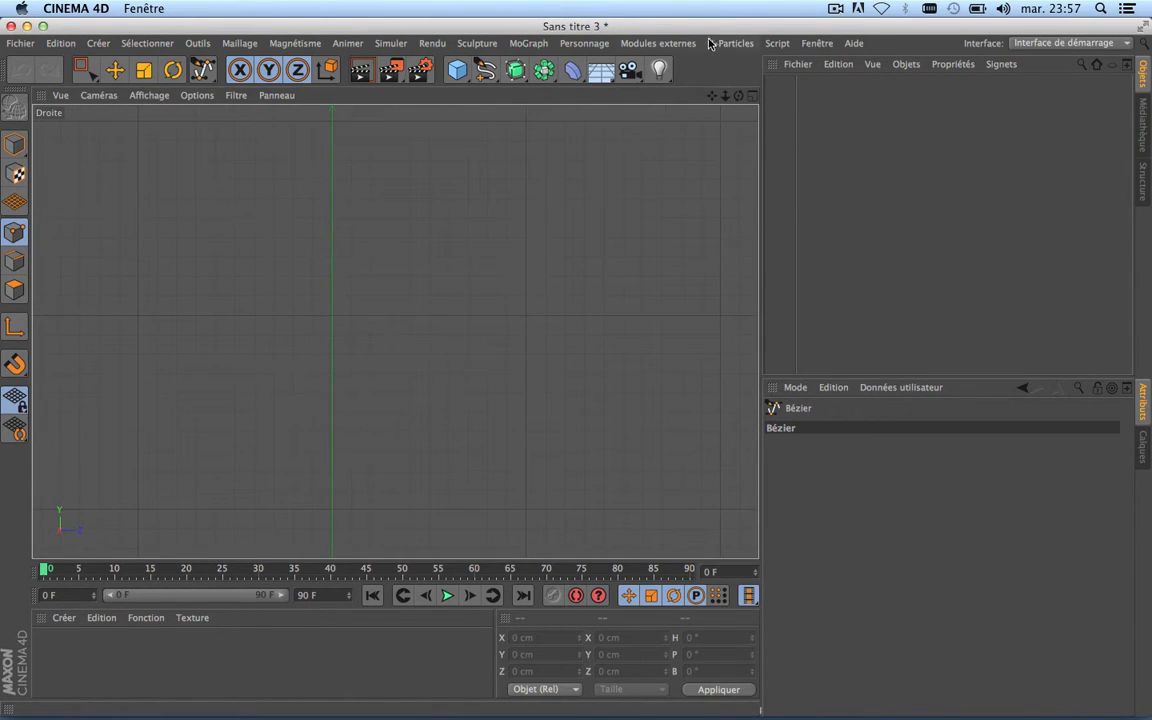
{"action": "scroll", "coordinate": [395, 331], "scroll_direction": "down", "scroll_amount": 3}
{"action": "mouse_move", "coordinate": [711, 96]}
{"action": "left_mouse_down"}
{"action": "mouse_move", "coordinate": [750, 175]}
{"action": "mouse_move", "coordinate": [729, 165]}
{"action": "mouse_move", "coordinate": [784, 126]}
{"action": "mouse_move", "coordinate": [742, 179]}
{"action": "mouse_move", "coordinate": [727, 120]}
{"action": "mouse_move", "coordinate": [745, 1]}
{"action": "mouse_move", "coordinate": [727, 77]}
{"action": "mouse_move", "coordinate": [768, 15]}
{"action": "mouse_move", "coordinate": [719, 83]}
{"action": "mouse_move", "coordinate": [730, 78]}
{"action": "mouse_move", "coordinate": [702, 57]}
{"action": "mouse_move", "coordinate": [641, 44]}
{"action": "mouse_move", "coordinate": [663, 1]}
{"action": "mouse_move", "coordinate": [673, 183]}
{"action": "mouse_move", "coordinate": [677, 167]}
{"action": "left_mouse_up"}
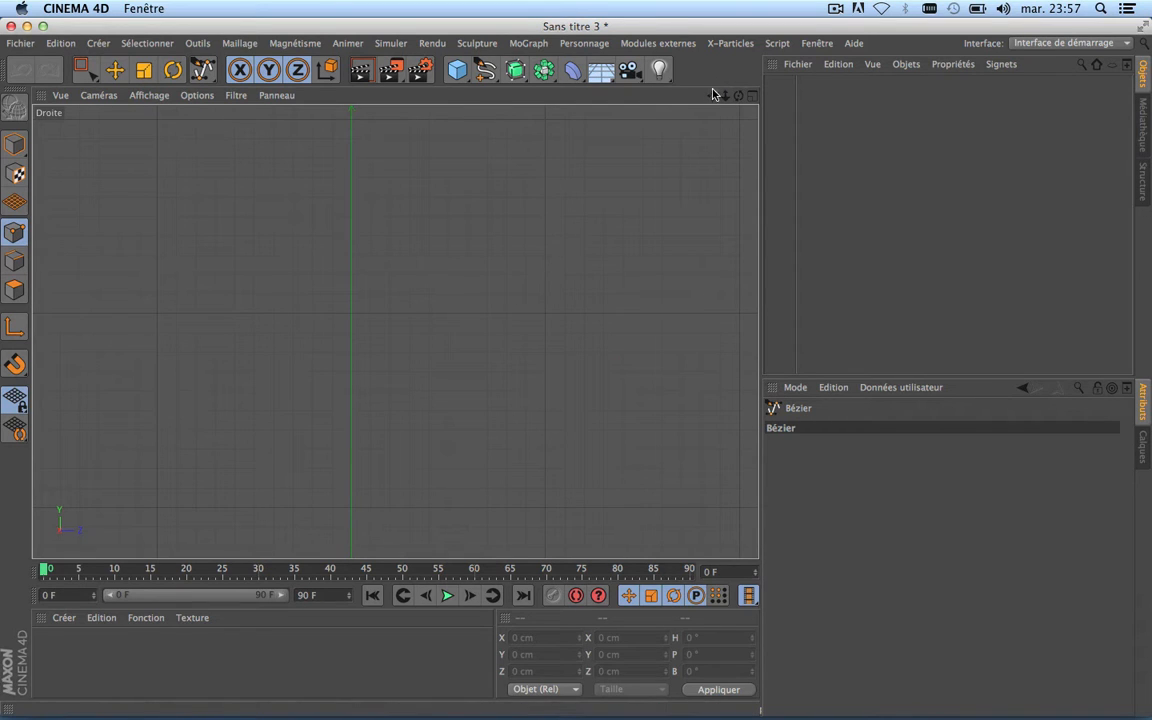
{"action": "left_click_drag", "start_coordinate": [713, 93], "coordinate": [396, 332]}
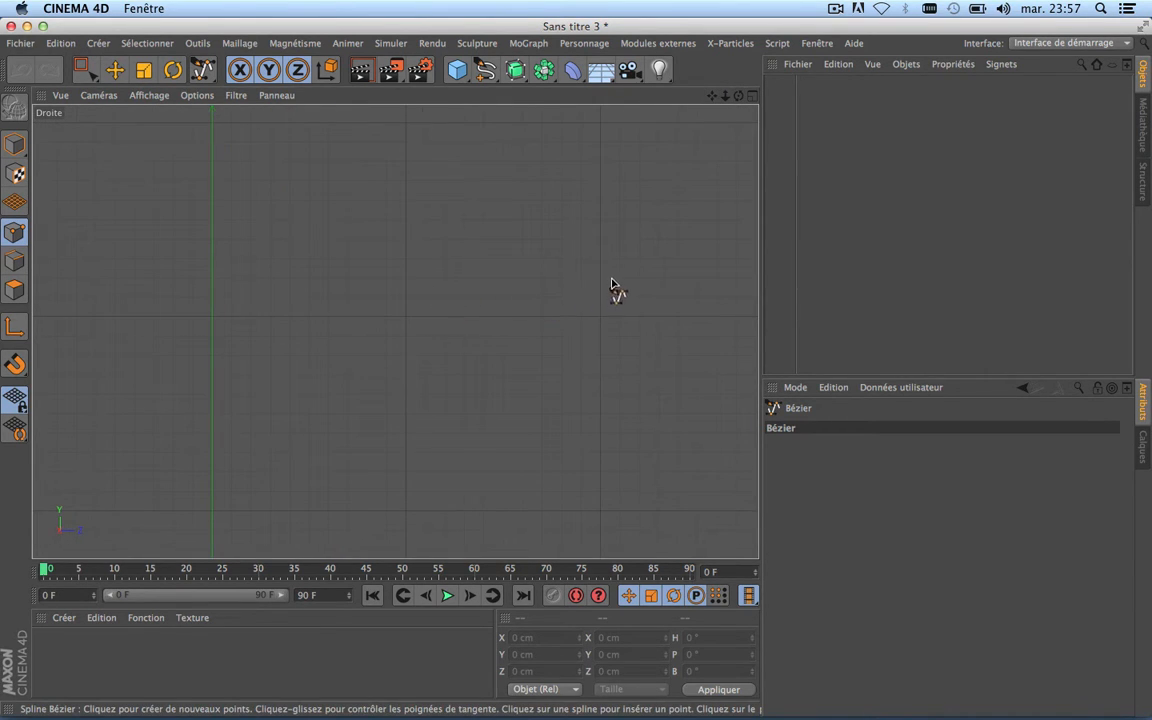
{"action": "scroll", "coordinate": [485, 313], "scroll_direction": "up", "scroll_amount": 2}
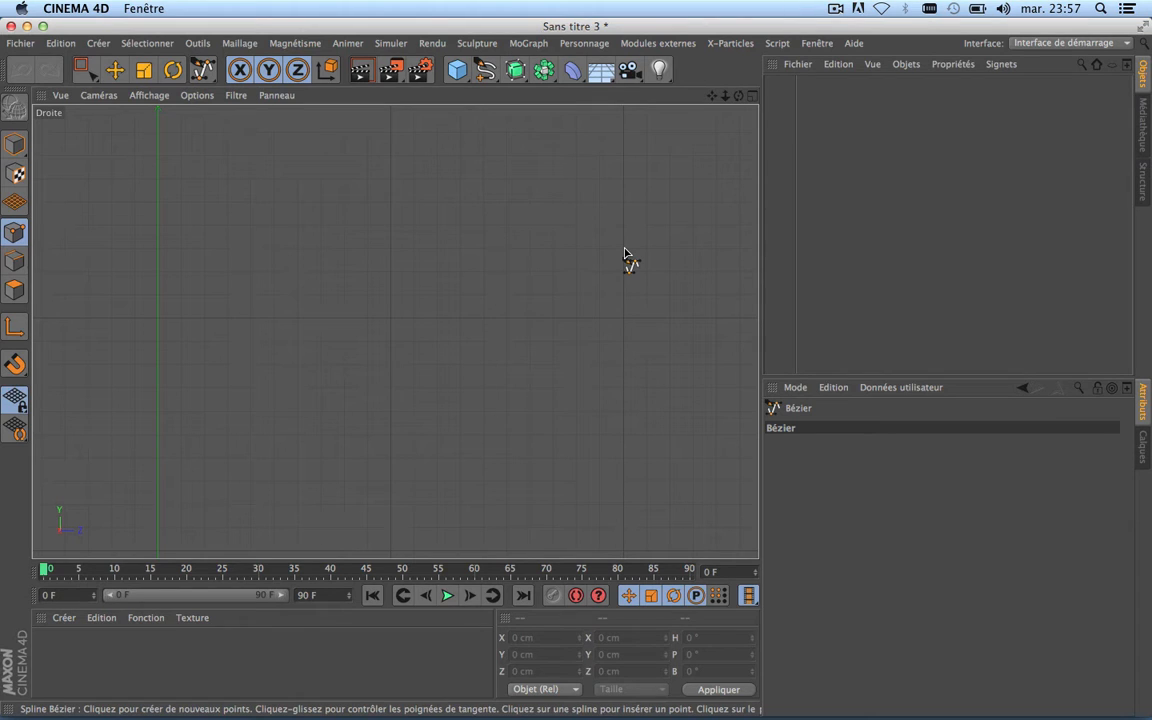
{"action": "left_click", "coordinate": [622, 254]}
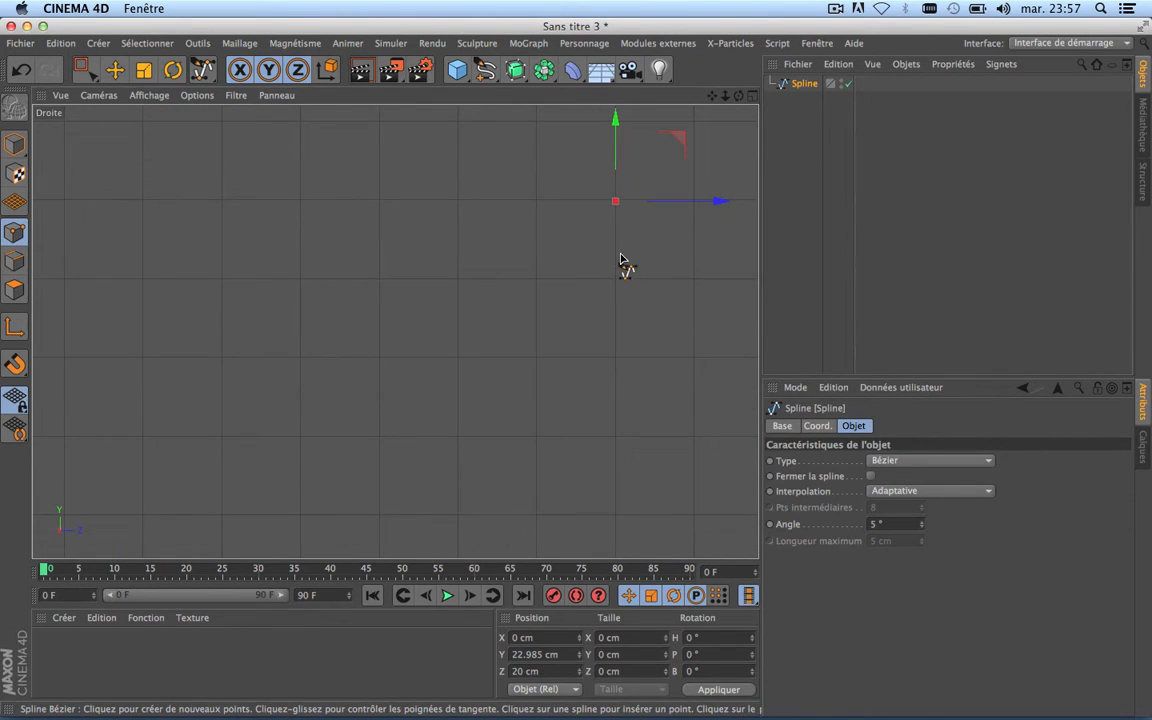
{"action": "scroll", "coordinate": [622, 258], "scroll_direction": "down", "scroll_amount": 2}
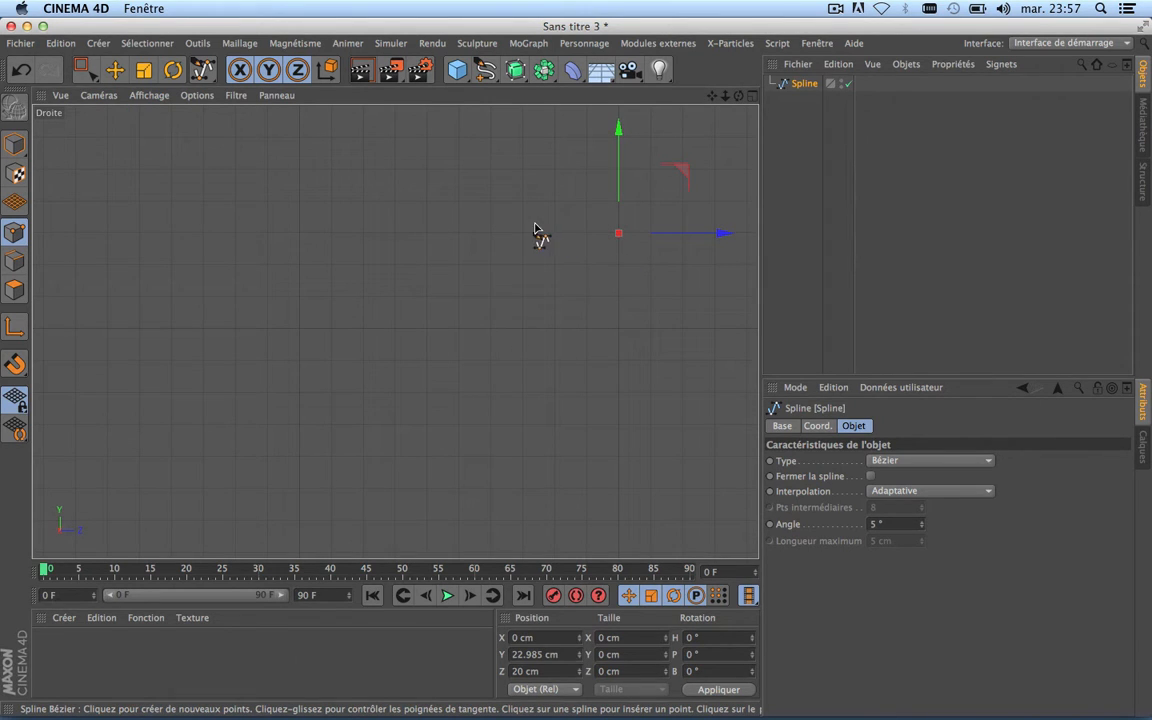
{"action": "left_click", "coordinate": [521, 233]}
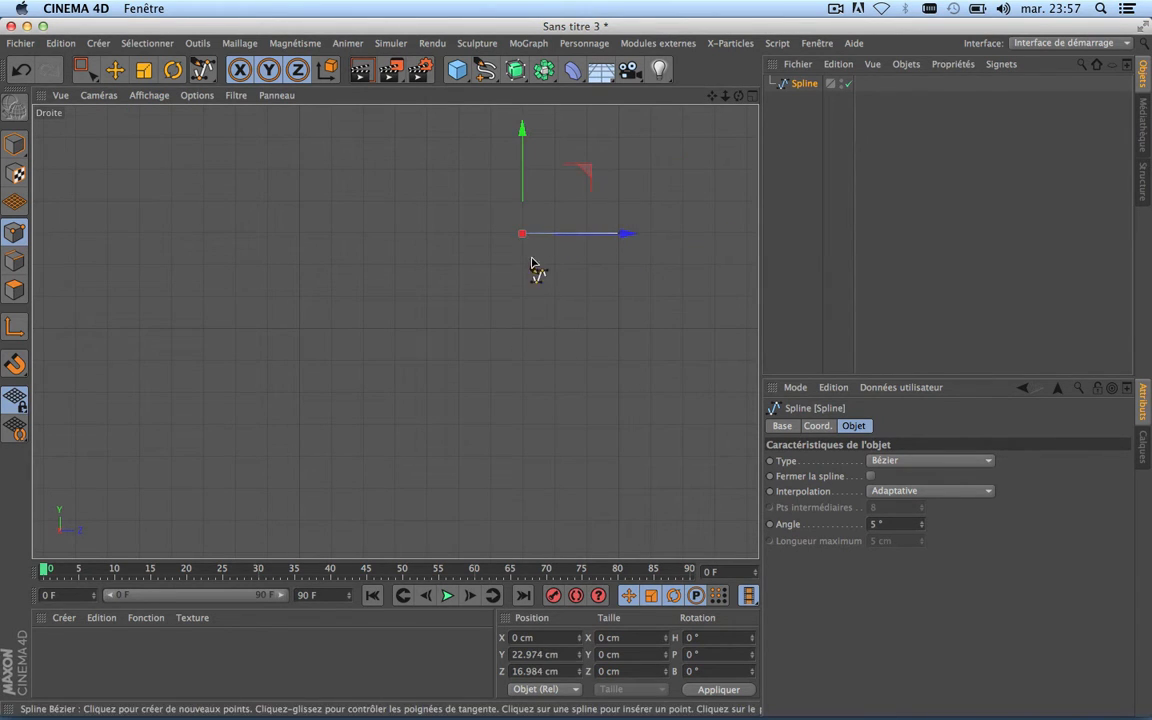
{"action": "key", "text": "super+z"}
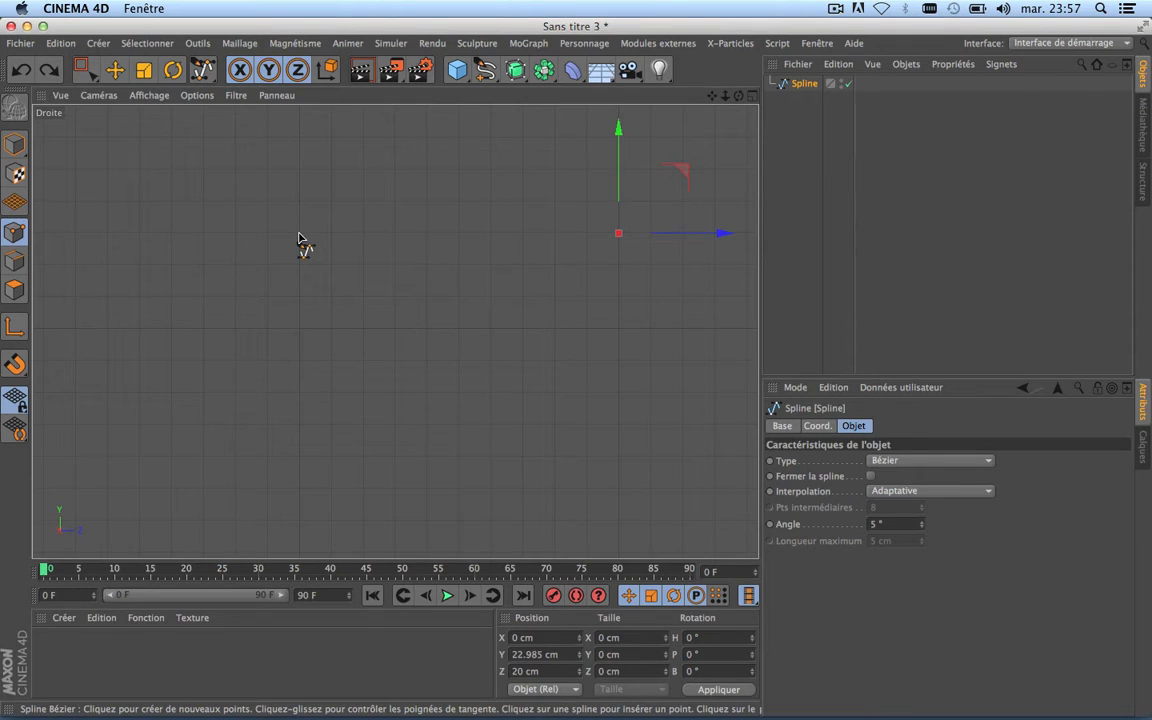
Extend the spline horizontally to Z about 10 cm, then add the first riser down to Y about 22.7 cm.
{"action": "left_click", "coordinate": [298, 233]}
{"action": "scroll", "coordinate": [483, 275], "scroll_direction": "down", "scroll_amount": 5}
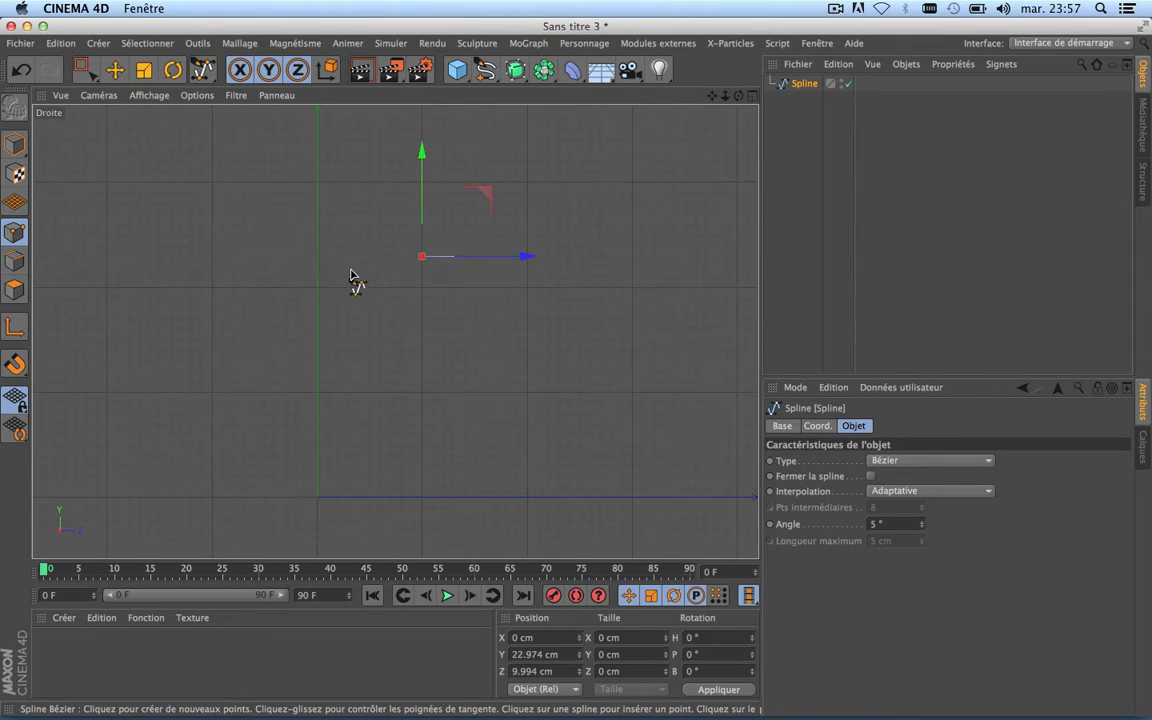
{"action": "scroll", "coordinate": [355, 278], "scroll_direction": "up", "scroll_amount": 4}
{"action": "scroll", "coordinate": [519, 265], "scroll_direction": "up", "scroll_amount": 2}
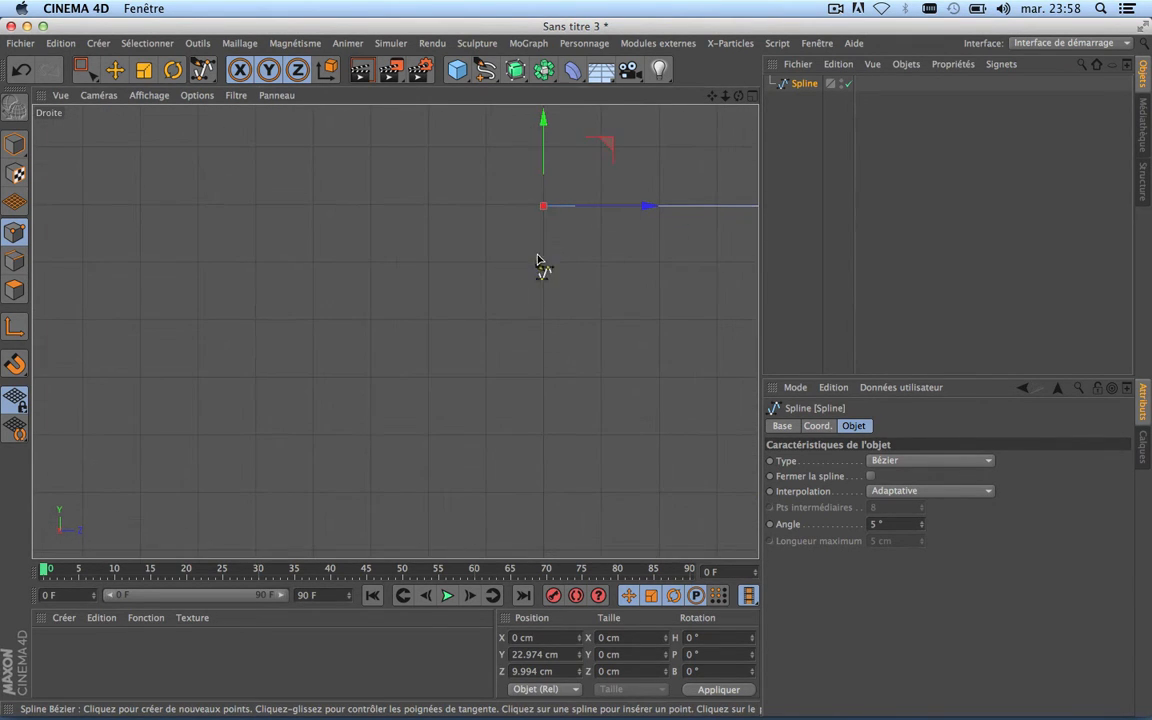
{"action": "scroll", "coordinate": [555, 245], "scroll_direction": "up", "scroll_amount": 3}
{"action": "scroll", "coordinate": [559, 233], "scroll_direction": "down", "scroll_amount": 1}
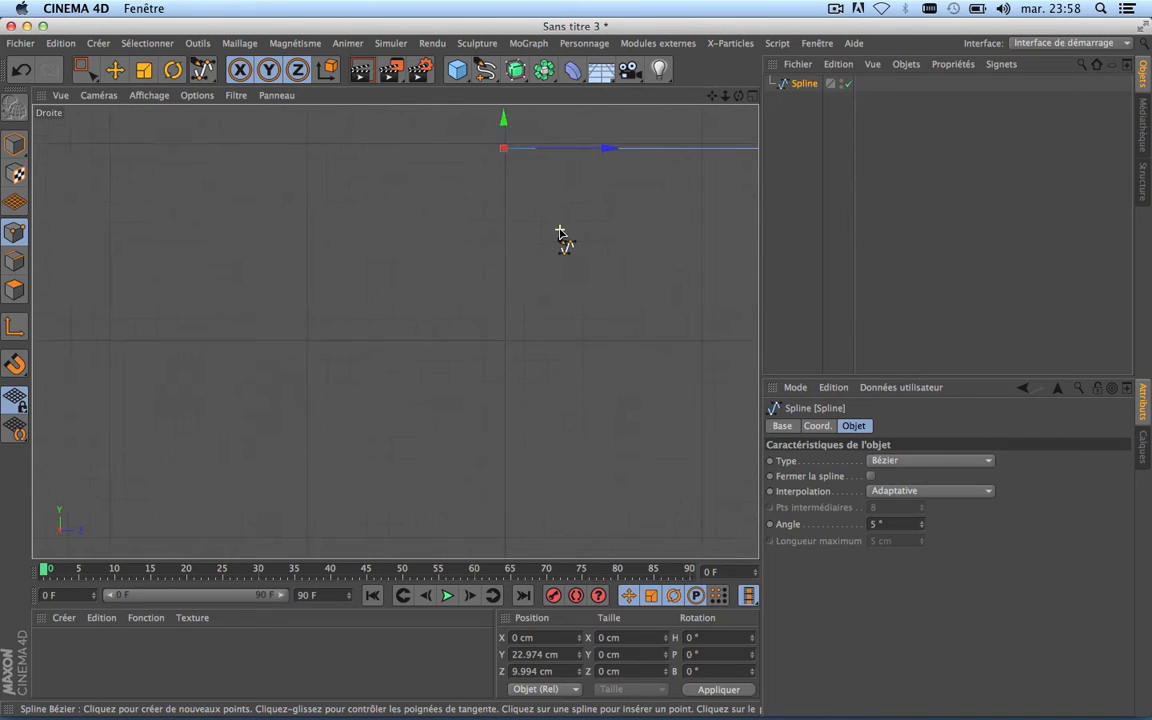
{"action": "scroll", "coordinate": [559, 233], "scroll_direction": "down", "scroll_amount": 3}
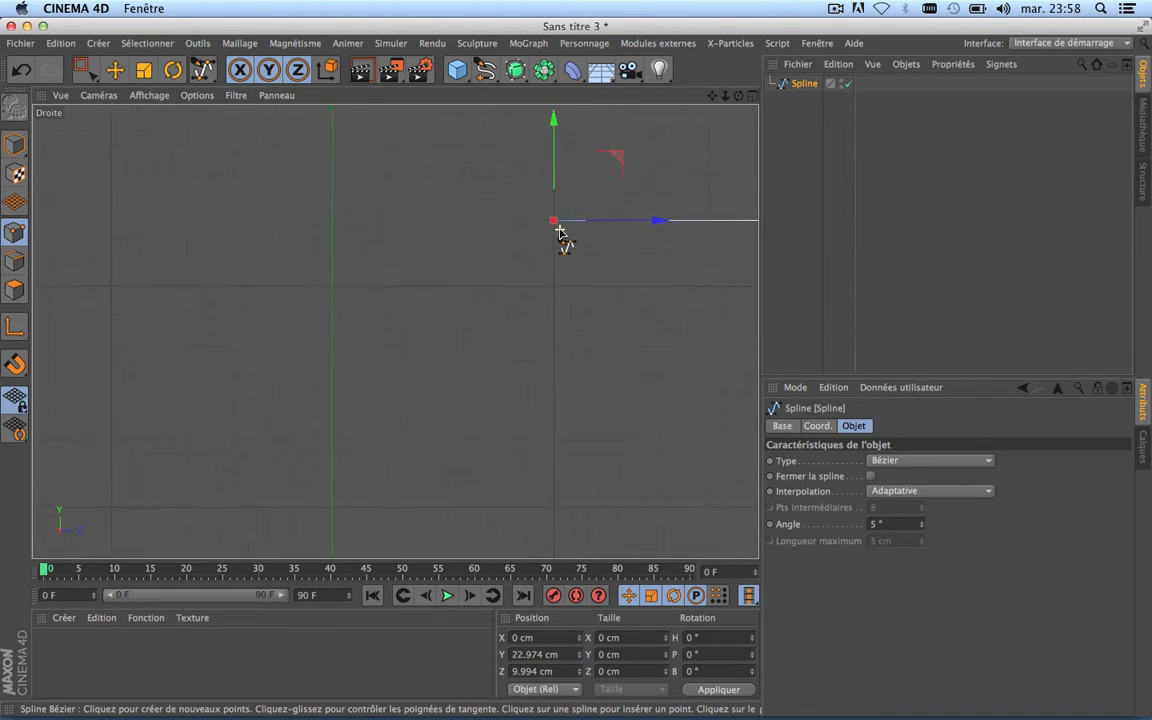
{"action": "scroll", "coordinate": [559, 233], "scroll_direction": "up", "scroll_amount": 3}
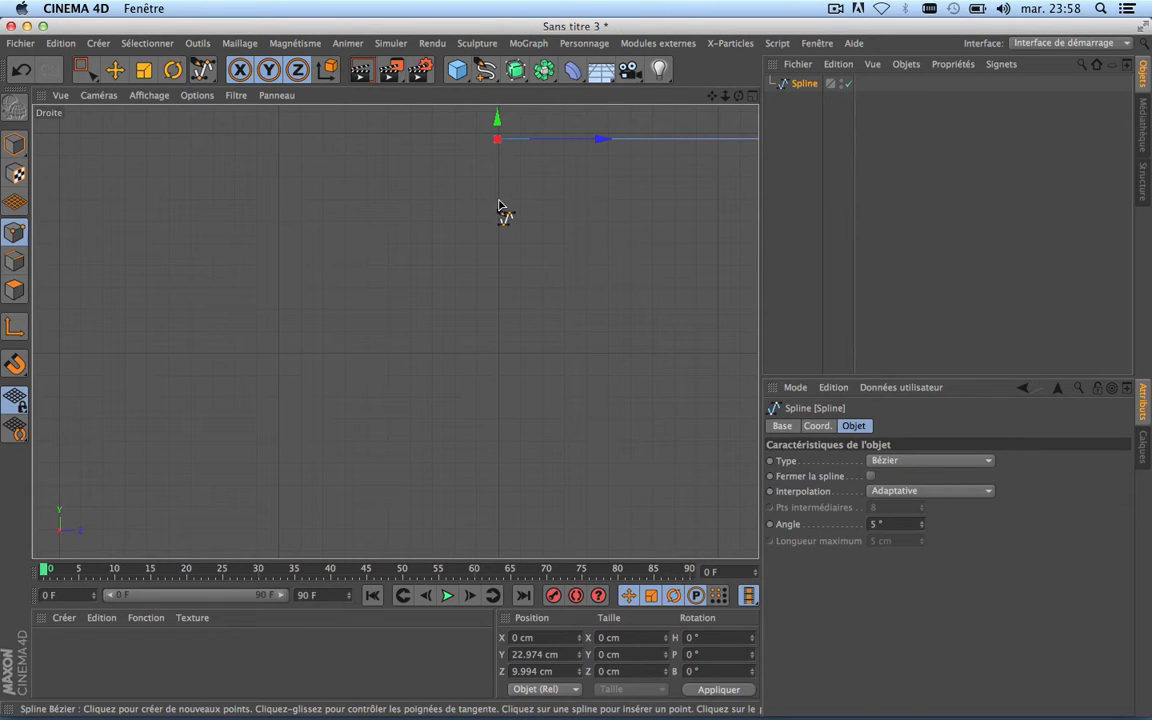
{"action": "left_click", "coordinate": [499, 202]}
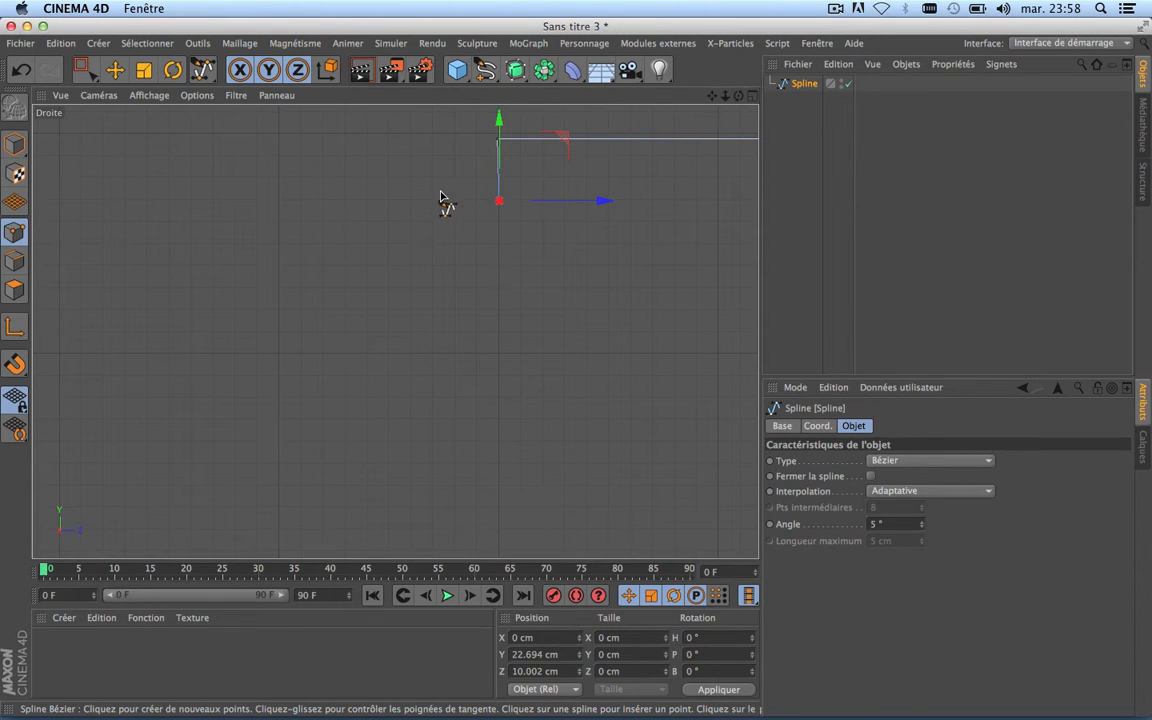
Continue the stair profile with alternating 0.3 cm treads and risers, ending at Z about 9.1 cm and Y 22.1 cm.
{"action": "scroll", "coordinate": [433, 202], "scroll_direction": "up", "scroll_amount": 5}
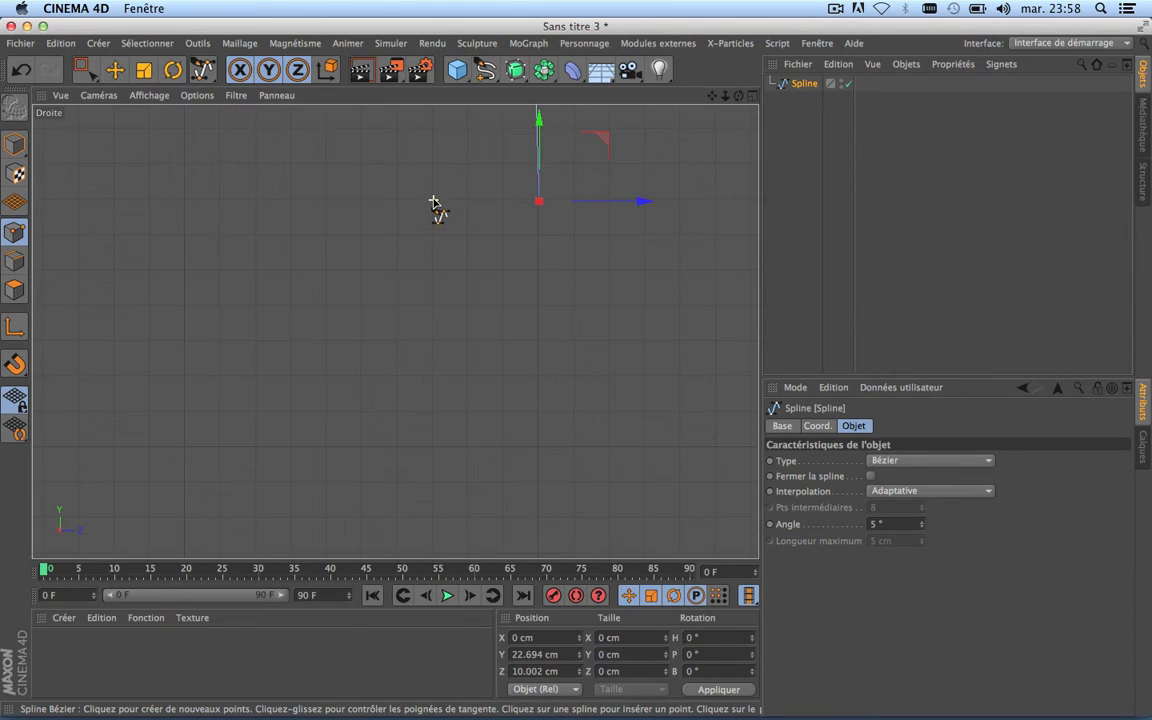
{"action": "left_click", "coordinate": [432, 202]}
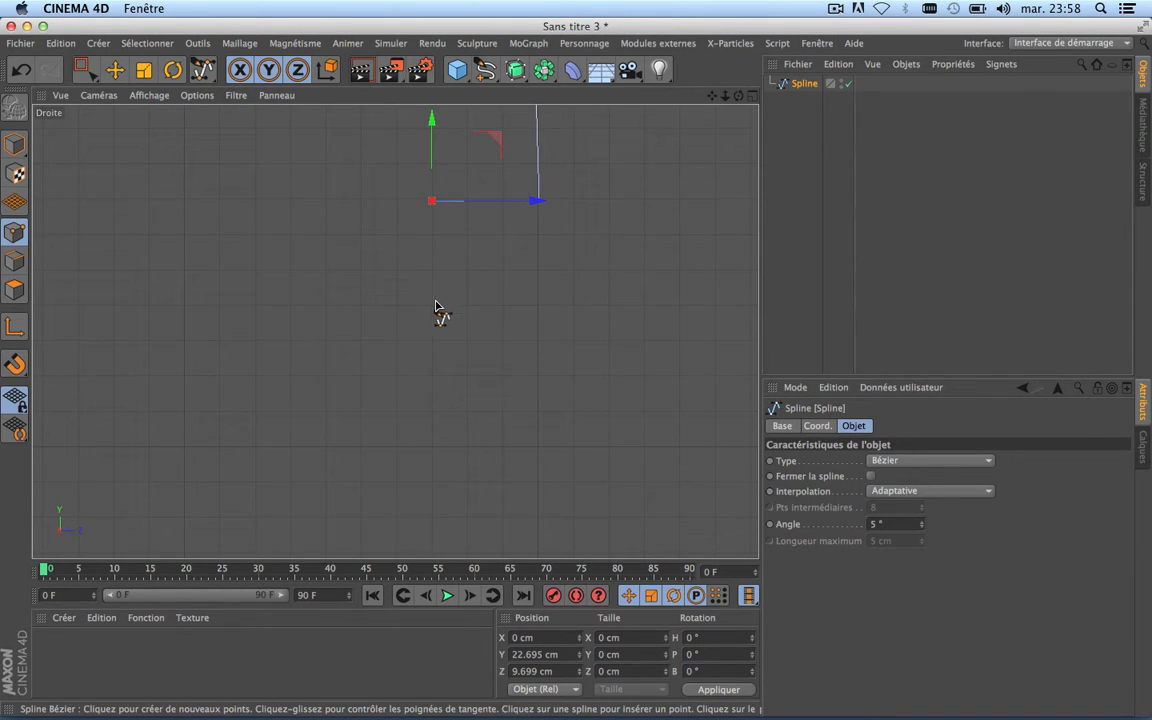
{"action": "left_click", "coordinate": [432, 305]}
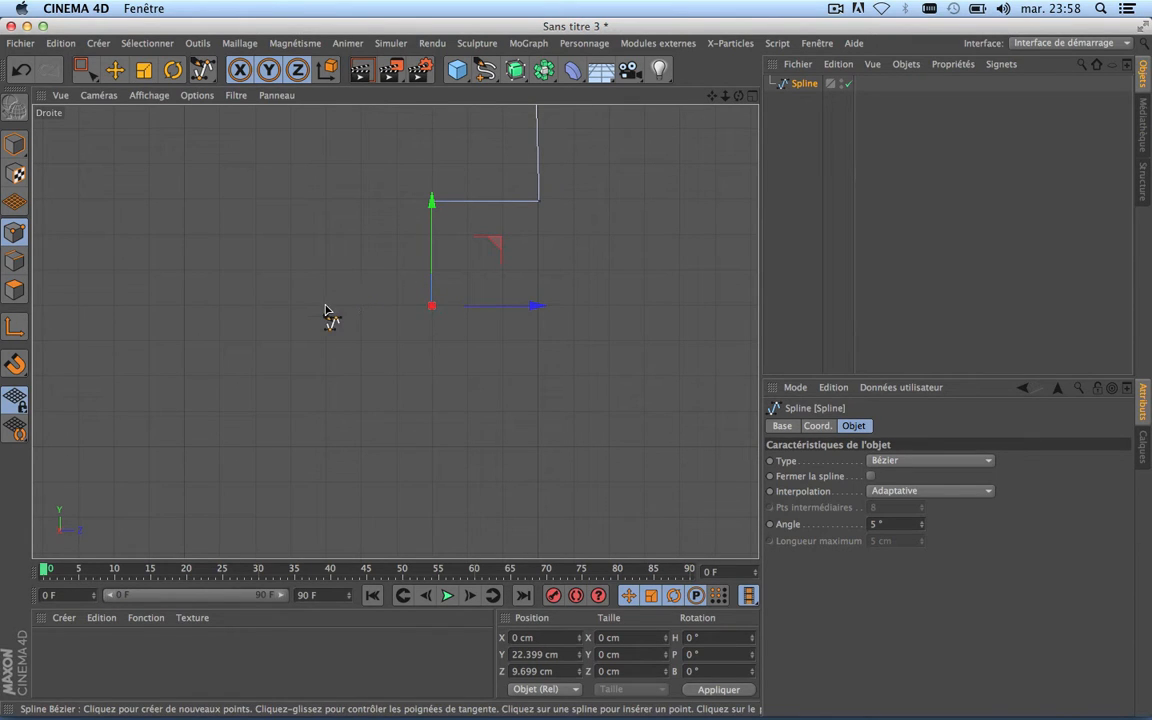
{"action": "left_click", "coordinate": [325, 306]}
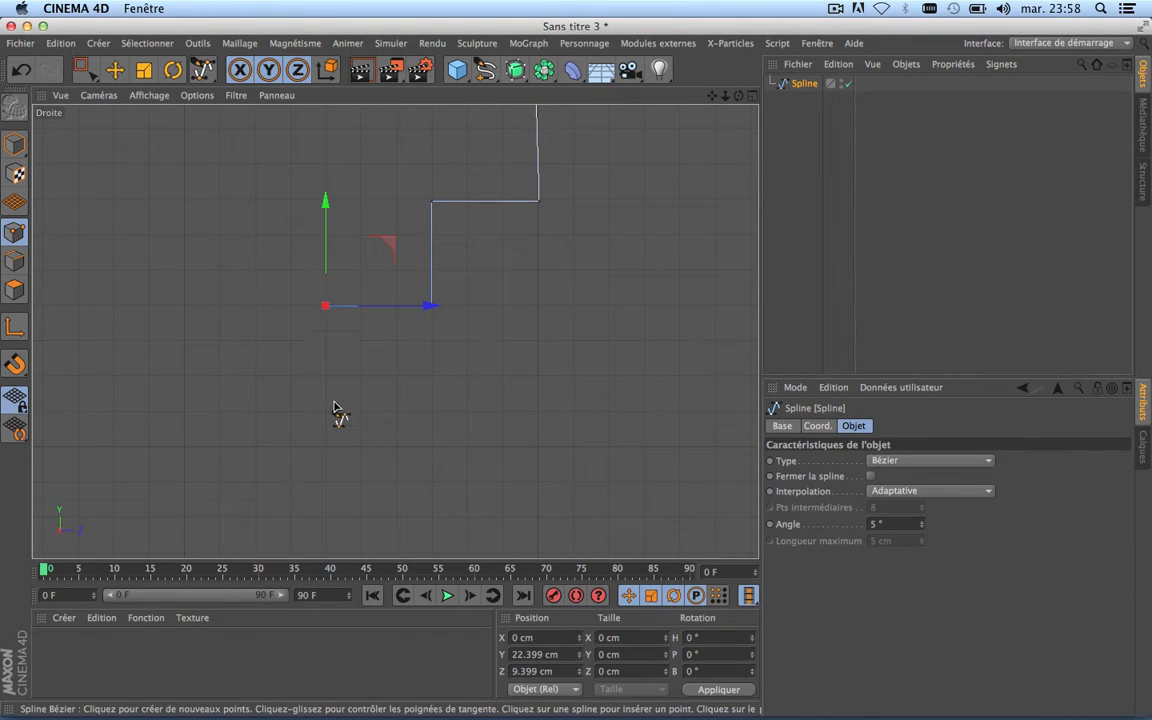
{"action": "left_click", "coordinate": [325, 413]}
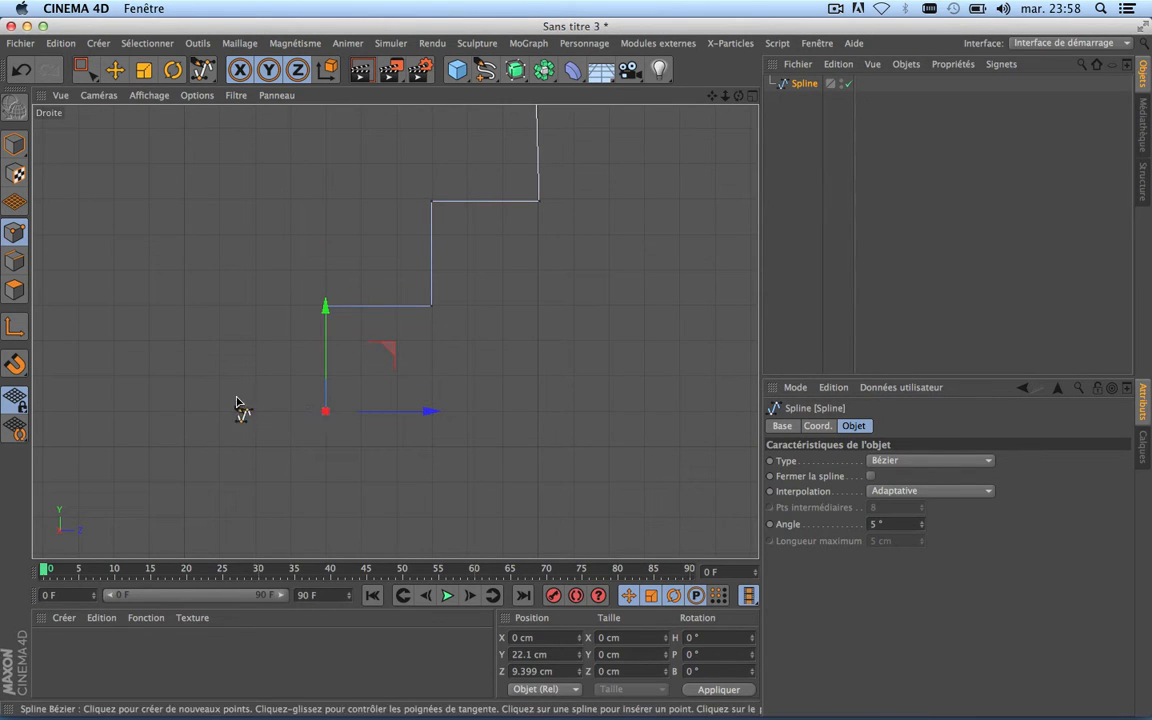
{"action": "left_click", "coordinate": [219, 411]}
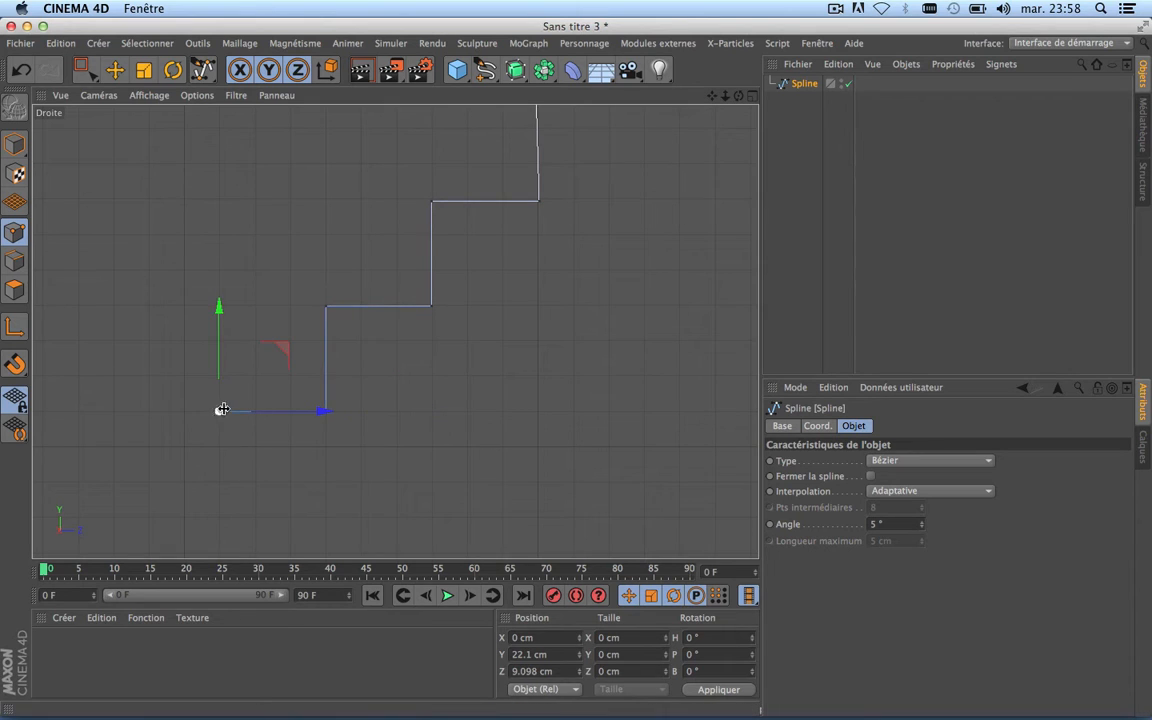
Add another riser down to Y 21.8 cm and a tread out to Z about 8.8 cm.
{"action": "middle_click_drag", "start_coordinate": [219, 467], "coordinate": [398, 324], "text": "alt"}
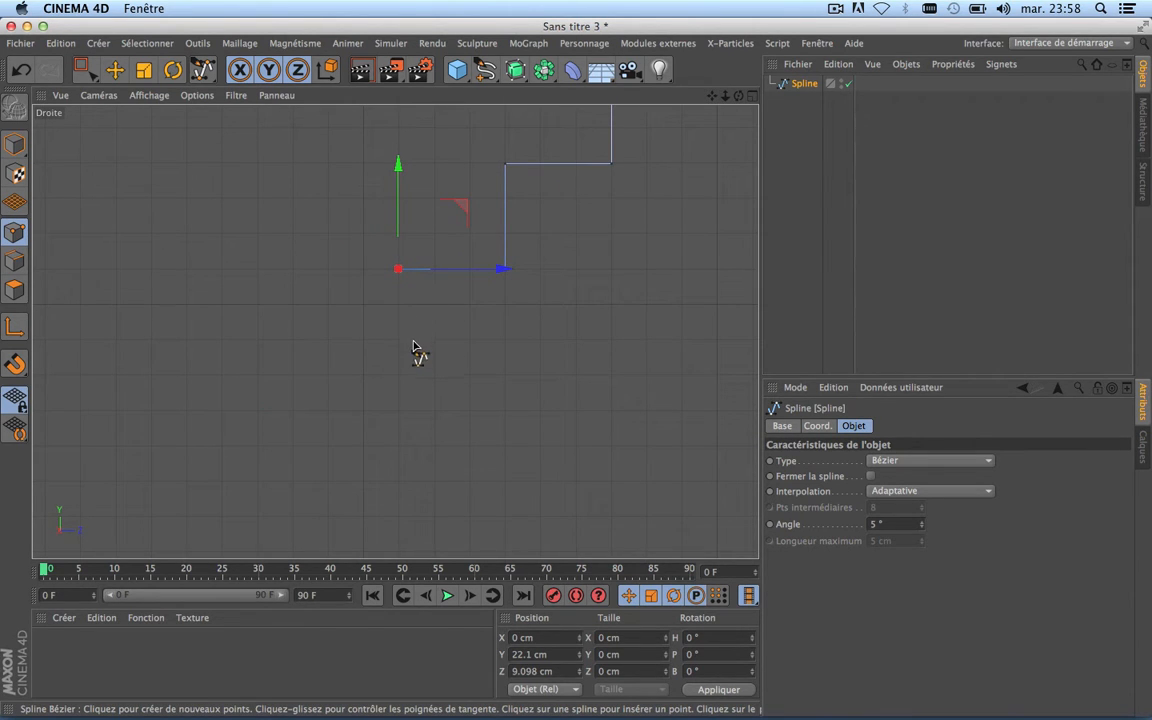
{"action": "left_click", "coordinate": [398, 375]}
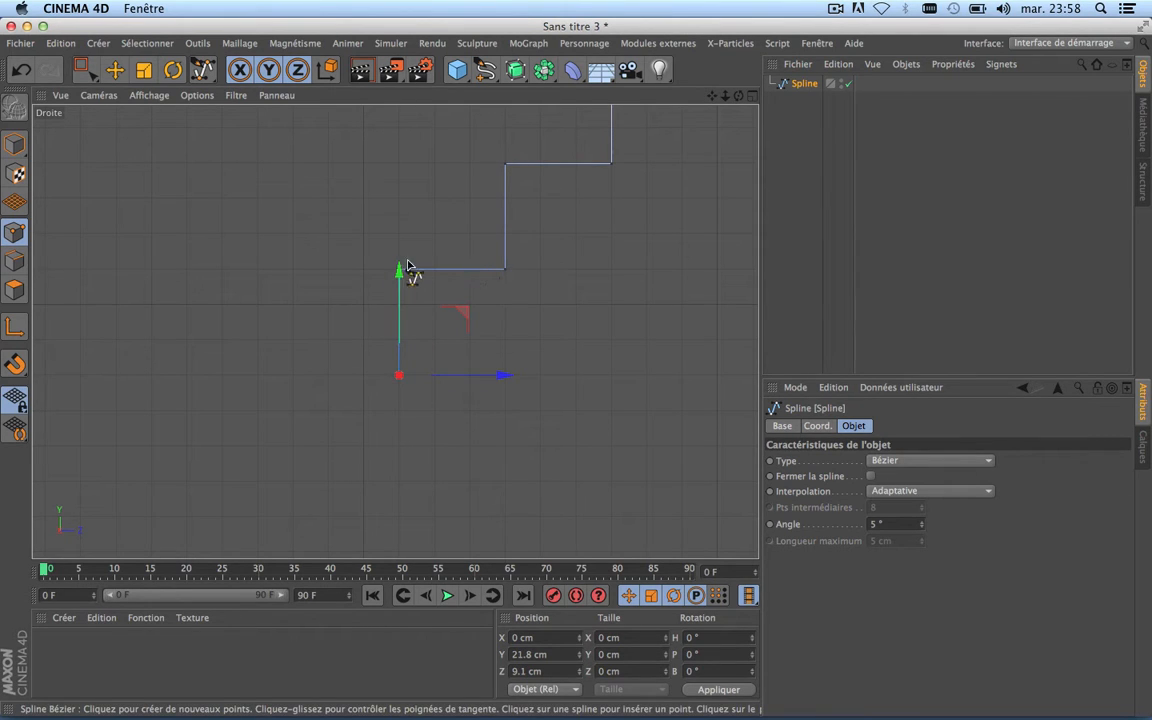
{"action": "left_click", "coordinate": [293, 377]}
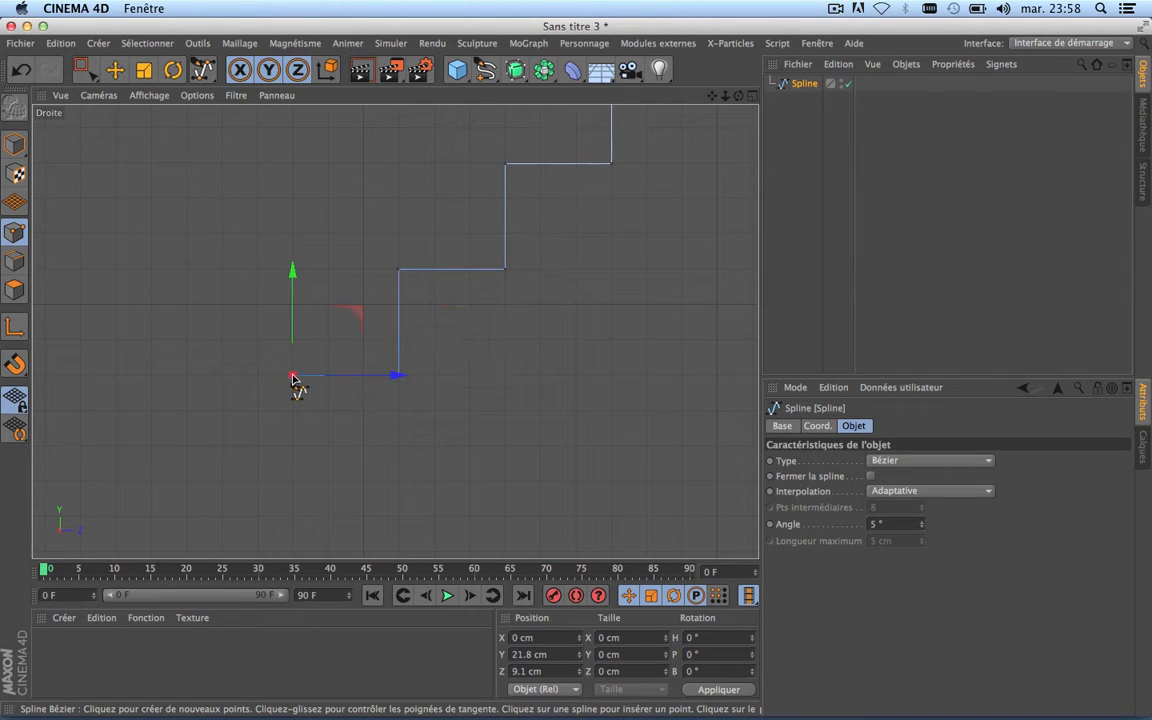
Add a vertical riser at Z 8.8 cm down to Y about 21.5 cm.
{"action": "scroll", "coordinate": [487, 357], "scroll_direction": "down", "scroll_amount": 5}
{"action": "scroll", "coordinate": [487, 357], "scroll_direction": "up", "scroll_amount": 3}
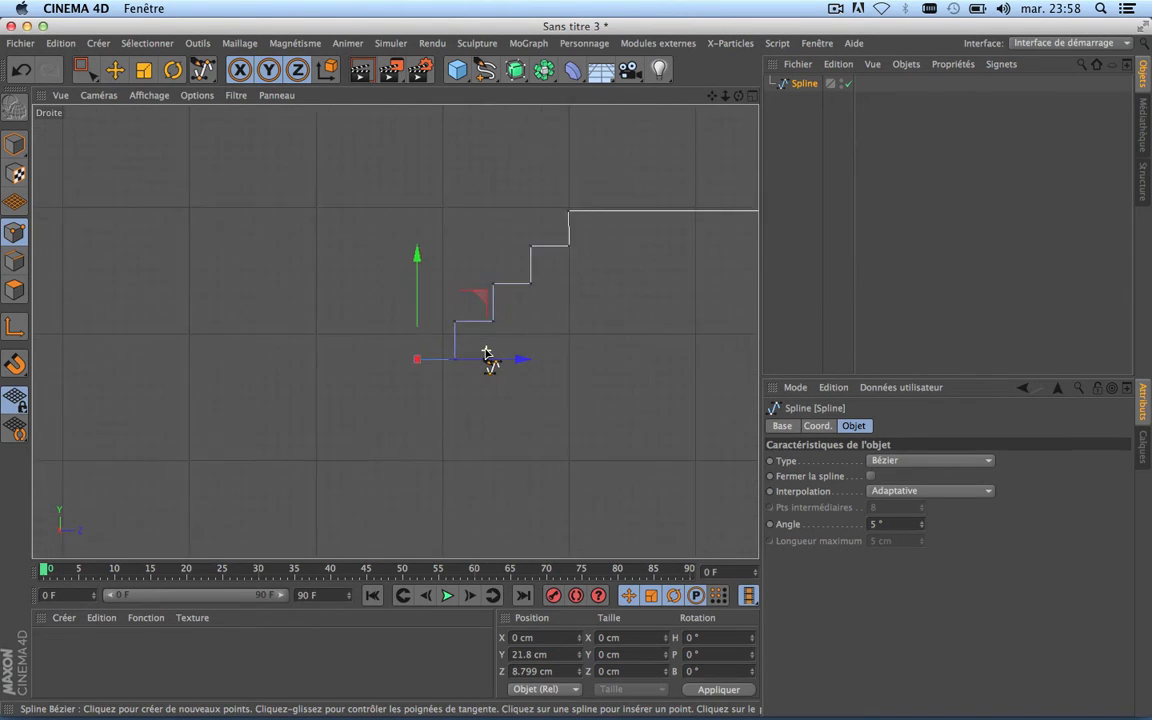
{"action": "scroll", "coordinate": [415, 406], "scroll_direction": "up", "scroll_amount": 2}
{"action": "scroll", "coordinate": [391, 404], "scroll_direction": "up", "scroll_amount": 6}
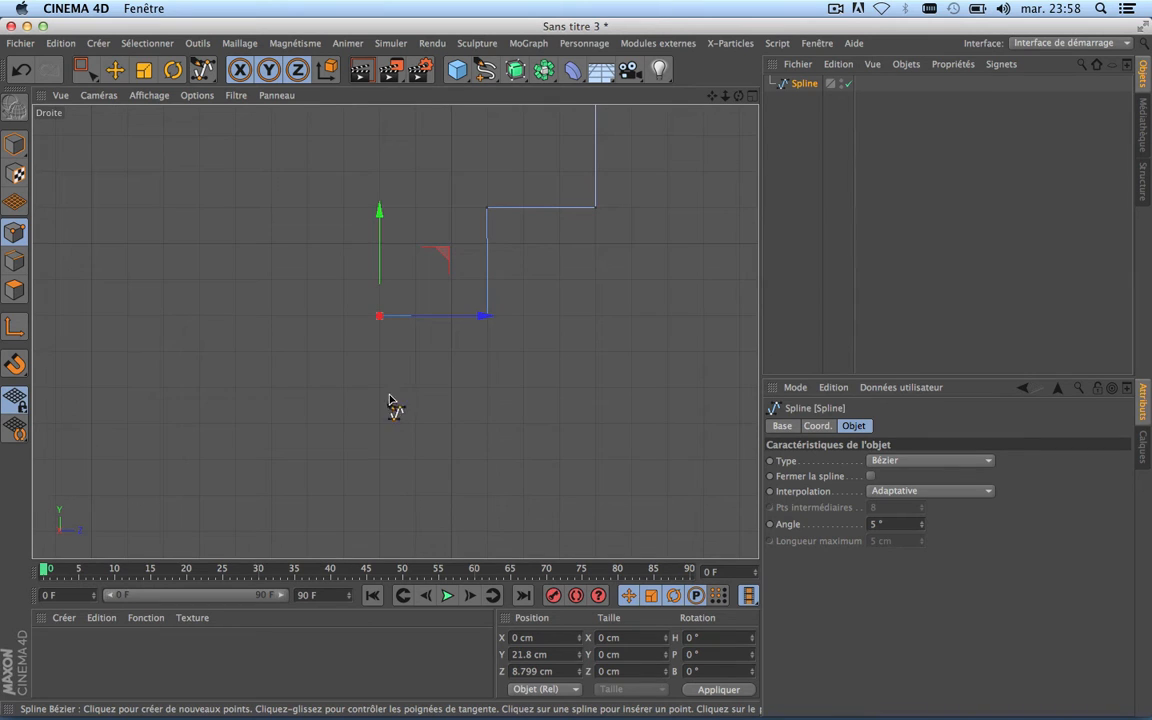
{"action": "scroll", "coordinate": [388, 402], "scroll_direction": "down", "scroll_amount": 6}
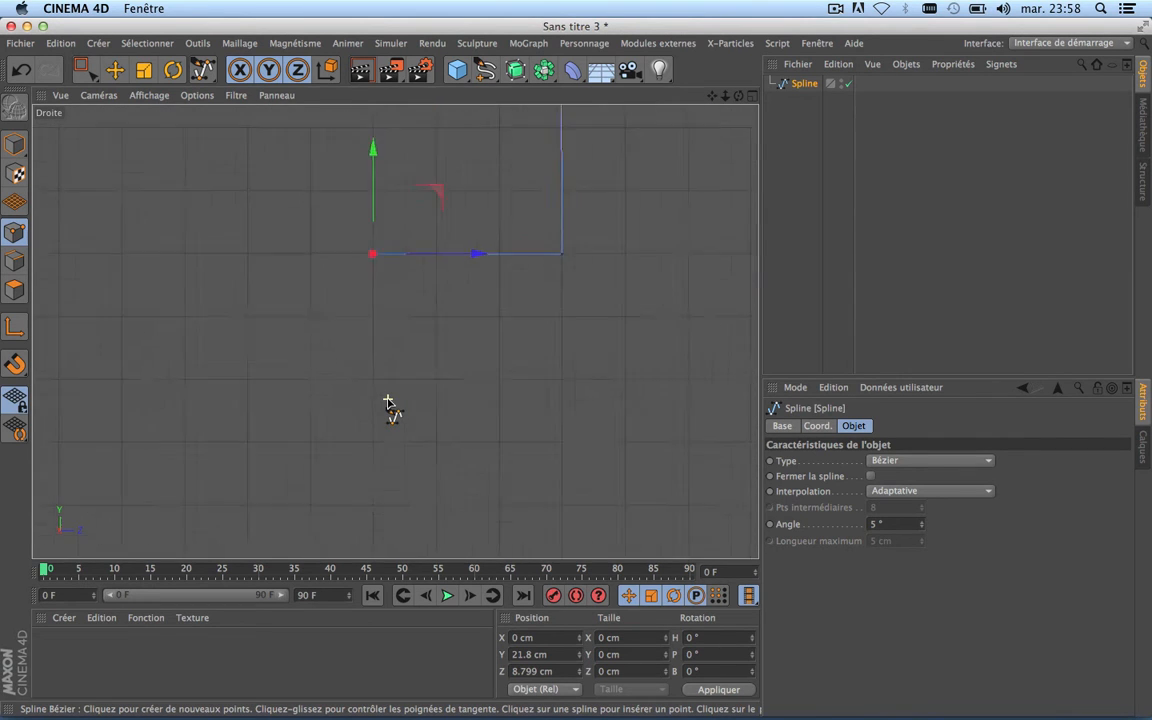
{"action": "scroll", "coordinate": [388, 402], "scroll_direction": "up", "scroll_amount": 4}
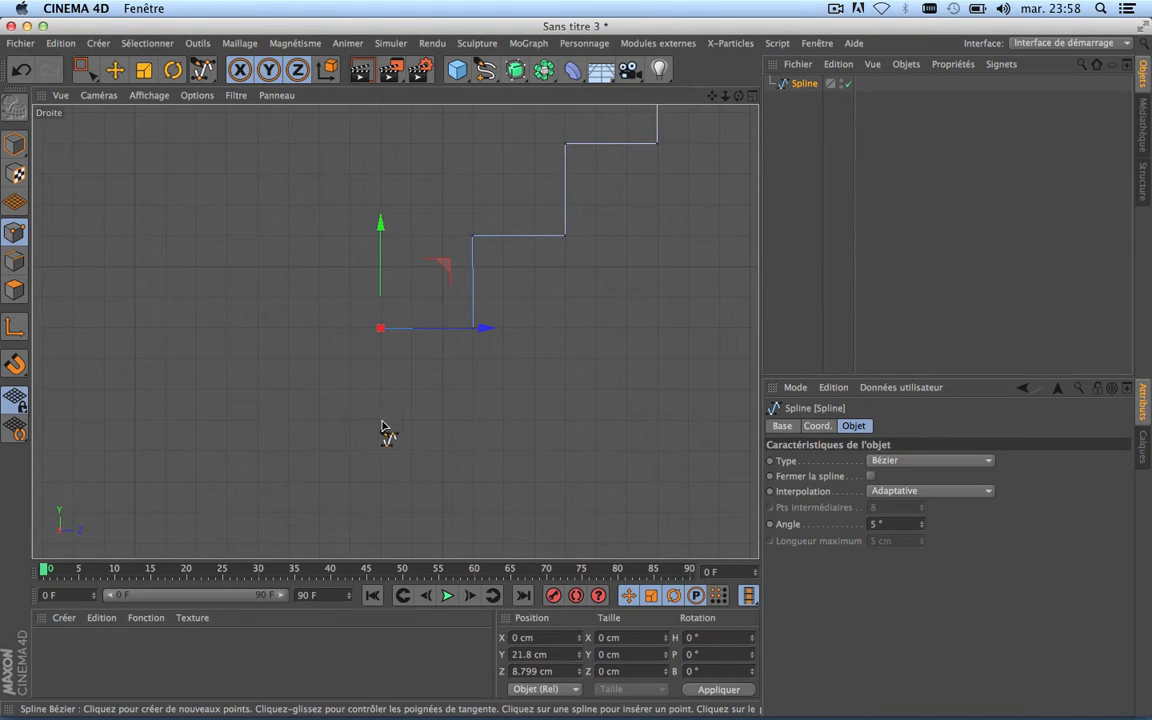
{"action": "scroll", "coordinate": [380, 422], "scroll_direction": "down", "scroll_amount": 3}
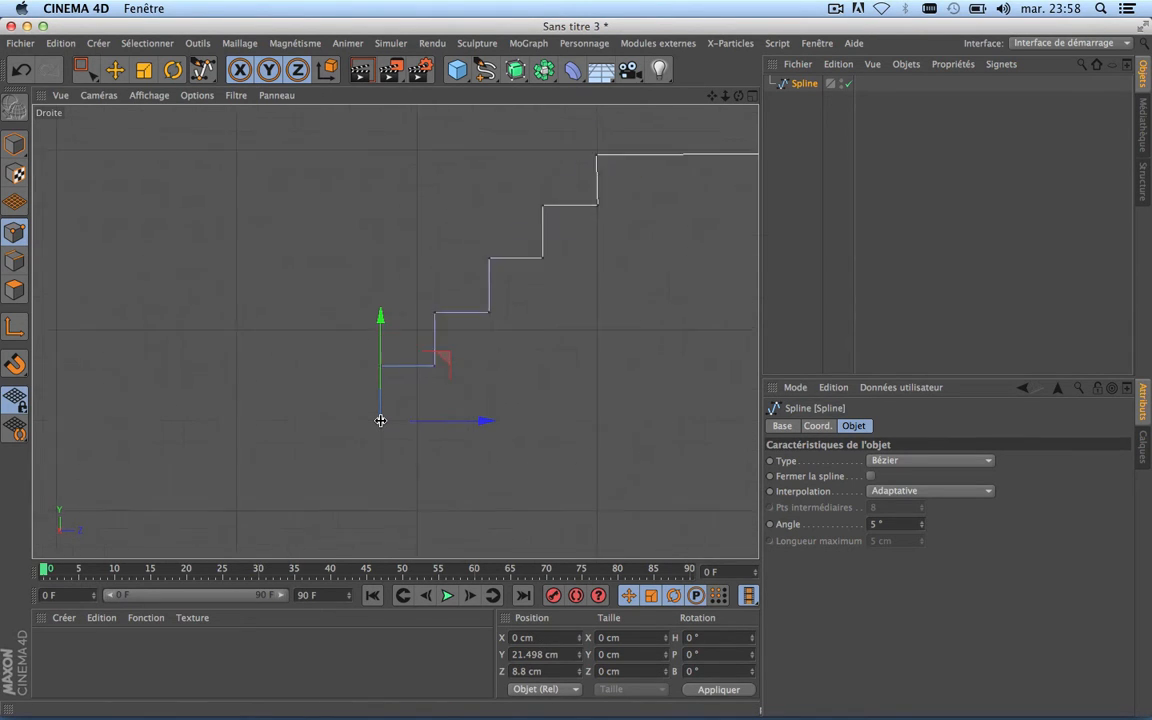
Add a horizontal tread from the last riser out to Z about 8.5 cm.
{"action": "scroll", "coordinate": [380, 391], "scroll_direction": "up", "scroll_amount": 8}
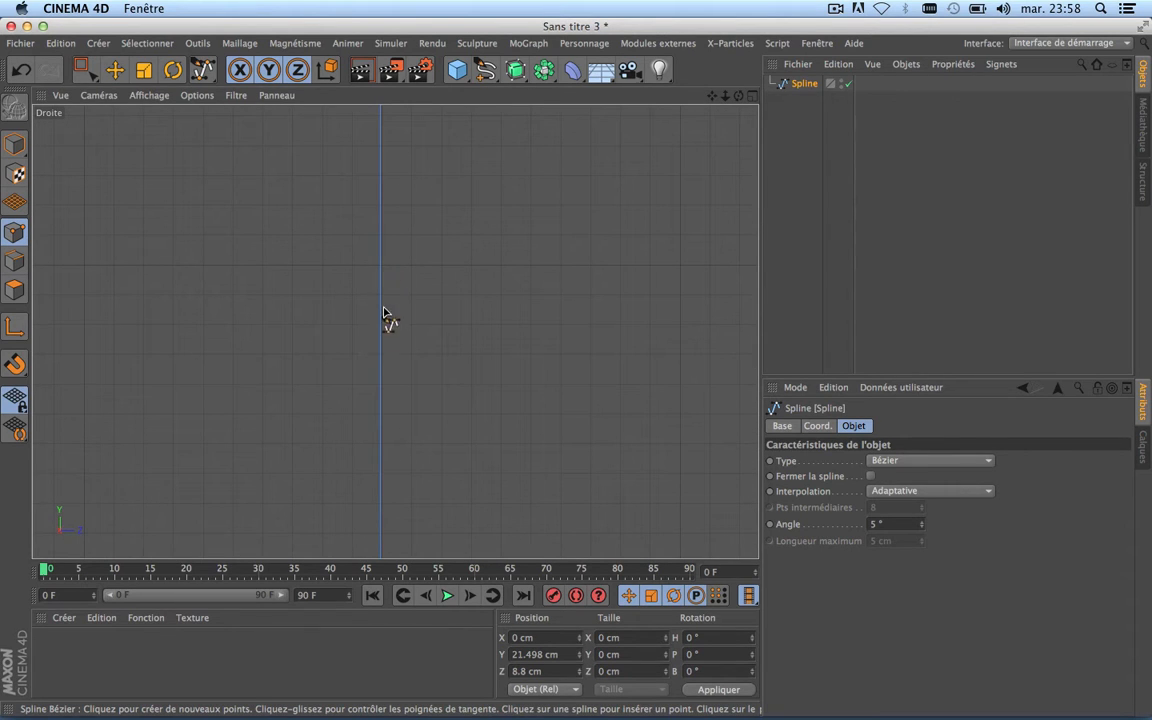
{"action": "scroll", "coordinate": [390, 331], "scroll_direction": "down", "scroll_amount": 3}
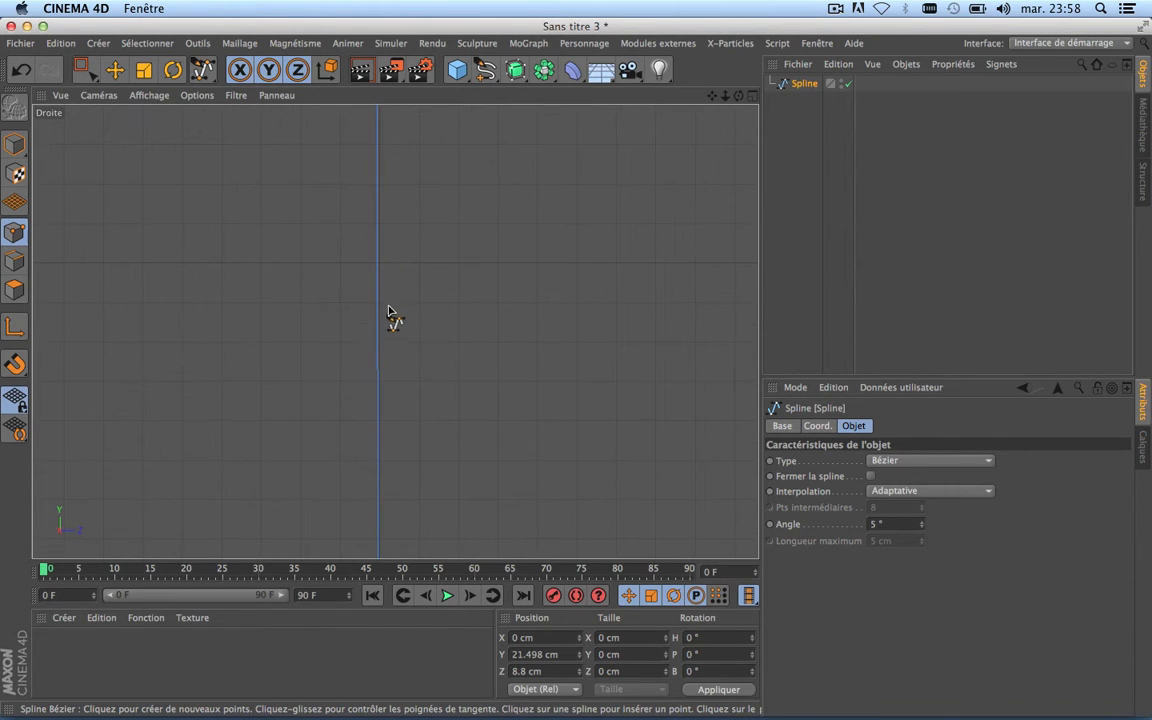
{"action": "scroll", "coordinate": [390, 331], "scroll_direction": "down", "scroll_amount": 4}
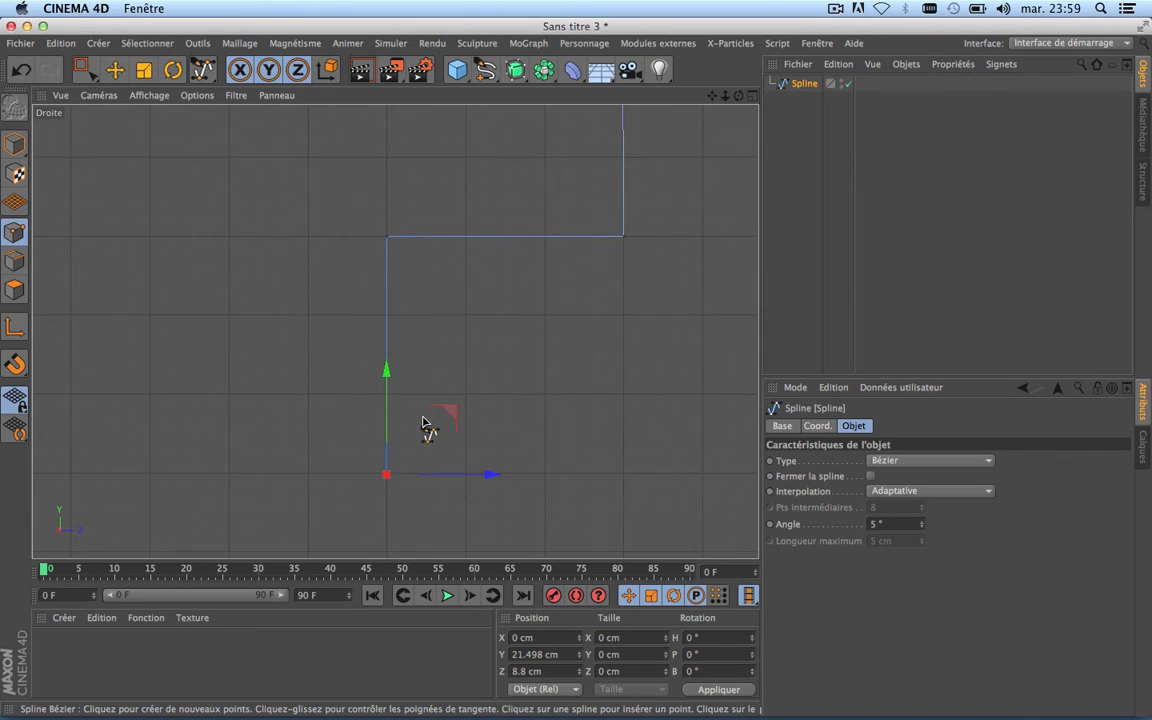
{"action": "scroll", "coordinate": [427, 424], "scroll_direction": "down", "scroll_amount": 1}
{"action": "left_click", "coordinate": [384, 458]}
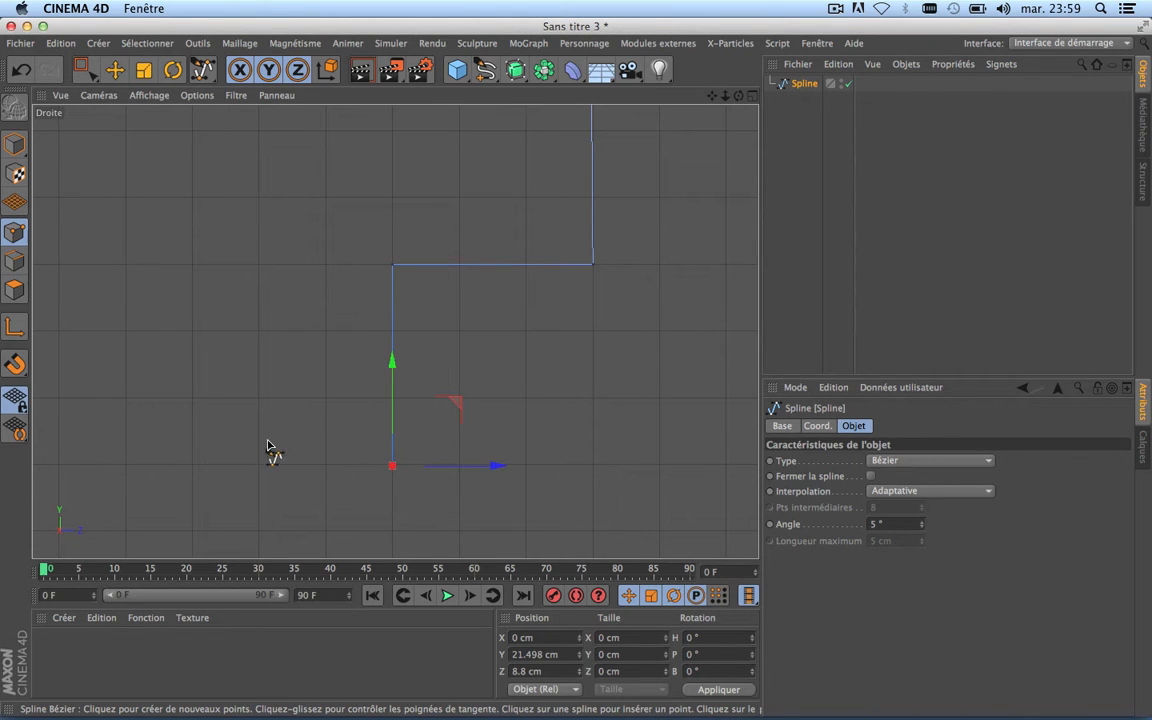
{"action": "left_click", "coordinate": [193, 466]}
Add the next riser at Z about 8.5 cm down to Y about 21.2 cm.
{"action": "scroll", "coordinate": [321, 404], "scroll_direction": "down", "scroll_amount": 8}
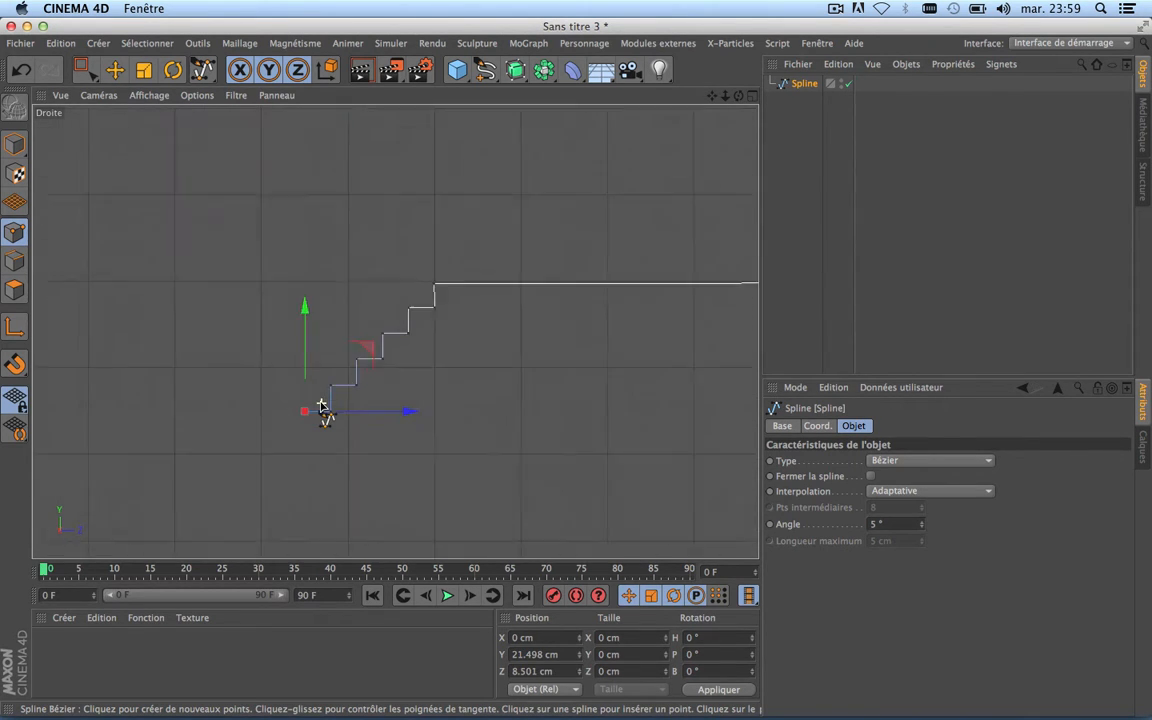
{"action": "scroll", "coordinate": [321, 405], "scroll_direction": "up", "scroll_amount": 8}
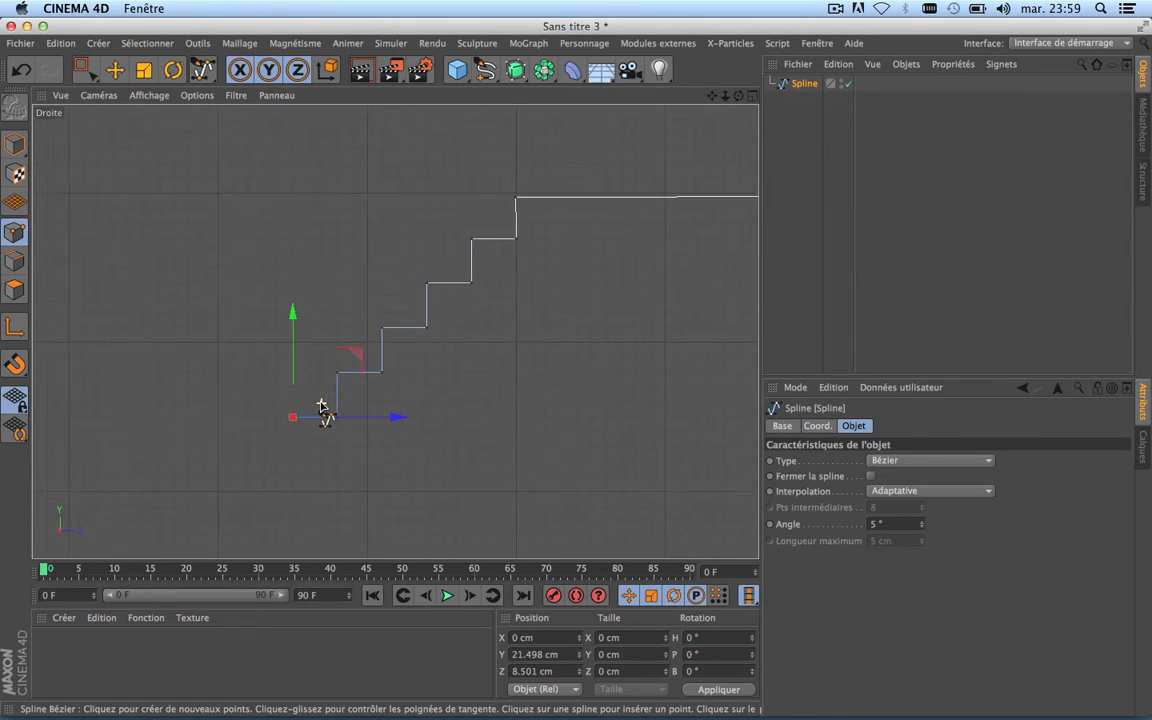
{"action": "scroll", "coordinate": [258, 470], "scroll_direction": "up", "scroll_amount": 5}
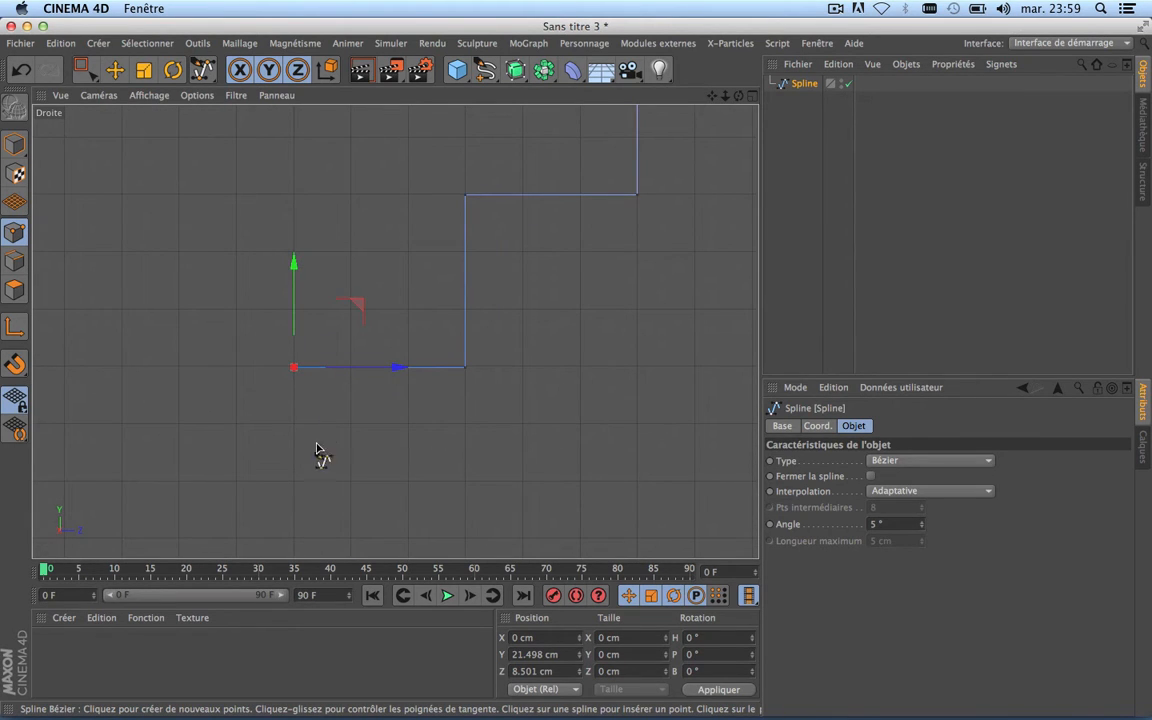
{"action": "left_click", "coordinate": [294, 537]}
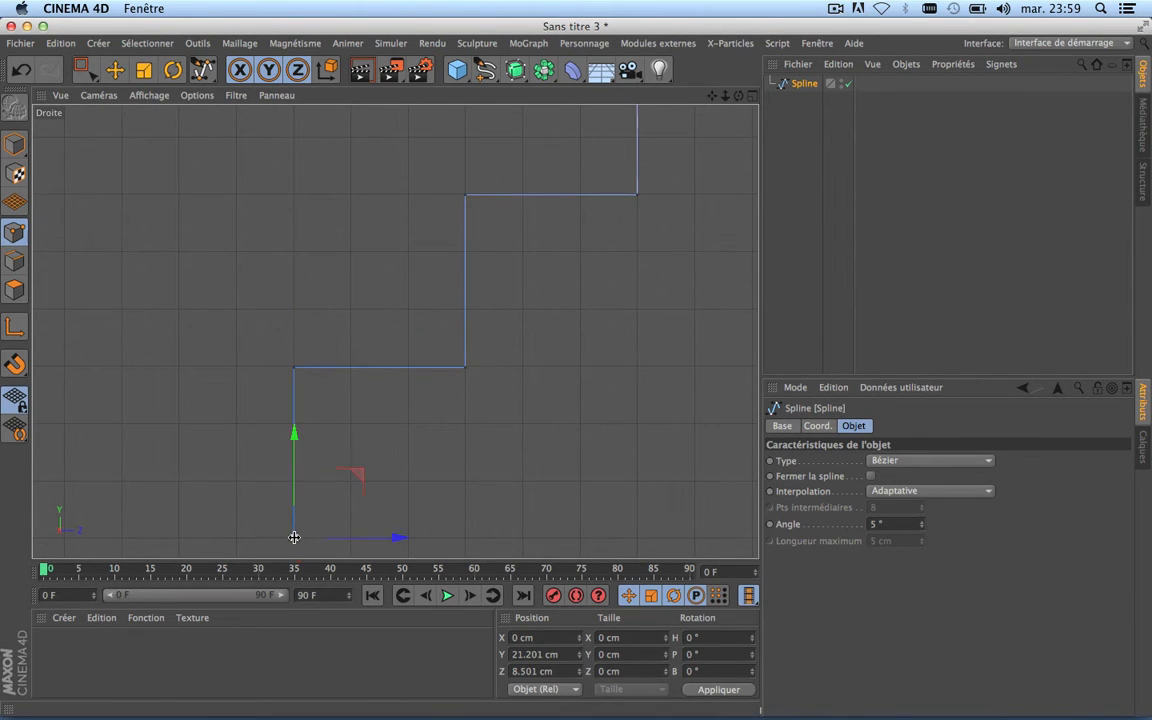
Add a horizontal bottom run from the last riser out to Z about 7 cm, at Y about 21.19 cm.
{"action": "scroll", "coordinate": [394, 427], "scroll_direction": "down", "scroll_amount": 8}
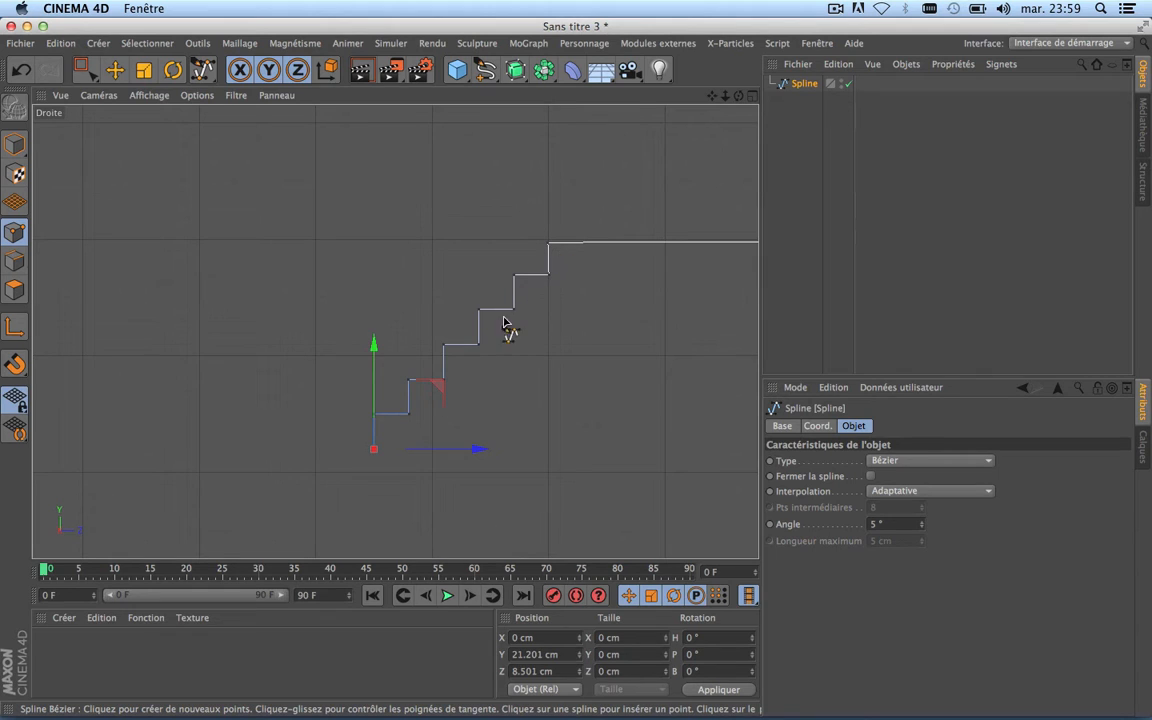
{"action": "scroll", "coordinate": [390, 430], "scroll_direction": "up", "scroll_amount": 1}
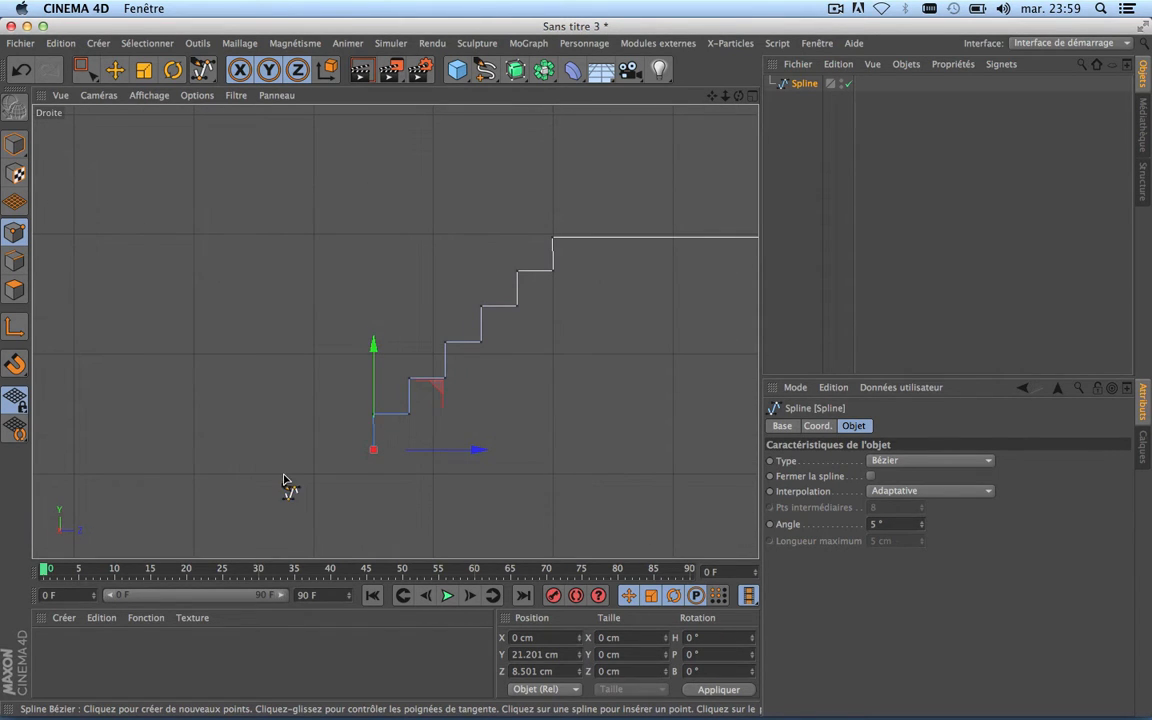
{"action": "left_click_drag", "start_coordinate": [713, 97], "coordinate": [885, 20]}
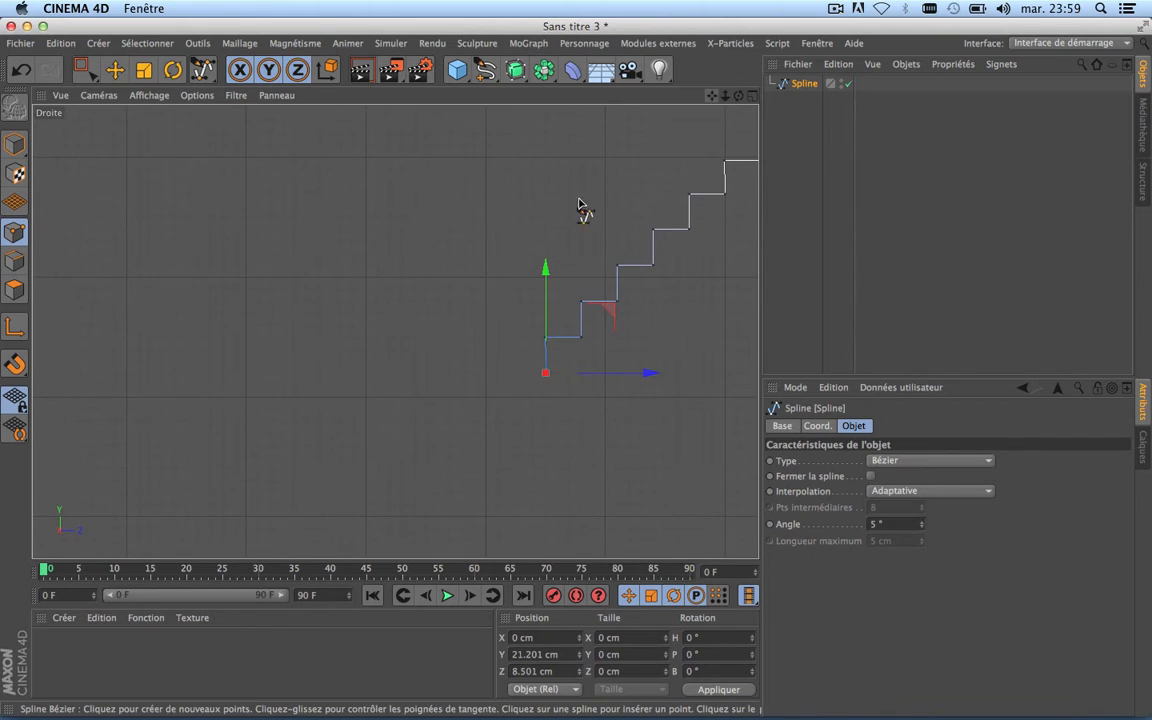
{"action": "scroll", "coordinate": [401, 377], "scroll_direction": "up", "scroll_amount": 2}
{"action": "scroll", "coordinate": [401, 379], "scroll_direction": "up", "scroll_amount": 2}
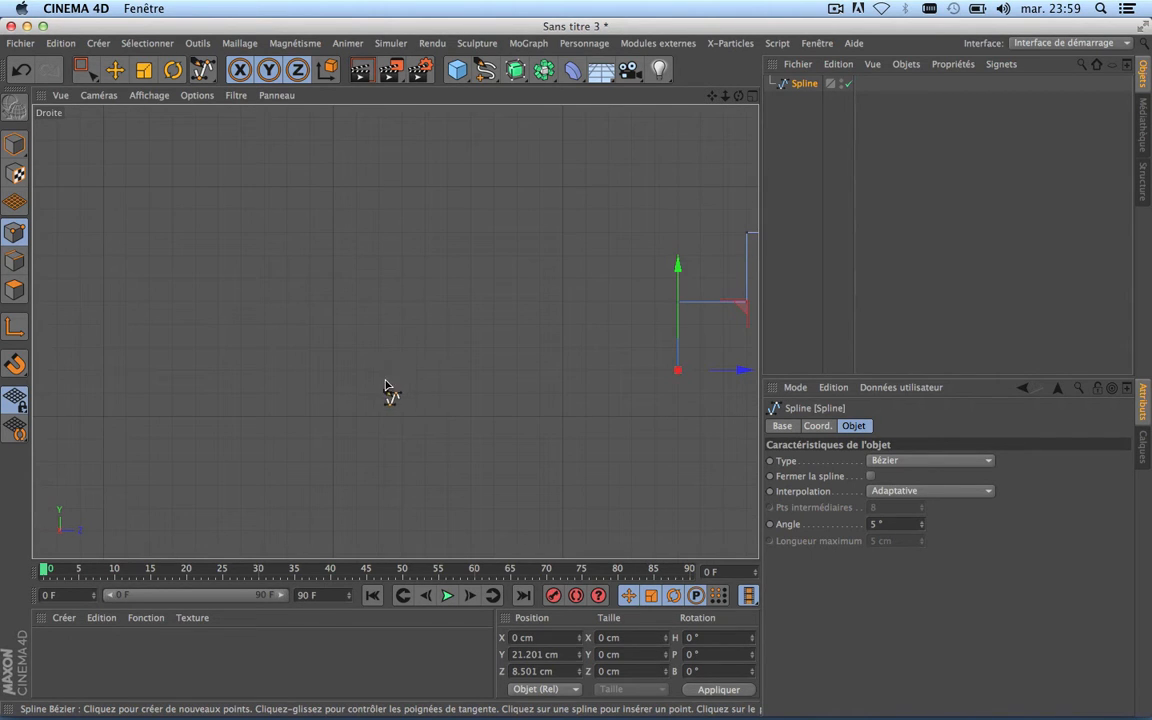
{"action": "left_click", "coordinate": [333, 372]}
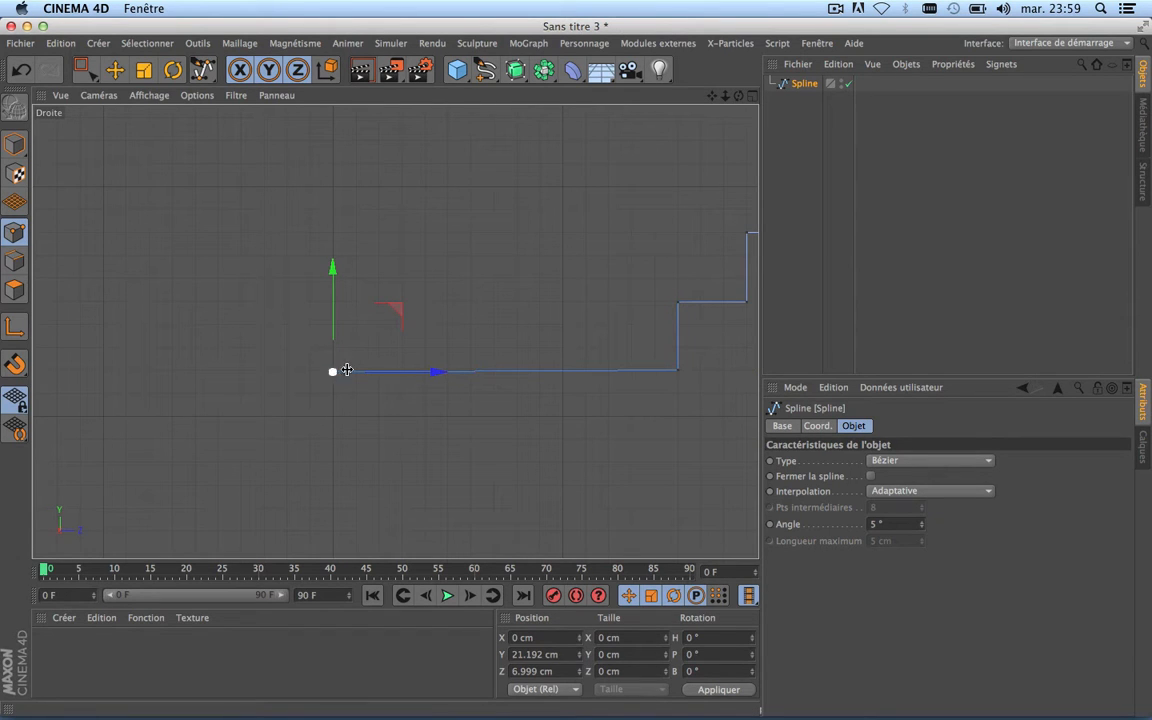
Move the top riser's lower point to Z about 9.99 cm and level the neighbouring tread corner at Y about 22.69 cm.
{"action": "scroll", "coordinate": [480, 284], "scroll_direction": "down", "scroll_amount": 5}
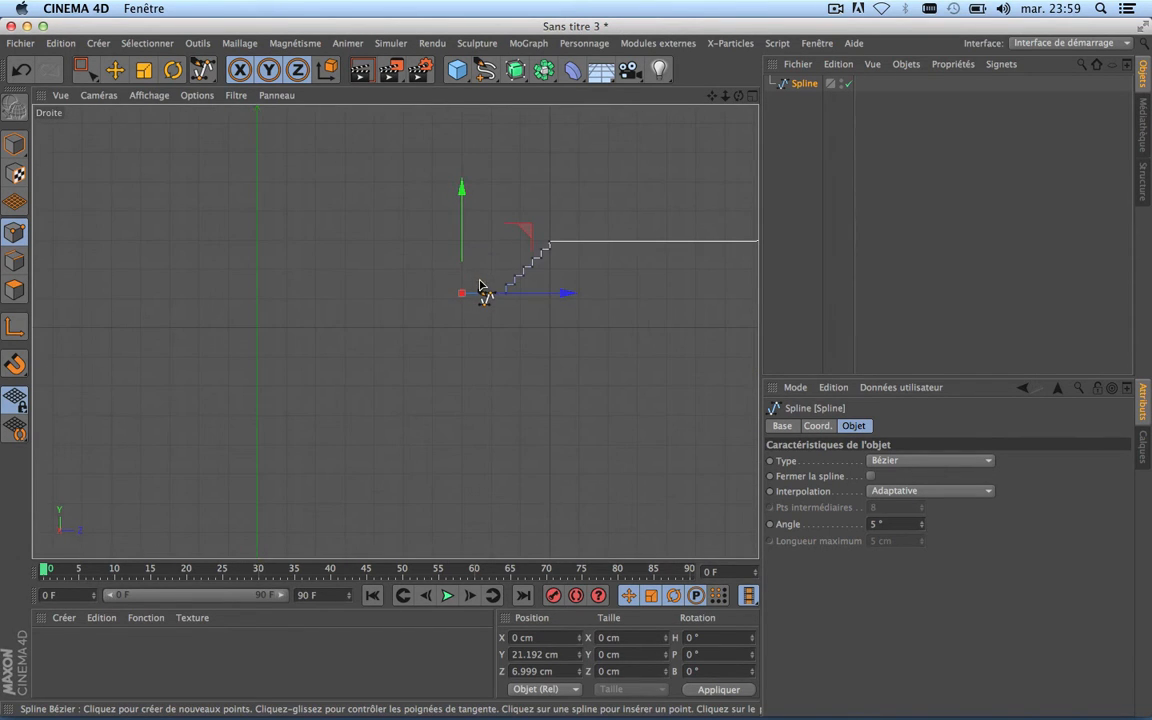
{"action": "left_click_drag", "start_coordinate": [713, 95], "coordinate": [664, 108]}
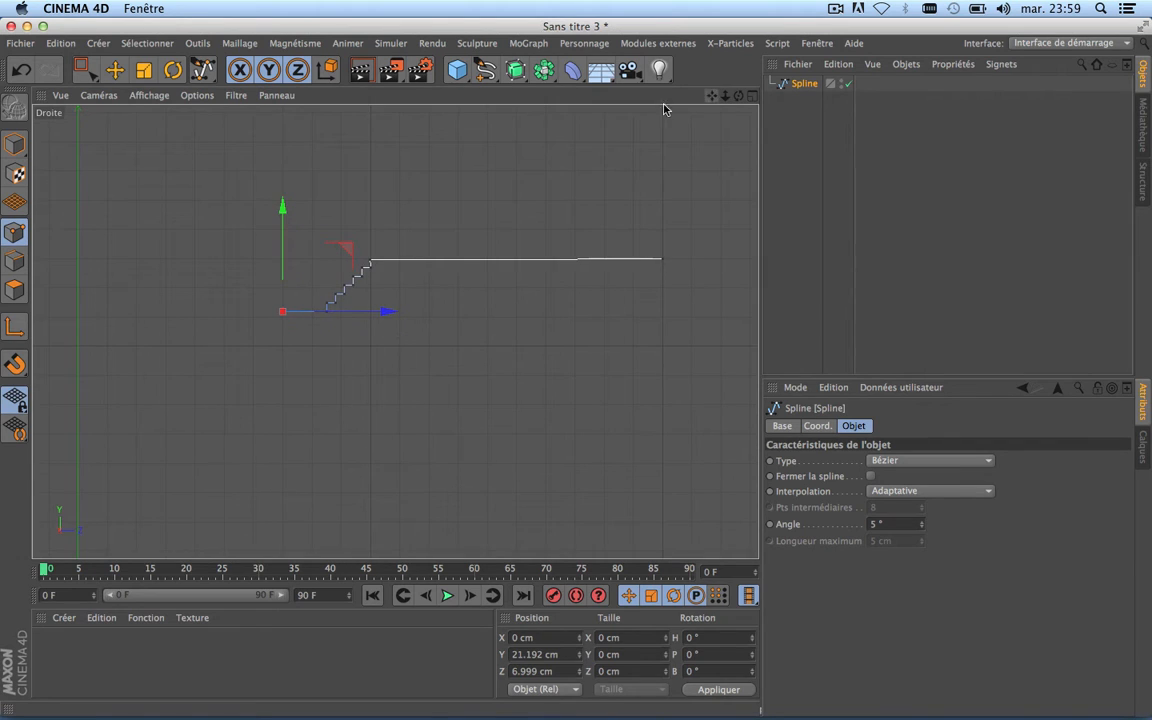
{"action": "scroll", "coordinate": [355, 260], "scroll_direction": "up", "scroll_amount": 8}
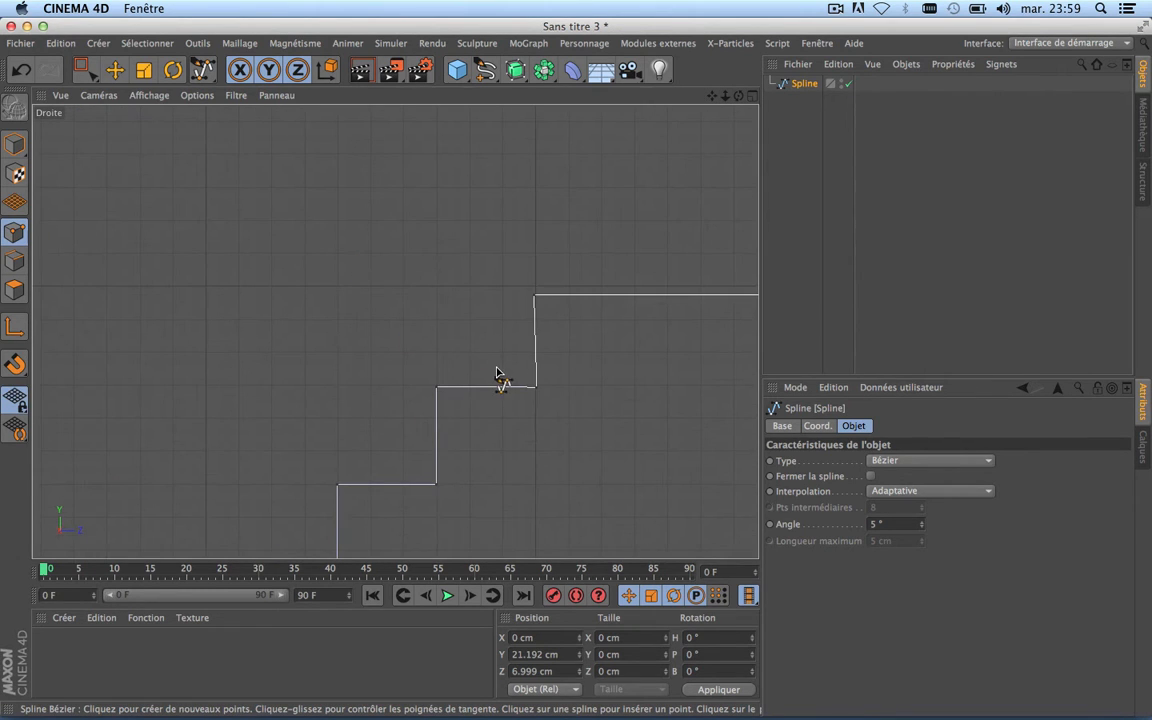
{"action": "scroll", "coordinate": [497, 374], "scroll_direction": "down", "scroll_amount": 4}
{"action": "left_click", "coordinate": [84, 70]}
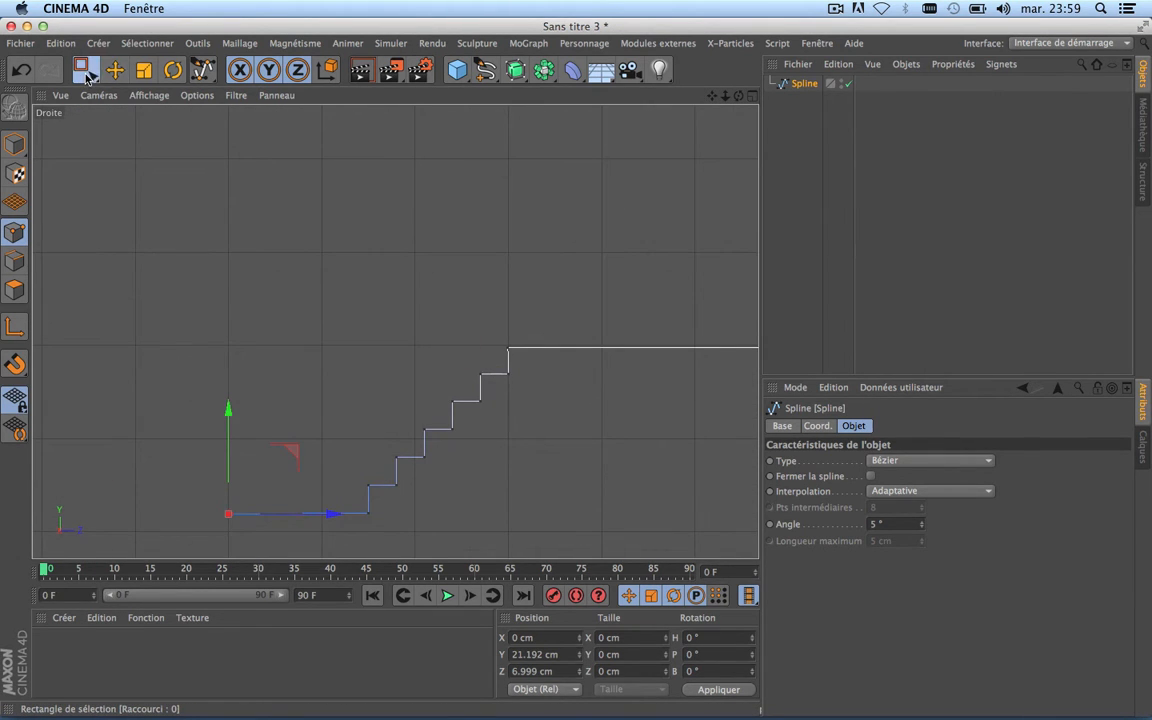
{"action": "mouse_move", "coordinate": [86, 77]}
{"action": "left_mouse_down"}
{"action": "mouse_move", "coordinate": [139, 123]}
{"action": "mouse_move", "coordinate": [128, 122]}
{"action": "left_mouse_up"}
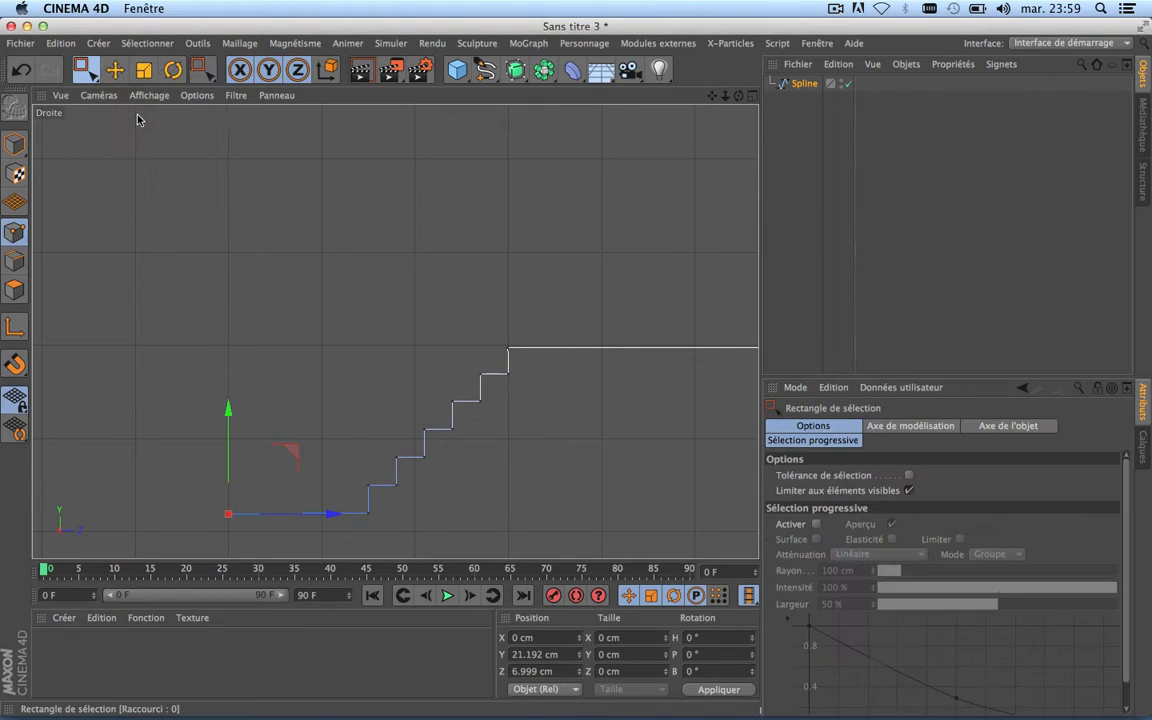
{"action": "scroll", "coordinate": [522, 404], "scroll_direction": "up", "scroll_amount": 4}
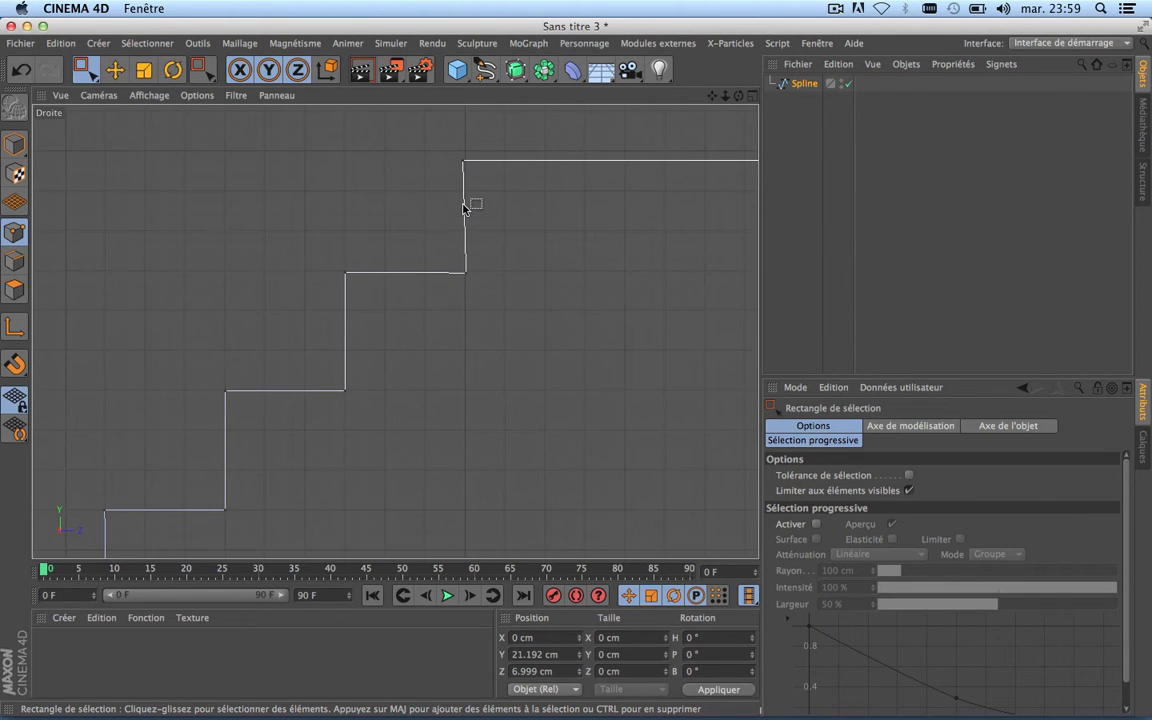
{"action": "scroll", "coordinate": [463, 207], "scroll_direction": "up", "scroll_amount": 1}
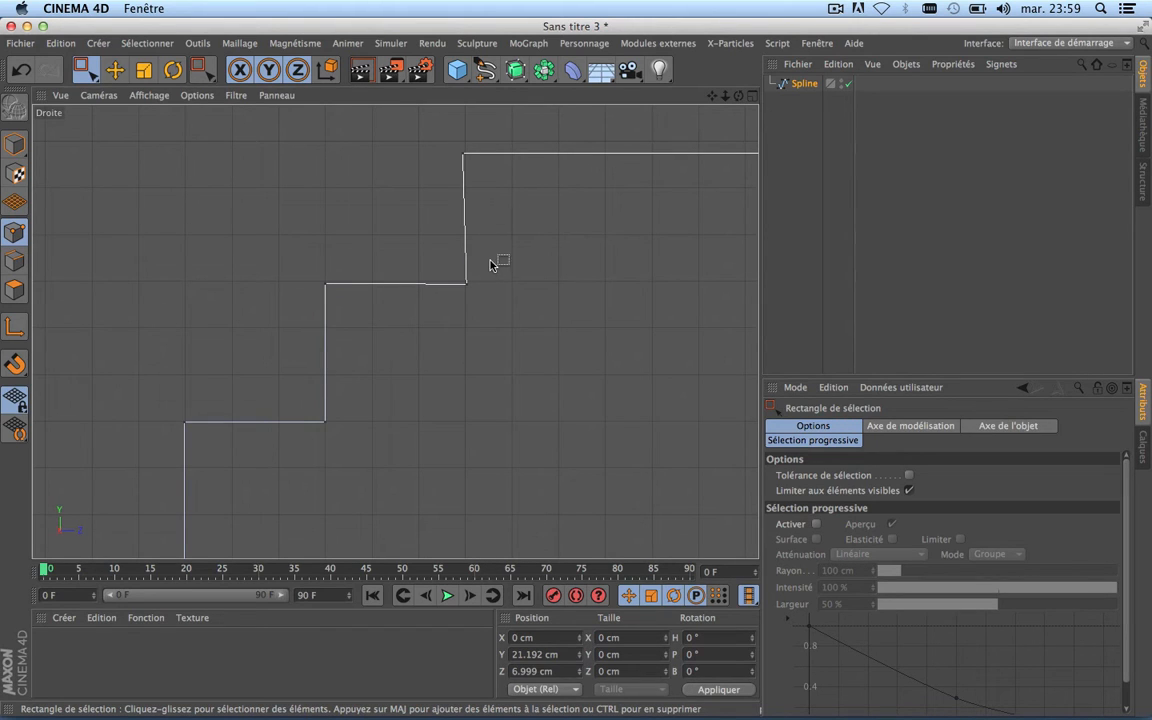
{"action": "left_click_drag", "start_coordinate": [490, 264], "coordinate": [442, 327]}
{"action": "left_click_drag", "start_coordinate": [534, 288], "coordinate": [531, 288]}
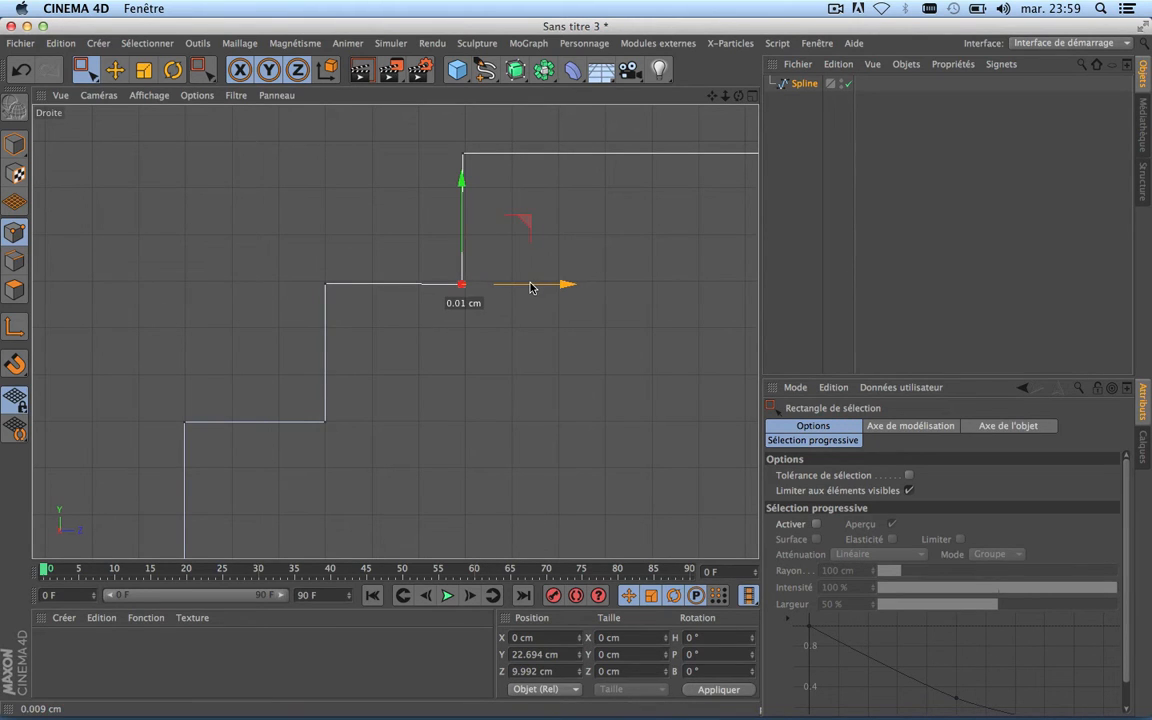
{"action": "left_click", "coordinate": [324, 285]}
{"action": "left_click_drag", "start_coordinate": [324, 243], "coordinate": [324, 244]}
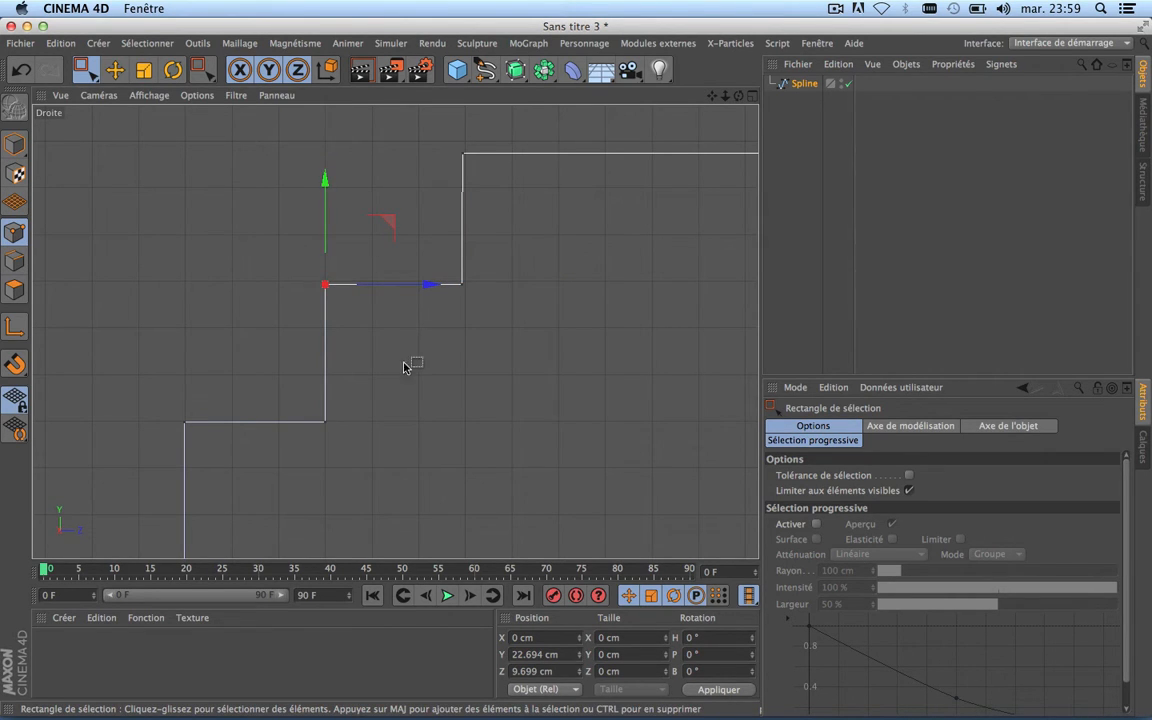
Level the bottom run by moving the spline's end point to Y 21.2 cm.
{"action": "scroll", "coordinate": [400, 375], "scroll_direction": "down", "scroll_amount": 5}
{"action": "left_click_drag", "start_coordinate": [714, 96], "coordinate": [396, 331]}
{"action": "scroll", "coordinate": [380, 323], "scroll_direction": "up", "scroll_amount": 5}
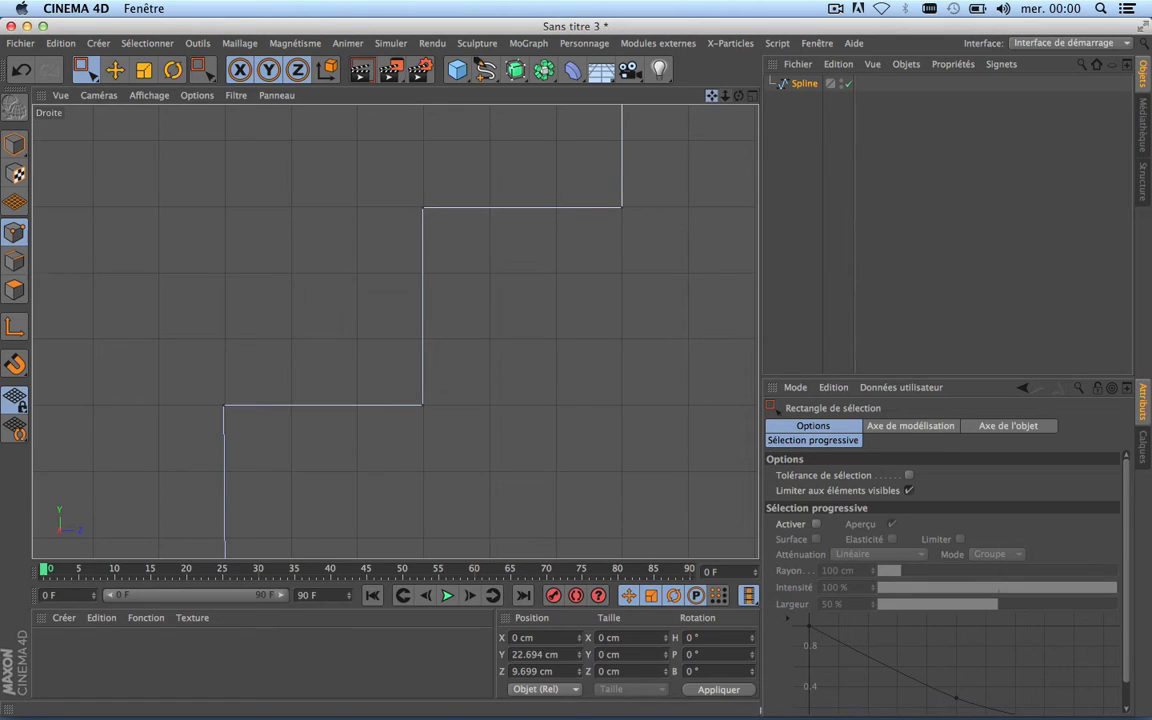
{"action": "left_click_drag", "start_coordinate": [711, 95], "coordinate": [453, 241]}
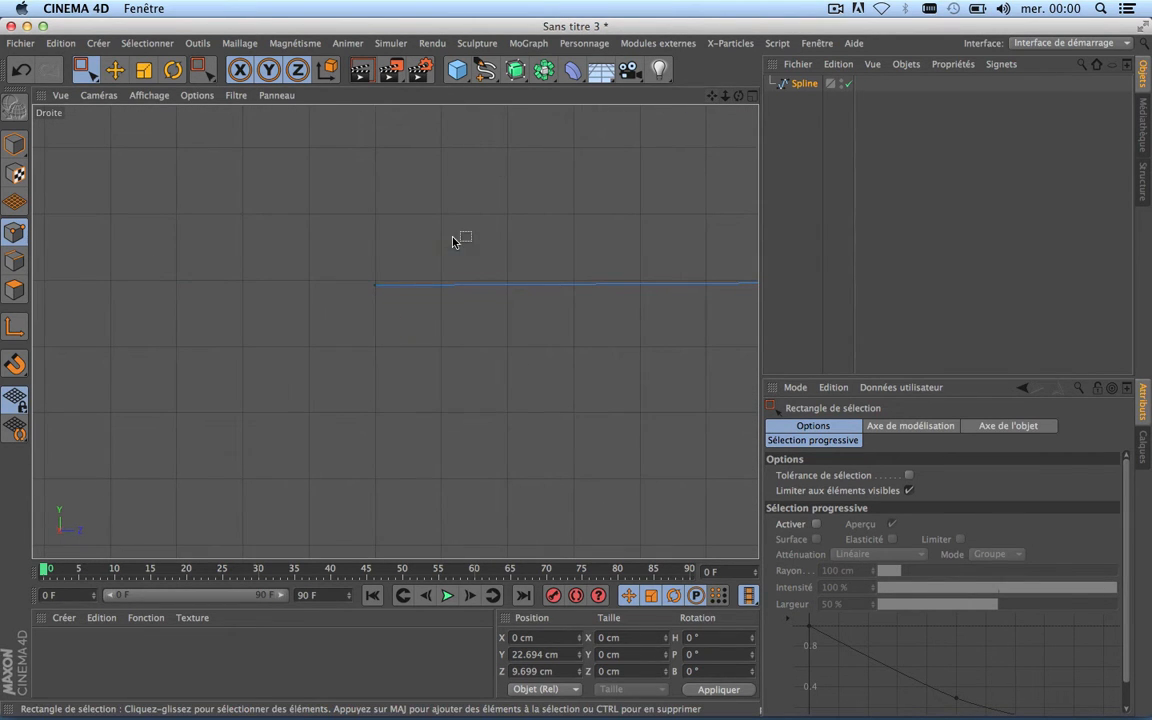
{"action": "left_click", "coordinate": [376, 288]}
{"action": "left_click_drag", "start_coordinate": [375, 242], "coordinate": [375, 241]}
{"action": "scroll", "coordinate": [437, 298], "scroll_direction": "down", "scroll_amount": 5}
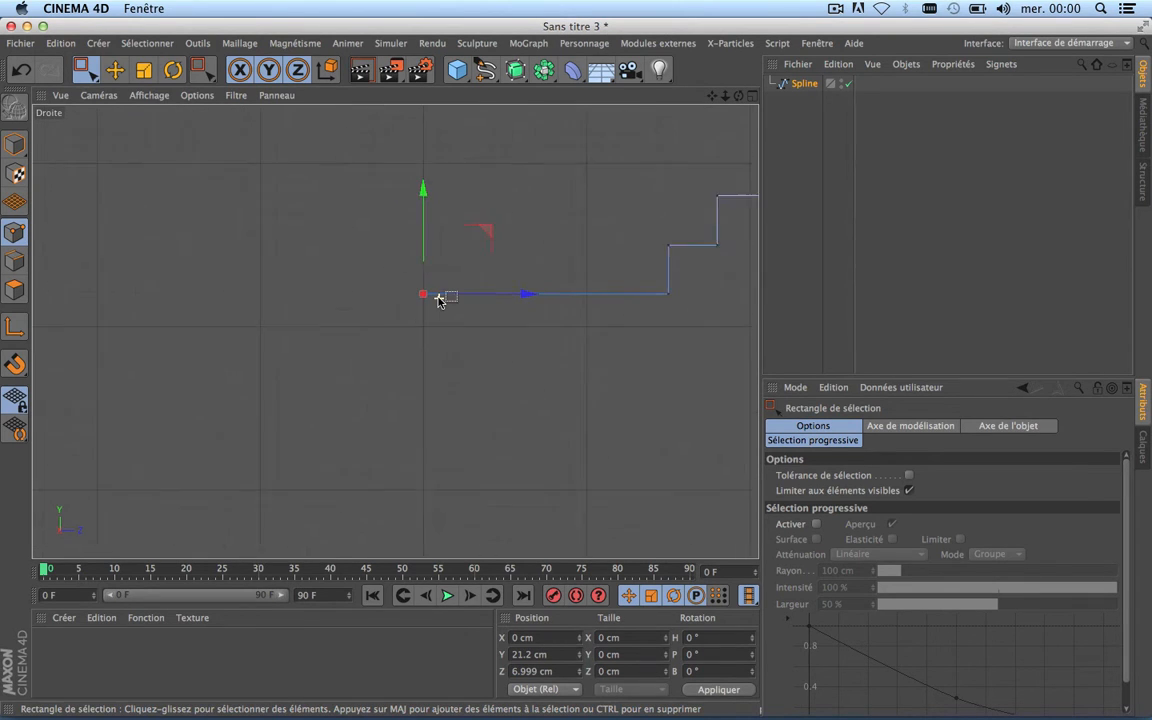
Switch to the maximized Perspective view and examine the whole staircase spline.
{"action": "left_click_drag", "start_coordinate": [711, 95], "coordinate": [306, 317]}
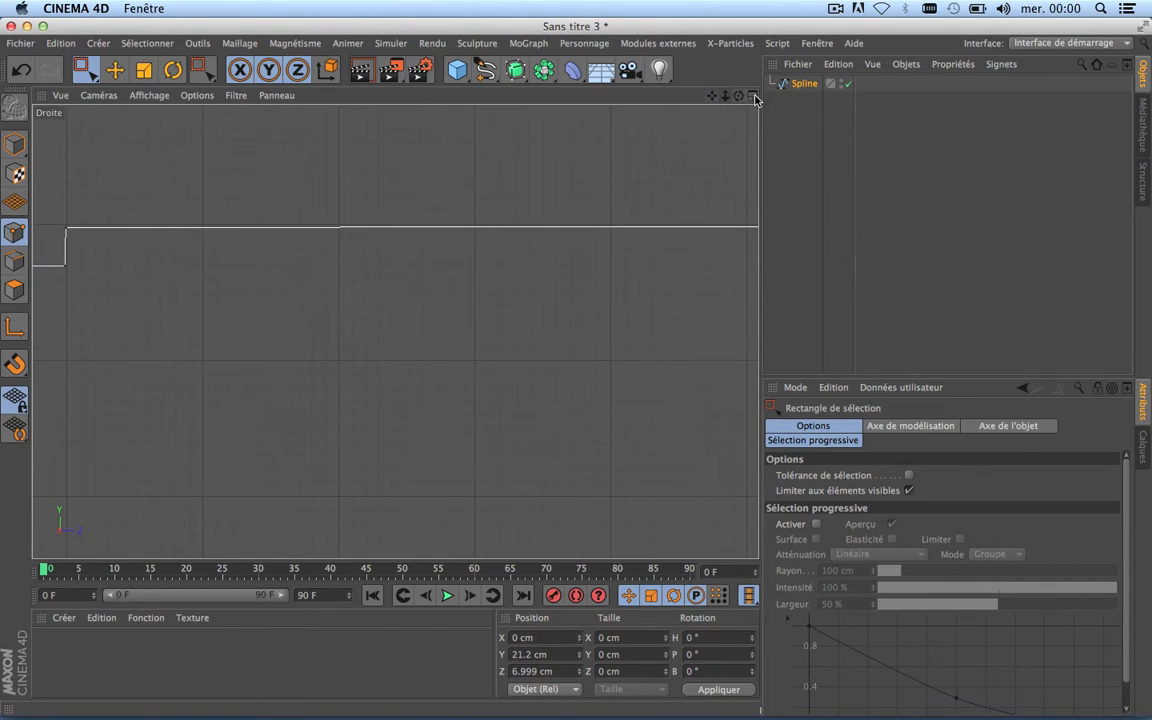
{"action": "left_click", "coordinate": [750, 96]}
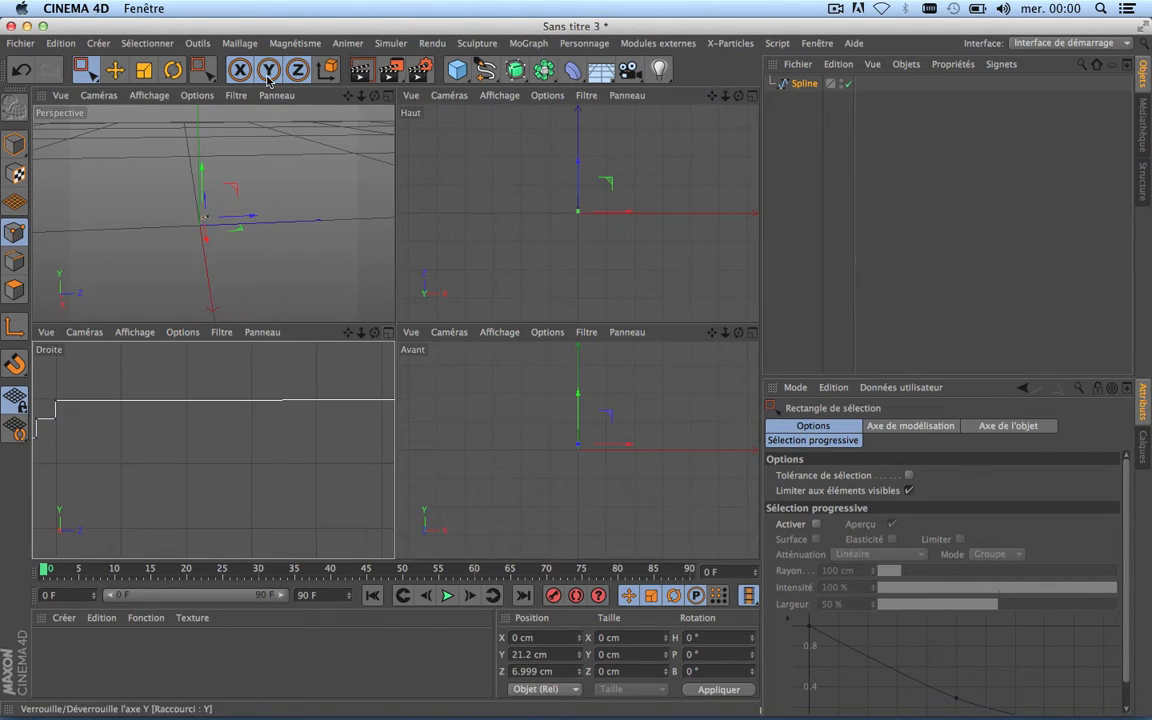
{"action": "left_click", "coordinate": [390, 96]}
{"action": "scroll", "coordinate": [373, 373], "scroll_direction": "up", "scroll_amount": 10}
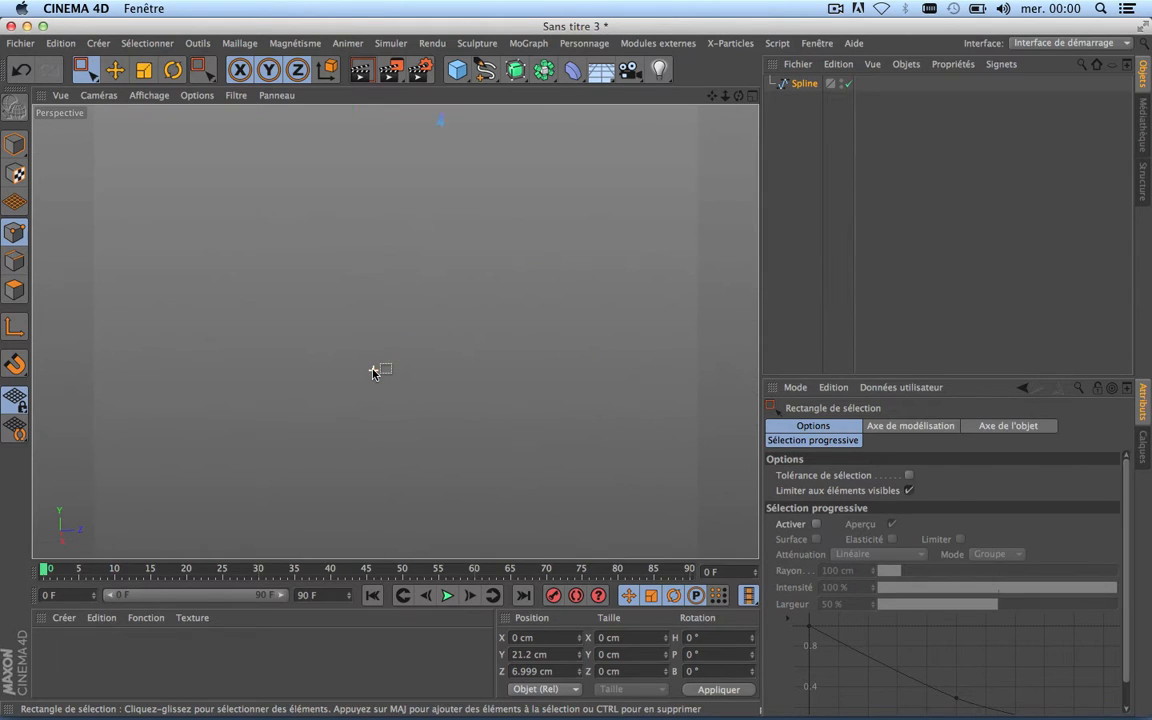
{"action": "scroll", "coordinate": [373, 373], "scroll_direction": "down", "scroll_amount": 5}
{"action": "scroll", "coordinate": [373, 373], "scroll_direction": "up", "scroll_amount": 3}
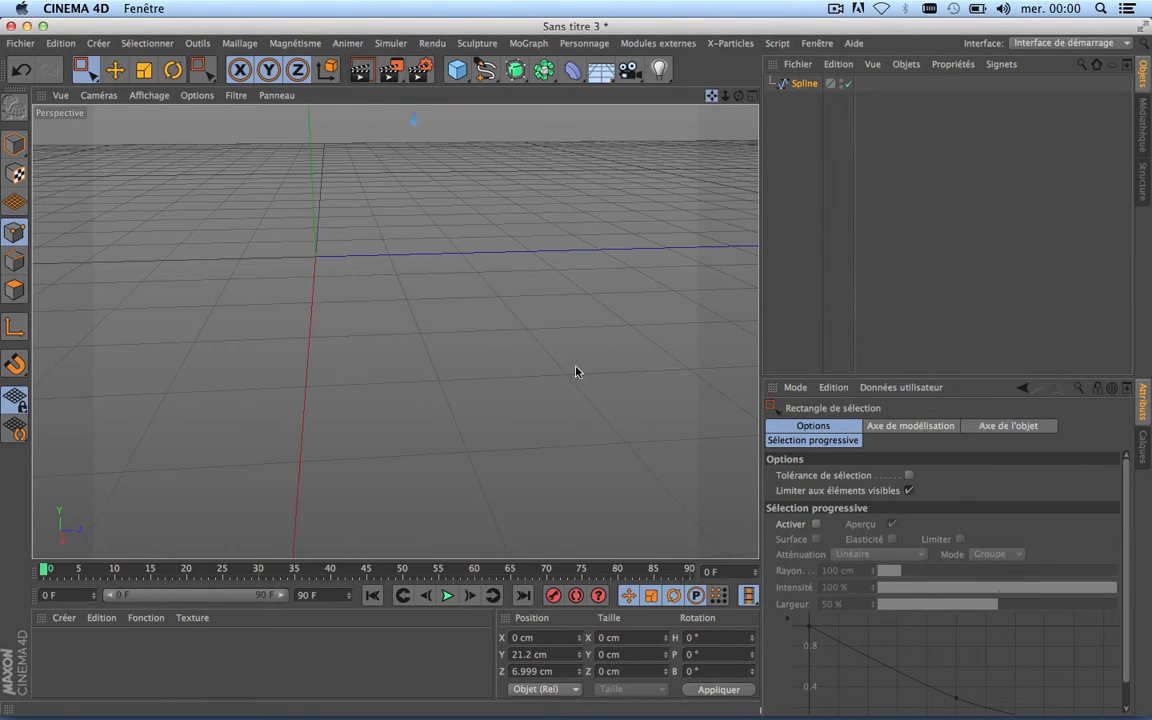
{"action": "middle_click_drag", "start_coordinate": [416, 130], "coordinate": [378, 283], "text": "alt"}
{"action": "scroll", "coordinate": [352, 267], "scroll_direction": "up", "scroll_amount": 5}
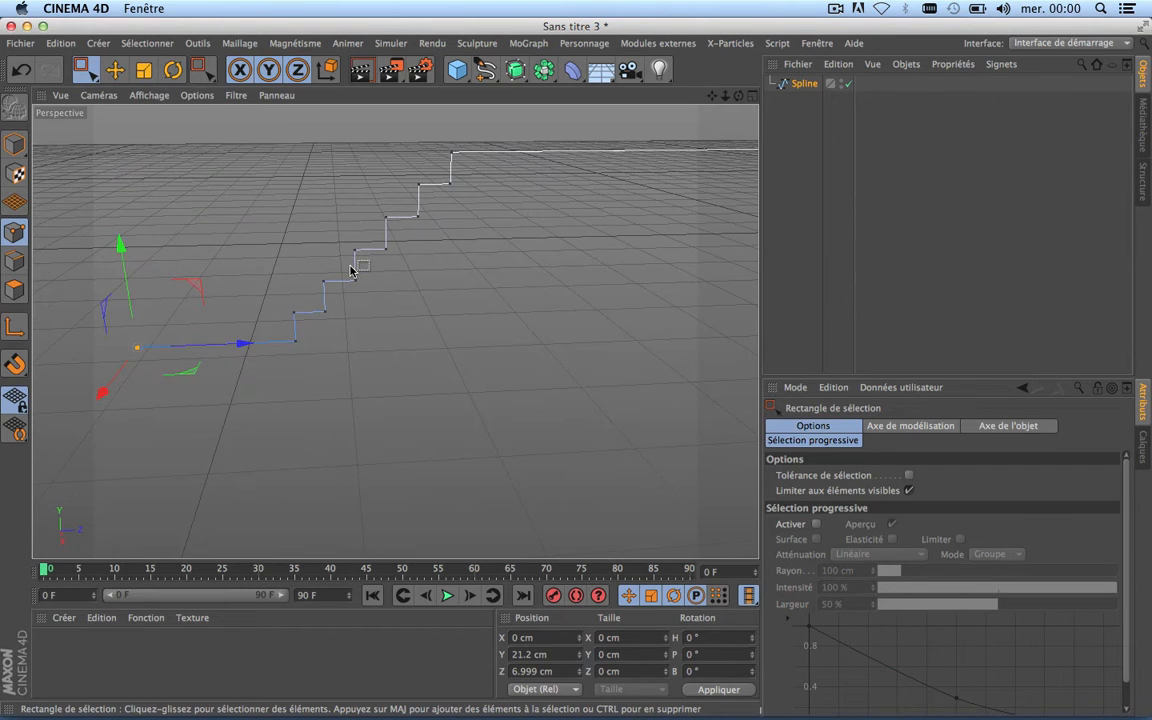
{"action": "scroll", "coordinate": [356, 303], "scroll_direction": "down", "scroll_amount": 8}
{"action": "scroll", "coordinate": [357, 305], "scroll_direction": "up", "scroll_amount": 8}
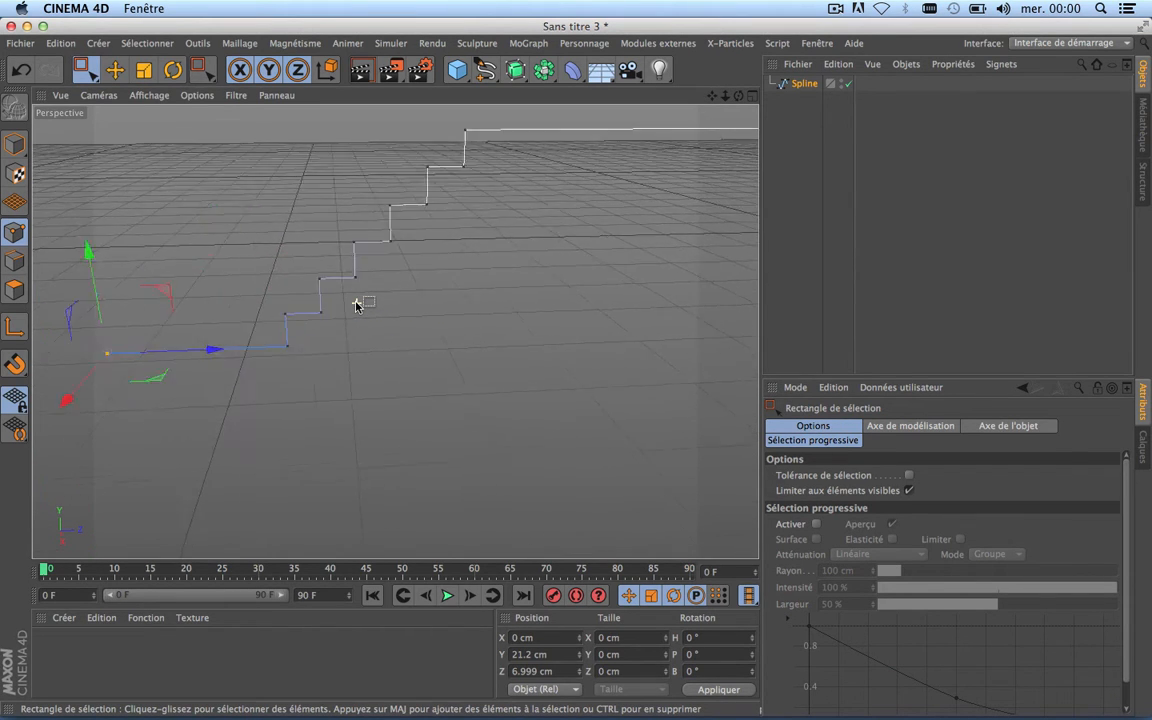
{"action": "scroll", "coordinate": [357, 305], "scroll_direction": "down", "scroll_amount": 6}
{"action": "scroll", "coordinate": [357, 305], "scroll_direction": "down", "scroll_amount": 6}
{"action": "scroll", "coordinate": [357, 305], "scroll_direction": "up", "scroll_amount": 5}
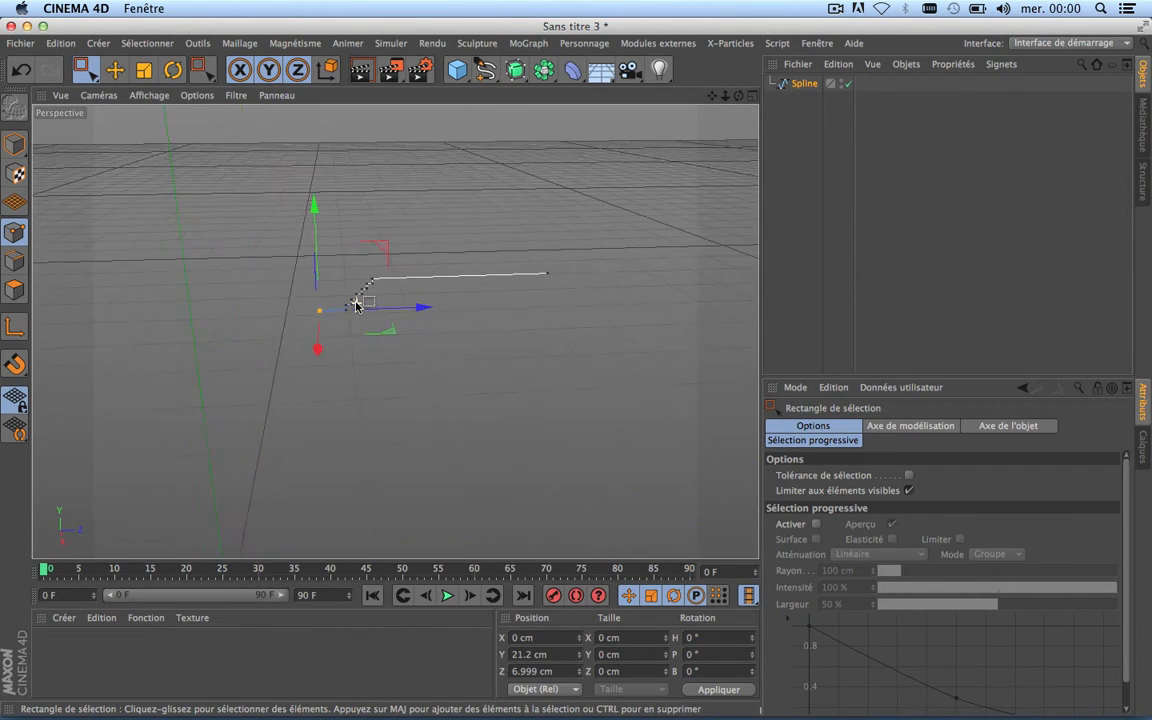
Select all spline points and scale them uniformly to about 17.7 cm in Y and 129 cm in Z.
{"action": "left_click_drag", "start_coordinate": [639, 221], "coordinate": [224, 431]}
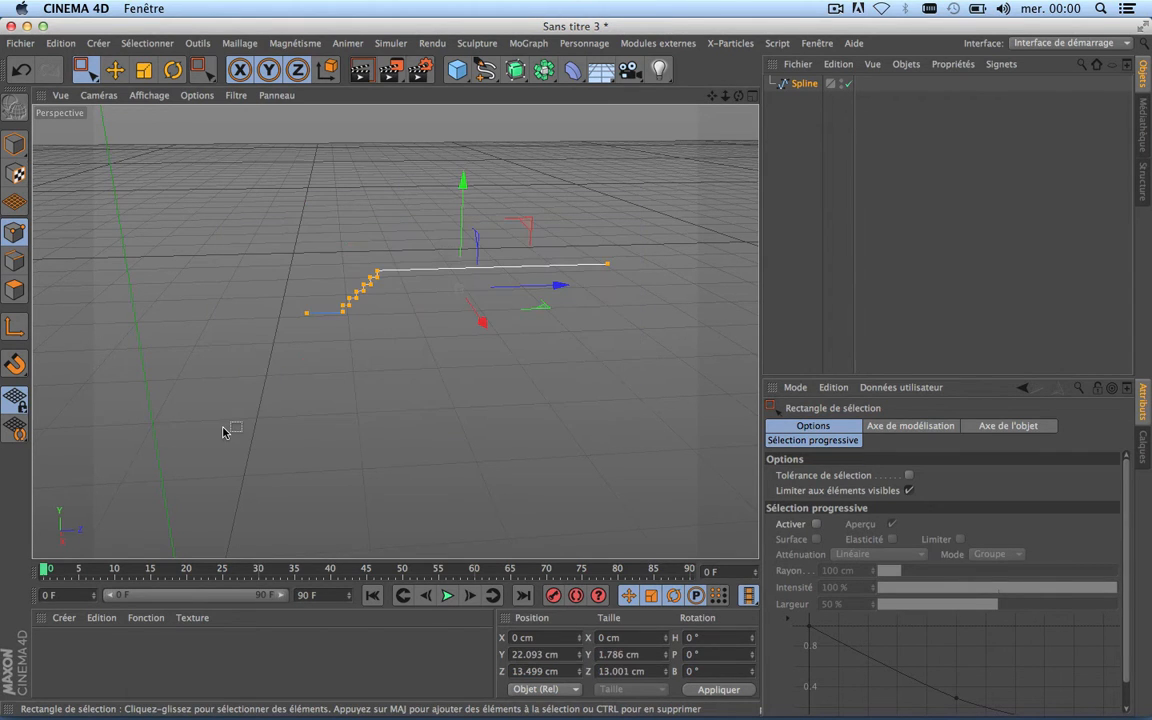
{"action": "left_click", "coordinate": [144, 69]}
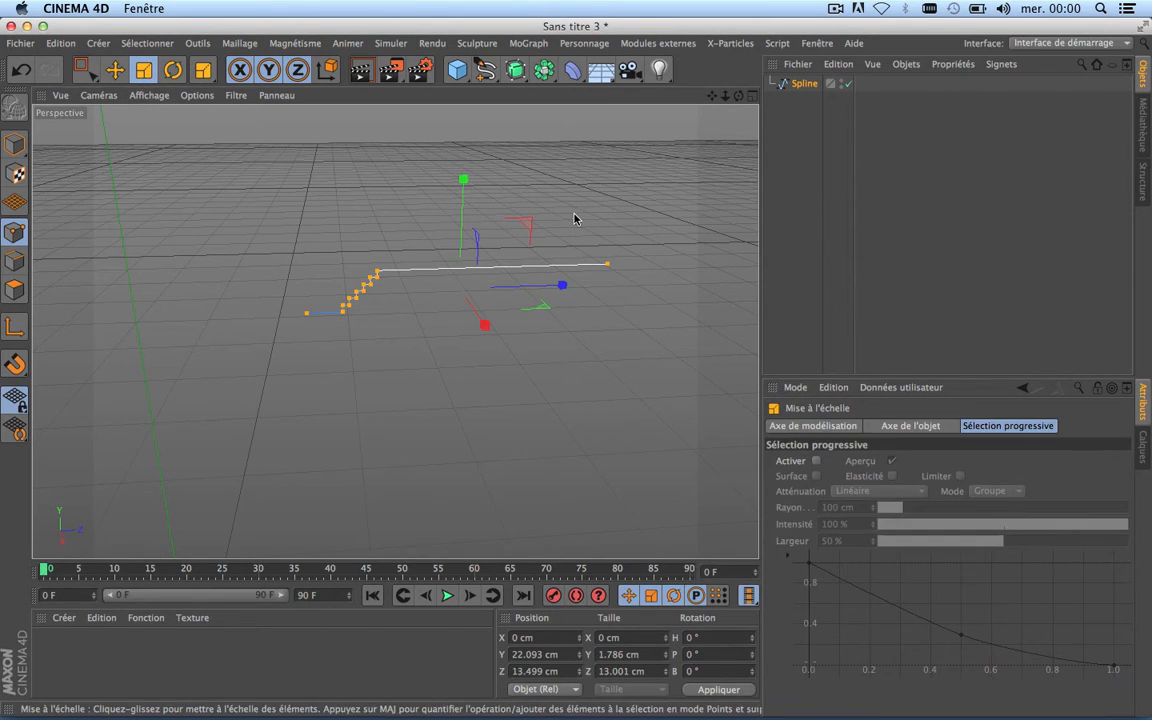
{"action": "left_click_drag", "start_coordinate": [527, 228], "coordinate": [745, 228]}
{"action": "scroll", "coordinate": [132, 368], "scroll_direction": "down", "scroll_amount": 2}
{"action": "scroll", "coordinate": [132, 369], "scroll_direction": "down", "scroll_amount": 10}
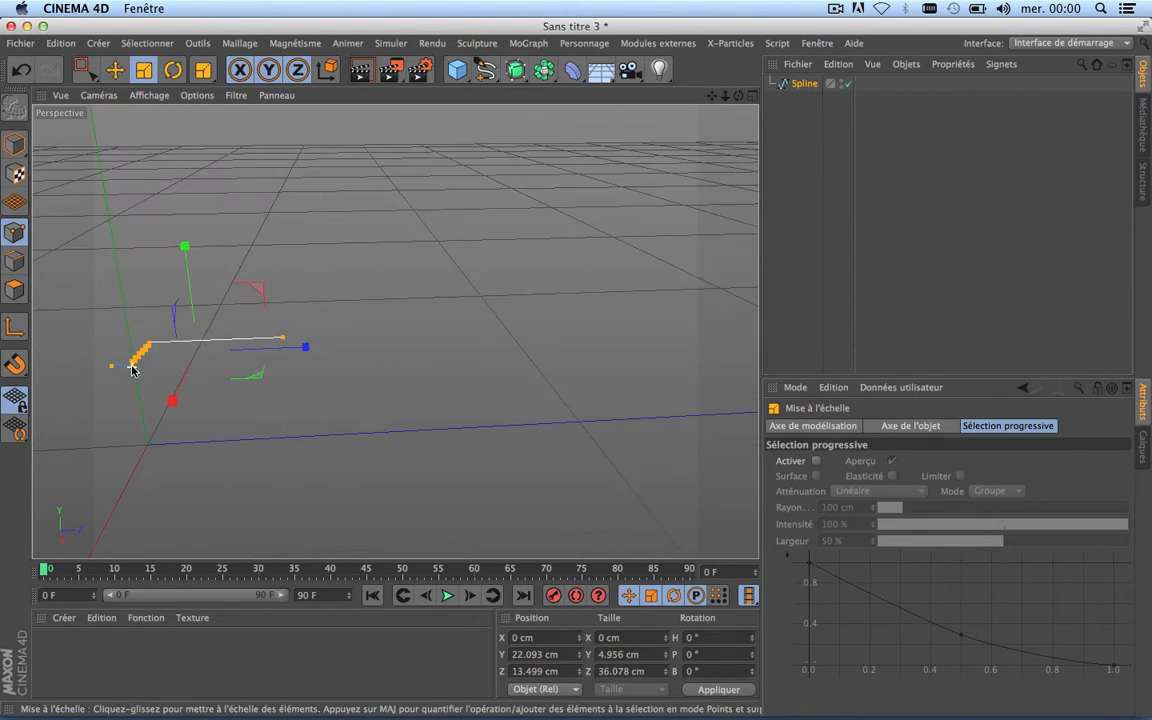
{"action": "left_click_drag", "start_coordinate": [712, 95], "coordinate": [396, 332]}
{"action": "left_click_drag", "start_coordinate": [485, 147], "coordinate": [744, 147]}
{"action": "left_click_drag", "start_coordinate": [711, 95], "coordinate": [176, 343]}
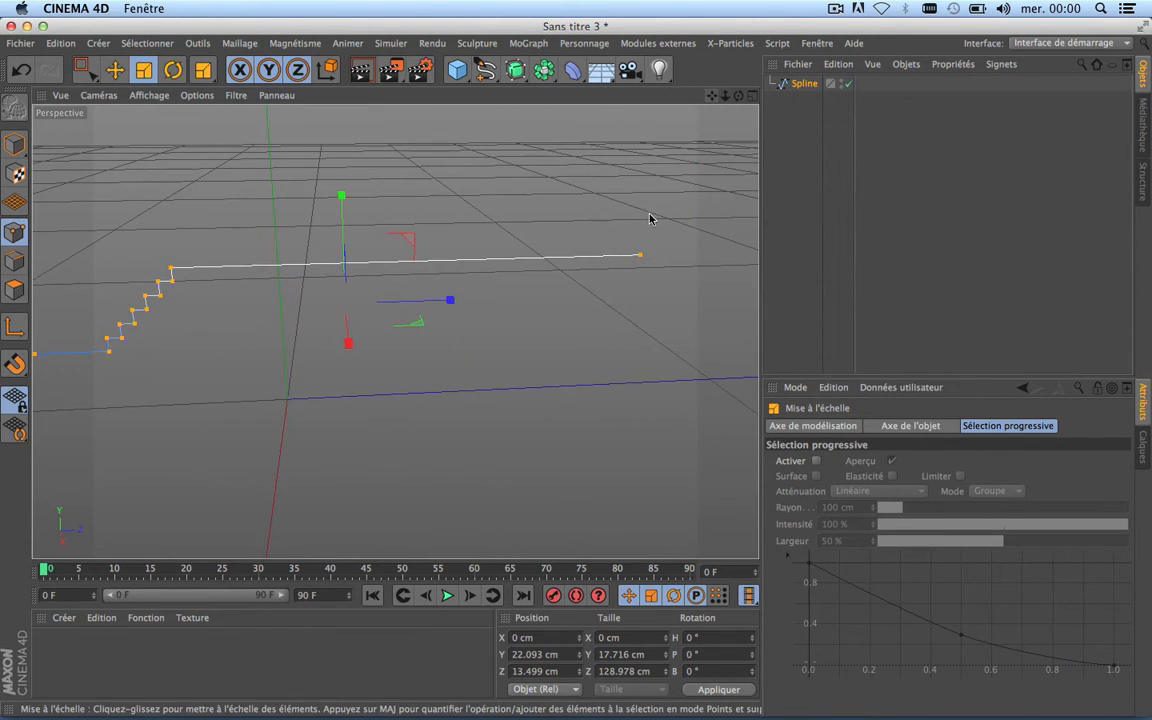
Shorten the top run to end at Z about 14.7 cm and extend the bottom run's end point to Z about -70.2 cm.
{"action": "key", "text": "0"}
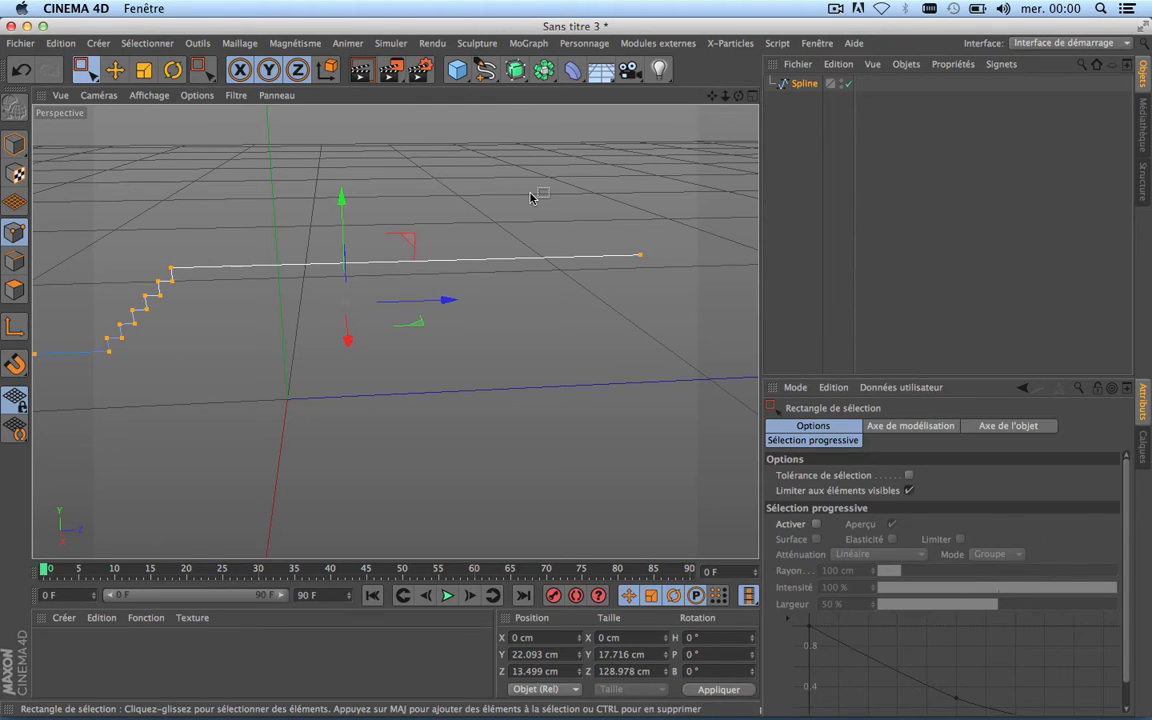
{"action": "left_click_drag", "start_coordinate": [624, 234], "coordinate": [452, 260]}
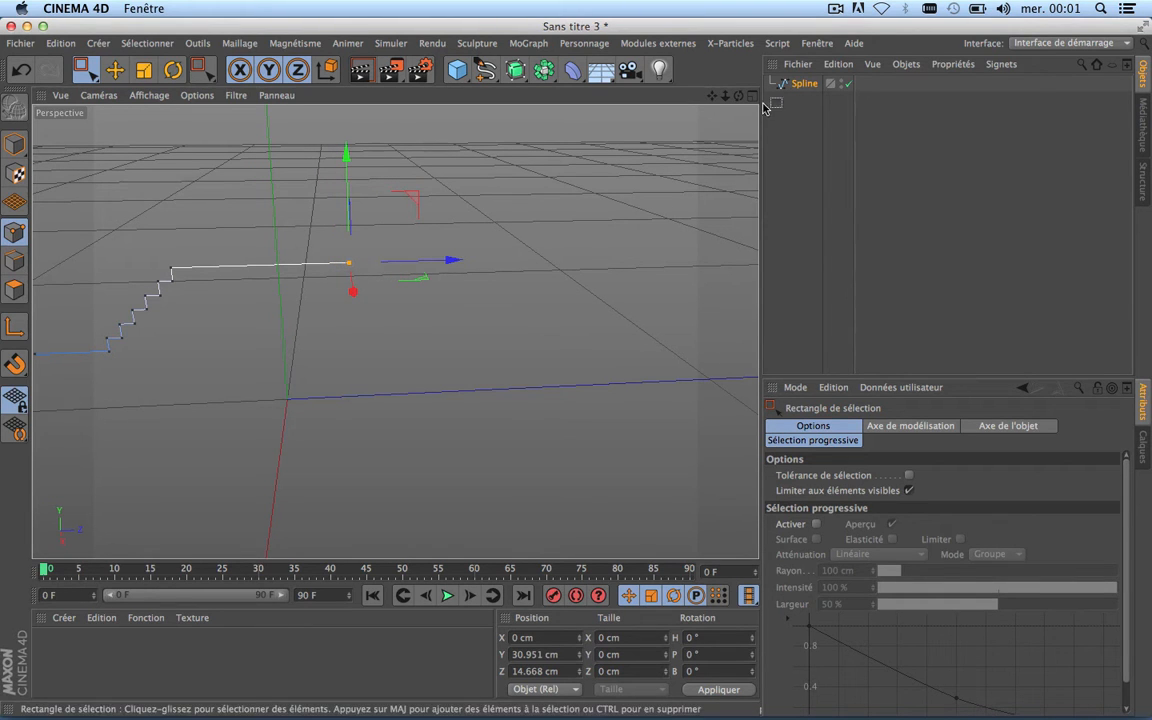
{"action": "left_click_drag", "start_coordinate": [715, 97], "coordinate": [1059, 20]}
{"action": "left_click_drag", "start_coordinate": [390, 213], "coordinate": [338, 296]}
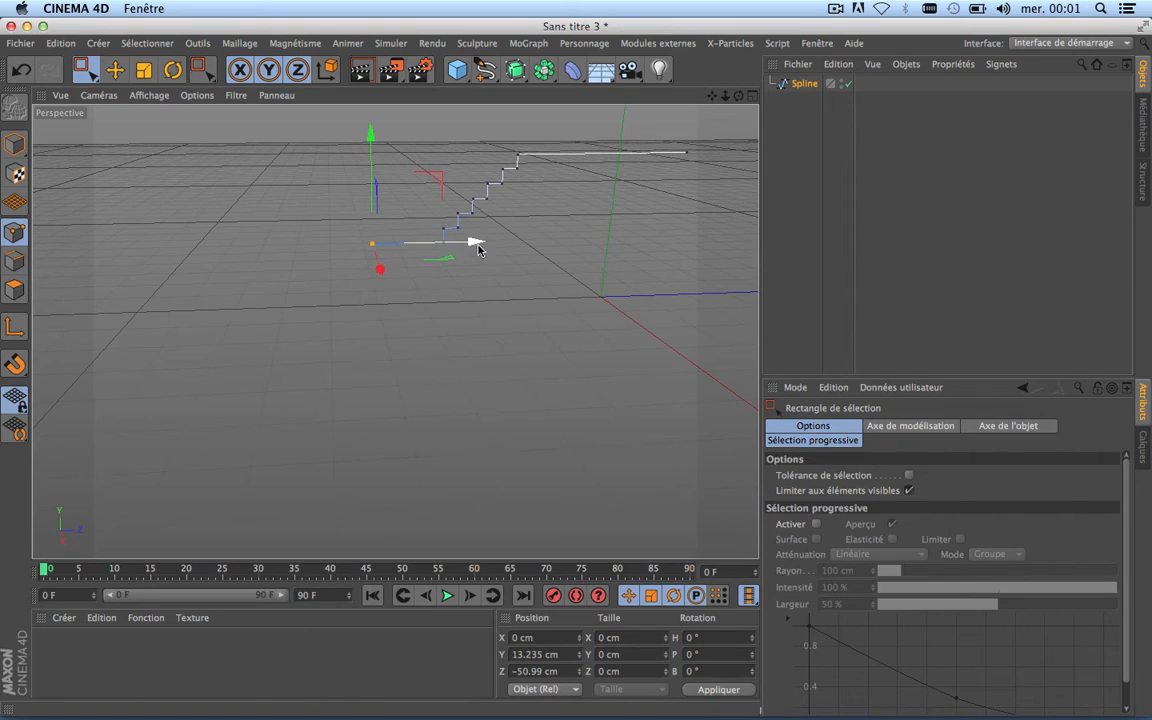
{"action": "left_click_drag", "start_coordinate": [476, 244], "coordinate": [391, 247]}
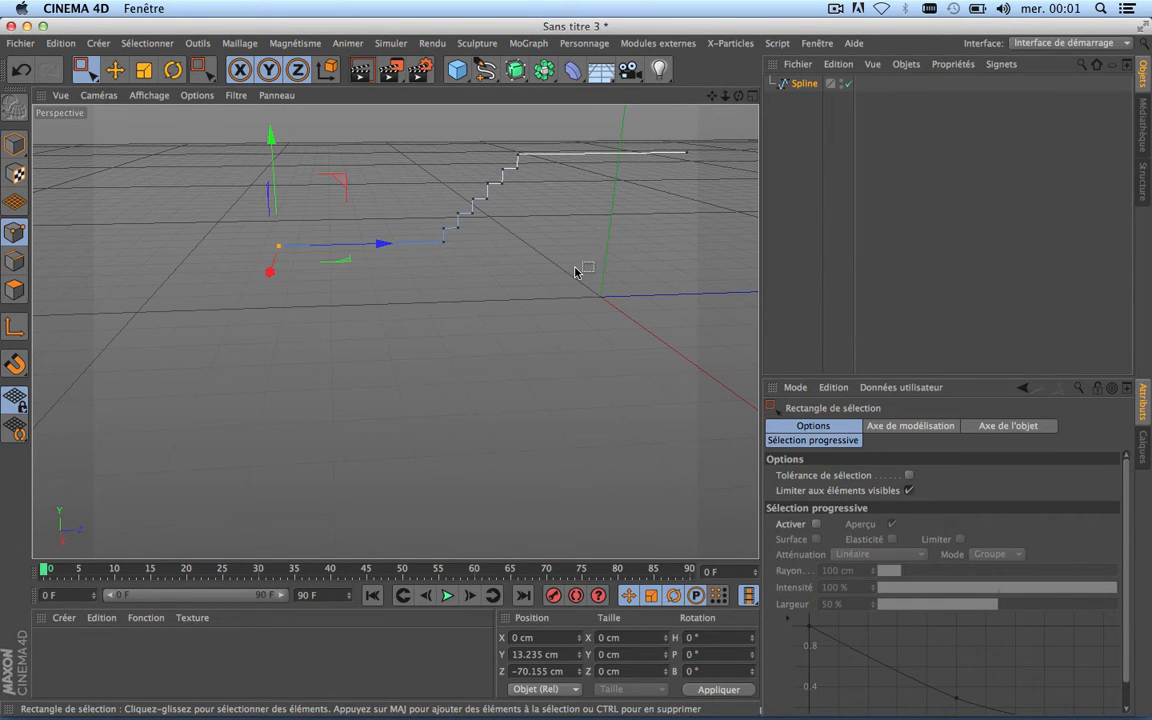
Frame the staircase and select the Spline object to show its object properties.
{"action": "left_click_drag", "start_coordinate": [712, 96], "coordinate": [660, 175]}
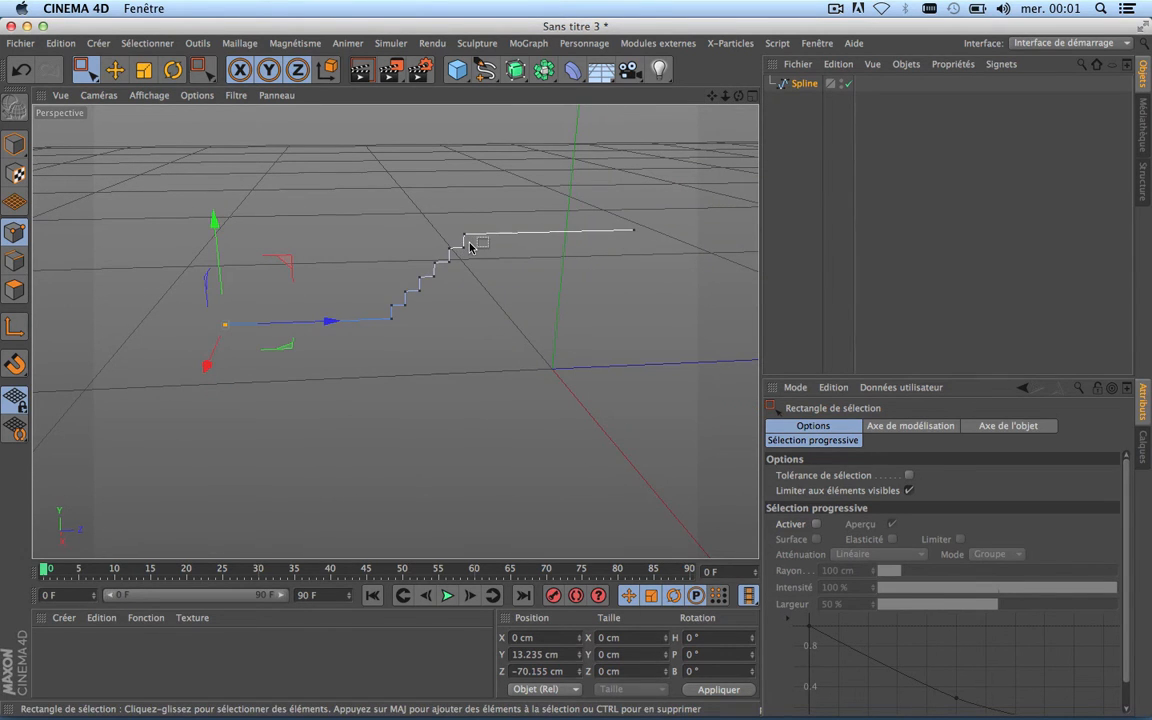
{"action": "scroll", "coordinate": [470, 246], "scroll_direction": "up", "scroll_amount": 3}
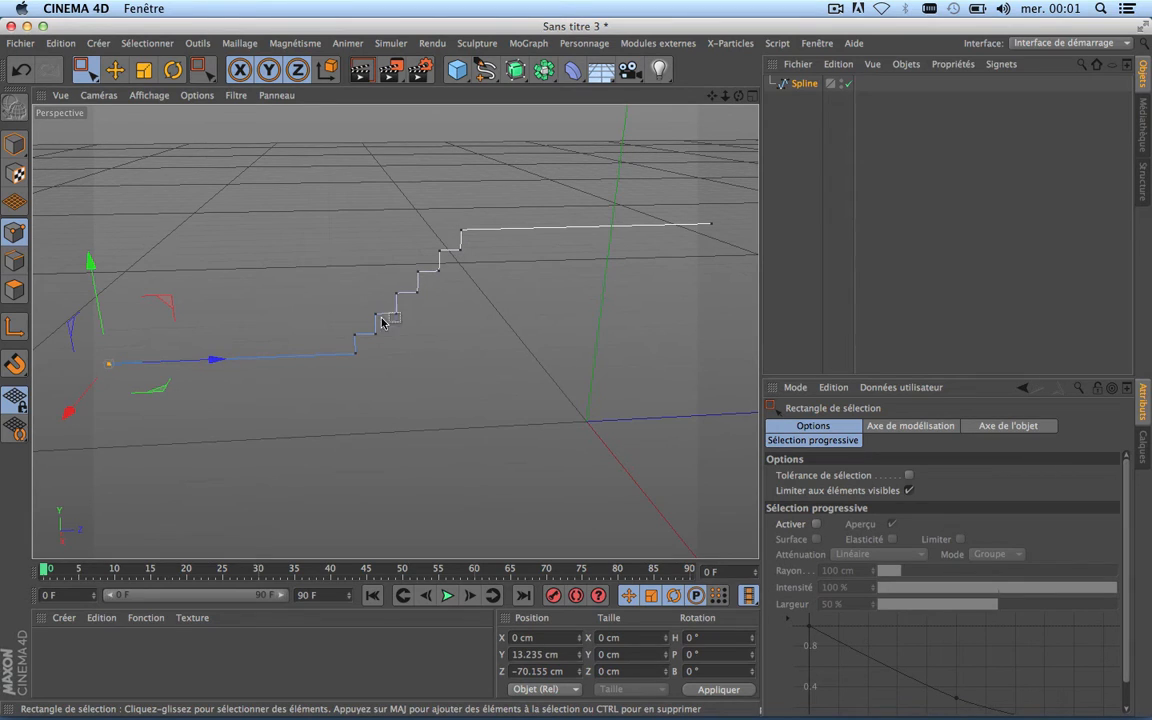
{"action": "left_click", "coordinate": [803, 85]}
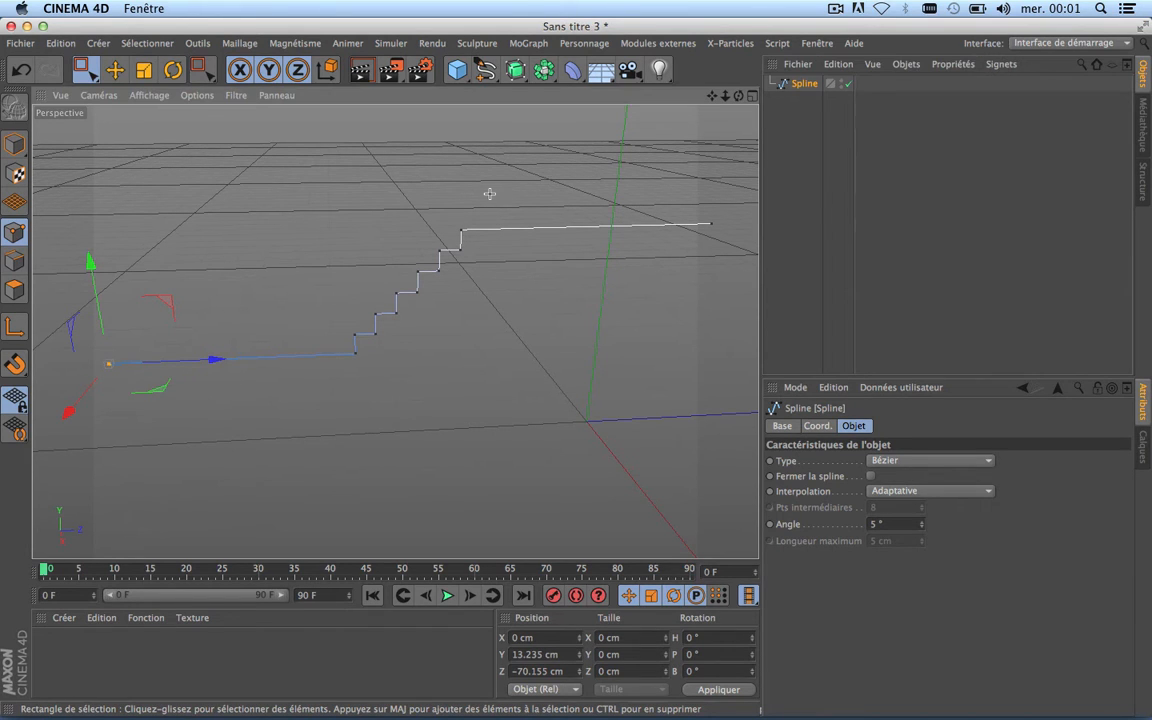
Select all the stair corner points of the spline, leaving out its two end points, and activate the Chamfer (Chanfreiner) tool.
{"action": "left_click_drag", "start_coordinate": [485, 196], "coordinate": [324, 404]}
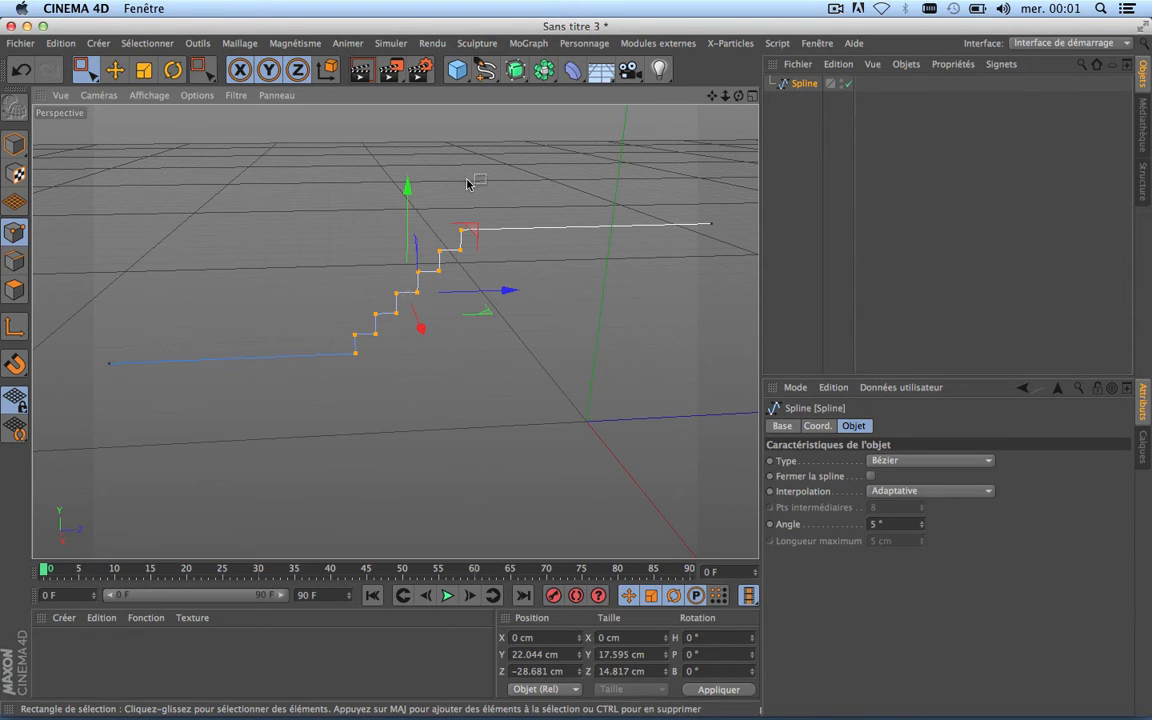
{"action": "left_click", "coordinate": [240, 44]}
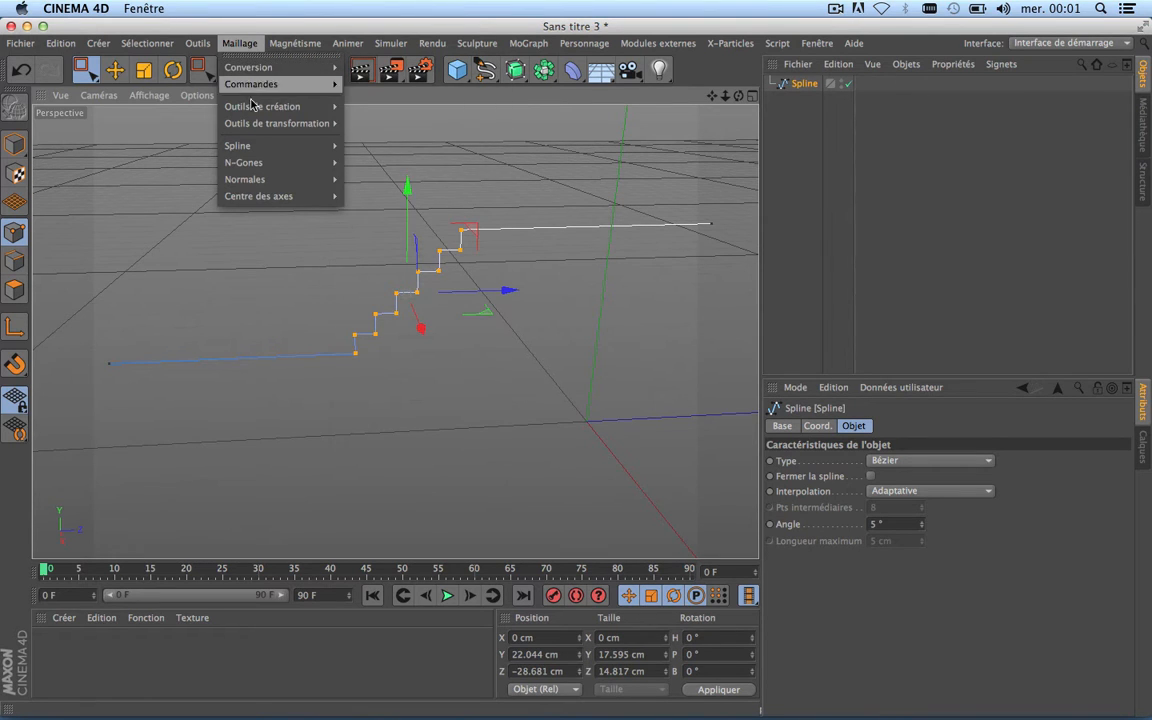
{"action": "mouse_move", "coordinate": [258, 118]}
{"action": "mouse_move", "coordinate": [255, 147]}
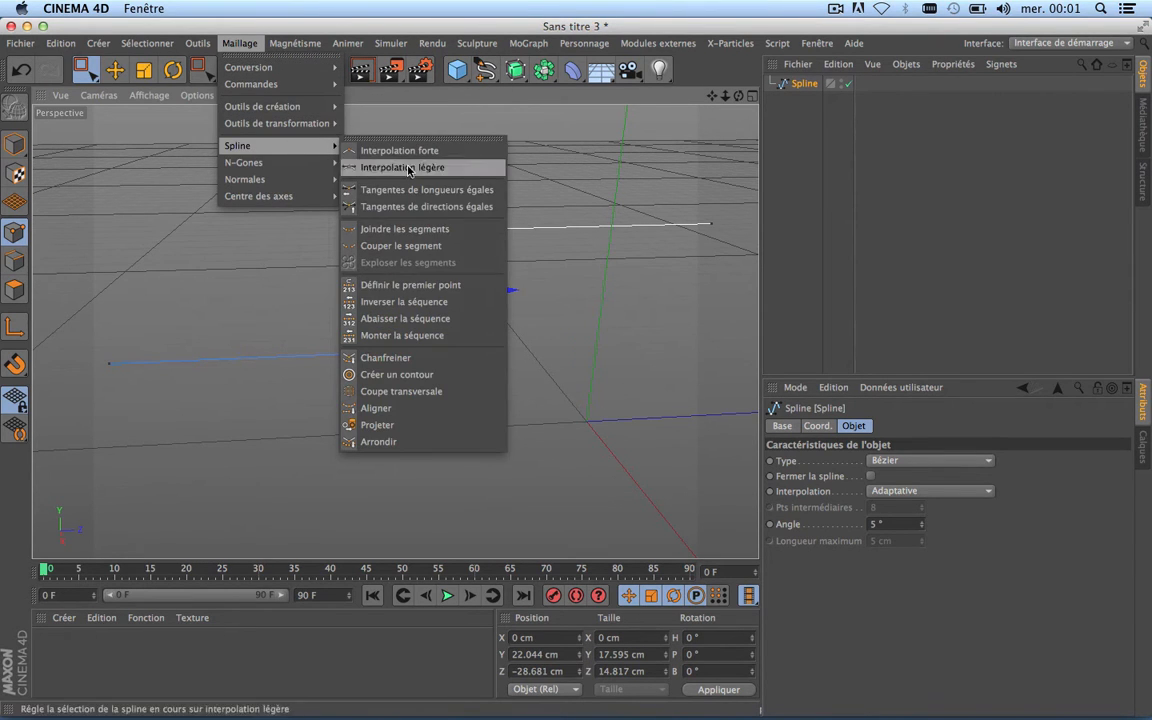
{"action": "left_click", "coordinate": [385, 357]}
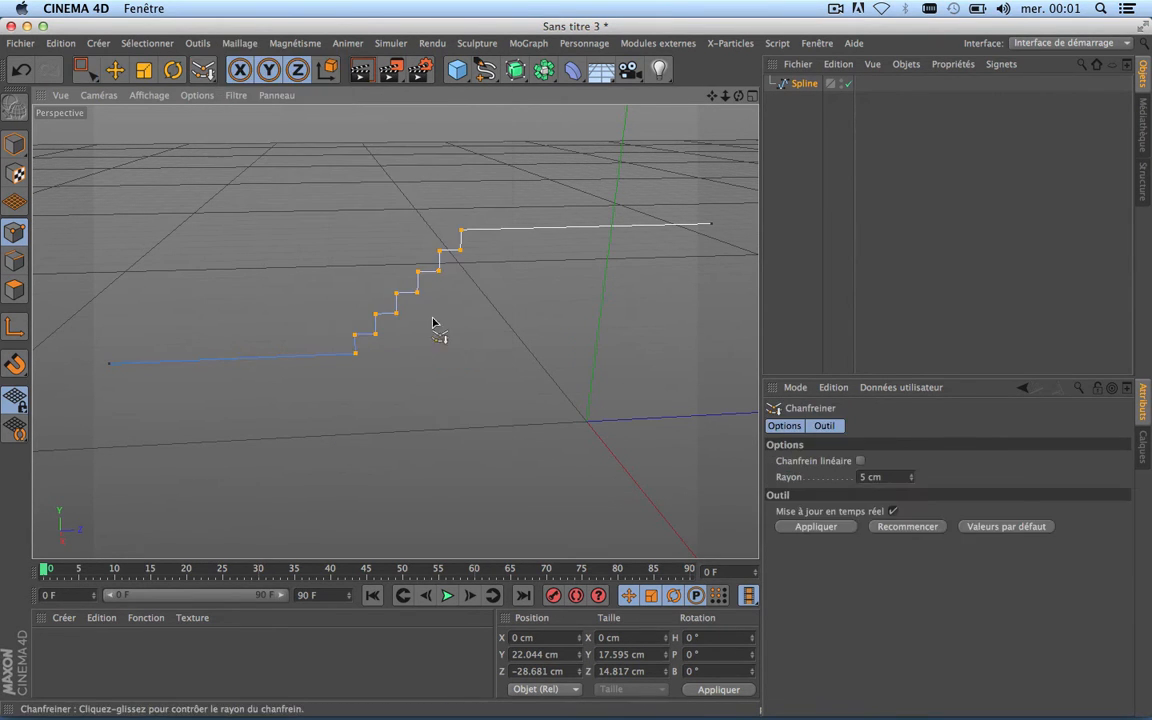
{"action": "scroll", "coordinate": [467, 211], "scroll_direction": "up", "scroll_amount": 5}
{"action": "scroll", "coordinate": [467, 211], "scroll_direction": "down", "scroll_amount": 2}
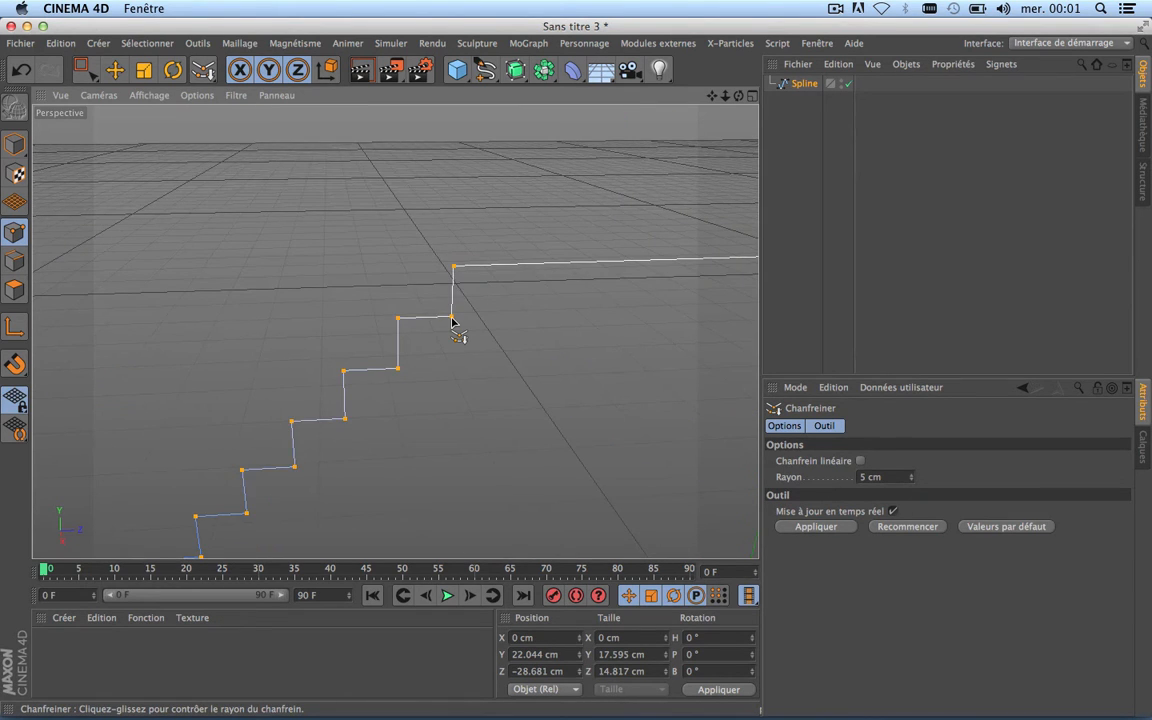
{"action": "scroll", "coordinate": [452, 321], "scroll_direction": "up", "scroll_amount": 3}
{"action": "scroll", "coordinate": [452, 322], "scroll_direction": "down", "scroll_amount": 3}
{"action": "left_click_drag", "start_coordinate": [452, 322], "coordinate": [453, 322]}
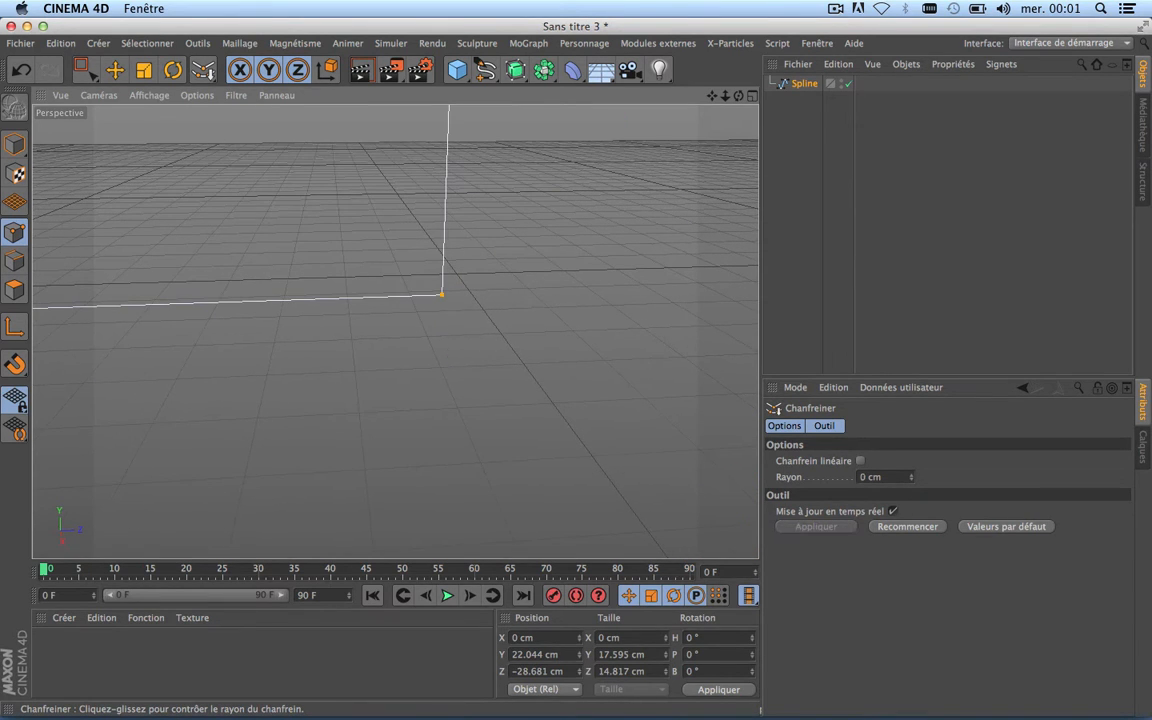
{"action": "key", "text": "super+z"}
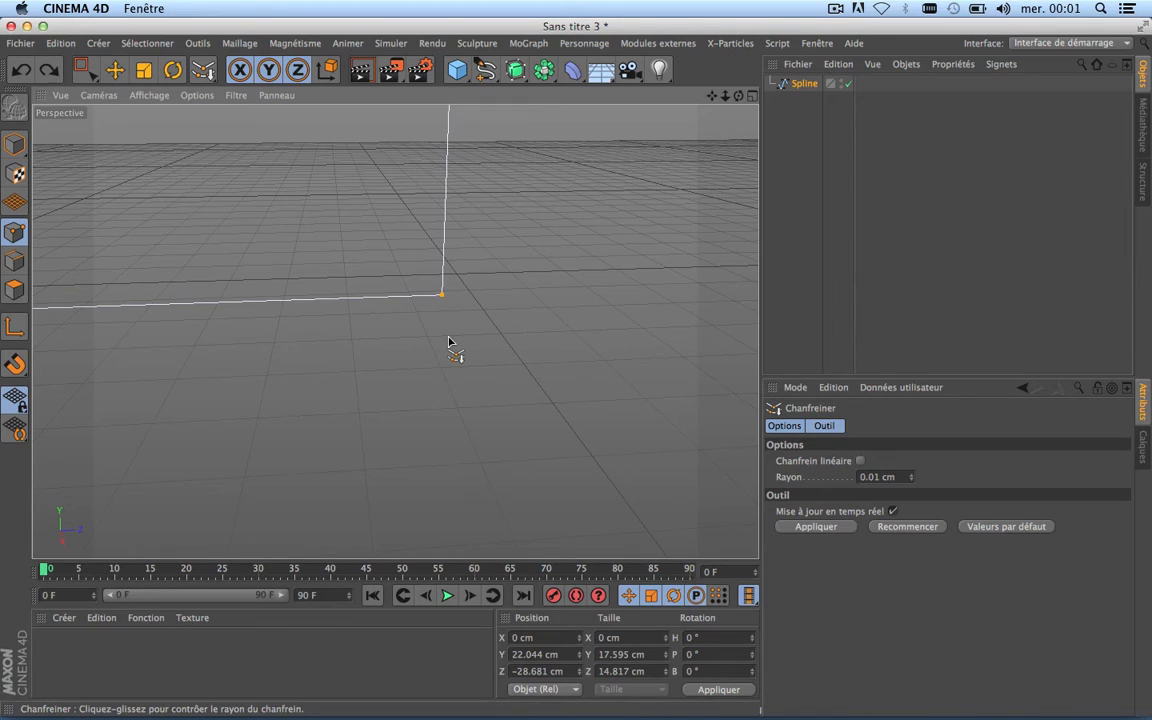
{"action": "left_click_drag", "start_coordinate": [452, 360], "coordinate": [453, 360]}
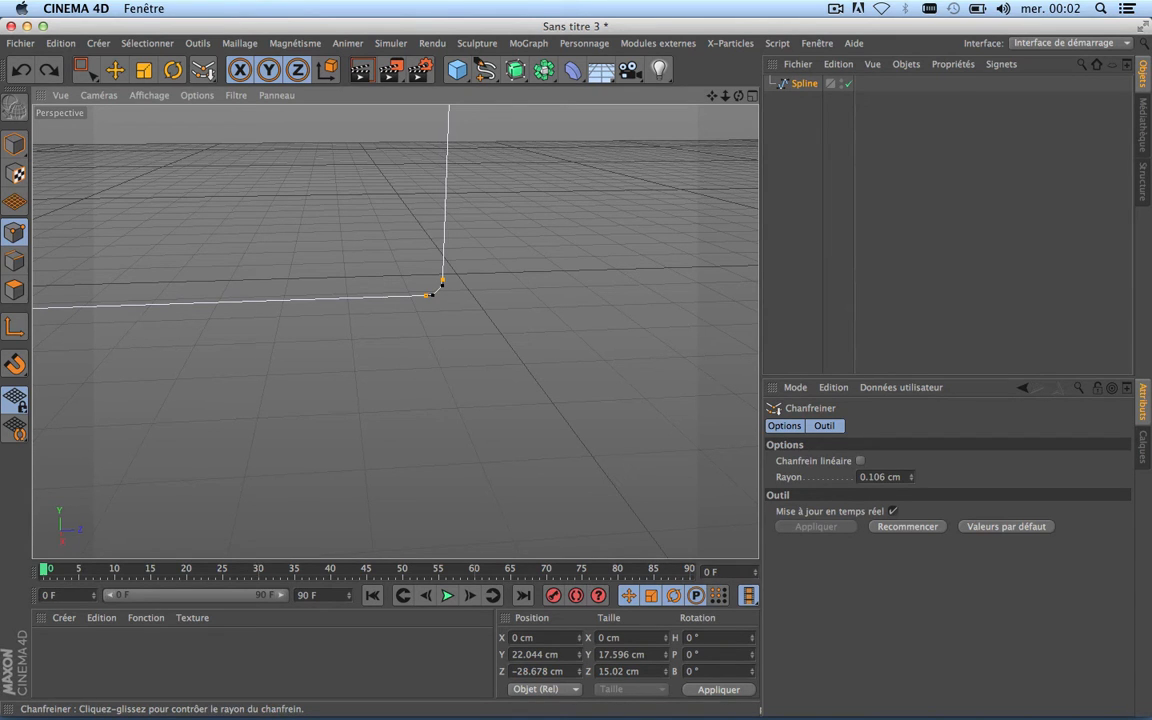
{"action": "scroll", "coordinate": [481, 362], "scroll_direction": "down", "scroll_amount": 3}
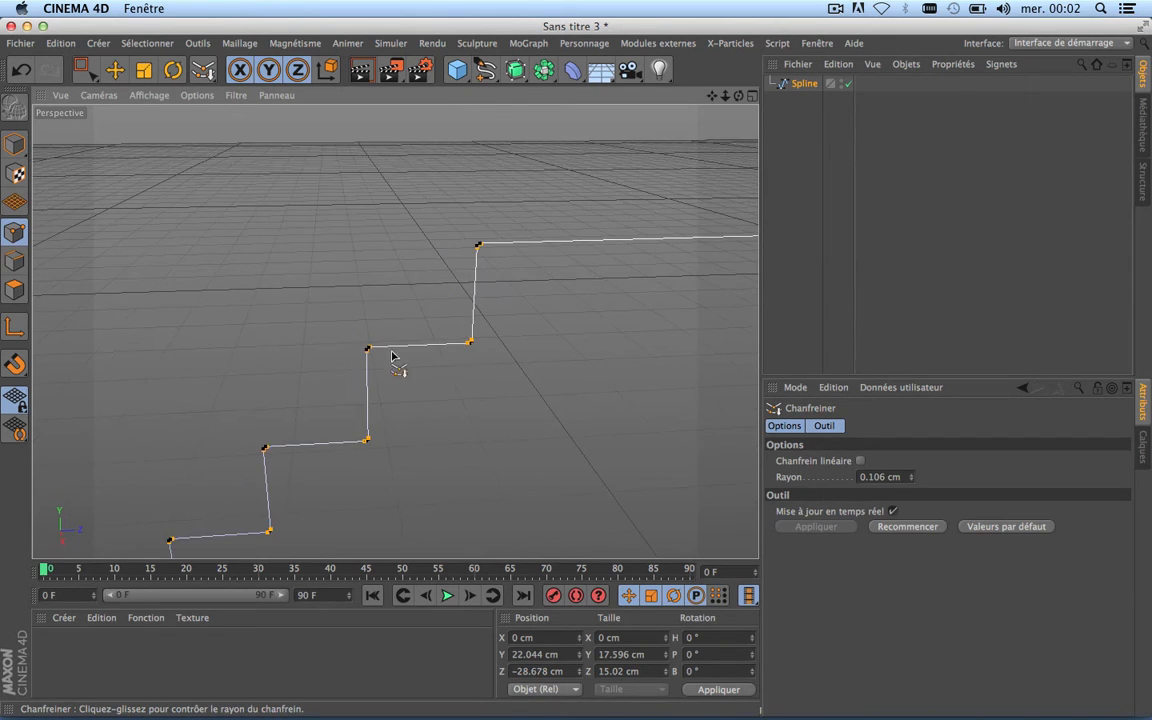
{"action": "scroll", "coordinate": [368, 350], "scroll_direction": "up", "scroll_amount": 3}
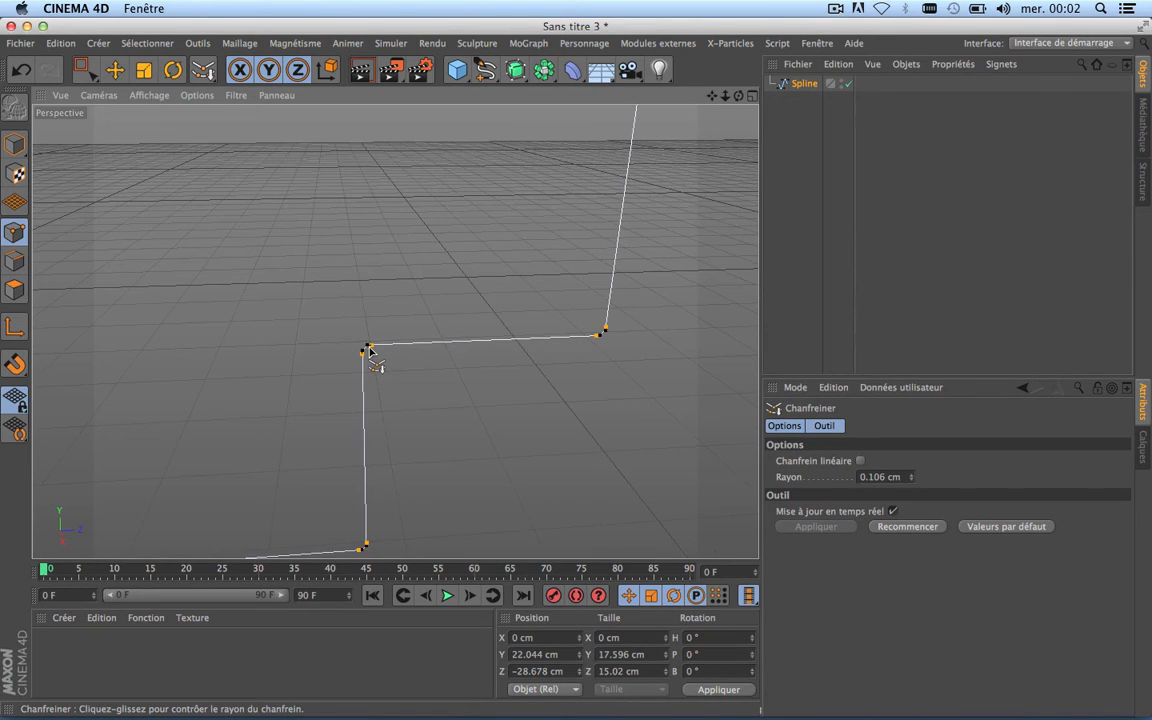
{"action": "key", "text": "super+z"}
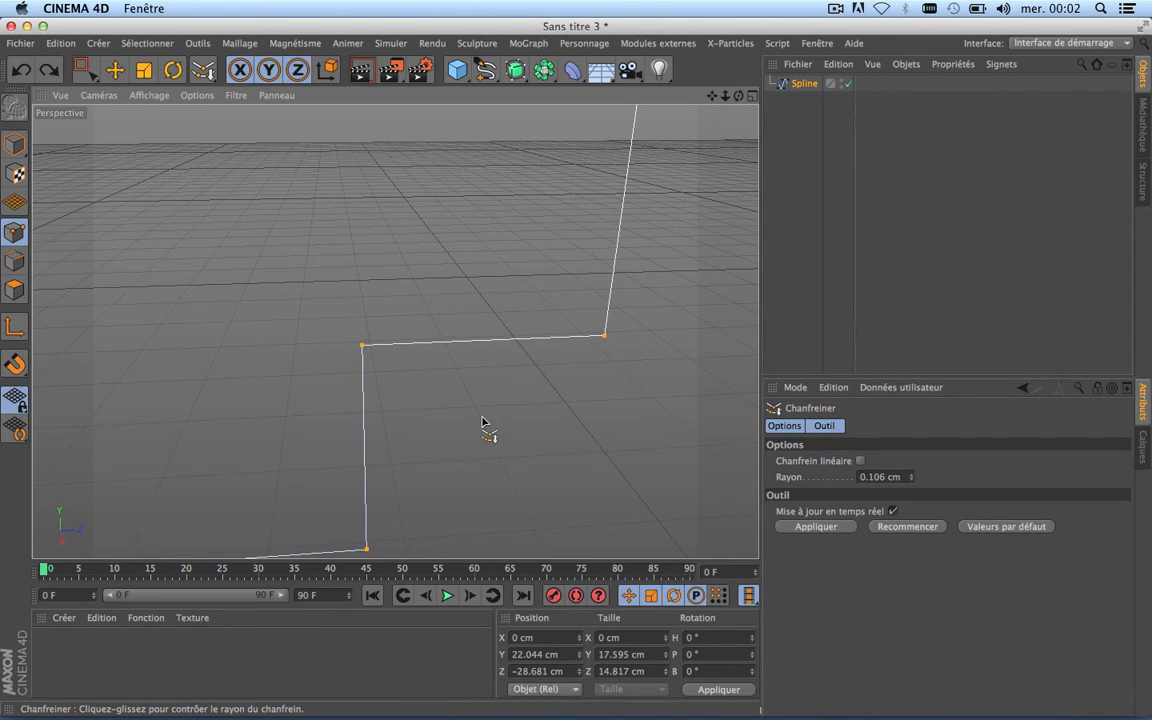
Round the selected stair corners with a non-linear chamfer of about 0.153 cm radius.
{"action": "scroll", "coordinate": [482, 417], "scroll_direction": "down", "scroll_amount": 5}
{"action": "scroll", "coordinate": [482, 417], "scroll_direction": "up", "scroll_amount": 3}
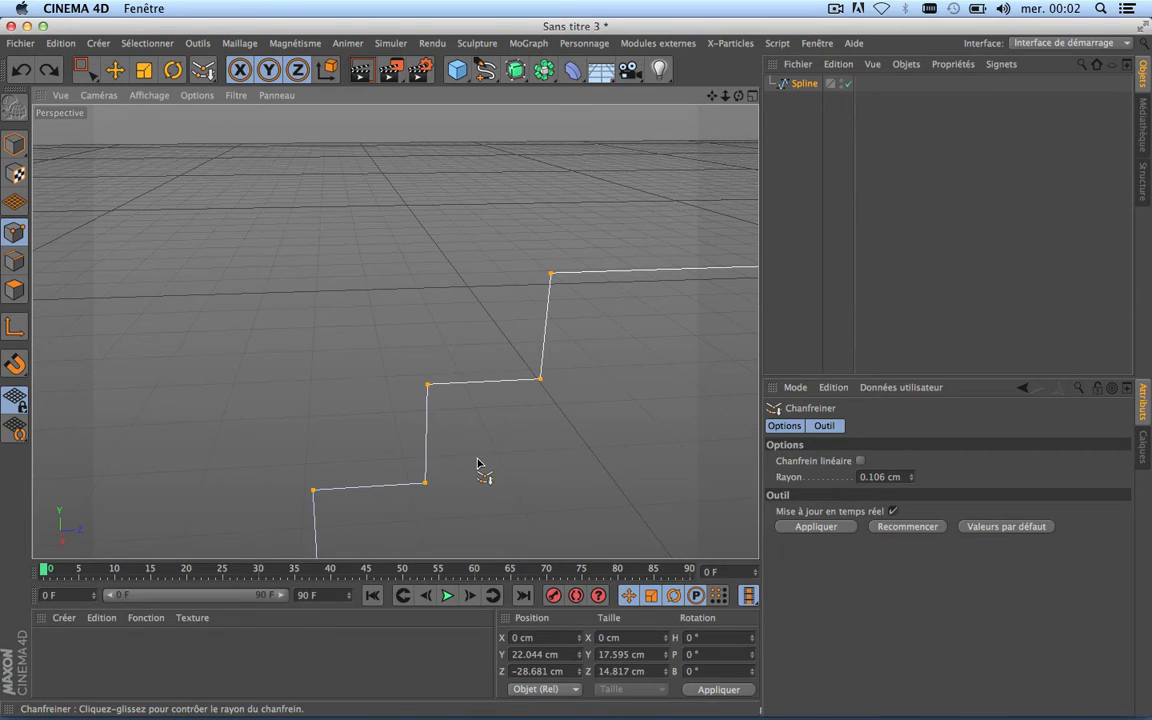
{"action": "left_click_drag", "start_coordinate": [429, 391], "coordinate": [431, 391]}
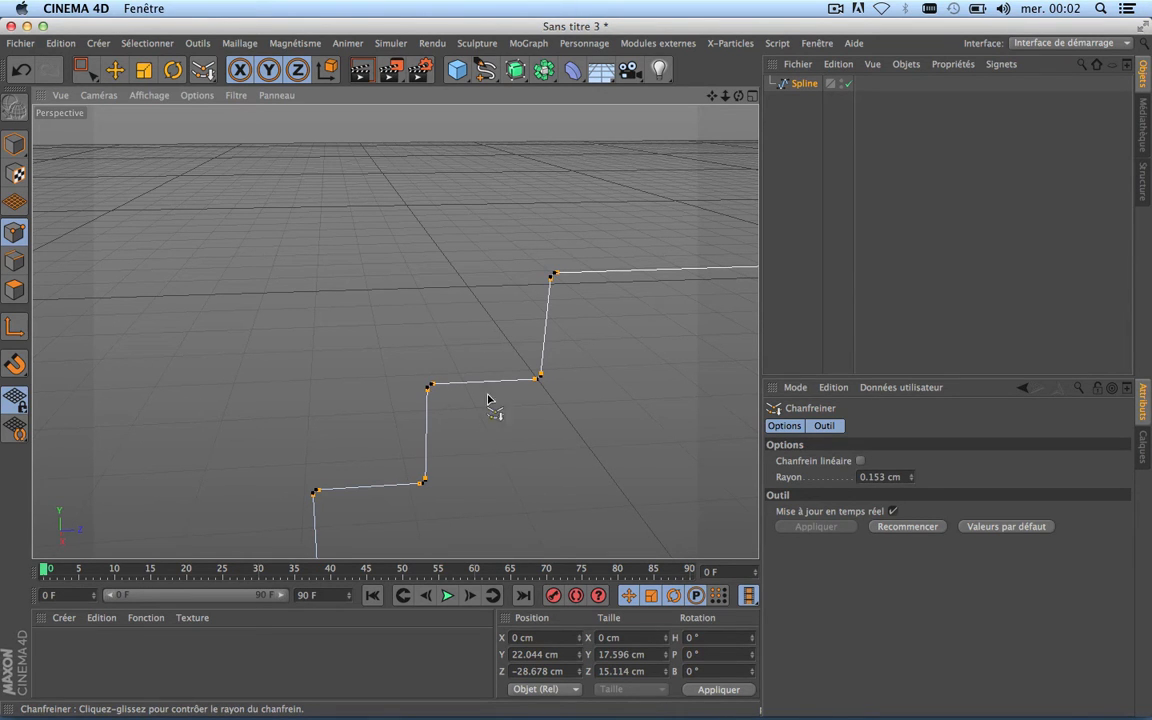
Examine the rounded stair corners up close and across the whole staircase spline.
{"action": "scroll", "coordinate": [491, 380], "scroll_direction": "down", "scroll_amount": 10}
{"action": "scroll", "coordinate": [491, 380], "scroll_direction": "up", "scroll_amount": 20}
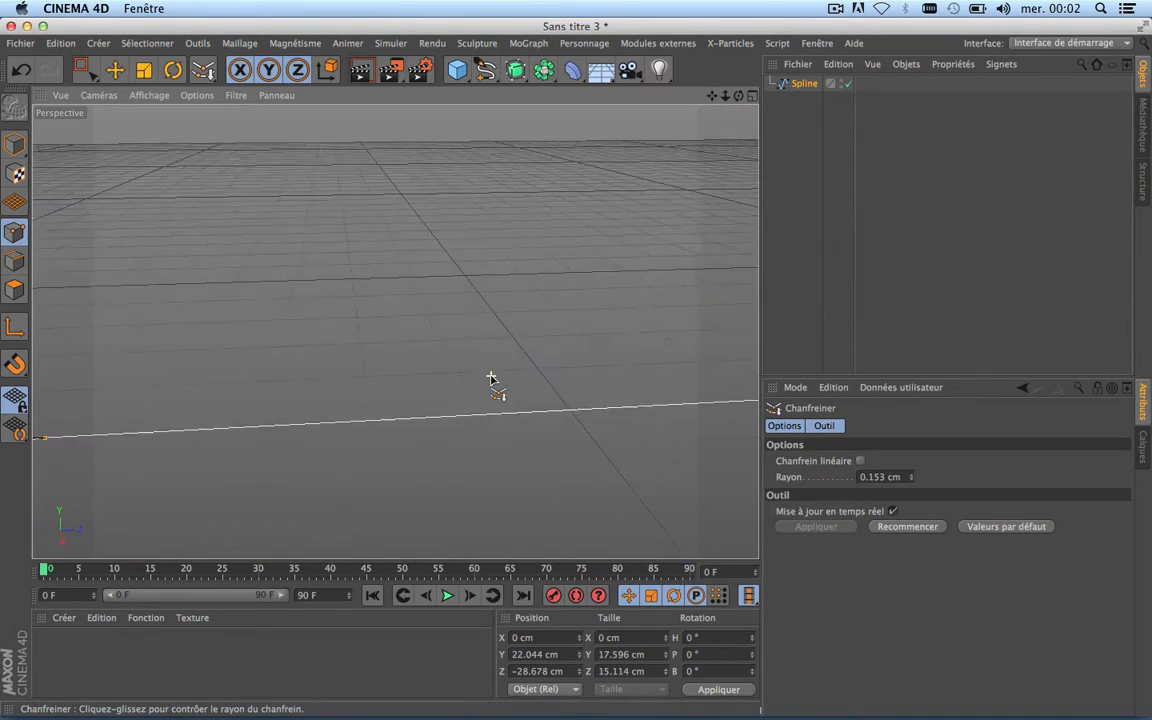
{"action": "scroll", "coordinate": [491, 380], "scroll_direction": "down", "scroll_amount": 8}
{"action": "scroll", "coordinate": [339, 411], "scroll_direction": "up", "scroll_amount": 6}
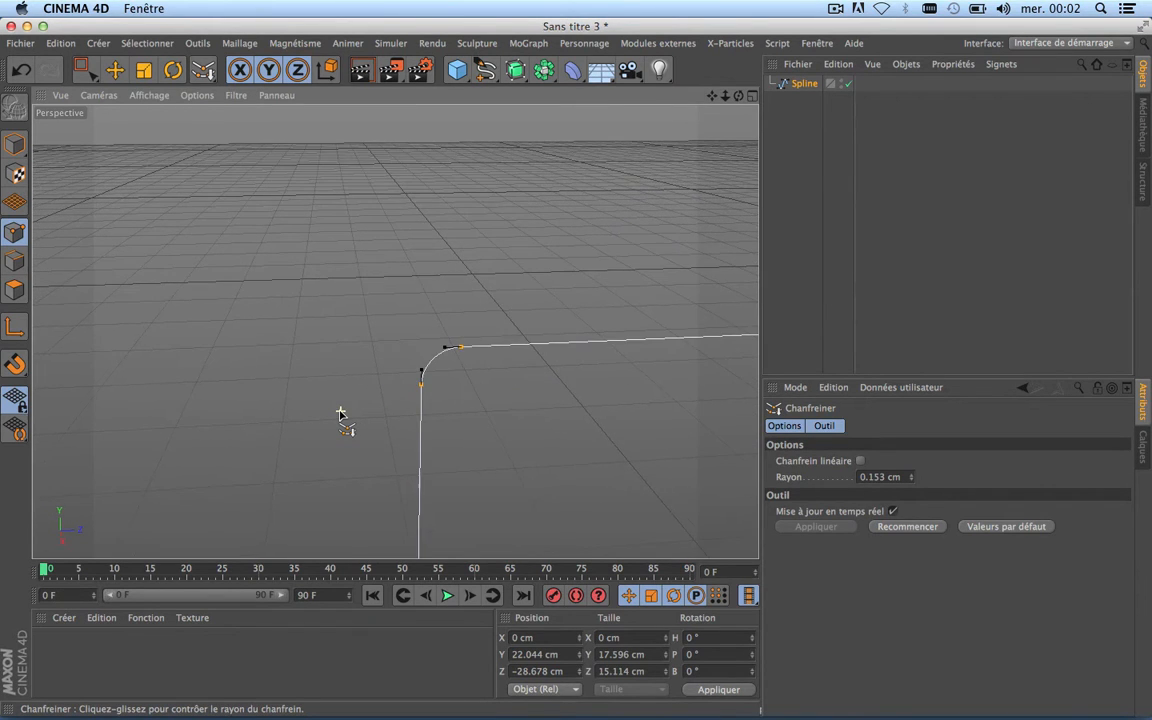
{"action": "scroll", "coordinate": [339, 416], "scroll_direction": "down", "scroll_amount": 6}
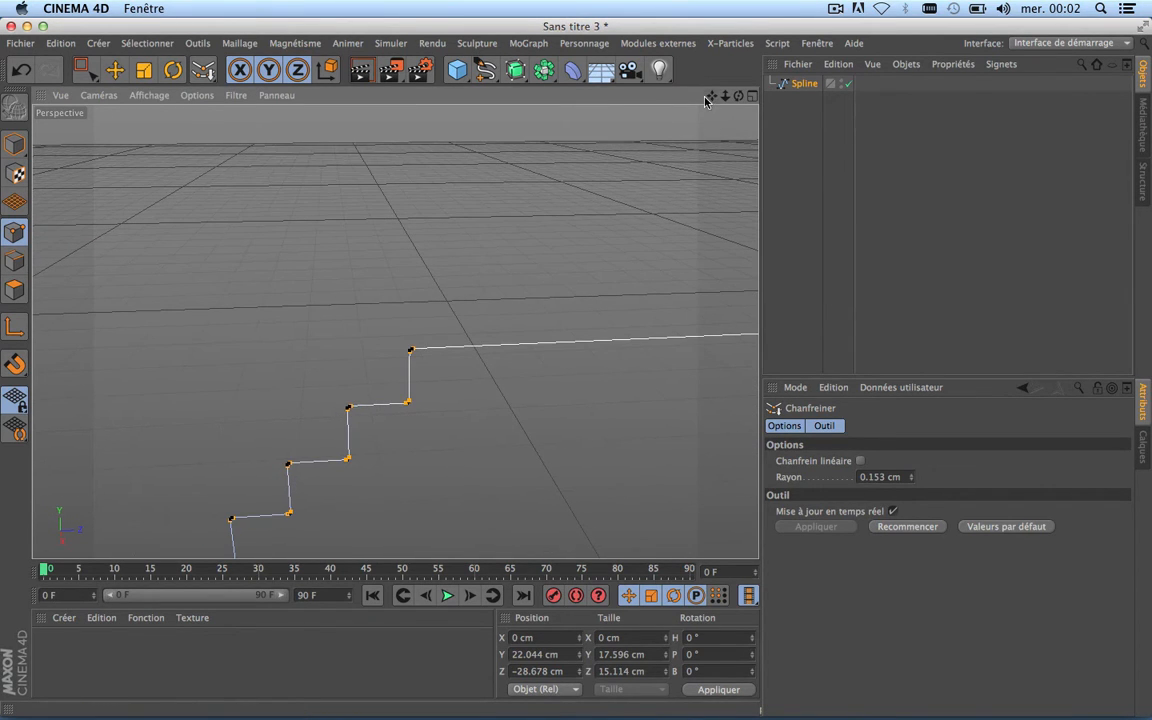
{"action": "scroll", "coordinate": [395, 331], "scroll_direction": "up", "scroll_amount": 3}
{"action": "scroll", "coordinate": [395, 331], "scroll_direction": "down", "scroll_amount": 6}
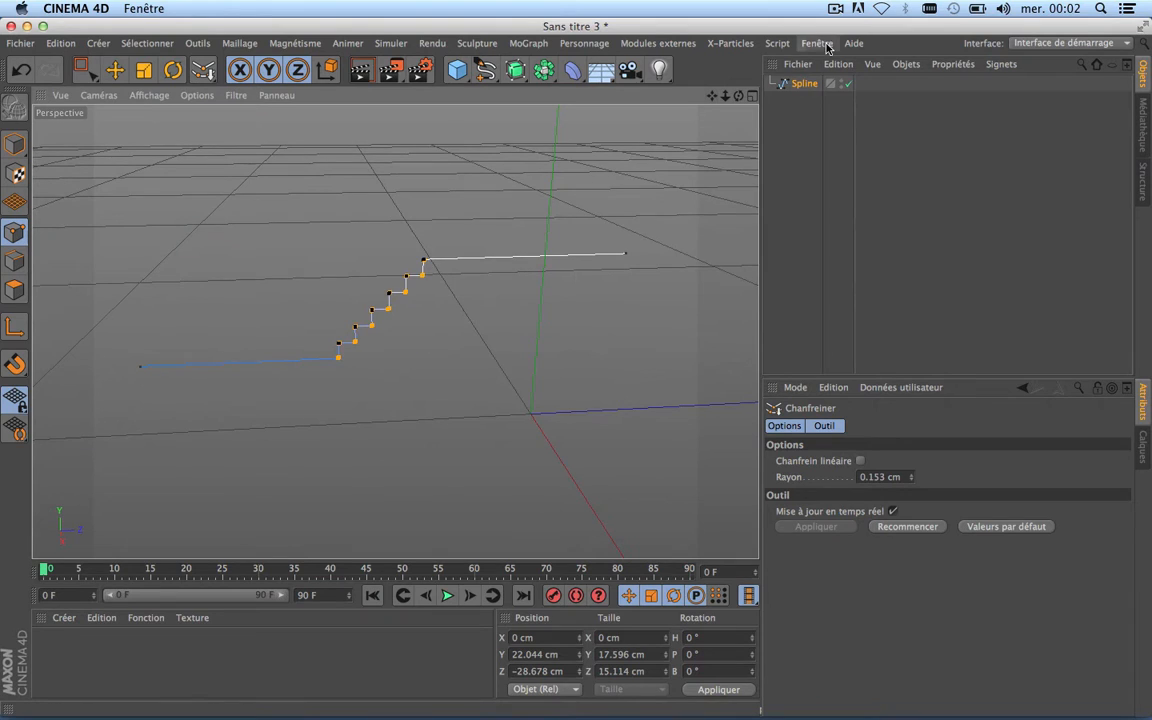
Create a Sweep (Extrusion contrôlée) object and make the staircase Spline its child.
{"action": "left_click", "coordinate": [517, 72]}
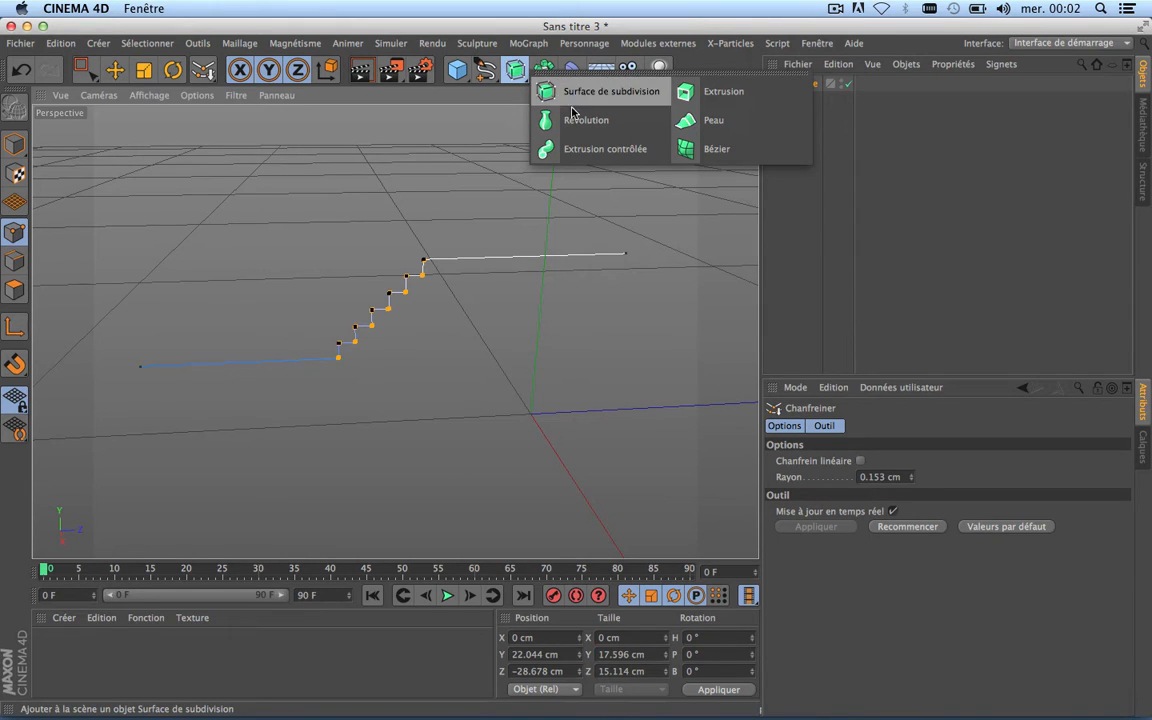
{"action": "left_click", "coordinate": [631, 160], "text": "alt"}
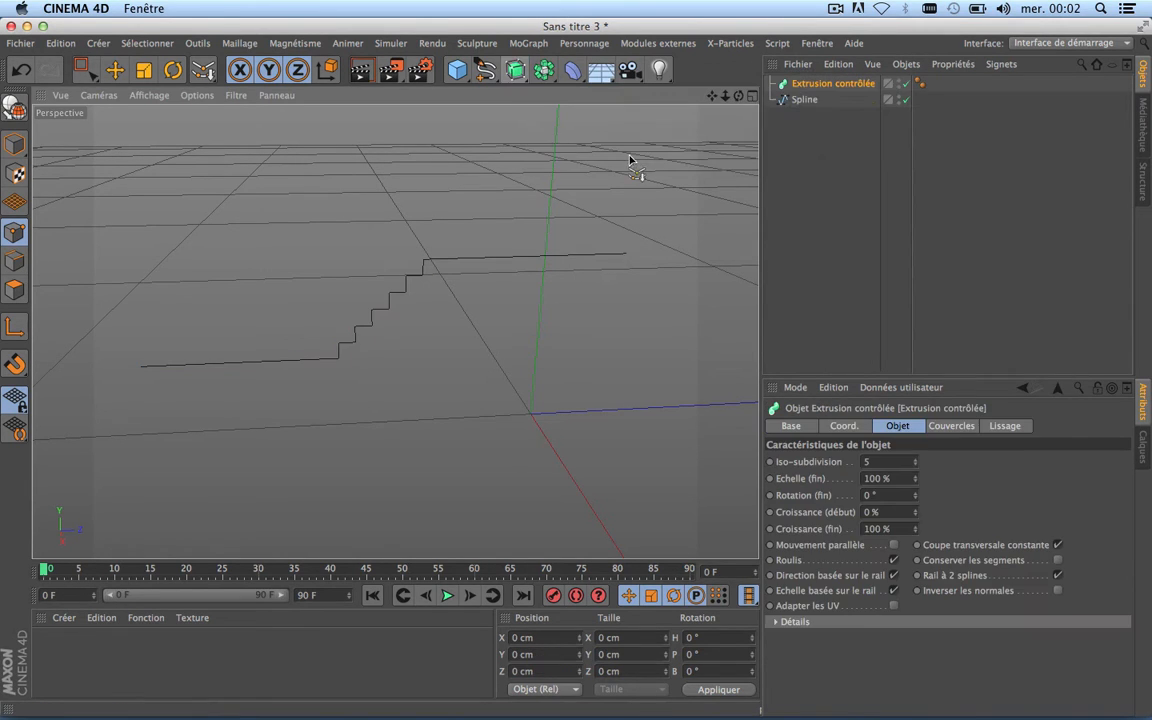
{"action": "left_click", "coordinate": [806, 100]}
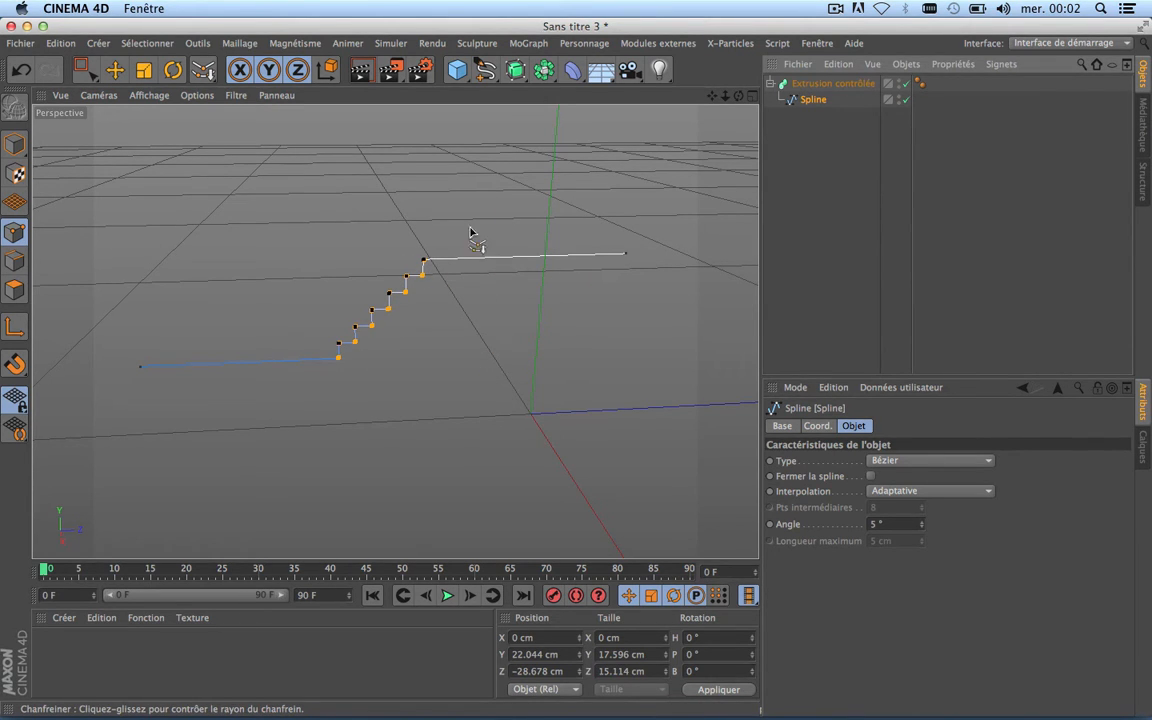
In the Right view, start a Linear spline above the top run with points at Y about 36 cm, Z about 0 and -2 cm.
{"action": "left_click", "coordinate": [753, 97]}
{"action": "left_click", "coordinate": [388, 333]}
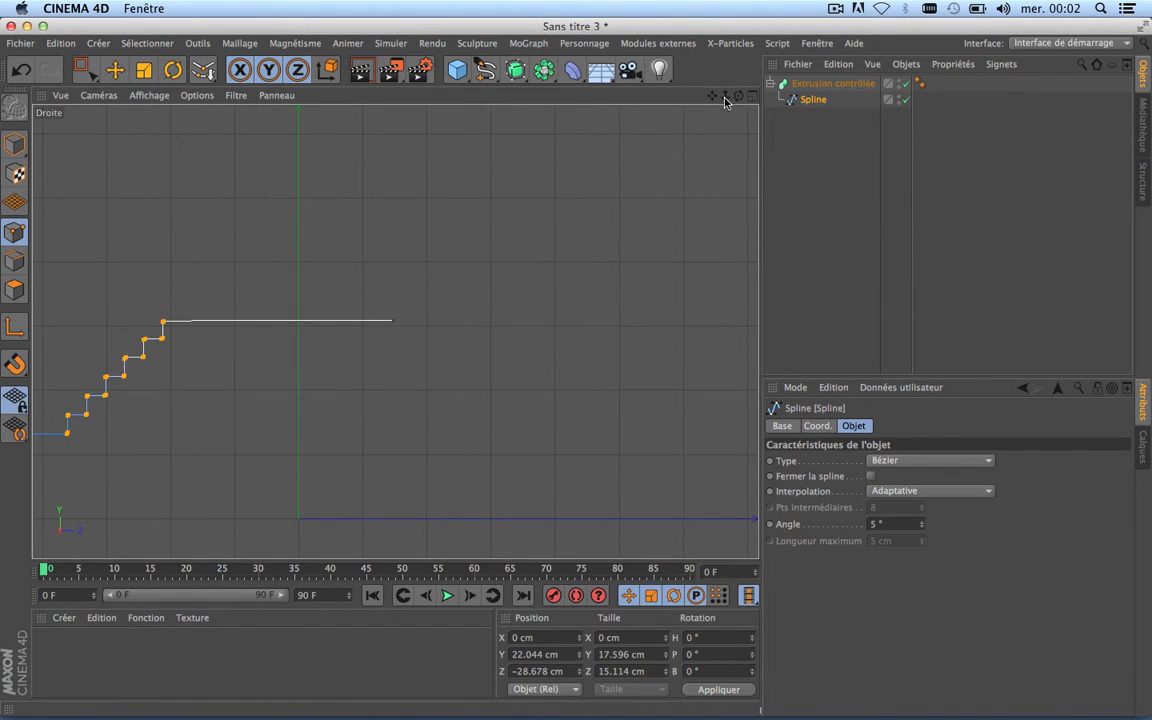
{"action": "left_click_drag", "start_coordinate": [713, 96], "coordinate": [396, 332]}
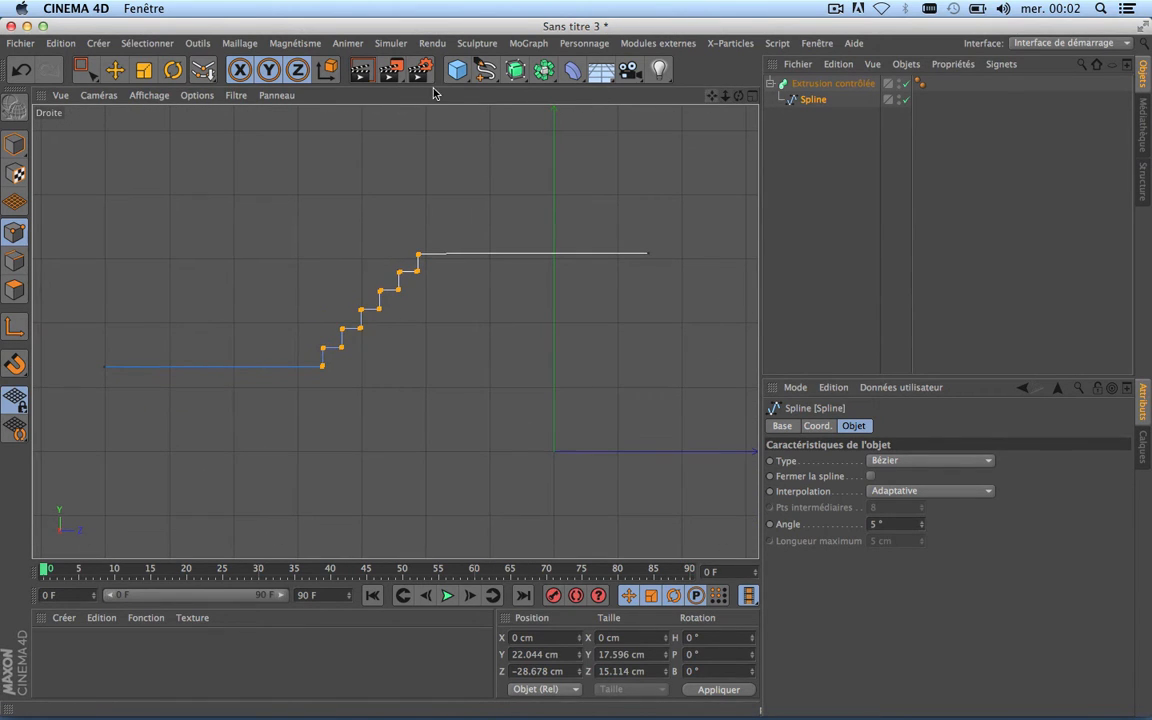
{"action": "left_click", "coordinate": [490, 72]}
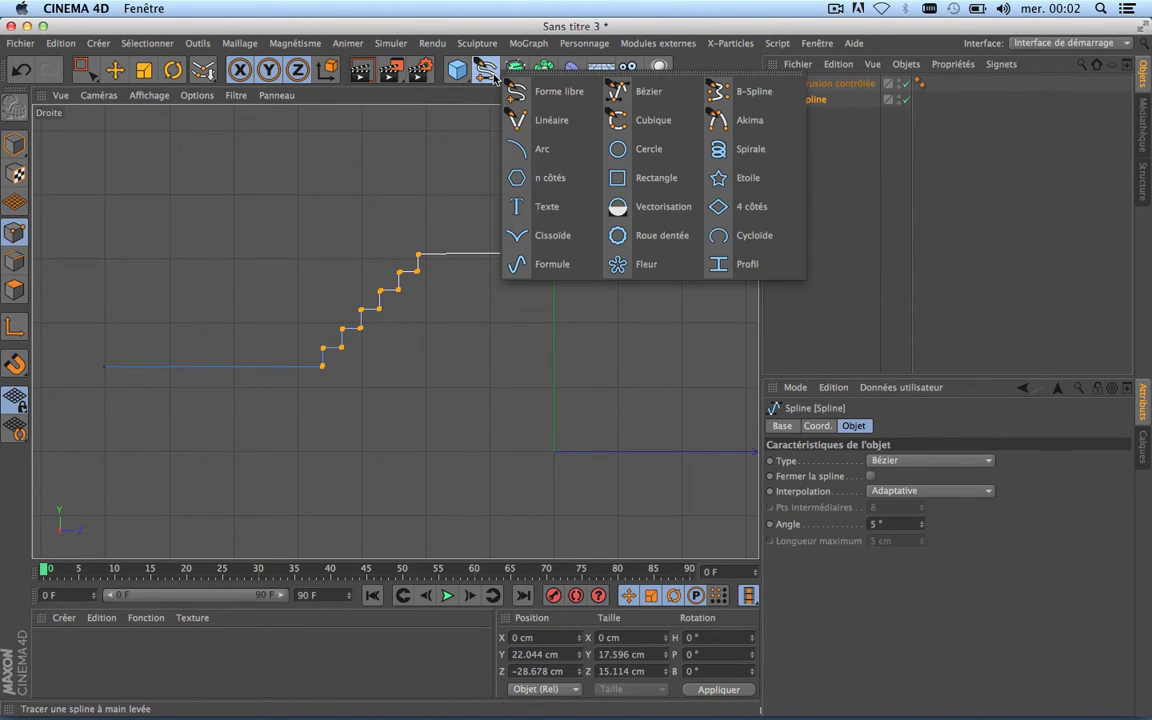
{"action": "left_click", "coordinate": [540, 120]}
{"action": "scroll", "coordinate": [498, 255], "scroll_direction": "up", "scroll_amount": 5}
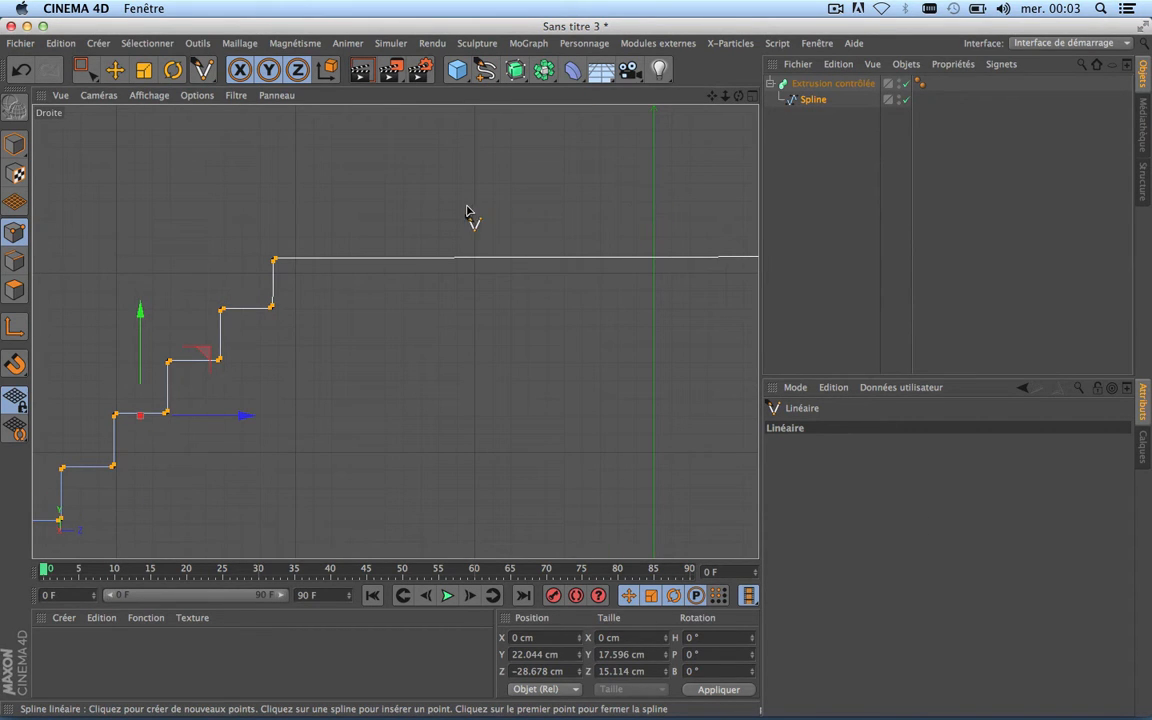
{"action": "left_click", "coordinate": [653, 172]}
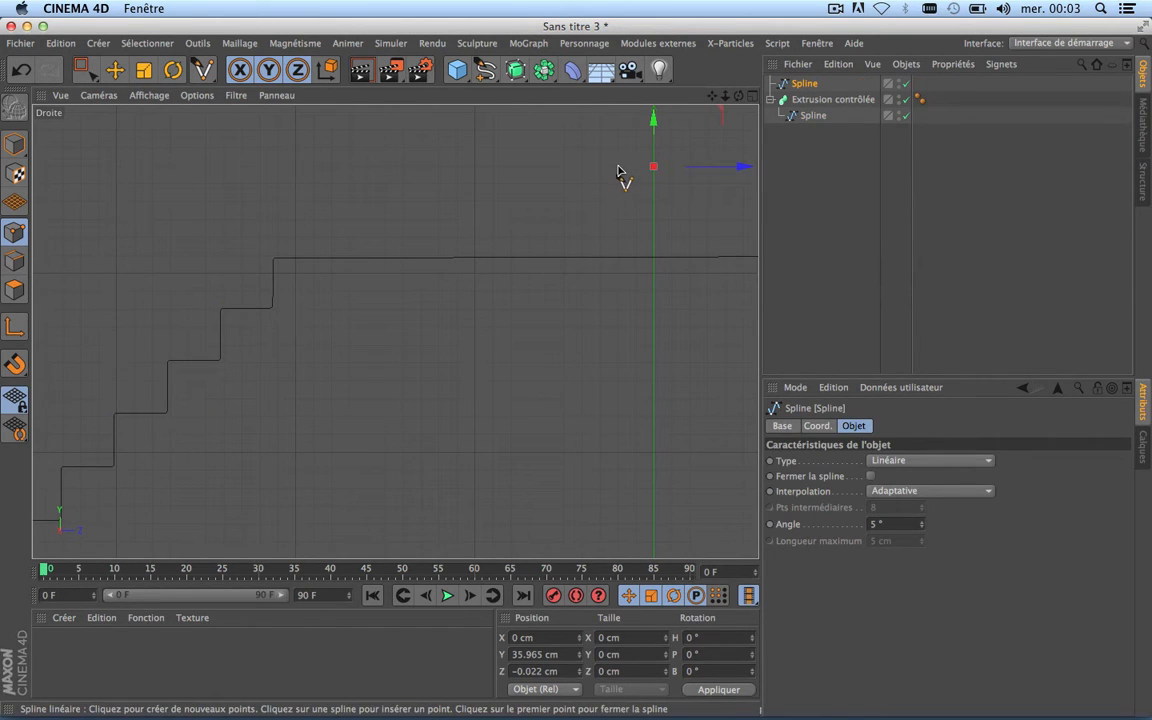
{"action": "left_click", "coordinate": [618, 167]}
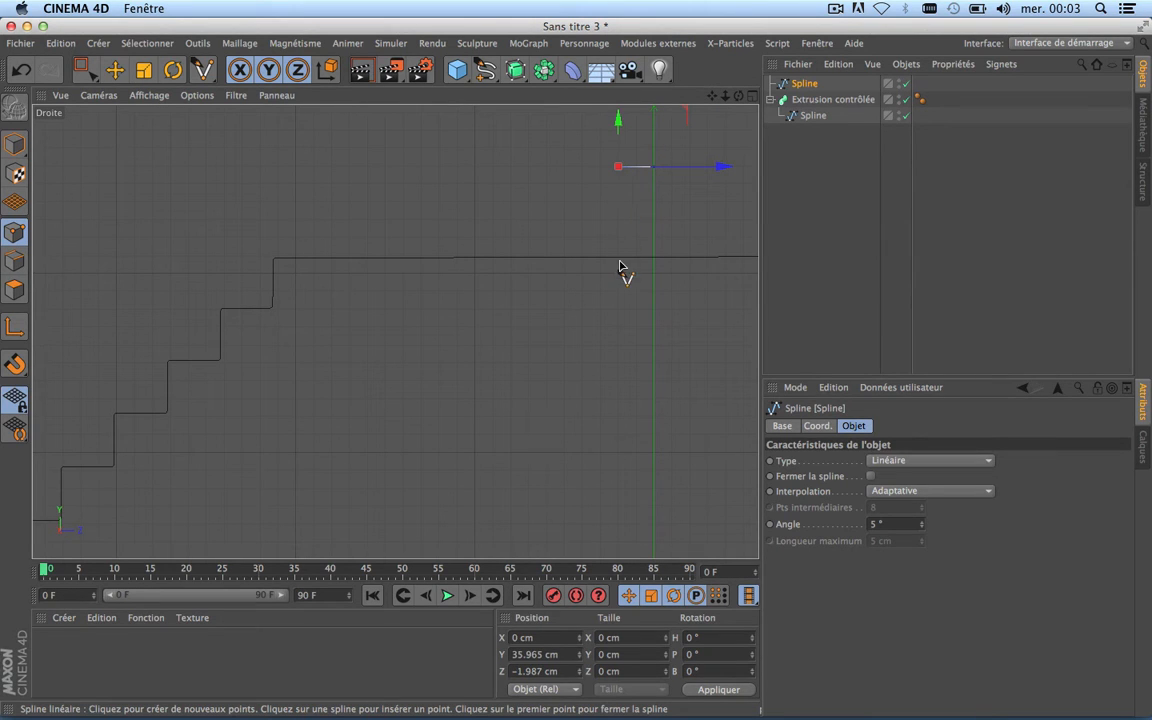
Continue the linear spline down to Z about -2 cm and 0 cm, levelling both lower points at Y about 10 cm.
{"action": "scroll", "coordinate": [623, 307], "scroll_direction": "down", "scroll_amount": 3}
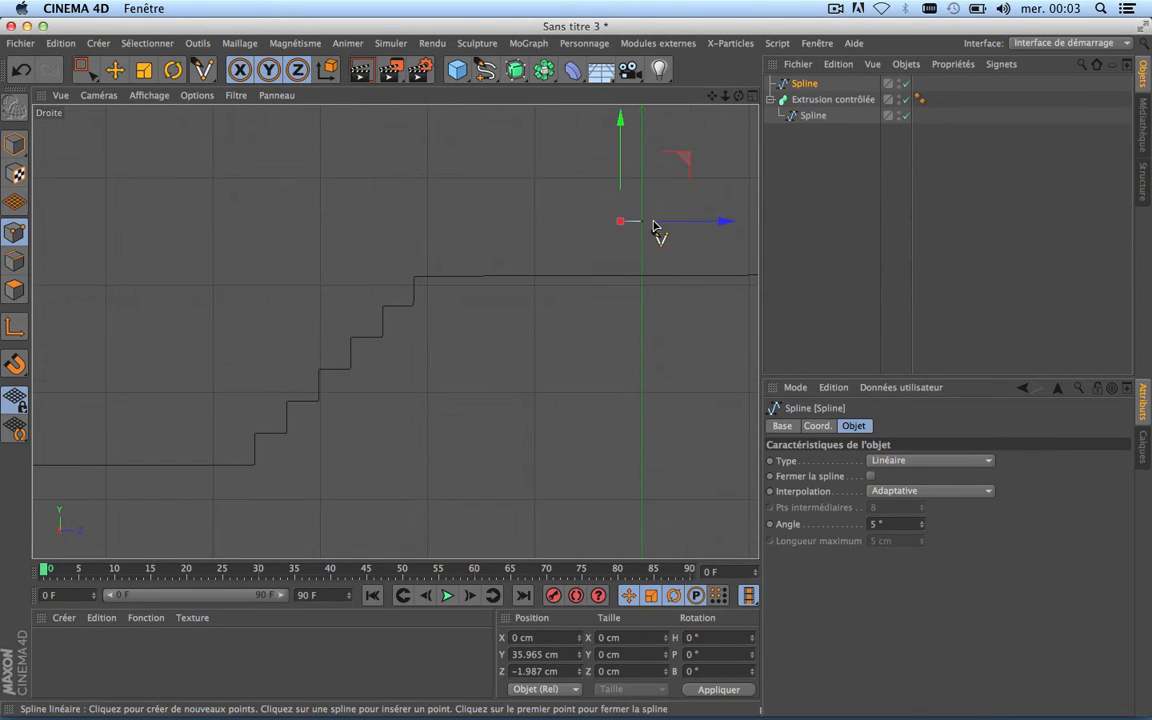
{"action": "middle_click_drag", "start_coordinate": [400, 370], "coordinate": [420, 292], "text": "alt"}
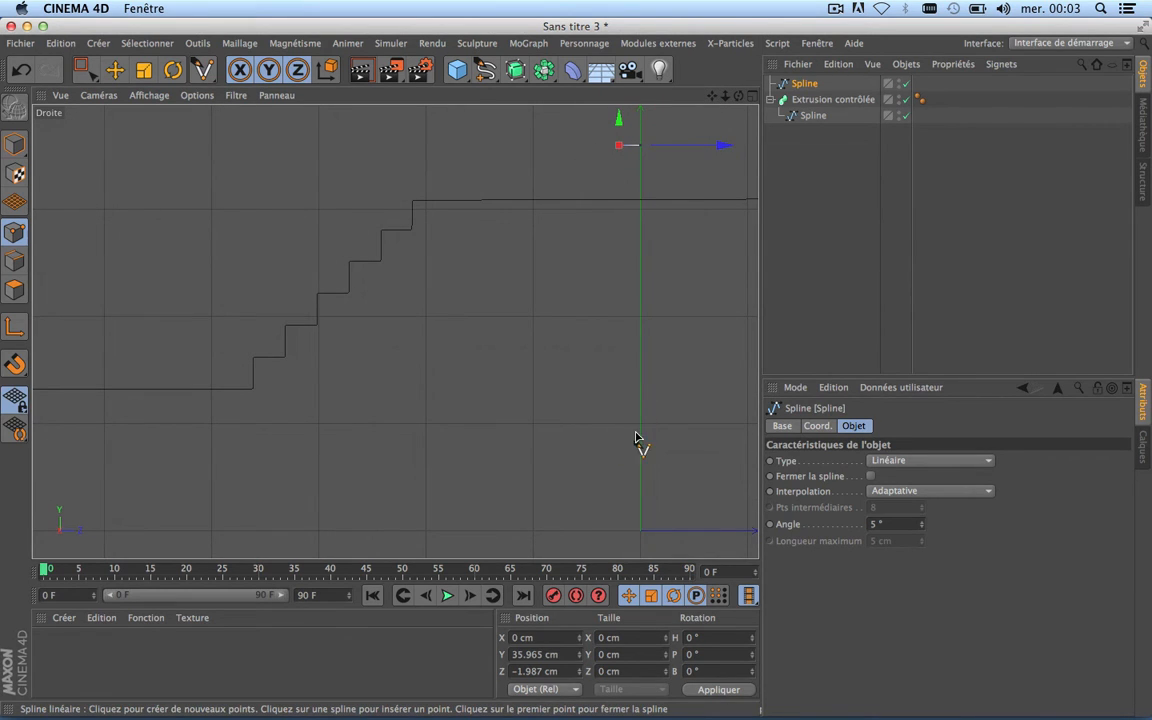
{"action": "scroll", "coordinate": [617, 437], "scroll_direction": "up", "scroll_amount": 1}
{"action": "scroll", "coordinate": [617, 437], "scroll_direction": "up", "scroll_amount": 3}
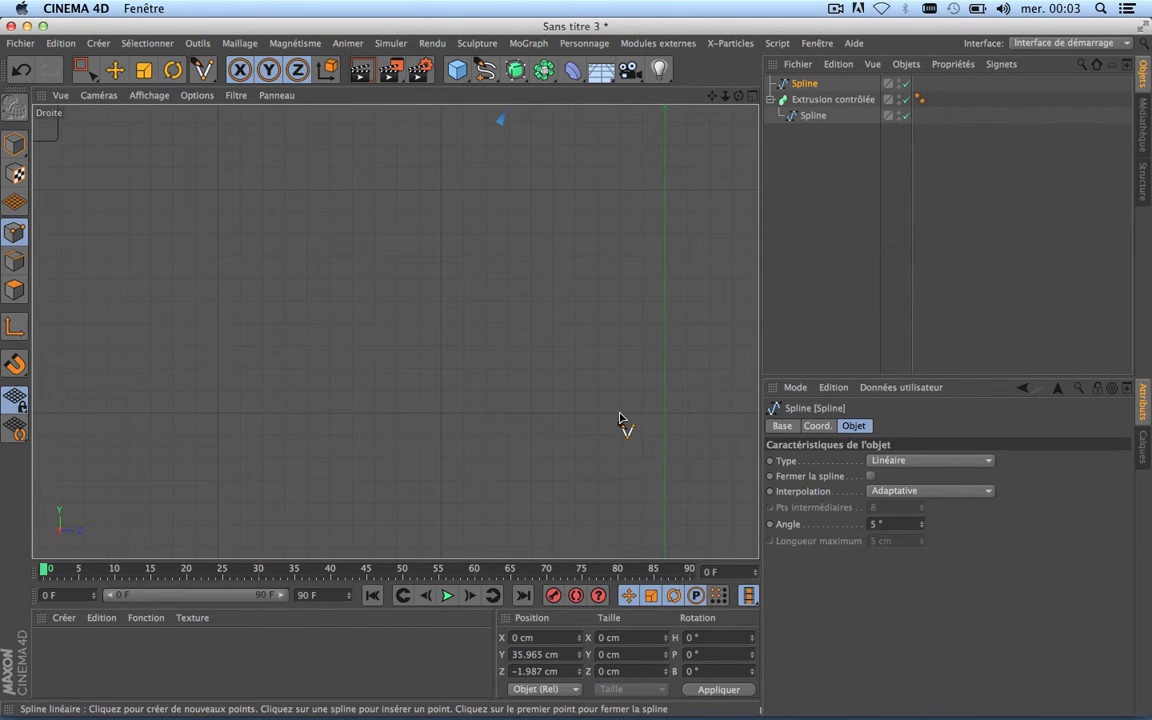
{"action": "left_click", "coordinate": [620, 413]}
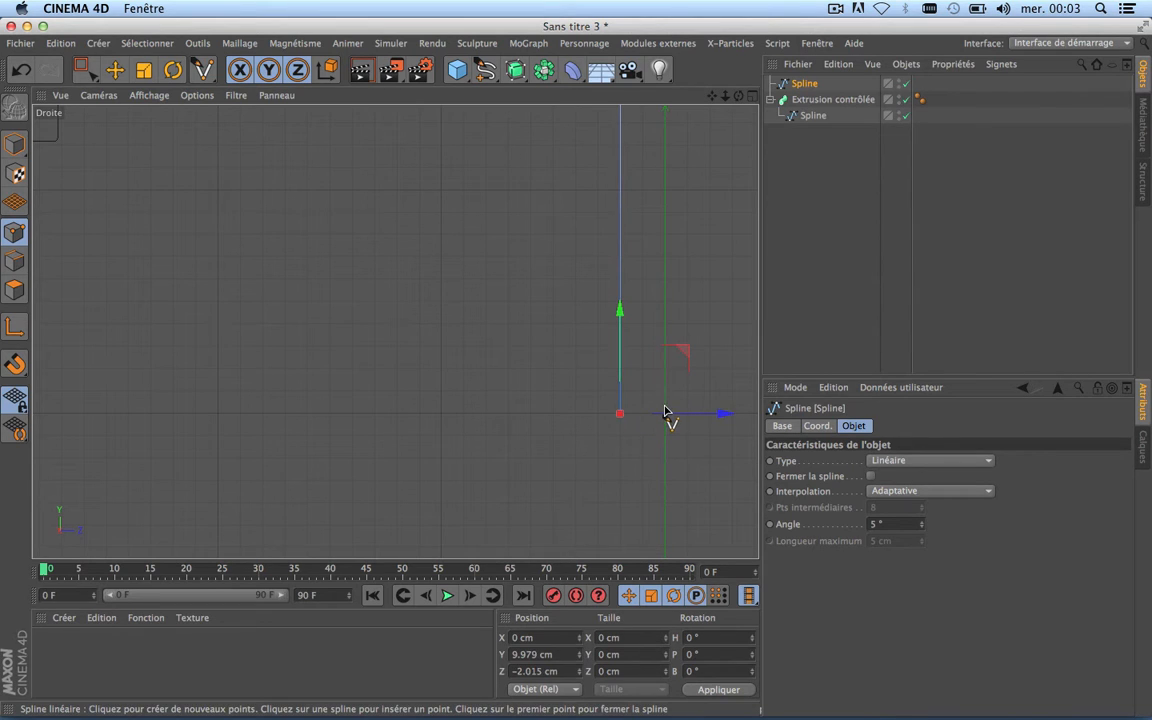
{"action": "left_click", "coordinate": [664, 407]}
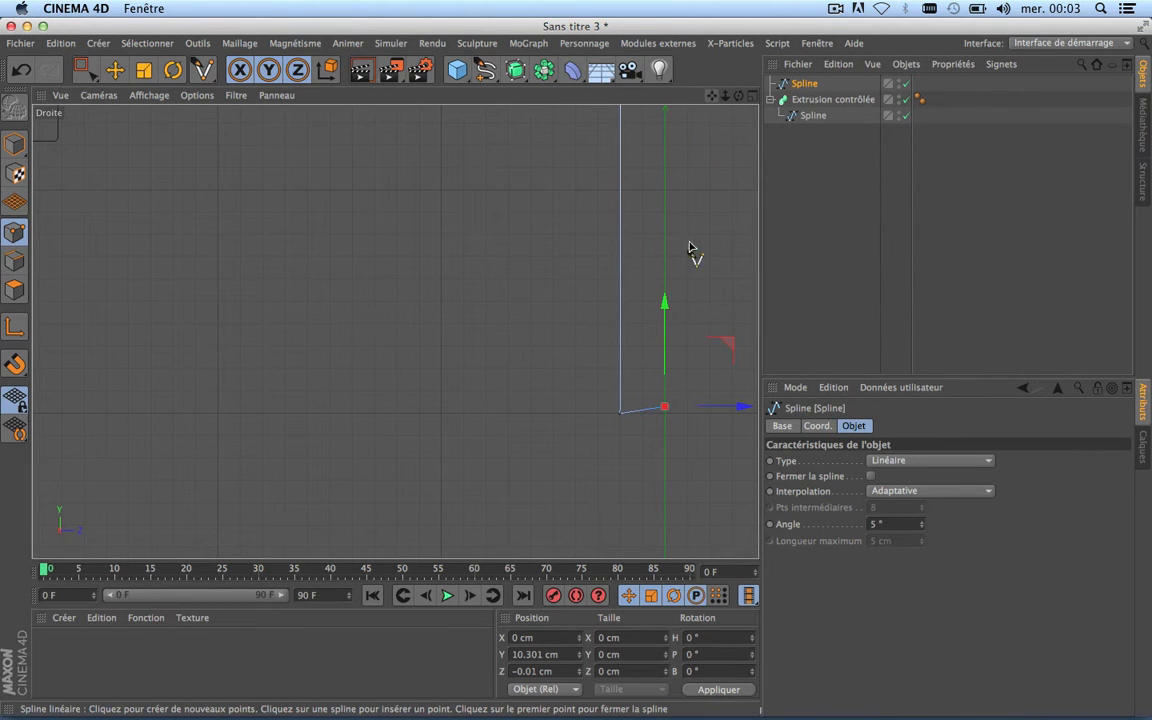
{"action": "left_click_drag", "start_coordinate": [666, 330], "coordinate": [667, 341]}
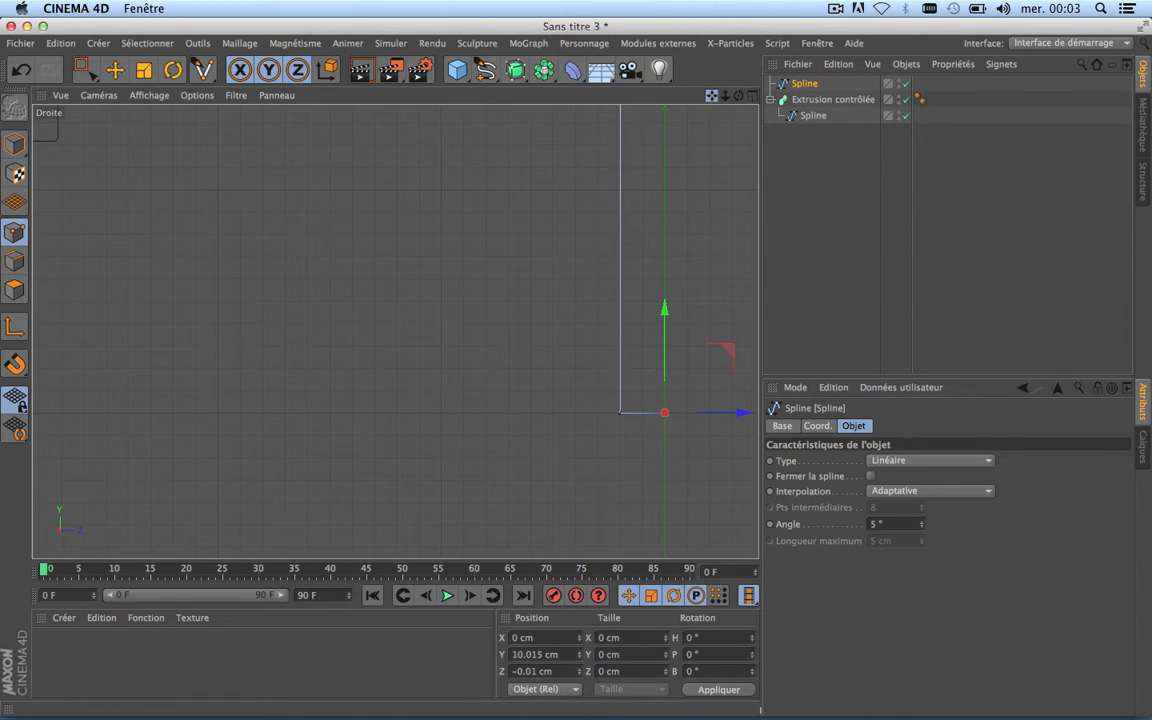
Close the linear spline at its first point to complete the narrow upright rectangle.
{"action": "left_click_drag", "start_coordinate": [712, 96], "coordinate": [665, 547]}
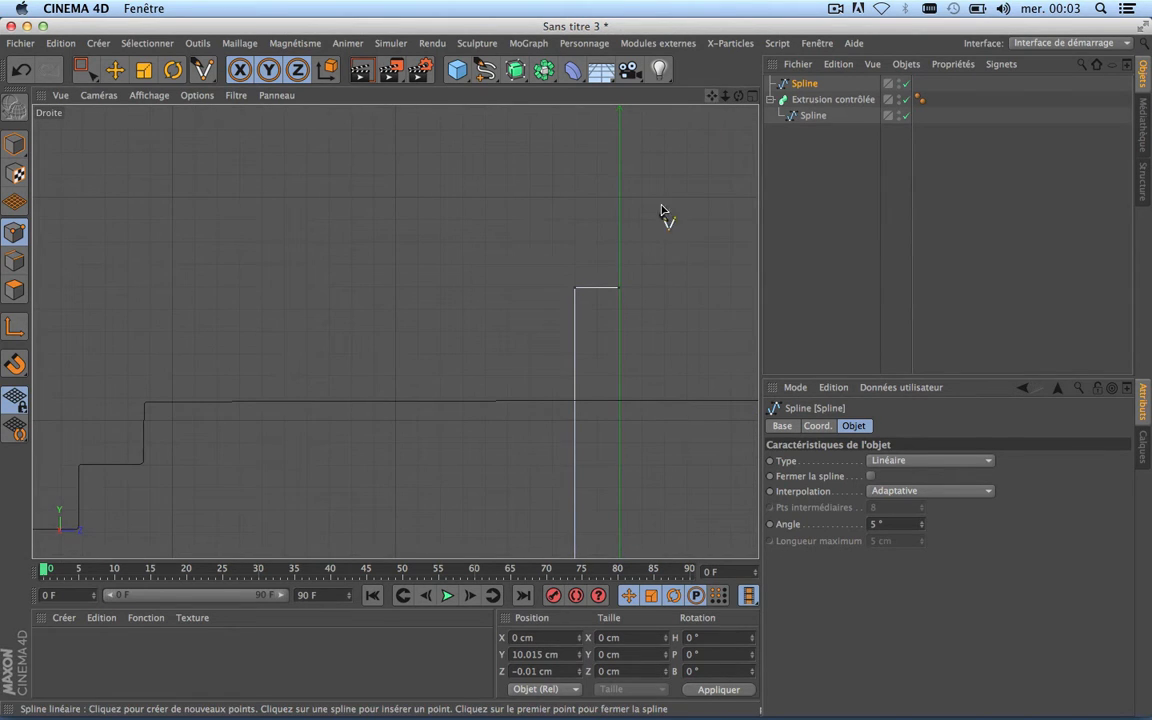
{"action": "left_click", "coordinate": [620, 289]}
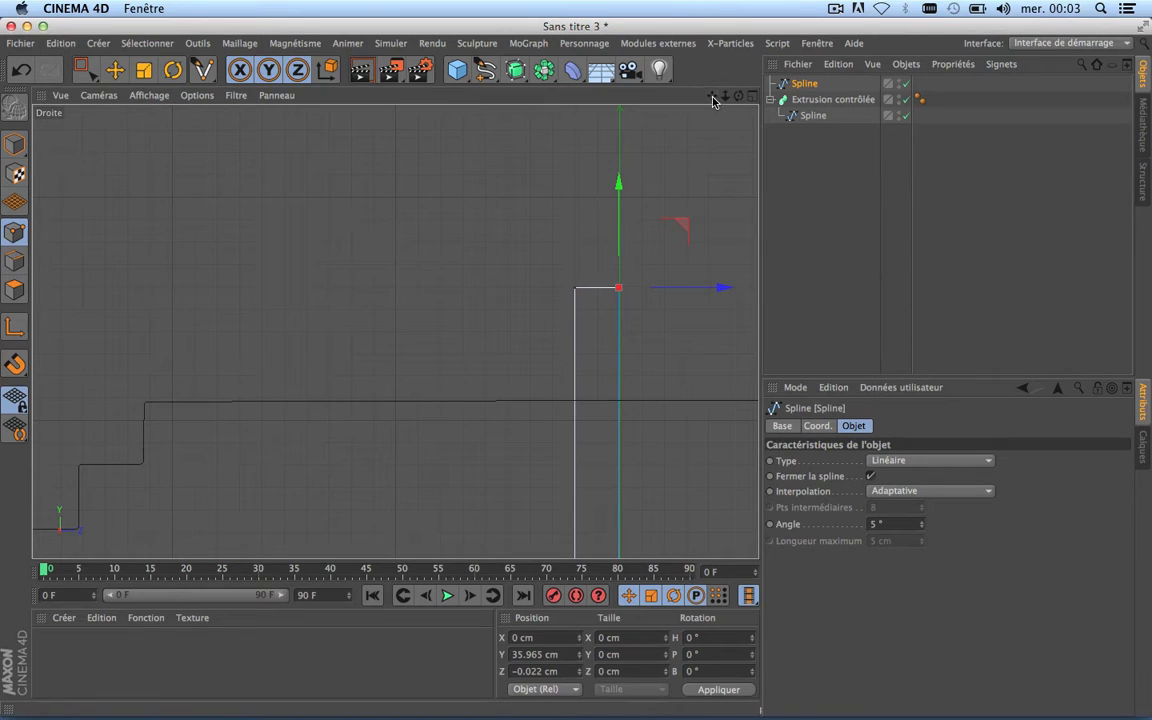
{"action": "left_click_drag", "start_coordinate": [713, 100], "coordinate": [396, 332]}
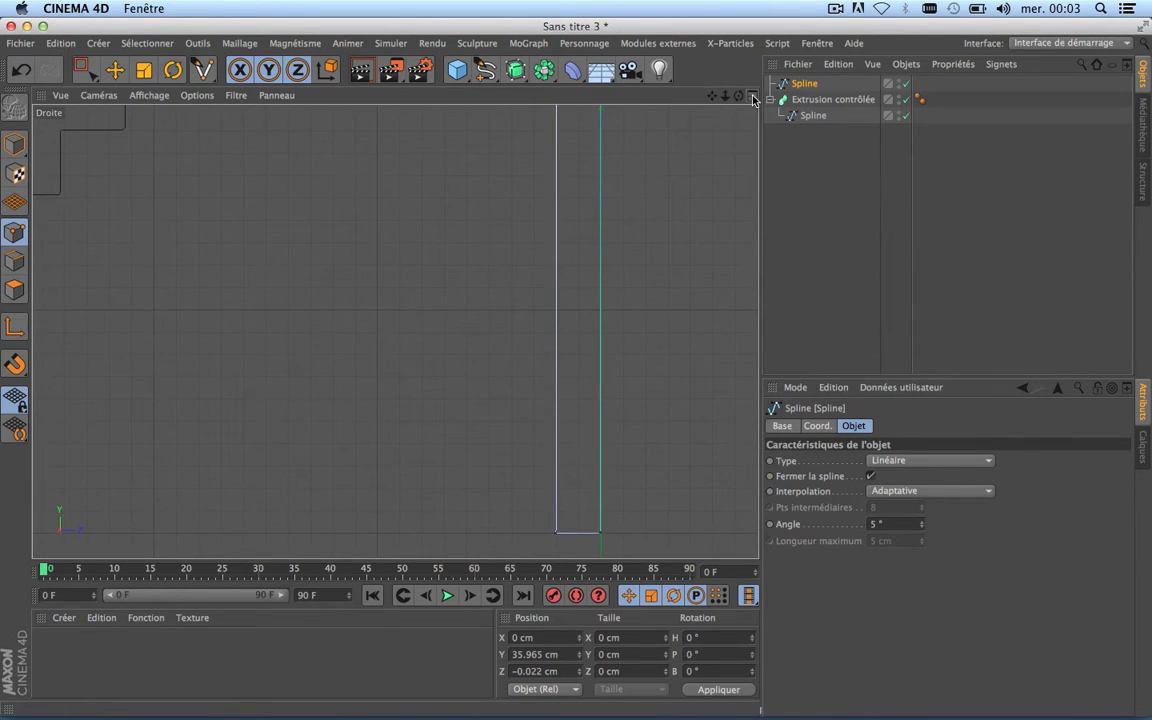
In the Perspective view, make the rectangle spline the first child of the Extrusion contrôlée object, above the staircase spline.
{"action": "left_click", "coordinate": [753, 97]}
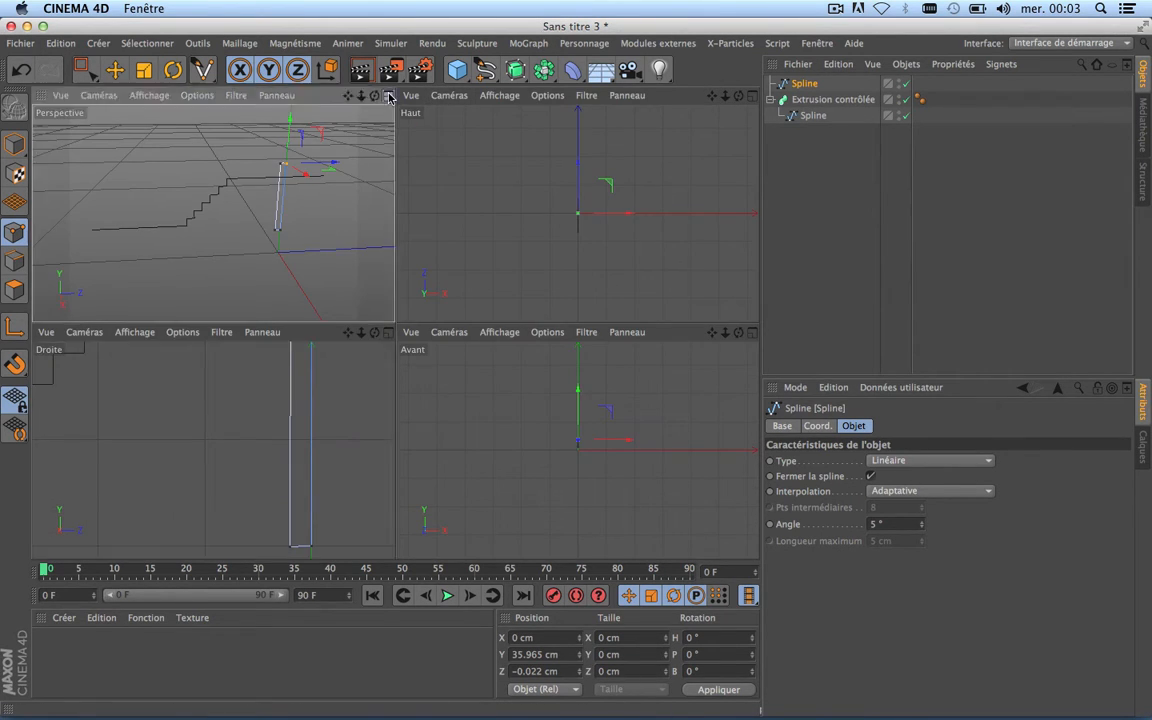
{"action": "left_click", "coordinate": [389, 96]}
{"action": "scroll", "coordinate": [519, 269], "scroll_direction": "up", "scroll_amount": 8}
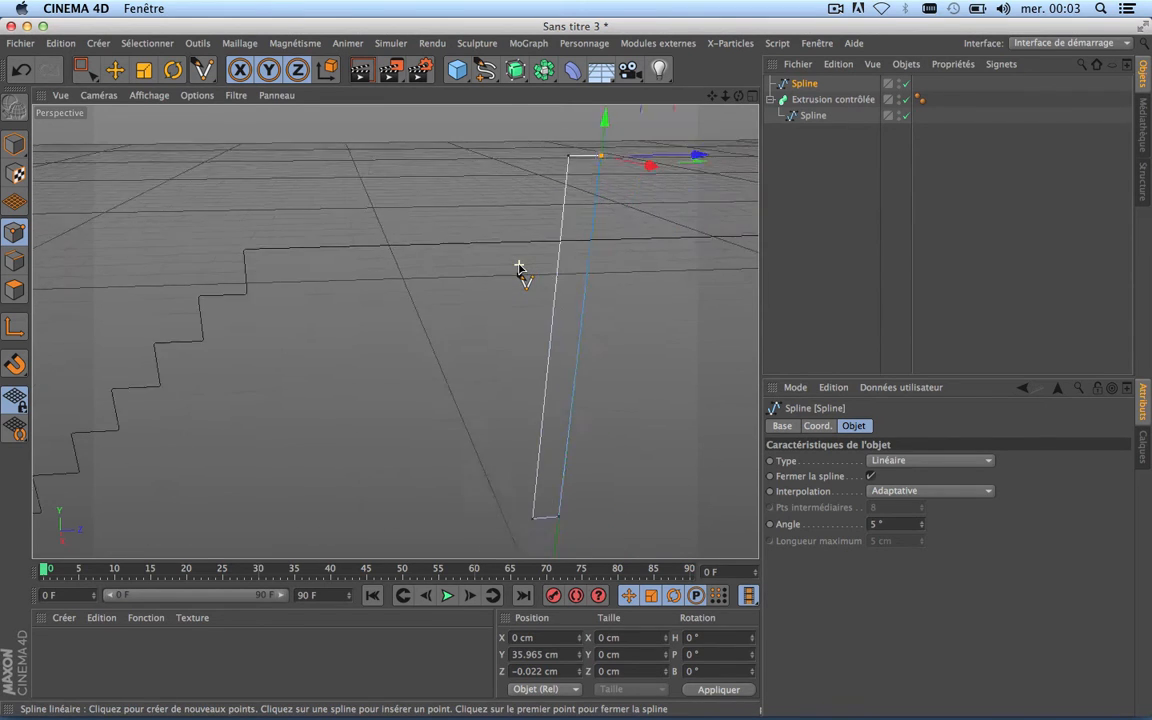
{"action": "scroll", "coordinate": [519, 269], "scroll_direction": "down", "scroll_amount": 6}
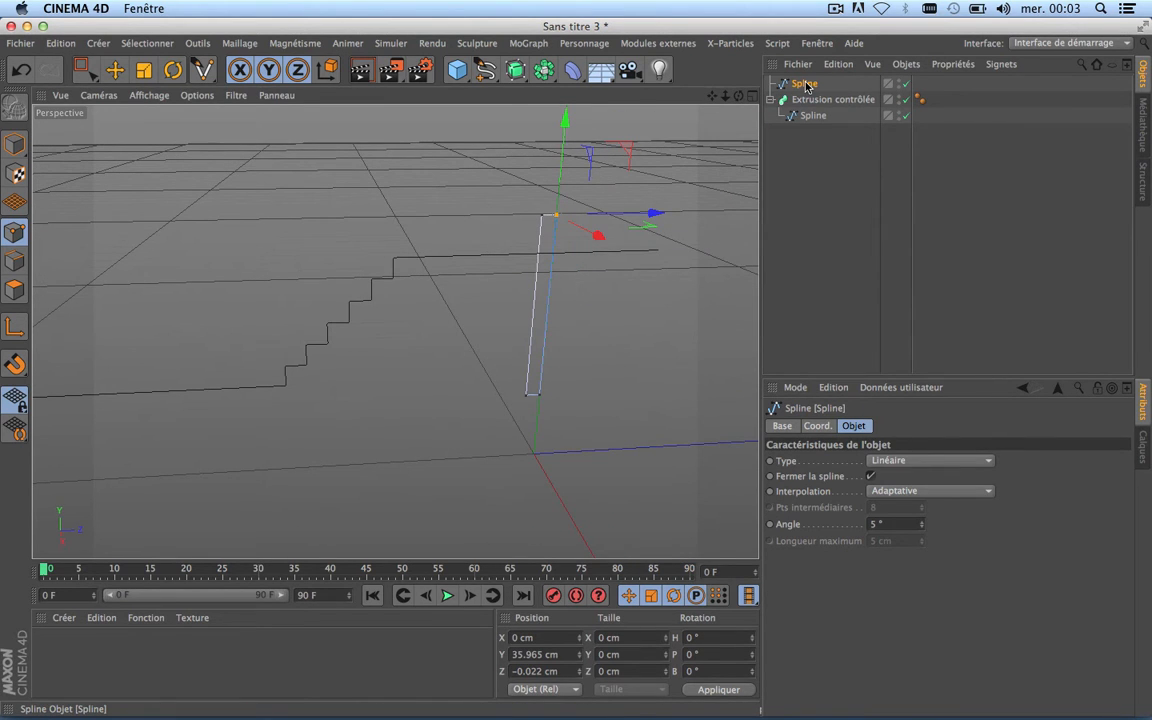
{"action": "mouse_move", "coordinate": [806, 85]}
{"action": "left_mouse_down"}
{"action": "mouse_move", "coordinate": [836, 98]}
{"action": "mouse_move", "coordinate": [818, 100]}
{"action": "left_mouse_up"}
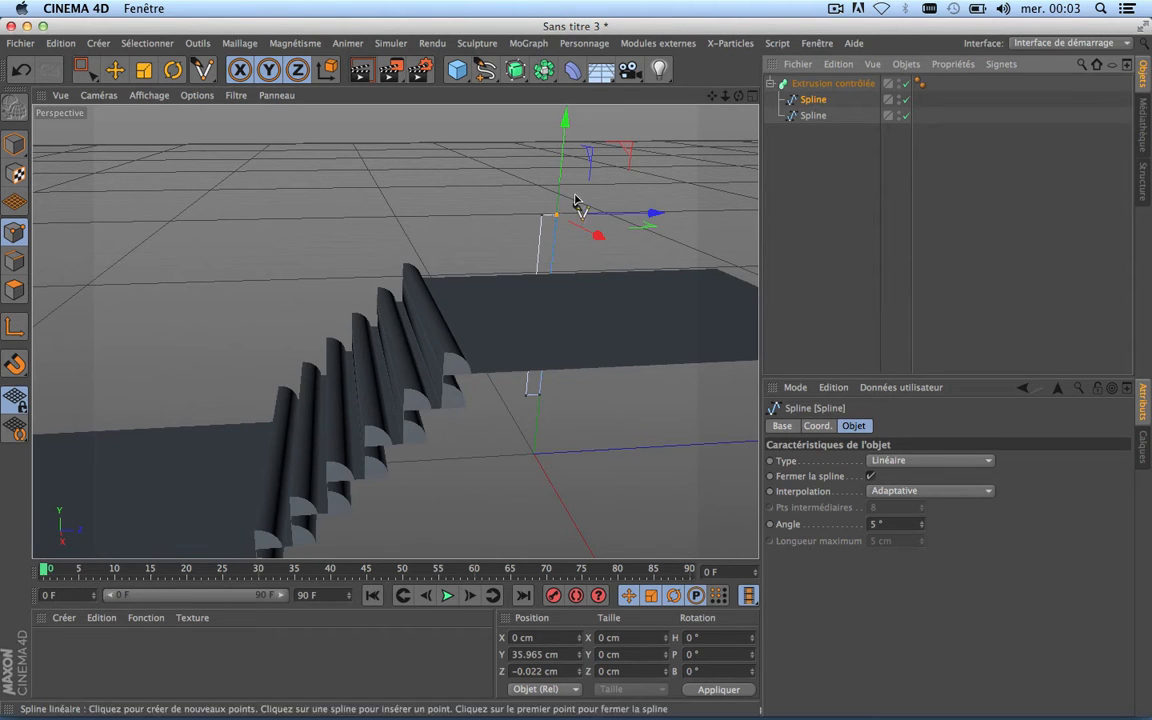
{"action": "left_click_drag", "start_coordinate": [712, 95], "coordinate": [742, 6]}
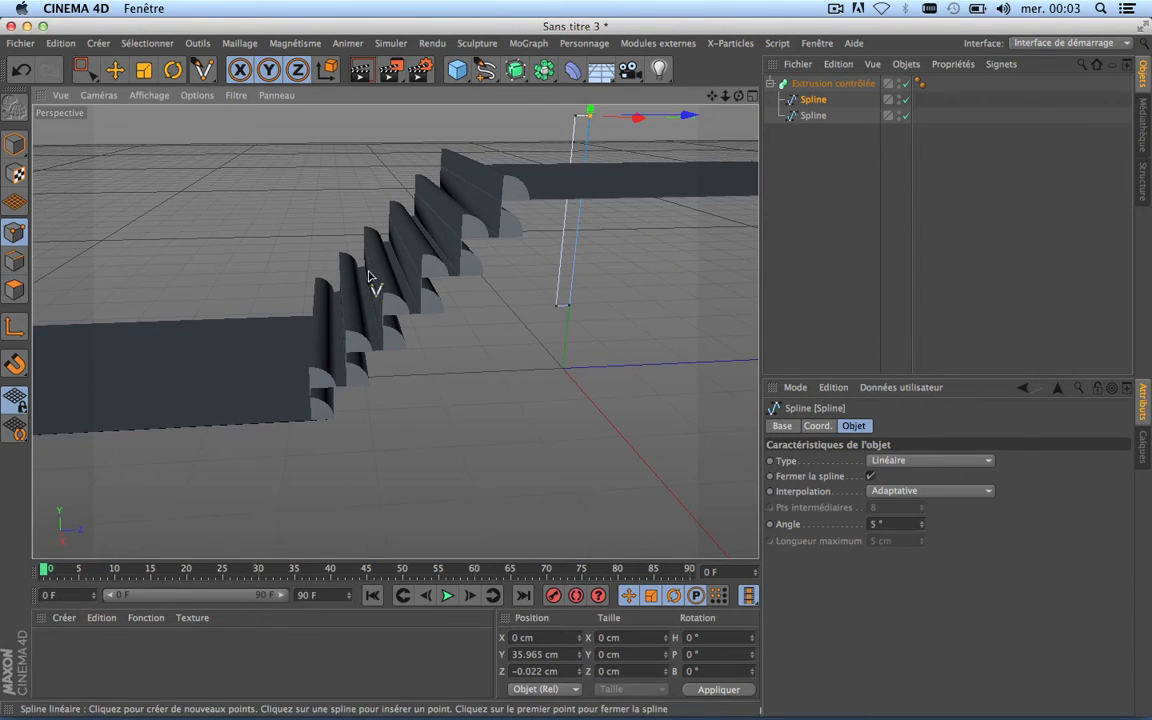
{"action": "left_click", "coordinate": [810, 116]}
{"action": "left_click", "coordinate": [810, 100]}
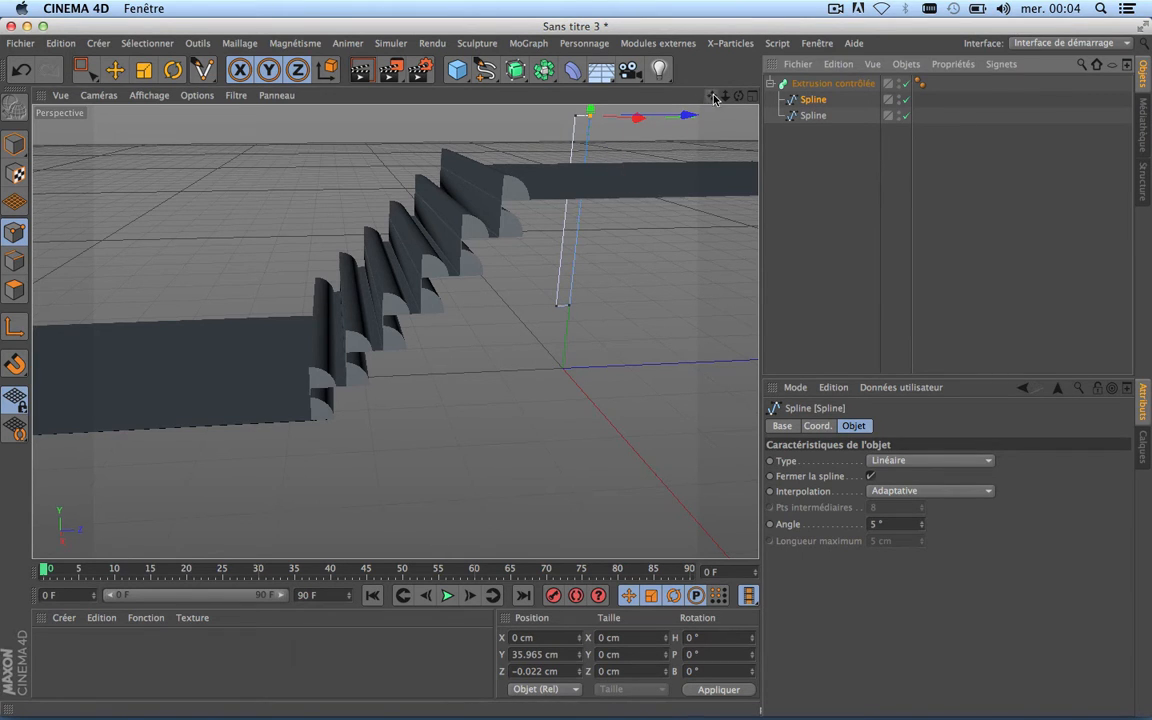
Select all the points of the rectangle profile spline and rotate them 90° about the vertical axis.
{"action": "left_click_drag", "start_coordinate": [713, 97], "coordinate": [616, 151]}
{"action": "left_click", "coordinate": [87, 71]}
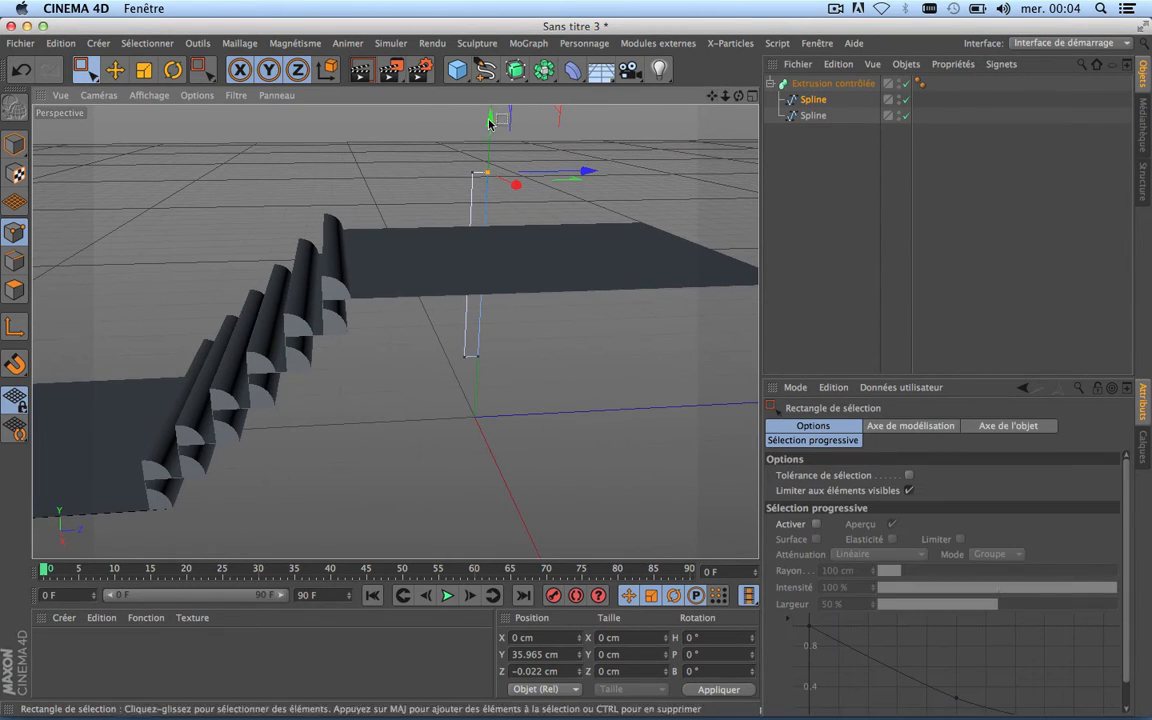
{"action": "left_click_drag", "start_coordinate": [492, 158], "coordinate": [447, 380]}
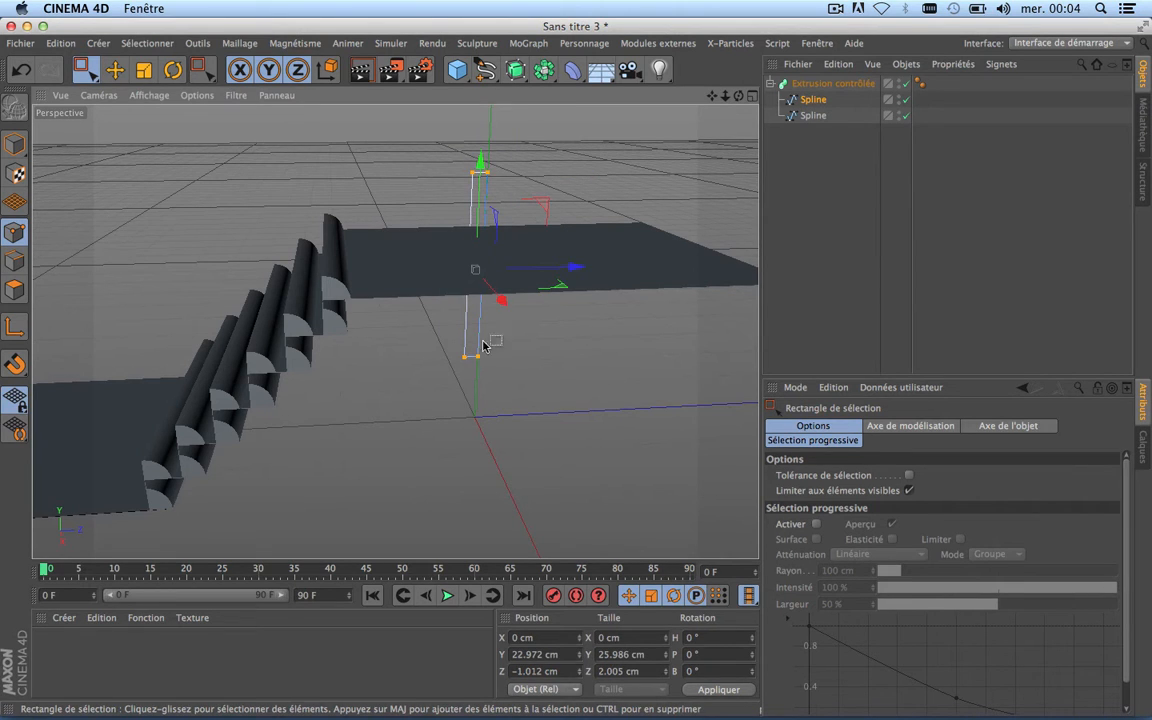
{"action": "left_click", "coordinate": [173, 76]}
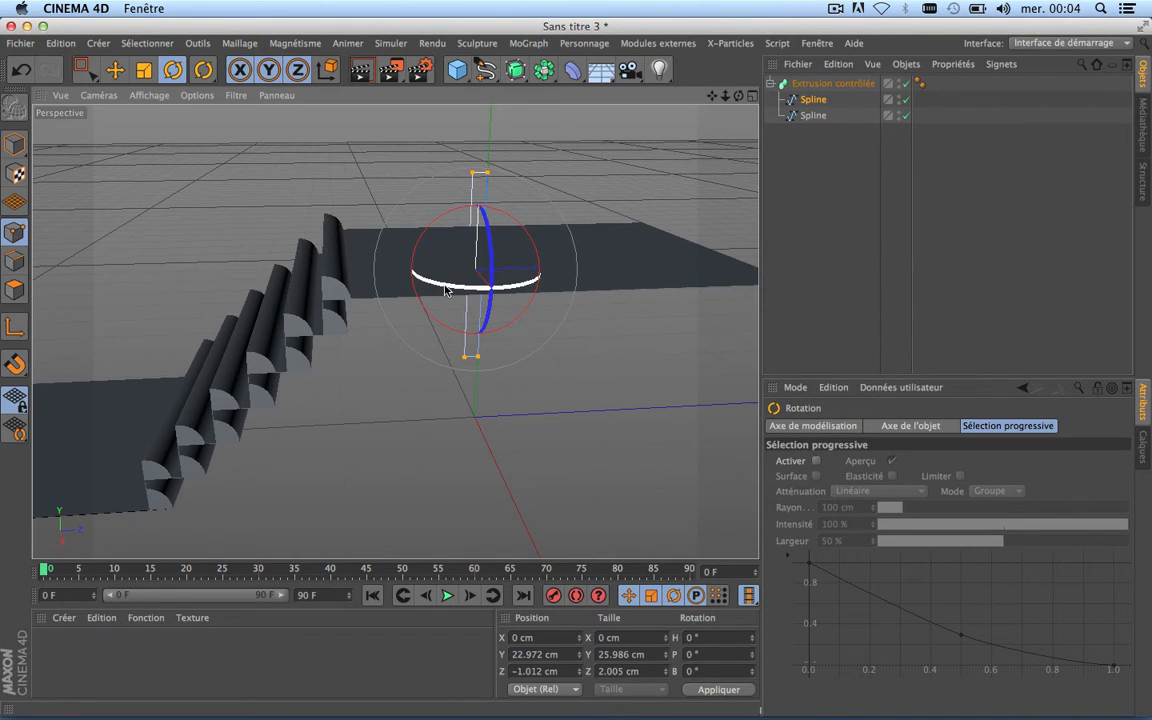
{"action": "left_click_drag", "start_coordinate": [446, 290], "coordinate": [590, 290]}
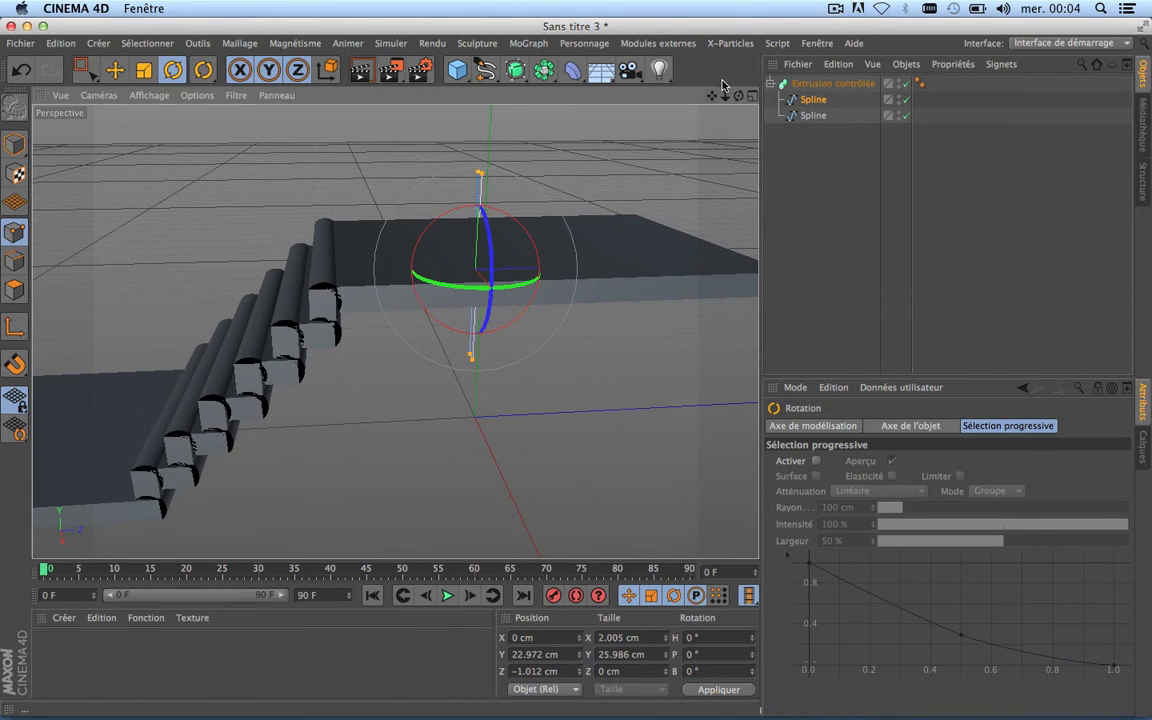
Try Naturelle interpolation on the staircase Bézier spline and set it back to Adaptative.
{"action": "left_click_drag", "start_coordinate": [711, 95], "coordinate": [395, 331]}
{"action": "left_click", "coordinate": [816, 101]}
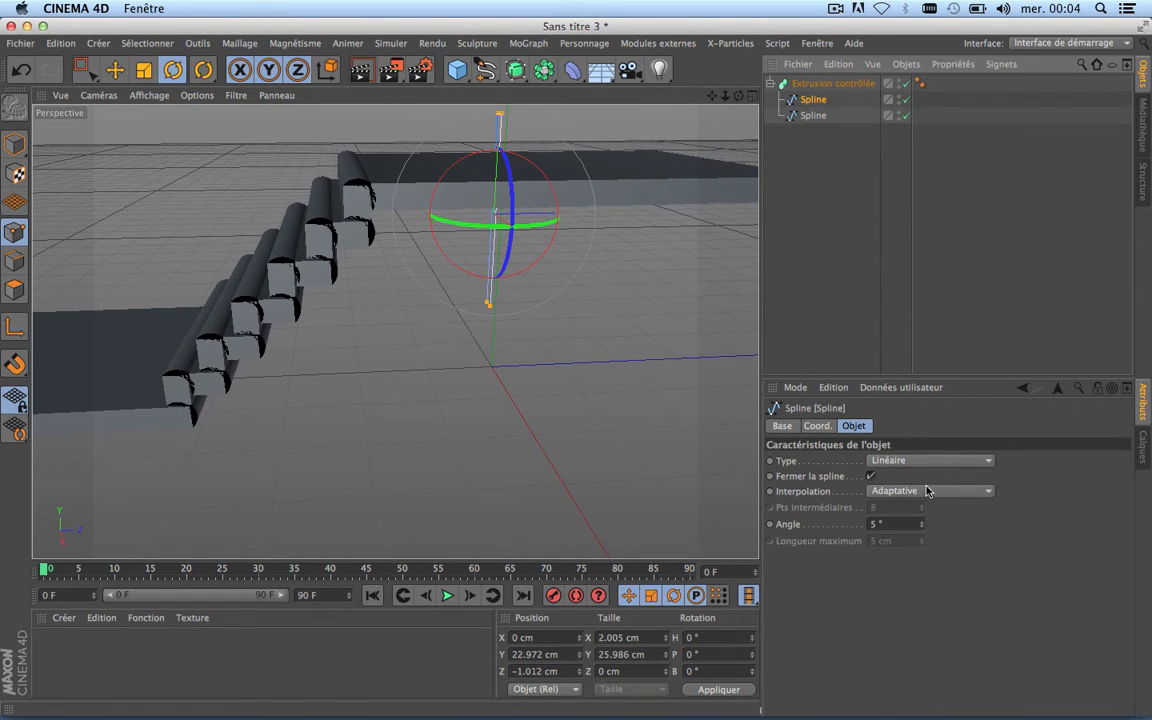
{"action": "left_click", "coordinate": [818, 120]}
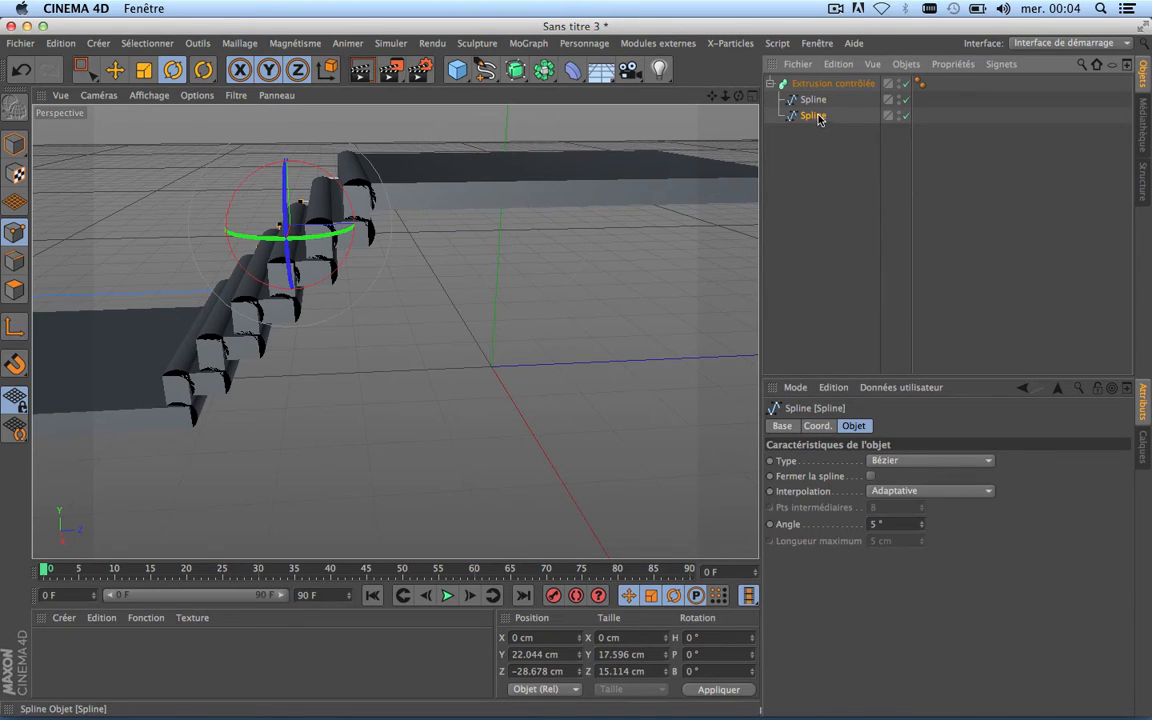
{"action": "left_click", "coordinate": [815, 100]}
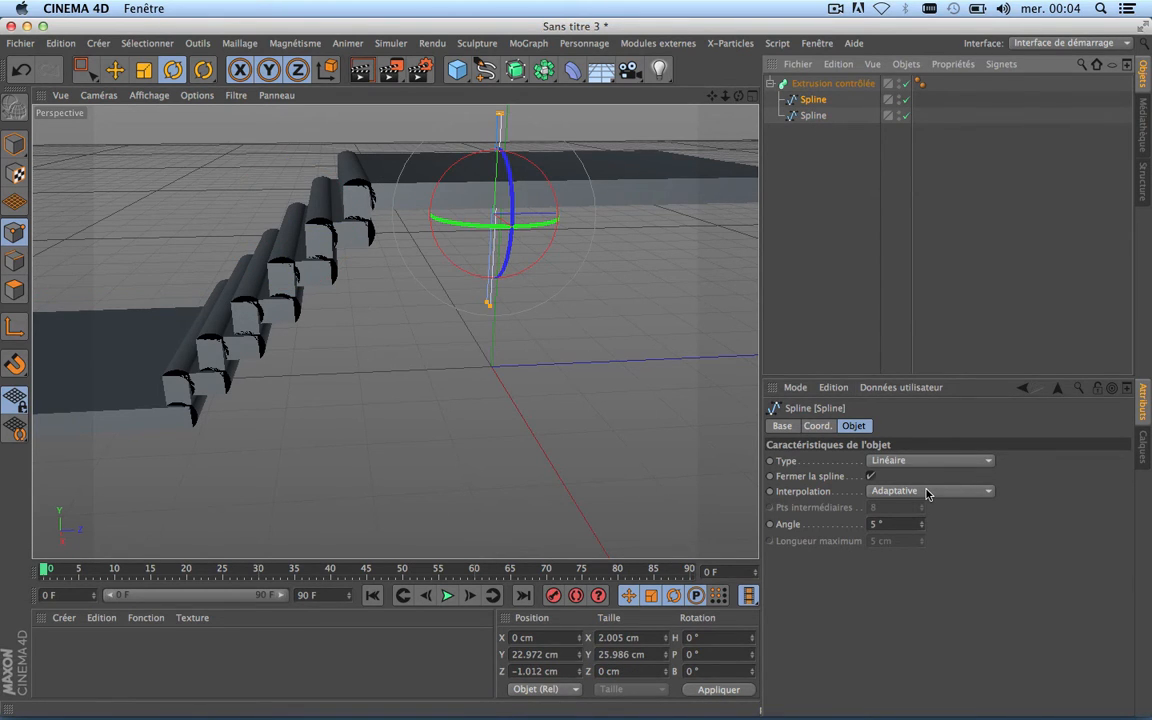
{"action": "left_click", "coordinate": [816, 116]}
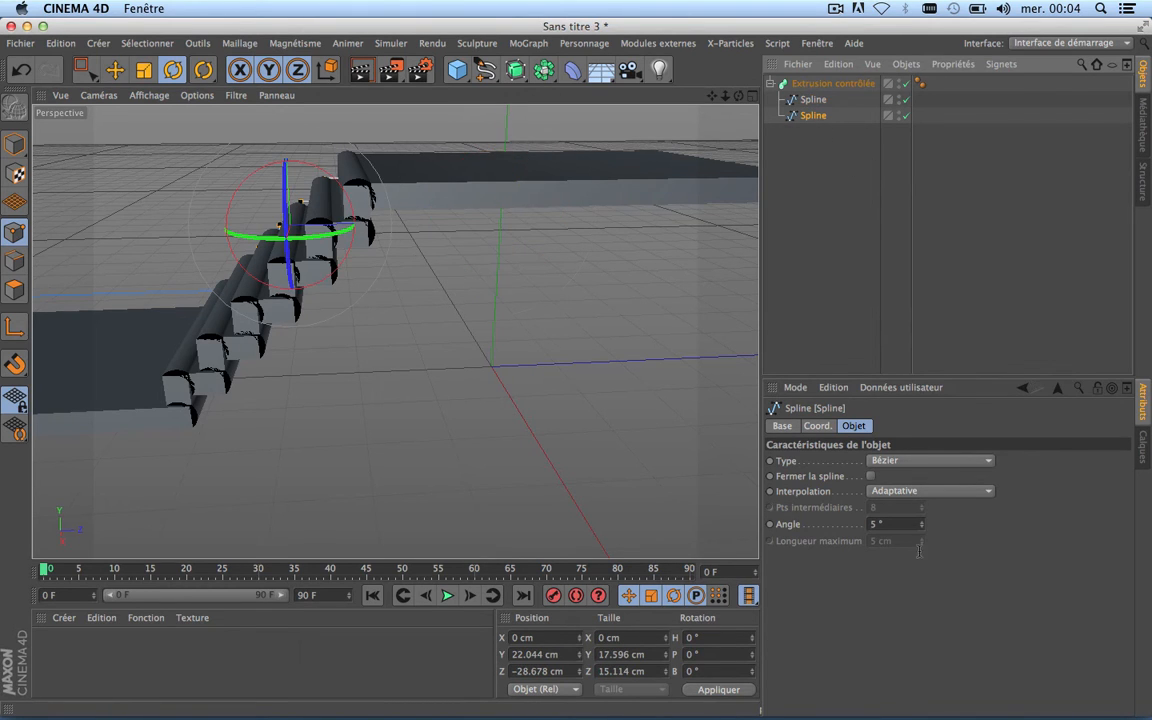
{"action": "left_click", "coordinate": [943, 492]}
{"action": "left_click", "coordinate": [929, 525]}
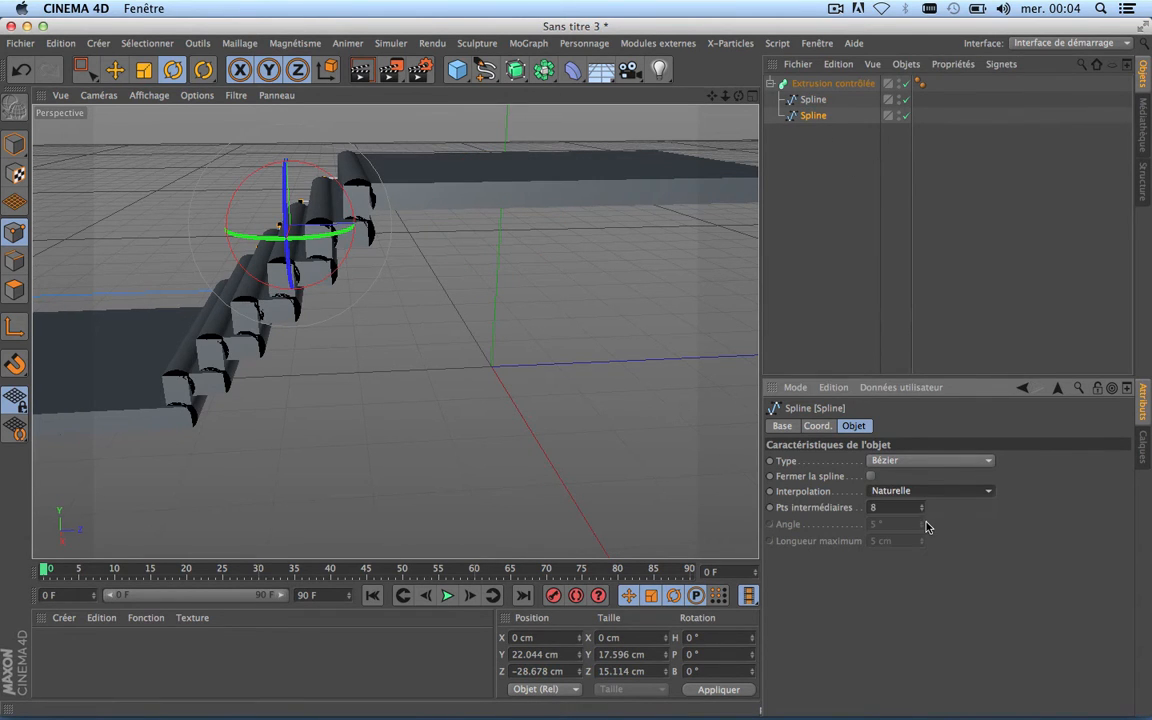
{"action": "scroll", "coordinate": [350, 182], "scroll_direction": "up", "scroll_amount": 10}
{"action": "scroll", "coordinate": [350, 182], "scroll_direction": "down", "scroll_amount": 9}
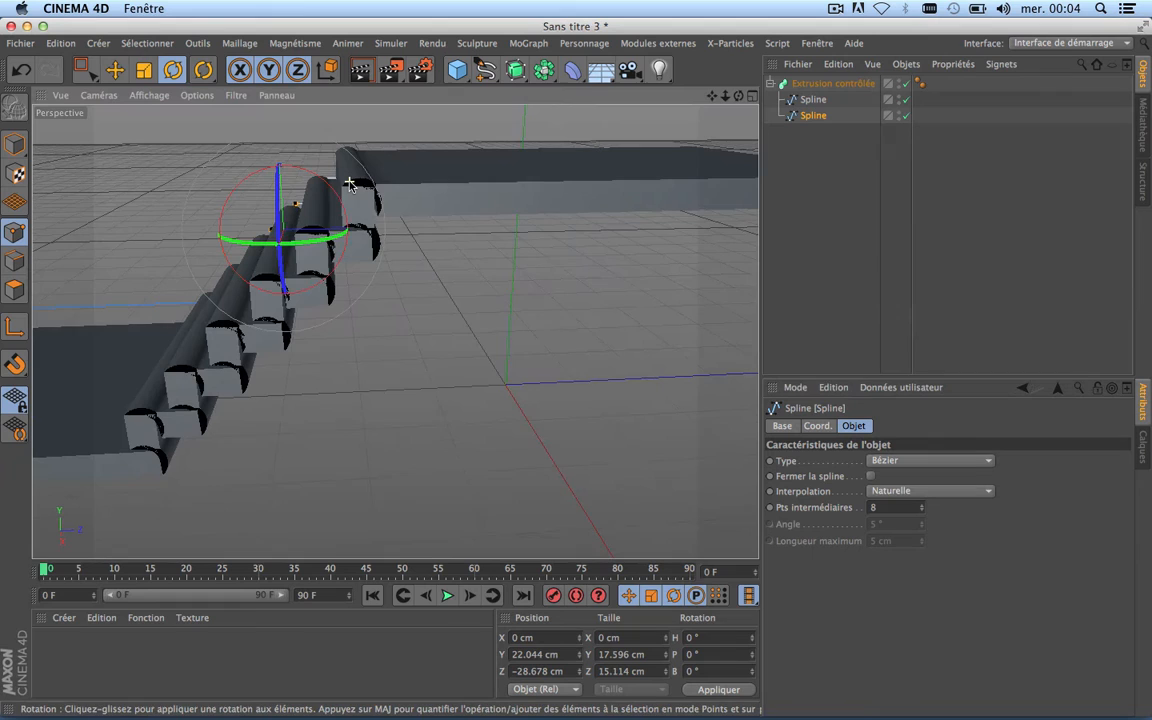
{"action": "left_click", "coordinate": [920, 490]}
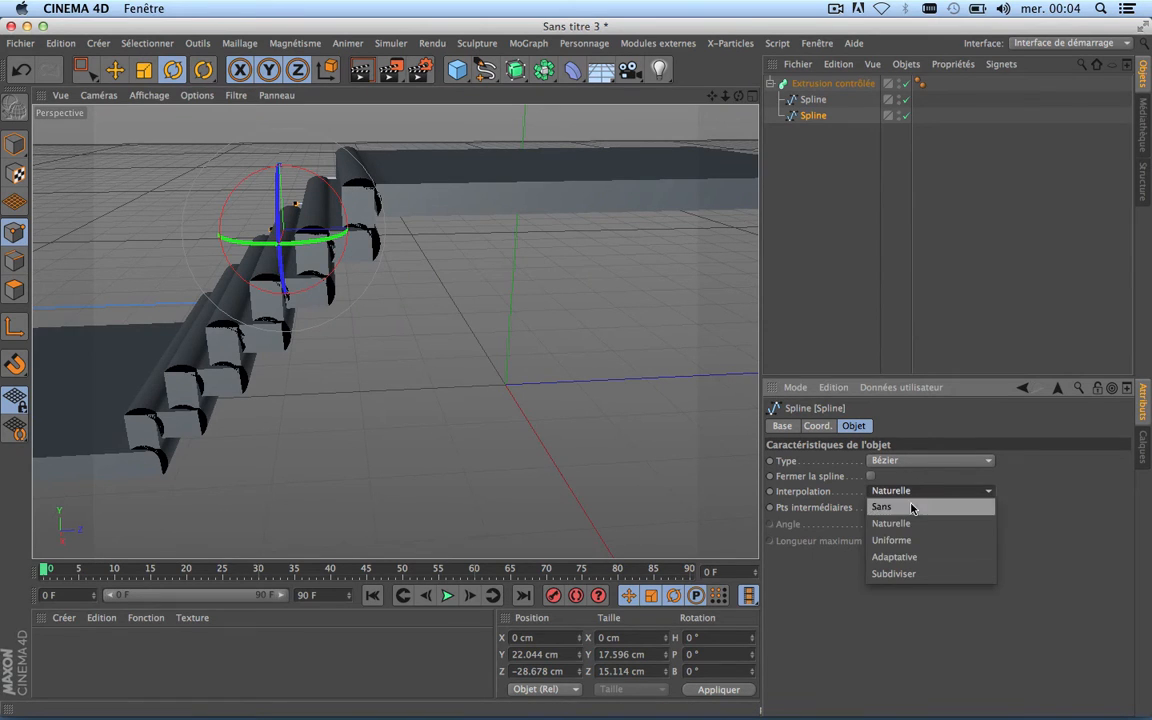
{"action": "left_click", "coordinate": [908, 555]}
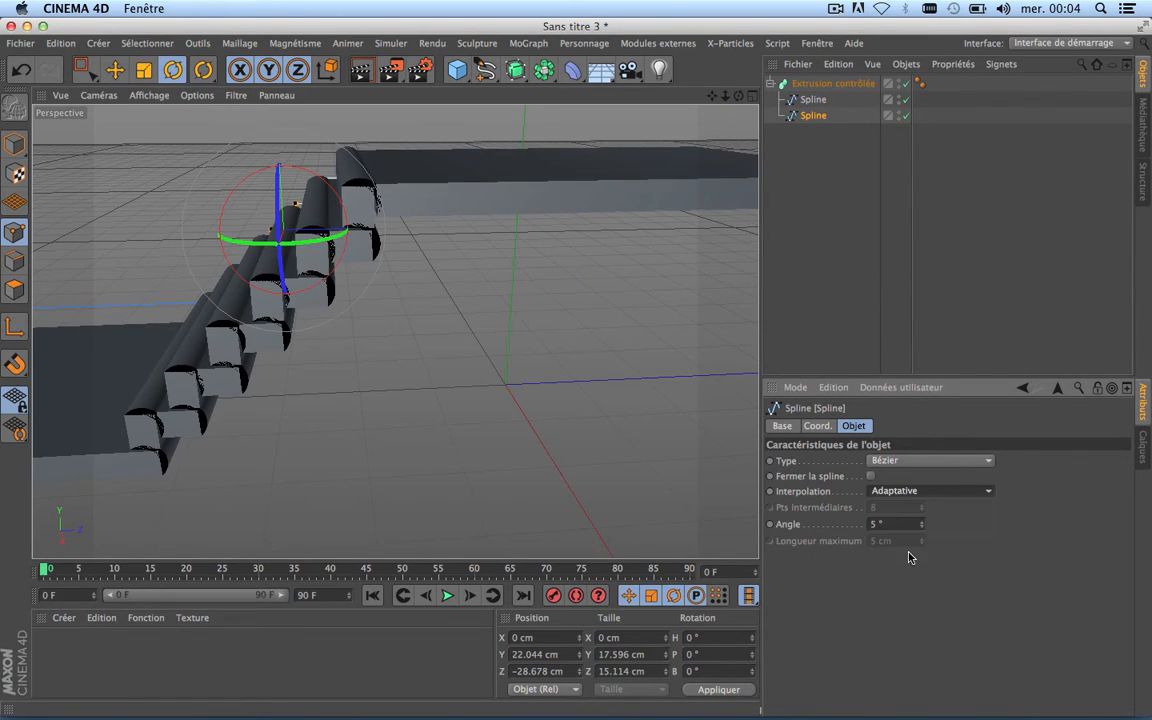
Thin the carpet by setting the rectangle profile spline's scale to 0 in Z and 0.15 in X.
{"action": "left_click", "coordinate": [812, 100]}
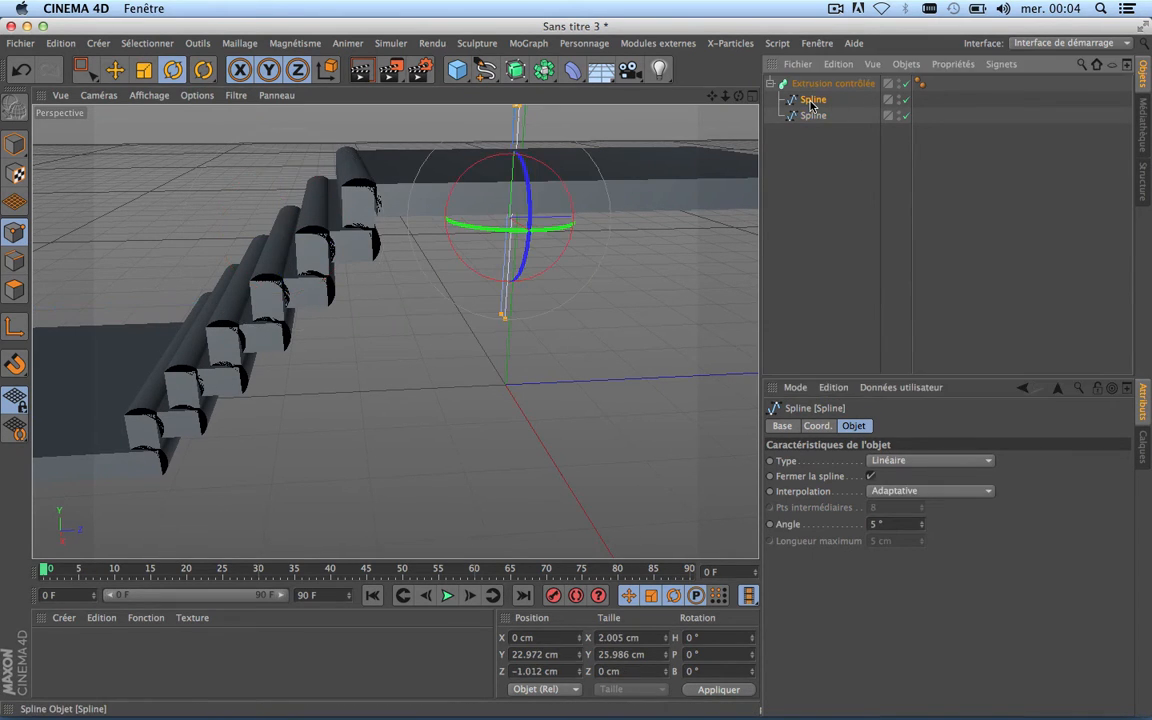
{"action": "left_click", "coordinate": [816, 426]}
{"action": "left_click_drag", "start_coordinate": [739, 96], "coordinate": [740, 150]}
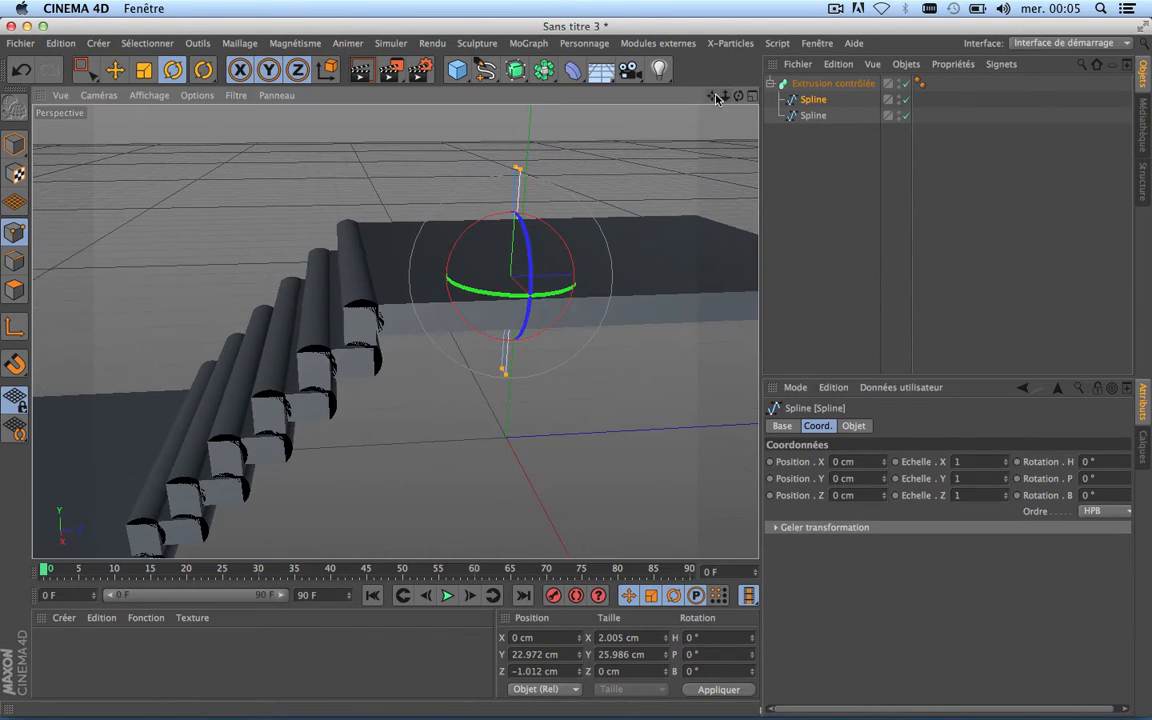
{"action": "double_click", "coordinate": [988, 495]}
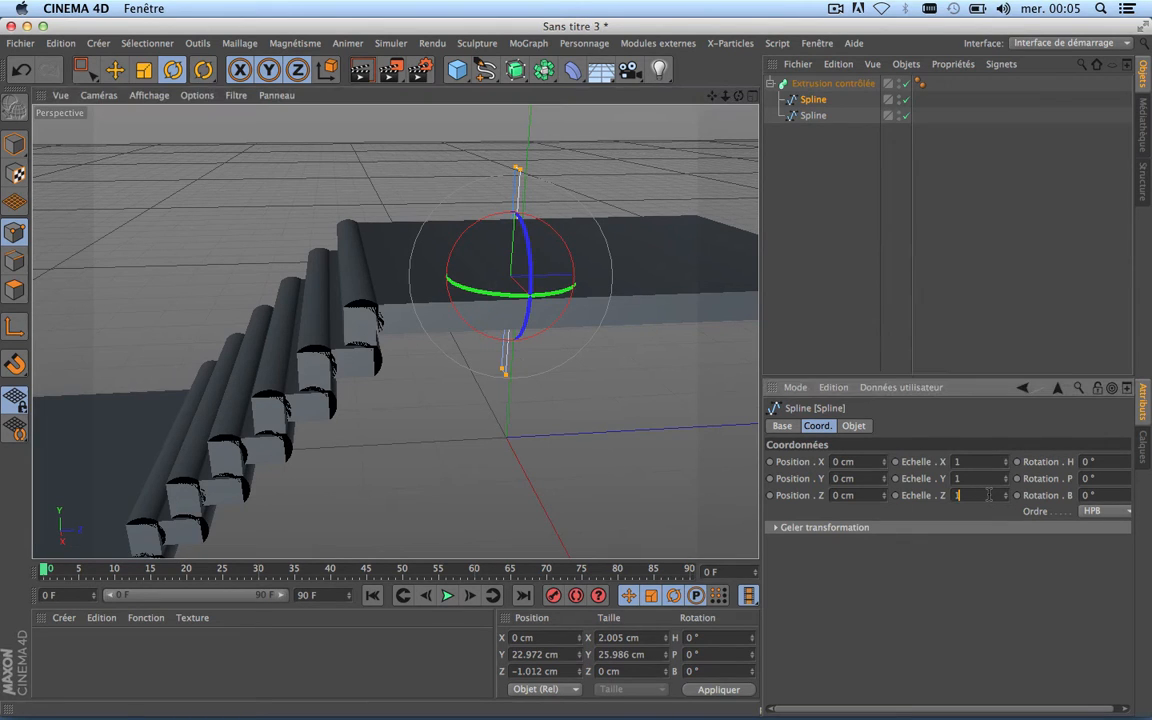
{"action": "type", "text": "0"}
{"action": "key", "text": "Return"}
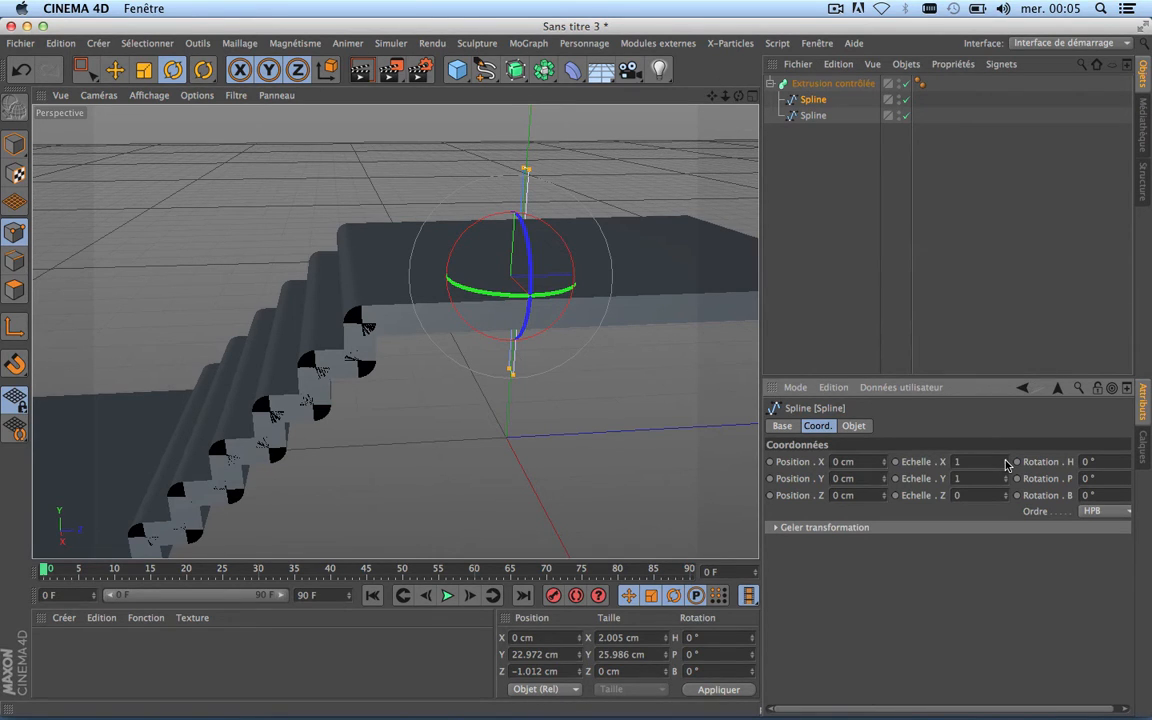
{"action": "left_click_drag", "start_coordinate": [1007, 463], "coordinate": [957, 463]}
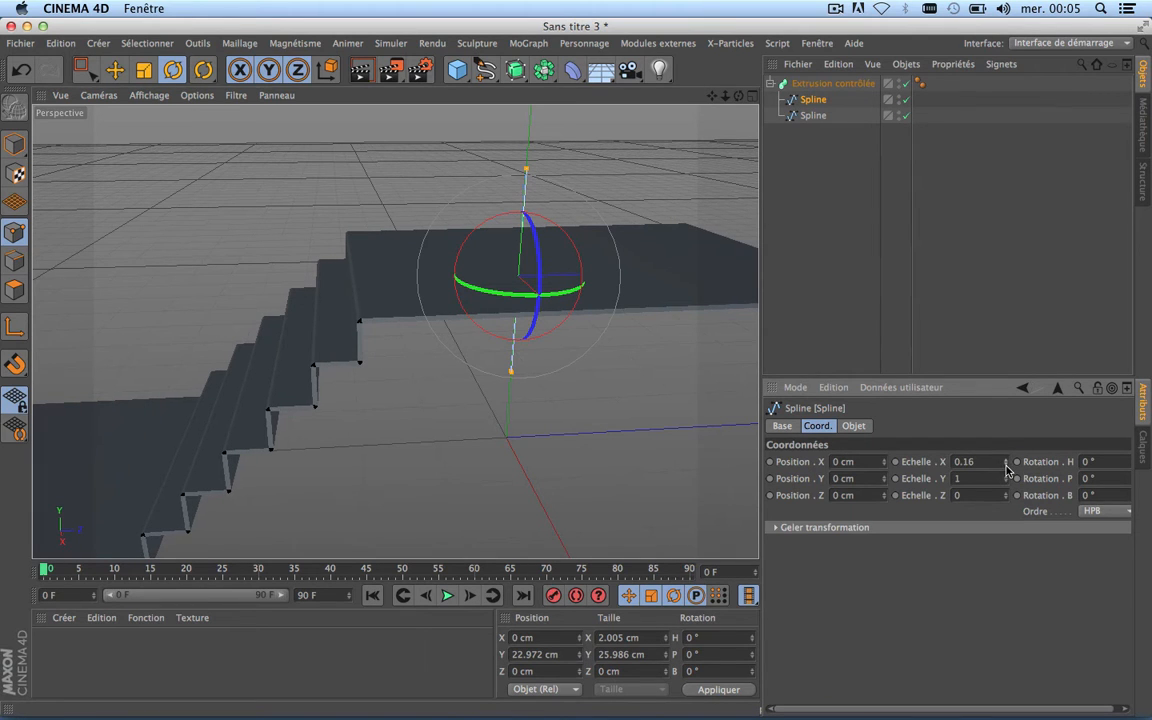
{"action": "scroll", "coordinate": [352, 345], "scroll_direction": "up", "scroll_amount": 5}
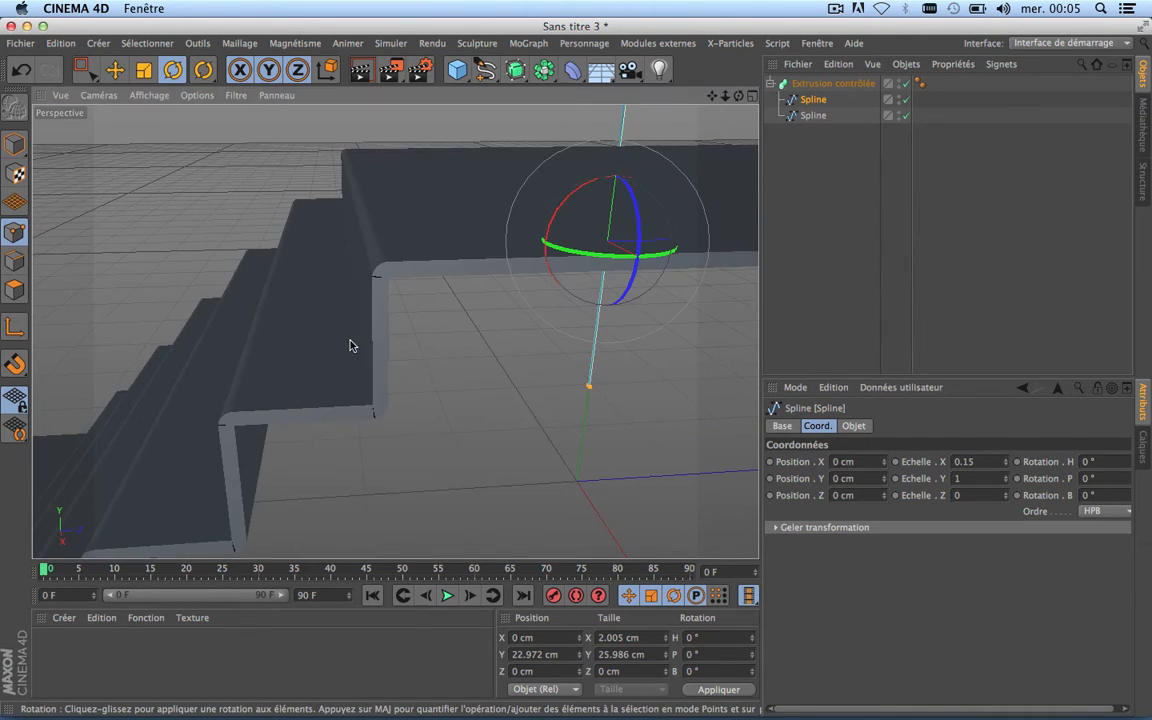
{"action": "left_click_drag", "start_coordinate": [739, 96], "coordinate": [395, 332]}
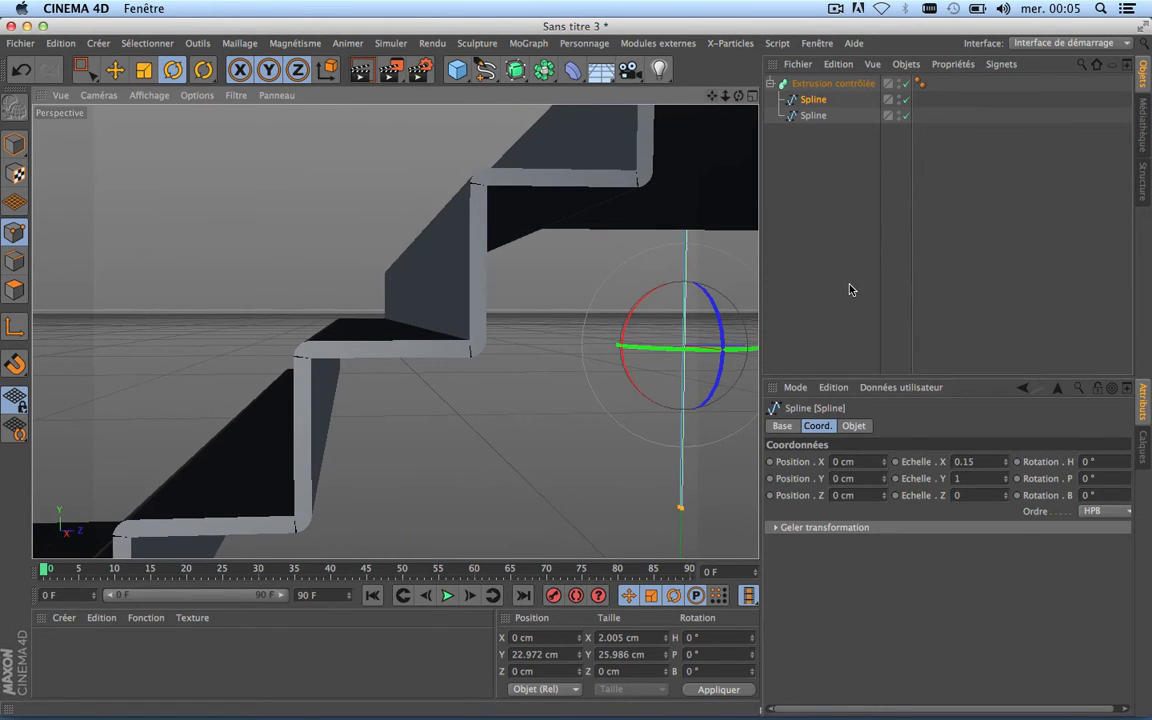
Set the rectangle profile spline's interpolation to Naturelle.
{"action": "left_click", "coordinate": [853, 426]}
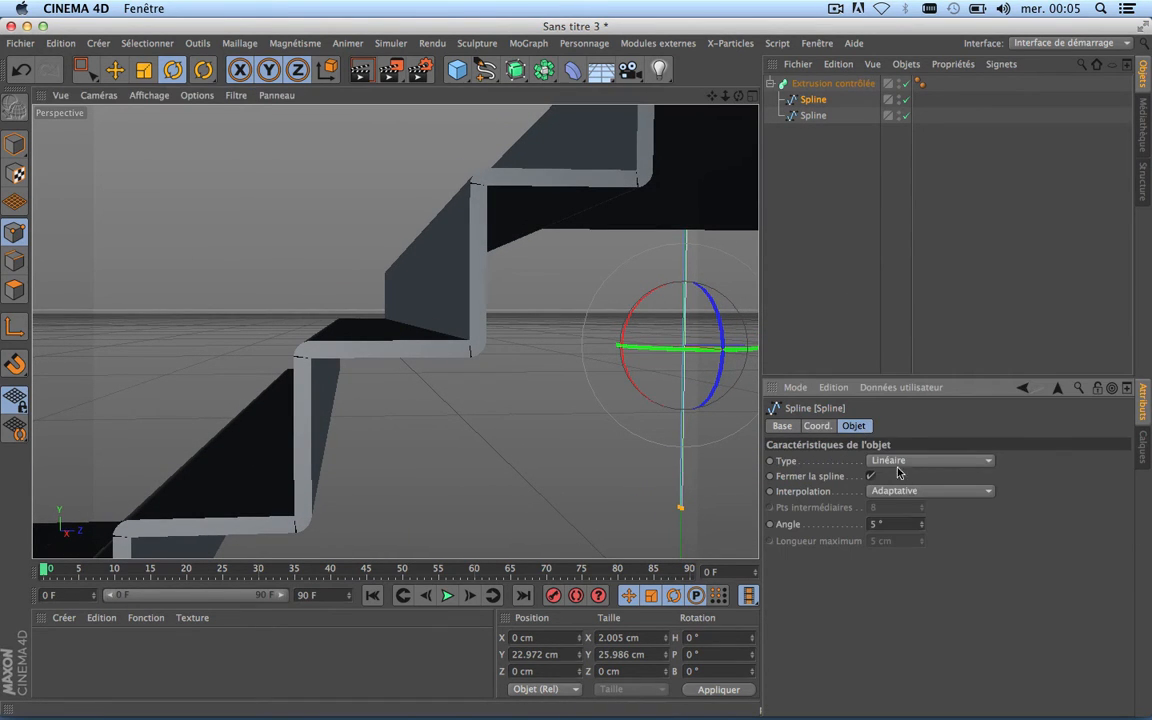
{"action": "left_click", "coordinate": [918, 492]}
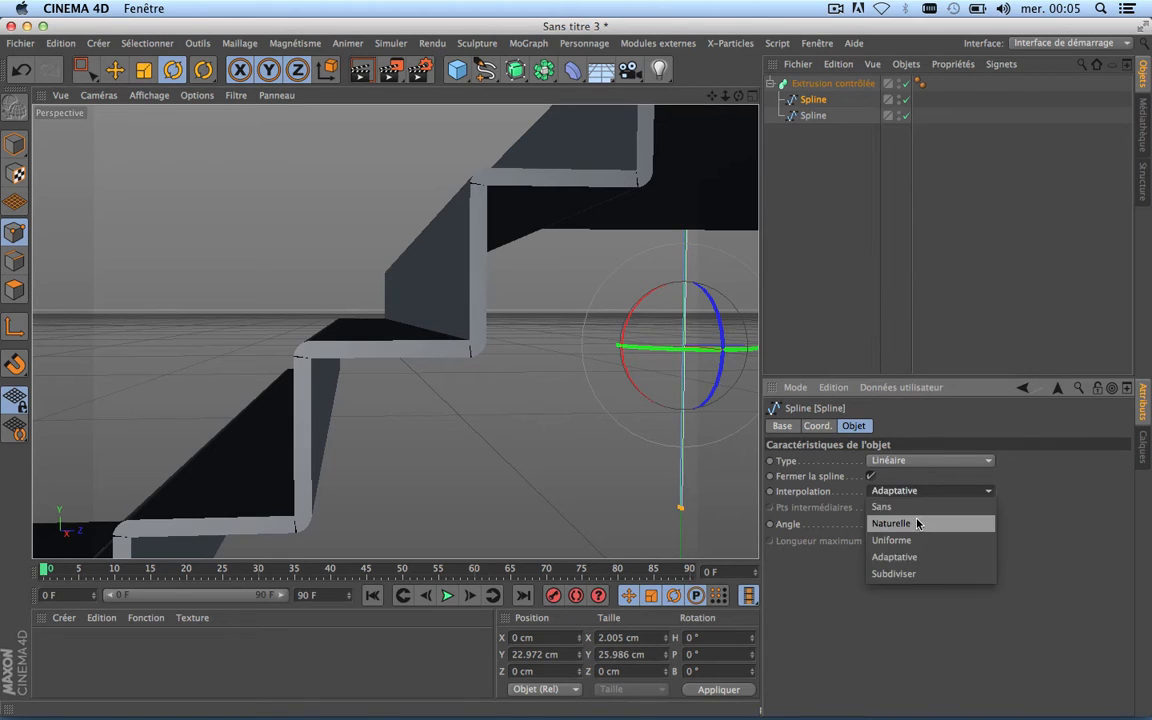
{"action": "left_click", "coordinate": [918, 524]}
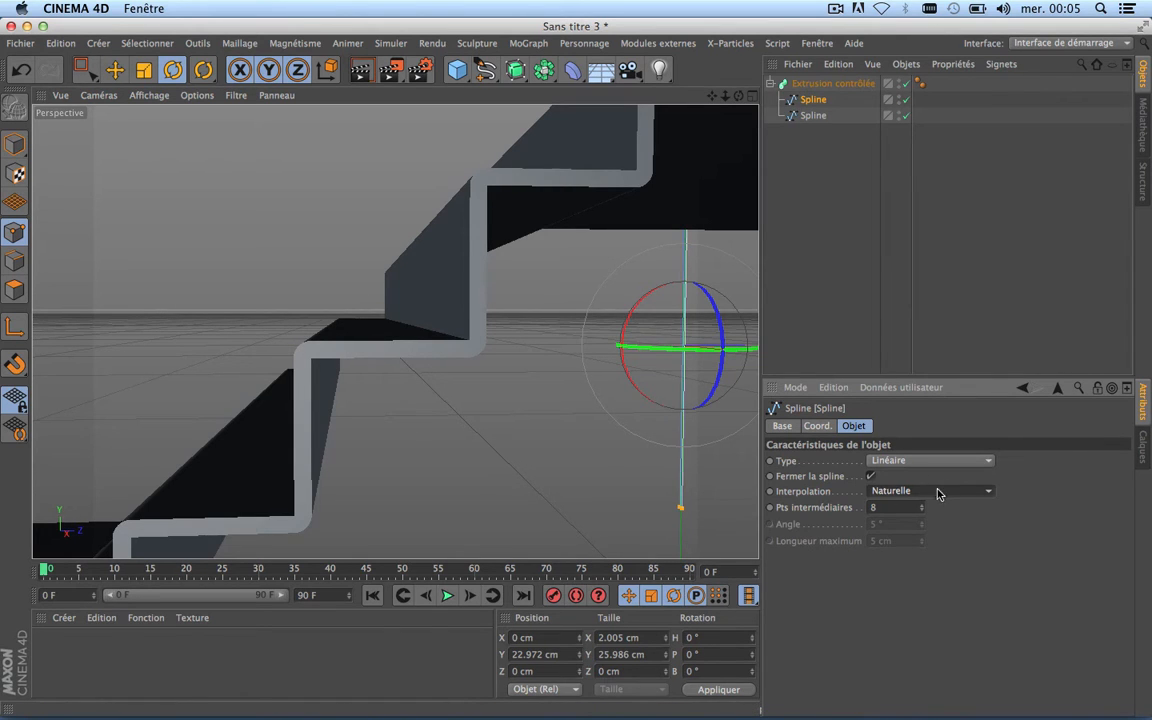
Thicken the carpet slightly by setting the rectangle profile spline's X scale to 0.19.
{"action": "left_click", "coordinate": [824, 86]}
{"action": "left_click", "coordinate": [816, 101]}
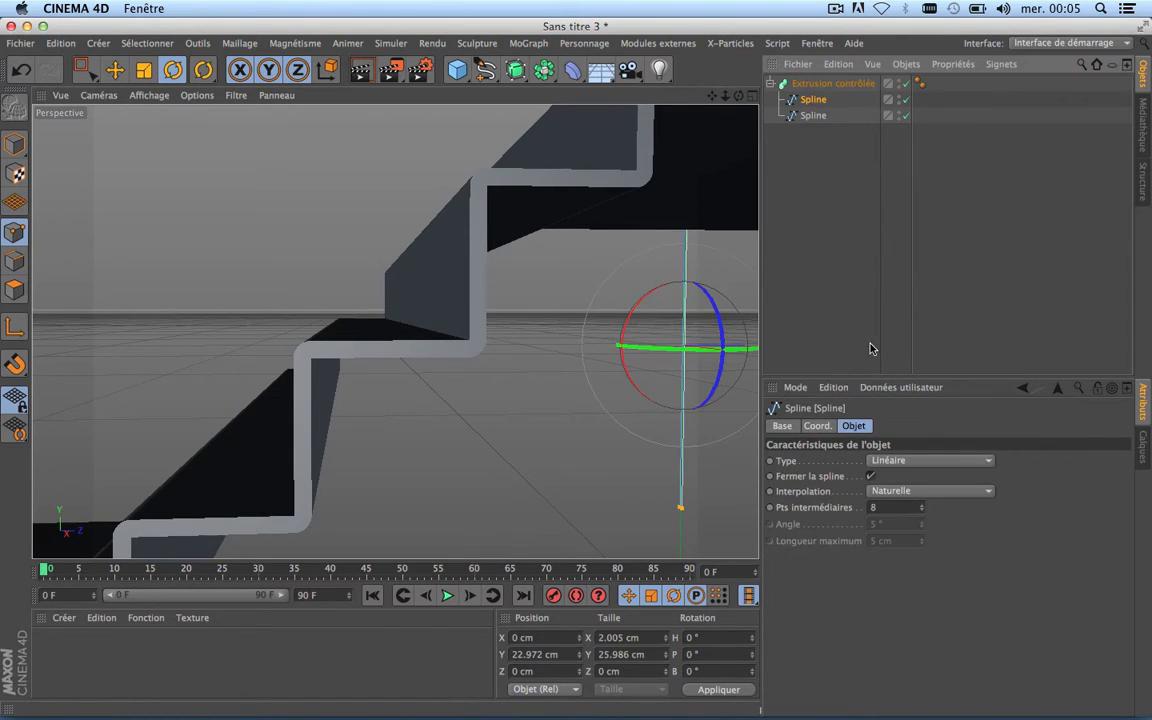
{"action": "left_click", "coordinate": [817, 425]}
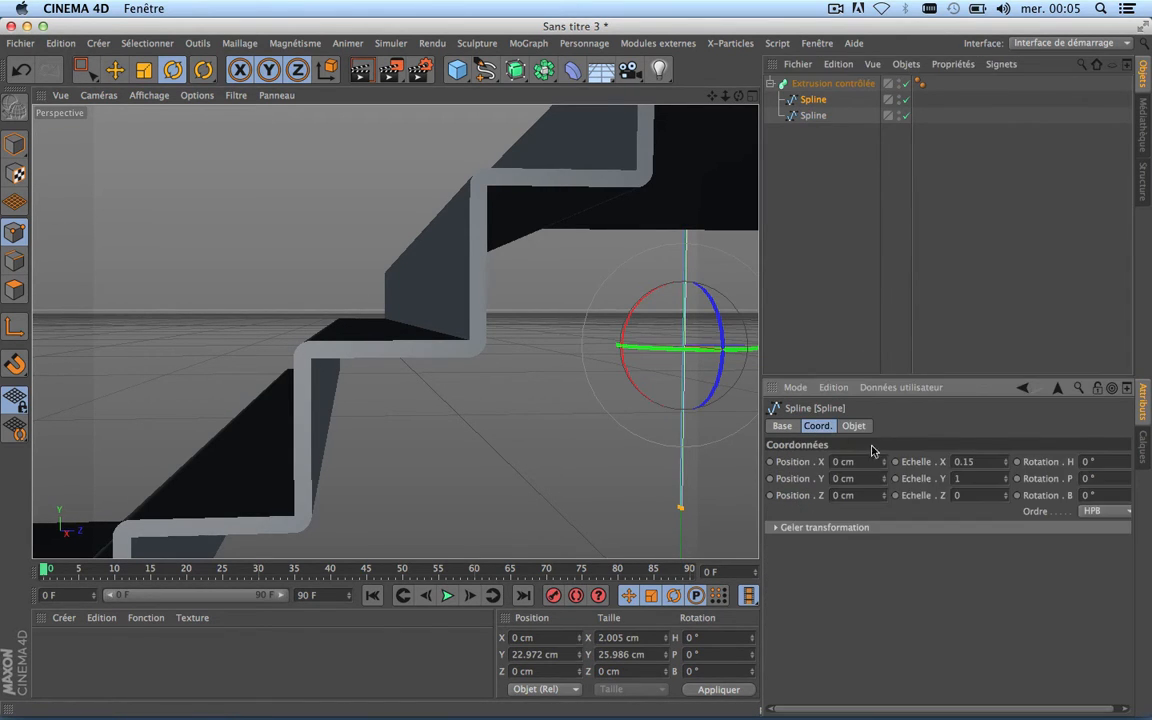
{"action": "left_click_drag", "start_coordinate": [1006, 463], "coordinate": [1006, 463]}
{"action": "left_click", "coordinate": [1006, 460]}
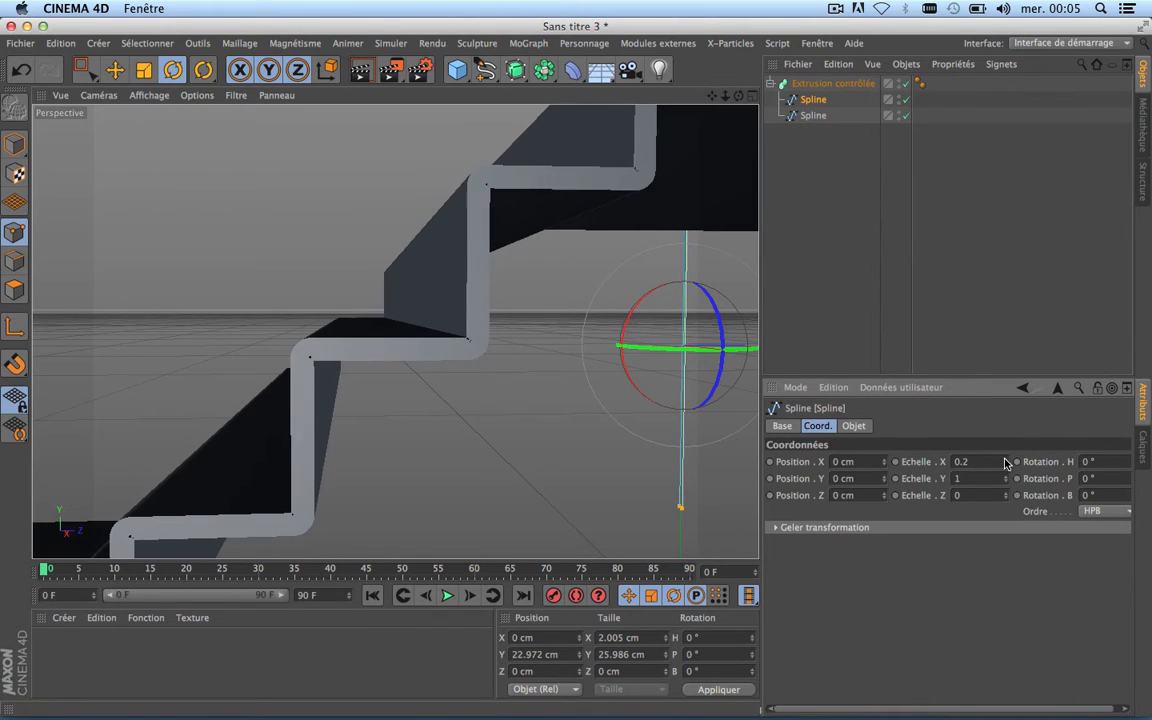
{"action": "scroll", "coordinate": [447, 362], "scroll_direction": "down", "scroll_amount": 10}
{"action": "scroll", "coordinate": [447, 362], "scroll_direction": "up", "scroll_amount": 5}
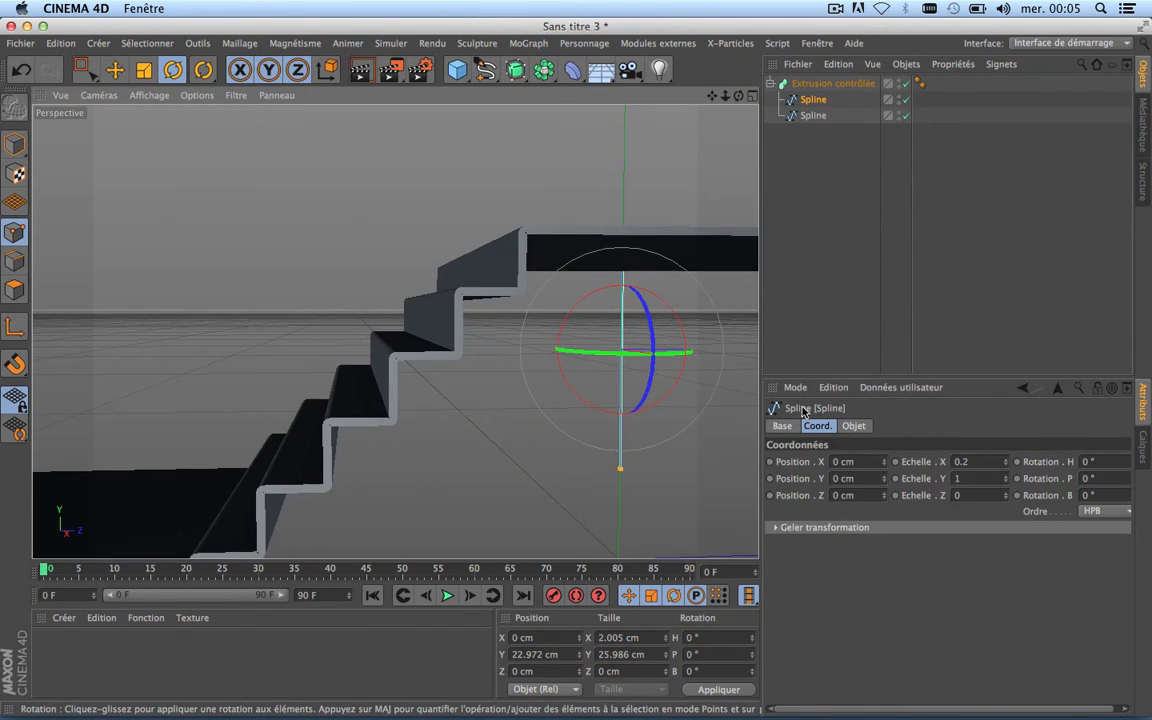
{"action": "left_click", "coordinate": [1006, 466]}
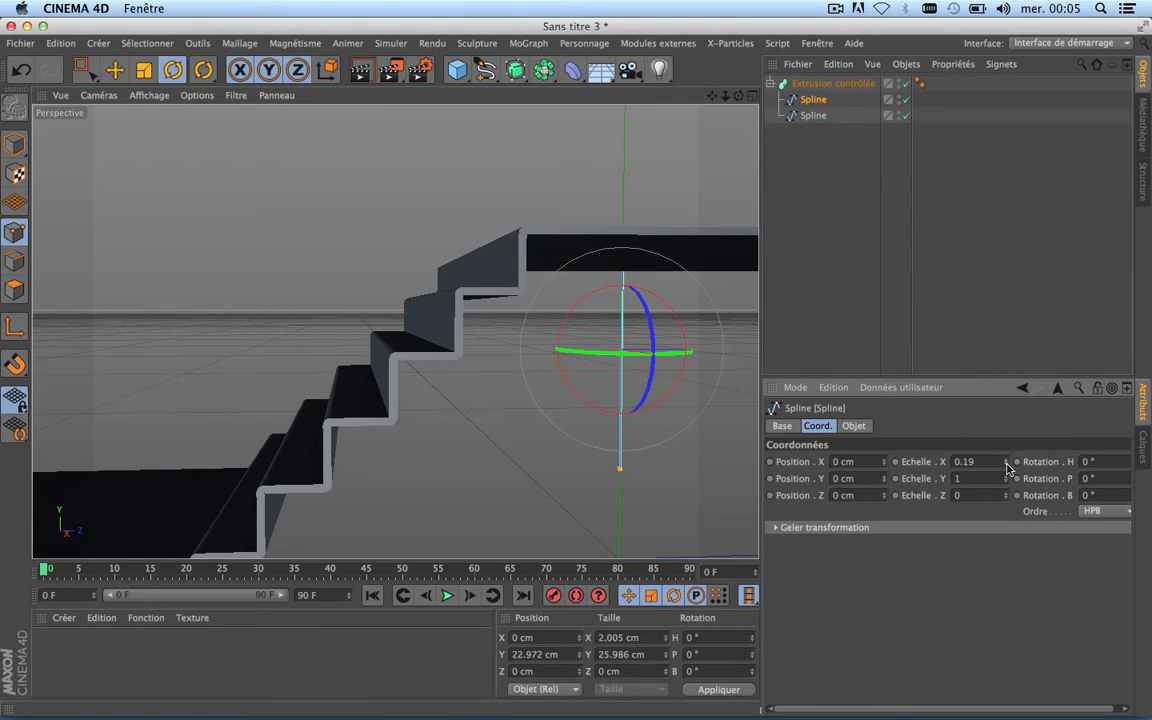
{"action": "scroll", "coordinate": [406, 376], "scroll_direction": "down", "scroll_amount": 3}
{"action": "scroll", "coordinate": [406, 376], "scroll_direction": "up", "scroll_amount": 8}
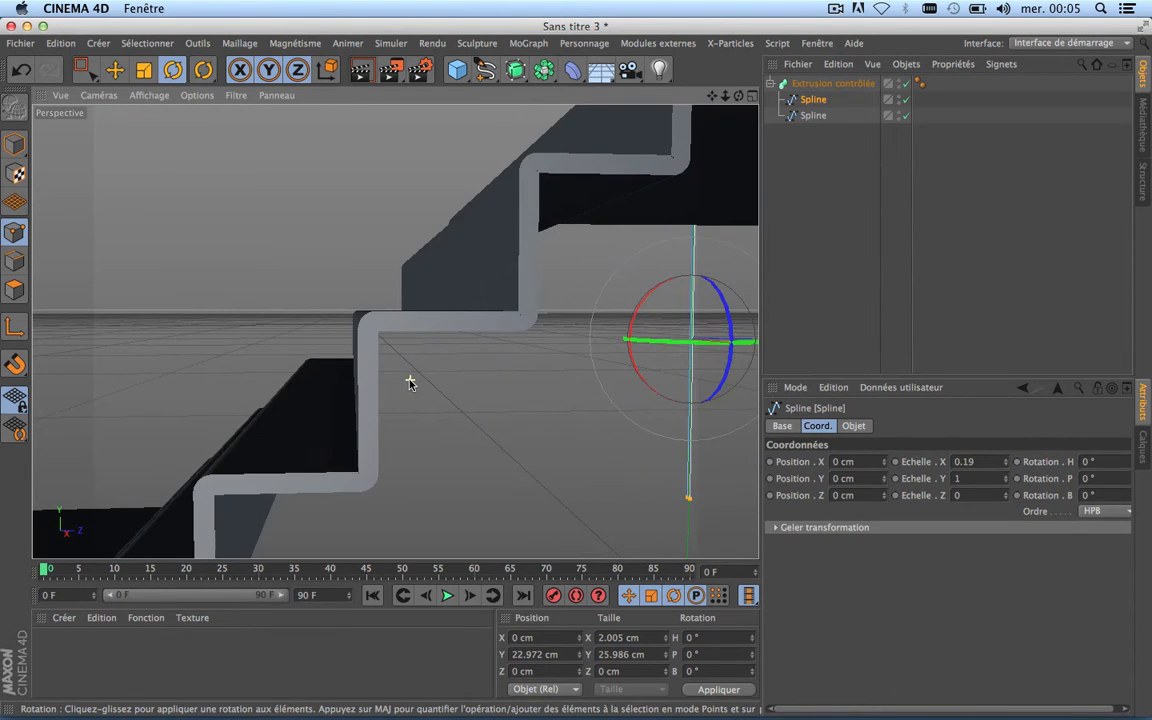
{"action": "left_click_drag", "start_coordinate": [712, 95], "coordinate": [722, 135]}
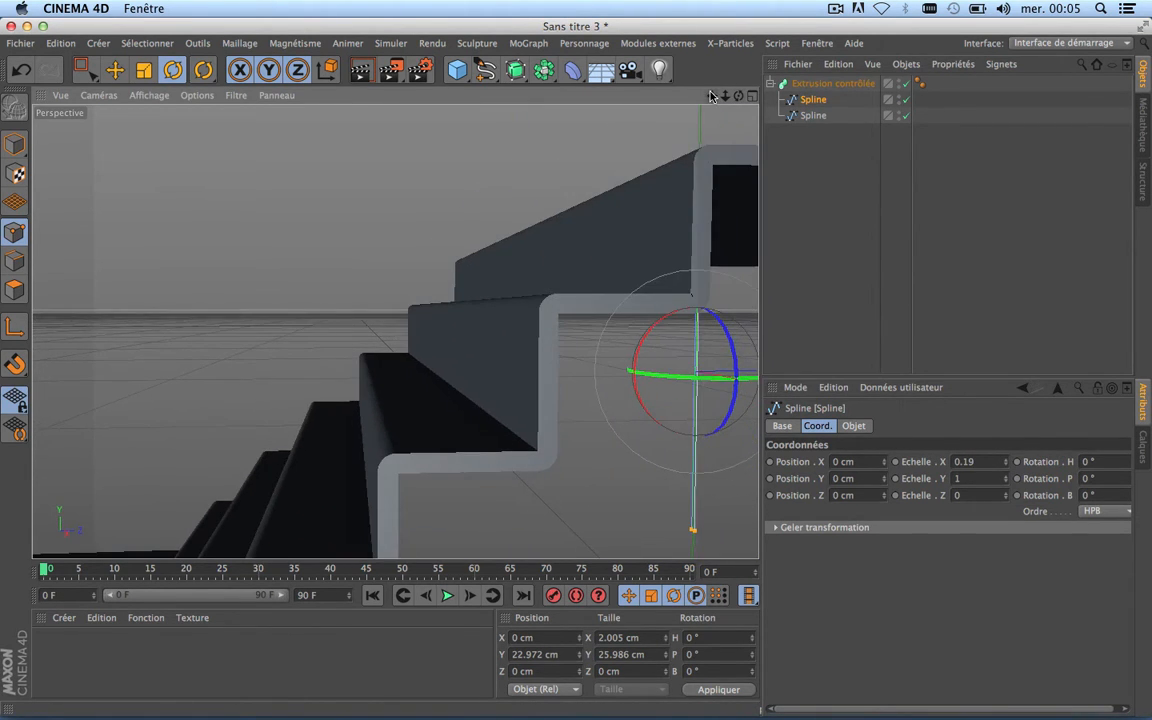
Try Naturelle interpolation on the staircase Bézier spline and undo the change.
{"action": "left_click", "coordinate": [815, 116]}
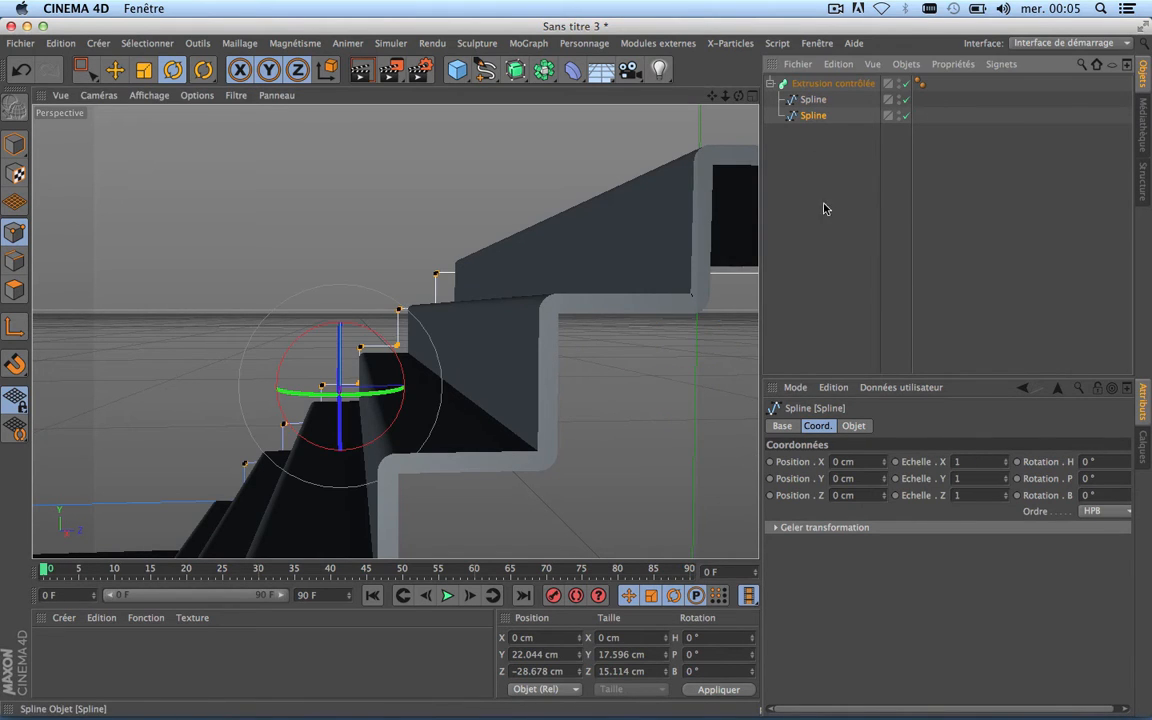
{"action": "left_click", "coordinate": [852, 425]}
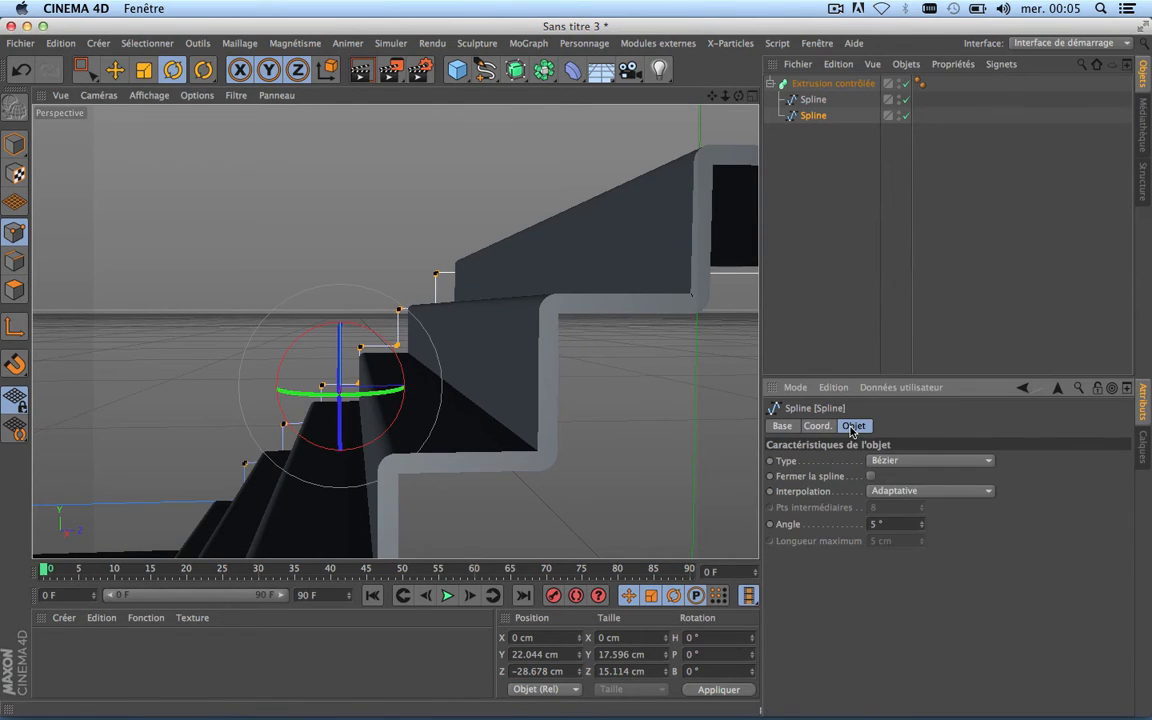
{"action": "left_click", "coordinate": [938, 491]}
{"action": "left_click", "coordinate": [915, 523]}
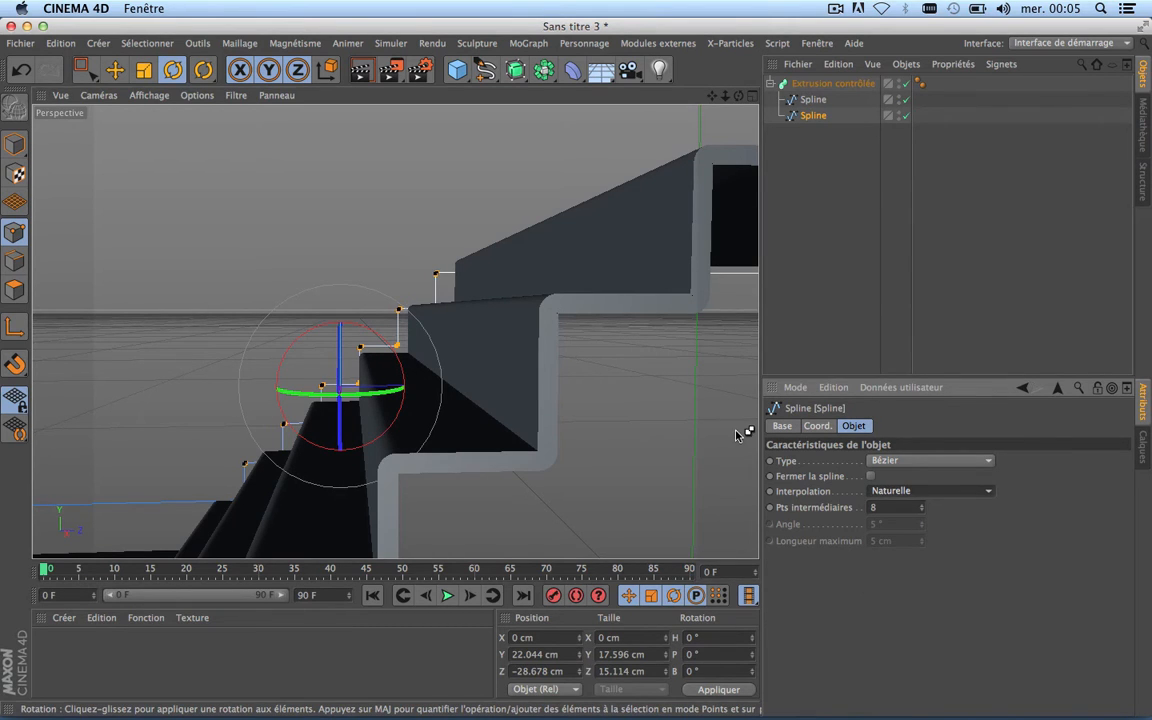
{"action": "key", "text": "super+z"}
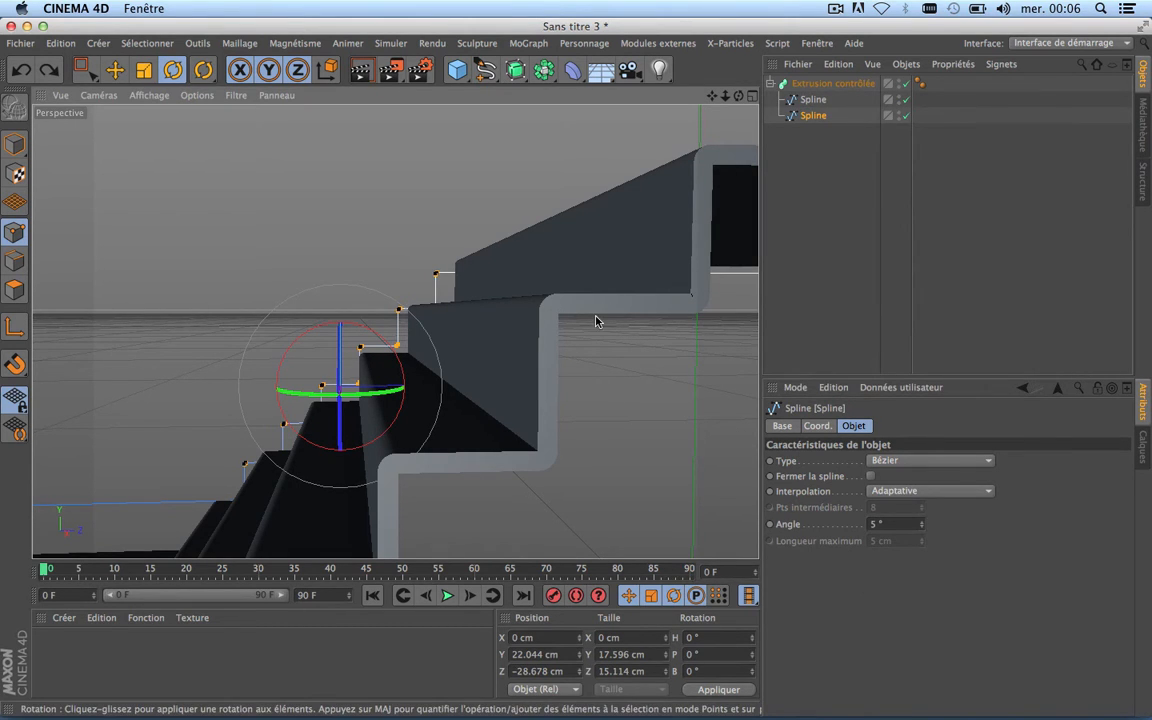
Preview the carpet unrolling by lowering the end growth of the Extrusion contrôlée, Croissance (fin), and returning it to 100 %.
{"action": "scroll", "coordinate": [627, 378], "scroll_direction": "down", "scroll_amount": 10}
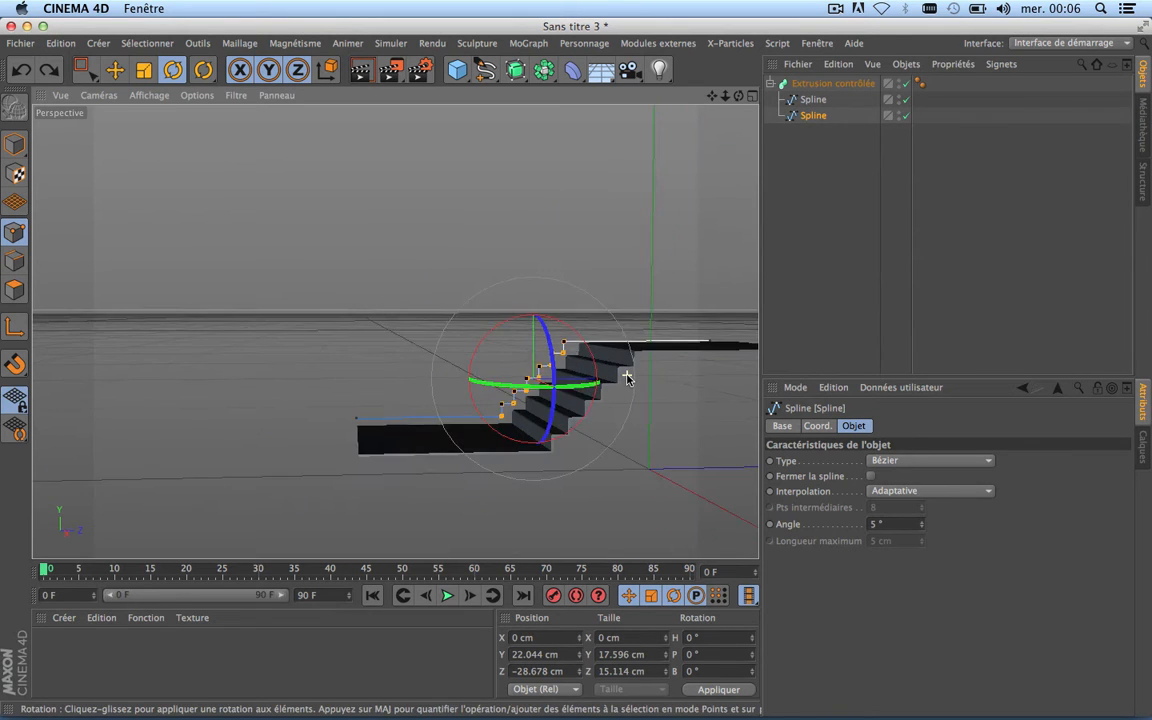
{"action": "scroll", "coordinate": [627, 378], "scroll_direction": "up", "scroll_amount": 5}
{"action": "left_click_drag", "start_coordinate": [738, 96], "coordinate": [396, 331]}
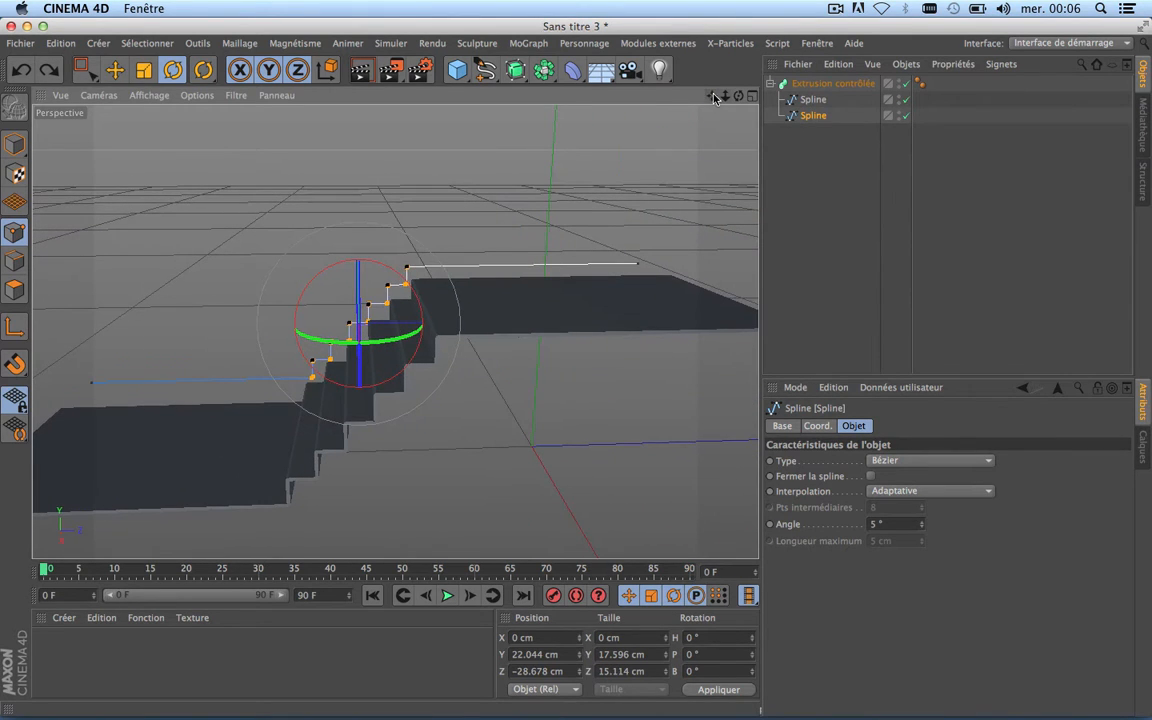
{"action": "left_click", "coordinate": [826, 85]}
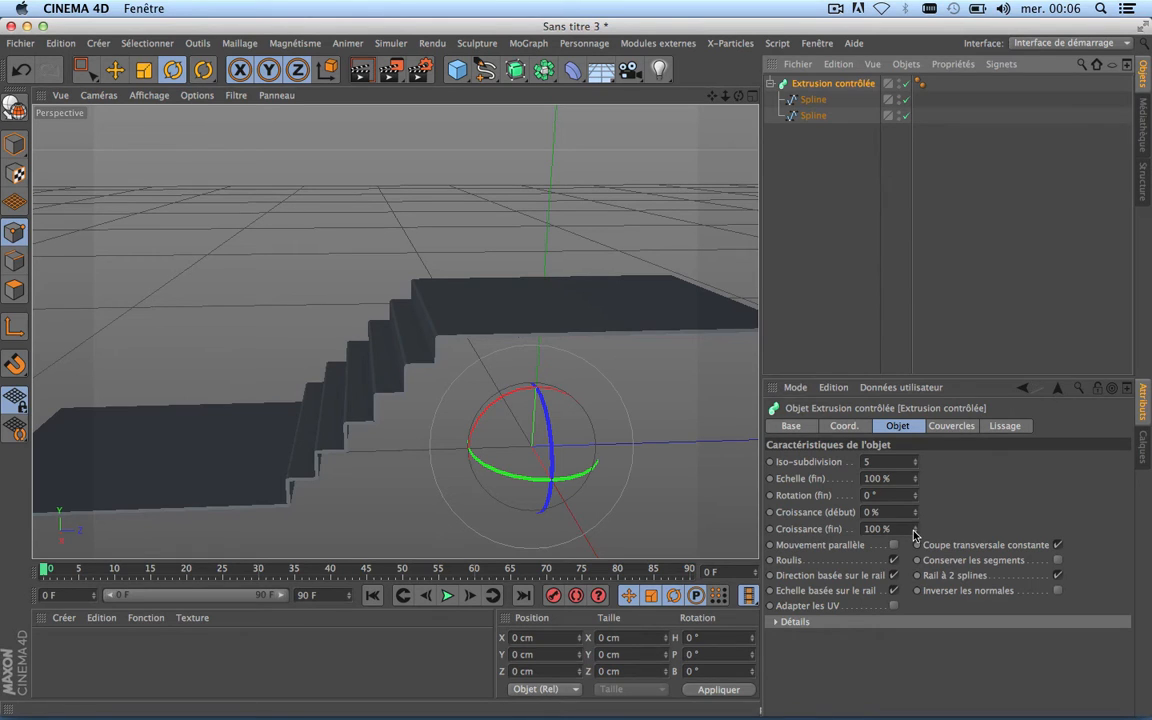
{"action": "mouse_move", "coordinate": [913, 530]}
{"action": "left_mouse_down"}
{"action": "mouse_move", "coordinate": [913, 617]}
{"action": "mouse_move", "coordinate": [913, 548]}
{"action": "left_mouse_up"}
{"action": "left_click_drag", "start_coordinate": [915, 529], "coordinate": [915, 466]}
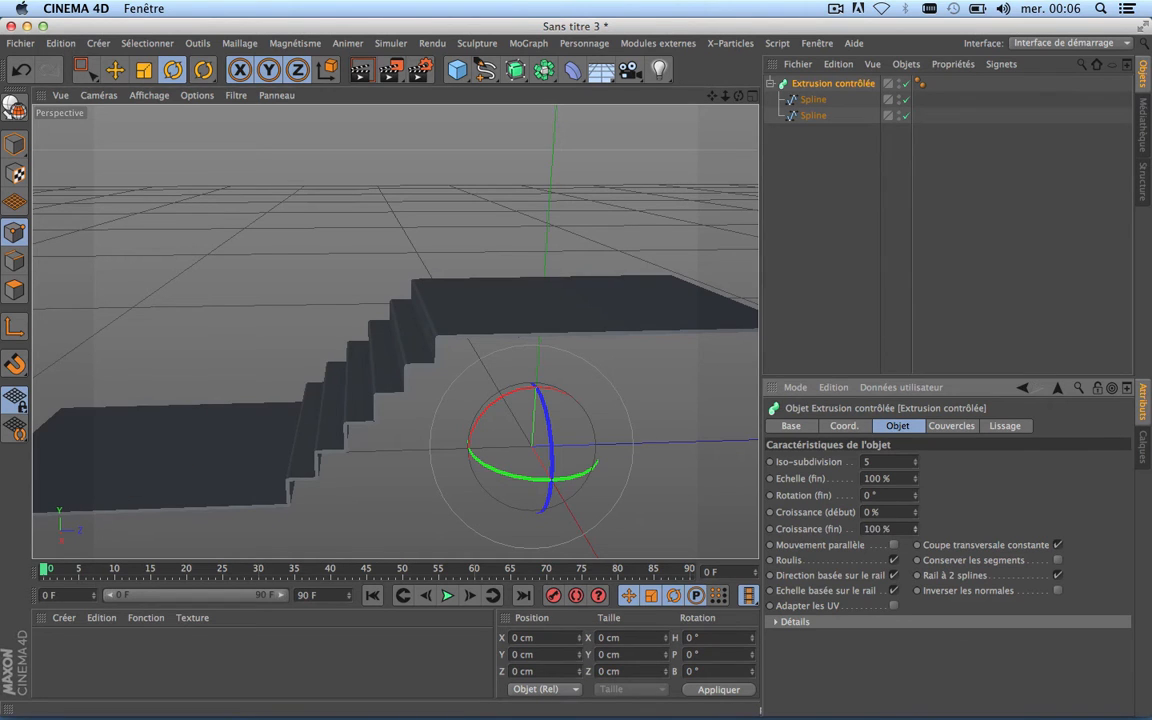
{"action": "scroll", "coordinate": [593, 350], "scroll_direction": "down", "scroll_amount": 6}
{"action": "scroll", "coordinate": [592, 348], "scroll_direction": "up", "scroll_amount": 4}
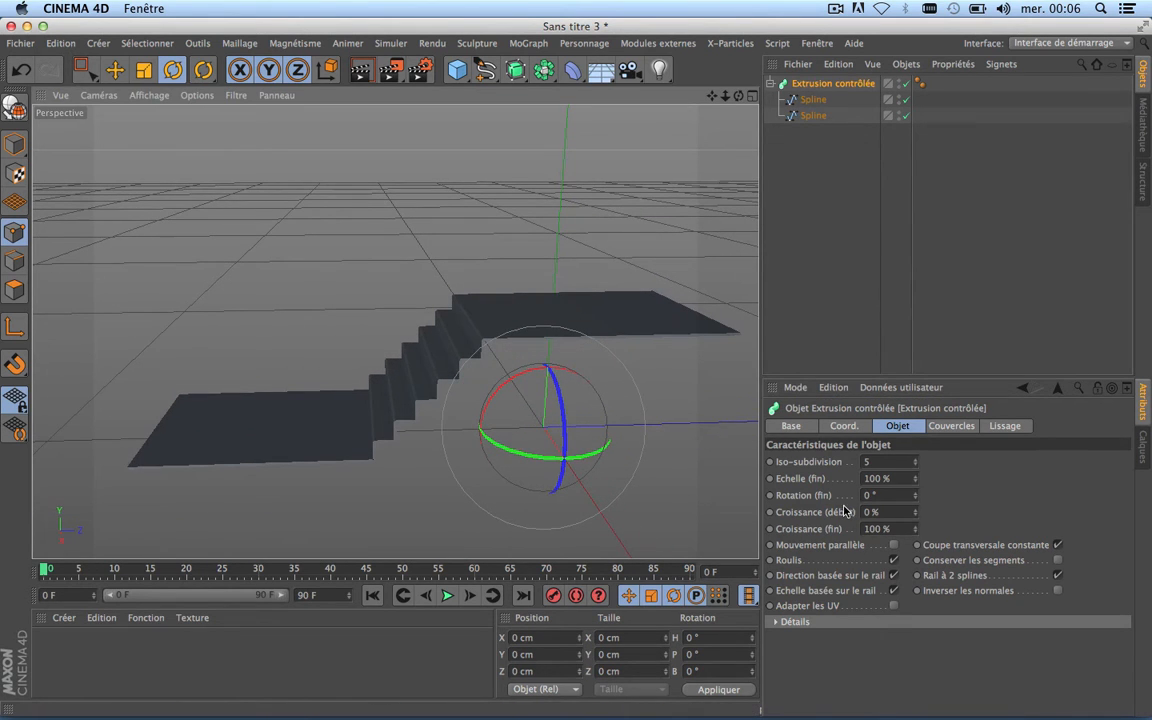
{"action": "left_click", "coordinate": [811, 117]}
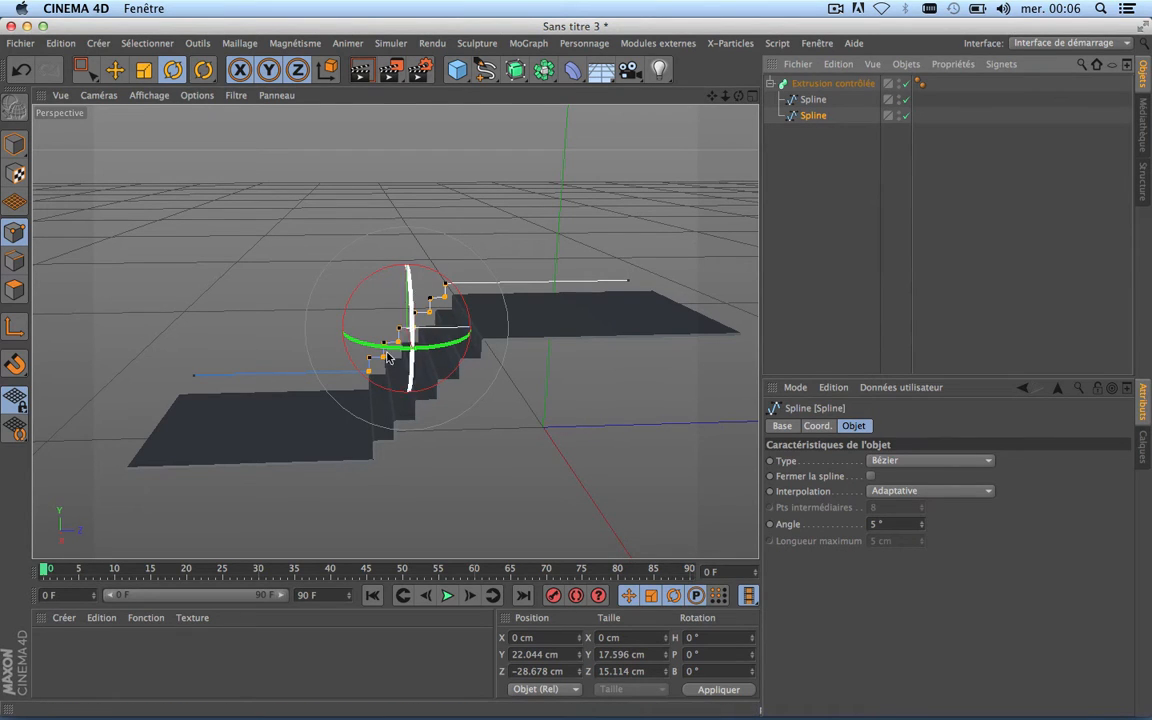
{"action": "right_click", "coordinate": [812, 120]}
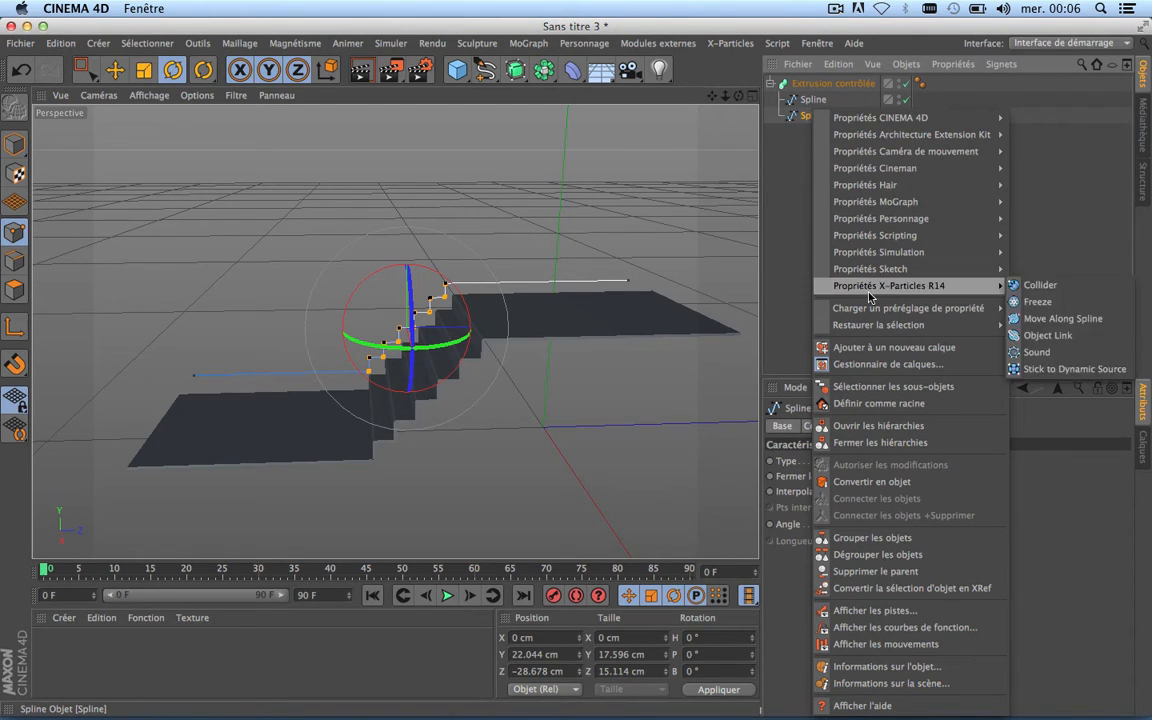
{"action": "mouse_move", "coordinate": [905, 290]}
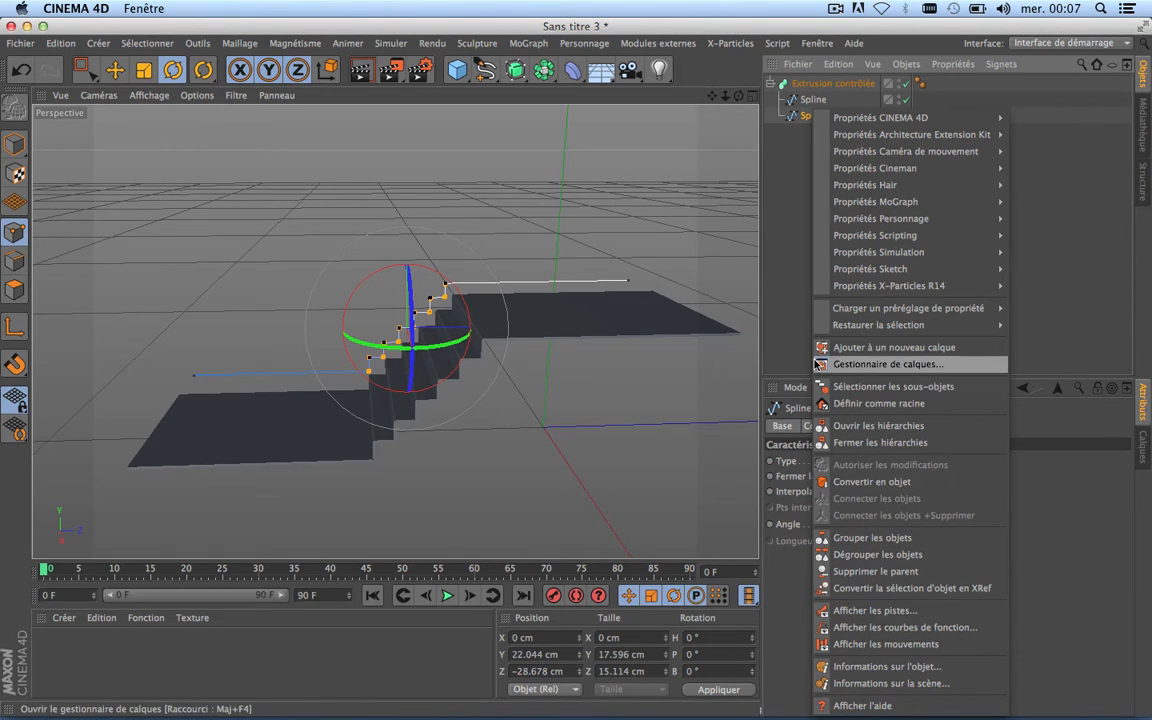
{"action": "left_click", "coordinate": [791, 255]}
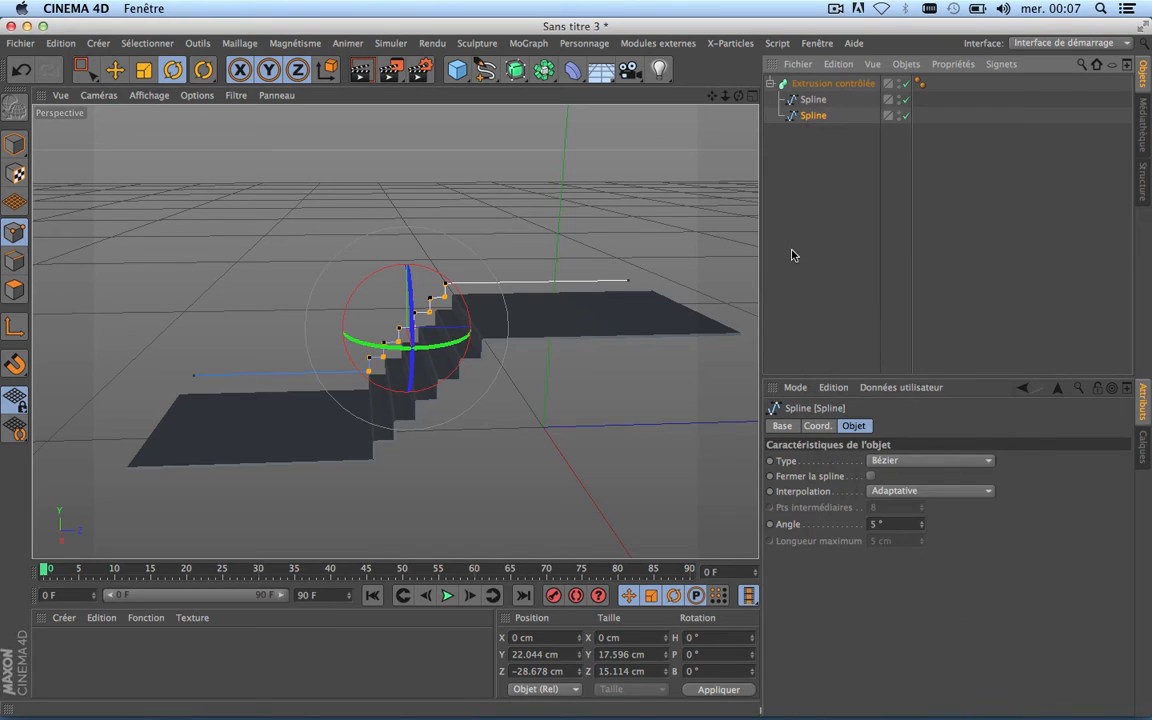
{"action": "left_click", "coordinate": [62, 44]}
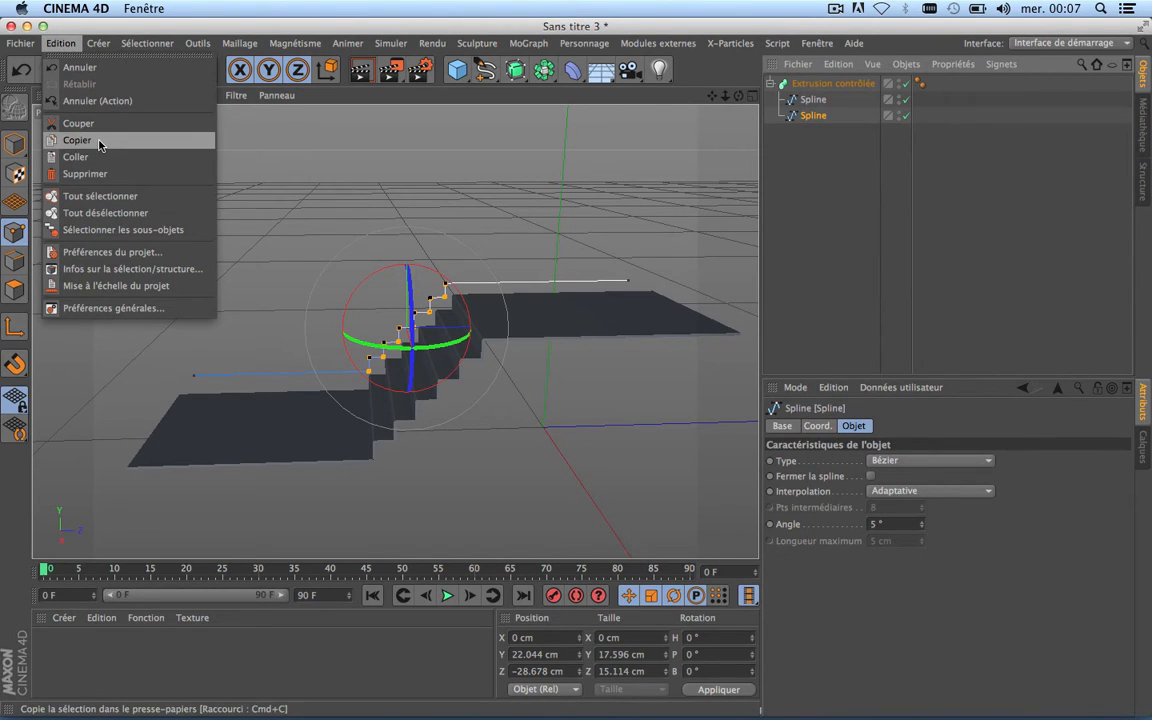
{"action": "left_click", "coordinate": [812, 204]}
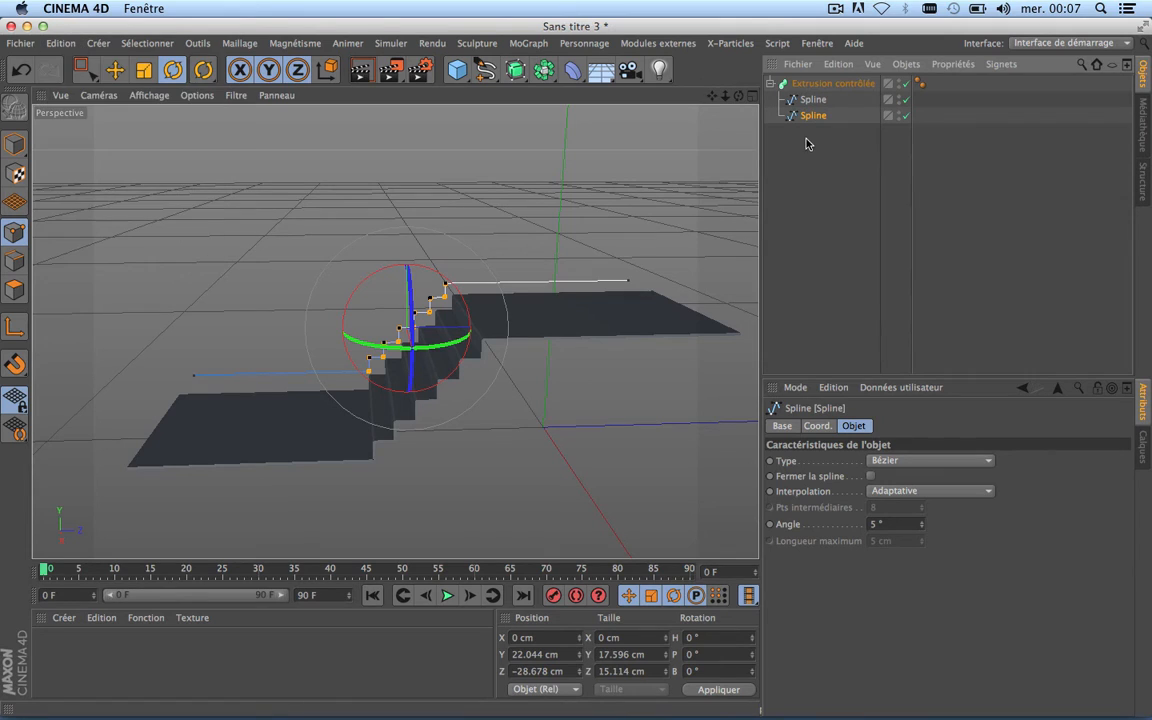
{"action": "left_click_drag", "start_coordinate": [812, 131], "coordinate": [814, 139]}
{"action": "key", "text": "super+z"}
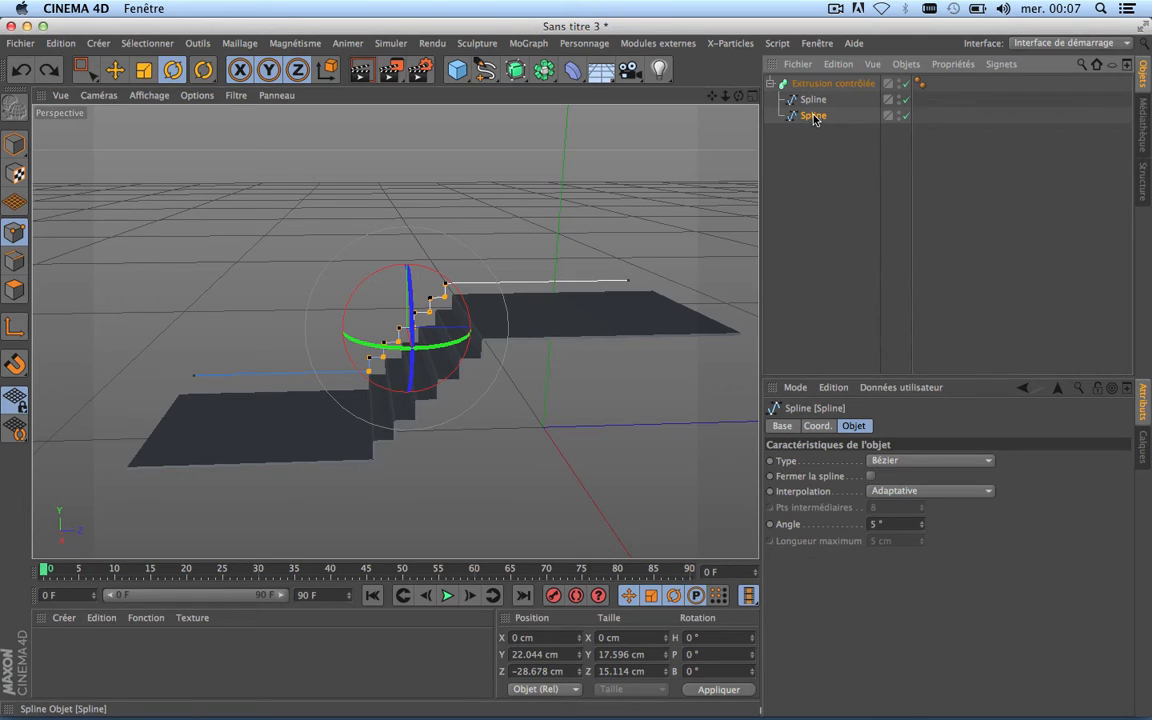
{"action": "left_click_drag", "start_coordinate": [813, 118], "coordinate": [810, 175], "text": "ctrl"}
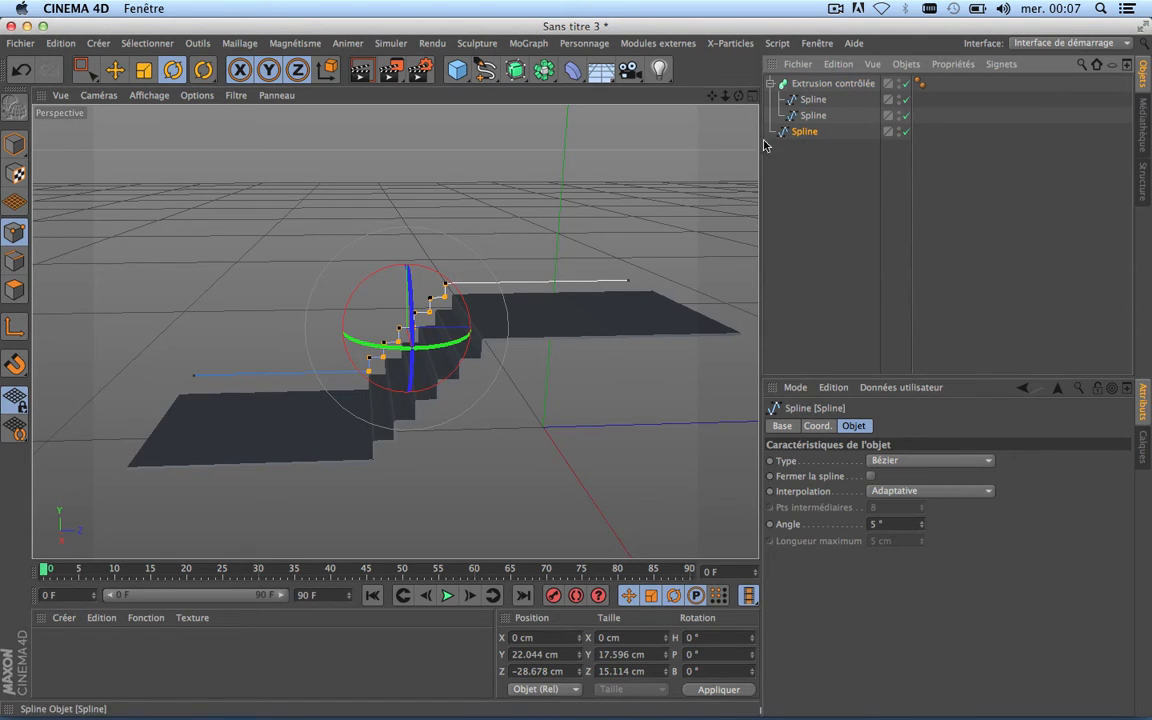
{"action": "key", "text": "super+z"}
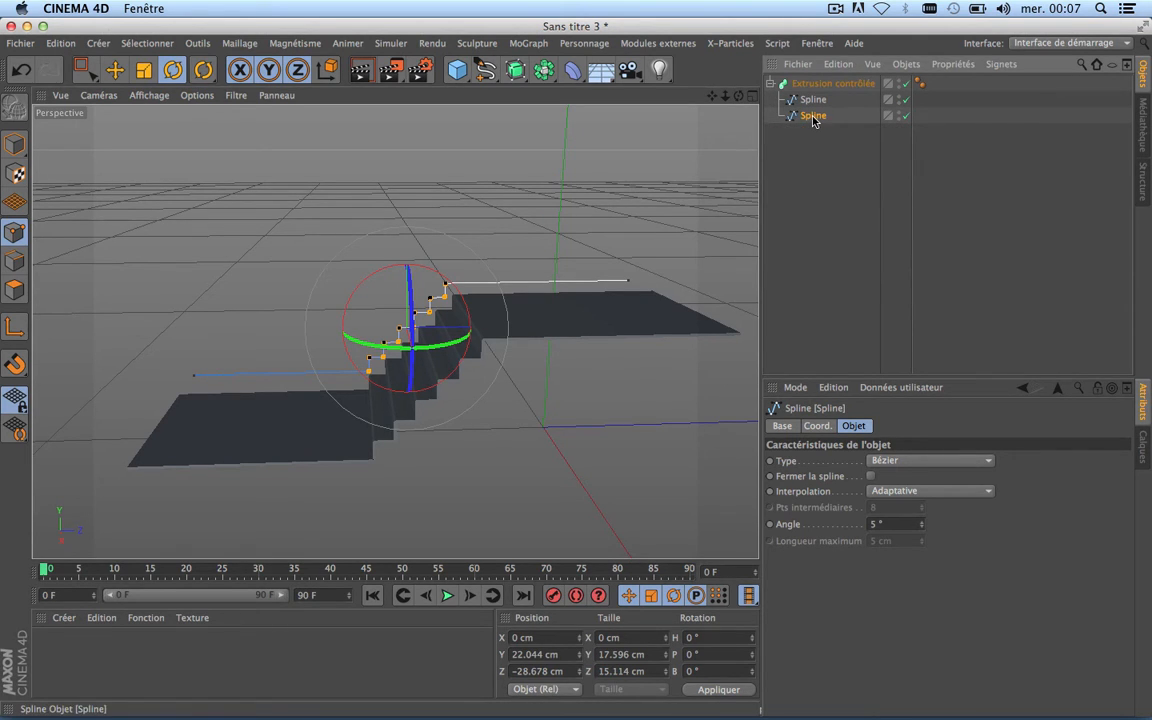
Duplicate the staircase spline outside the Extrusion contrôlée, and collapse and disable the extrusion object.
{"action": "left_click_drag", "start_coordinate": [813, 118], "coordinate": [811, 199], "text": "ctrl"}
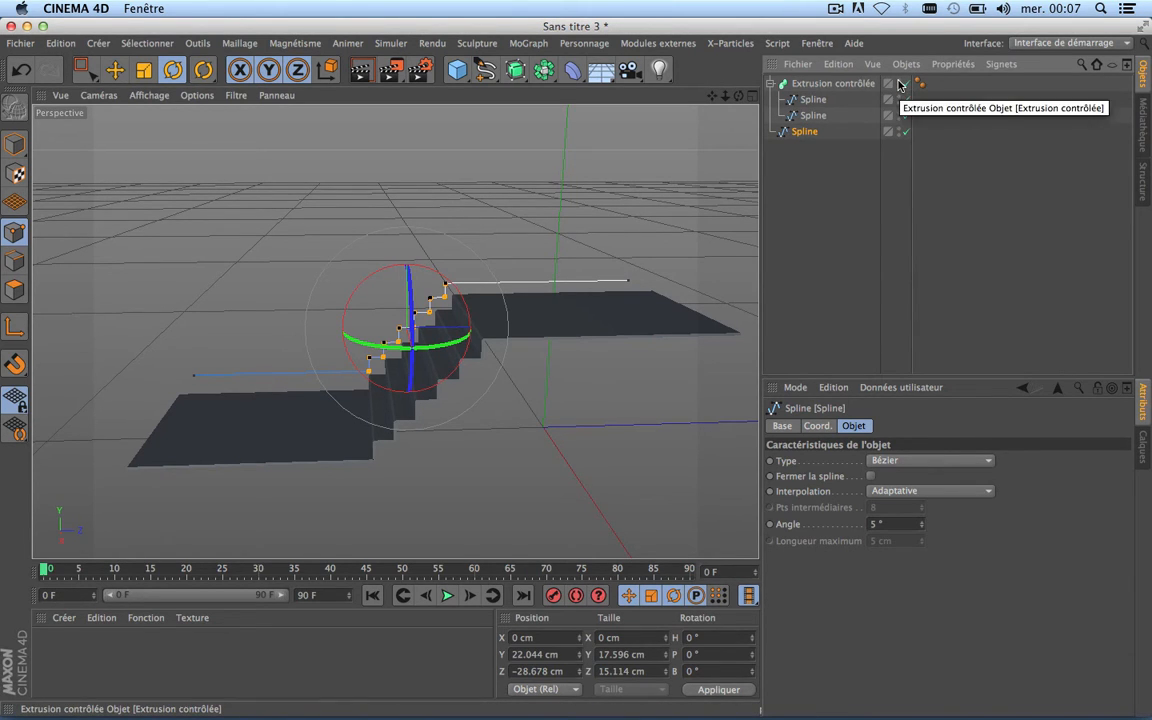
{"action": "left_click", "coordinate": [770, 85]}
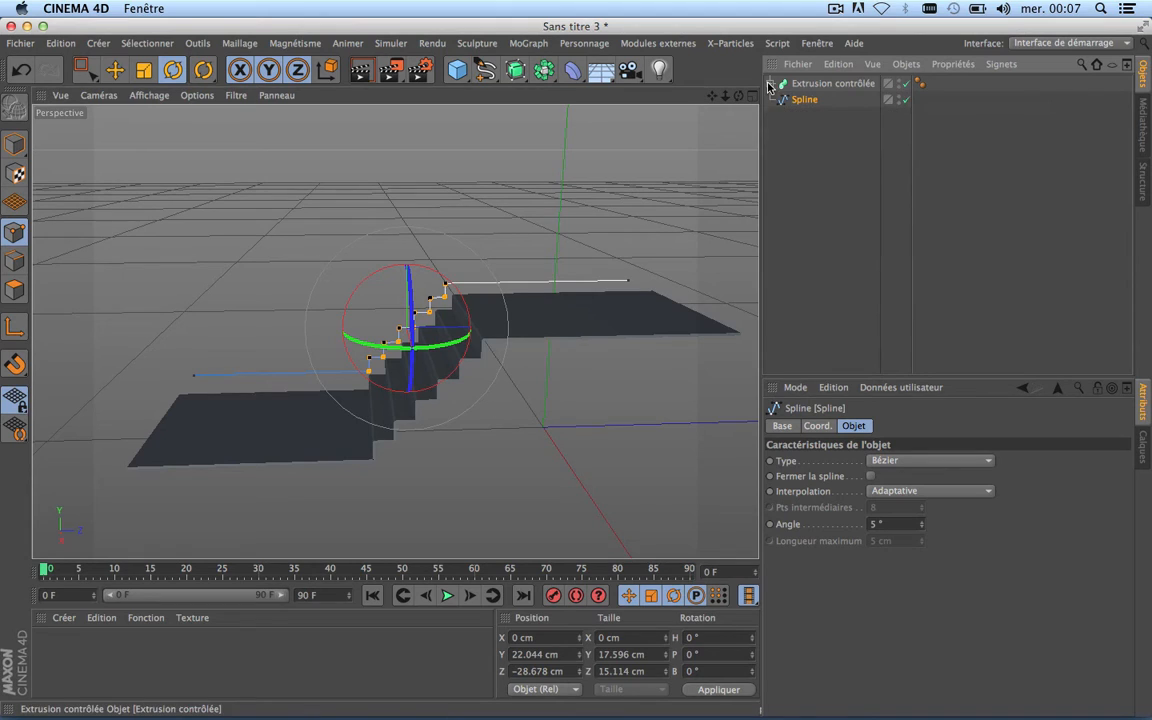
{"action": "left_click", "coordinate": [905, 85]}
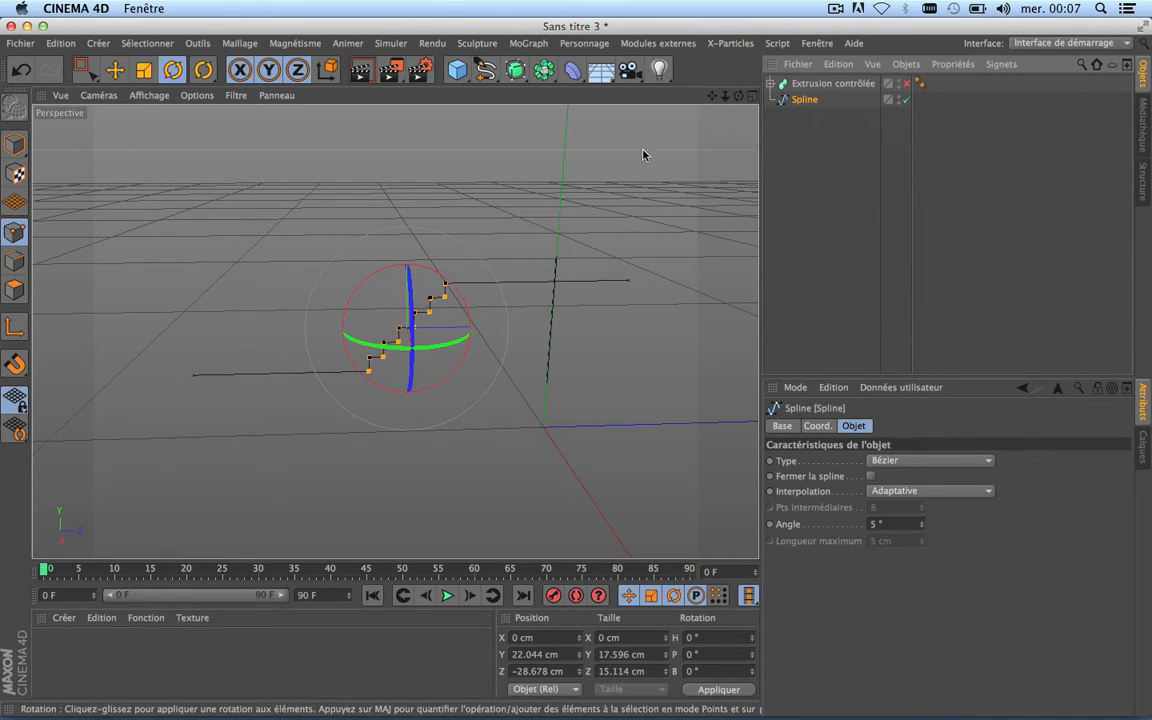
Close the duplicated staircase spline by enabling Fermer la spline, working in the Droite view.
{"action": "key", "text": "o"}
{"action": "scroll", "coordinate": [377, 331], "scroll_direction": "down", "scroll_amount": 10}
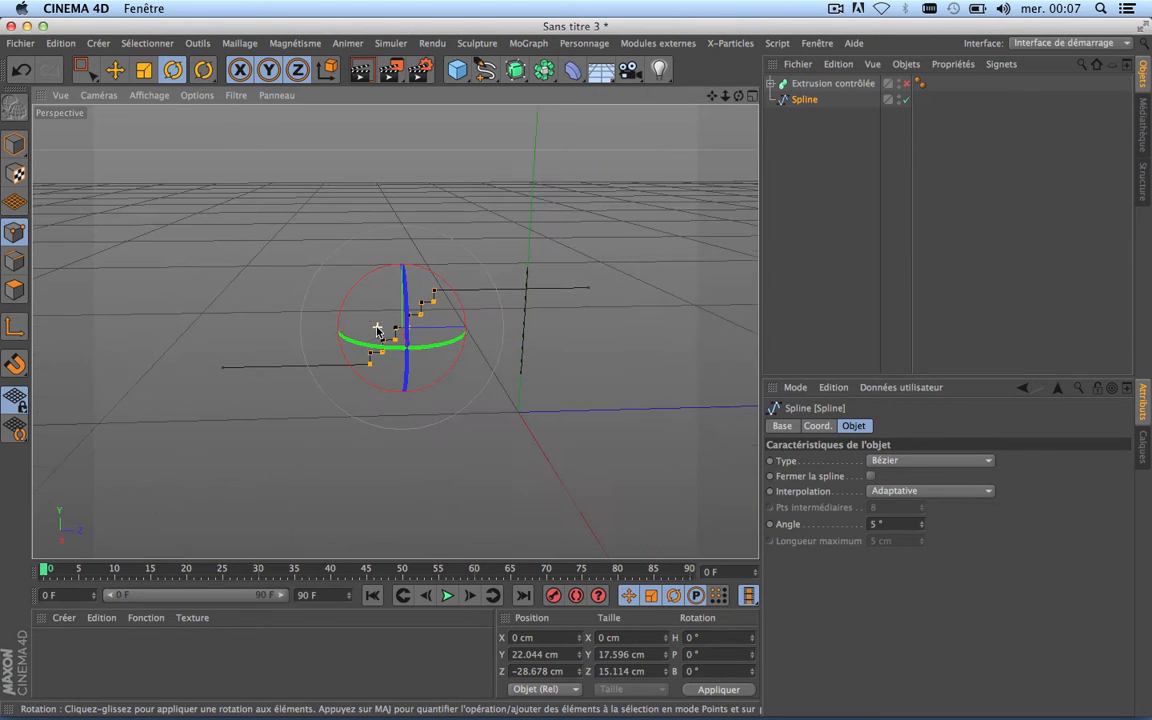
{"action": "left_click", "coordinate": [752, 96]}
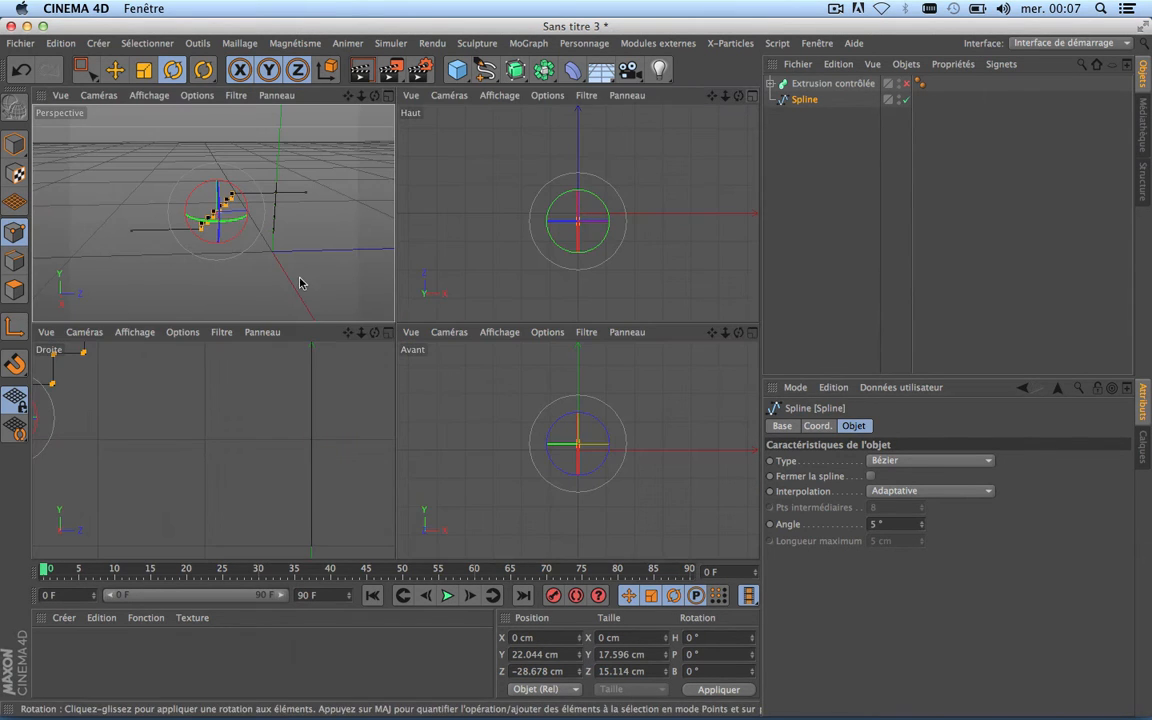
{"action": "left_click", "coordinate": [390, 336]}
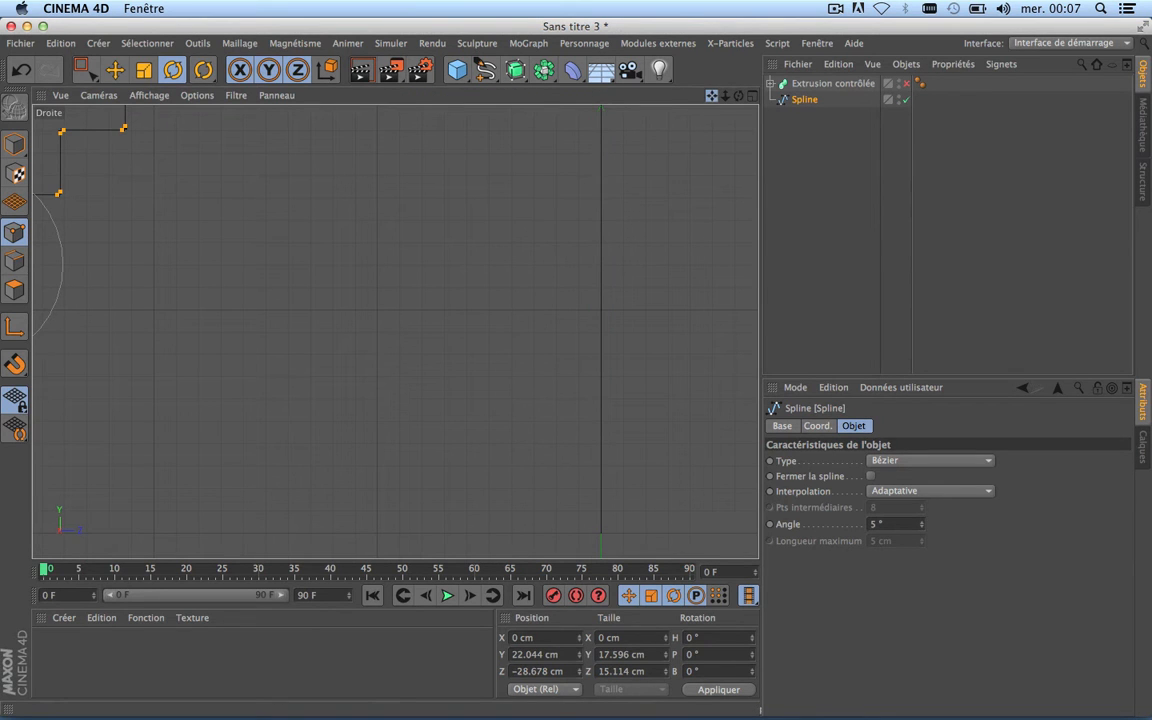
{"action": "left_click_drag", "start_coordinate": [712, 96], "coordinate": [1150, 155]}
{"action": "scroll", "coordinate": [450, 305], "scroll_direction": "down", "scroll_amount": 10}
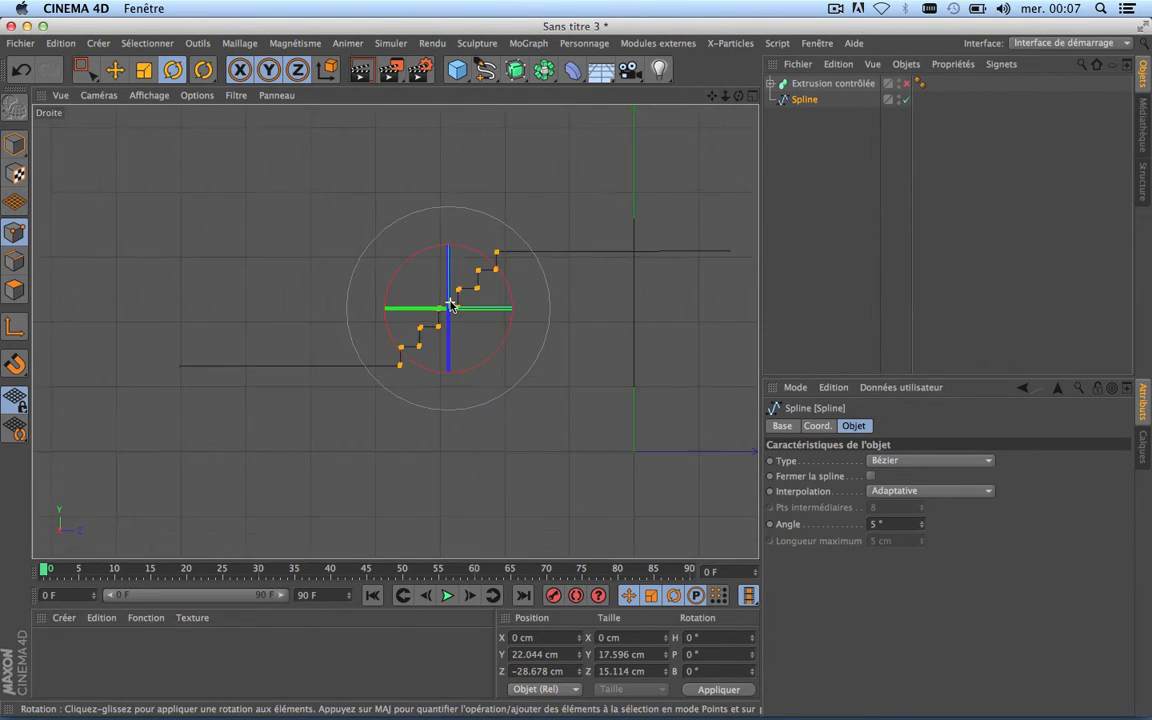
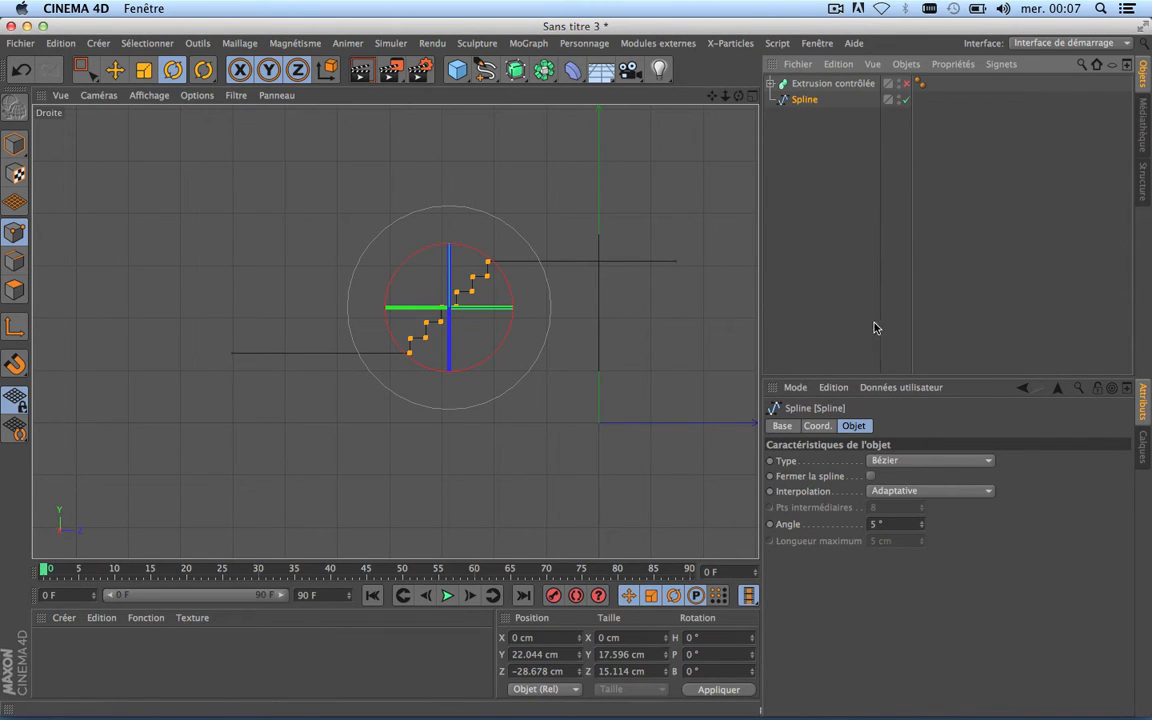
{"action": "left_click", "coordinate": [870, 477]}
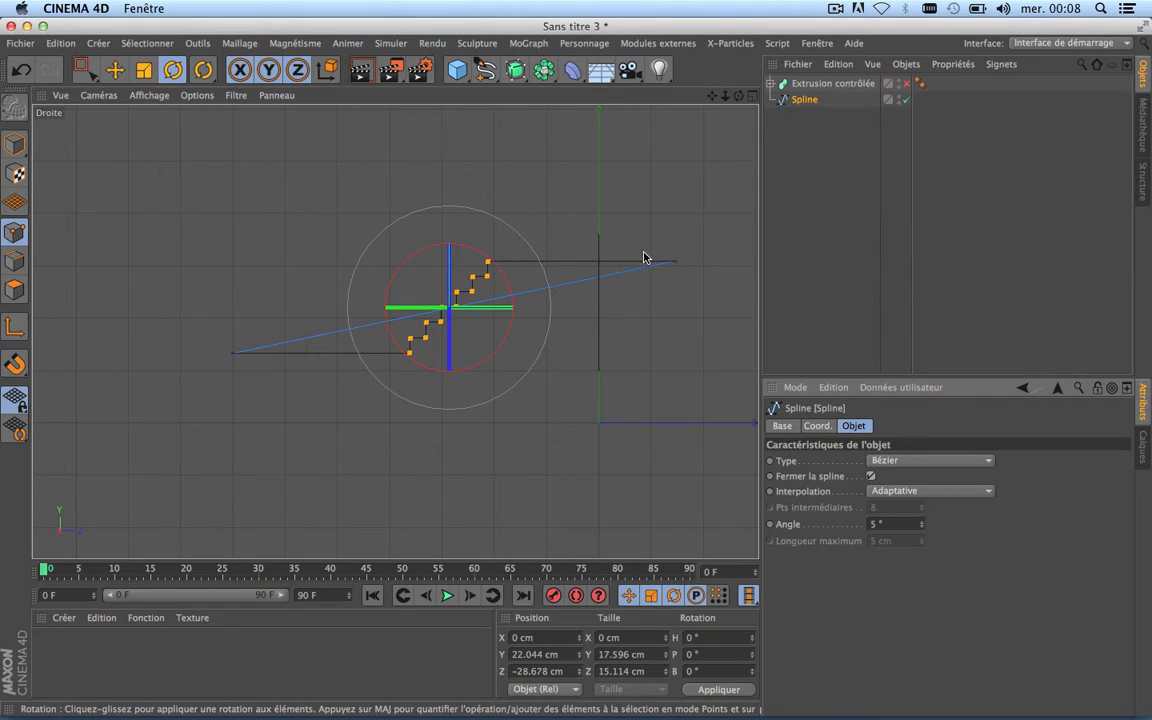
Add two points on the duplicated spline's diagonal closing segment, at about Y 16, Z −57 and Y 28, Z 0.7.
{"action": "left_click", "coordinate": [248, 45]}
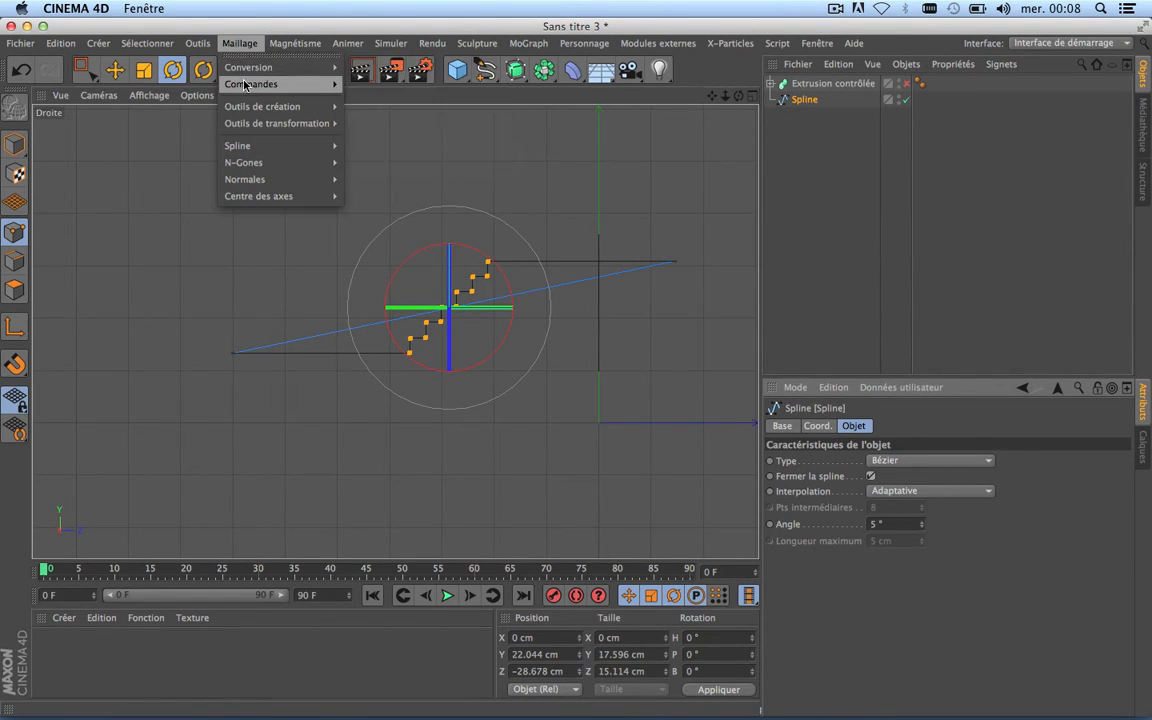
{"action": "mouse_move", "coordinate": [247, 112]}
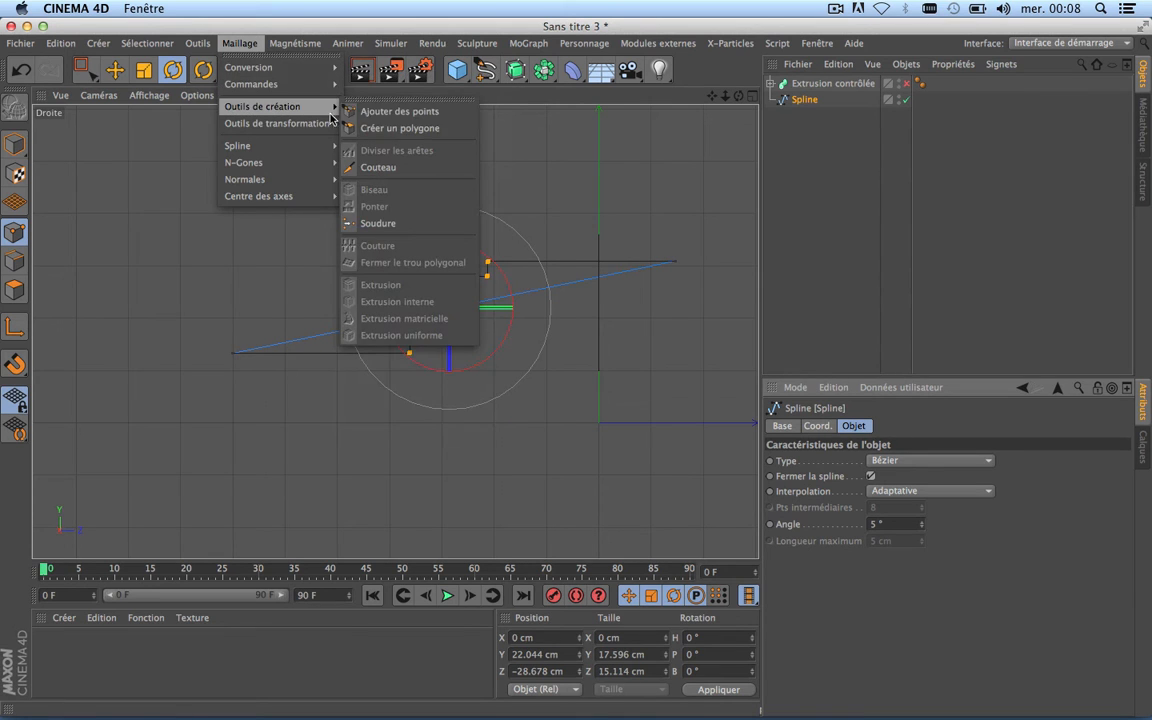
{"action": "left_click", "coordinate": [400, 114]}
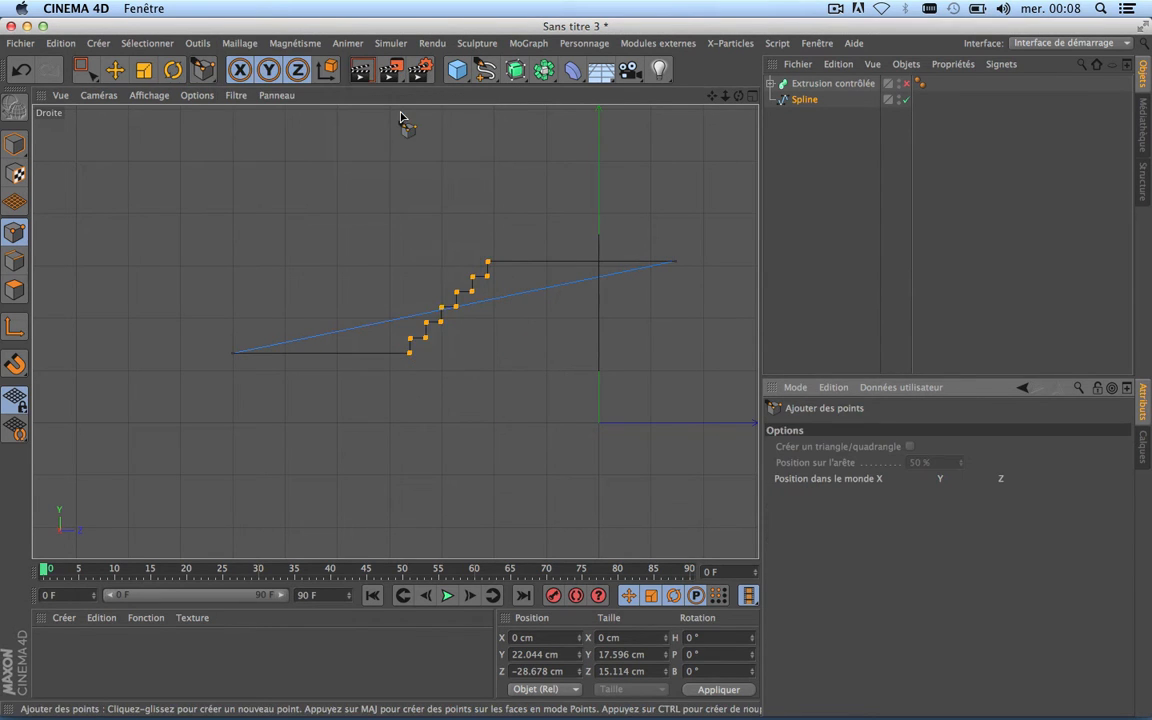
{"action": "scroll", "coordinate": [296, 342], "scroll_direction": "up", "scroll_amount": 5}
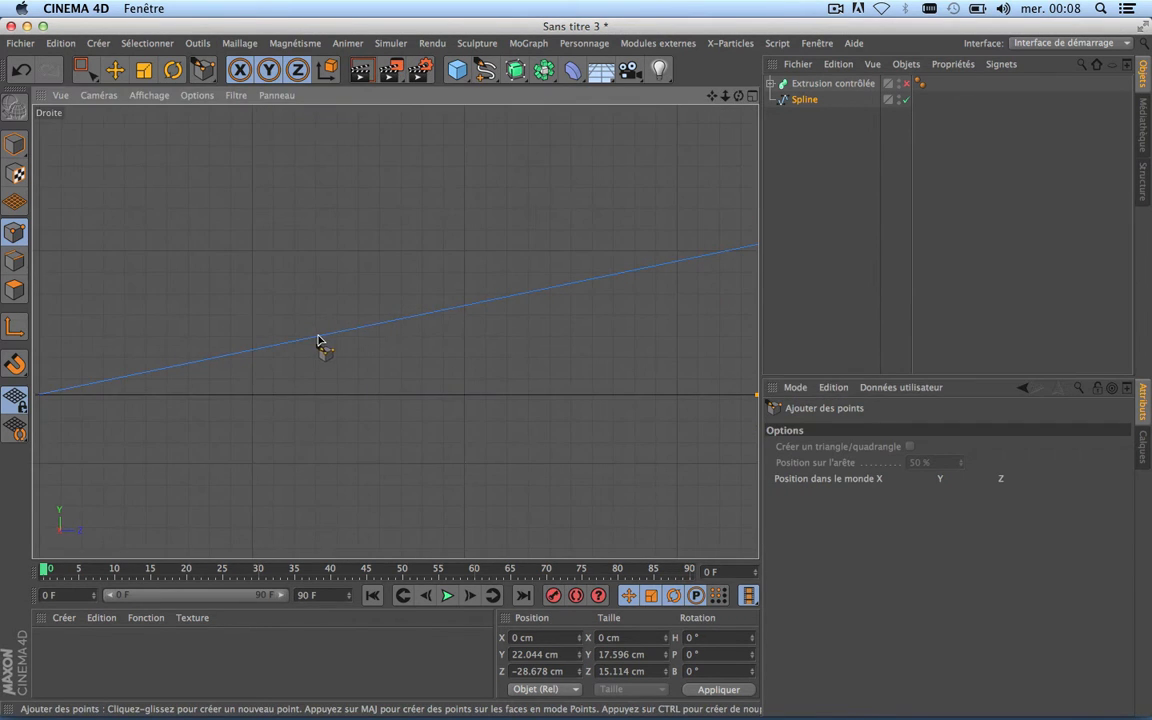
{"action": "left_click", "coordinate": [313, 342]}
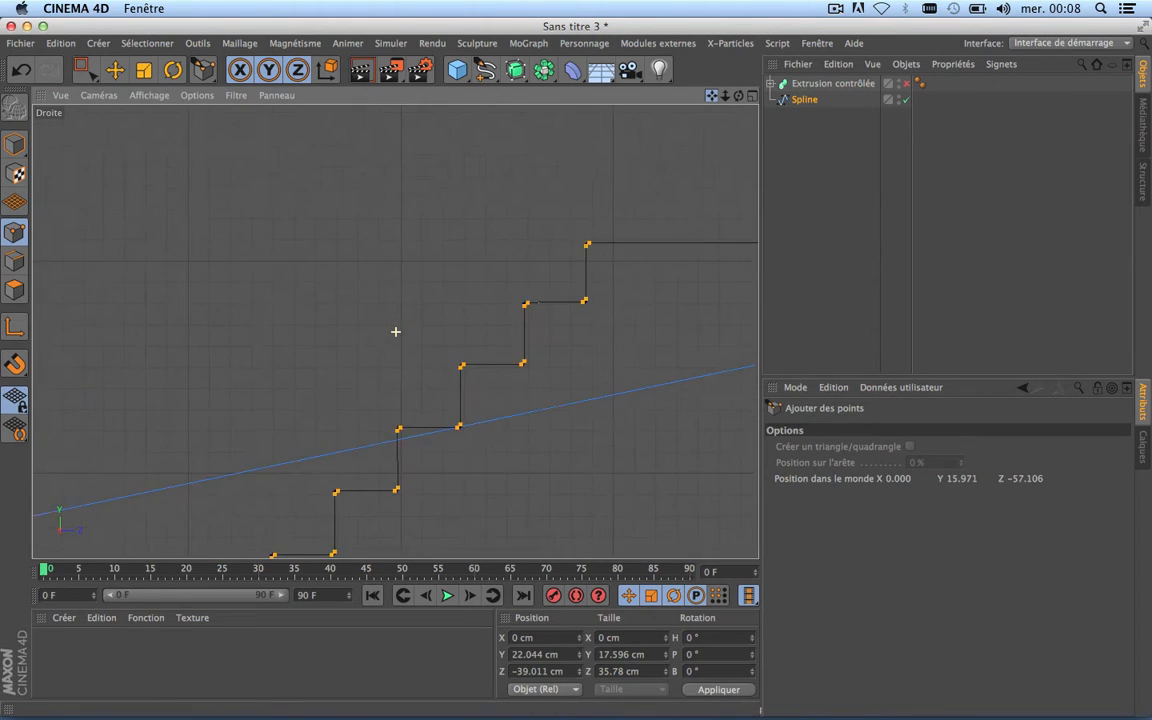
{"action": "left_click_drag", "start_coordinate": [711, 96], "coordinate": [71, 98]}
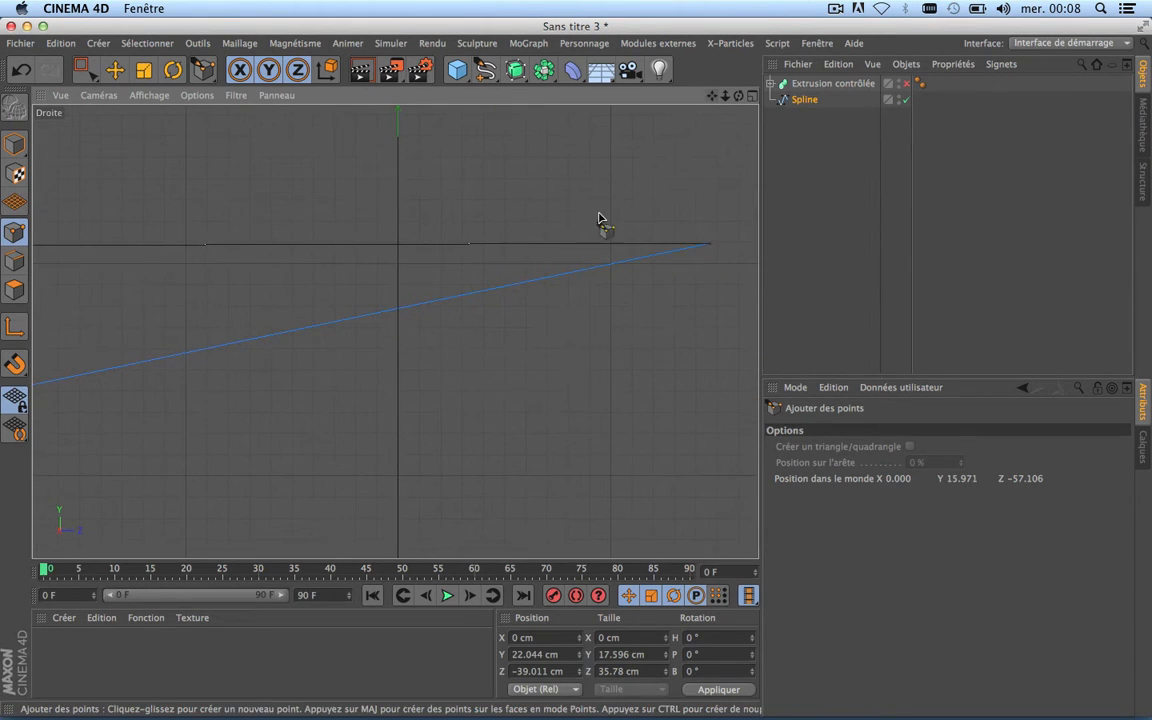
{"action": "left_click", "coordinate": [417, 303]}
{"action": "scroll", "coordinate": [558, 316], "scroll_direction": "down", "scroll_amount": 5}
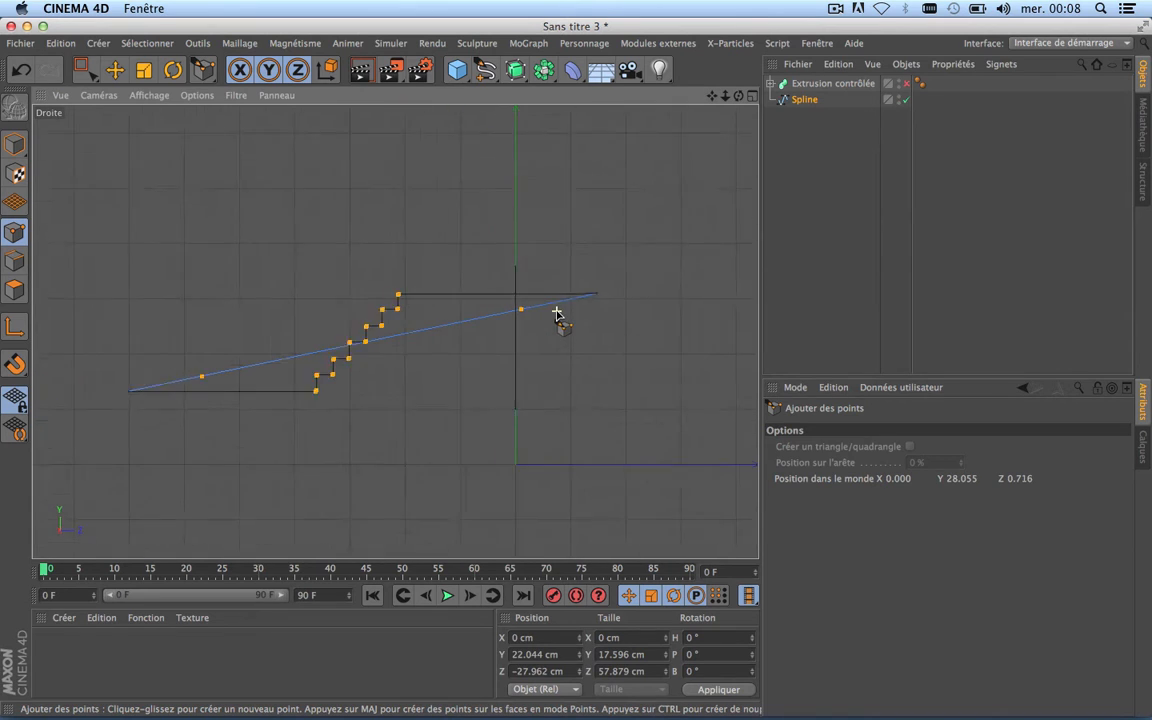
Move the added point nearest the staircase's low end directly below that end, at about Y 0.03 cm and Z −70.14 cm.
{"action": "left_click", "coordinate": [86, 69]}
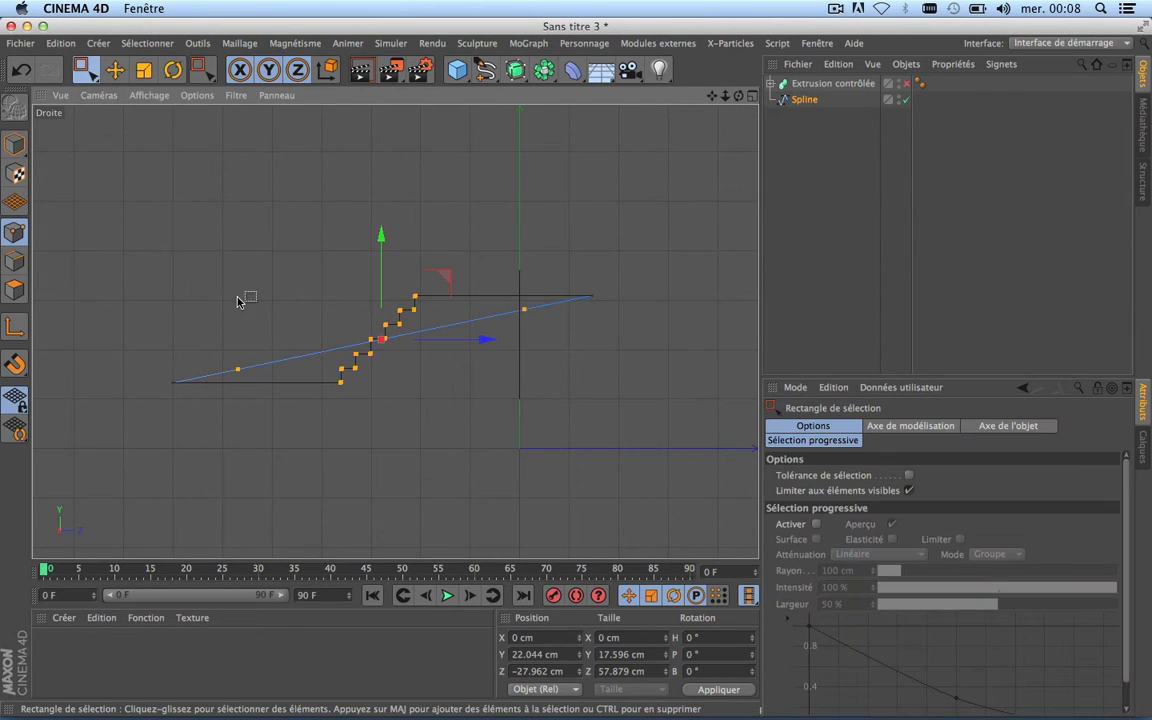
{"action": "left_click_drag", "start_coordinate": [257, 342], "coordinate": [226, 375]}
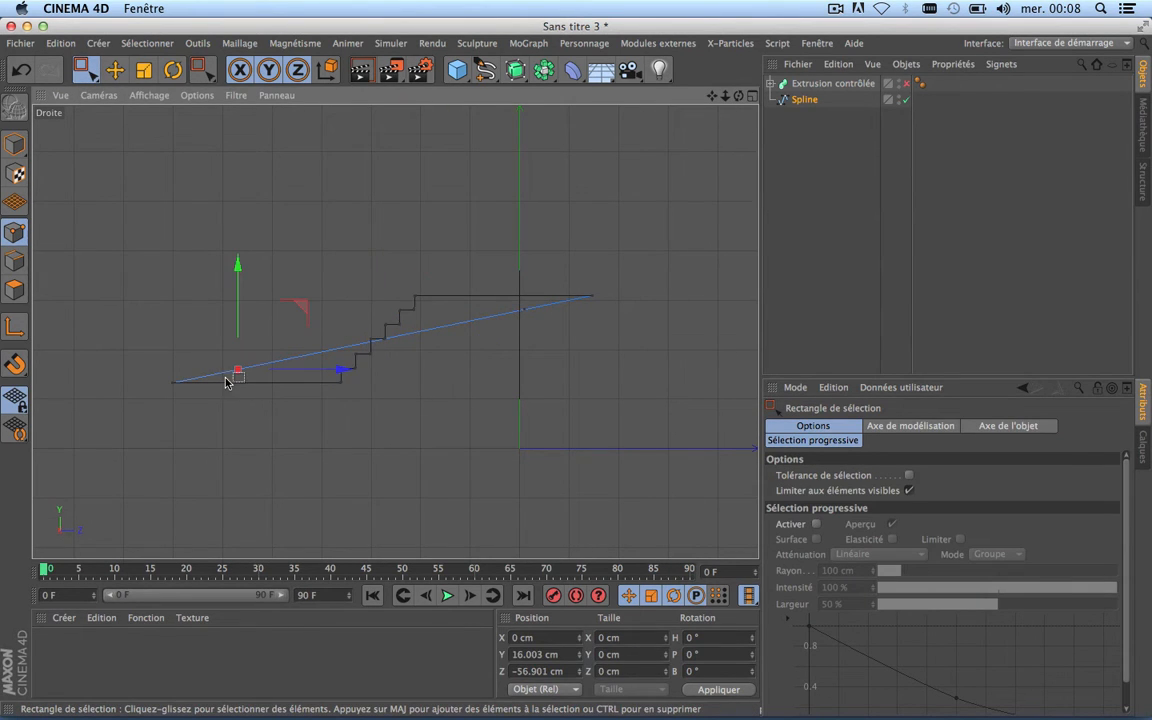
{"action": "scroll", "coordinate": [176, 396], "scroll_direction": "up", "scroll_amount": 3}
{"action": "scroll", "coordinate": [176, 396], "scroll_direction": "up", "scroll_amount": 1}
{"action": "left_click_drag", "start_coordinate": [294, 252], "coordinate": [283, 404]}
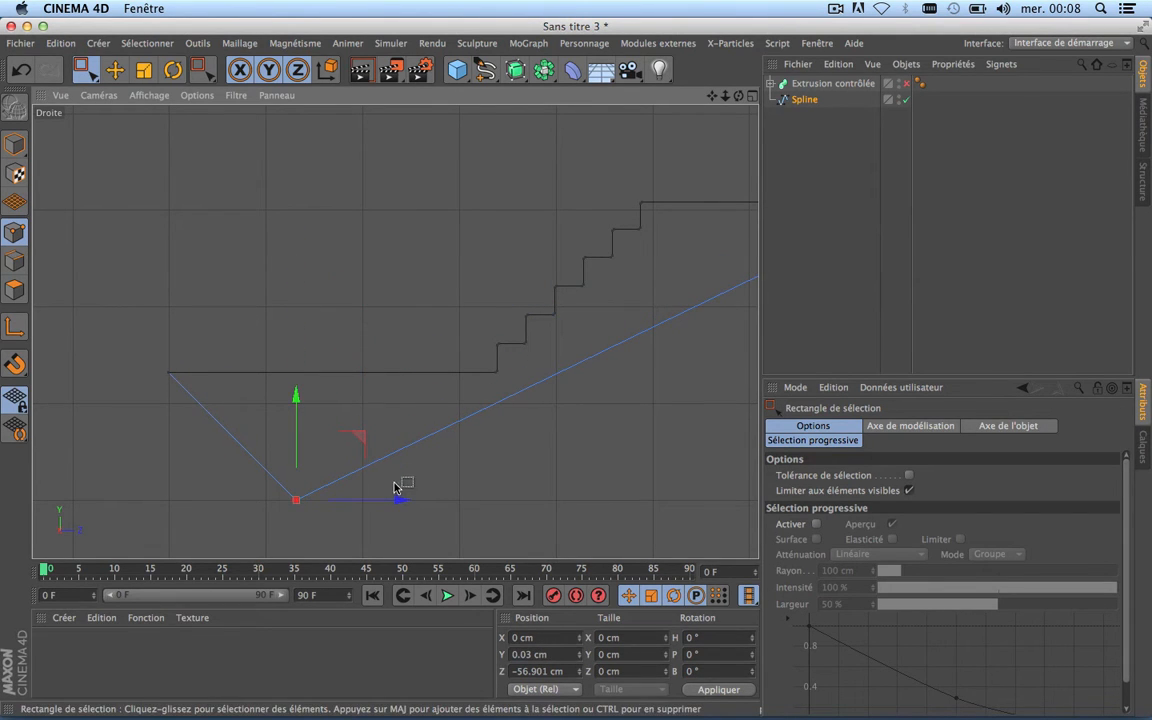
{"action": "left_click_drag", "start_coordinate": [398, 500], "coordinate": [272, 494]}
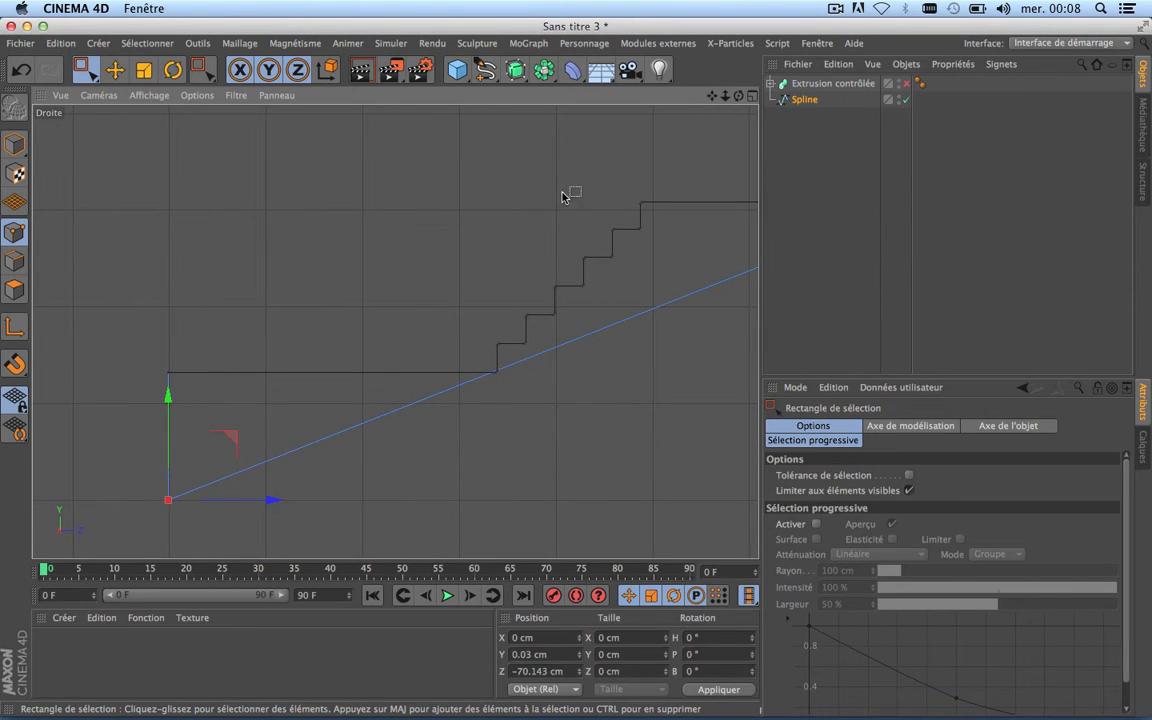
{"action": "left_click_drag", "start_coordinate": [712, 96], "coordinate": [904, 0]}
{"action": "scroll", "coordinate": [323, 330], "scroll_direction": "up", "scroll_amount": 3}
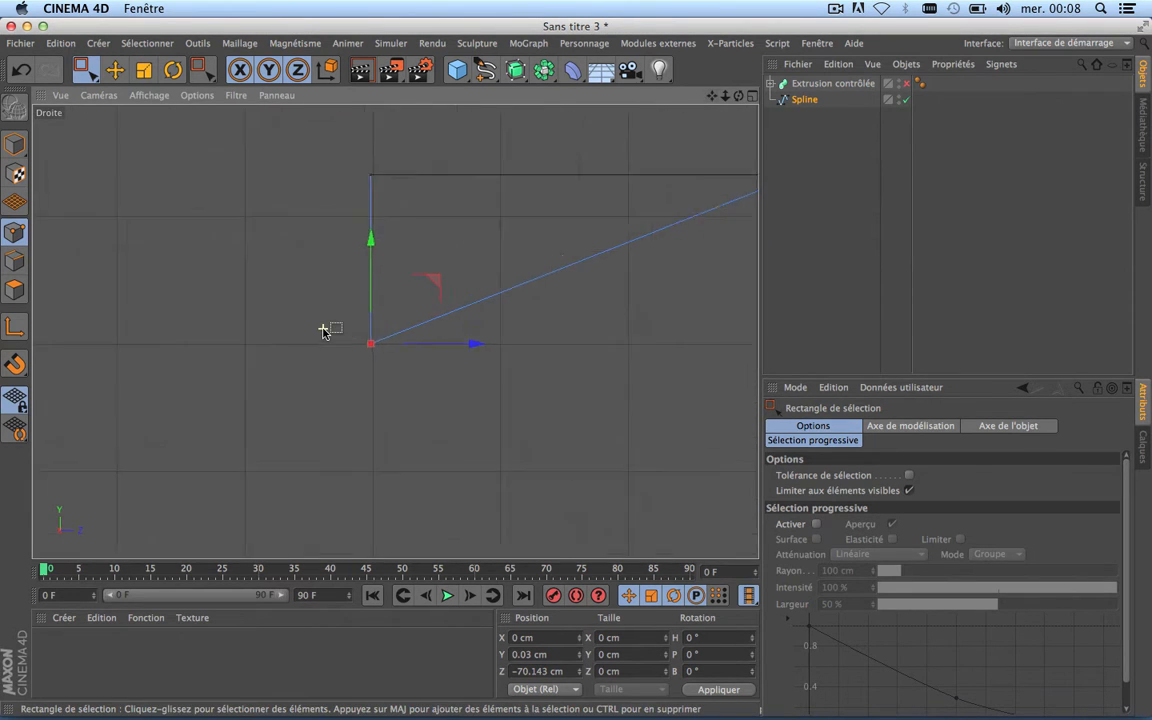
{"action": "scroll", "coordinate": [323, 330], "scroll_direction": "up", "scroll_amount": 2}
{"action": "scroll", "coordinate": [323, 330], "scroll_direction": "down", "scroll_amount": 4}
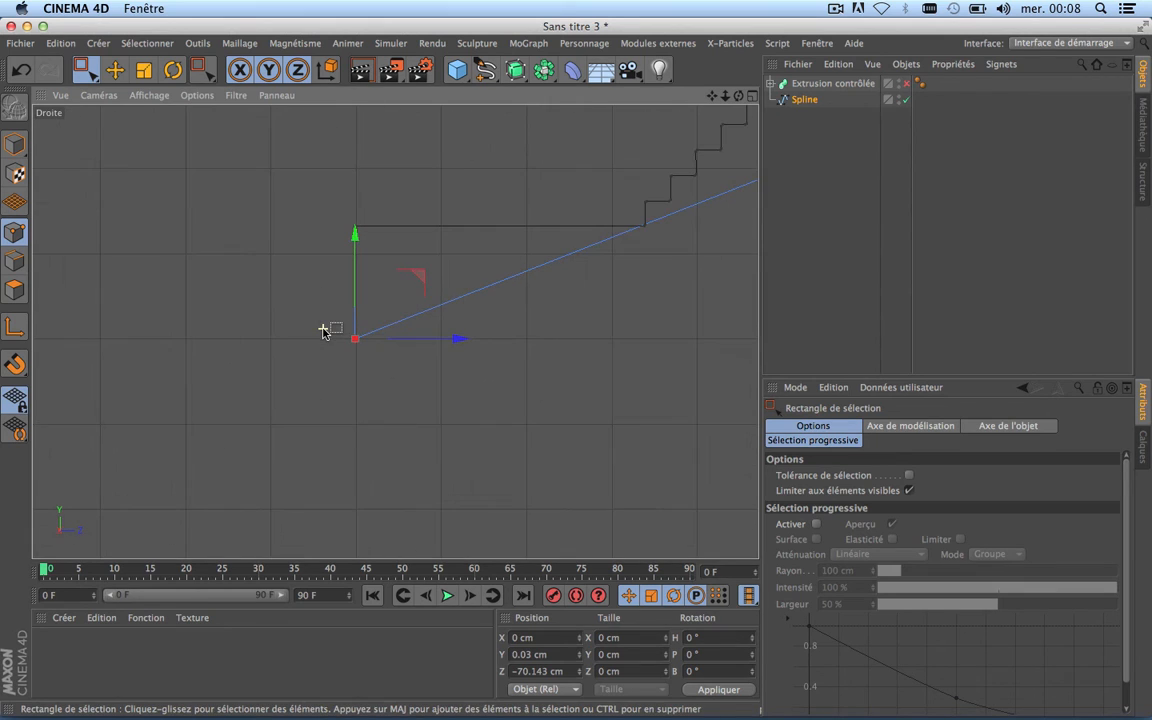
Move the other added point directly below the upper landing's far end, at about Y 0.03 cm and Z 14.64 cm.
{"action": "left_click_drag", "start_coordinate": [712, 96], "coordinate": [302, 184]}
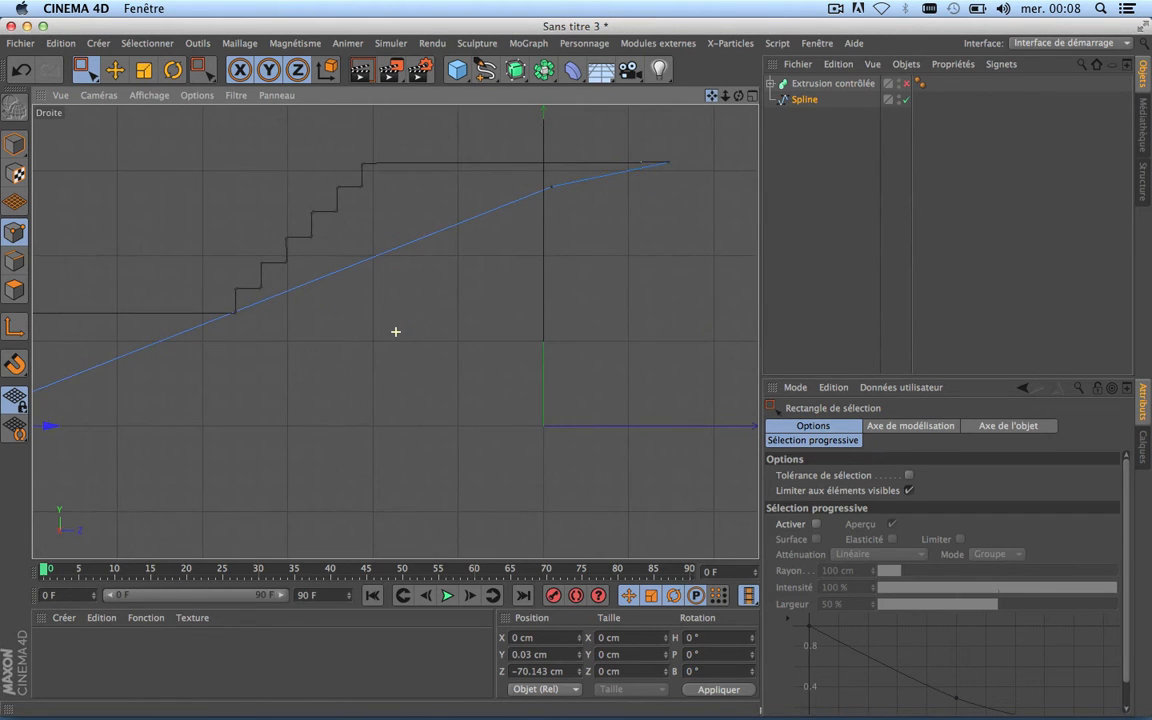
{"action": "left_click_drag", "start_coordinate": [508, 182], "coordinate": [620, 195]}
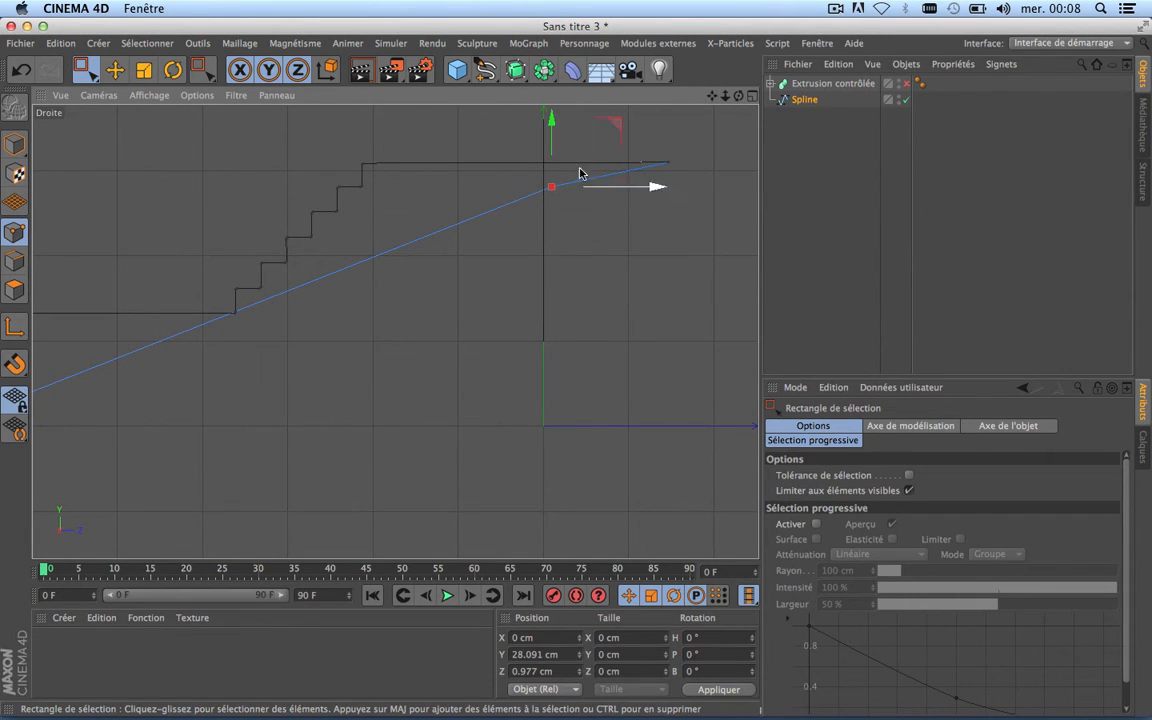
{"action": "left_click_drag", "start_coordinate": [550, 121], "coordinate": [556, 424]}
{"action": "left_click_drag", "start_coordinate": [658, 427], "coordinate": [776, 427]}
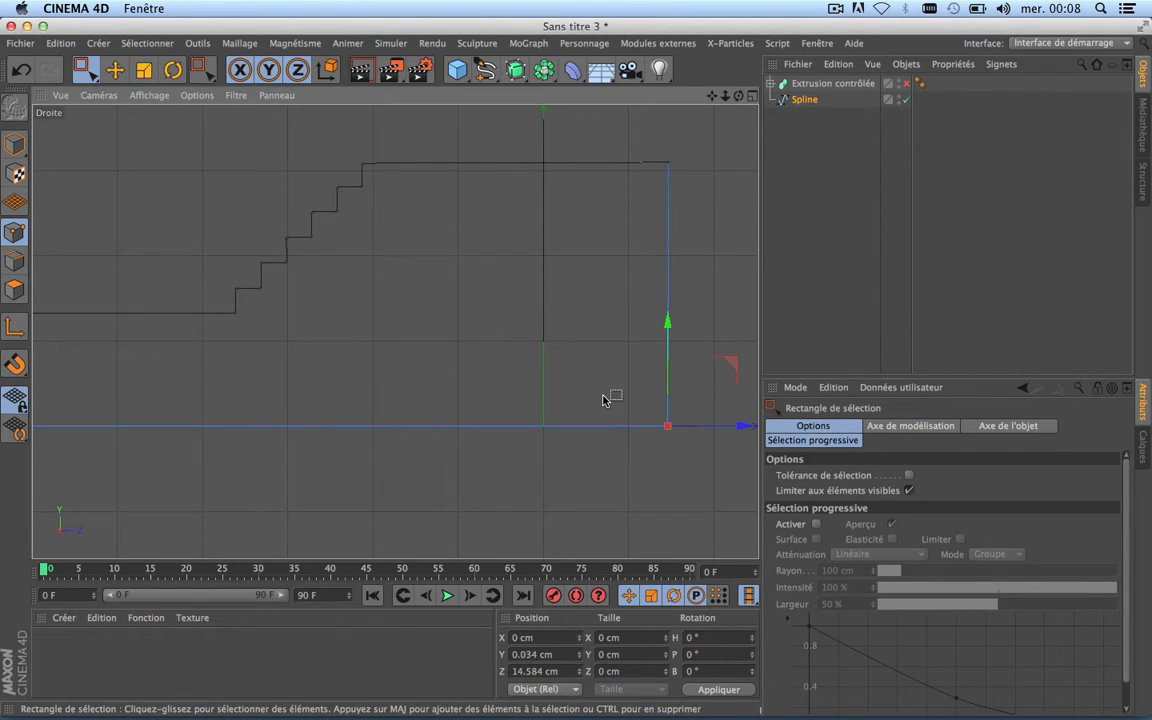
{"action": "scroll", "coordinate": [609, 398], "scroll_direction": "up", "scroll_amount": 3}
{"action": "left_click_drag", "start_coordinate": [711, 98], "coordinate": [625, 106]}
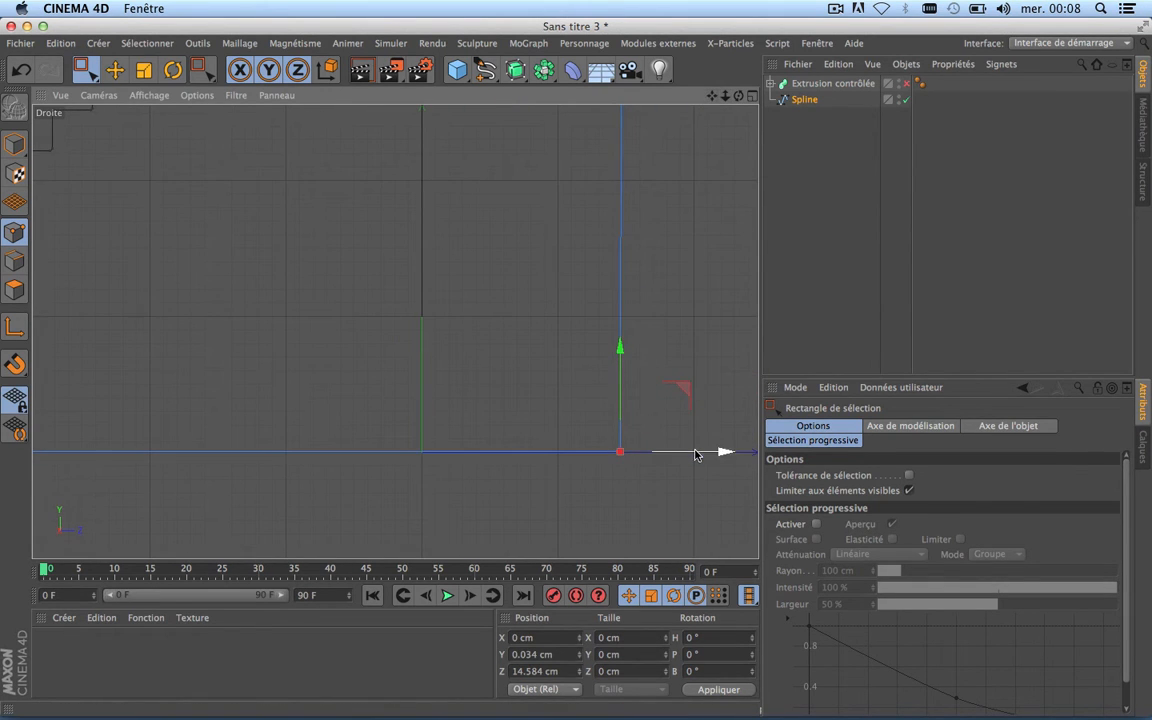
{"action": "left_click_drag", "start_coordinate": [694, 453], "coordinate": [697, 455]}
{"action": "scroll", "coordinate": [607, 386], "scroll_direction": "down", "scroll_amount": 5}
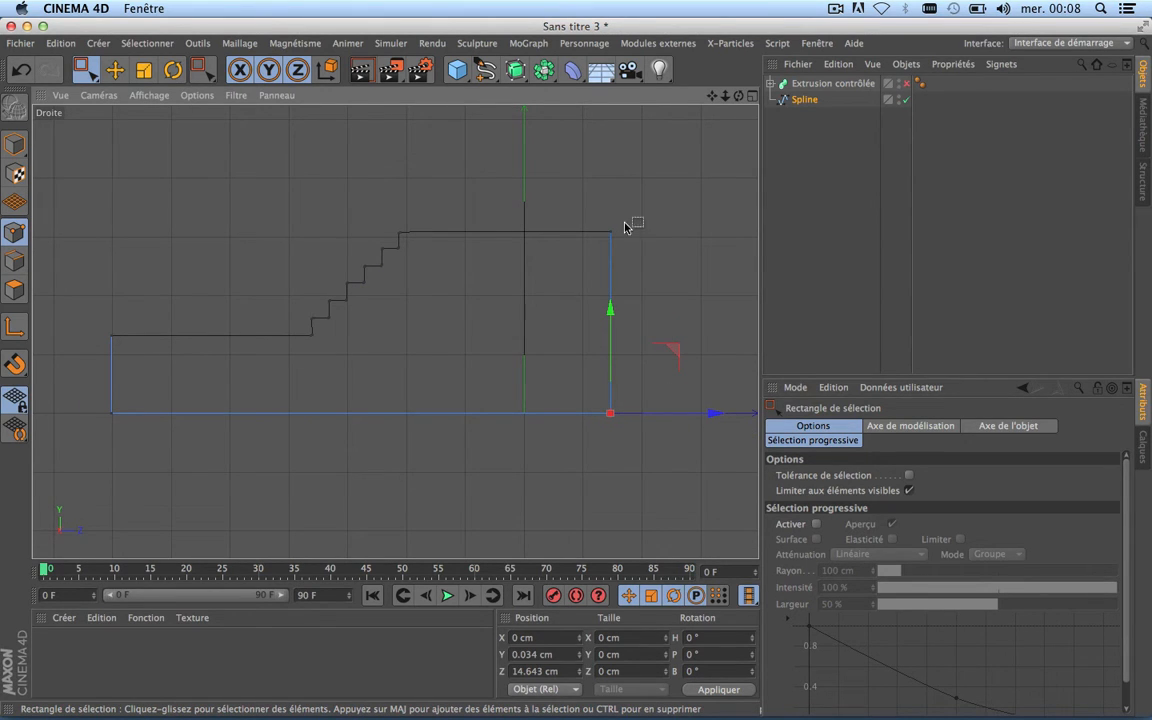
Align the spline's lower corner with the upper landing's end point by setting its Z position to 14.668 cm.
{"action": "left_click_drag", "start_coordinate": [627, 217], "coordinate": [598, 254]}
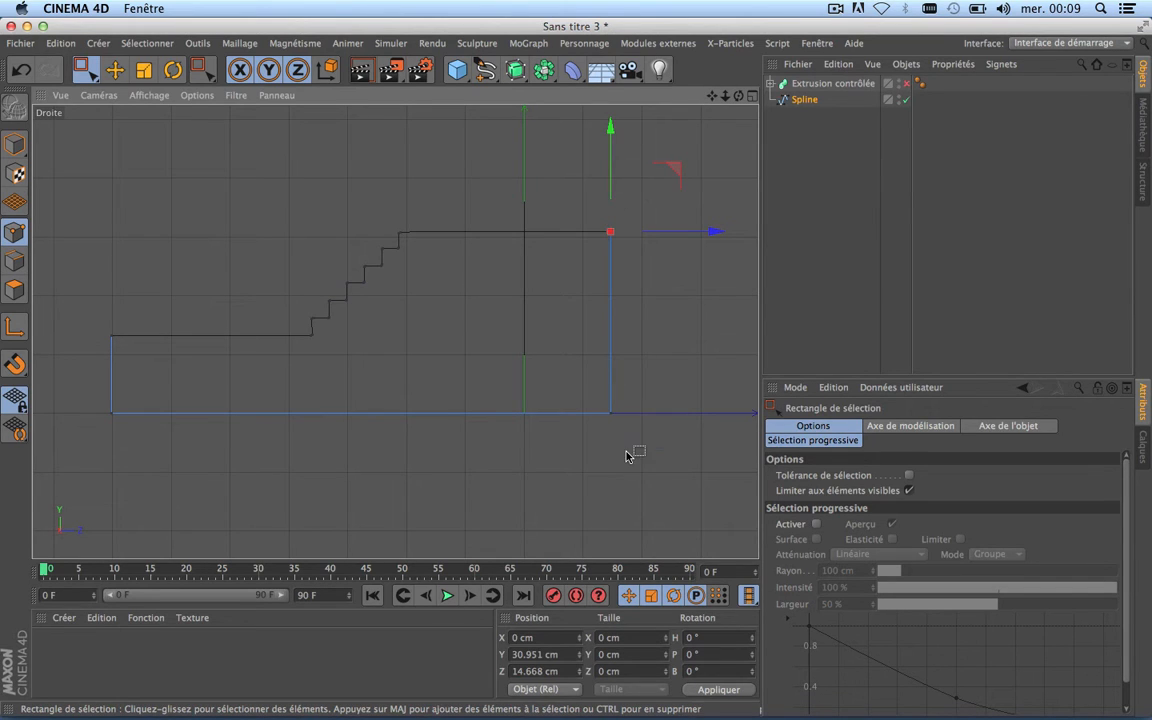
{"action": "left_click_drag", "start_coordinate": [628, 387], "coordinate": [593, 457]}
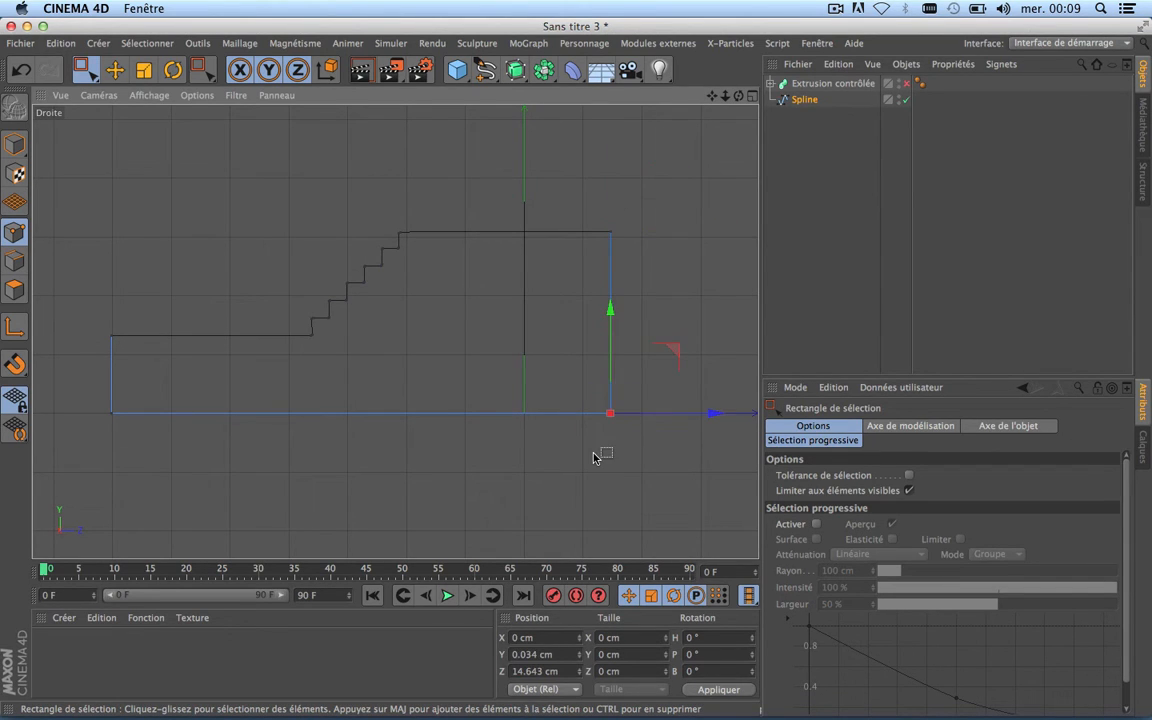
{"action": "left_click_drag", "start_coordinate": [624, 212], "coordinate": [587, 268]}
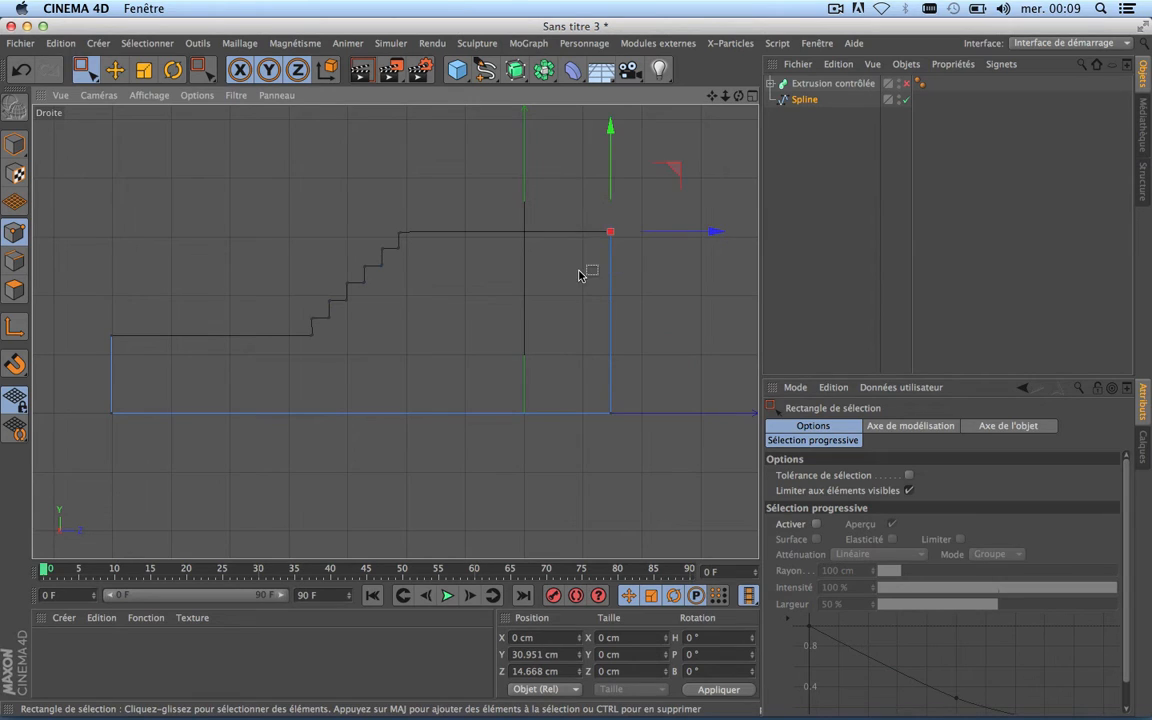
{"action": "left_click", "coordinate": [533, 671]}
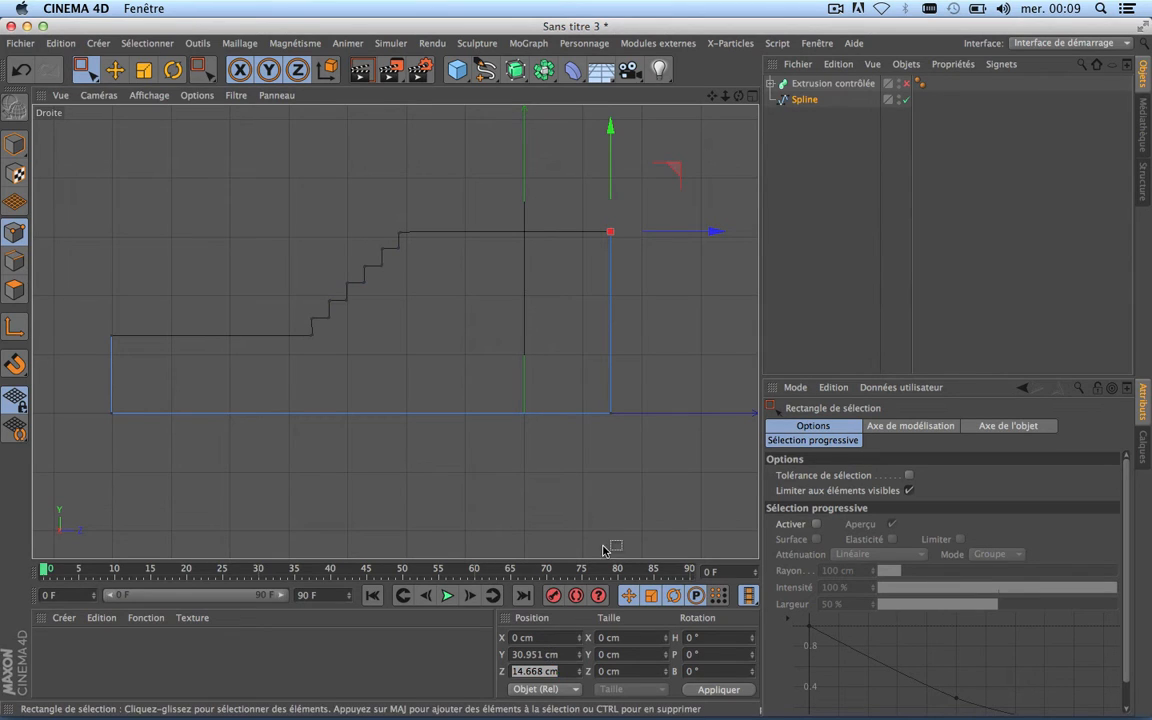
{"action": "left_click_drag", "start_coordinate": [636, 388], "coordinate": [572, 465]}
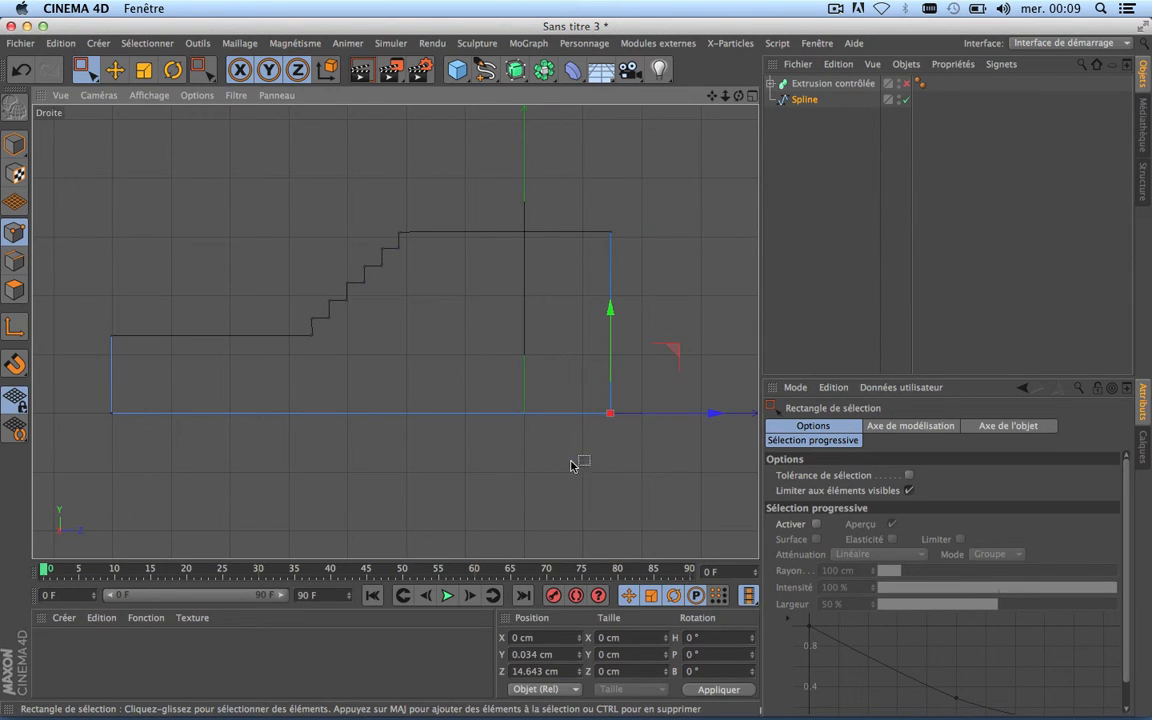
{"action": "left_click", "coordinate": [533, 671]}
{"action": "type", "text": "14.668 cm"}
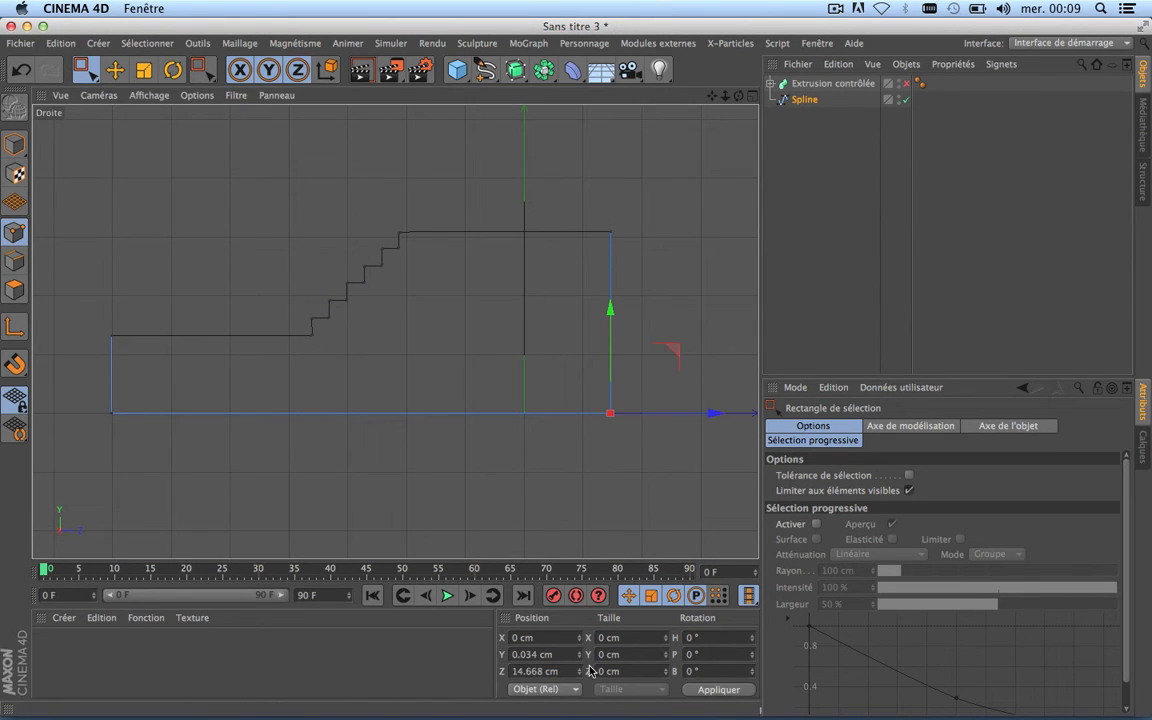
{"action": "left_click", "coordinate": [736, 690]}
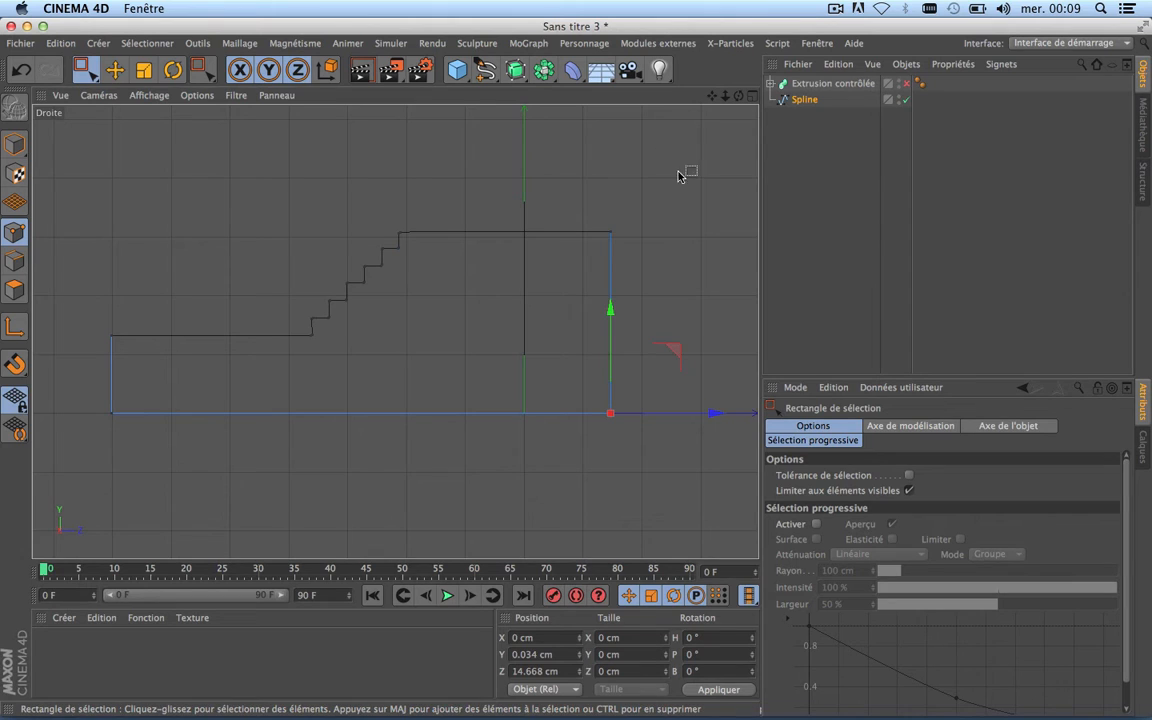
Switch back to the full Perspective view and re-enable the Extrusion contrôlée.
{"action": "left_click_drag", "start_coordinate": [712, 96], "coordinate": [838, 88]}
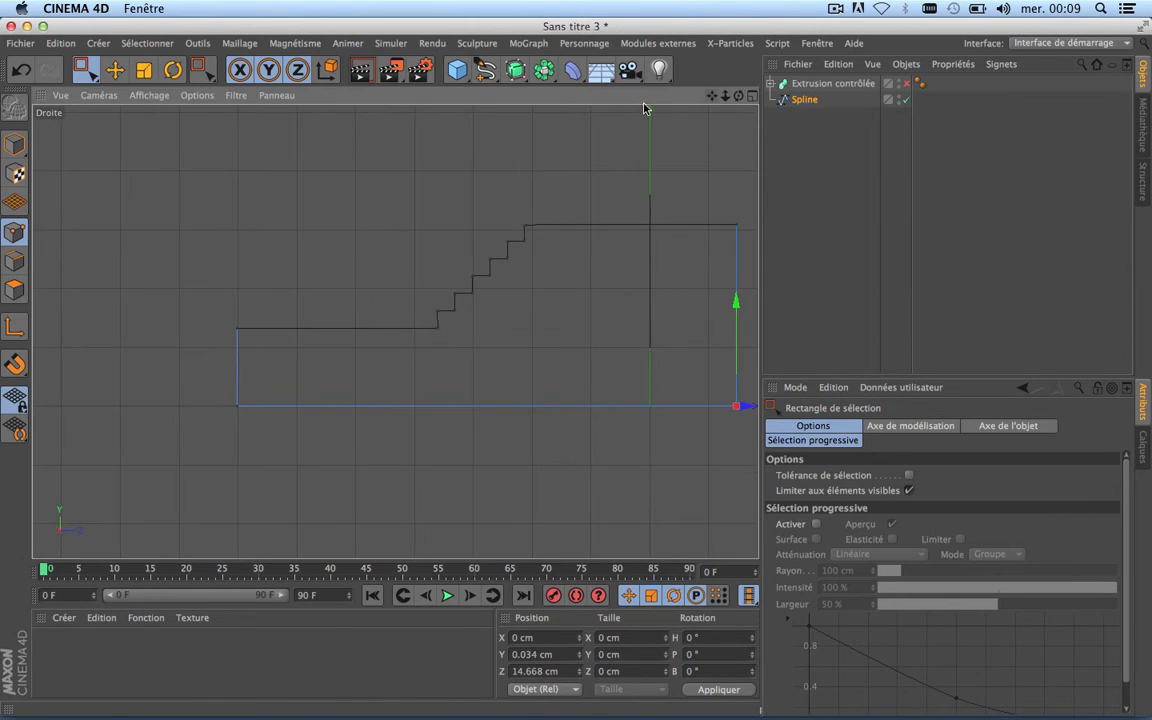
{"action": "scroll", "coordinate": [257, 413], "scroll_direction": "down", "scroll_amount": 3}
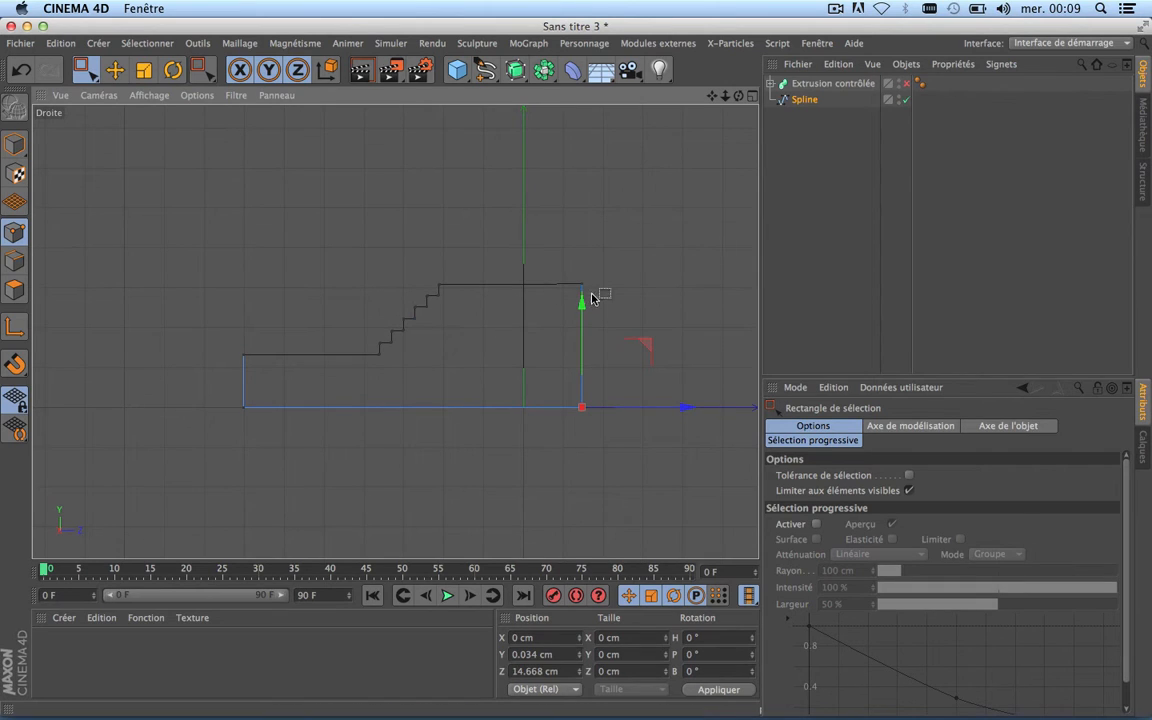
{"action": "left_click", "coordinate": [752, 96]}
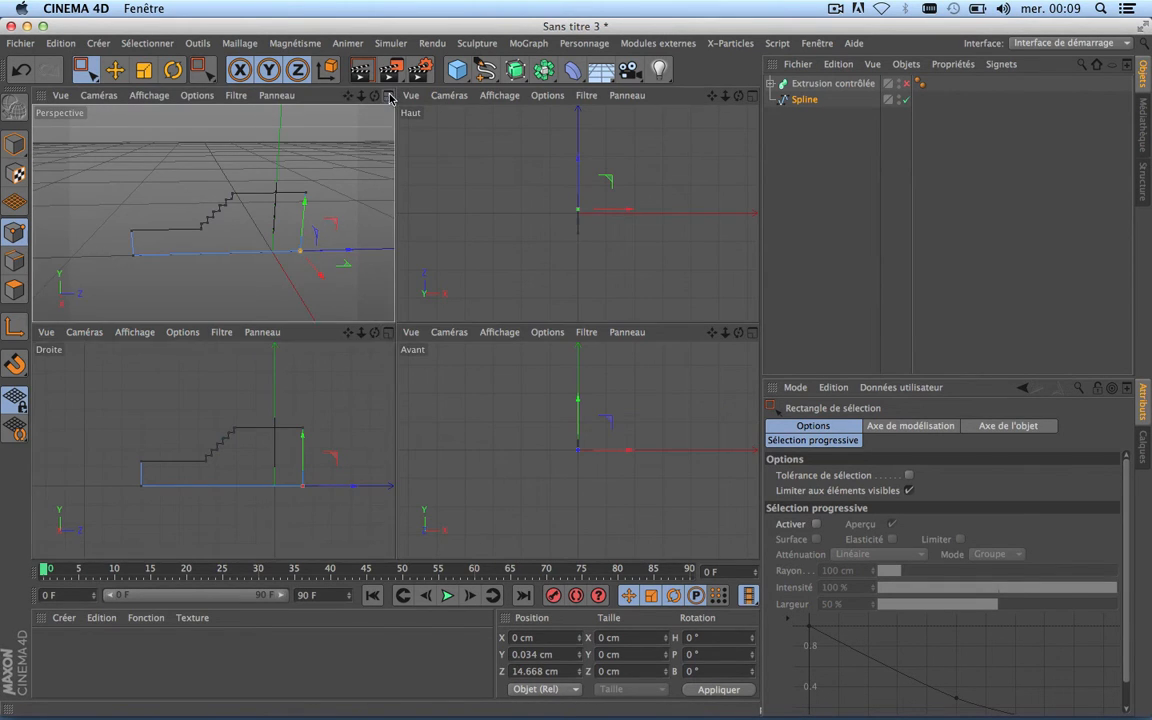
{"action": "left_click", "coordinate": [388, 96]}
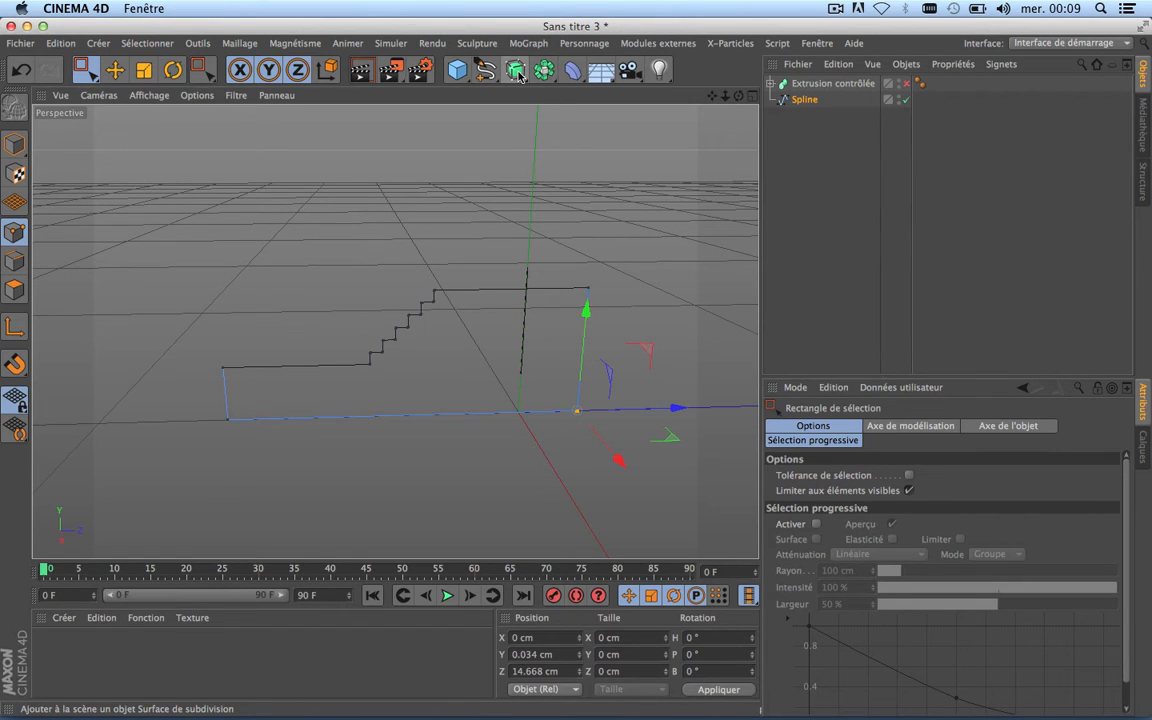
{"action": "left_click_drag", "start_coordinate": [519, 77], "coordinate": [802, 216]}
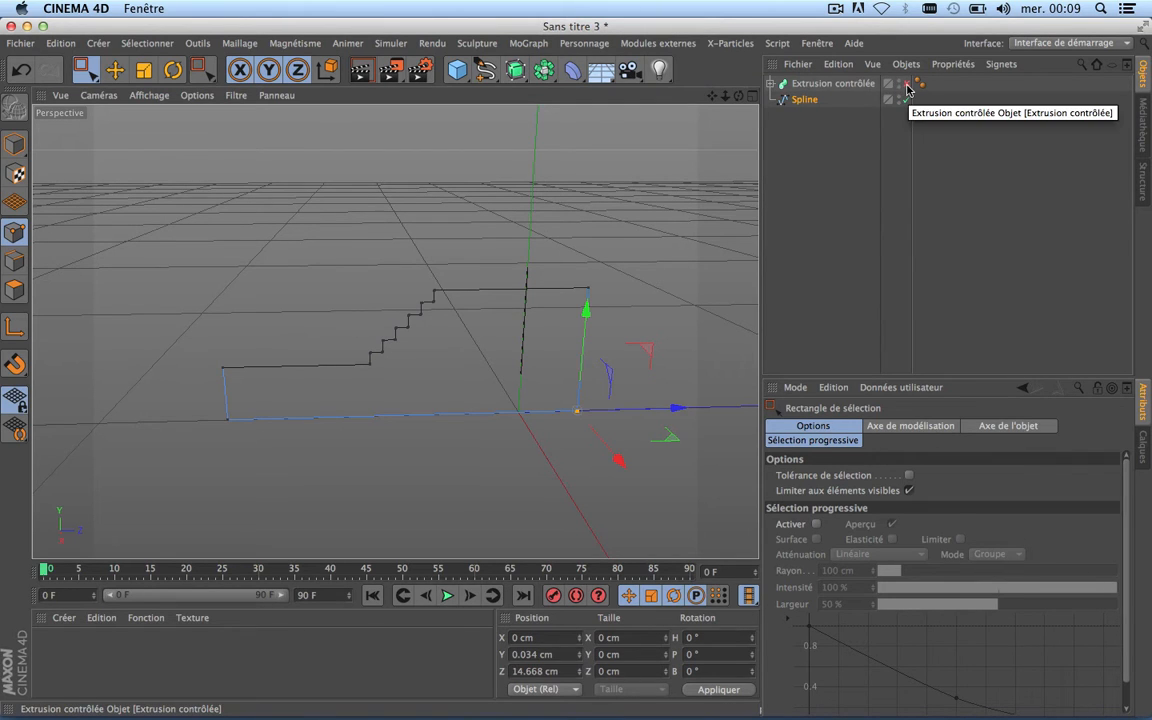
{"action": "left_click", "coordinate": [907, 86]}
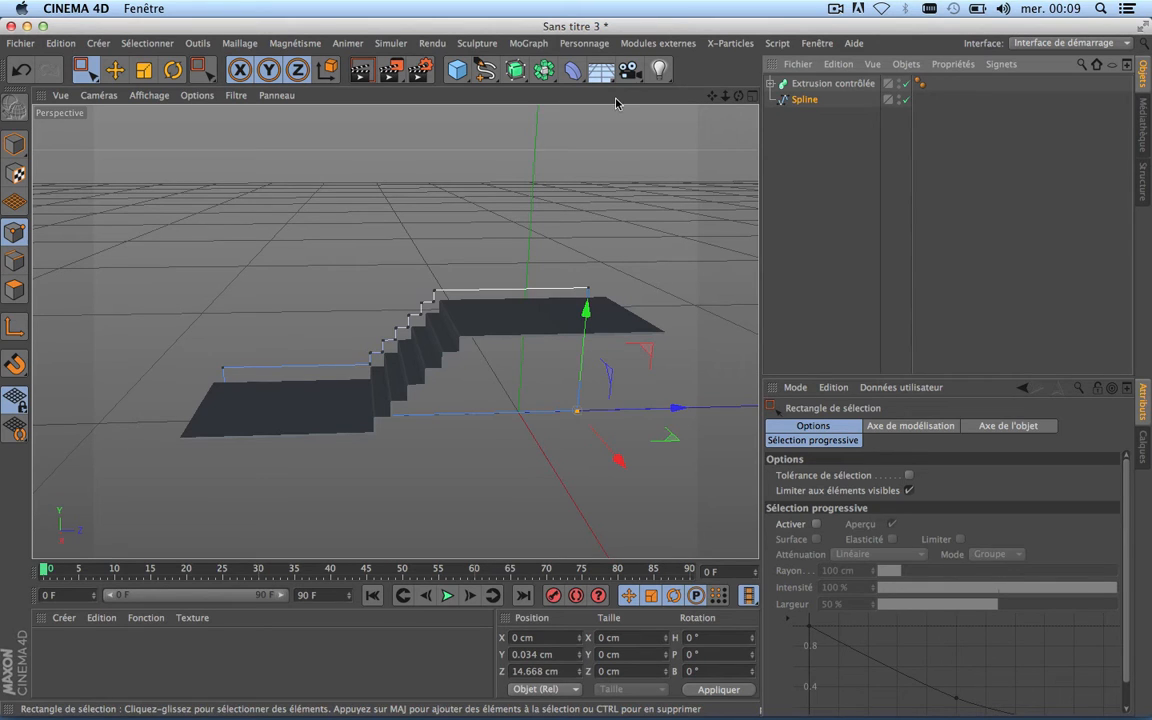
Add an Extrusion object below the Extrusion contrôlée and make the closed staircase spline its child.
{"action": "left_click", "coordinate": [842, 170]}
{"action": "left_click", "coordinate": [806, 100]}
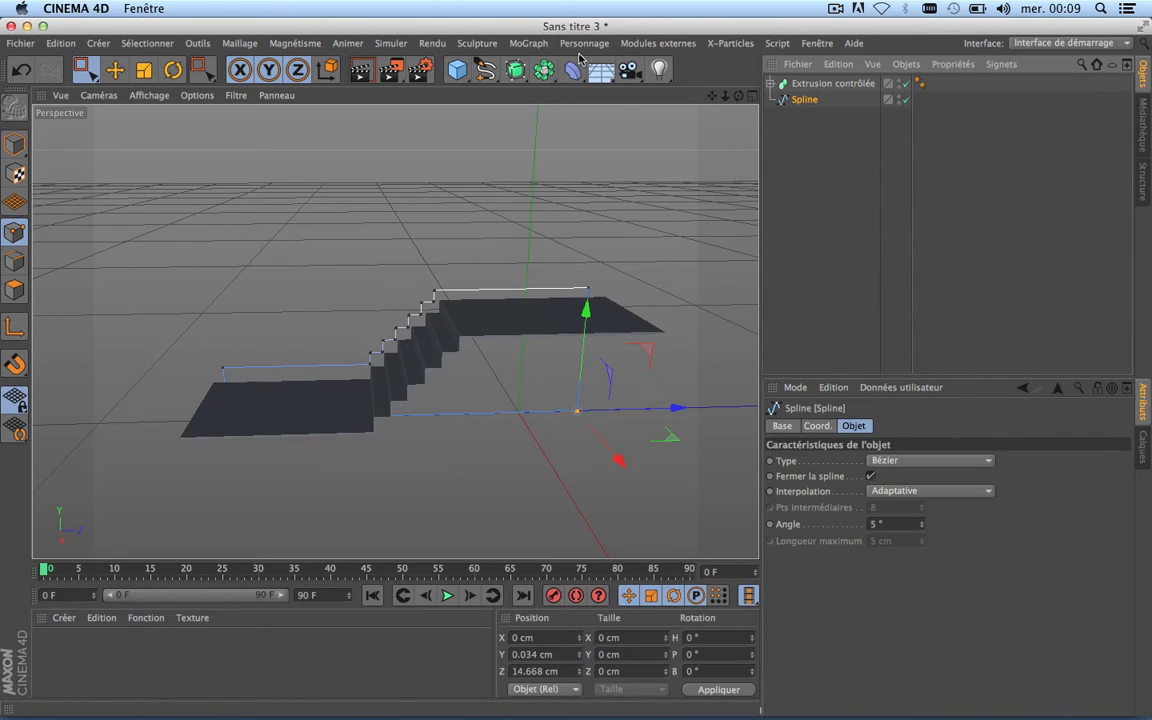
{"action": "left_click", "coordinate": [515, 69]}
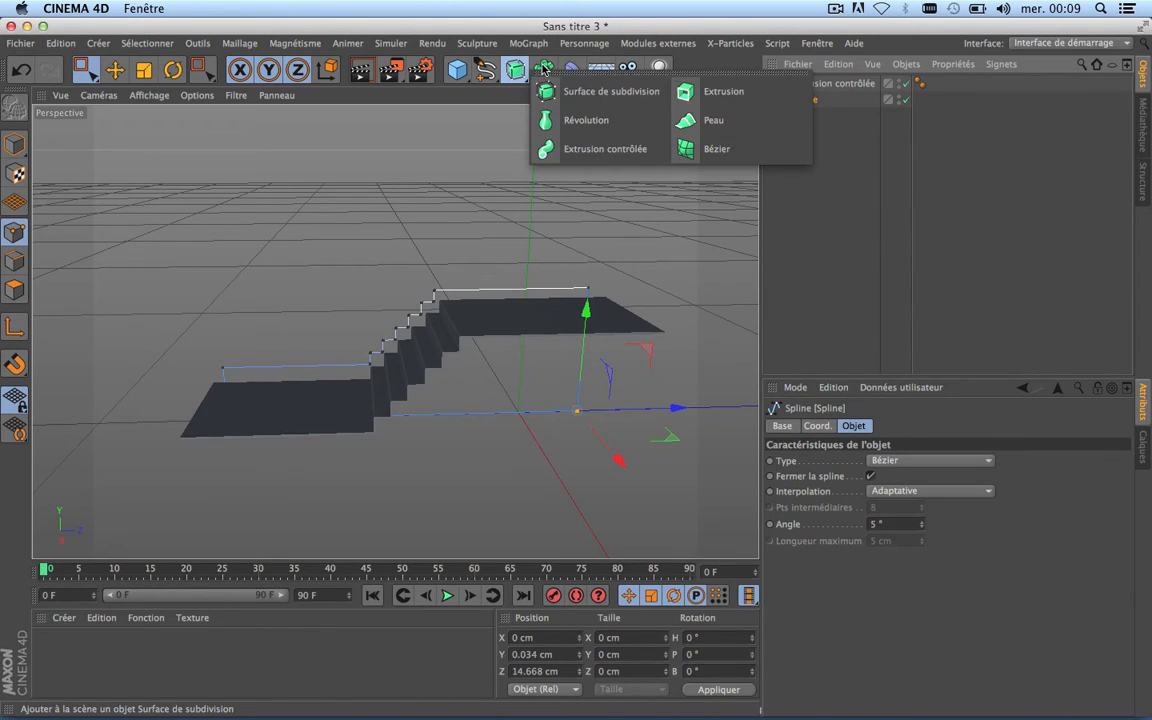
{"action": "left_click", "coordinate": [735, 94]}
{"action": "left_click_drag", "start_coordinate": [803, 116], "coordinate": [818, 110]}
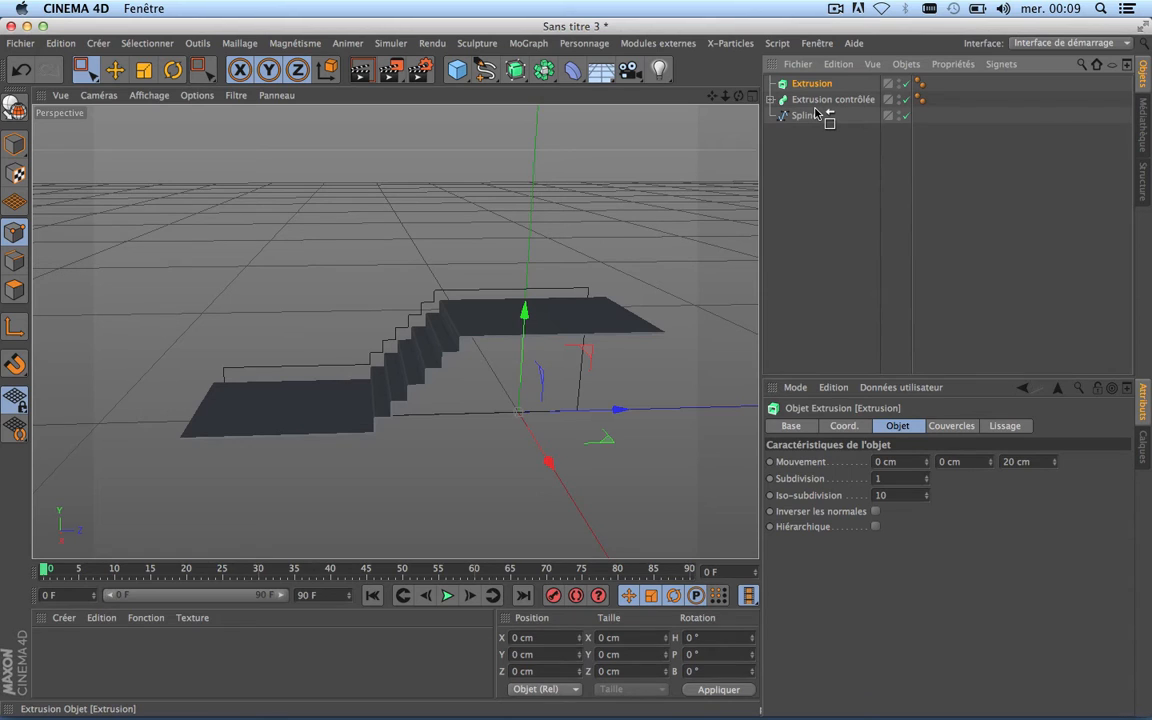
{"action": "left_click_drag", "start_coordinate": [815, 112], "coordinate": [810, 101]}
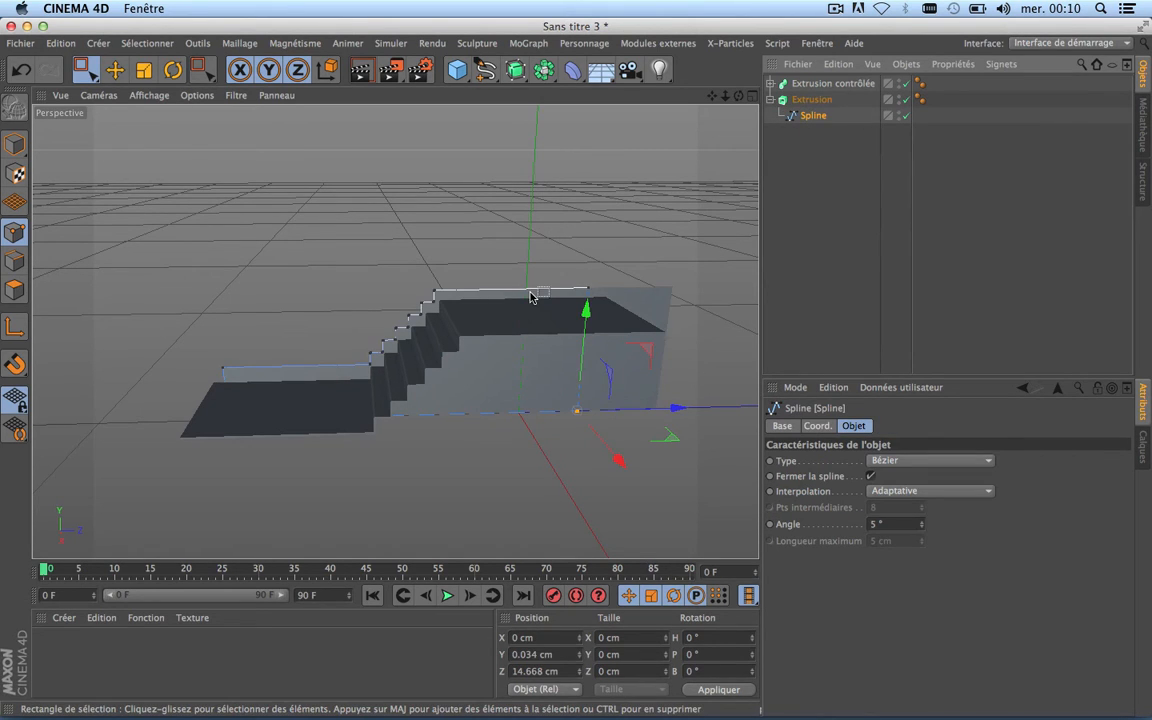
Set the Extrusion's third Mouvement value (Z) to 0 cm.
{"action": "scroll", "coordinate": [494, 385], "scroll_direction": "up", "scroll_amount": 5}
{"action": "scroll", "coordinate": [494, 385], "scroll_direction": "down", "scroll_amount": 5}
{"action": "scroll", "coordinate": [494, 385], "scroll_direction": "up", "scroll_amount": 3}
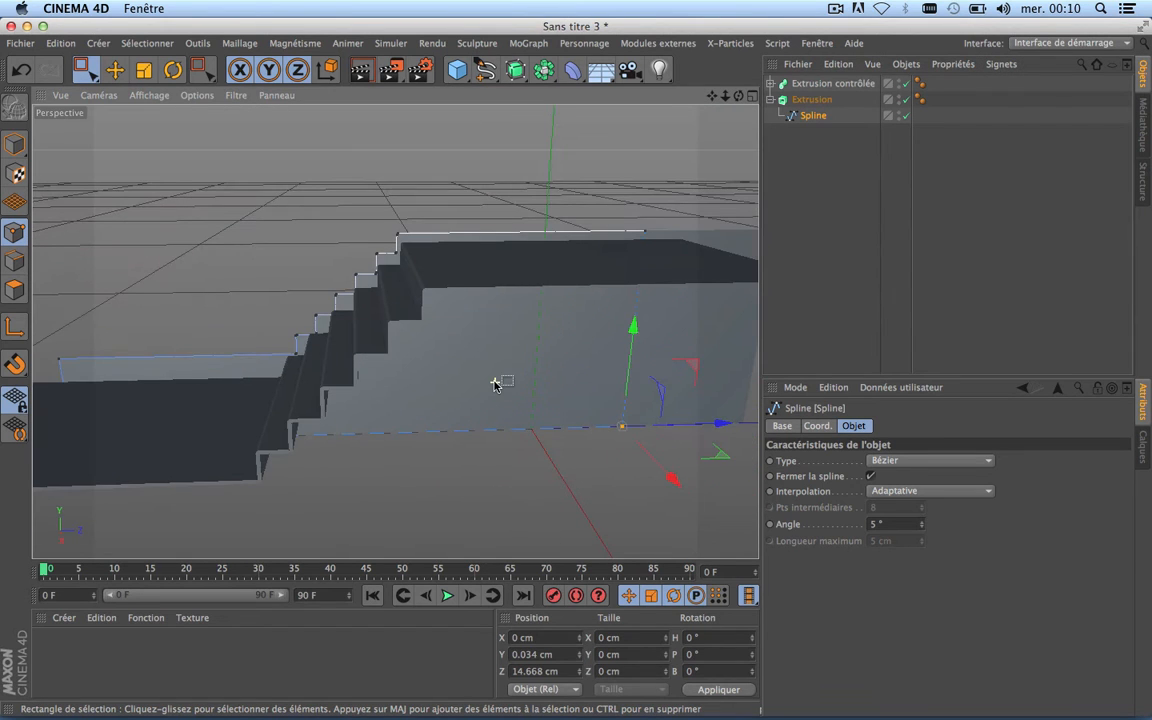
{"action": "left_click_drag", "start_coordinate": [711, 95], "coordinate": [665, 155]}
{"action": "scroll", "coordinate": [462, 242], "scroll_direction": "down", "scroll_amount": 5}
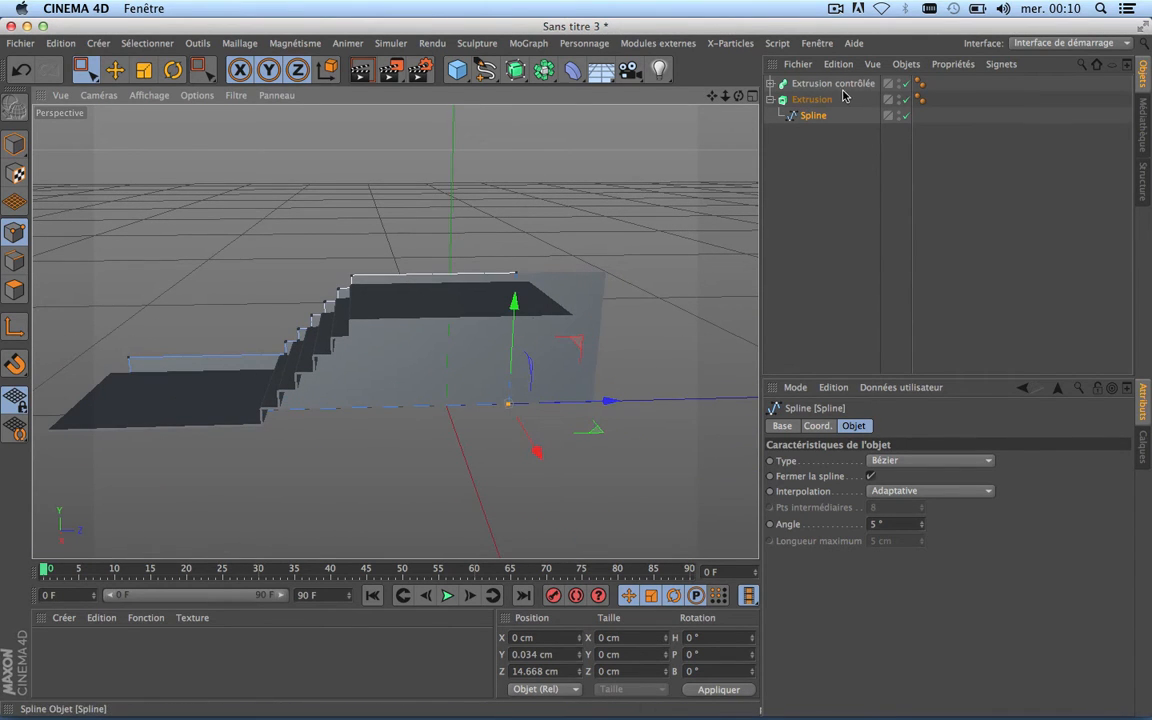
{"action": "left_click", "coordinate": [810, 100]}
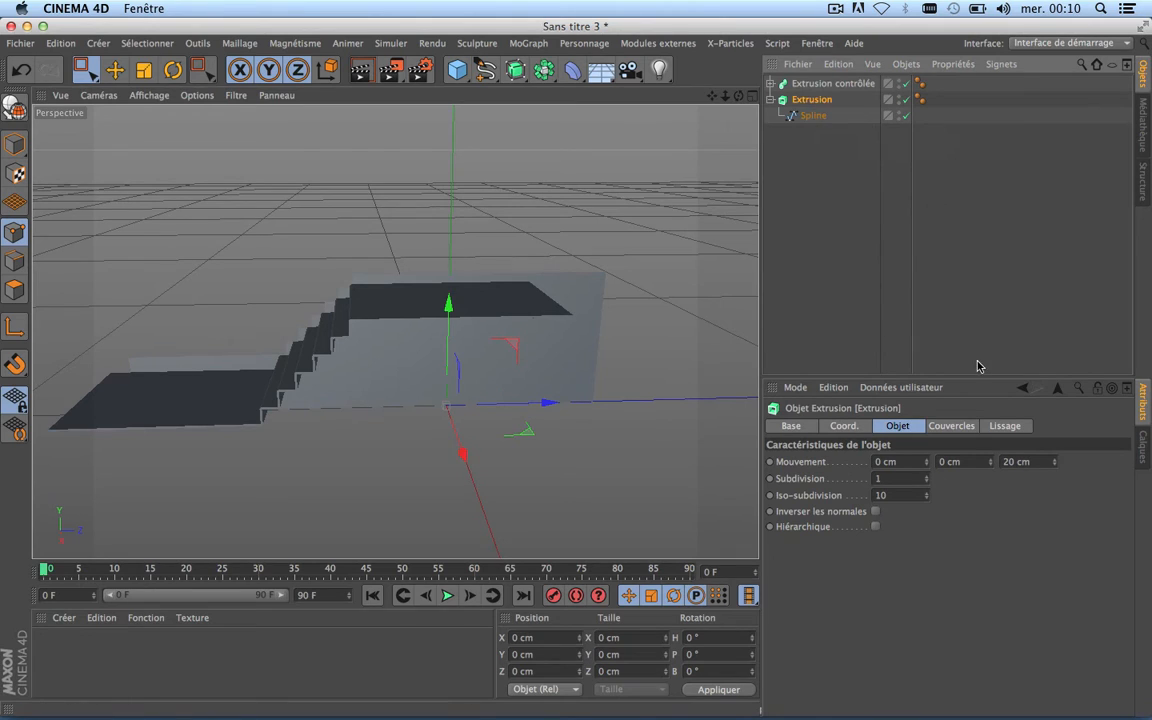
{"action": "double_click", "coordinate": [1018, 461]}
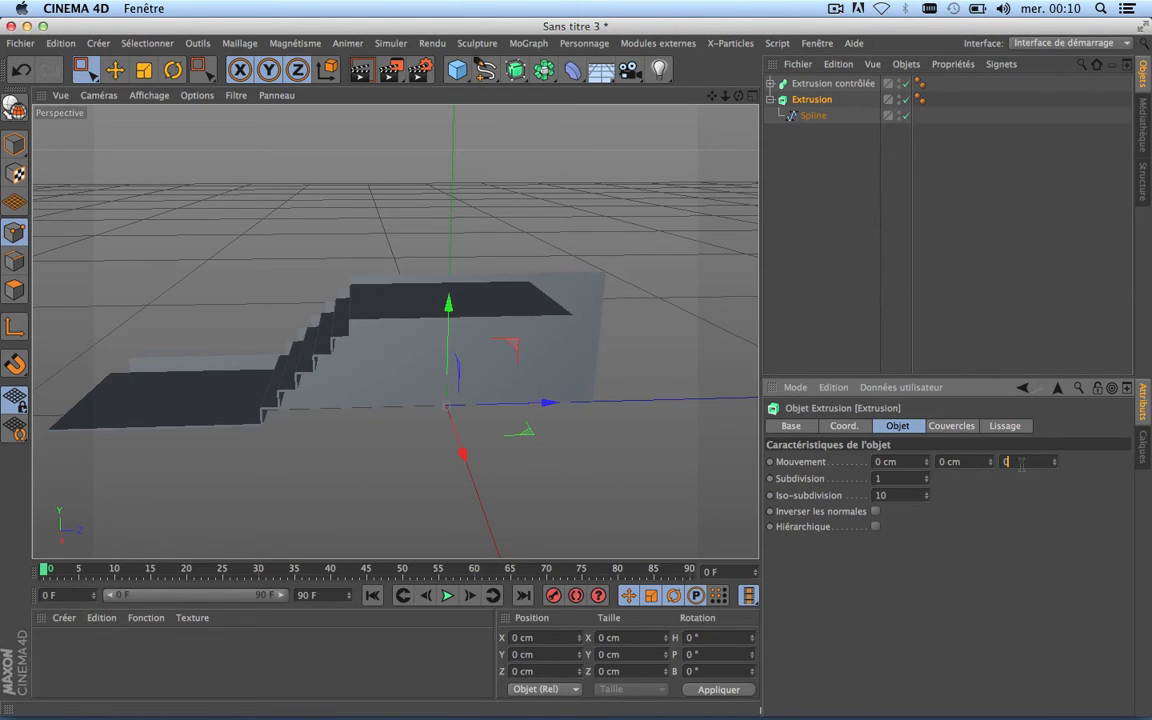
{"action": "key", "text": "Return"}
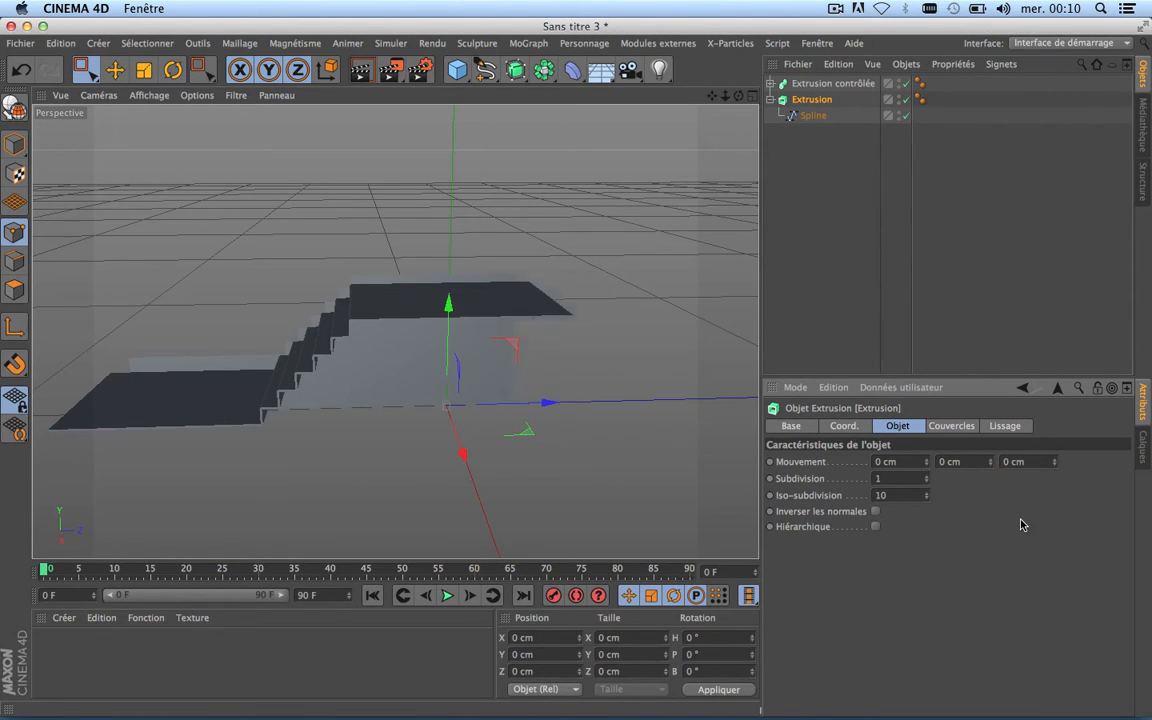
Try extruding the closed staircase spline 51 cm along Z, and undo it.
{"action": "scroll", "coordinate": [537, 338], "scroll_direction": "up", "scroll_amount": 10}
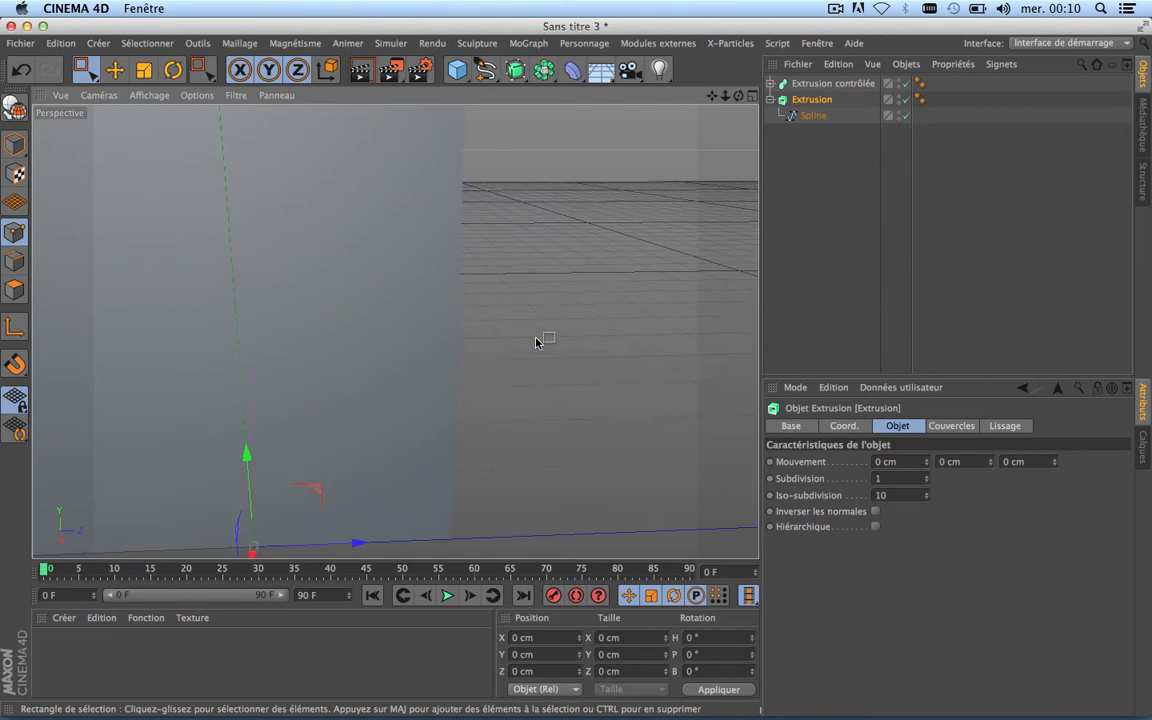
{"action": "left_click", "coordinate": [812, 115]}
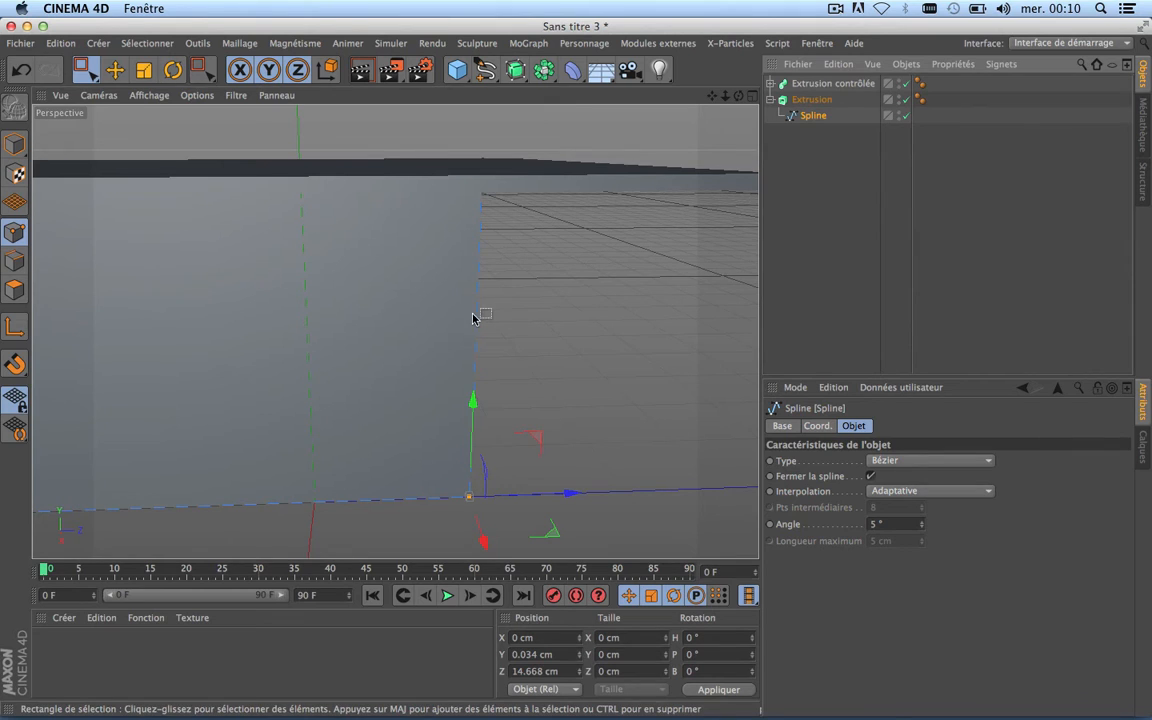
{"action": "left_click", "coordinate": [811, 99]}
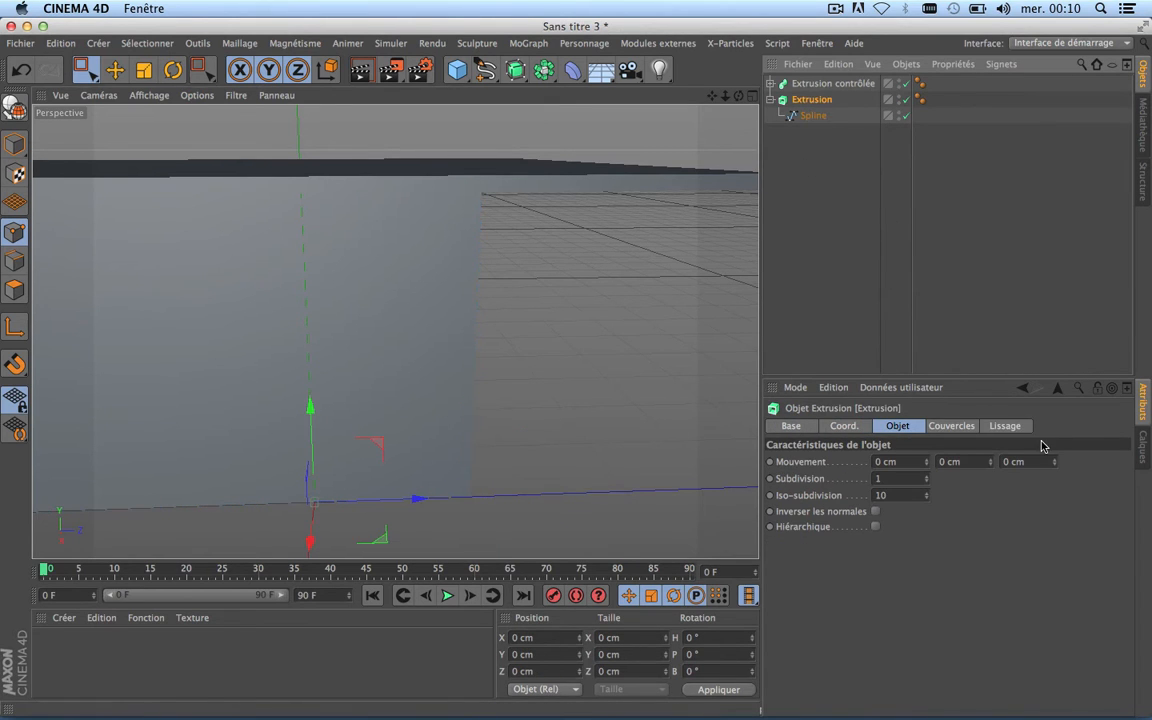
{"action": "left_click_drag", "start_coordinate": [1055, 463], "coordinate": [1055, 431]}
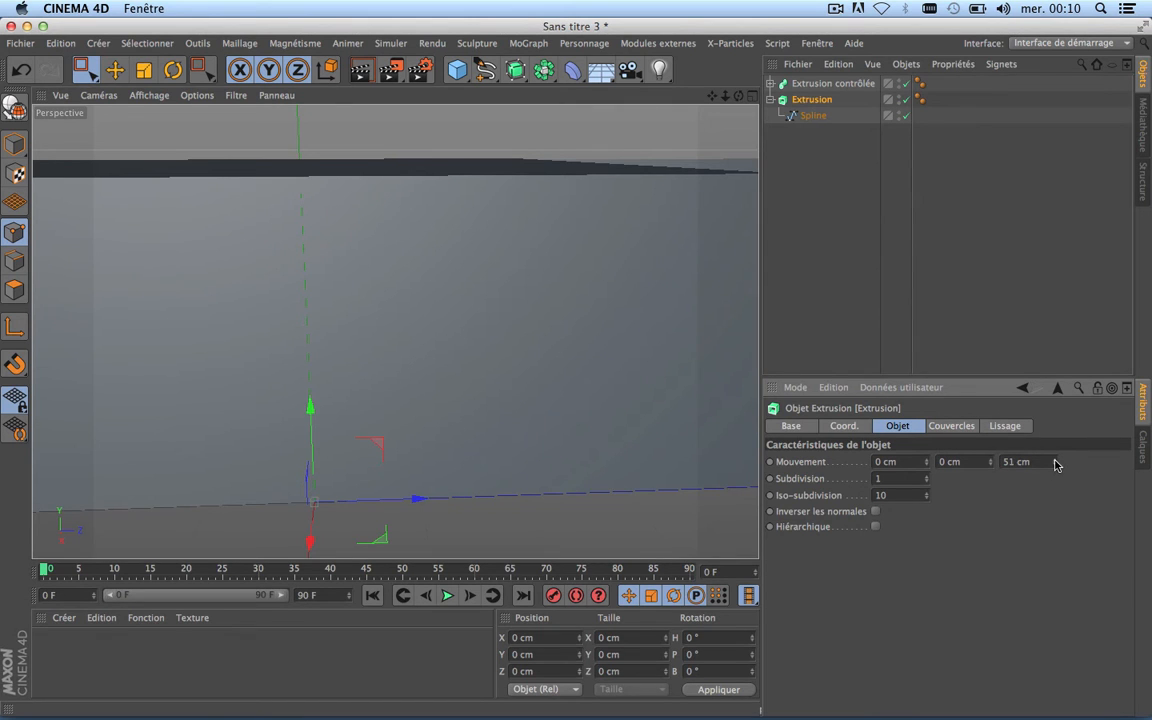
{"action": "key", "text": "super+z"}
Extrude the closed staircase spline sideways by setting the Extrusion's first Mouvement value (X) to 50 cm.
{"action": "scroll", "coordinate": [535, 425], "scroll_direction": "down", "scroll_amount": 10}
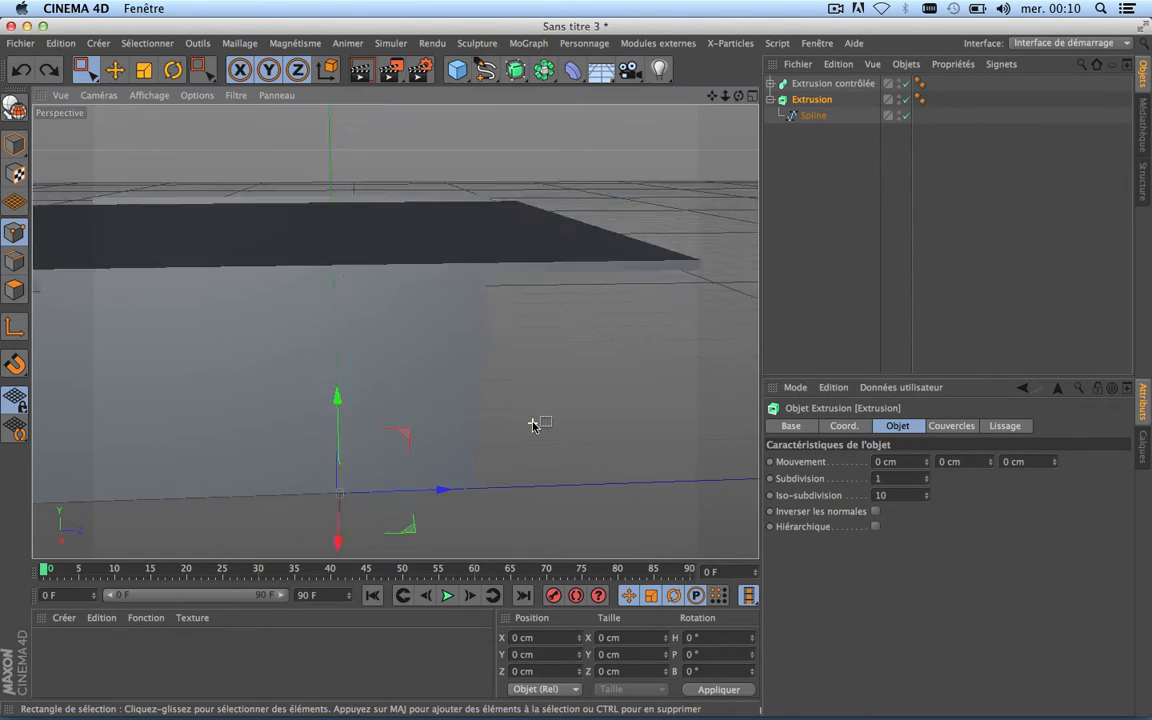
{"action": "left_click_drag", "start_coordinate": [394, 329], "coordinate": [396, 332], "text": "alt"}
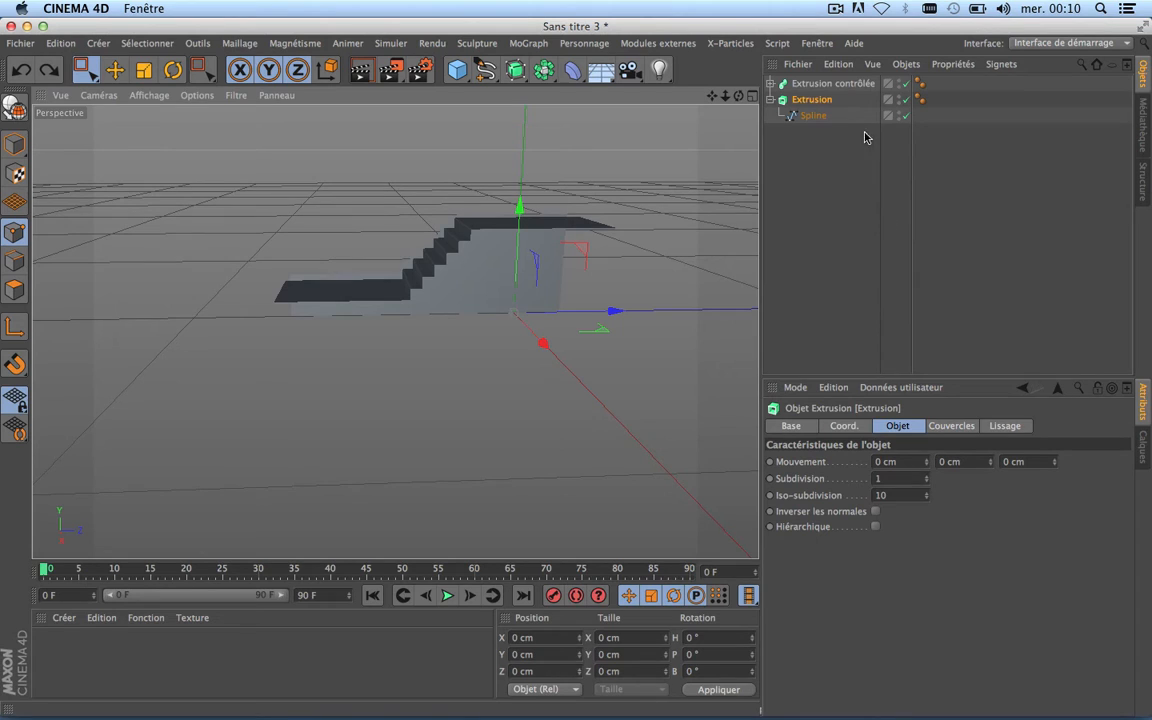
{"action": "left_click_drag", "start_coordinate": [925, 461], "coordinate": [948, 438]}
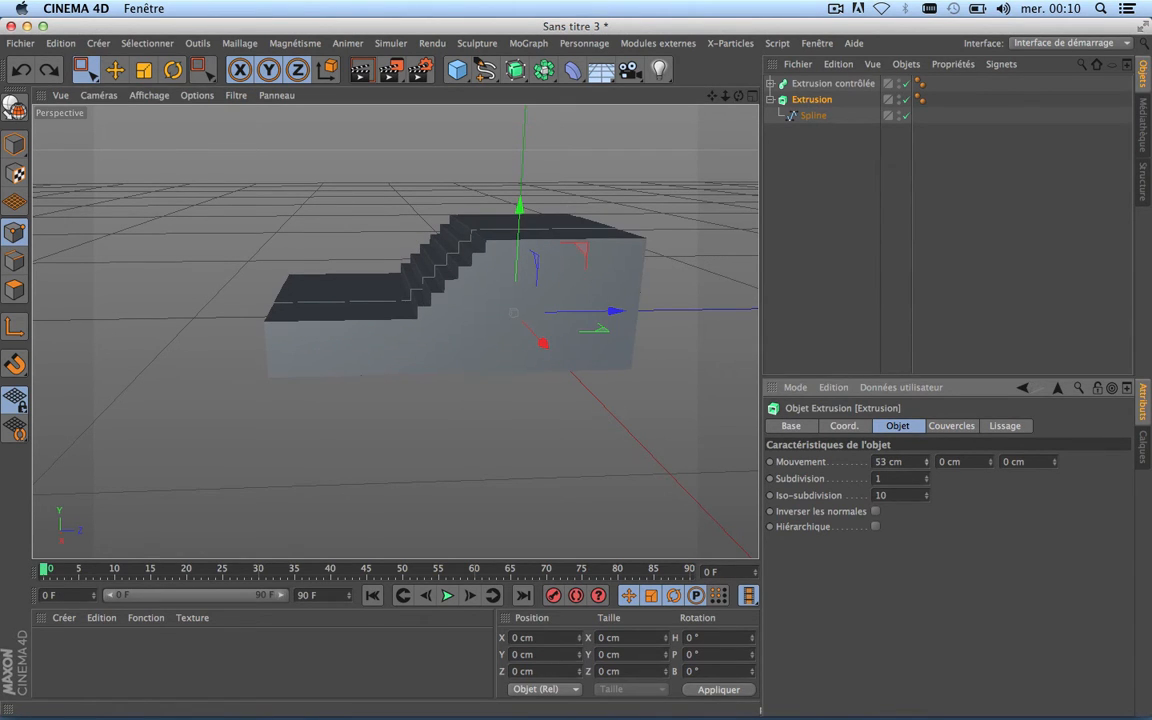
{"action": "mouse_move", "coordinate": [738, 94]}
{"action": "left_mouse_down"}
{"action": "mouse_move", "coordinate": [718, 94]}
{"action": "mouse_move", "coordinate": [750, 100]}
{"action": "mouse_move", "coordinate": [738, 104]}
{"action": "left_mouse_up"}
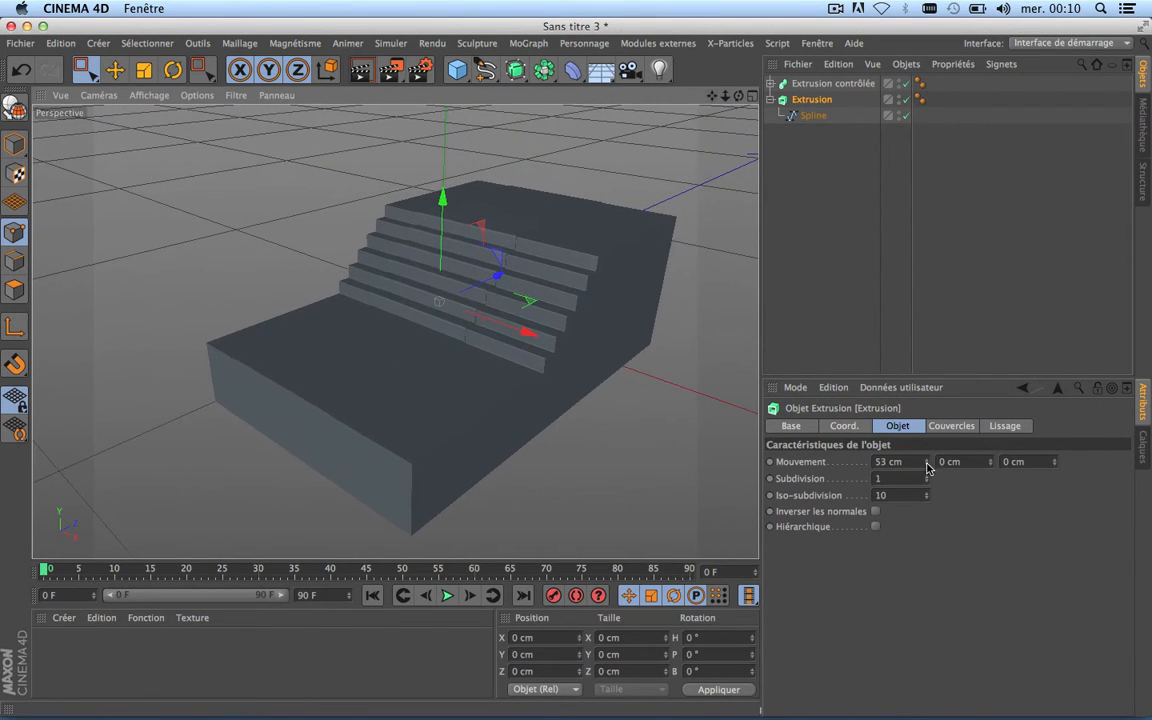
{"action": "left_click_drag", "start_coordinate": [927, 467], "coordinate": [926, 470]}
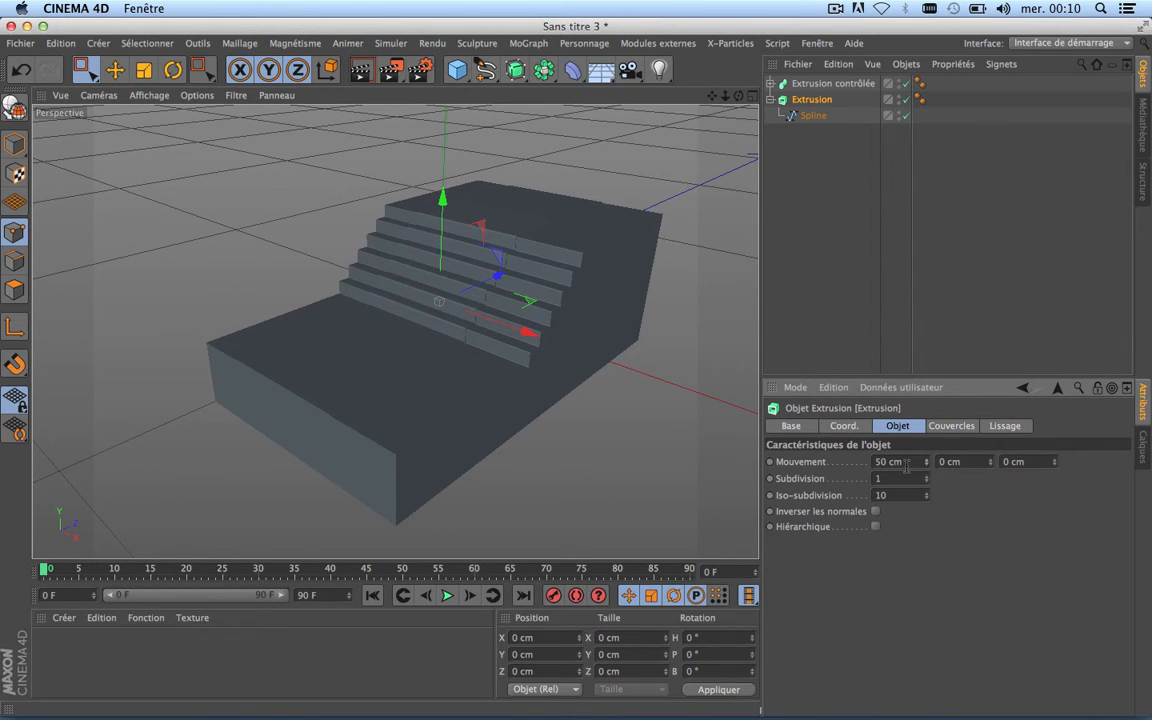
Create a new default material and apply it to the staircase Extrusion.
{"action": "left_click", "coordinate": [811, 116]}
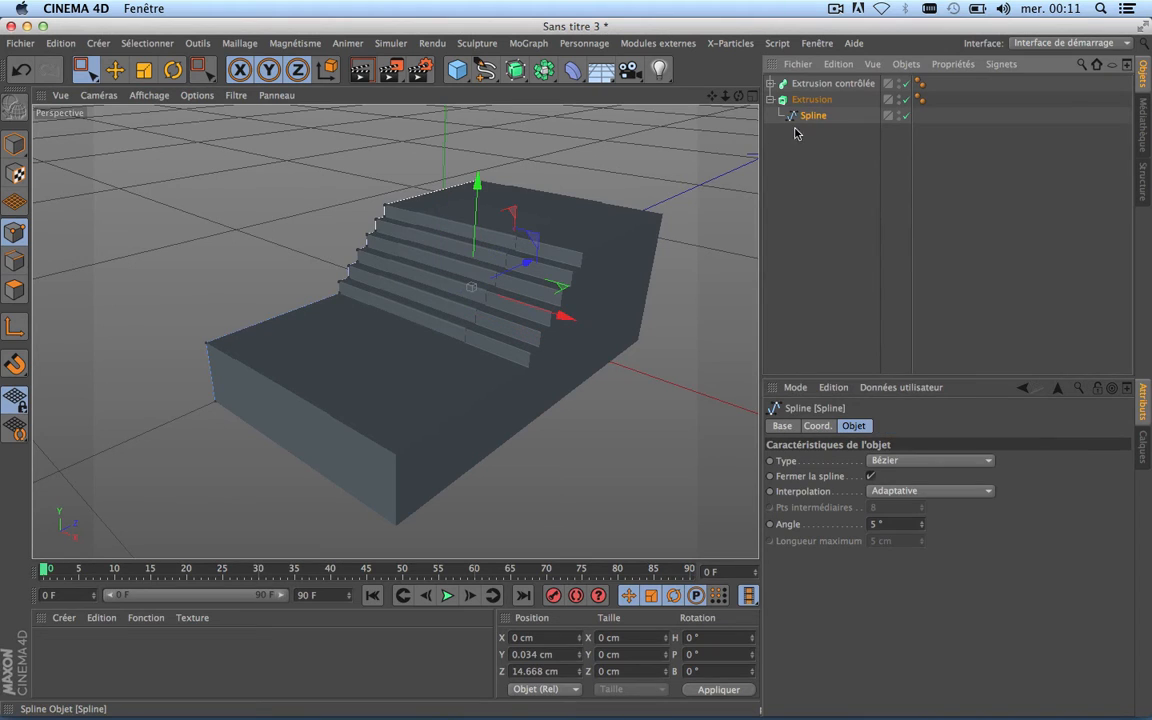
{"action": "double_click", "coordinate": [150, 660]}
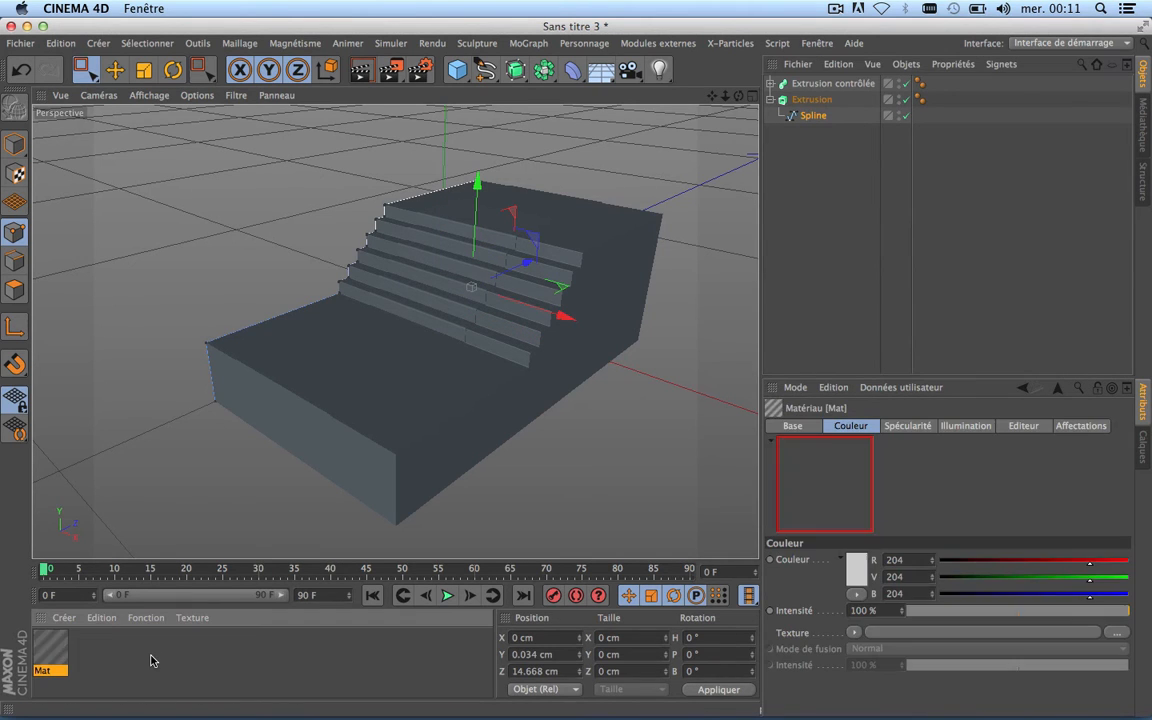
{"action": "left_click_drag", "start_coordinate": [150, 660], "coordinate": [535, 318]}
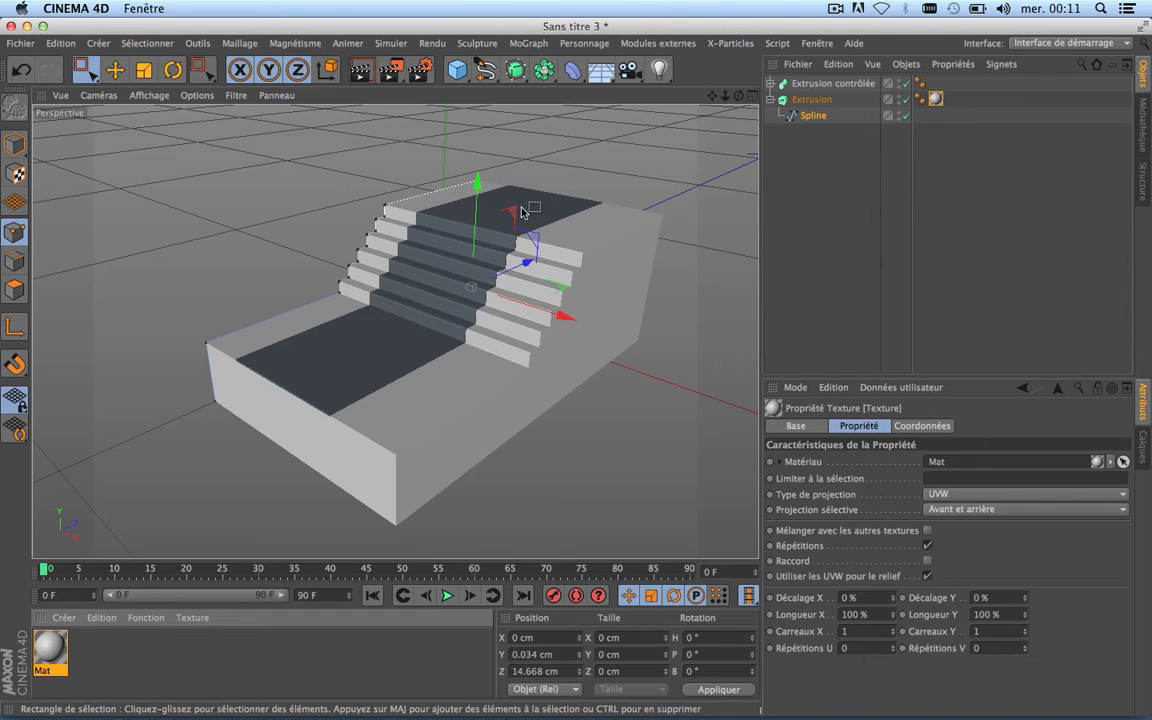
In Model mode, shift the closed staircase spline along X to -1.07 cm to centre the stairs under the carpet.
{"action": "scroll", "coordinate": [522, 210], "scroll_direction": "up", "scroll_amount": 3}
{"action": "left_click", "coordinate": [810, 115]}
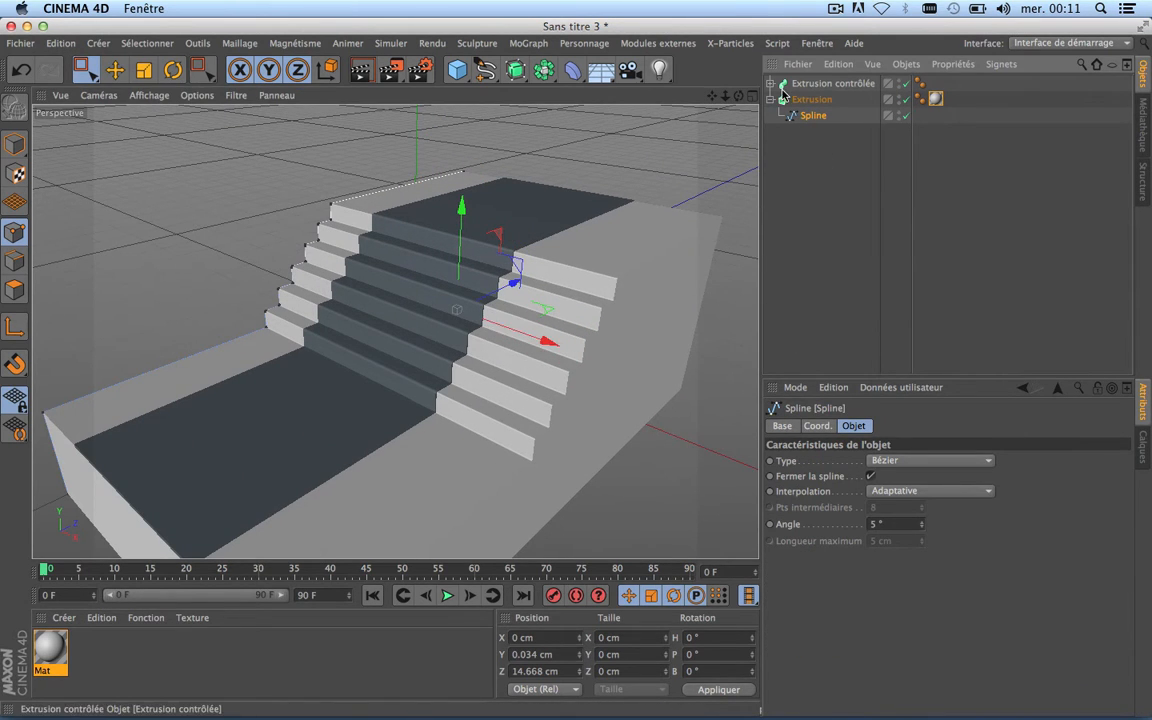
{"action": "left_click_drag", "start_coordinate": [738, 96], "coordinate": [396, 329]}
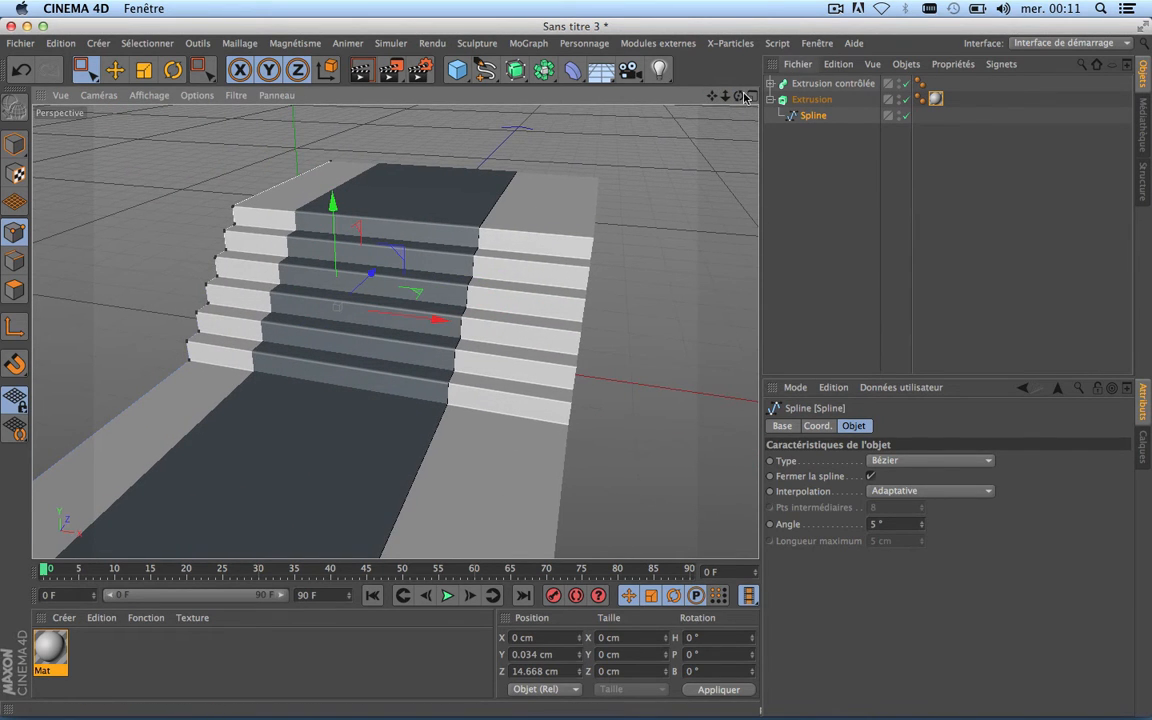
{"action": "mouse_move", "coordinate": [738, 96]}
{"action": "left_mouse_down"}
{"action": "mouse_move", "coordinate": [760, 92]}
{"action": "mouse_move", "coordinate": [393, 329]}
{"action": "left_mouse_up"}
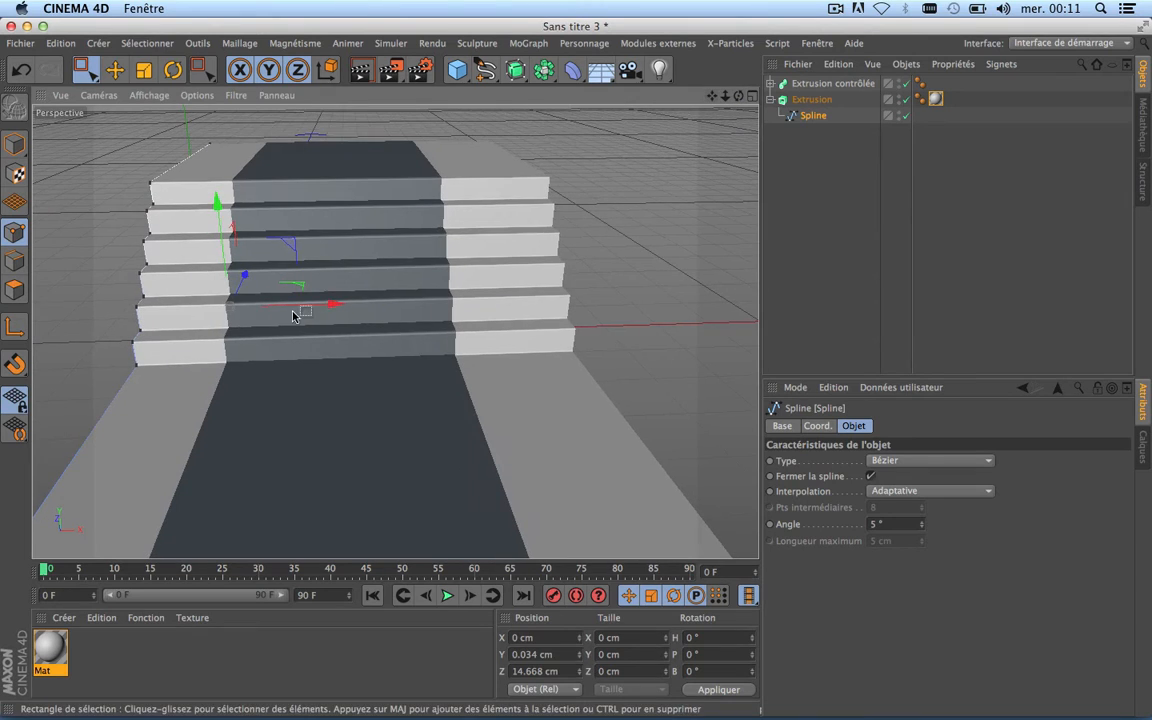
{"action": "left_click_drag", "start_coordinate": [334, 303], "coordinate": [314, 303]}
{"action": "left_click_drag", "start_coordinate": [608, 208], "coordinate": [690, 250]}
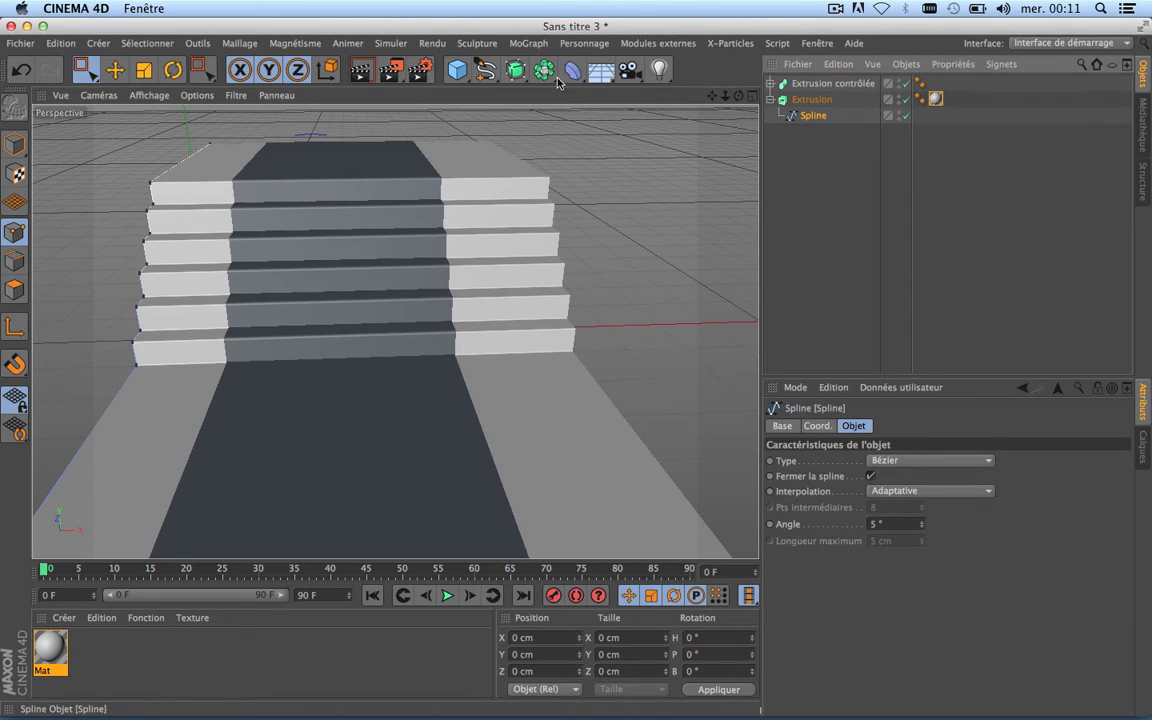
{"action": "left_click", "coordinate": [115, 69]}
{"action": "scroll", "coordinate": [257, 204], "scroll_direction": "down", "scroll_amount": 10}
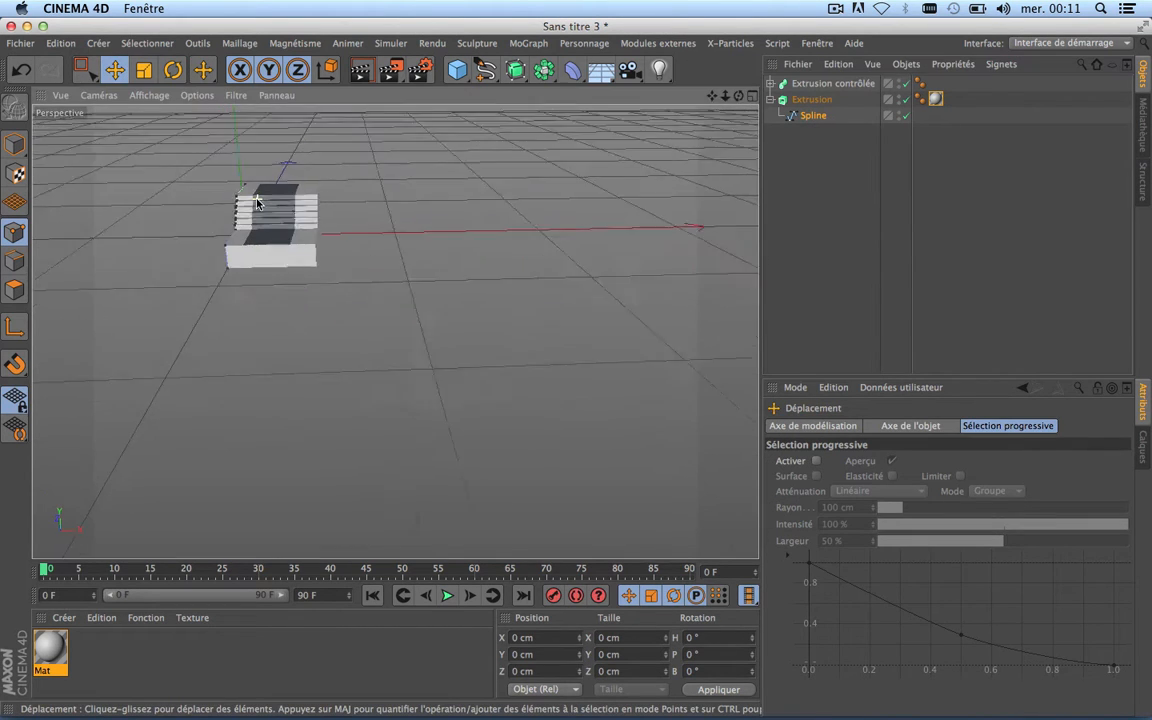
{"action": "scroll", "coordinate": [257, 204], "scroll_direction": "up", "scroll_amount": 8}
{"action": "scroll", "coordinate": [257, 204], "scroll_direction": "down", "scroll_amount": 3}
{"action": "left_click", "coordinate": [16, 147]}
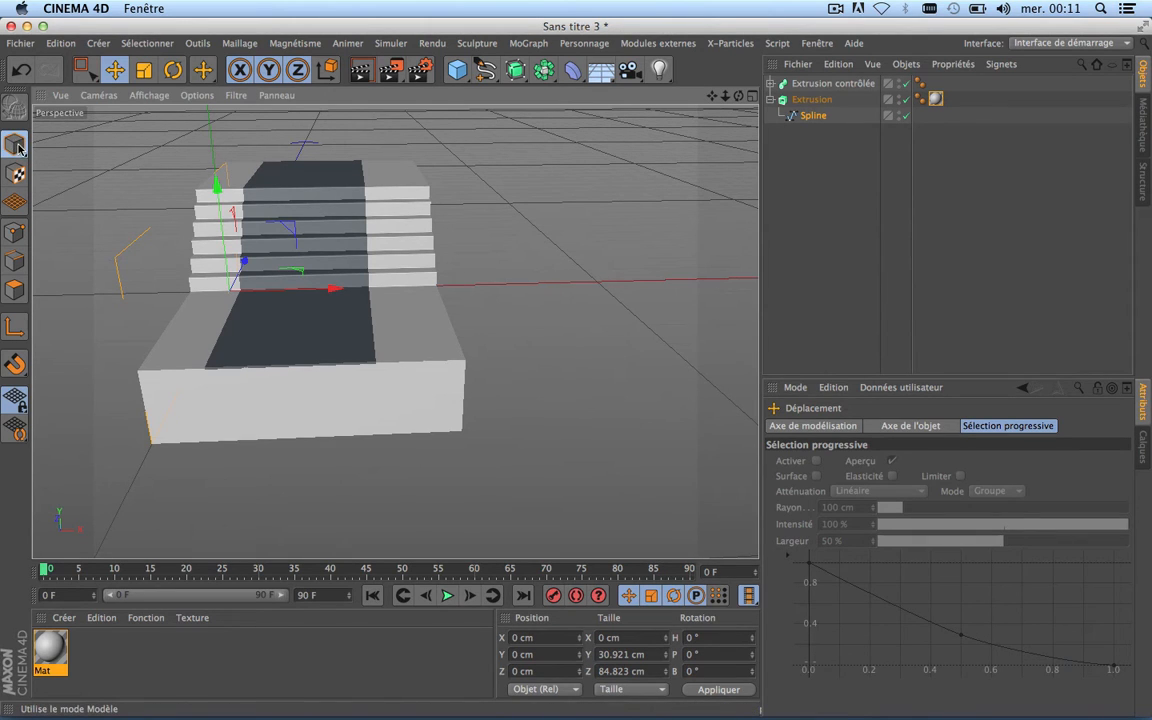
{"action": "left_click_drag", "start_coordinate": [333, 288], "coordinate": [329, 289]}
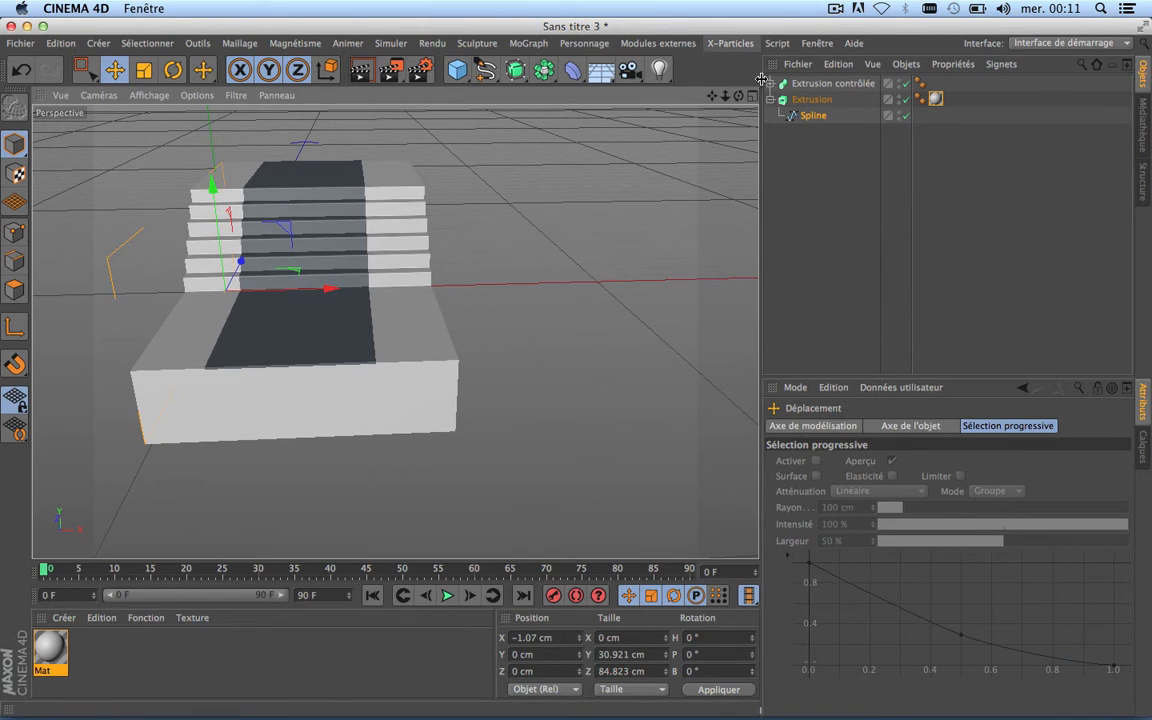
In Points mode, select the two end points of the lower landing and extend them along Z to -94.926 cm.
{"action": "left_click_drag", "start_coordinate": [739, 96], "coordinate": [560, 98]}
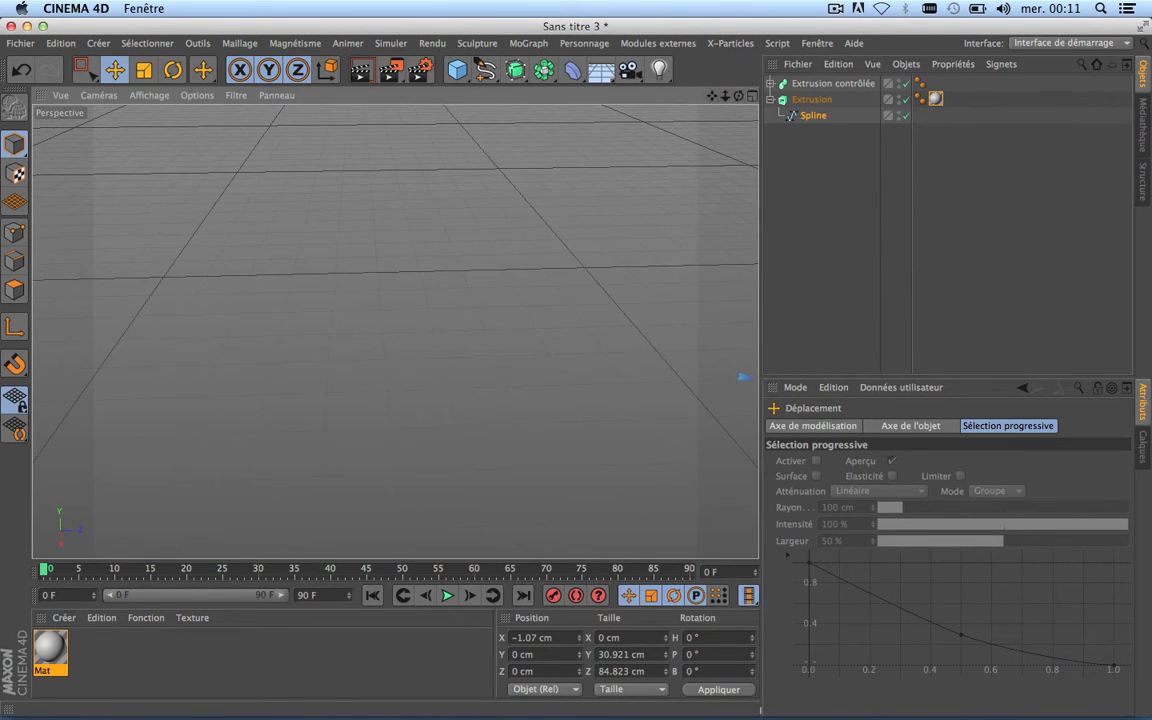
{"action": "left_click_drag", "start_coordinate": [712, 96], "coordinate": [400, 76]}
{"action": "scroll", "coordinate": [466, 243], "scroll_direction": "down", "scroll_amount": 5}
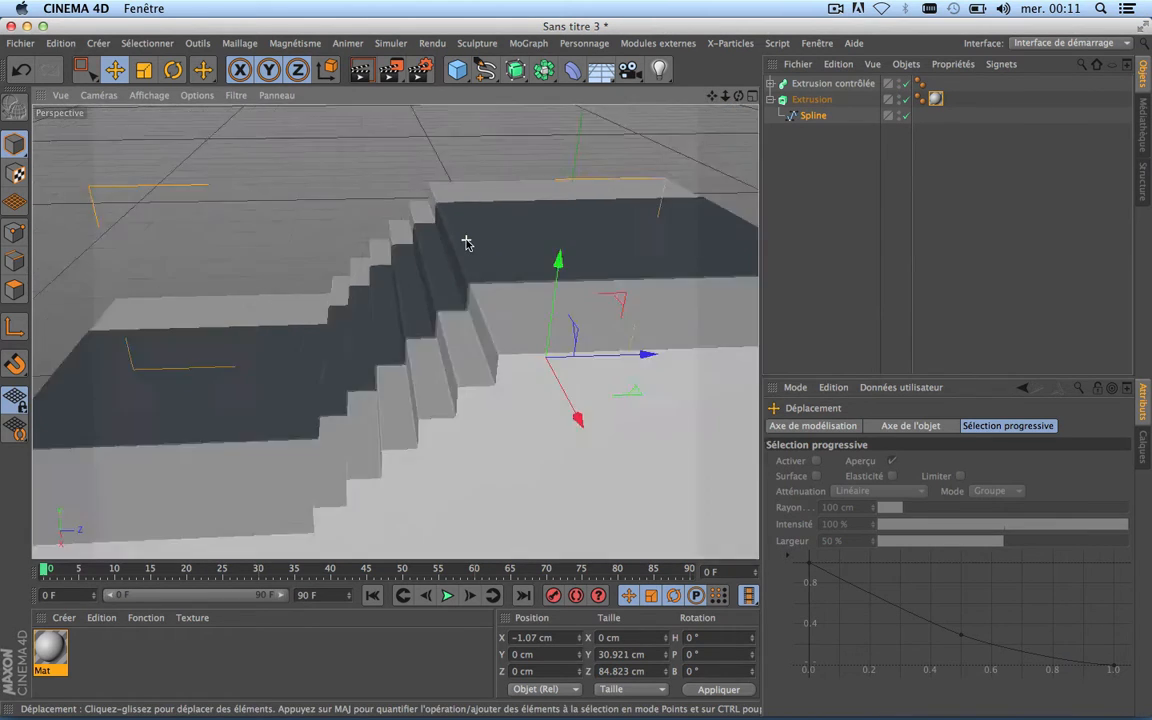
{"action": "scroll", "coordinate": [466, 243], "scroll_direction": "down", "scroll_amount": 5}
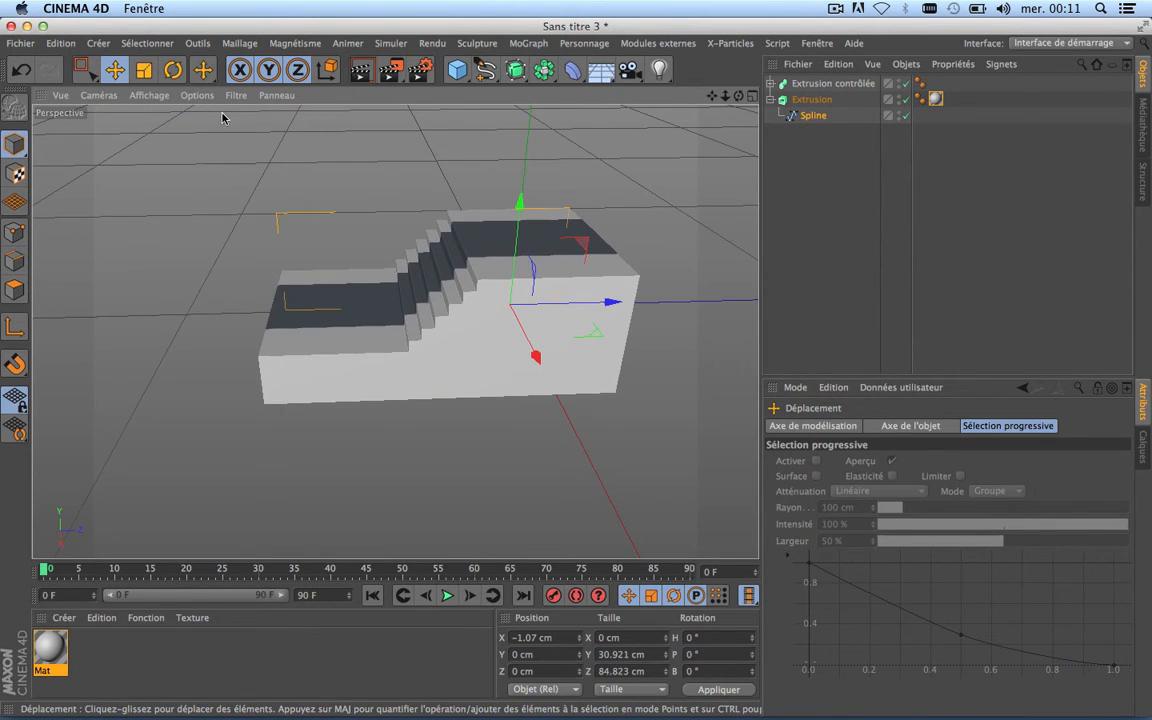
{"action": "left_click", "coordinate": [14, 233]}
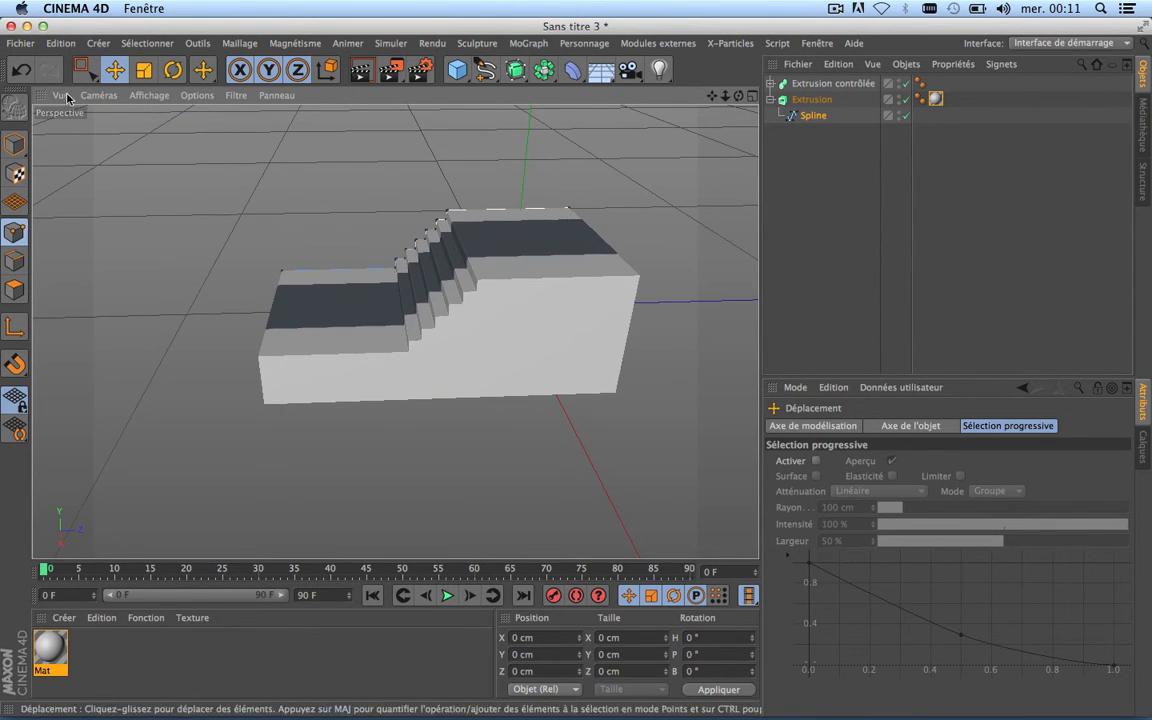
{"action": "left_click", "coordinate": [84, 70]}
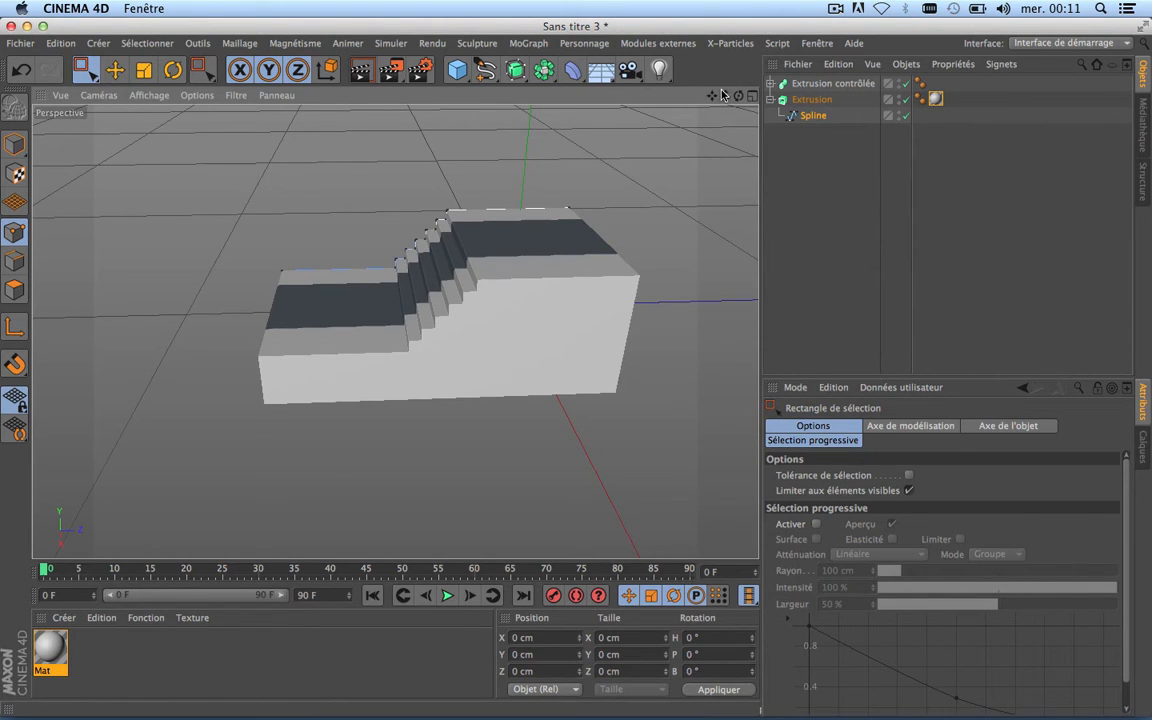
{"action": "left_click_drag", "start_coordinate": [739, 96], "coordinate": [730, 24]}
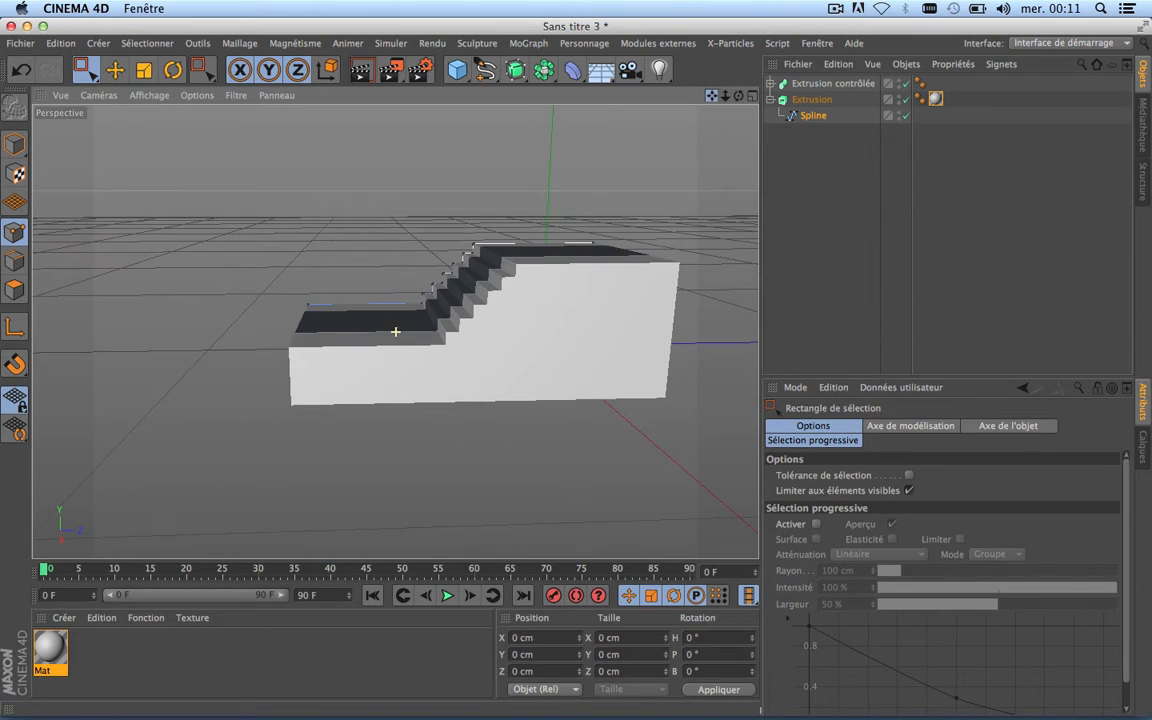
{"action": "left_click_drag", "start_coordinate": [343, 237], "coordinate": [205, 472]}
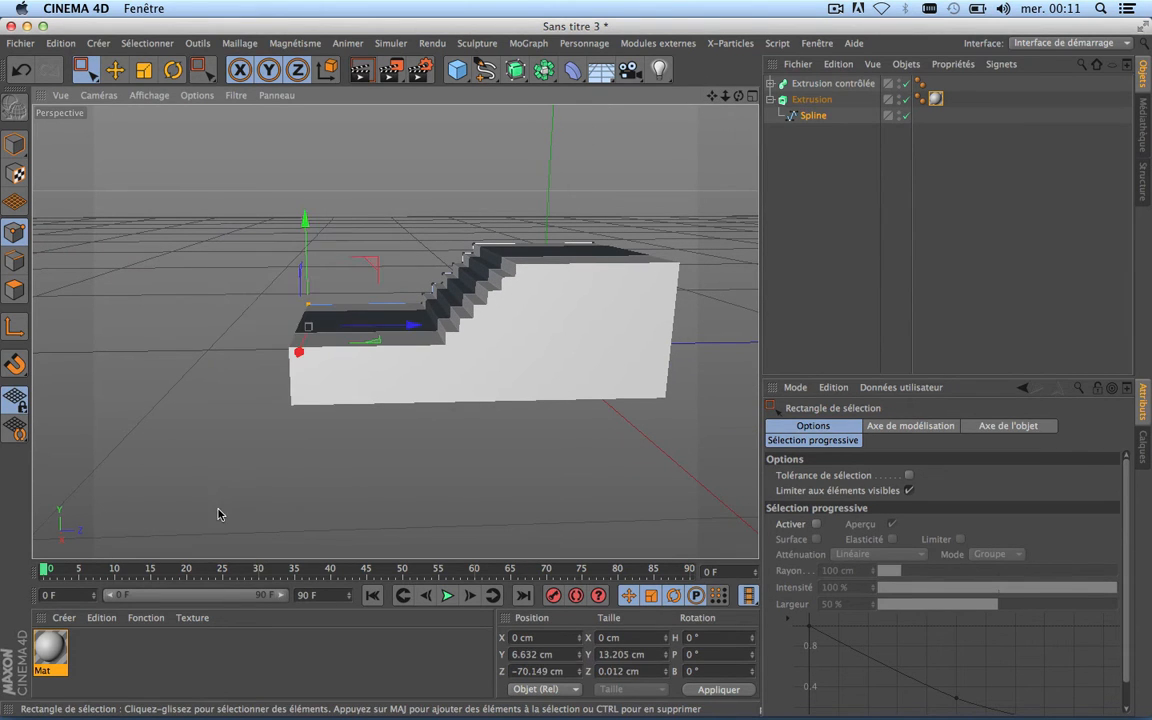
{"action": "left_click_drag", "start_coordinate": [410, 325], "coordinate": [320, 327]}
Select the two end points of the upper landing and extend them along Z to 40.694 cm.
{"action": "left_click_drag", "start_coordinate": [738, 96], "coordinate": [884, 87]}
{"action": "scroll", "coordinate": [604, 254], "scroll_direction": "down", "scroll_amount": 5}
{"action": "left_click_drag", "start_coordinate": [712, 96], "coordinate": [790, 84]}
{"action": "scroll", "coordinate": [395, 331], "scroll_direction": "down", "scroll_amount": 6}
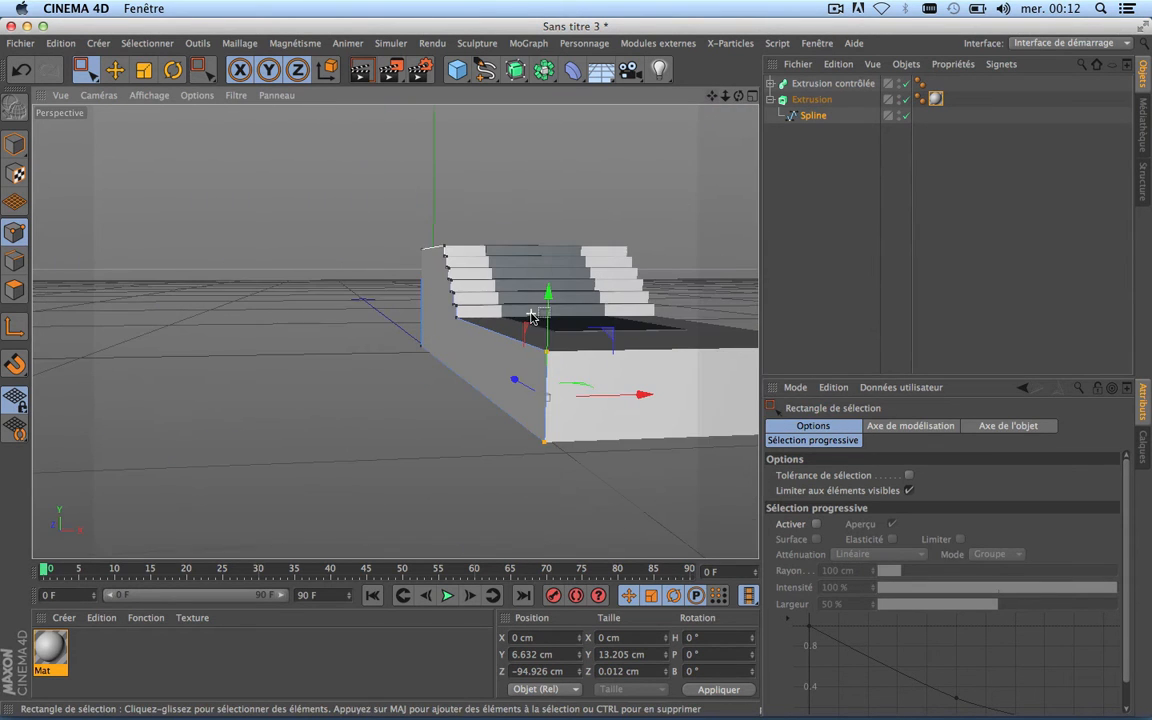
{"action": "left_click_drag", "start_coordinate": [738, 96], "coordinate": [1008, 80]}
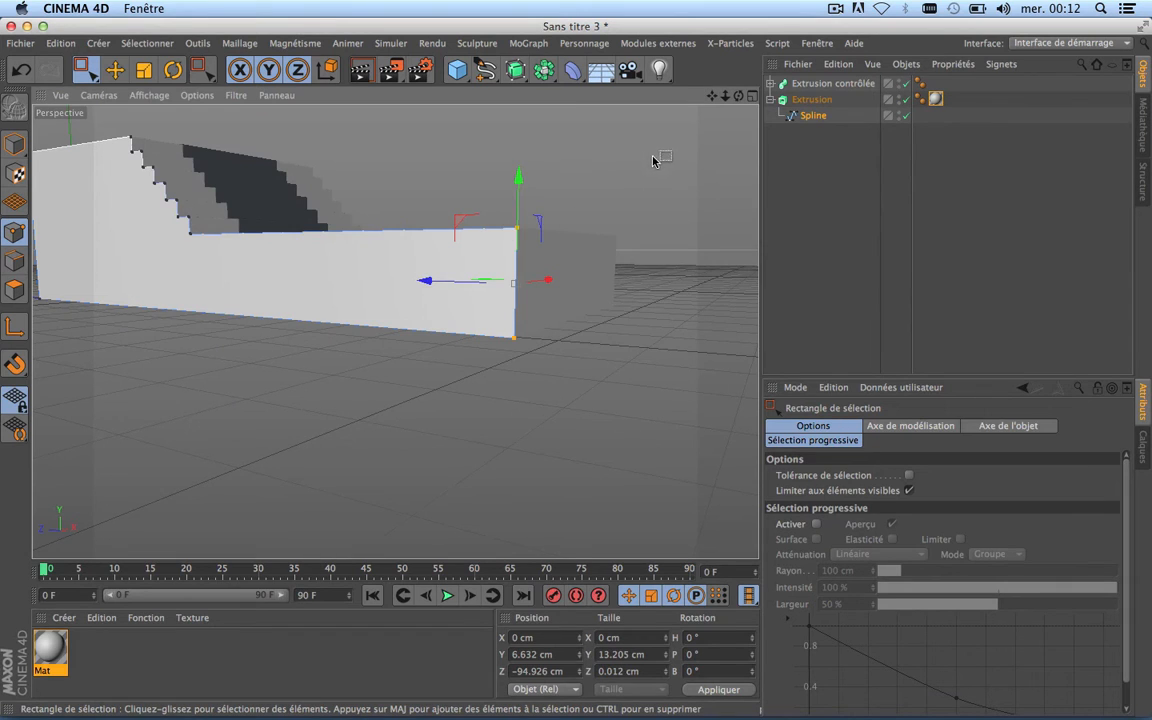
{"action": "left_click_drag", "start_coordinate": [739, 96], "coordinate": [398, 92]}
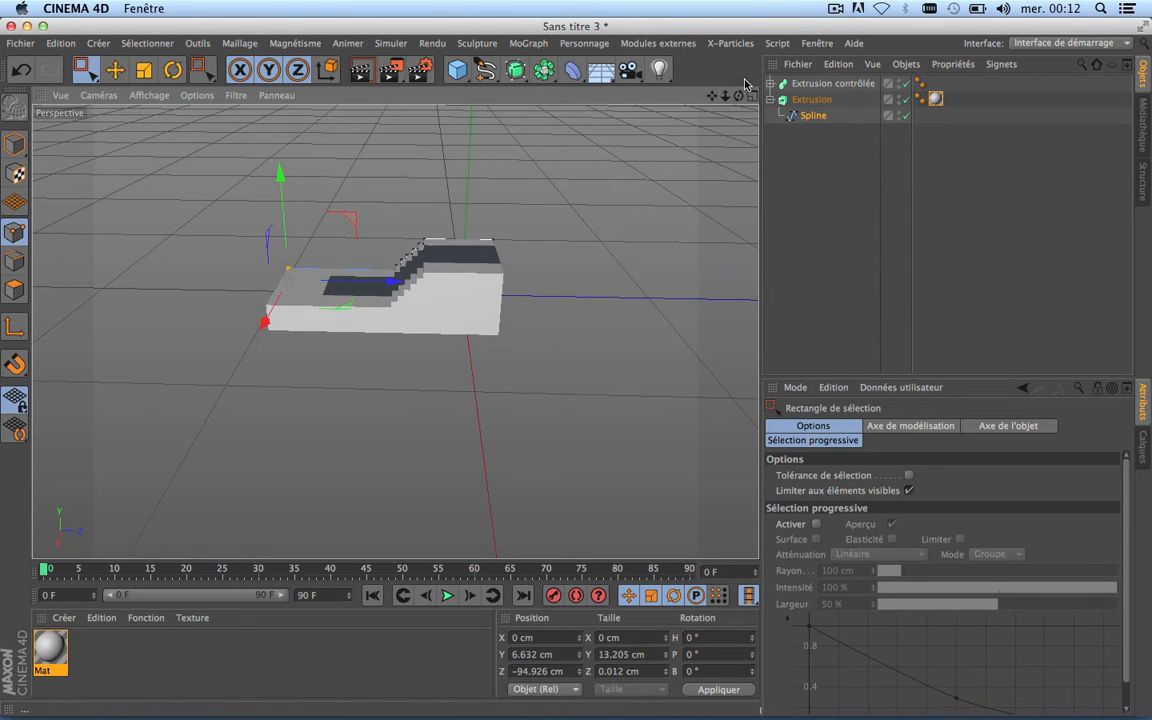
{"action": "left_click_drag", "start_coordinate": [739, 96], "coordinate": [638, 59]}
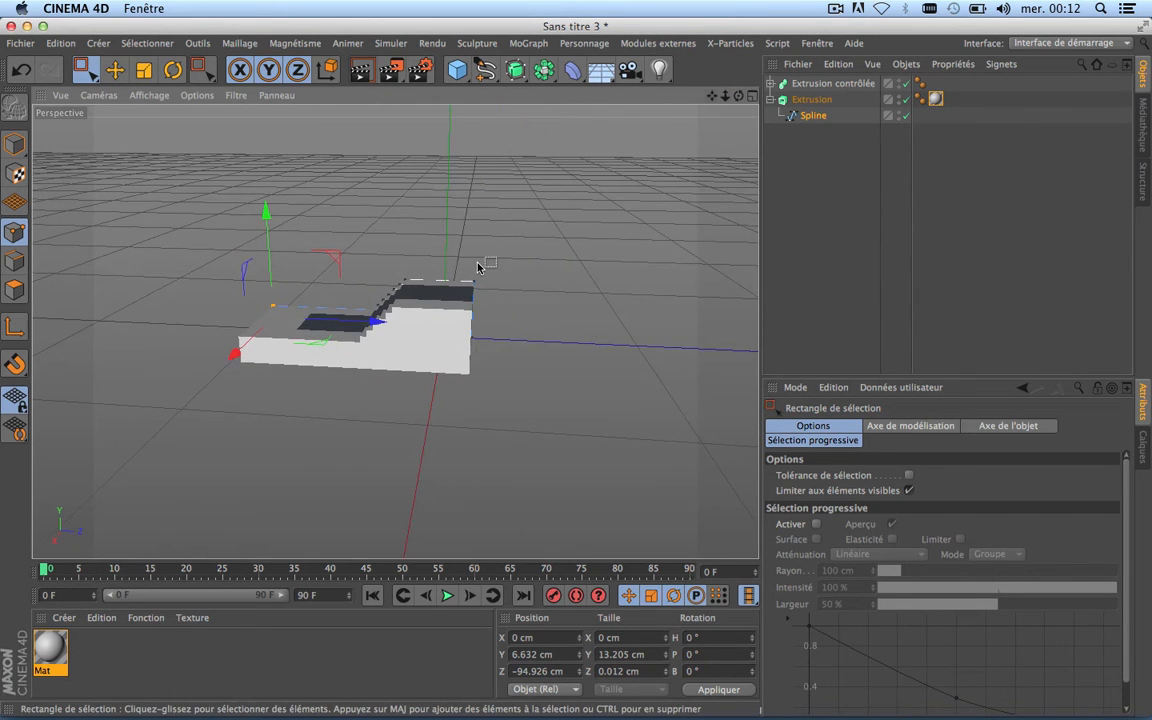
{"action": "left_click_drag", "start_coordinate": [487, 259], "coordinate": [442, 424]}
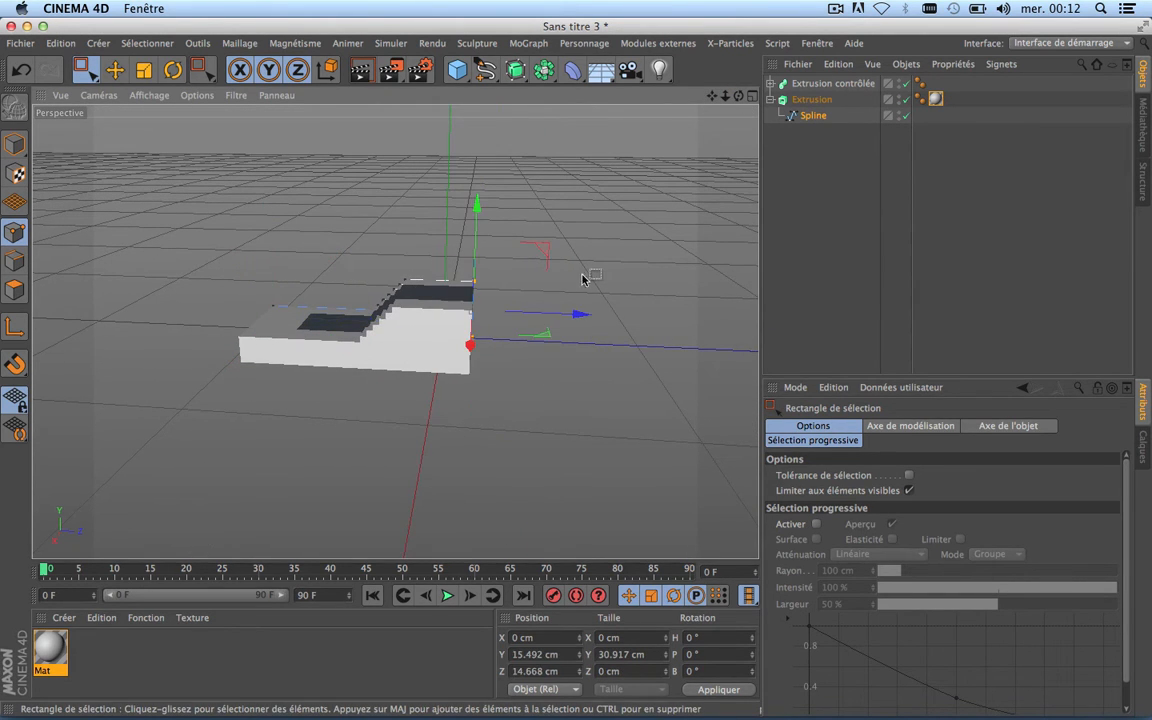
{"action": "left_click_drag", "start_coordinate": [567, 317], "coordinate": [619, 318]}
{"action": "scroll", "coordinate": [365, 287], "scroll_direction": "up", "scroll_amount": 4}
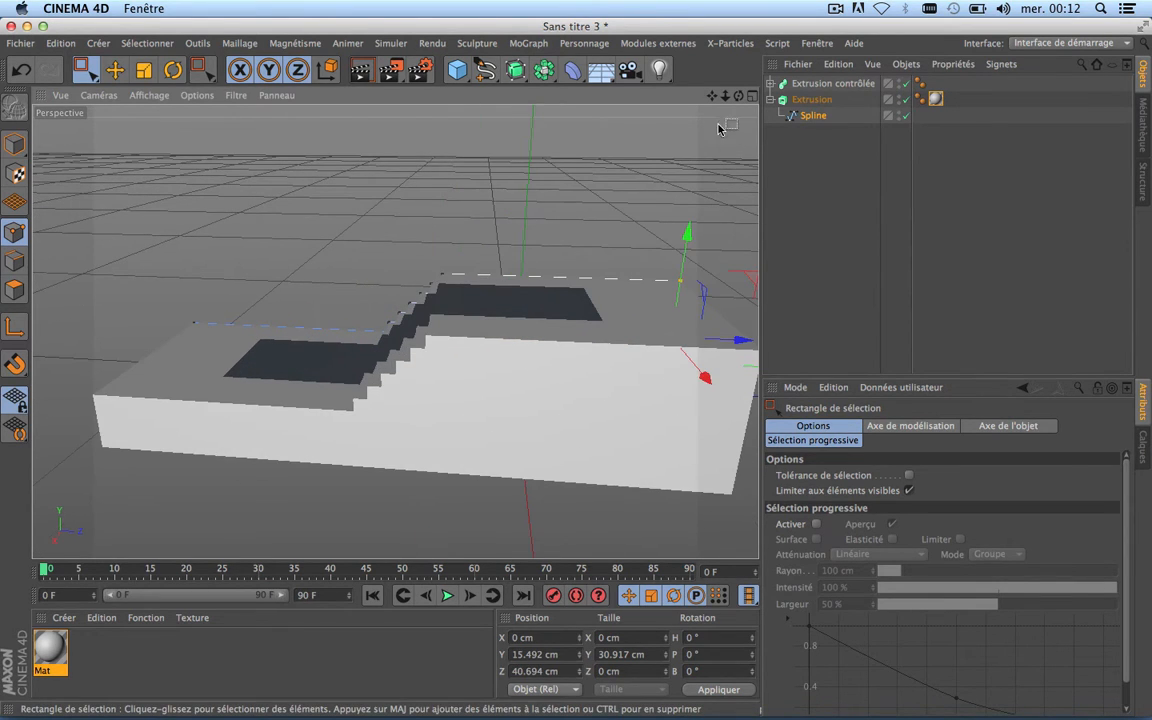
Scrub the Croissance (fin) value of Extrusion contrôlée to preview the carpet's growth over the stairs.
{"action": "left_click_drag", "start_coordinate": [739, 97], "coordinate": [1040, 73]}
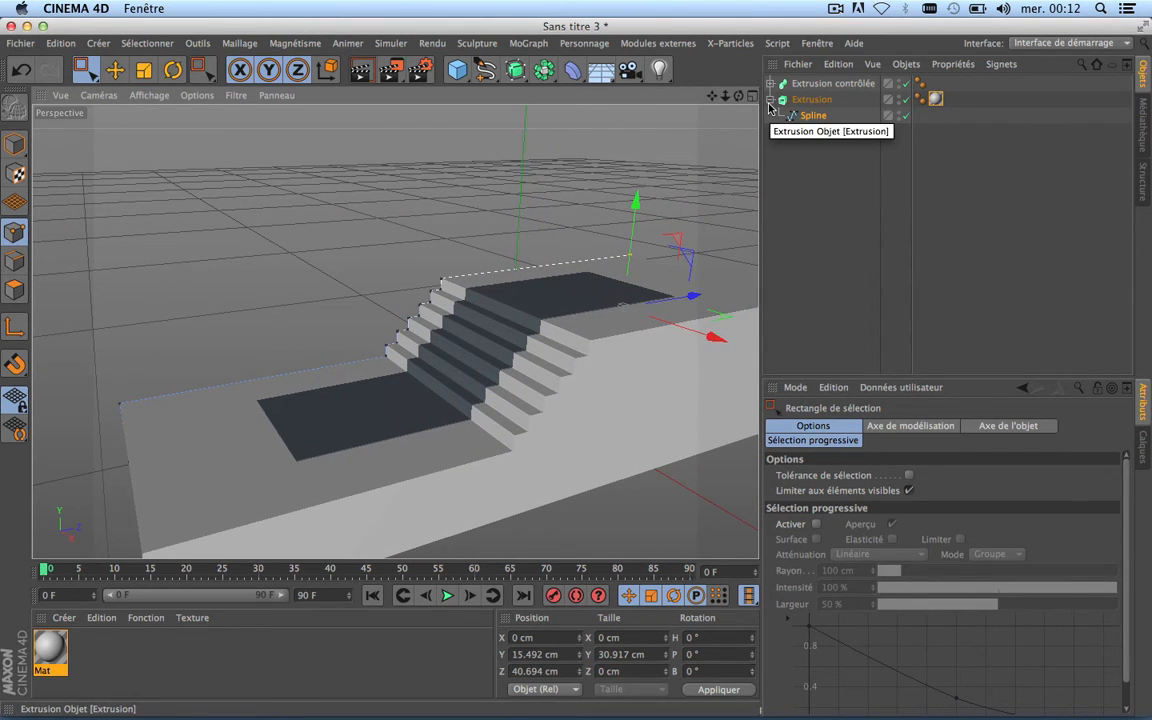
{"action": "scroll", "coordinate": [566, 362], "scroll_direction": "up", "scroll_amount": 5}
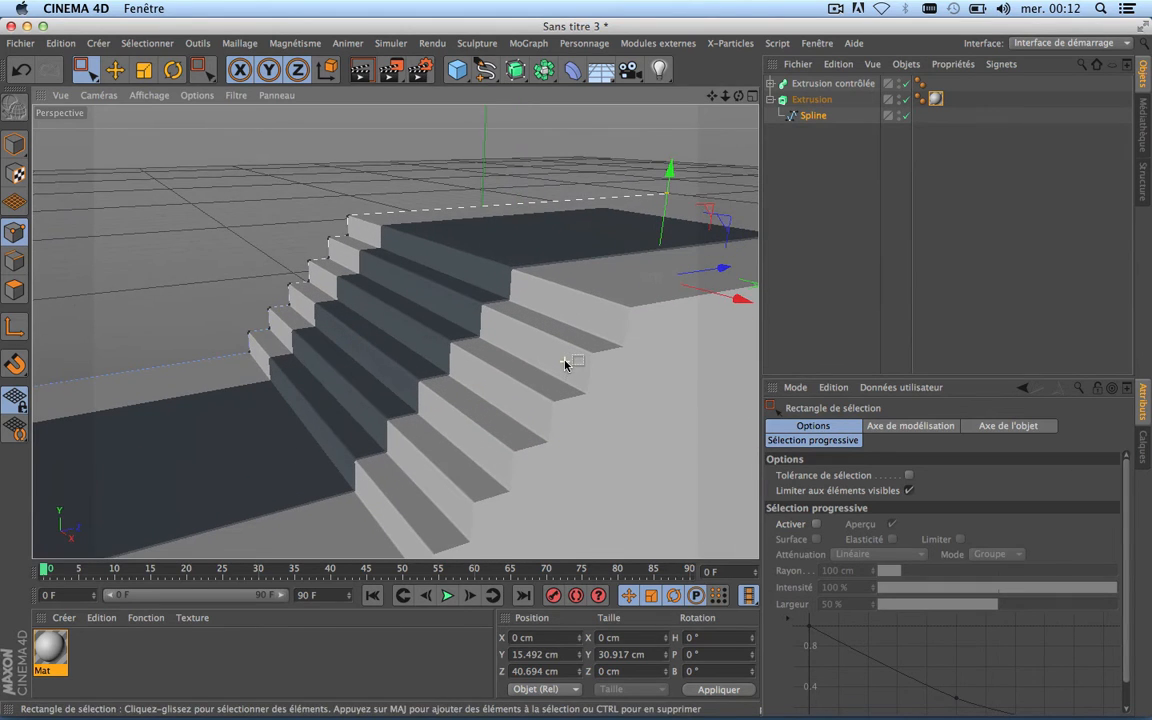
{"action": "left_click", "coordinate": [769, 99]}
{"action": "left_click", "coordinate": [833, 83]}
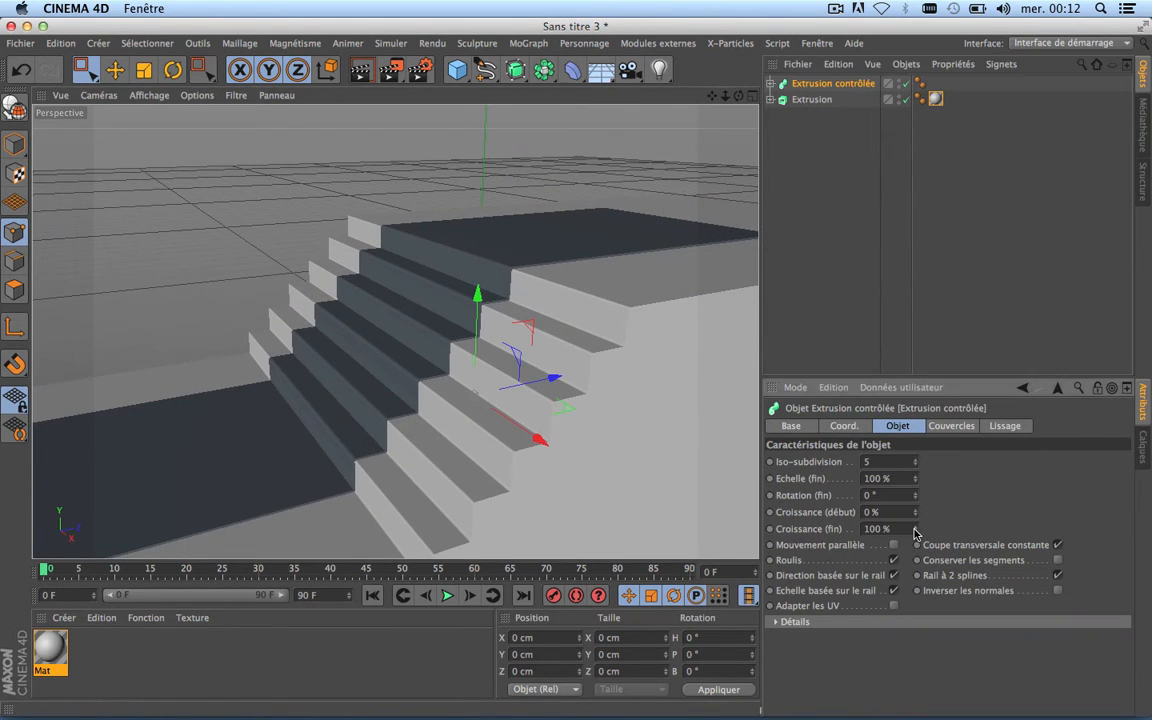
{"action": "mouse_move", "coordinate": [915, 529]}
{"action": "left_mouse_down"}
{"action": "mouse_move", "coordinate": [915, 606]}
{"action": "mouse_move", "coordinate": [915, 532]}
{"action": "left_mouse_up"}
{"action": "scroll", "coordinate": [251, 396], "scroll_direction": "down", "scroll_amount": 5}
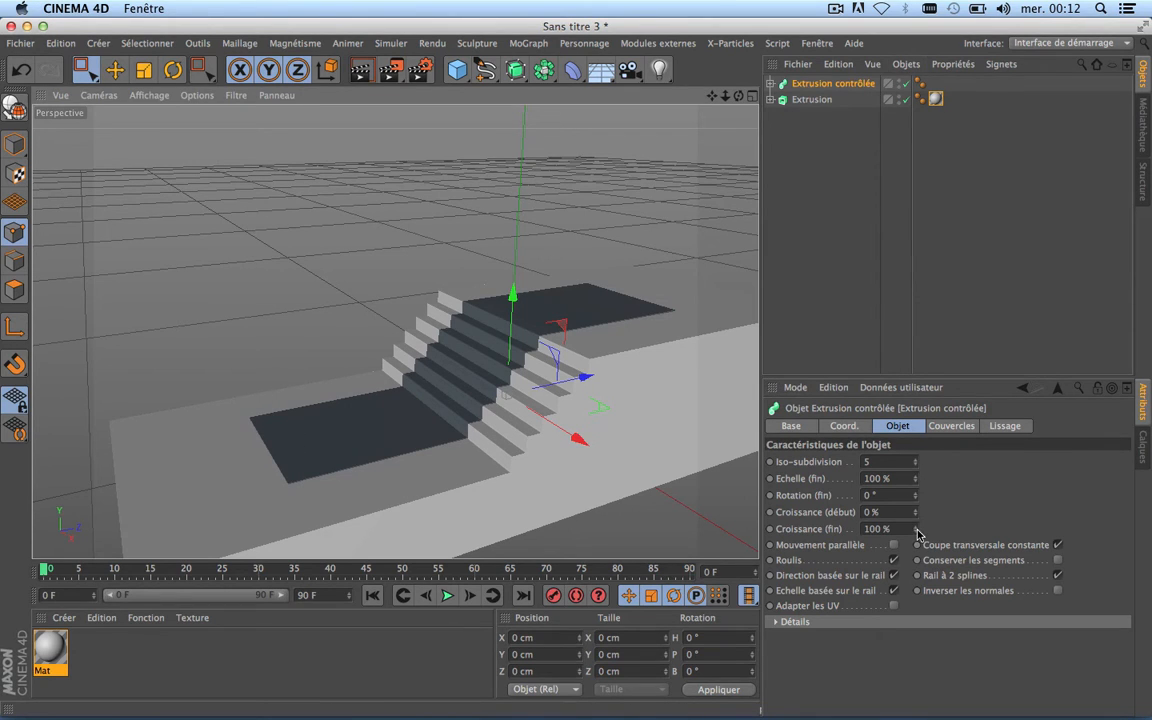
{"action": "mouse_move", "coordinate": [918, 533]}
{"action": "left_mouse_down"}
{"action": "mouse_move", "coordinate": [918, 615]}
{"action": "mouse_move", "coordinate": [918, 533]}
{"action": "left_mouse_up"}
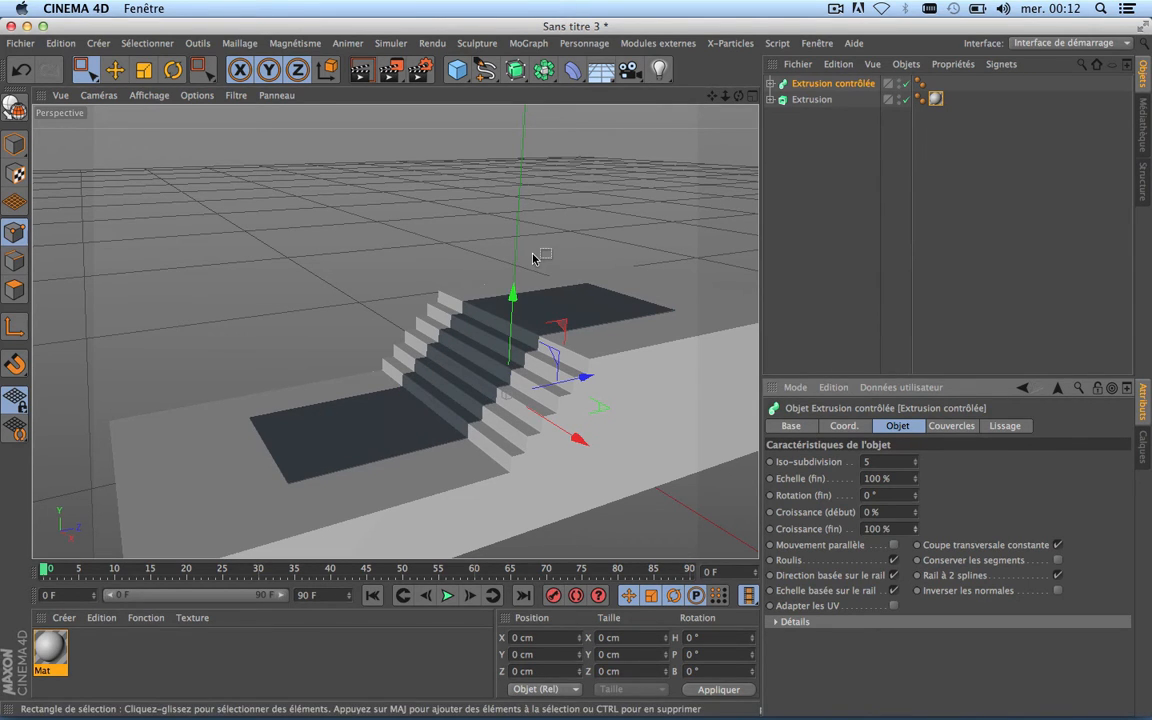
Examine how the carpet fits over the treads and both landings, and clear the object selection.
{"action": "scroll", "coordinate": [487, 352], "scroll_direction": "up", "scroll_amount": 5}
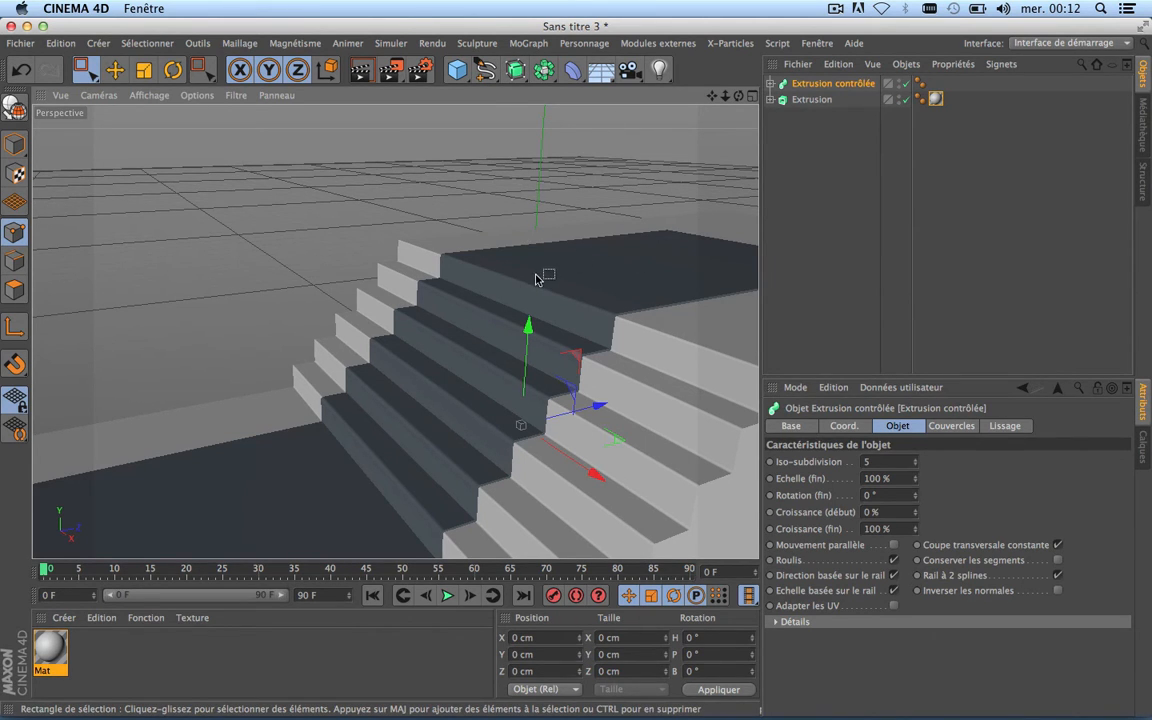
{"action": "scroll", "coordinate": [417, 391], "scroll_direction": "down", "scroll_amount": 5}
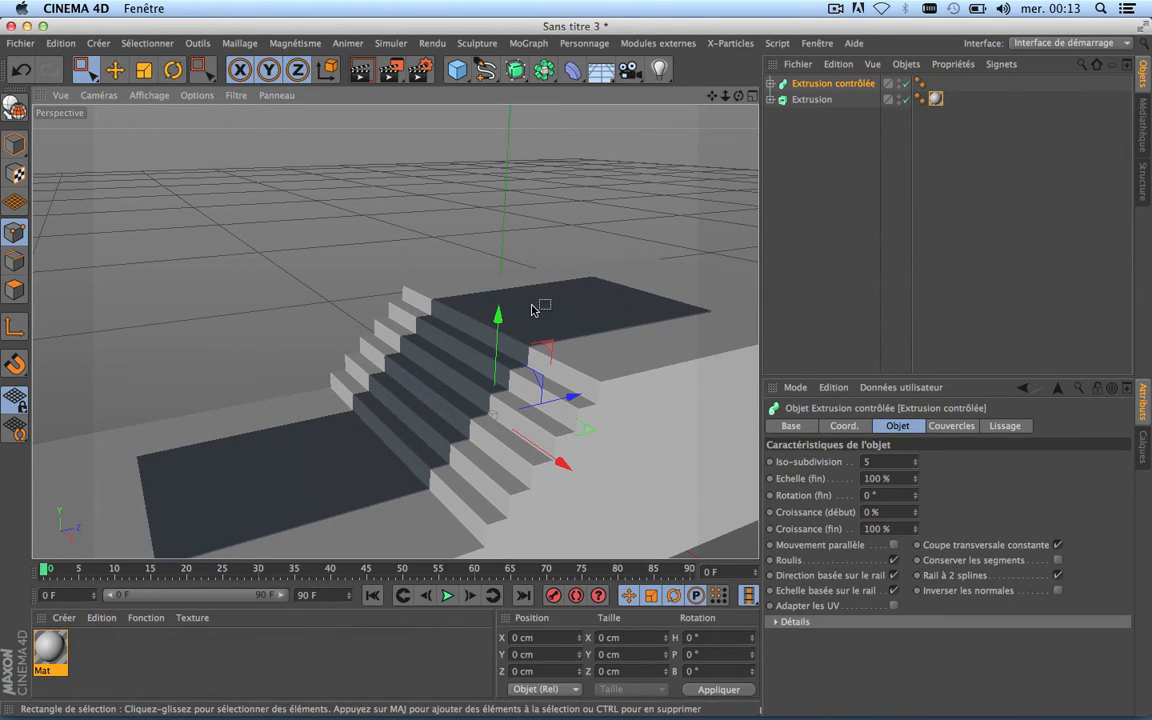
{"action": "scroll", "coordinate": [541, 283], "scroll_direction": "down", "scroll_amount": 8}
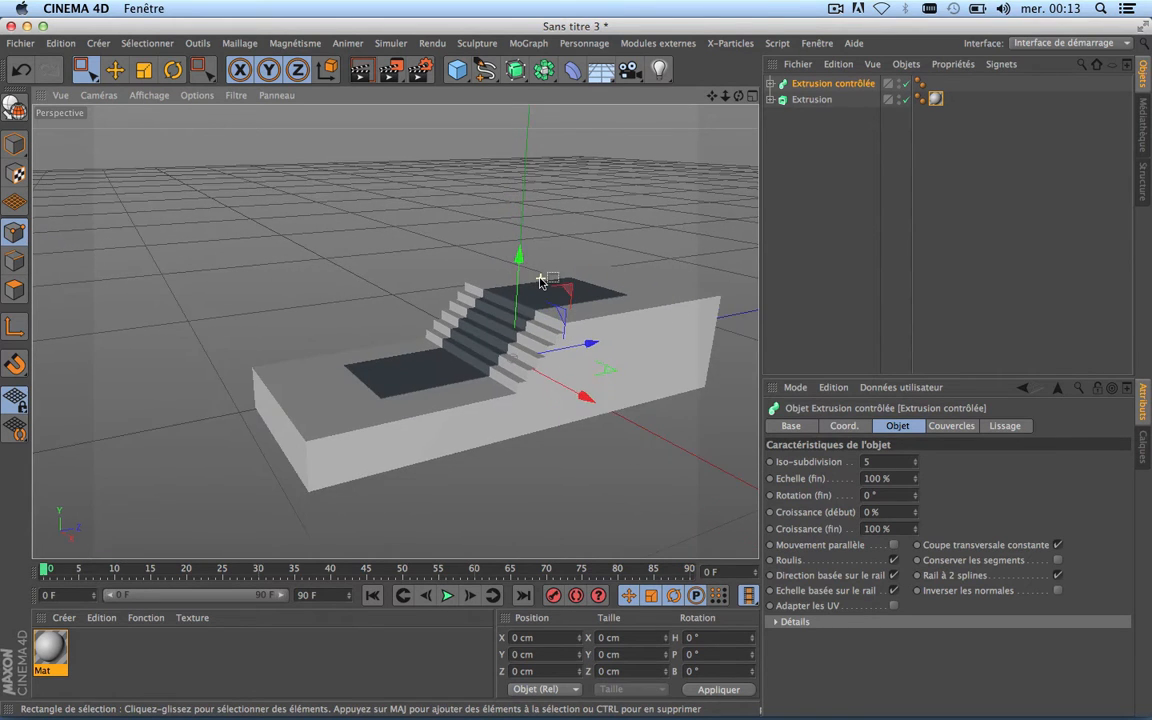
{"action": "scroll", "coordinate": [541, 283], "scroll_direction": "up", "scroll_amount": 8}
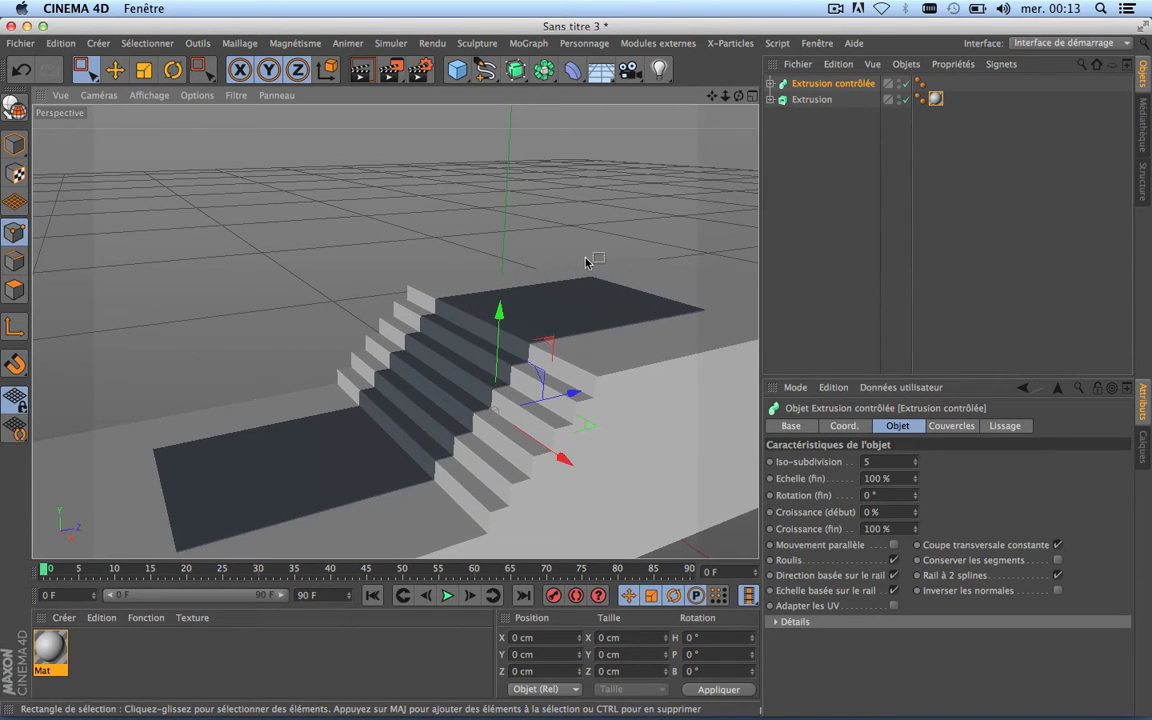
{"action": "mouse_move", "coordinate": [712, 96]}
{"action": "left_mouse_down"}
{"action": "mouse_move", "coordinate": [744, 6]}
{"action": "mouse_move", "coordinate": [877, 6]}
{"action": "mouse_move", "coordinate": [734, 10]}
{"action": "mouse_move", "coordinate": [716, 97]}
{"action": "mouse_move", "coordinate": [734, 97]}
{"action": "left_mouse_up"}
{"action": "mouse_move", "coordinate": [396, 331]}
{"action": "left_mouse_down", "text": "alt"}
{"action": "mouse_move", "coordinate": [380, 322]}
{"action": "mouse_move", "coordinate": [388, 346]}
{"action": "mouse_move", "coordinate": [396, 331]}
{"action": "left_mouse_up", "text": "alt"}
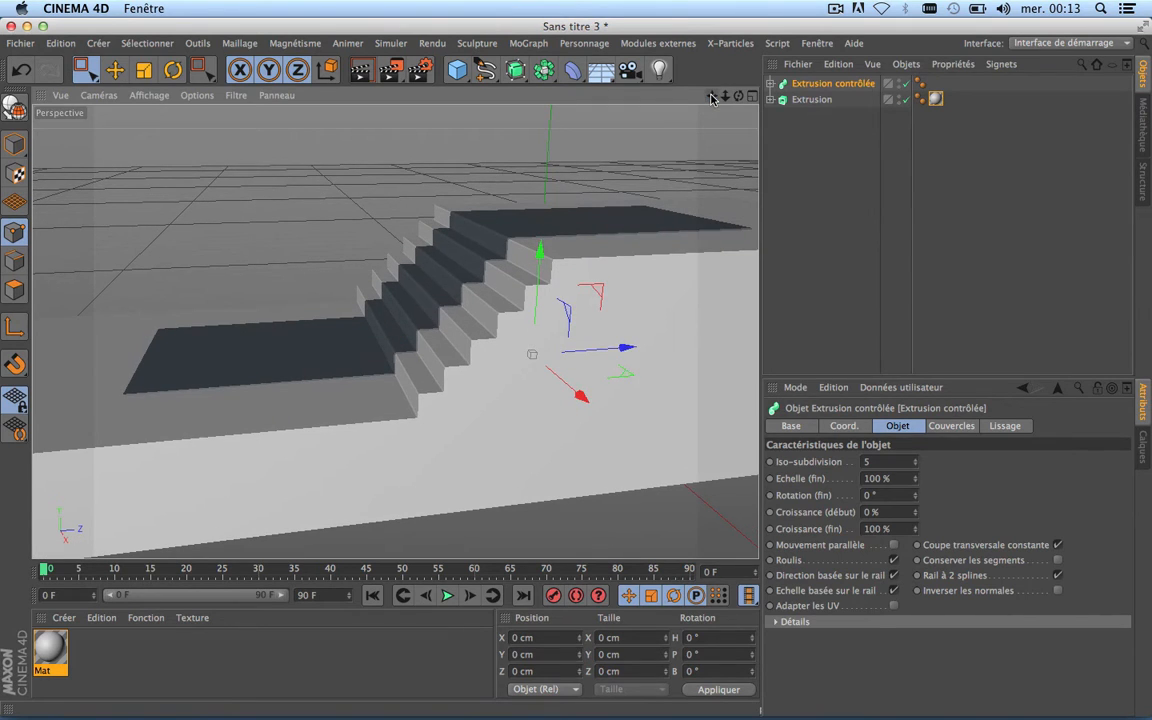
{"action": "left_click", "coordinate": [810, 145]}
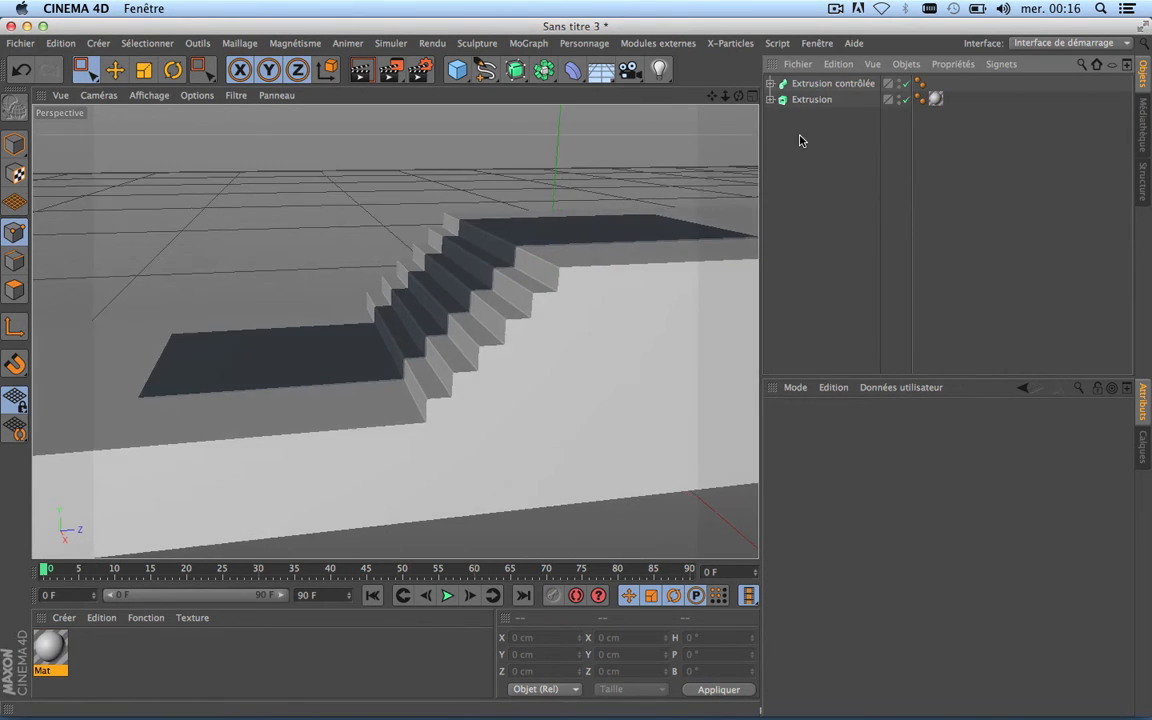
{"action": "scroll", "coordinate": [428, 327], "scroll_direction": "up", "scroll_amount": 5}
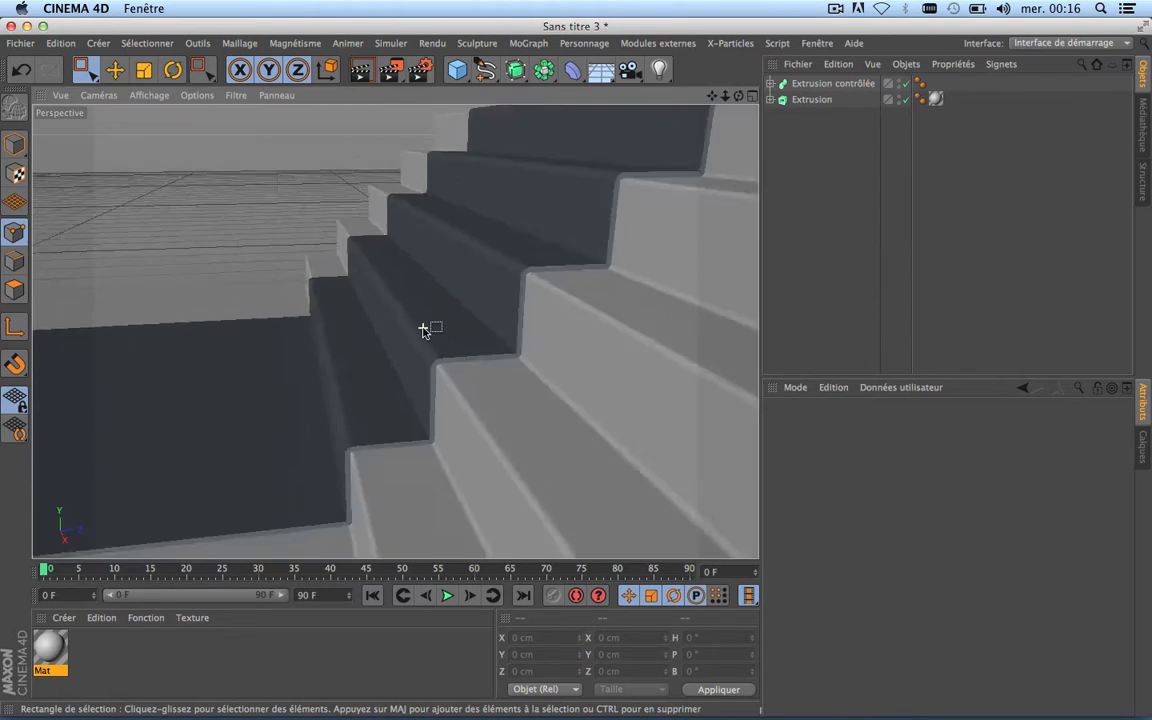
{"action": "scroll", "coordinate": [428, 328], "scroll_direction": "down", "scroll_amount": 5}
{"action": "left_click_drag", "start_coordinate": [712, 98], "coordinate": [714, 119]}
Add a Cylindre primitive to the scene at the origin.
{"action": "left_click", "coordinate": [460, 72]}
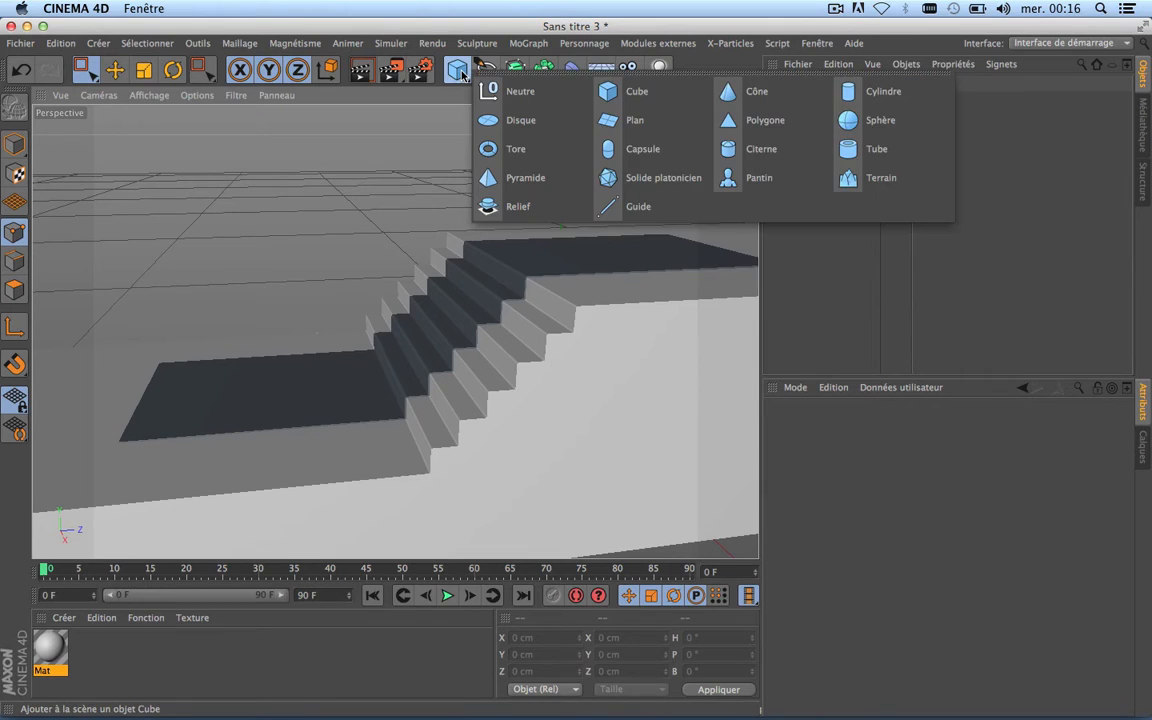
{"action": "left_click", "coordinate": [848, 91]}
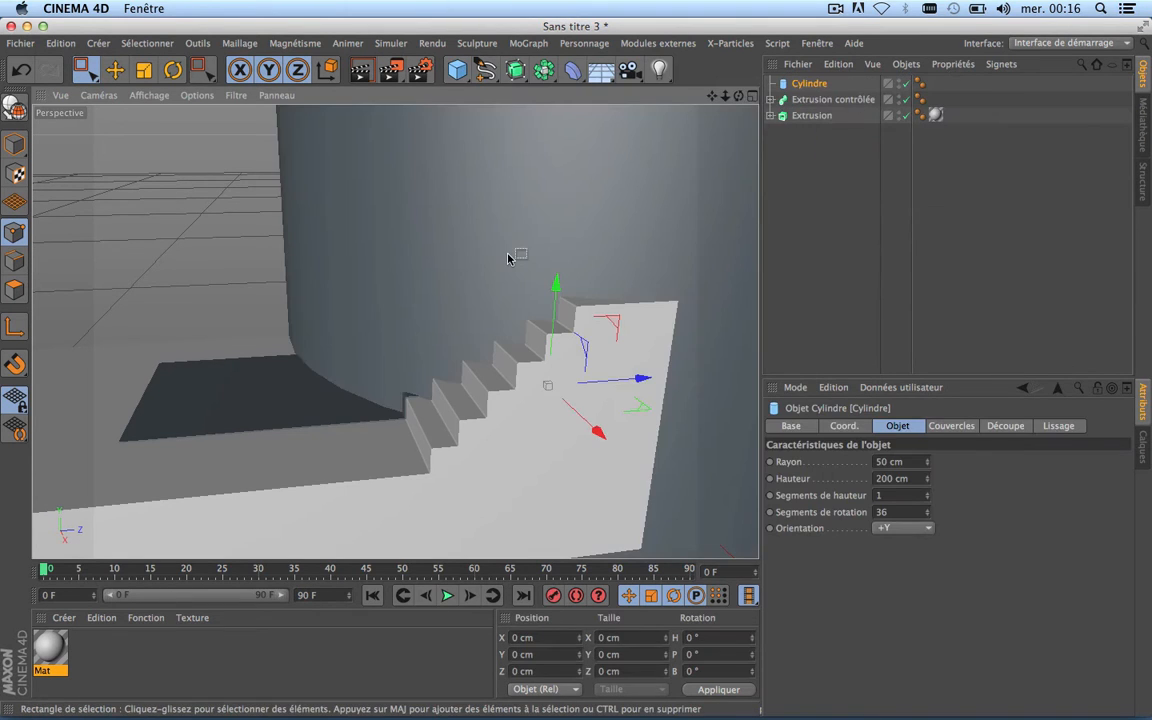
{"action": "scroll", "coordinate": [512, 256], "scroll_direction": "down", "scroll_amount": 5}
{"action": "scroll", "coordinate": [507, 257], "scroll_direction": "down", "scroll_amount": 2}
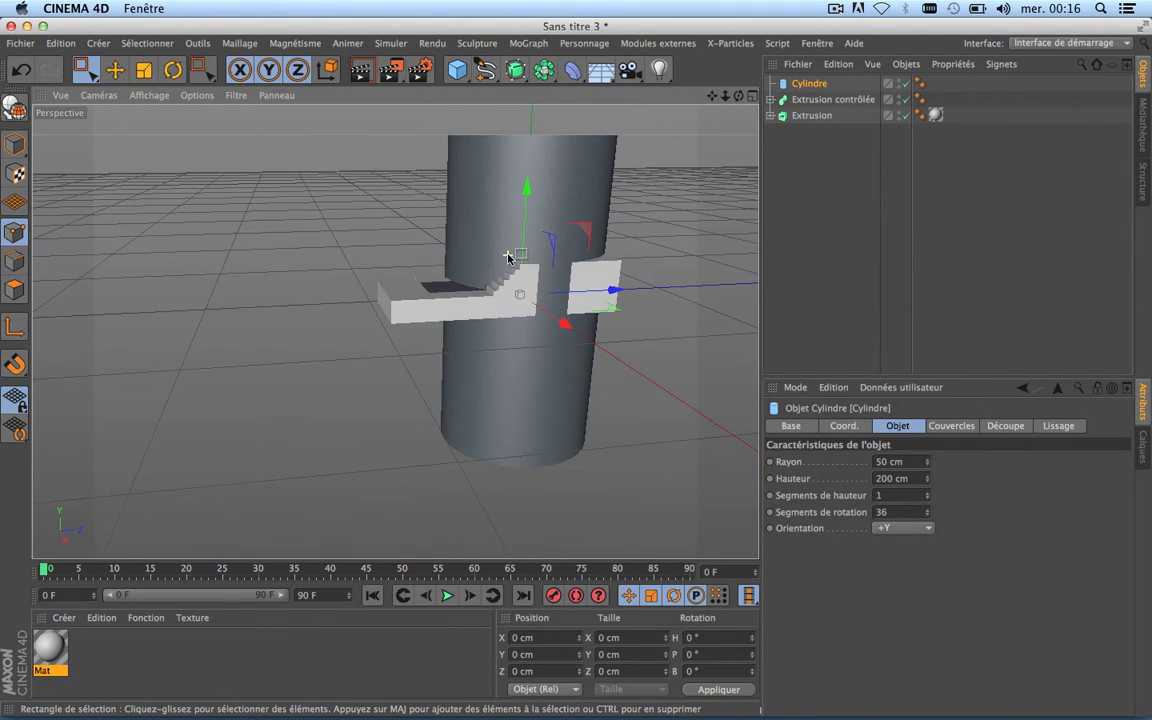
In Model mode, rotate the cylinder to 90° bank (B) so that it lies across the staircase.
{"action": "left_click", "coordinate": [172, 72]}
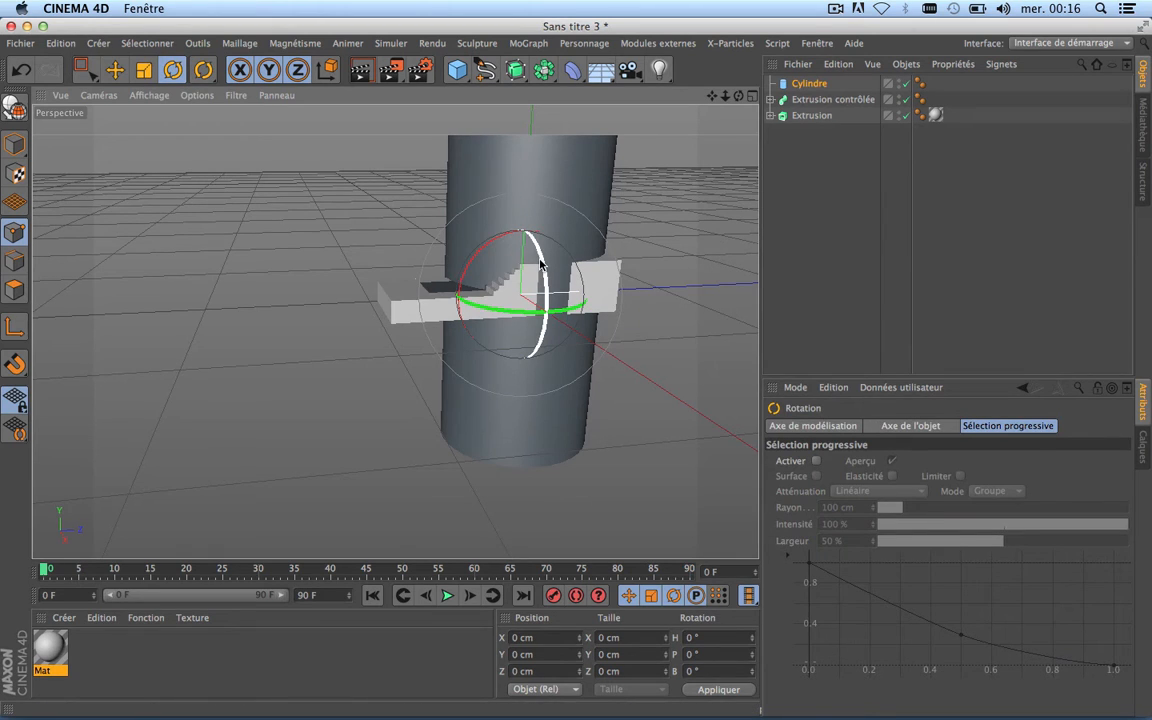
{"action": "left_click", "coordinate": [15, 145]}
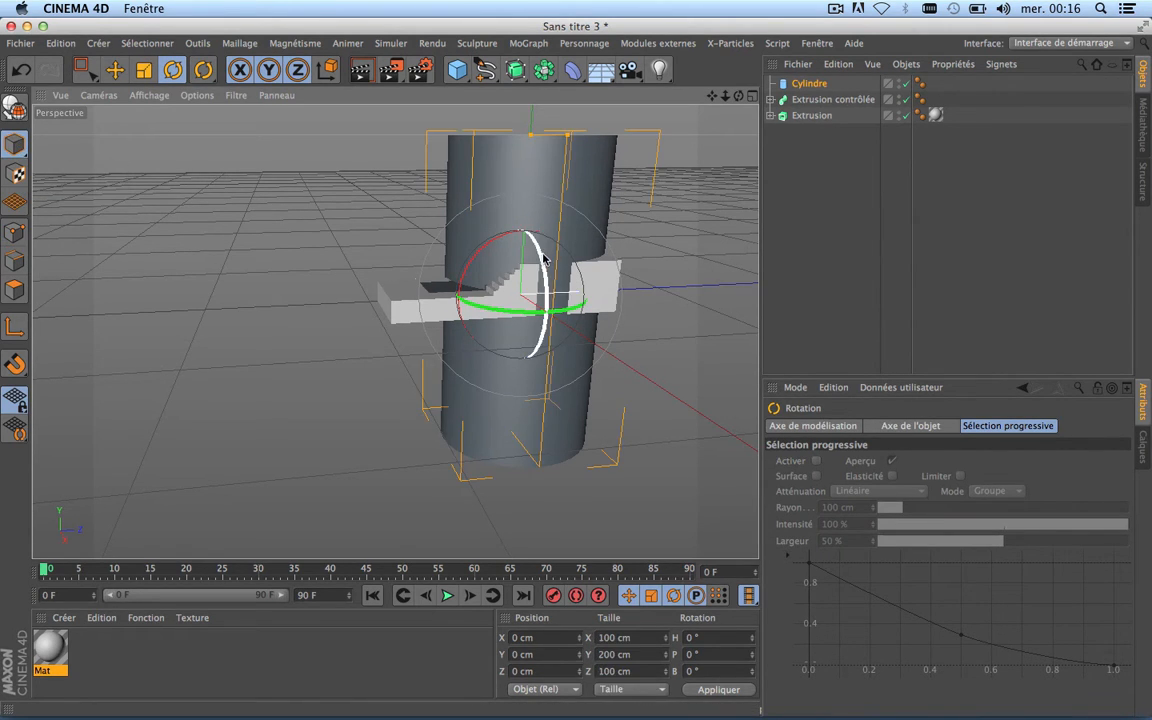
{"action": "left_click_drag", "start_coordinate": [532, 238], "coordinate": [568, 454]}
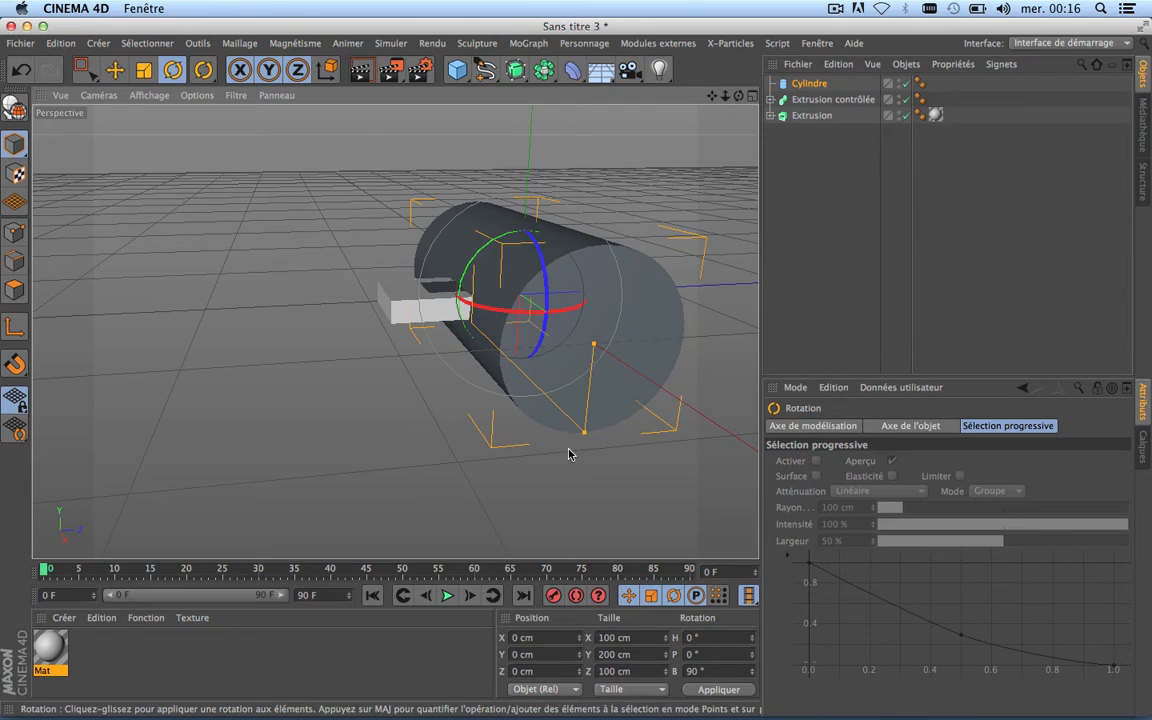
{"action": "scroll", "coordinate": [534, 225], "scroll_direction": "up", "scroll_amount": 2}
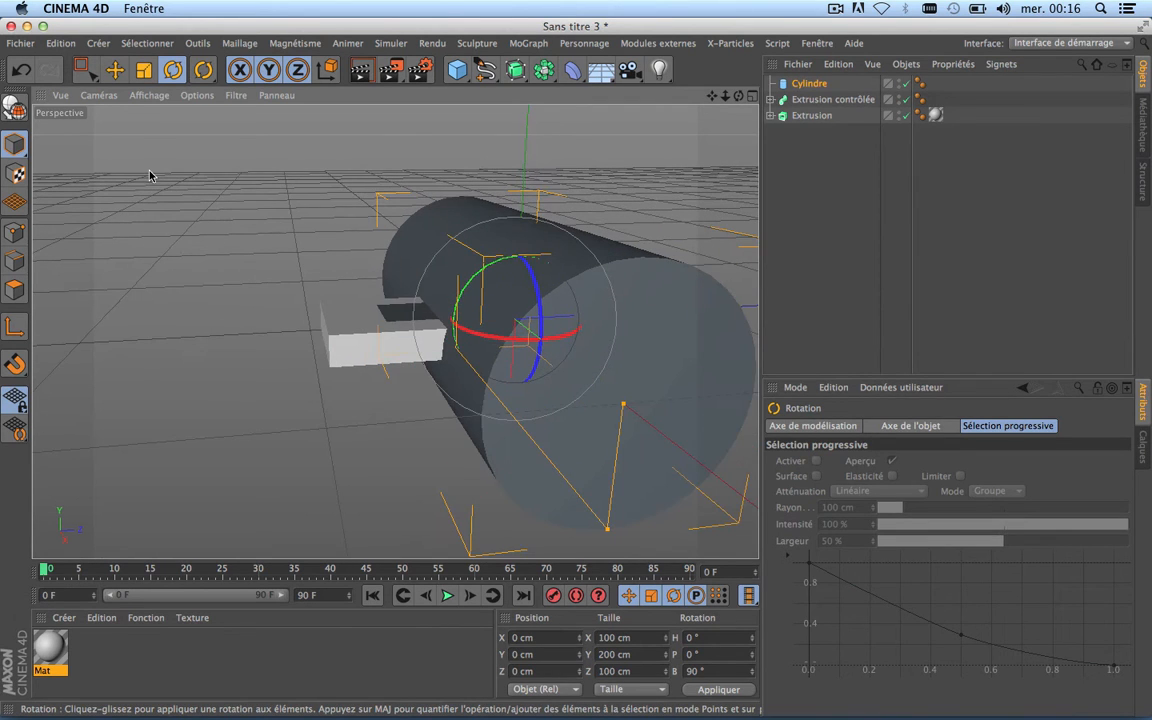
Scale the cylinder down to about 14.4 cm across and 28.8 cm long.
{"action": "left_click", "coordinate": [141, 68]}
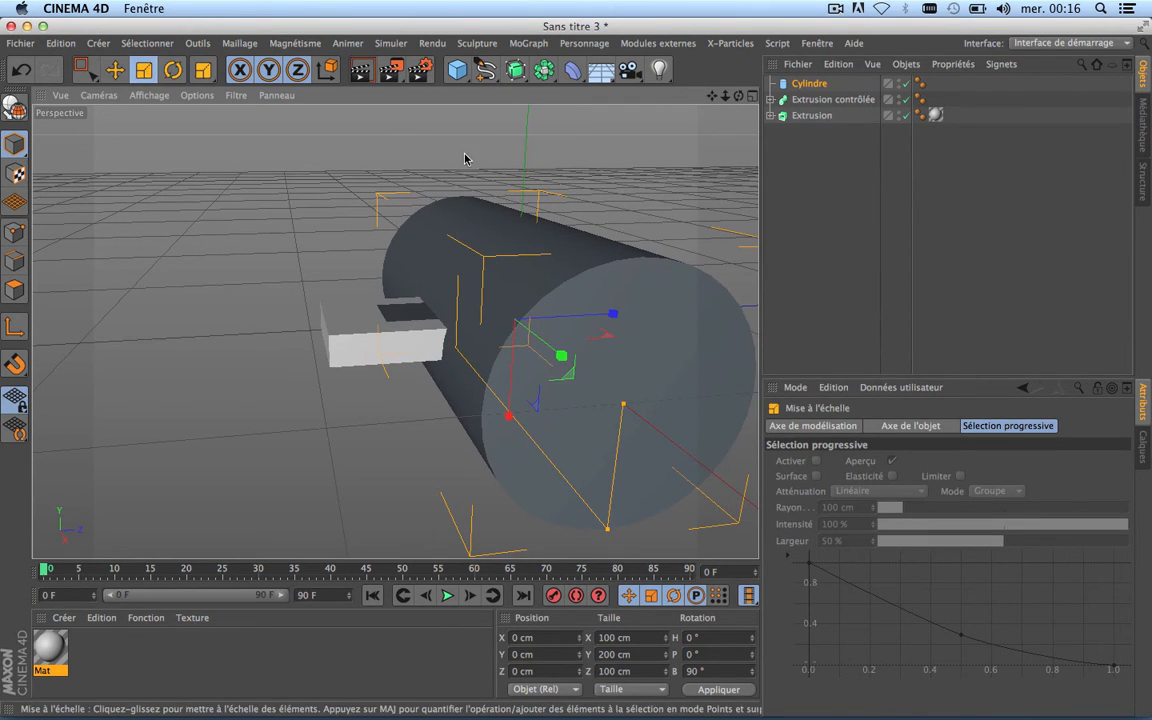
{"action": "scroll", "coordinate": [409, 236], "scroll_direction": "down", "scroll_amount": 1}
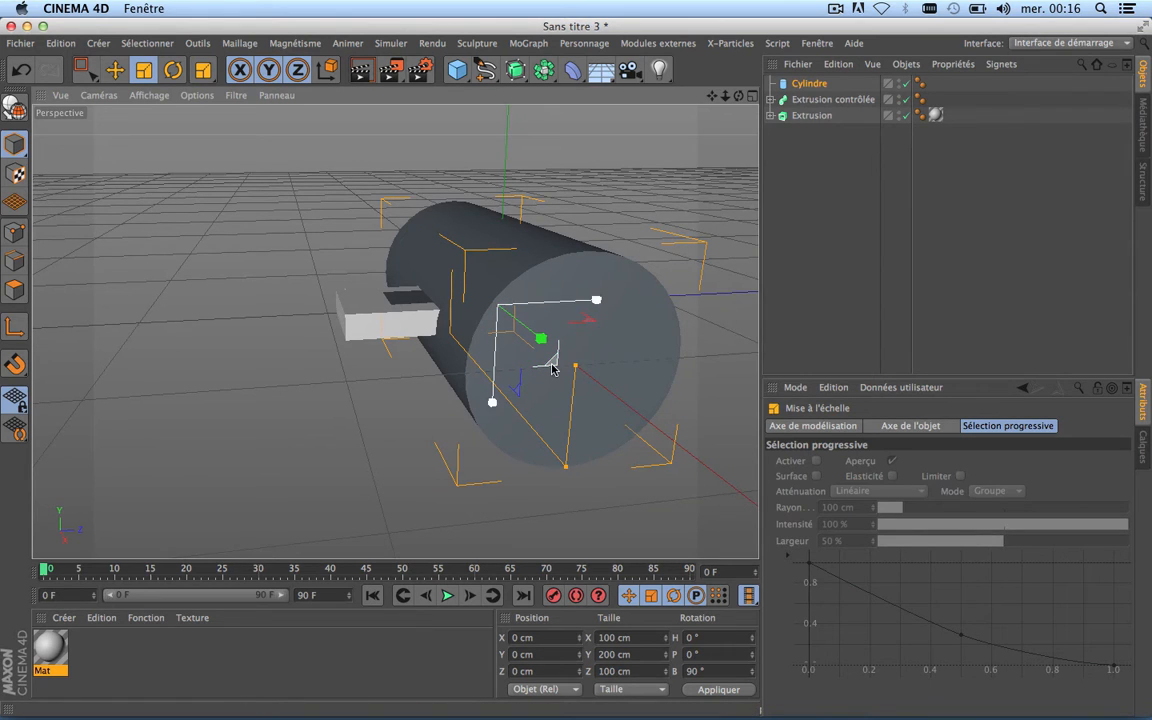
{"action": "left_click_drag", "start_coordinate": [714, 97], "coordinate": [651, 141]}
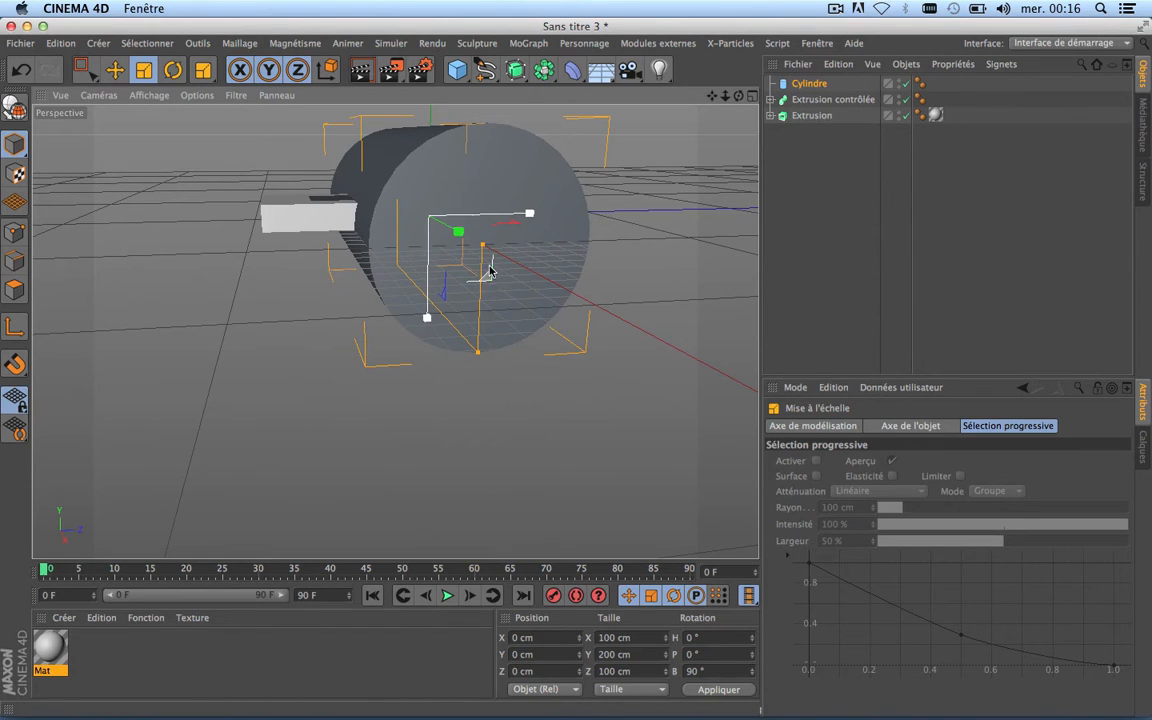
{"action": "left_click_drag", "start_coordinate": [488, 280], "coordinate": [207, 482]}
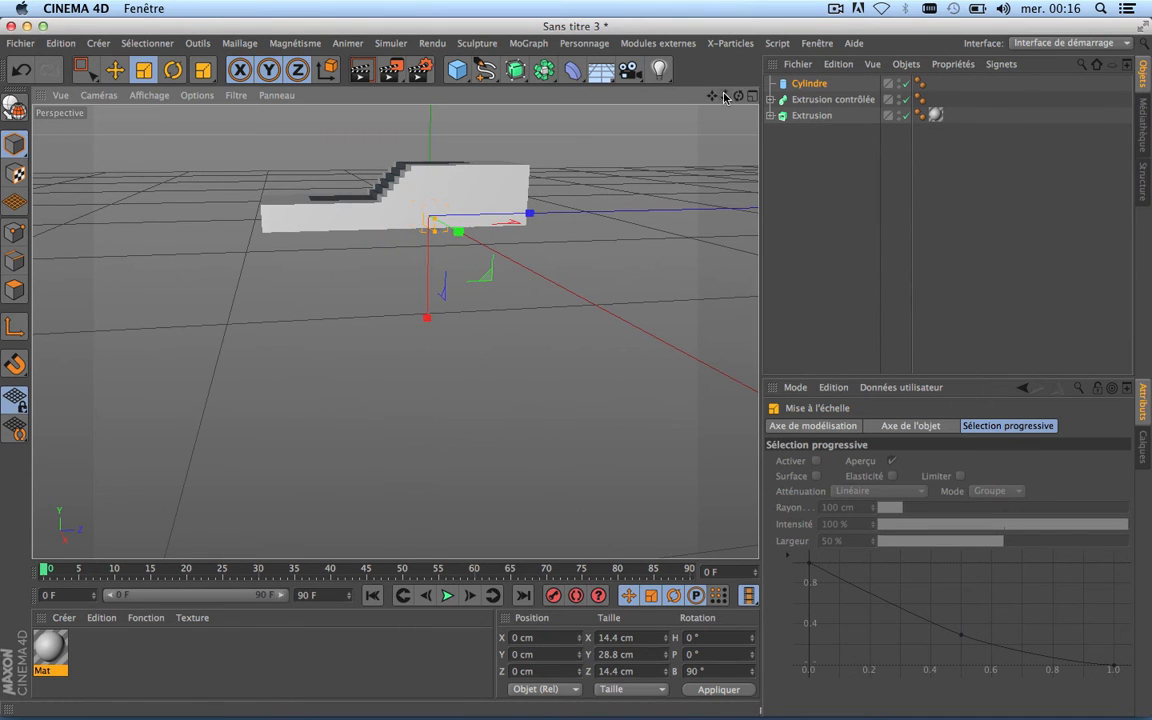
{"action": "left_click_drag", "start_coordinate": [712, 96], "coordinate": [786, 174]}
{"action": "left_click_drag", "start_coordinate": [396, 331], "coordinate": [394, 376]}
Raise the cylinder to Y 41.505 cm, above the upper landing, and undo the stray sideways move.
{"action": "left_click", "coordinate": [115, 69]}
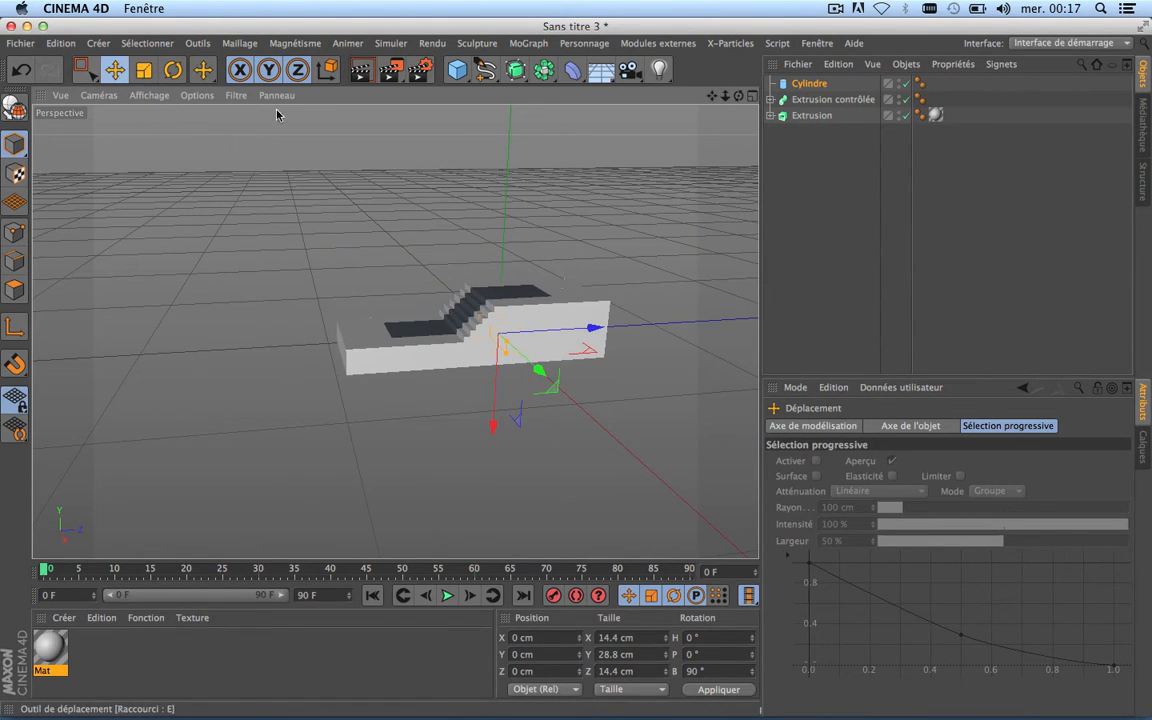
{"action": "left_click_drag", "start_coordinate": [494, 424], "coordinate": [502, 362]}
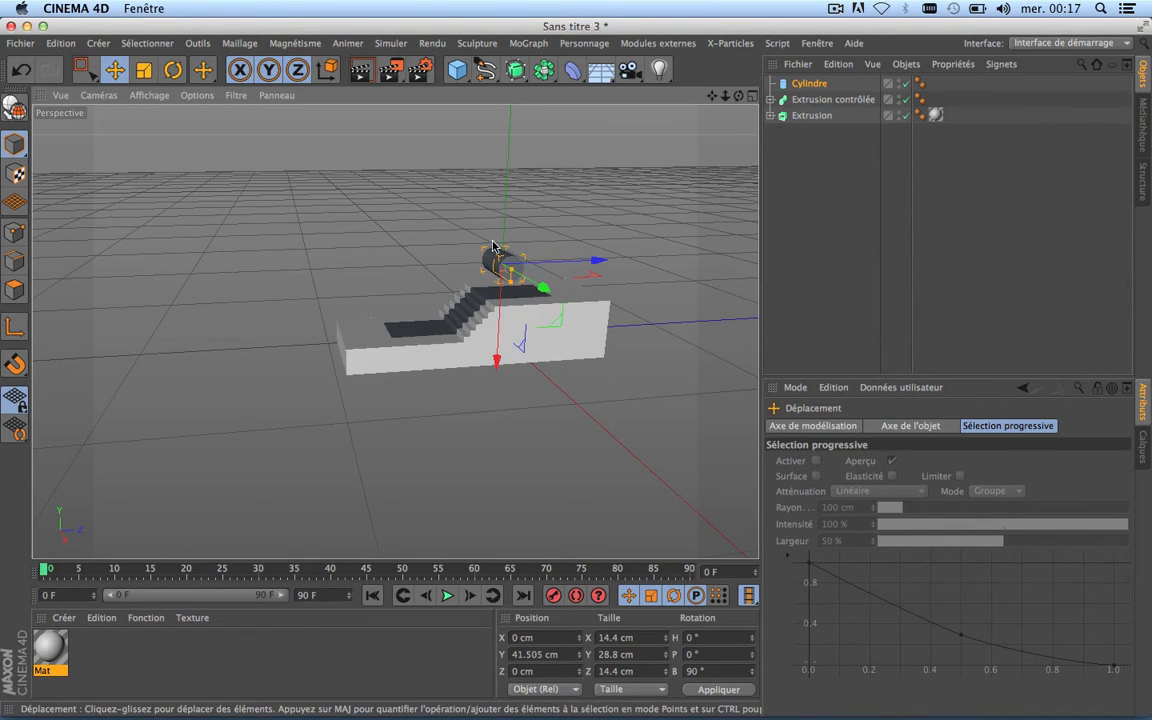
{"action": "scroll", "coordinate": [491, 250], "scroll_direction": "up", "scroll_amount": 3}
{"action": "scroll", "coordinate": [491, 250], "scroll_direction": "up", "scroll_amount": 3}
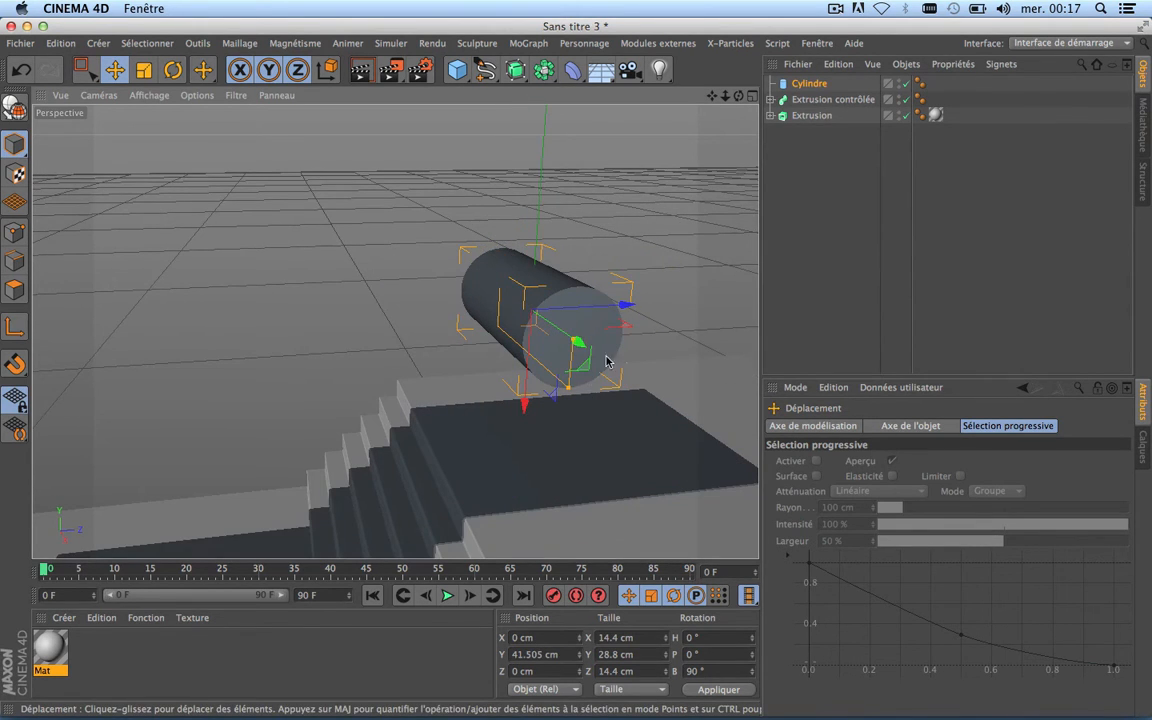
{"action": "scroll", "coordinate": [638, 272], "scroll_direction": "down", "scroll_amount": 3}
{"action": "scroll", "coordinate": [637, 272], "scroll_direction": "up", "scroll_amount": 2}
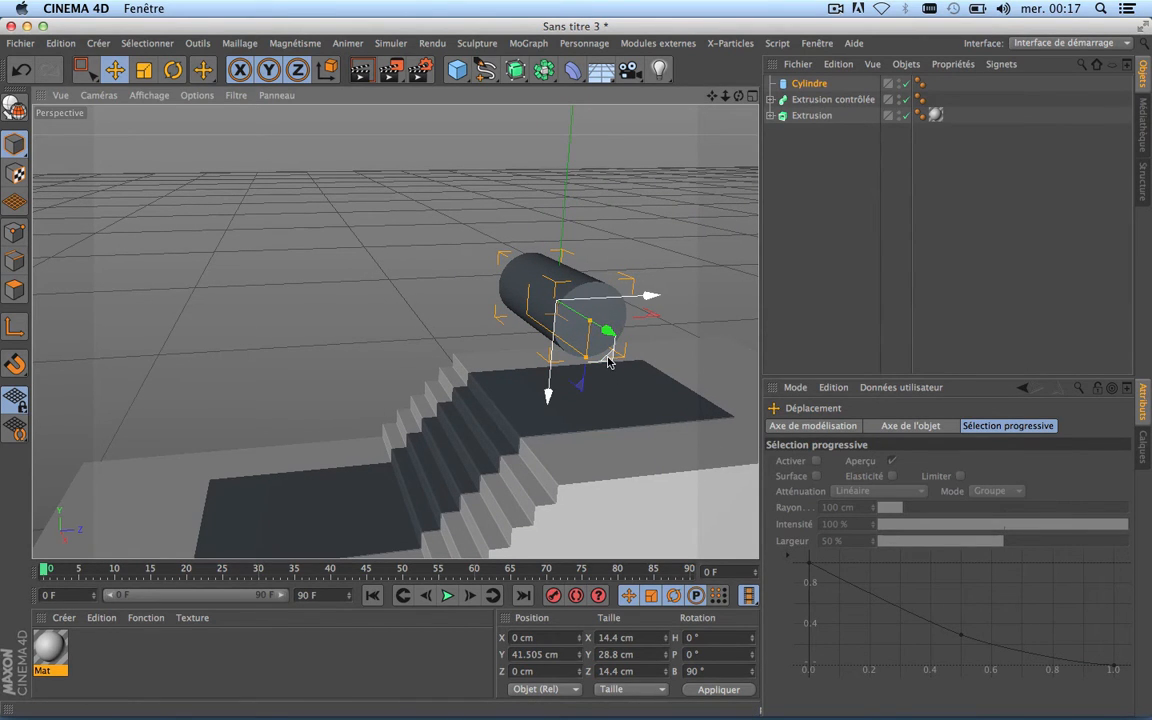
{"action": "left_click_drag", "start_coordinate": [609, 355], "coordinate": [562, 336]}
{"action": "key", "text": "super+z"}
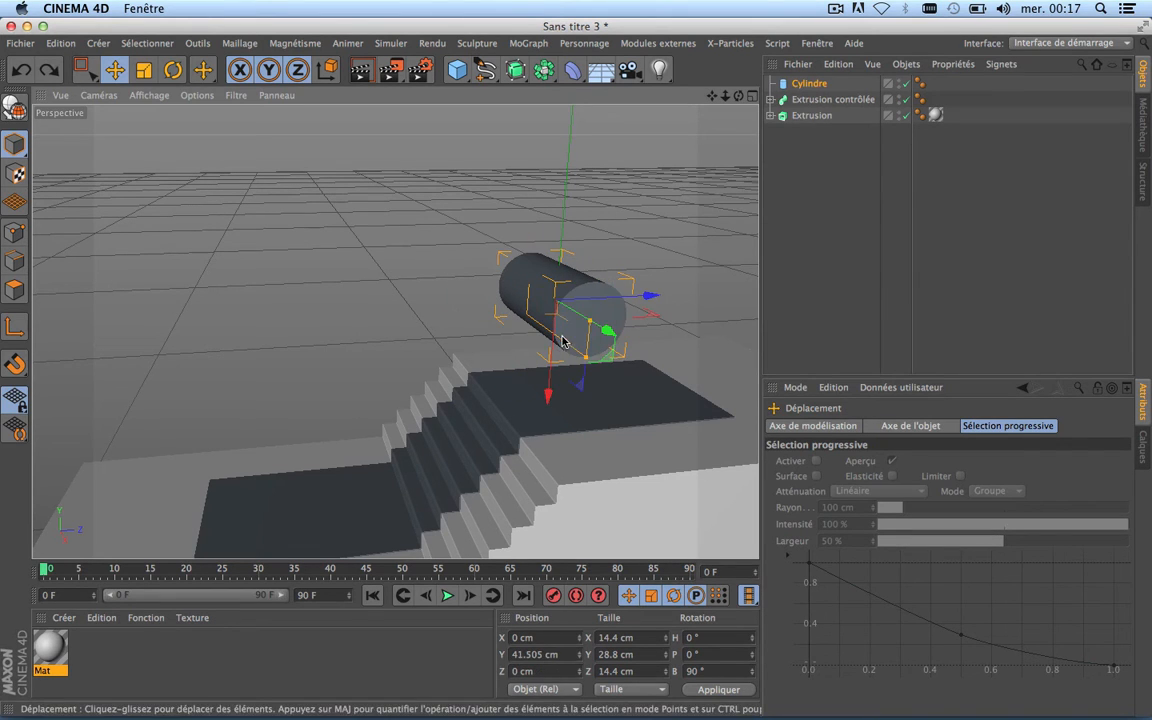
Scale the cylinder down further to about 7.061 cm across and 14.121 cm long.
{"action": "left_click", "coordinate": [144, 69]}
{"action": "left_click_drag", "start_coordinate": [598, 357], "coordinate": [268, 482]}
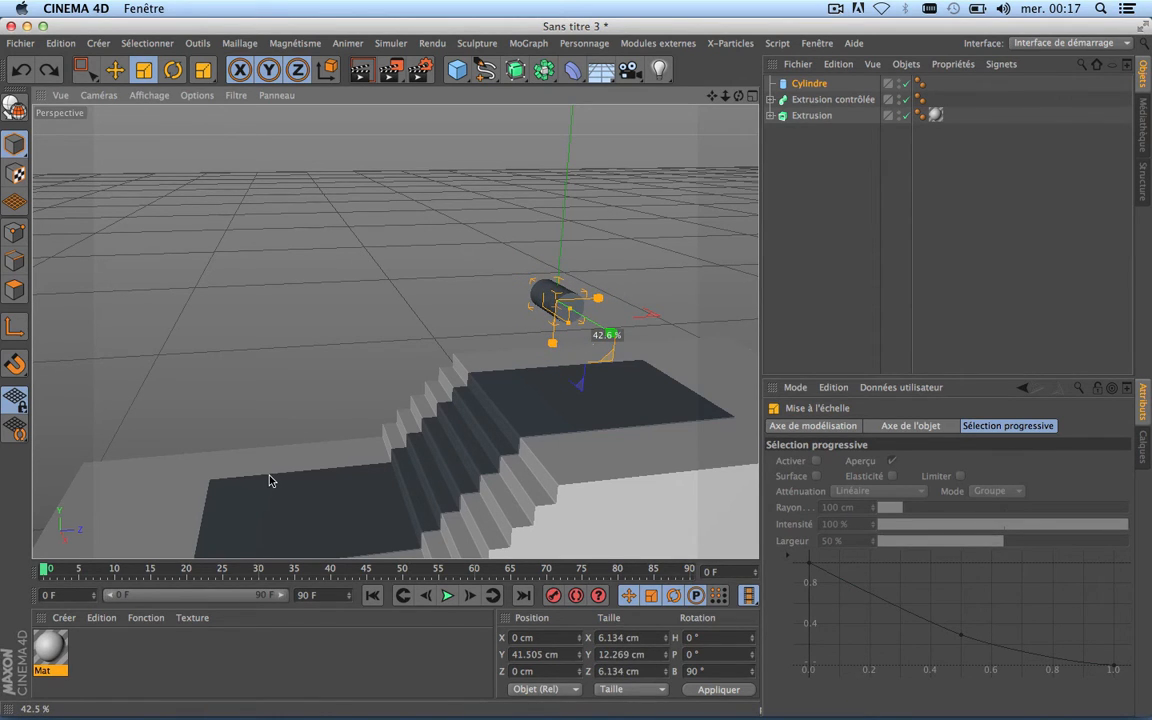
{"action": "left_click_drag", "start_coordinate": [268, 481], "coordinate": [333, 435]}
{"action": "scroll", "coordinate": [622, 353], "scroll_direction": "up", "scroll_amount": 6}
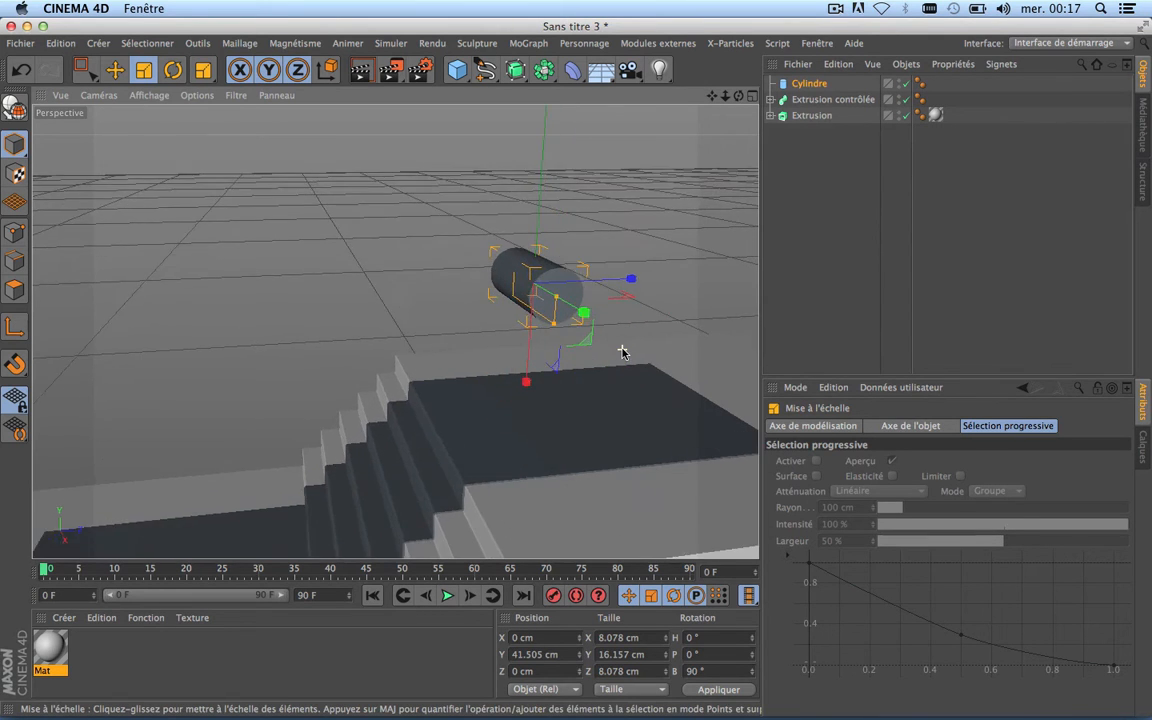
{"action": "scroll", "coordinate": [622, 352], "scroll_direction": "down", "scroll_amount": 4}
{"action": "scroll", "coordinate": [622, 352], "scroll_direction": "down", "scroll_amount": 2}
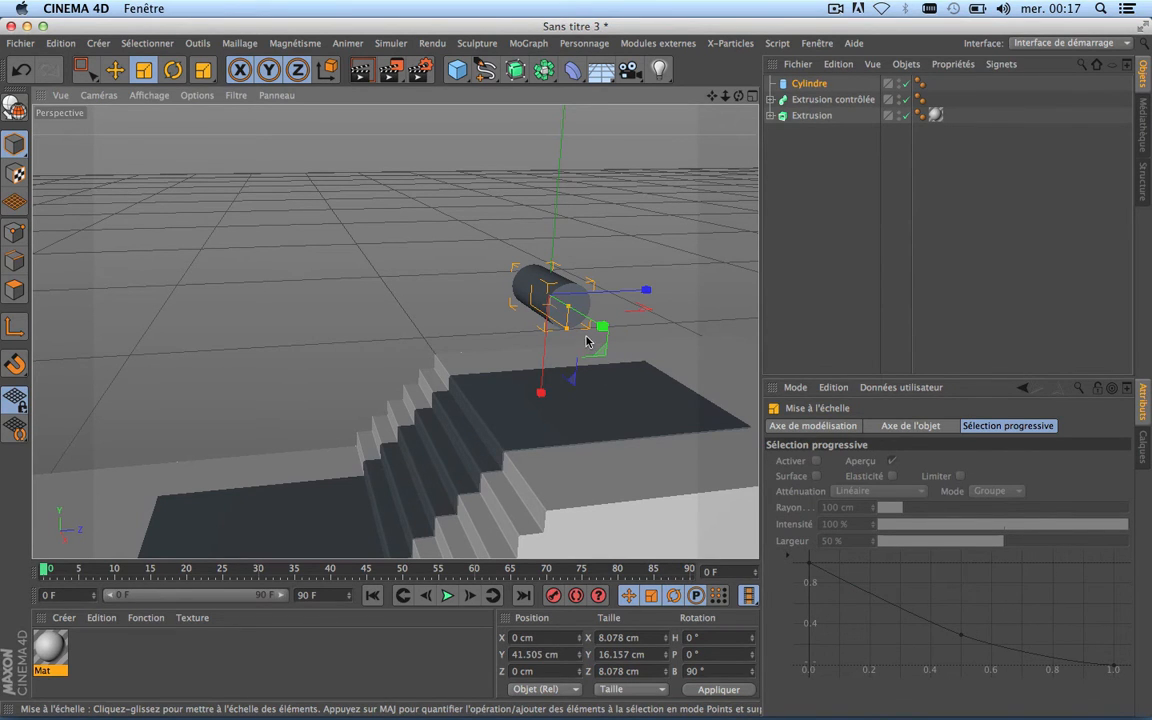
{"action": "scroll", "coordinate": [578, 316], "scroll_direction": "up", "scroll_amount": 6}
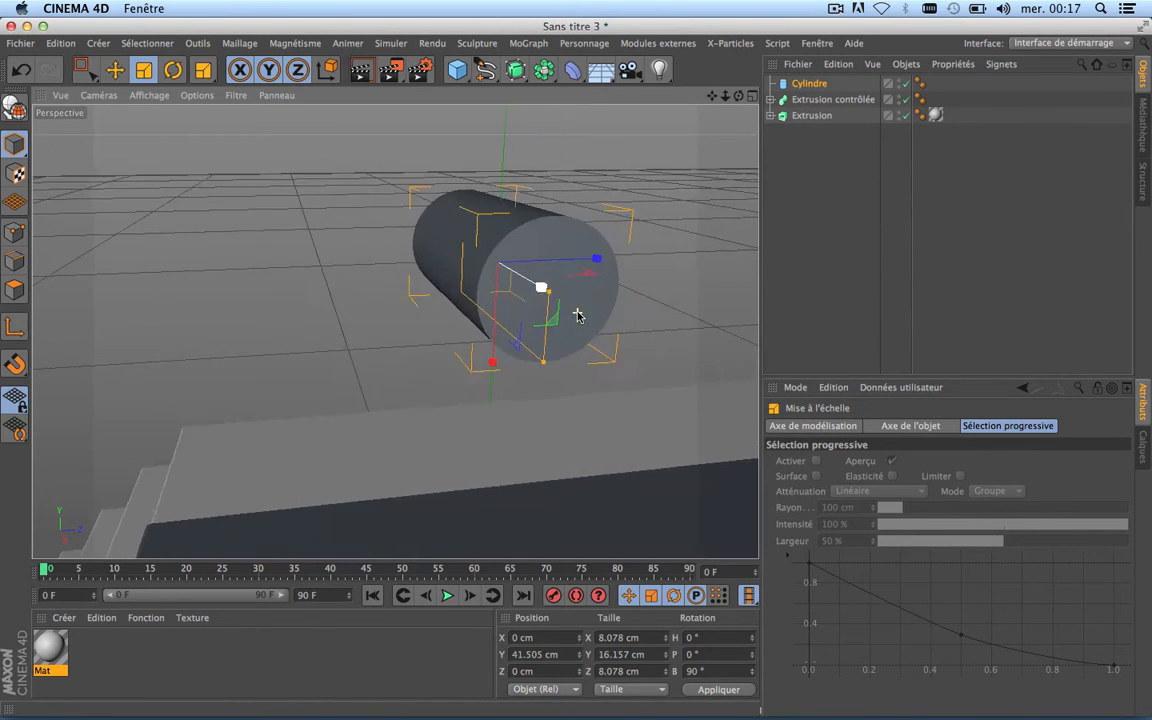
{"action": "scroll", "coordinate": [578, 316], "scroll_direction": "down", "scroll_amount": 4}
{"action": "scroll", "coordinate": [578, 316], "scroll_direction": "up", "scroll_amount": 3}
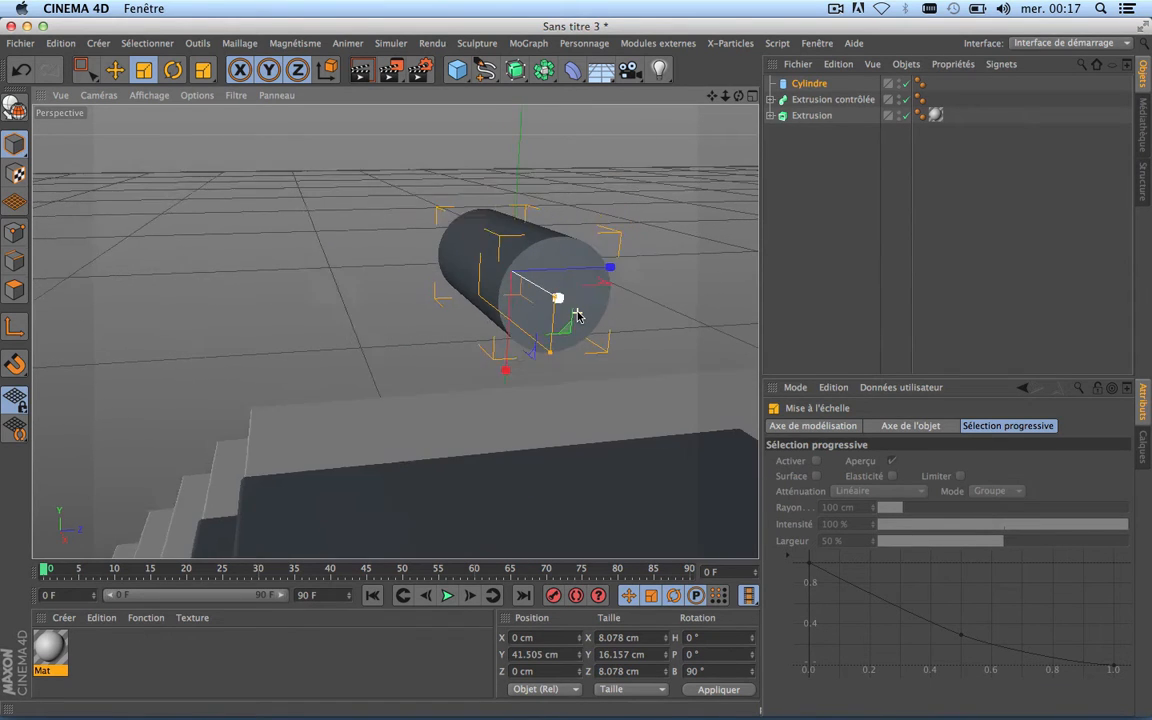
{"action": "left_click_drag", "start_coordinate": [574, 340], "coordinate": [489, 347]}
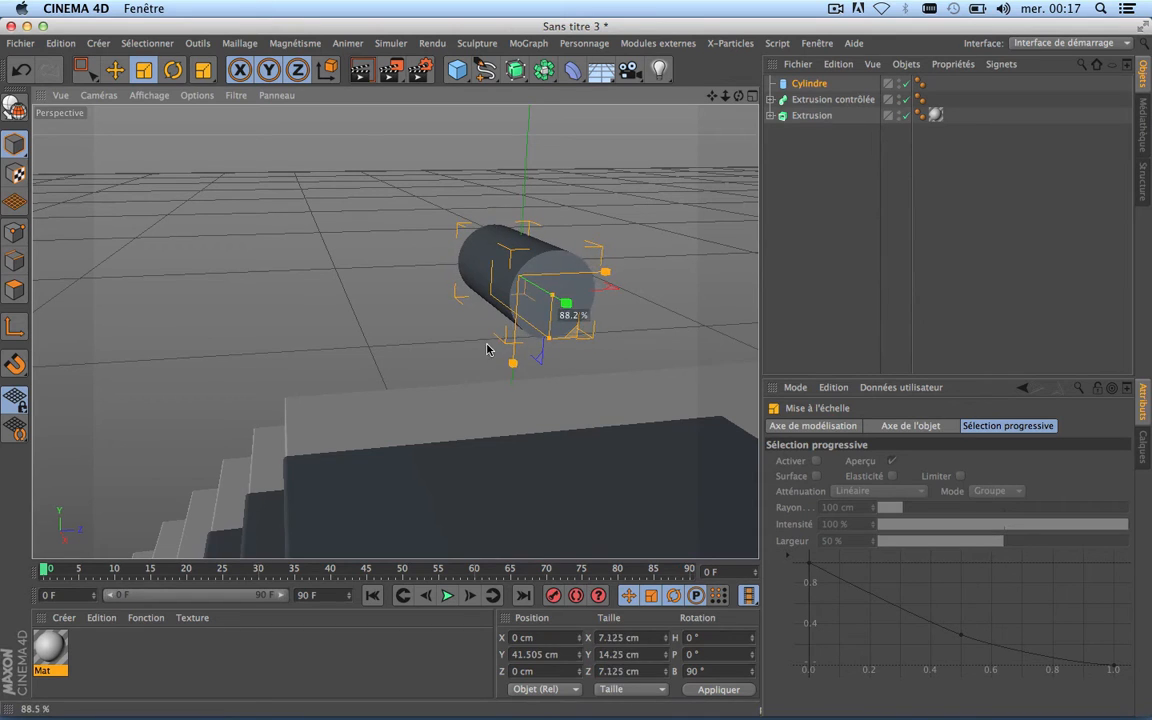
{"action": "middle_click_drag", "start_coordinate": [506, 342], "coordinate": [395, 330]}
{"action": "left_click_drag", "start_coordinate": [395, 330], "coordinate": [386, 331], "text": "alt"}
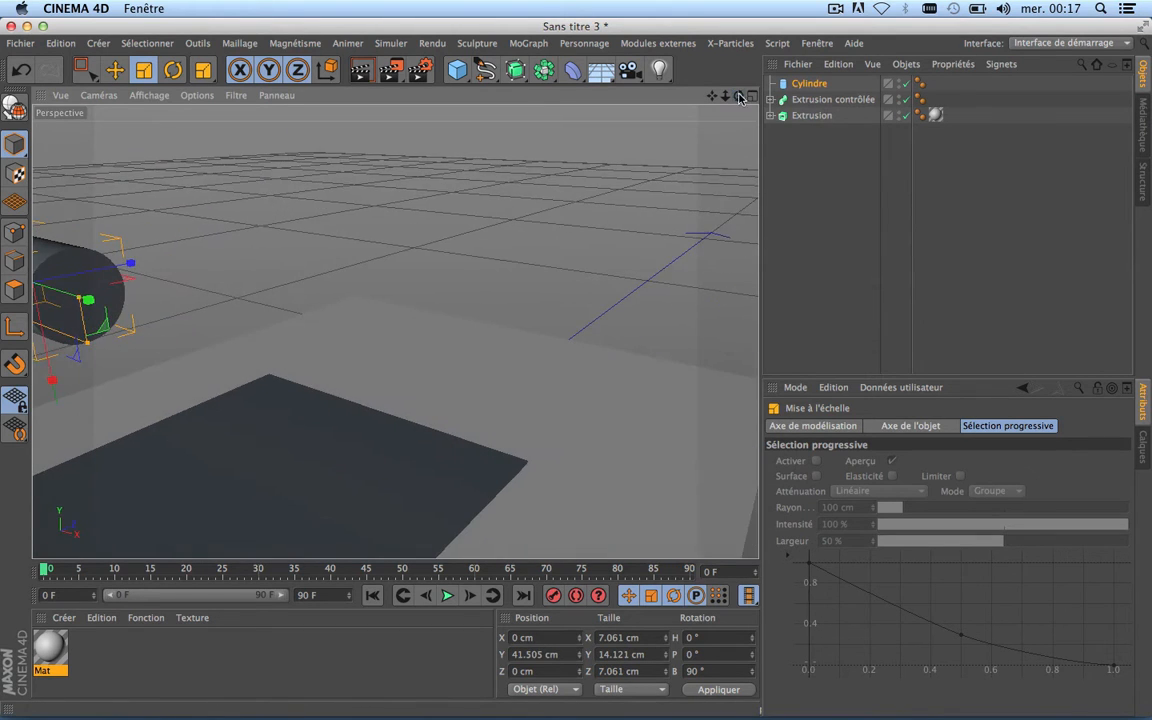
In the front view, move the cylinder sideways to X 22.832 cm, centring it over the carpet.
{"action": "middle_click_drag", "start_coordinate": [388, 332], "coordinate": [502, 332], "text": "alt"}
{"action": "scroll", "coordinate": [502, 251], "scroll_direction": "down", "scroll_amount": 4}
{"action": "scroll", "coordinate": [503, 251], "scroll_direction": "down", "scroll_amount": 3}
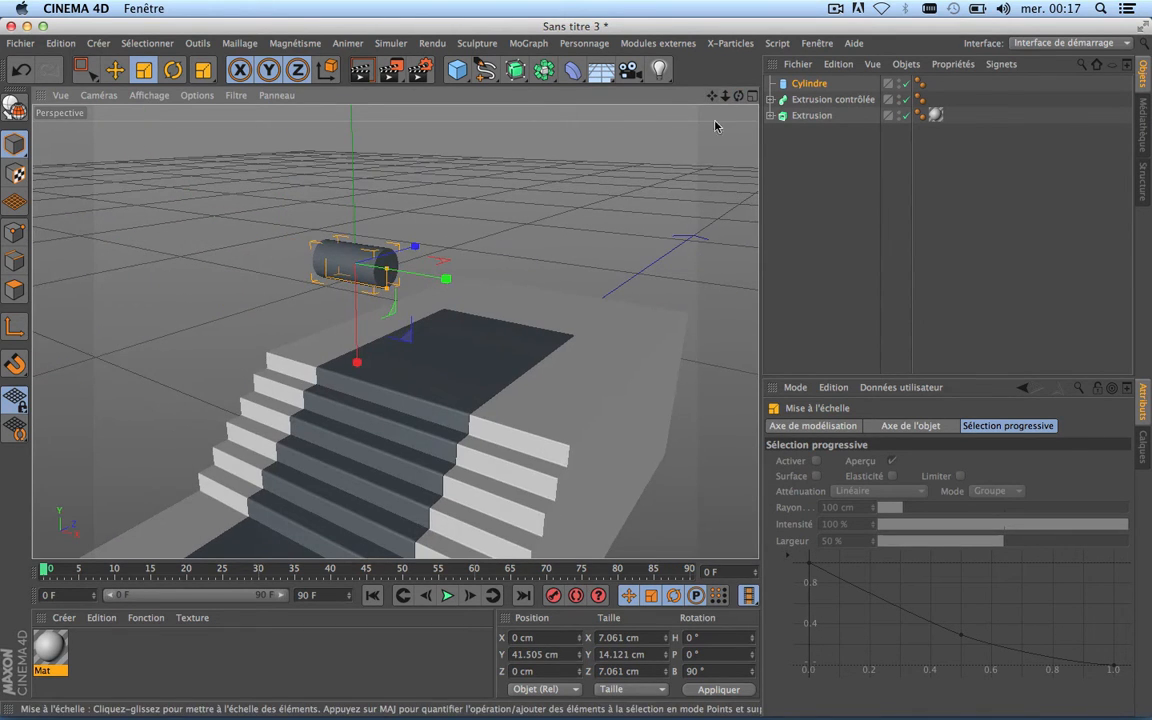
{"action": "left_click", "coordinate": [753, 96]}
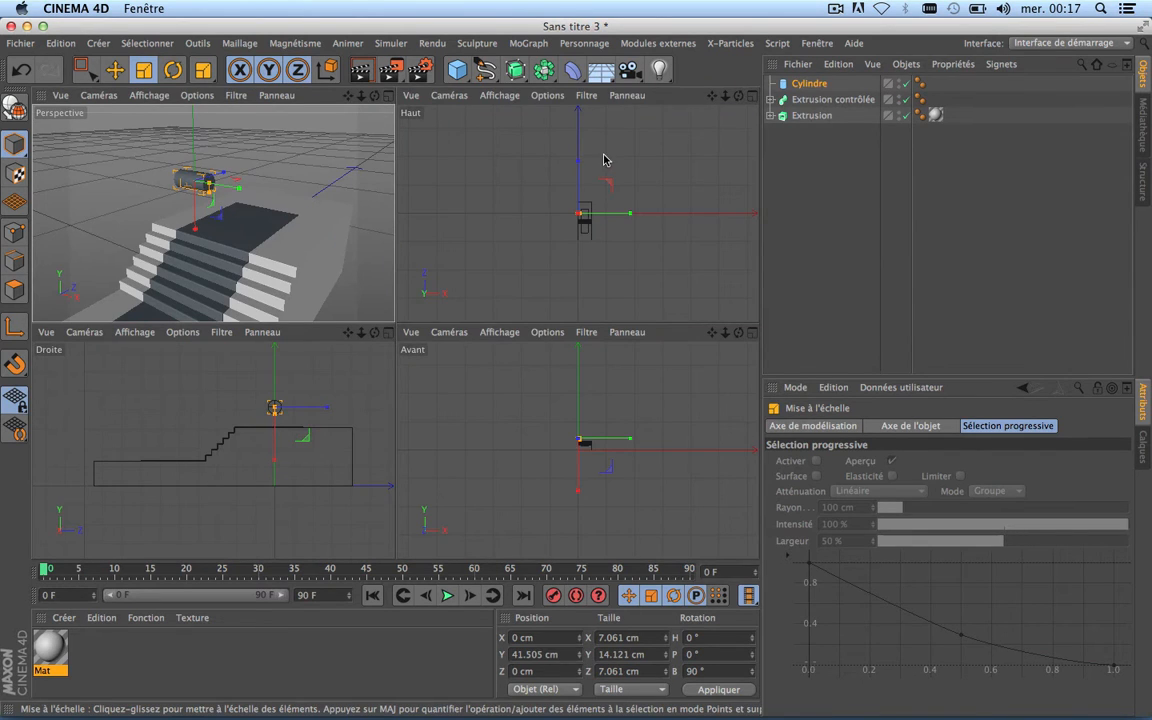
{"action": "left_click", "coordinate": [749, 332]}
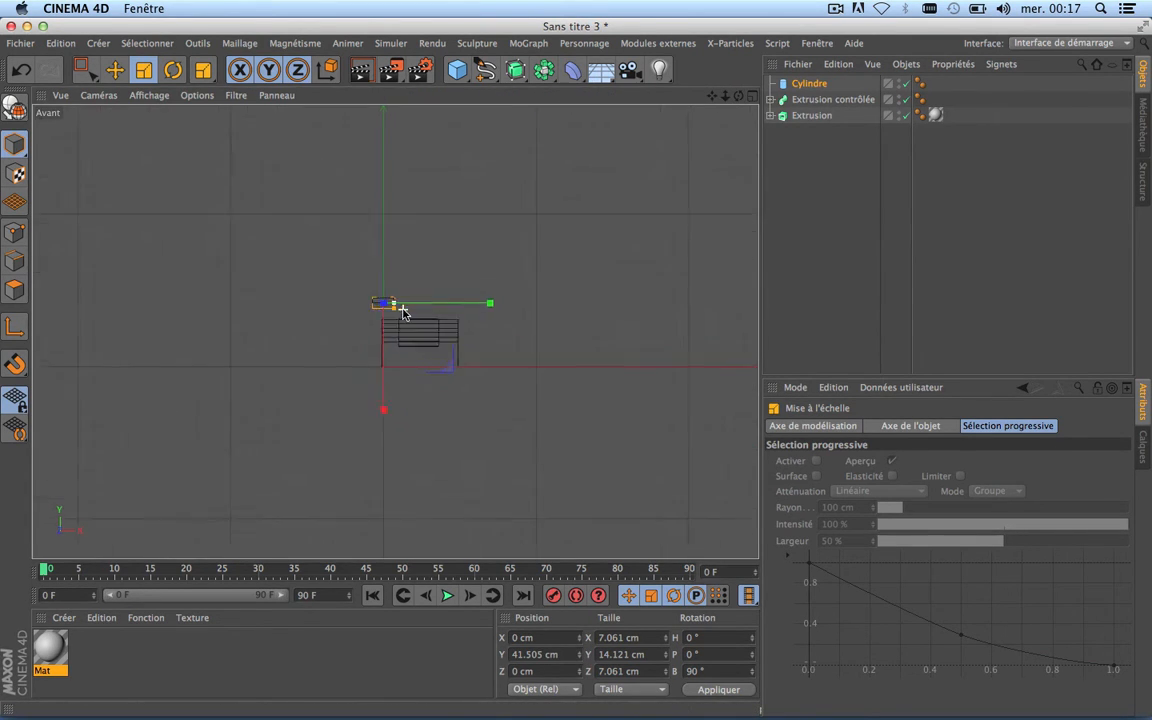
{"action": "scroll", "coordinate": [430, 320], "scroll_direction": "up", "scroll_amount": 10}
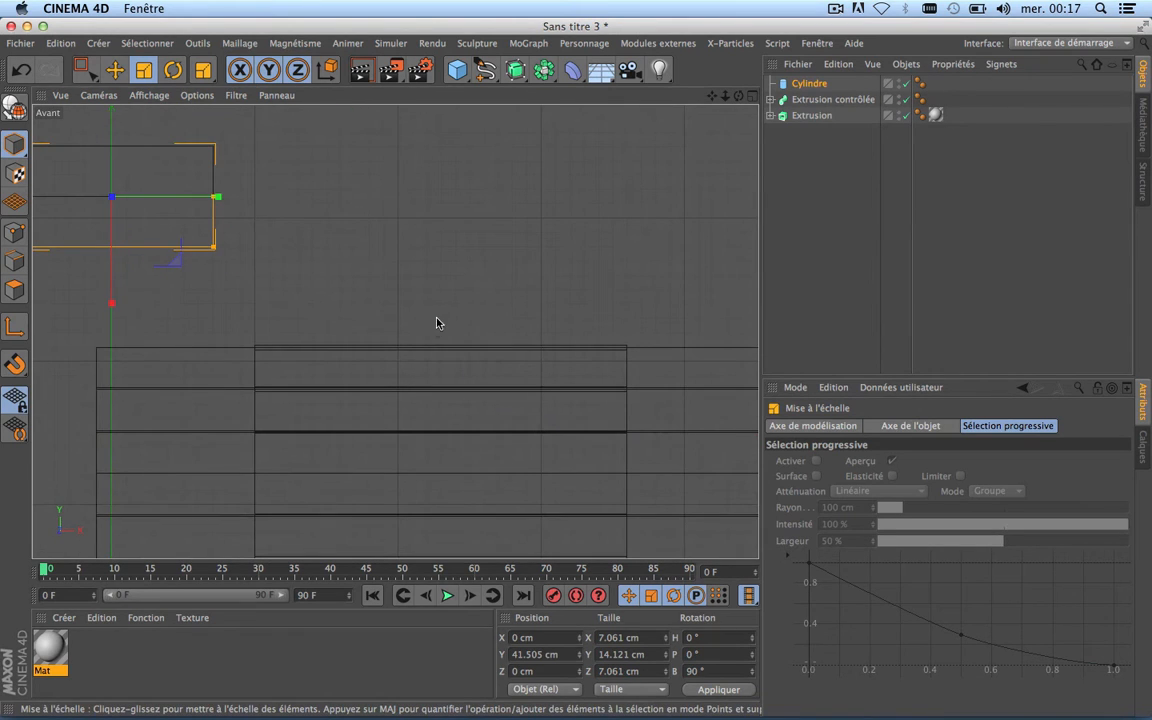
{"action": "scroll", "coordinate": [320, 211], "scroll_direction": "down", "scroll_amount": 5}
{"action": "left_click", "coordinate": [114, 69]}
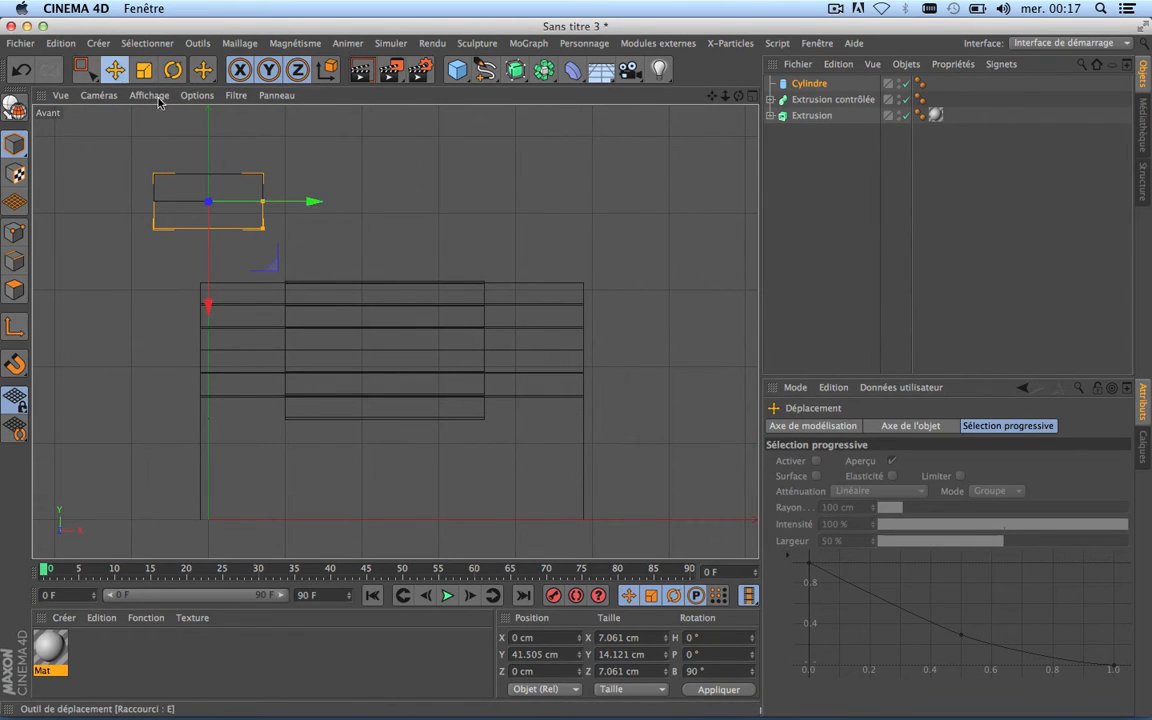
{"action": "left_click_drag", "start_coordinate": [311, 201], "coordinate": [463, 206]}
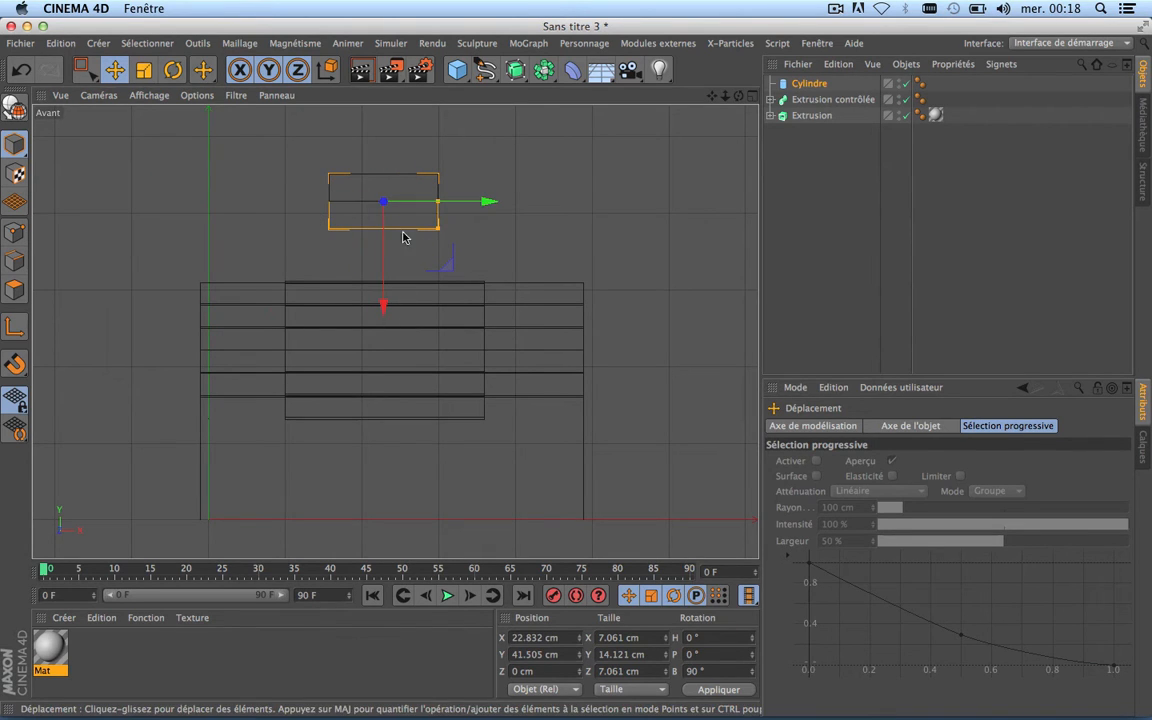
Undo a first small scaling of the cylinder and stretch it lengthwise to 24.946 cm, close to the carpet's width.
{"action": "left_click", "coordinate": [148, 70]}
{"action": "left_click_drag", "start_coordinate": [490, 202], "coordinate": [503, 205]}
{"action": "key", "text": "ctrl+z"}
{"action": "scroll", "coordinate": [442, 198], "scroll_direction": "up", "scroll_amount": 3}
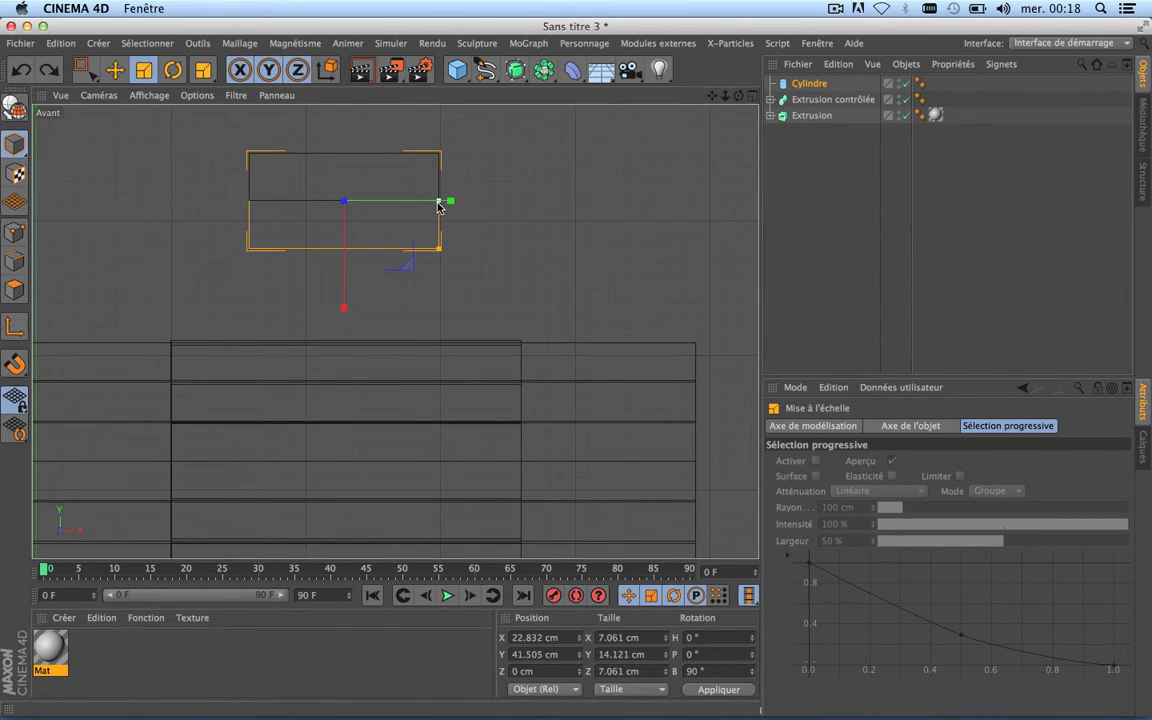
{"action": "left_click_drag", "start_coordinate": [438, 205], "coordinate": [512, 201]}
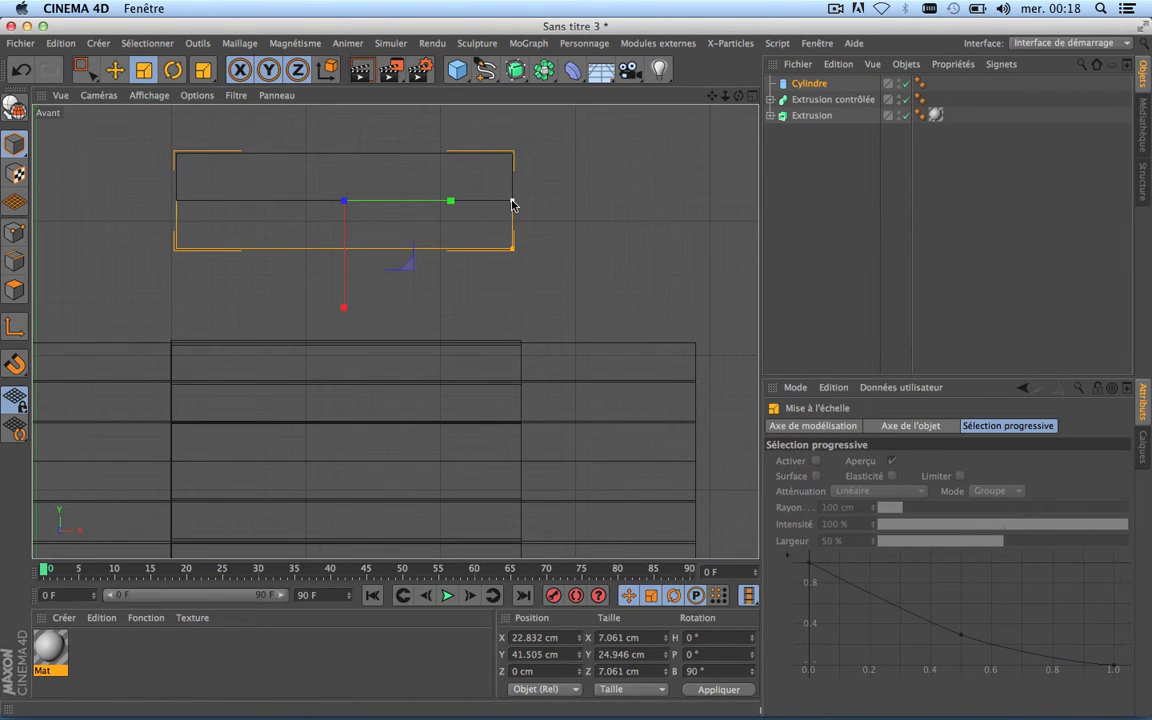
Lower the cylinder to Y 35.265 cm, just above the carpet, and shift it sideways to X 23.079 cm.
{"action": "left_click", "coordinate": [115, 69]}
{"action": "left_click_drag", "start_coordinate": [344, 311], "coordinate": [342, 398]}
{"action": "scroll", "coordinate": [345, 372], "scroll_direction": "up", "scroll_amount": 2}
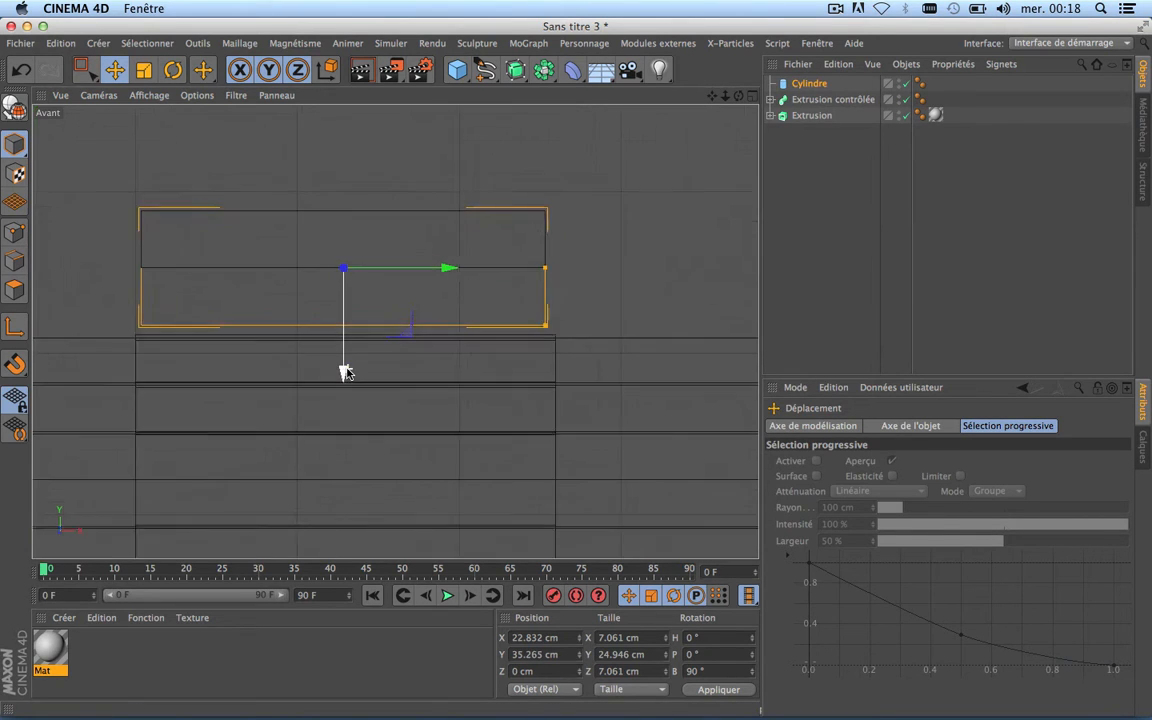
{"action": "scroll", "coordinate": [346, 368], "scroll_direction": "up", "scroll_amount": 1}
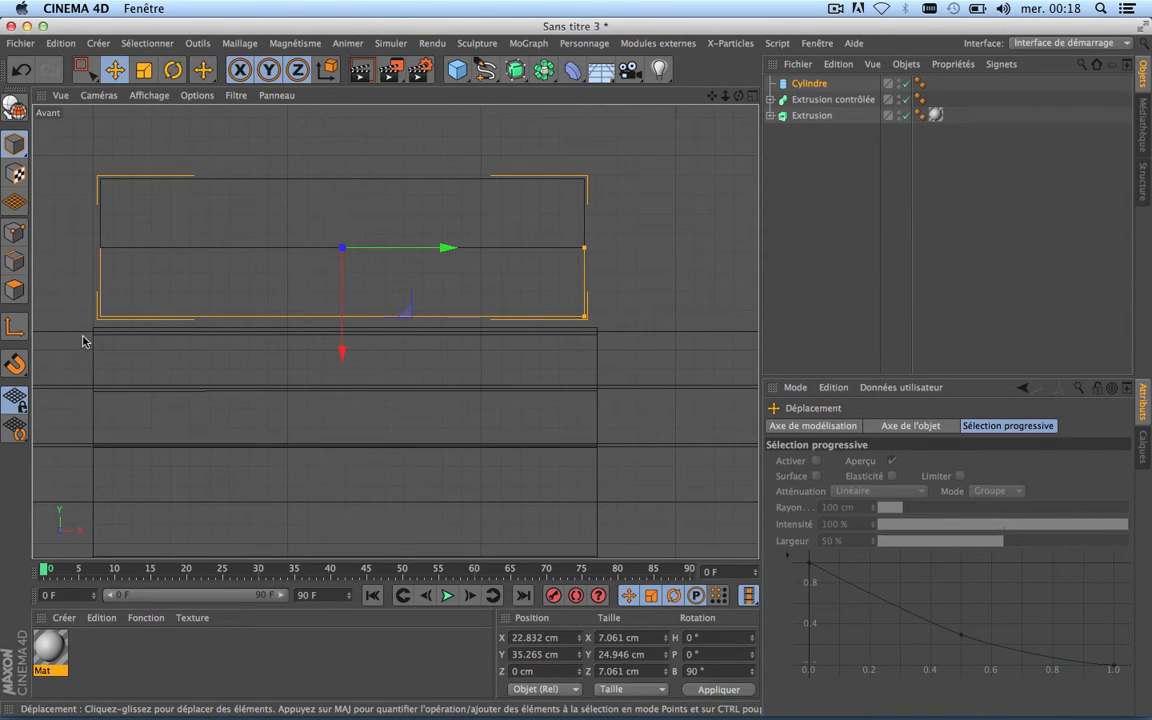
{"action": "left_click_drag", "start_coordinate": [436, 249], "coordinate": [443, 249]}
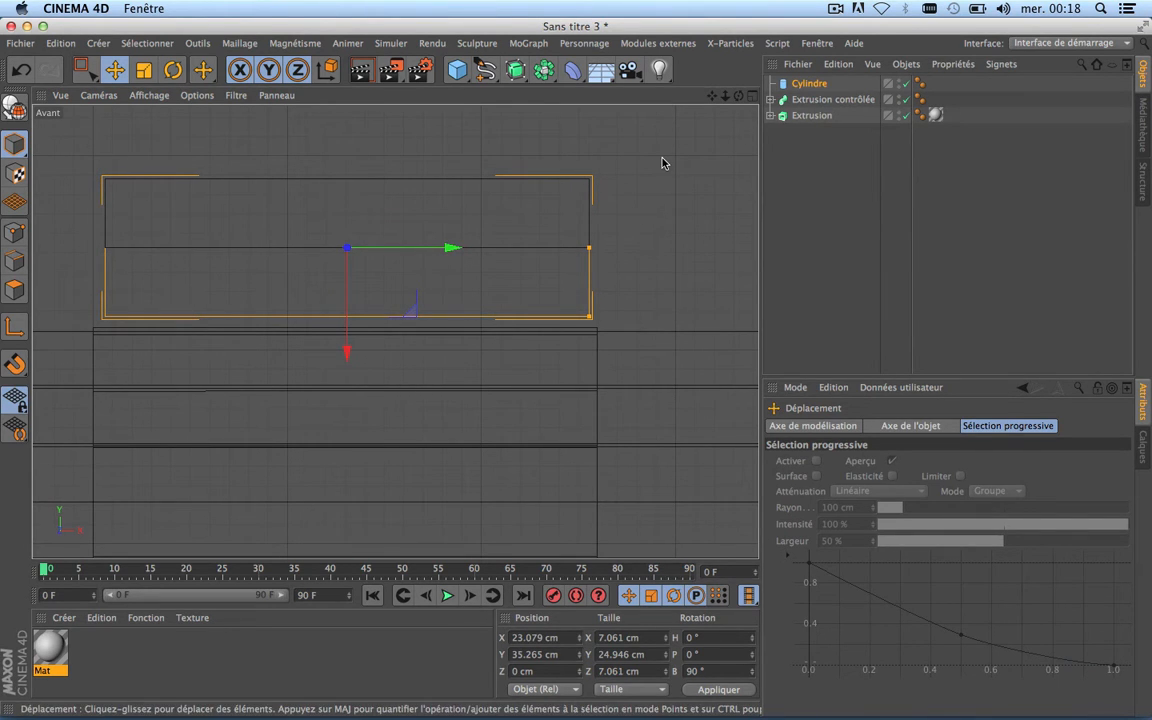
Stretch the cylinder's length to 26.047 cm to match the carpet's width.
{"action": "left_click", "coordinate": [144, 70]}
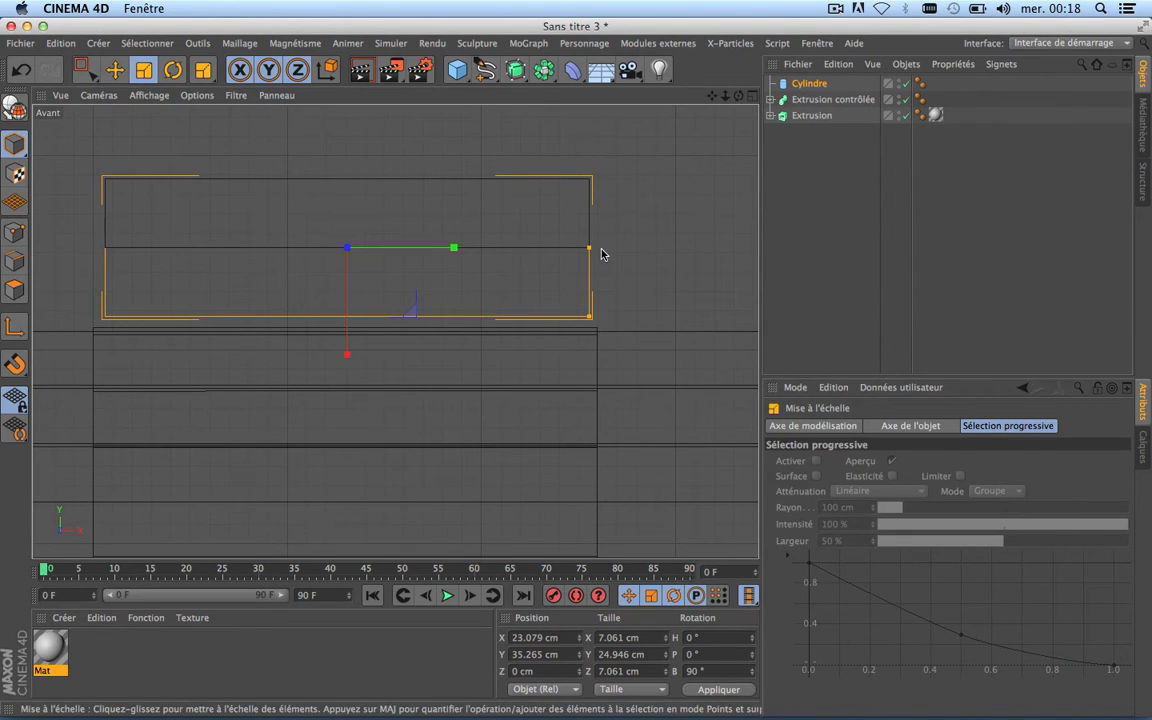
{"action": "left_click_drag", "start_coordinate": [590, 250], "coordinate": [598, 251]}
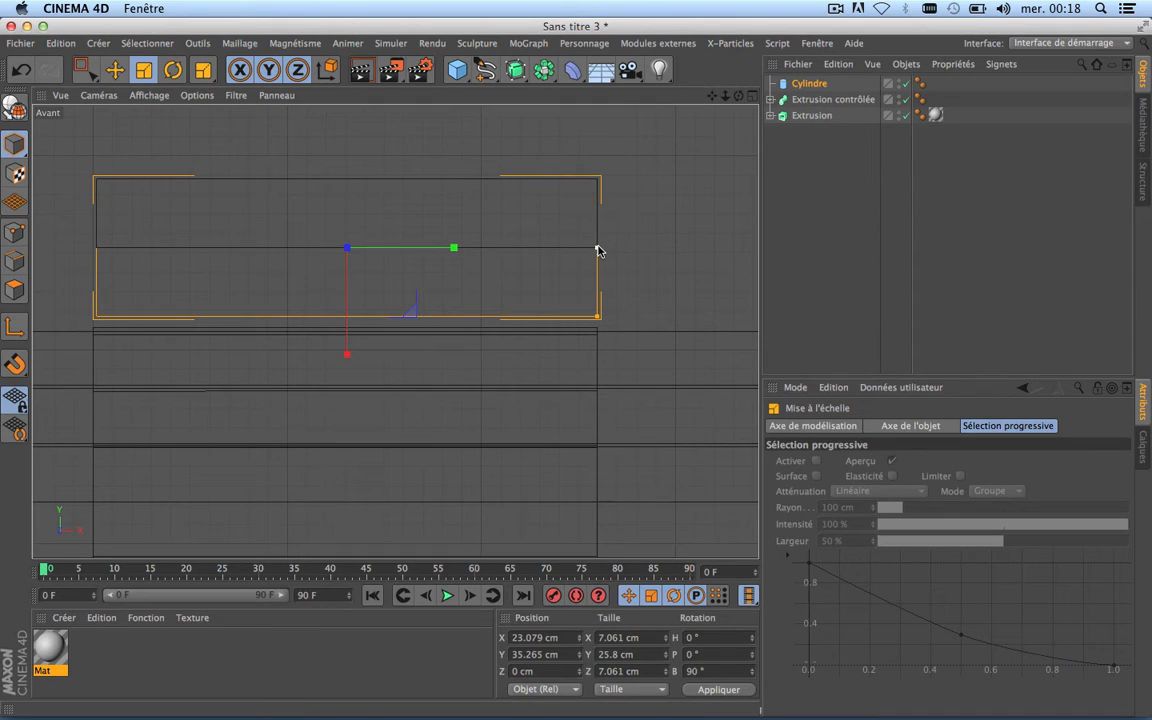
{"action": "left_click_drag", "start_coordinate": [598, 250], "coordinate": [599, 249]}
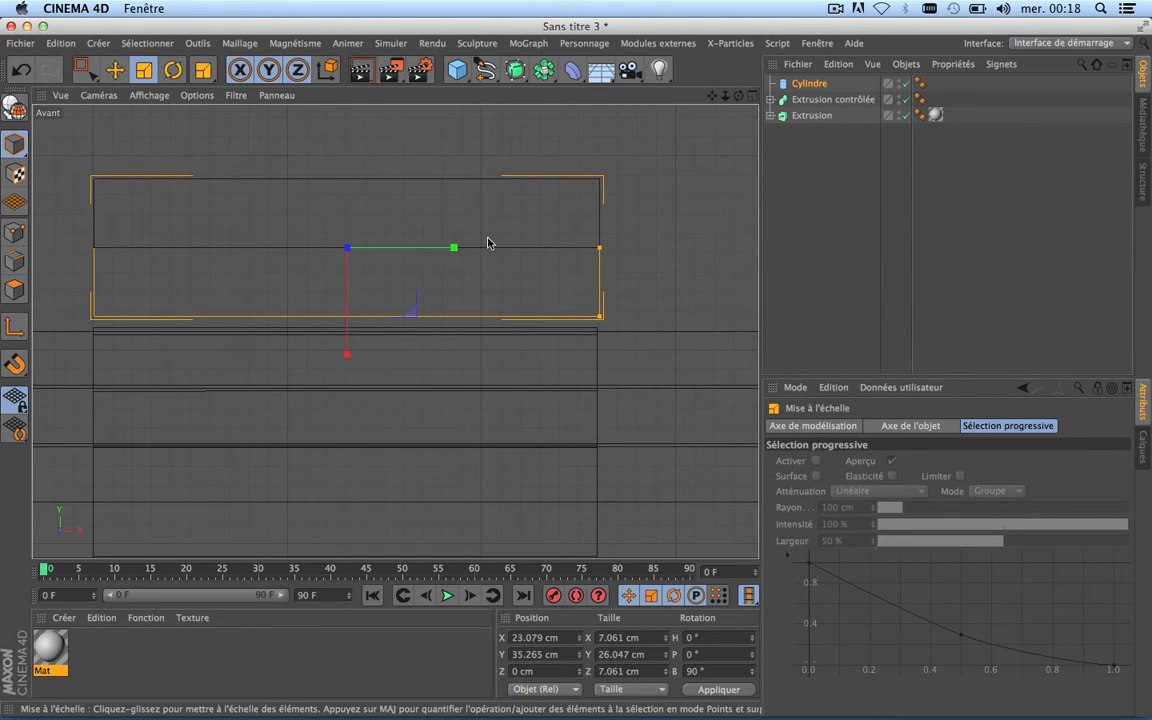
Nudge the cylinder to X 22.976 cm to align its ends with the carpet edges, and return to the perspective view.
{"action": "left_click", "coordinate": [114, 70]}
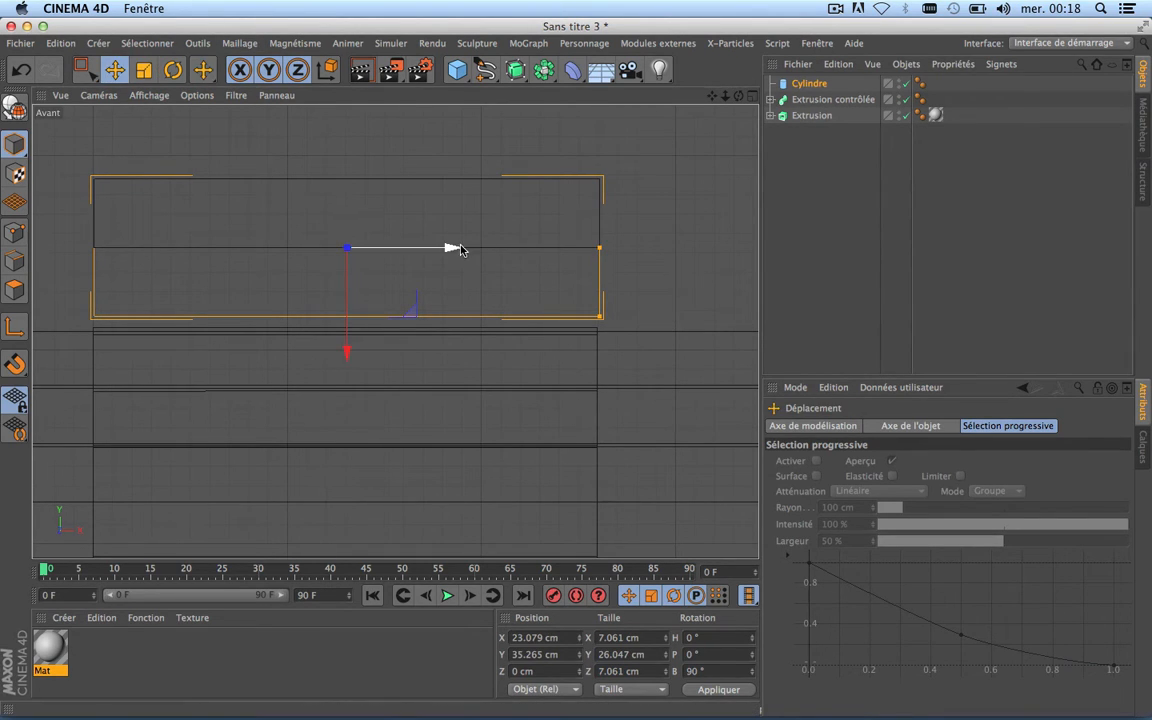
{"action": "left_click_drag", "start_coordinate": [453, 248], "coordinate": [452, 249]}
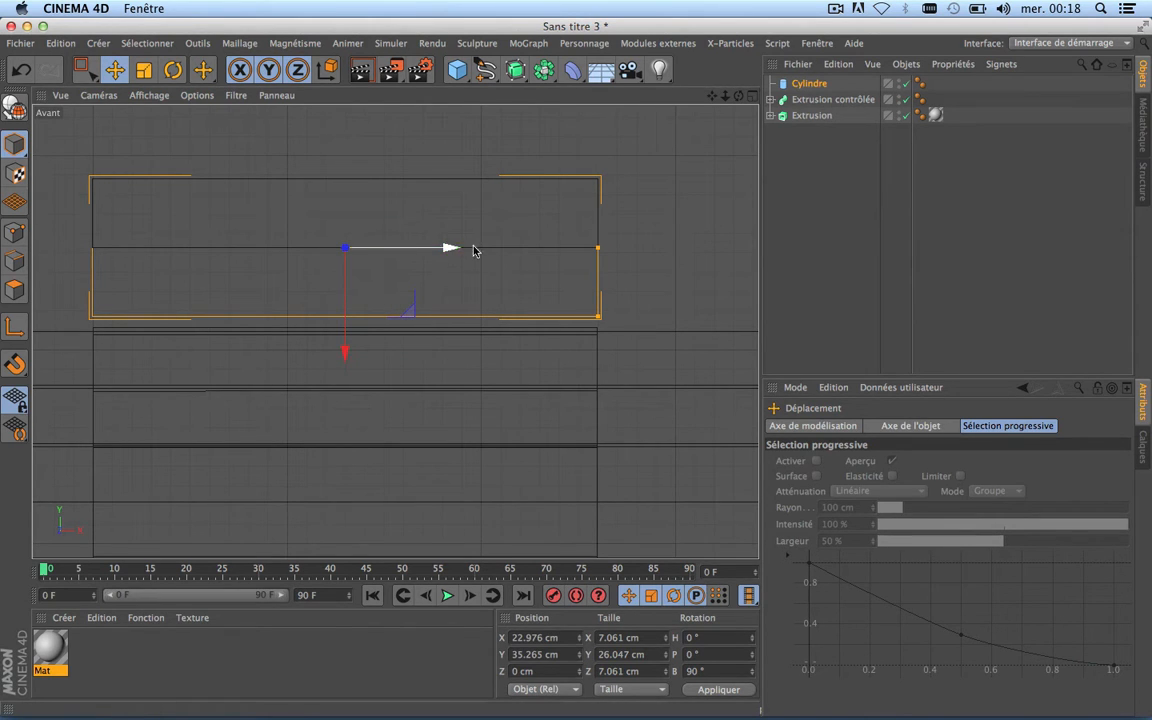
{"action": "left_click", "coordinate": [753, 95]}
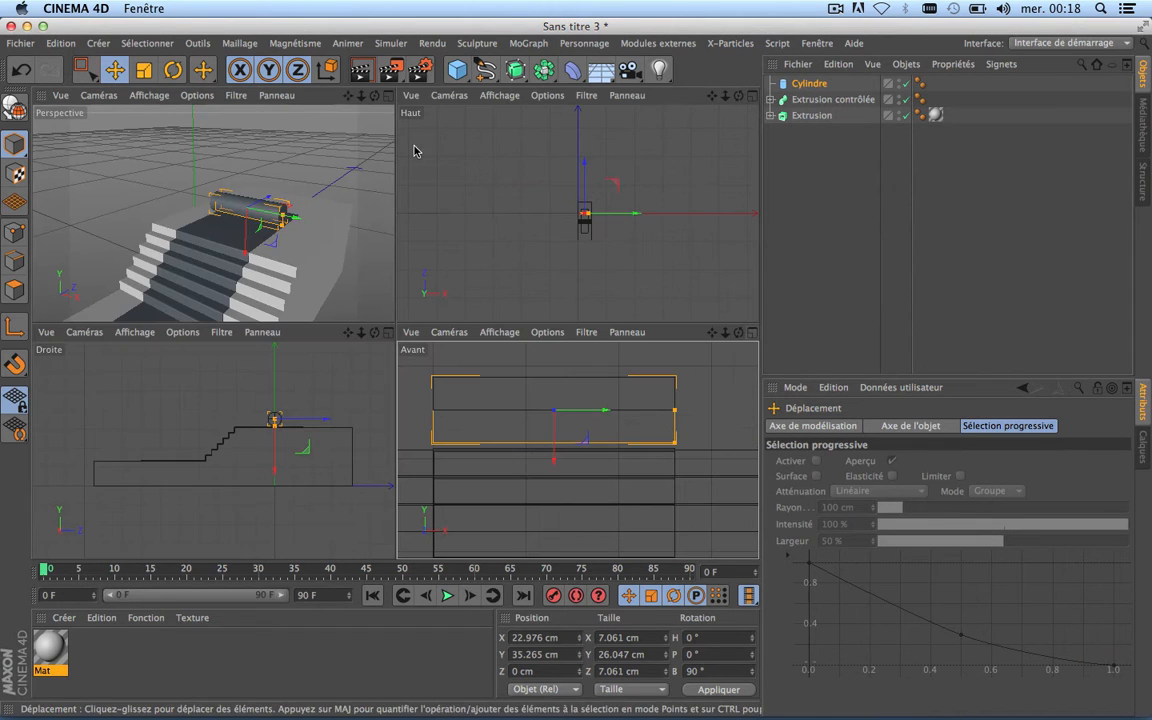
{"action": "left_click", "coordinate": [389, 95]}
{"action": "scroll", "coordinate": [604, 215], "scroll_direction": "up", "scroll_amount": 6}
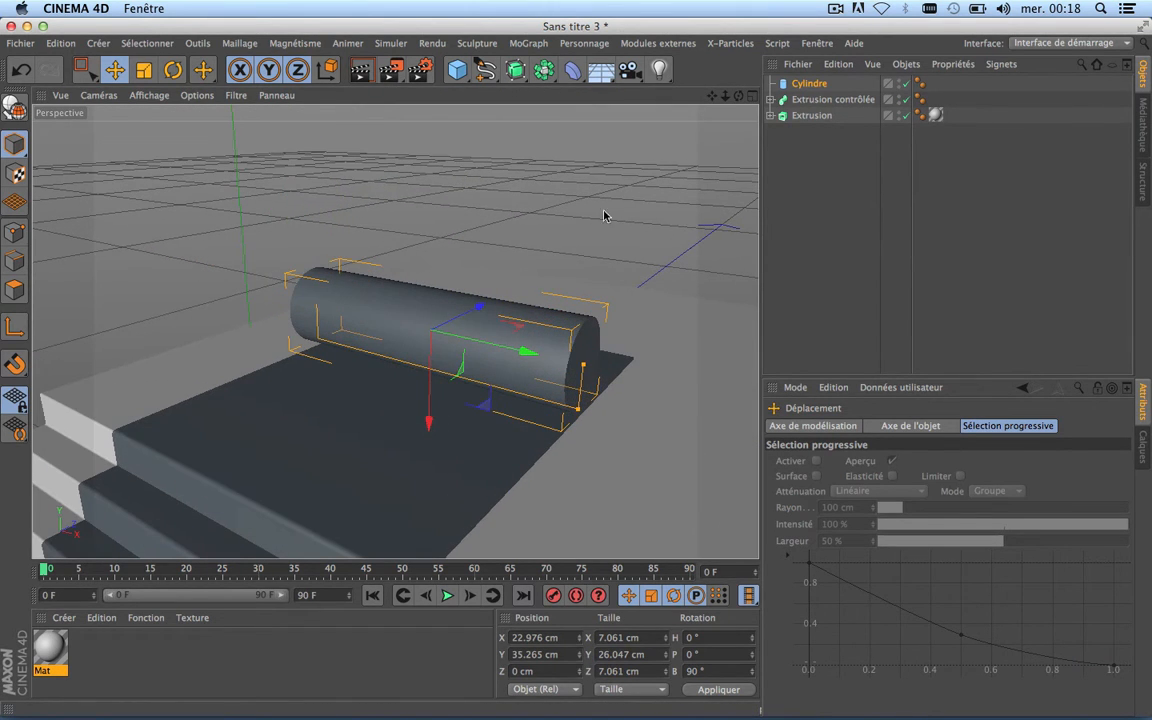
Lower the cylinder to a Y position of 34.537 cm so it rests on the carpet's upper landing, and deselect it.
{"action": "left_click_drag", "start_coordinate": [739, 96], "coordinate": [398, 391]}
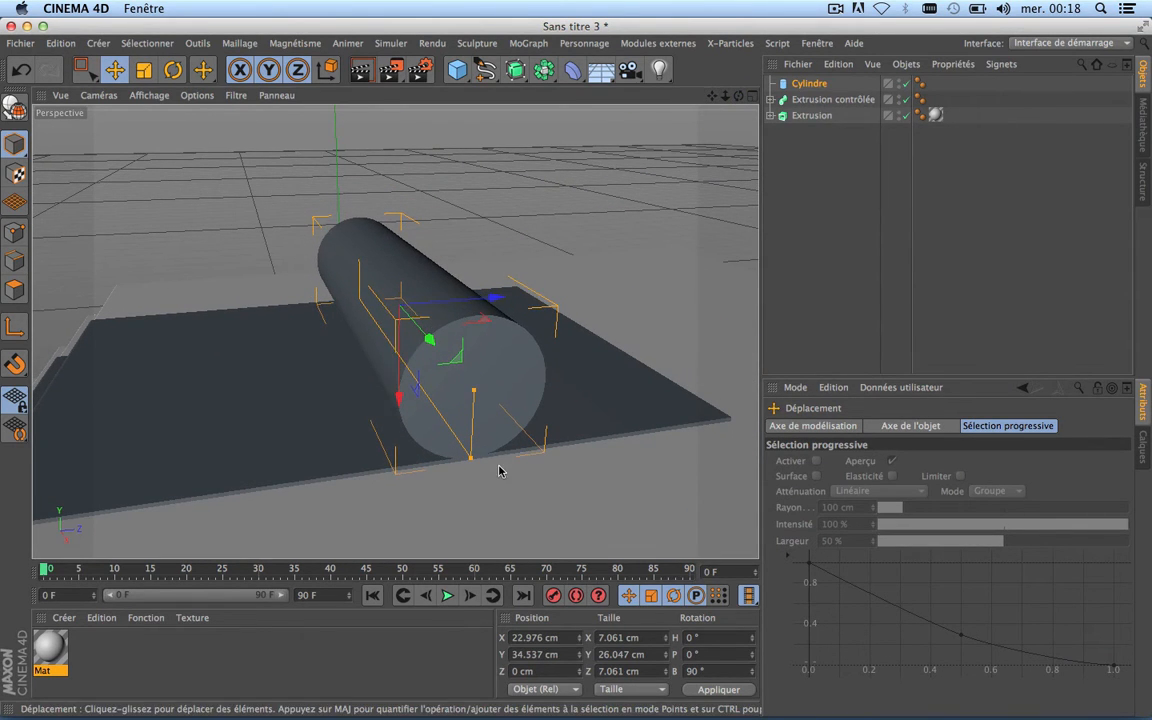
{"action": "scroll", "coordinate": [500, 471], "scroll_direction": "up", "scroll_amount": 5}
{"action": "scroll", "coordinate": [500, 471], "scroll_direction": "down", "scroll_amount": 10}
{"action": "scroll", "coordinate": [500, 471], "scroll_direction": "up", "scroll_amount": 4}
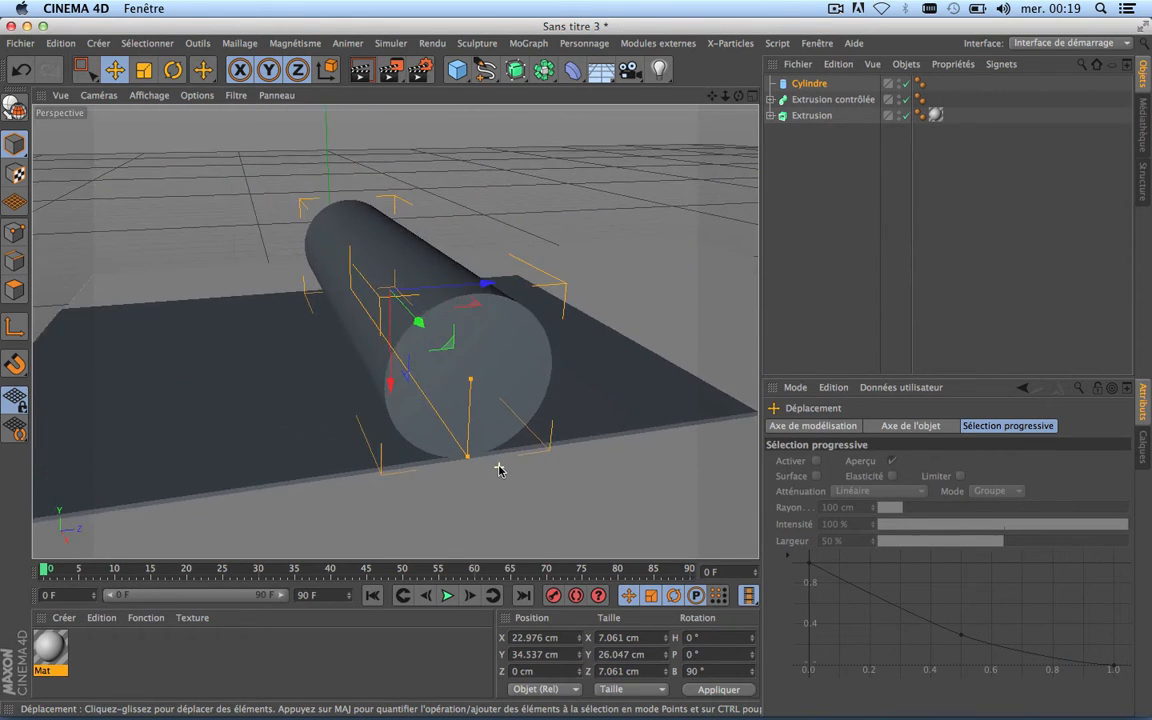
{"action": "scroll", "coordinate": [500, 471], "scroll_direction": "down", "scroll_amount": 4}
{"action": "scroll", "coordinate": [500, 471], "scroll_direction": "up", "scroll_amount": 3}
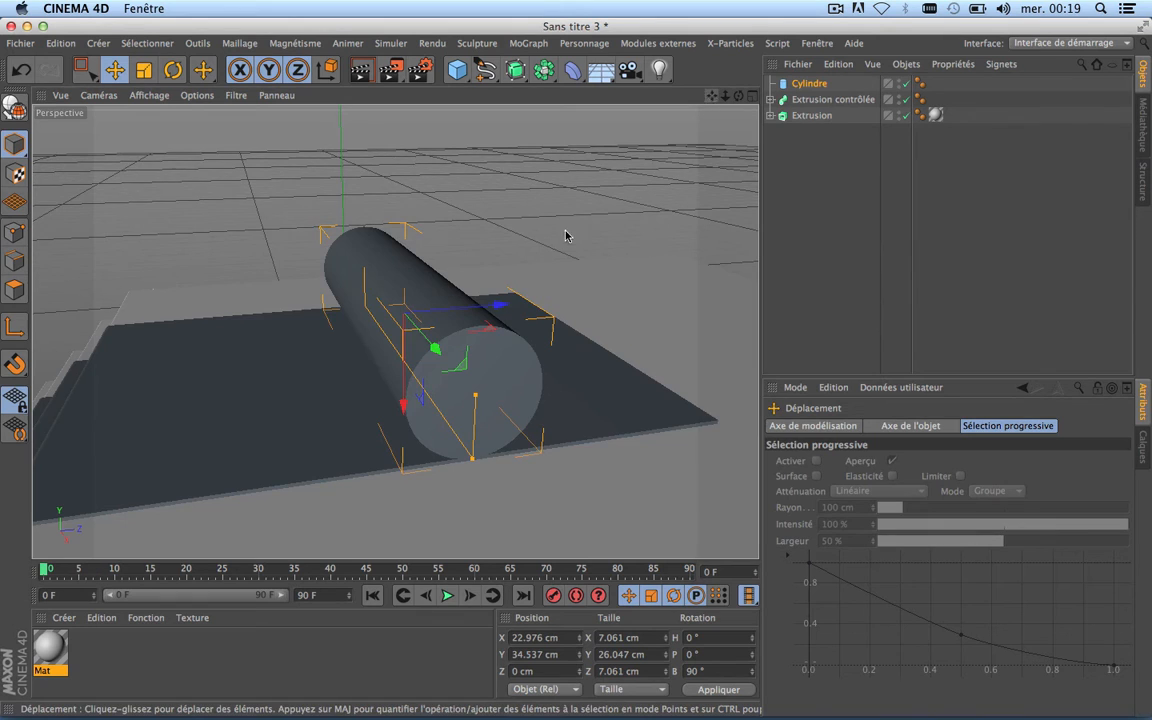
{"action": "scroll", "coordinate": [550, 244], "scroll_direction": "down", "scroll_amount": 6}
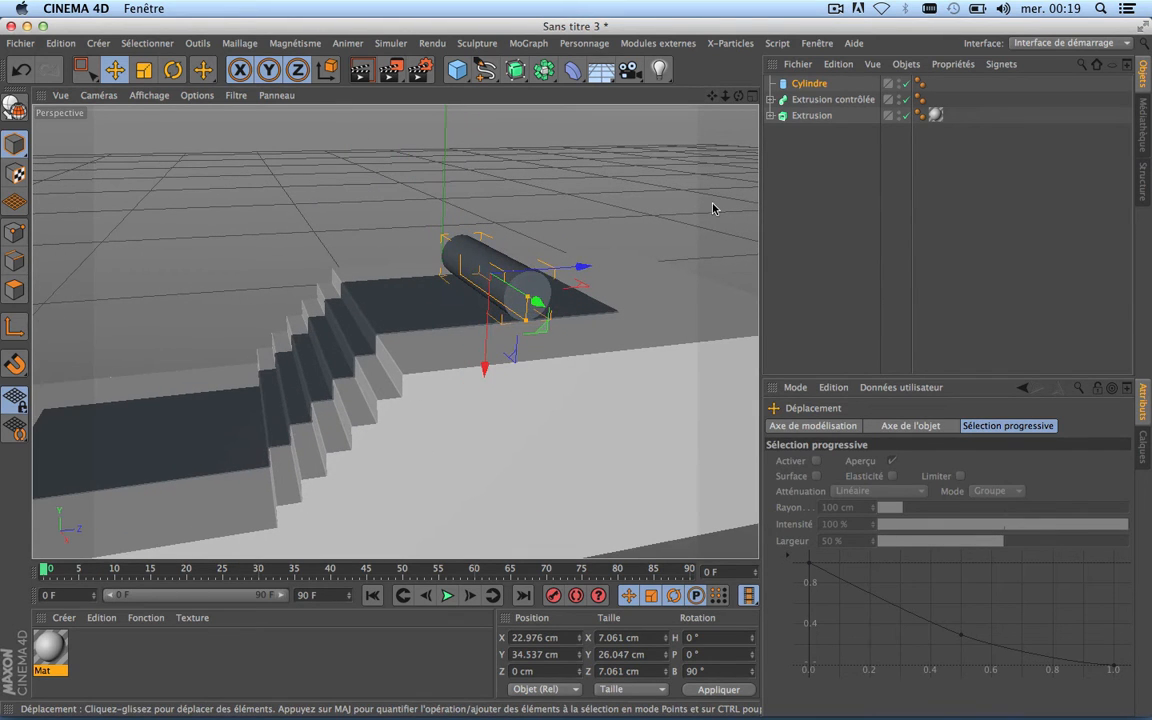
{"action": "left_click", "coordinate": [838, 150]}
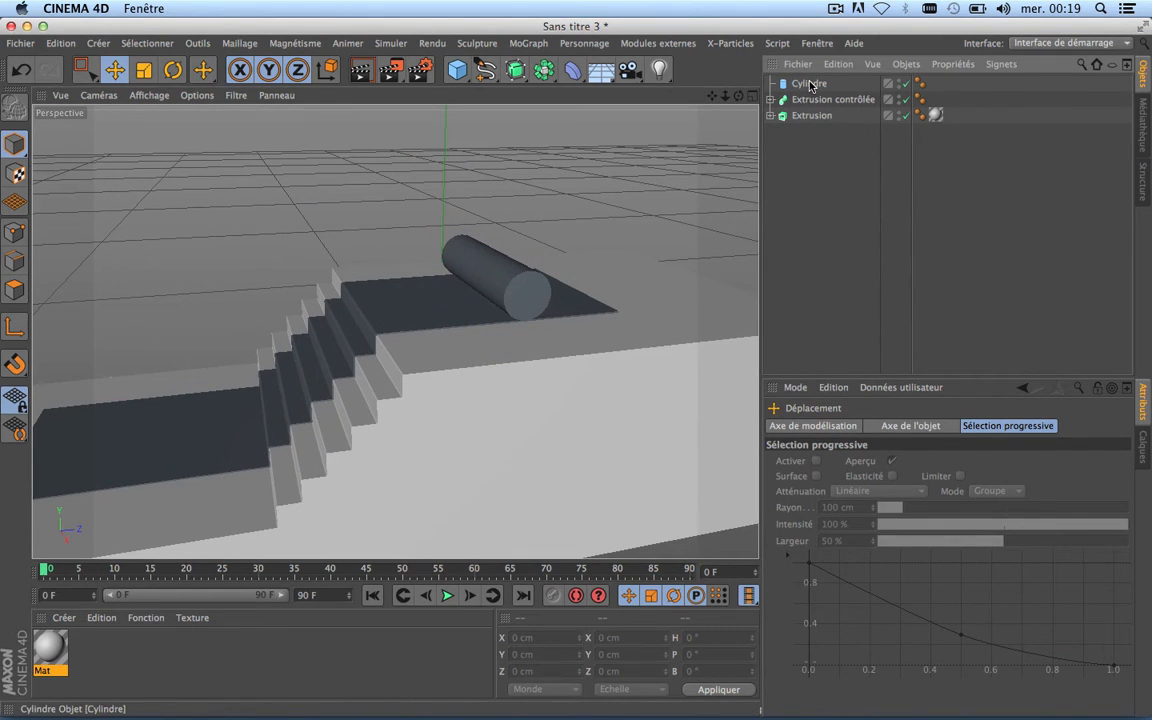
Create a new material and set its colour to dark red with R 170, V 0, B 0.
{"action": "double_click", "coordinate": [157, 655]}
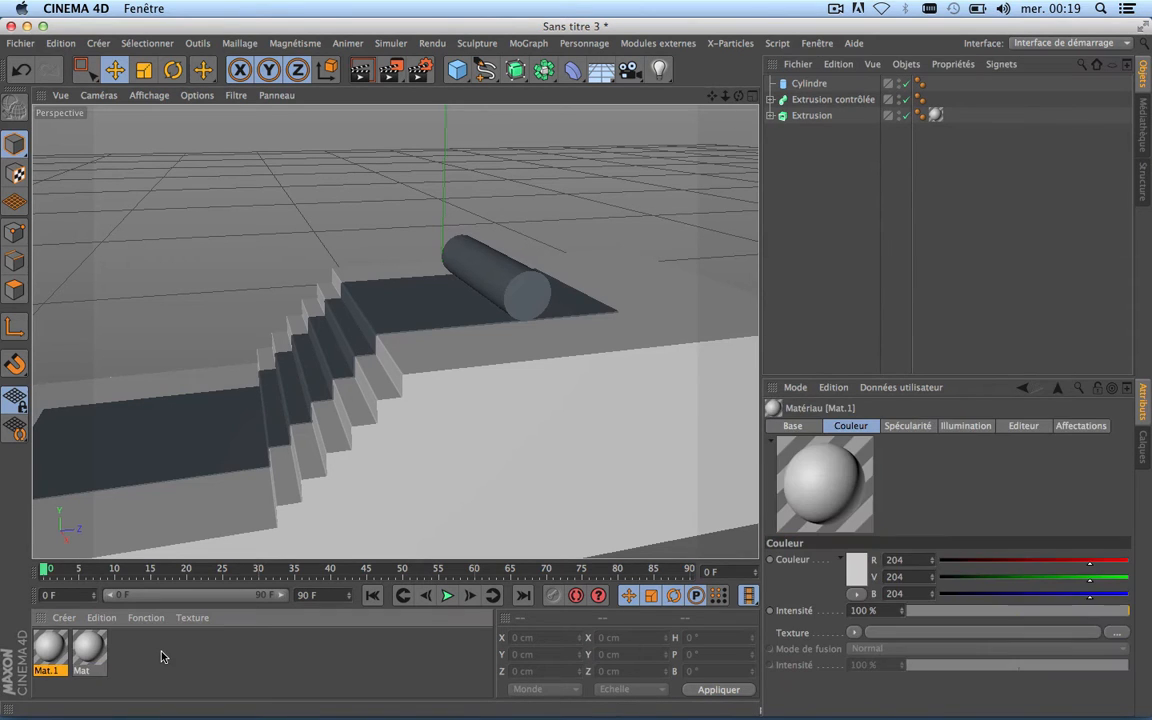
{"action": "double_click", "coordinate": [50, 648]}
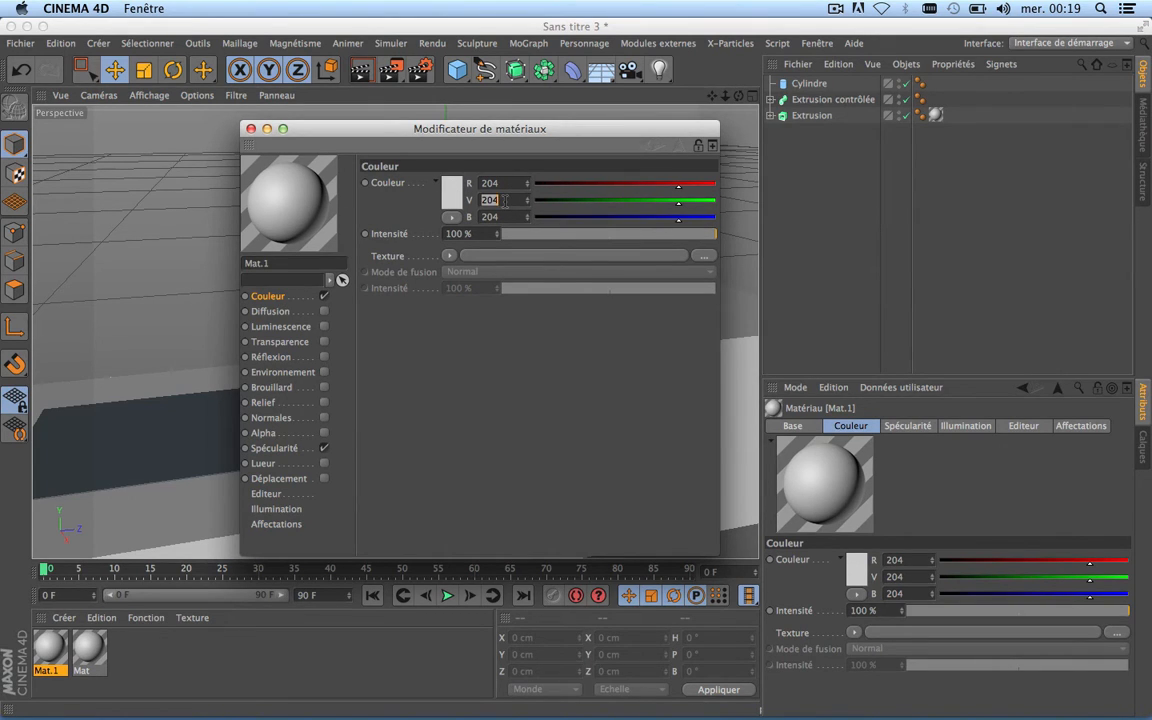
{"action": "key", "text": "Return"}
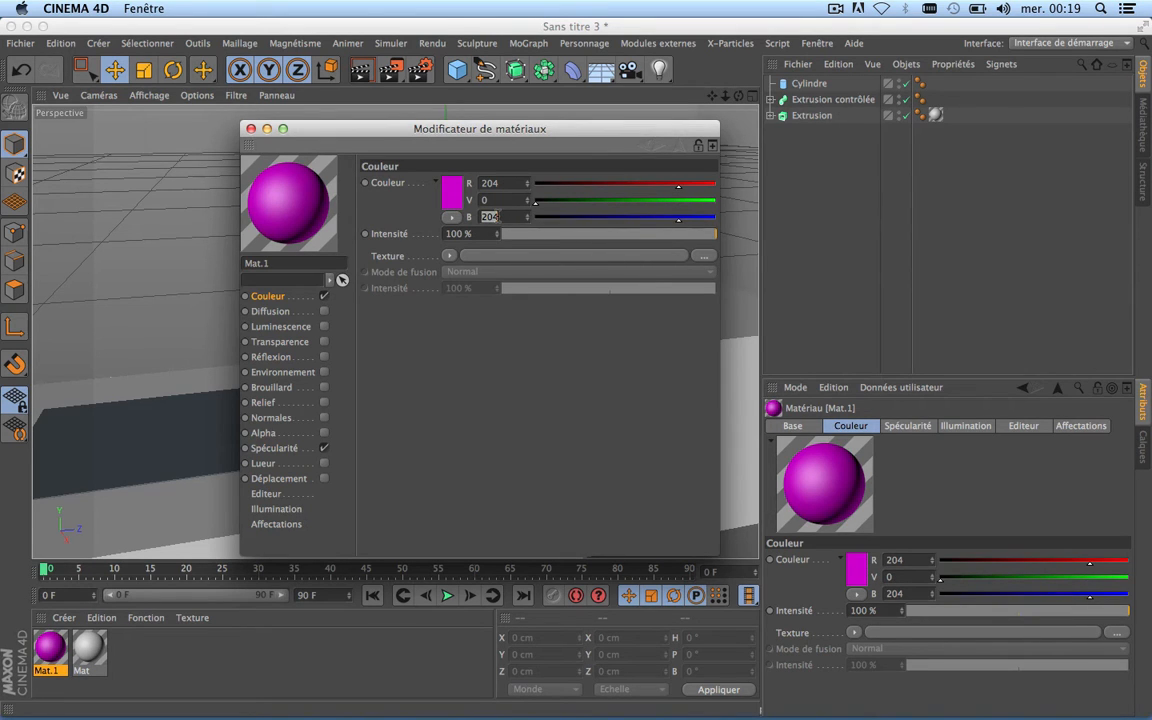
{"action": "left_click", "coordinate": [497, 216]}
{"action": "type", "text": "0"}
{"action": "key", "text": "Return"}
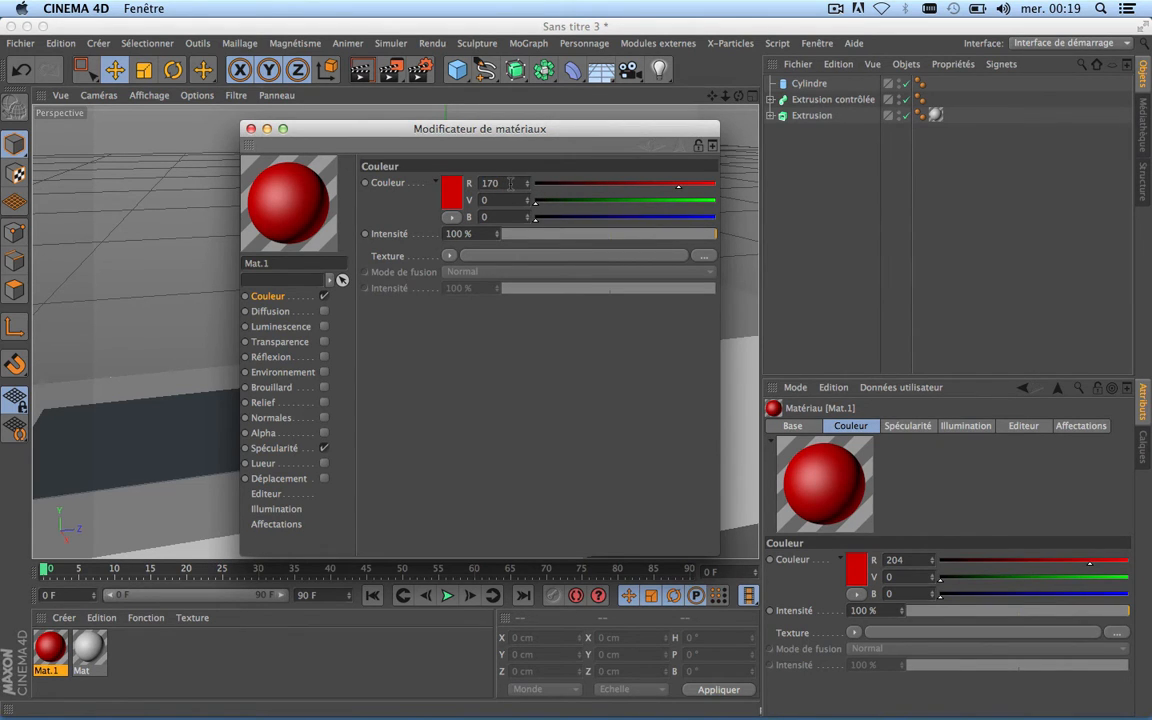
{"action": "key", "text": "Return"}
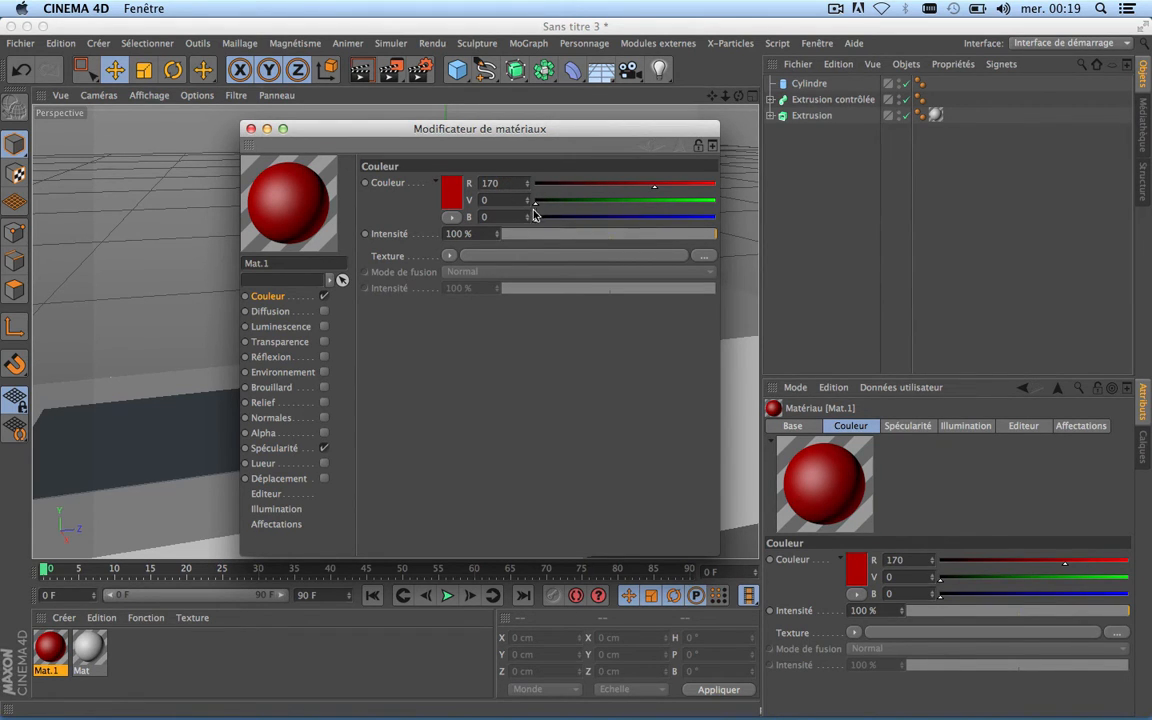
Load the Carrelage surface shader as the texture of the red material's Couleur channel.
{"action": "left_click", "coordinate": [448, 256]}
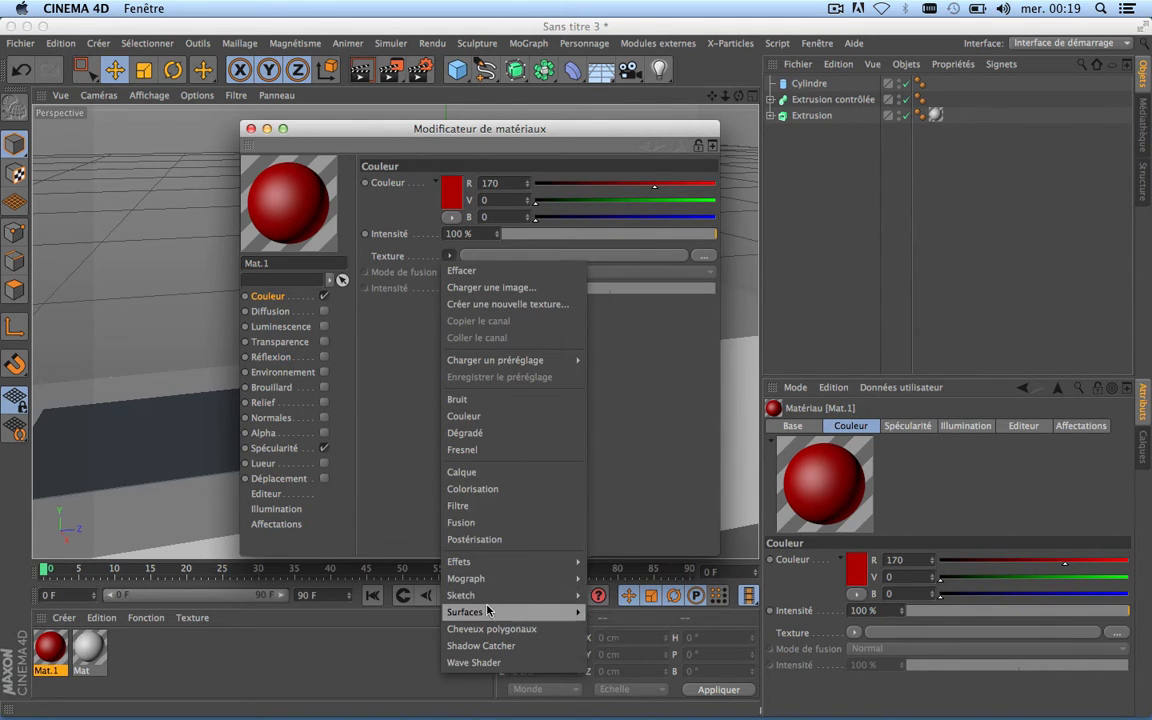
{"action": "mouse_move", "coordinate": [487, 611]}
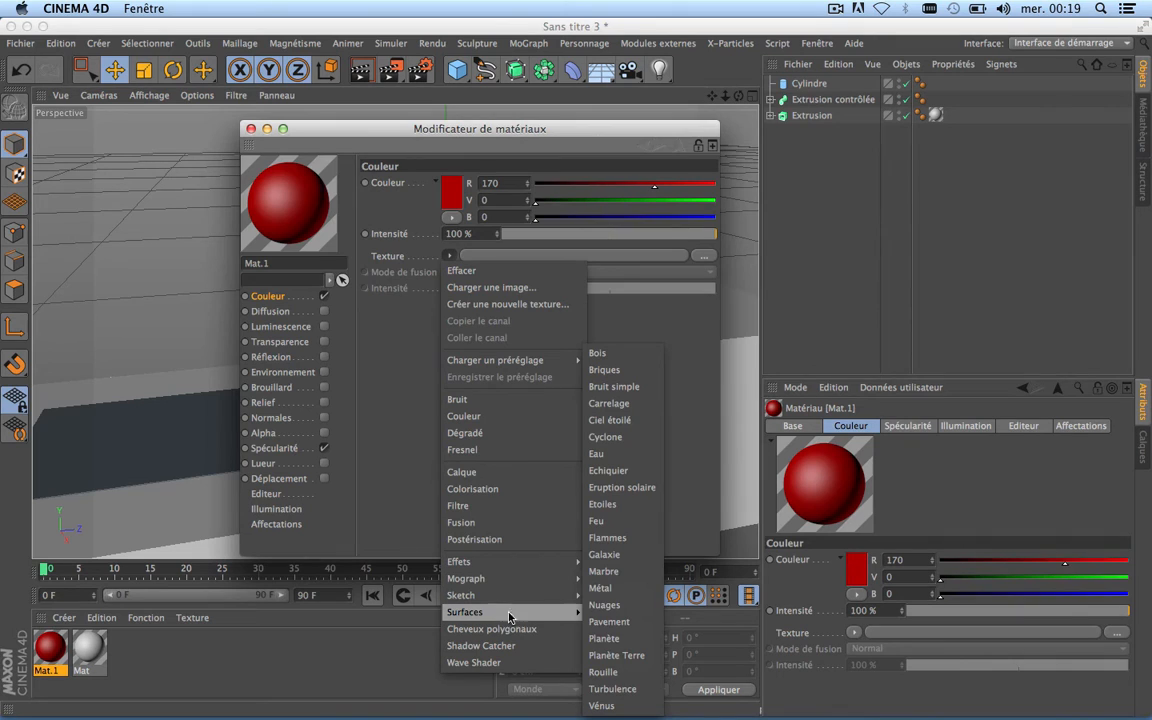
{"action": "left_click", "coordinate": [622, 403]}
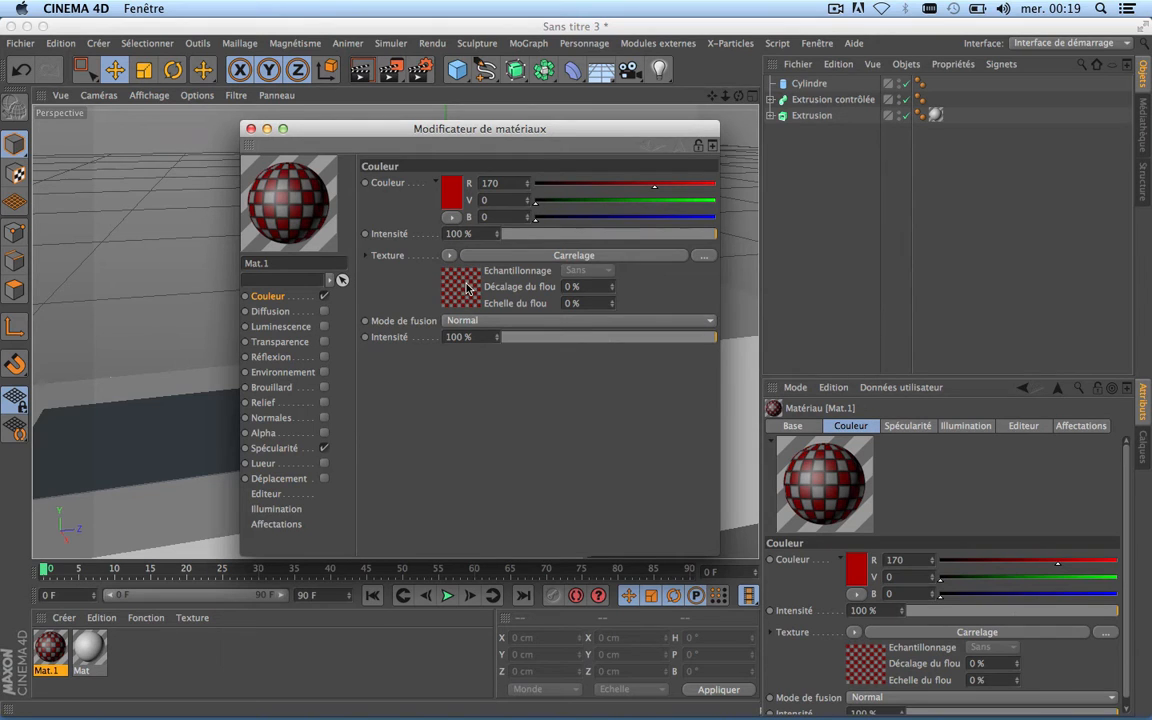
Set the Carrelage shader's grout colour (Couleur du mastic) to grey with R 91, V 91, B 91.
{"action": "left_click", "coordinate": [466, 288]}
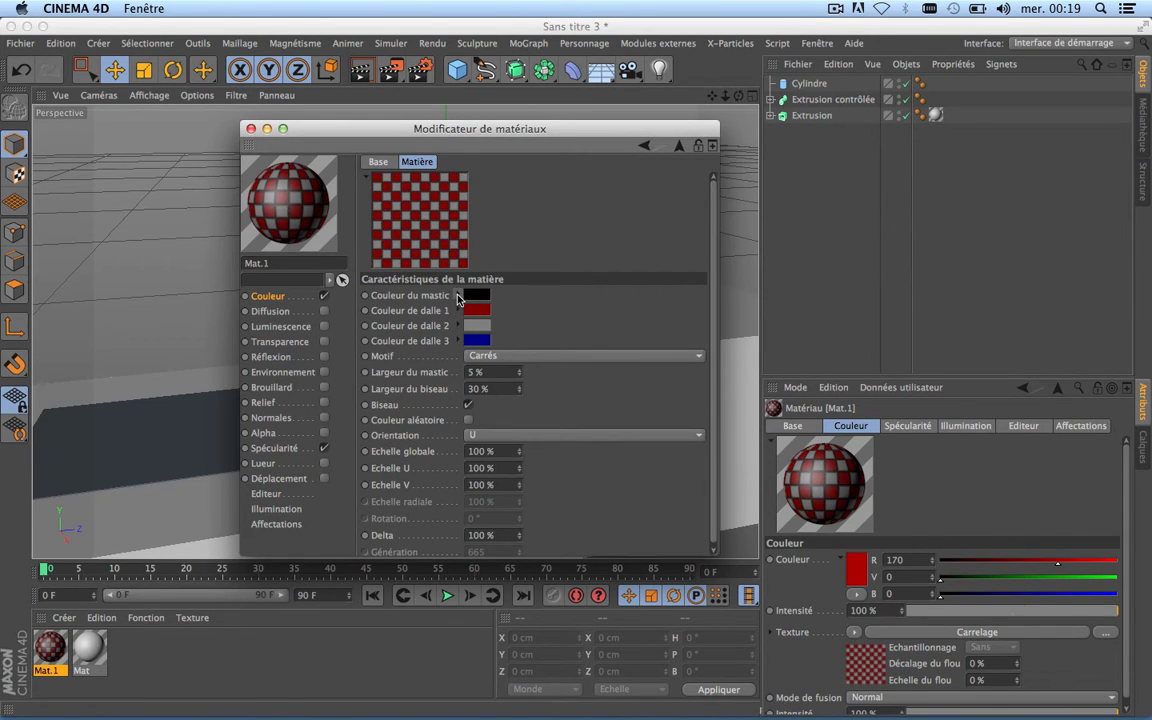
{"action": "left_click", "coordinate": [459, 296]}
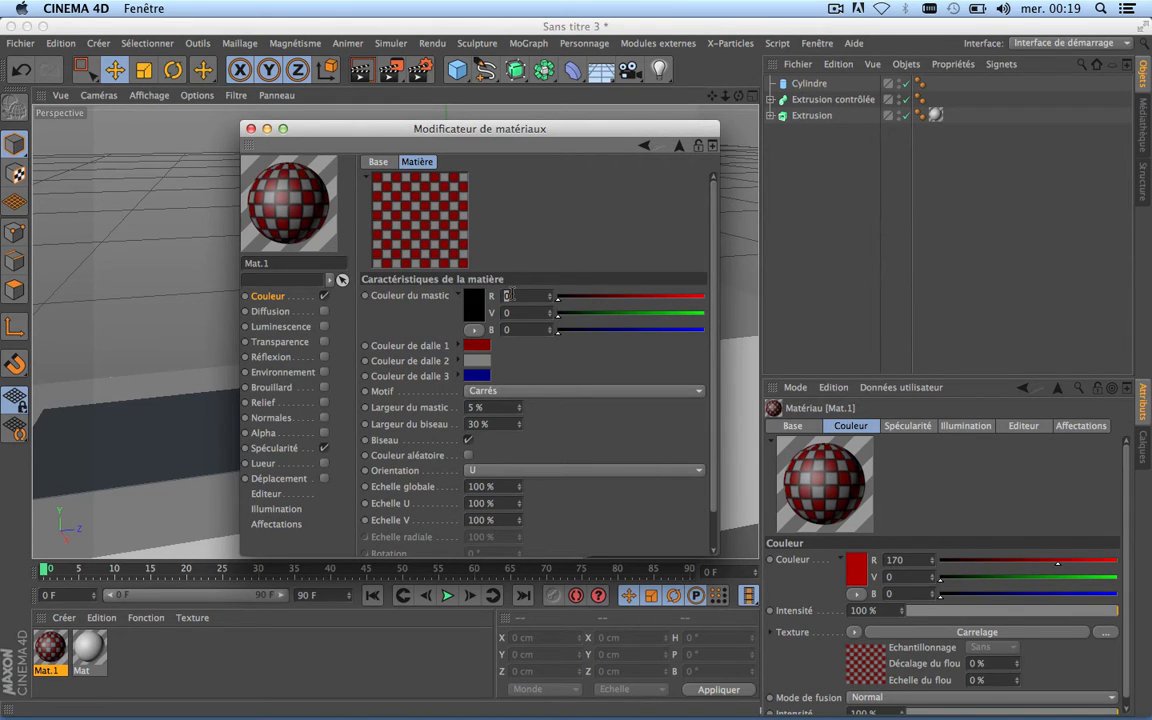
{"action": "type", "text": "91"}
{"action": "left_click", "coordinate": [516, 311]}
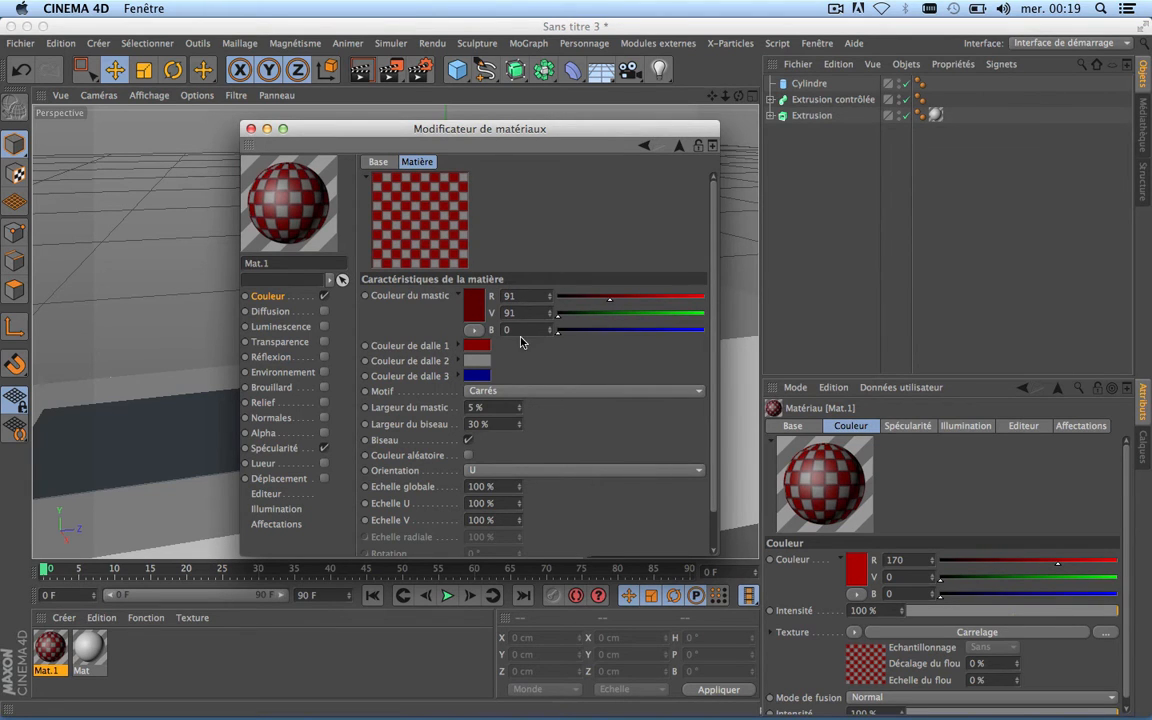
{"action": "type", "text": "91"}
{"action": "left_click", "coordinate": [530, 329]}
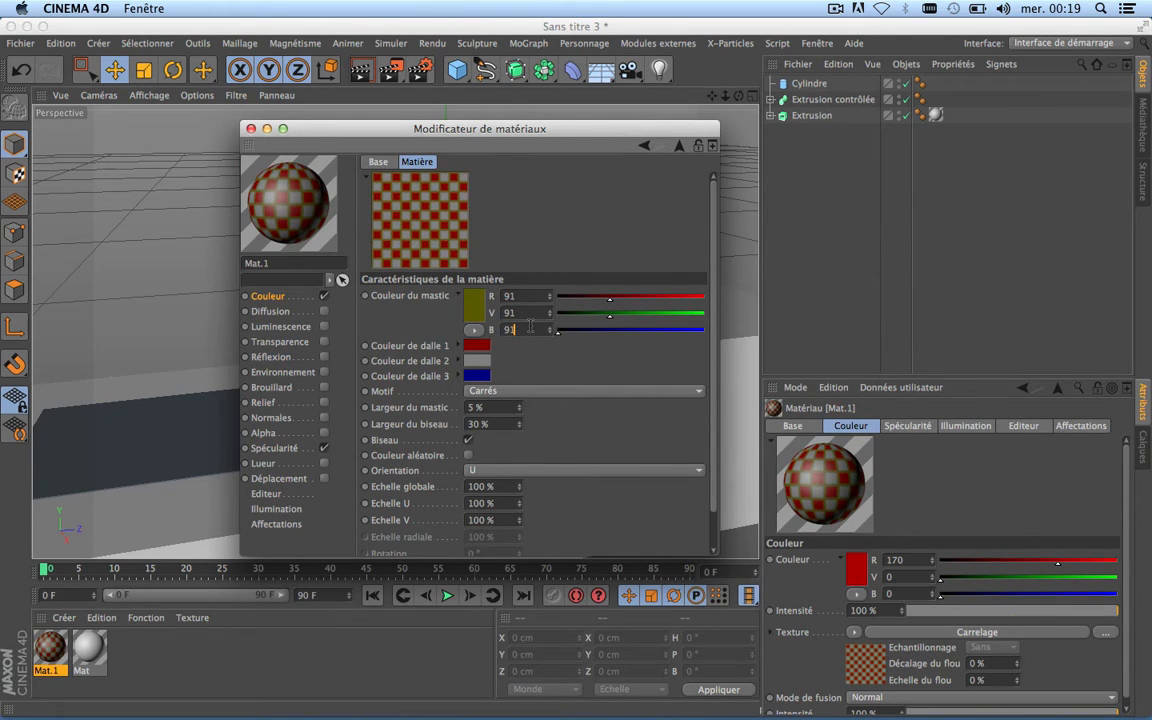
{"action": "type", "text": "91"}
{"action": "key", "text": "Return"}
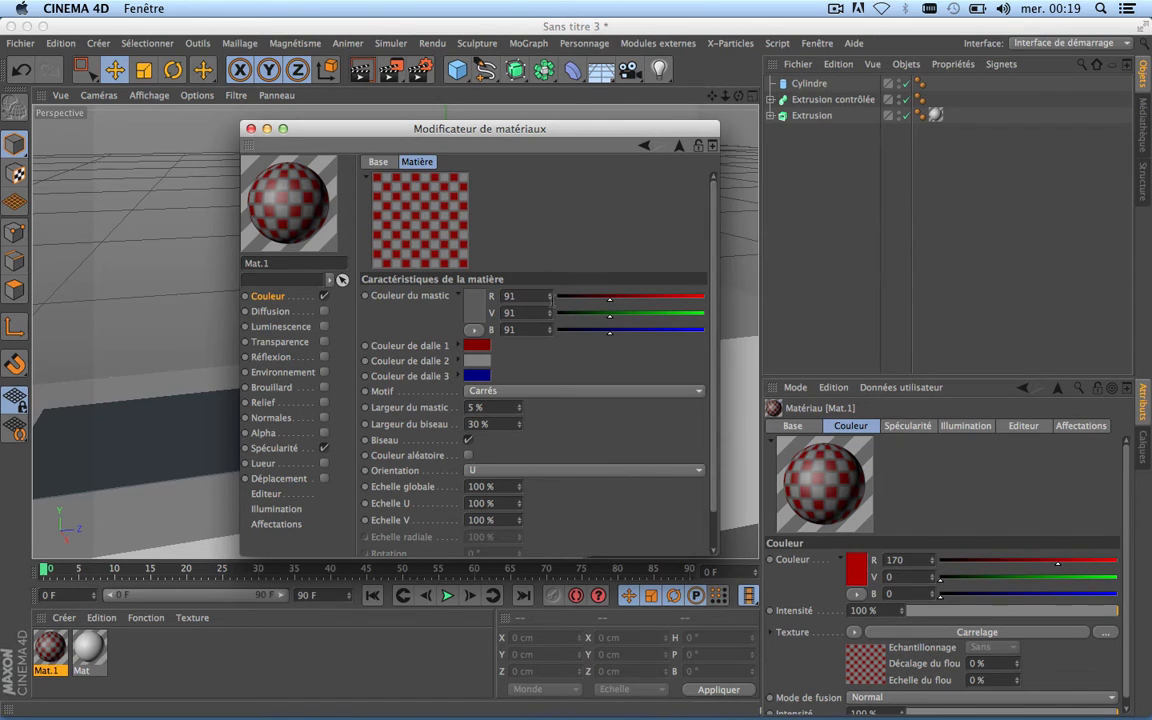
{"action": "left_click", "coordinate": [460, 296]}
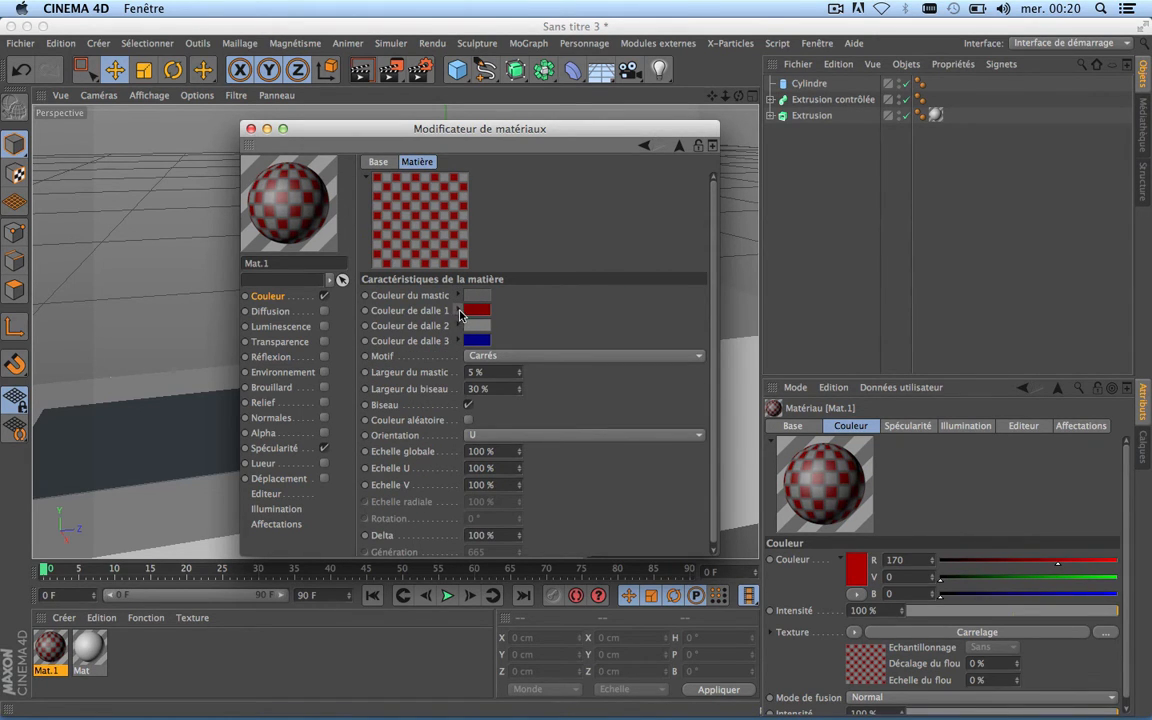
Set the Carrelage shader's tile colours 1 and 2 to white (255, 255, 255).
{"action": "left_click", "coordinate": [460, 311]}
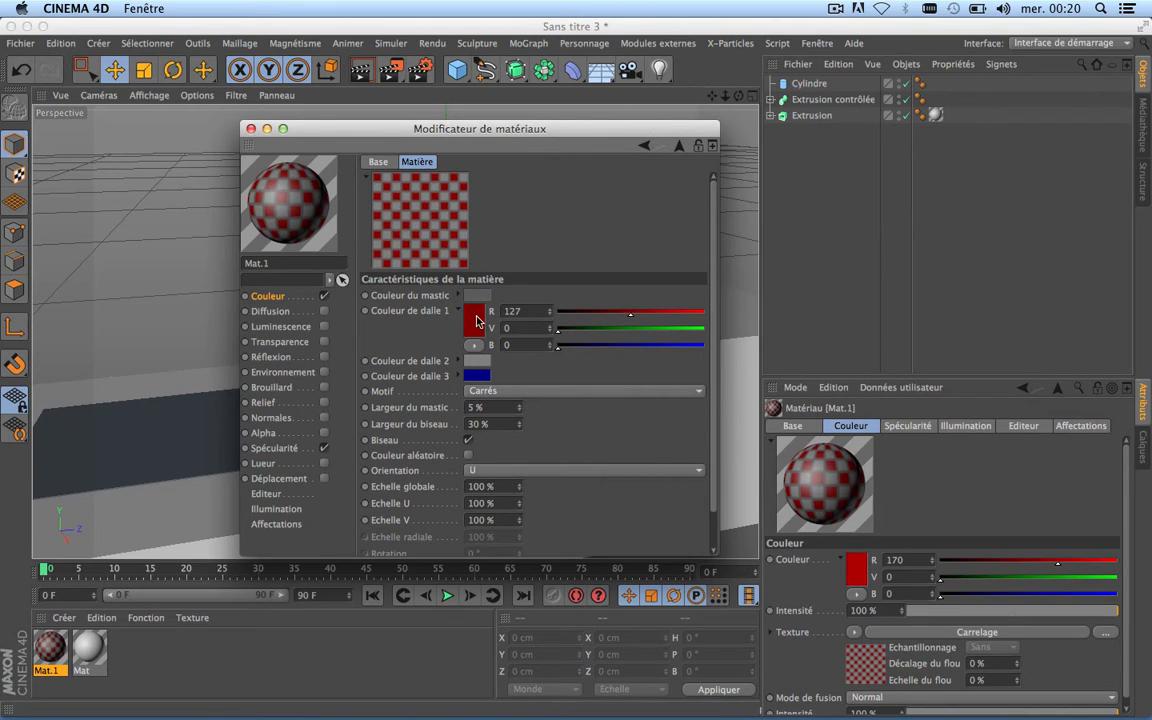
{"action": "double_click", "coordinate": [517, 311]}
{"action": "left_click", "coordinate": [472, 323]}
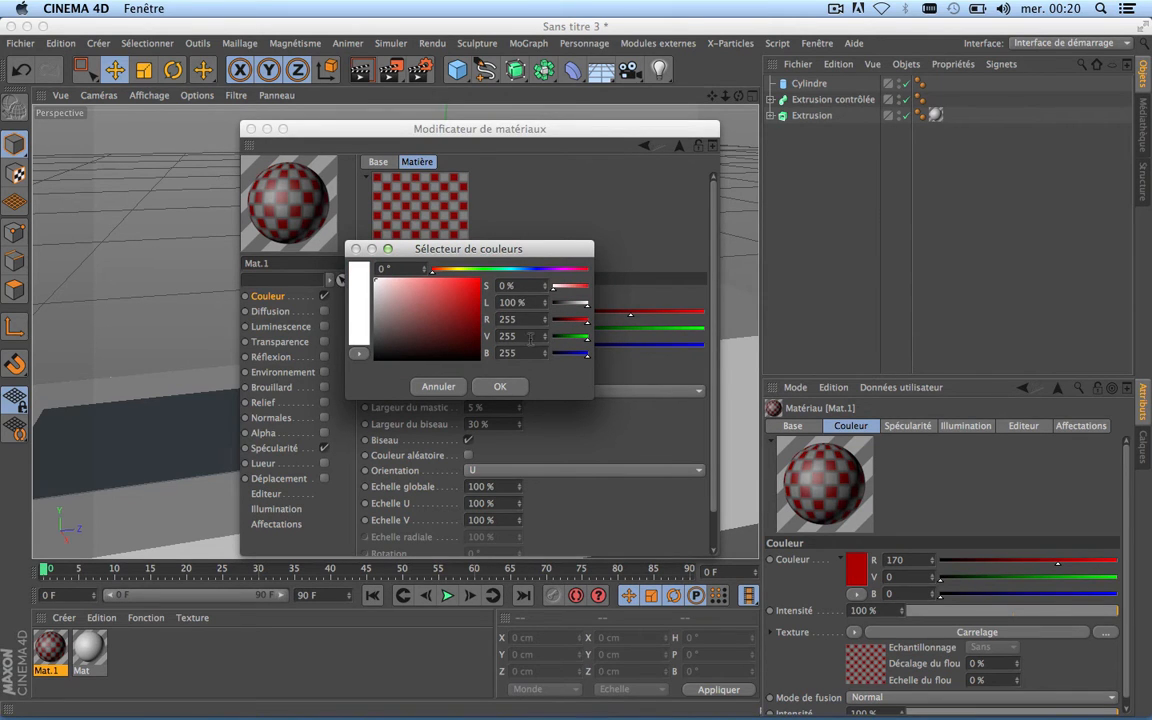
{"action": "left_click", "coordinate": [511, 390]}
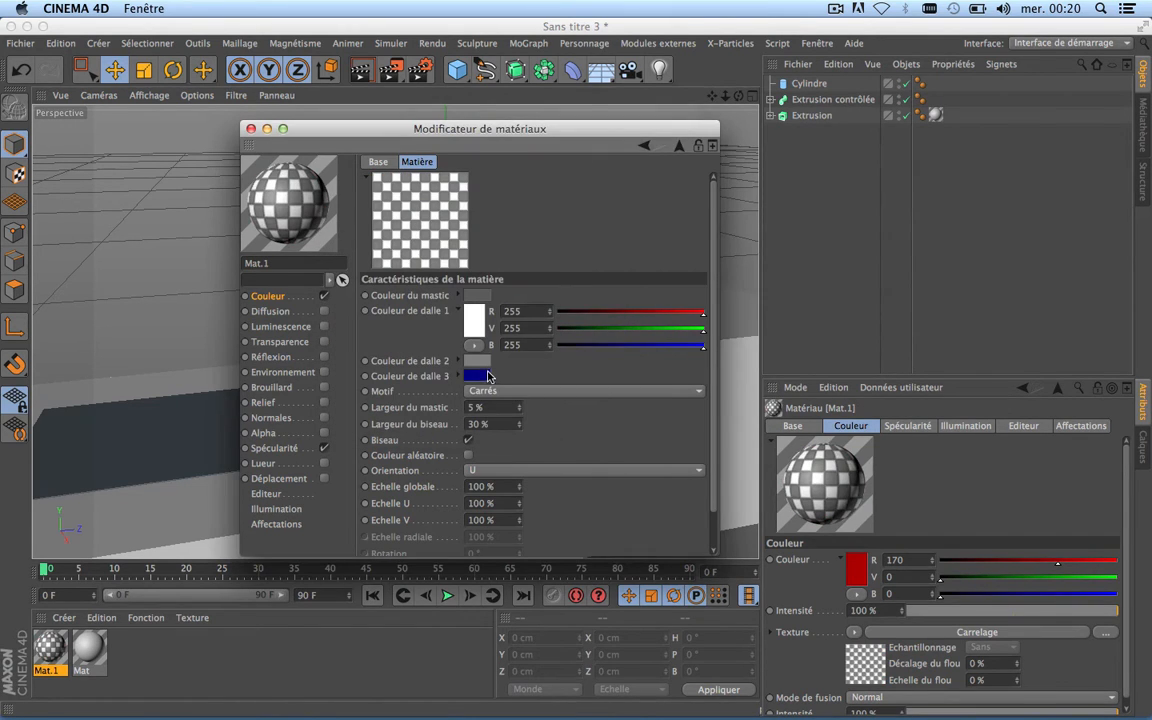
{"action": "left_click", "coordinate": [457, 311]}
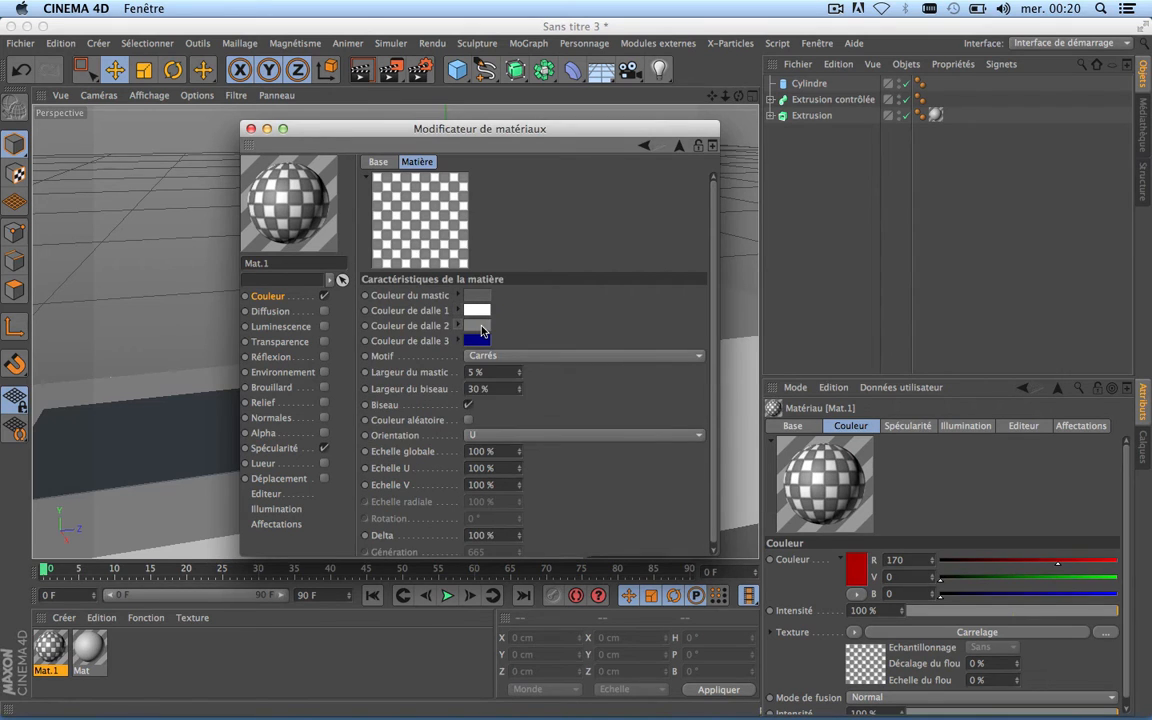
{"action": "left_click", "coordinate": [481, 329]}
{"action": "left_click_drag", "start_coordinate": [425, 303], "coordinate": [345, 247]}
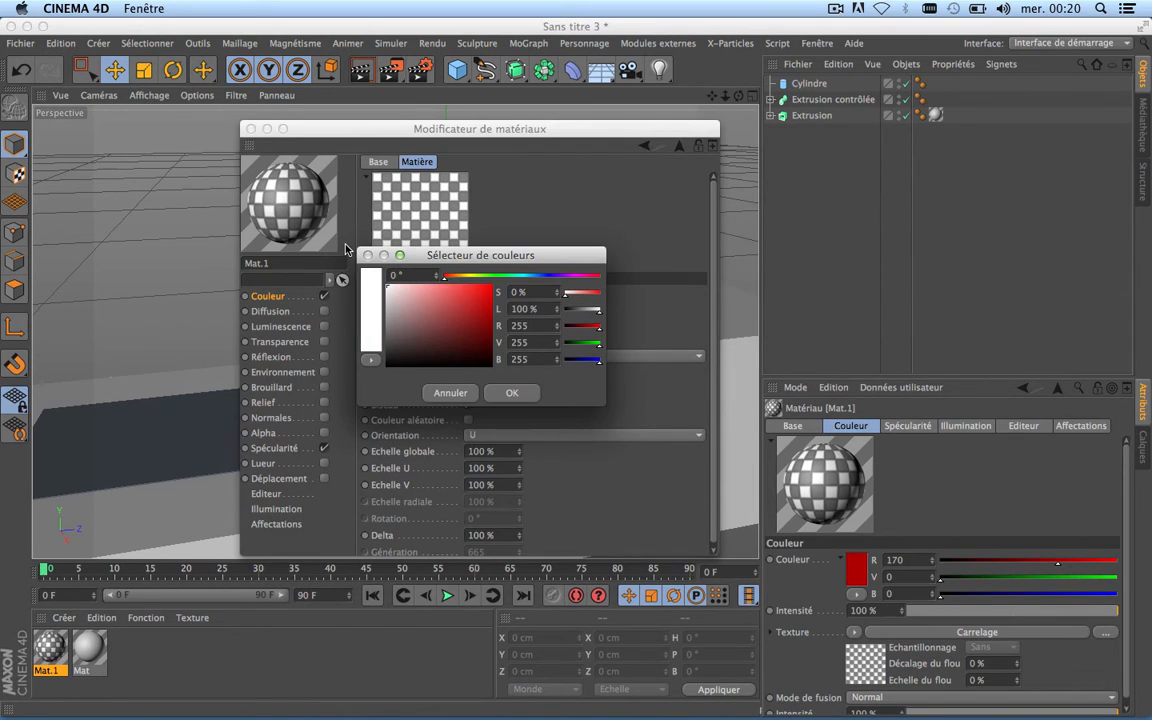
{"action": "left_click", "coordinate": [537, 394]}
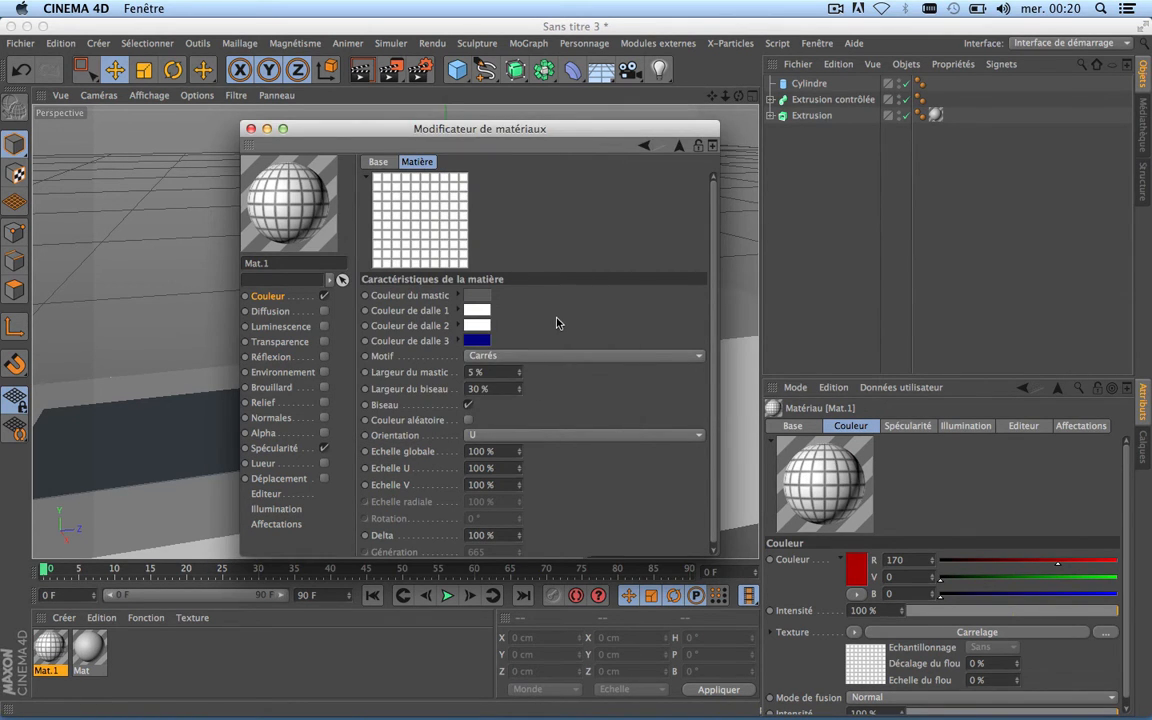
Change the Carrelage pattern to Anneaux 1 and set its global scale to 20 %.
{"action": "left_click", "coordinate": [555, 356]}
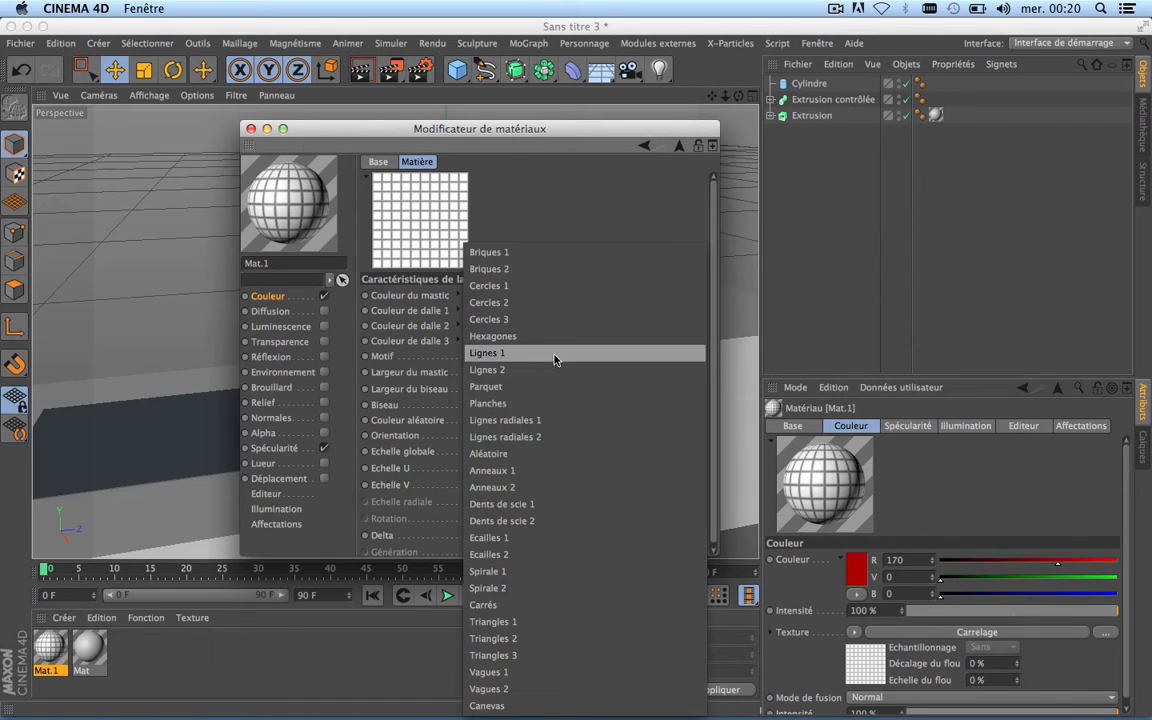
{"action": "left_click", "coordinate": [533, 471]}
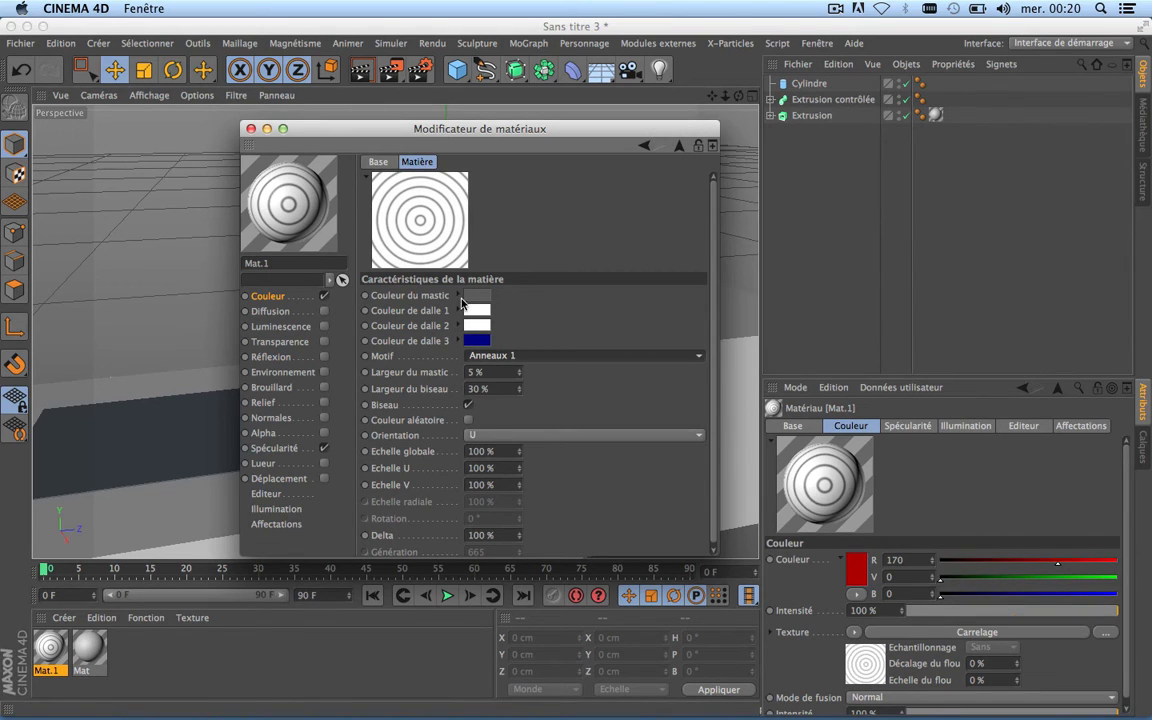
{"action": "left_click", "coordinate": [497, 451]}
{"action": "type", "text": "20"}
{"action": "key", "text": "Return"}
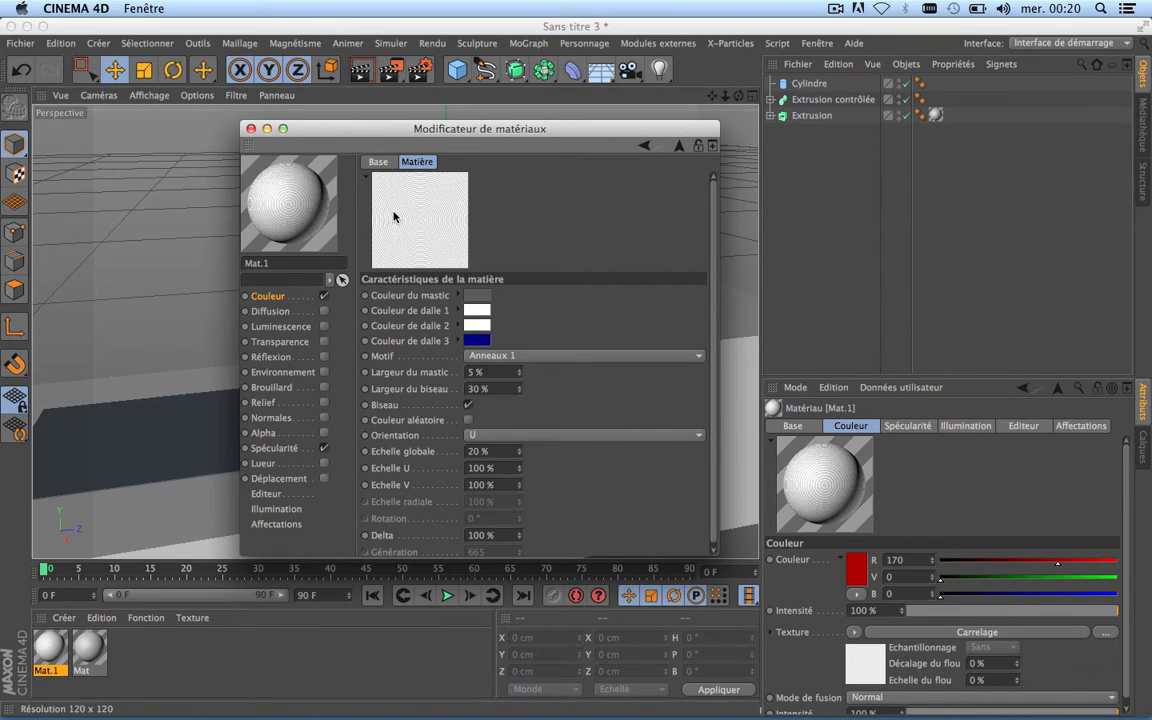
Set the blend mode of the Couleur channel's texture to Produit.
{"action": "left_click", "coordinate": [268, 297]}
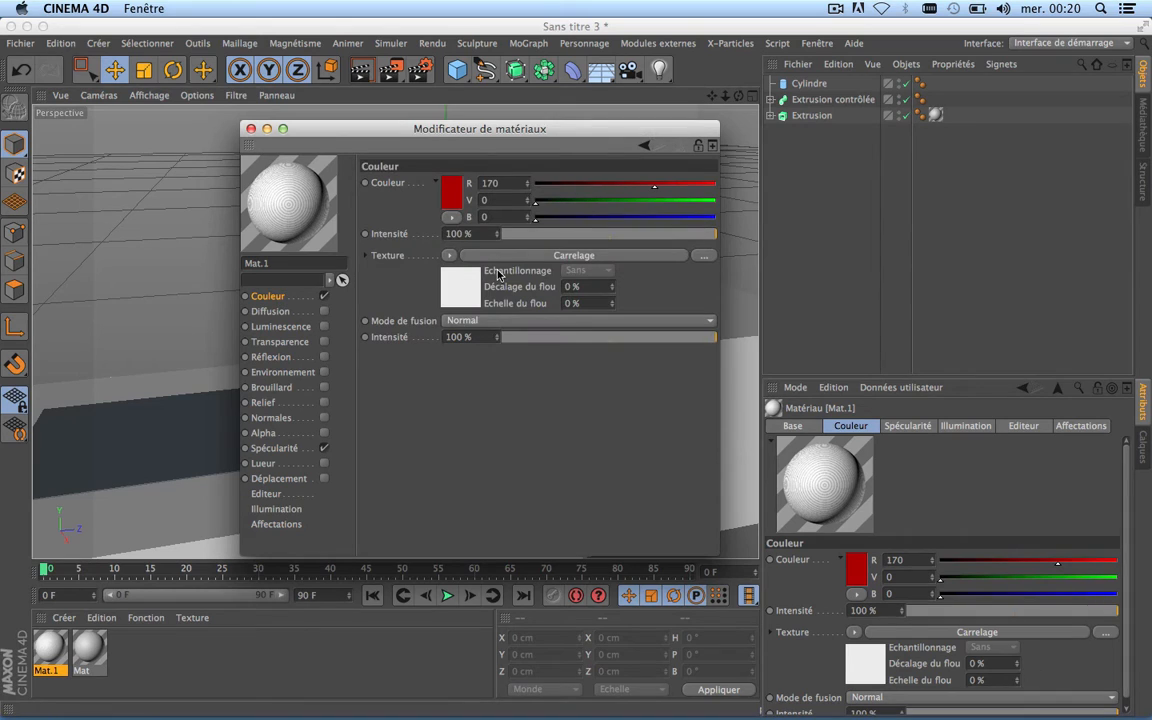
{"action": "left_click", "coordinate": [455, 321]}
{"action": "left_click", "coordinate": [479, 386]}
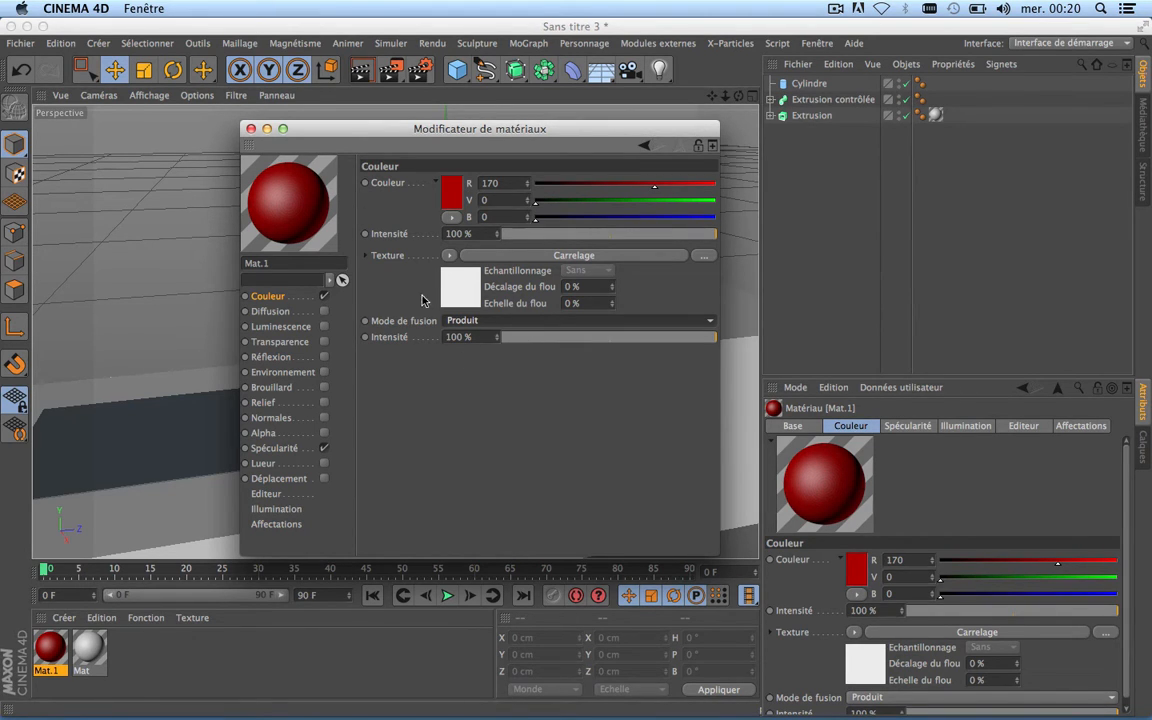
Copy the Carrelage texture from the Couleur channel, enable the Relief channel and paste the texture into it.
{"action": "left_click", "coordinate": [448, 257]}
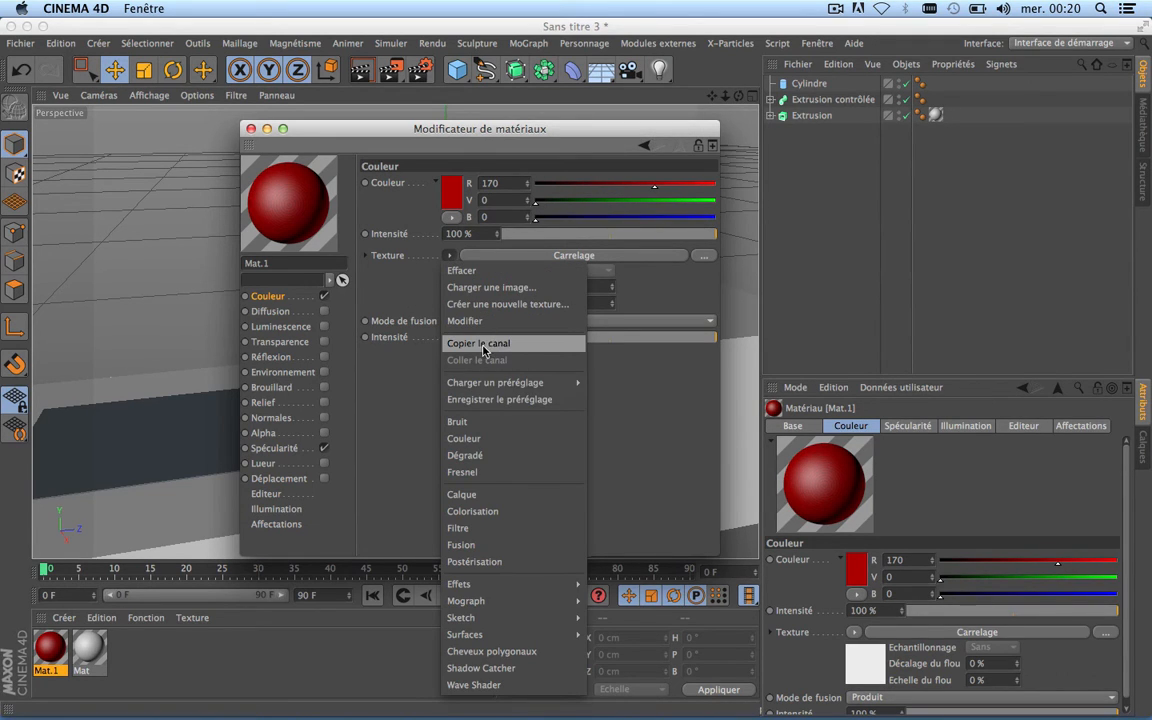
{"action": "left_click", "coordinate": [535, 348]}
{"action": "left_click", "coordinate": [448, 257]}
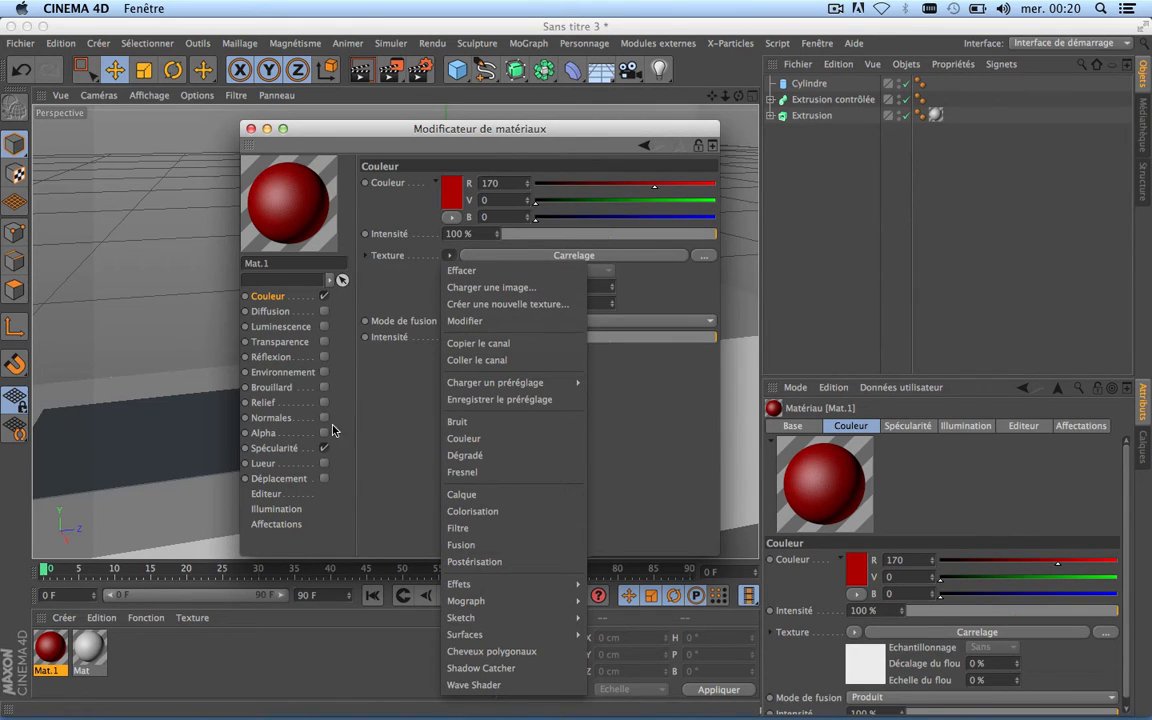
{"action": "left_click", "coordinate": [263, 402]}
{"action": "left_click", "coordinate": [324, 402]}
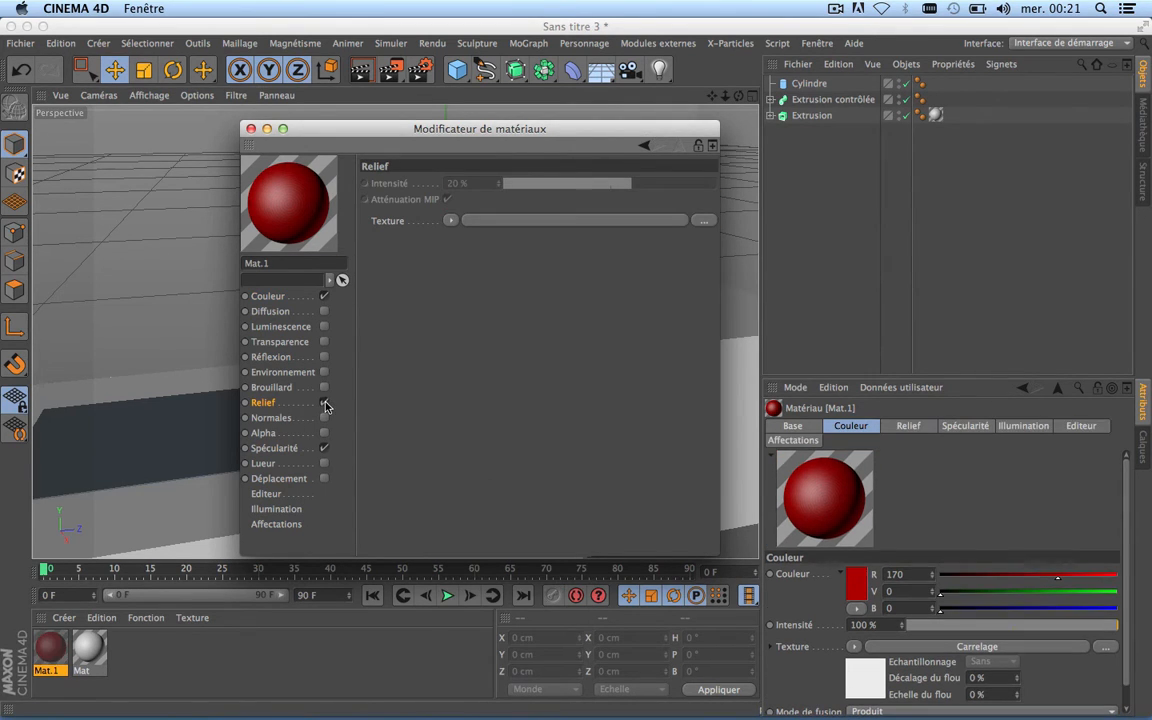
{"action": "left_click", "coordinate": [451, 220]}
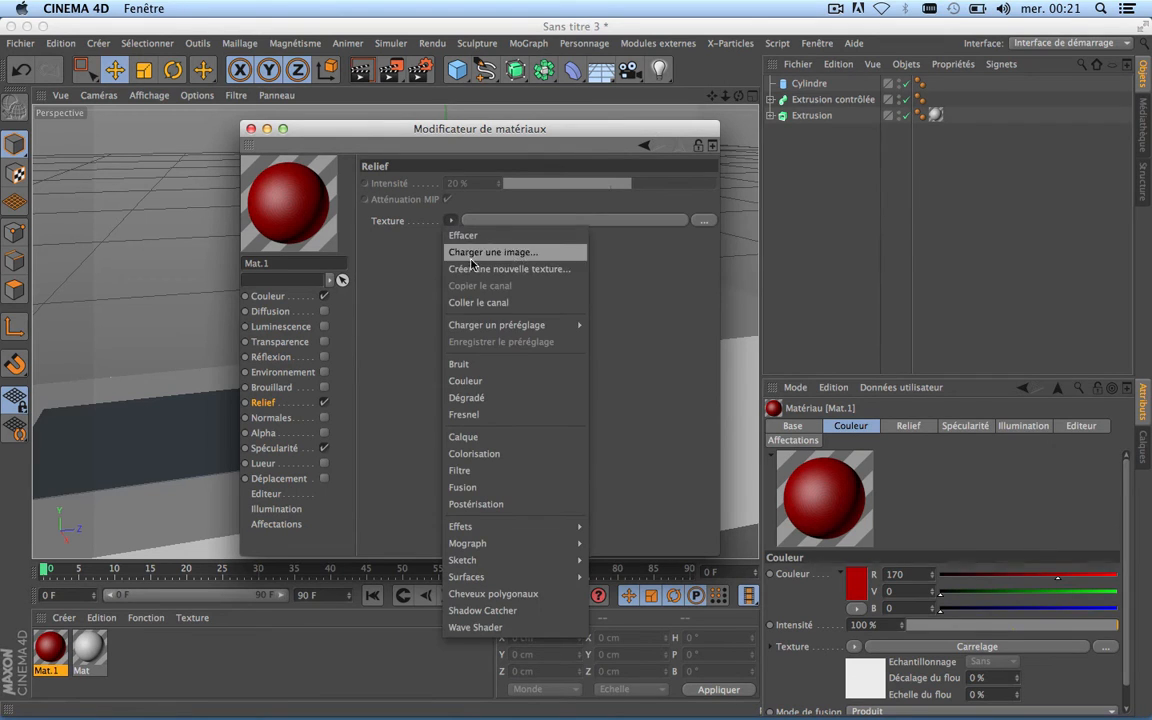
{"action": "left_click", "coordinate": [503, 308]}
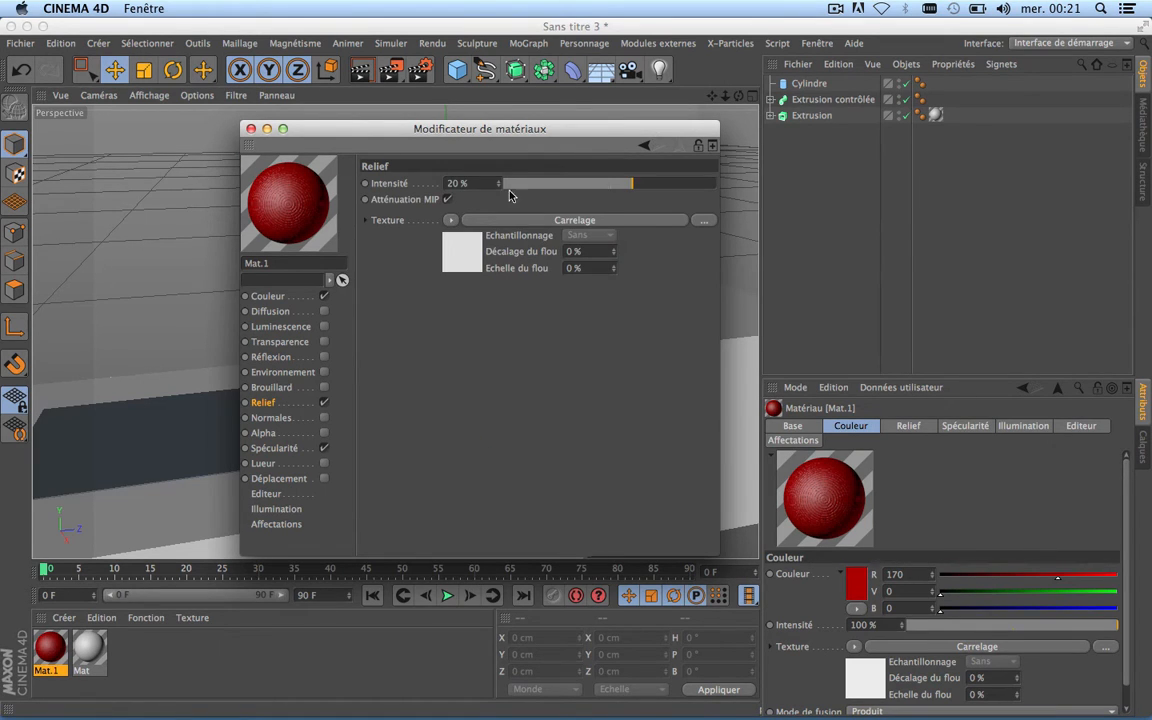
Set the red material's Relief intensity to 36 % and its Spécularité to Largeur 49 %, Hauteur 13 % and Atténuation -1 %.
{"action": "left_click_drag", "start_coordinate": [641, 190], "coordinate": [651, 190]}
{"action": "left_click_drag", "start_coordinate": [651, 190], "coordinate": [649, 190]}
{"action": "left_click", "coordinate": [285, 452]}
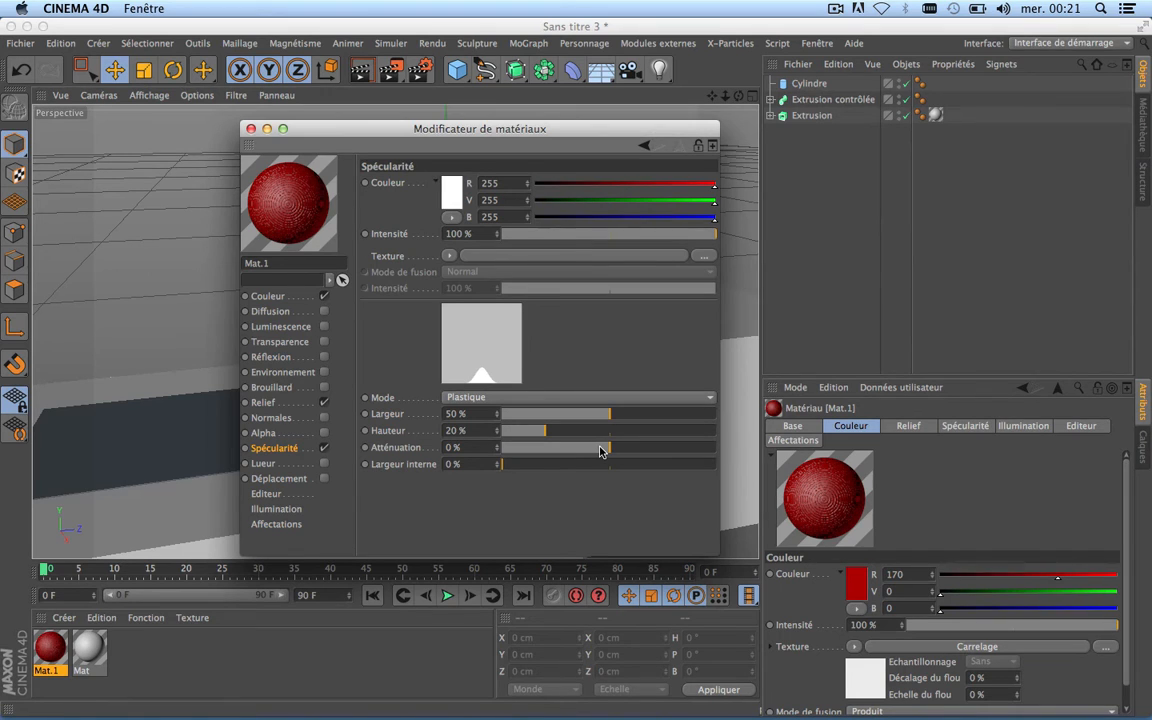
{"action": "left_click_drag", "start_coordinate": [600, 452], "coordinate": [607, 419]}
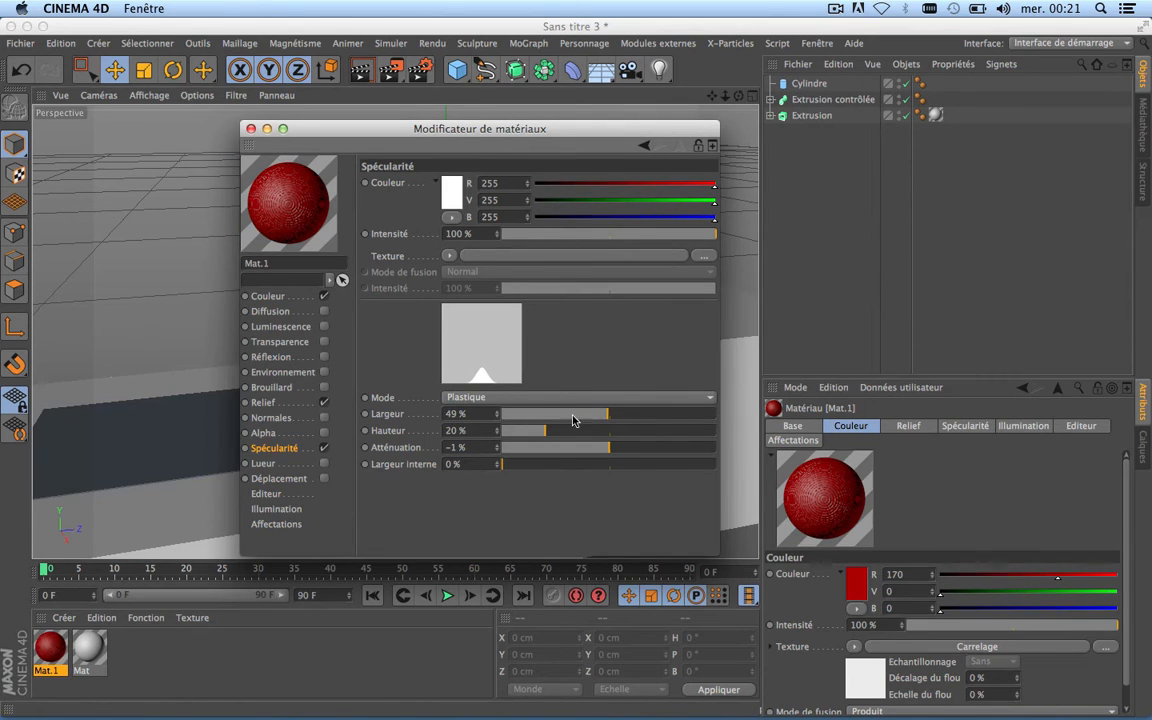
{"action": "left_click_drag", "start_coordinate": [540, 432], "coordinate": [529, 436]}
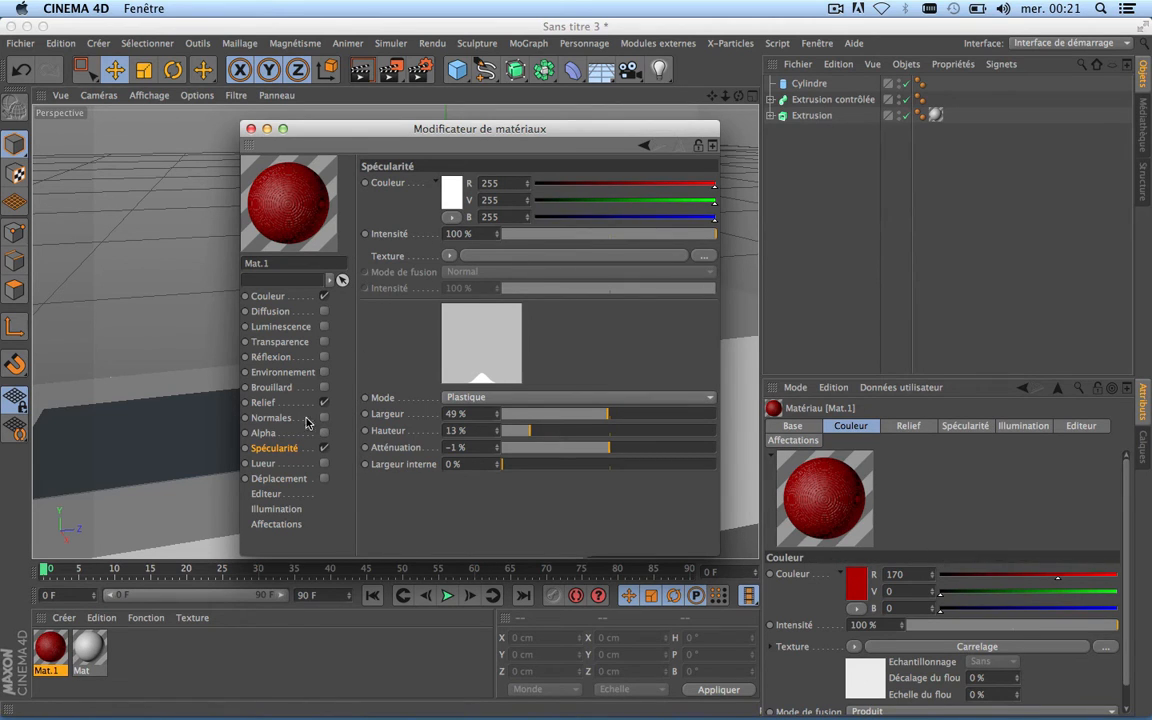
{"action": "left_click", "coordinate": [274, 403]}
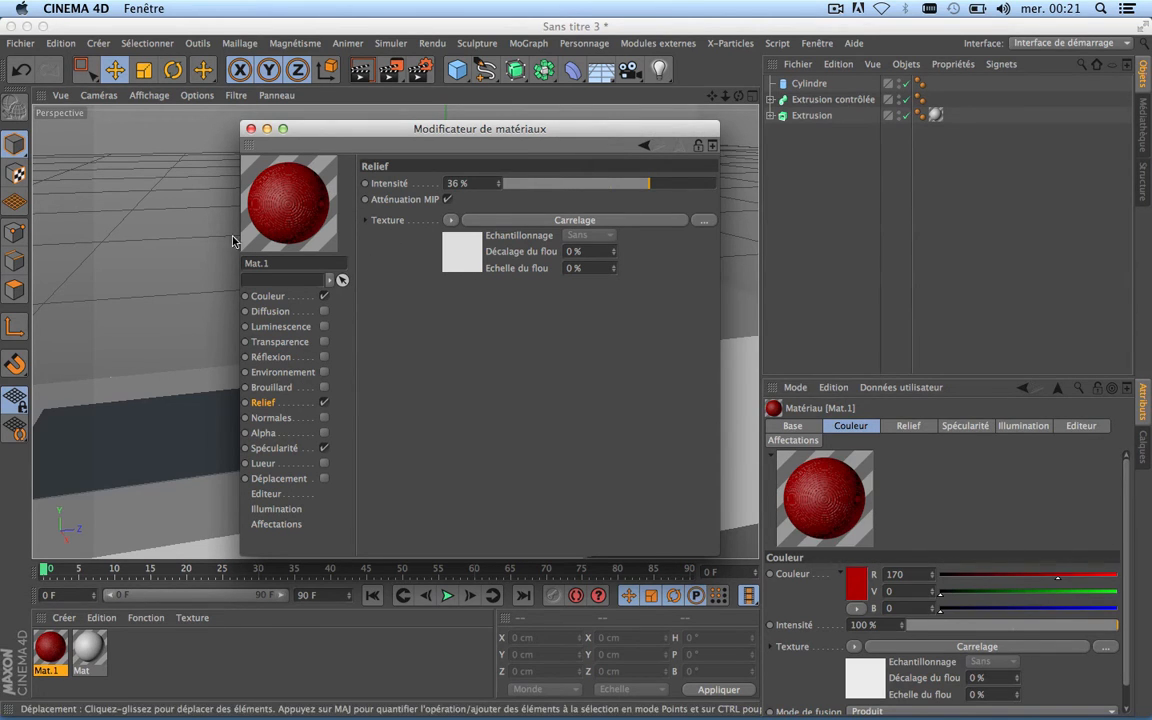
{"action": "left_click", "coordinate": [251, 129]}
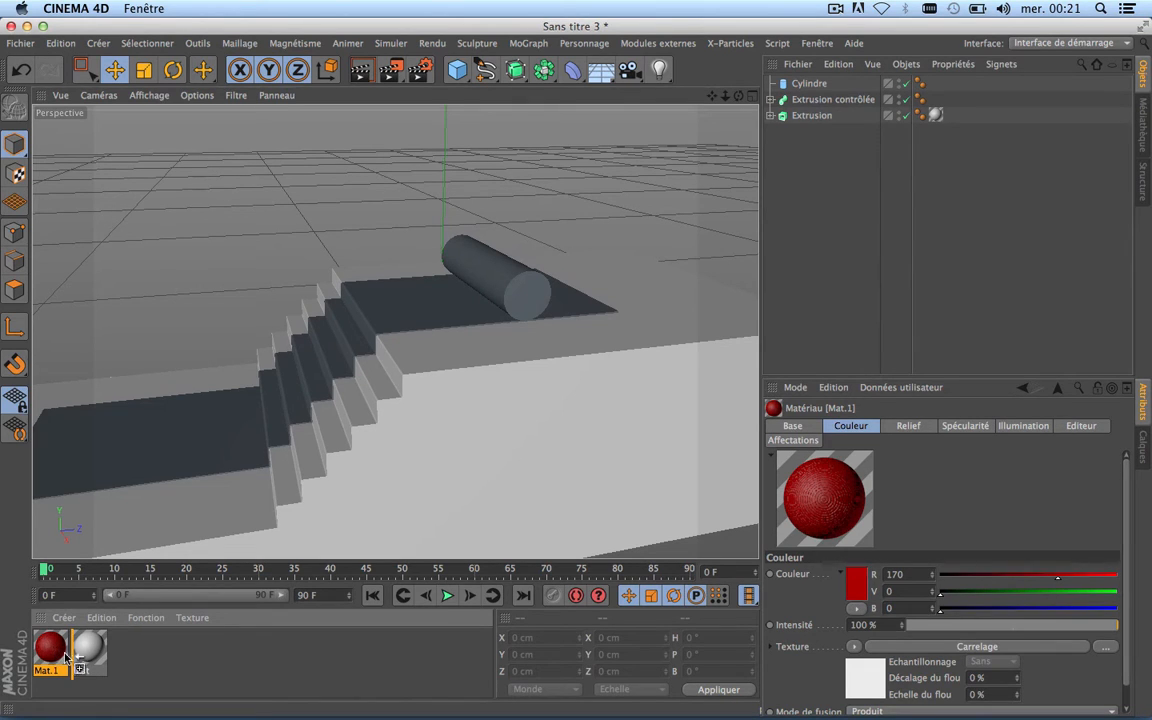
Duplicate the red material Mat.1, disable the copy's Relief channel and clear its Couleur texture.
{"action": "left_click_drag", "start_coordinate": [52, 650], "coordinate": [108, 657], "text": "ctrl"}
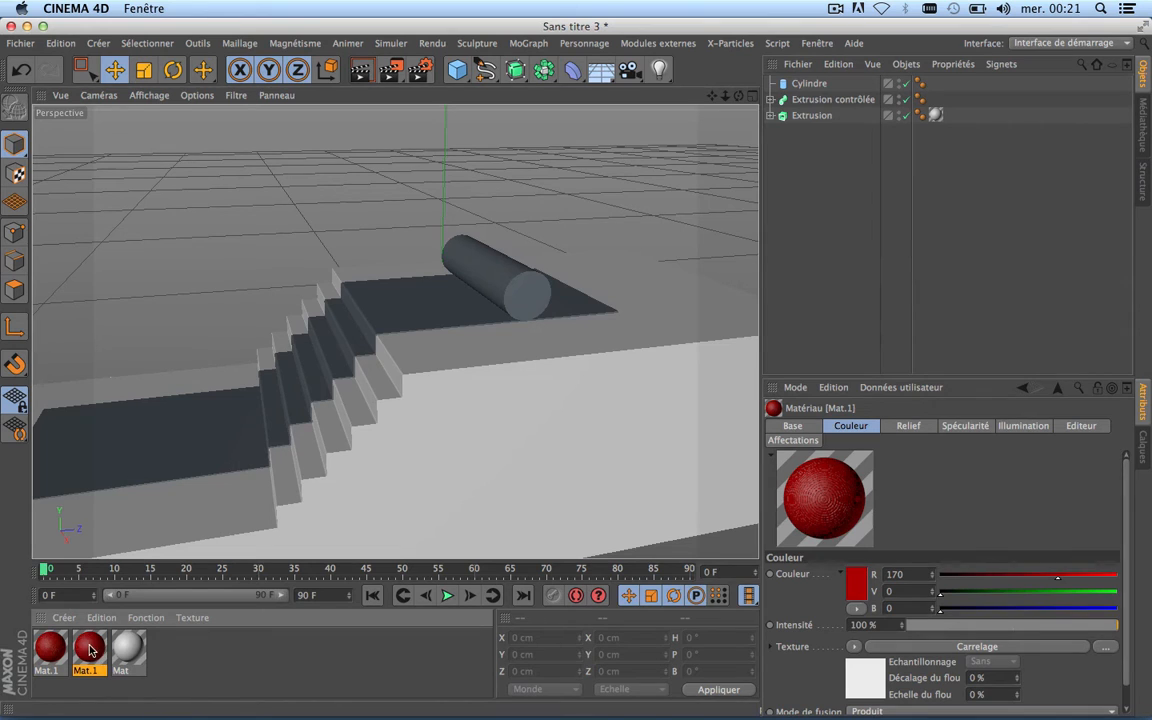
{"action": "double_click", "coordinate": [100, 655]}
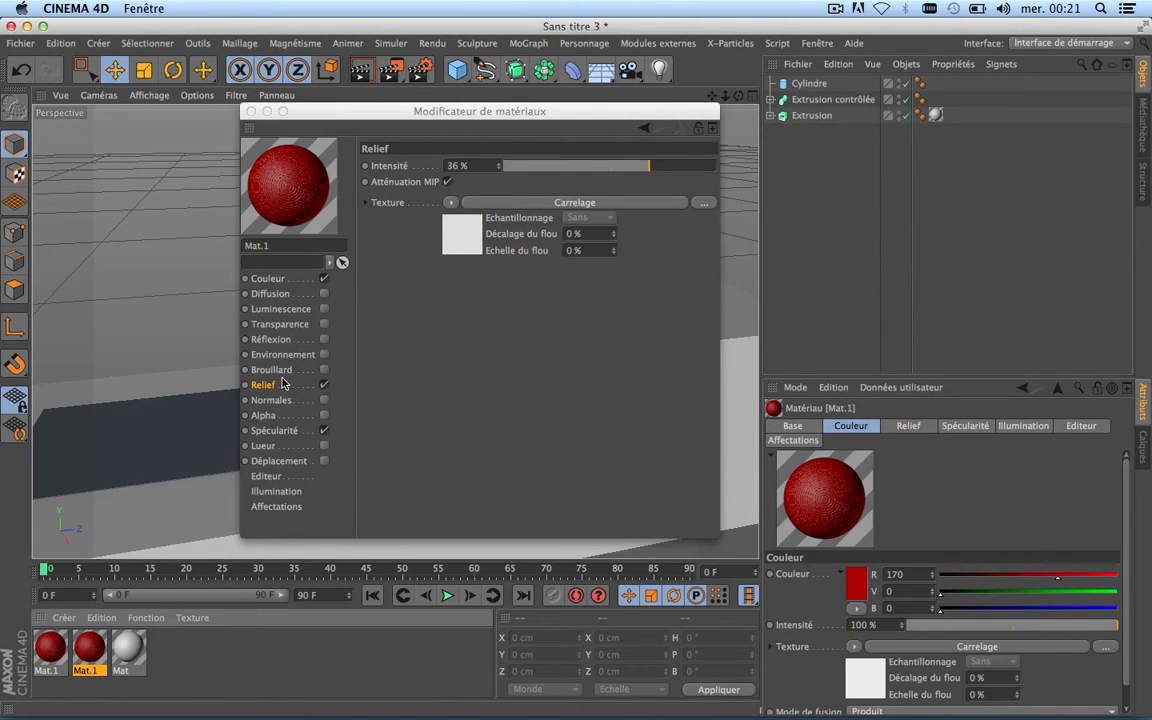
{"action": "left_click", "coordinate": [323, 386]}
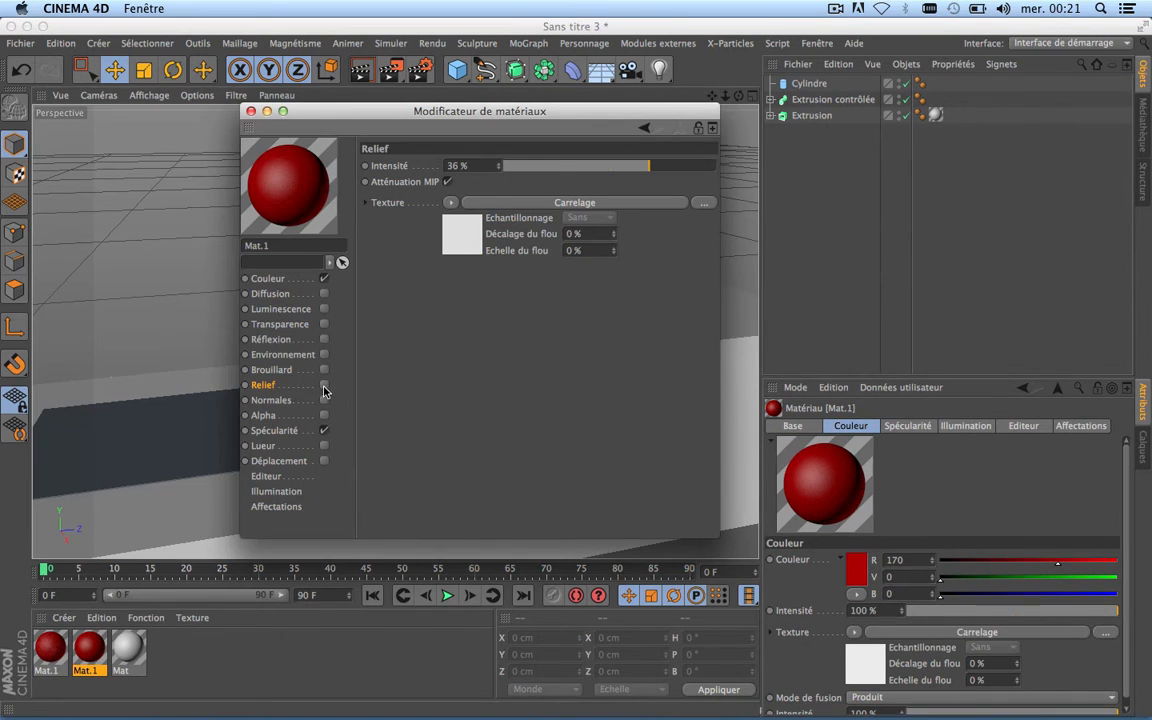
{"action": "left_click", "coordinate": [268, 279]}
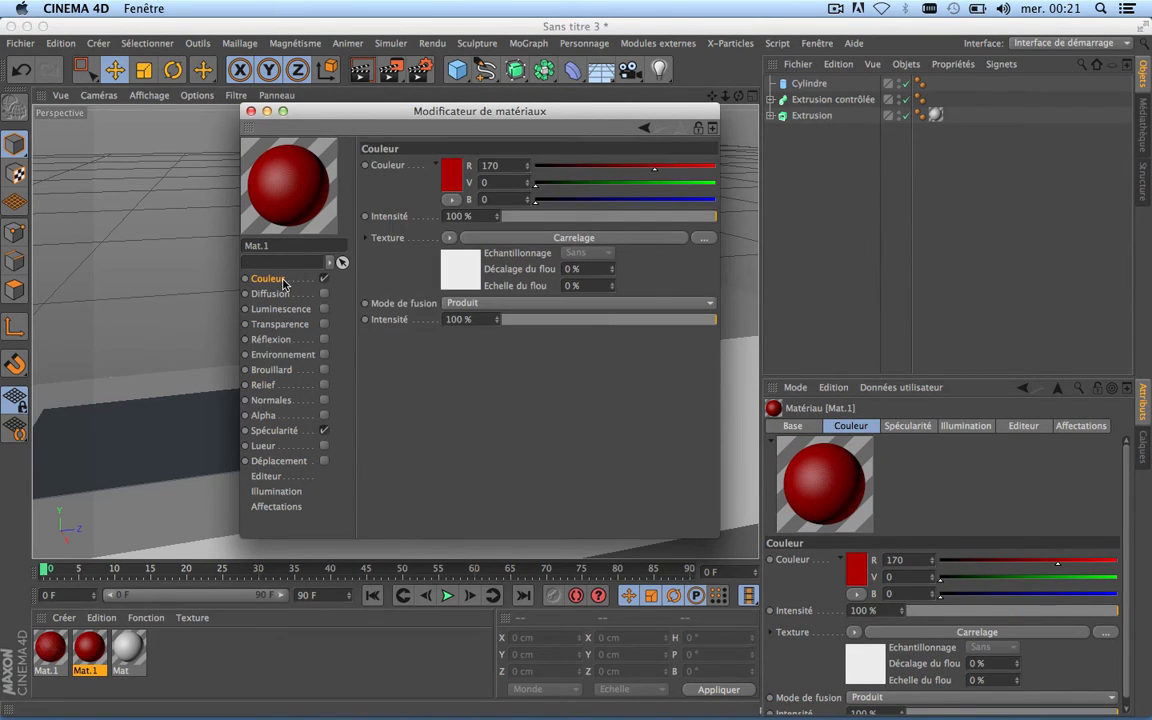
{"action": "left_click", "coordinate": [450, 239]}
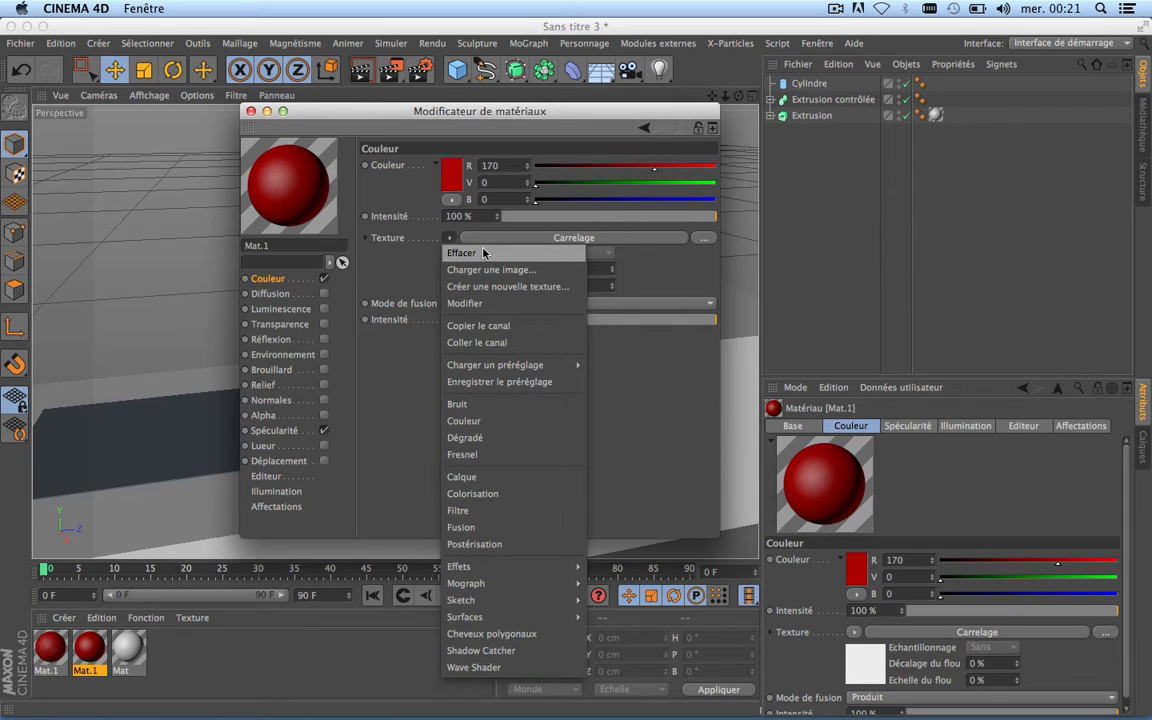
{"action": "left_click", "coordinate": [482, 254]}
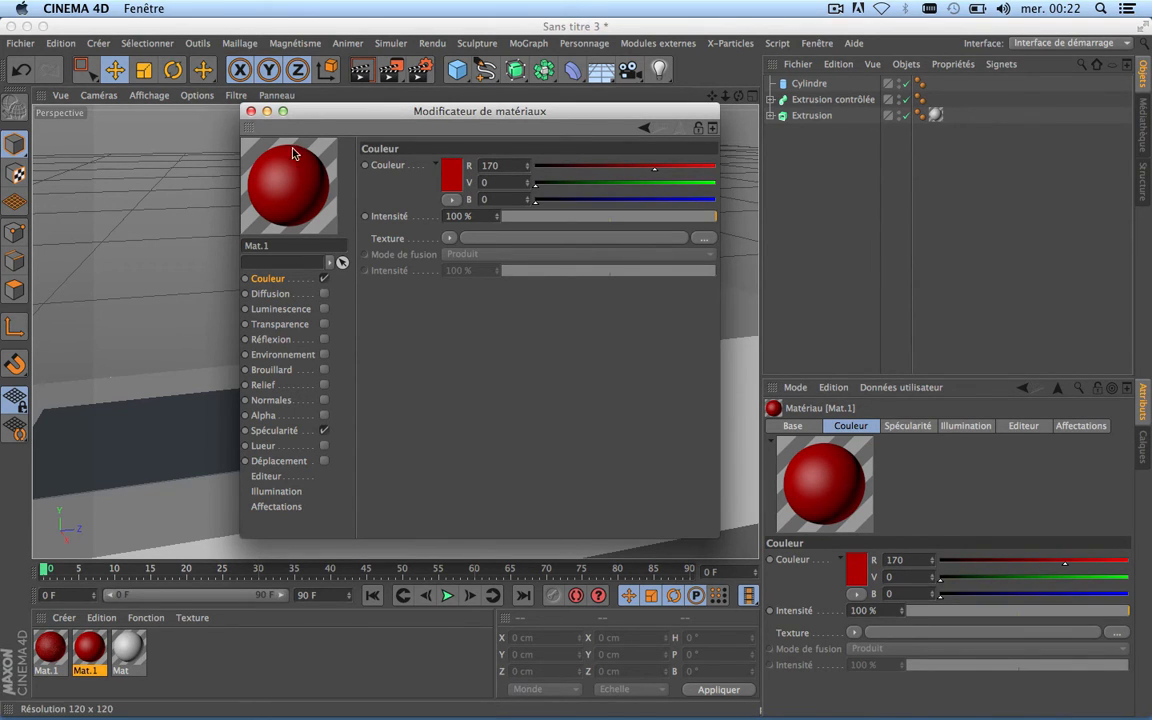
Rename the untextured copy of the red material as Normal.
{"action": "double_click", "coordinate": [287, 243]}
{"action": "type", "text": "R"}
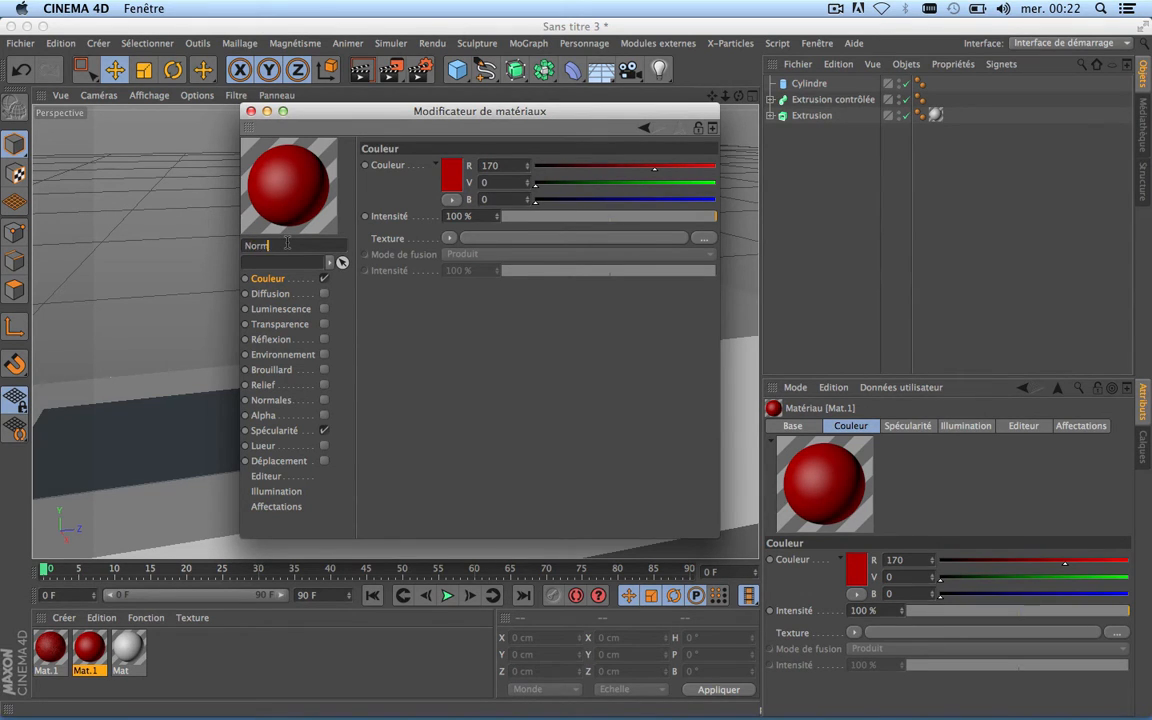
{"action": "key", "text": "Return"}
{"action": "left_click", "coordinate": [251, 111]}
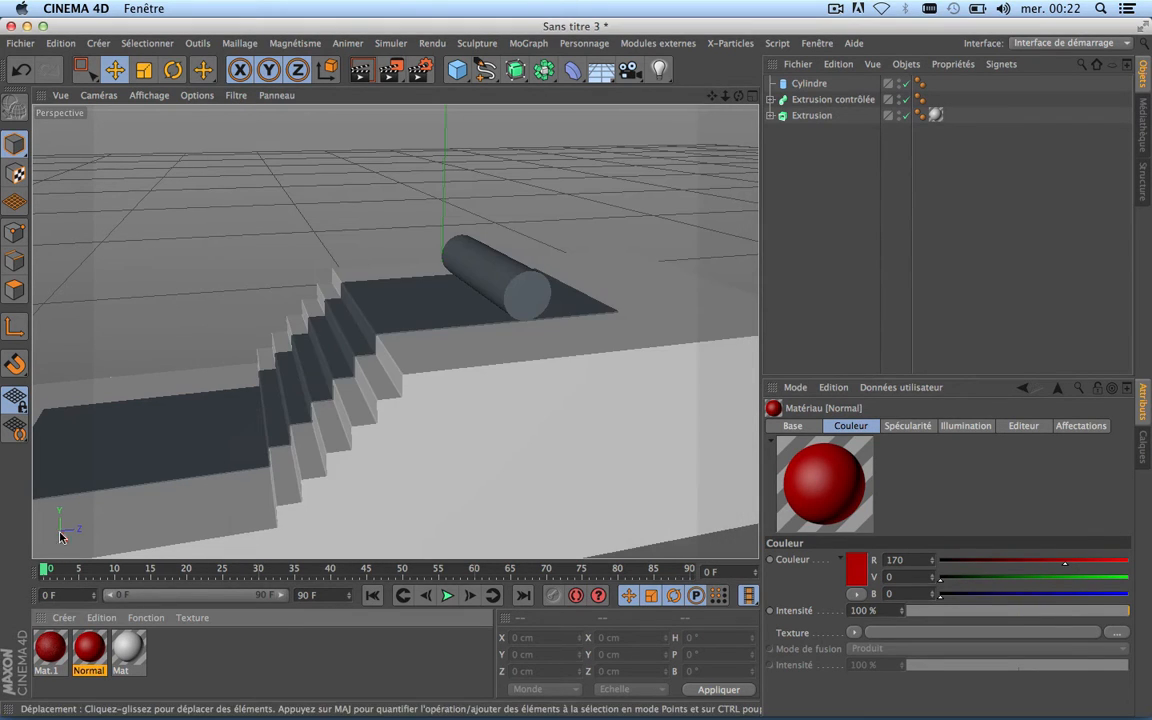
Rename the original ring-textured red material Mat.1 as Modif.
{"action": "left_click", "coordinate": [50, 648]}
{"action": "double_click", "coordinate": [50, 648]}
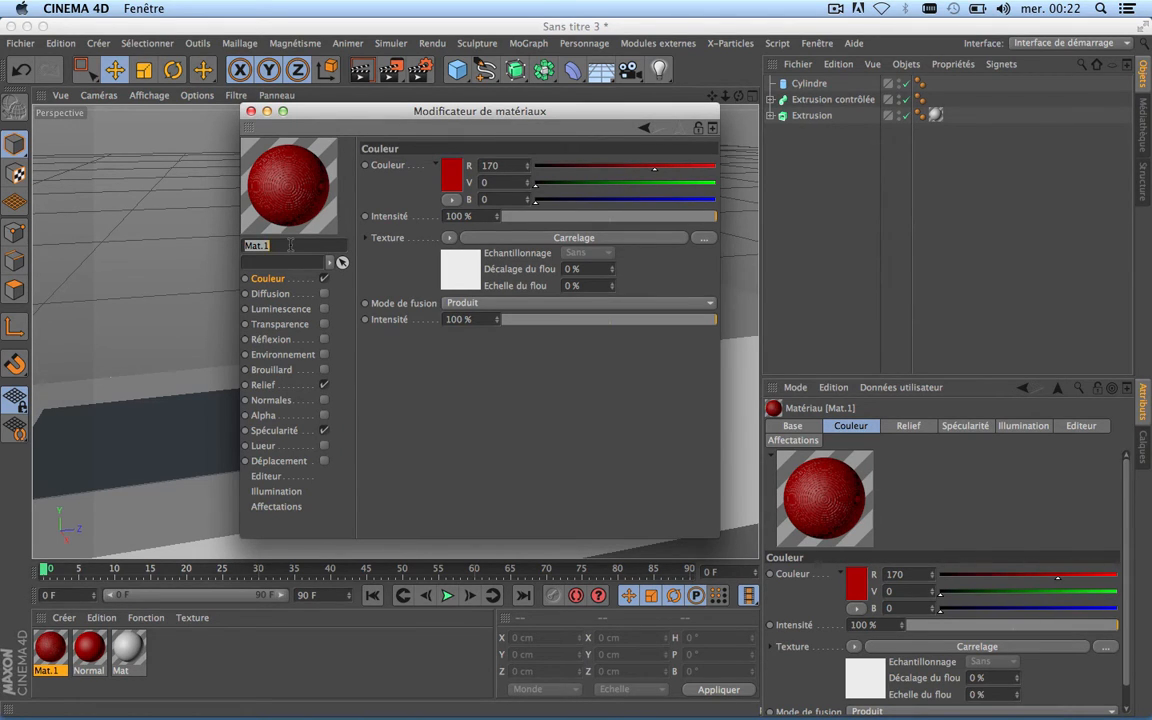
{"action": "type", "text": "Modif"}
{"action": "left_click", "coordinate": [213, 669]}
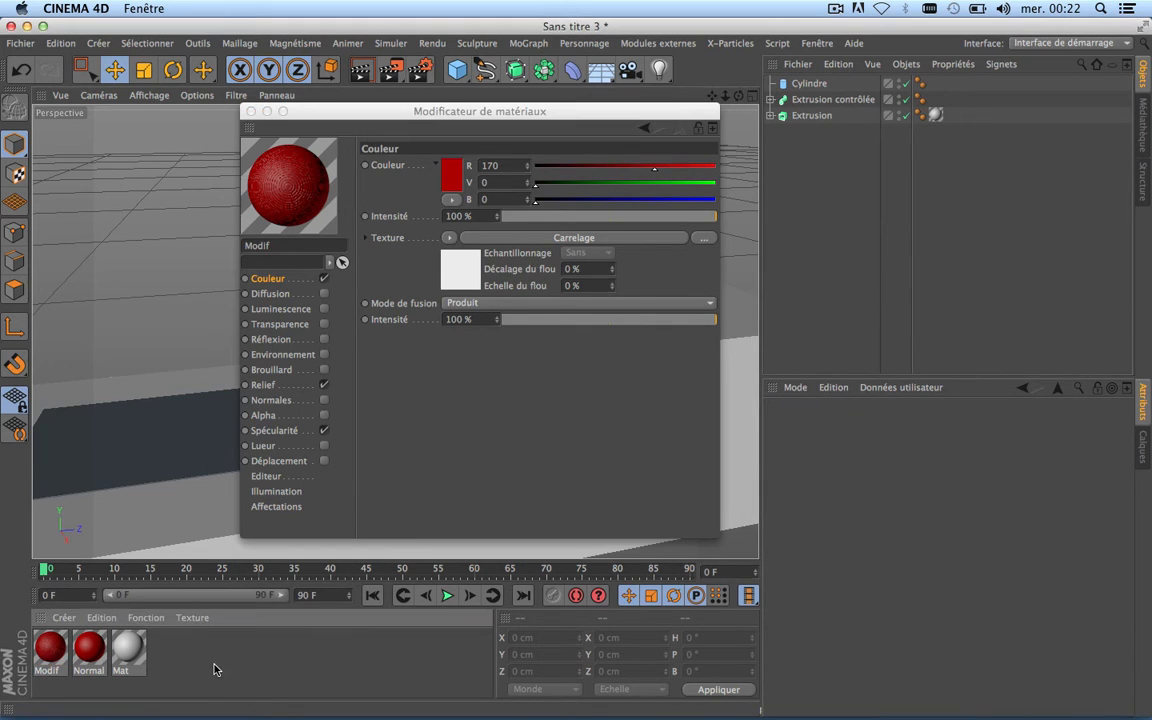
{"action": "left_click", "coordinate": [251, 111]}
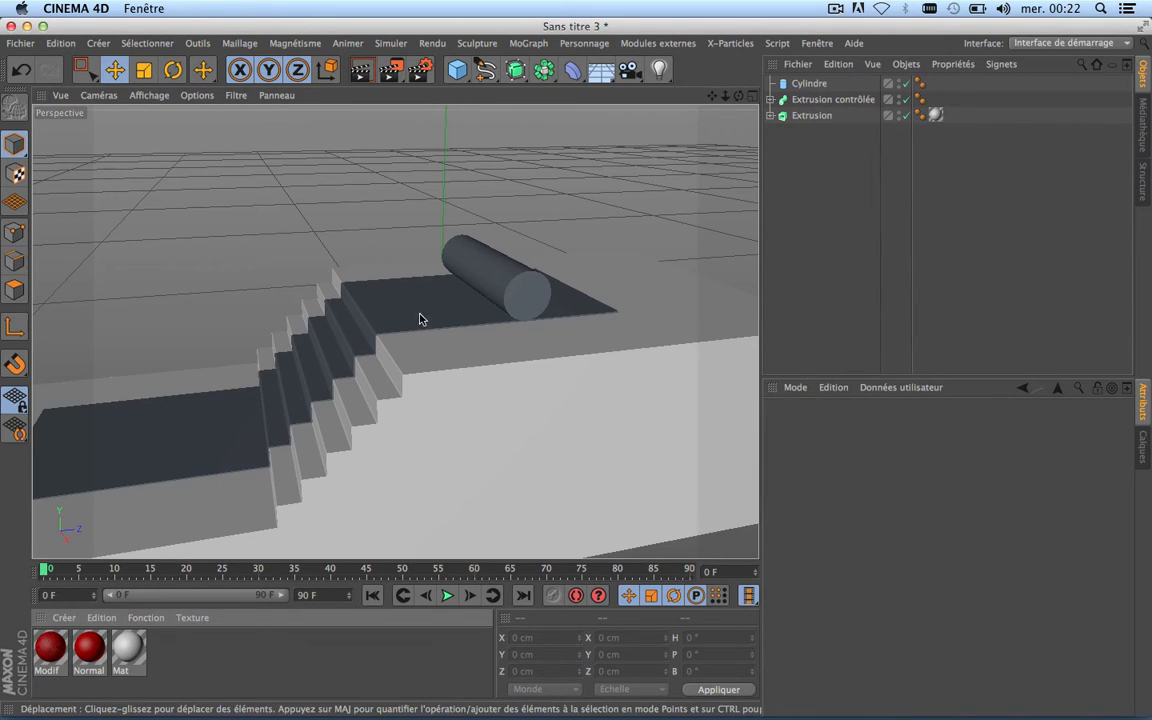
Convert the Cylindre object to an editable polygon object and switch to polygon mode.
{"action": "left_click", "coordinate": [805, 85]}
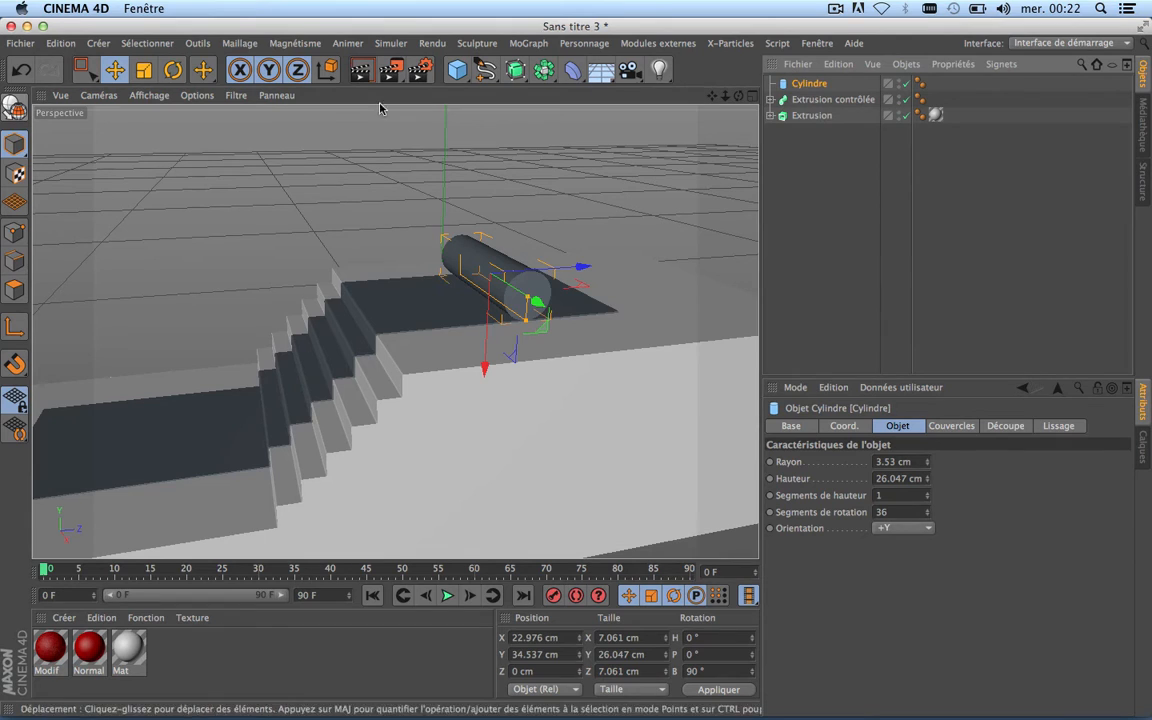
{"action": "left_click", "coordinate": [15, 110]}
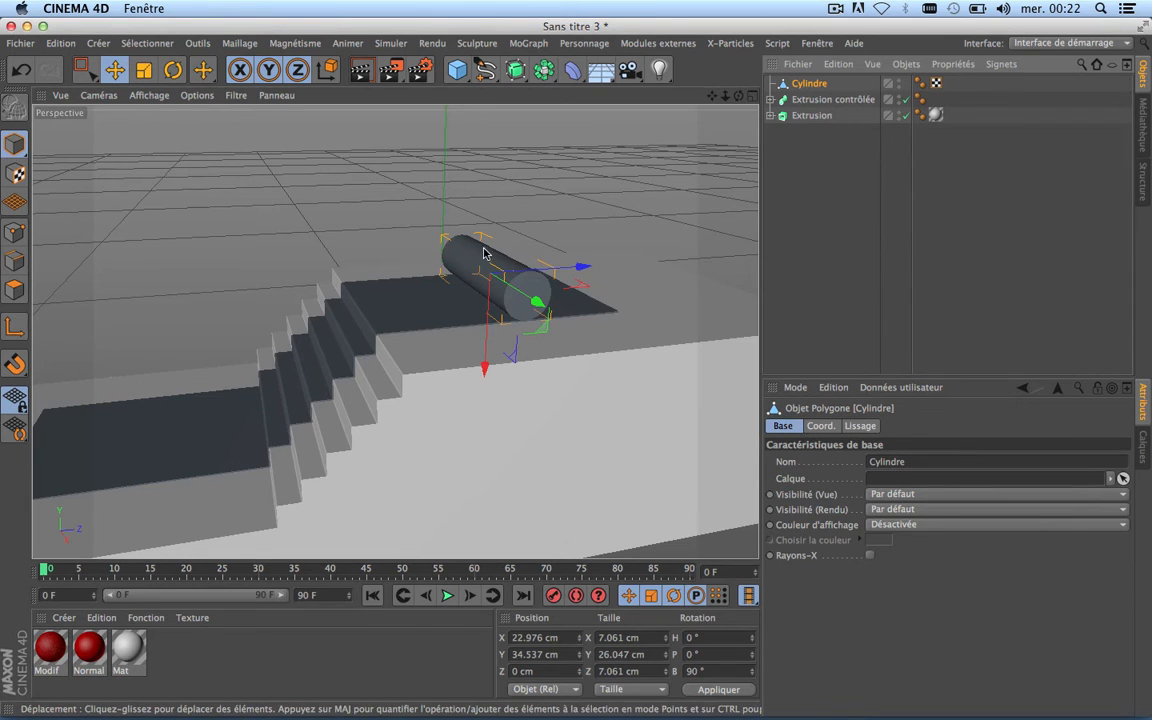
{"action": "scroll", "coordinate": [515, 275], "scroll_direction": "up", "scroll_amount": 8}
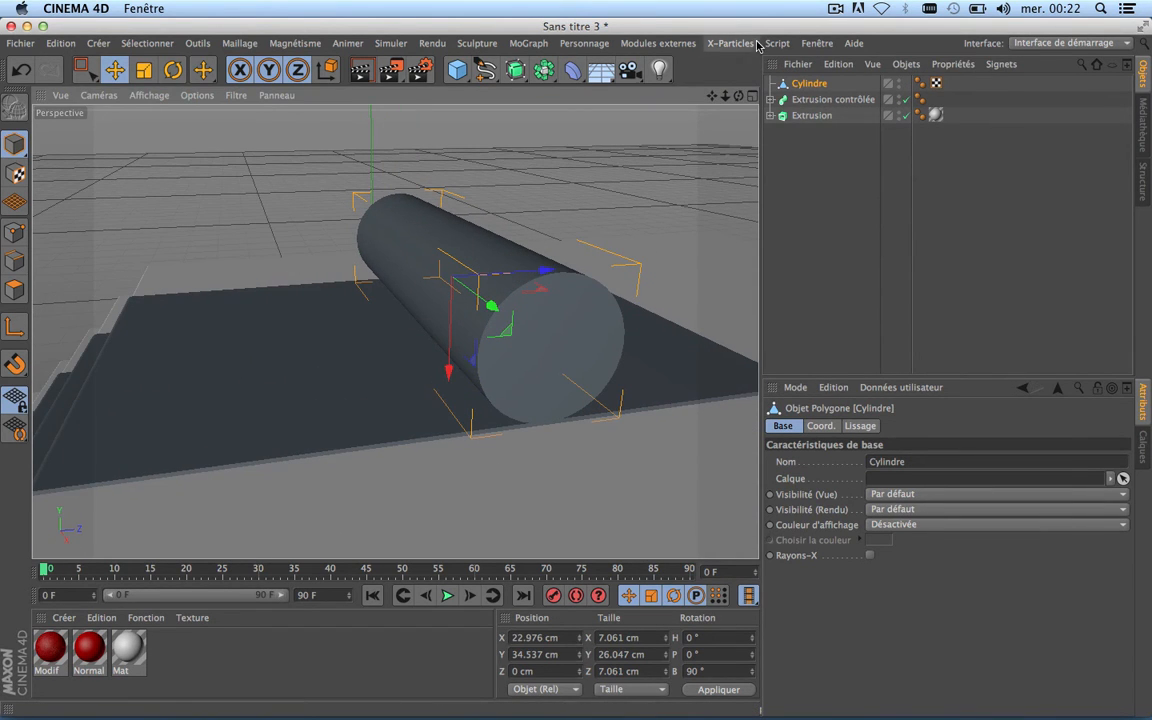
{"action": "left_click", "coordinate": [146, 45]}
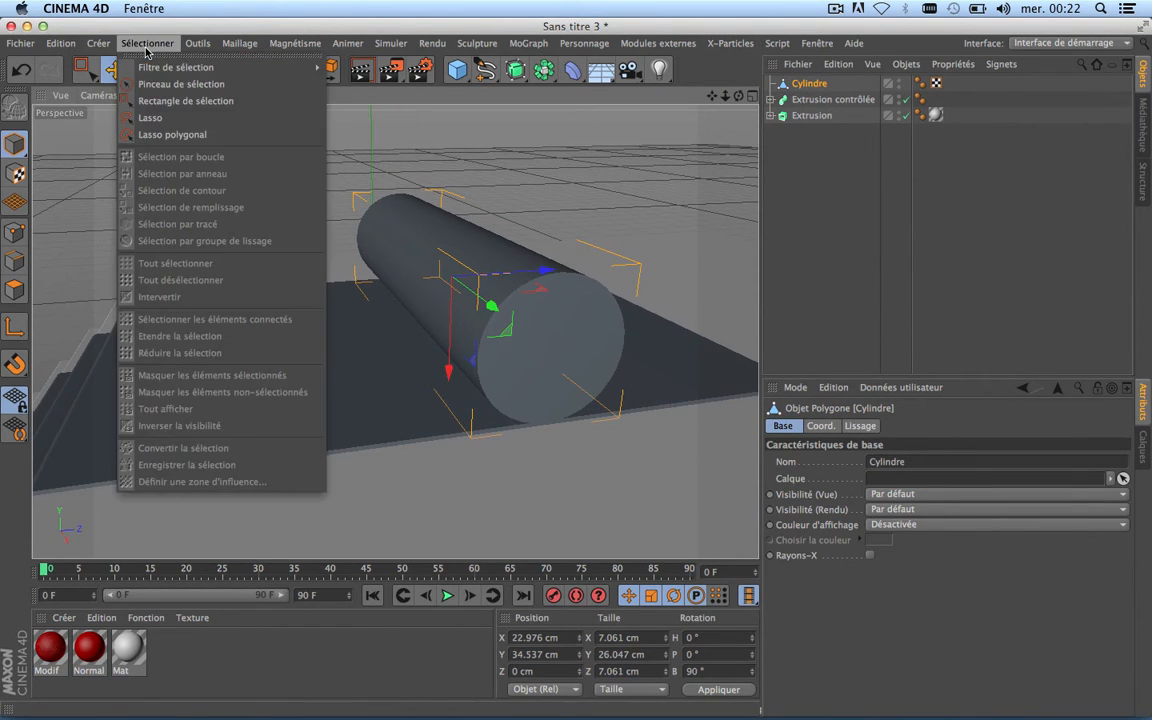
{"action": "left_click", "coordinate": [17, 289]}
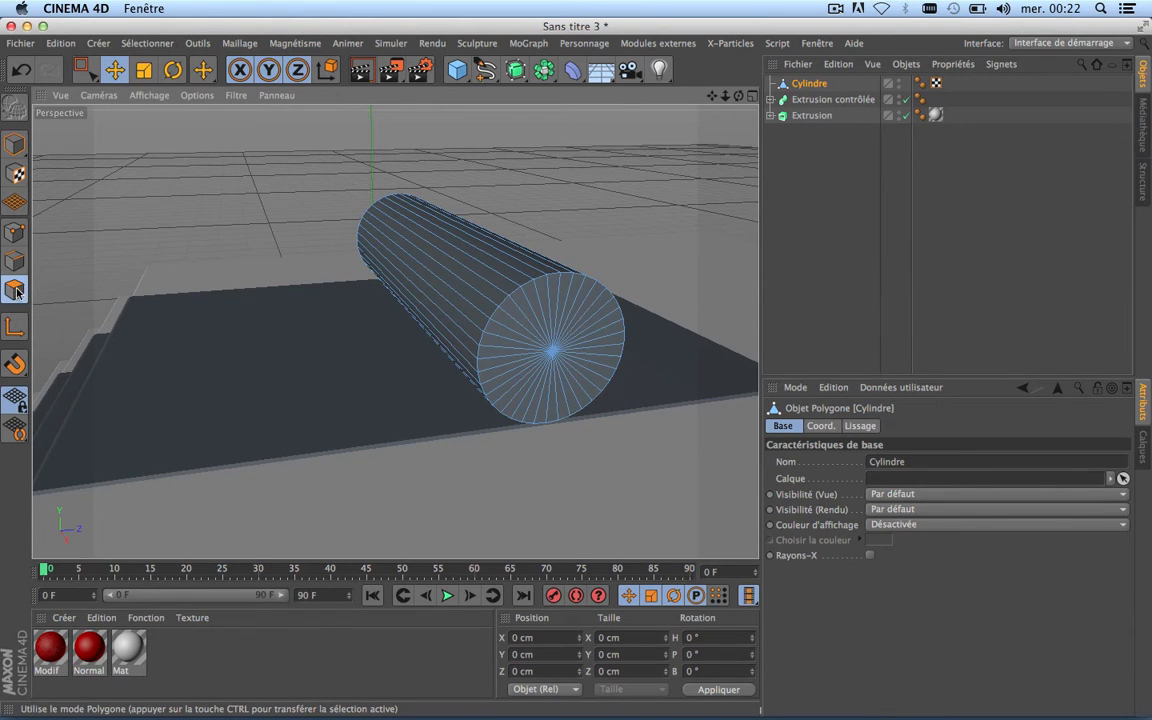
Select the loop of polygons around the cylinder's side with Sélection par boucle and apply the Normal material to it.
{"action": "left_click", "coordinate": [166, 45]}
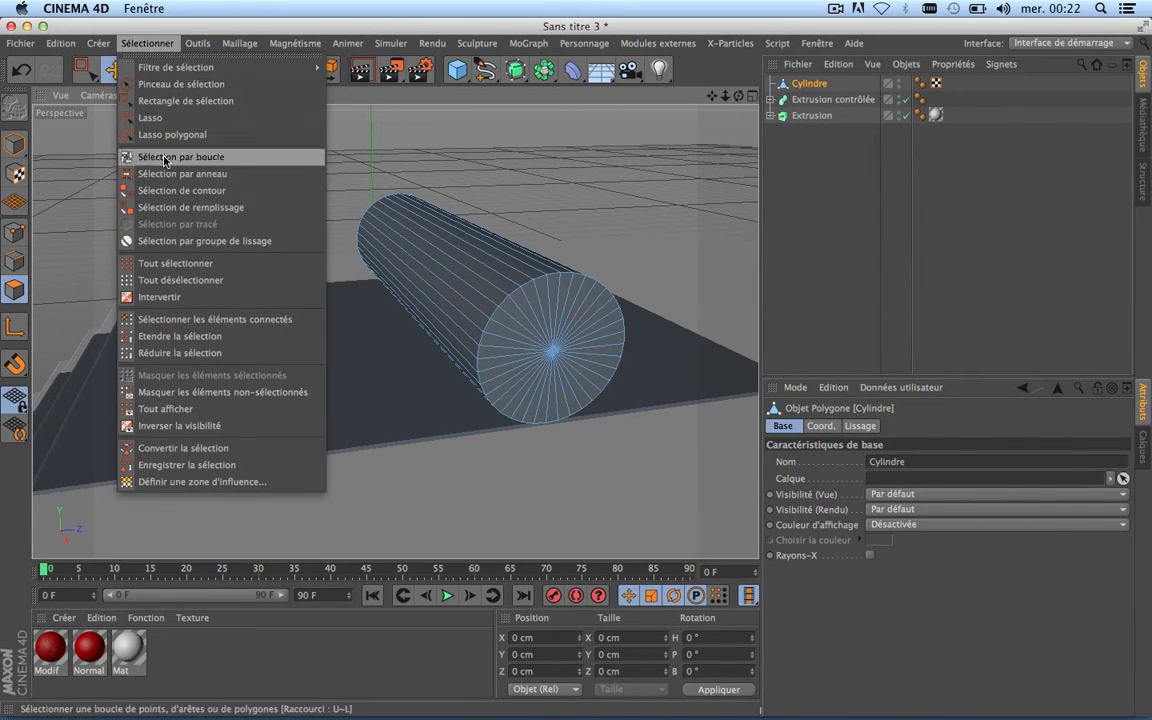
{"action": "left_click", "coordinate": [193, 157]}
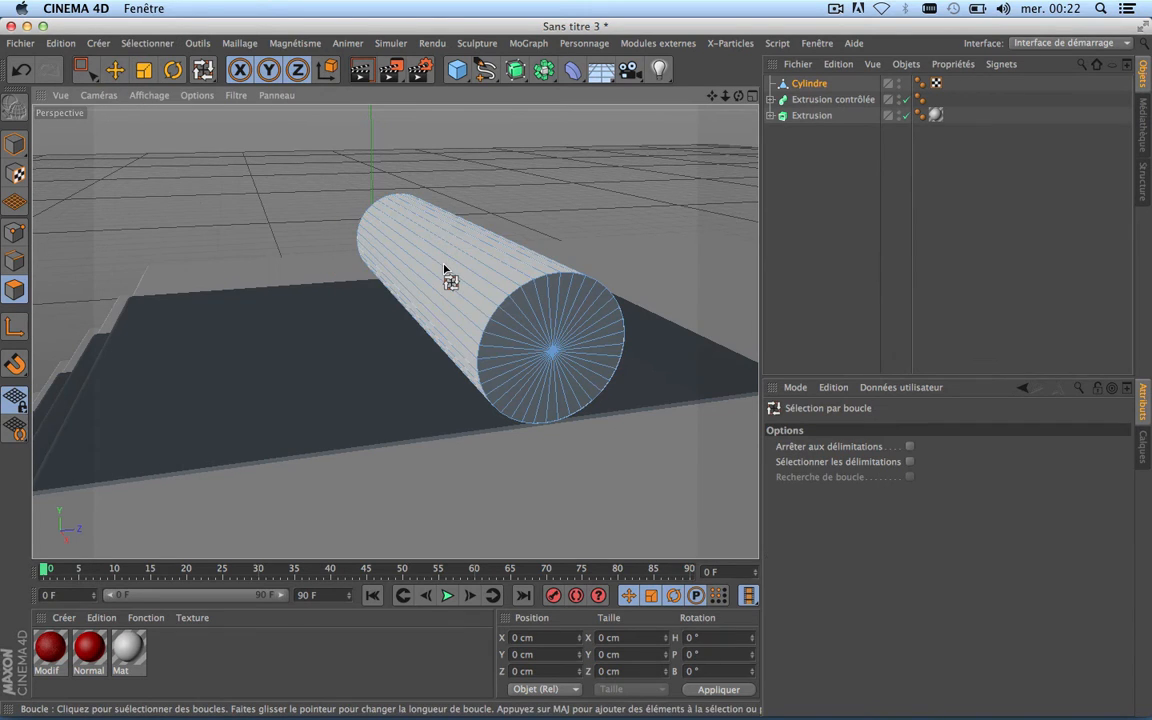
{"action": "left_click", "coordinate": [446, 265]}
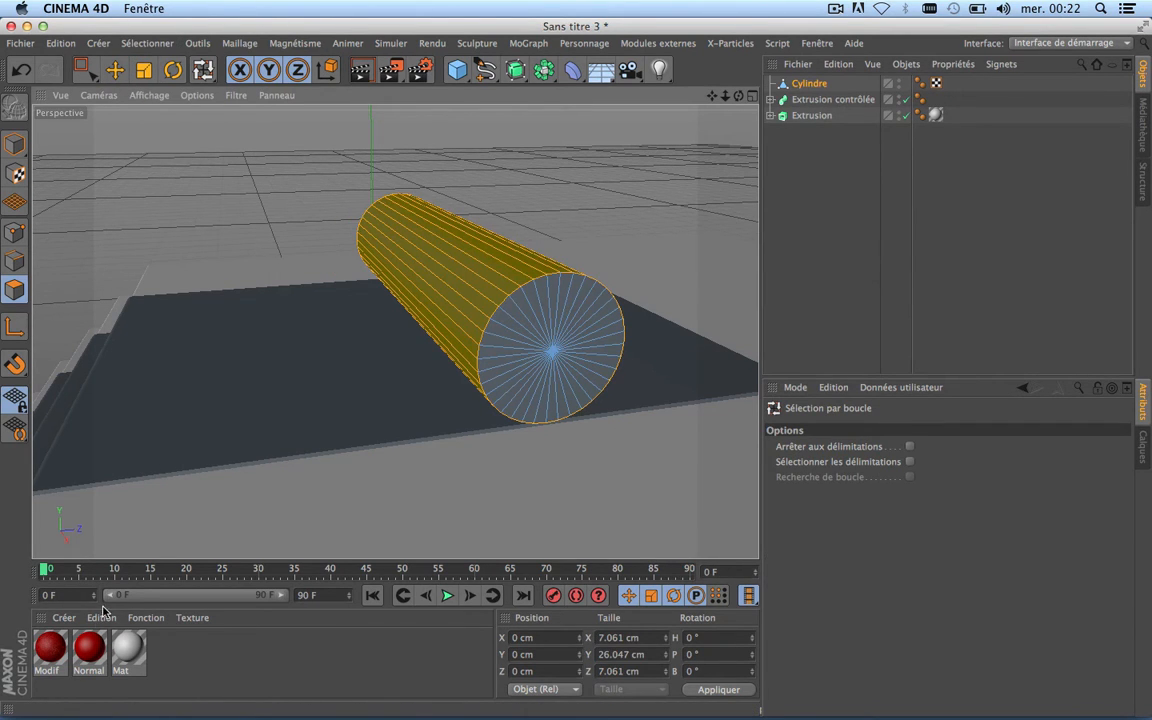
{"action": "left_click_drag", "start_coordinate": [92, 652], "coordinate": [455, 275]}
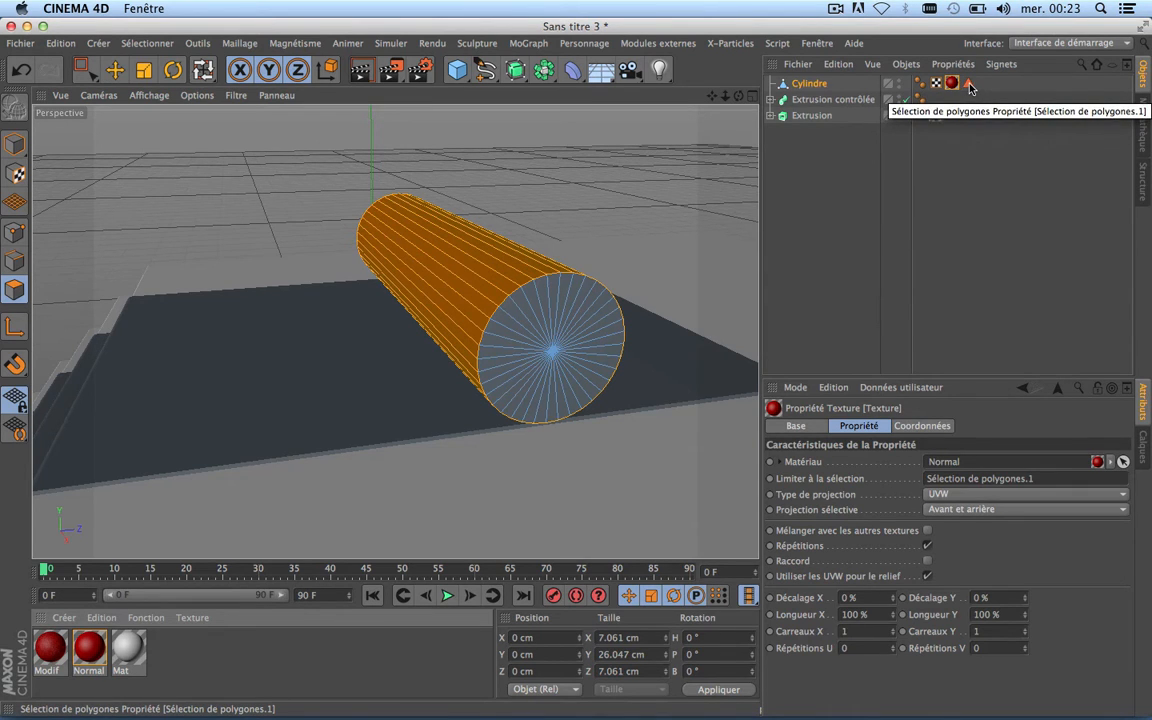
Select all polygons of both cylinder end caps with the Pinceau de sélection and apply the Modif material to them.
{"action": "key", "text": "u"}
{"action": "key", "text": "l"}
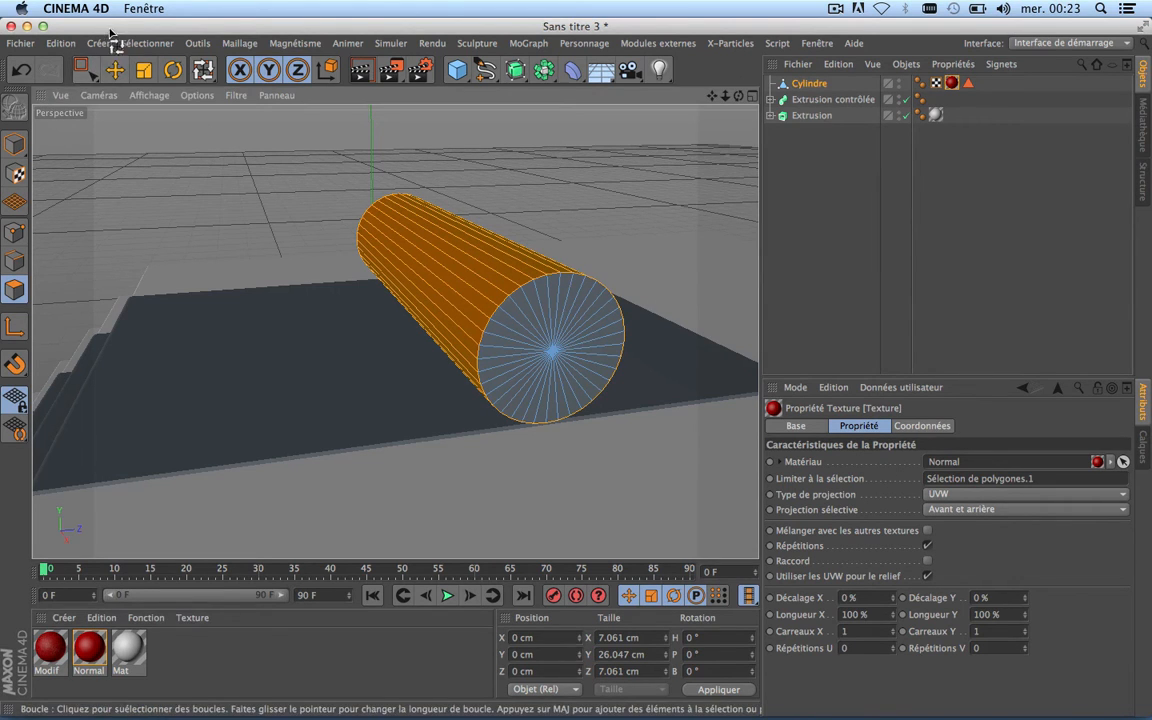
{"action": "left_click_drag", "start_coordinate": [85, 70], "coordinate": [150, 91]}
{"action": "mouse_move", "coordinate": [522, 316]}
{"action": "left_mouse_down"}
{"action": "mouse_move", "coordinate": [501, 314]}
{"action": "mouse_move", "coordinate": [516, 375]}
{"action": "mouse_move", "coordinate": [555, 305]}
{"action": "mouse_move", "coordinate": [505, 255]}
{"action": "mouse_move", "coordinate": [500, 270]}
{"action": "left_mouse_up"}
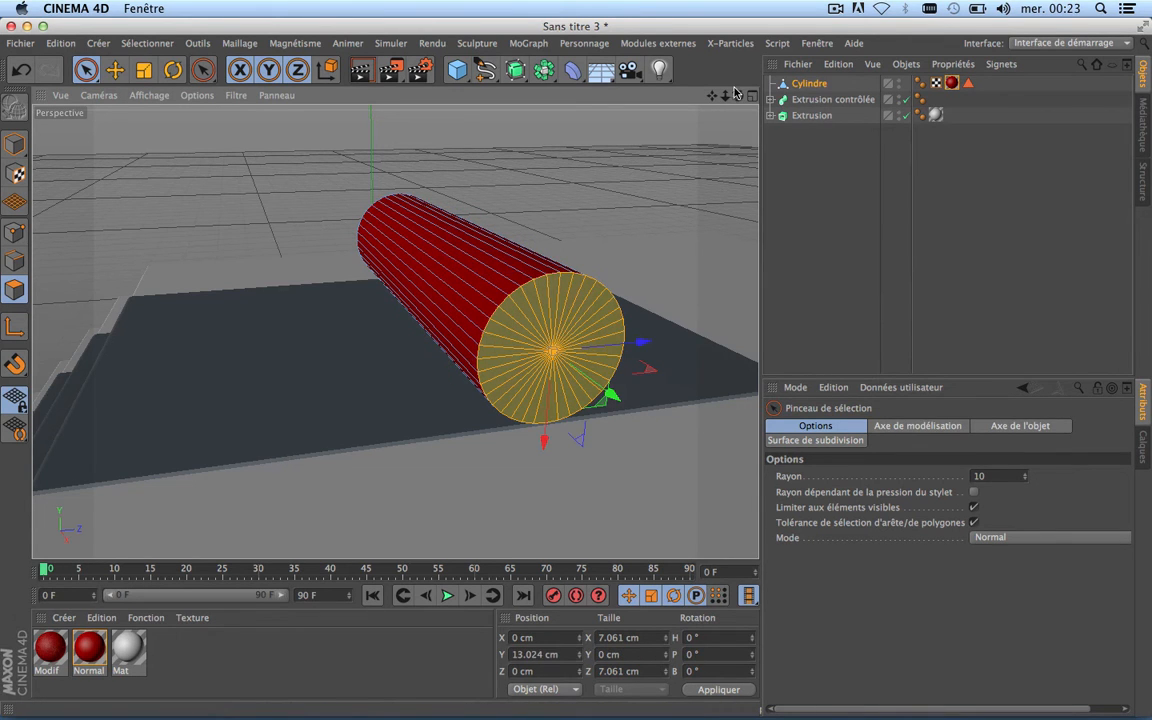
{"action": "left_click_drag", "start_coordinate": [712, 96], "coordinate": [800, 132]}
{"action": "left_click_drag", "start_coordinate": [737, 97], "coordinate": [548, 210]}
{"action": "scroll", "coordinate": [548, 210], "scroll_direction": "up", "scroll_amount": 3}
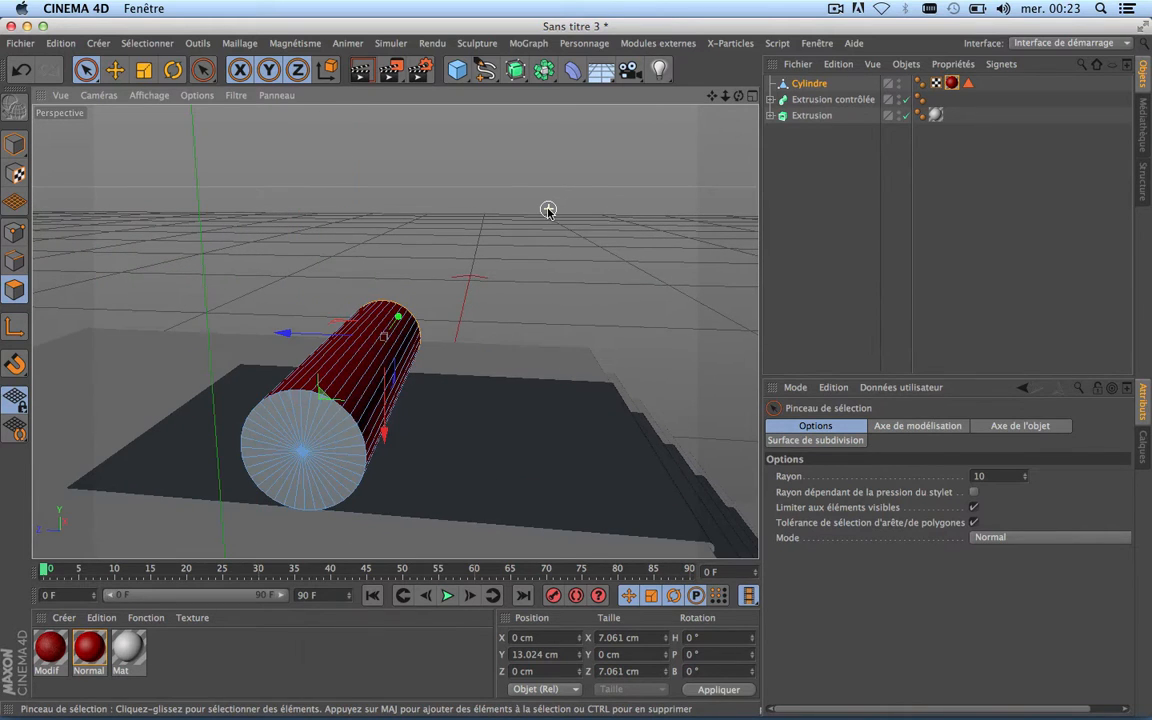
{"action": "mouse_move", "coordinate": [265, 400]}
{"action": "left_mouse_down"}
{"action": "mouse_move", "coordinate": [275, 385]}
{"action": "mouse_move", "coordinate": [290, 463]}
{"action": "mouse_move", "coordinate": [330, 440]}
{"action": "left_mouse_up"}
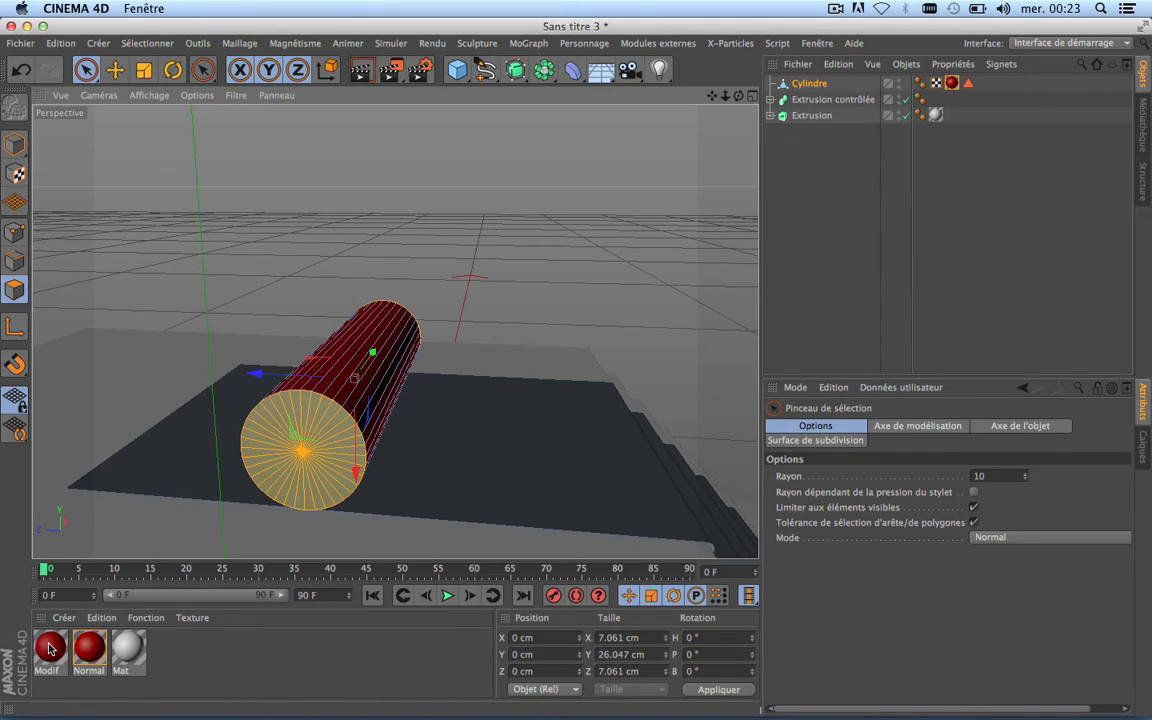
{"action": "left_click_drag", "start_coordinate": [91, 605], "coordinate": [332, 417]}
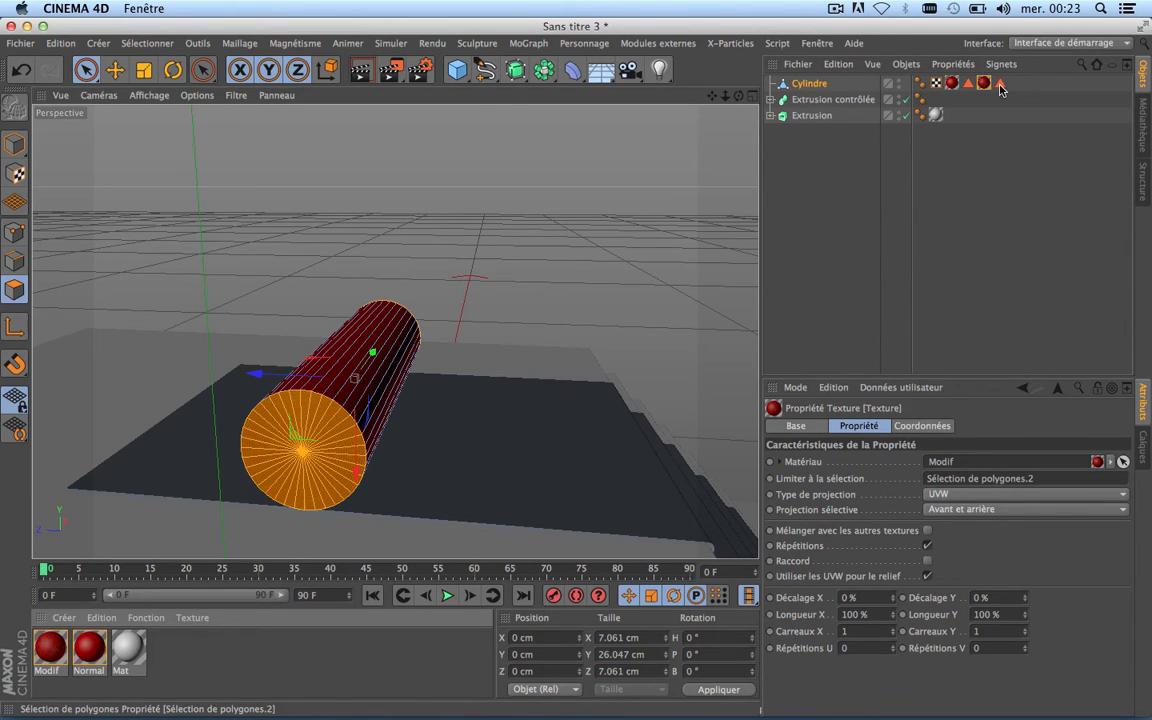
Clear the polygon selection and render the view from several angles to check the materials on the carpet roll.
{"action": "left_click", "coordinate": [85, 69]}
{"action": "left_click", "coordinate": [150, 179]}
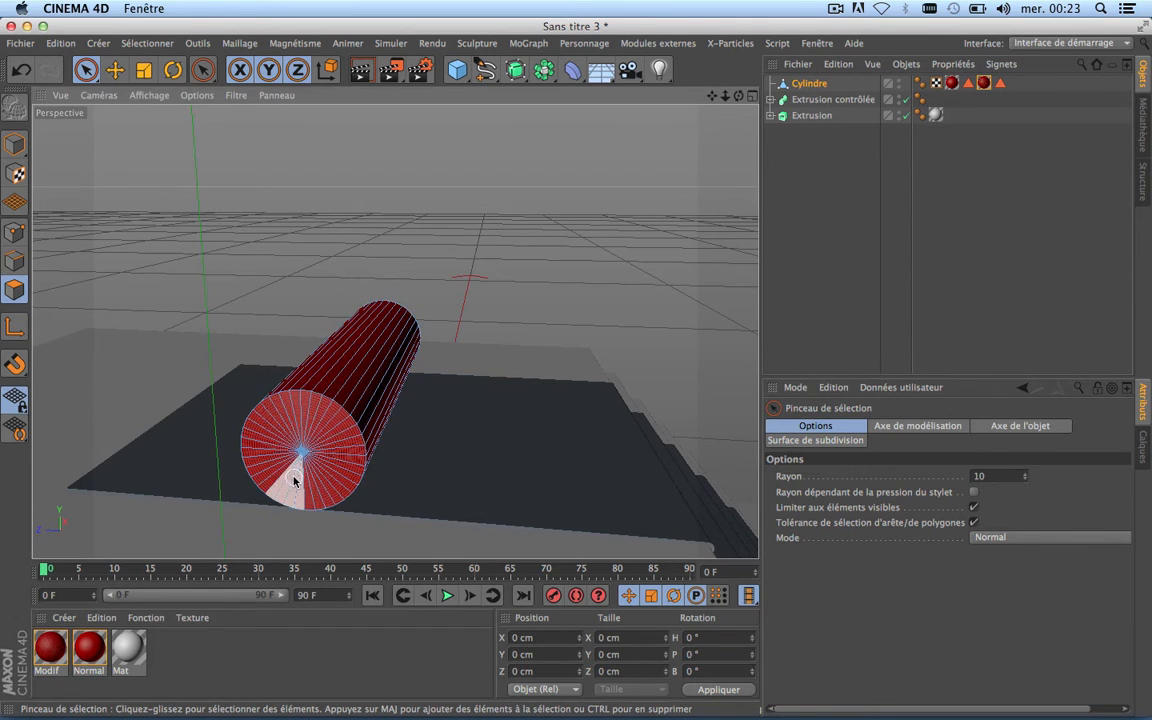
{"action": "scroll", "coordinate": [293, 478], "scroll_direction": "up", "scroll_amount": 10}
{"action": "scroll", "coordinate": [293, 478], "scroll_direction": "down", "scroll_amount": 8}
{"action": "left_click", "coordinate": [361, 69]}
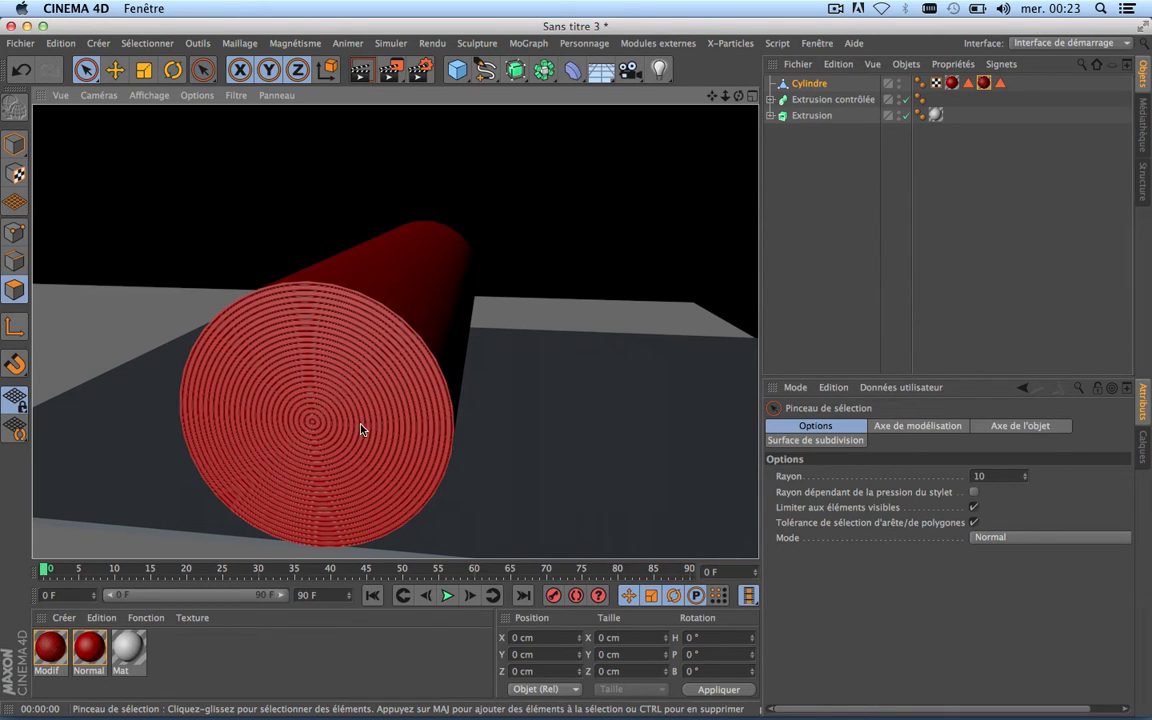
{"action": "scroll", "coordinate": [361, 429], "scroll_direction": "down", "scroll_amount": 5}
{"action": "scroll", "coordinate": [360, 426], "scroll_direction": "up", "scroll_amount": 4}
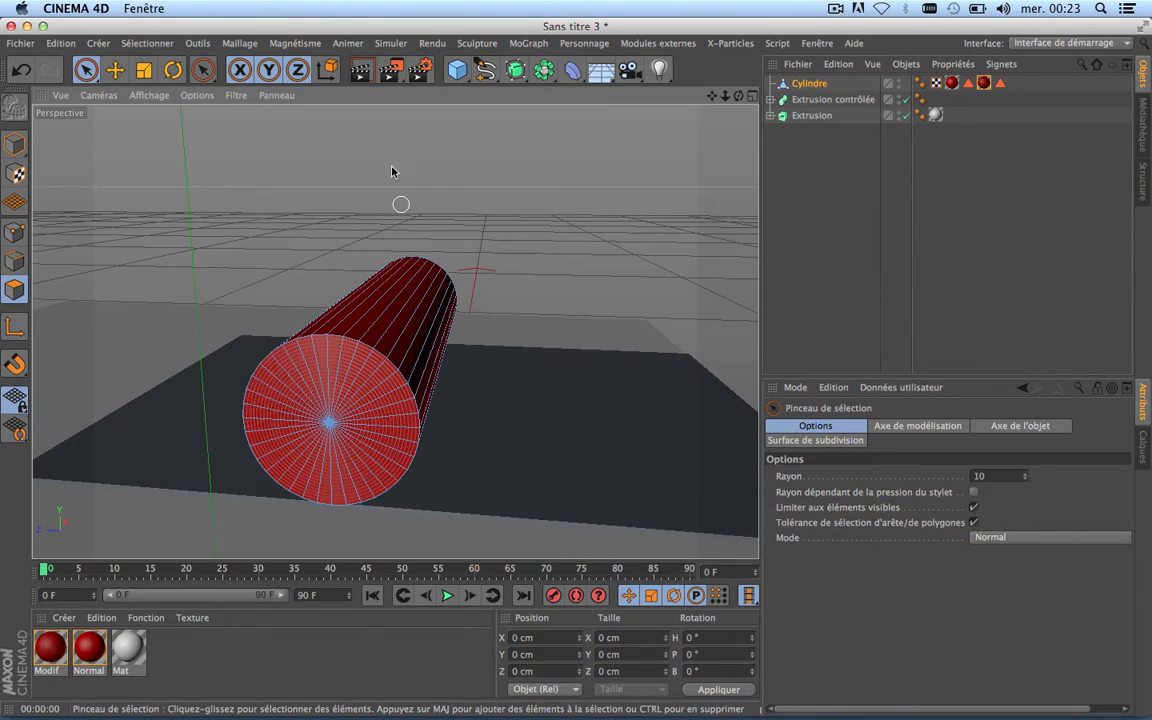
{"action": "left_click", "coordinate": [361, 69]}
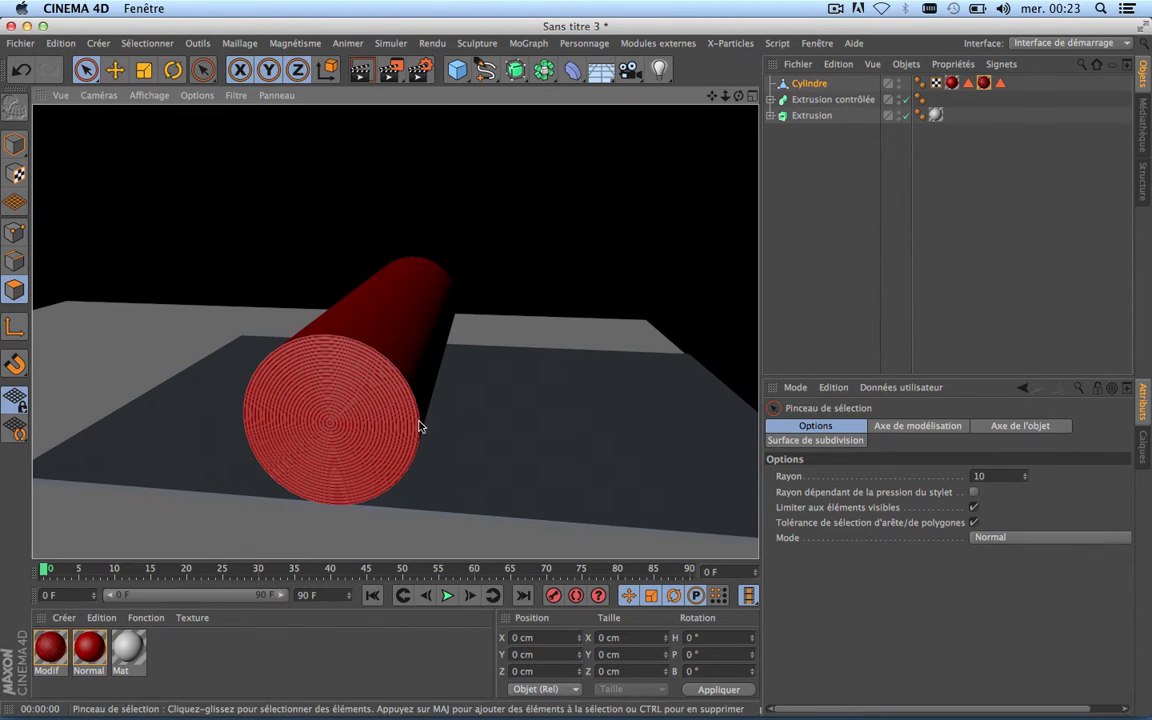
{"action": "left_click_drag", "start_coordinate": [739, 97], "coordinate": [393, 329]}
{"action": "left_click", "coordinate": [361, 69]}
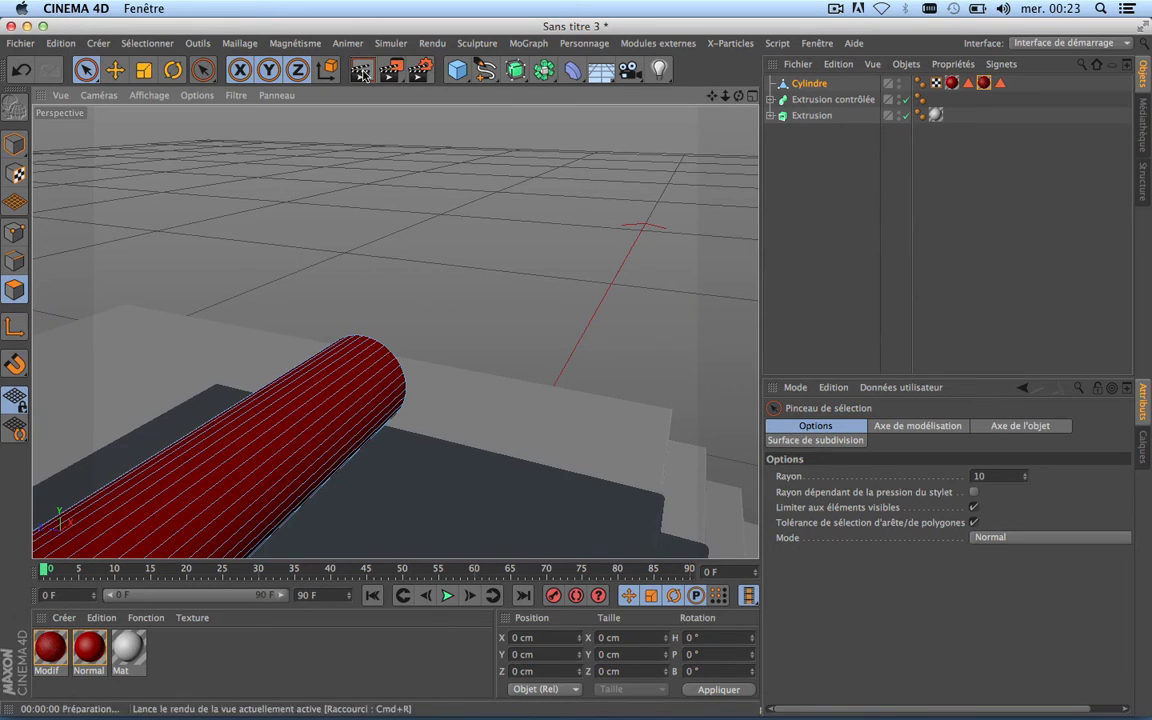
Render a close-up of the carpet roll's near end to check the ring pattern.
{"action": "left_click_drag", "start_coordinate": [739, 97], "coordinate": [489, 306]}
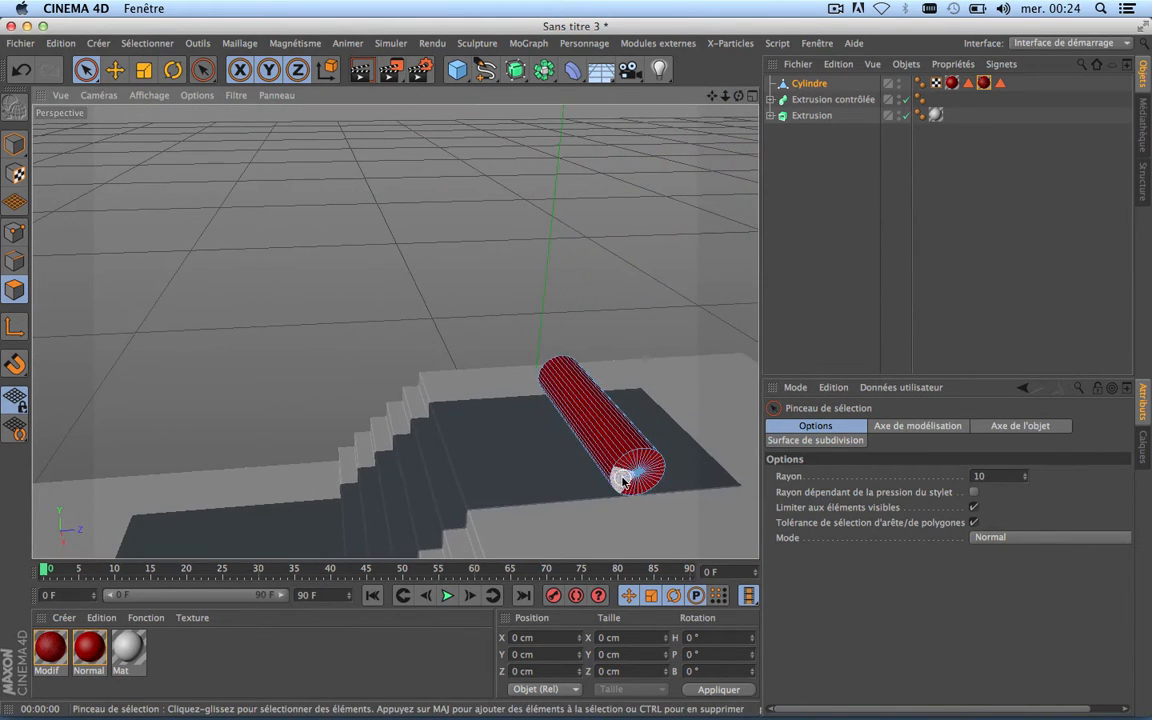
{"action": "scroll", "coordinate": [645, 501], "scroll_direction": "up", "scroll_amount": 5}
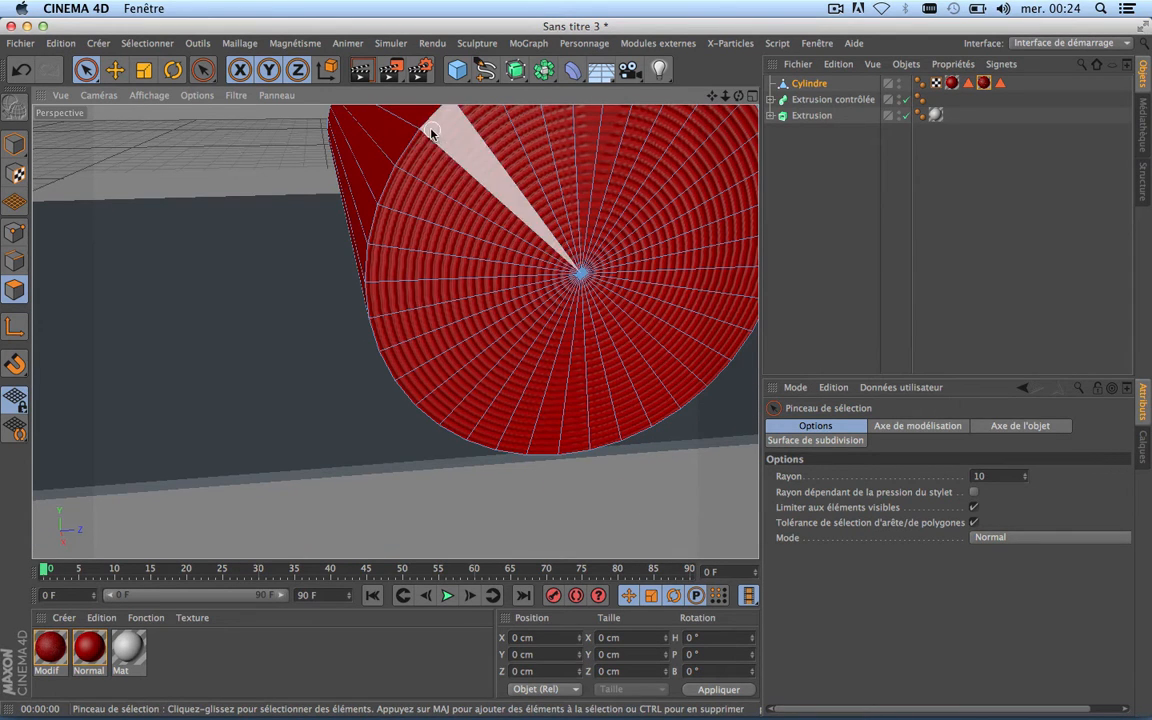
{"action": "left_click", "coordinate": [362, 71]}
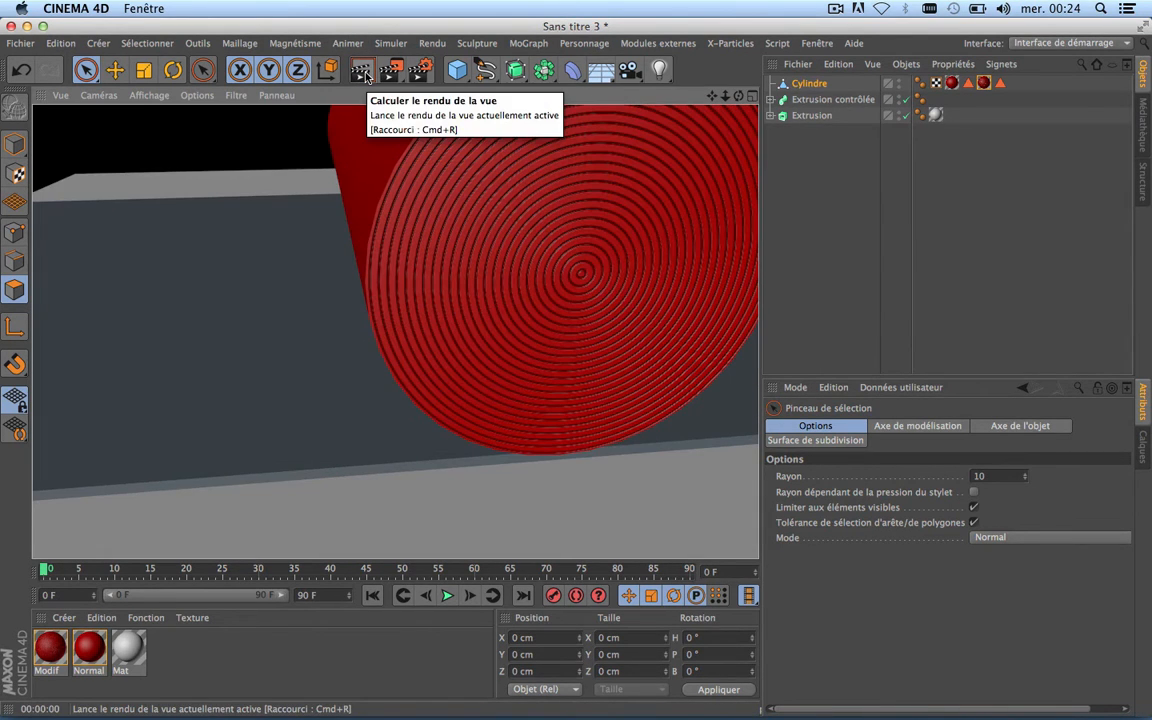
Apply the Normal material to the carpet running over the stairs and render the view to check it.
{"action": "scroll", "coordinate": [489, 316], "scroll_direction": "down", "scroll_amount": 8}
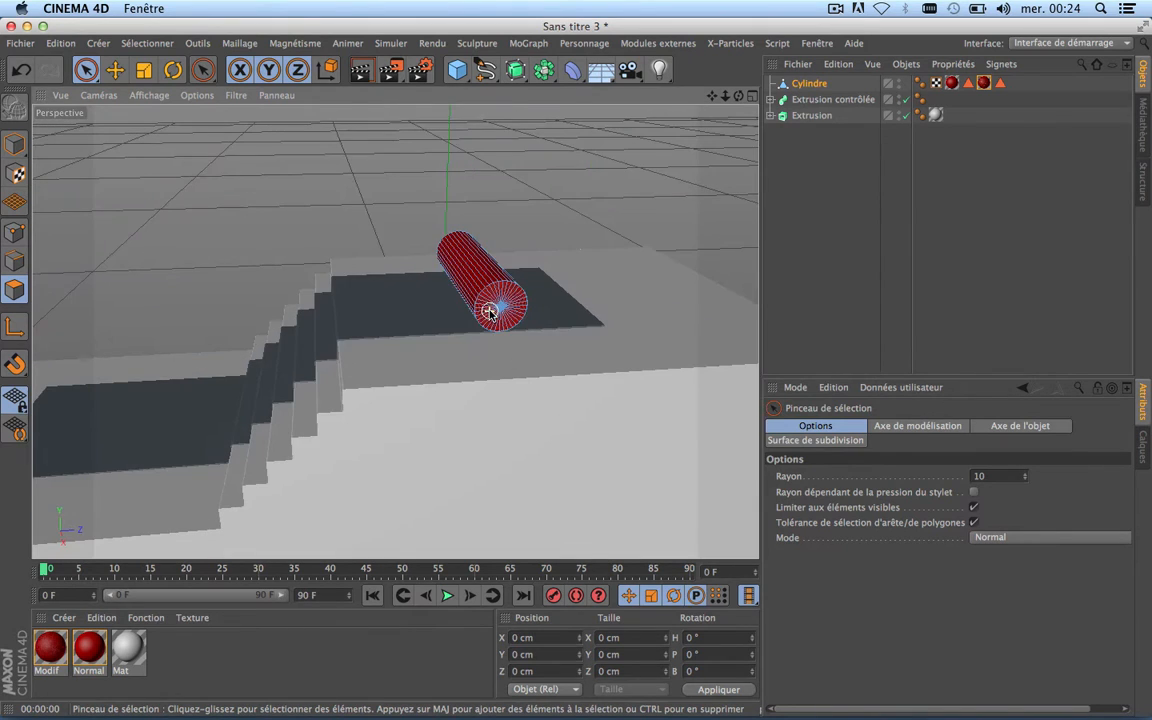
{"action": "left_click_drag", "start_coordinate": [713, 97], "coordinate": [866, 78]}
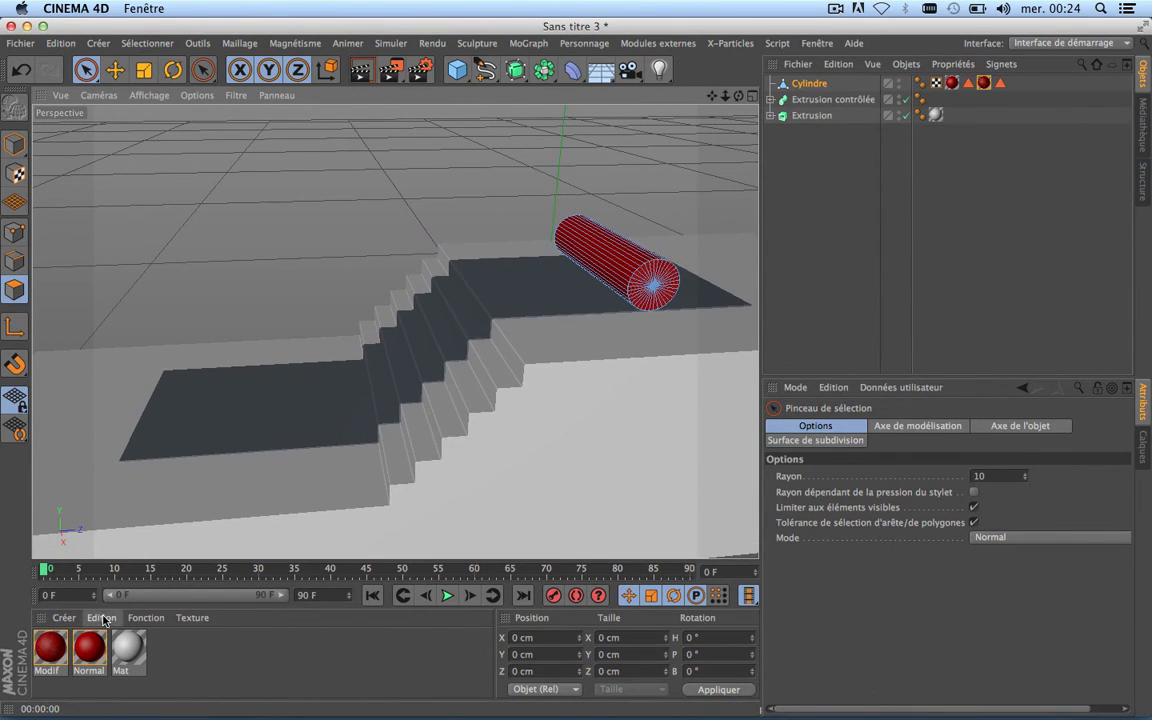
{"action": "left_click_drag", "start_coordinate": [90, 648], "coordinate": [515, 298]}
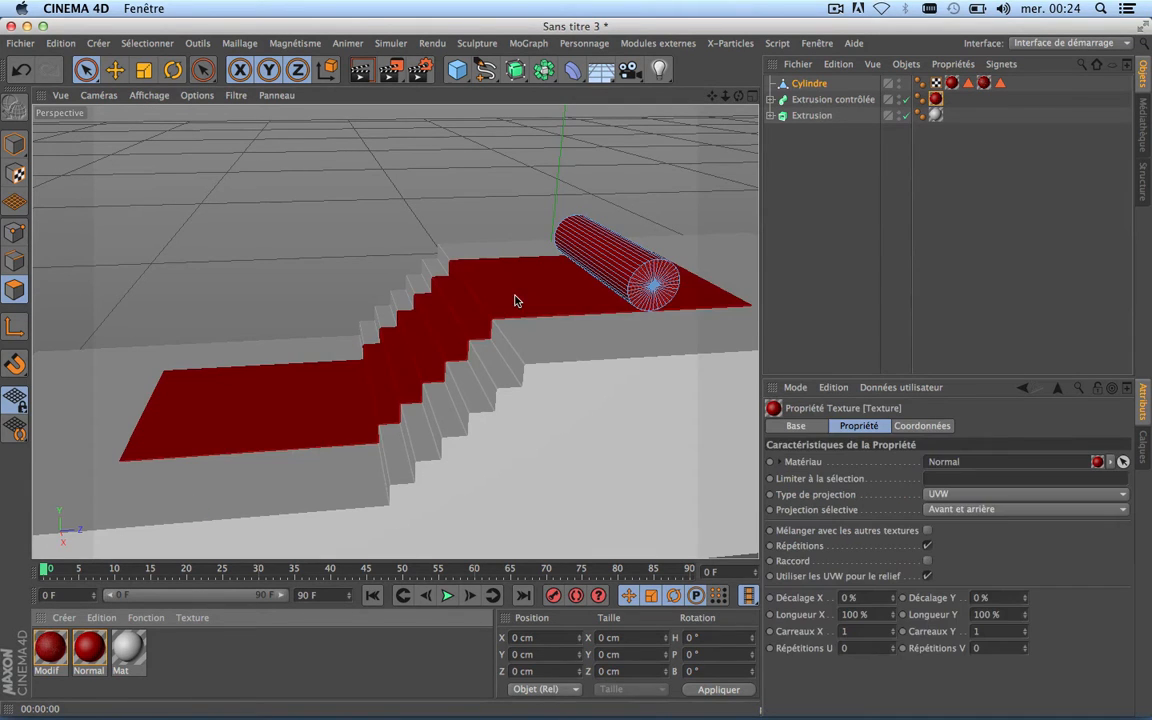
{"action": "left_click", "coordinate": [360, 69]}
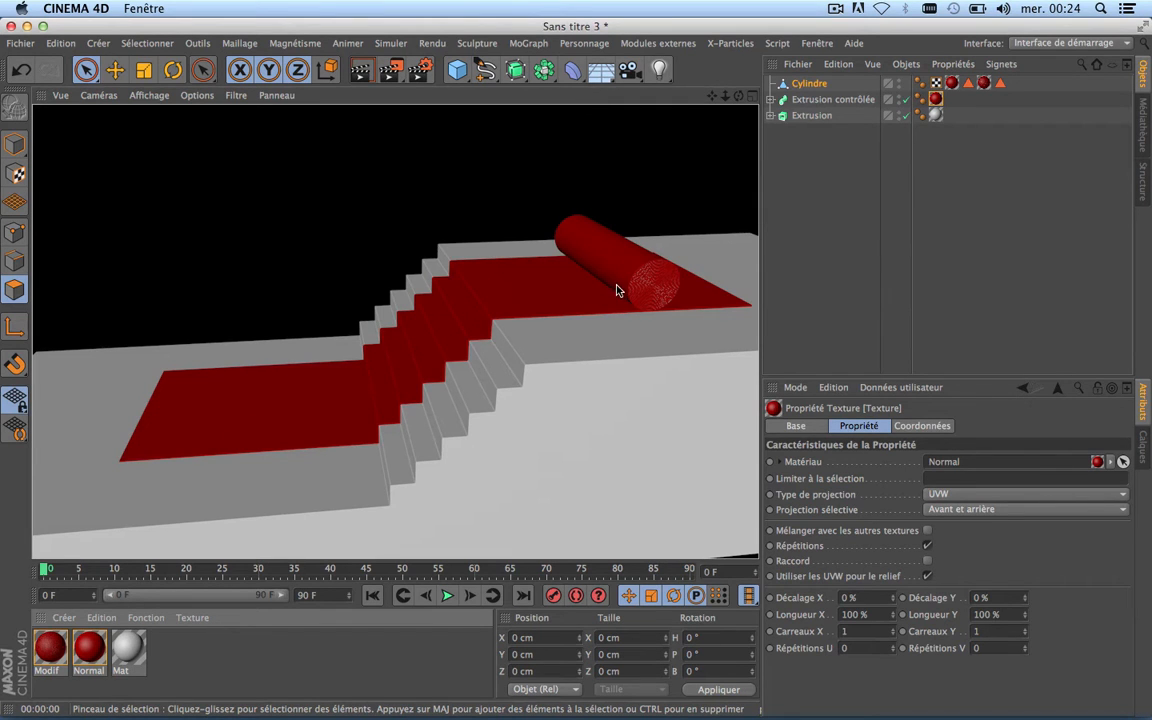
{"action": "left_click_drag", "start_coordinate": [739, 98], "coordinate": [800, 94]}
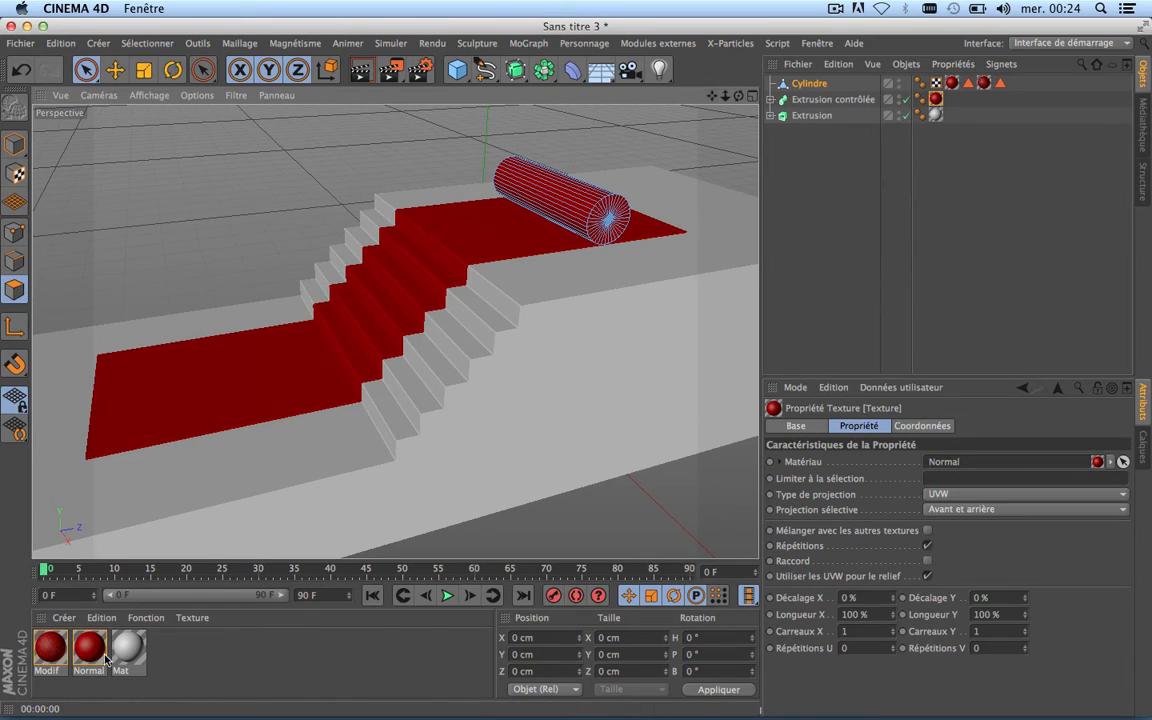
Set the colour of the staircase material Mat to dark blue-grey, RGB 81, 84, 91, and render the view.
{"action": "double_click", "coordinate": [137, 647]}
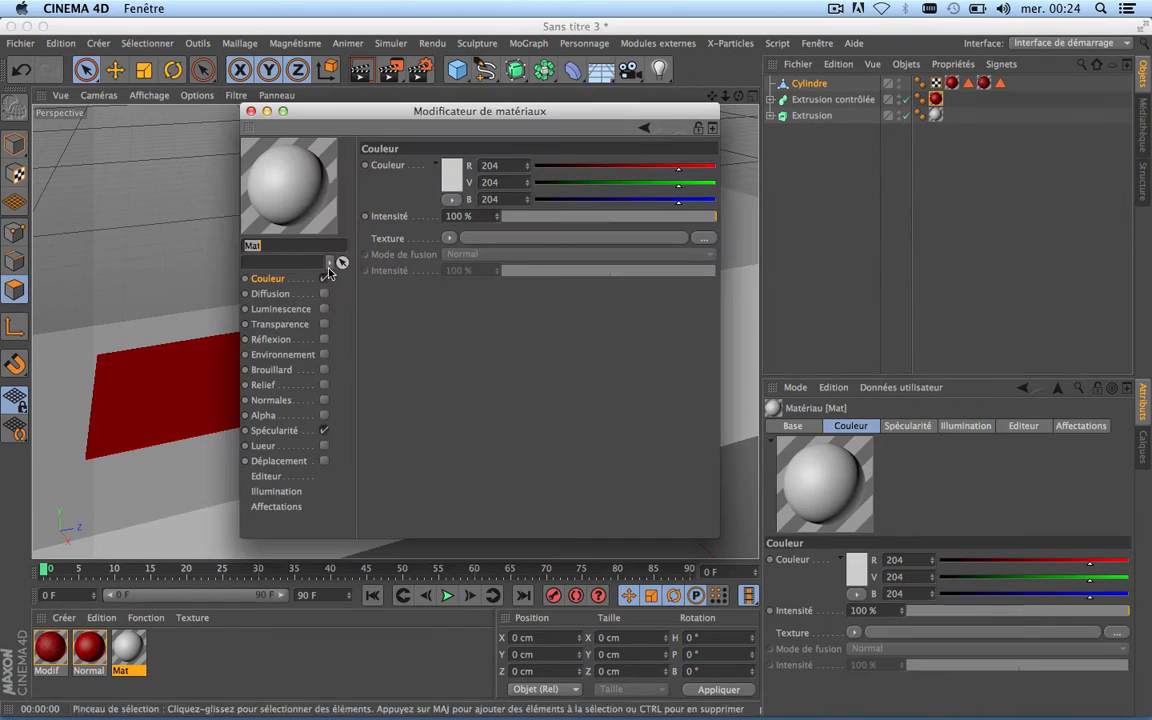
{"action": "left_click", "coordinate": [452, 177]}
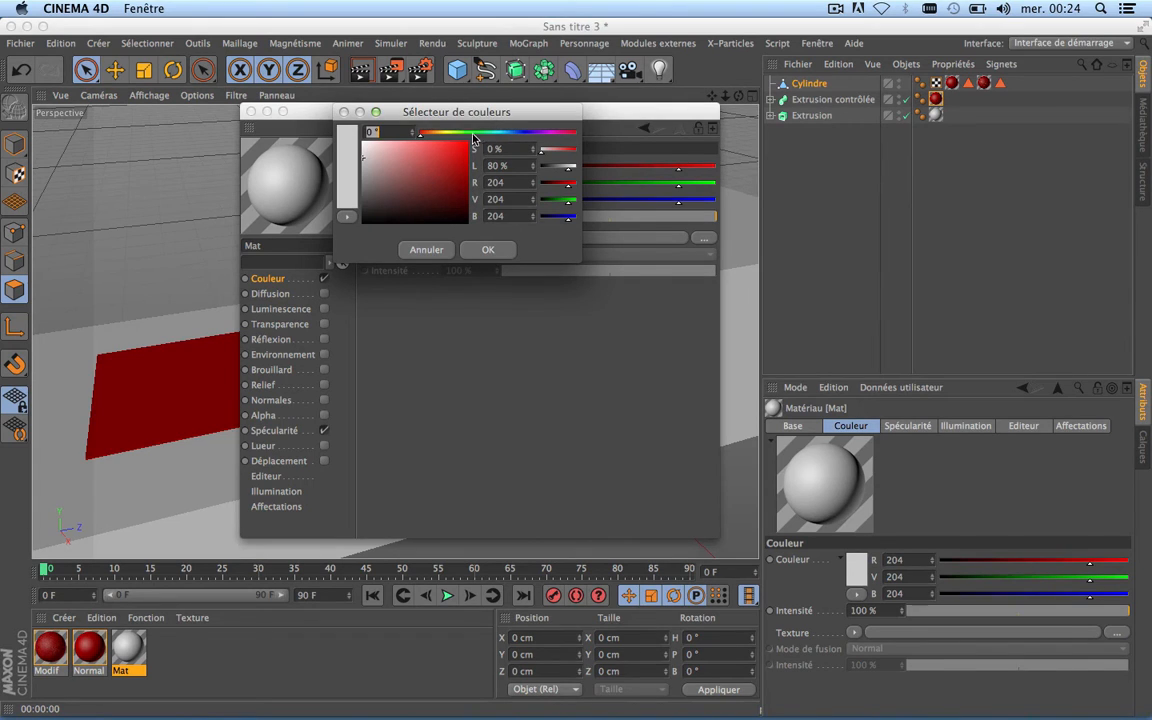
{"action": "left_click", "coordinate": [366, 188]}
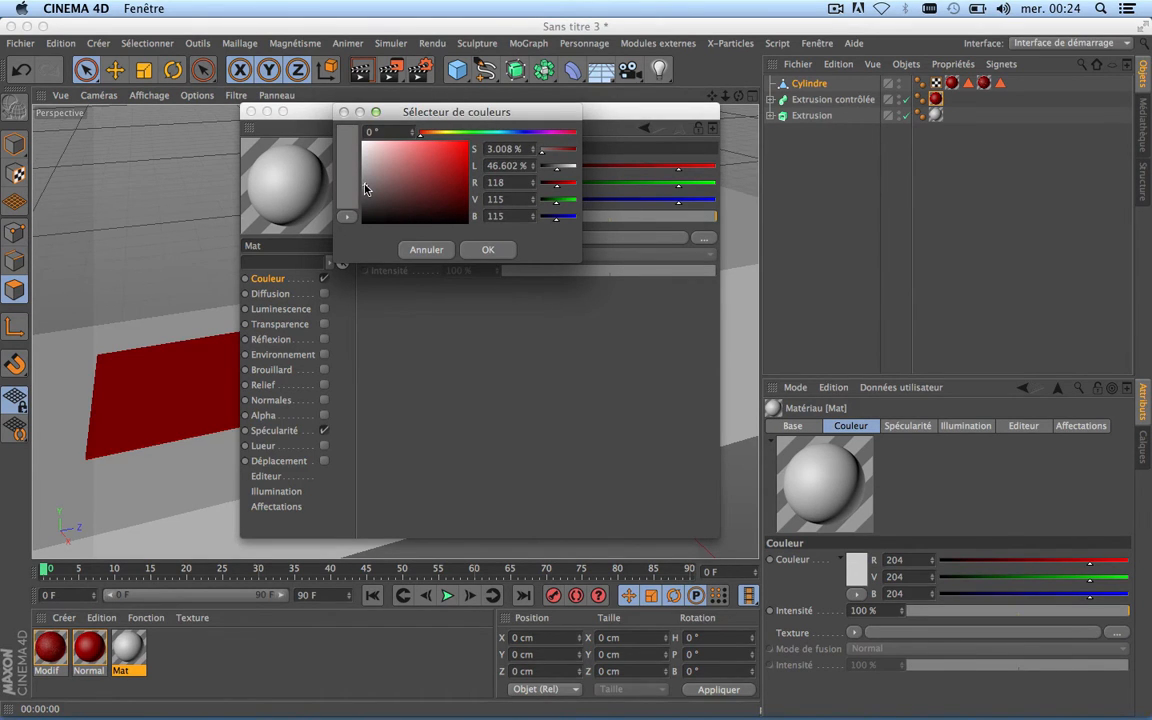
{"action": "left_click", "coordinate": [501, 133]}
{"action": "left_click", "coordinate": [374, 197]}
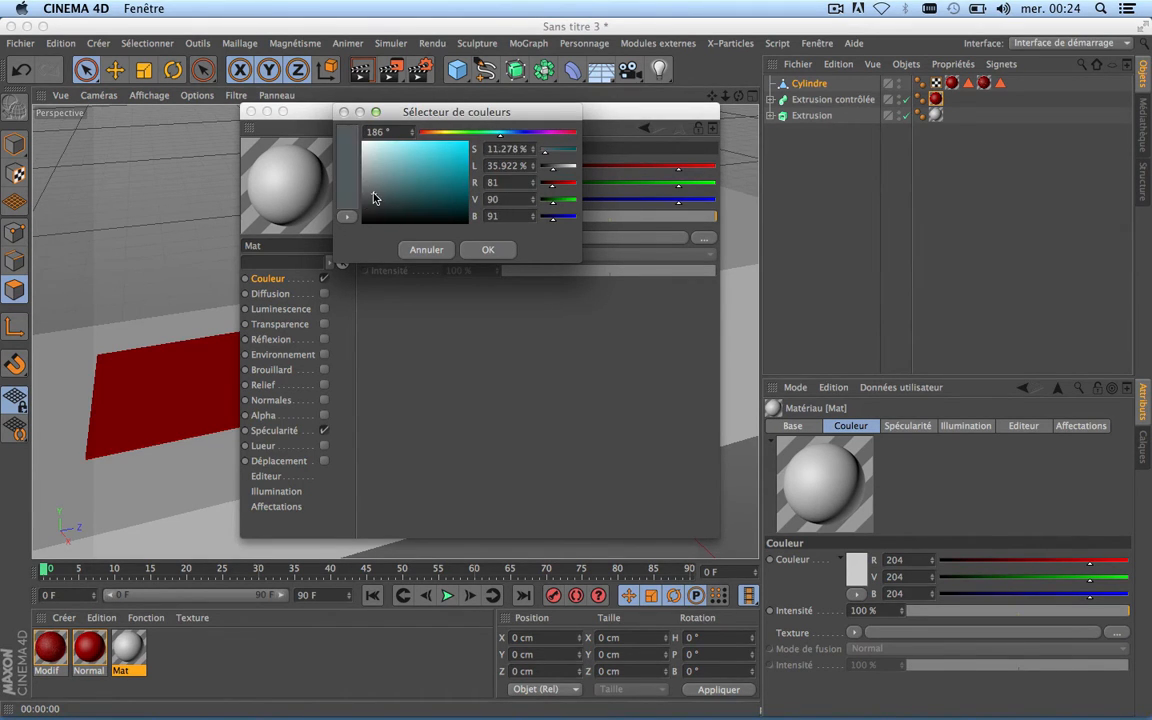
{"action": "left_click", "coordinate": [517, 133]}
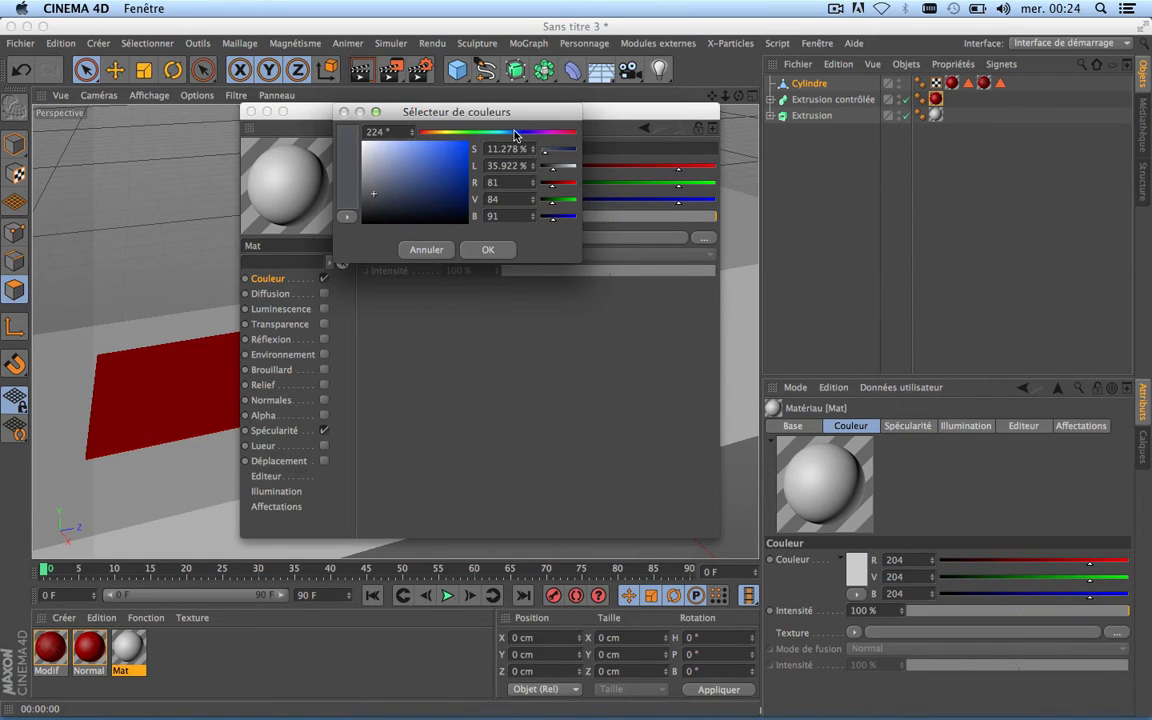
{"action": "left_click", "coordinate": [488, 249]}
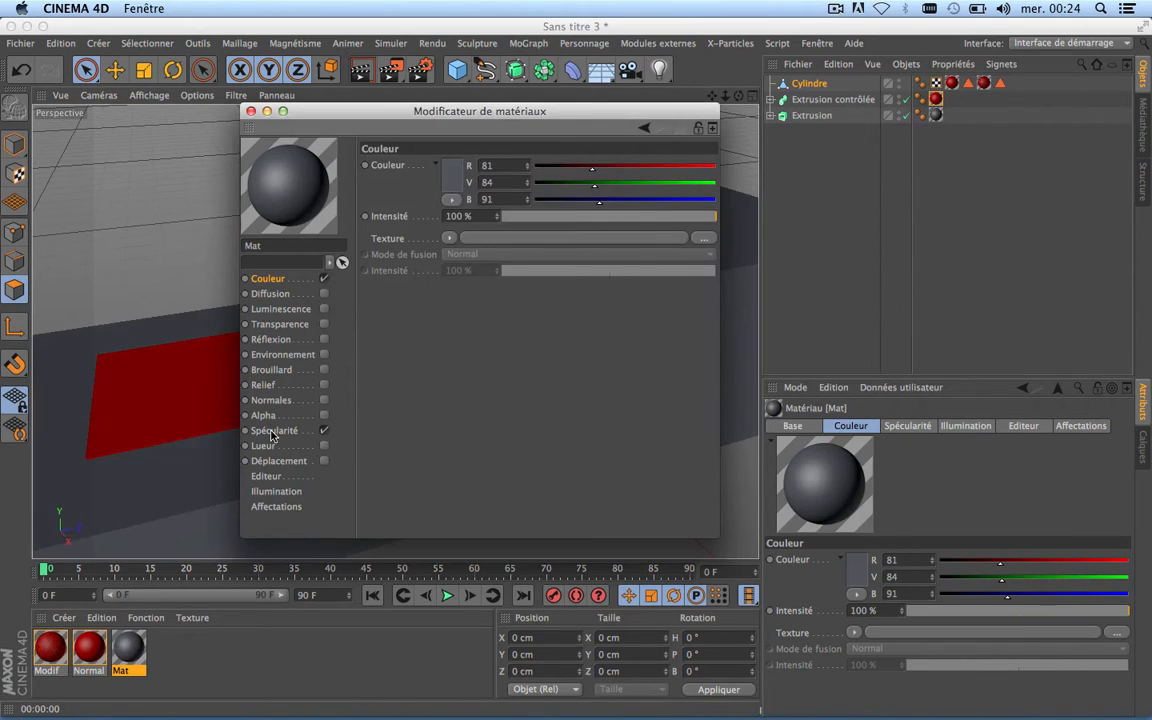
{"action": "left_click", "coordinate": [251, 111]}
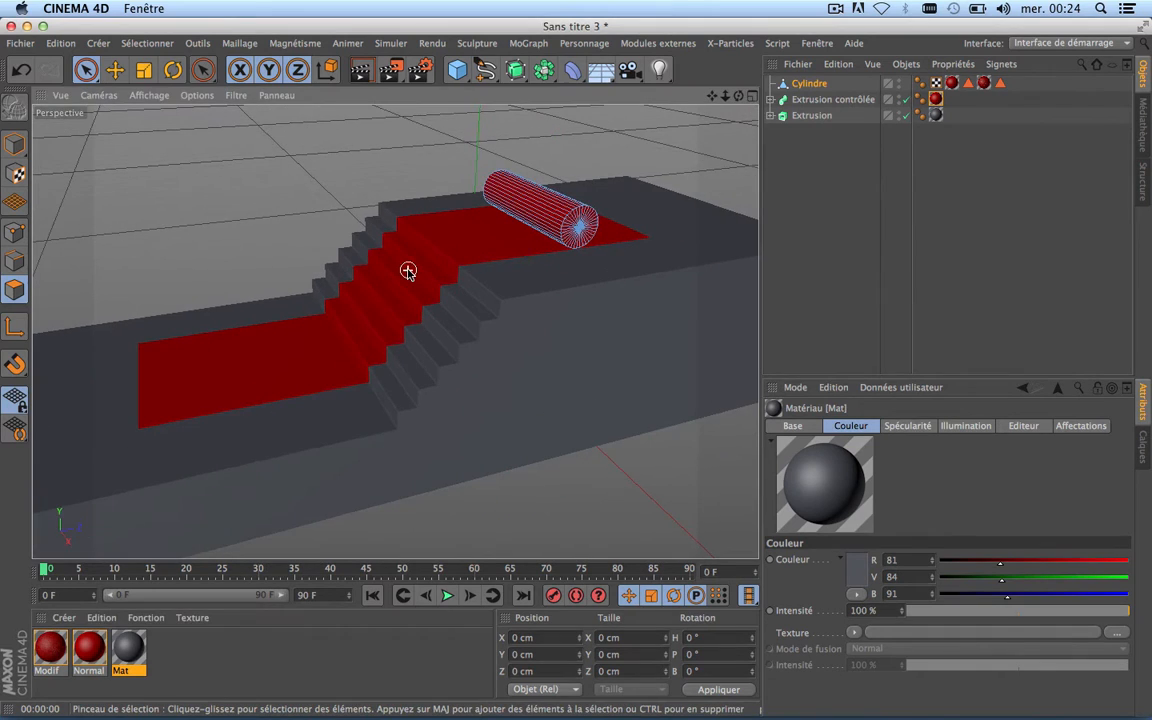
{"action": "left_click", "coordinate": [362, 68]}
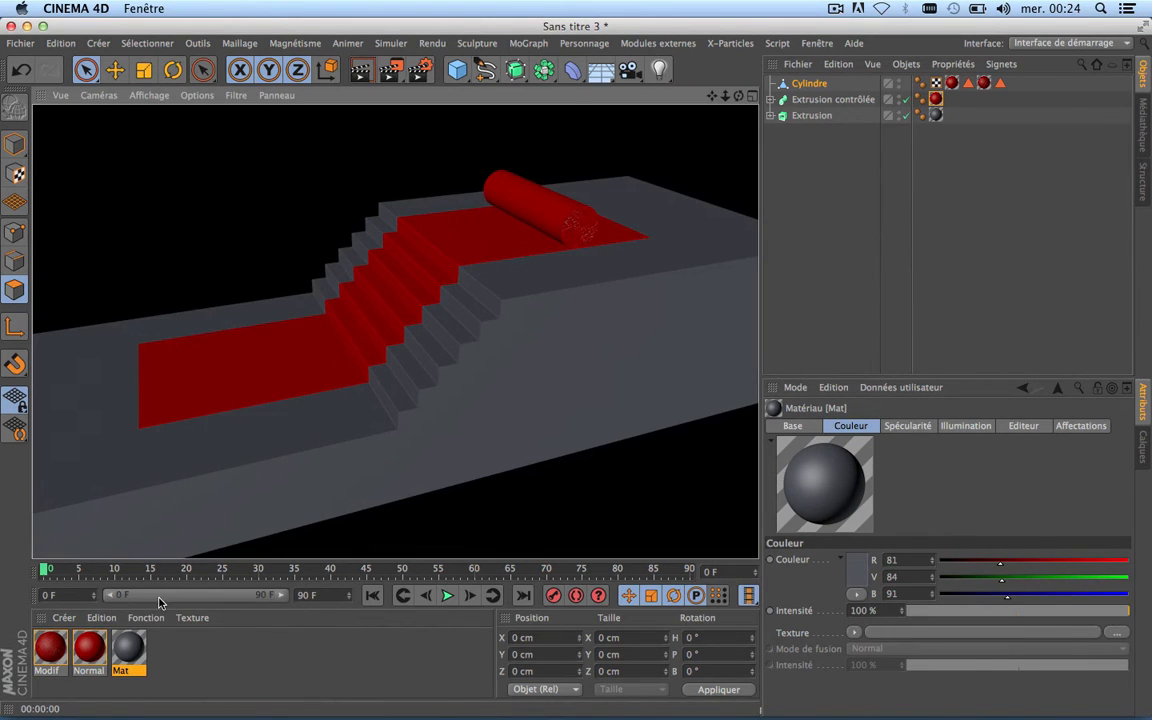
Set the Mat material's colour to a neutral mid grey, RGB 168, 168, 168, and render the view.
{"action": "double_click", "coordinate": [130, 647]}
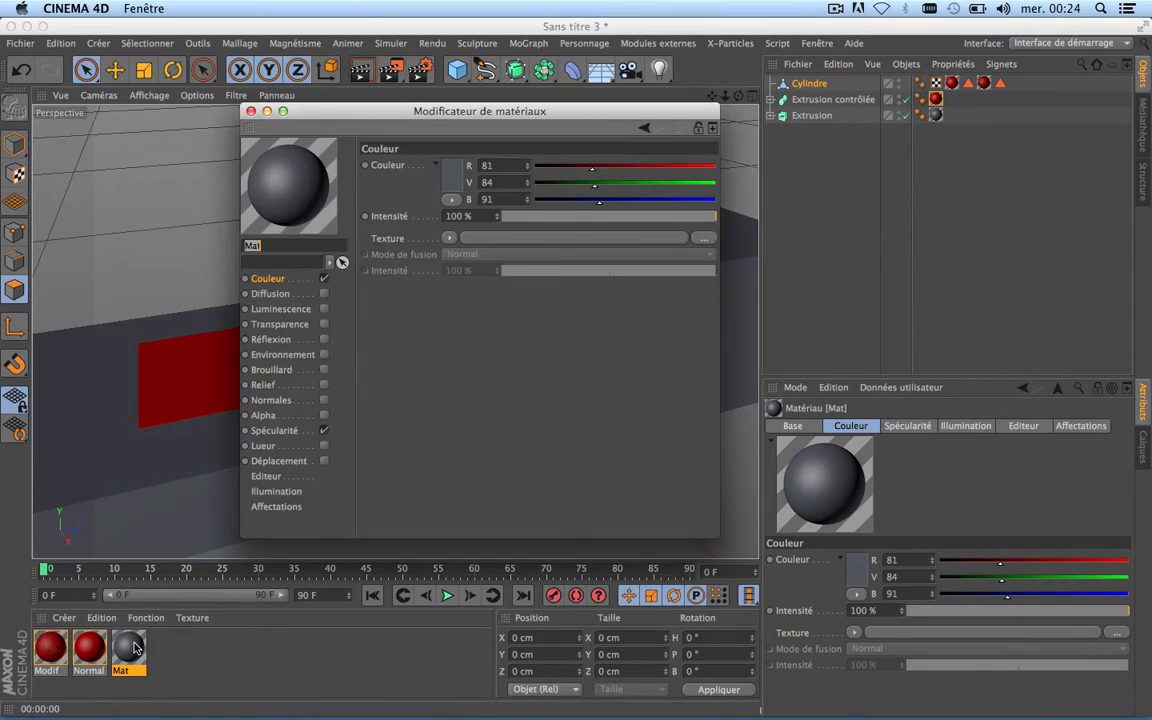
{"action": "left_click", "coordinate": [445, 192]}
{"action": "left_click_drag", "start_coordinate": [450, 188], "coordinate": [330, 177]}
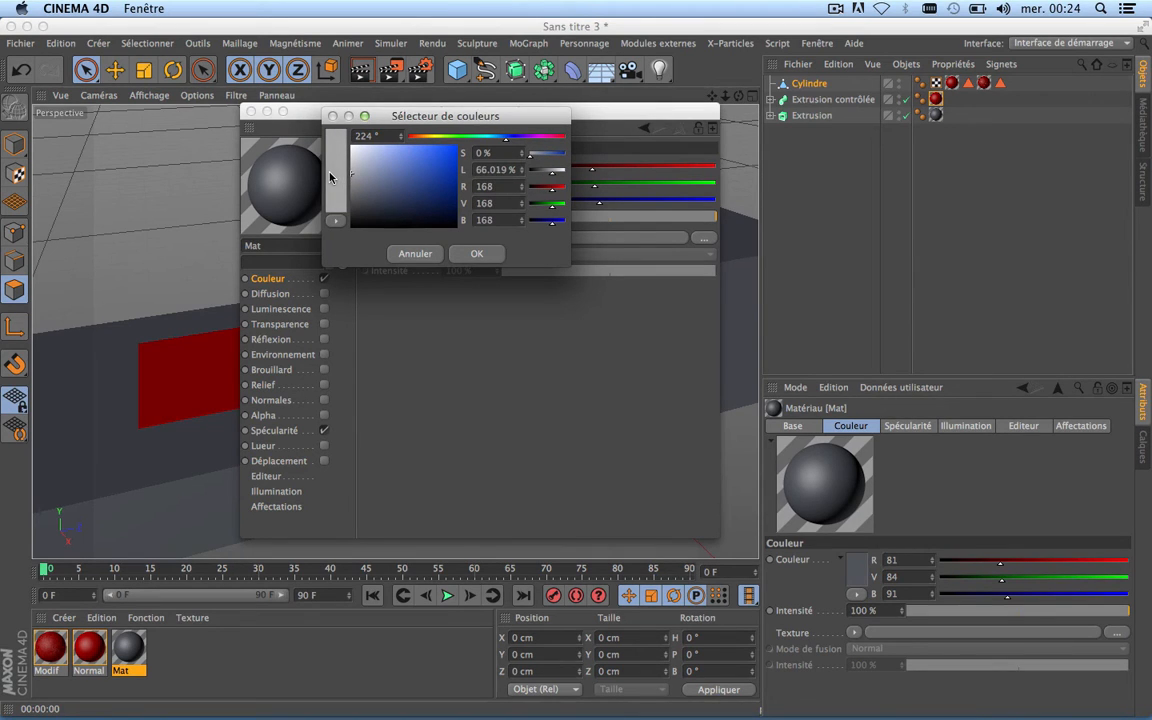
{"action": "left_click", "coordinate": [477, 254]}
{"action": "left_click", "coordinate": [252, 112]}
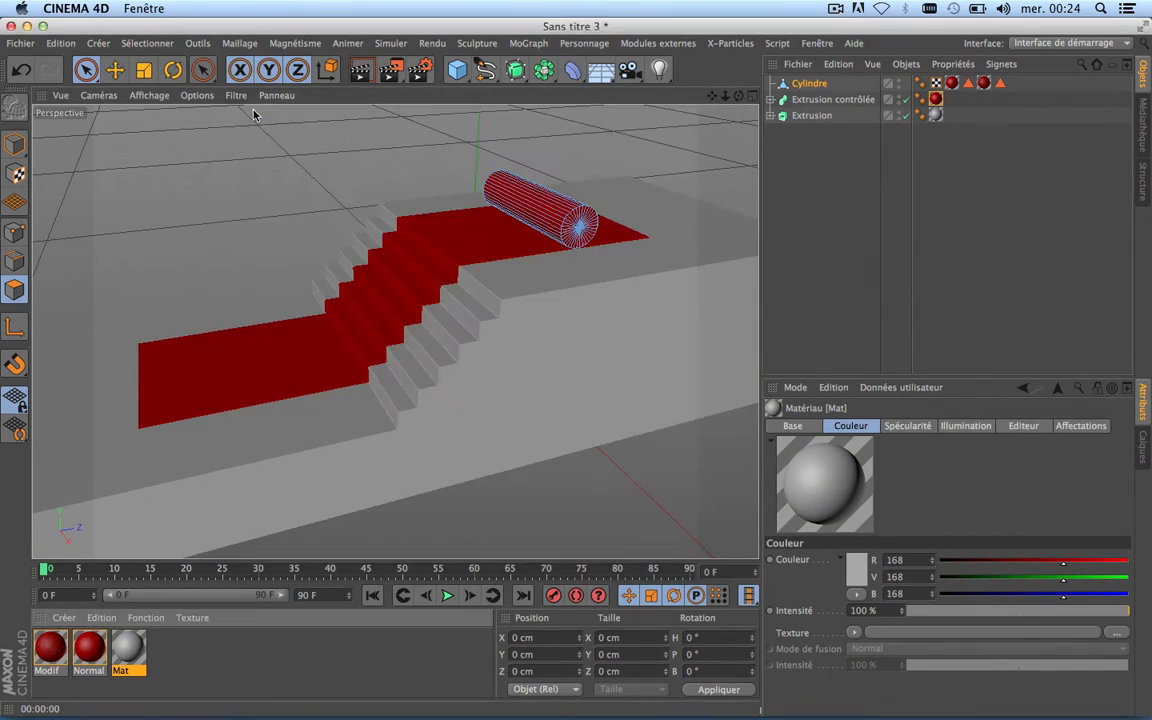
{"action": "left_click", "coordinate": [361, 69]}
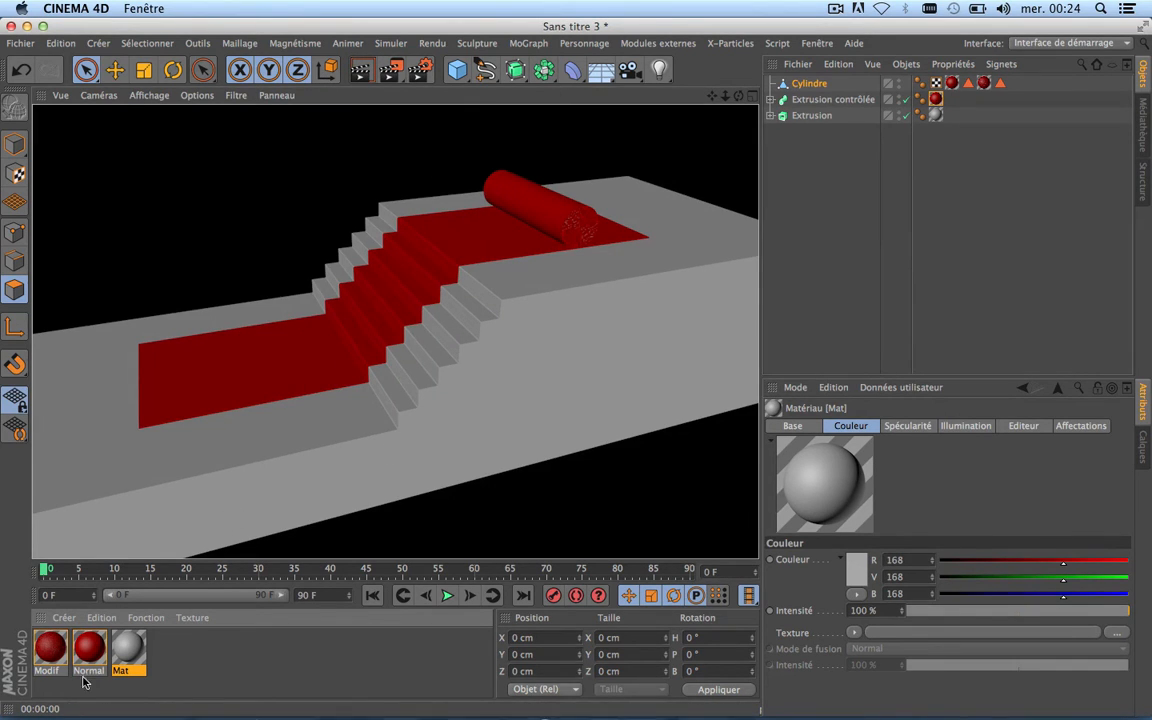
Set the Mat material's colour to a very light grey, RGB 227, 227, 227, and render the view.
{"action": "double_click", "coordinate": [129, 656]}
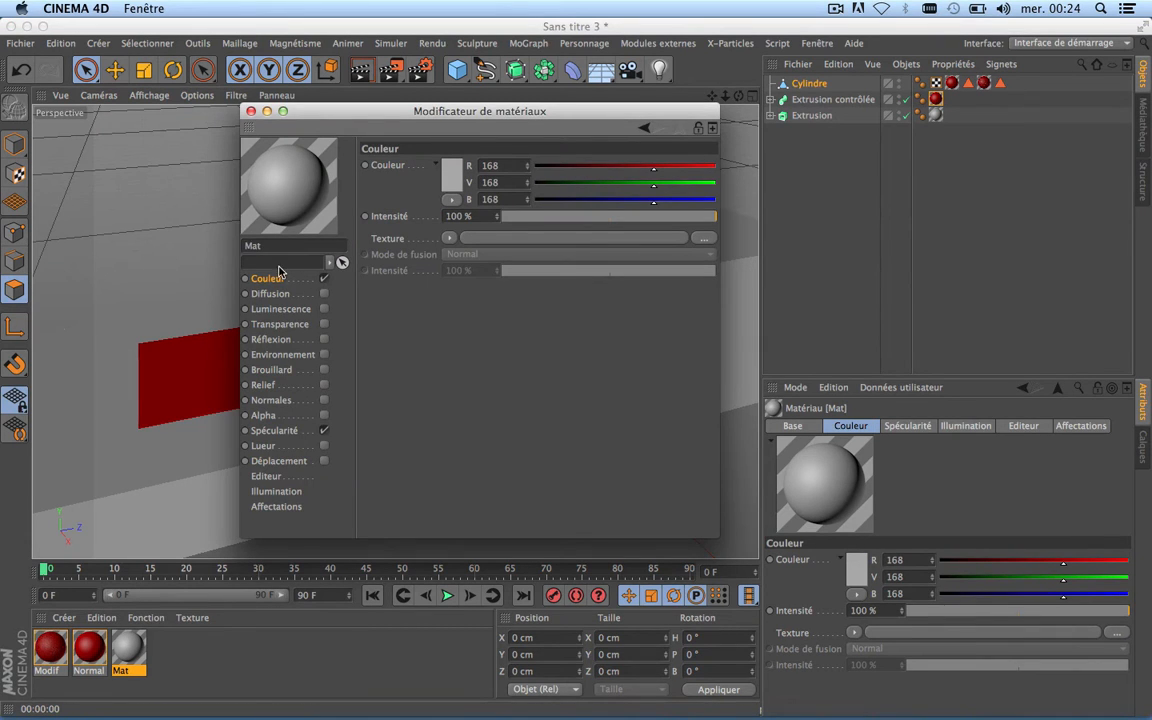
{"action": "left_click", "coordinate": [452, 185]}
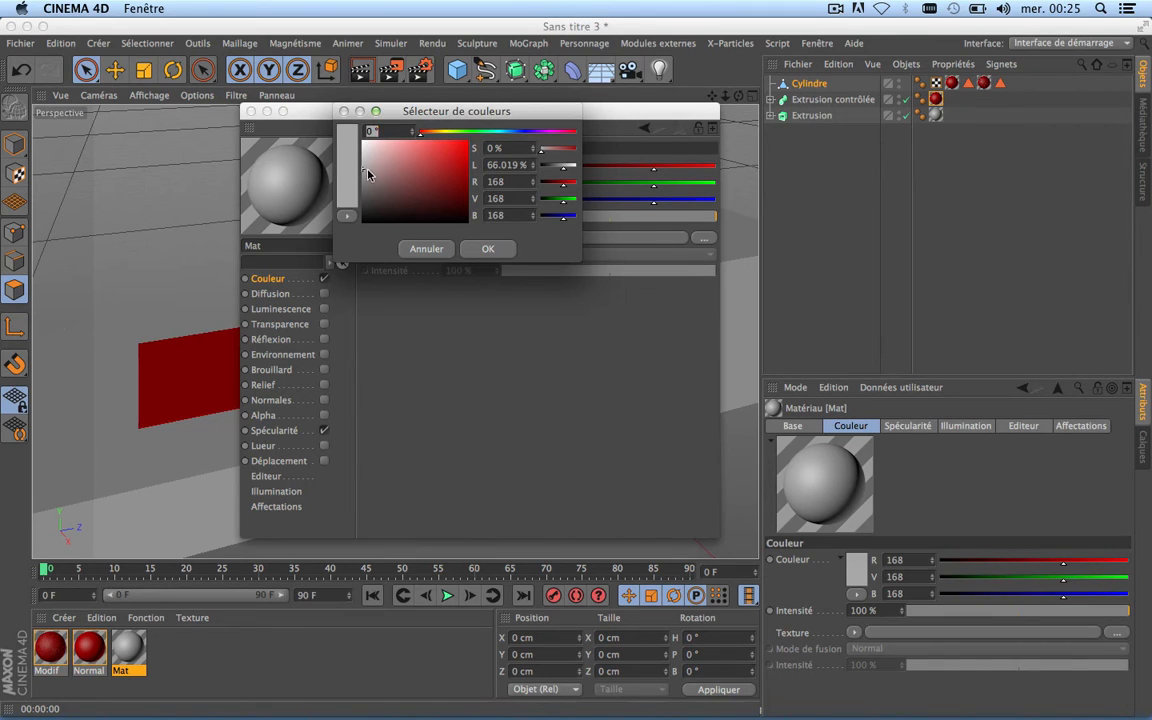
{"action": "left_click_drag", "start_coordinate": [367, 174], "coordinate": [350, 150]}
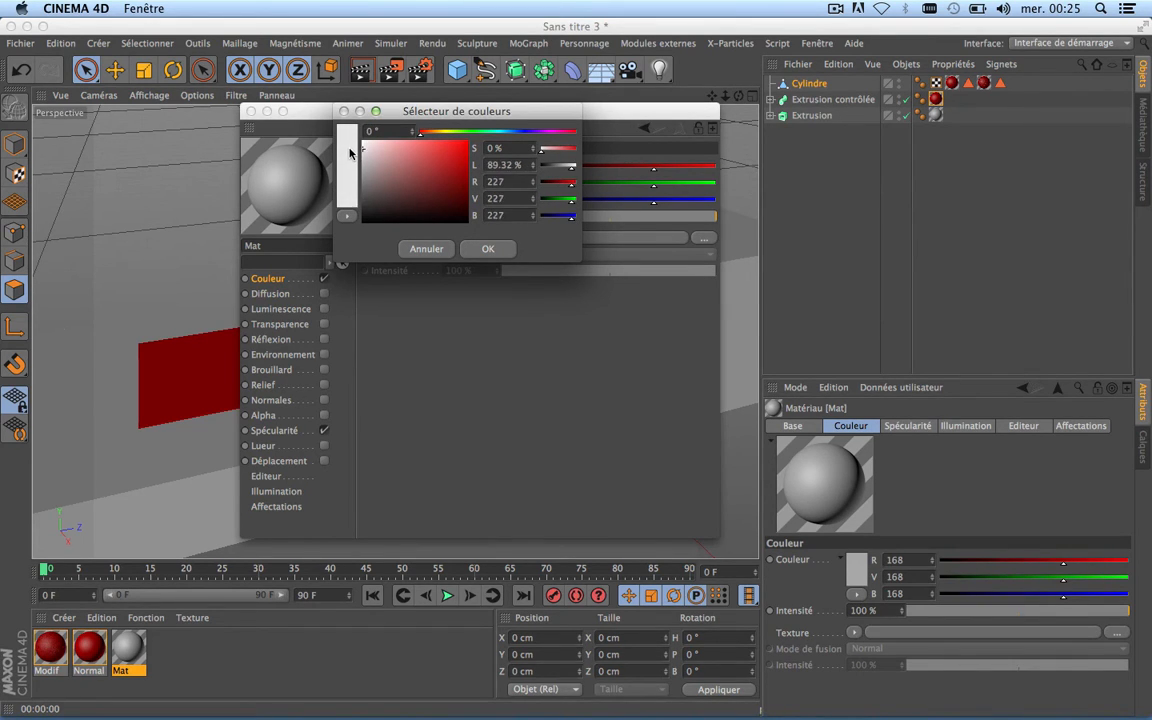
{"action": "left_click", "coordinate": [480, 249]}
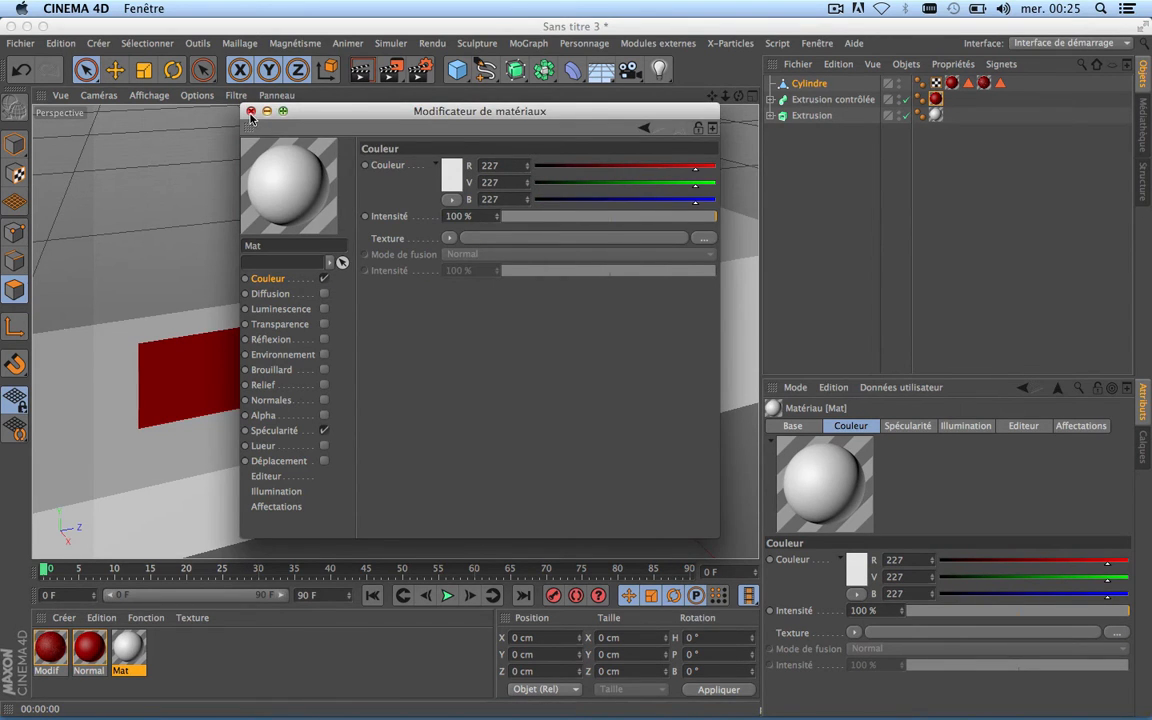
{"action": "left_click", "coordinate": [251, 112]}
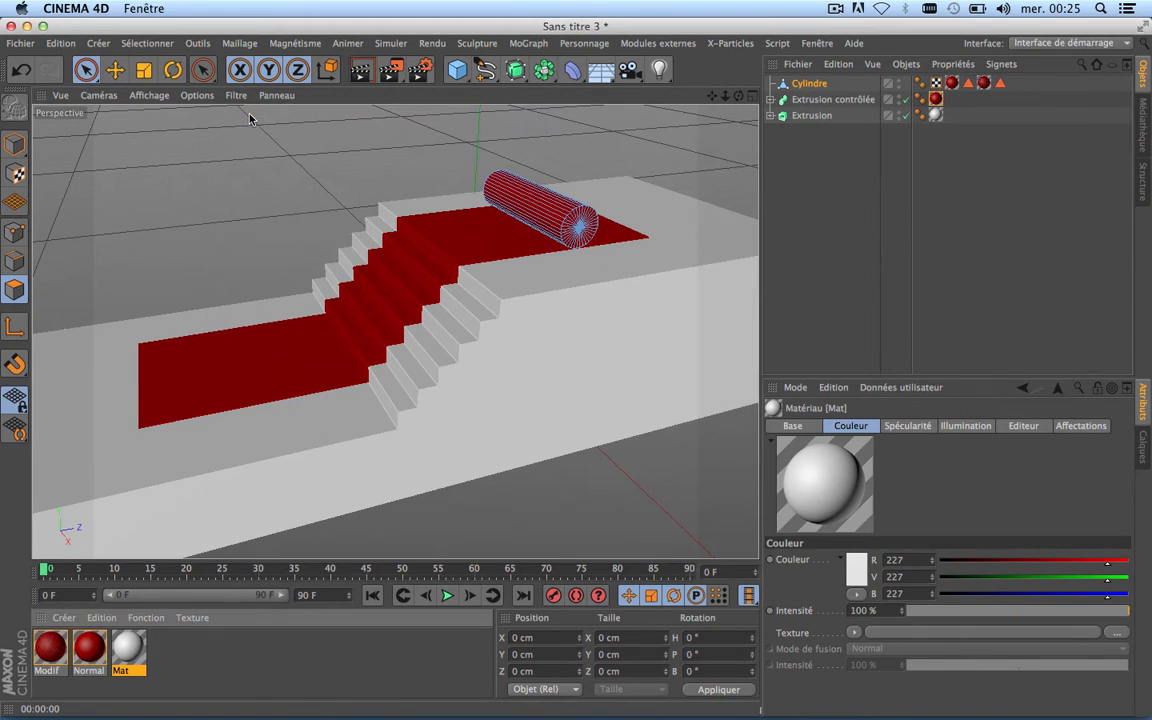
{"action": "left_click", "coordinate": [362, 78]}
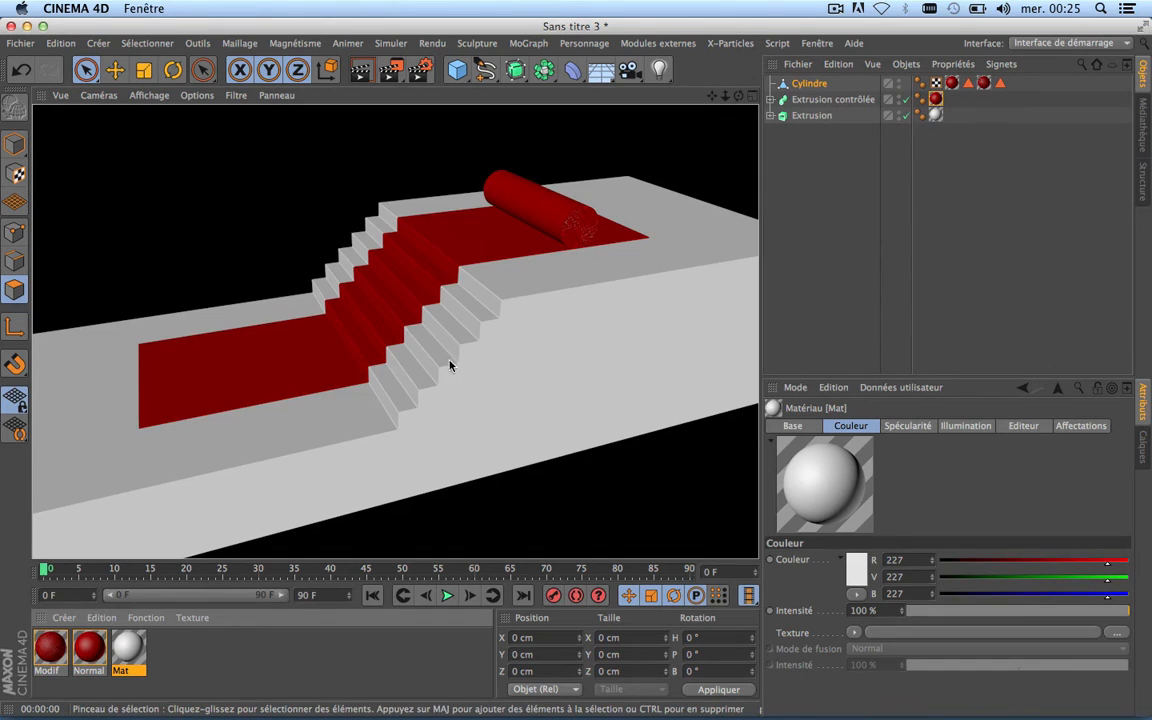
Examine the staircase, the laid carpet and the carpet roll from several angles and distances.
{"action": "scroll", "coordinate": [457, 334], "scroll_direction": "down", "scroll_amount": 5}
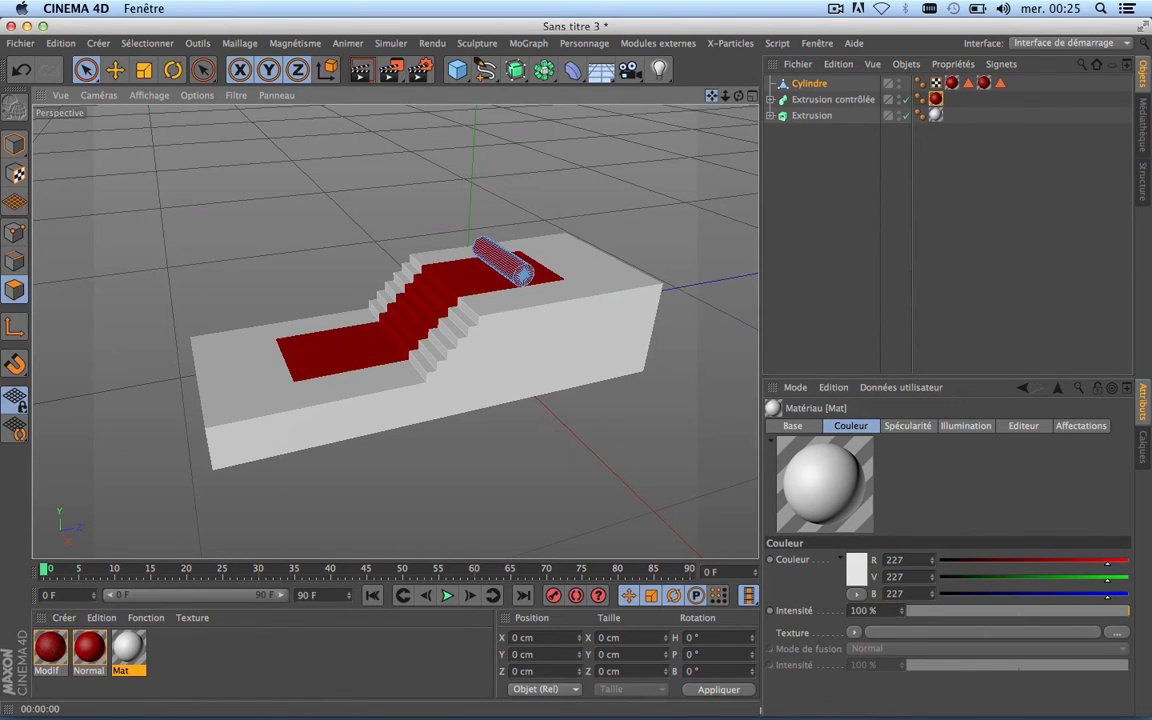
{"action": "mouse_move", "coordinate": [396, 332]}
{"action": "left_mouse_down", "text": "alt"}
{"action": "mouse_move", "coordinate": [470, 324]}
{"action": "mouse_move", "coordinate": [396, 332]}
{"action": "left_mouse_up", "text": "alt"}
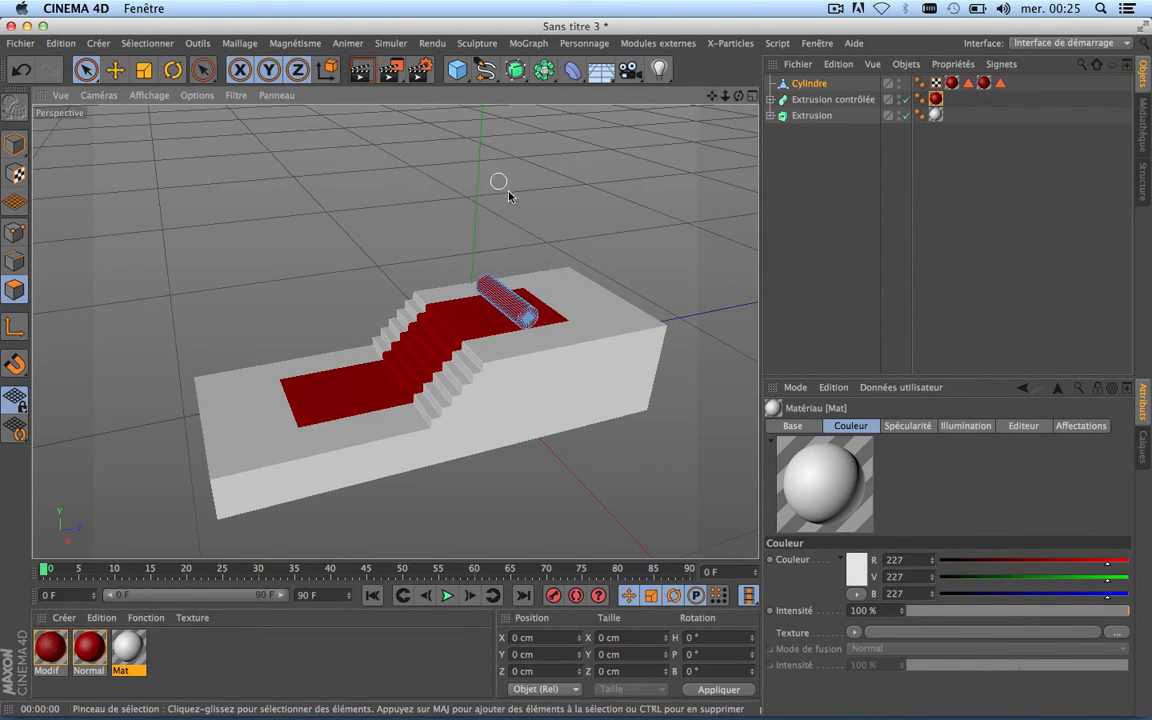
{"action": "scroll", "coordinate": [500, 320], "scroll_direction": "up", "scroll_amount": 5}
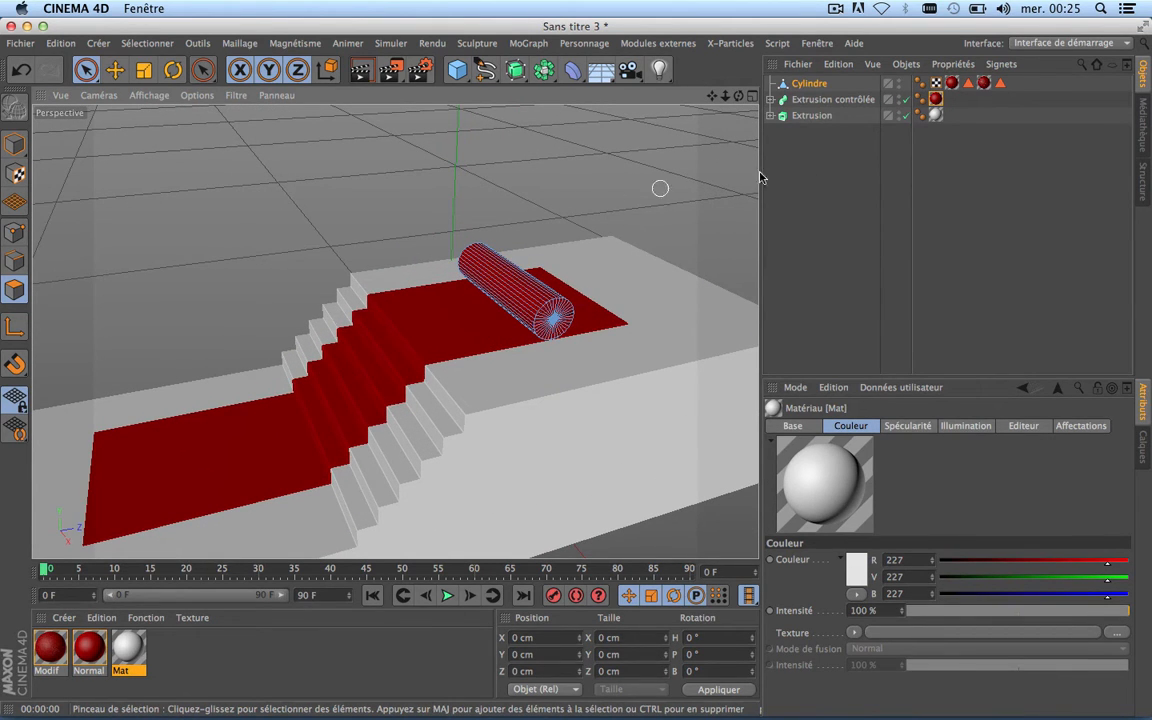
{"action": "left_click", "coordinate": [787, 155]}
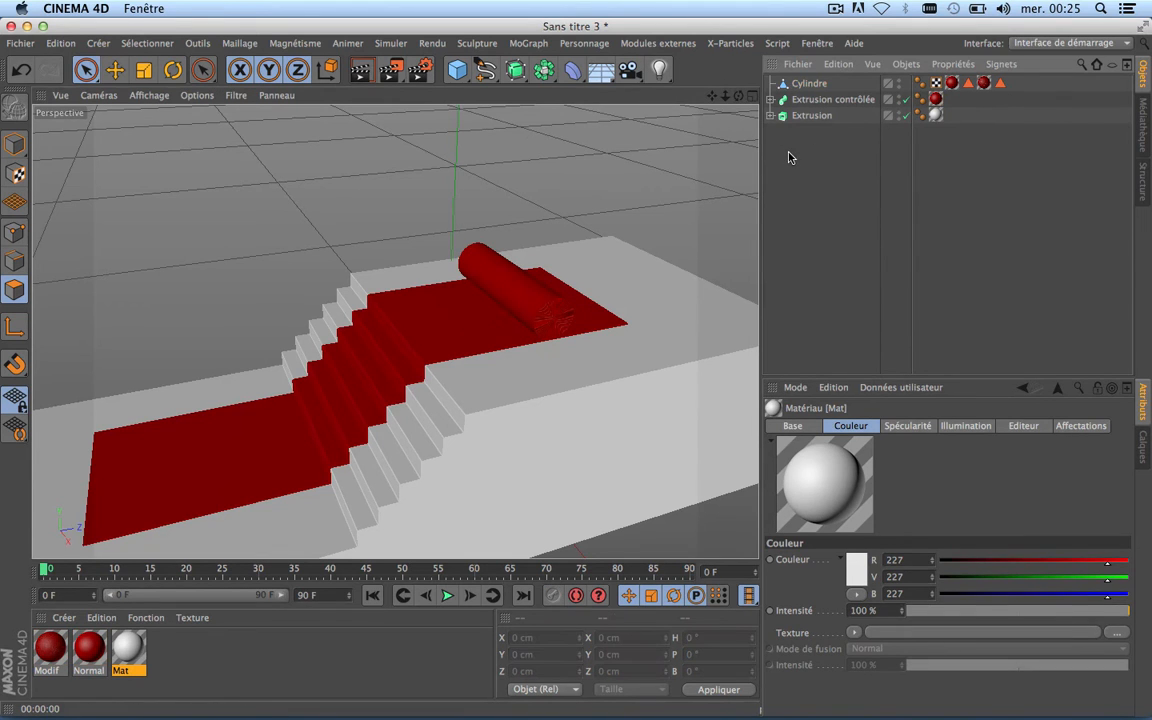
{"action": "left_click", "coordinate": [790, 84]}
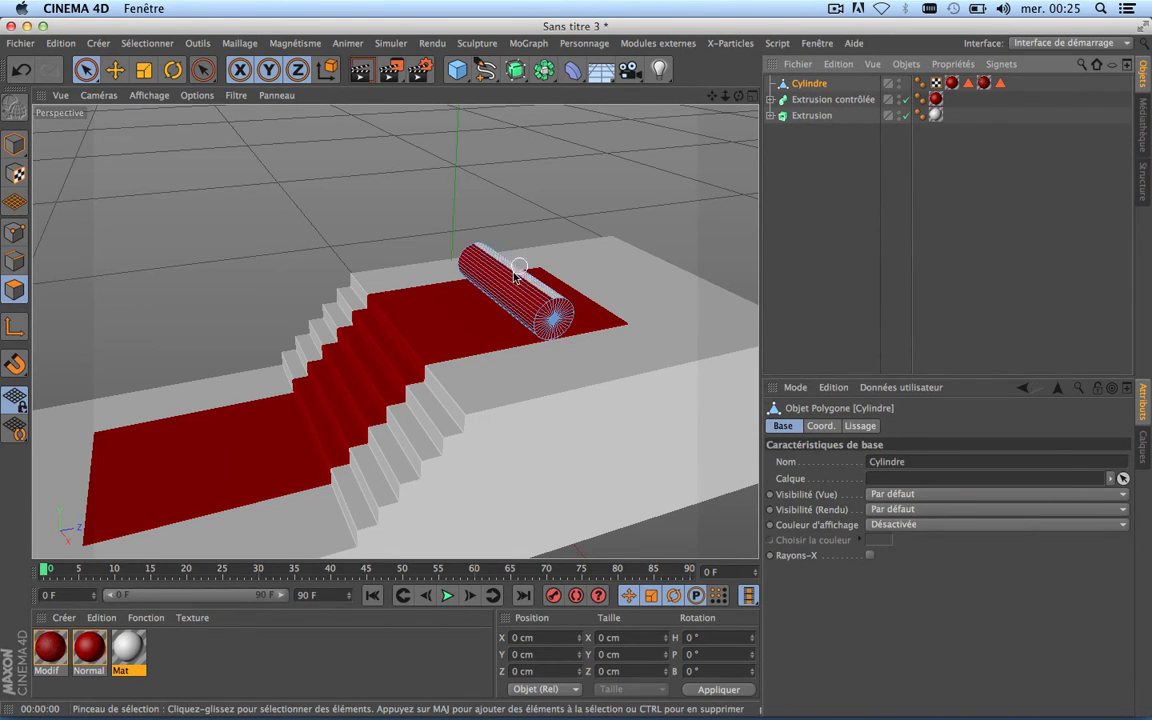
{"action": "scroll", "coordinate": [457, 331], "scroll_direction": "down", "scroll_amount": 5}
{"action": "left_click_drag", "start_coordinate": [457, 331], "coordinate": [435, 331], "text": "alt"}
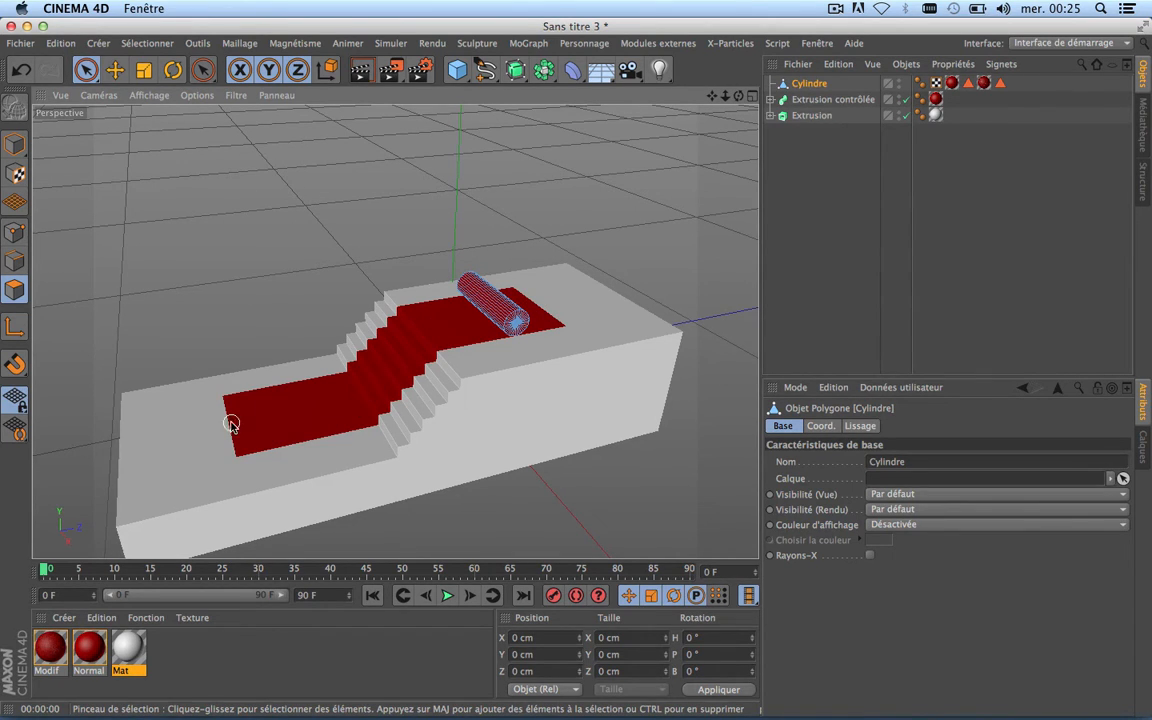
{"action": "left_click_drag", "start_coordinate": [738, 97], "coordinate": [628, 0]}
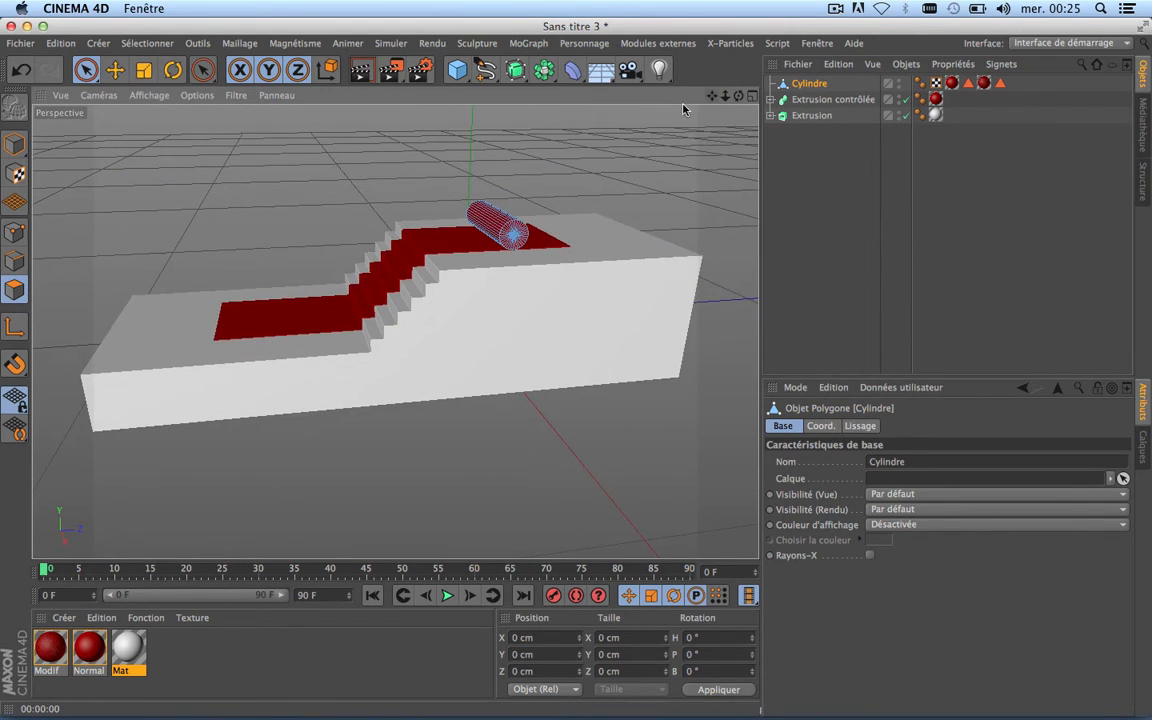
{"action": "scroll", "coordinate": [391, 228], "scroll_direction": "up", "scroll_amount": 10}
{"action": "scroll", "coordinate": [391, 228], "scroll_direction": "down", "scroll_amount": 2}
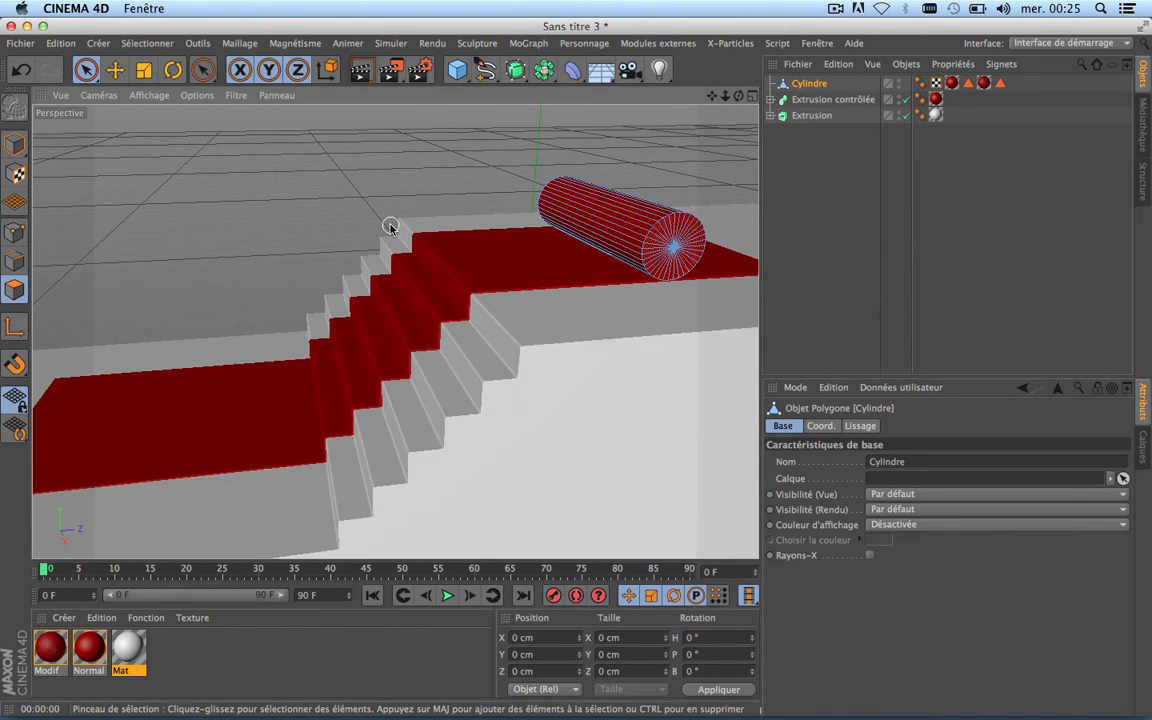
{"action": "scroll", "coordinate": [391, 228], "scroll_direction": "down", "scroll_amount": 3}
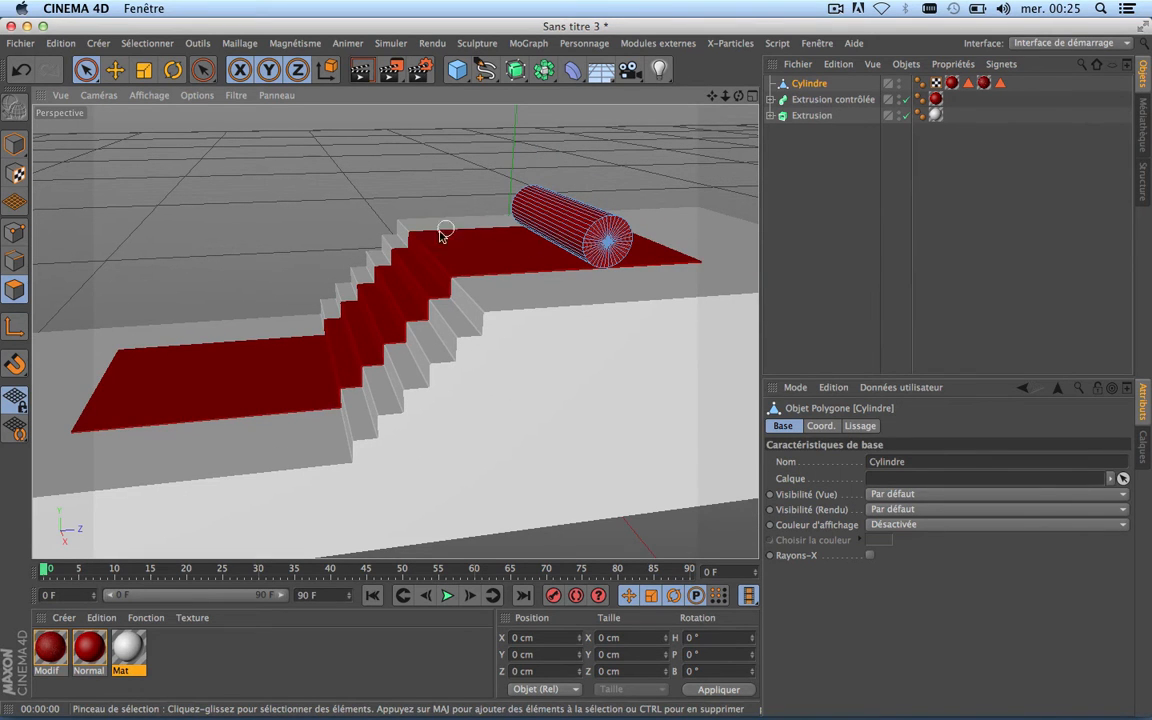
Inspect the textured staircase scene from near and far, focusing on the carpet roll and the laid carpet.
{"action": "mouse_move", "coordinate": [711, 96]}
{"action": "left_mouse_down"}
{"action": "mouse_move", "coordinate": [563, 98]}
{"action": "mouse_move", "coordinate": [549, 5]}
{"action": "mouse_move", "coordinate": [665, 0]}
{"action": "mouse_move", "coordinate": [738, 15]}
{"action": "mouse_move", "coordinate": [750, 88]}
{"action": "mouse_move", "coordinate": [718, 186]}
{"action": "mouse_move", "coordinate": [681, 218]}
{"action": "mouse_move", "coordinate": [740, 112]}
{"action": "mouse_move", "coordinate": [743, 127]}
{"action": "mouse_move", "coordinate": [705, 103]}
{"action": "mouse_move", "coordinate": [647, 174]}
{"action": "left_mouse_up"}
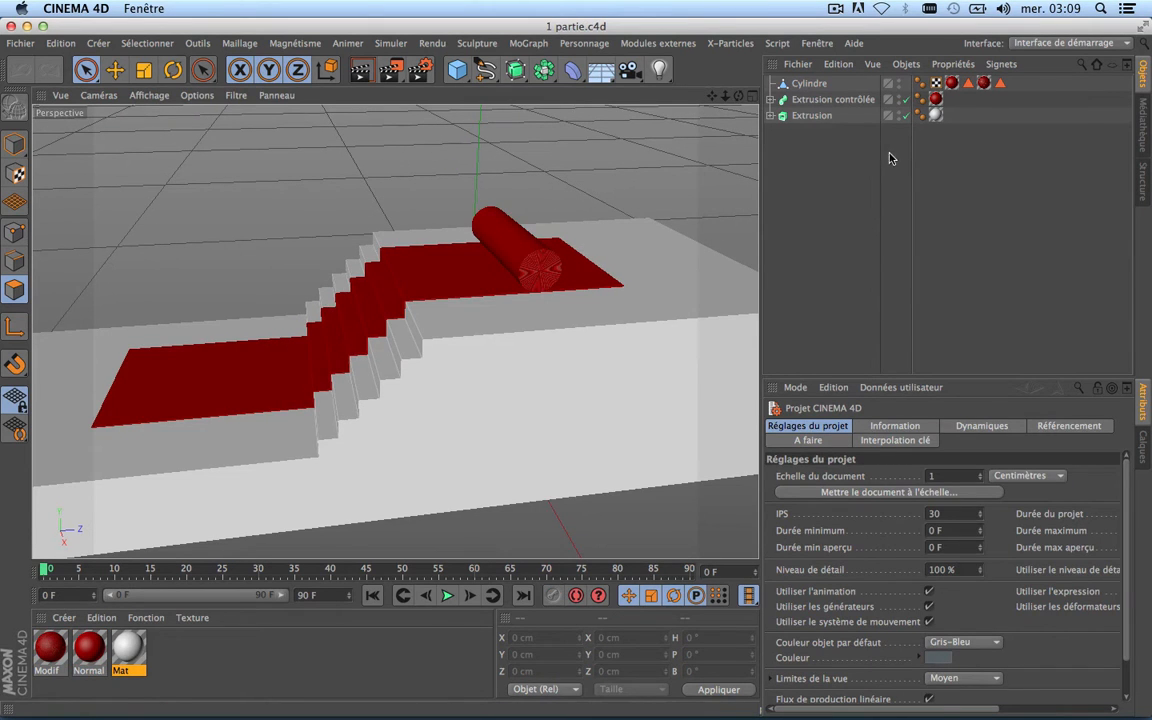
{"action": "scroll", "coordinate": [600, 245], "scroll_direction": "down", "scroll_amount": 3}
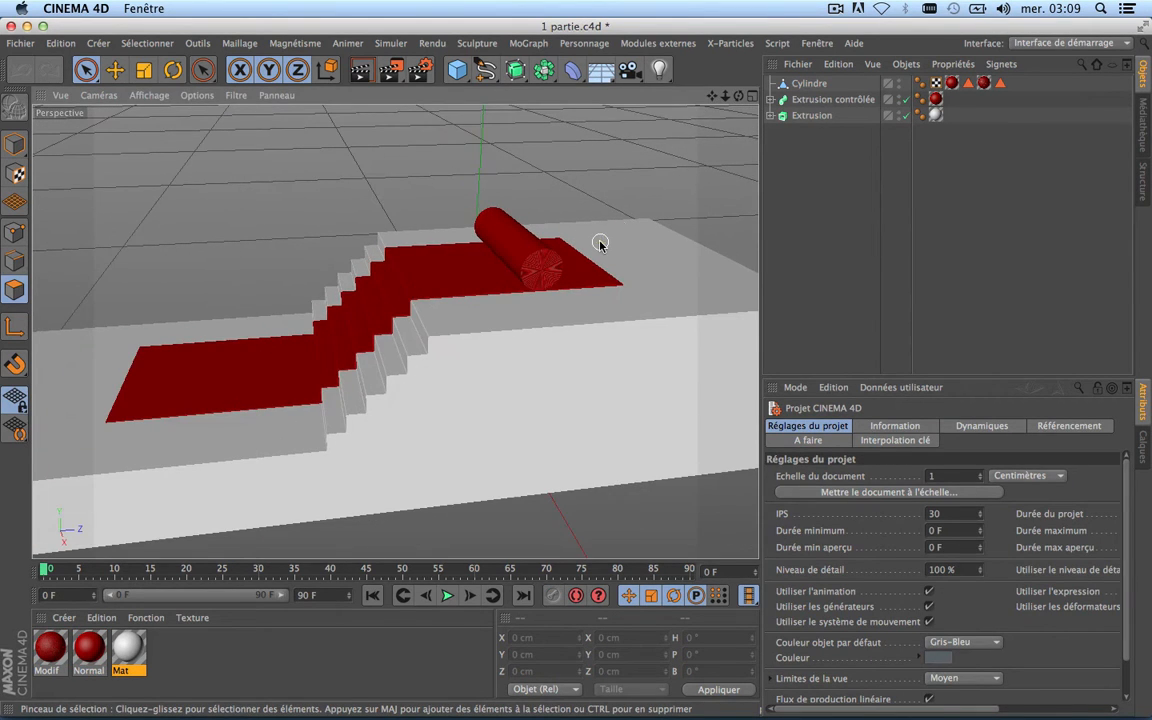
{"action": "left_click_drag", "start_coordinate": [711, 96], "coordinate": [680, 87]}
{"action": "scroll", "coordinate": [531, 250], "scroll_direction": "down", "scroll_amount": 5}
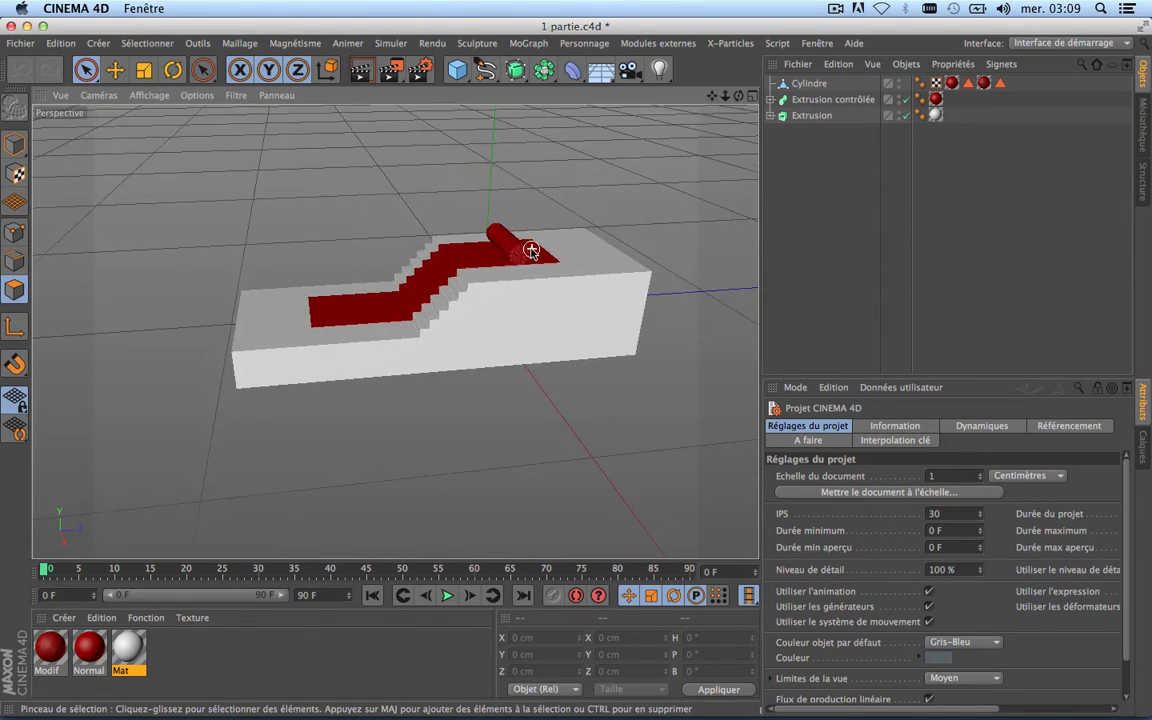
{"action": "scroll", "coordinate": [531, 250], "scroll_direction": "up", "scroll_amount": 3}
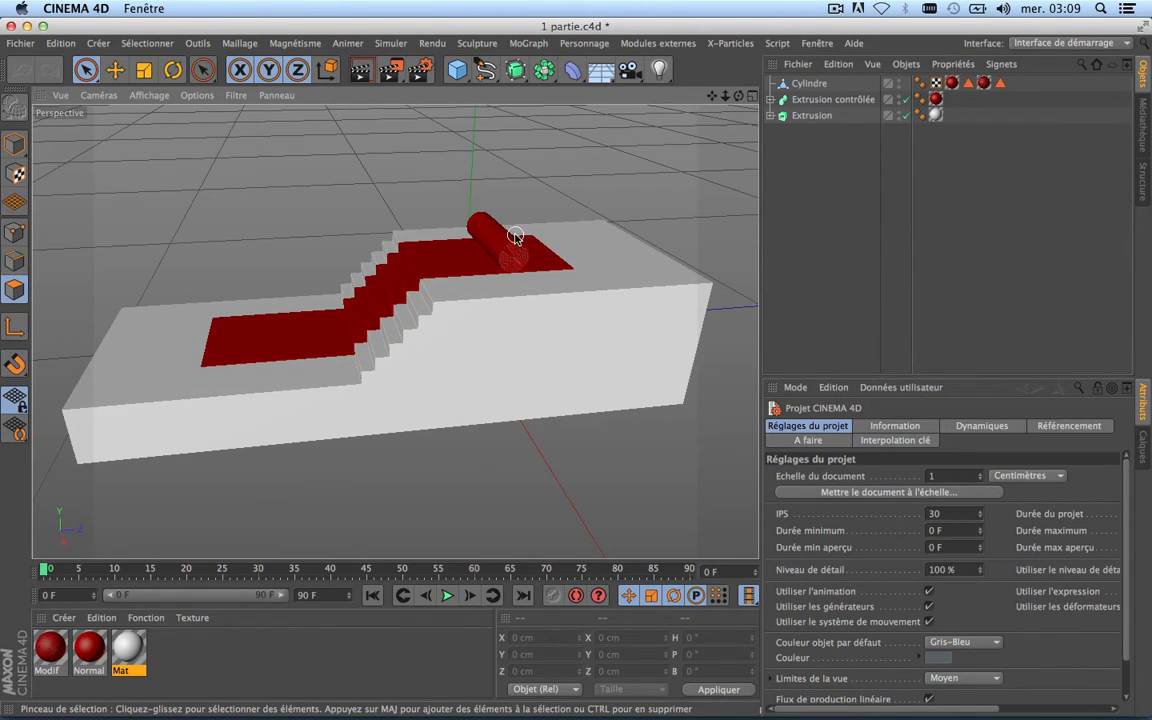
{"action": "scroll", "coordinate": [515, 236], "scroll_direction": "up", "scroll_amount": 5}
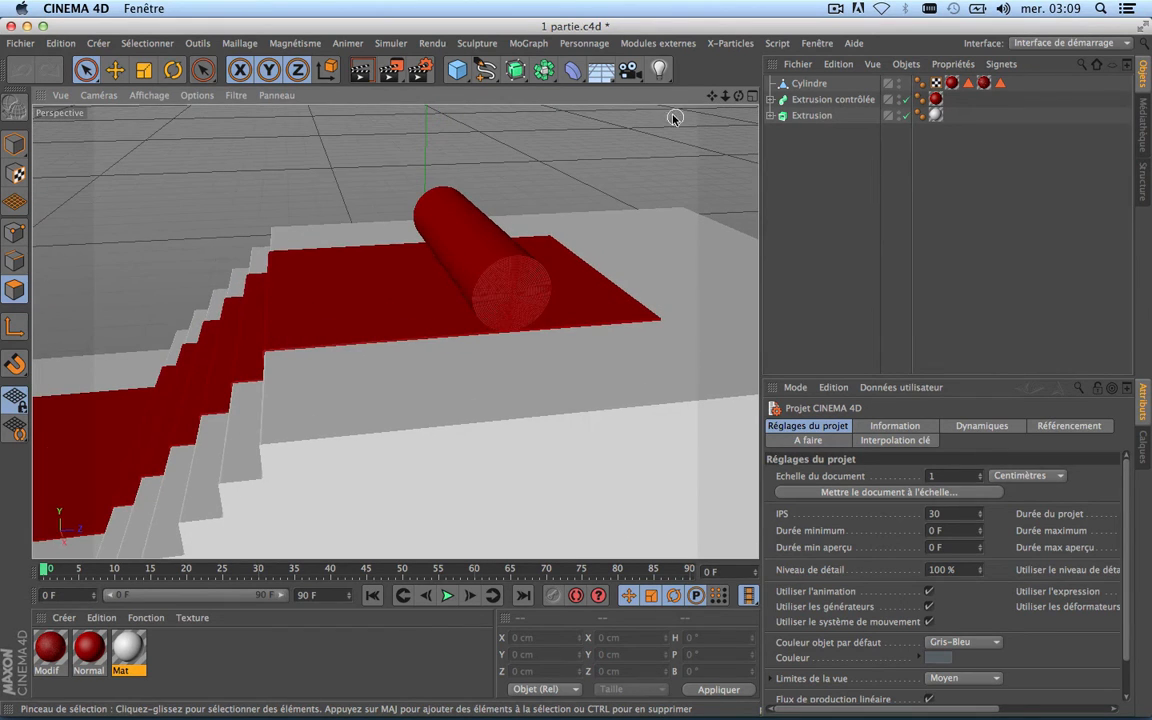
{"action": "scroll", "coordinate": [570, 208], "scroll_direction": "down", "scroll_amount": 4}
{"action": "scroll", "coordinate": [570, 208], "scroll_direction": "down", "scroll_amount": 3}
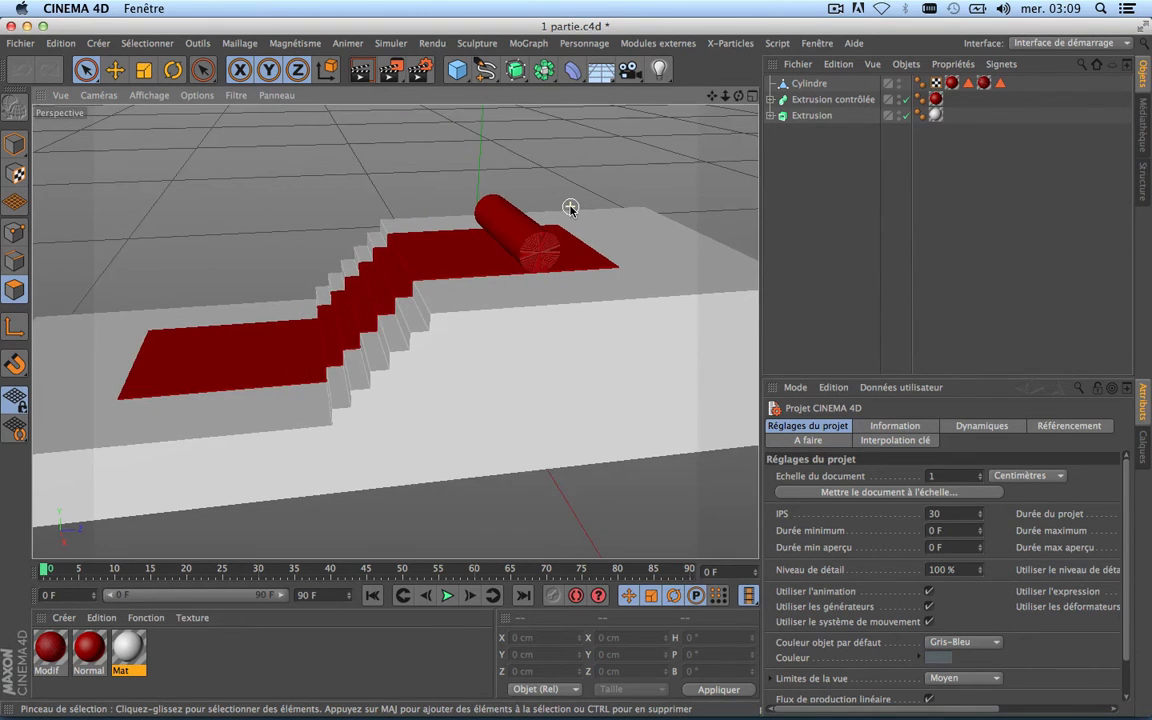
{"action": "scroll", "coordinate": [570, 208], "scroll_direction": "up", "scroll_amount": 2}
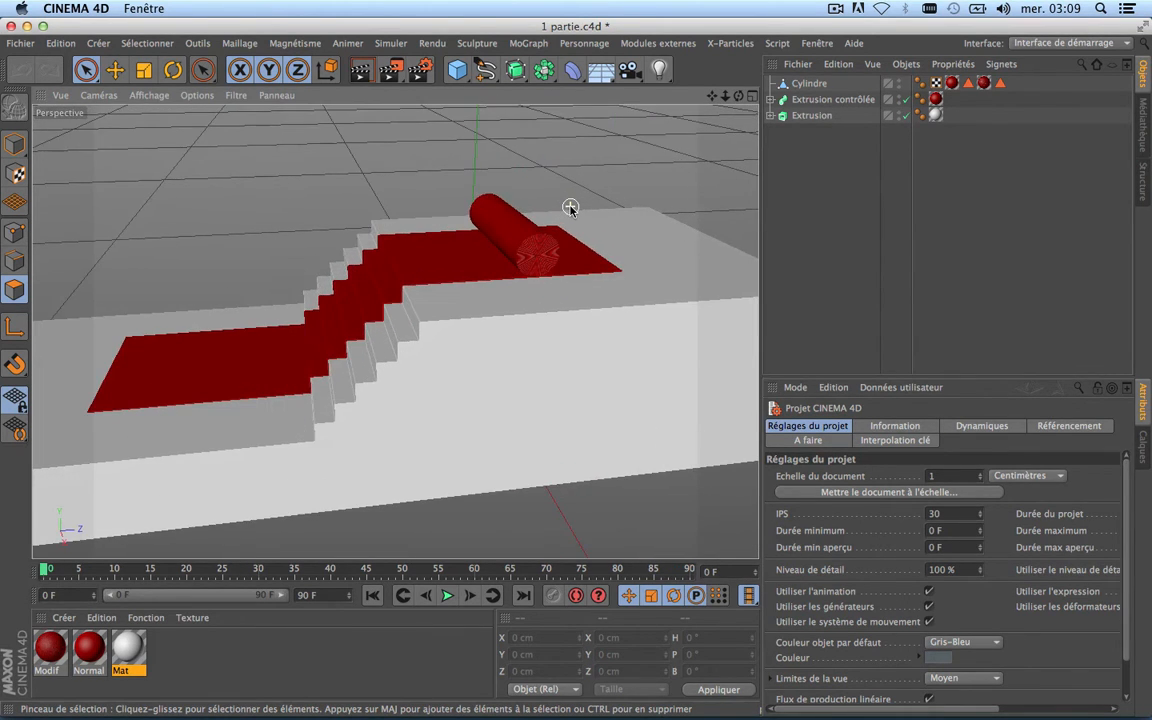
{"action": "scroll", "coordinate": [510, 183], "scroll_direction": "up", "scroll_amount": 2}
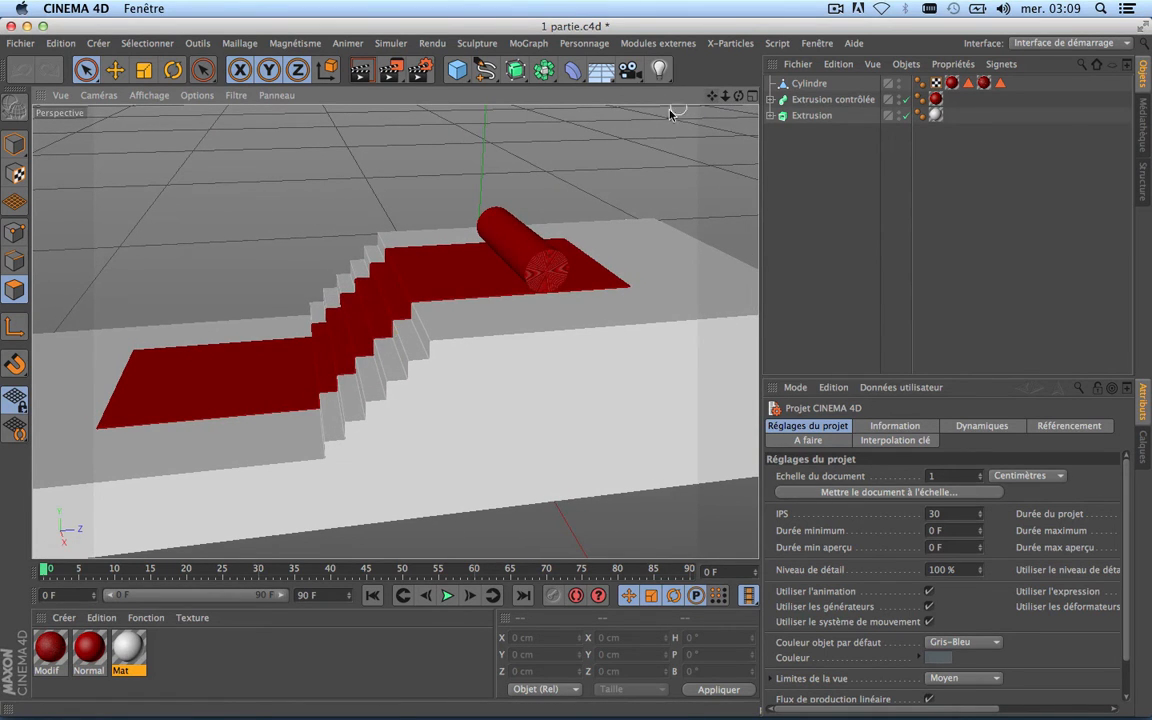
{"action": "scroll", "coordinate": [510, 183], "scroll_direction": "up", "scroll_amount": 2}
{"action": "scroll", "coordinate": [510, 183], "scroll_direction": "down", "scroll_amount": 4}
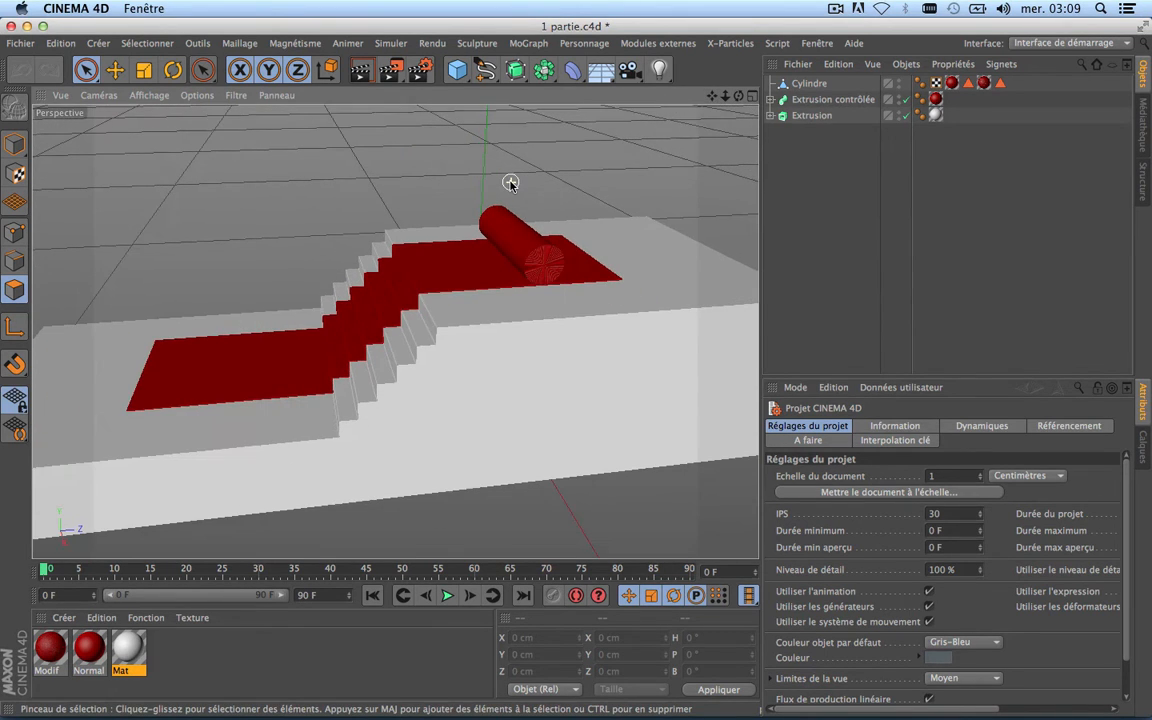
{"action": "left_click_drag", "start_coordinate": [711, 96], "coordinate": [698, 107]}
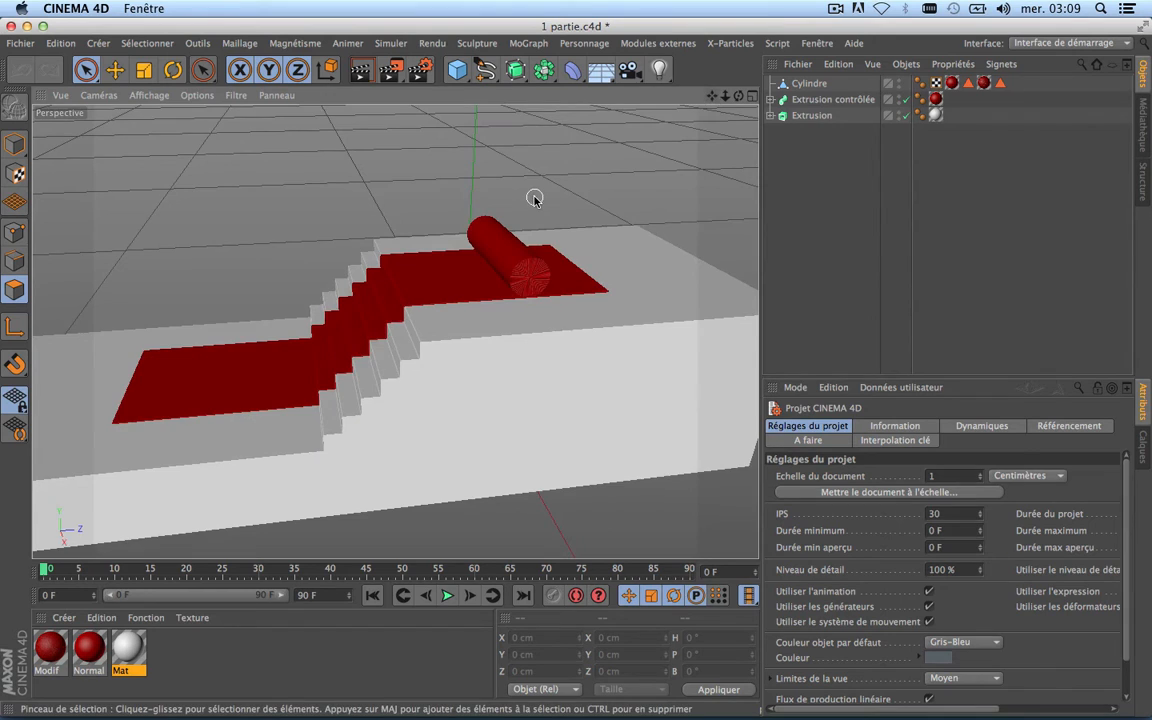
{"action": "scroll", "coordinate": [535, 199], "scroll_direction": "up", "scroll_amount": 4}
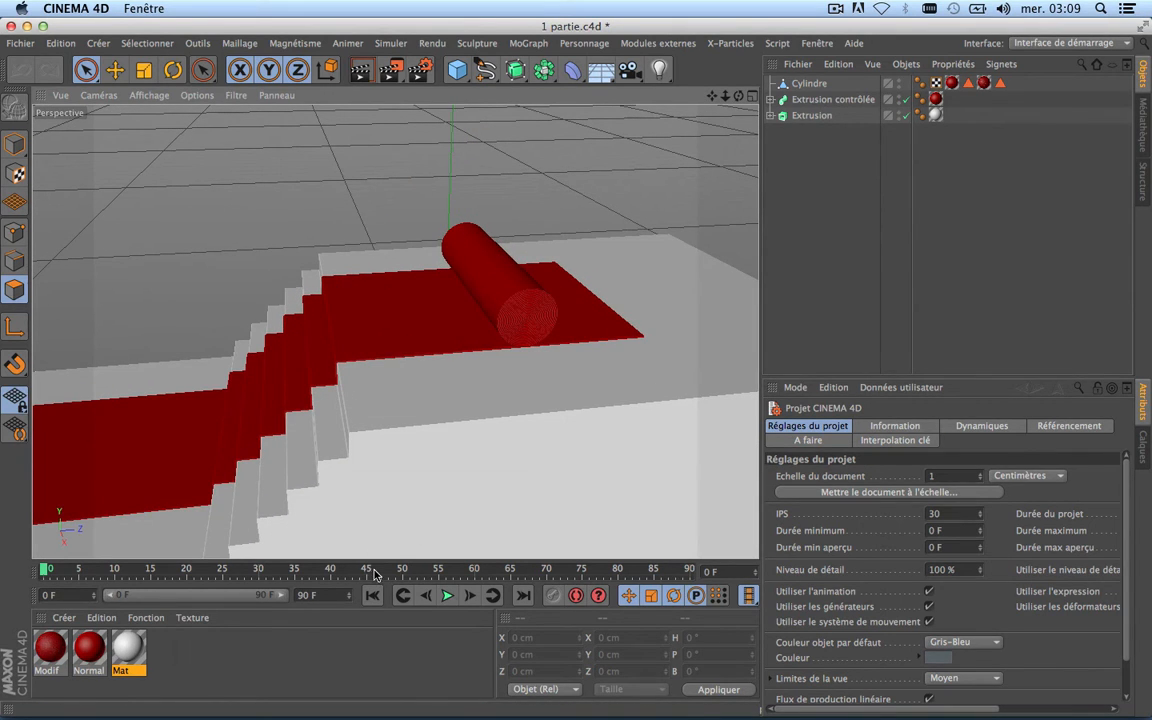
{"action": "scroll", "coordinate": [375, 368], "scroll_direction": "down", "scroll_amount": 8}
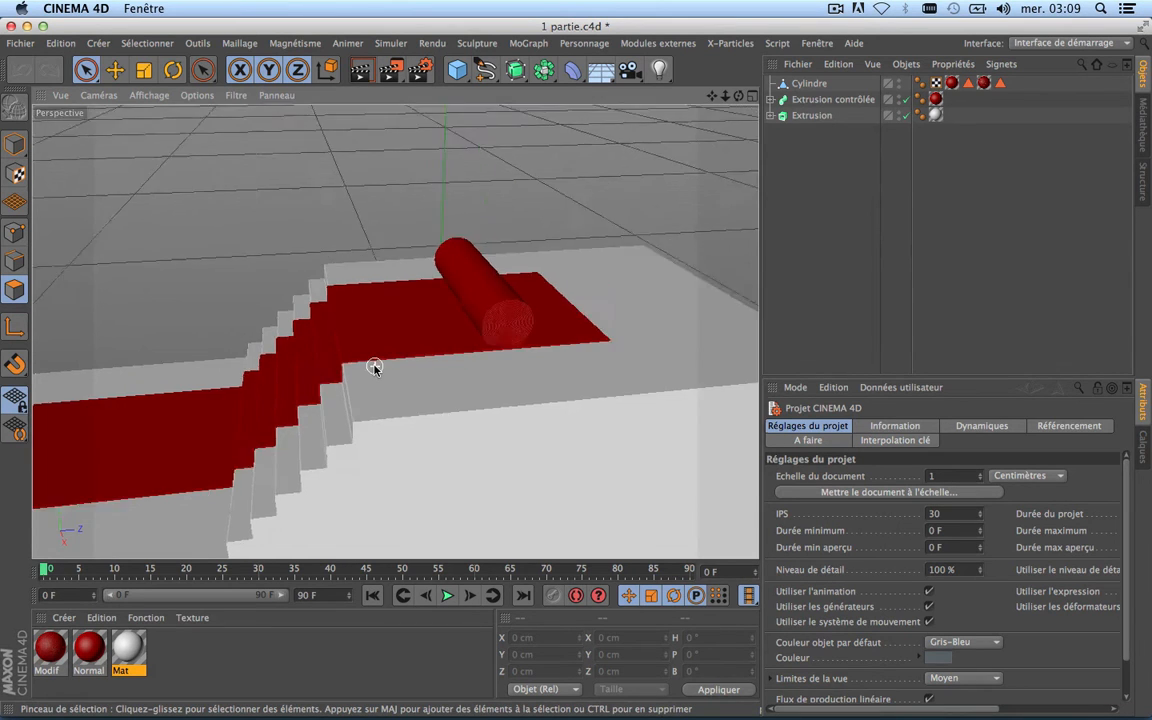
{"action": "scroll", "coordinate": [375, 368], "scroll_direction": "up", "scroll_amount": 3}
{"action": "scroll", "coordinate": [375, 368], "scroll_direction": "up", "scroll_amount": 2}
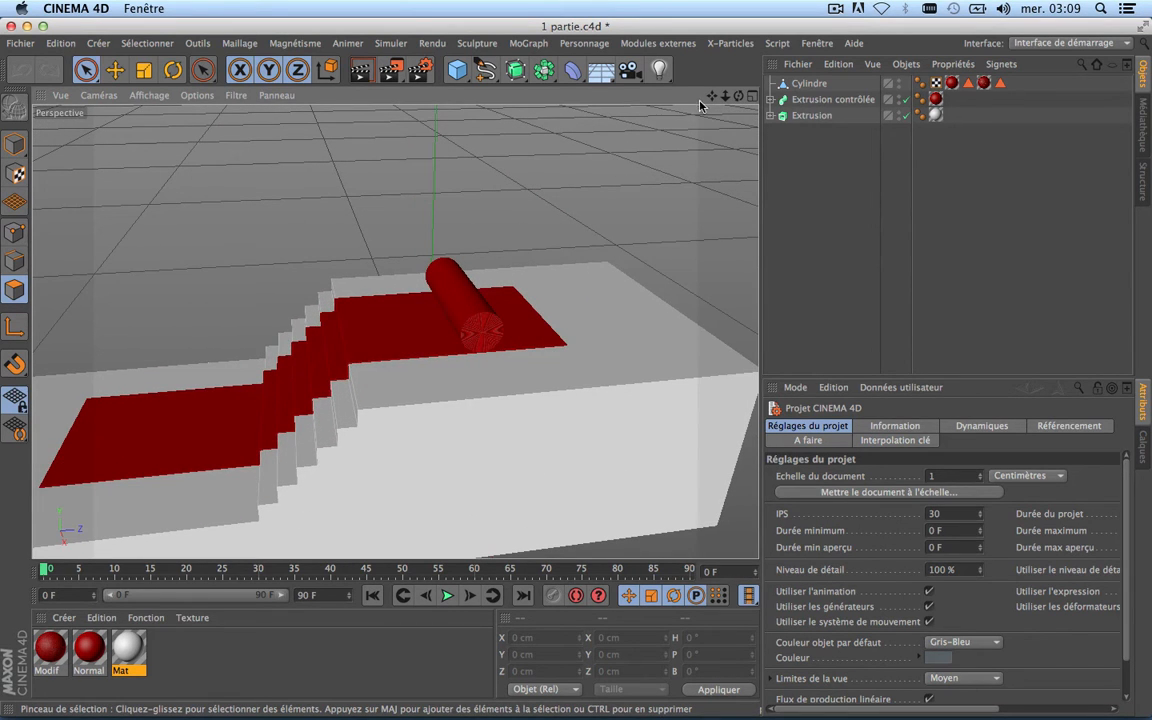
{"action": "left_click_drag", "start_coordinate": [712, 96], "coordinate": [723, 35]}
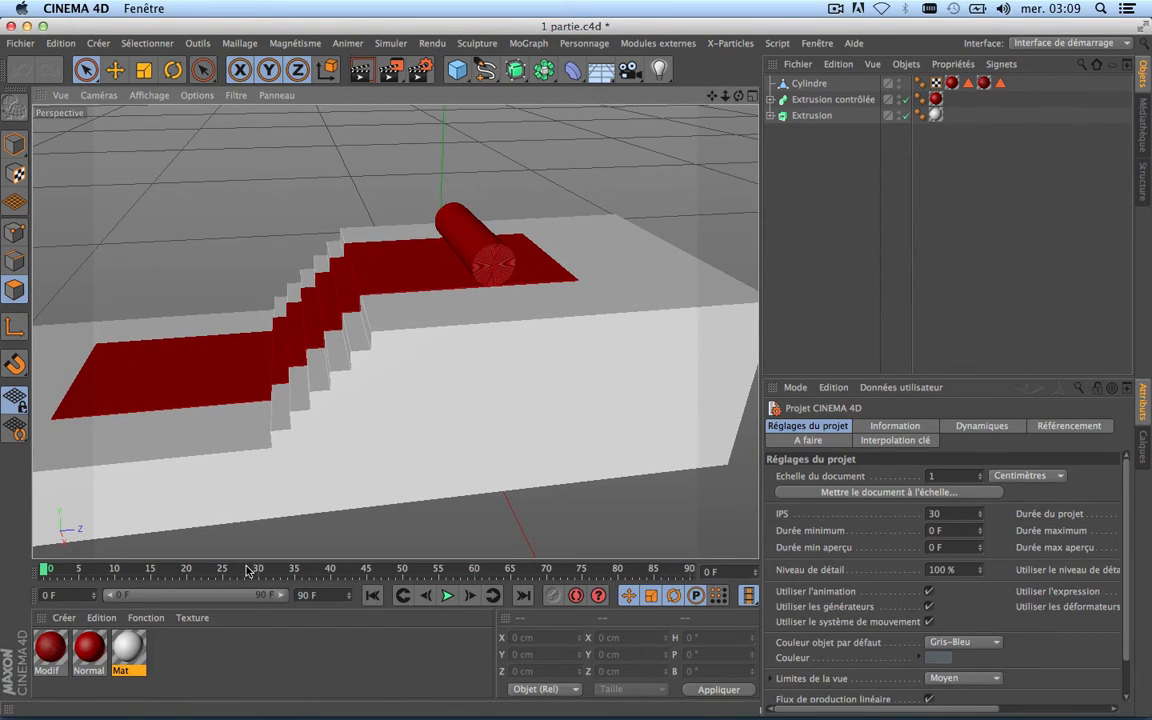
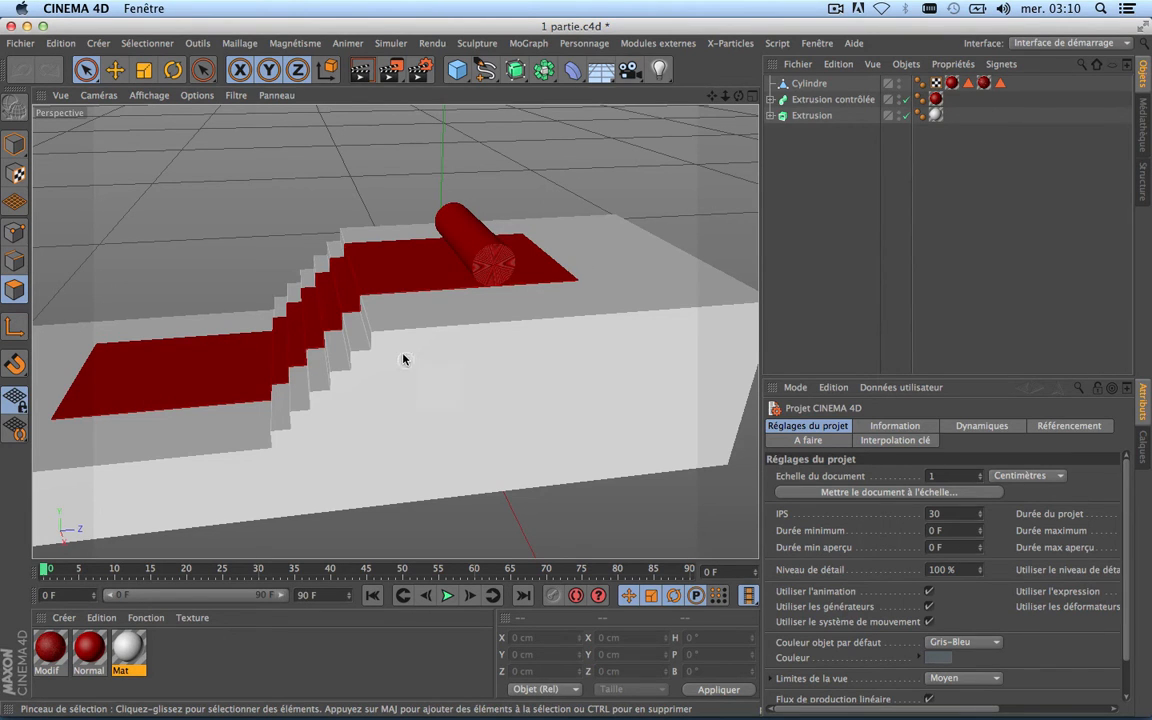
Set the end growth (Croissance fin) of Extrusion contrôlée to 7 % and keyframe it at frame 0.
{"action": "left_click_drag", "start_coordinate": [712, 96], "coordinate": [755, 61]}
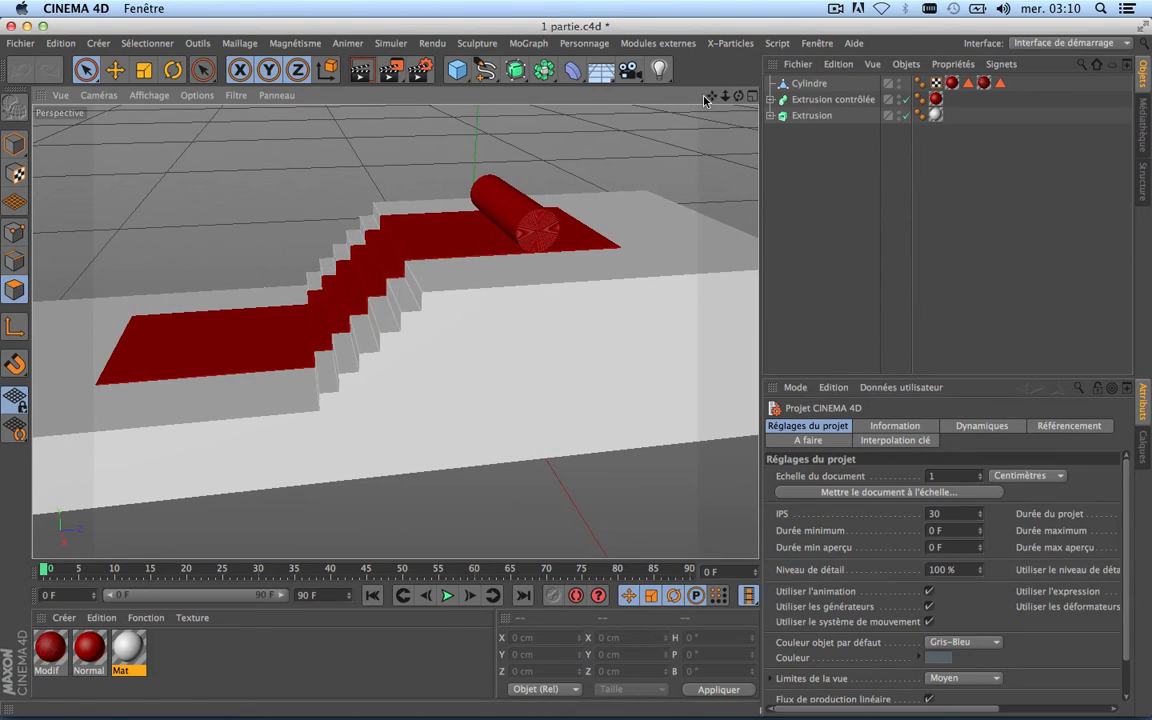
{"action": "left_click", "coordinate": [824, 100]}
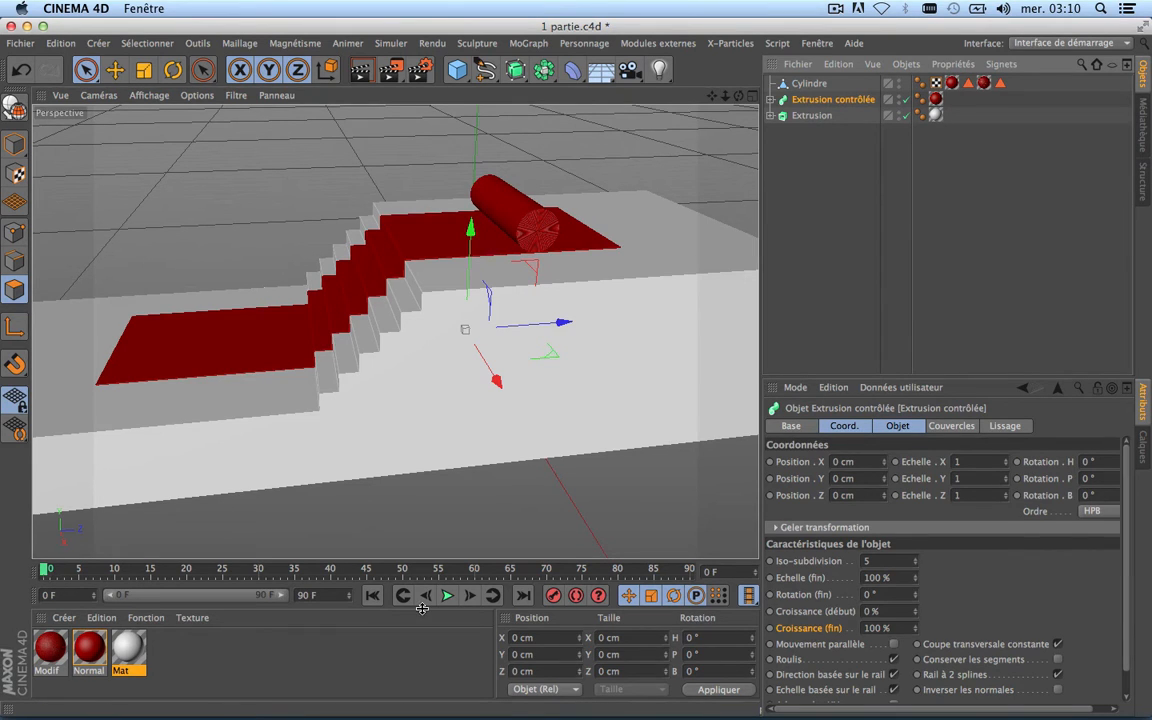
{"action": "left_click_drag", "start_coordinate": [905, 630], "coordinate": [905, 687]}
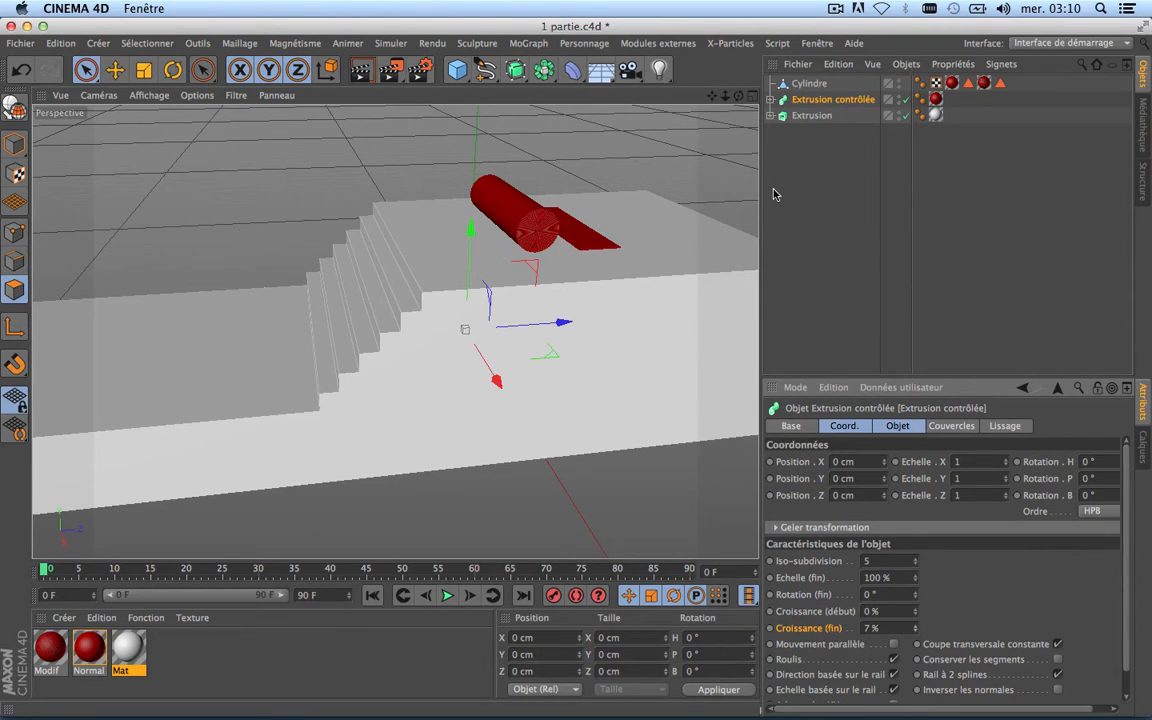
{"action": "left_click_drag", "start_coordinate": [738, 96], "coordinate": [663, 117]}
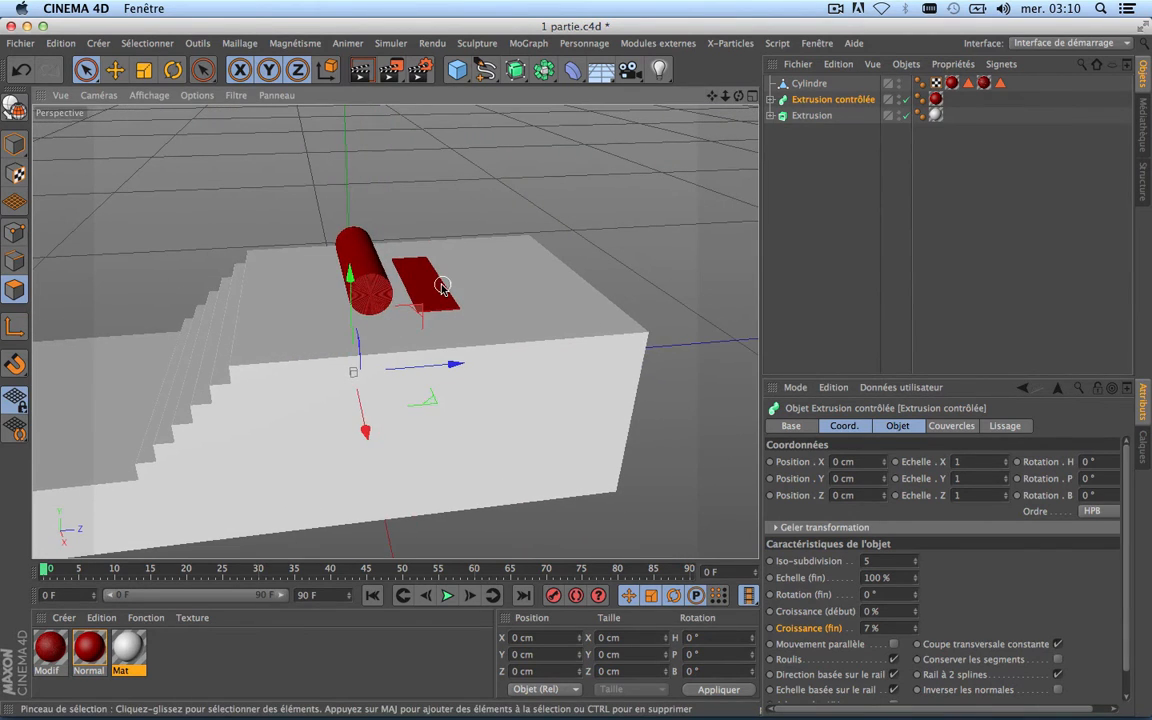
{"action": "scroll", "coordinate": [443, 287], "scroll_direction": "up", "scroll_amount": 6}
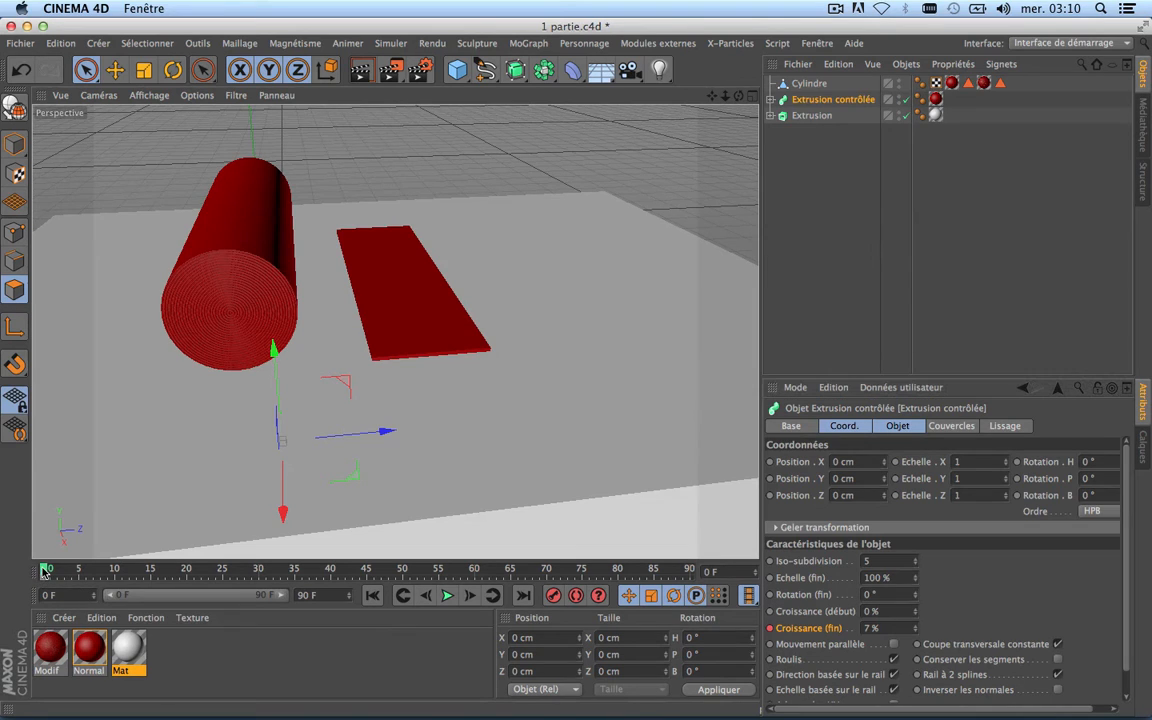
Keyframe the end growth (Croissance fin) of Extrusion contrôlée at 100 % on frame 90.
{"action": "left_click_drag", "start_coordinate": [44, 577], "coordinate": [733, 596]}
{"action": "left_click_drag", "start_coordinate": [914, 630], "coordinate": [950, 628]}
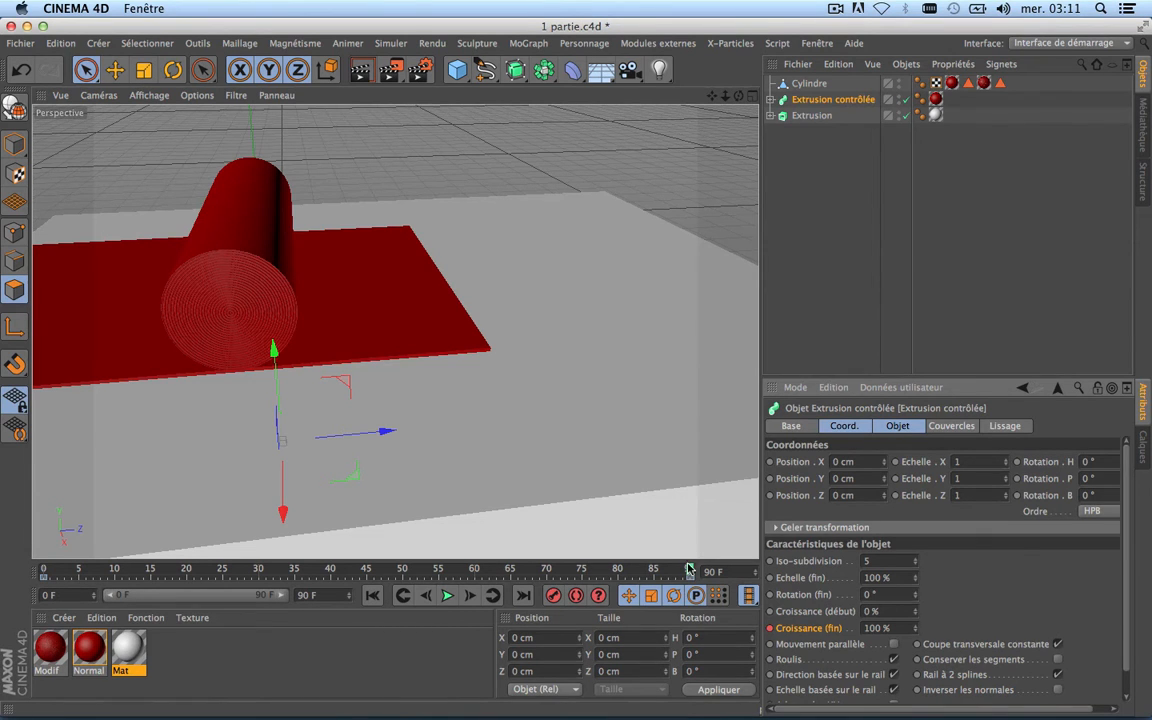
{"action": "scroll", "coordinate": [679, 443], "scroll_direction": "down", "scroll_amount": 10}
{"action": "scroll", "coordinate": [679, 444], "scroll_direction": "up", "scroll_amount": 3}
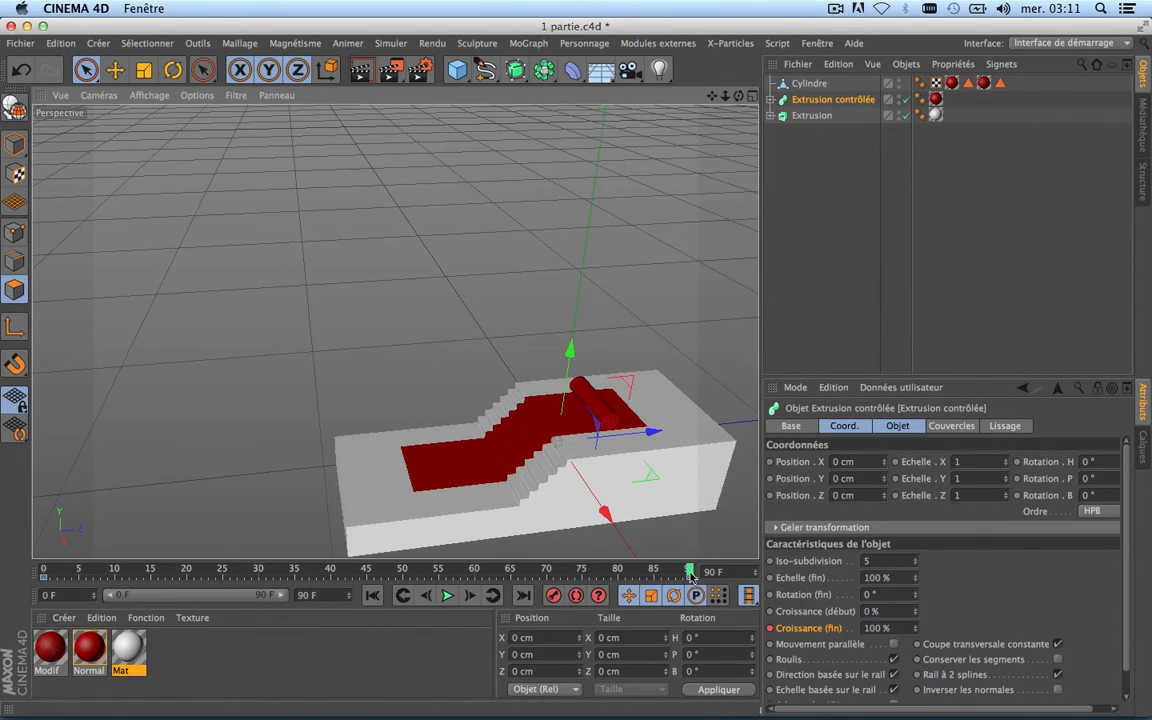
Play the carpet growth animation from frame 0, stop it and return to frame 0.
{"action": "left_click_drag", "start_coordinate": [689, 570], "coordinate": [18, 588]}
{"action": "key", "text": "F8"}
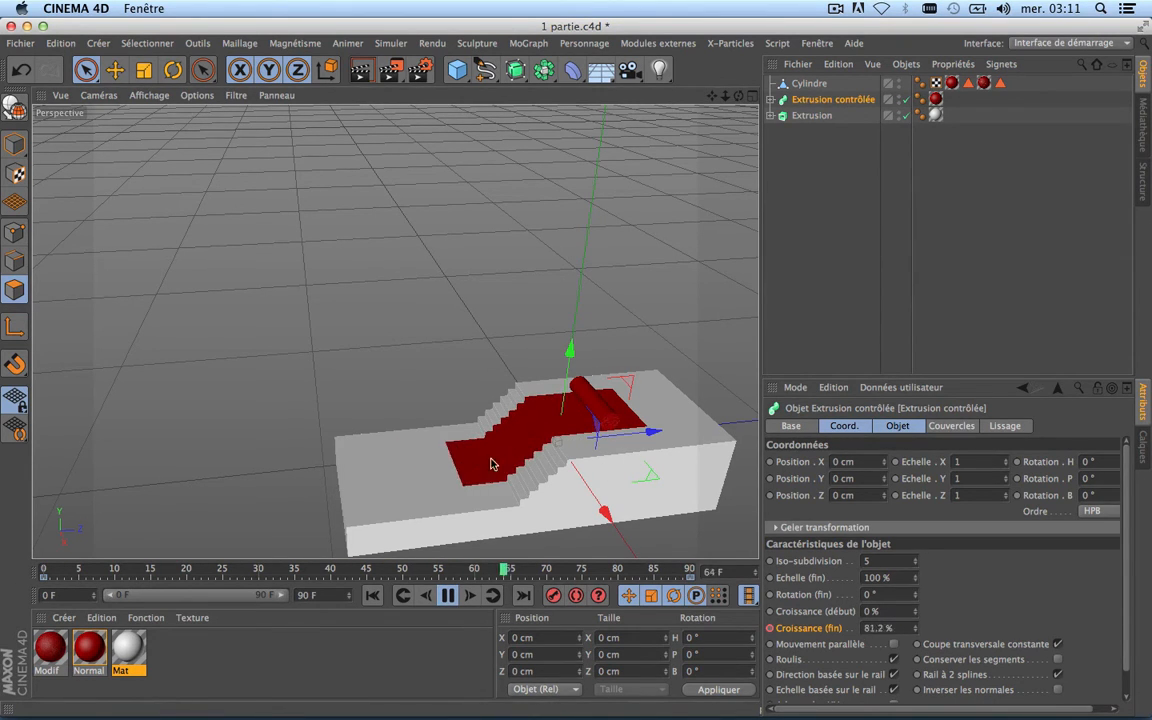
{"action": "key", "text": "F8"}
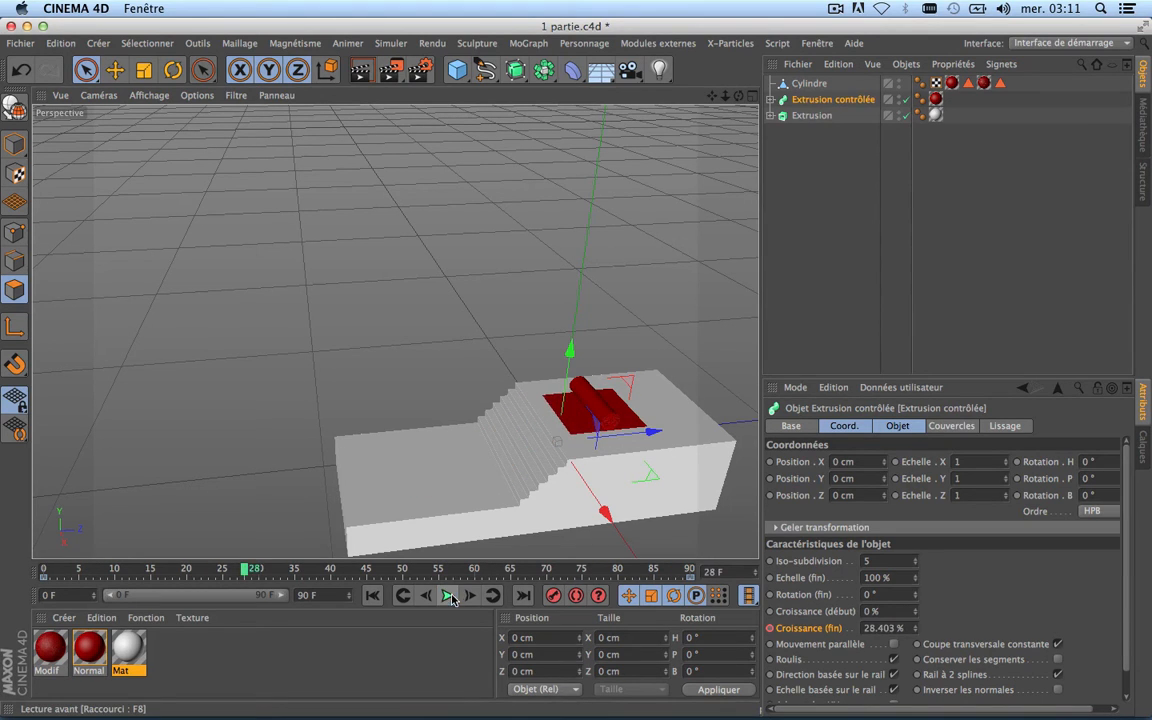
{"action": "left_click_drag", "start_coordinate": [361, 570], "coordinate": [15, 546]}
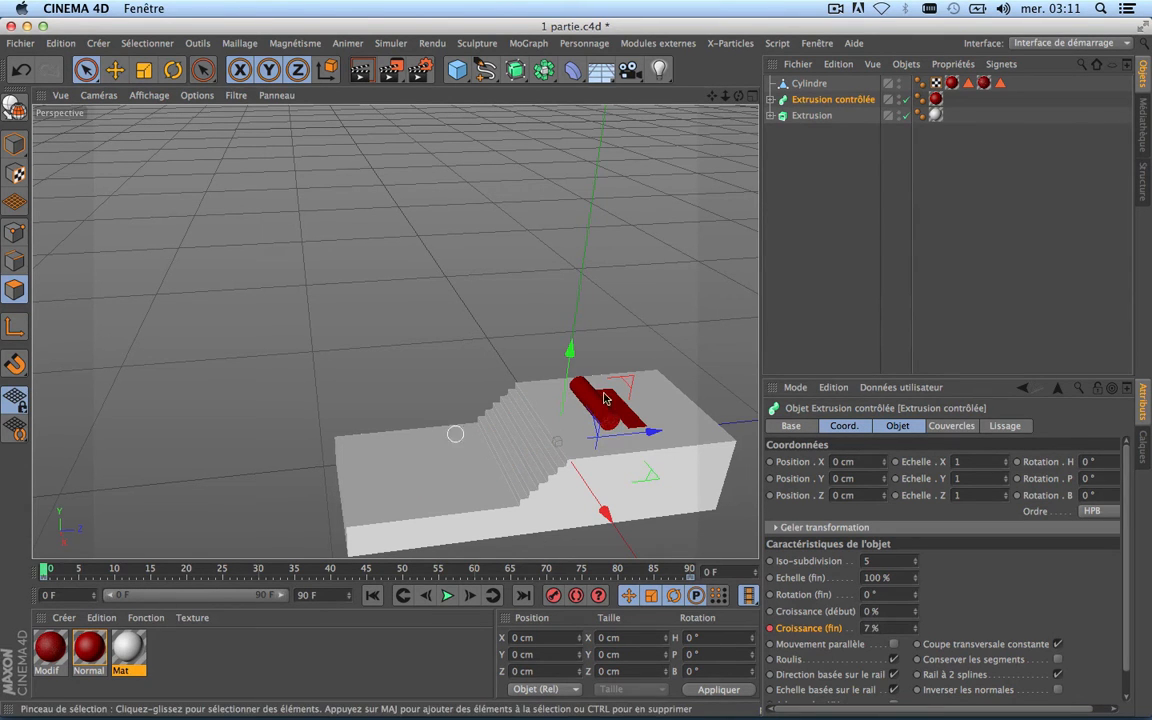
Scrub between frames 0 and 90 to compare the growing carpet with the position of the roll, ending at frame 0.
{"action": "scroll", "coordinate": [626, 413], "scroll_direction": "up", "scroll_amount": 8}
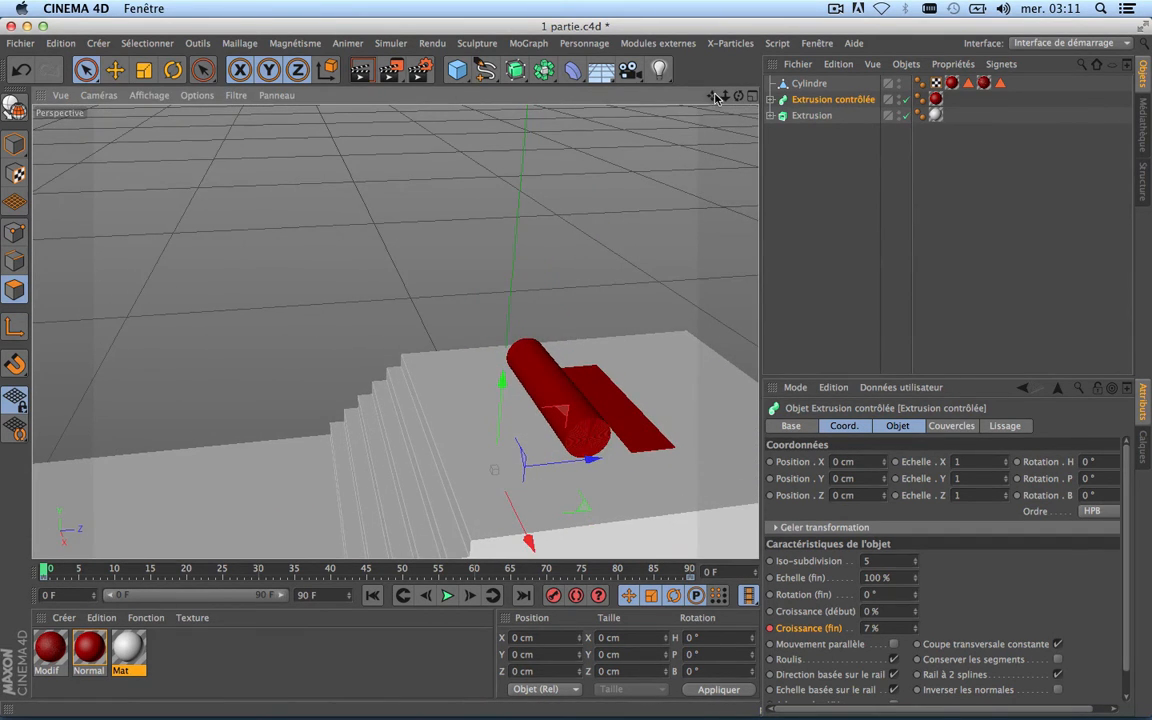
{"action": "mouse_move", "coordinate": [712, 96]}
{"action": "left_mouse_down"}
{"action": "mouse_move", "coordinate": [706, 3]}
{"action": "mouse_move", "coordinate": [710, 74]}
{"action": "left_mouse_up"}
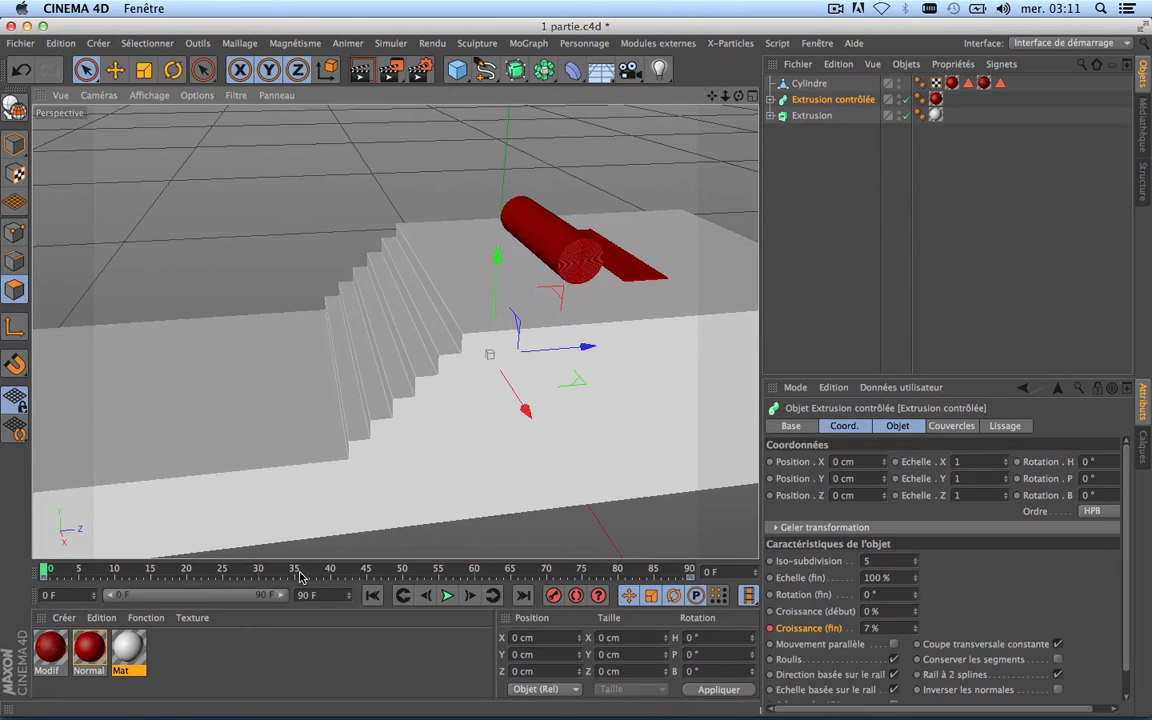
{"action": "left_click_drag", "start_coordinate": [301, 574], "coordinate": [698, 555]}
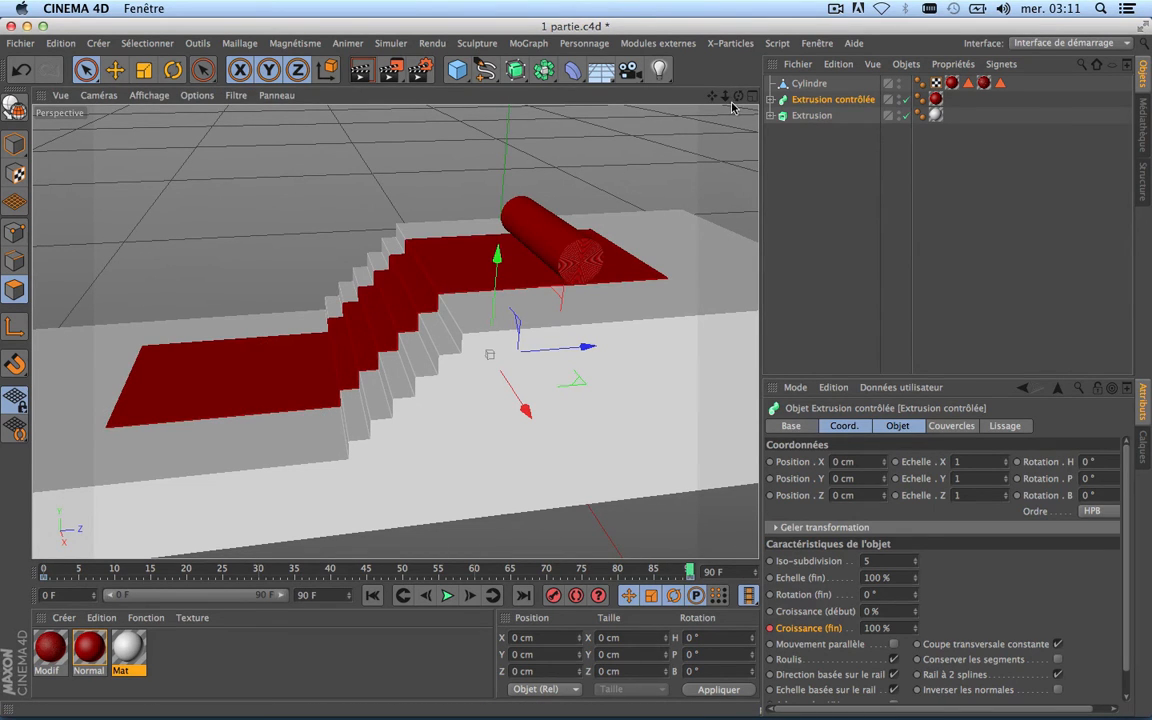
{"action": "left_click_drag", "start_coordinate": [738, 97], "coordinate": [635, 102]}
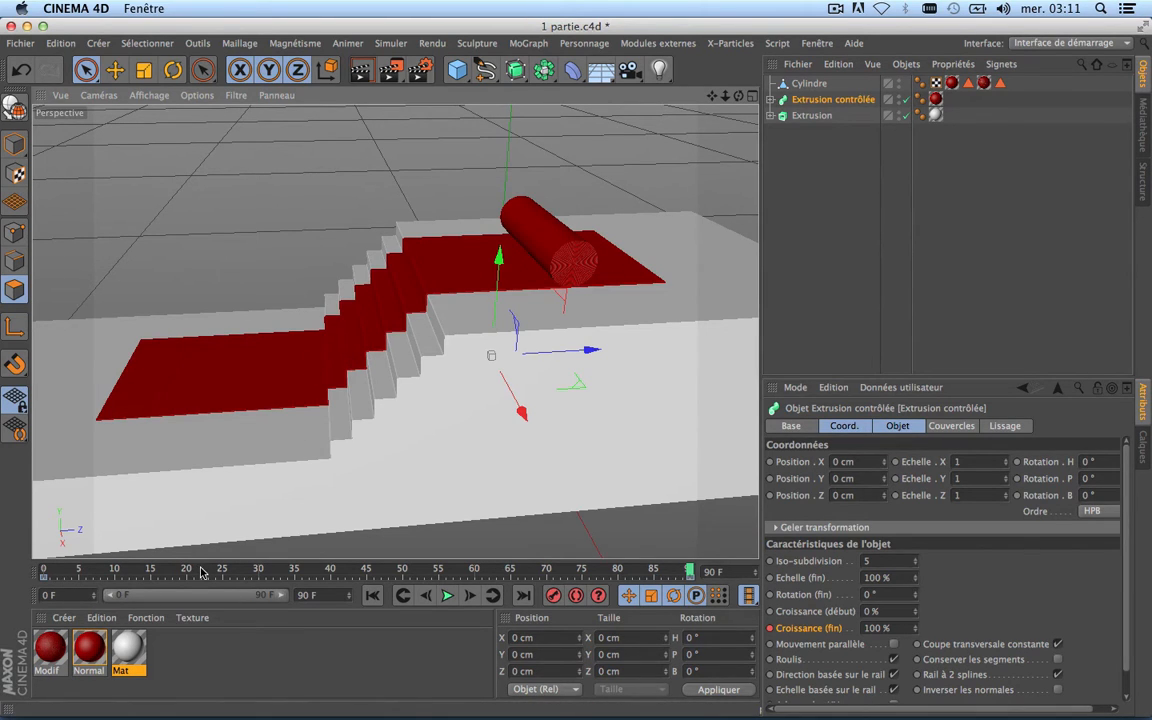
{"action": "left_click_drag", "start_coordinate": [196, 572], "coordinate": [268, 582]}
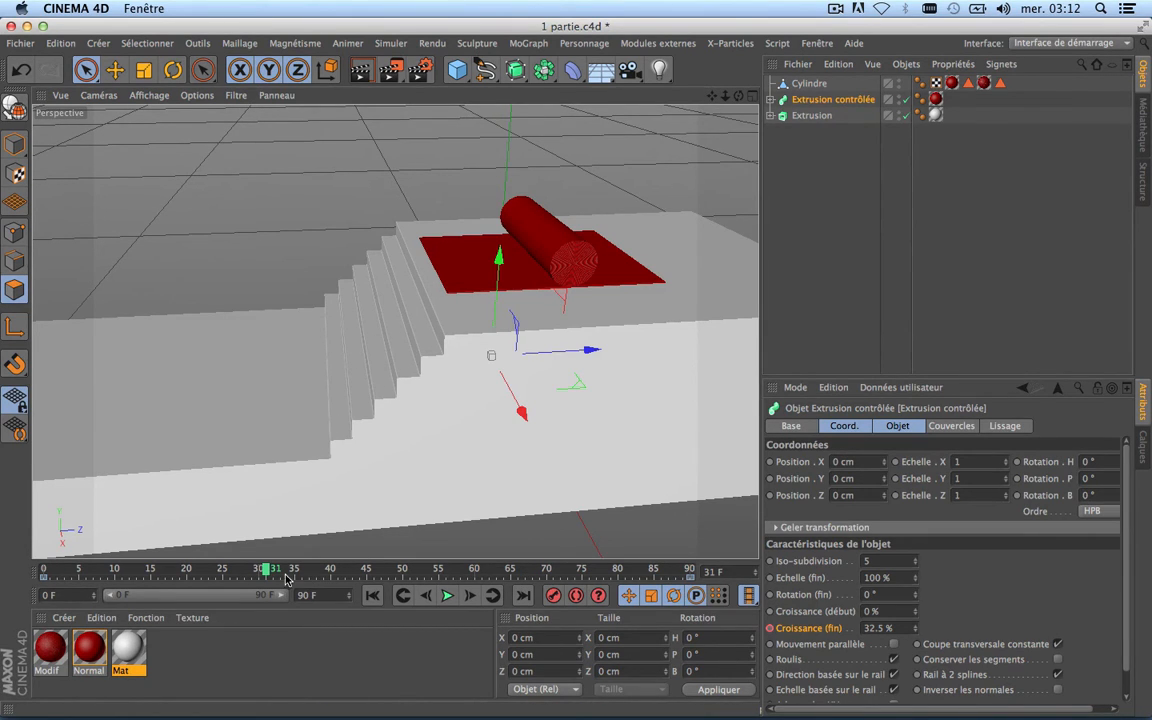
{"action": "left_click_drag", "start_coordinate": [266, 572], "coordinate": [260, 572]}
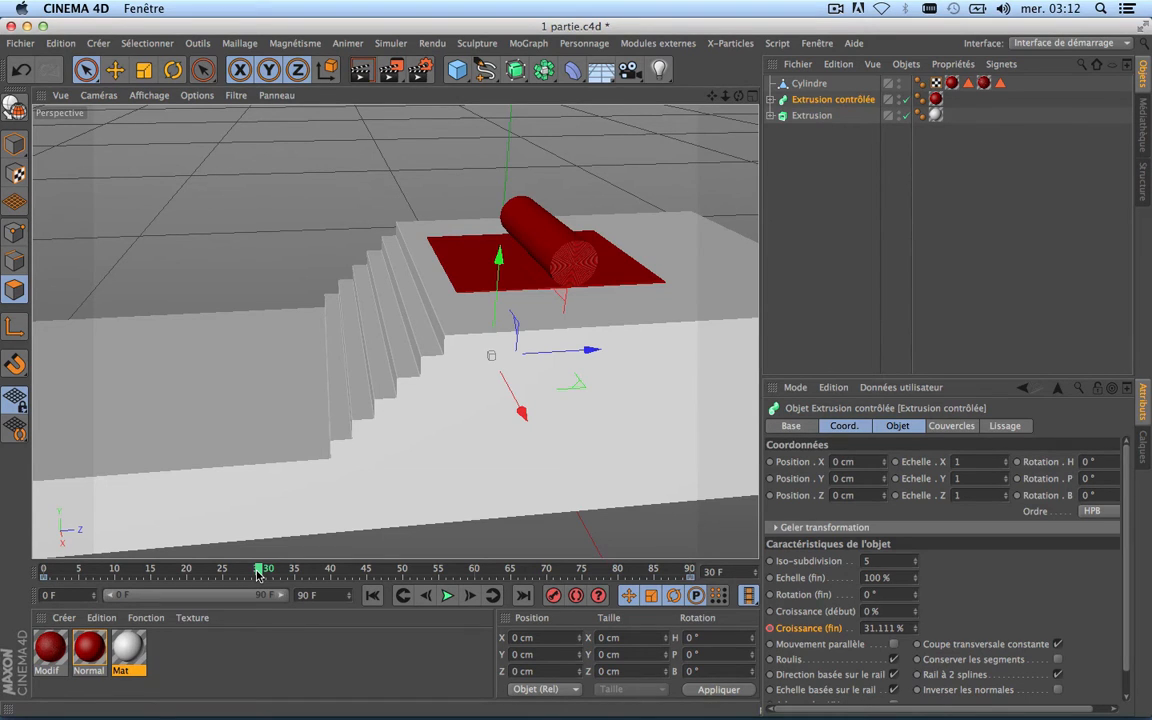
{"action": "left_click_drag", "start_coordinate": [257, 573], "coordinate": [38, 572]}
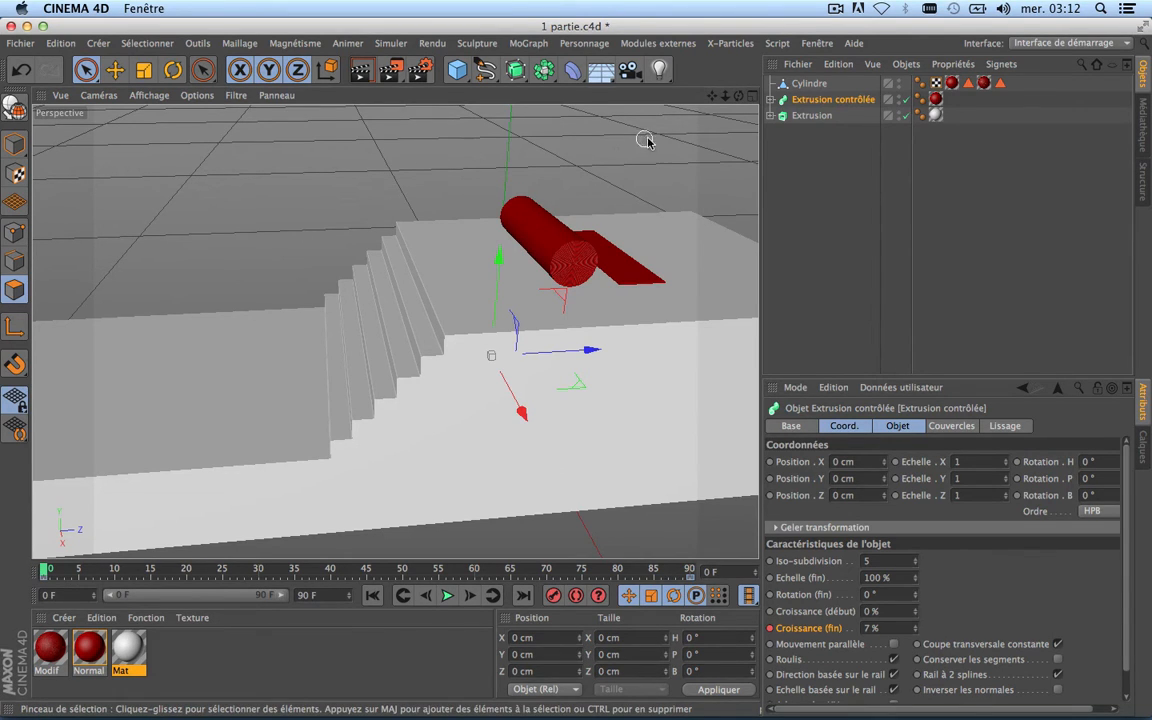
In the right view, move the whole Cylindre object along Z to 7.586 cm, above the front edge of the carpet strip.
{"action": "left_click", "coordinate": [753, 97]}
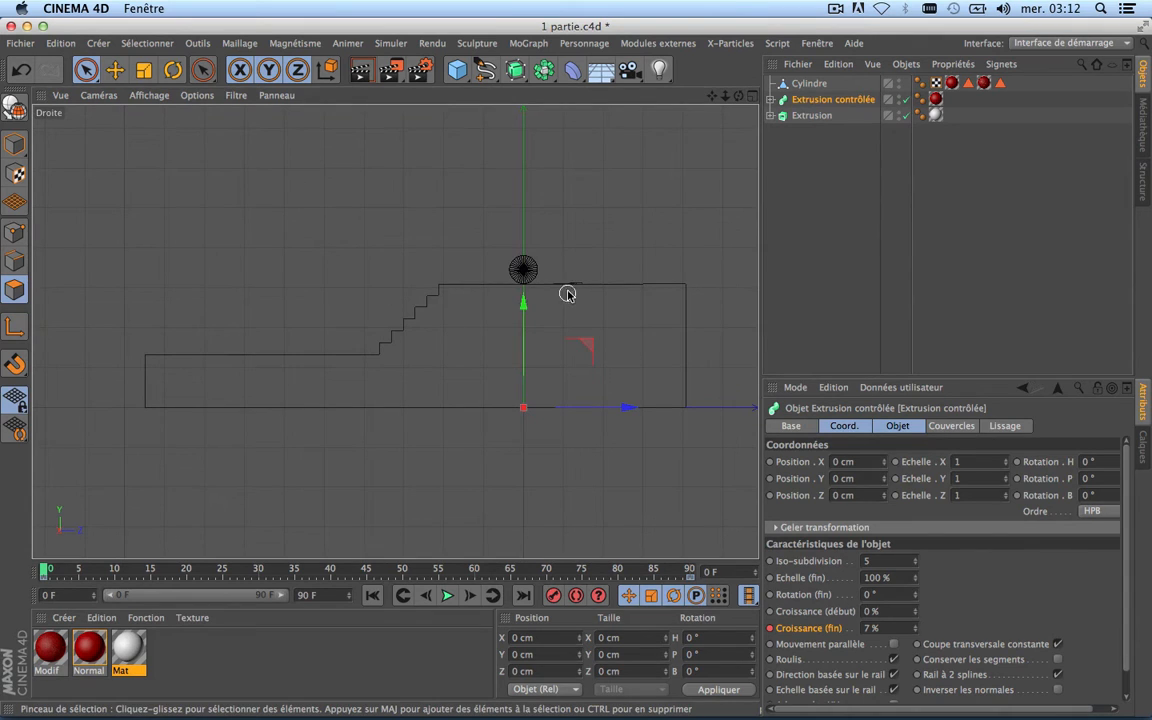
{"action": "scroll", "coordinate": [571, 273], "scroll_direction": "up", "scroll_amount": 15}
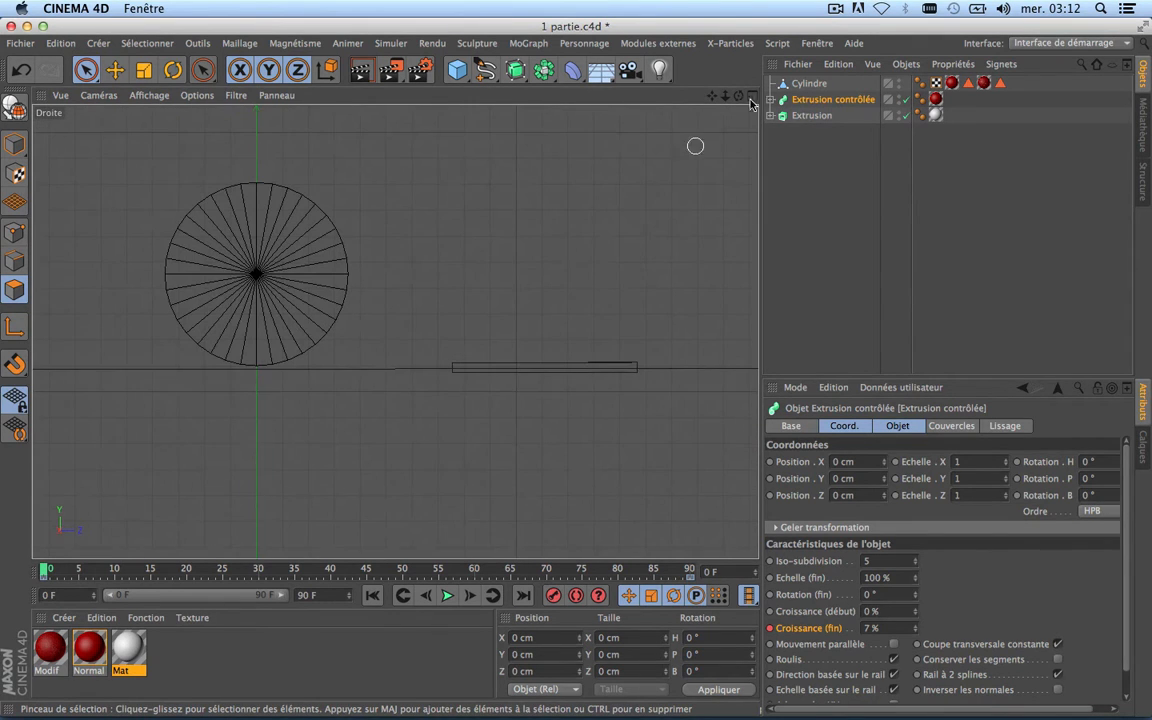
{"action": "left_click", "coordinate": [809, 83]}
{"action": "scroll", "coordinate": [361, 245], "scroll_direction": "down", "scroll_amount": 5}
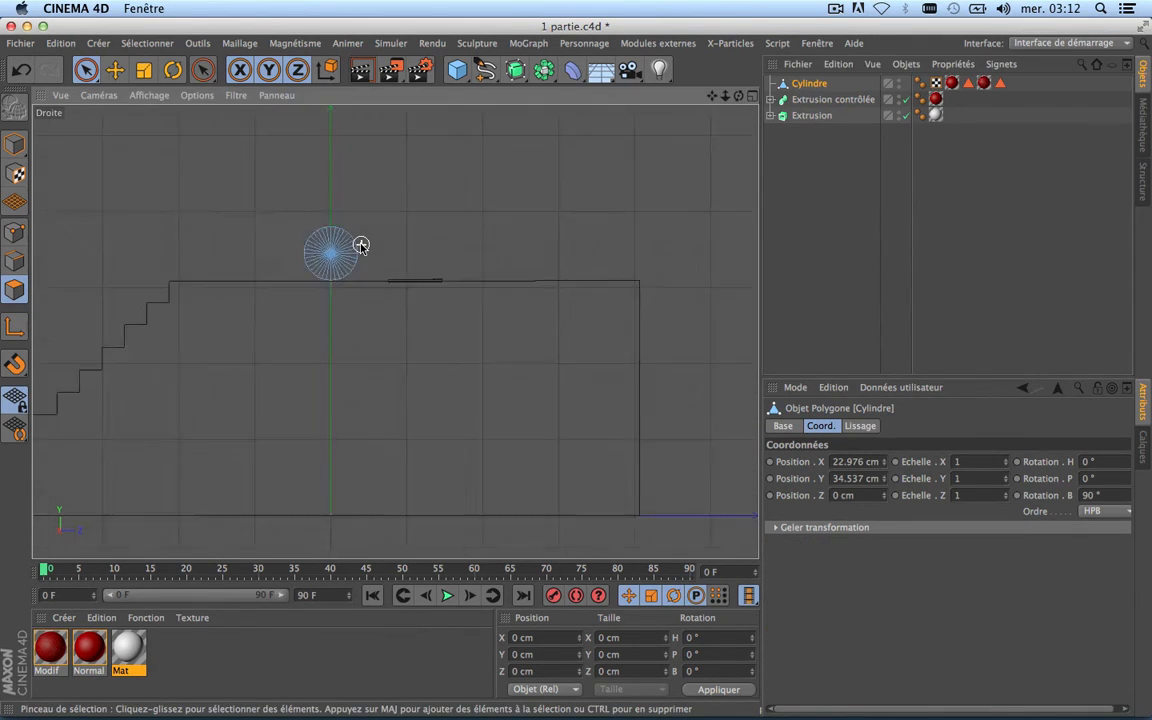
{"action": "scroll", "coordinate": [361, 245], "scroll_direction": "down", "scroll_amount": 3}
{"action": "scroll", "coordinate": [363, 244], "scroll_direction": "up", "scroll_amount": 4}
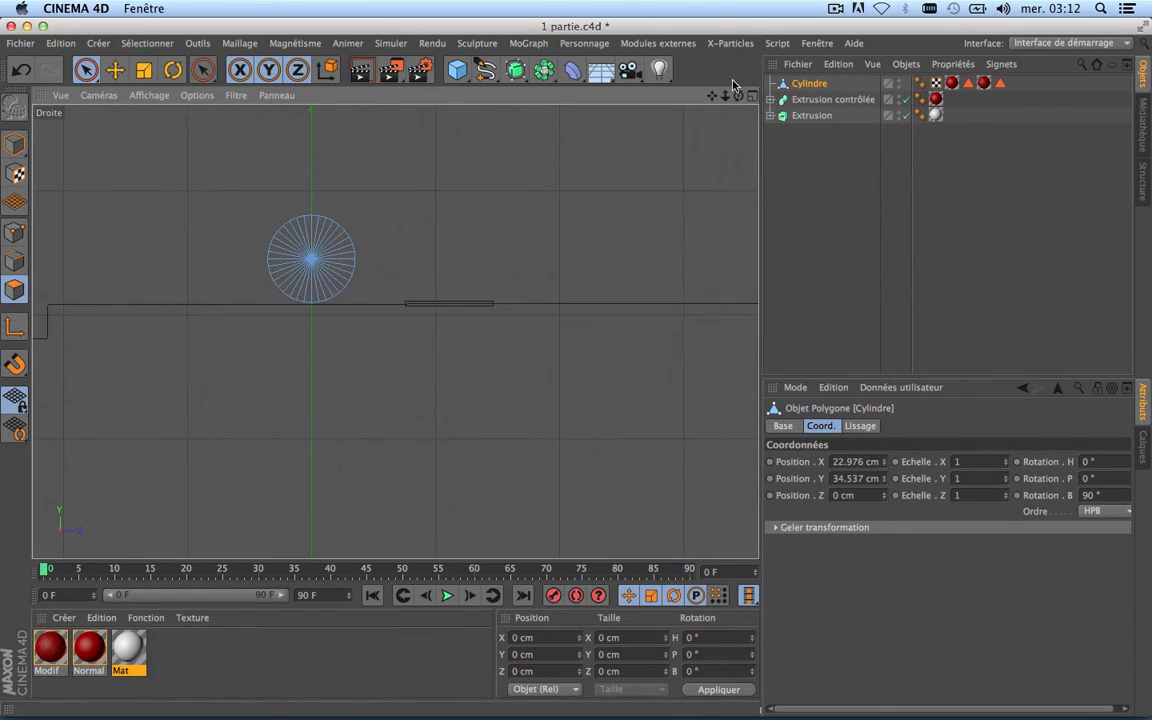
{"action": "left_click_drag", "start_coordinate": [712, 95], "coordinate": [200, 250]}
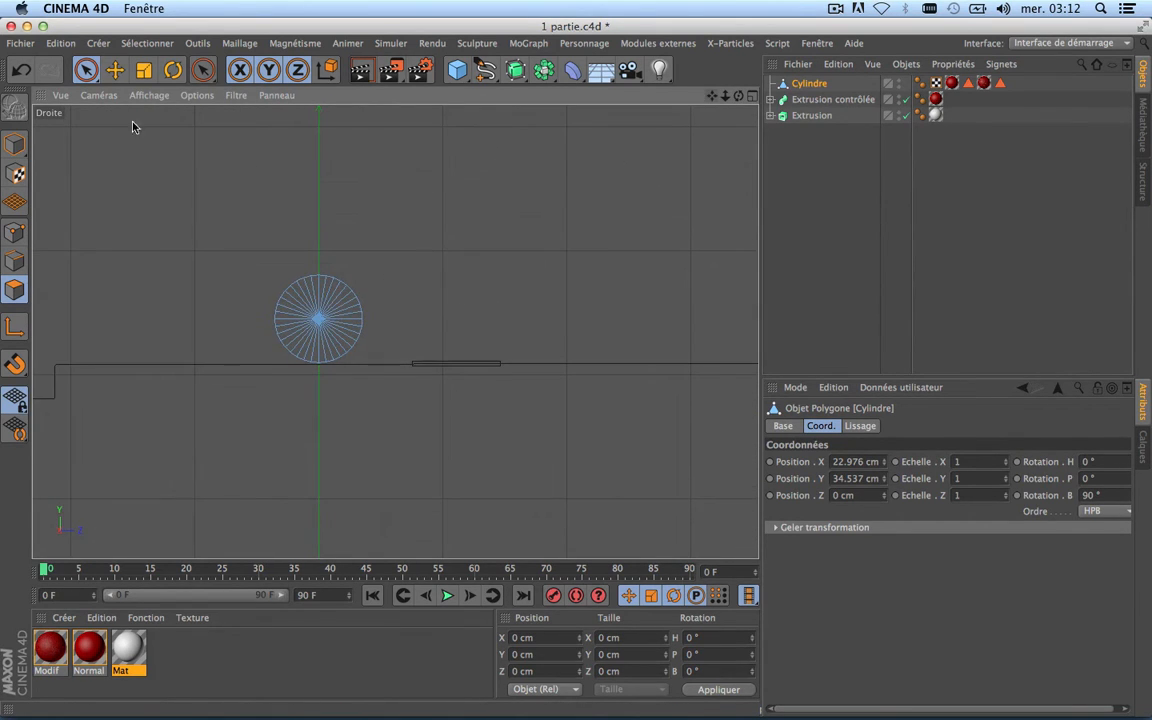
{"action": "left_click", "coordinate": [16, 145]}
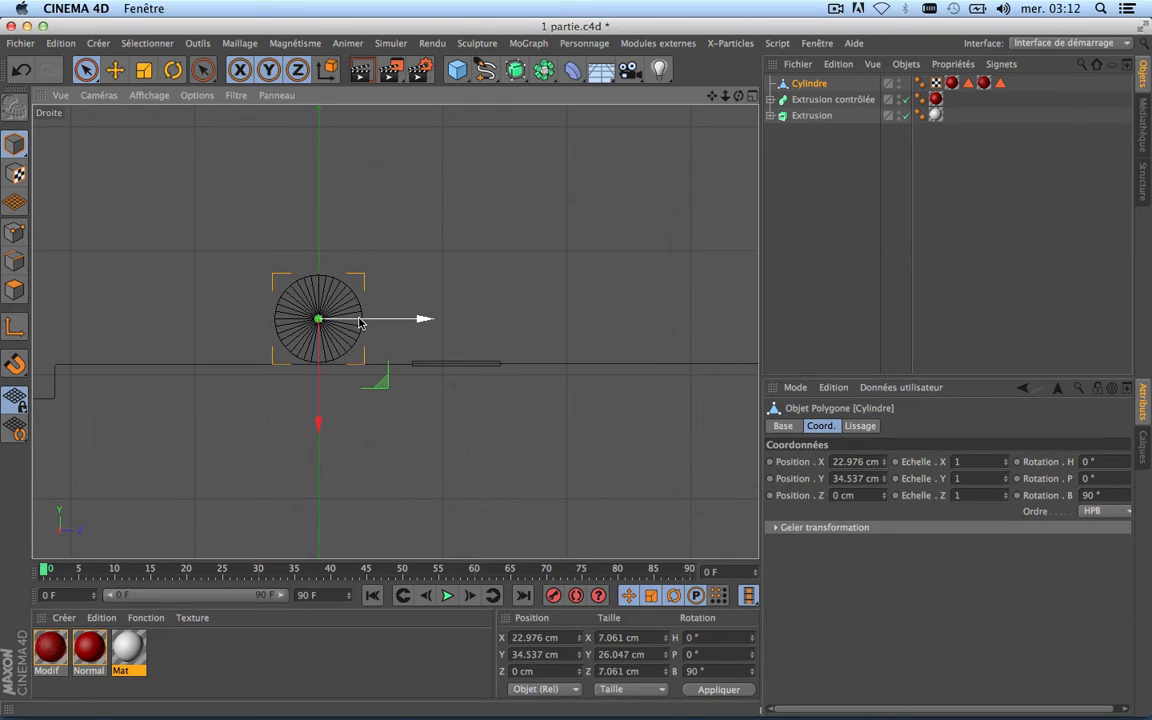
{"action": "scroll", "coordinate": [476, 373], "scroll_direction": "up", "scroll_amount": 5}
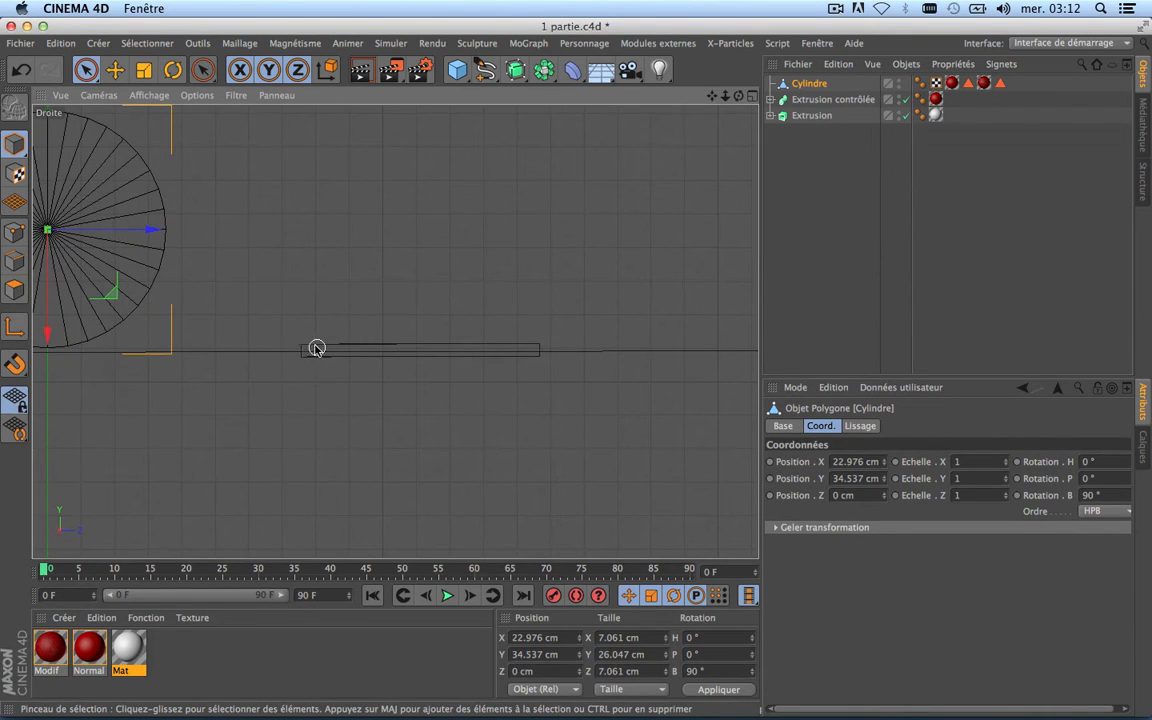
{"action": "left_click_drag", "start_coordinate": [150, 233], "coordinate": [404, 262]}
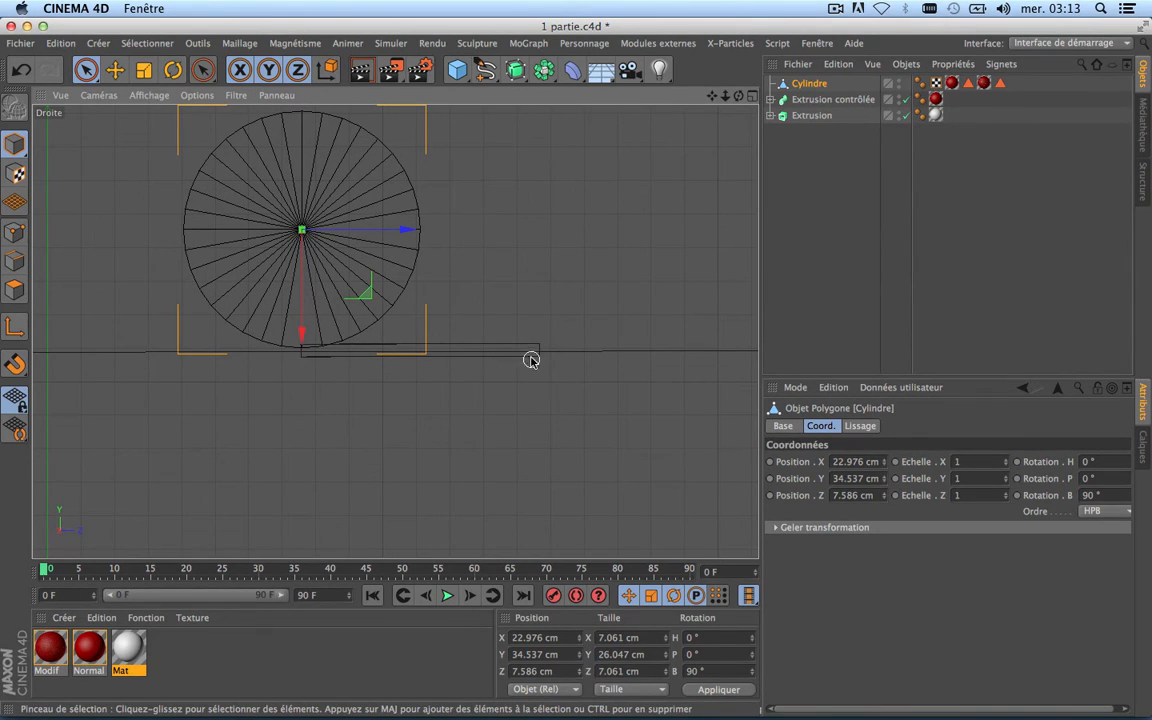
Examine in the right view how the underside of the roll lines up with both ends of the carpet strip.
{"action": "scroll", "coordinate": [288, 362], "scroll_direction": "up", "scroll_amount": 5}
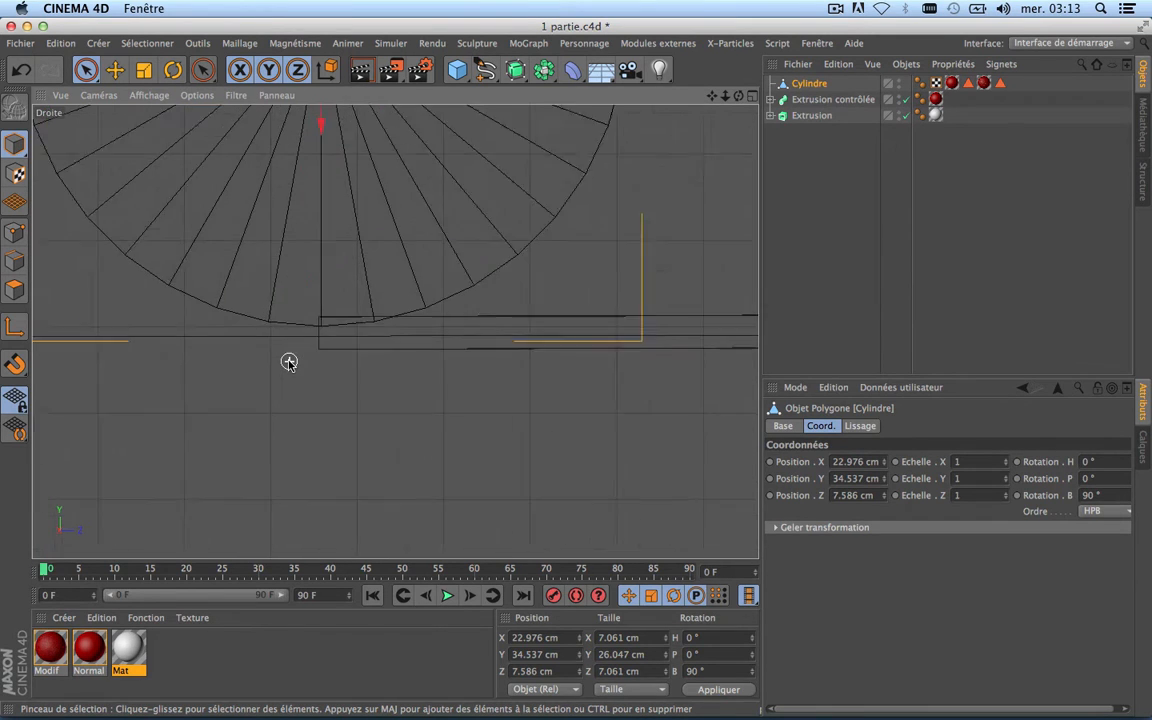
{"action": "scroll", "coordinate": [337, 348], "scroll_direction": "down", "scroll_amount": 5}
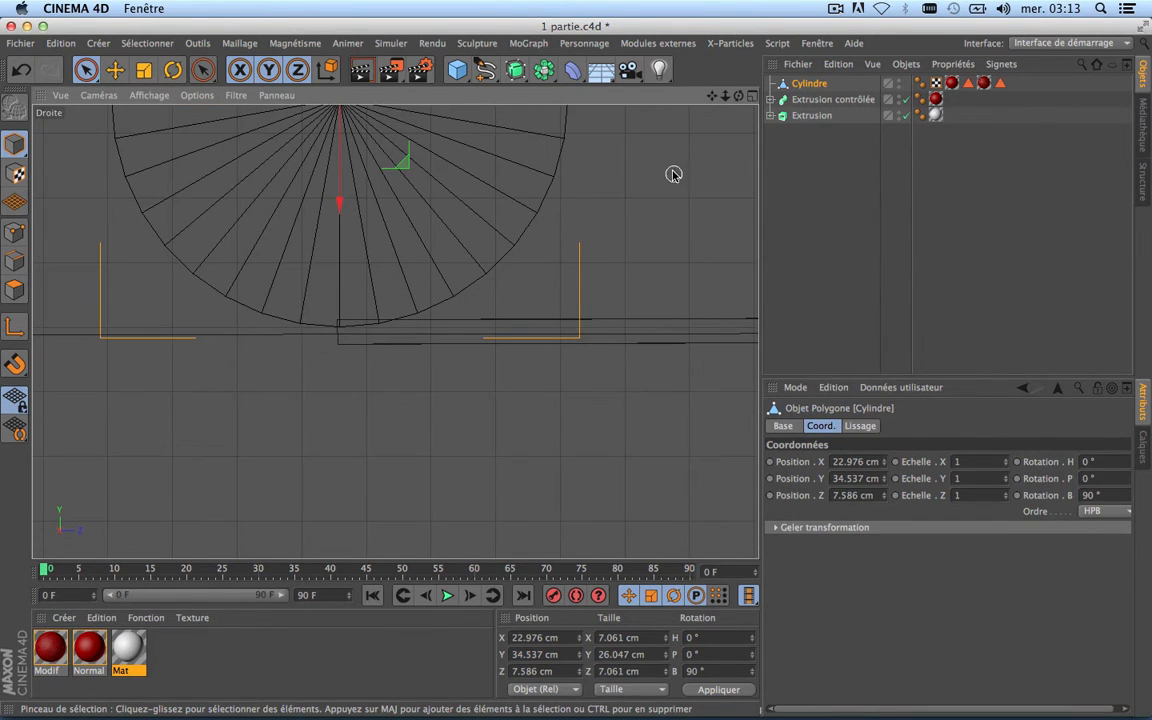
{"action": "left_click_drag", "start_coordinate": [711, 96], "coordinate": [589, 97]}
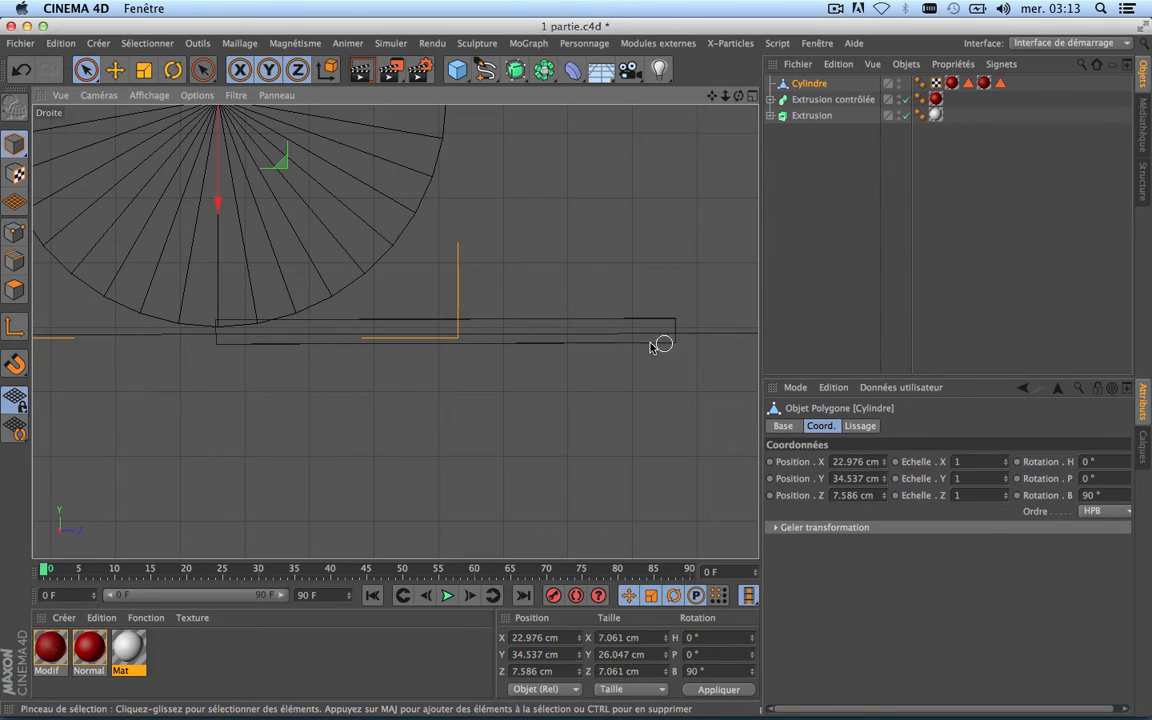
{"action": "scroll", "coordinate": [458, 336], "scroll_direction": "down", "scroll_amount": 5}
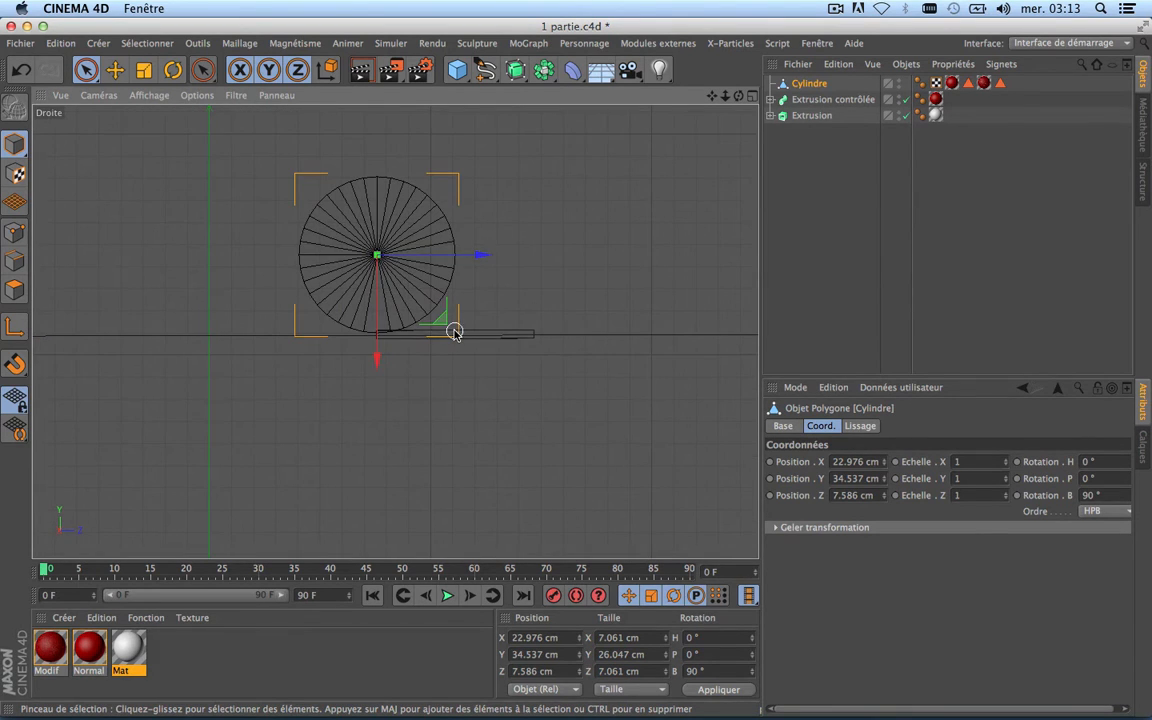
{"action": "scroll", "coordinate": [453, 333], "scroll_direction": "up", "scroll_amount": 6}
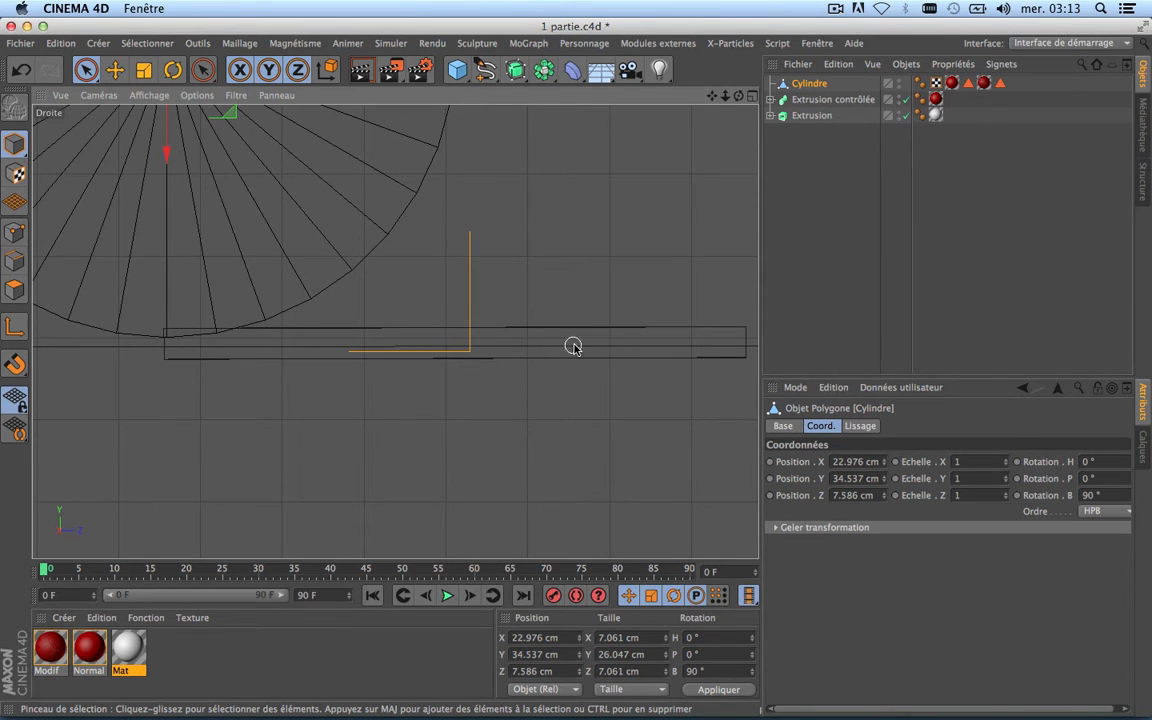
{"action": "scroll", "coordinate": [575, 346], "scroll_direction": "down", "scroll_amount": 3}
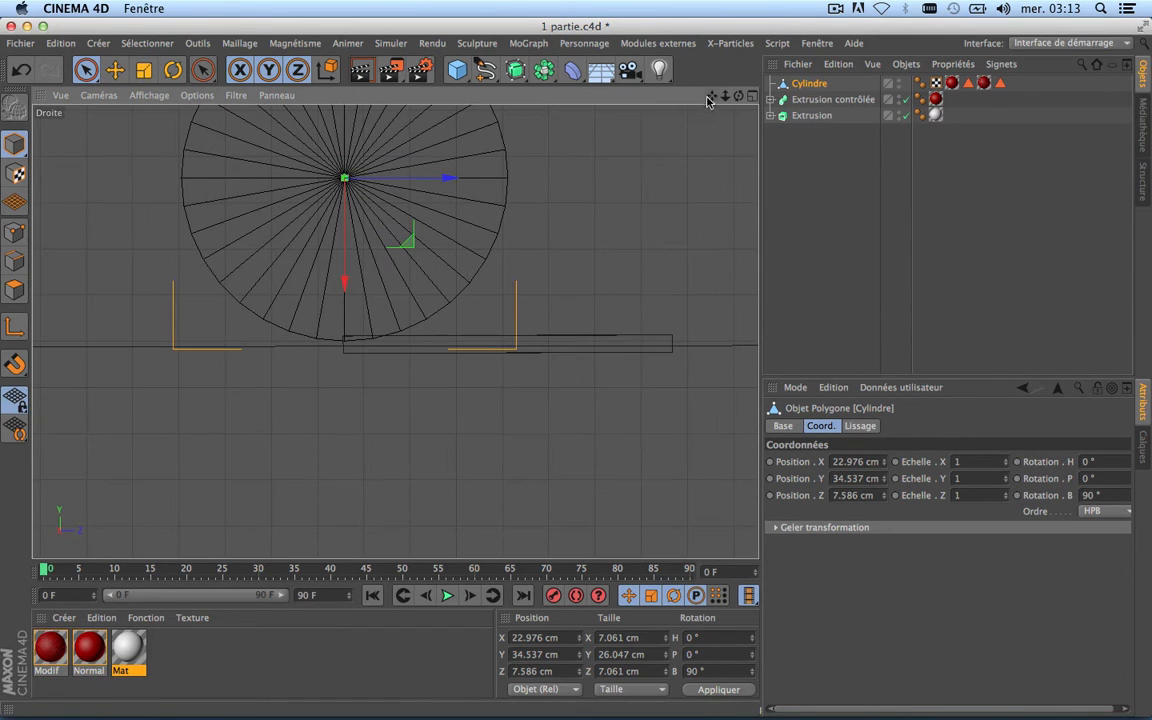
{"action": "left_click_drag", "start_coordinate": [710, 97], "coordinate": [933, 55]}
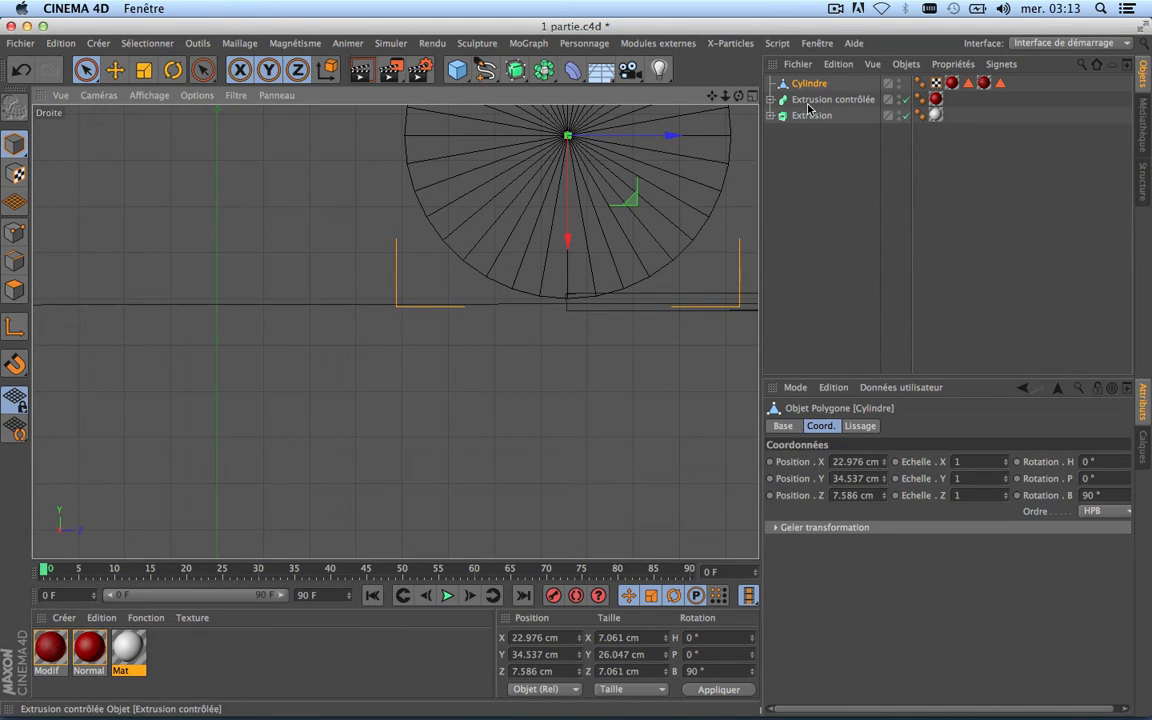
Select Extrusion contrôlée and scrub its growth from frame 0 to frame 18 and back to frame 0 against the roll.
{"action": "left_click", "coordinate": [809, 103]}
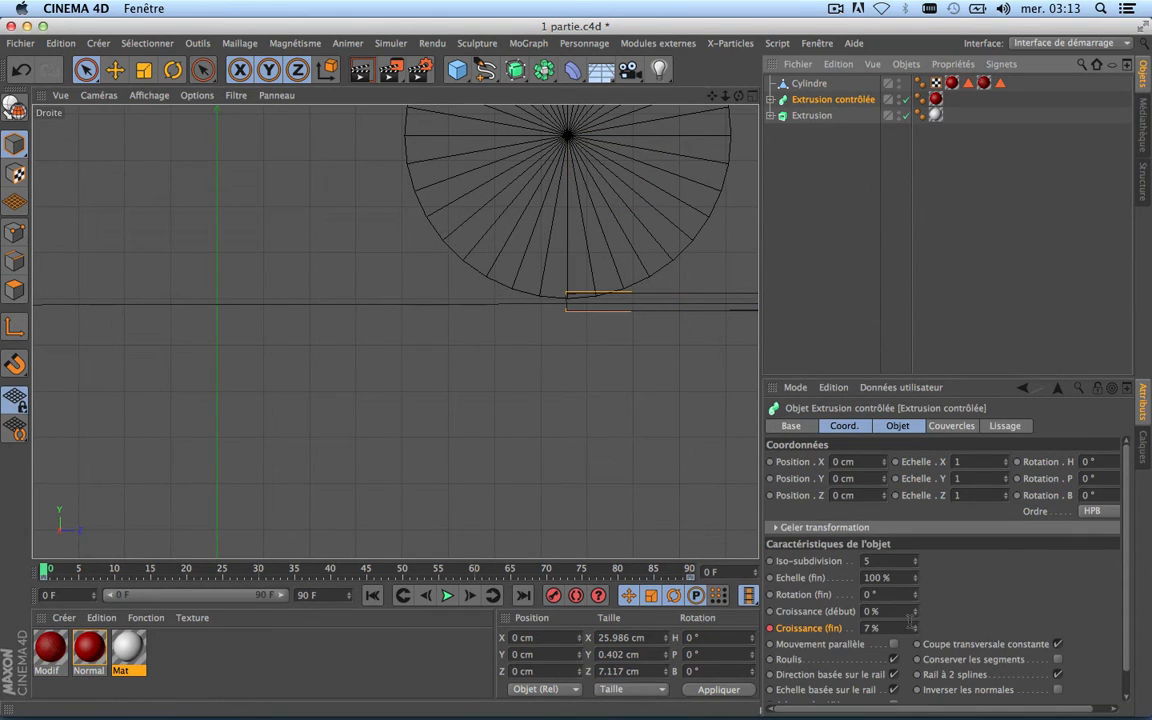
{"action": "left_click_drag", "start_coordinate": [45, 570], "coordinate": [174, 572]}
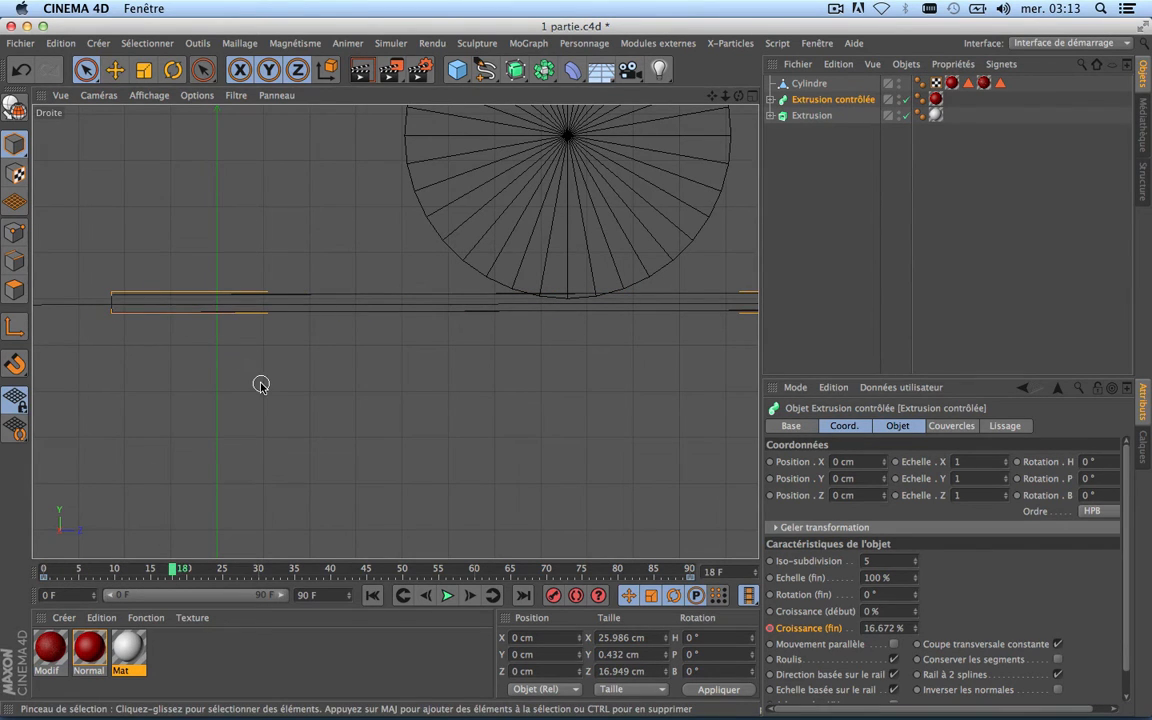
{"action": "scroll", "coordinate": [260, 385], "scroll_direction": "down", "scroll_amount": 3}
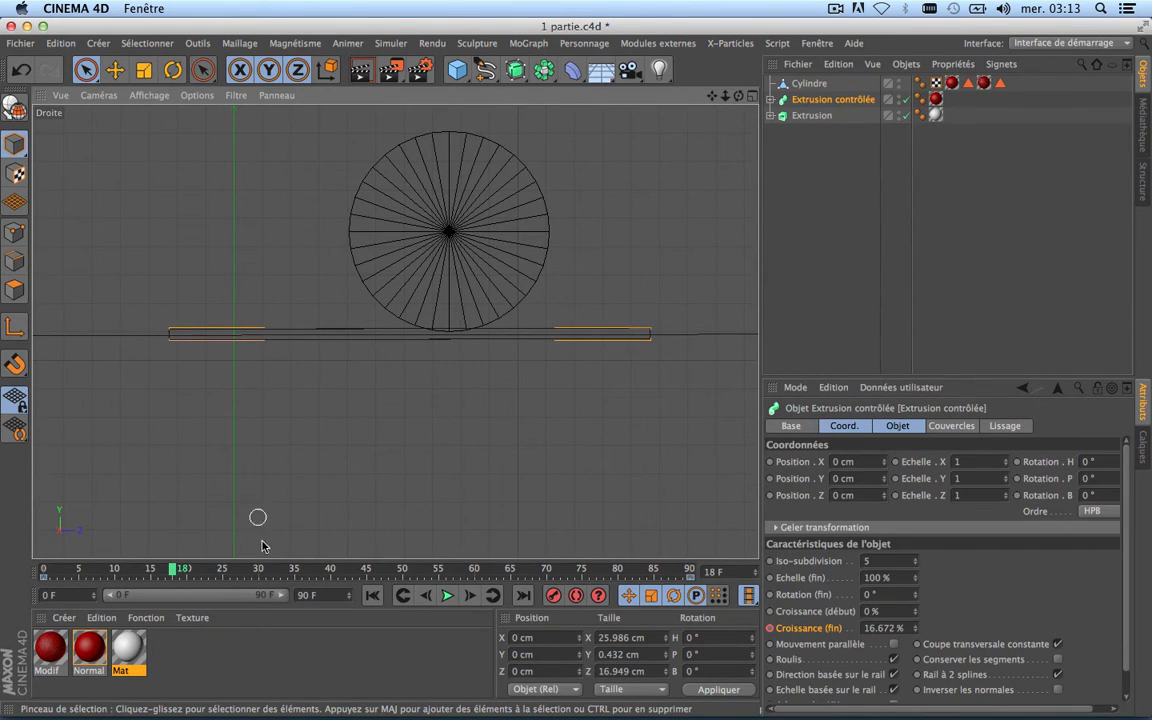
{"action": "left_click_drag", "start_coordinate": [268, 565], "coordinate": [43, 568]}
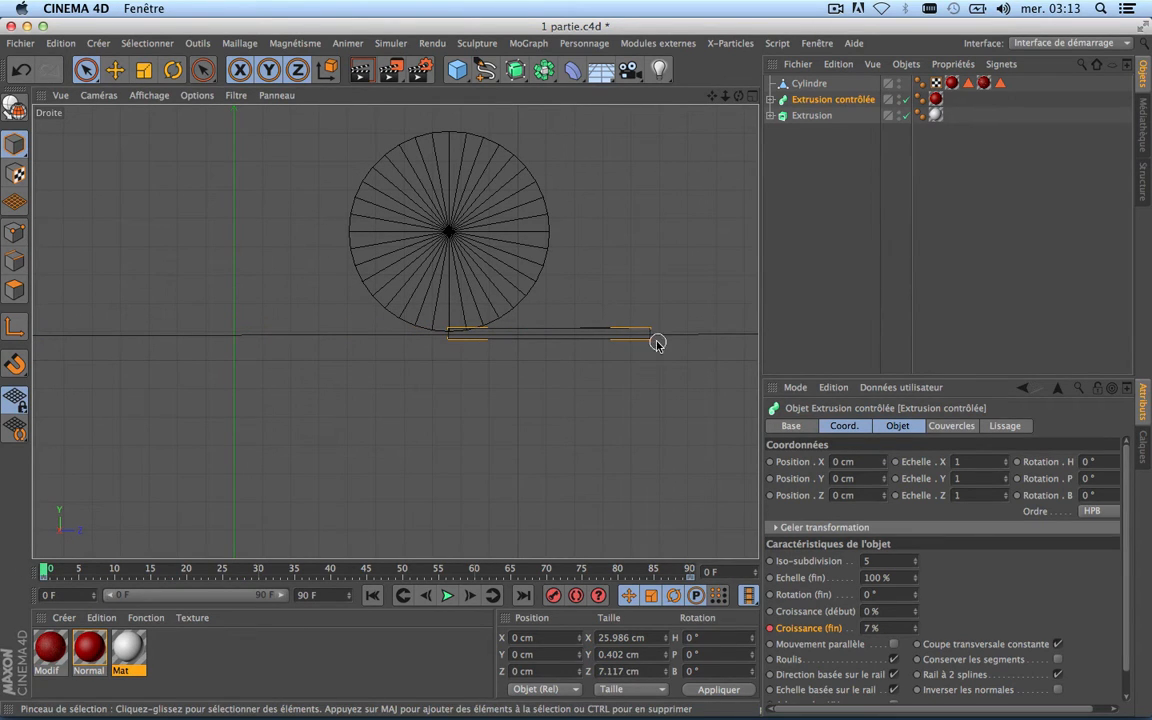
Examine the contact between the roll and the carpet's front edge up close in the right and perspective views.
{"action": "scroll", "coordinate": [478, 329], "scroll_direction": "up", "scroll_amount": 4}
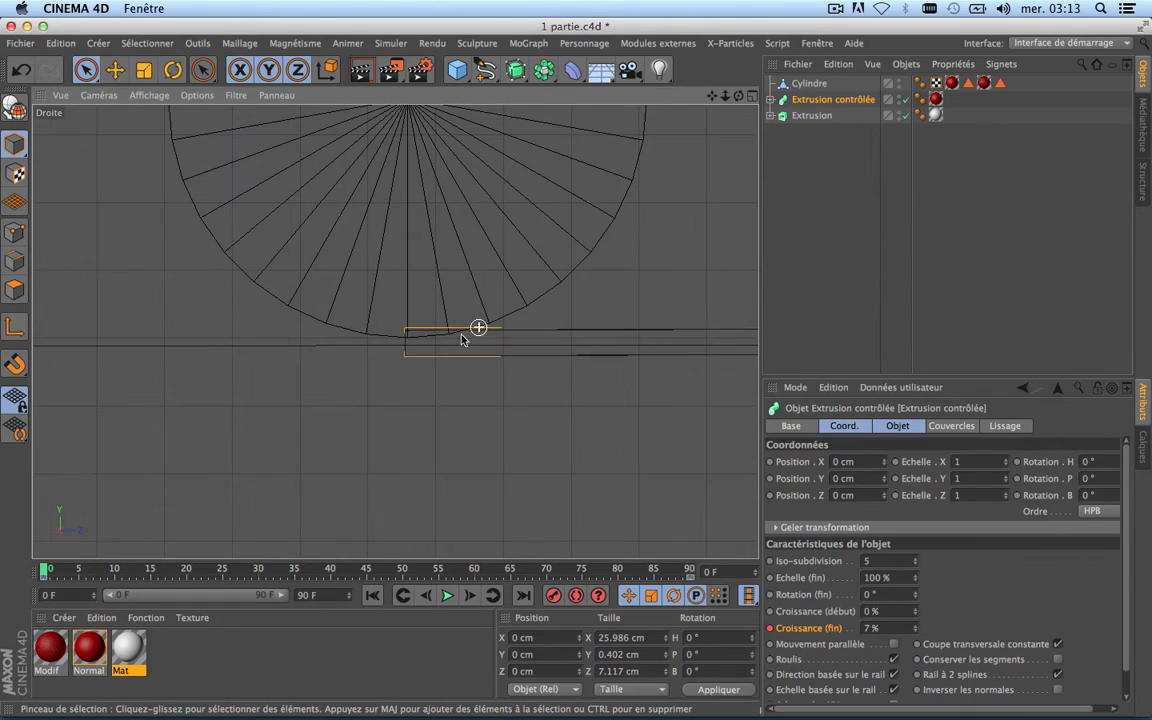
{"action": "scroll", "coordinate": [380, 360], "scroll_direction": "down", "scroll_amount": 3}
{"action": "scroll", "coordinate": [380, 360], "scroll_direction": "up", "scroll_amount": 3}
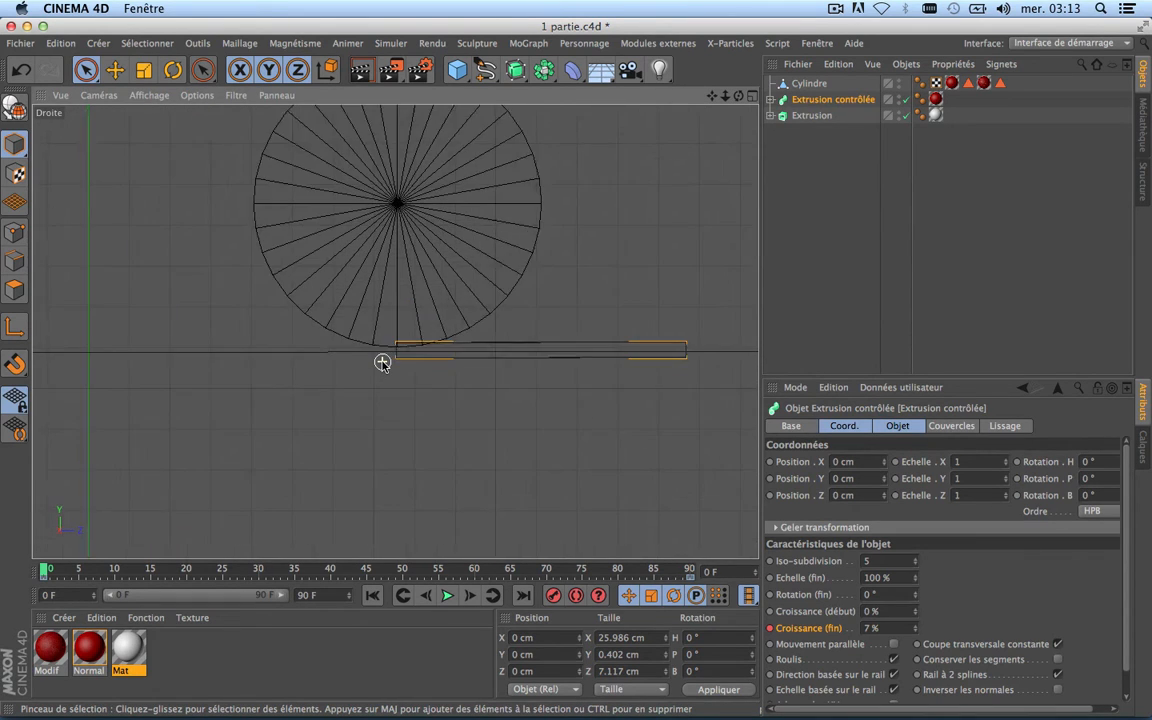
{"action": "middle_click_drag", "start_coordinate": [396, 331], "coordinate": [377, 376], "text": "alt"}
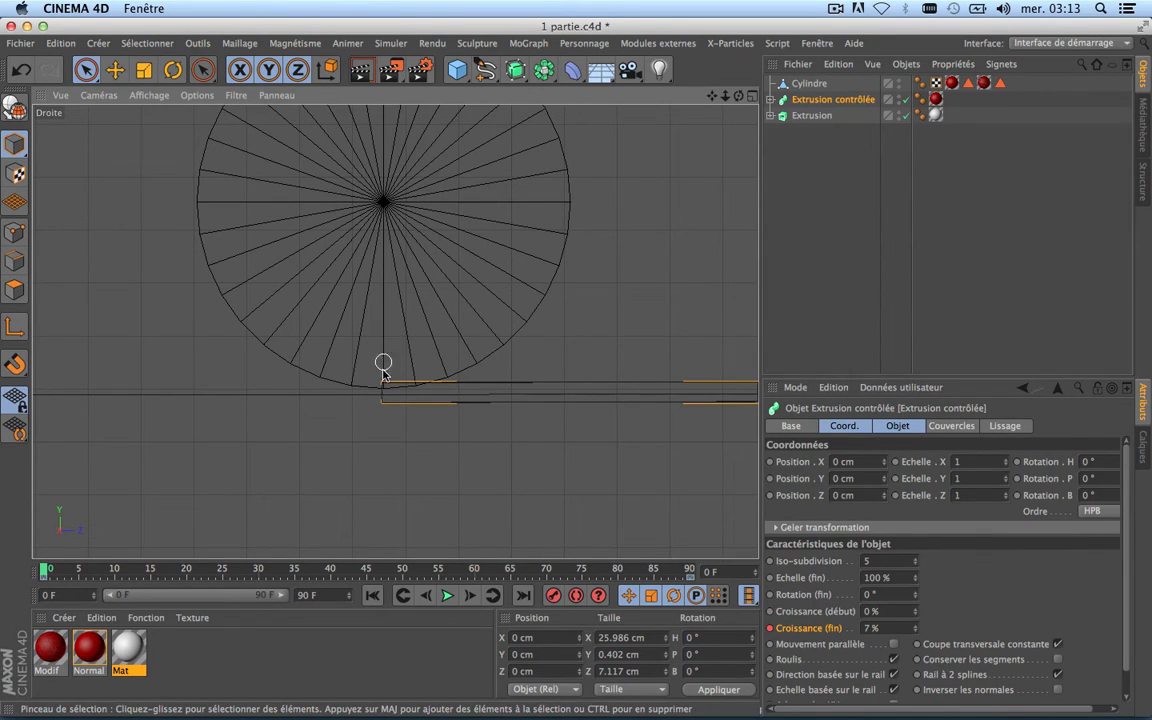
{"action": "left_click", "coordinate": [753, 96]}
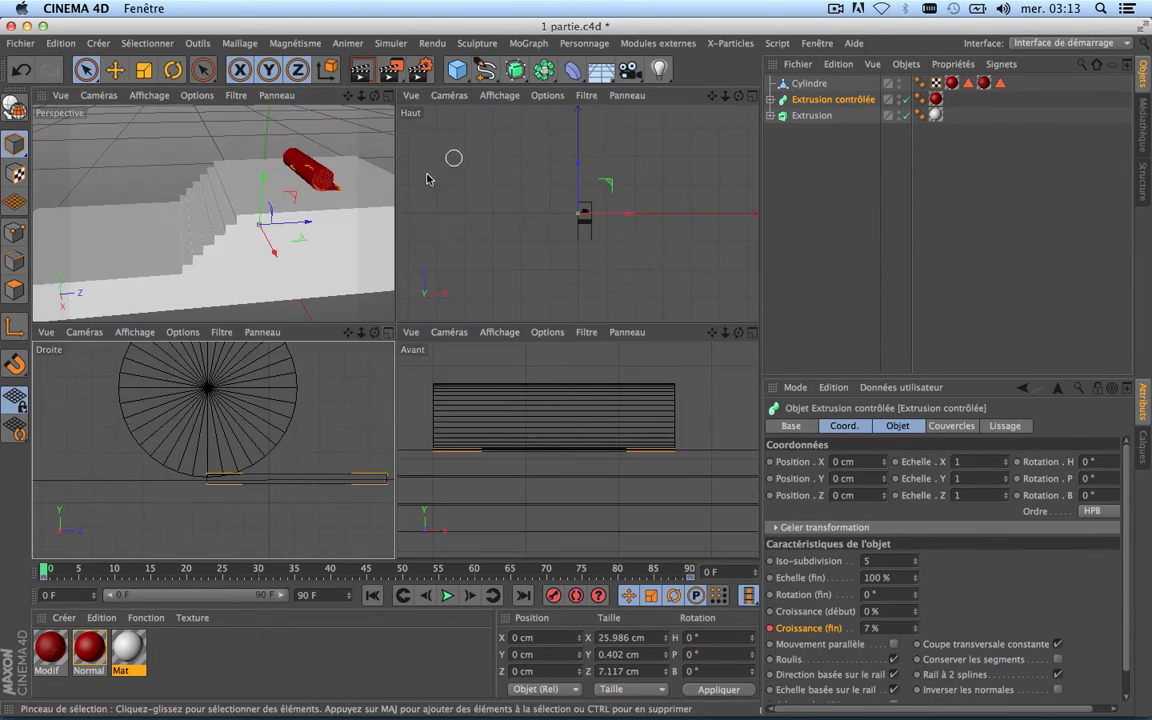
{"action": "middle_click", "coordinate": [373, 138]}
{"action": "scroll", "coordinate": [635, 257], "scroll_direction": "up", "scroll_amount": 10}
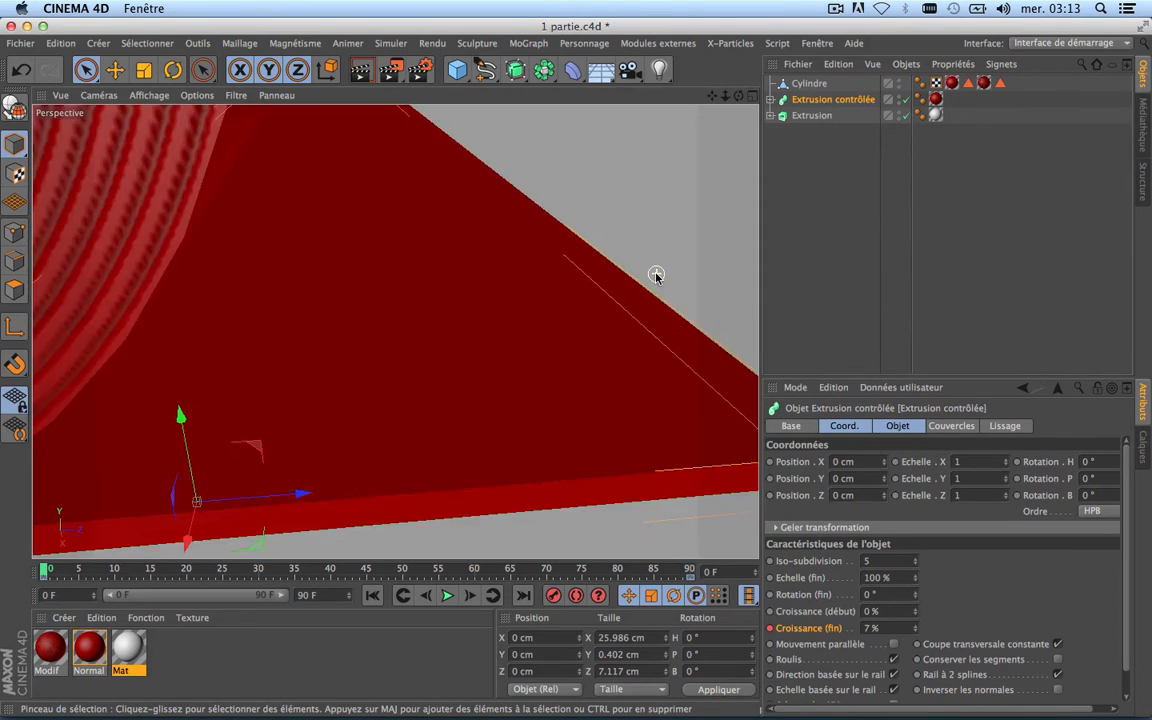
{"action": "scroll", "coordinate": [655, 274], "scroll_direction": "down", "scroll_amount": 5}
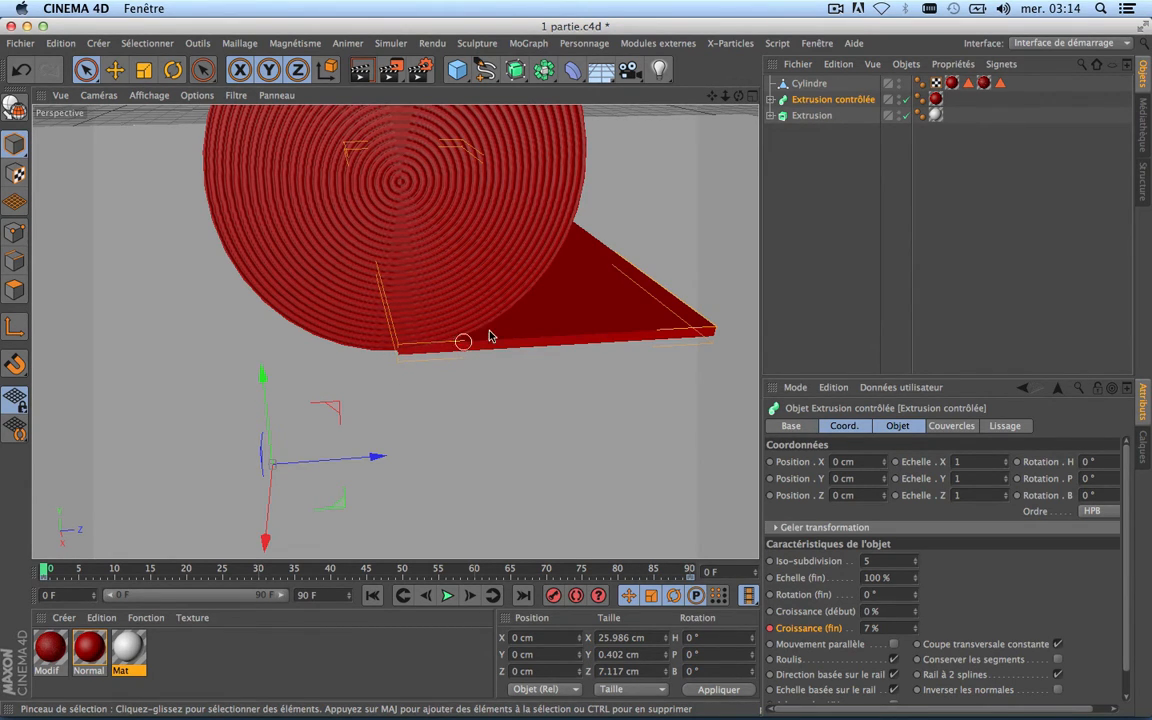
Return to the right view and examine the overlap of the roll's lowest point with the carpet thickness.
{"action": "left_click", "coordinate": [755, 96]}
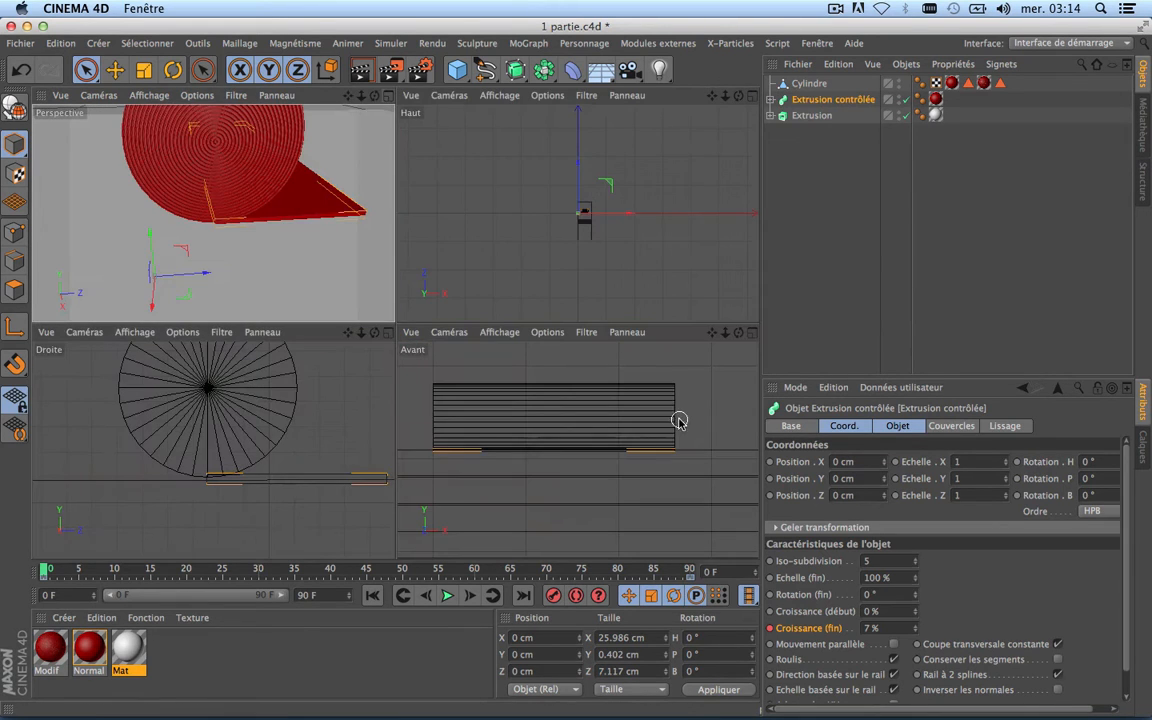
{"action": "left_click", "coordinate": [388, 333]}
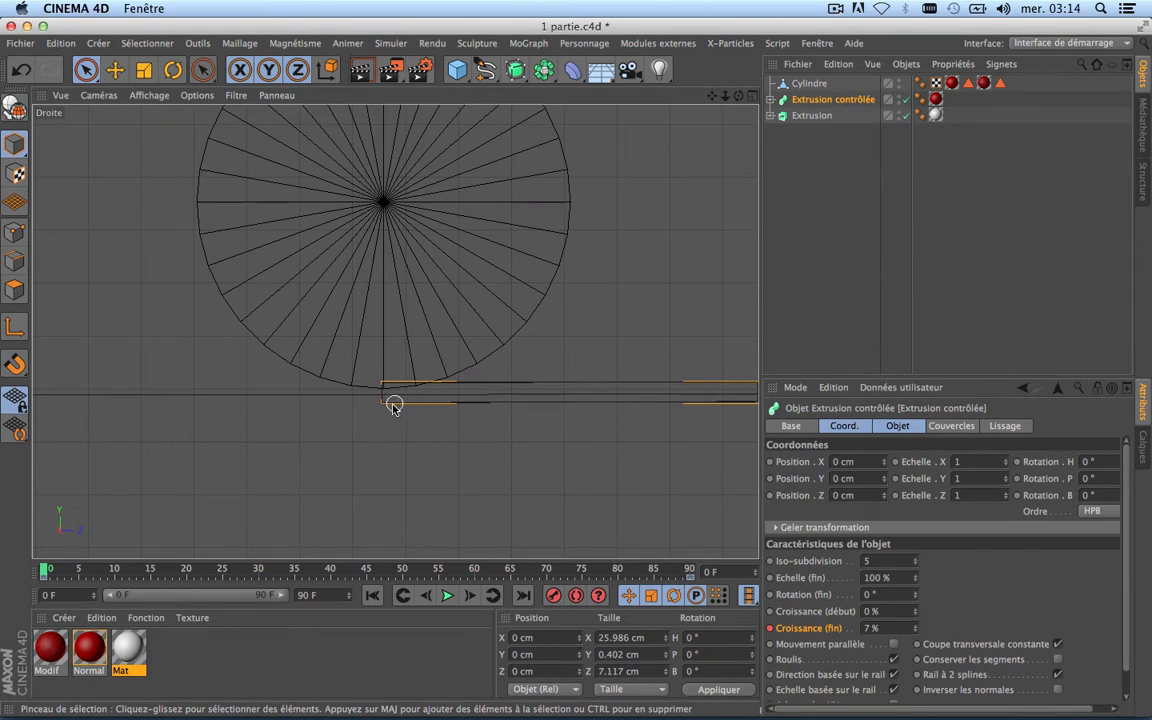
{"action": "scroll", "coordinate": [386, 402], "scroll_direction": "up", "scroll_amount": 5}
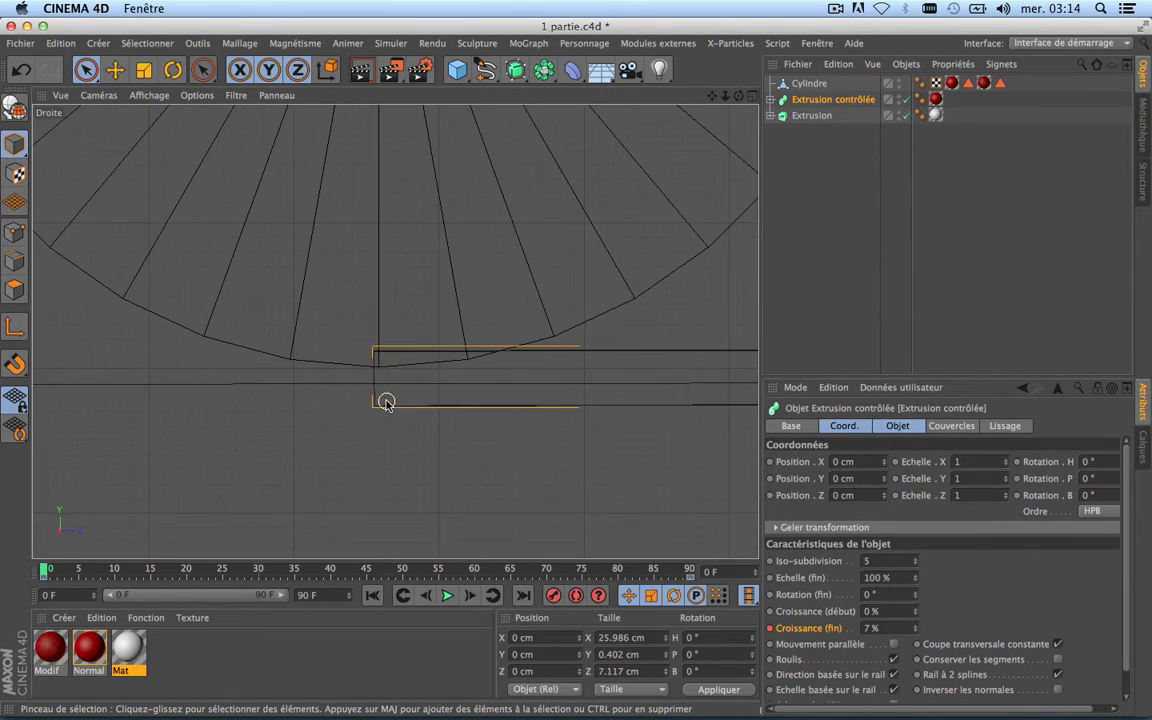
{"action": "scroll", "coordinate": [386, 402], "scroll_direction": "down", "scroll_amount": 1}
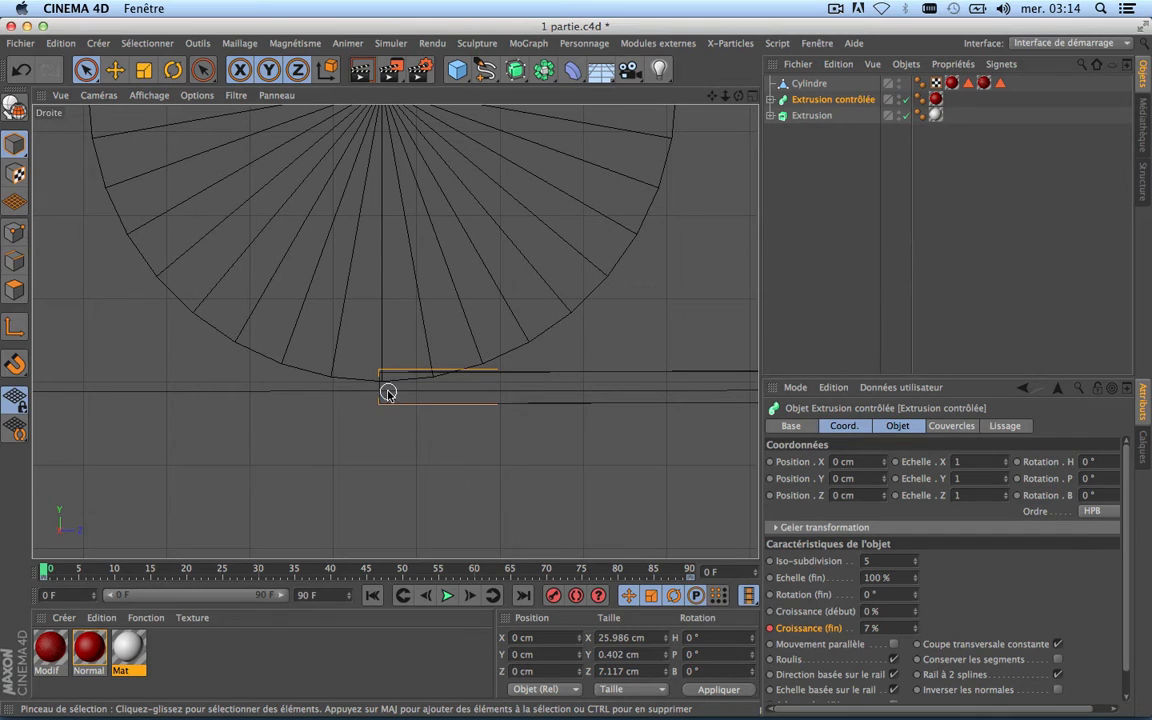
{"action": "scroll", "coordinate": [389, 407], "scroll_direction": "down", "scroll_amount": 3}
{"action": "scroll", "coordinate": [389, 405], "scroll_direction": "up", "scroll_amount": 6}
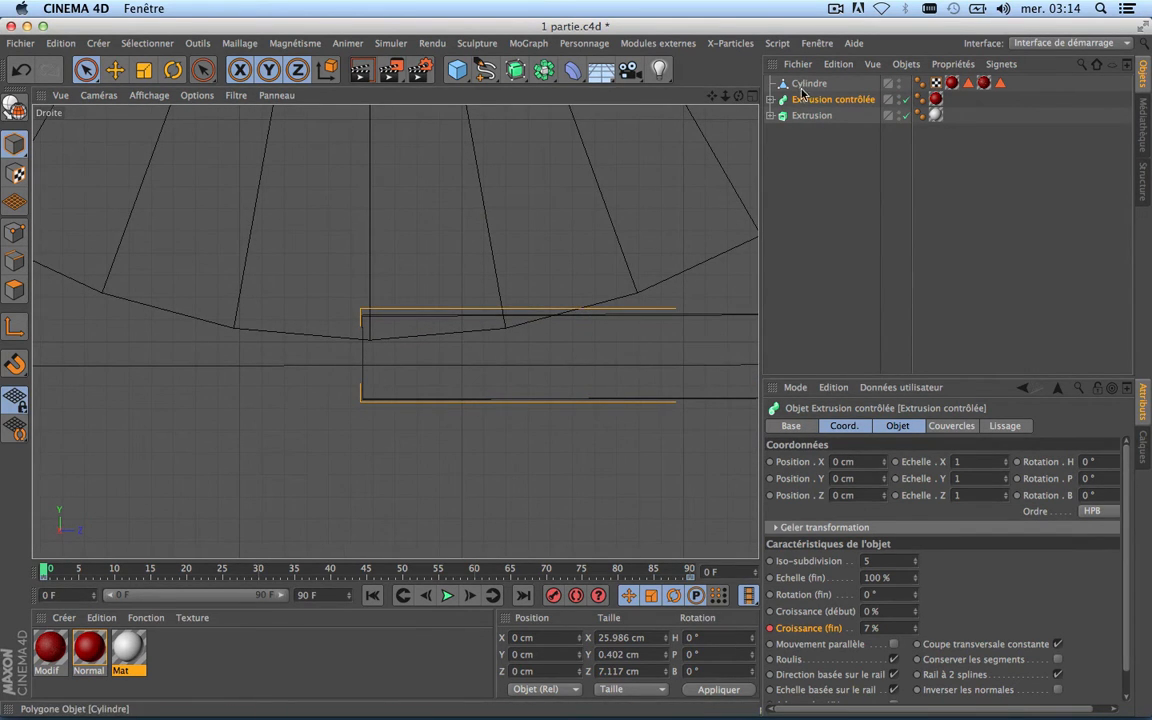
Expand Extrusion contrôlée and show only the coordinates of its first Spline.
{"action": "left_click", "coordinate": [770, 100]}
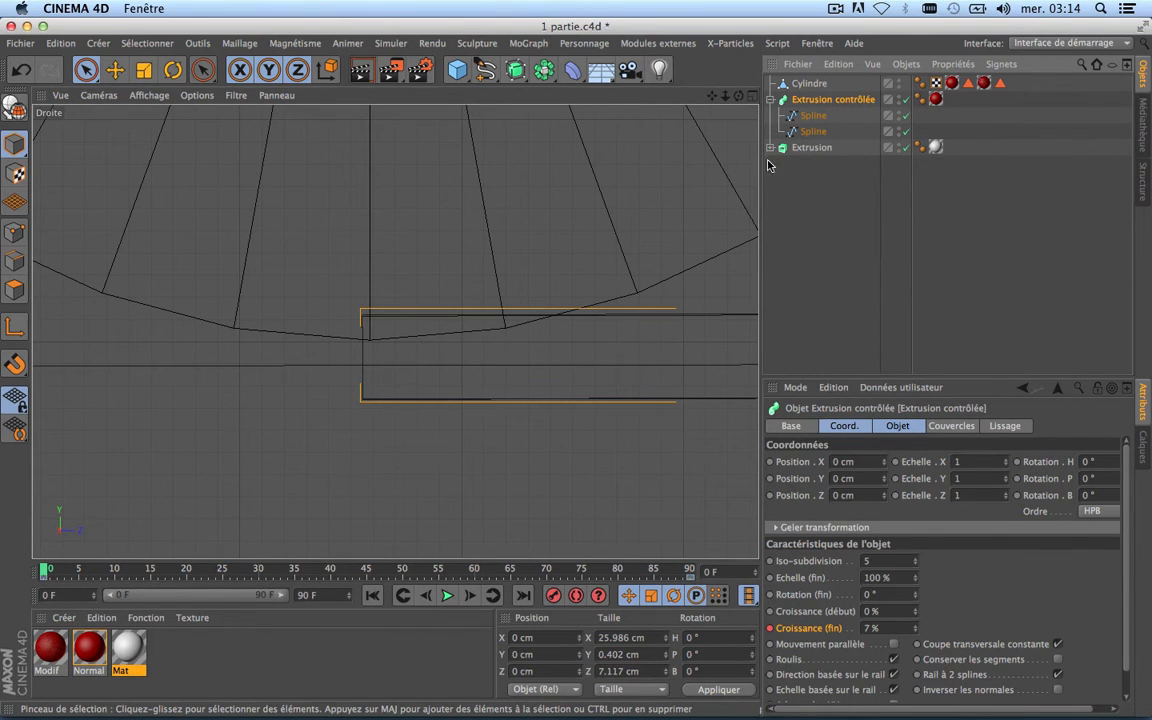
{"action": "left_click", "coordinate": [812, 116]}
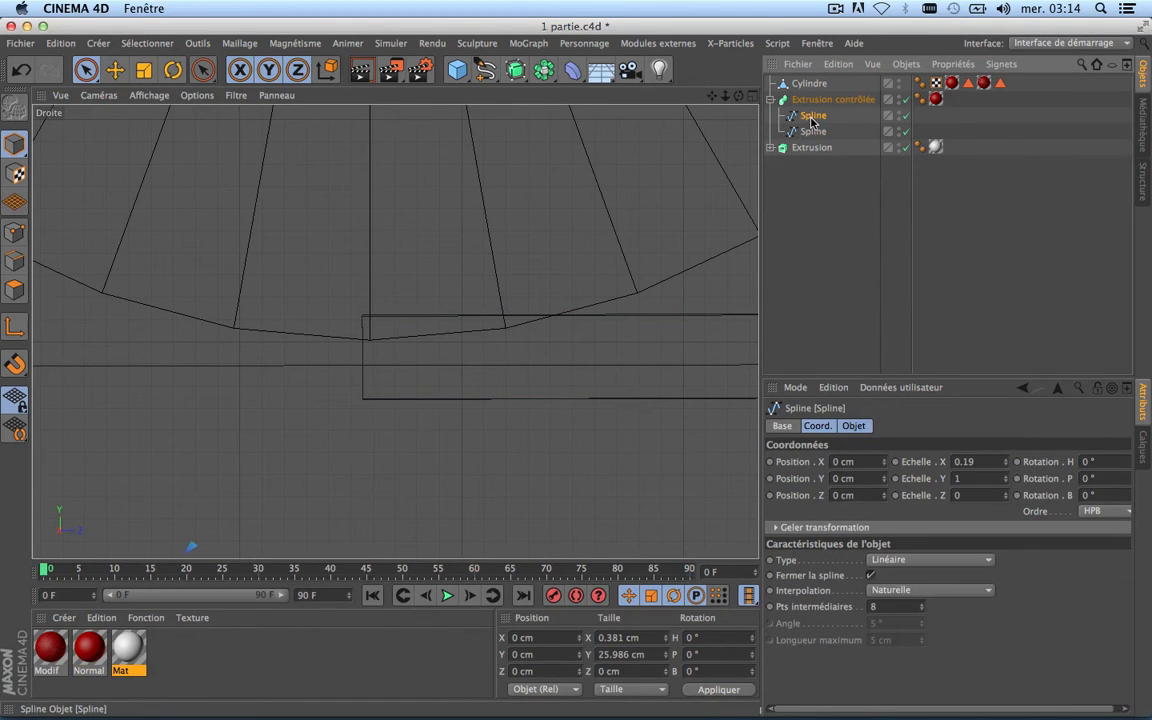
{"action": "left_click", "coordinate": [860, 426]}
{"action": "left_click", "coordinate": [820, 426]}
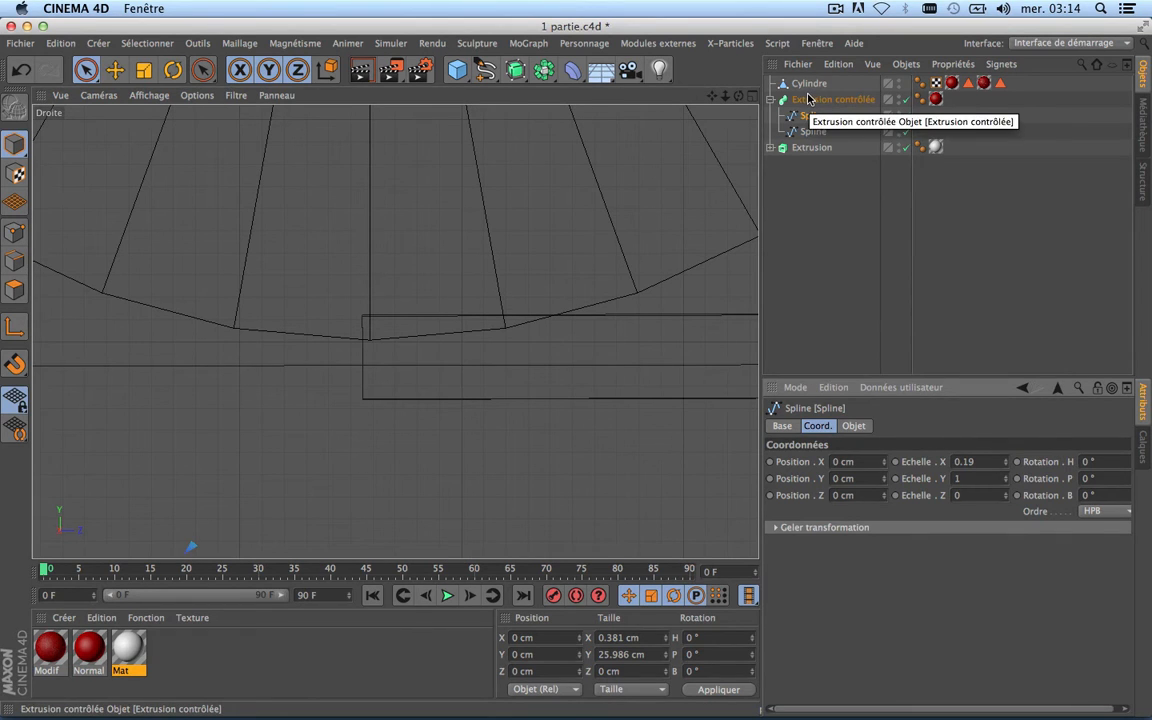
Expand Extrusion, select its Spline and examine the staircase profile beneath the roll.
{"action": "left_click", "coordinate": [771, 148]}
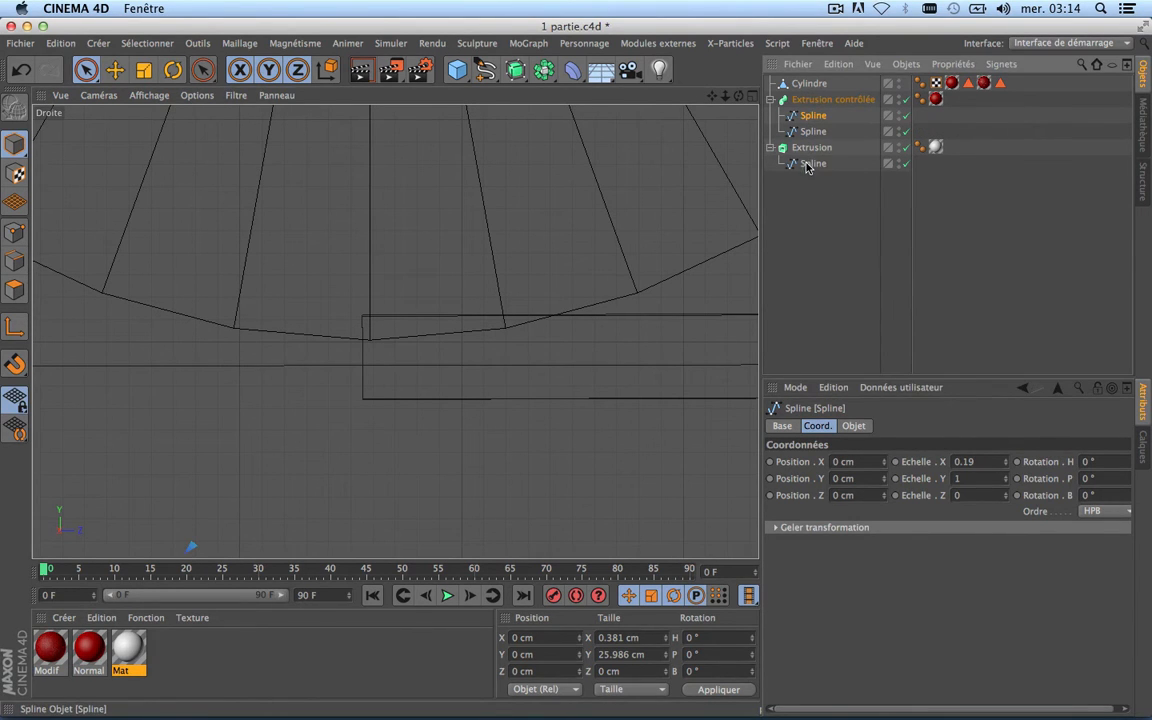
{"action": "left_click", "coordinate": [812, 163]}
{"action": "scroll", "coordinate": [506, 297], "scroll_direction": "down", "scroll_amount": 5}
{"action": "scroll", "coordinate": [506, 297], "scroll_direction": "down", "scroll_amount": 3}
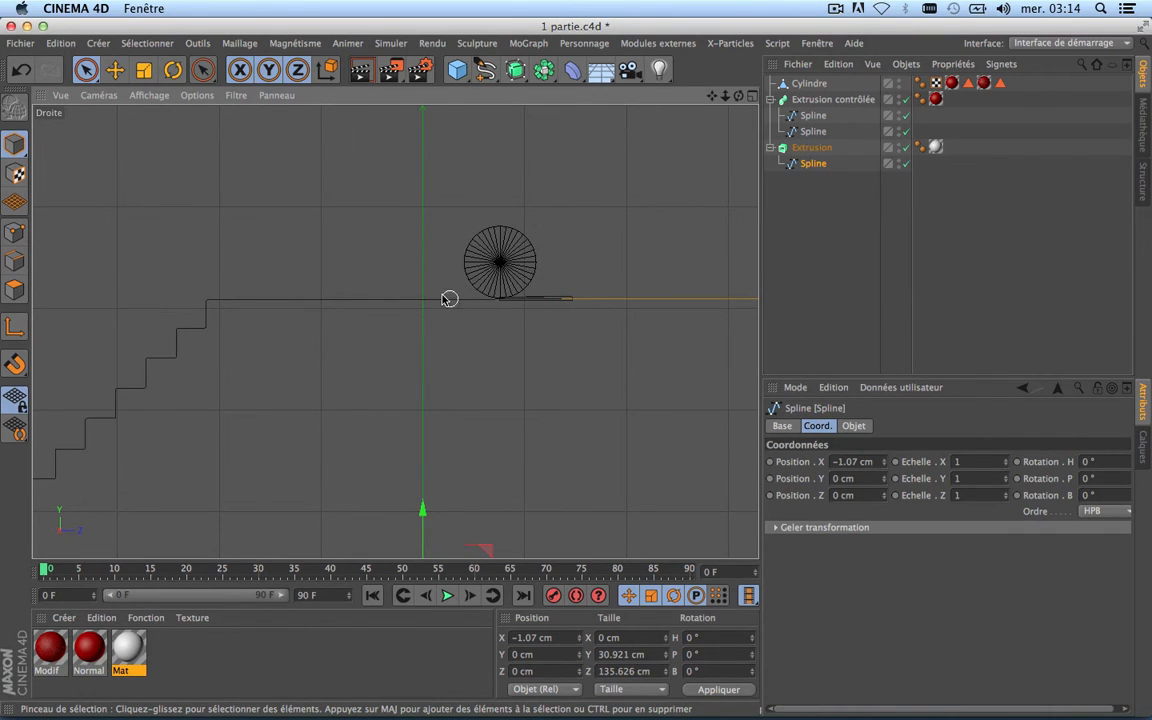
{"action": "scroll", "coordinate": [442, 296], "scroll_direction": "up", "scroll_amount": 6}
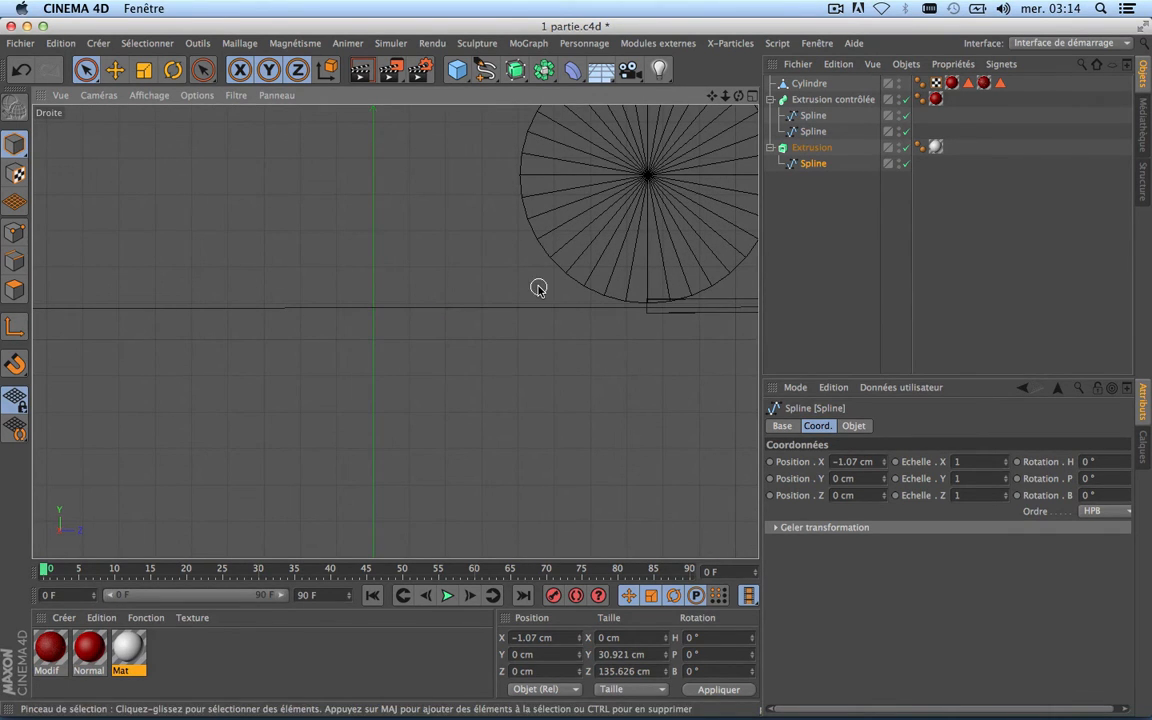
Select Cylindre and collapse the Extrusion contrôlée and Extrusion hierarchies.
{"action": "left_click", "coordinate": [808, 83]}
{"action": "left_click", "coordinate": [771, 99]}
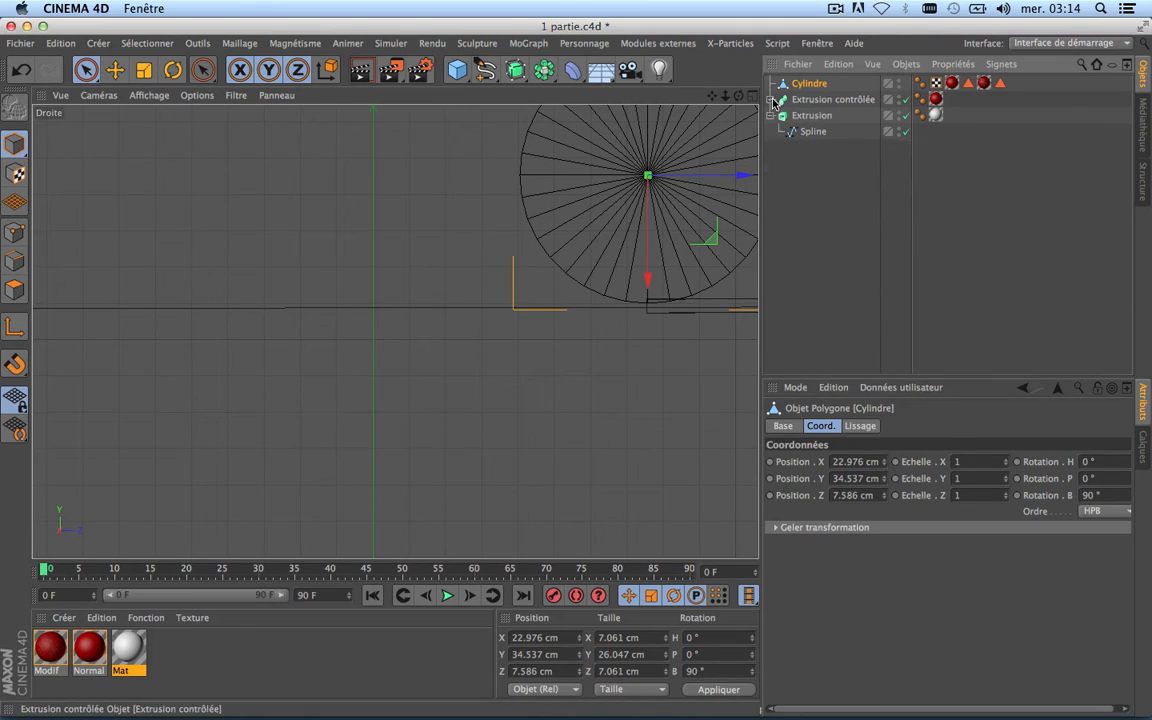
{"action": "left_click", "coordinate": [771, 115]}
{"action": "scroll", "coordinate": [684, 311], "scroll_direction": "up", "scroll_amount": 2}
{"action": "scroll", "coordinate": [684, 311], "scroll_direction": "up", "scroll_amount": 5}
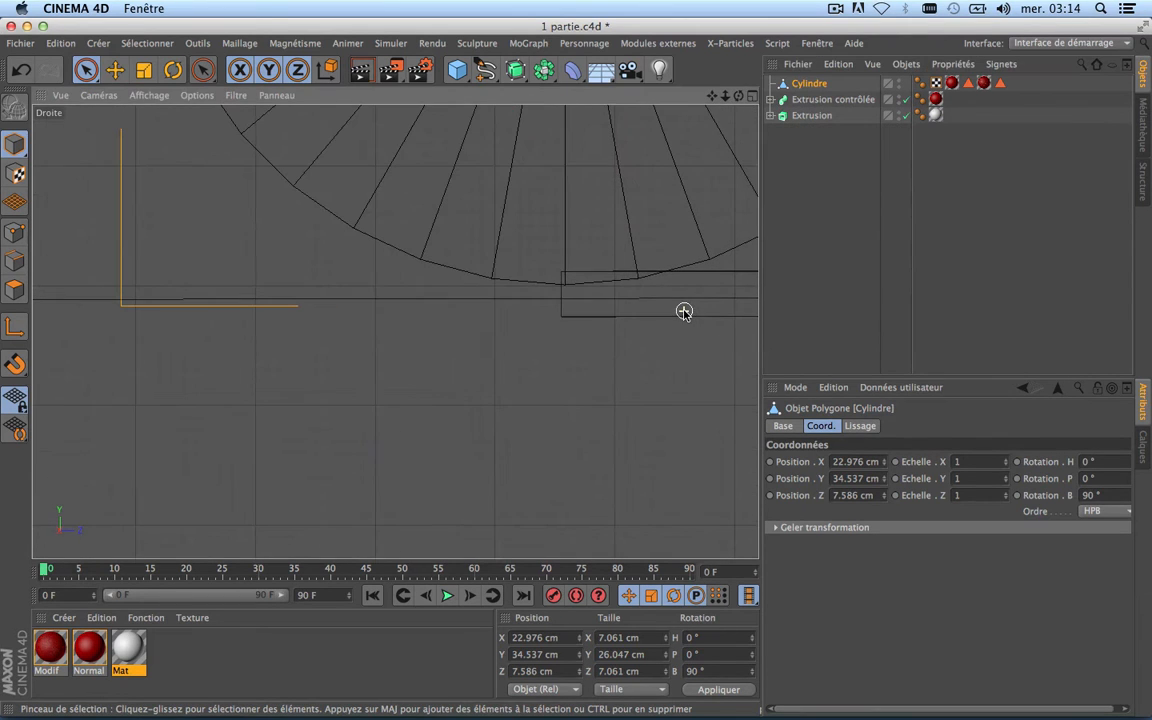
Align the axes of Cylindre to Monde with the Centre des axes tool, keeping them centred on all points.
{"action": "left_click_drag", "start_coordinate": [712, 96], "coordinate": [527, 326]}
{"action": "scroll", "coordinate": [510, 263], "scroll_direction": "down", "scroll_amount": 5}
{"action": "scroll", "coordinate": [510, 263], "scroll_direction": "down", "scroll_amount": 2}
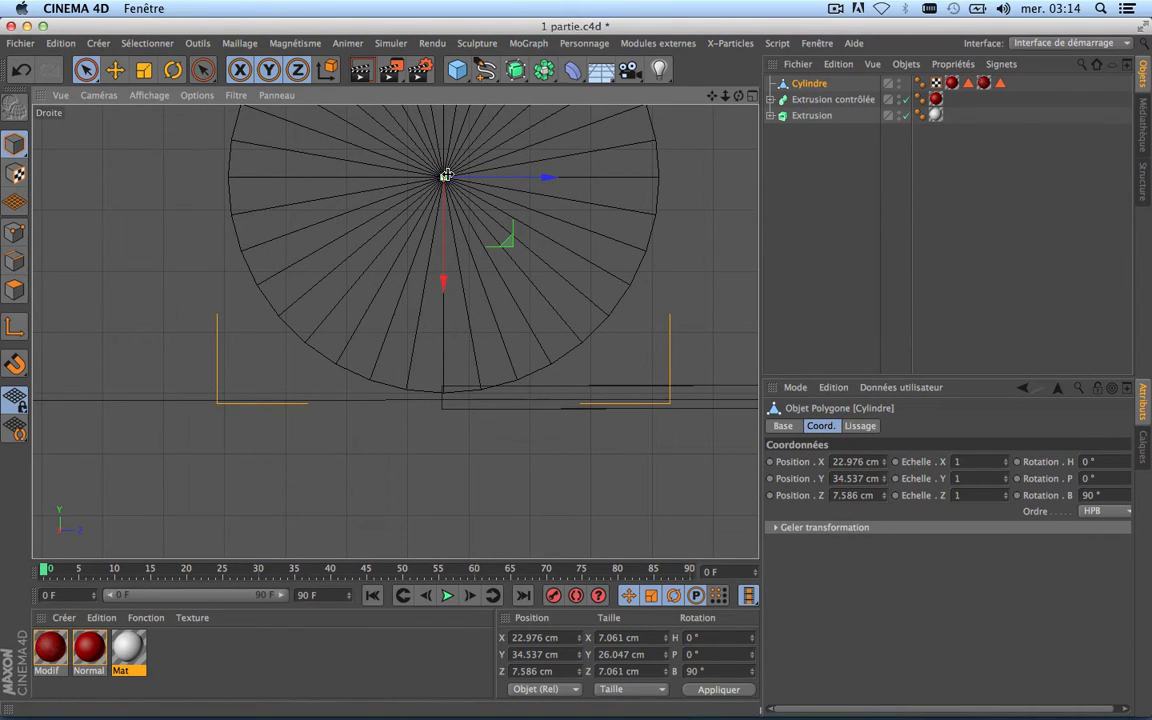
{"action": "left_click_drag", "start_coordinate": [710, 97], "coordinate": [649, 146]}
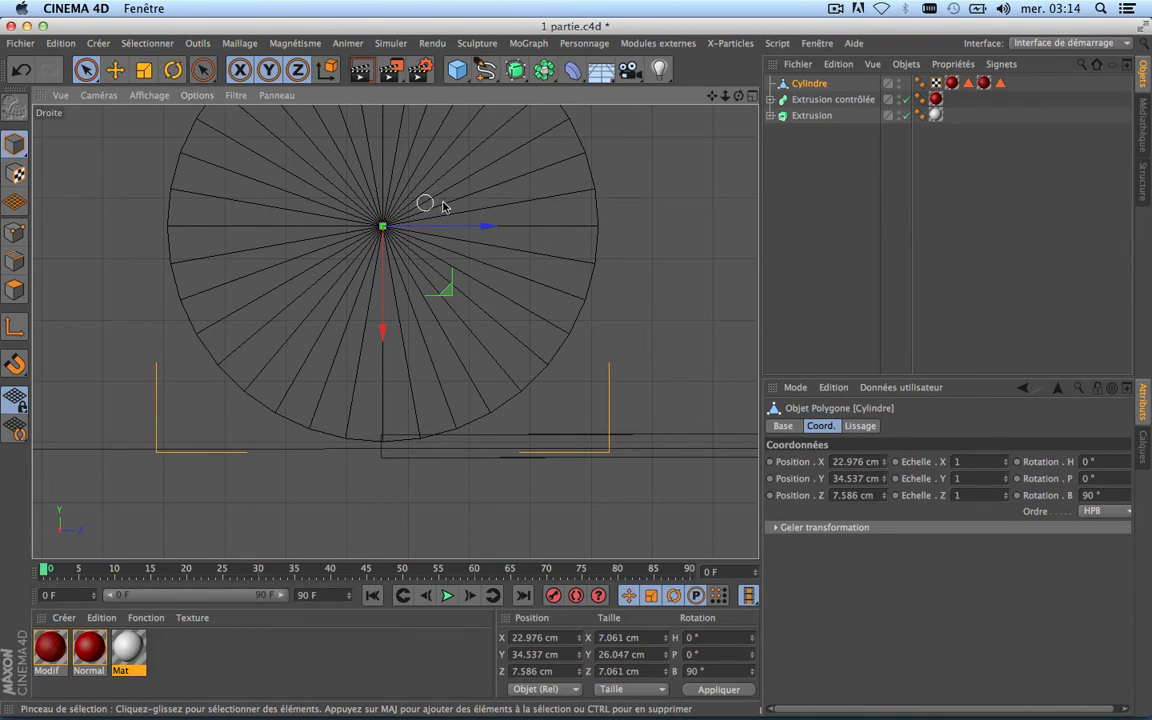
{"action": "left_click", "coordinate": [239, 43]}
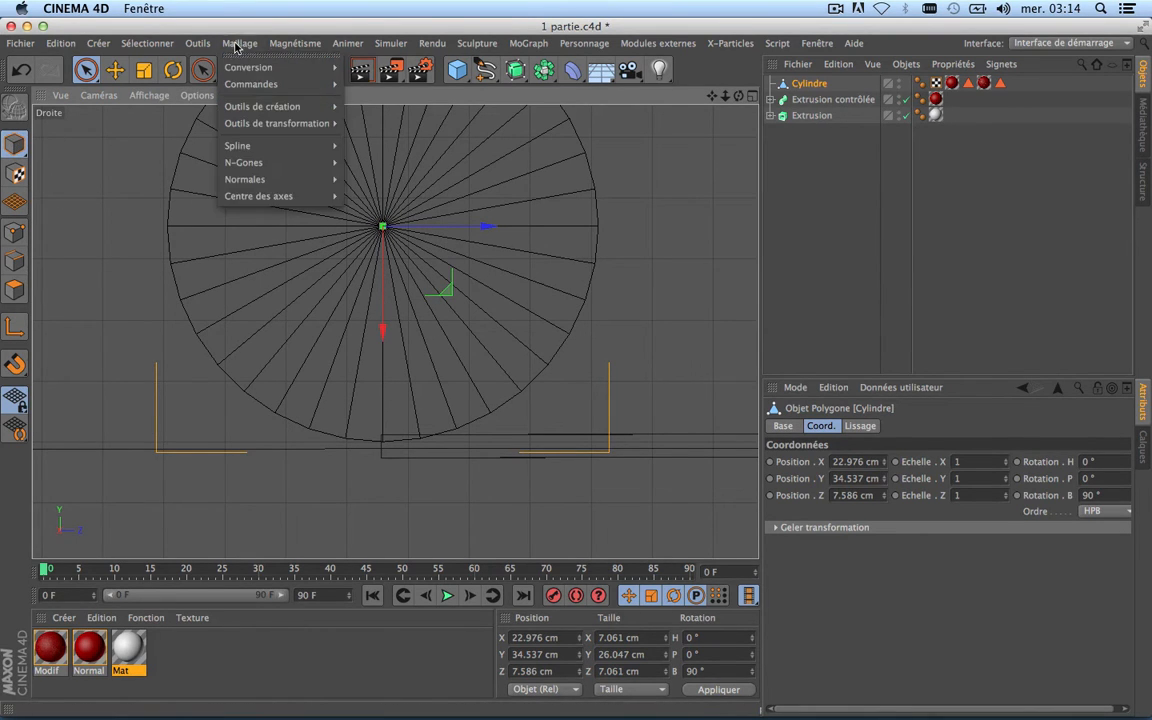
{"action": "mouse_move", "coordinate": [258, 196]}
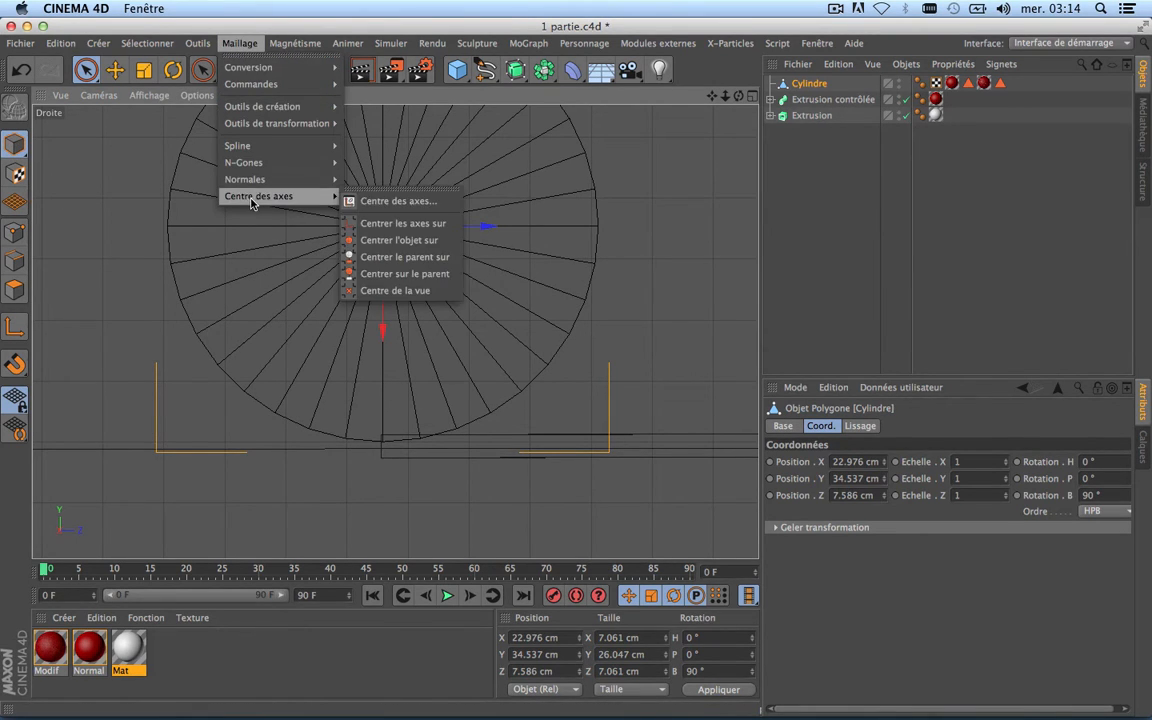
{"action": "left_click", "coordinate": [389, 204]}
{"action": "left_click", "coordinate": [269, 248]}
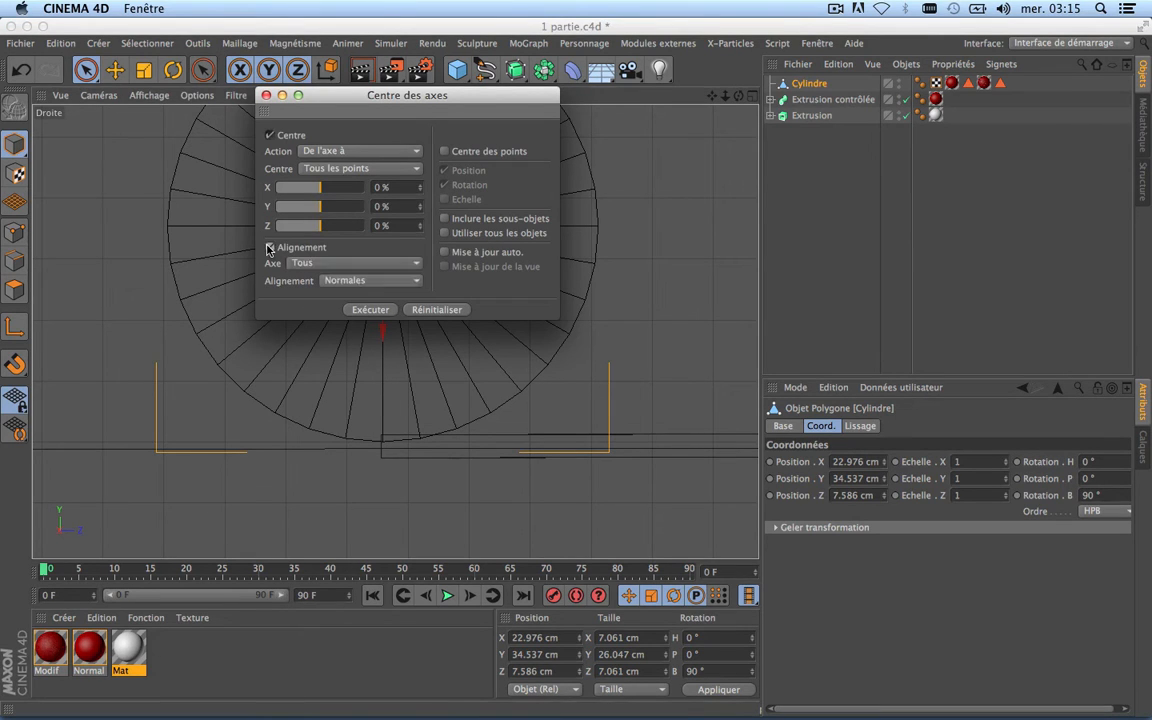
{"action": "left_click", "coordinate": [377, 283]}
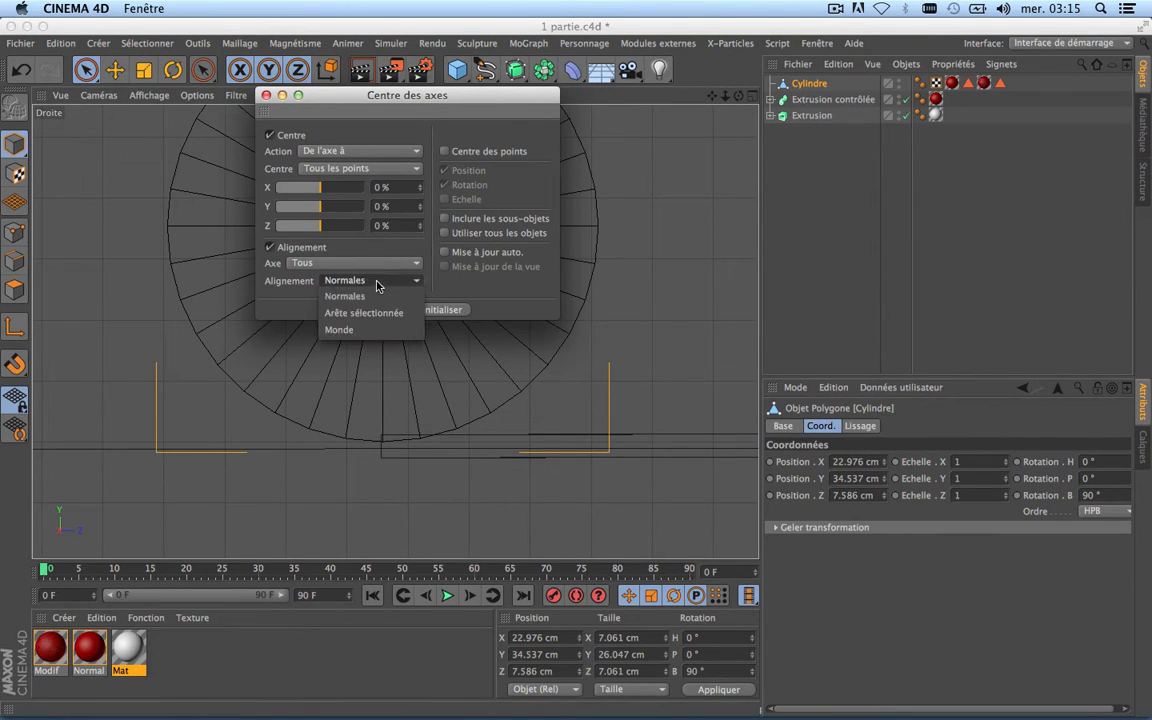
{"action": "left_click", "coordinate": [345, 362]}
{"action": "left_click", "coordinate": [372, 310]}
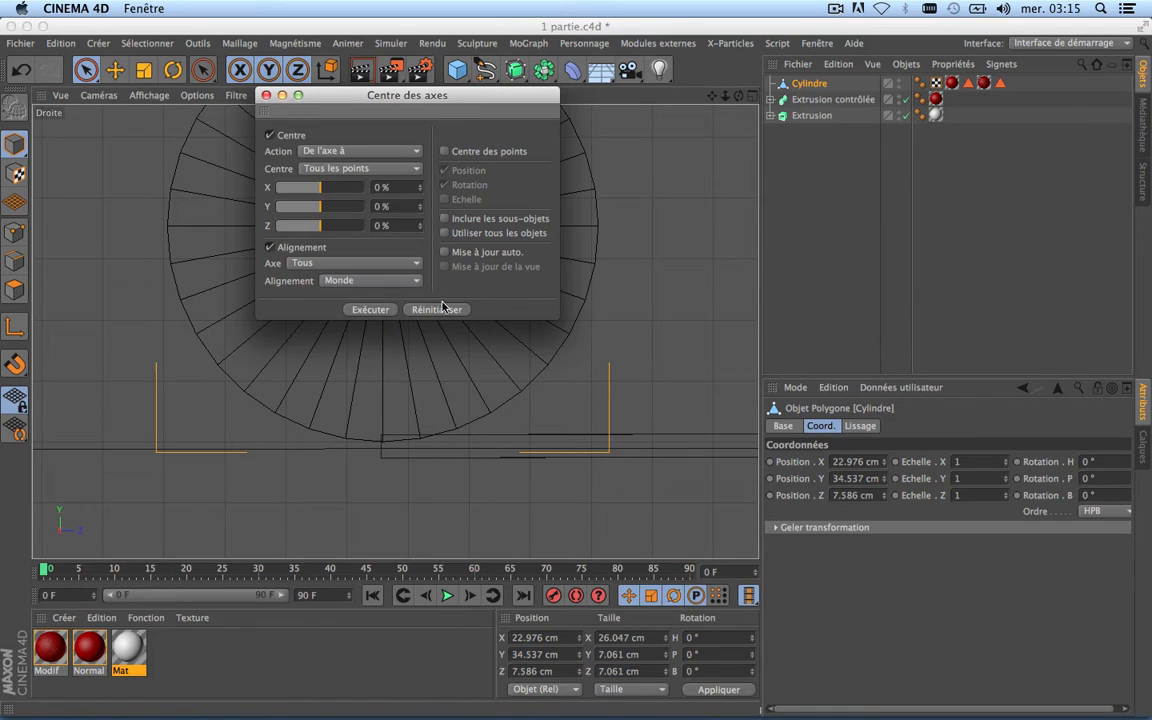
{"action": "left_click", "coordinate": [266, 95]}
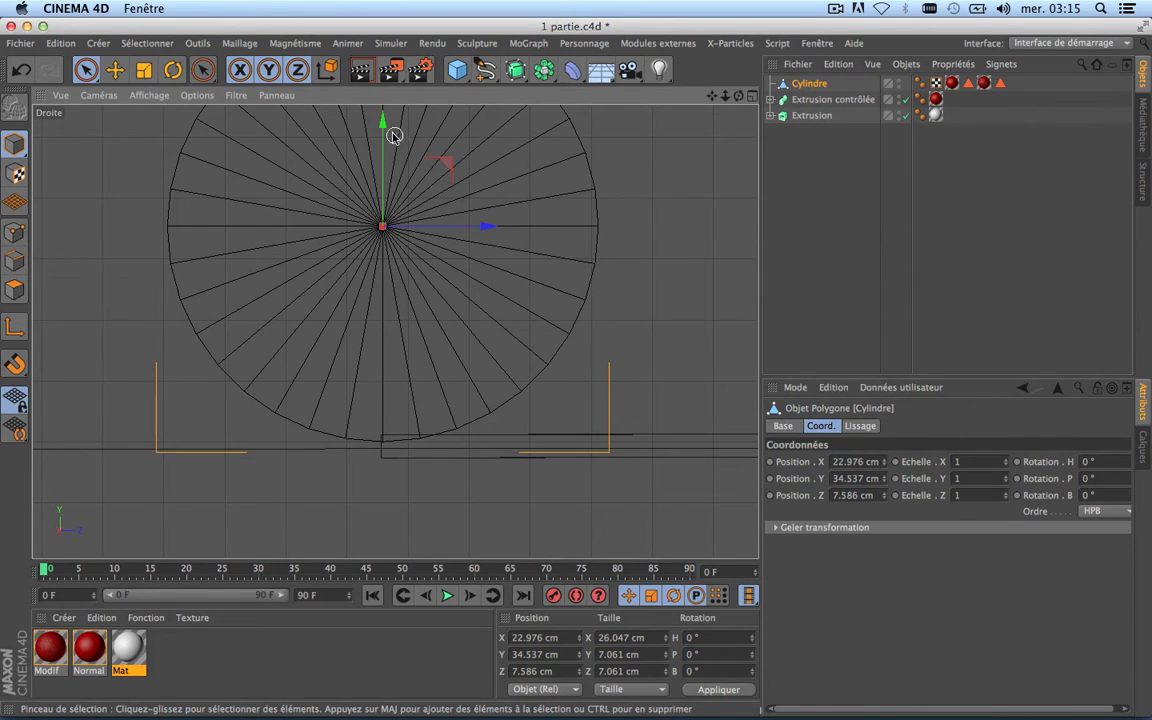
Lower Cylindre along Y to about 34.41 cm so its lowest point rests on the top landing line.
{"action": "left_click_drag", "start_coordinate": [385, 131], "coordinate": [386, 139]}
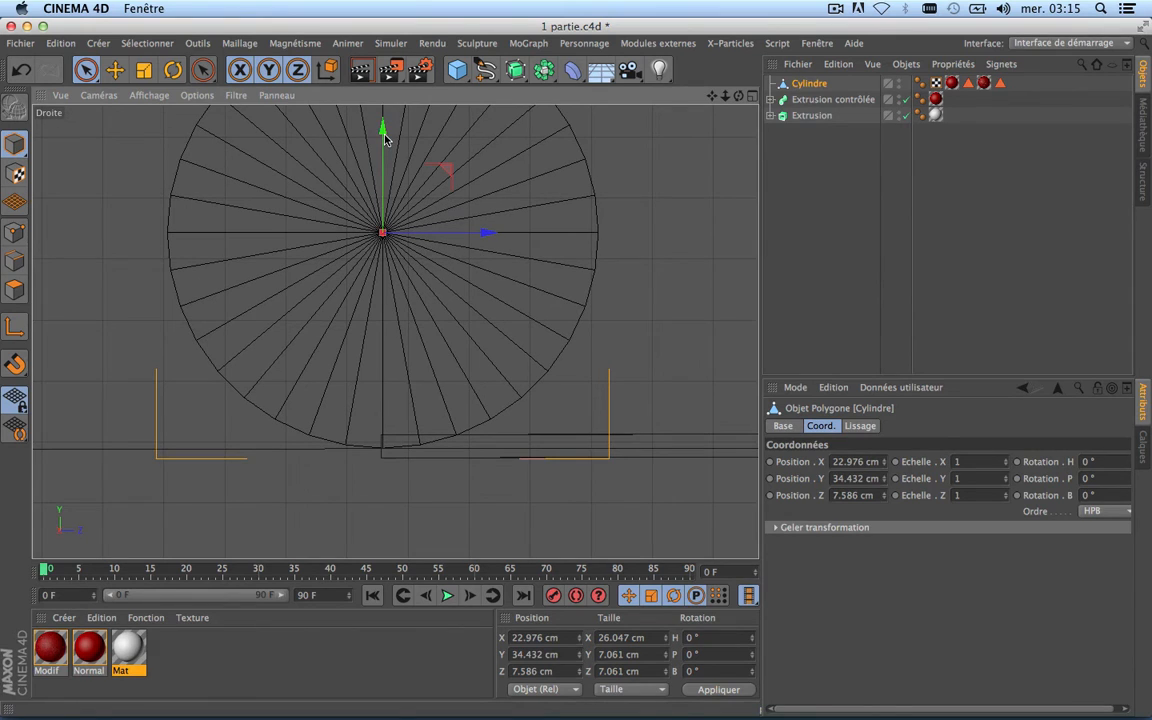
{"action": "scroll", "coordinate": [371, 452], "scroll_direction": "up", "scroll_amount": 6}
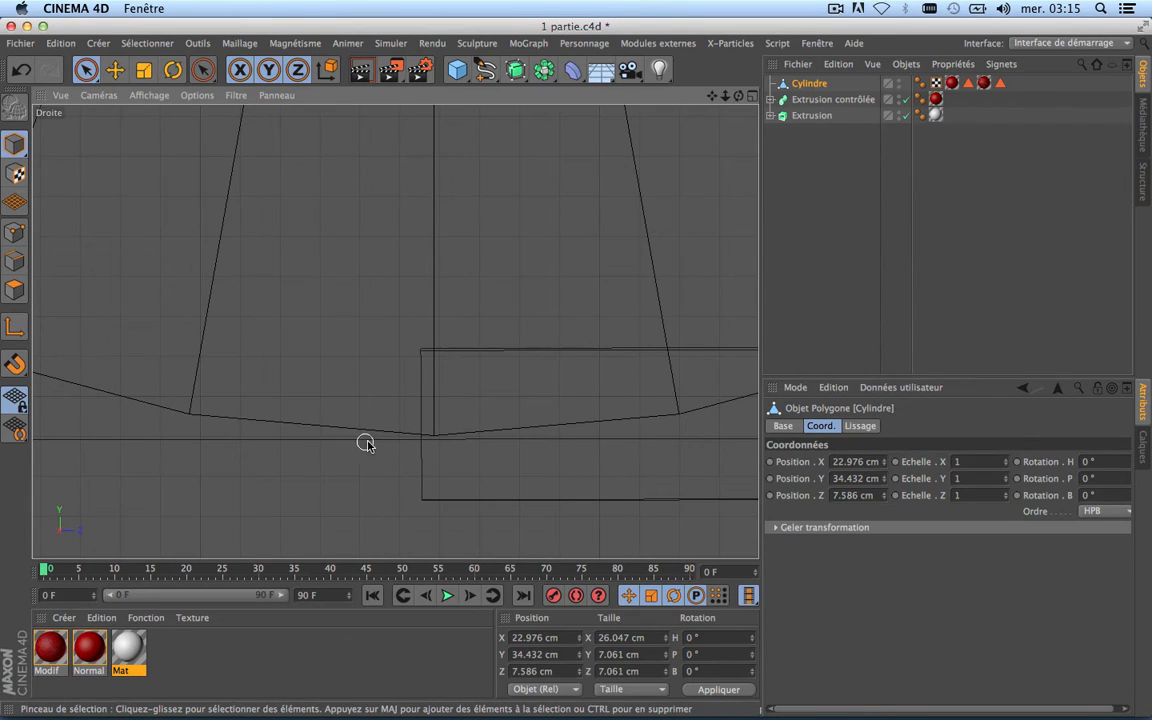
{"action": "scroll", "coordinate": [454, 437], "scroll_direction": "down", "scroll_amount": 5}
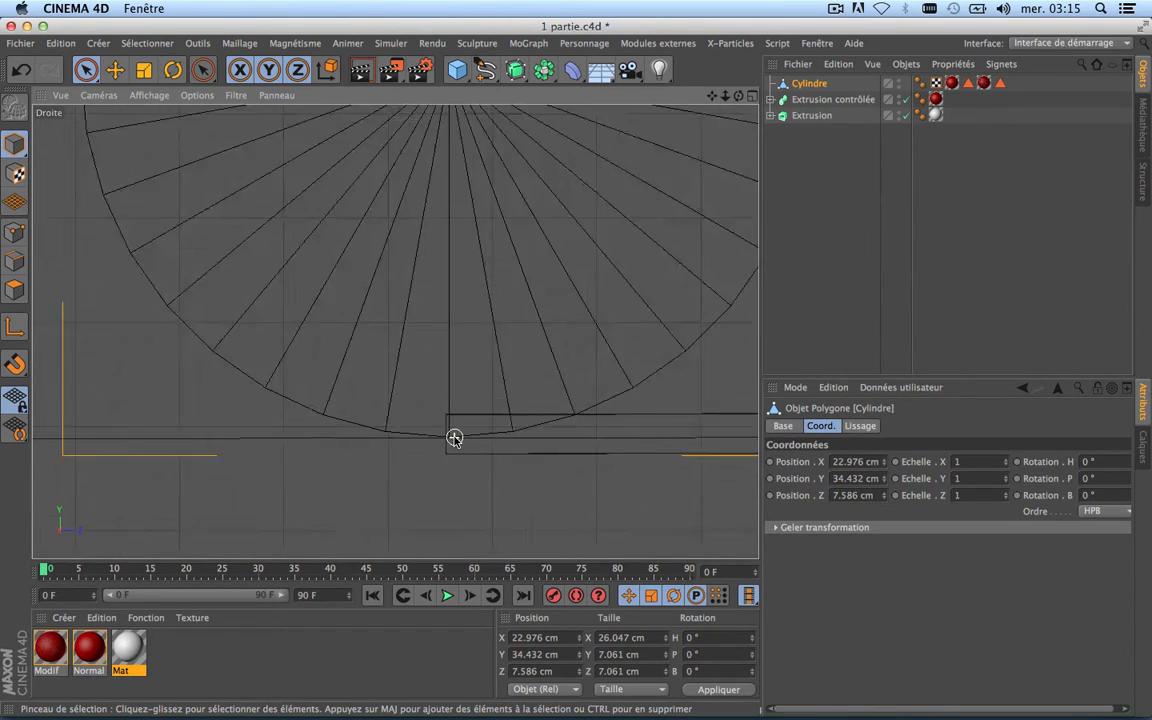
{"action": "left_click_drag", "start_coordinate": [450, 118], "coordinate": [450, 119]}
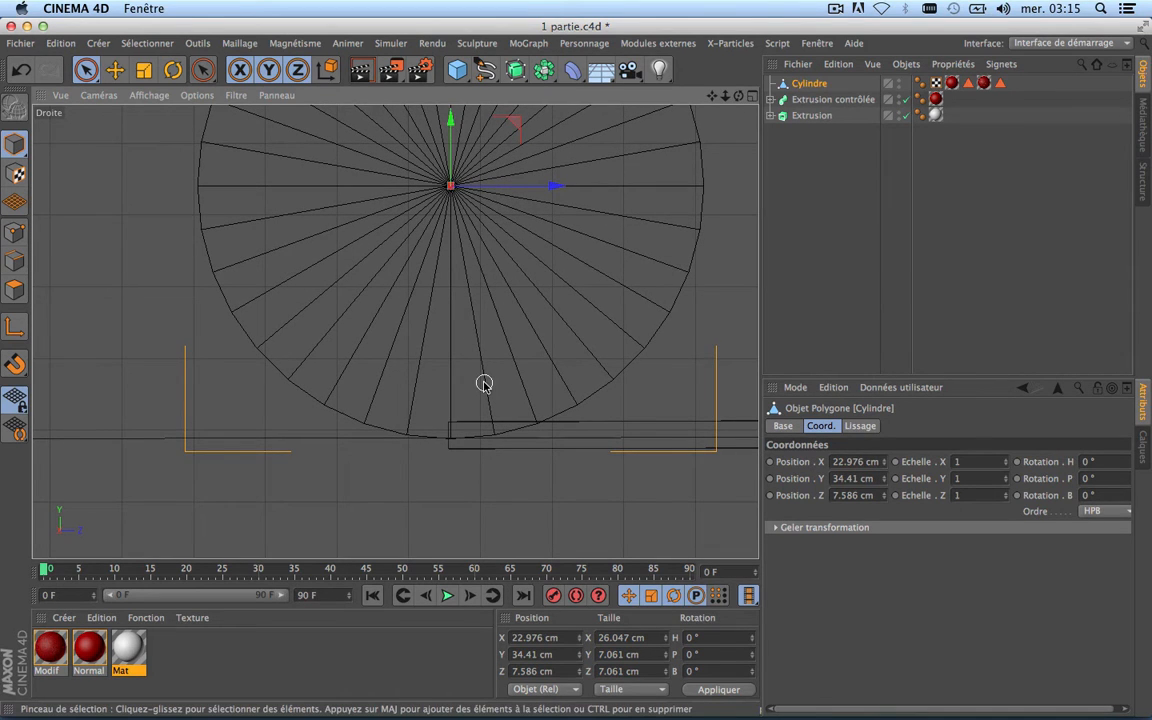
{"action": "scroll", "coordinate": [483, 383], "scroll_direction": "down", "scroll_amount": 5}
{"action": "scroll", "coordinate": [483, 383], "scroll_direction": "up", "scroll_amount": 5}
{"action": "scroll", "coordinate": [483, 383], "scroll_direction": "down", "scroll_amount": 2}
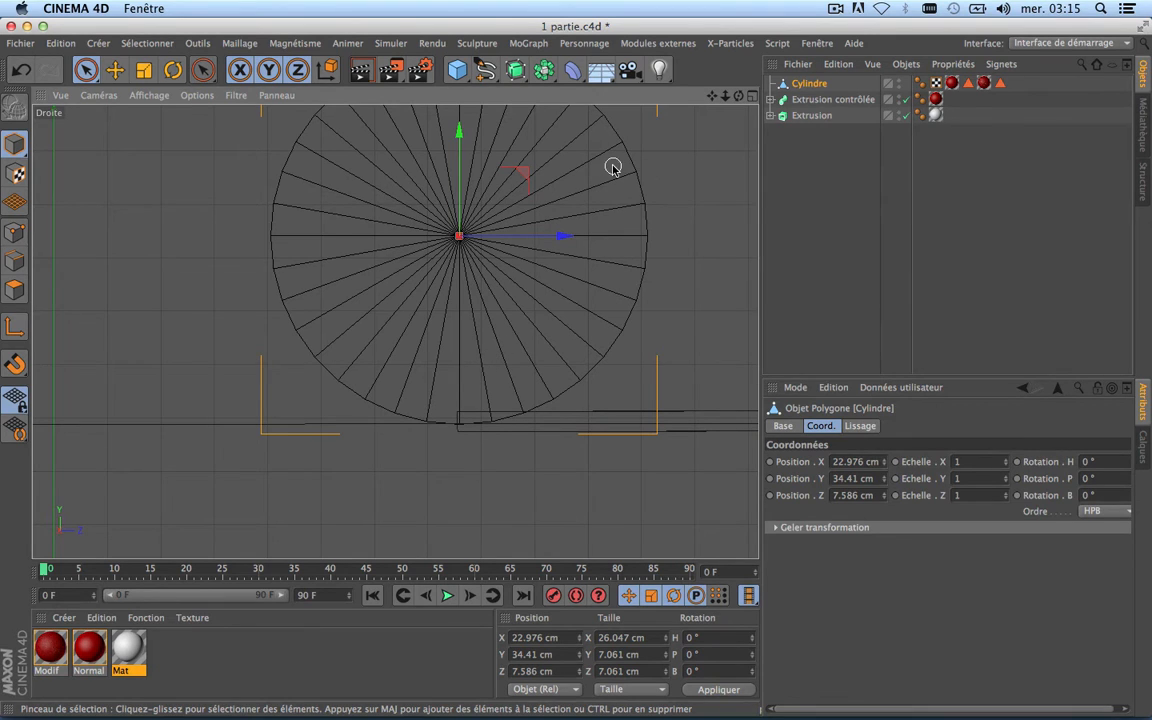
Try scaling Cylindre down around its central axis to about 6.35 cm in Y and Z, and undo it.
{"action": "left_click", "coordinate": [145, 71]}
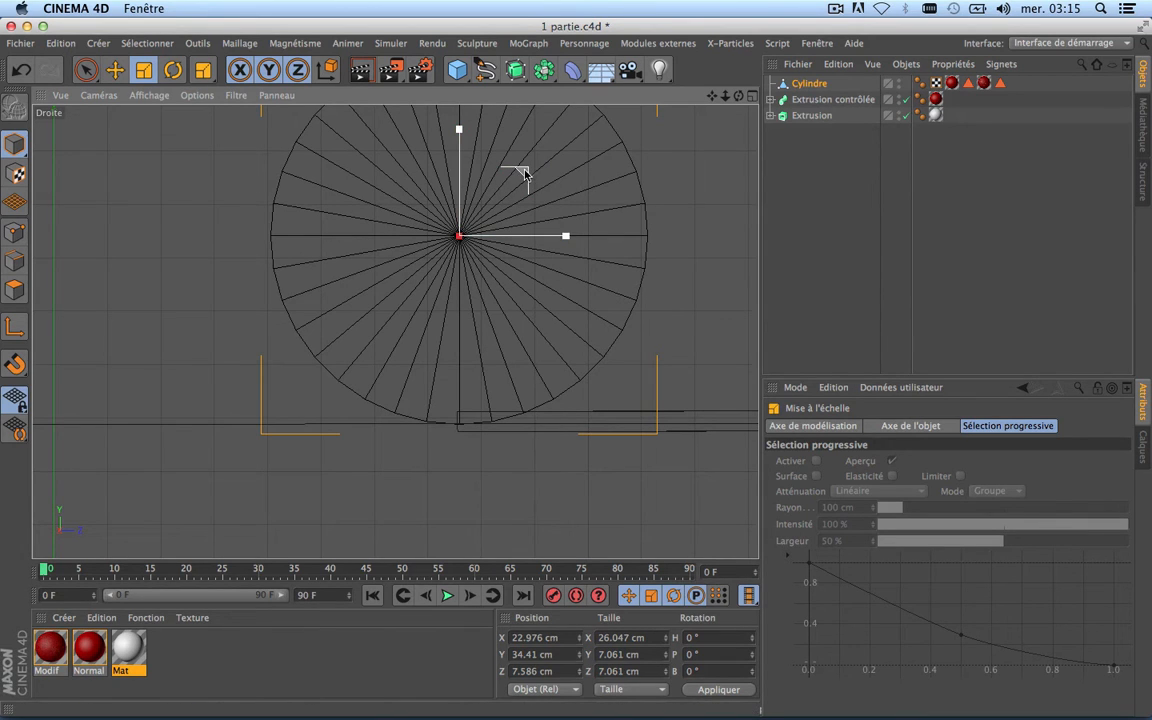
{"action": "left_click_drag", "start_coordinate": [520, 173], "coordinate": [478, 210]}
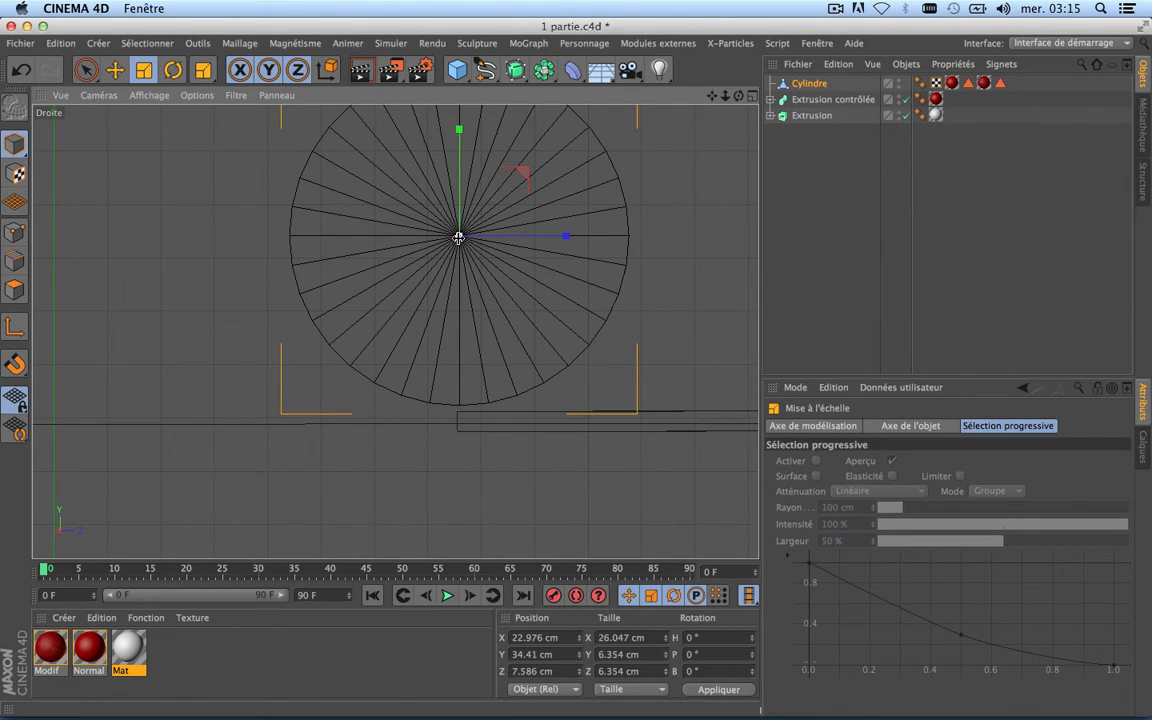
{"action": "left_click_drag", "start_coordinate": [458, 237], "coordinate": [449, 432]}
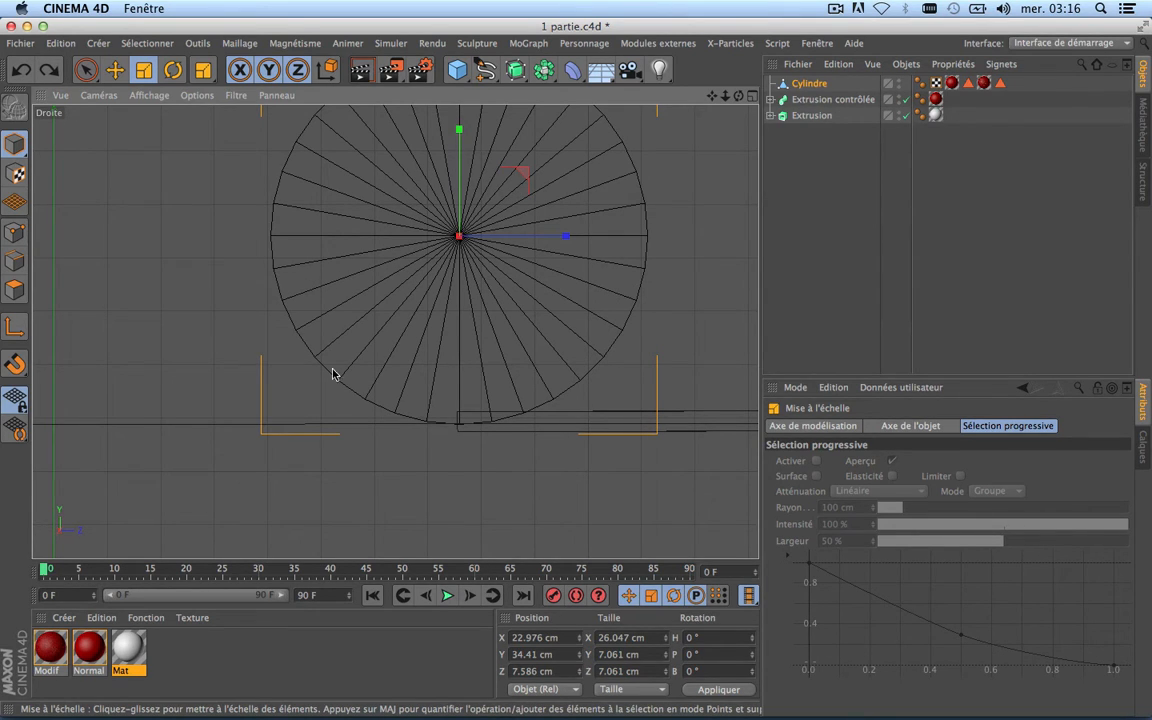
Move only the axis of Cylindre down to the roll's lowest point, at a Y position of about 30.89 cm.
{"action": "left_click", "coordinate": [115, 69]}
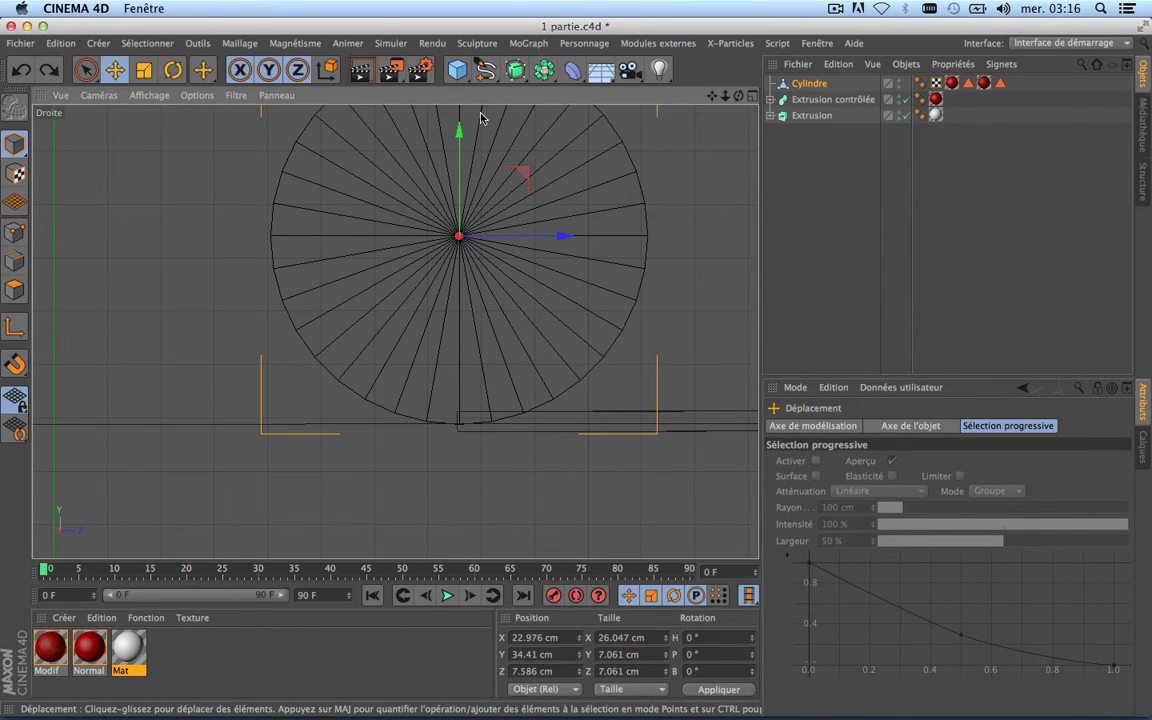
{"action": "left_click", "coordinate": [12, 327]}
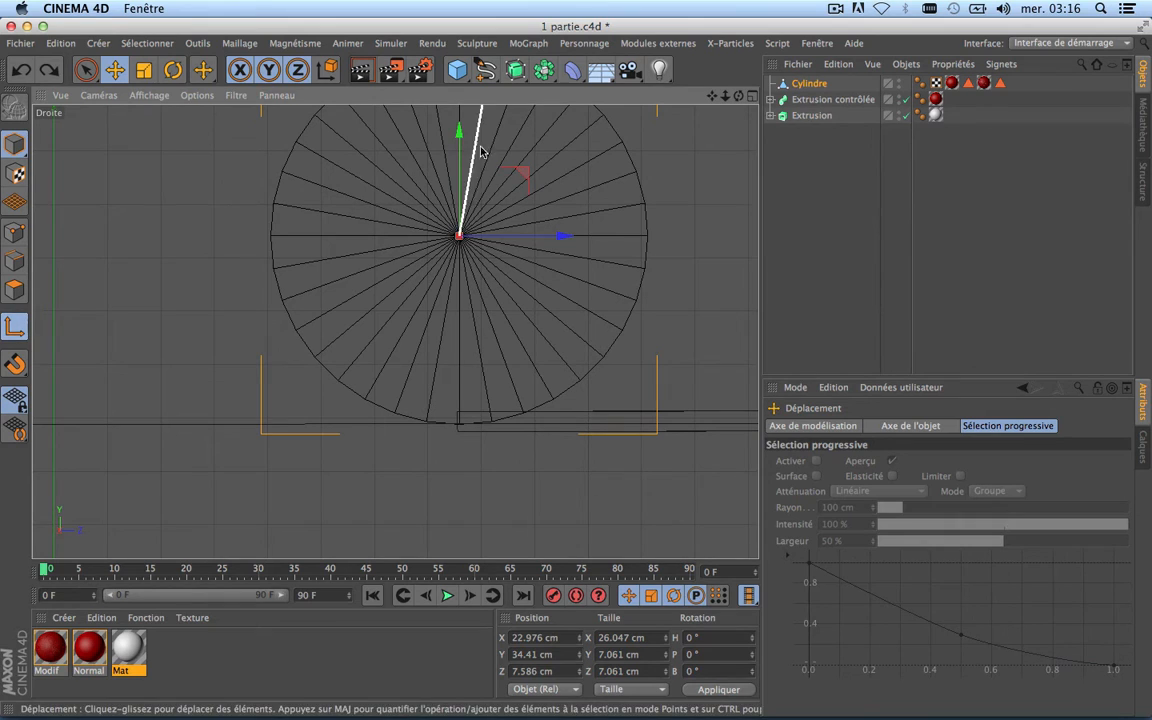
{"action": "left_click_drag", "start_coordinate": [459, 132], "coordinate": [440, 323]}
{"action": "scroll", "coordinate": [452, 455], "scroll_direction": "up", "scroll_amount": 5}
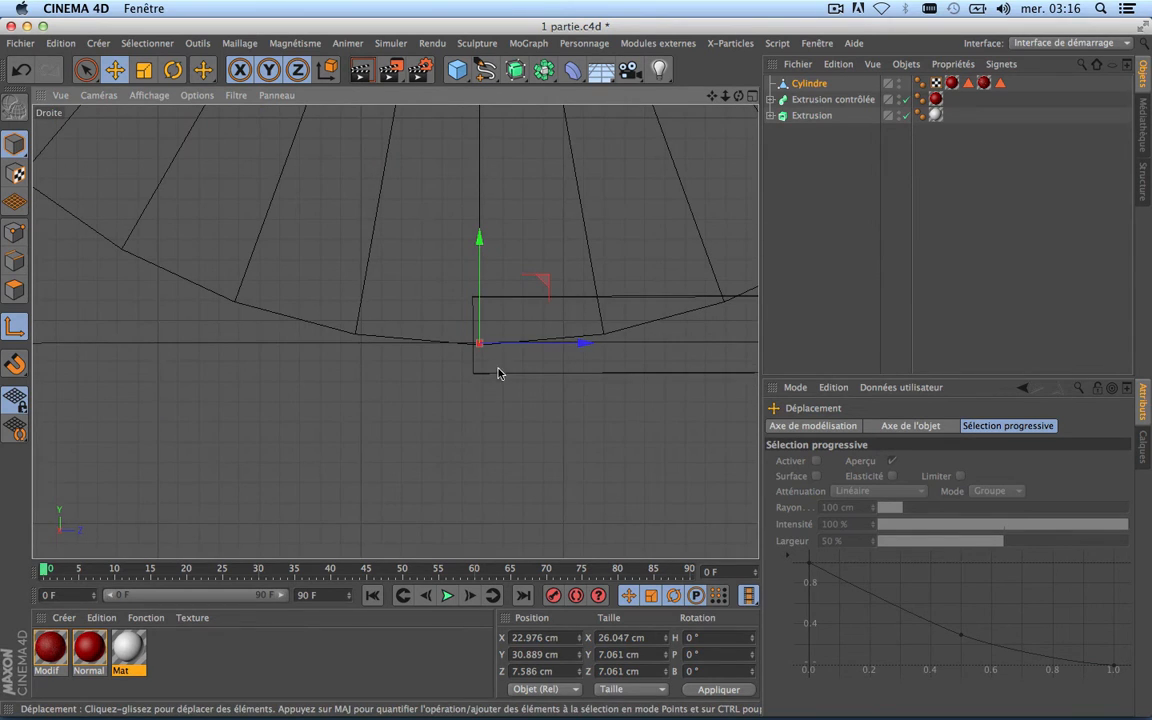
{"action": "scroll", "coordinate": [462, 390], "scroll_direction": "down", "scroll_amount": 3}
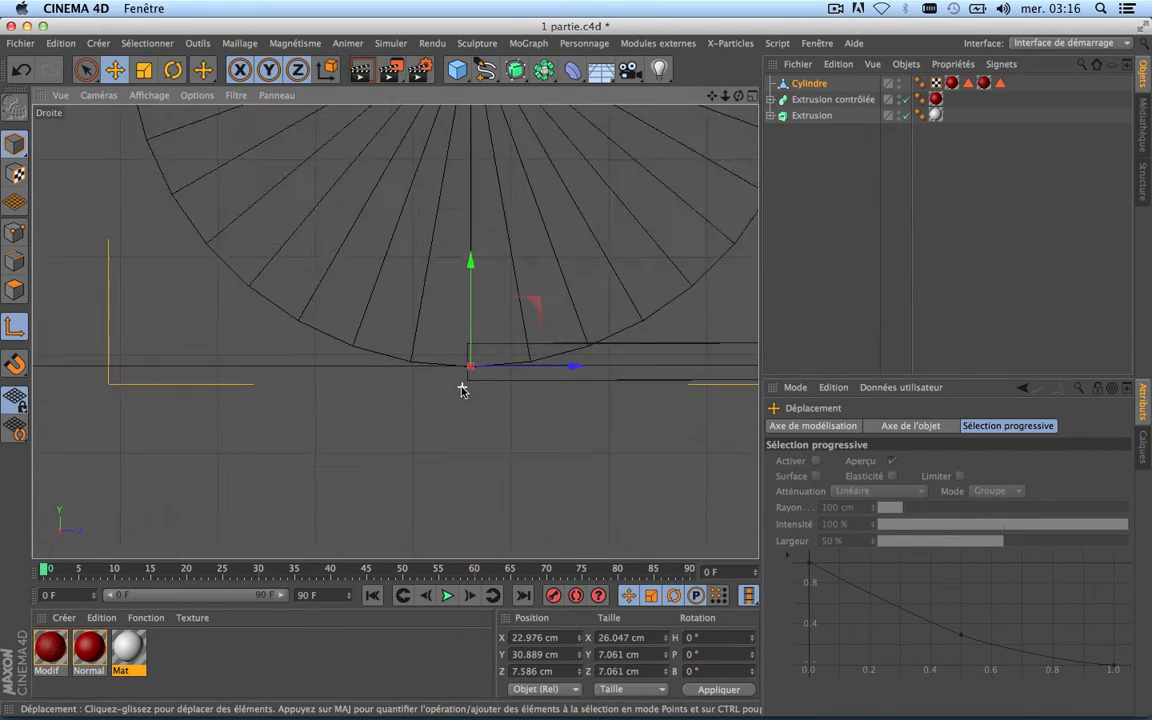
{"action": "scroll", "coordinate": [462, 390], "scroll_direction": "down", "scroll_amount": 3}
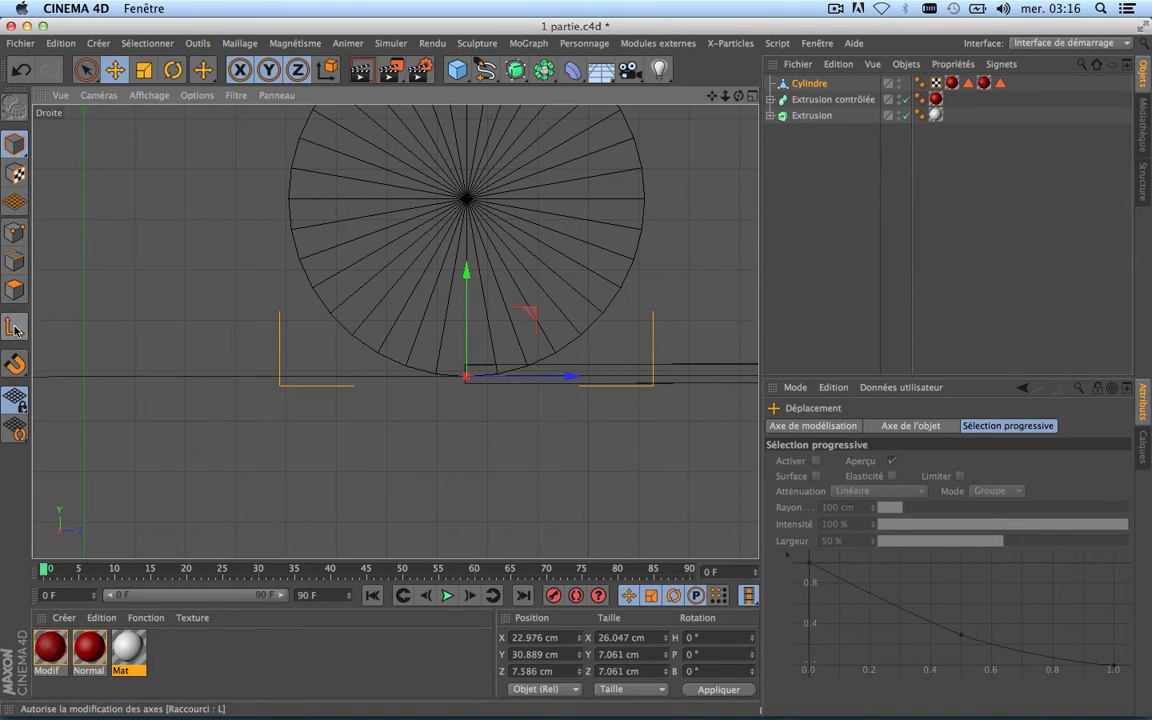
Try raising Cylindre and scaling it down to about 4.34 cm around its new base axis, undoing each change.
{"action": "left_click_drag", "start_coordinate": [466, 318], "coordinate": [462, 273]}
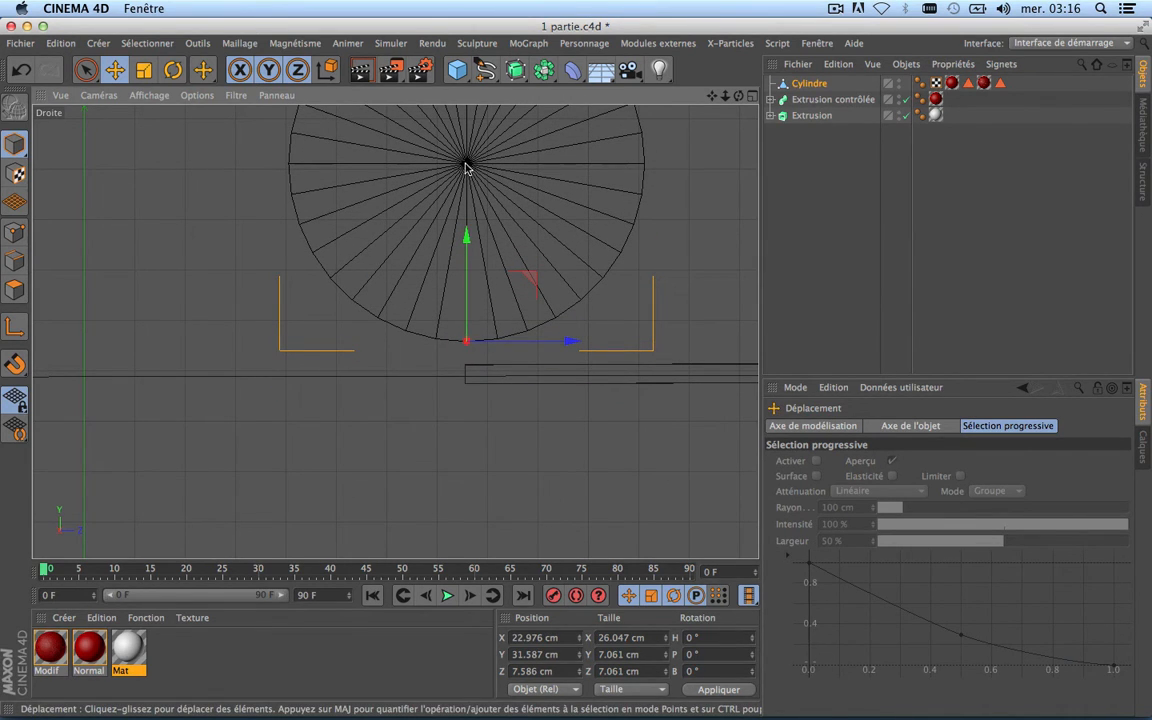
{"action": "key", "text": "super+z"}
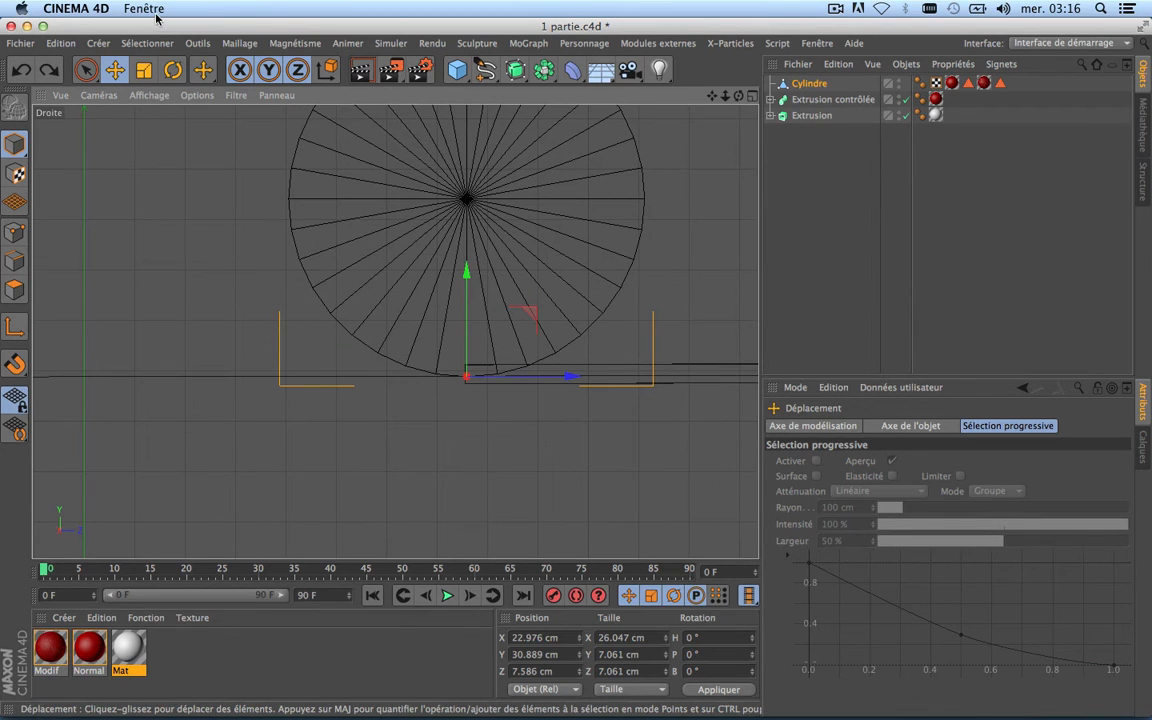
{"action": "left_click", "coordinate": [143, 69]}
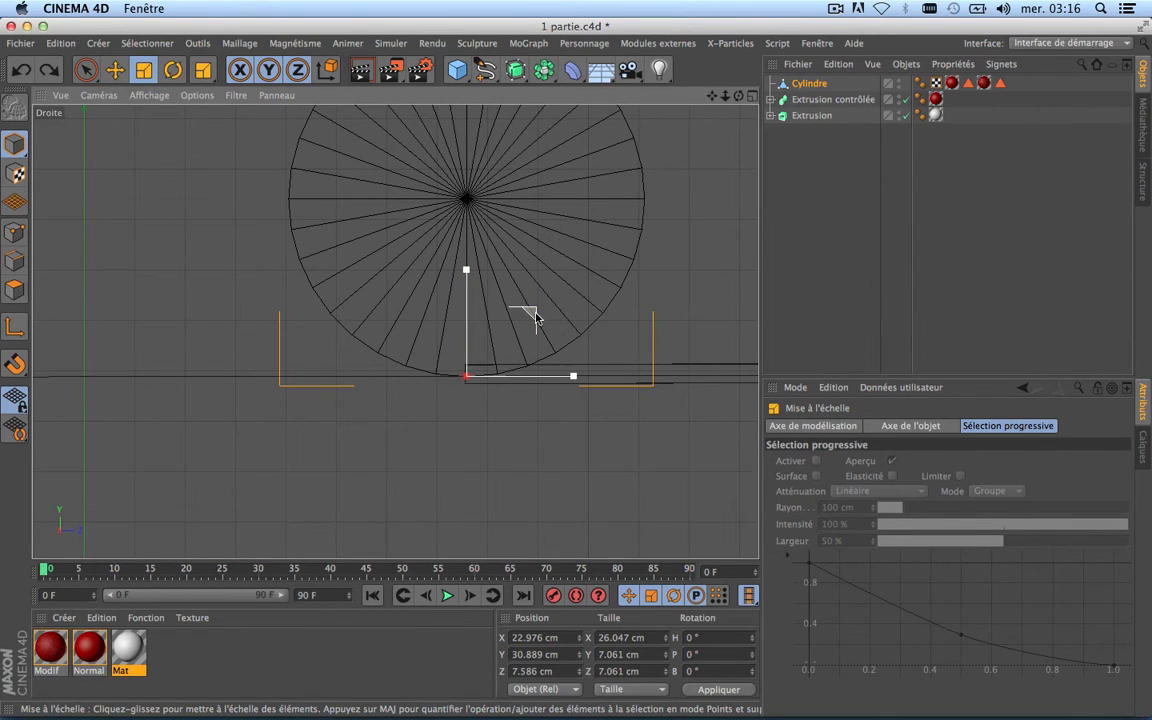
{"action": "left_click_drag", "start_coordinate": [536, 318], "coordinate": [380, 468]}
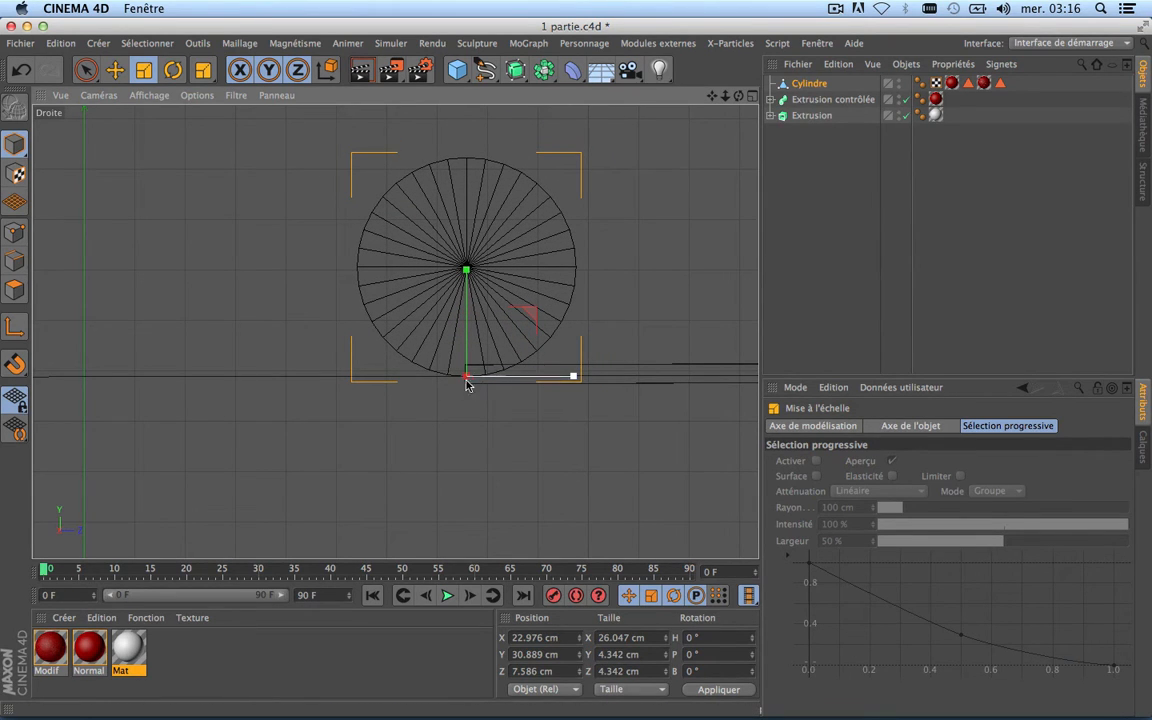
{"action": "key", "text": "super+z"}
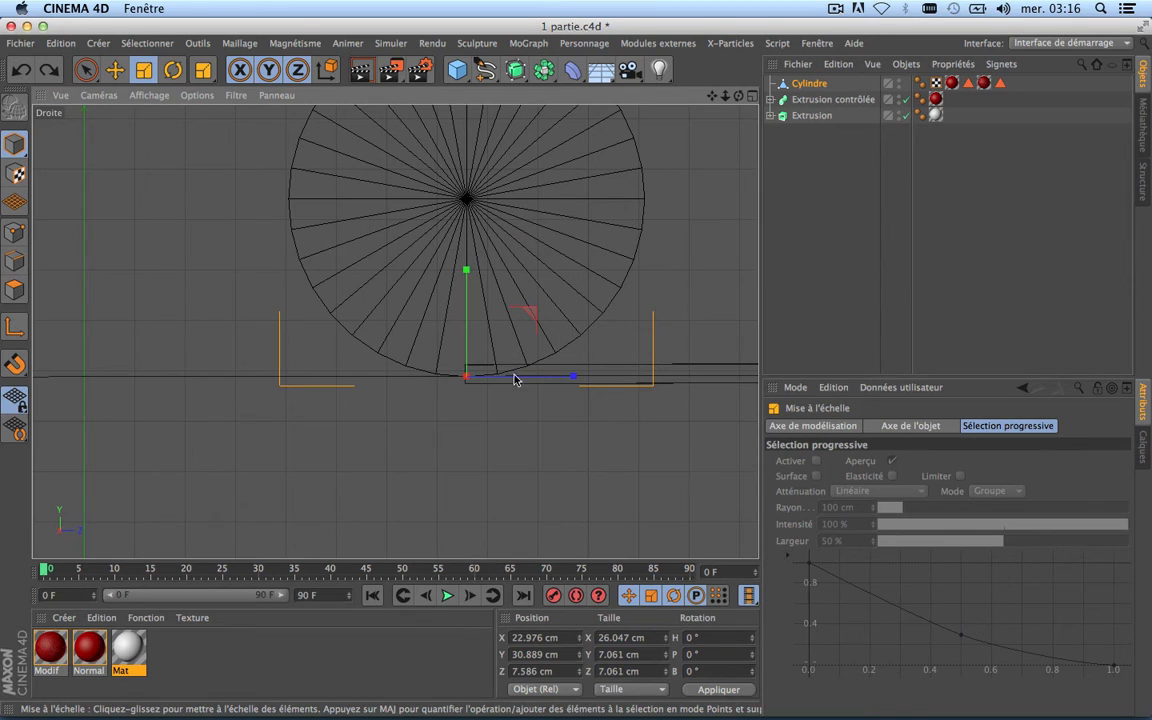
Examine where the base axis of Cylindre meets the landing line and the carpet's starting edge.
{"action": "scroll", "coordinate": [455, 406], "scroll_direction": "down", "scroll_amount": 3}
{"action": "scroll", "coordinate": [455, 406], "scroll_direction": "up", "scroll_amount": 2}
{"action": "scroll", "coordinate": [455, 406], "scroll_direction": "down", "scroll_amount": 5}
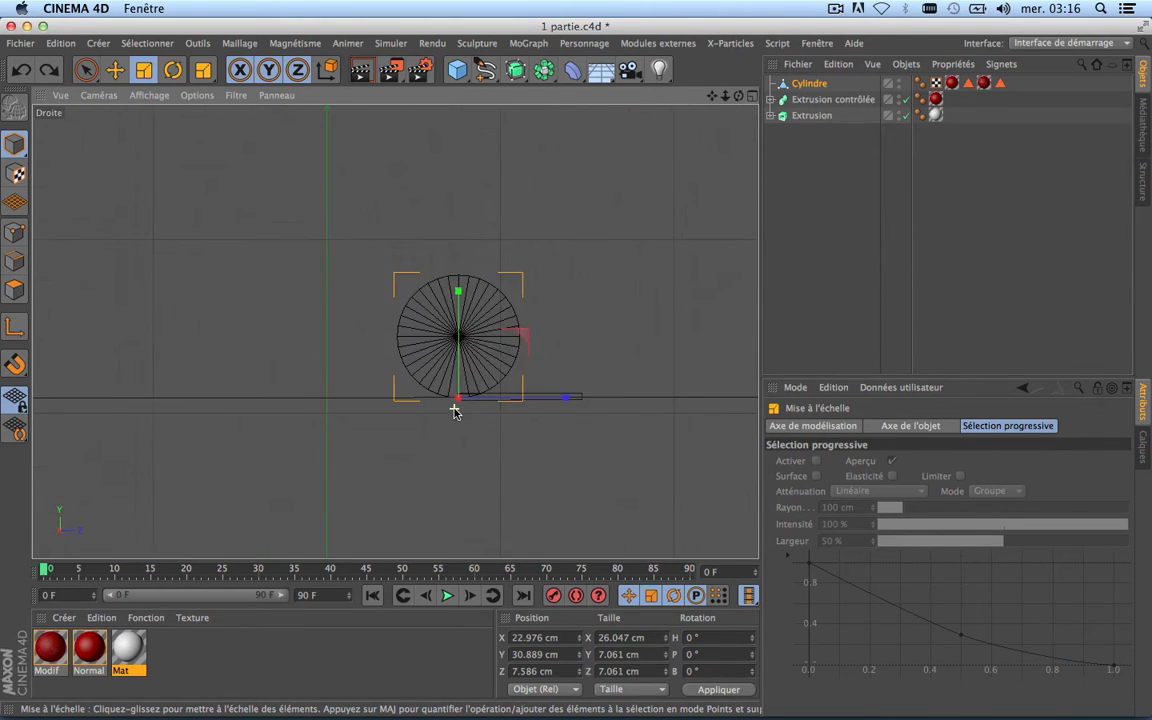
{"action": "scroll", "coordinate": [455, 410], "scroll_direction": "up", "scroll_amount": 4}
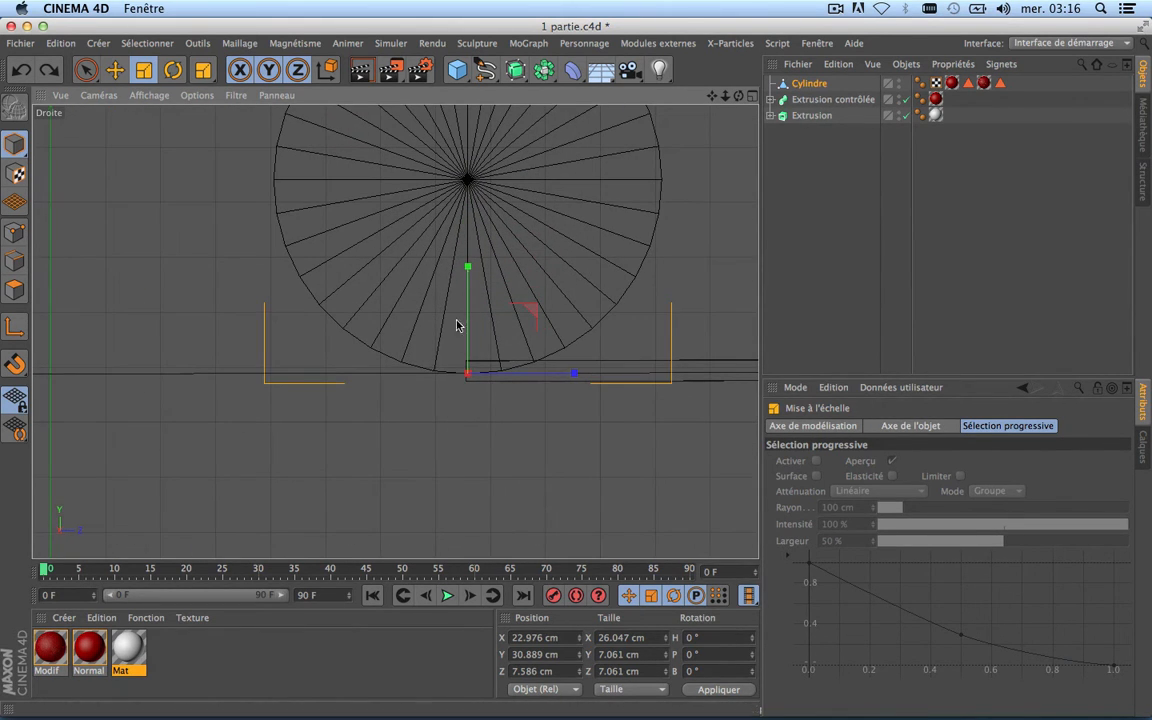
{"action": "scroll", "coordinate": [450, 380], "scroll_direction": "down", "scroll_amount": 5}
{"action": "scroll", "coordinate": [450, 380], "scroll_direction": "up", "scroll_amount": 4}
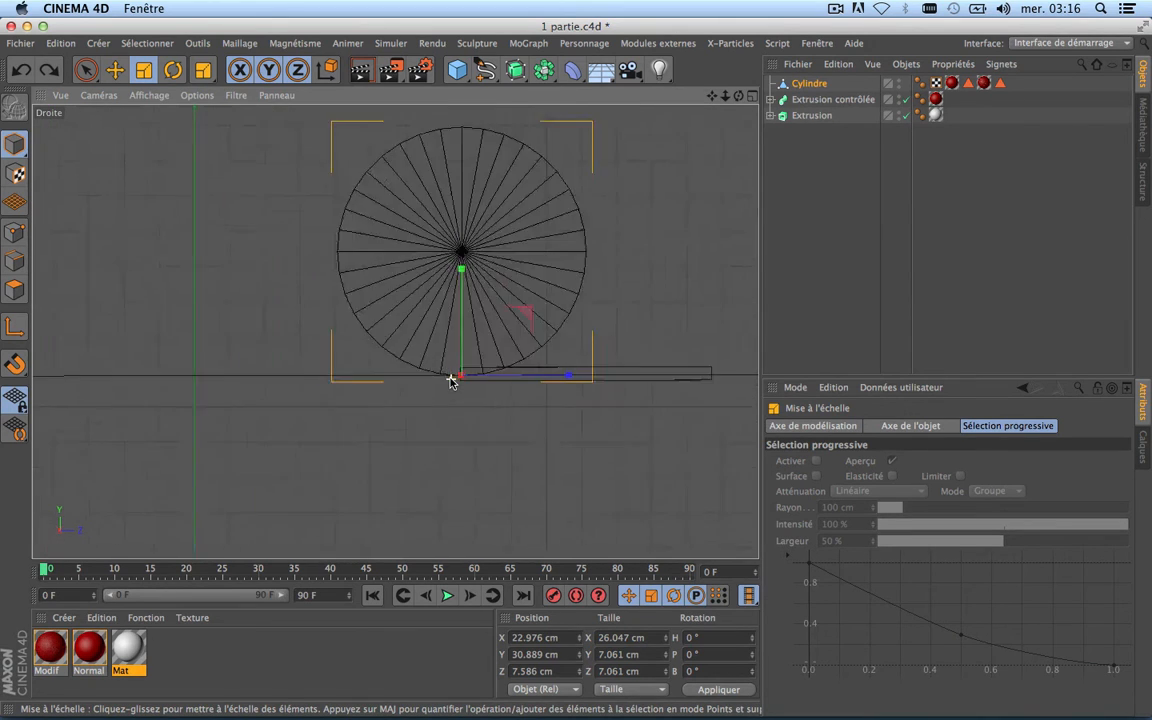
{"action": "scroll", "coordinate": [450, 380], "scroll_direction": "up", "scroll_amount": 3}
Record position, scale and rotation keyframes for Cylindre at frame 0.
{"action": "left_click", "coordinate": [115, 70]}
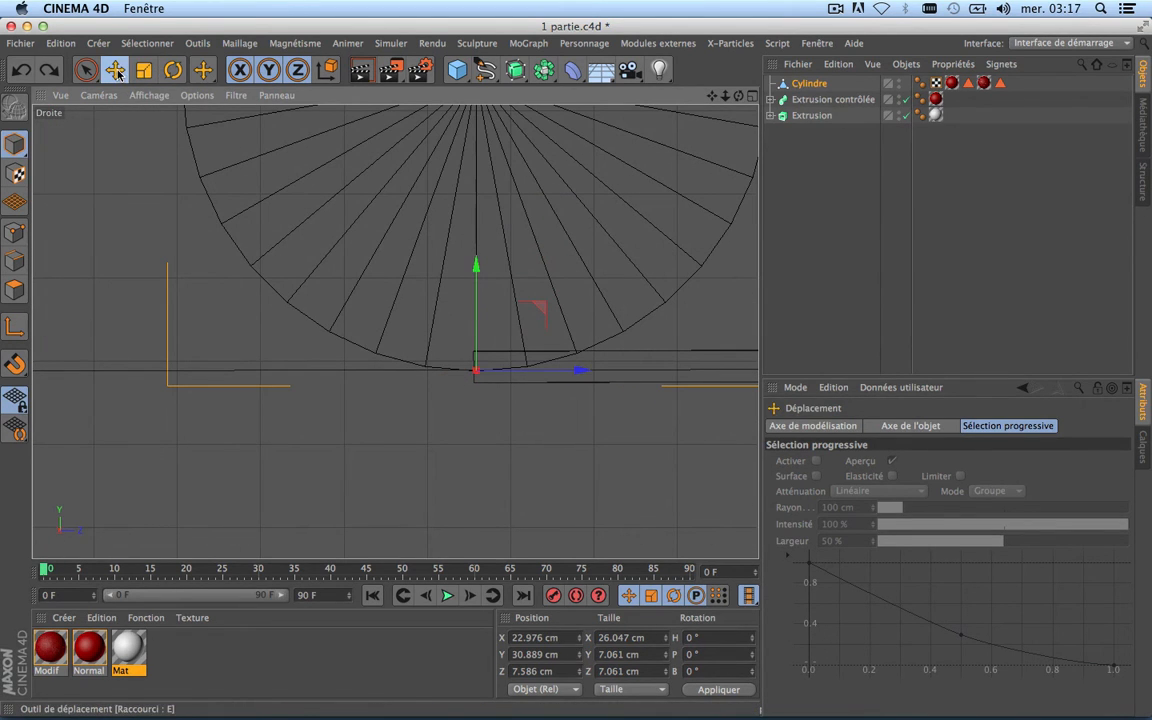
{"action": "scroll", "coordinate": [462, 371], "scroll_direction": "down", "scroll_amount": 5}
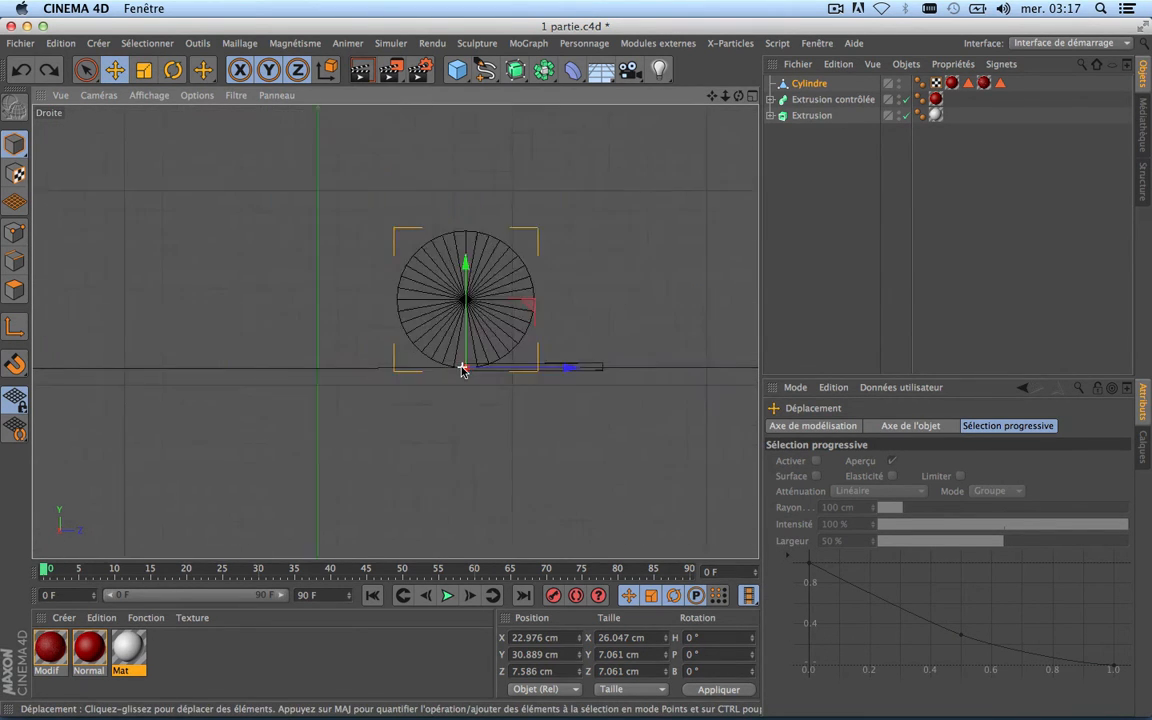
{"action": "scroll", "coordinate": [462, 371], "scroll_direction": "up", "scroll_amount": 3}
{"action": "scroll", "coordinate": [462, 371], "scroll_direction": "down", "scroll_amount": 1}
{"action": "scroll", "coordinate": [462, 371], "scroll_direction": "up", "scroll_amount": 2}
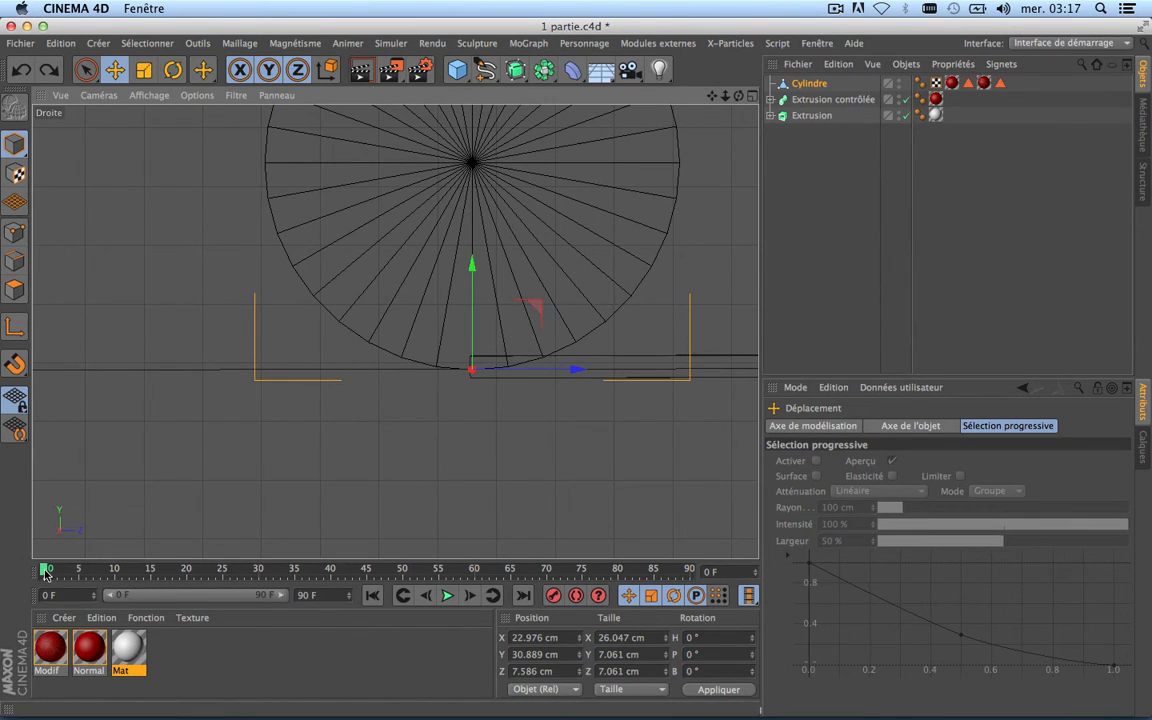
{"action": "scroll", "coordinate": [412, 392], "scroll_direction": "down", "scroll_amount": 3}
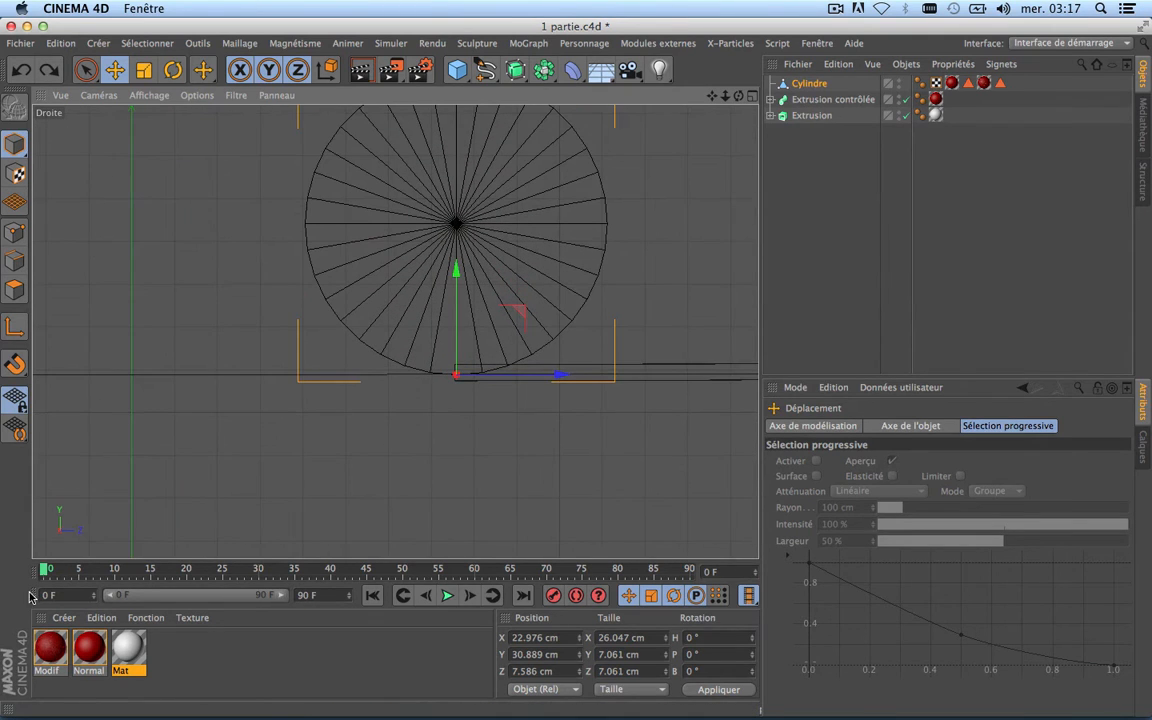
{"action": "left_click", "coordinate": [806, 84]}
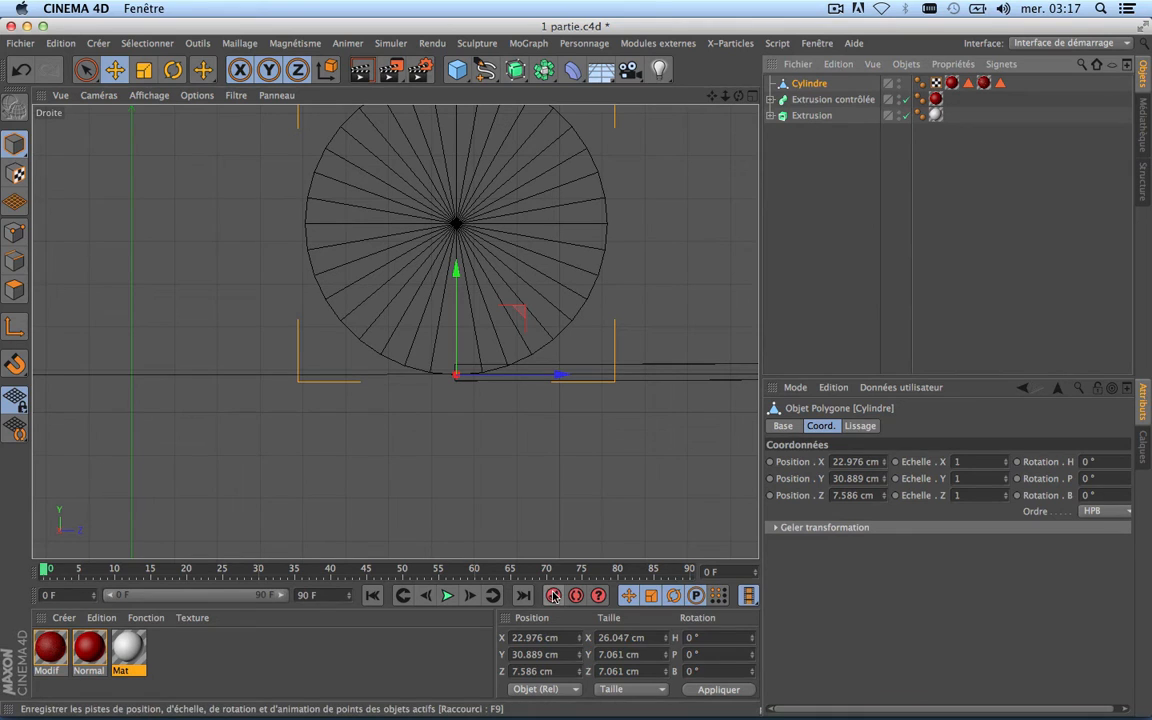
Go to frame 30 and move Cylindre along Z to the first stair edge, at about -21.09 cm.
{"action": "scroll", "coordinate": [365, 450], "scroll_direction": "down", "scroll_amount": 4}
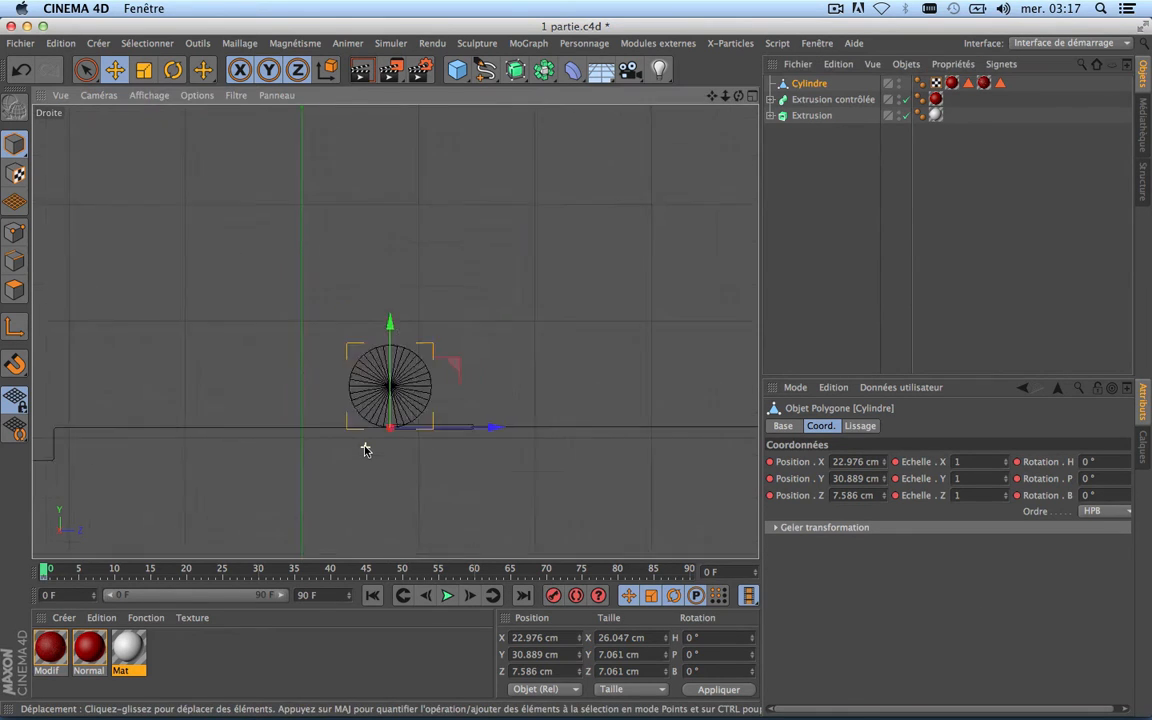
{"action": "scroll", "coordinate": [365, 450], "scroll_direction": "down", "scroll_amount": 2}
{"action": "left_click_drag", "start_coordinate": [170, 566], "coordinate": [257, 578]}
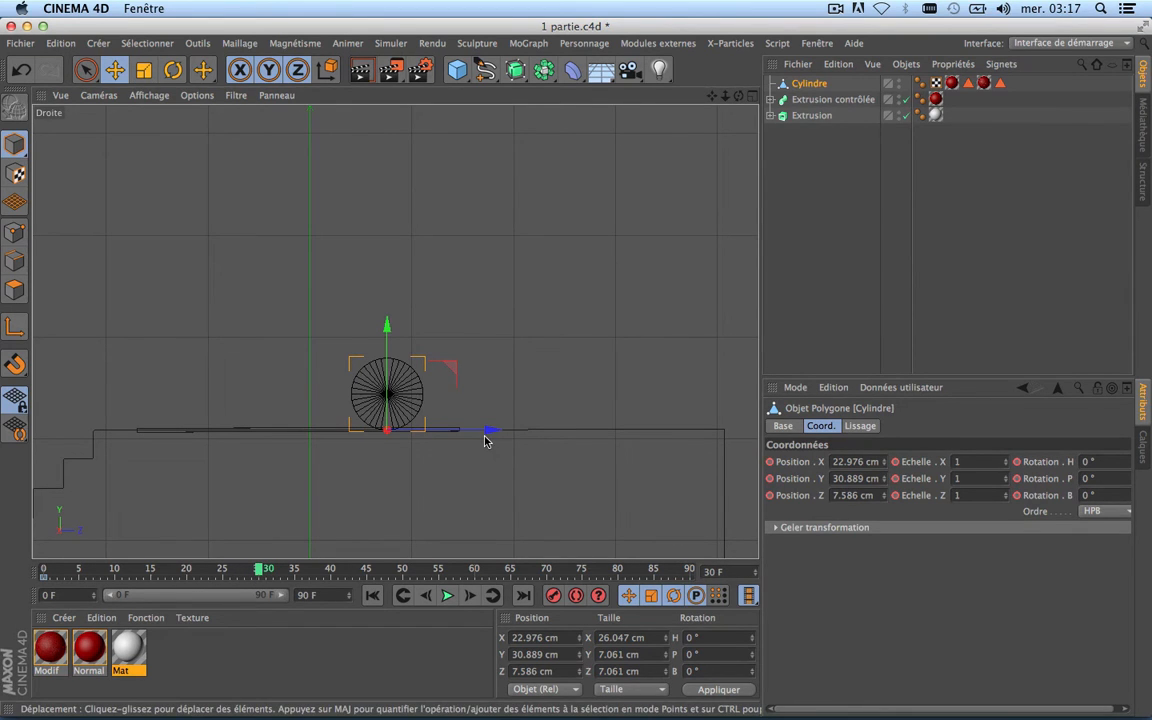
{"action": "left_click_drag", "start_coordinate": [711, 96], "coordinate": [396, 332]}
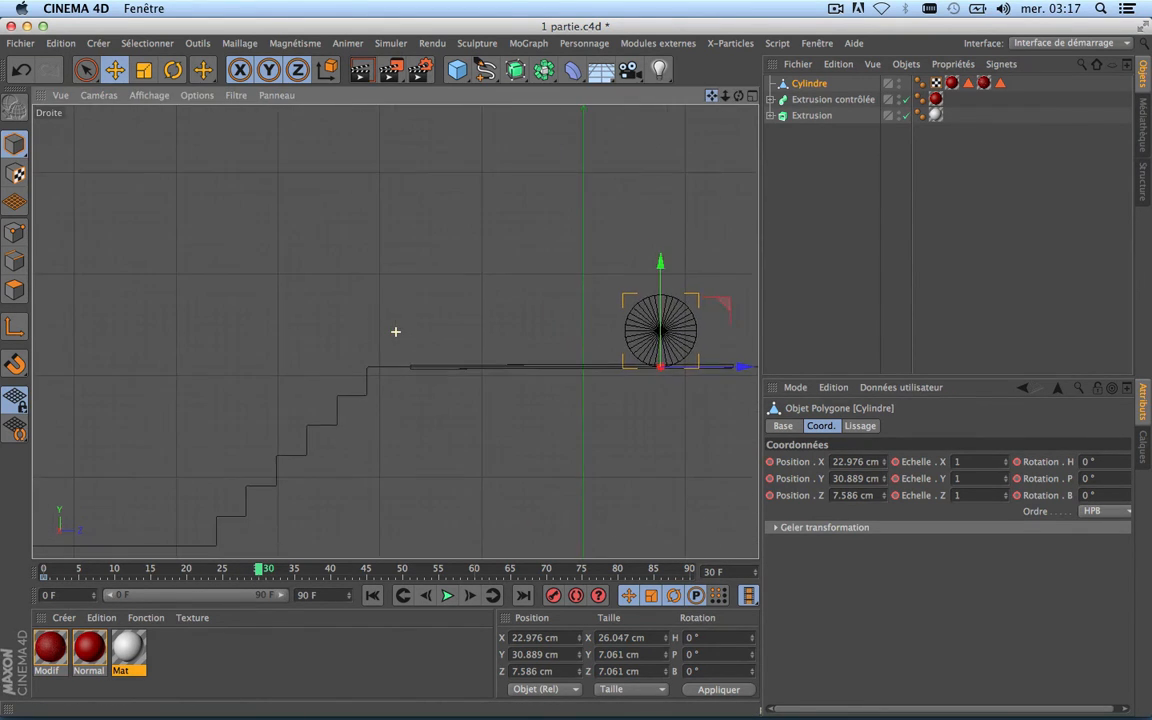
{"action": "left_click_drag", "start_coordinate": [741, 367], "coordinate": [428, 380]}
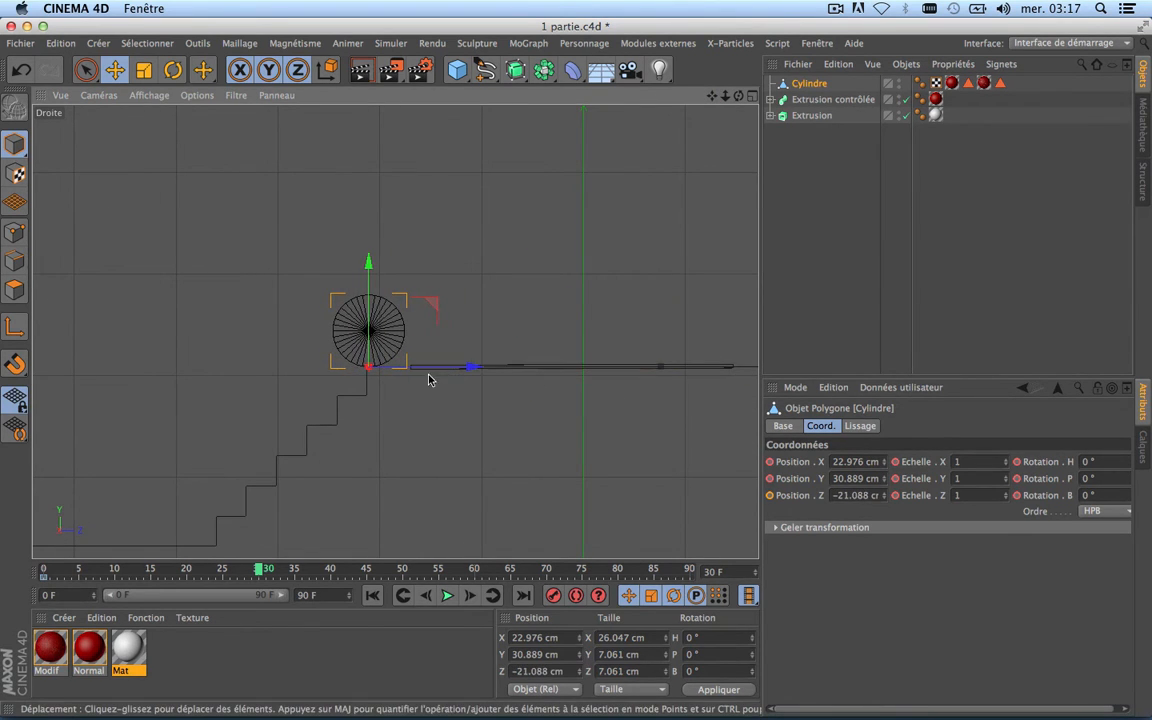
Fine-tune Cylindre's Z position to about -21.19 cm at the stair edge and record a keyframe at frame 30.
{"action": "scroll", "coordinate": [349, 367], "scroll_direction": "up", "scroll_amount": 8}
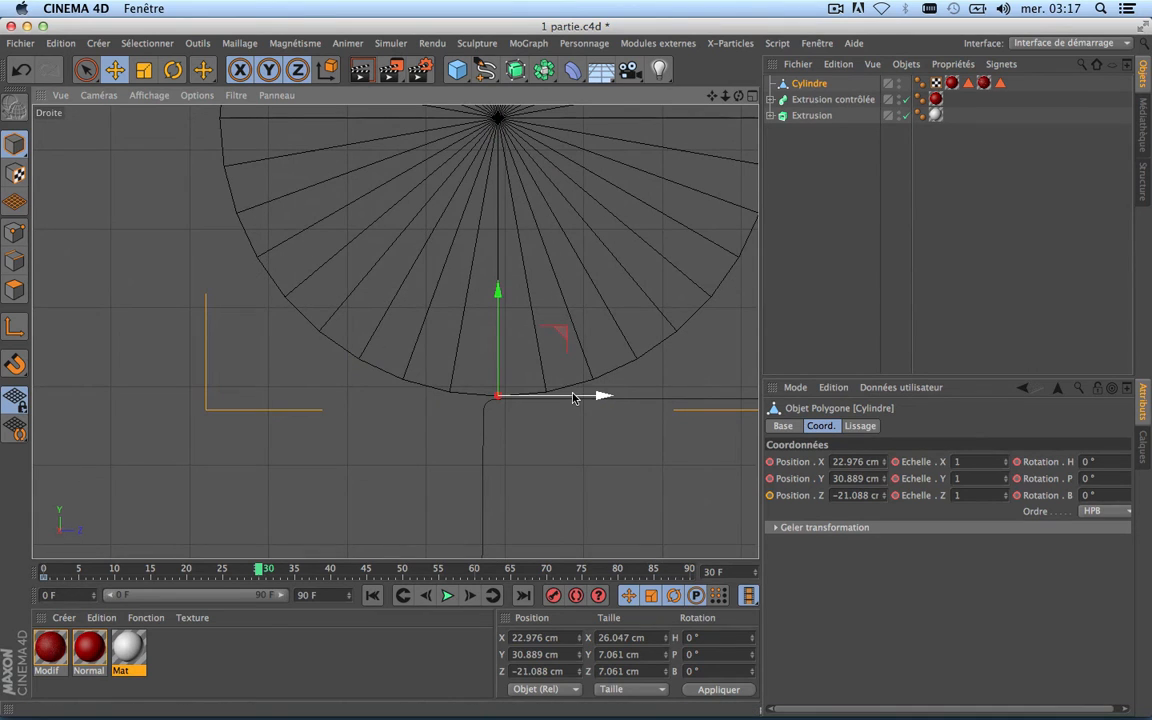
{"action": "left_click_drag", "start_coordinate": [585, 396], "coordinate": [592, 396]}
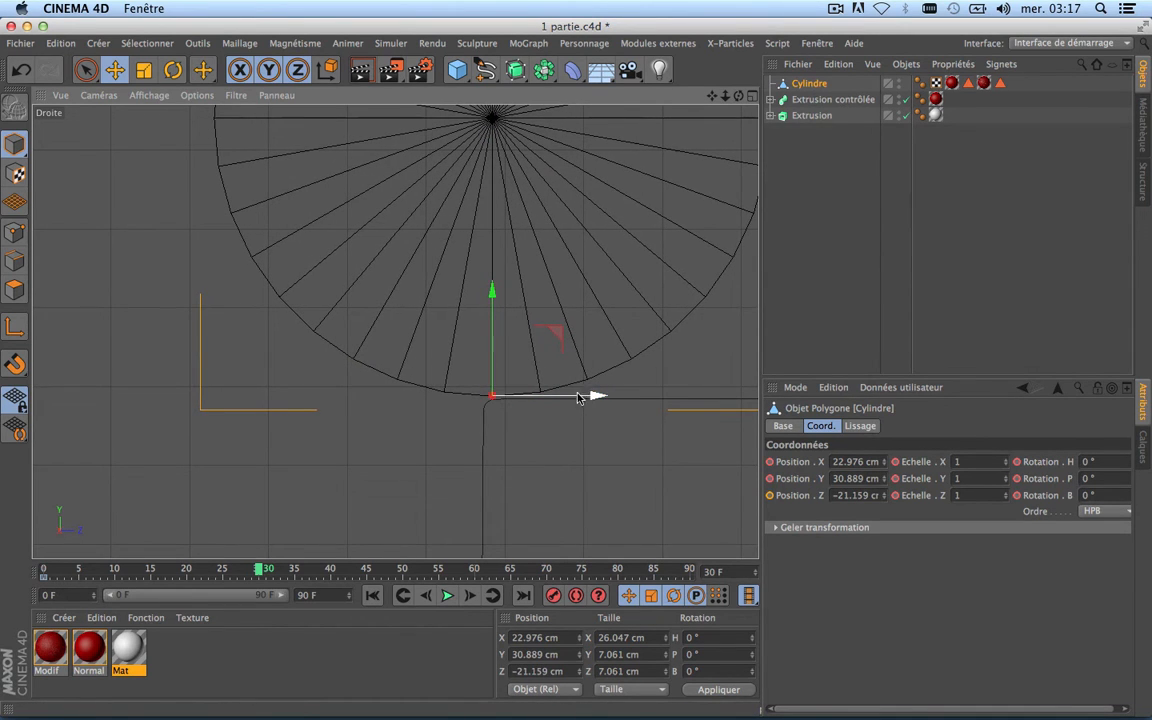
{"action": "scroll", "coordinate": [502, 431], "scroll_direction": "down", "scroll_amount": 1}
{"action": "scroll", "coordinate": [502, 431], "scroll_direction": "down", "scroll_amount": 3}
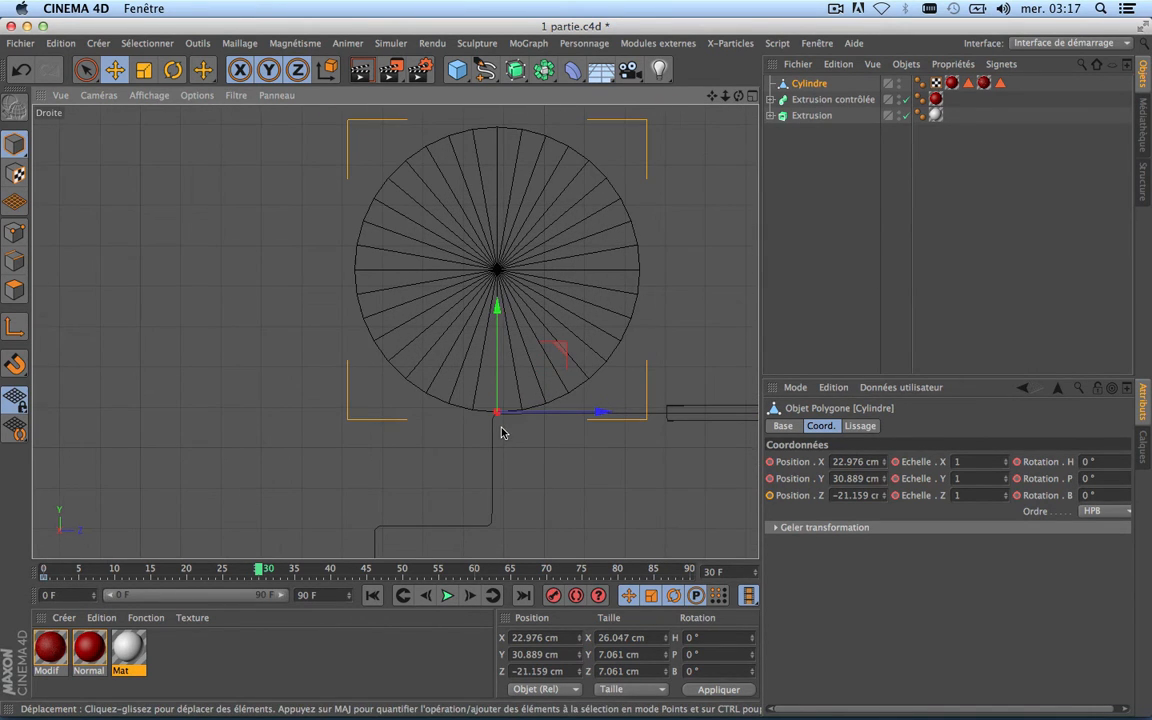
{"action": "scroll", "coordinate": [502, 431], "scroll_direction": "up", "scroll_amount": 4}
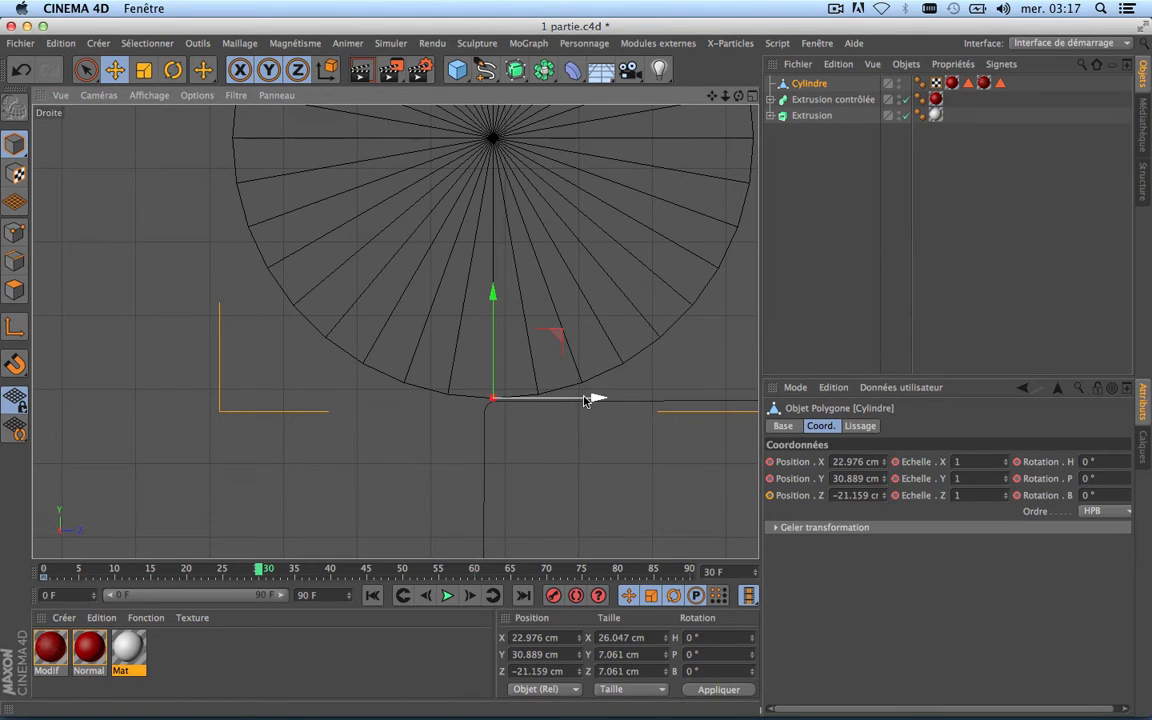
{"action": "left_click_drag", "start_coordinate": [585, 400], "coordinate": [588, 399]}
{"action": "scroll", "coordinate": [590, 399], "scroll_direction": "down", "scroll_amount": 4}
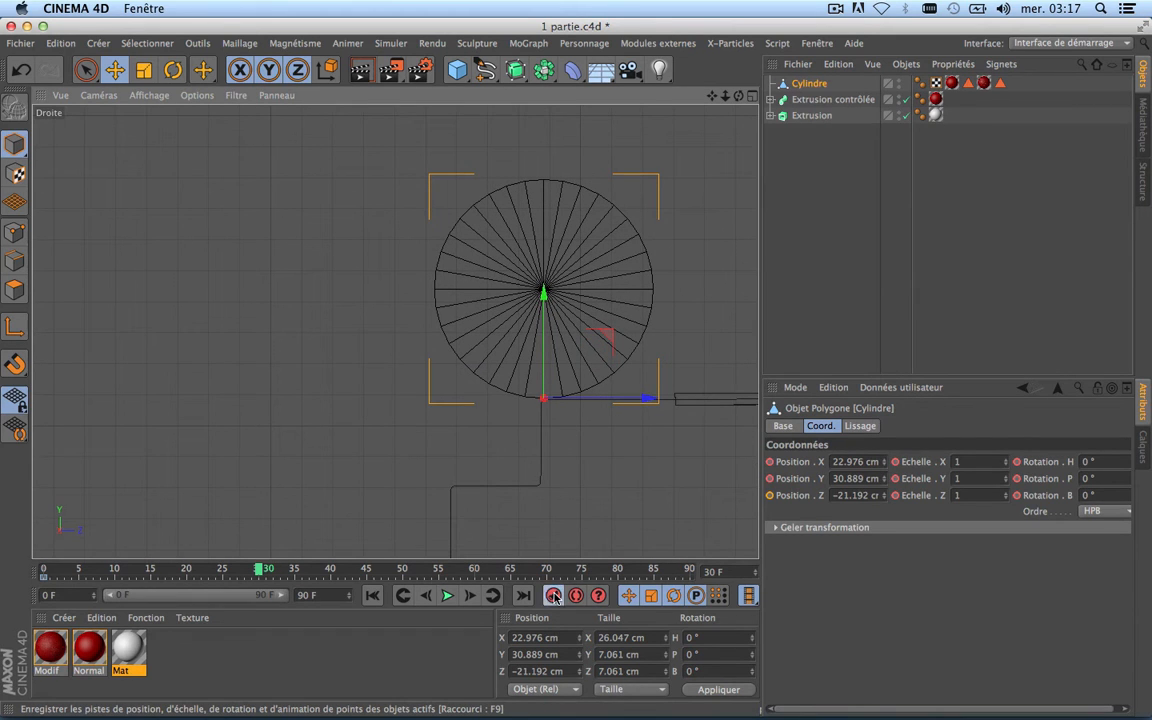
{"action": "left_click", "coordinate": [554, 596]}
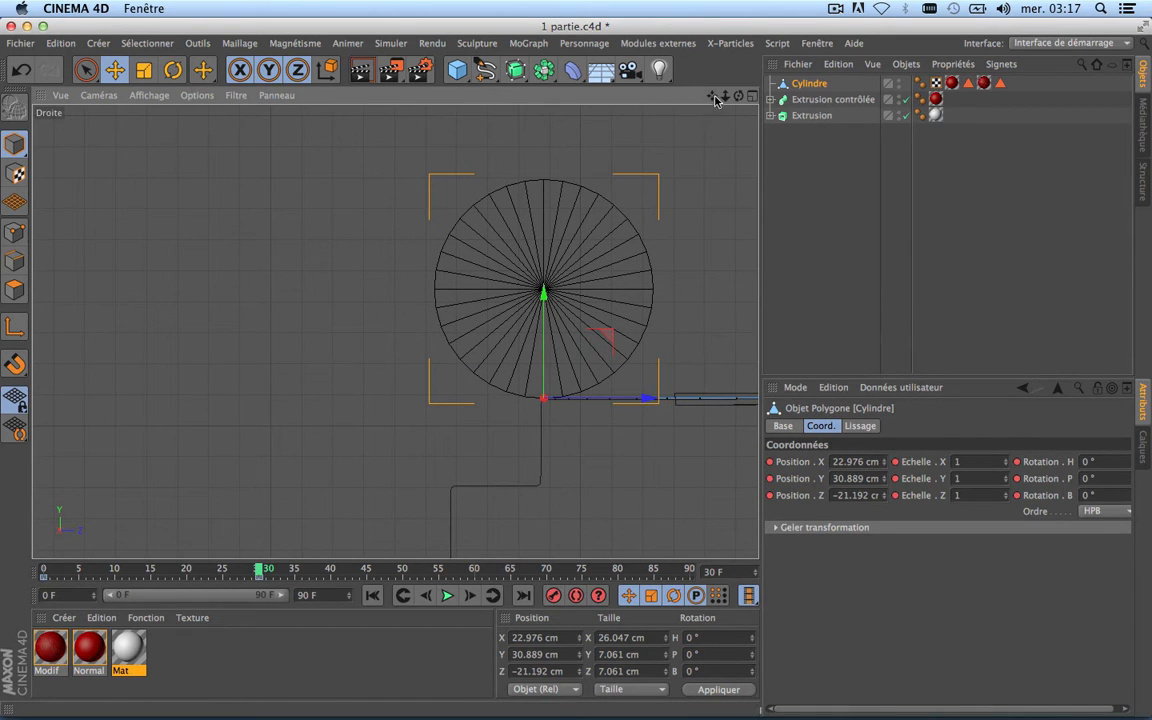
Scrub the timeline around frame 30 to compare the roll's position with the carpet's leading edge.
{"action": "left_click_drag", "start_coordinate": [713, 96], "coordinate": [396, 332]}
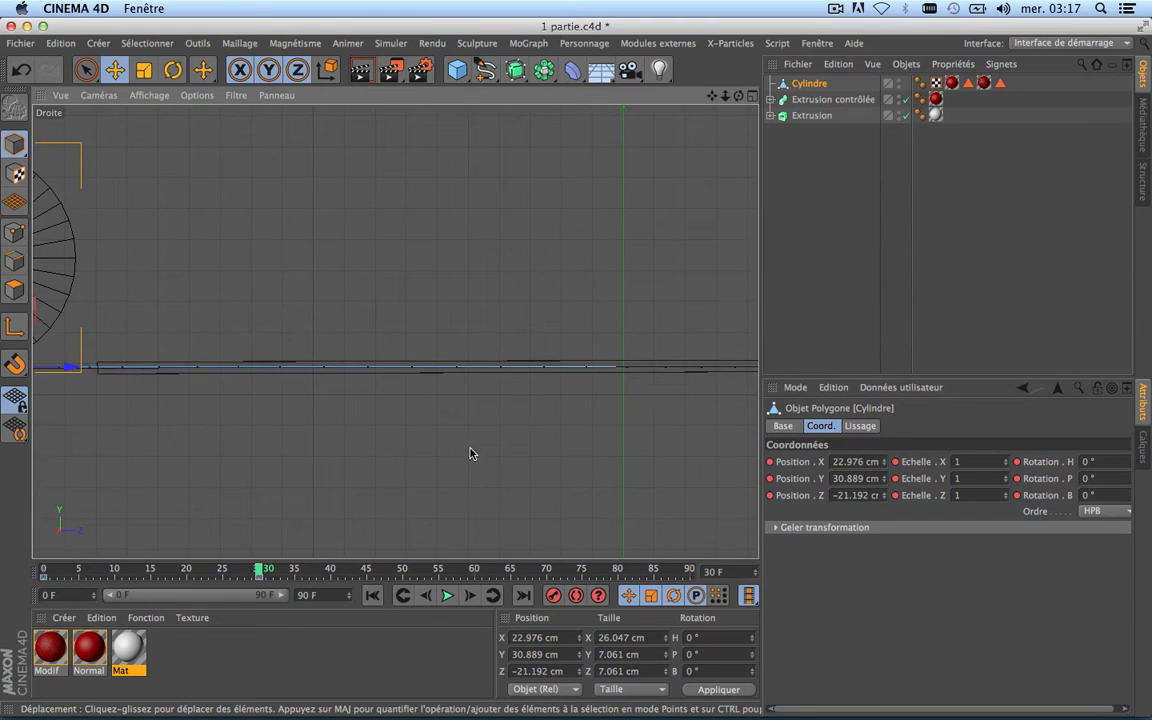
{"action": "scroll", "coordinate": [470, 454], "scroll_direction": "down", "scroll_amount": 6}
{"action": "scroll", "coordinate": [470, 454], "scroll_direction": "up", "scroll_amount": 2}
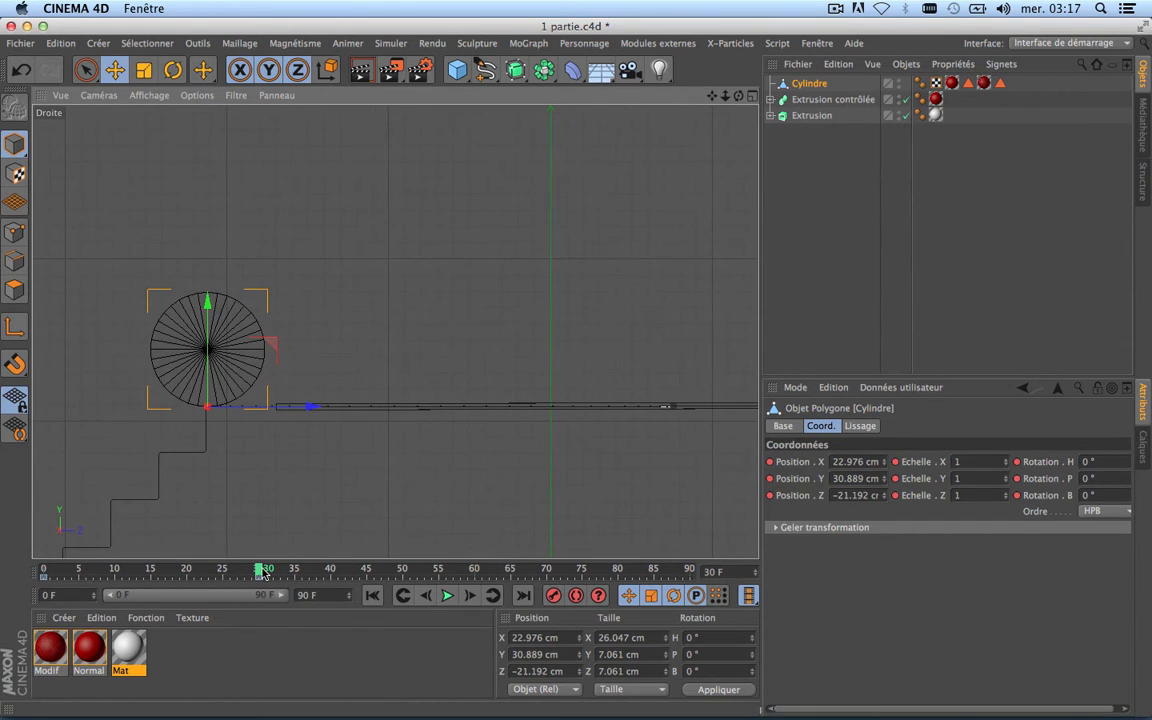
{"action": "mouse_move", "coordinate": [265, 571]}
{"action": "left_mouse_down"}
{"action": "mouse_move", "coordinate": [60, 571]}
{"action": "mouse_move", "coordinate": [306, 571]}
{"action": "mouse_move", "coordinate": [90, 558]}
{"action": "mouse_move", "coordinate": [257, 560]}
{"action": "left_mouse_up"}
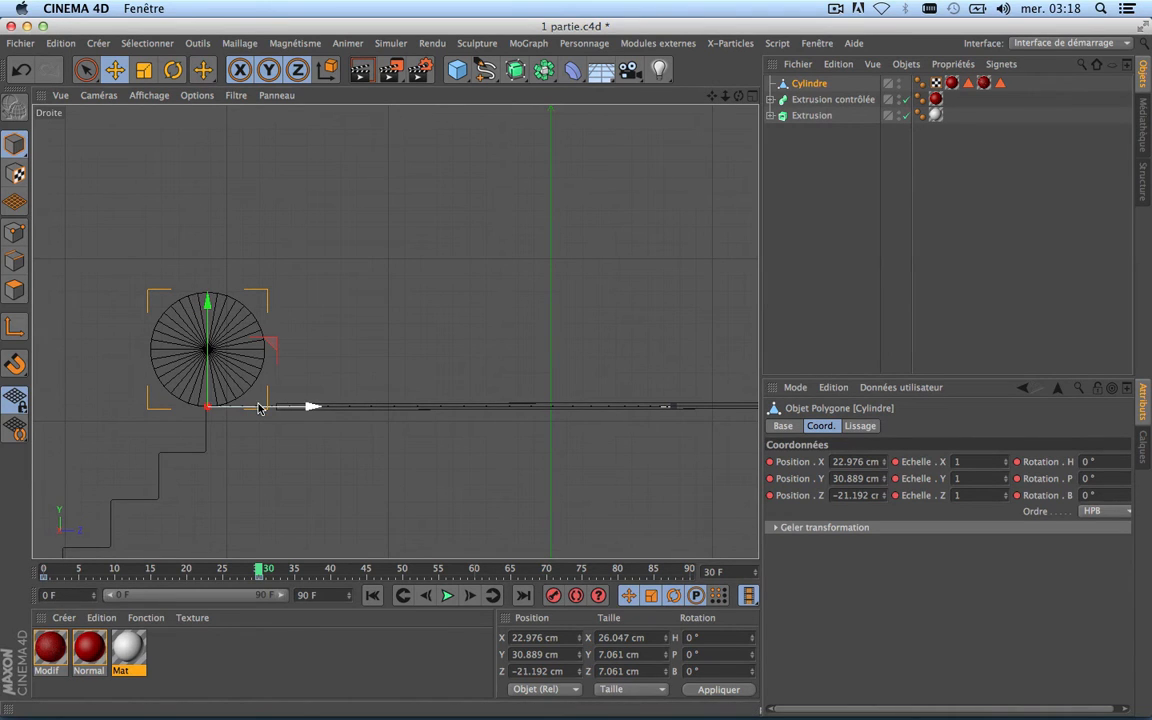
{"action": "scroll", "coordinate": [167, 424], "scroll_direction": "up", "scroll_amount": 5}
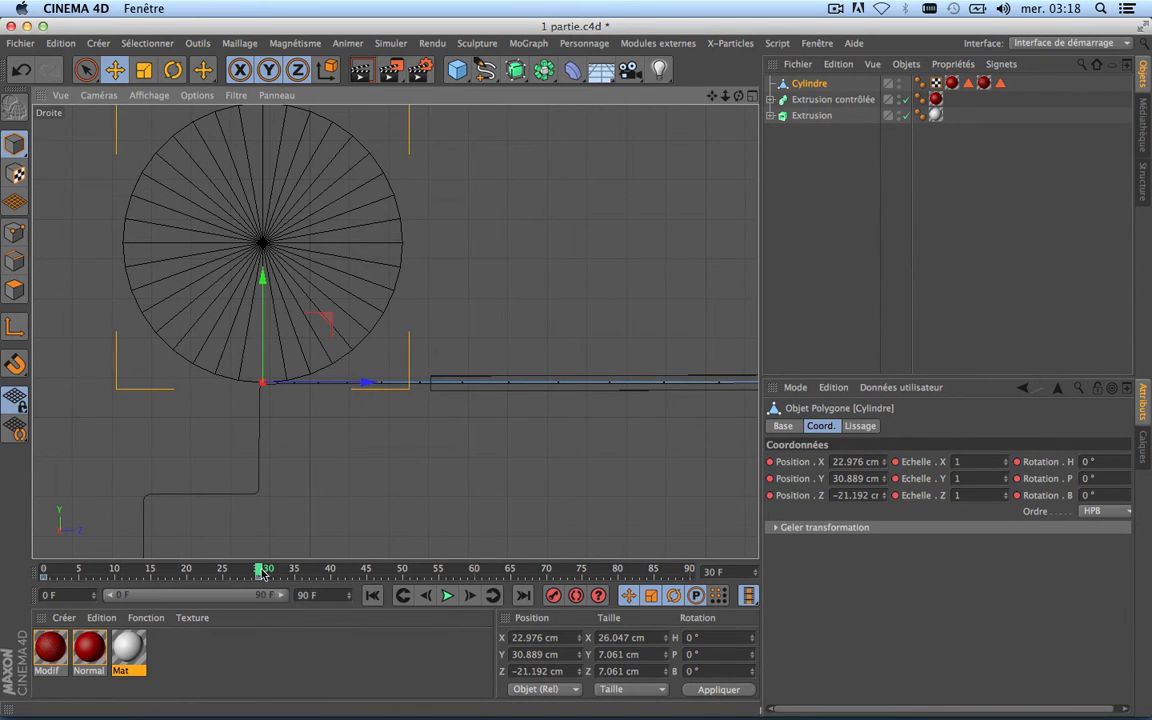
{"action": "mouse_move", "coordinate": [262, 571]}
{"action": "left_mouse_down"}
{"action": "mouse_move", "coordinate": [211, 568]}
{"action": "mouse_move", "coordinate": [276, 570]}
{"action": "mouse_move", "coordinate": [263, 570]}
{"action": "left_mouse_up"}
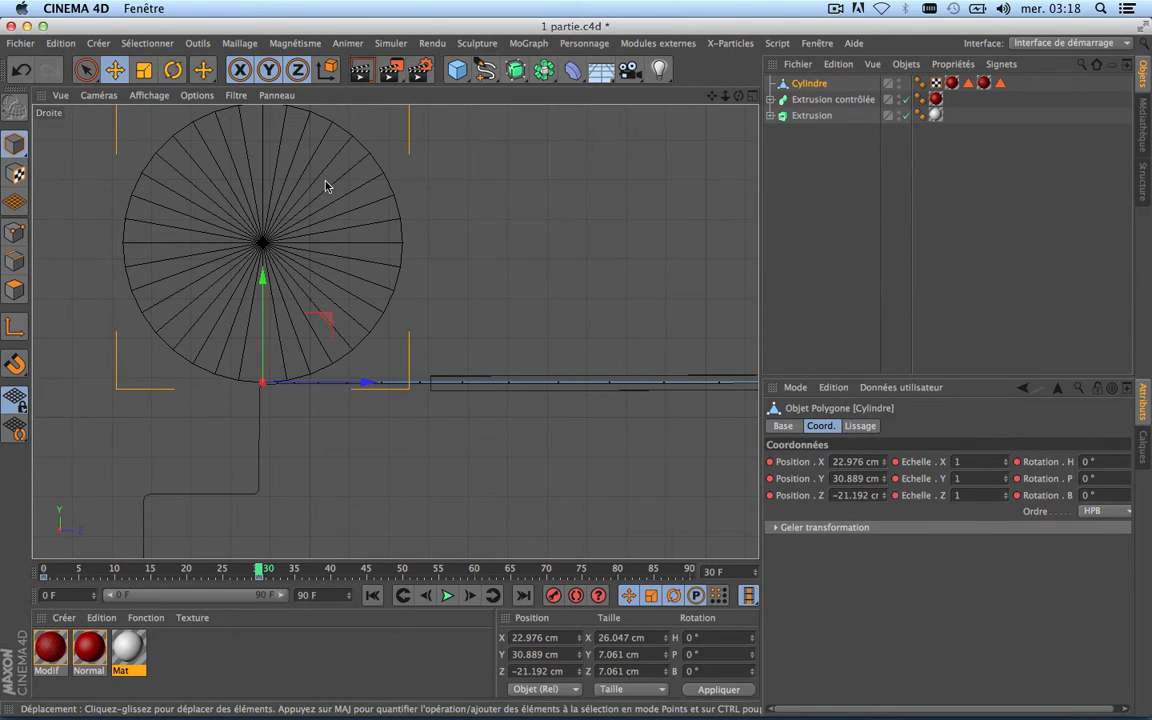
{"action": "scroll", "coordinate": [324, 265], "scroll_direction": "down", "scroll_amount": 4}
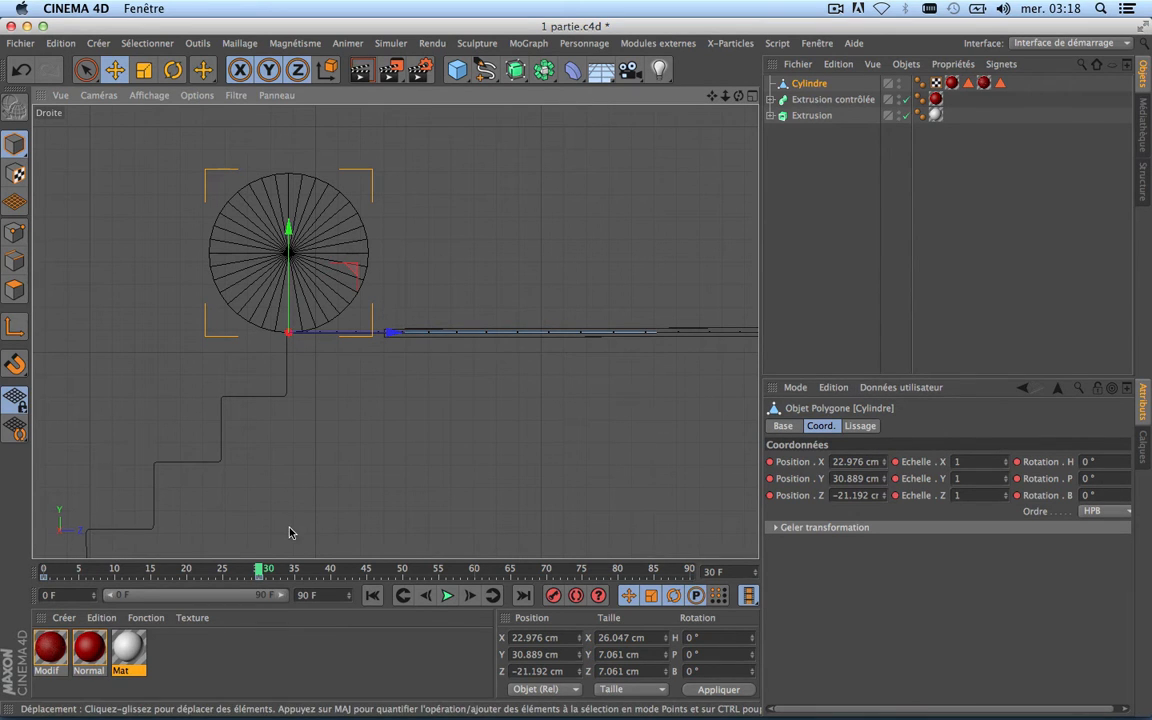
{"action": "mouse_move", "coordinate": [262, 568]}
{"action": "left_mouse_down"}
{"action": "mouse_move", "coordinate": [151, 566]}
{"action": "mouse_move", "coordinate": [258, 568]}
{"action": "left_mouse_up"}
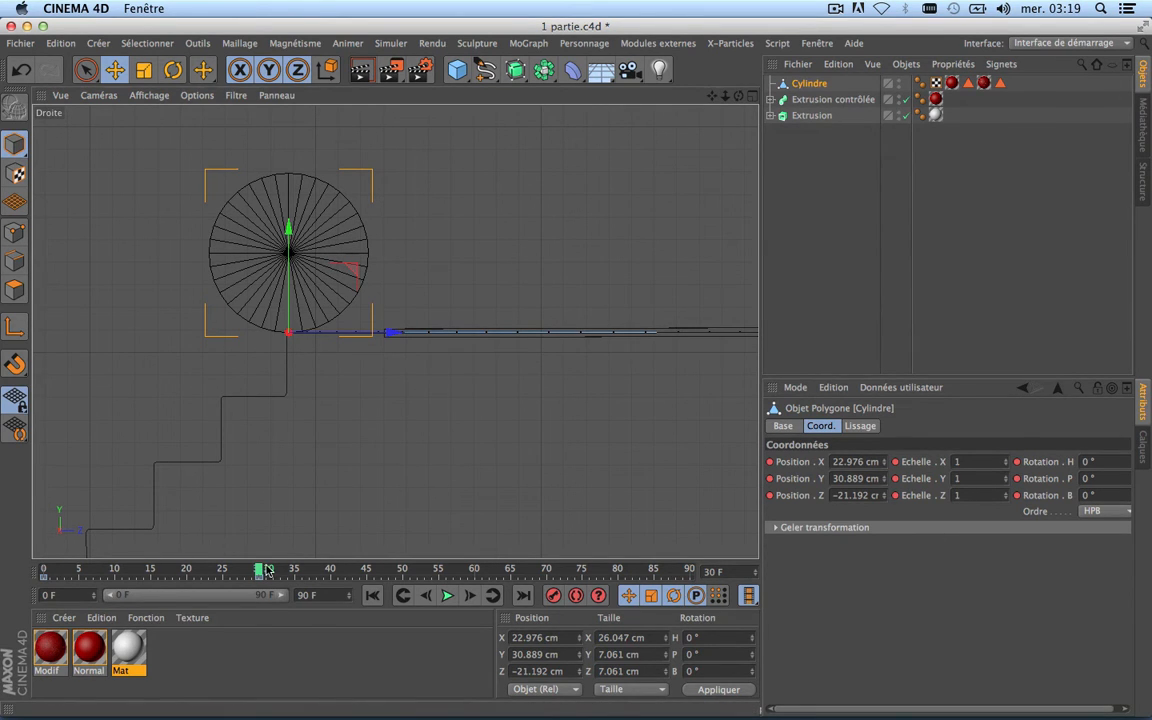
{"action": "scroll", "coordinate": [347, 406], "scroll_direction": "down", "scroll_amount": 5}
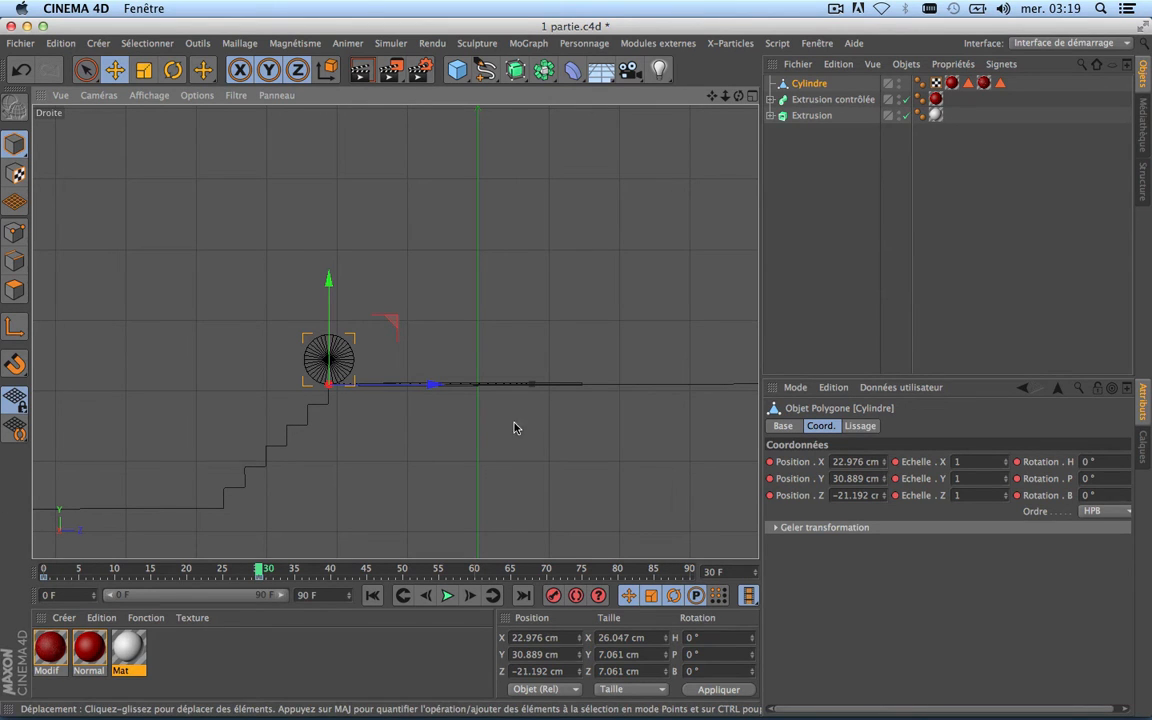
Set Cylindre's Y and Z scale to 0.8 at frame 30, checking the roll's shape in the perspective view.
{"action": "scroll", "coordinate": [330, 384], "scroll_direction": "up", "scroll_amount": 10}
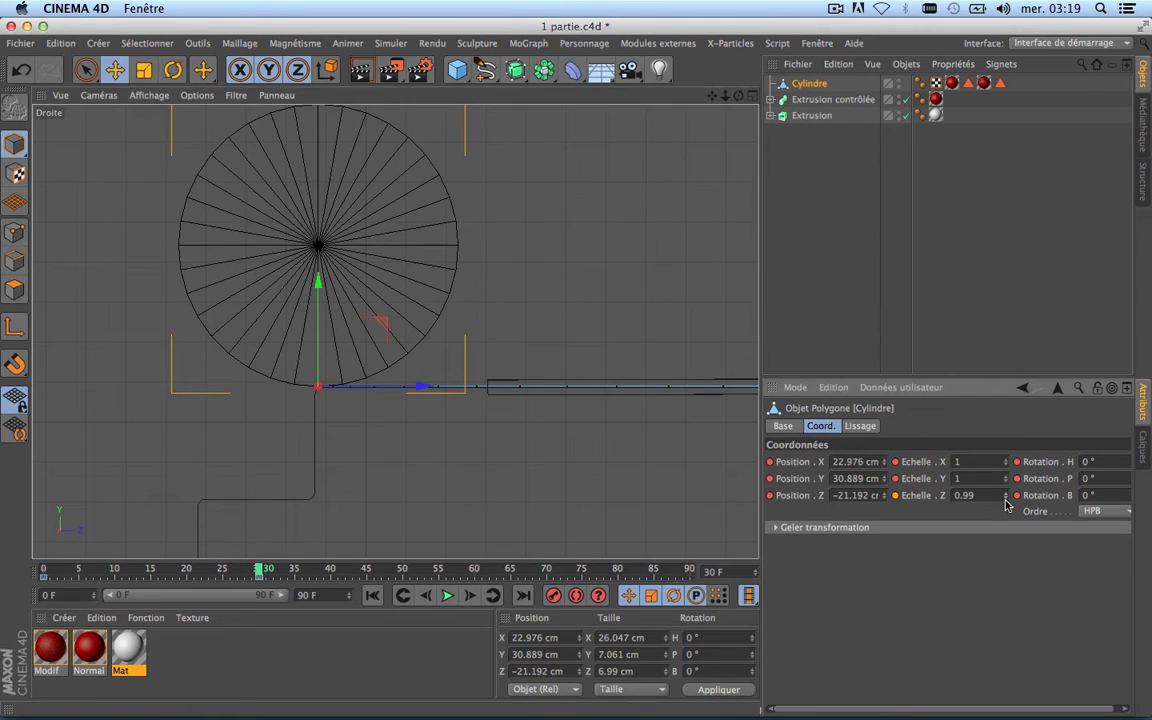
{"action": "left_click_drag", "start_coordinate": [1006, 504], "coordinate": [1006, 490]}
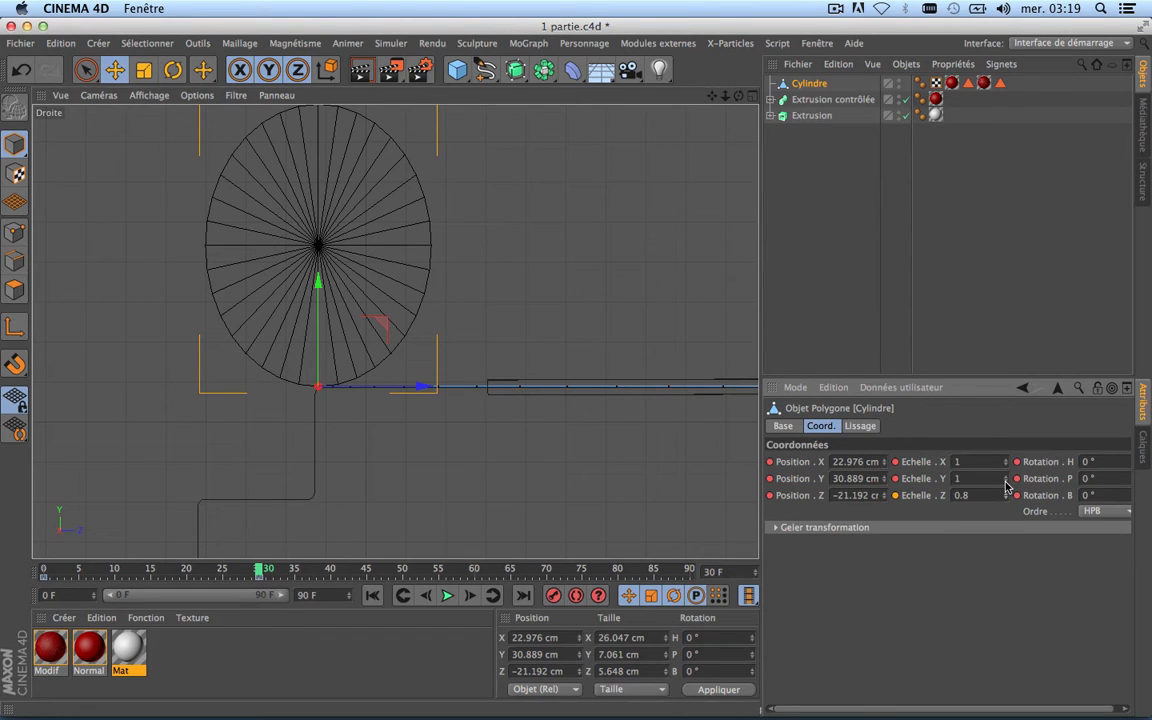
{"action": "left_click", "coordinate": [753, 98]}
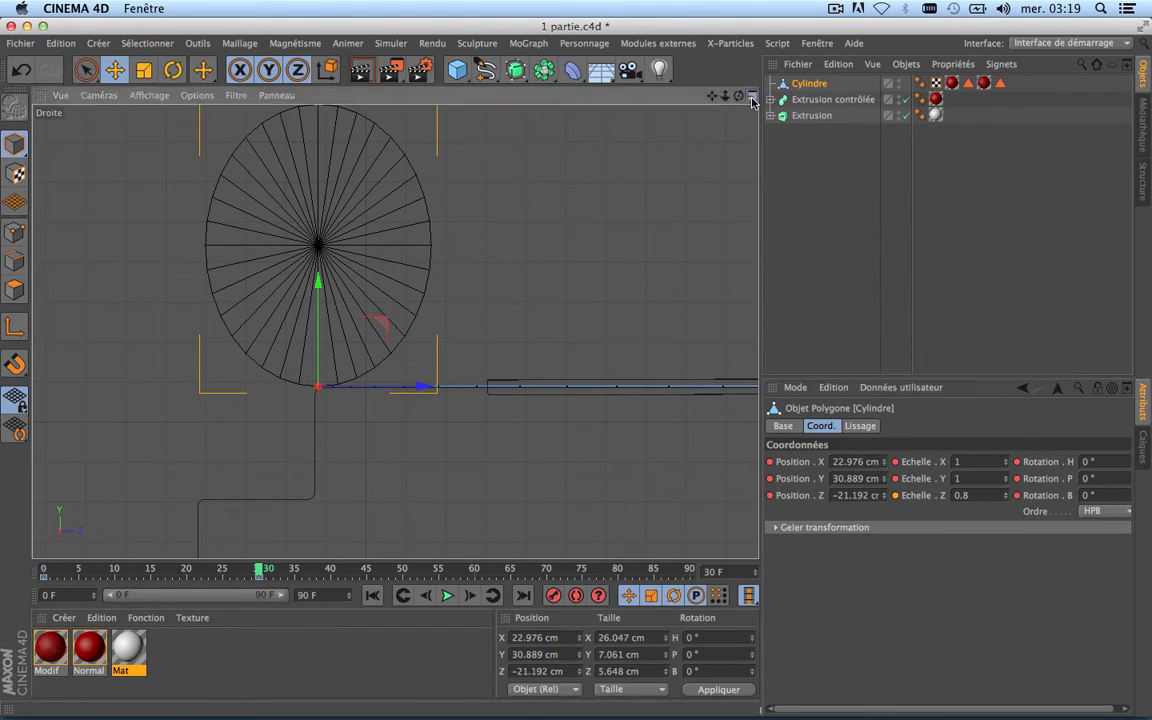
{"action": "left_click", "coordinate": [389, 95]}
{"action": "key", "text": "h"}
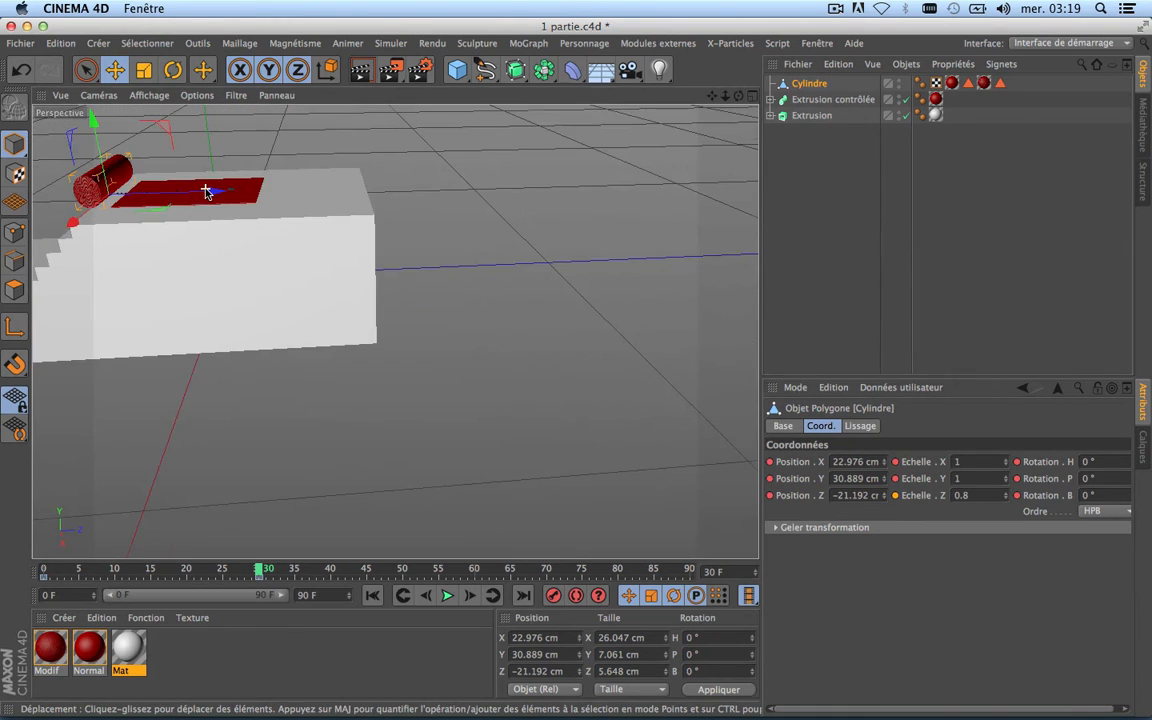
{"action": "left_click_drag", "start_coordinate": [712, 95], "coordinate": [996, 88]}
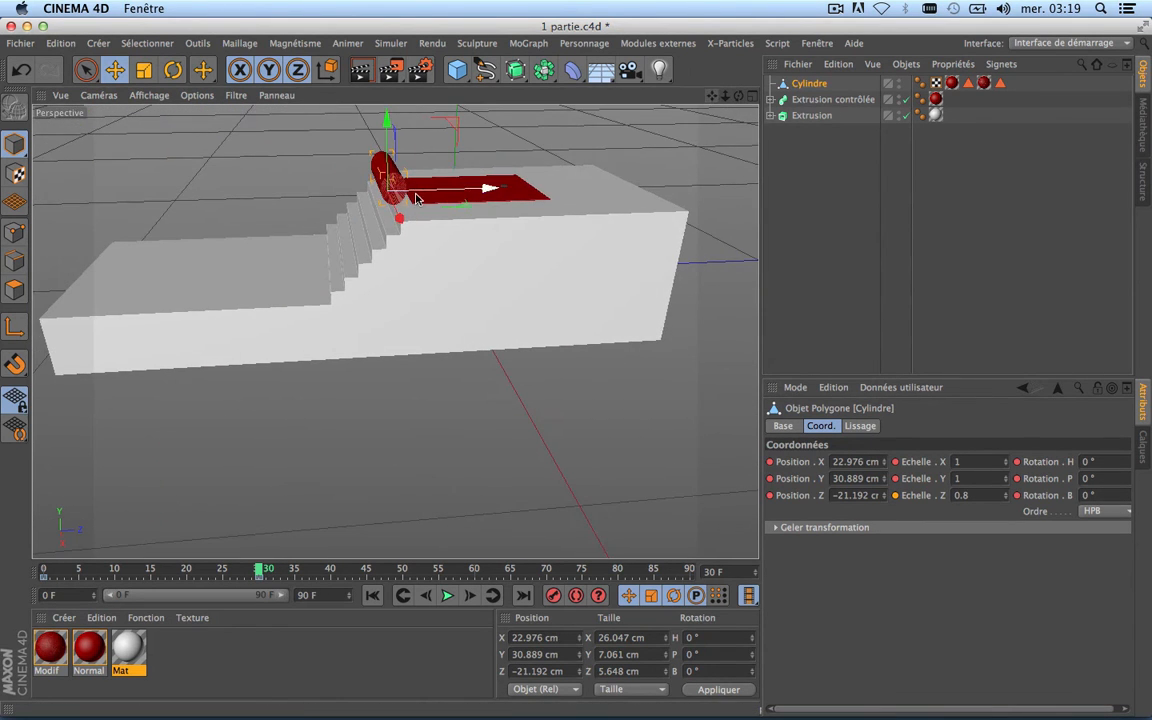
{"action": "scroll", "coordinate": [409, 168], "scroll_direction": "up", "scroll_amount": 10}
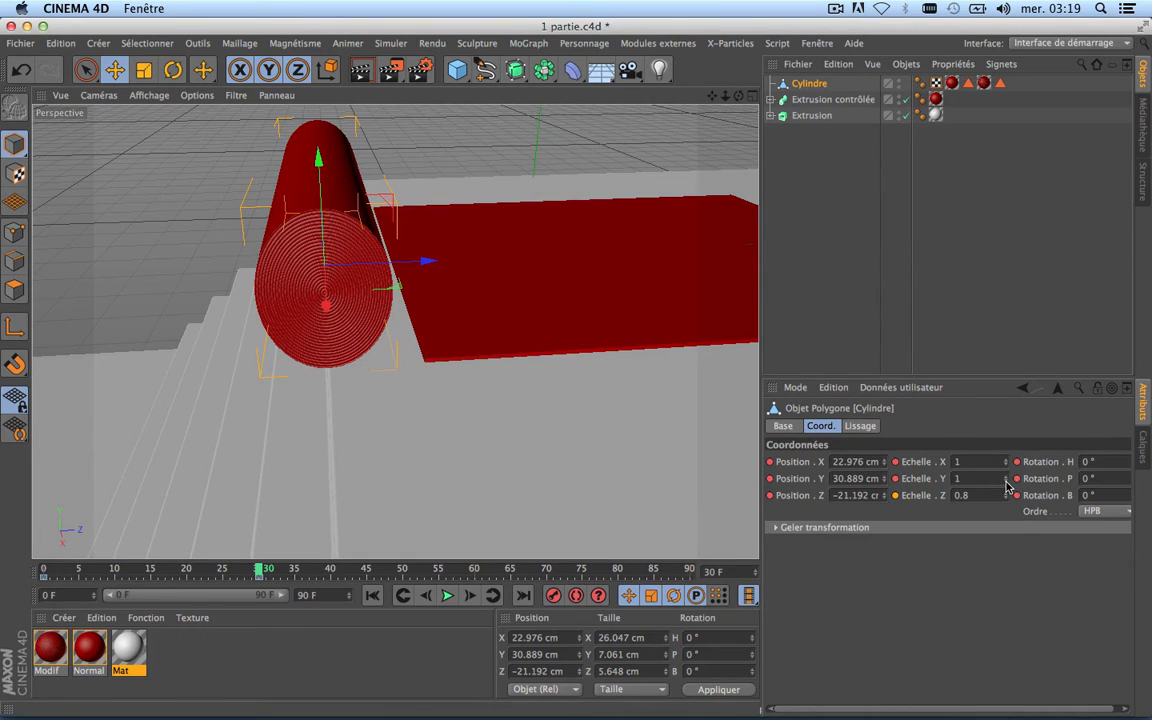
{"action": "left_click_drag", "start_coordinate": [1006, 487], "coordinate": [1006, 487]}
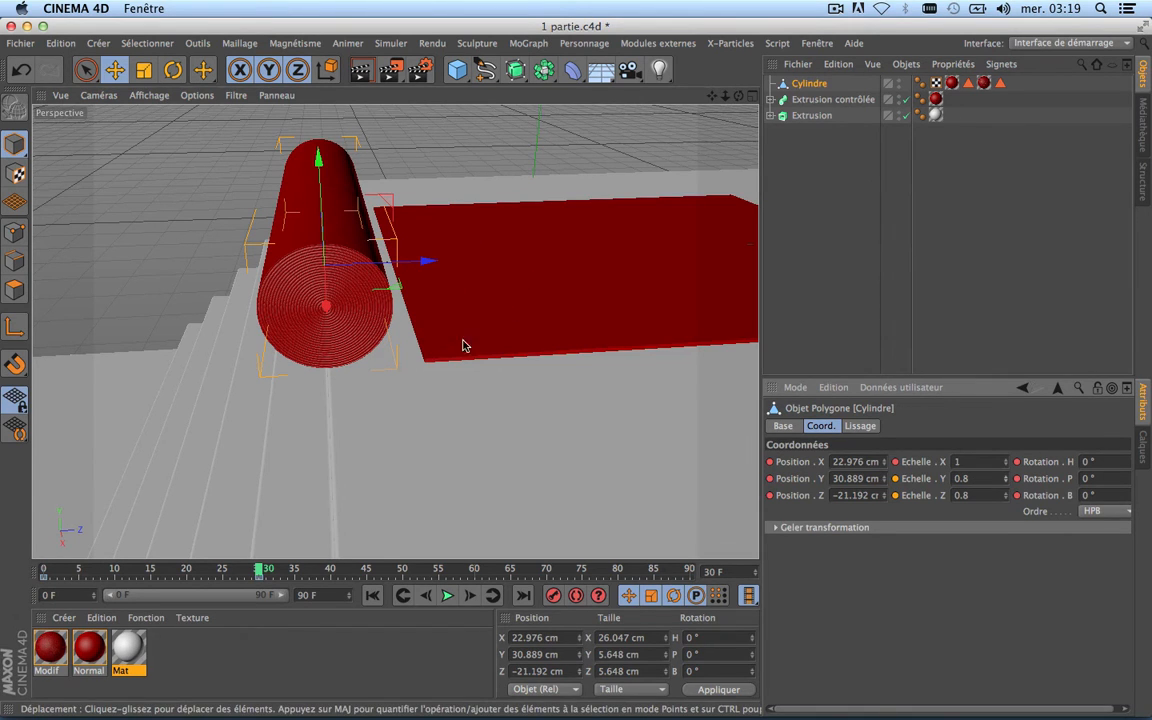
Return to the right view and record Cylindre's reduced scale as a keyframe at frame 30.
{"action": "left_click", "coordinate": [752, 96]}
{"action": "left_click", "coordinate": [387, 334]}
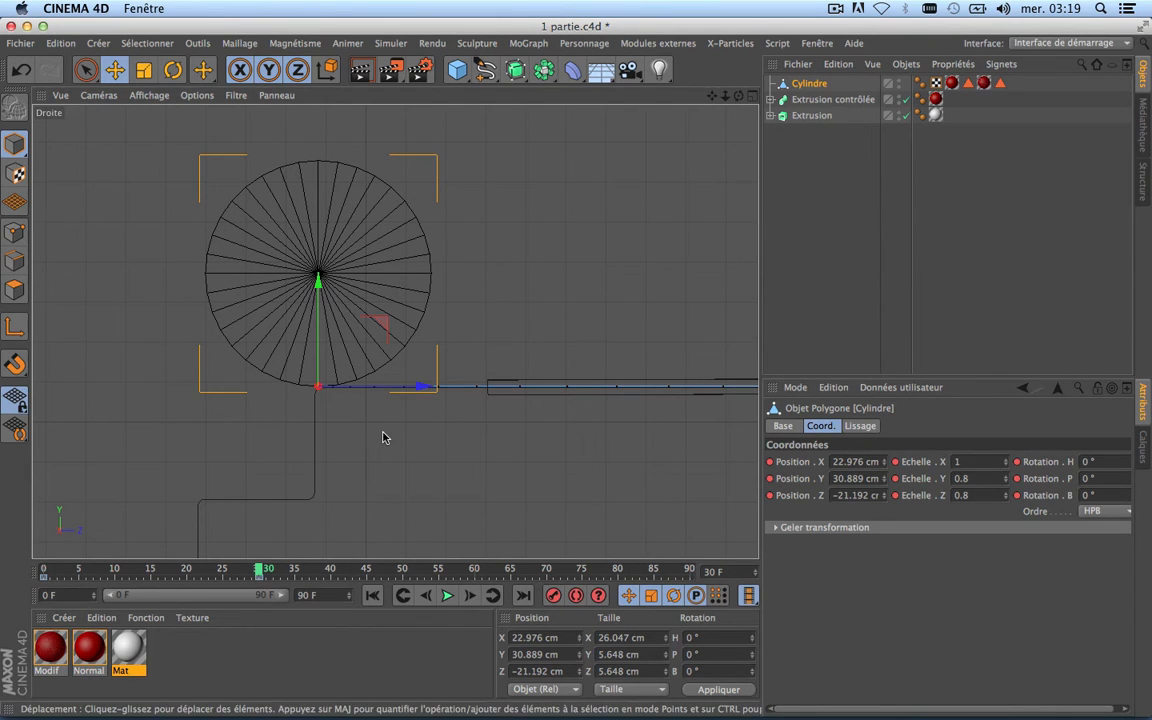
{"action": "scroll", "coordinate": [383, 436], "scroll_direction": "down", "scroll_amount": 3}
{"action": "scroll", "coordinate": [383, 436], "scroll_direction": "down", "scroll_amount": 3}
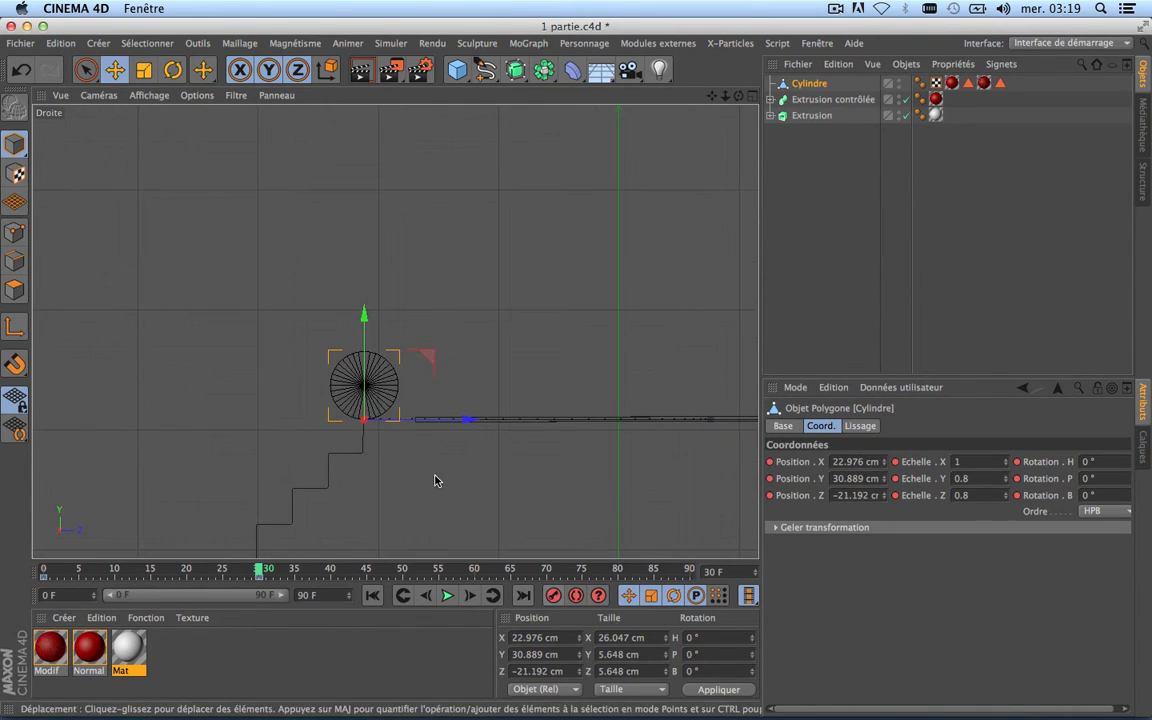
At frame 70, move Cylindre down to the foot of the staircase, at about Y 13.3 cm and Z -40.03 cm.
{"action": "mouse_move", "coordinate": [259, 571]}
{"action": "left_mouse_down"}
{"action": "mouse_move", "coordinate": [77, 571]}
{"action": "mouse_move", "coordinate": [145, 588]}
{"action": "mouse_move", "coordinate": [236, 580]}
{"action": "mouse_move", "coordinate": [91, 573]}
{"action": "mouse_move", "coordinate": [248, 568]}
{"action": "mouse_move", "coordinate": [55, 571]}
{"action": "mouse_move", "coordinate": [258, 573]}
{"action": "left_mouse_up"}
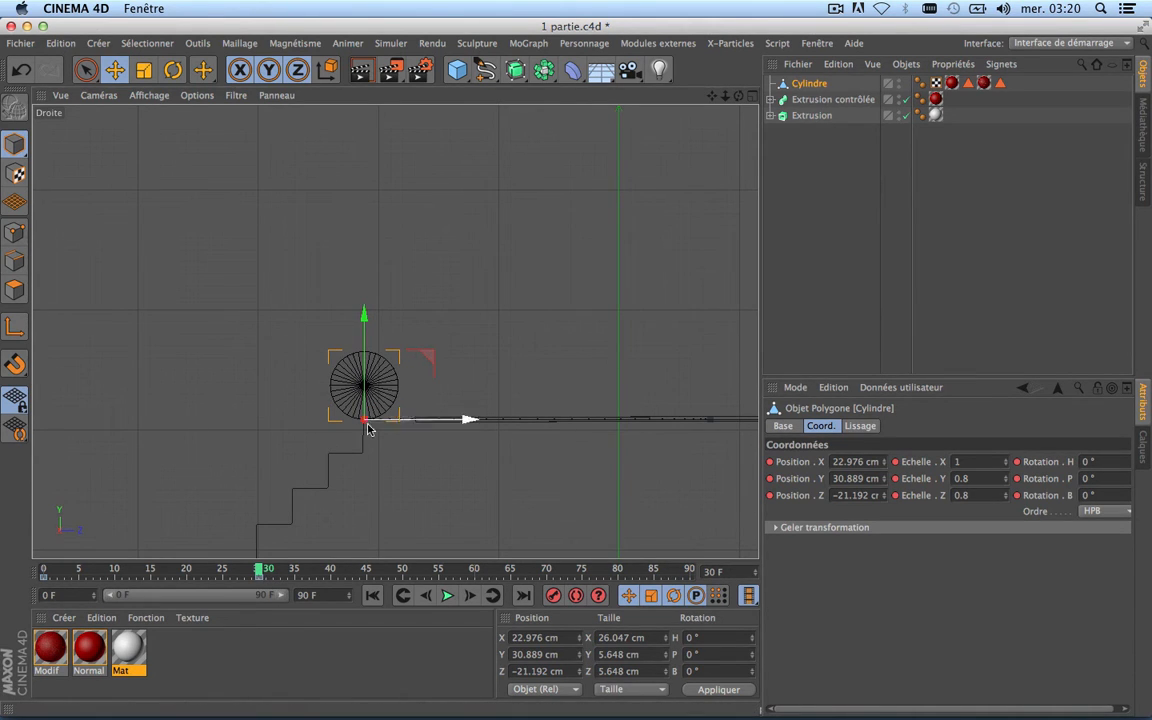
{"action": "scroll", "coordinate": [360, 442], "scroll_direction": "up", "scroll_amount": 5}
{"action": "scroll", "coordinate": [360, 442], "scroll_direction": "down", "scroll_amount": 4}
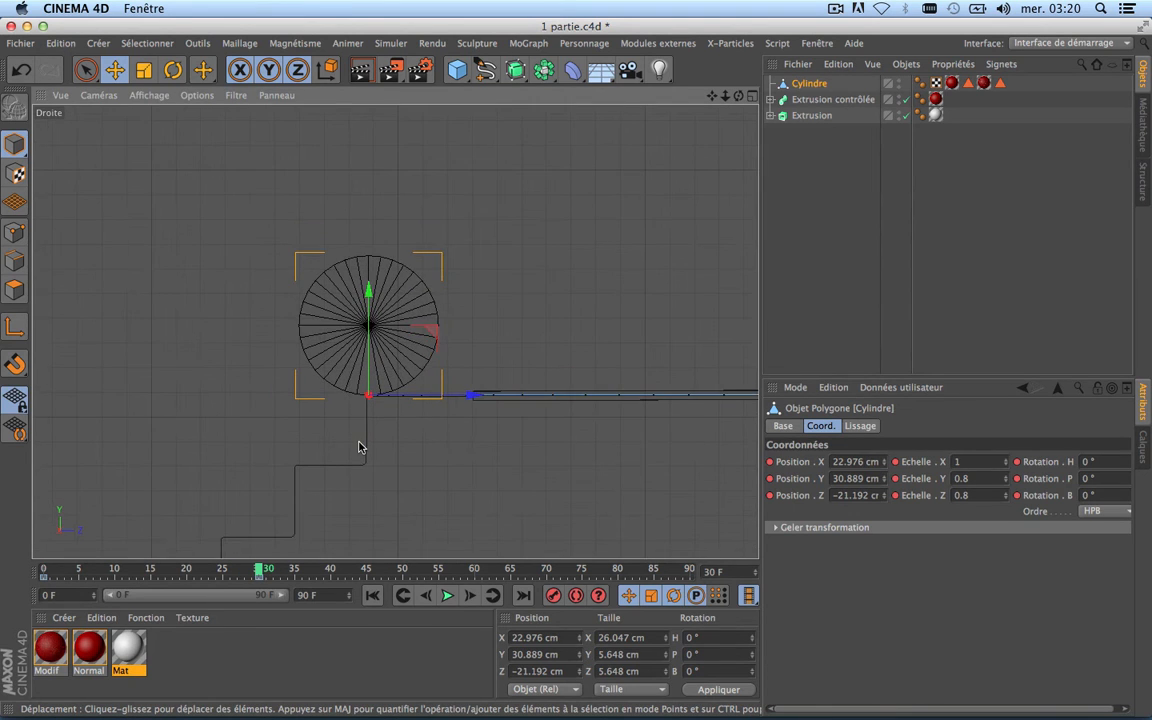
{"action": "middle_click_drag", "start_coordinate": [238, 425], "coordinate": [432, 296], "text": "alt"}
{"action": "scroll", "coordinate": [532, 285], "scroll_direction": "down", "scroll_amount": 4}
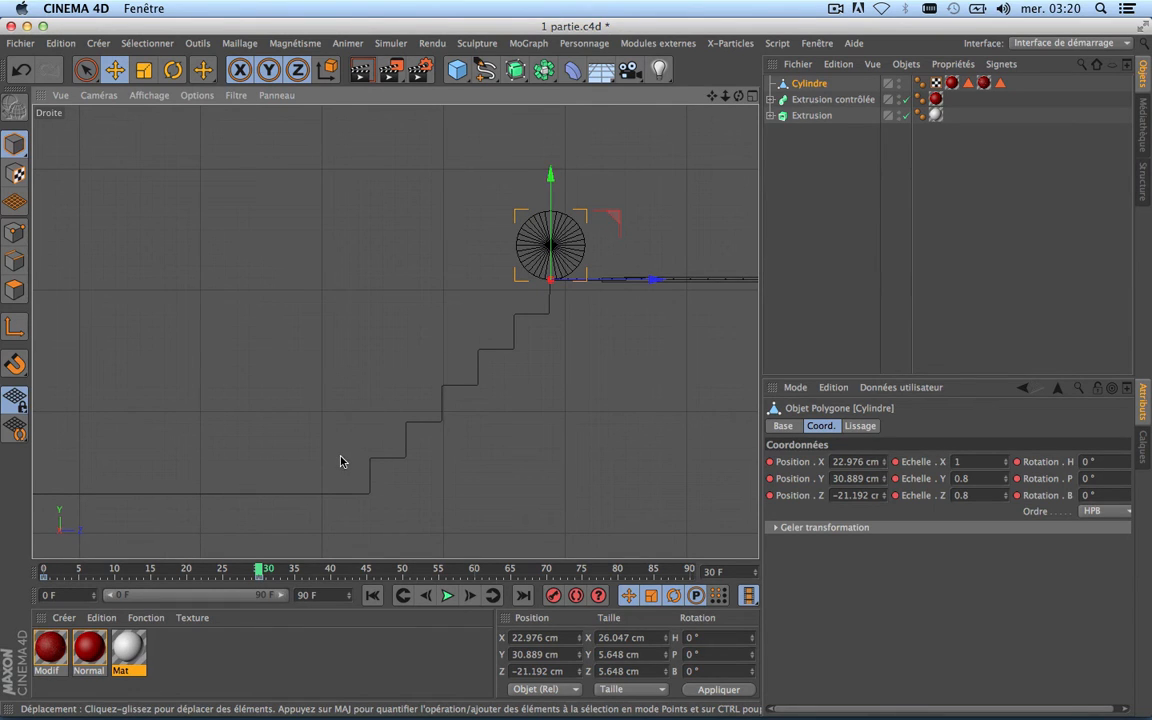
{"action": "left_click_drag", "start_coordinate": [258, 572], "coordinate": [466, 578]}
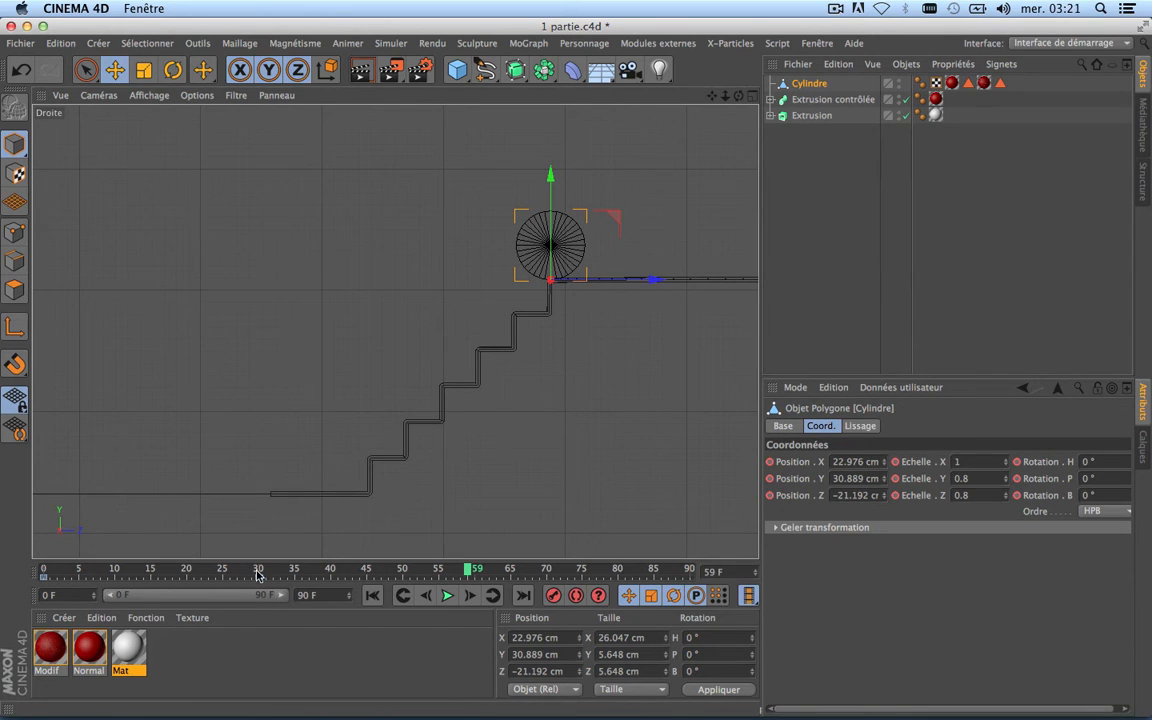
{"action": "left_click_drag", "start_coordinate": [466, 572], "coordinate": [546, 578]}
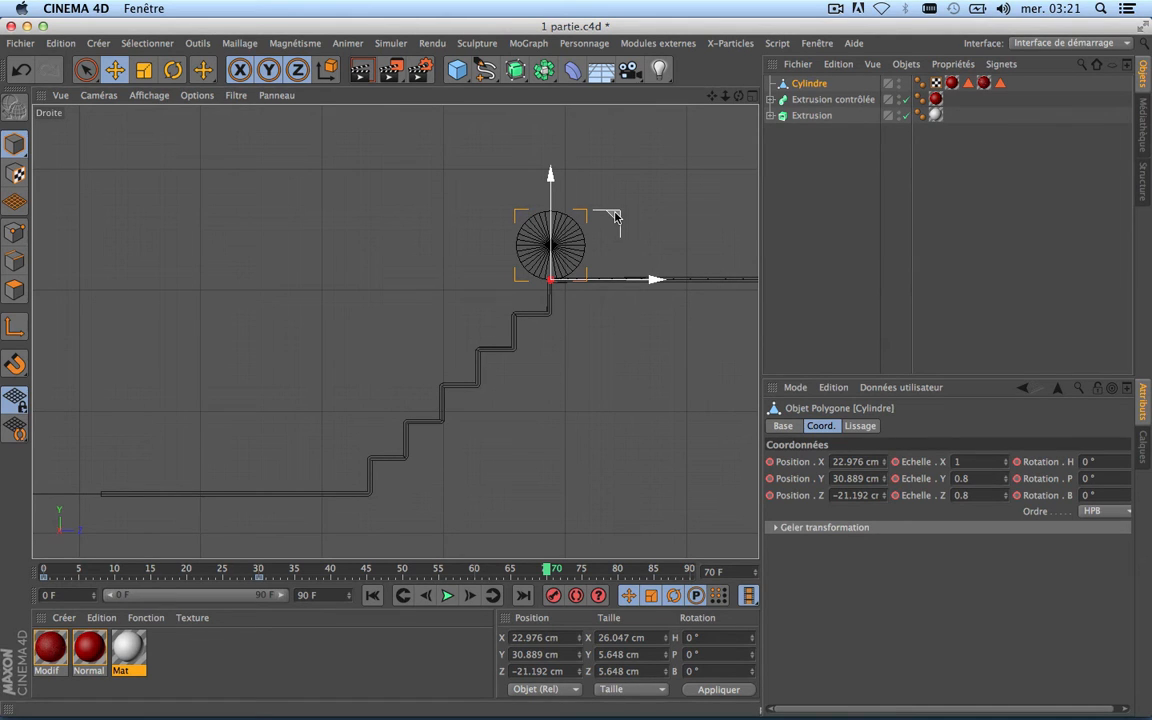
{"action": "left_click_drag", "start_coordinate": [614, 217], "coordinate": [366, 437]}
{"action": "scroll", "coordinate": [327, 481], "scroll_direction": "up", "scroll_amount": 3}
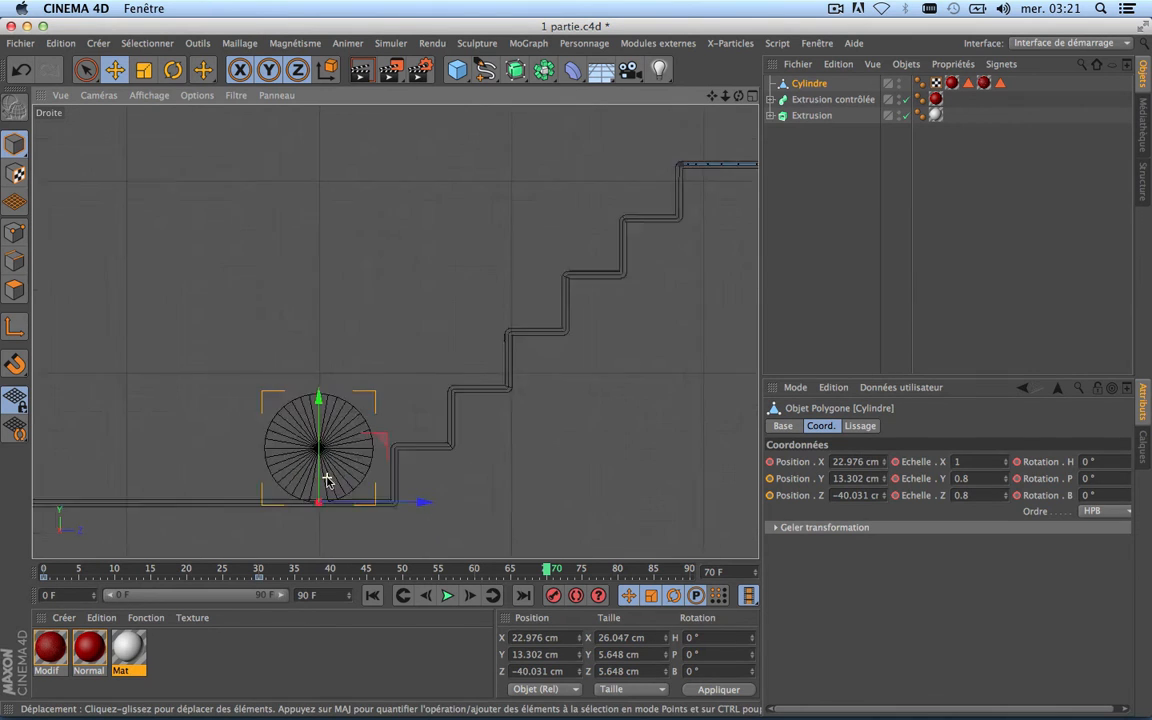
Fine-tune Cylindre's position to about Y 13.244 cm and Z -40.403 cm on the lower carpet and record a keyframe at frame 70.
{"action": "scroll", "coordinate": [327, 479], "scroll_direction": "up", "scroll_amount": 5}
{"action": "left_click_drag", "start_coordinate": [711, 96], "coordinate": [718, 21]}
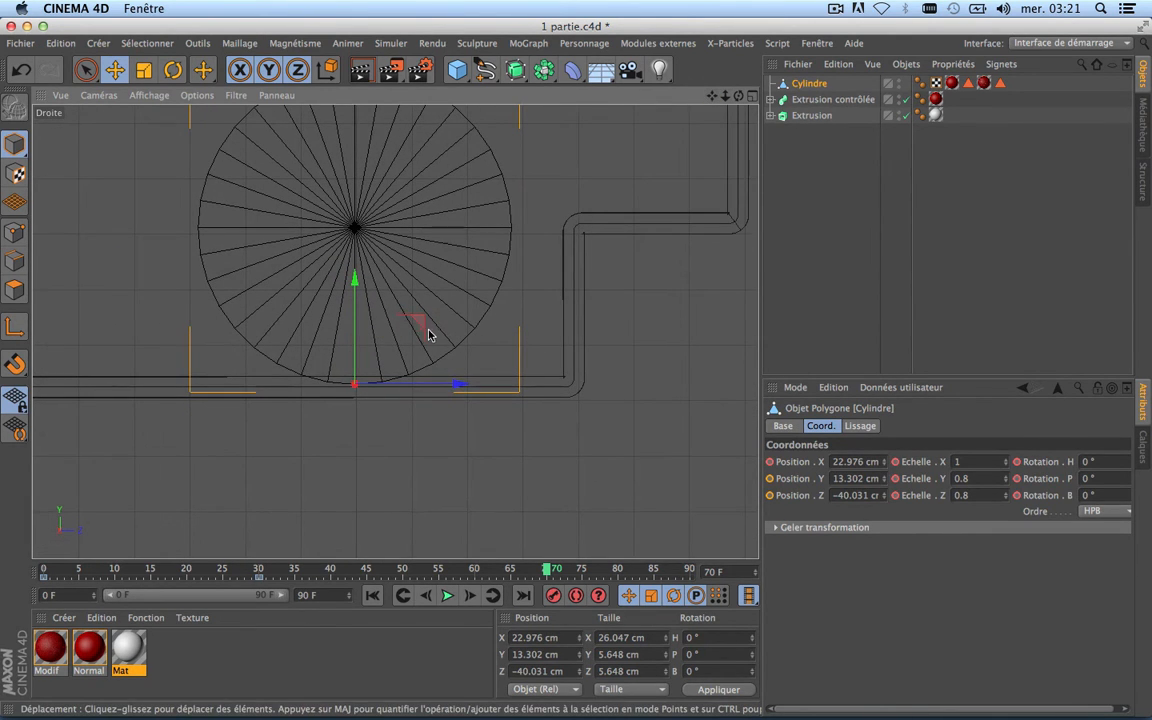
{"action": "left_click_drag", "start_coordinate": [353, 311], "coordinate": [354, 314]}
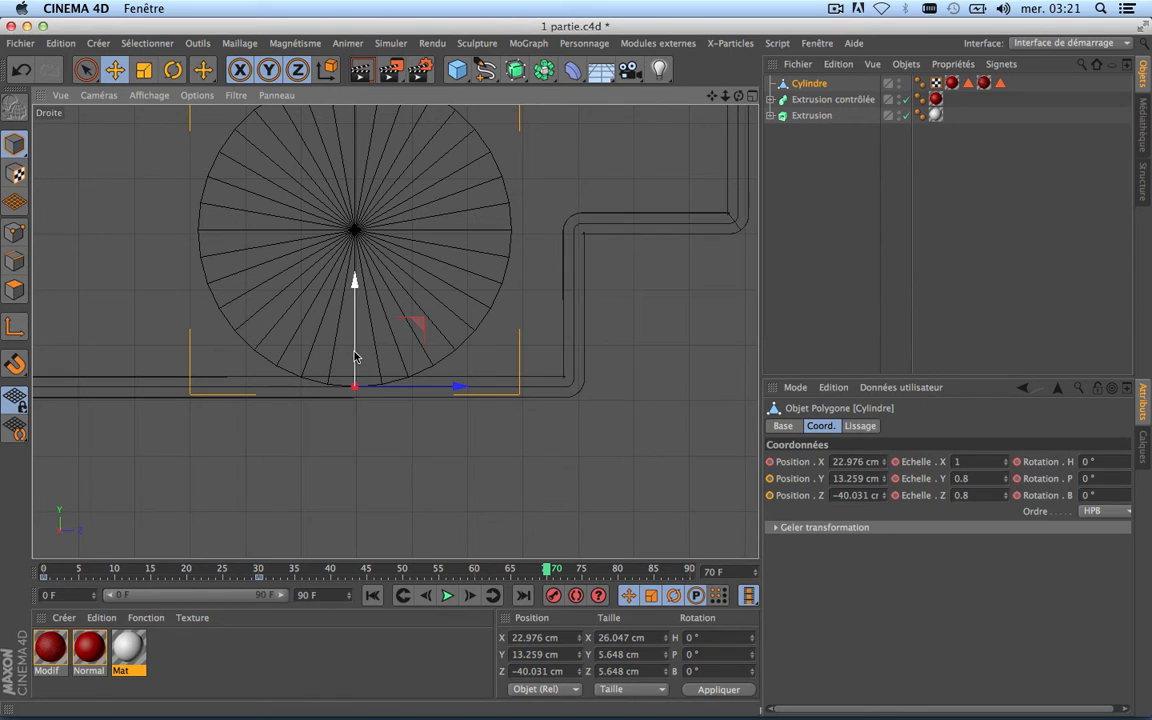
{"action": "left_click_drag", "start_coordinate": [354, 357], "coordinate": [355, 358]}
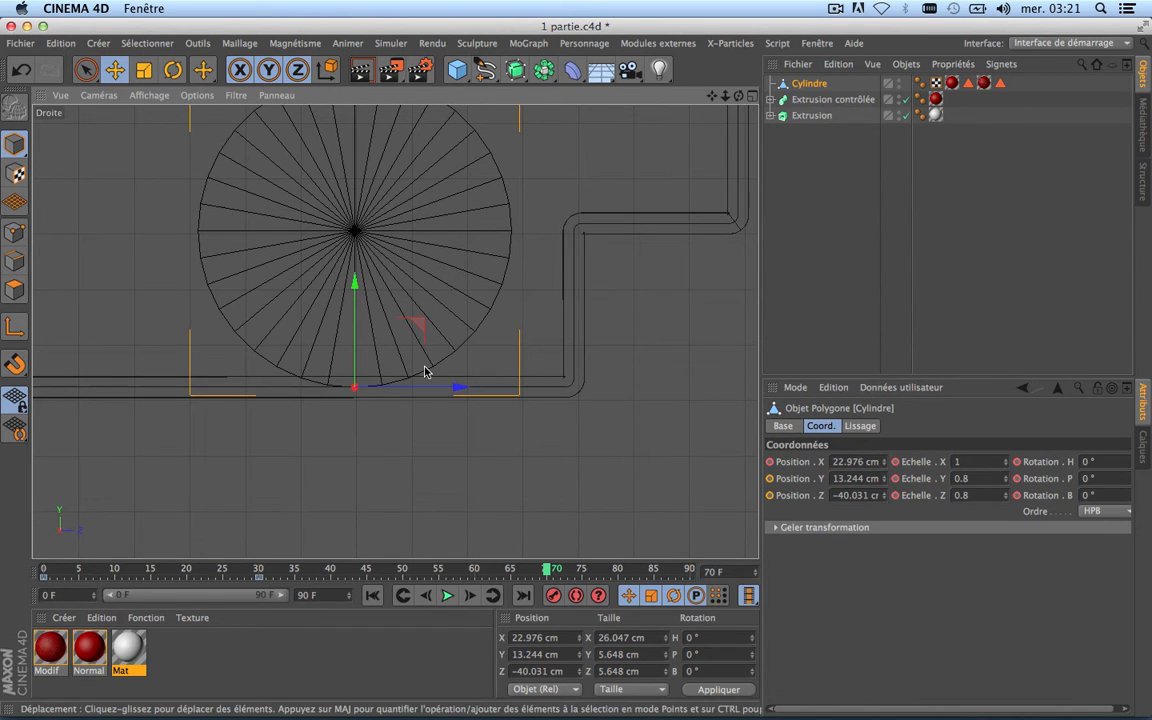
{"action": "scroll", "coordinate": [424, 371], "scroll_direction": "down", "scroll_amount": 5}
{"action": "scroll", "coordinate": [424, 371], "scroll_direction": "up", "scroll_amount": 3}
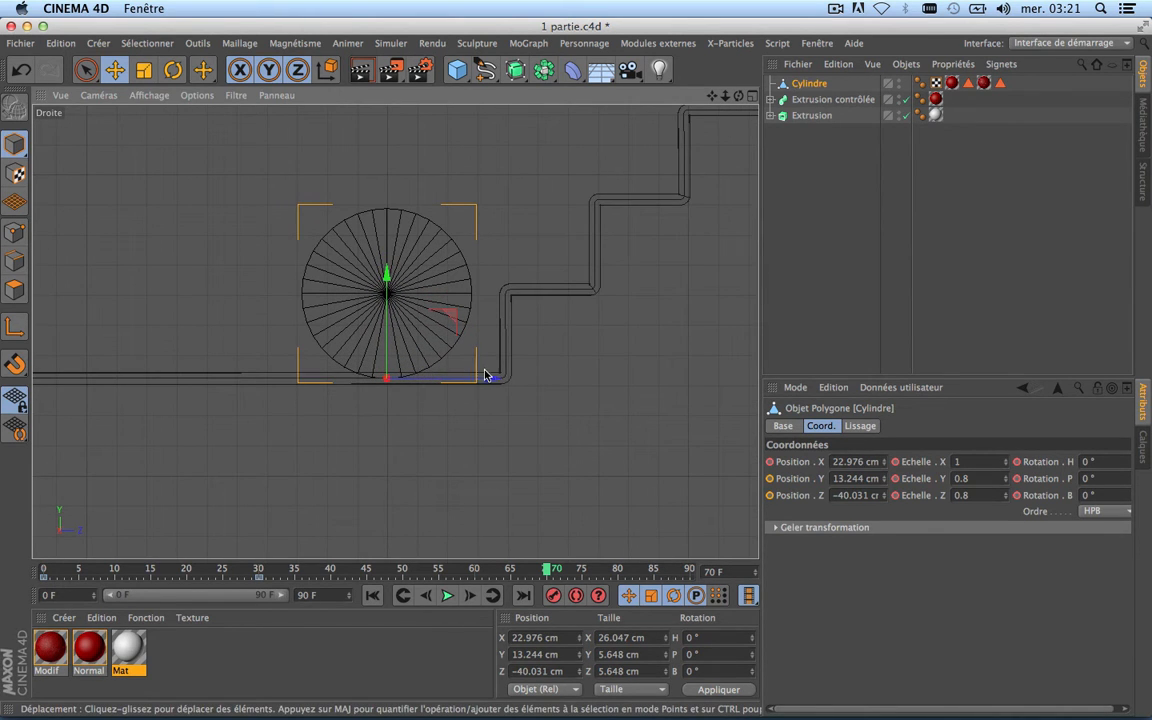
{"action": "mouse_move", "coordinate": [487, 380]}
{"action": "left_mouse_down"}
{"action": "mouse_move", "coordinate": [518, 380]}
{"action": "mouse_move", "coordinate": [477, 391]}
{"action": "left_mouse_up"}
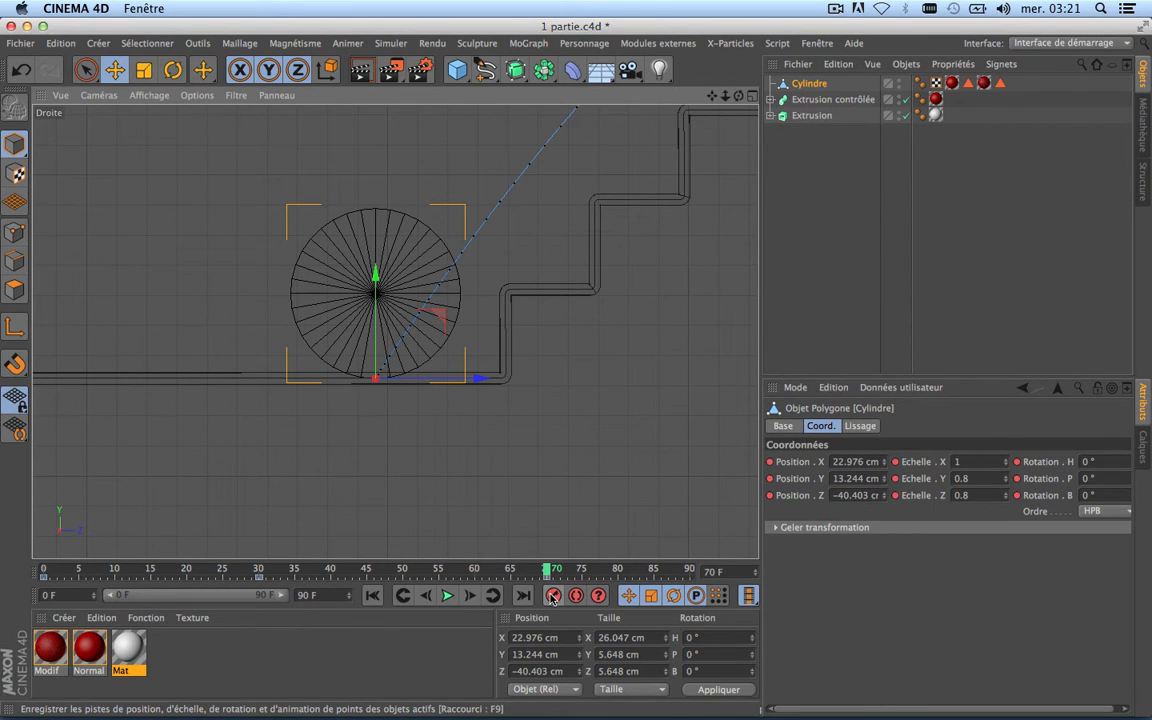
Examine the roll's motion path over the stairs and its contact with the carpet at frame 70.
{"action": "scroll", "coordinate": [430, 467], "scroll_direction": "down", "scroll_amount": 5}
{"action": "scroll", "coordinate": [430, 467], "scroll_direction": "down", "scroll_amount": 1}
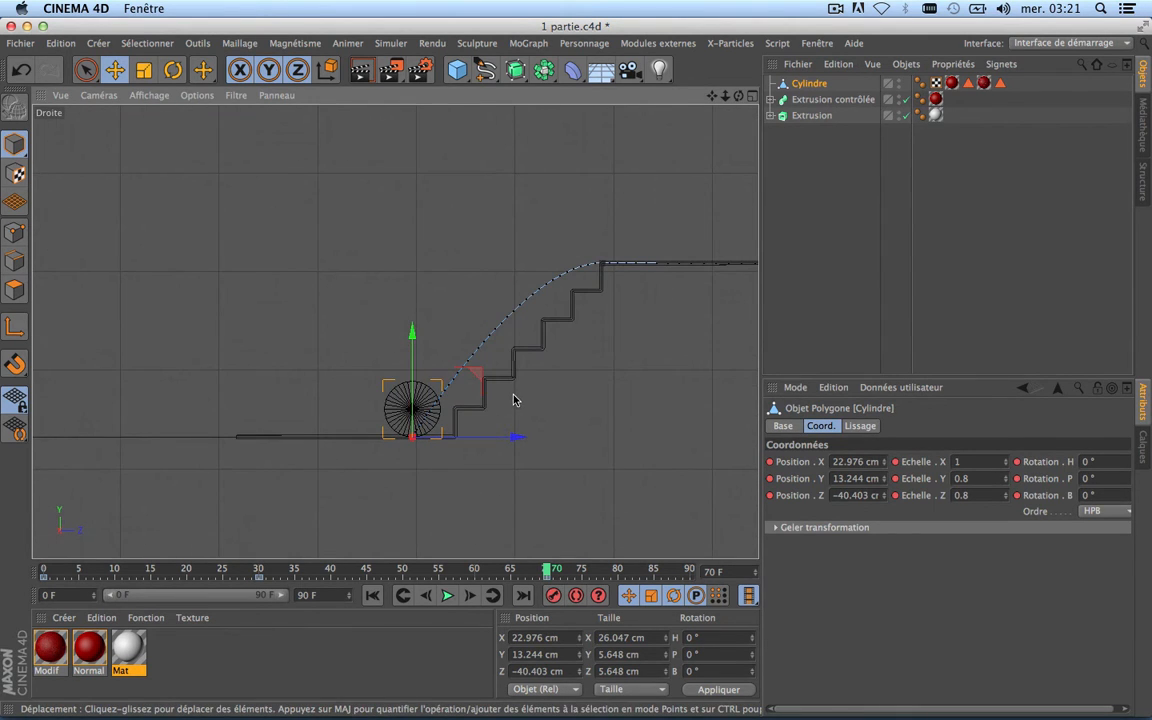
{"action": "scroll", "coordinate": [448, 426], "scroll_direction": "up", "scroll_amount": 3}
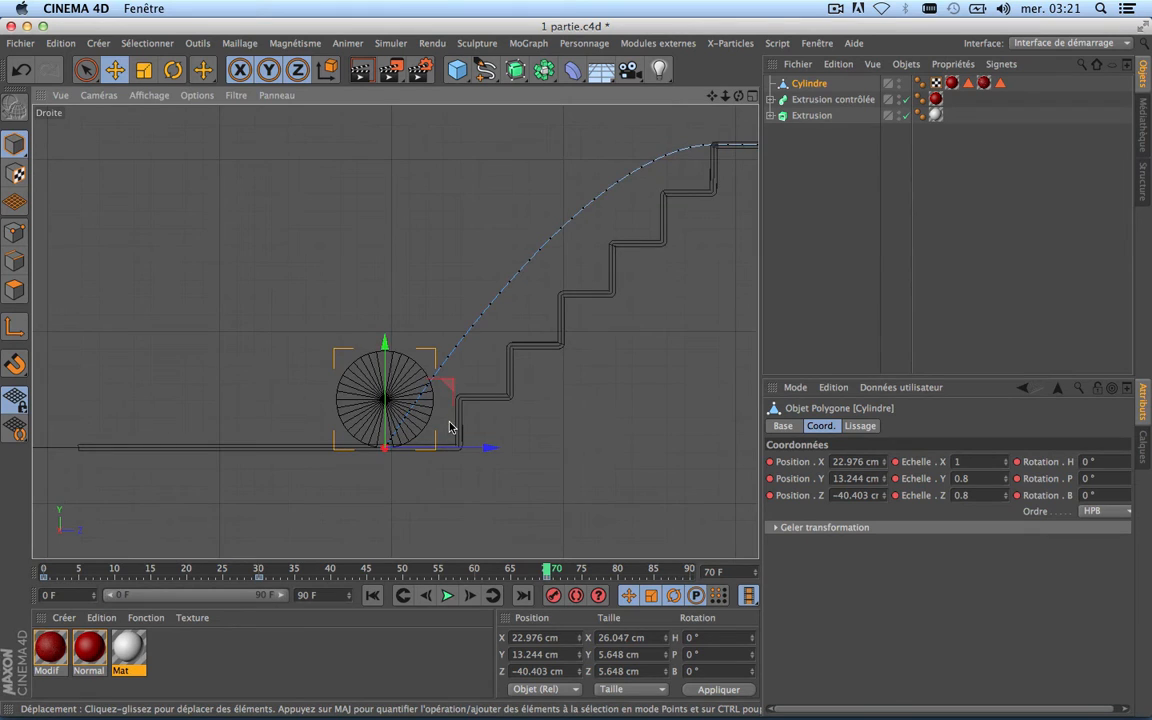
{"action": "scroll", "coordinate": [450, 427], "scroll_direction": "down", "scroll_amount": 3}
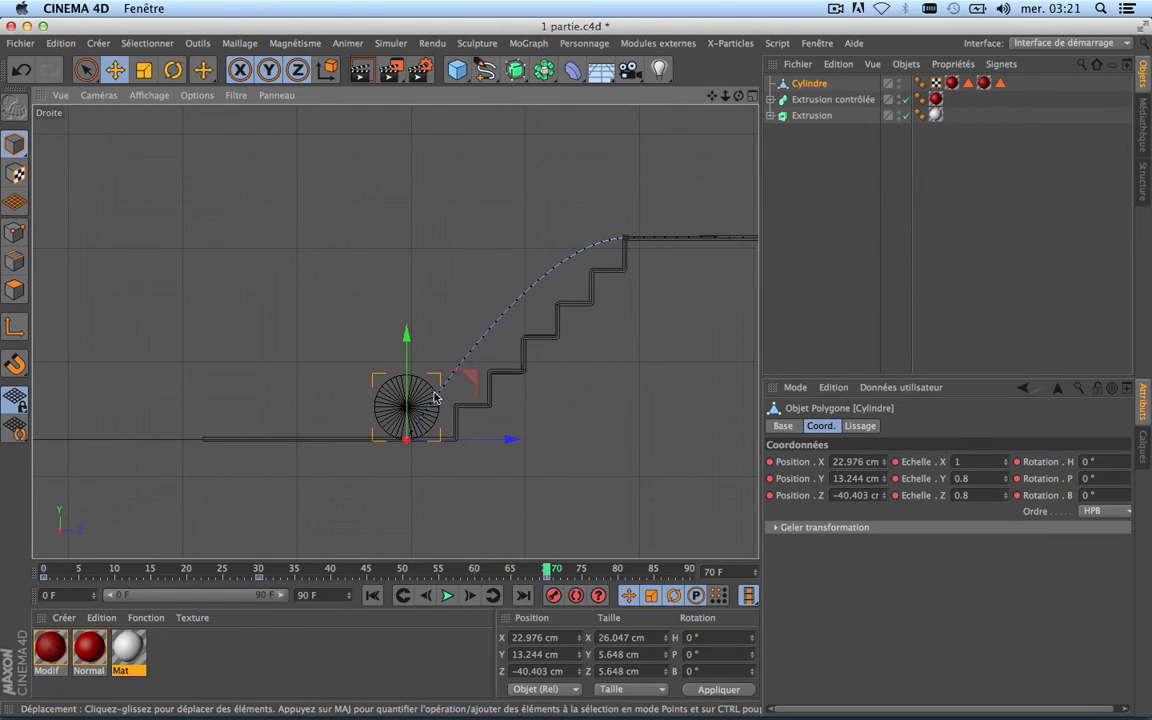
{"action": "mouse_move", "coordinate": [548, 570]}
{"action": "left_mouse_down"}
{"action": "mouse_move", "coordinate": [239, 572]}
{"action": "mouse_move", "coordinate": [440, 570]}
{"action": "mouse_move", "coordinate": [503, 563]}
{"action": "mouse_move", "coordinate": [510, 547]}
{"action": "mouse_move", "coordinate": [543, 560]}
{"action": "left_mouse_up"}
{"action": "scroll", "coordinate": [404, 440], "scroll_direction": "up", "scroll_amount": 3}
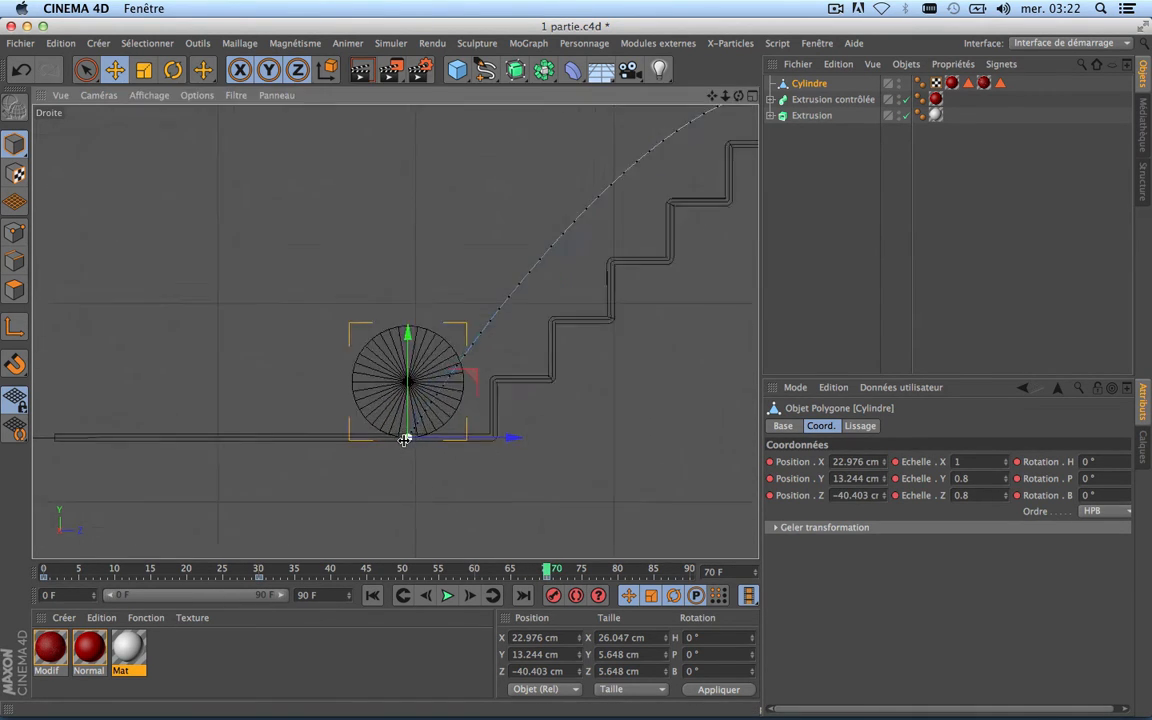
{"action": "scroll", "coordinate": [404, 438], "scroll_direction": "up", "scroll_amount": 5}
{"action": "scroll", "coordinate": [404, 437], "scroll_direction": "down", "scroll_amount": 3}
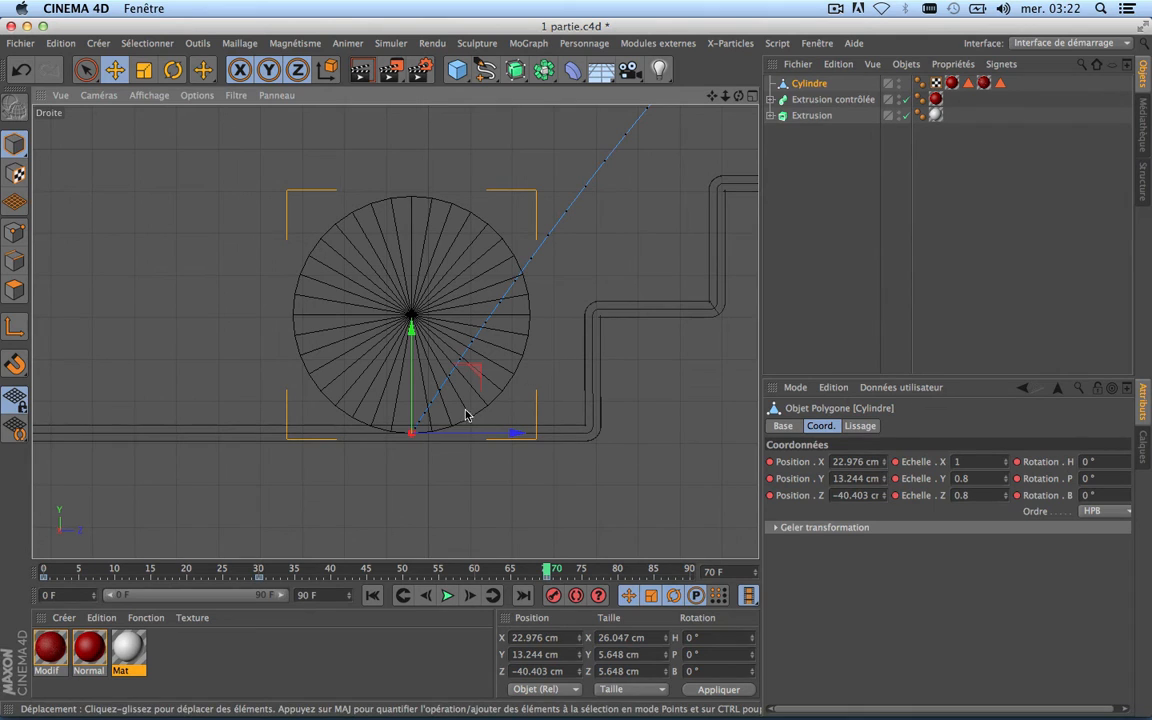
Set Cylindre's Y and Z scale to 0.4 and record the reduced size as a keyframe at frame 70.
{"action": "scroll", "coordinate": [492, 421], "scroll_direction": "down", "scroll_amount": 4}
{"action": "scroll", "coordinate": [492, 421], "scroll_direction": "up", "scroll_amount": 2}
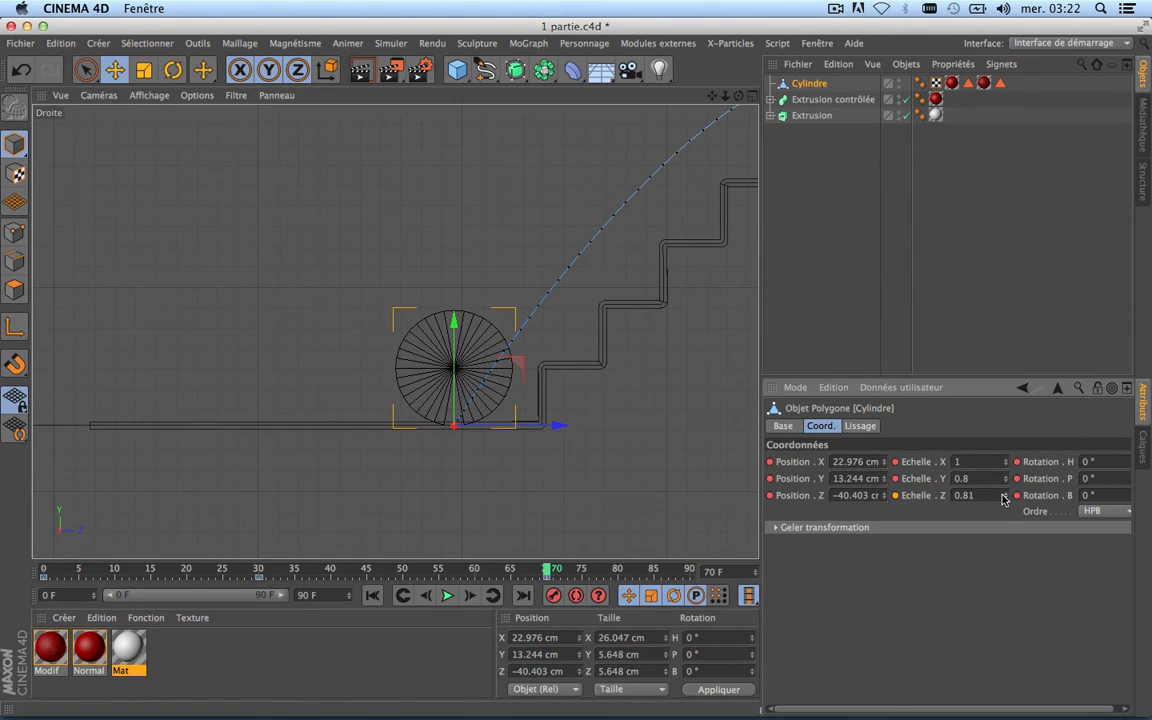
{"action": "left_click_drag", "start_coordinate": [1006, 495], "coordinate": [1006, 546]}
{"action": "mouse_move", "coordinate": [1006, 478]}
{"action": "left_mouse_down"}
{"action": "mouse_move", "coordinate": [1006, 524]}
{"action": "mouse_move", "coordinate": [1006, 479]}
{"action": "left_mouse_up"}
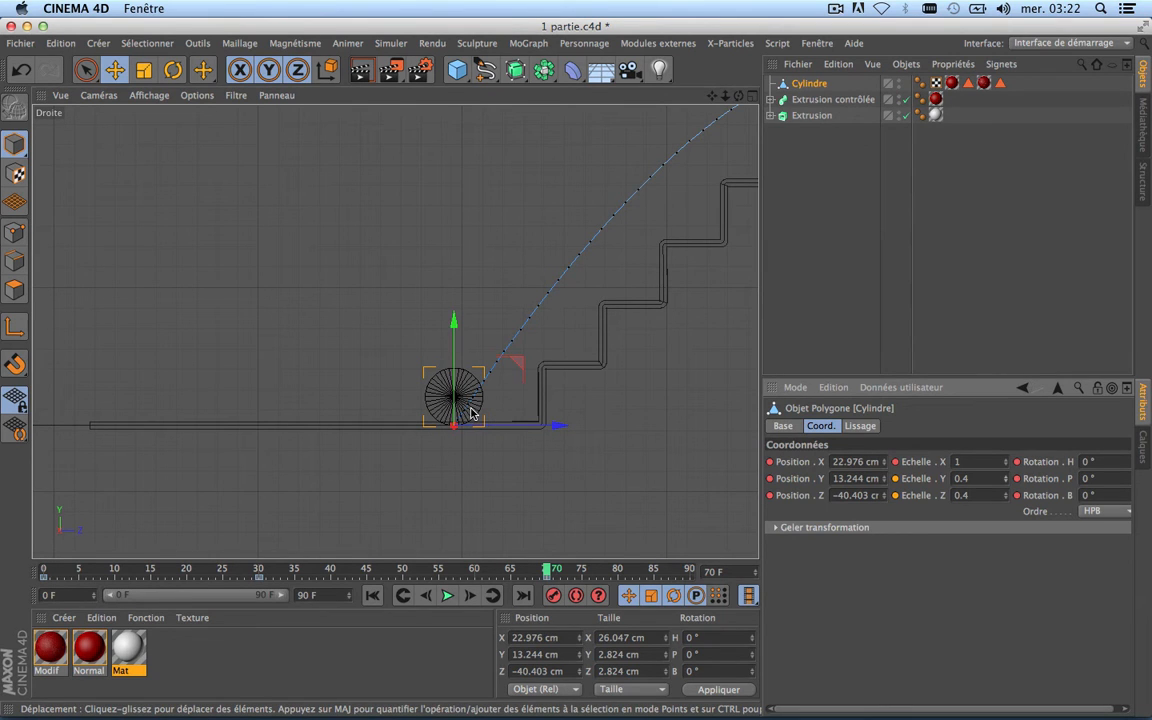
{"action": "scroll", "coordinate": [472, 412], "scroll_direction": "down", "scroll_amount": 5}
{"action": "scroll", "coordinate": [472, 412], "scroll_direction": "up", "scroll_amount": 2}
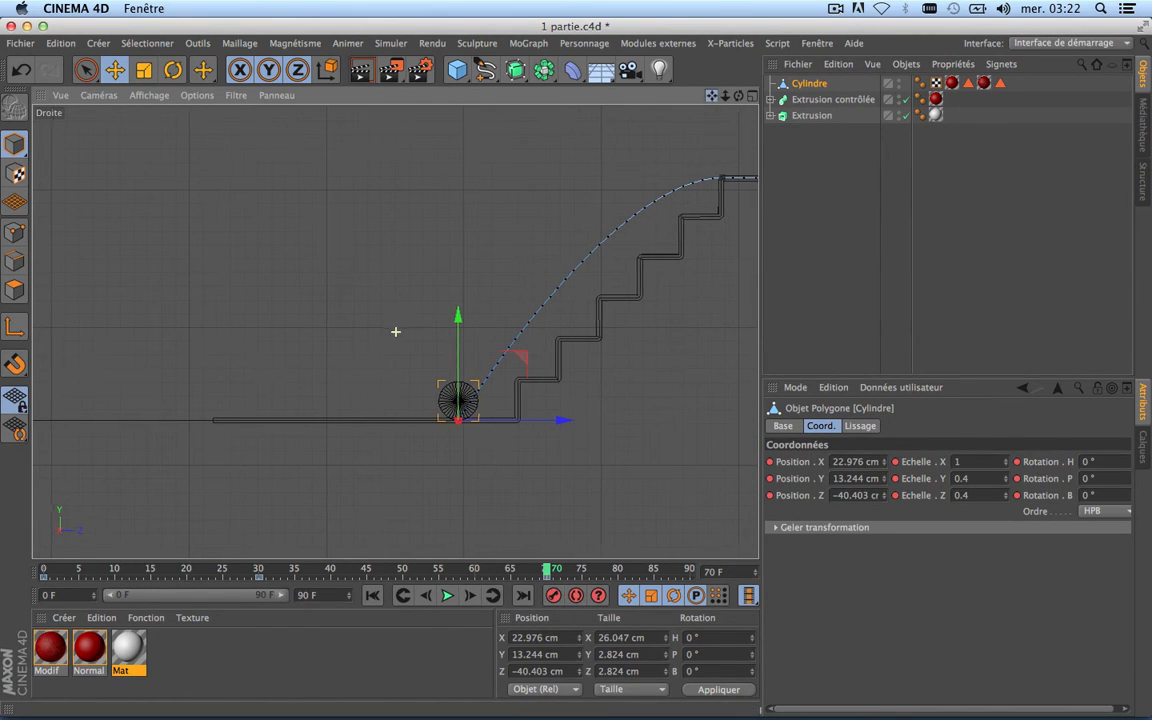
Scrub the timeline between frames 30 and 70 to compare the roll's path with the carpet on the stairs.
{"action": "scroll", "coordinate": [395, 331], "scroll_direction": "right", "scroll_amount": 5}
{"action": "left_click_drag", "start_coordinate": [548, 570], "coordinate": [417, 572]}
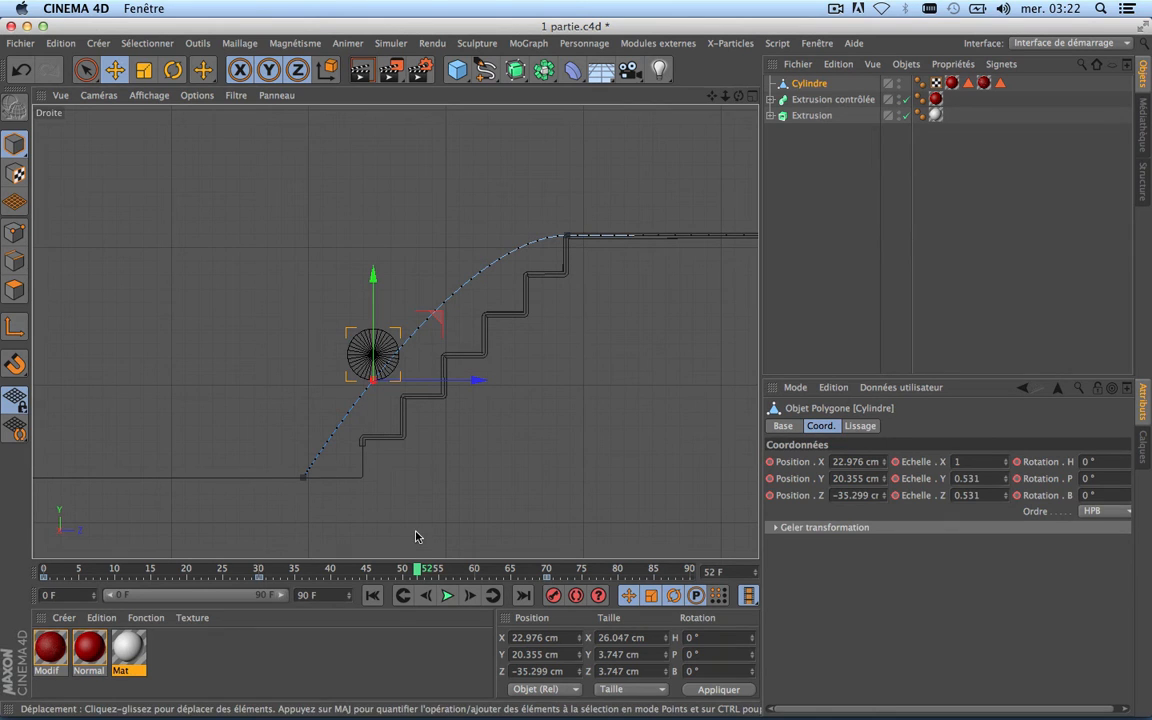
{"action": "left_click_drag", "start_coordinate": [372, 572], "coordinate": [548, 548]}
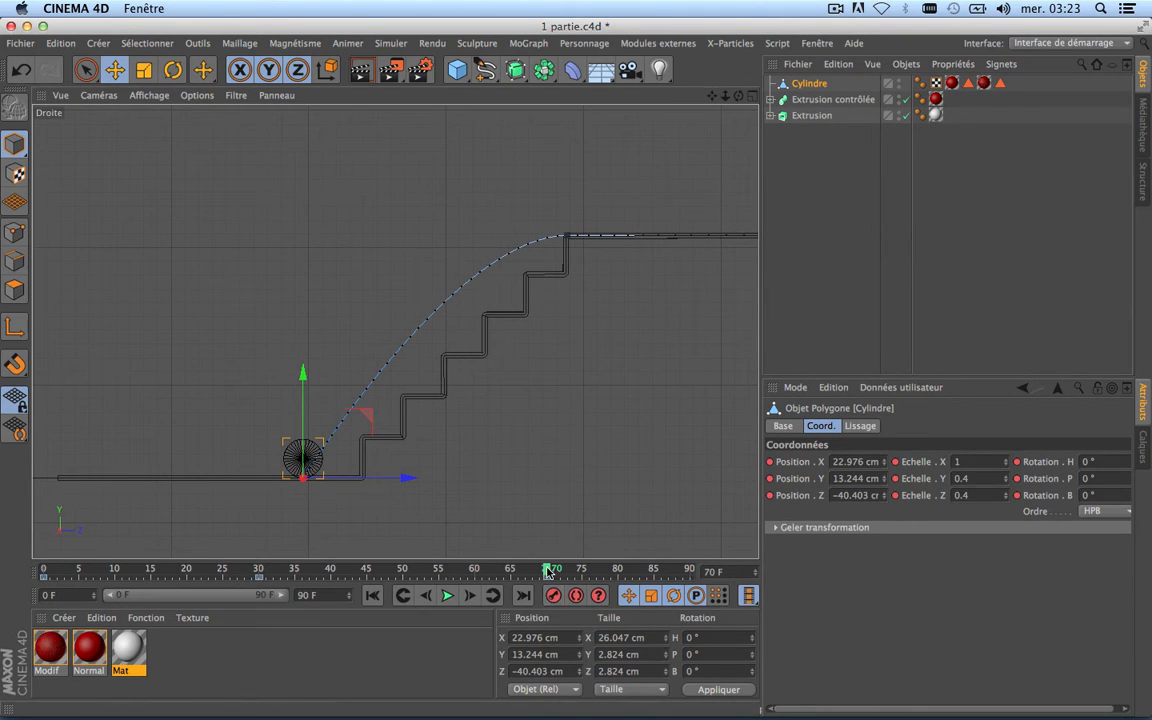
{"action": "left_click_drag", "start_coordinate": [547, 571], "coordinate": [265, 564]}
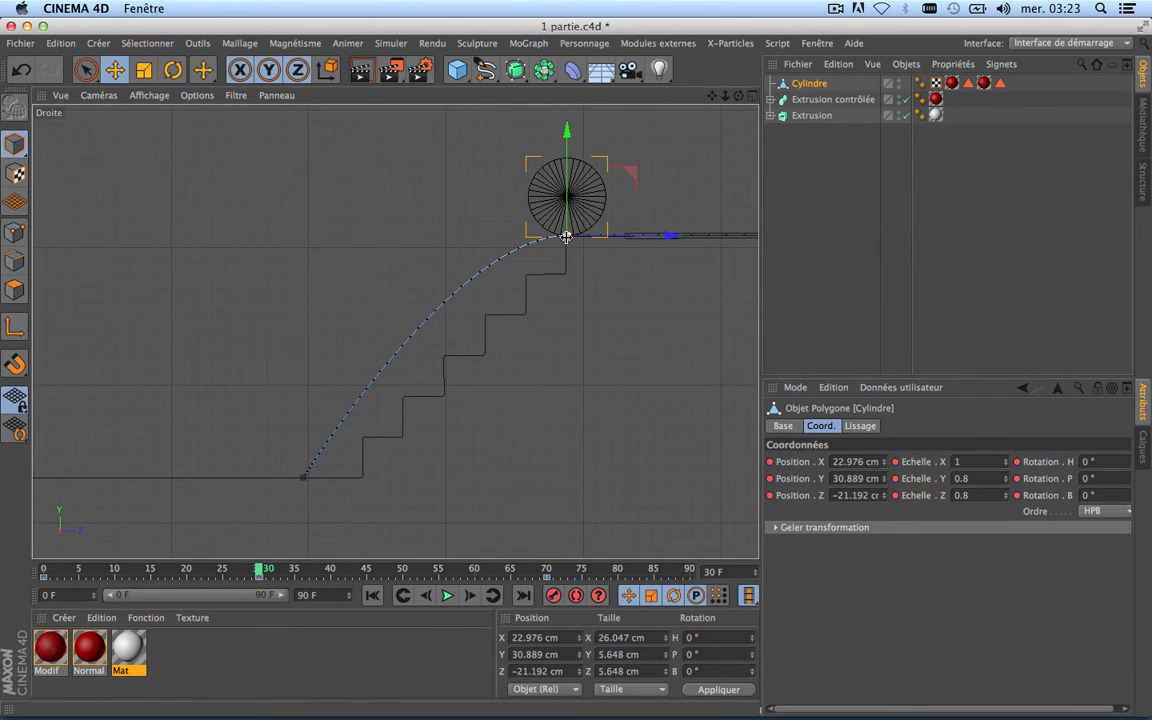
Focus on the top stair edge at frame 30 and narrow the visible timeline range to frames 28 to 71.
{"action": "left_click_drag", "start_coordinate": [712, 96], "coordinate": [541, 159]}
{"action": "scroll", "coordinate": [404, 287], "scroll_direction": "up", "scroll_amount": 5}
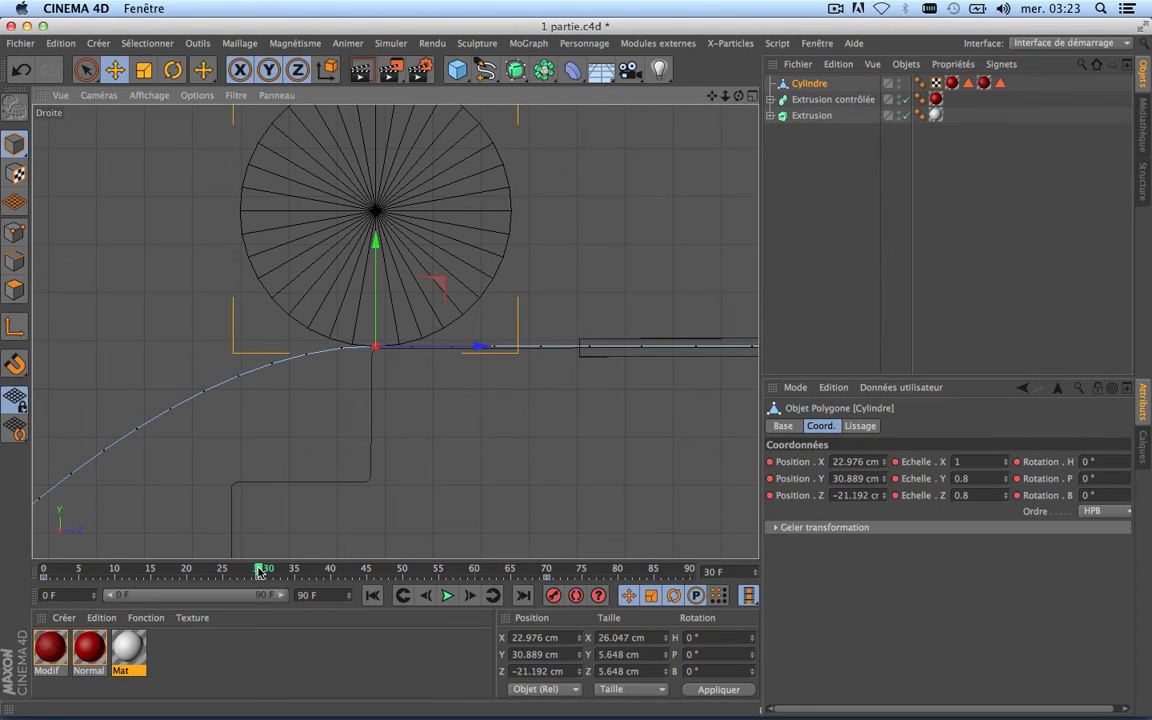
{"action": "left_click_drag", "start_coordinate": [259, 571], "coordinate": [261, 571]}
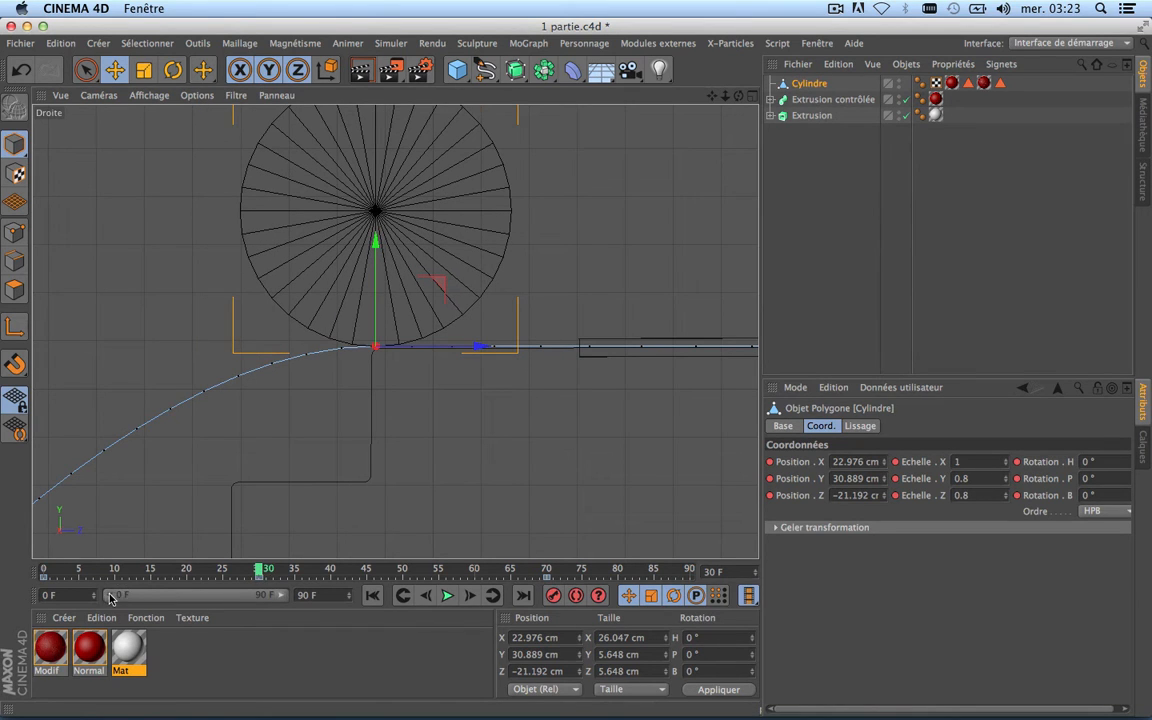
{"action": "left_click_drag", "start_coordinate": [110, 596], "coordinate": [160, 595]}
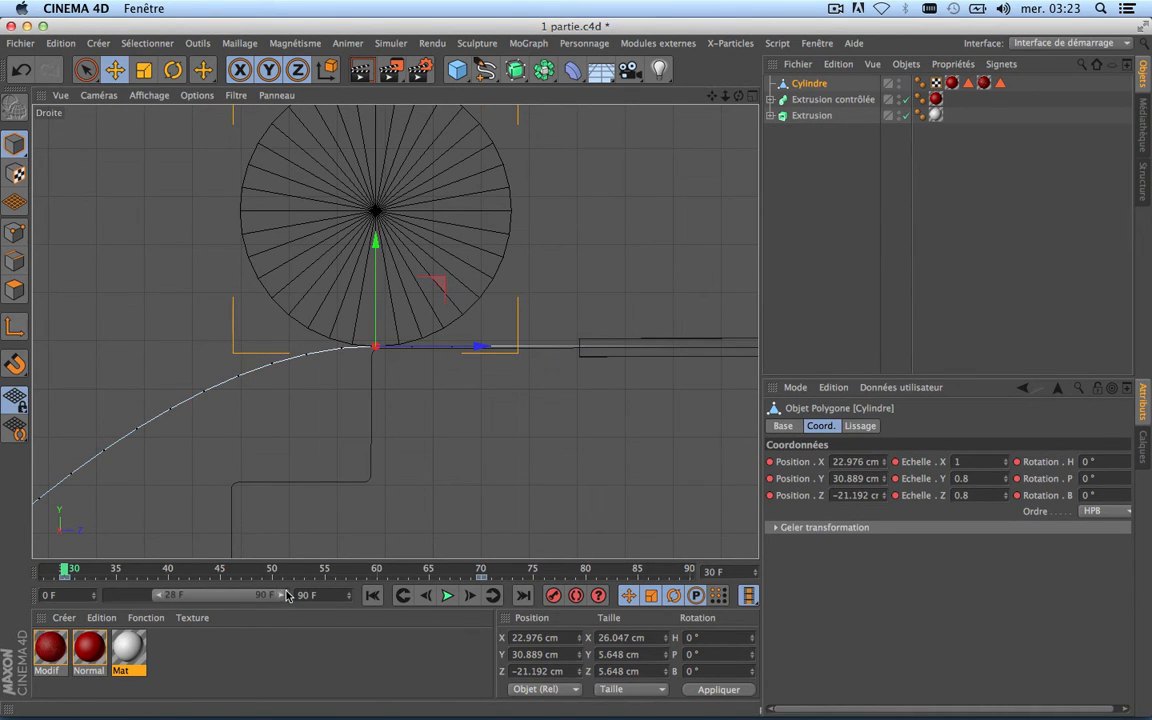
{"action": "left_click_drag", "start_coordinate": [284, 596], "coordinate": [252, 600]}
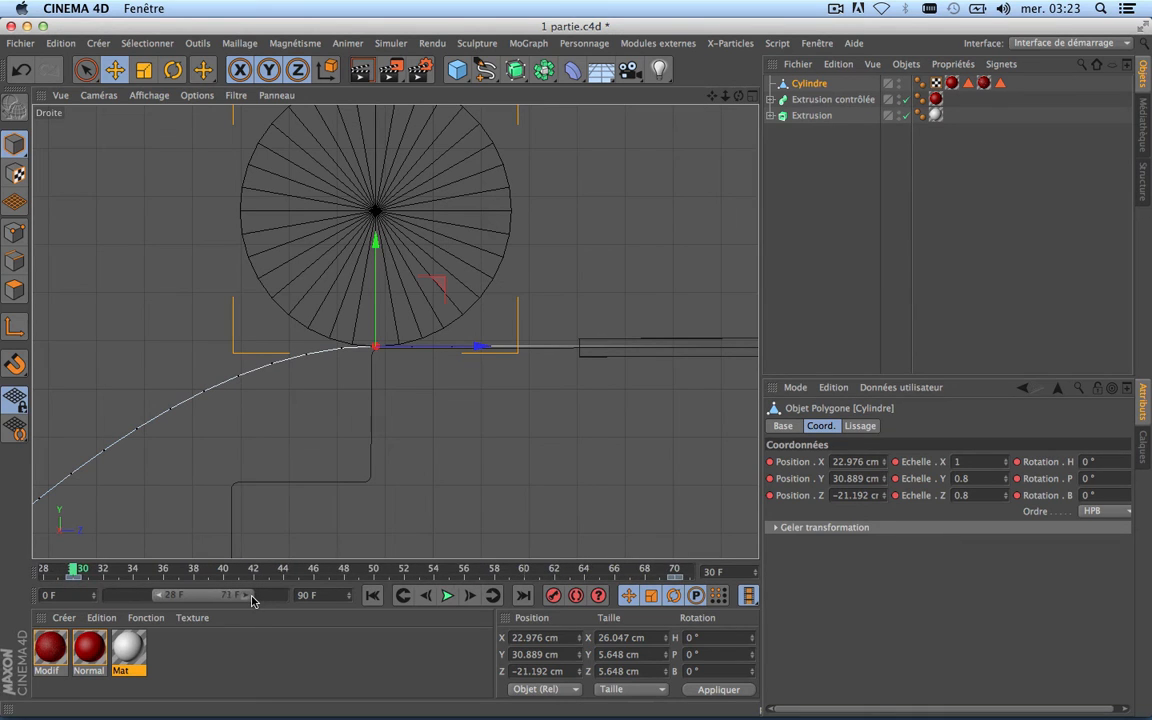
At frame 32, lower Cylindre to about Y 30.464 cm against the top stair edge and record a keyframe.
{"action": "left_click", "coordinate": [88, 568]}
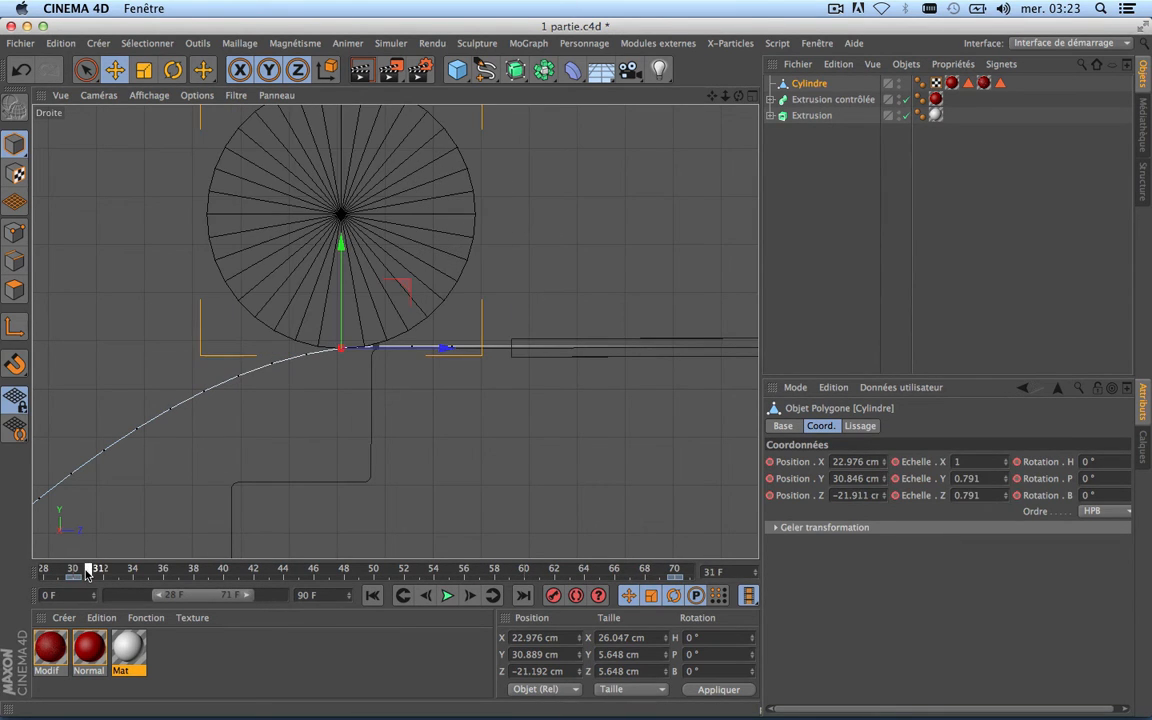
{"action": "left_click_drag", "start_coordinate": [88, 570], "coordinate": [101, 570]}
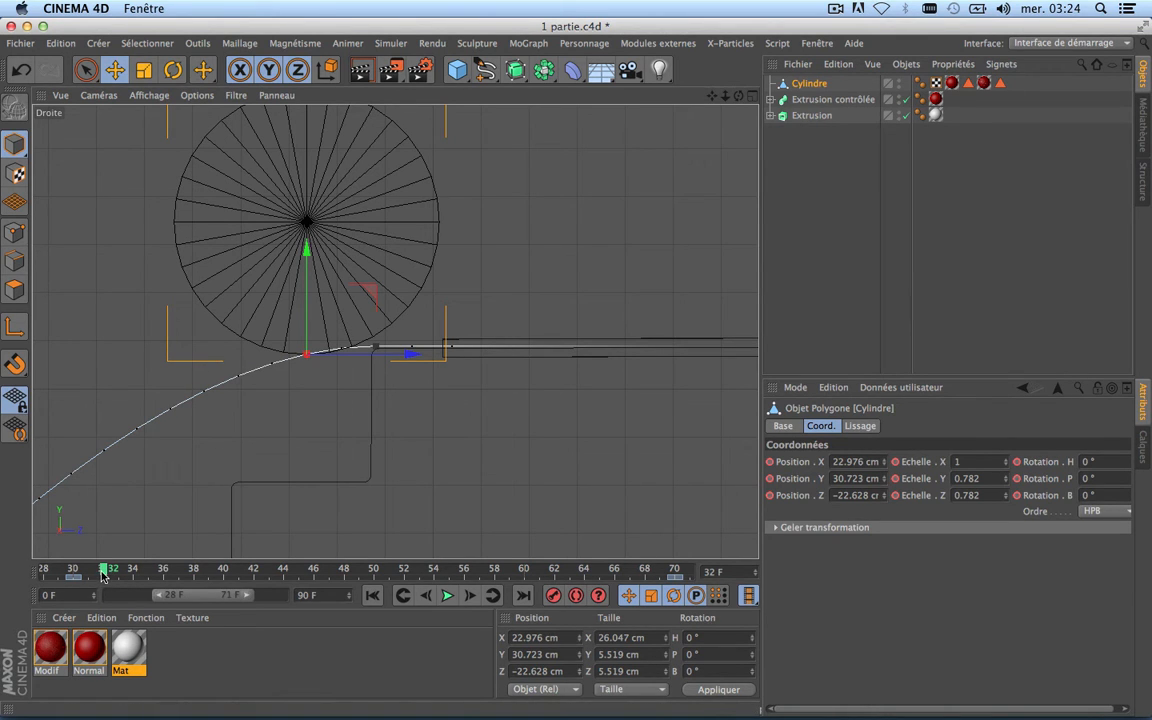
{"action": "mouse_move", "coordinate": [103, 573]}
{"action": "left_mouse_down"}
{"action": "mouse_move", "coordinate": [165, 573]}
{"action": "mouse_move", "coordinate": [105, 574]}
{"action": "left_mouse_up"}
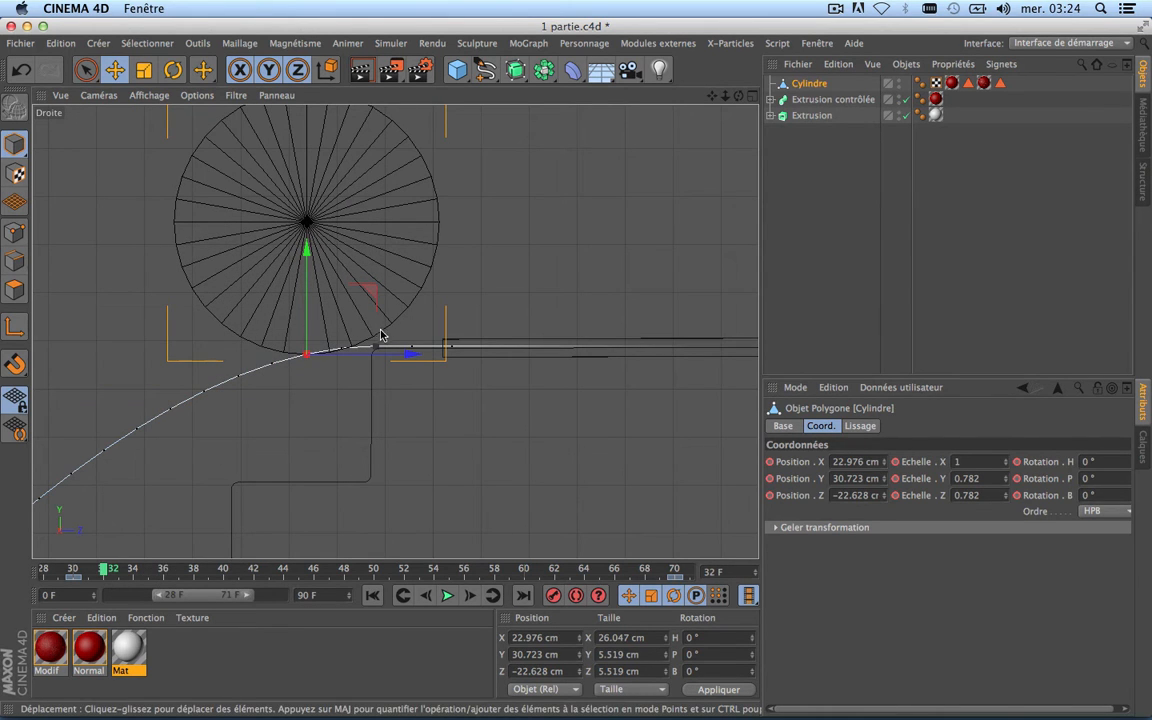
{"action": "scroll", "coordinate": [358, 353], "scroll_direction": "up", "scroll_amount": 3}
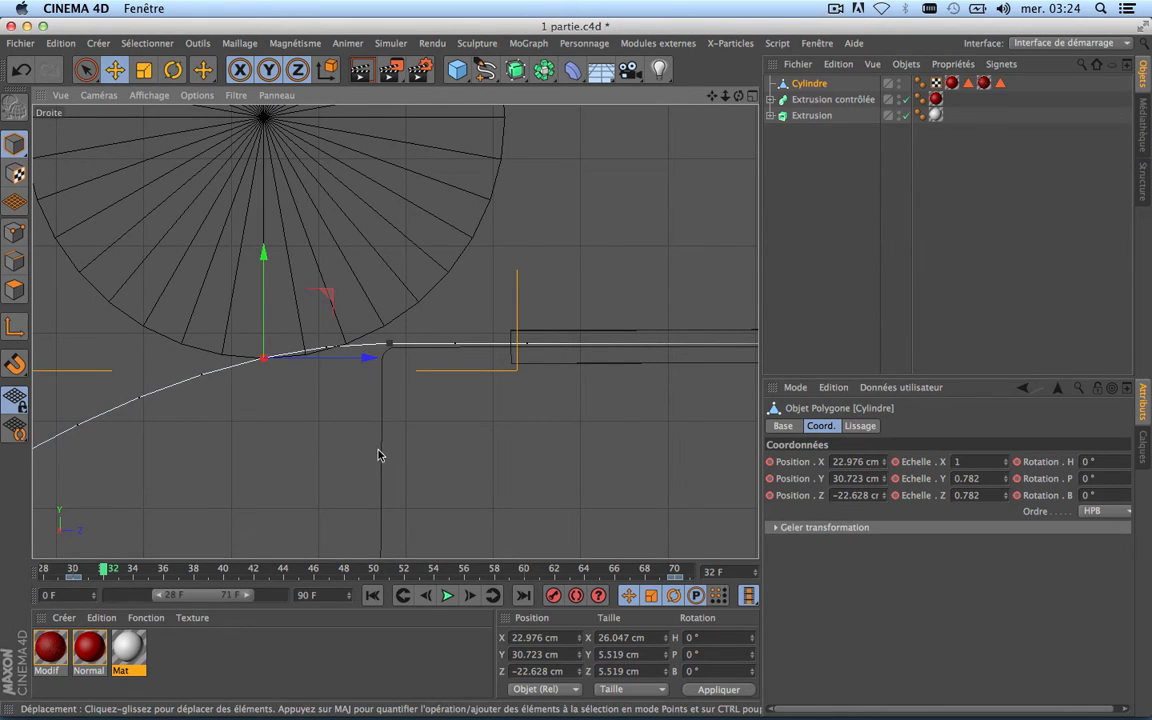
{"action": "scroll", "coordinate": [372, 397], "scroll_direction": "down", "scroll_amount": 4}
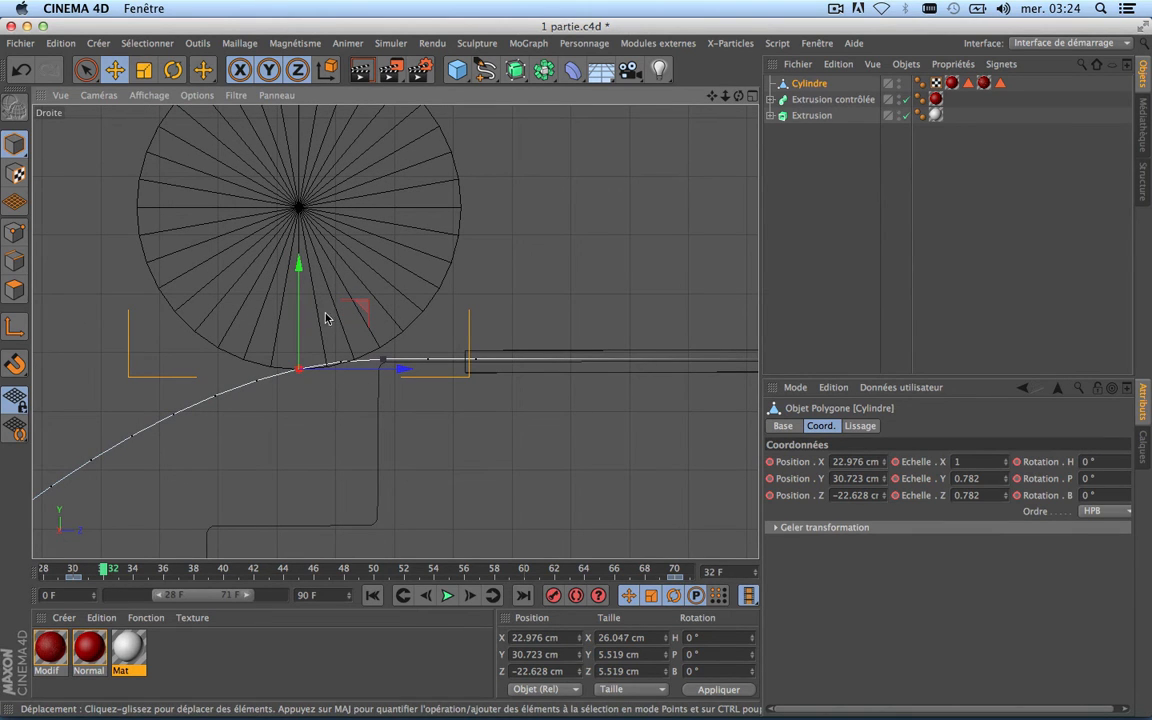
{"action": "left_click_drag", "start_coordinate": [300, 304], "coordinate": [299, 322]}
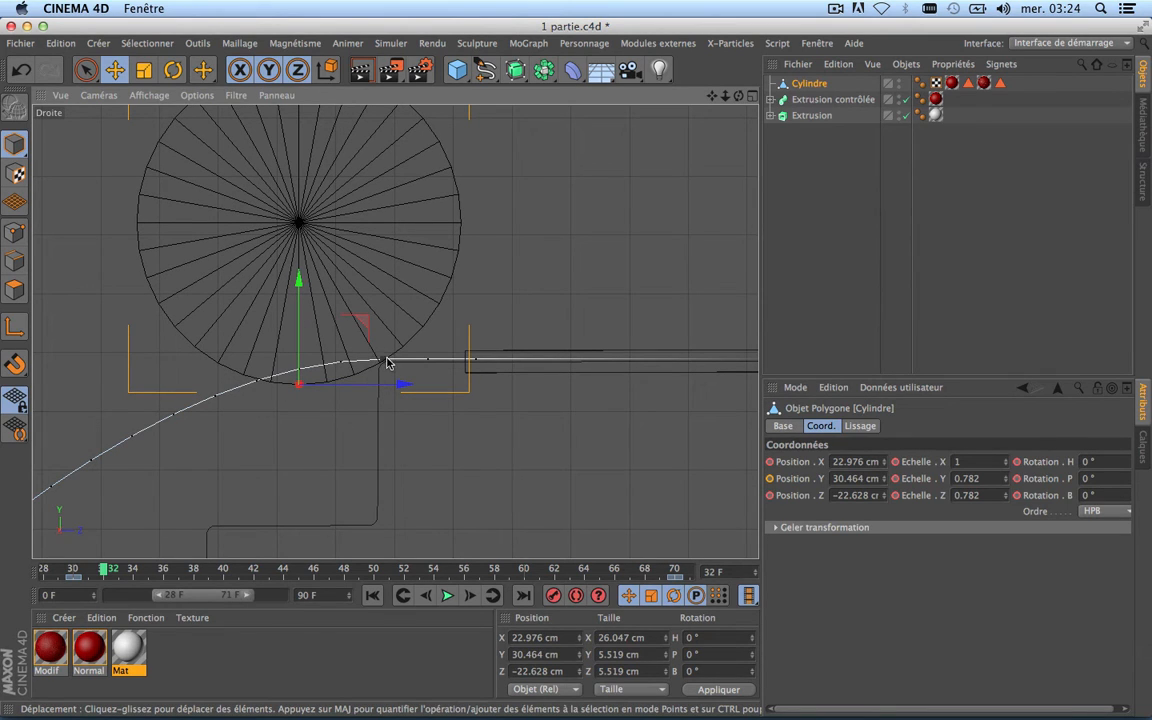
{"action": "left_click", "coordinate": [554, 597]}
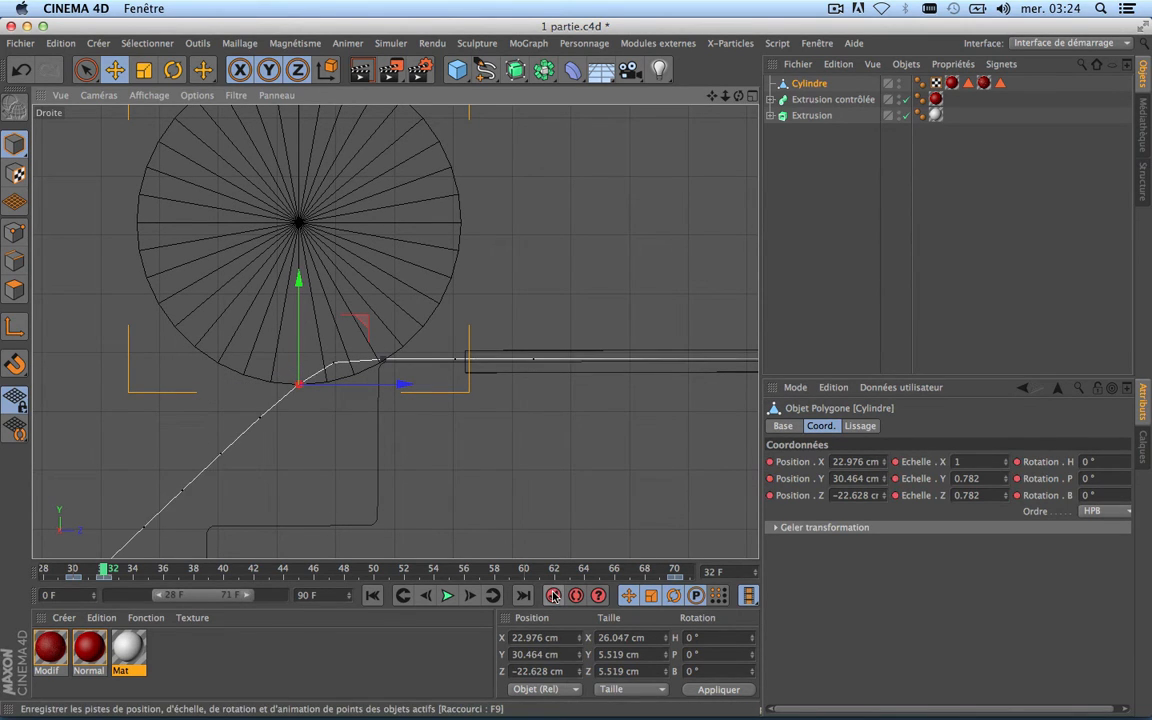
Scrub from frame 30 to frame 34 to check how the roll passes over the top stair edge.
{"action": "left_click", "coordinate": [80, 570]}
{"action": "mouse_move", "coordinate": [80, 570]}
{"action": "left_mouse_down"}
{"action": "mouse_move", "coordinate": [112, 570]}
{"action": "mouse_move", "coordinate": [77, 572]}
{"action": "mouse_move", "coordinate": [100, 578]}
{"action": "left_mouse_up"}
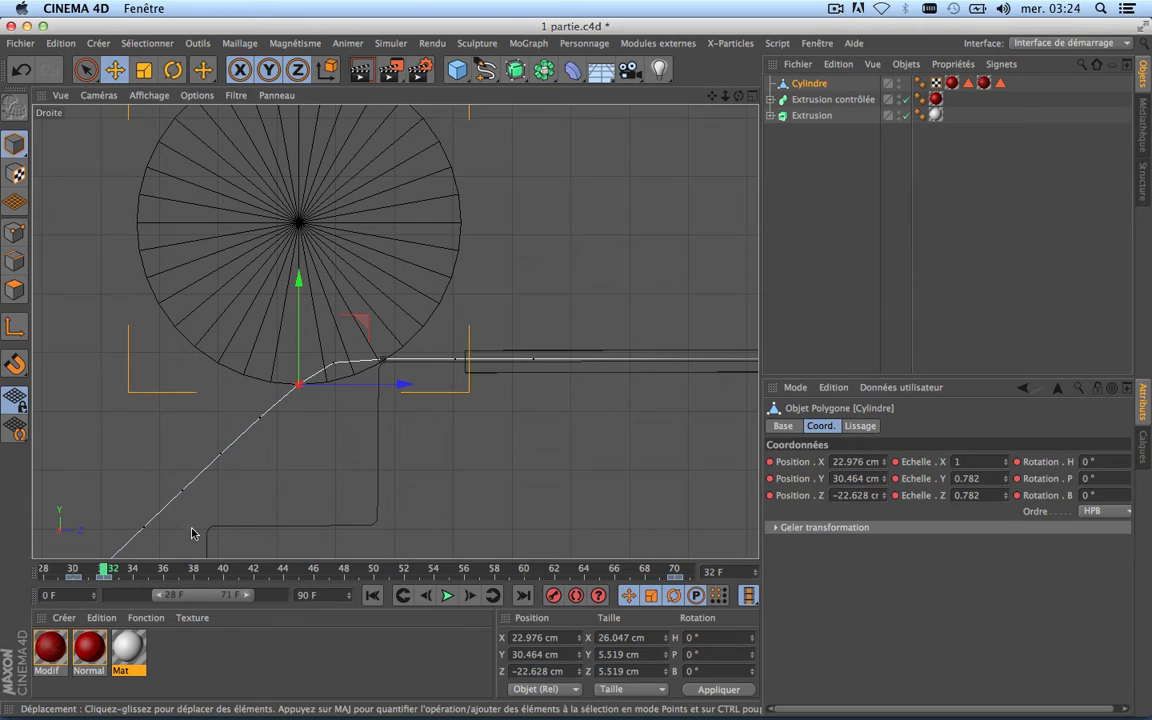
{"action": "left_click_drag", "start_coordinate": [104, 570], "coordinate": [137, 572]}
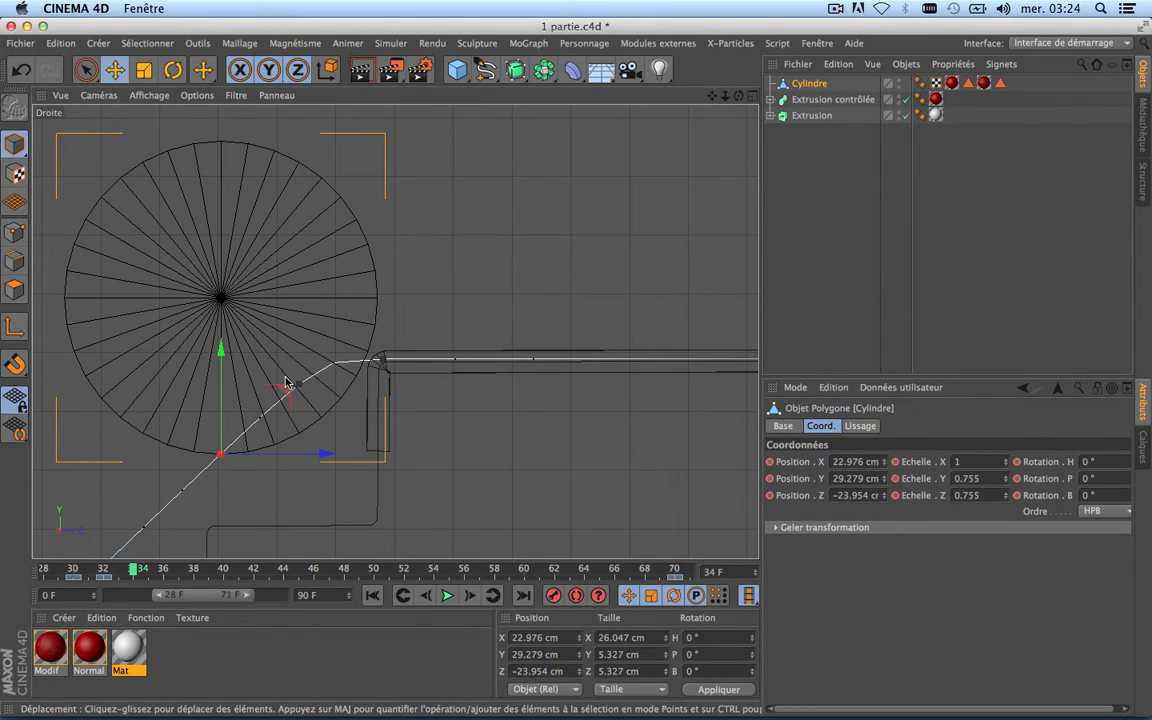
At frame 34, shift Cylindre along Z to about -23.643 cm beside the top stair edge and record a keyframe.
{"action": "left_click_drag", "start_coordinate": [326, 455], "coordinate": [340, 458]}
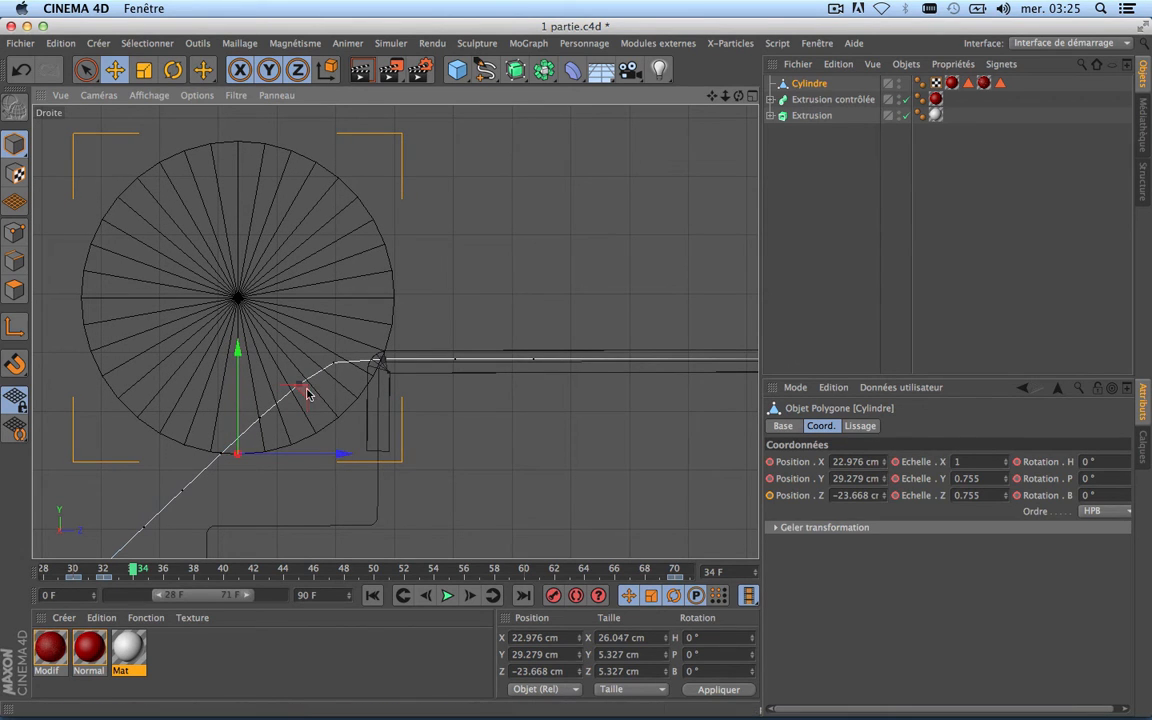
{"action": "scroll", "coordinate": [378, 386], "scroll_direction": "up", "scroll_amount": 5}
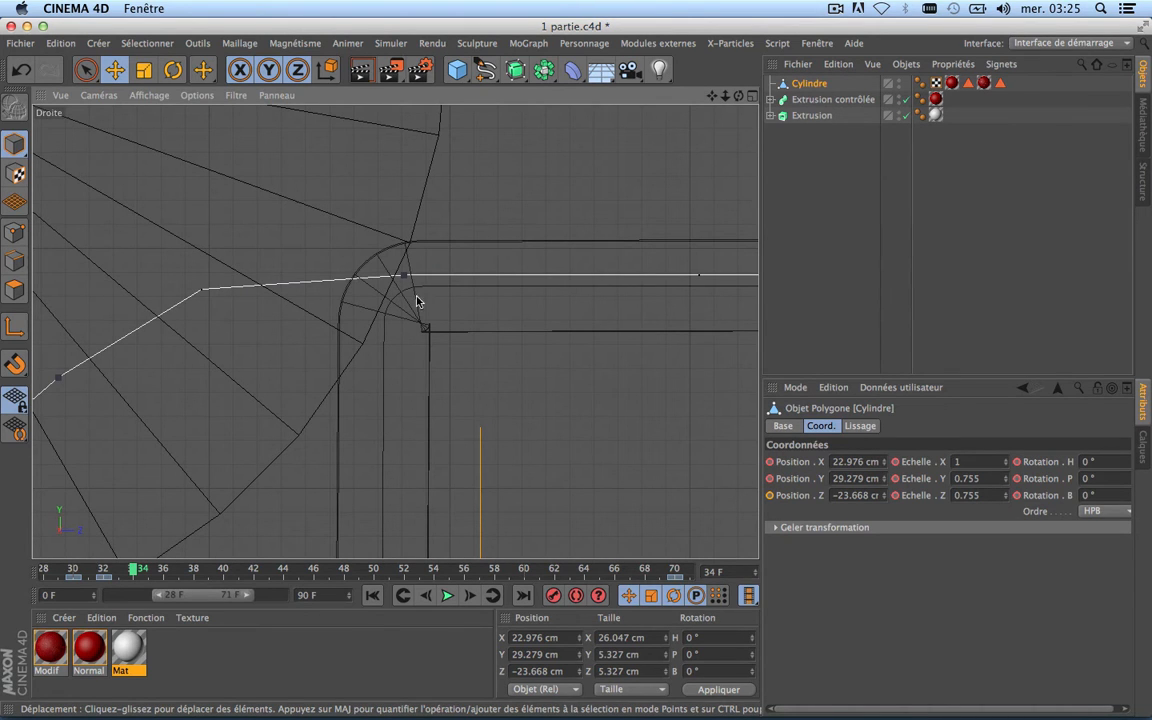
{"action": "scroll", "coordinate": [360, 401], "scroll_direction": "down", "scroll_amount": 5}
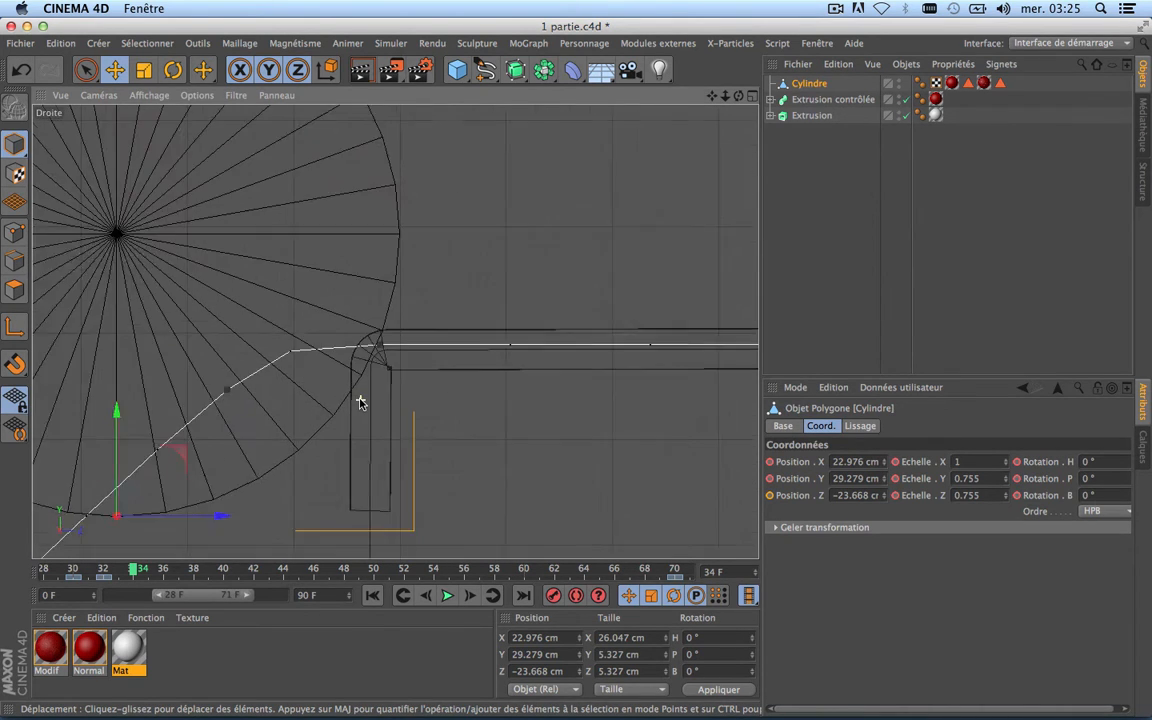
{"action": "left_click_drag", "start_coordinate": [240, 508], "coordinate": [248, 505]}
{"action": "left_click_drag", "start_coordinate": [711, 96], "coordinate": [397, 518]}
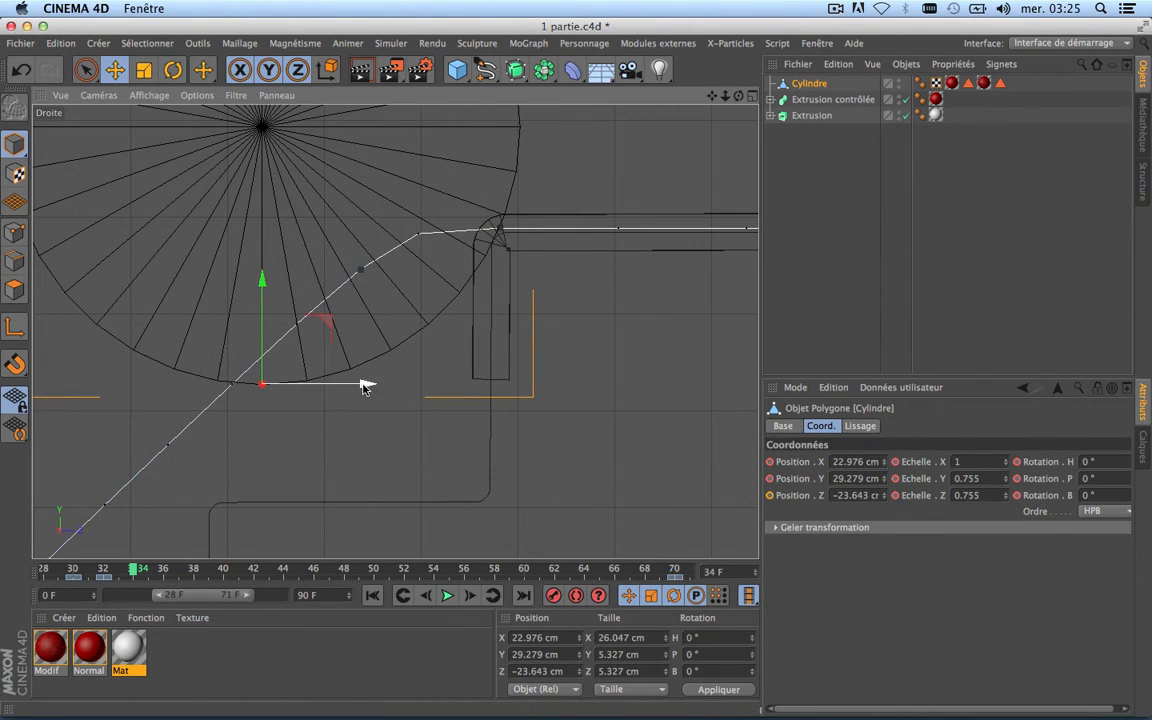
{"action": "left_click", "coordinate": [553, 595]}
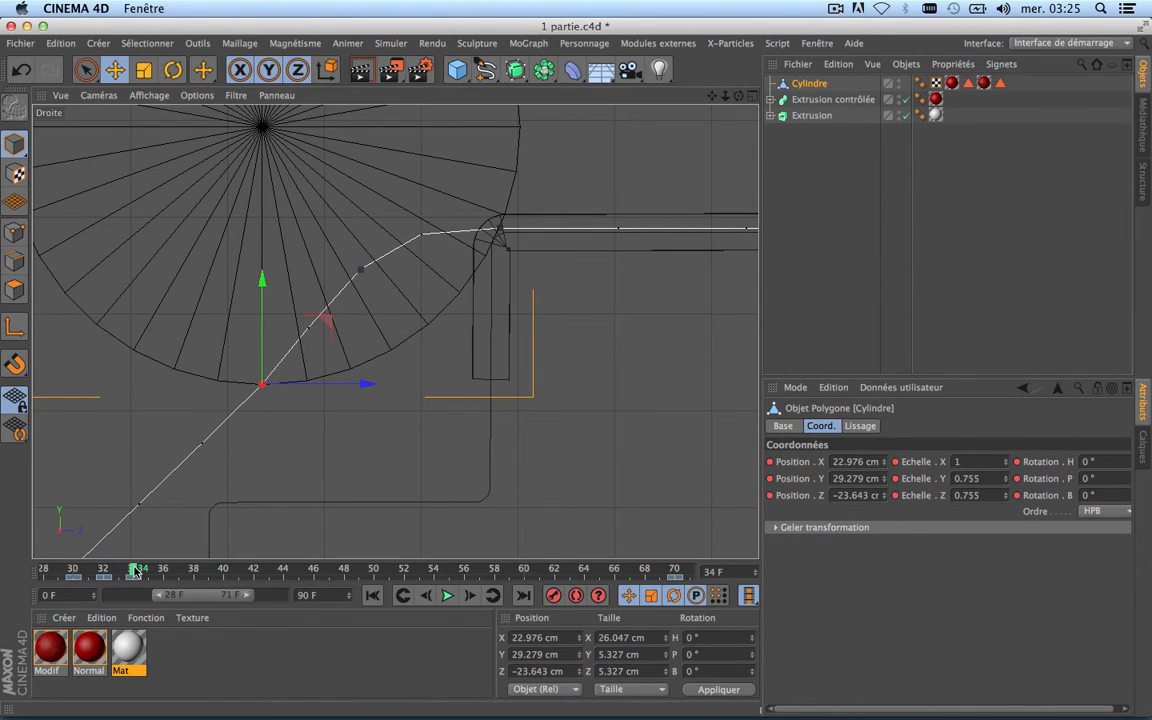
At frame 36, move Cylindre to about Y 28.046 cm and Z -23.843 cm on the next step and record a keyframe.
{"action": "left_click_drag", "start_coordinate": [134, 569], "coordinate": [164, 569]}
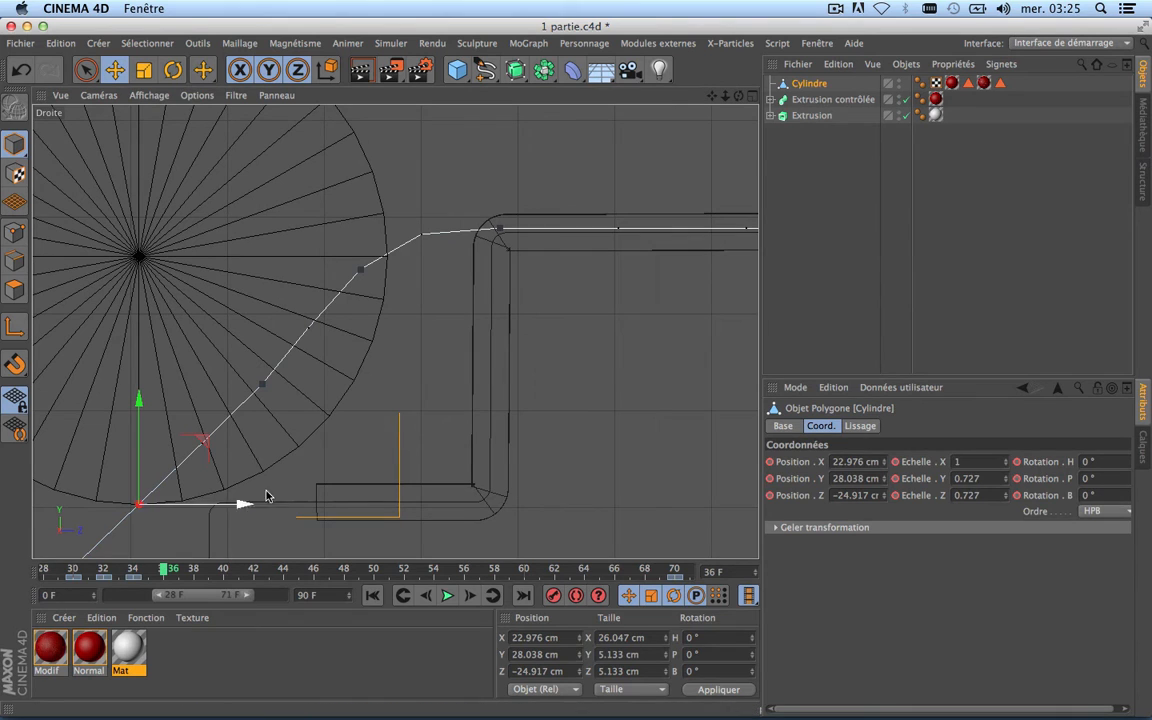
{"action": "left_click_drag", "start_coordinate": [712, 96], "coordinate": [812, 46]}
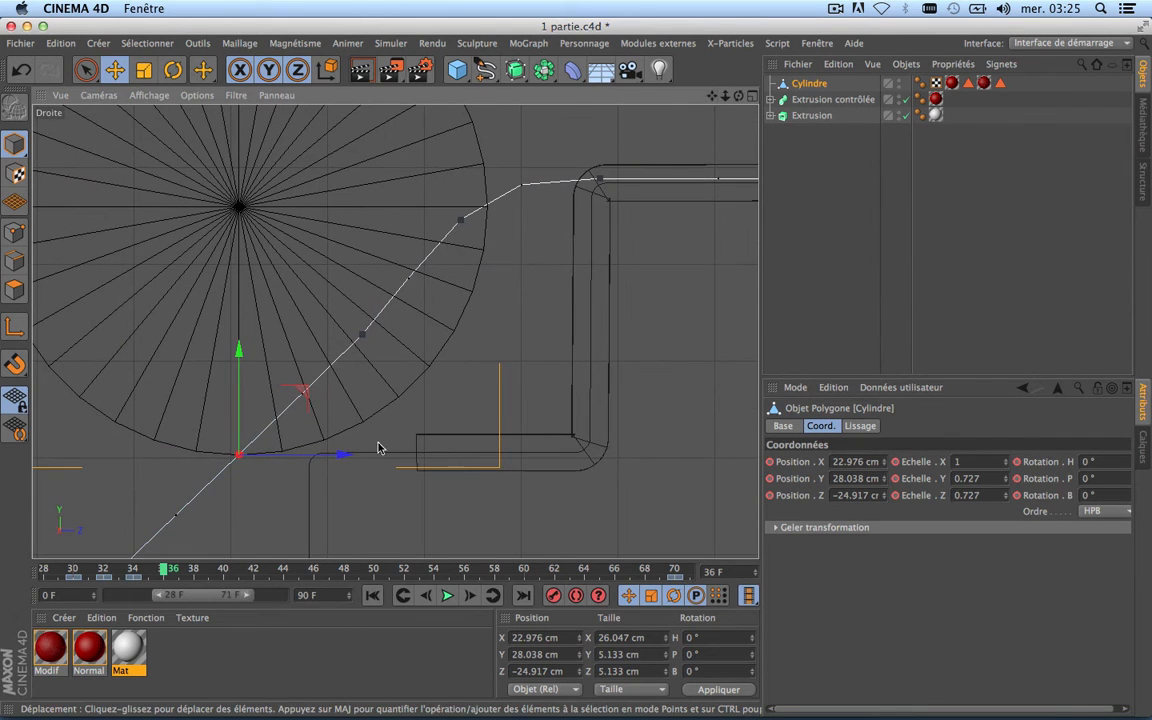
{"action": "left_click_drag", "start_coordinate": [339, 456], "coordinate": [446, 457]}
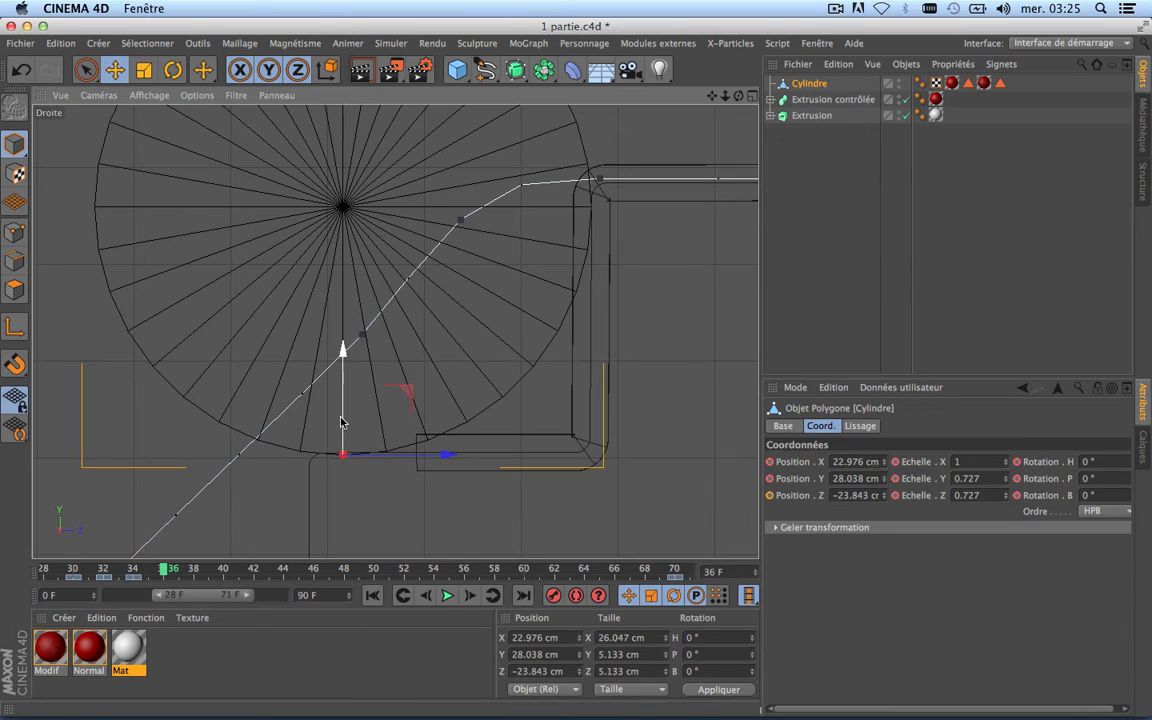
{"action": "left_click_drag", "start_coordinate": [341, 421], "coordinate": [342, 421]}
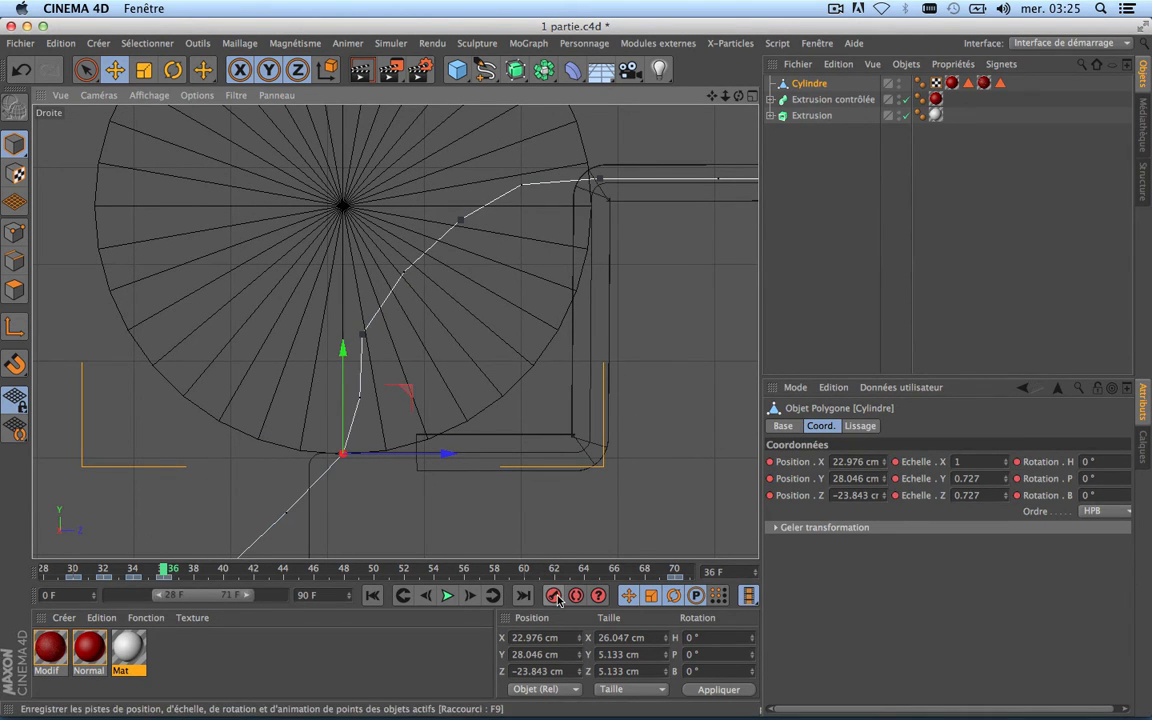
Try to nudge Cylindre closer to the top riser at frame 36, to about Z -23.817 cm.
{"action": "scroll", "coordinate": [497, 482], "scroll_direction": "down", "scroll_amount": 3}
{"action": "scroll", "coordinate": [497, 482], "scroll_direction": "up", "scroll_amount": 5}
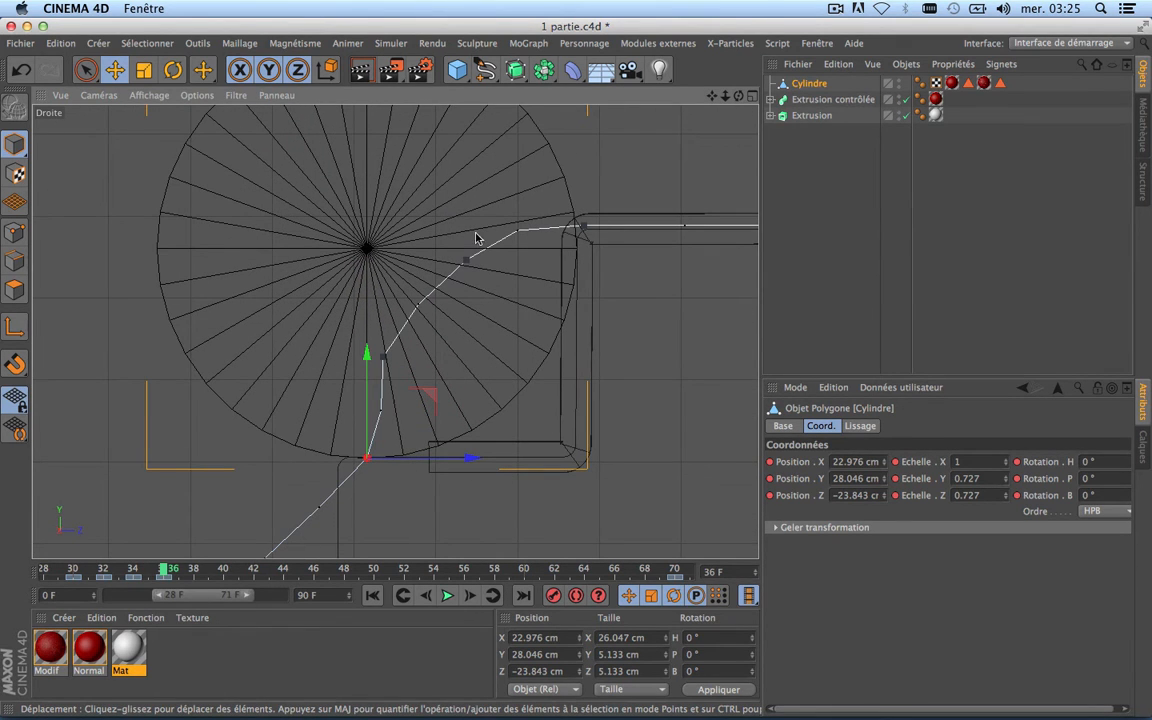
{"action": "scroll", "coordinate": [583, 230], "scroll_direction": "up", "scroll_amount": 2}
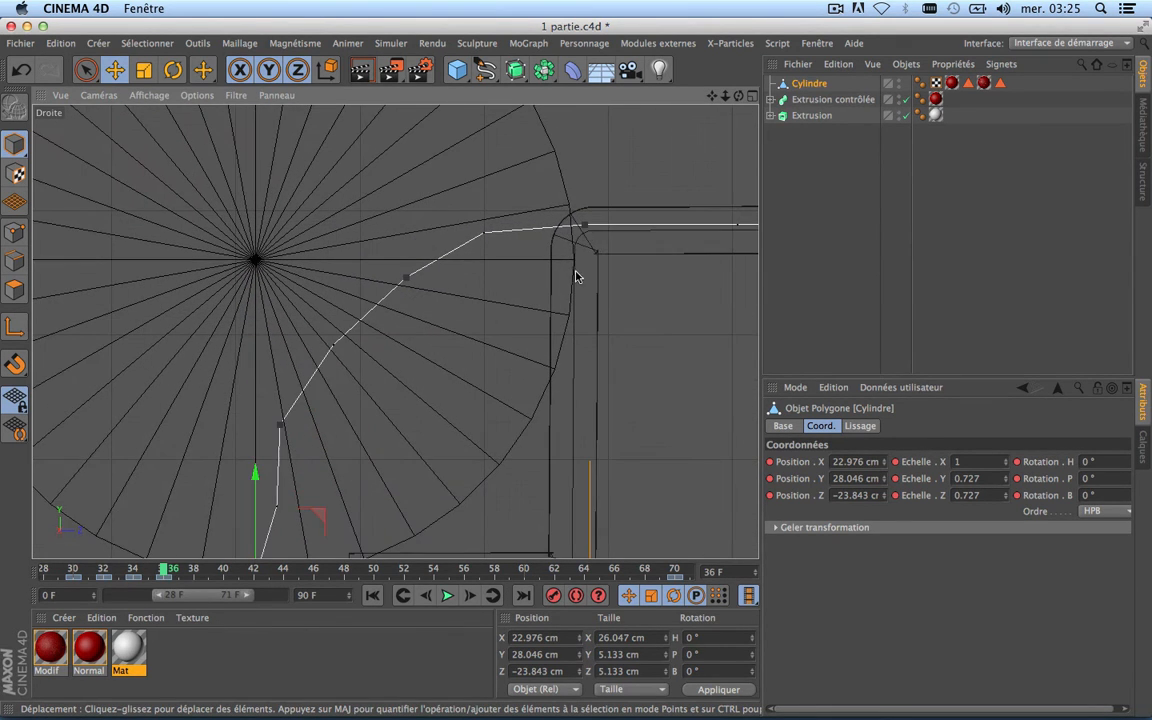
{"action": "scroll", "coordinate": [370, 474], "scroll_direction": "down", "scroll_amount": 2}
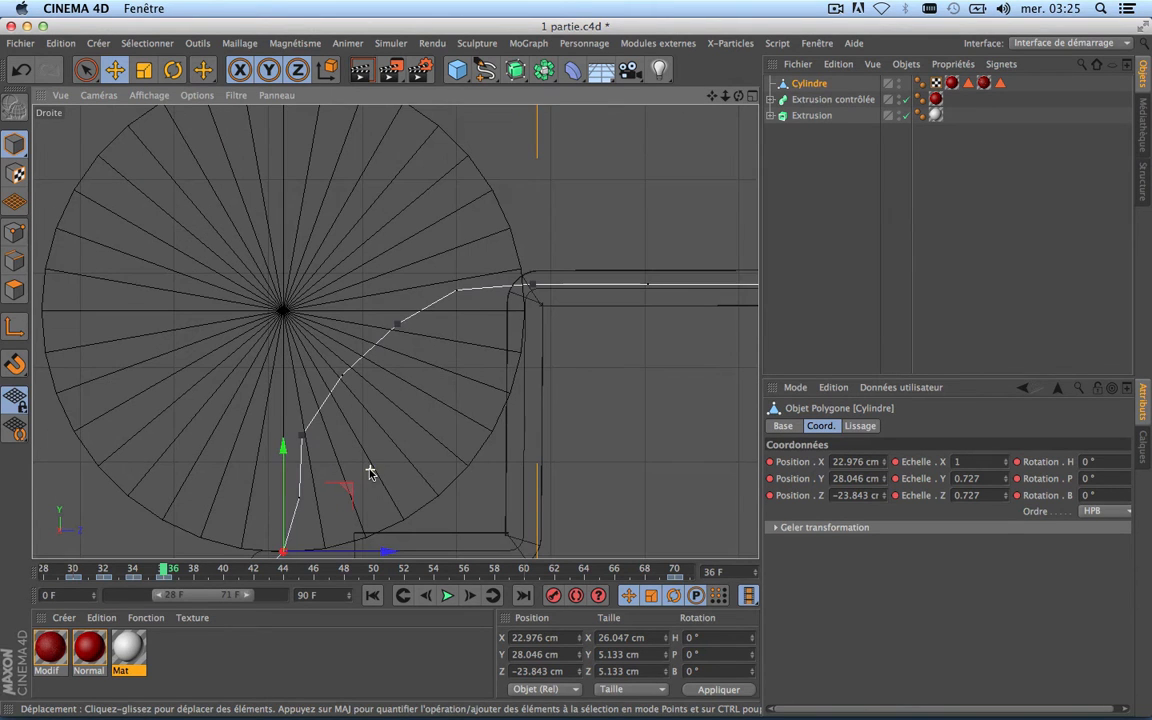
{"action": "left_click_drag", "start_coordinate": [386, 551], "coordinate": [399, 553]}
{"action": "left_click_drag", "start_coordinate": [398, 553], "coordinate": [386, 551]}
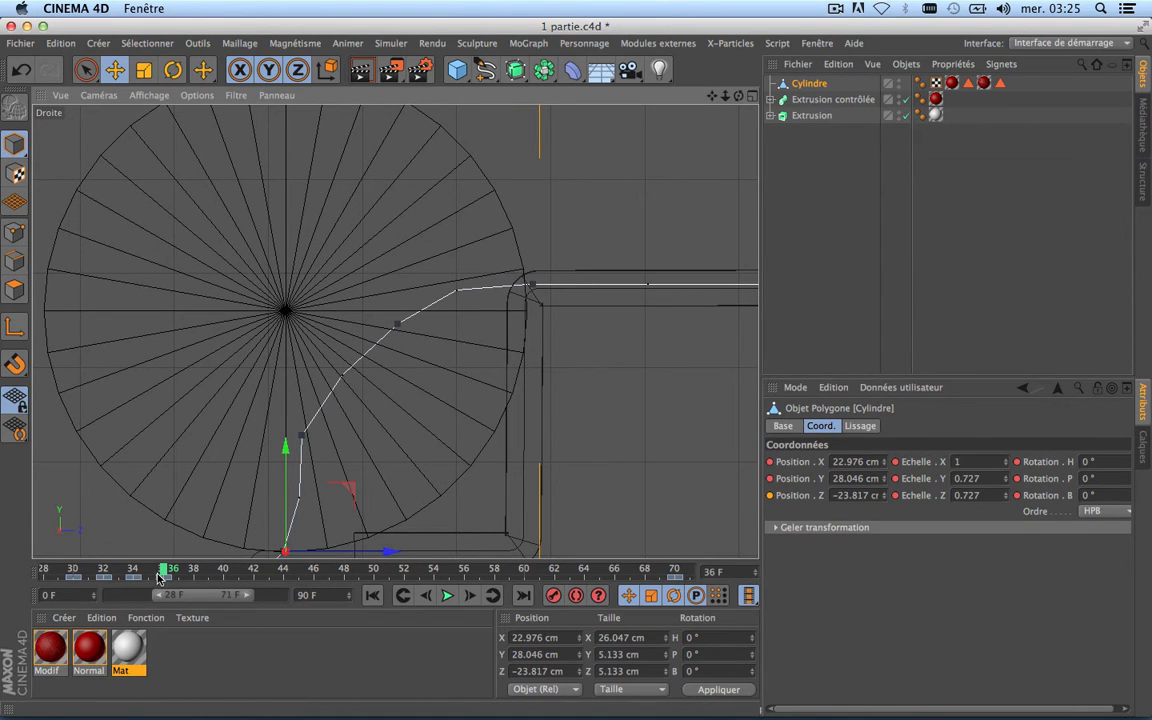
Scrub between frames 30 and 38 to examine the roll's path against the top riser and the next stair edge.
{"action": "left_click_drag", "start_coordinate": [157, 577], "coordinate": [73, 577]}
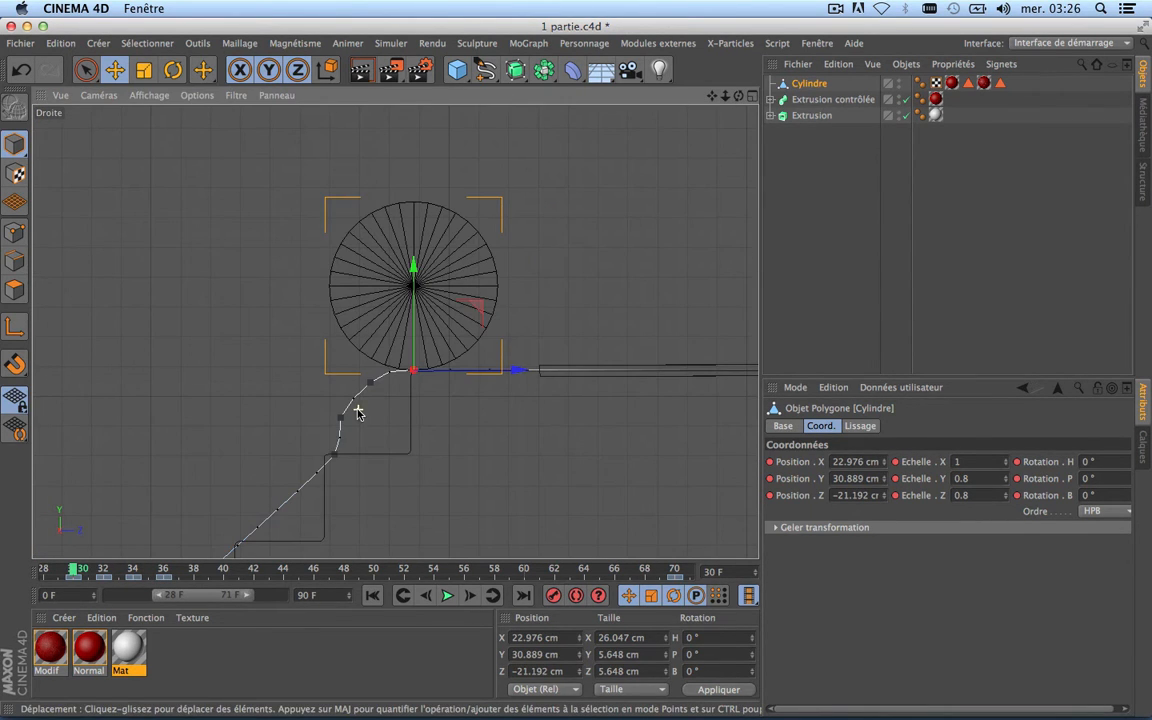
{"action": "left_click", "coordinate": [101, 570]}
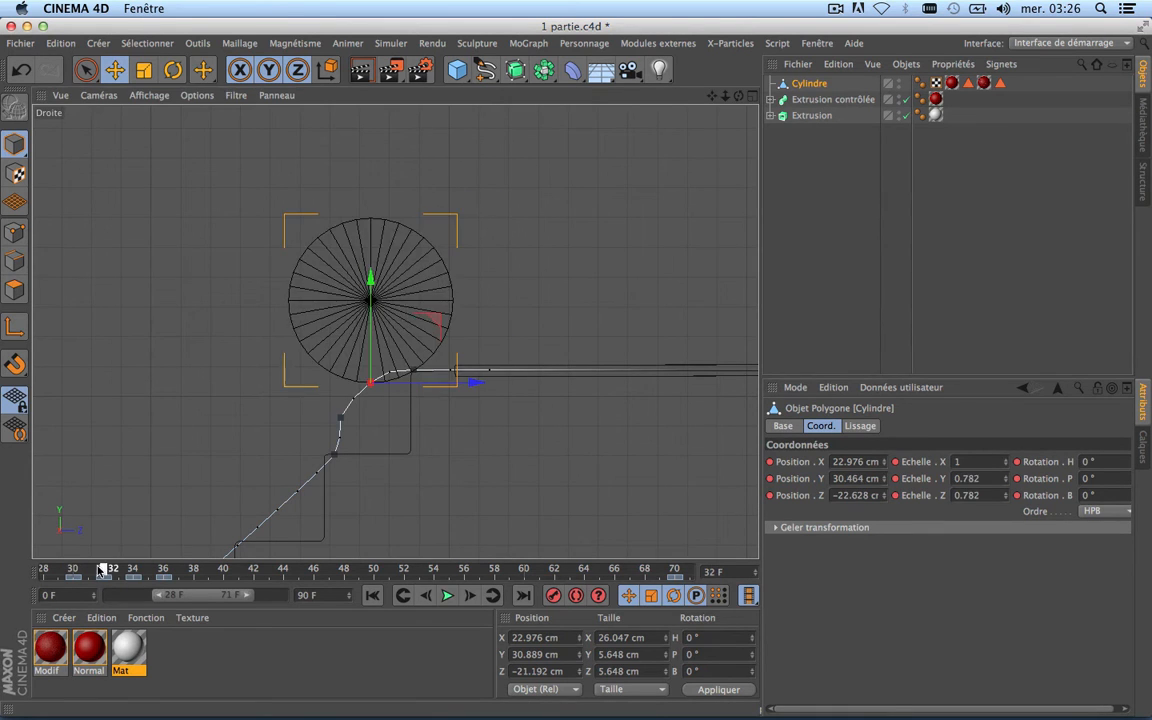
{"action": "left_click_drag", "start_coordinate": [101, 570], "coordinate": [167, 578]}
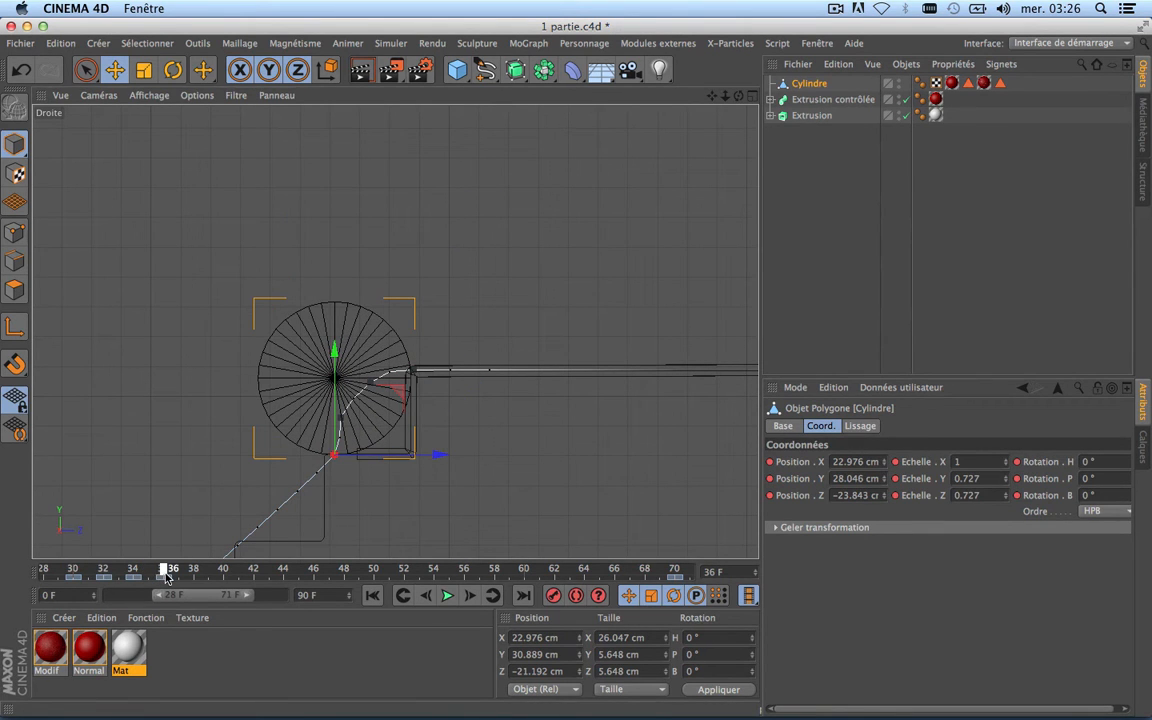
{"action": "scroll", "coordinate": [347, 477], "scroll_direction": "up", "scroll_amount": 5}
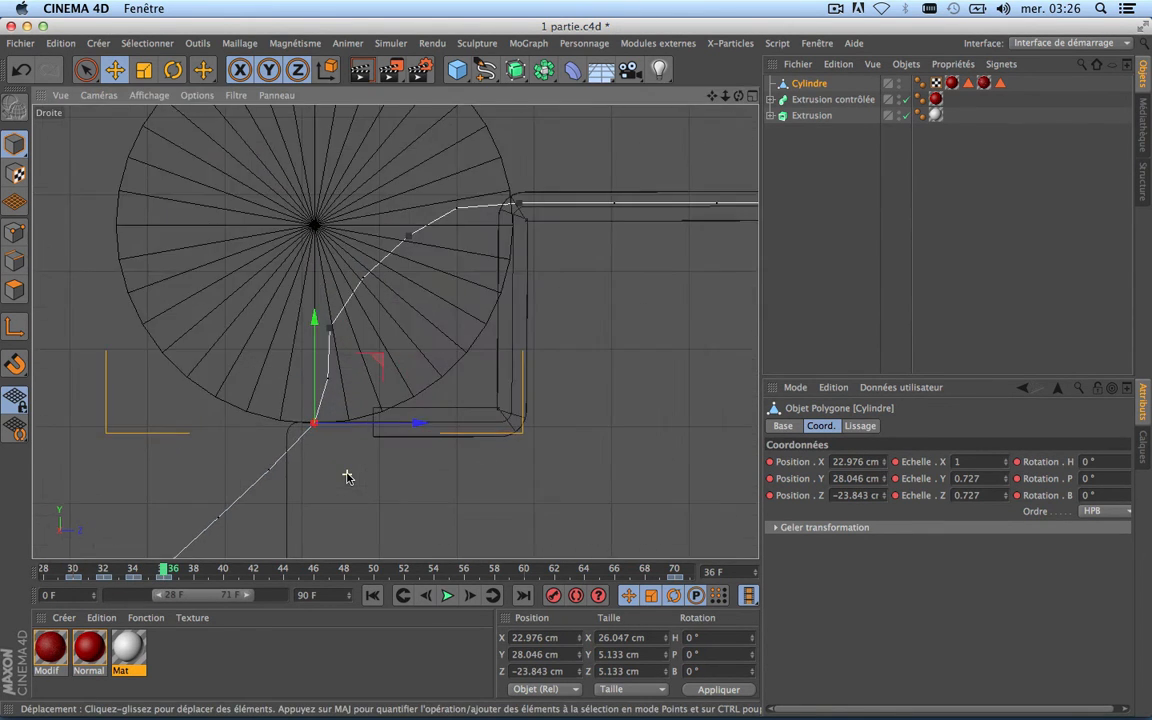
{"action": "left_click", "coordinate": [195, 569]}
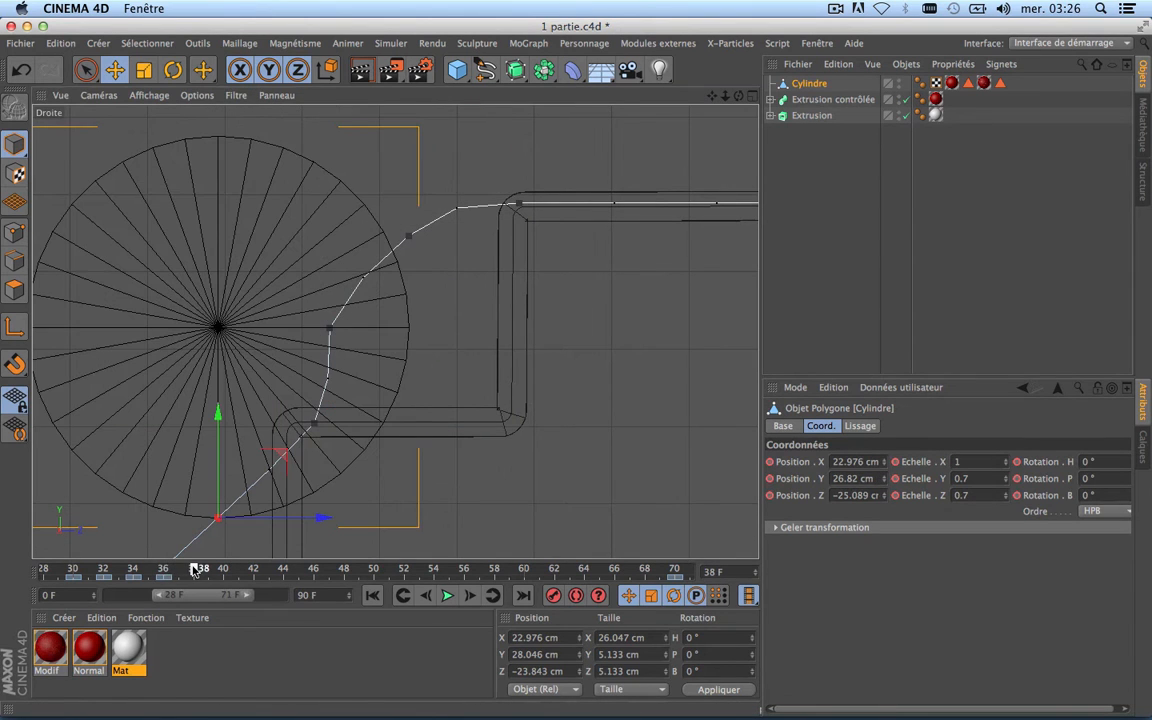
{"action": "left_click_drag", "start_coordinate": [195, 569], "coordinate": [167, 569]}
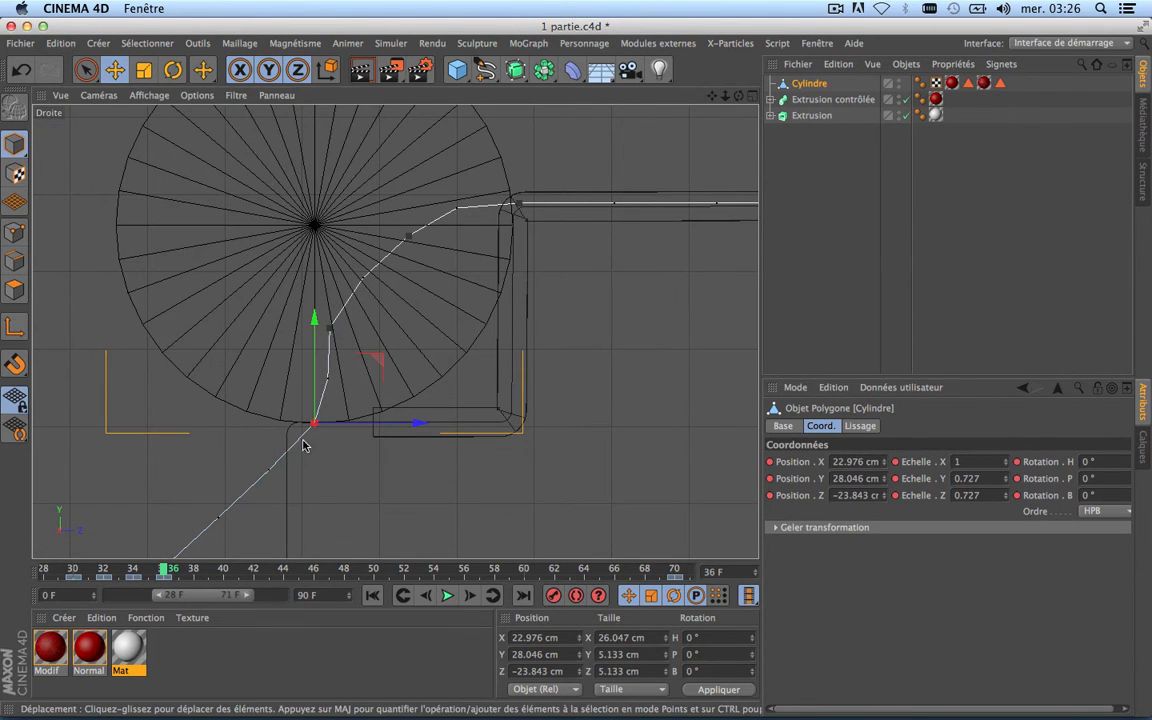
{"action": "scroll", "coordinate": [307, 443], "scroll_direction": "down", "scroll_amount": 3}
{"action": "scroll", "coordinate": [307, 443], "scroll_direction": "down", "scroll_amount": 1}
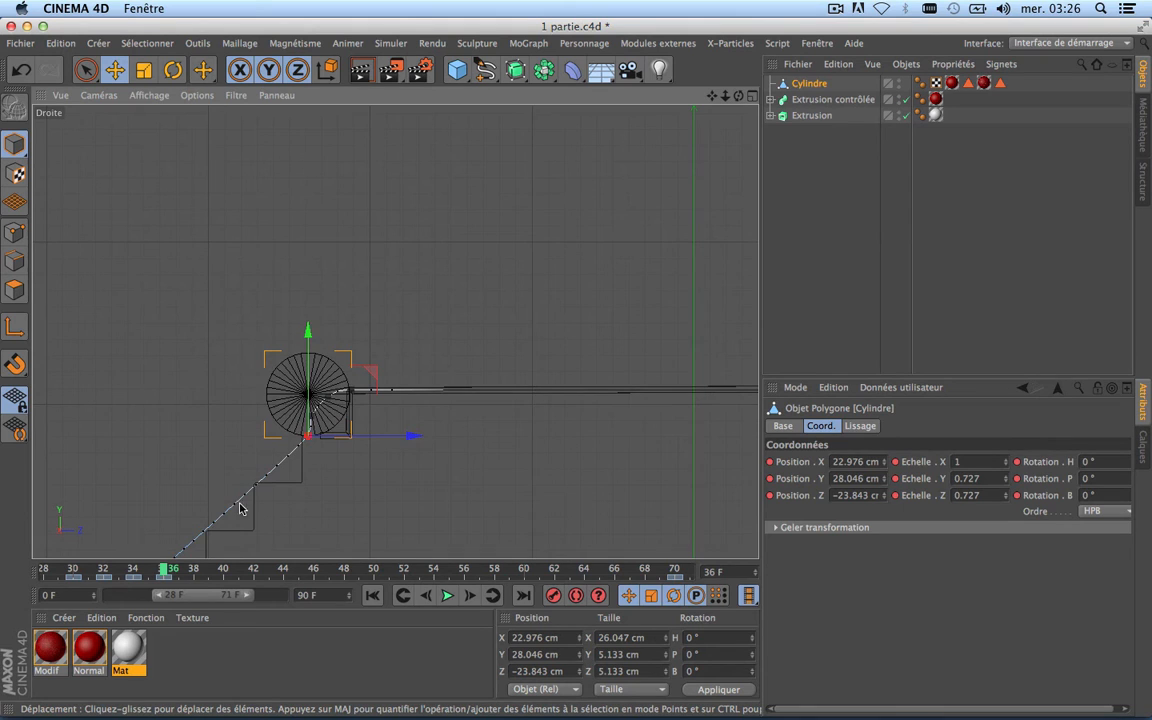
{"action": "scroll", "coordinate": [307, 450], "scroll_direction": "up", "scroll_amount": 5}
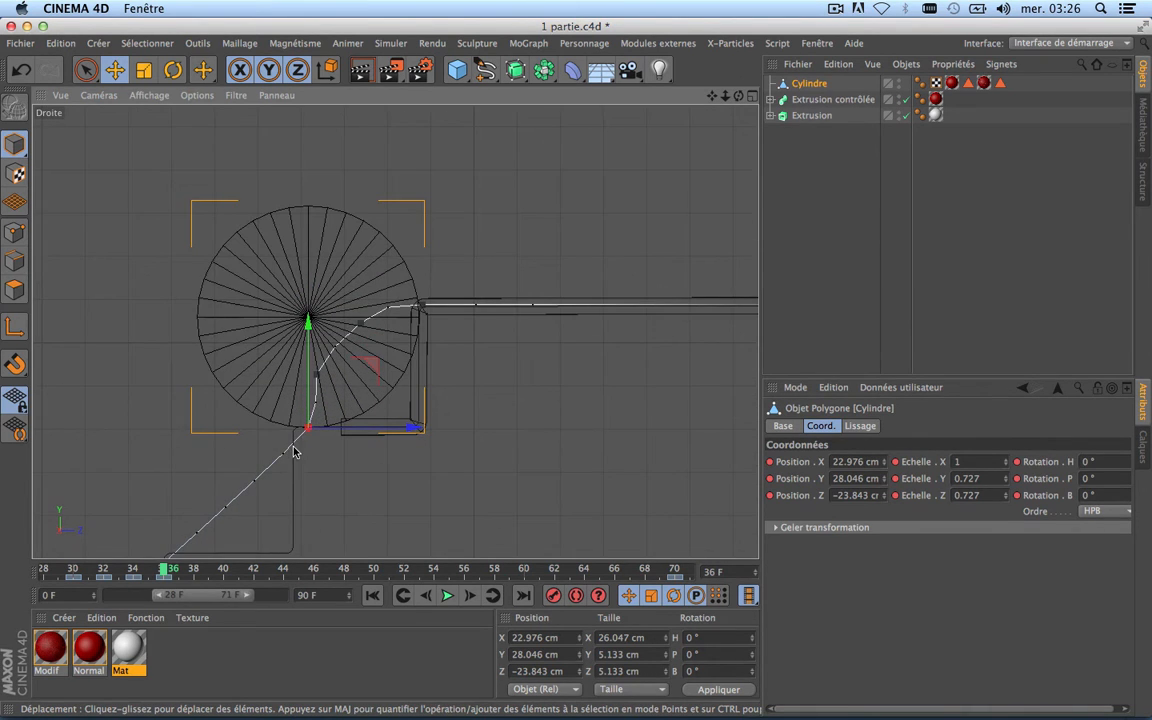
{"action": "scroll", "coordinate": [293, 450], "scroll_direction": "up", "scroll_amount": 3}
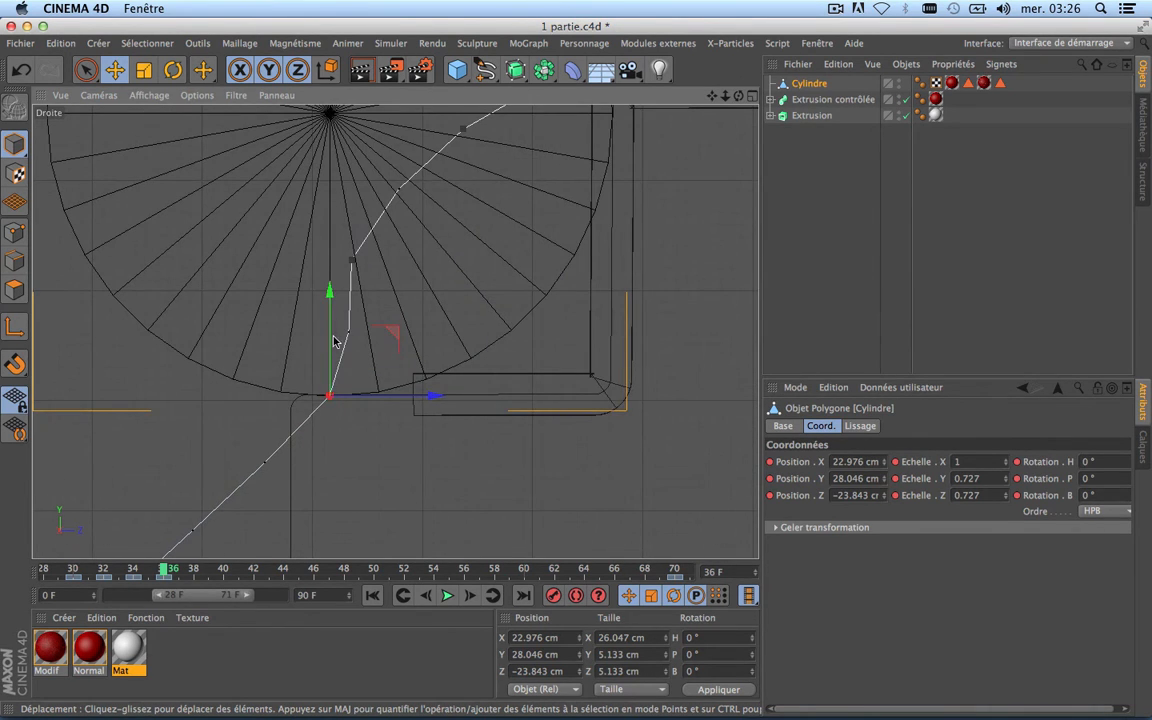
{"action": "scroll", "coordinate": [266, 420], "scroll_direction": "down", "scroll_amount": 5}
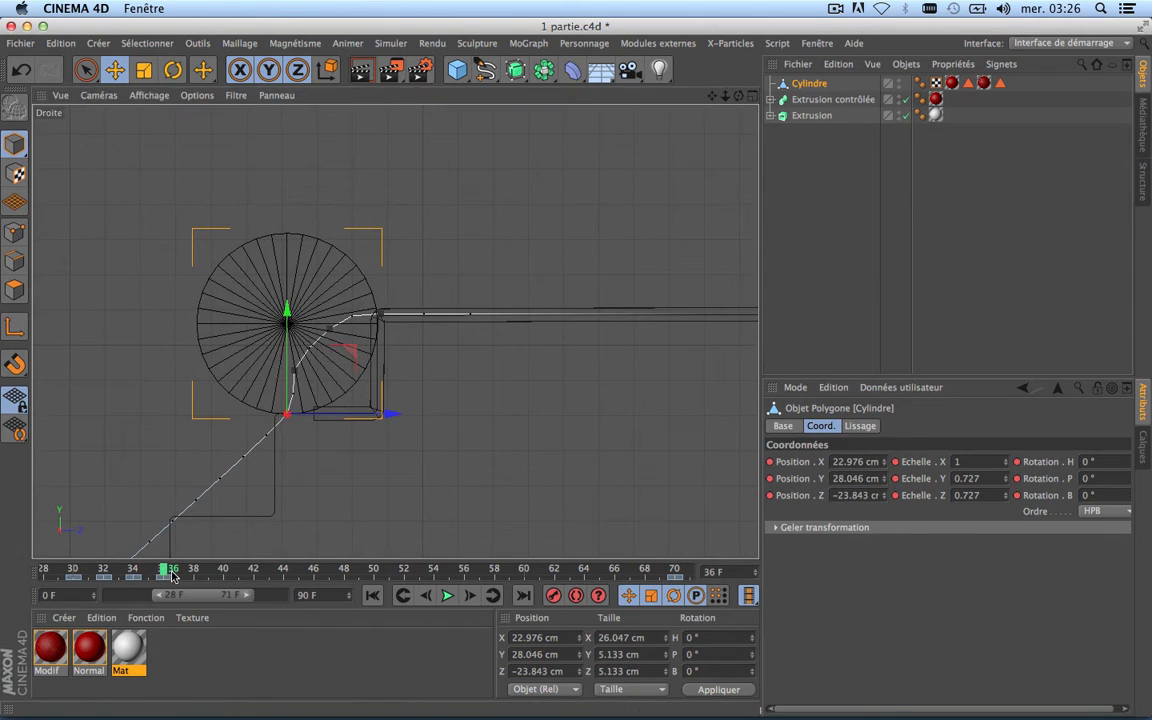
At frame 38, raise Cylindre to about Y 27.851 cm against the second stair edge and record a keyframe.
{"action": "key", "text": "g"}
{"action": "key", "text": "g"}
{"action": "scroll", "coordinate": [207, 412], "scroll_direction": "up", "scroll_amount": 4}
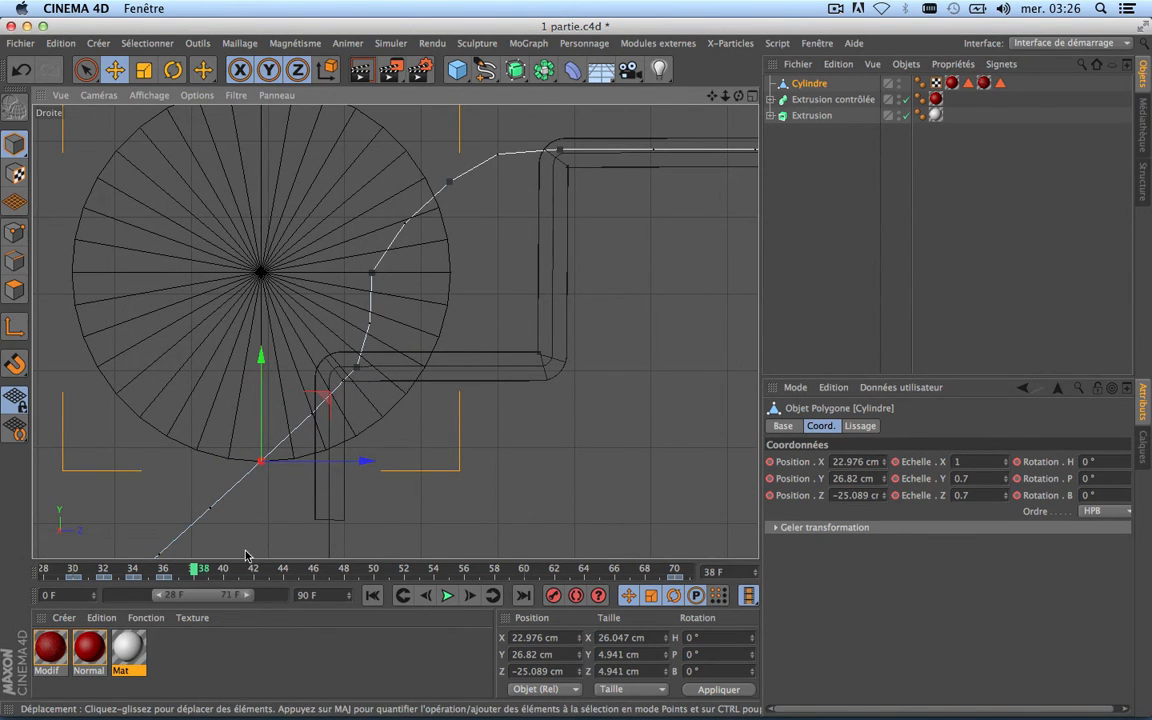
{"action": "mouse_move", "coordinate": [195, 569]}
{"action": "left_mouse_down"}
{"action": "mouse_move", "coordinate": [168, 569]}
{"action": "mouse_move", "coordinate": [197, 569]}
{"action": "left_mouse_up"}
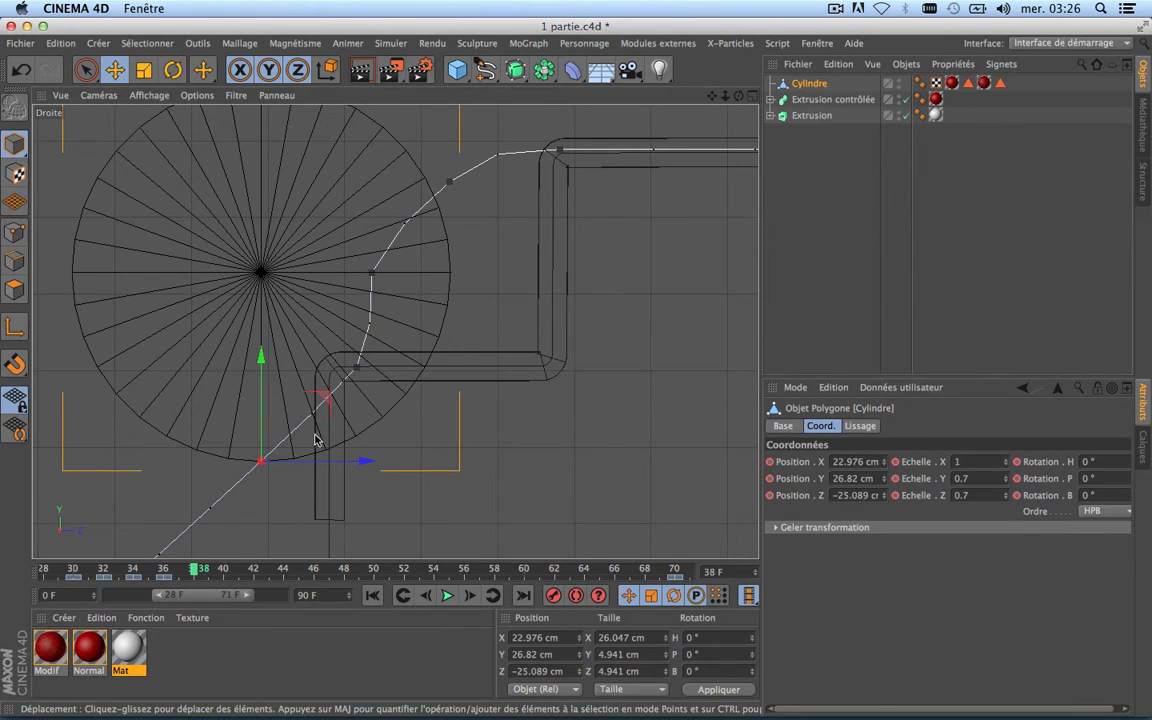
{"action": "scroll", "coordinate": [334, 393], "scroll_direction": "up", "scroll_amount": 3}
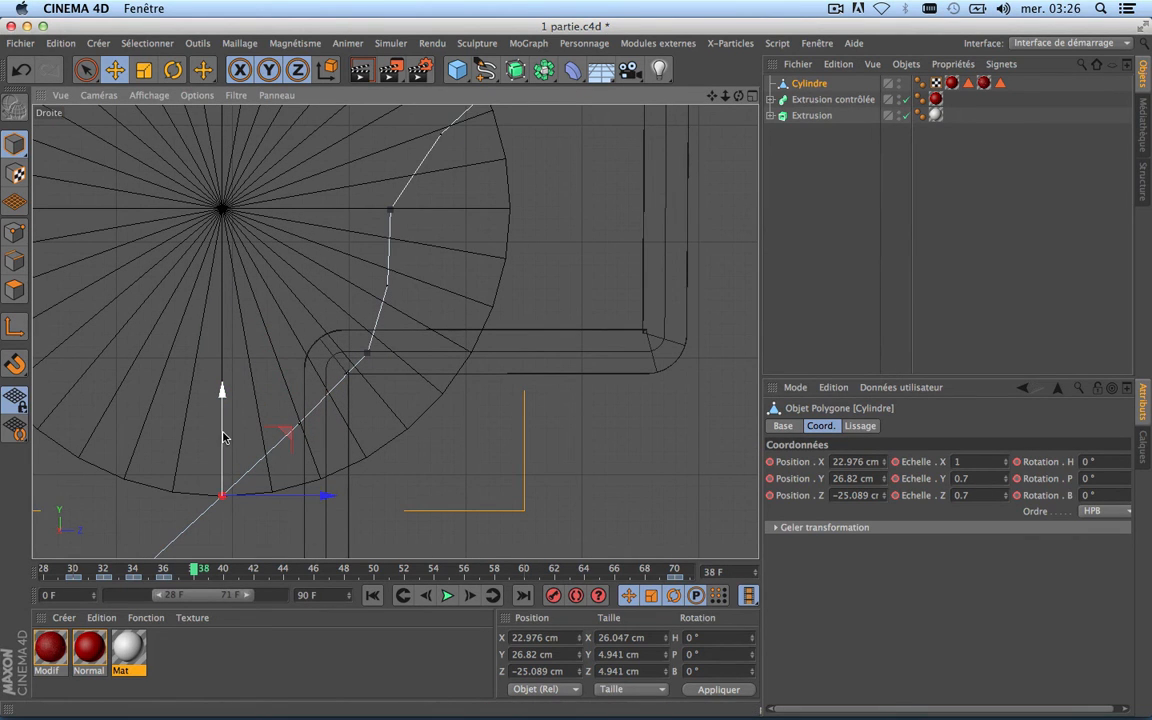
{"action": "left_click_drag", "start_coordinate": [224, 436], "coordinate": [226, 386]}
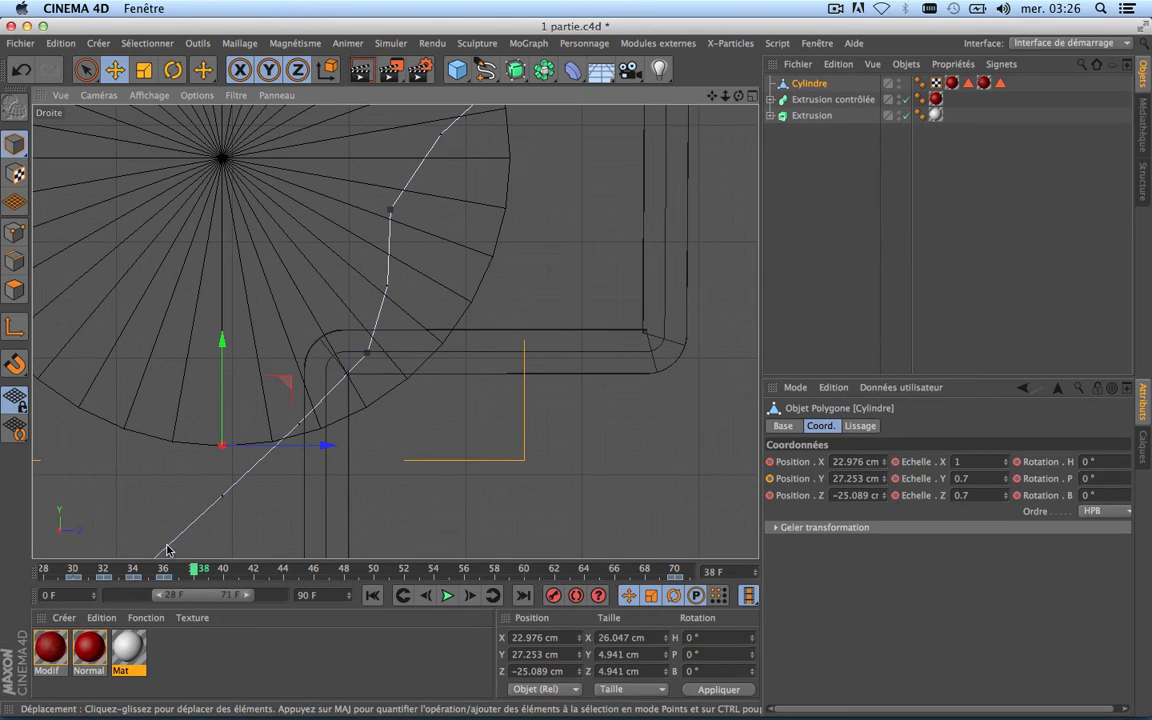
{"action": "left_click_drag", "start_coordinate": [226, 392], "coordinate": [226, 325]}
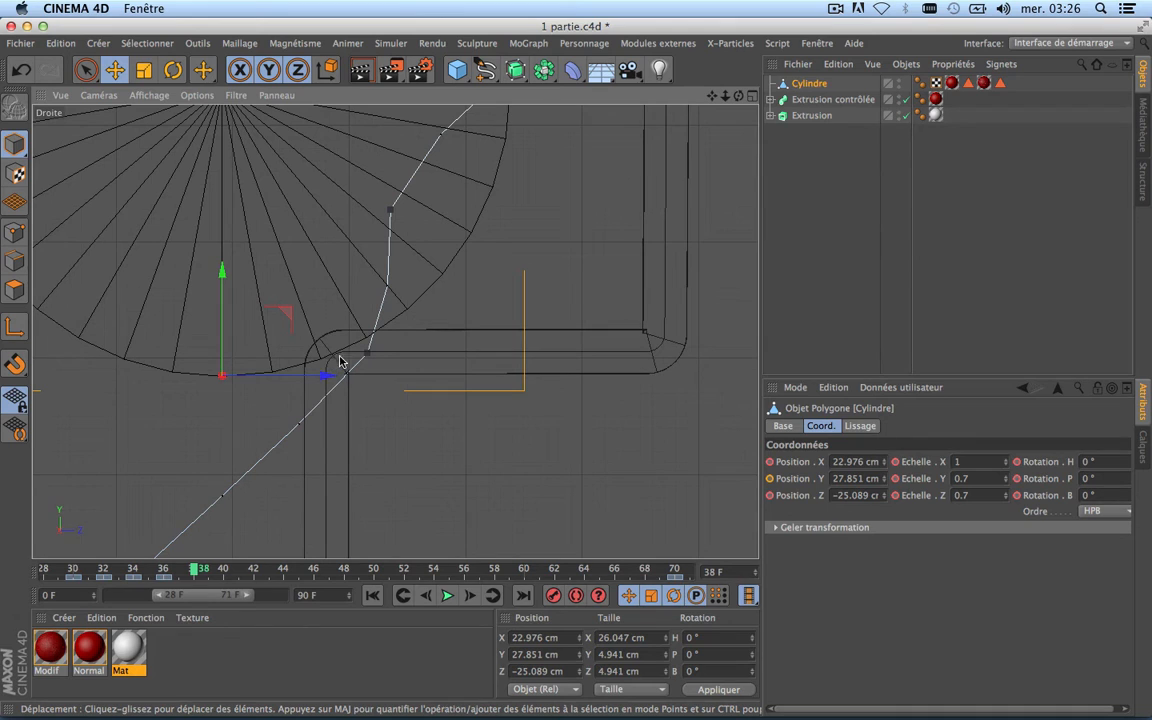
{"action": "left_click", "coordinate": [554, 596]}
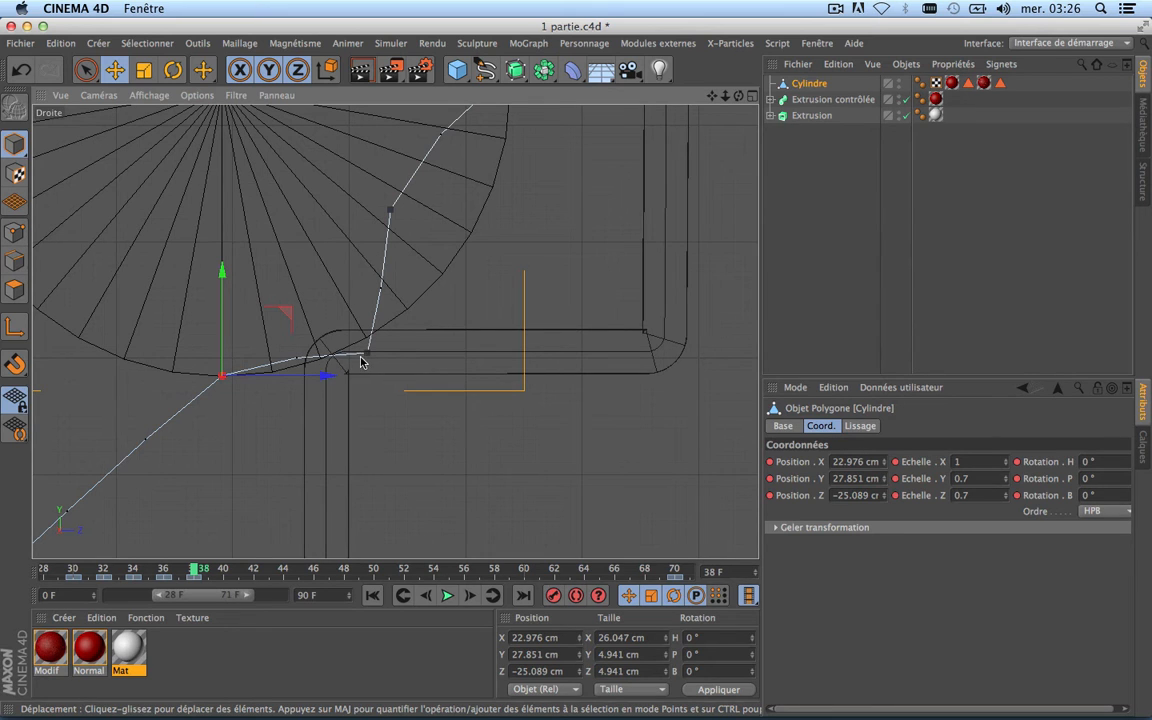
At frame 38, move Cylindre to about Y 27.888 cm and Z -24.992 cm by the stair edge and record a keyframe.
{"action": "scroll", "coordinate": [348, 358], "scroll_direction": "up", "scroll_amount": 3}
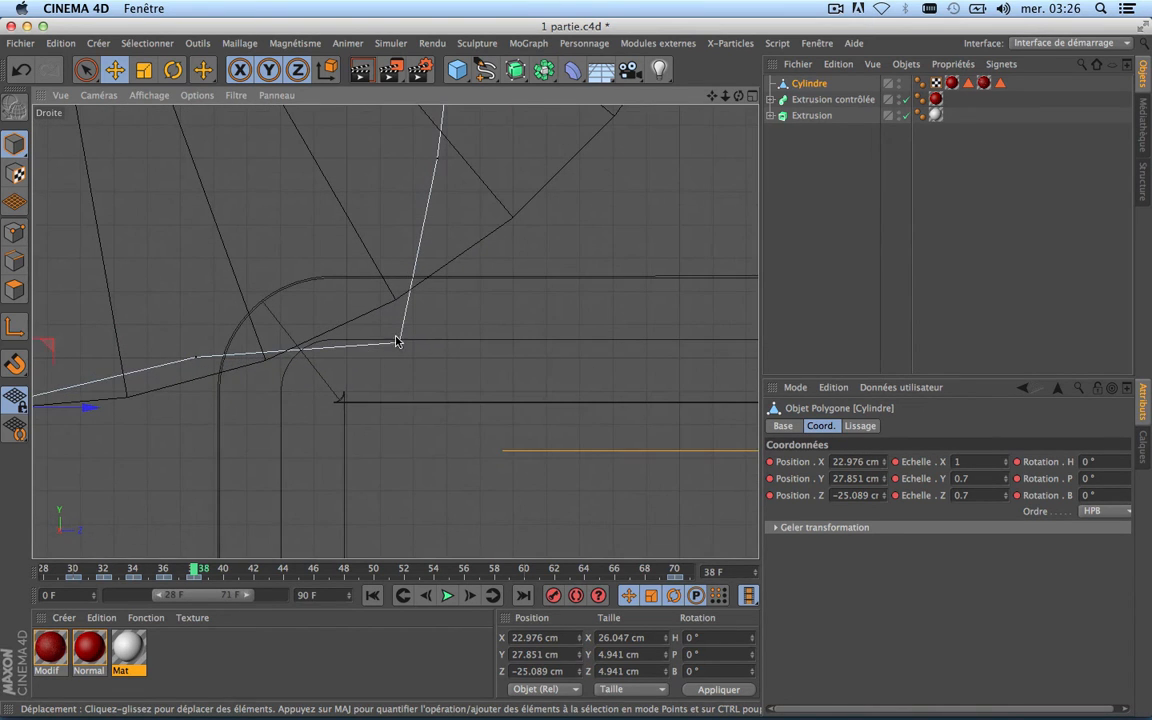
{"action": "scroll", "coordinate": [380, 348], "scroll_direction": "down", "scroll_amount": 4}
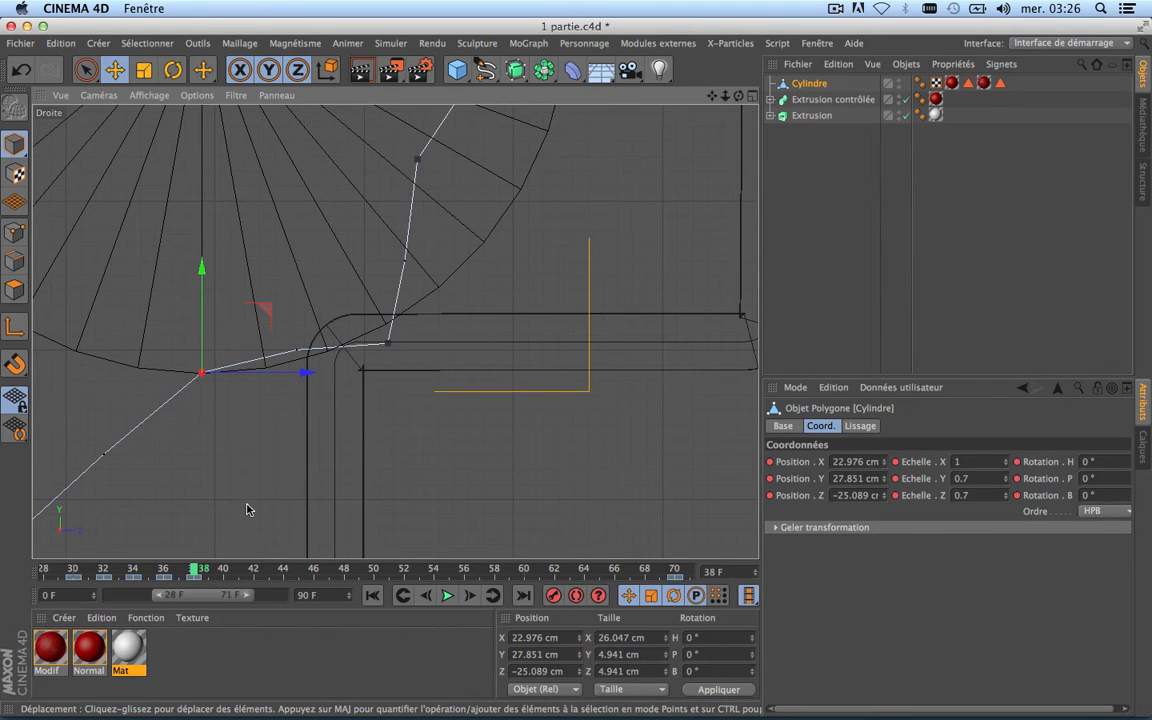
{"action": "left_click", "coordinate": [176, 571]}
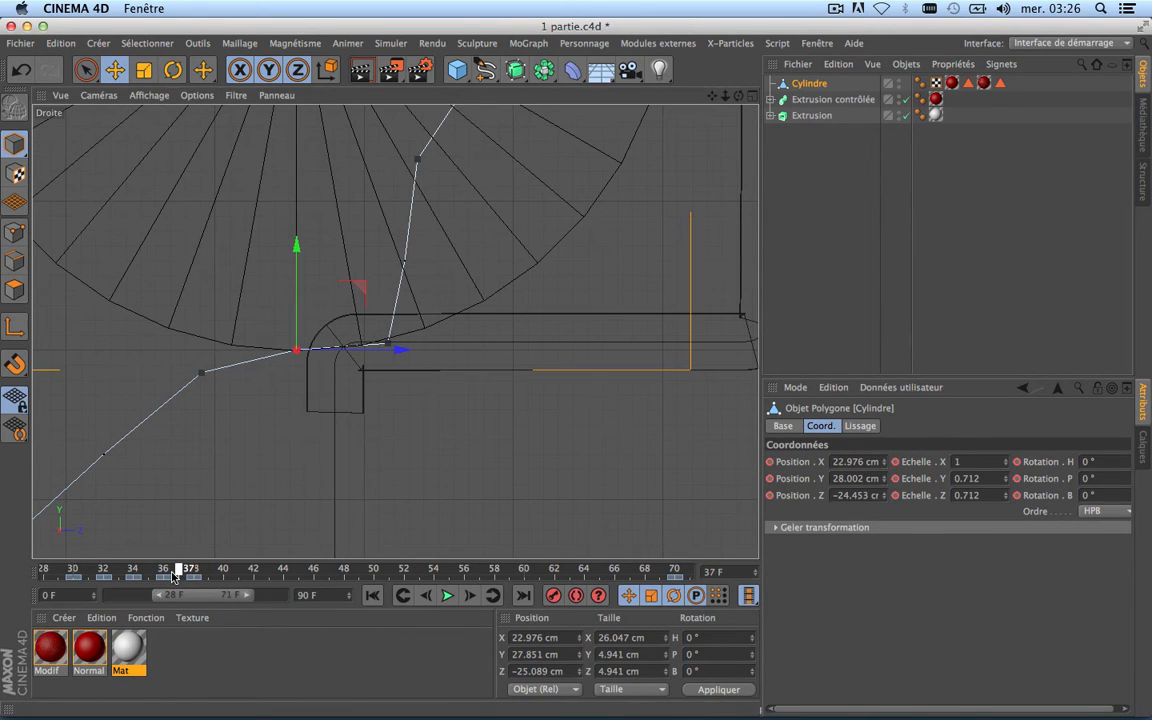
{"action": "left_click_drag", "start_coordinate": [172, 573], "coordinate": [167, 573]}
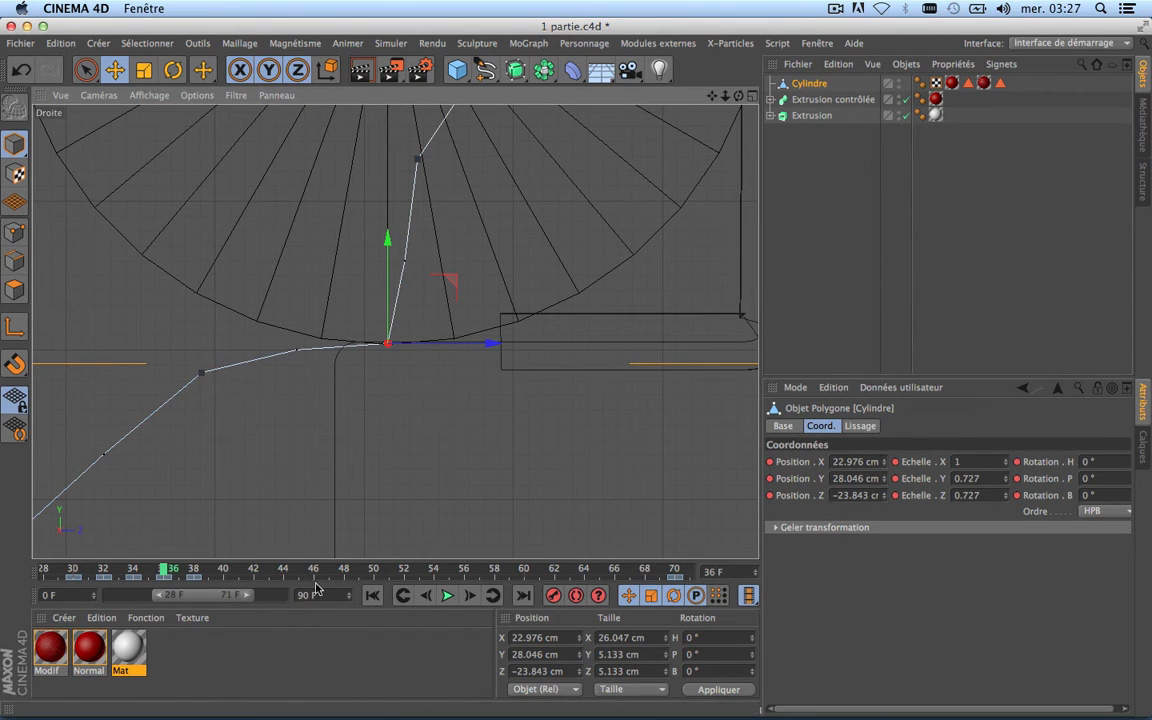
{"action": "left_click", "coordinate": [186, 573]}
{"action": "left_click", "coordinate": [194, 570]}
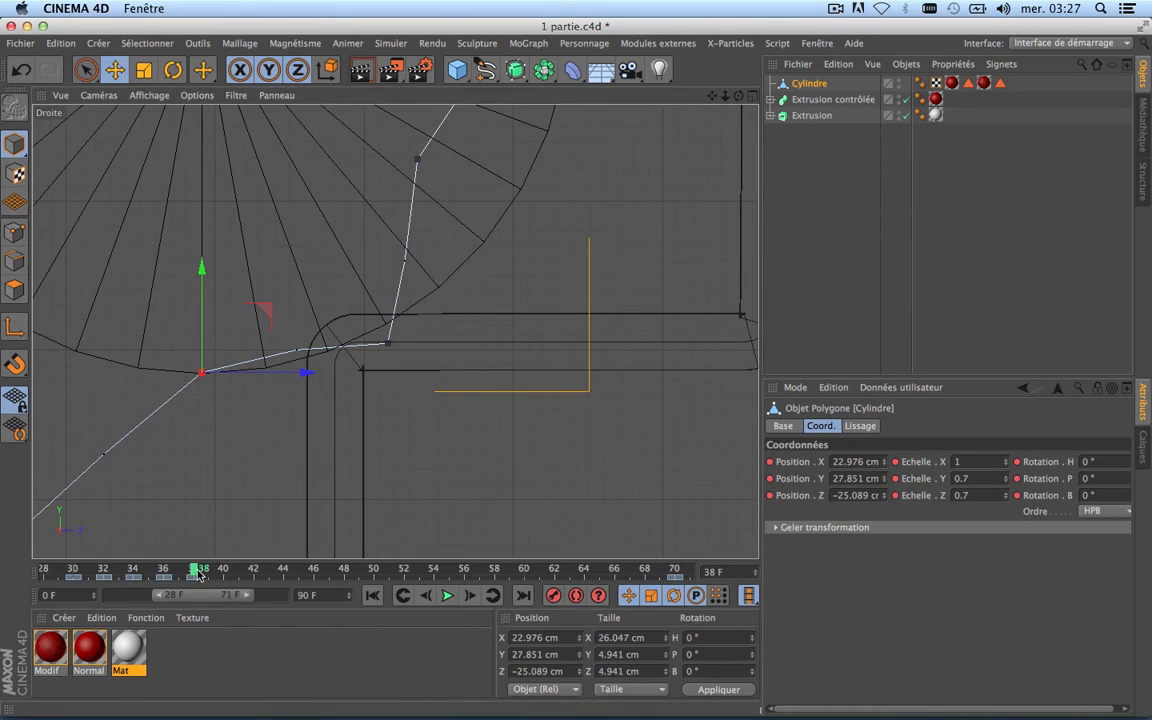
{"action": "left_click_drag", "start_coordinate": [200, 344], "coordinate": [204, 352]}
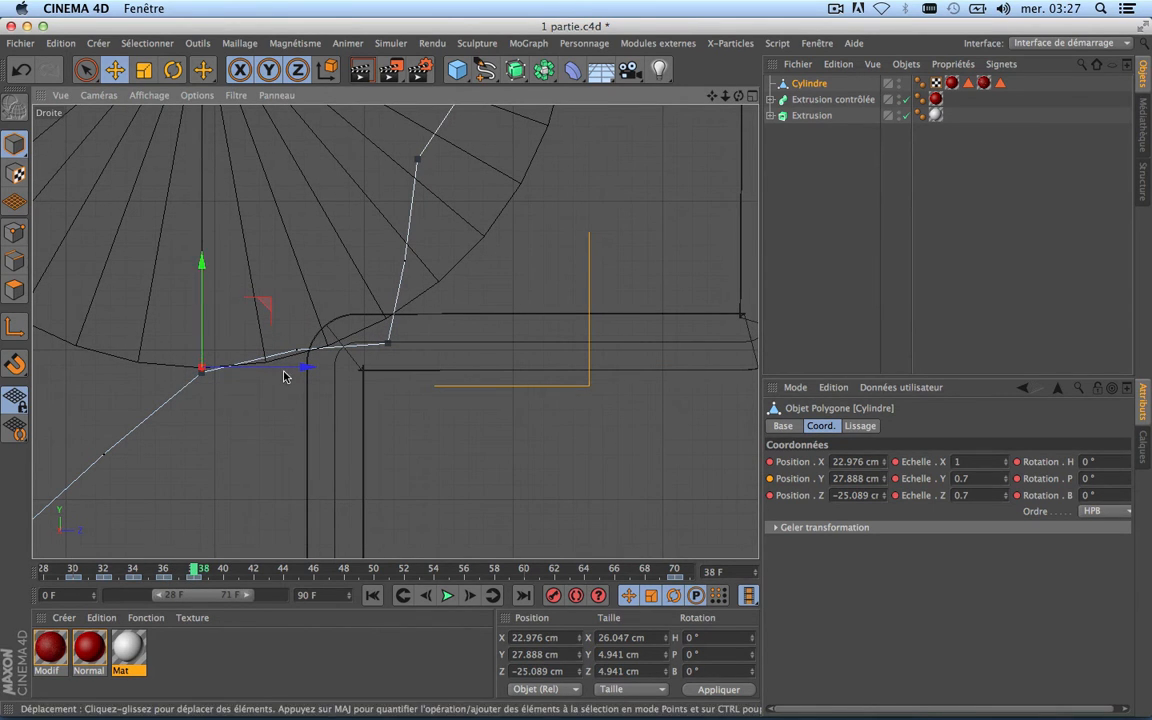
{"action": "left_click_drag", "start_coordinate": [288, 370], "coordinate": [302, 370]}
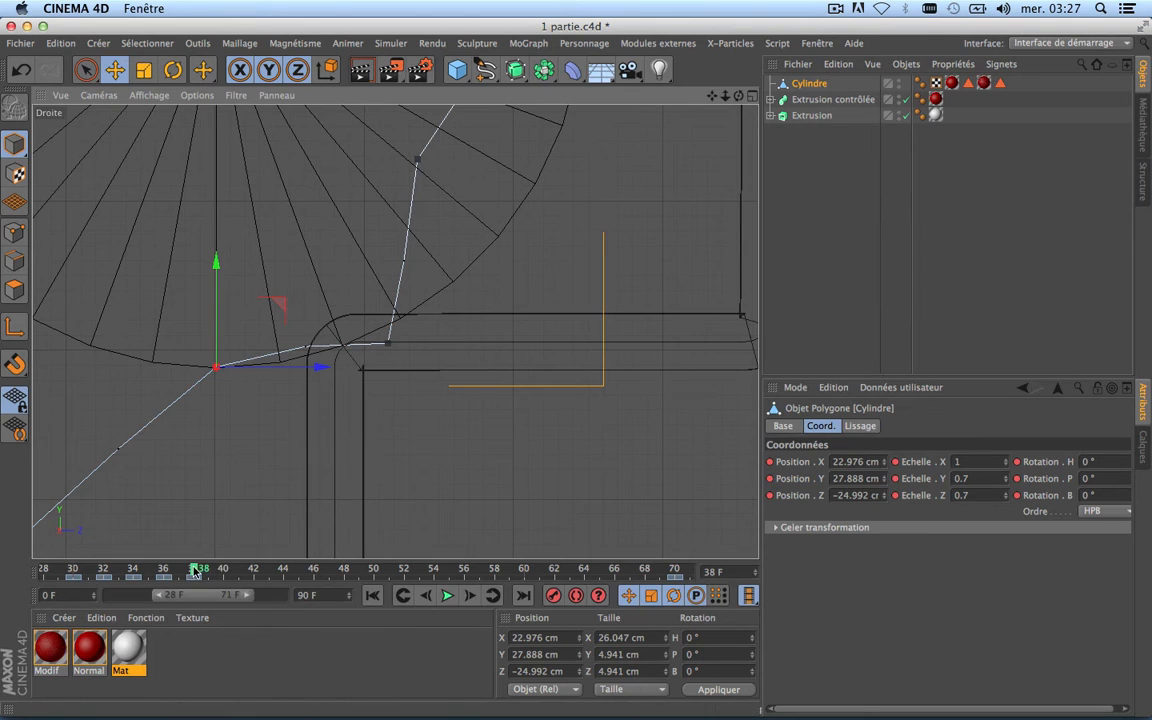
{"action": "left_click_drag", "start_coordinate": [175, 570], "coordinate": [198, 576]}
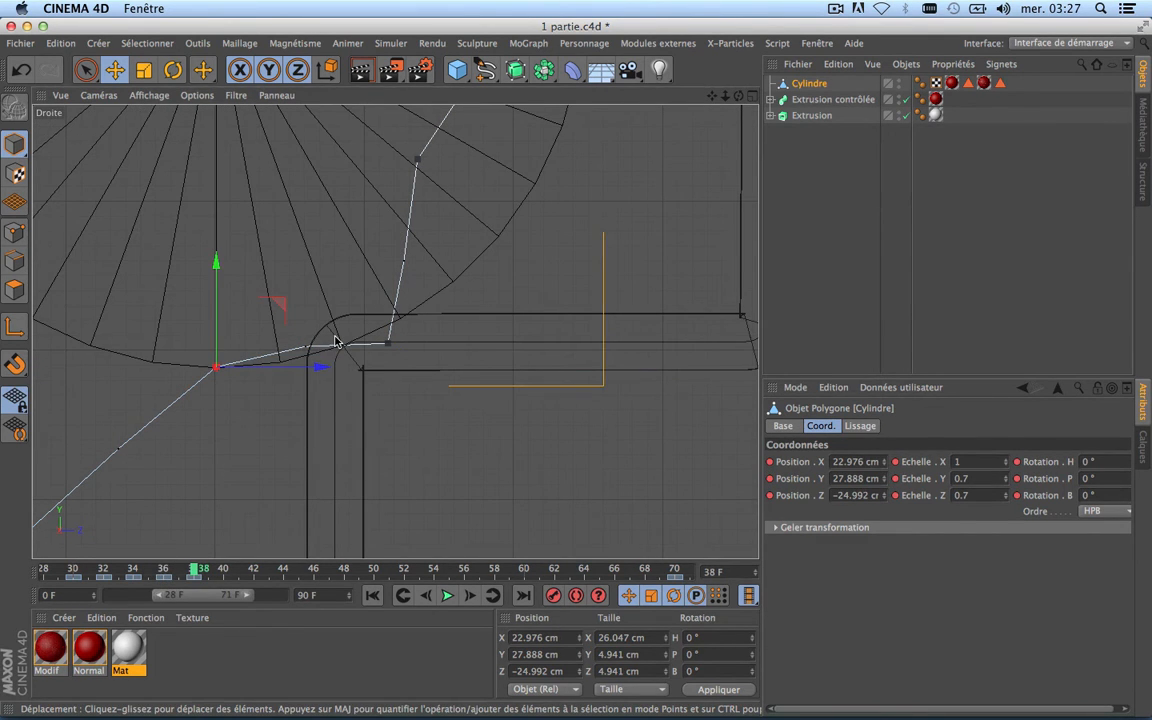
Try keyframing Cylindre at frame 40 at about Z -26.278 cm, closer to the second riser.
{"action": "scroll", "coordinate": [334, 336], "scroll_direction": "down", "scroll_amount": 6}
{"action": "scroll", "coordinate": [335, 340], "scroll_direction": "up", "scroll_amount": 4}
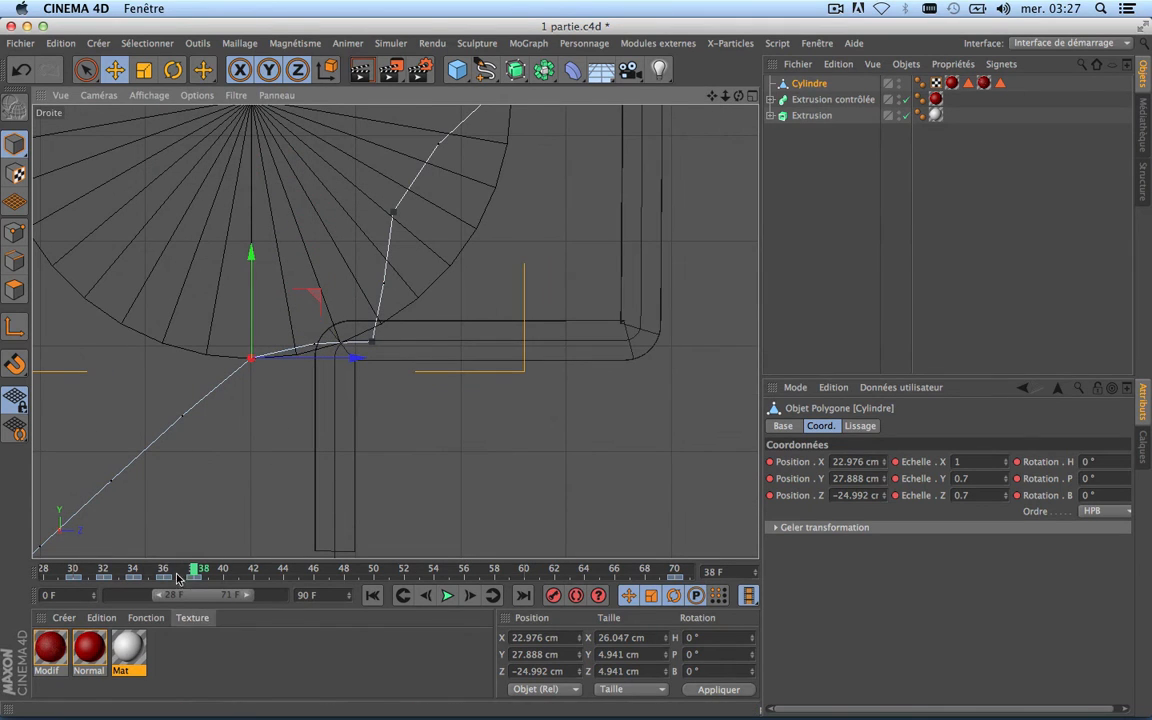
{"action": "left_click_drag", "start_coordinate": [205, 571], "coordinate": [226, 578]}
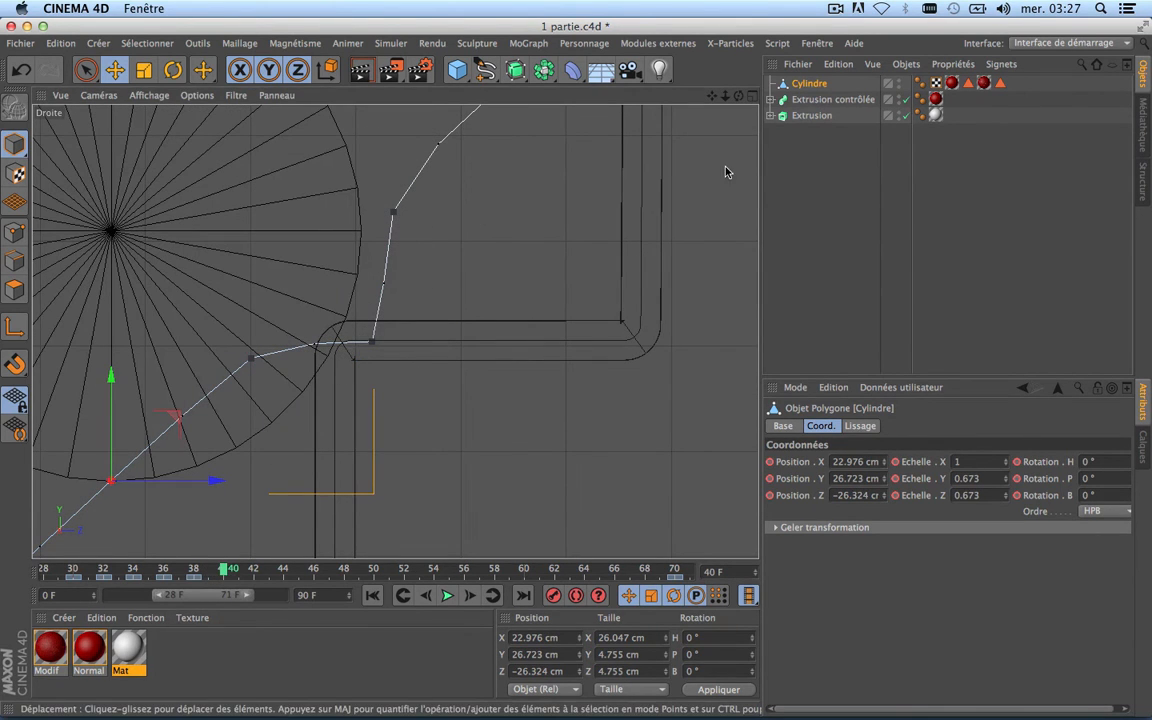
{"action": "scroll", "coordinate": [394, 332], "scroll_direction": "up", "scroll_amount": 3}
{"action": "left_click_drag", "start_coordinate": [711, 96], "coordinate": [734, 57]}
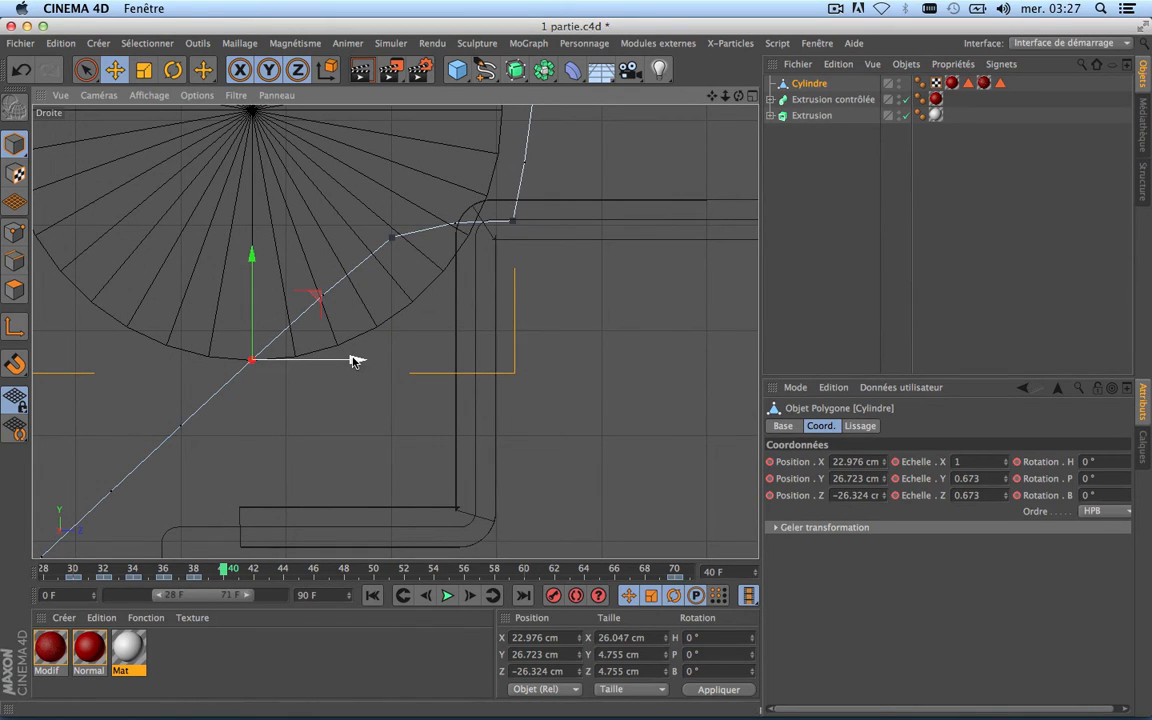
{"action": "left_click_drag", "start_coordinate": [355, 358], "coordinate": [360, 360]}
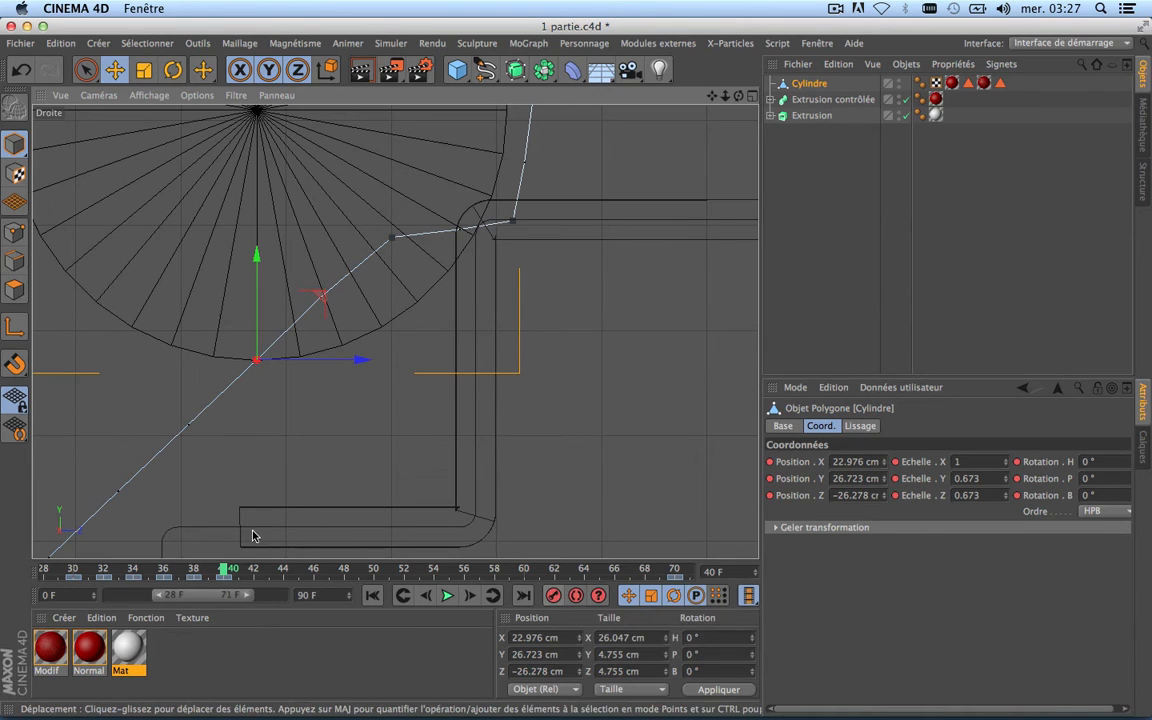
{"action": "left_click", "coordinate": [212, 569]}
{"action": "left_click_drag", "start_coordinate": [204, 567], "coordinate": [204, 567]}
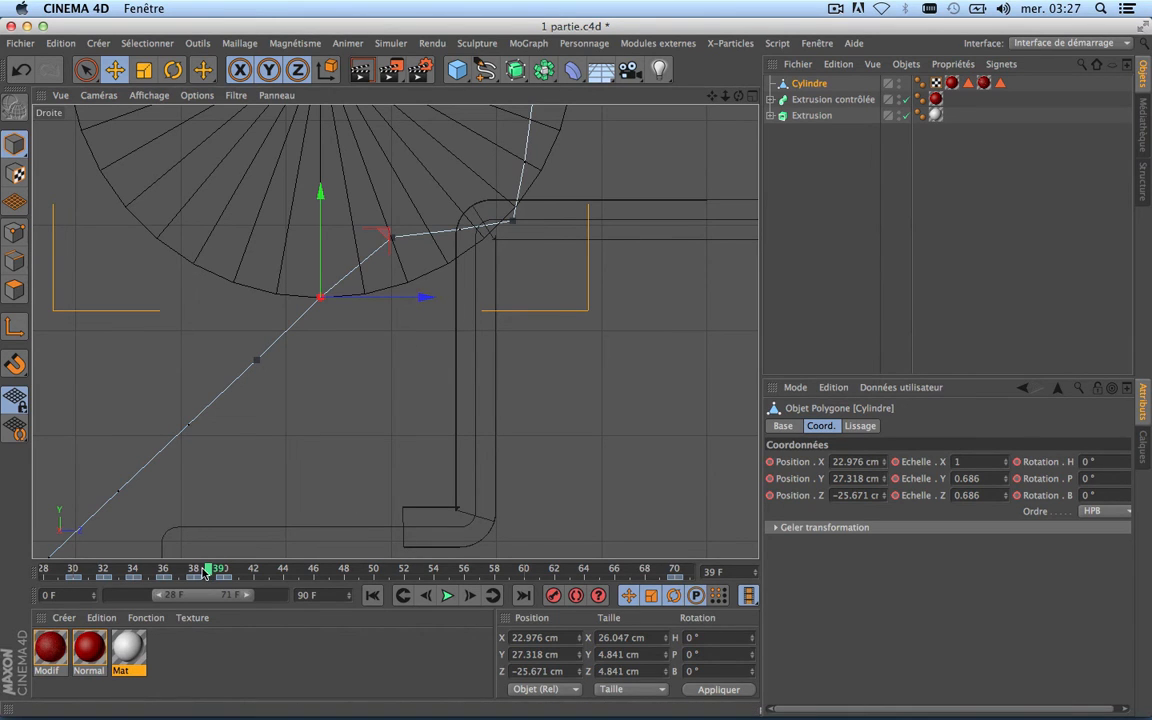
{"action": "key", "text": "super+z"}
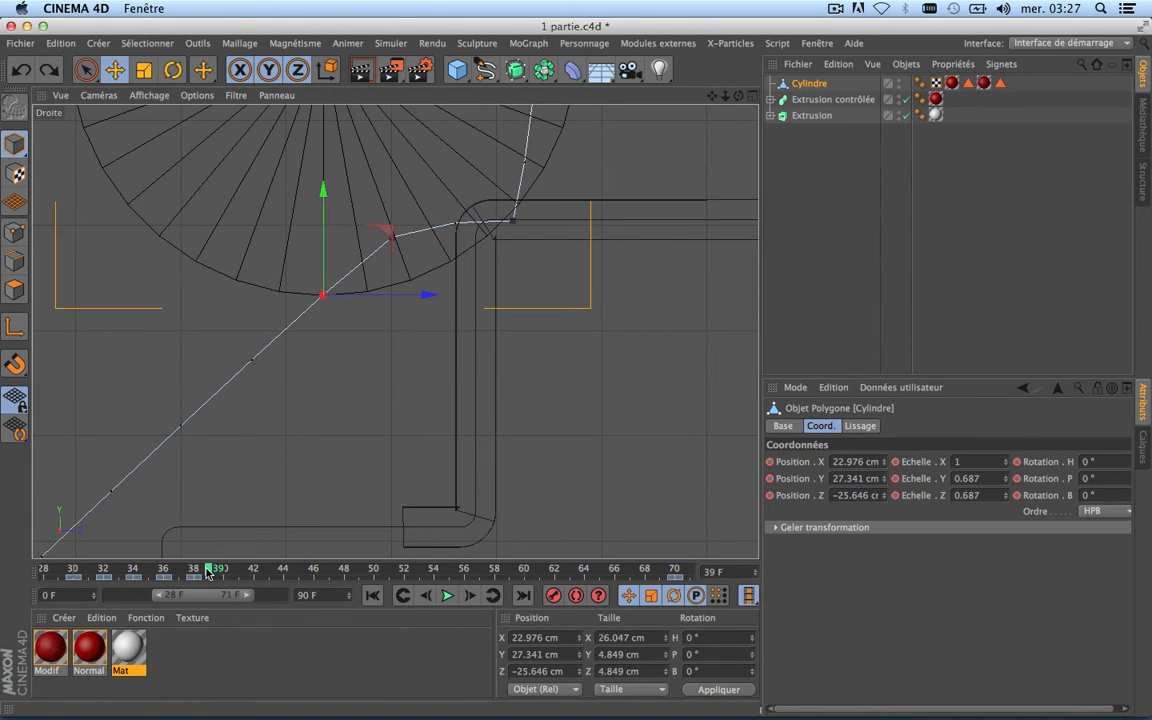
At frame 40, move Cylindre to about Y 27.035 cm and Z -26.081 cm against the stair edge and record a keyframe.
{"action": "mouse_move", "coordinate": [208, 572]}
{"action": "left_mouse_down"}
{"action": "mouse_move", "coordinate": [193, 572]}
{"action": "mouse_move", "coordinate": [208, 572]}
{"action": "left_mouse_up"}
{"action": "mouse_move", "coordinate": [211, 569]}
{"action": "left_mouse_down"}
{"action": "mouse_move", "coordinate": [196, 569]}
{"action": "mouse_move", "coordinate": [225, 571]}
{"action": "left_mouse_up"}
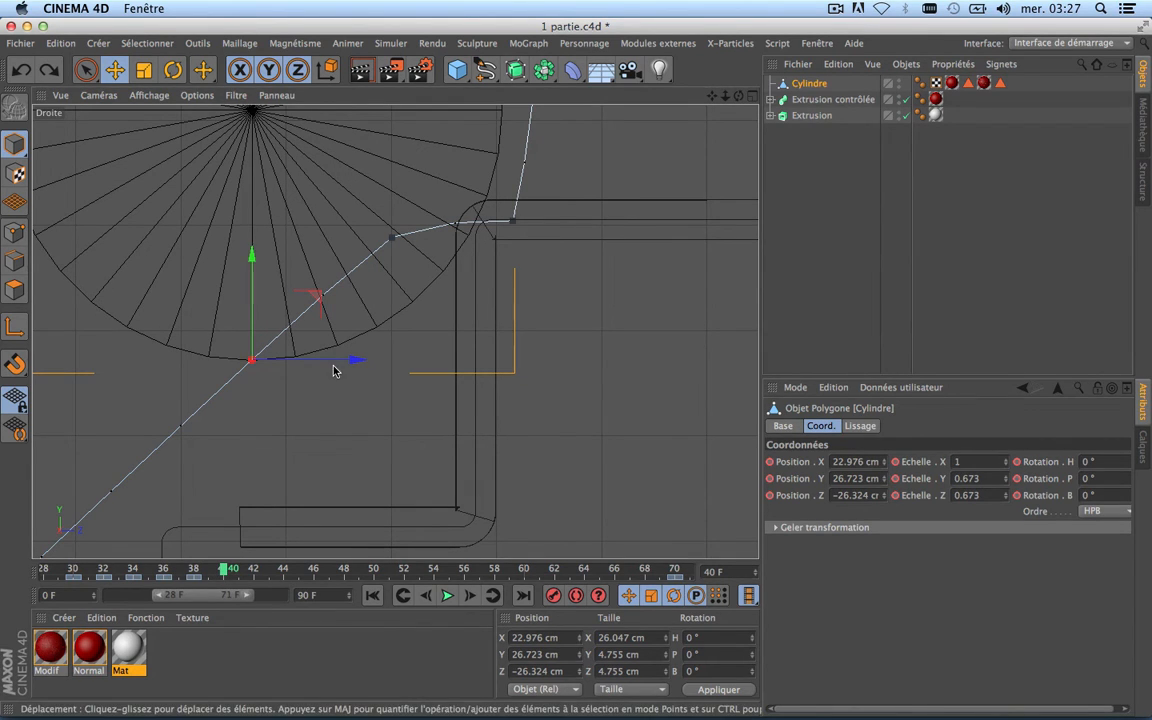
{"action": "left_click_drag", "start_coordinate": [355, 357], "coordinate": [360, 360]}
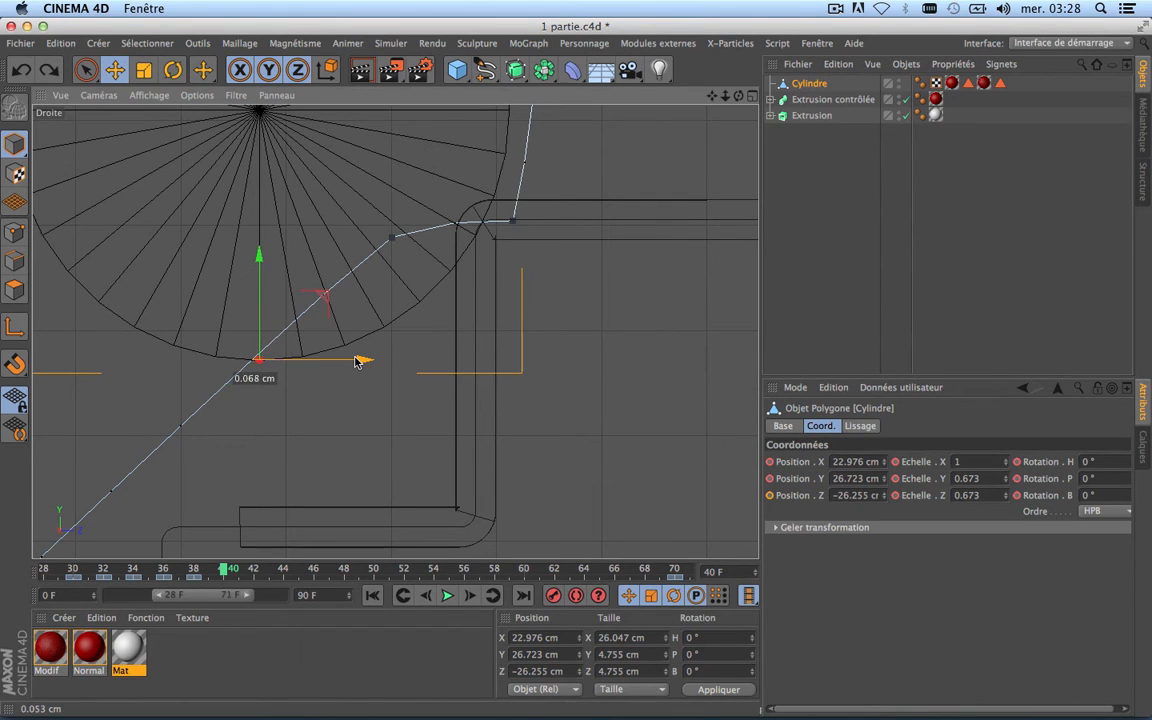
{"action": "left_click_drag", "start_coordinate": [256, 307], "coordinate": [257, 275]}
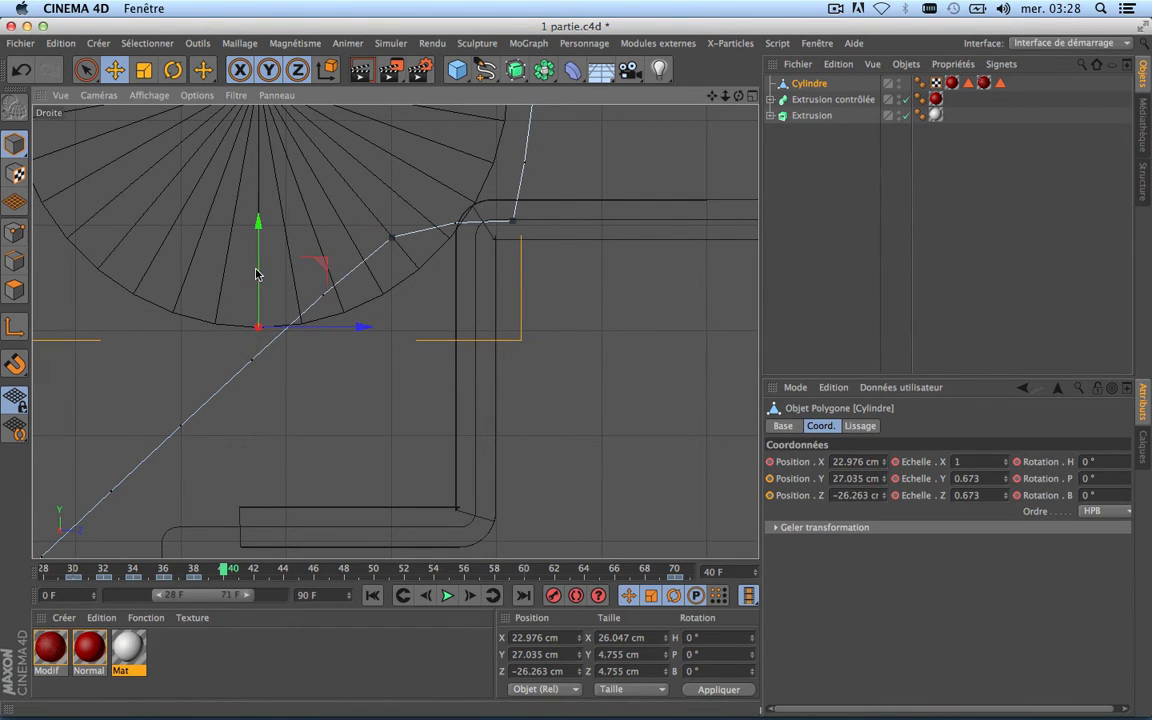
{"action": "left_click_drag", "start_coordinate": [373, 327], "coordinate": [381, 327]}
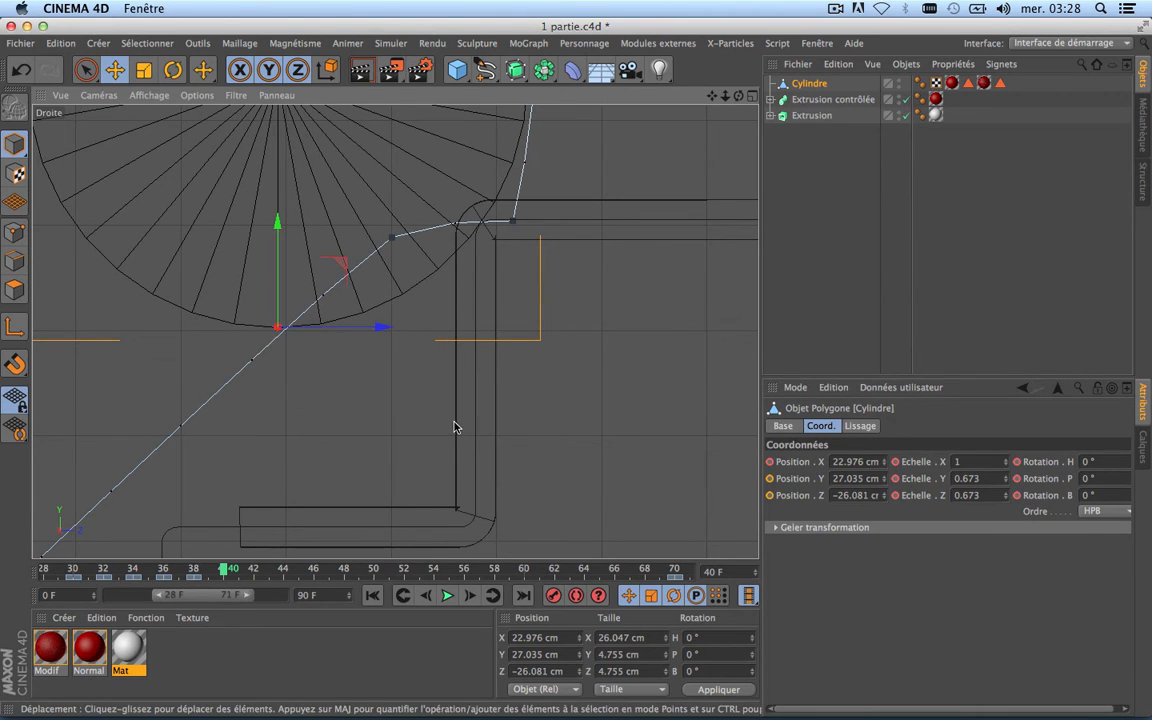
{"action": "left_click", "coordinate": [556, 596]}
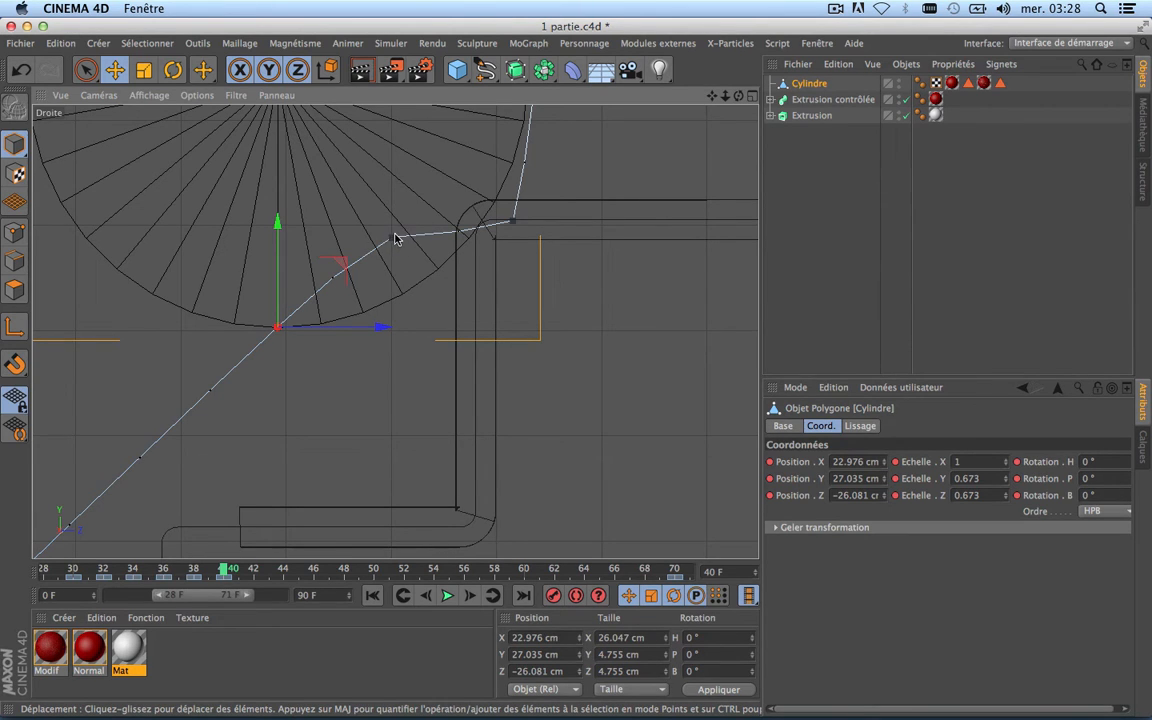
Try keyframing Cylindre at frame 38 at about Y 27.804 cm and Z -25.175 cm, lower and farther from the stair edge.
{"action": "left_click_drag", "start_coordinate": [222, 569], "coordinate": [195, 569]}
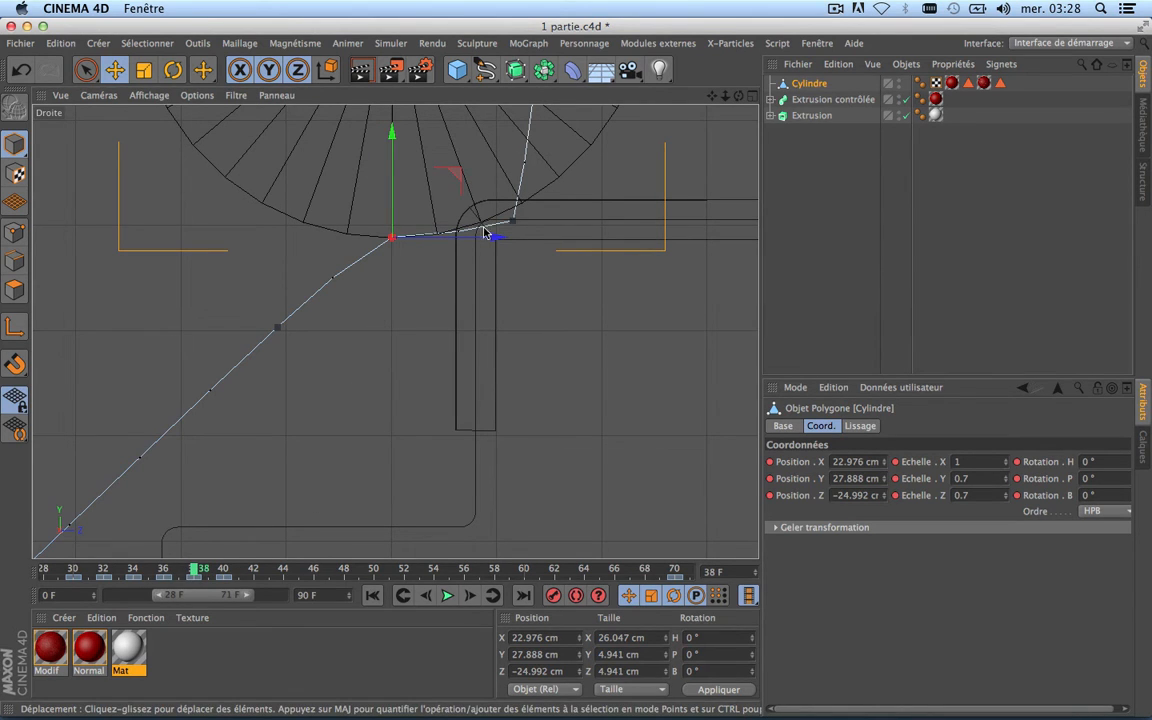
{"action": "left_click_drag", "start_coordinate": [496, 237], "coordinate": [468, 243]}
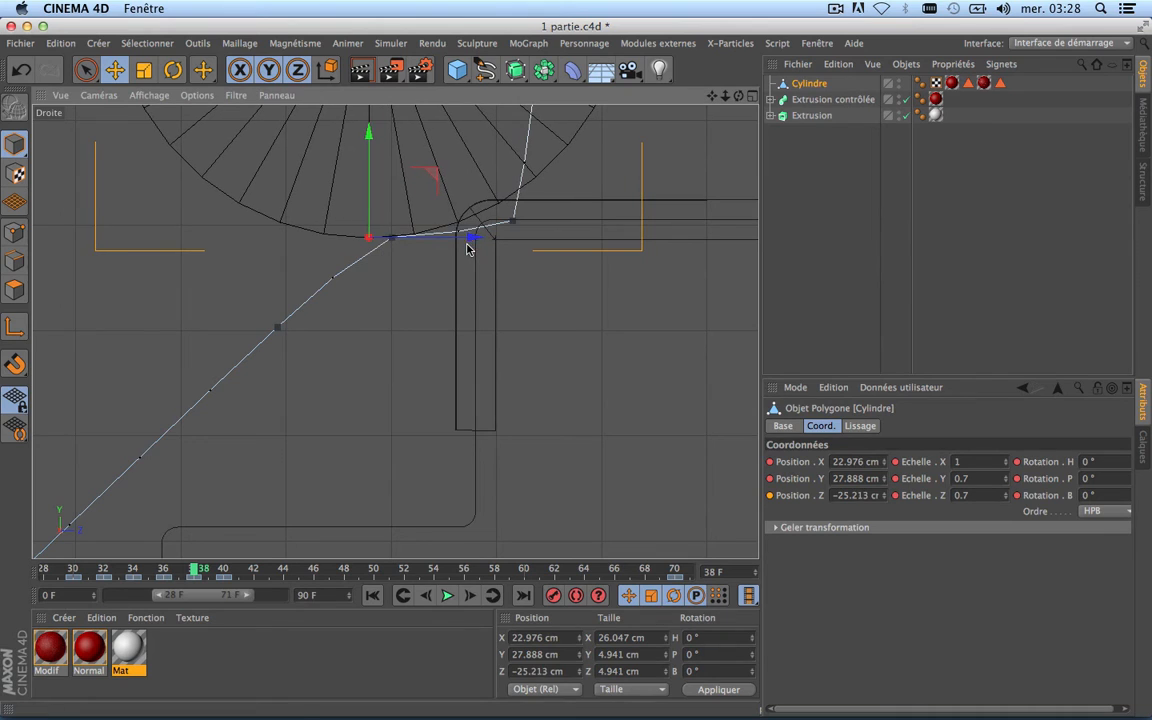
{"action": "left_click_drag", "start_coordinate": [370, 200], "coordinate": [370, 207]}
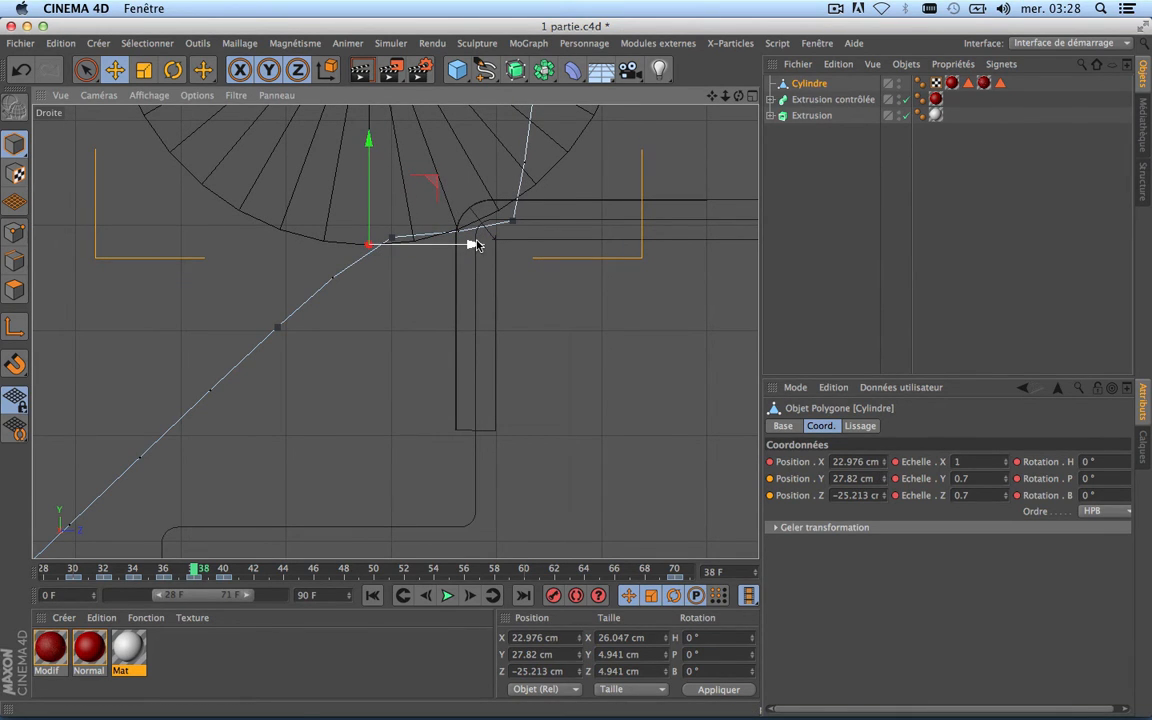
{"action": "left_click_drag", "start_coordinate": [465, 244], "coordinate": [460, 247]}
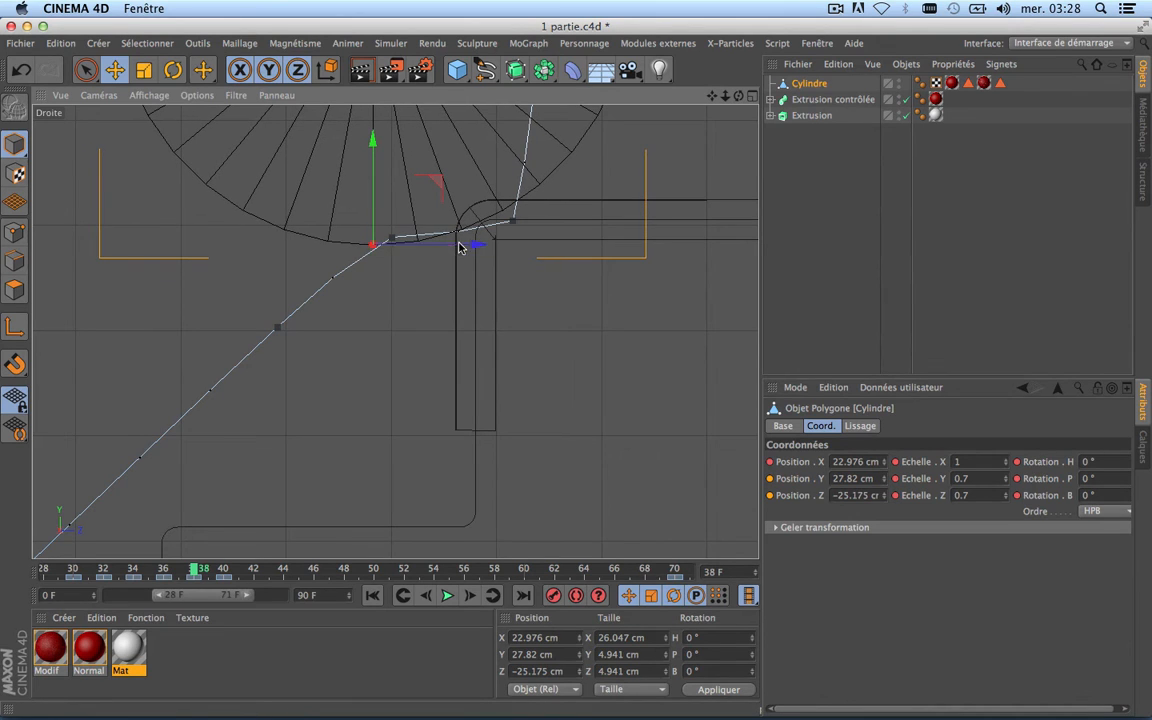
{"action": "mouse_move", "coordinate": [375, 206]}
{"action": "left_mouse_down"}
{"action": "mouse_move", "coordinate": [373, 235]}
{"action": "mouse_move", "coordinate": [373, 205]}
{"action": "left_mouse_up"}
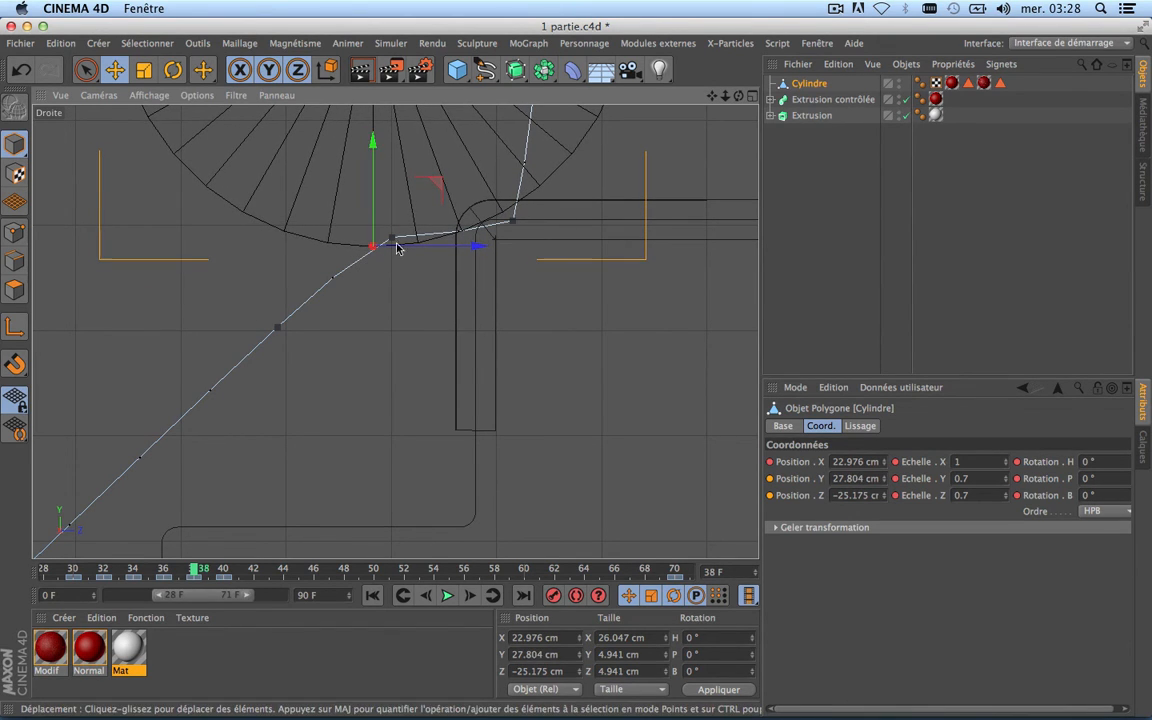
{"action": "left_click", "coordinate": [553, 597]}
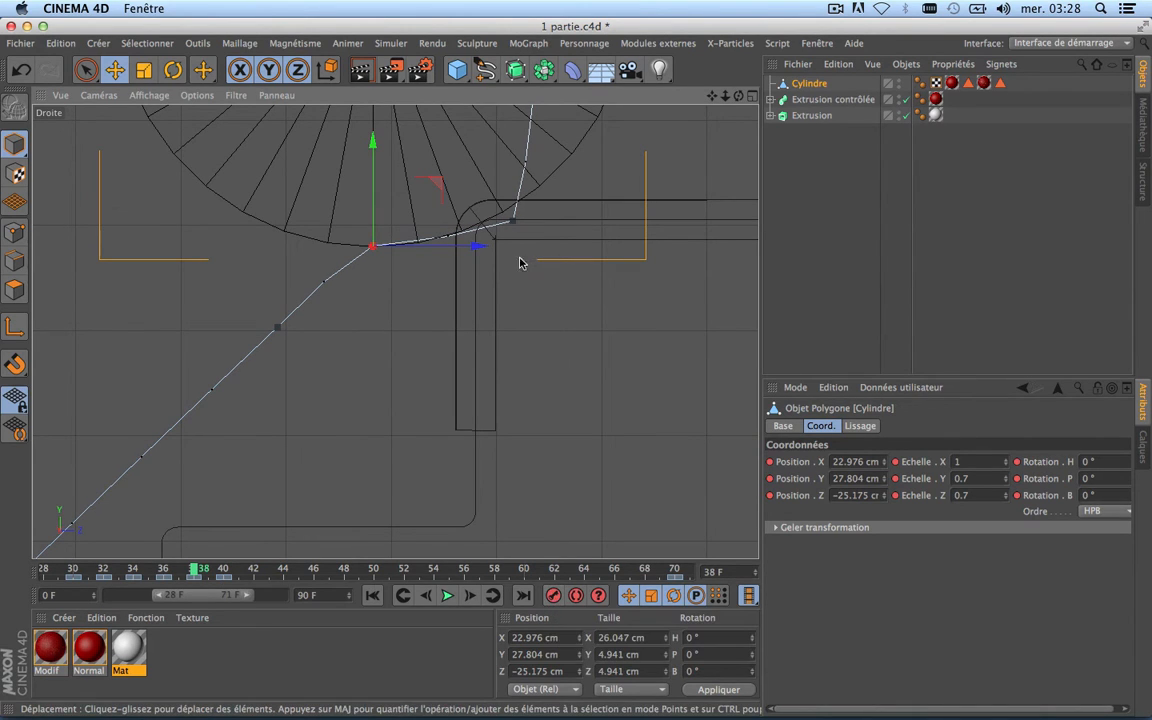
{"action": "left_click_drag", "start_coordinate": [485, 263], "coordinate": [485, 259]}
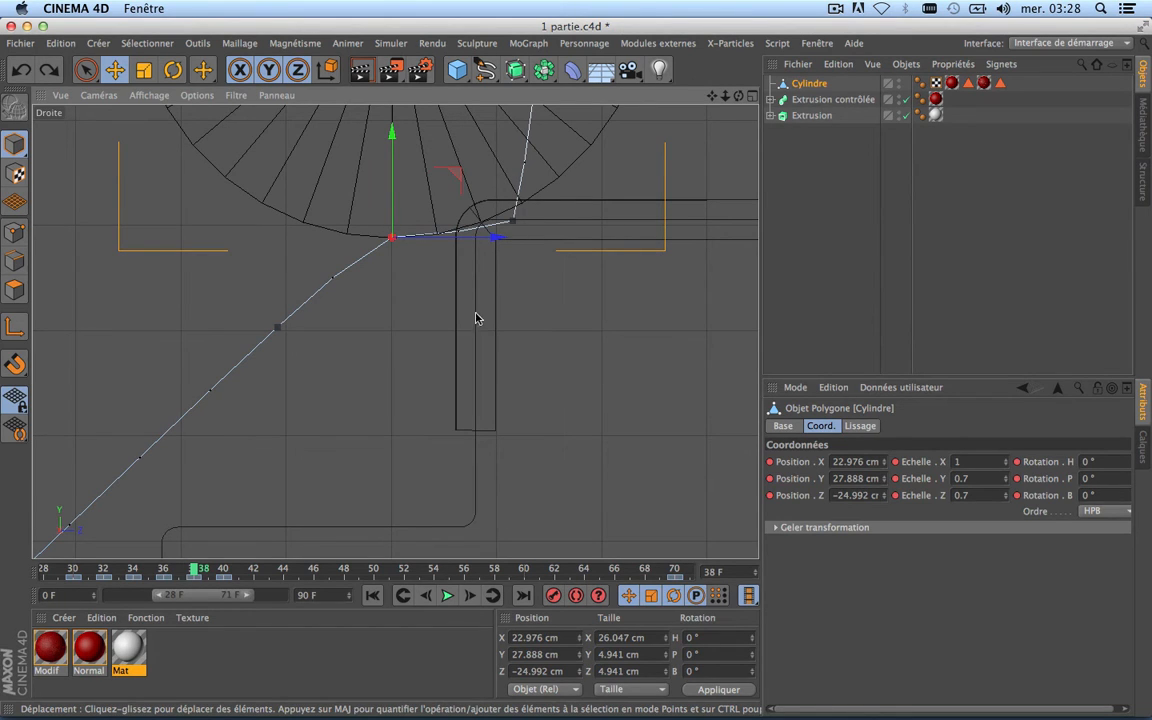
At frame 36, shift Cylindre along the step to about Z -24.024 cm and record a keyframe.
{"action": "left_click_drag", "start_coordinate": [194, 569], "coordinate": [165, 569]}
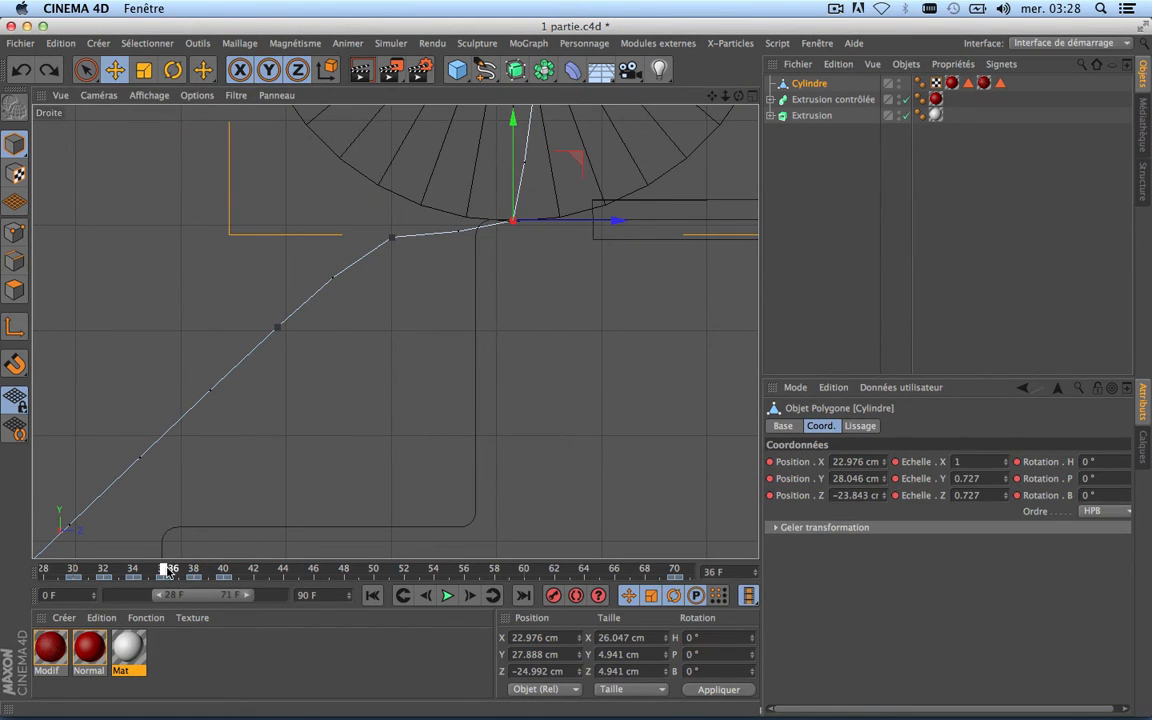
{"action": "scroll", "coordinate": [625, 220], "scroll_direction": "down", "scroll_amount": 3}
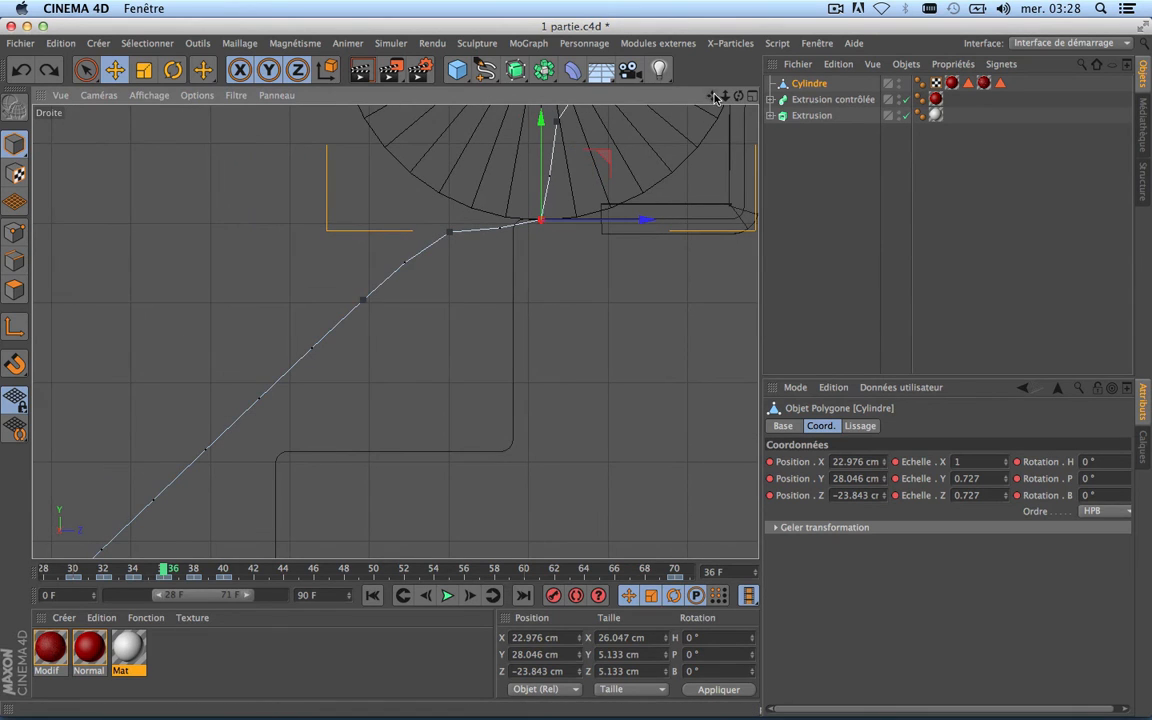
{"action": "left_click_drag", "start_coordinate": [712, 96], "coordinate": [697, 117]}
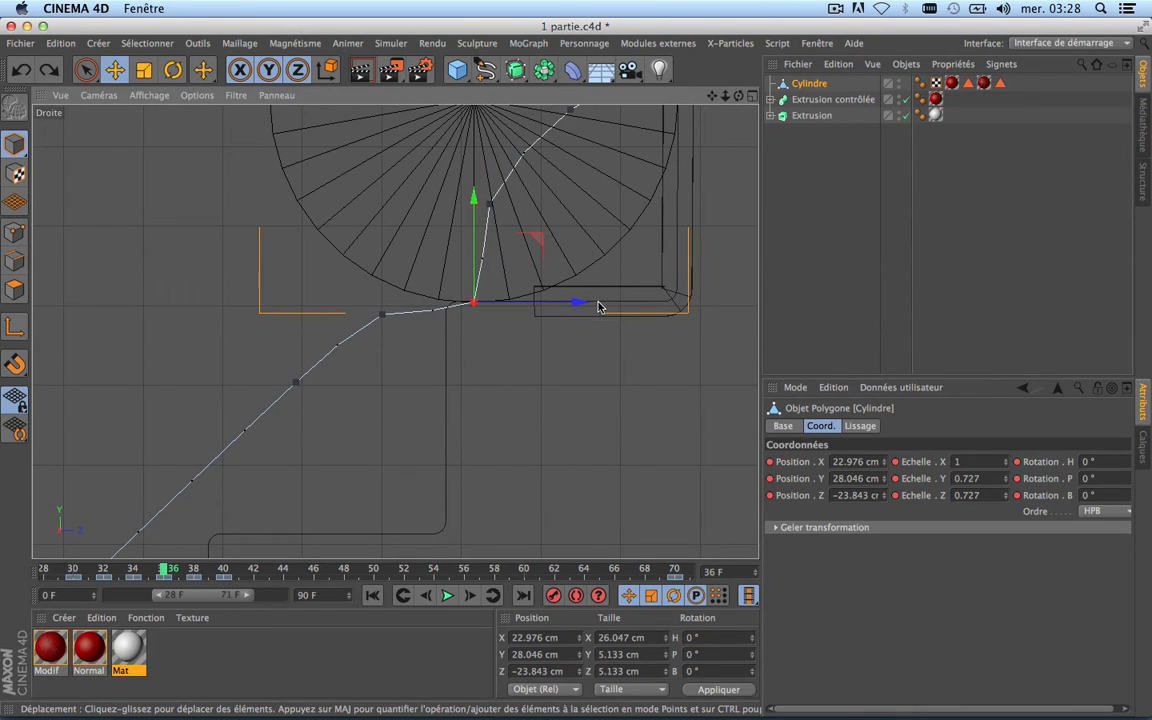
{"action": "left_click_drag", "start_coordinate": [579, 304], "coordinate": [565, 305]}
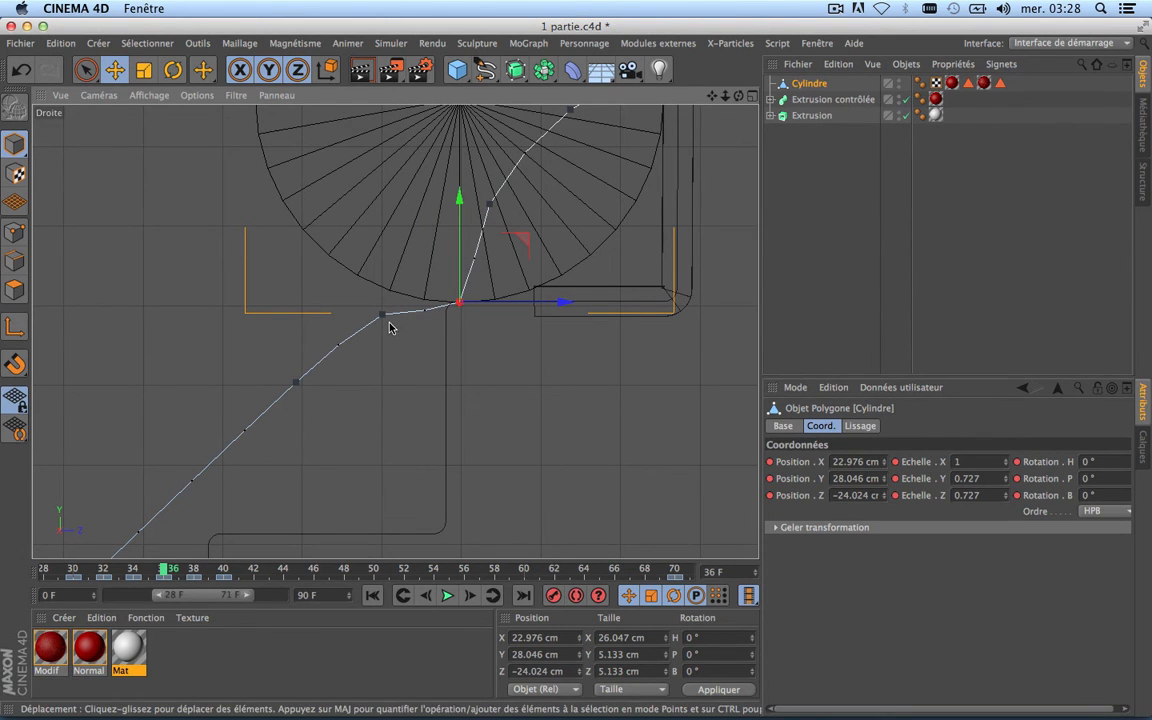
{"action": "scroll", "coordinate": [390, 328], "scroll_direction": "up", "scroll_amount": 4}
{"action": "scroll", "coordinate": [405, 411], "scroll_direction": "down", "scroll_amount": 3}
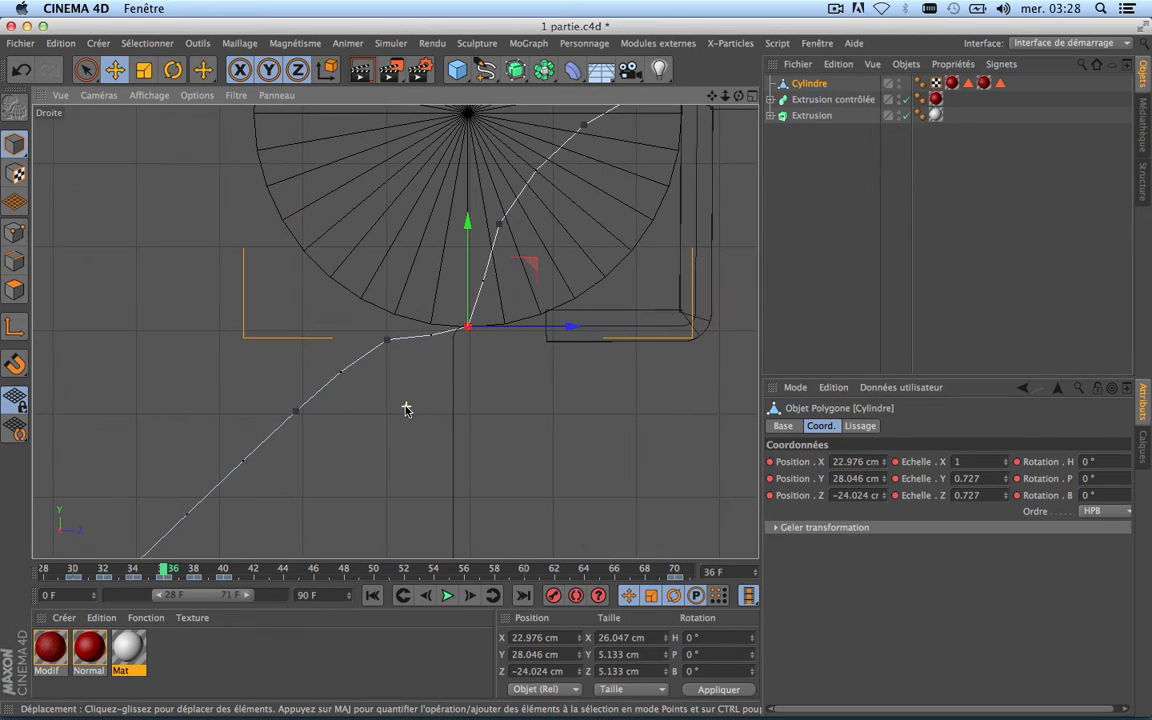
At frame 42, shift Cylindre toward the riser to about Z -26.474 cm and record a keyframe.
{"action": "left_click", "coordinate": [193, 570]}
{"action": "left_click_drag", "start_coordinate": [193, 570], "coordinate": [223, 570]}
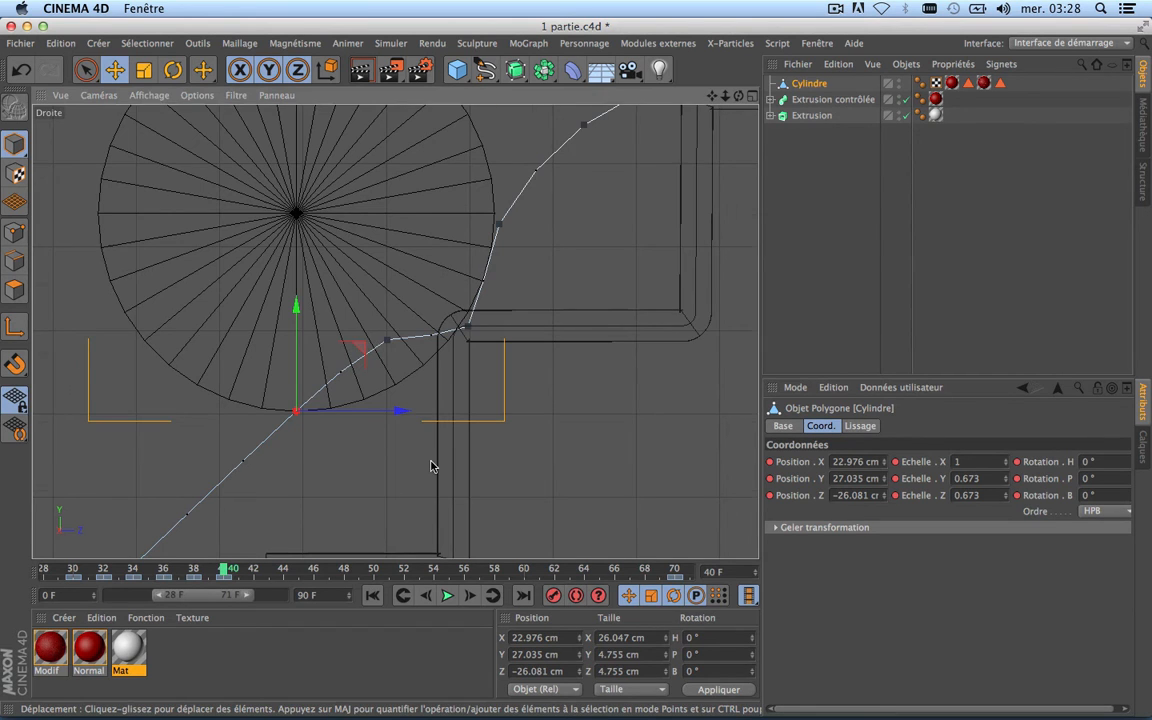
{"action": "scroll", "coordinate": [432, 465], "scroll_direction": "down", "scroll_amount": 3}
{"action": "left_click_drag", "start_coordinate": [712, 97], "coordinate": [737, 1]}
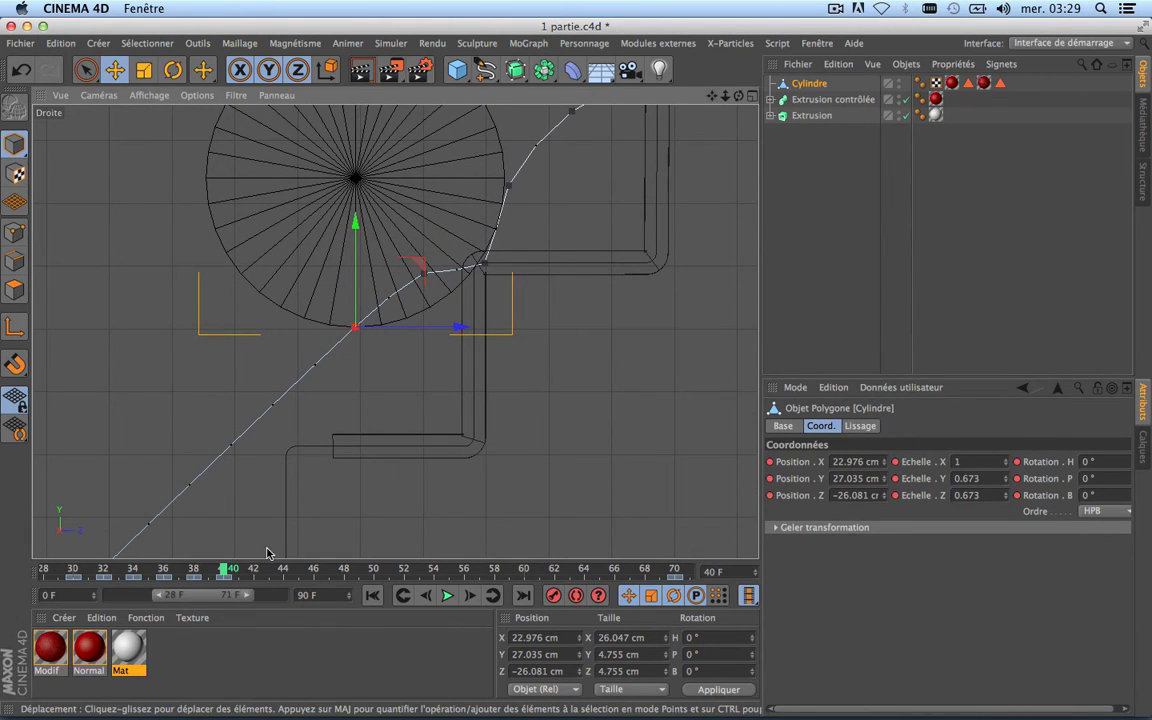
{"action": "left_click_drag", "start_coordinate": [227, 571], "coordinate": [254, 571]}
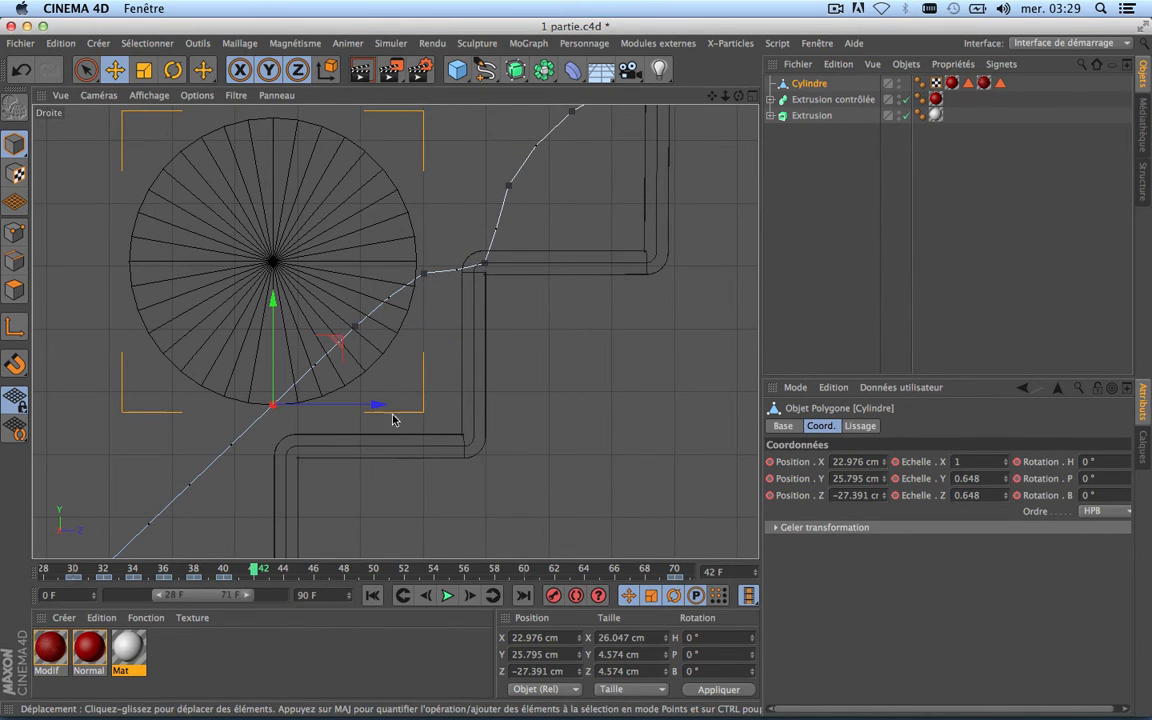
{"action": "left_click_drag", "start_coordinate": [393, 420], "coordinate": [433, 420]}
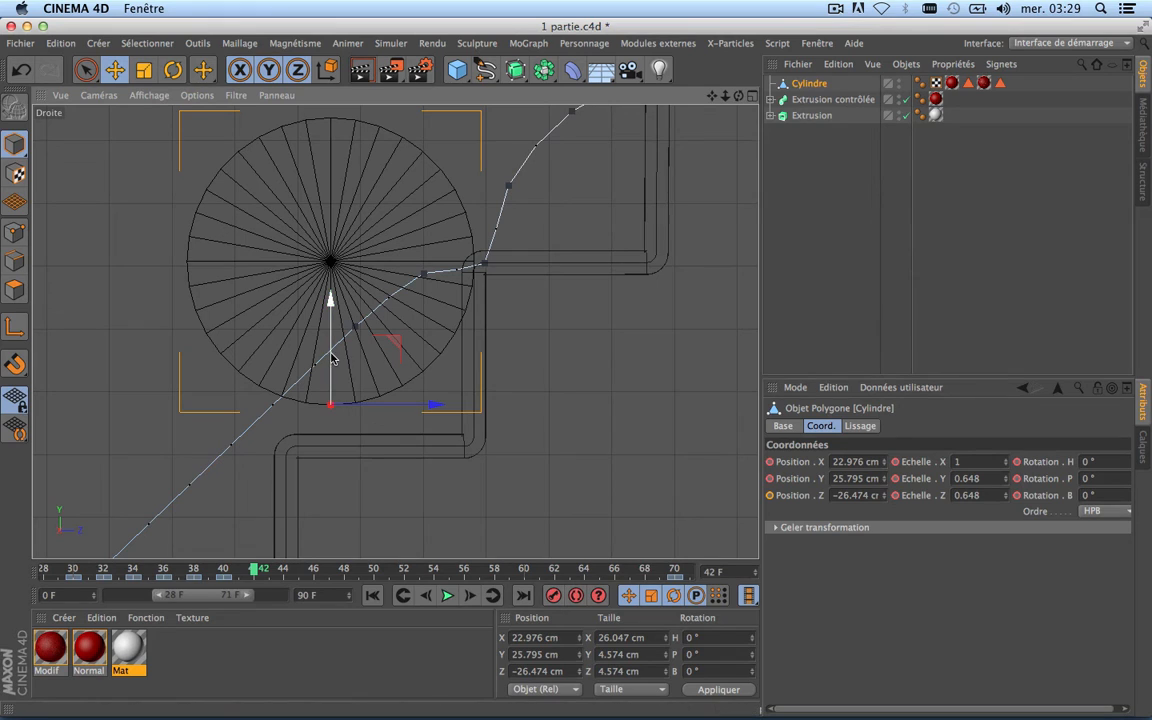
{"action": "left_click", "coordinate": [555, 596]}
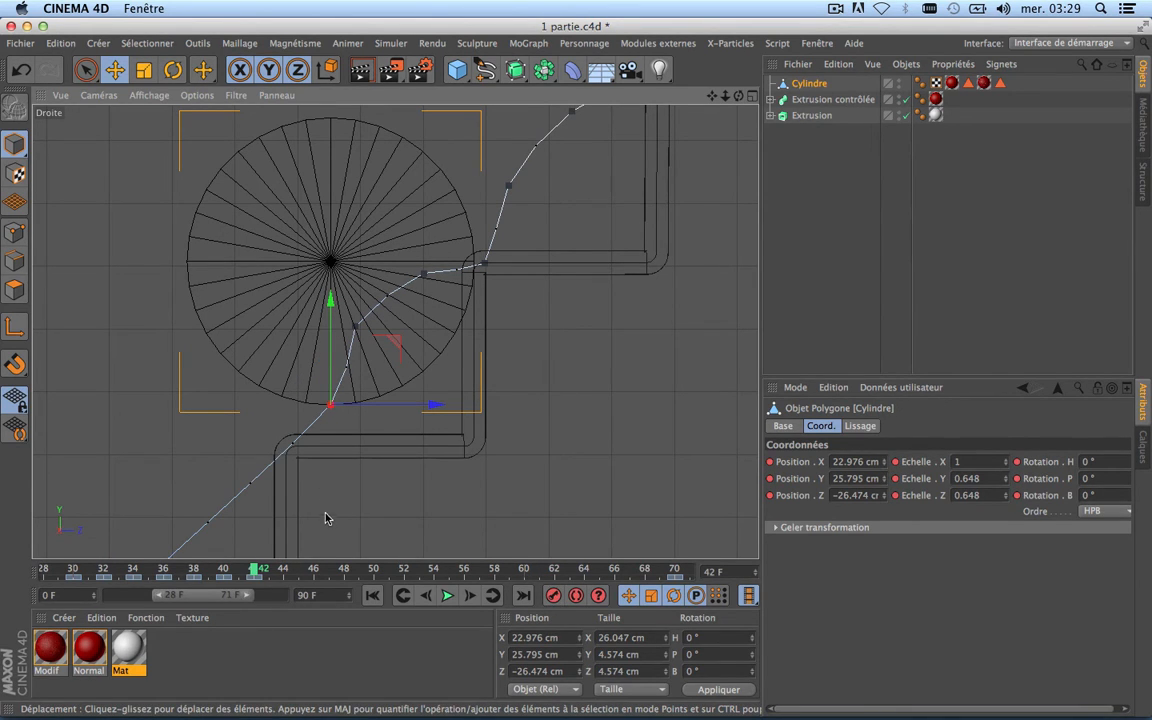
{"action": "left_click_drag", "start_coordinate": [330, 315], "coordinate": [330, 323]}
At frame 44, move Cylindre to about Y 25.143 cm and Z -27.09 cm on the stair edge and record a keyframe.
{"action": "left_click_drag", "start_coordinate": [262, 574], "coordinate": [285, 572]}
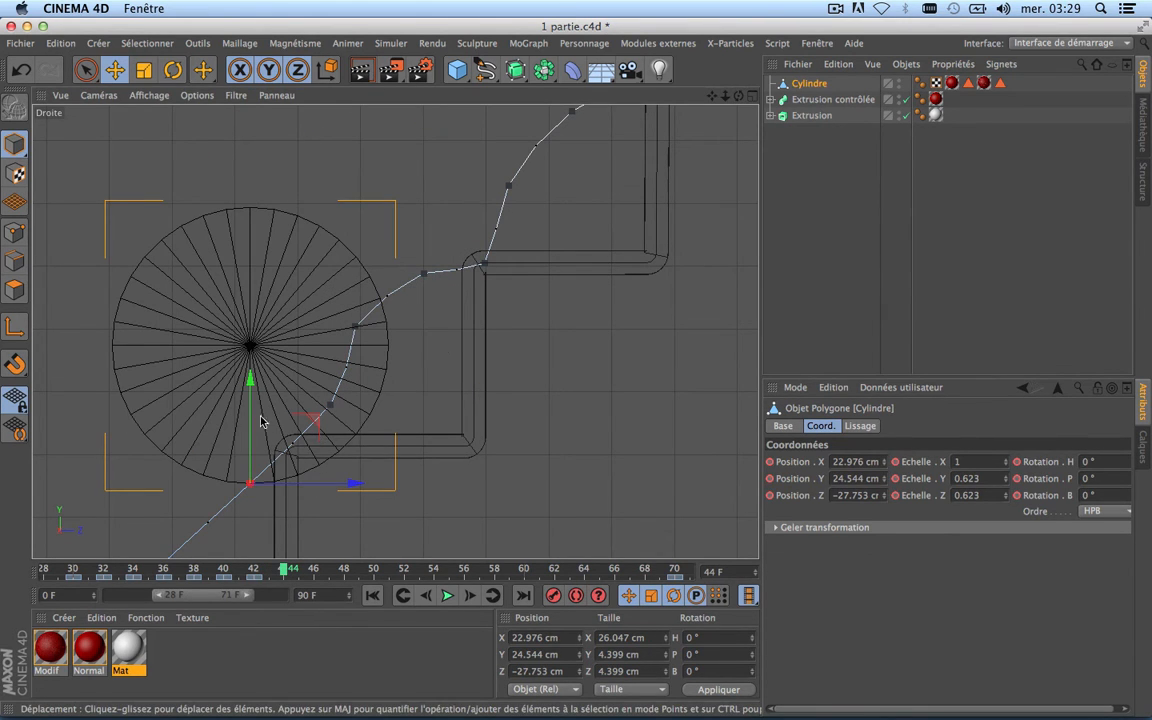
{"action": "left_click_drag", "start_coordinate": [250, 425], "coordinate": [258, 383]}
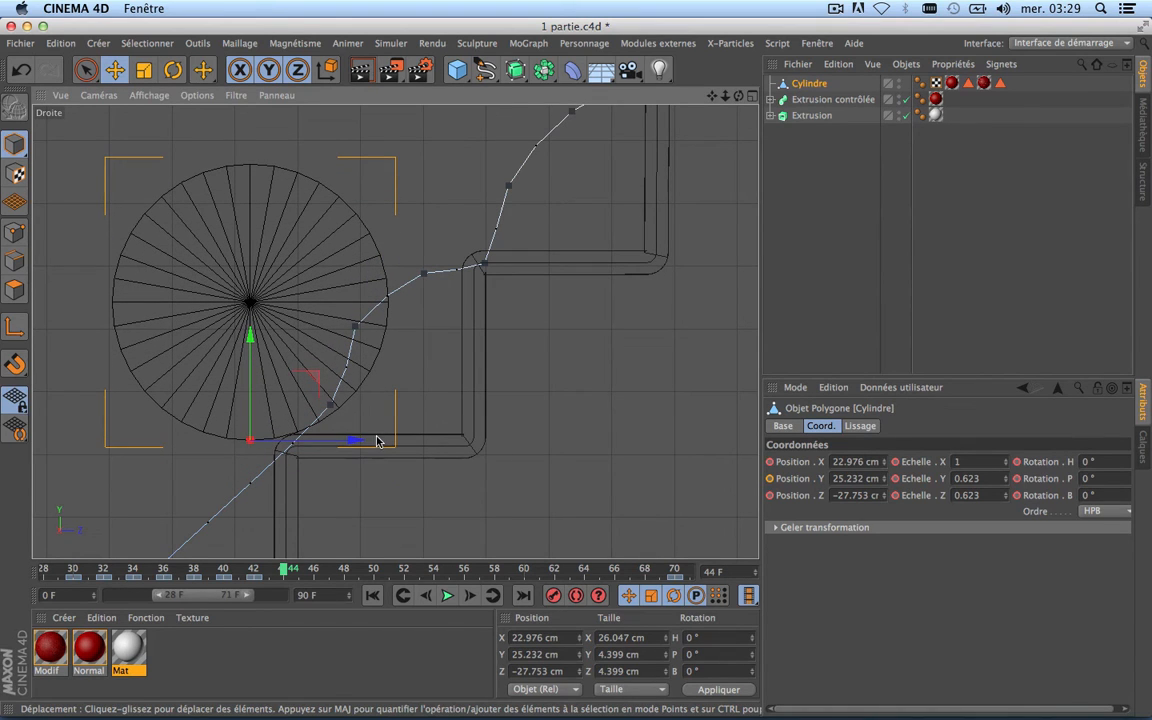
{"action": "left_click_drag", "start_coordinate": [355, 440], "coordinate": [399, 441]}
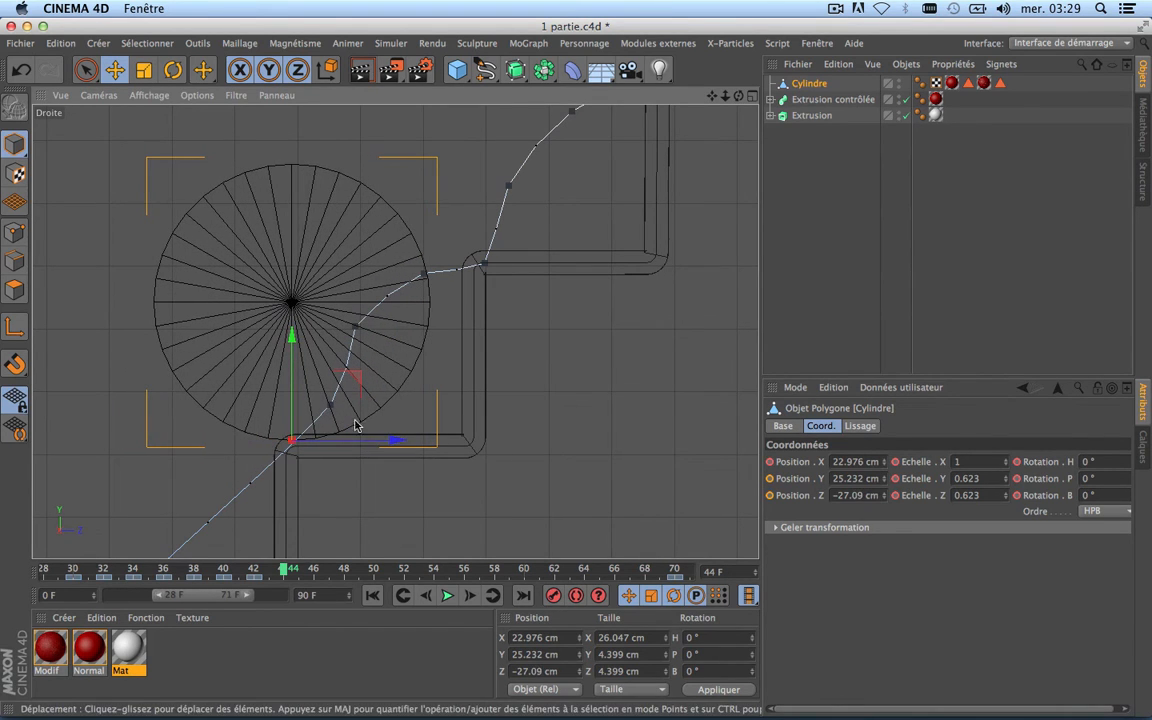
{"action": "left_click_drag", "start_coordinate": [291, 397], "coordinate": [291, 403]}
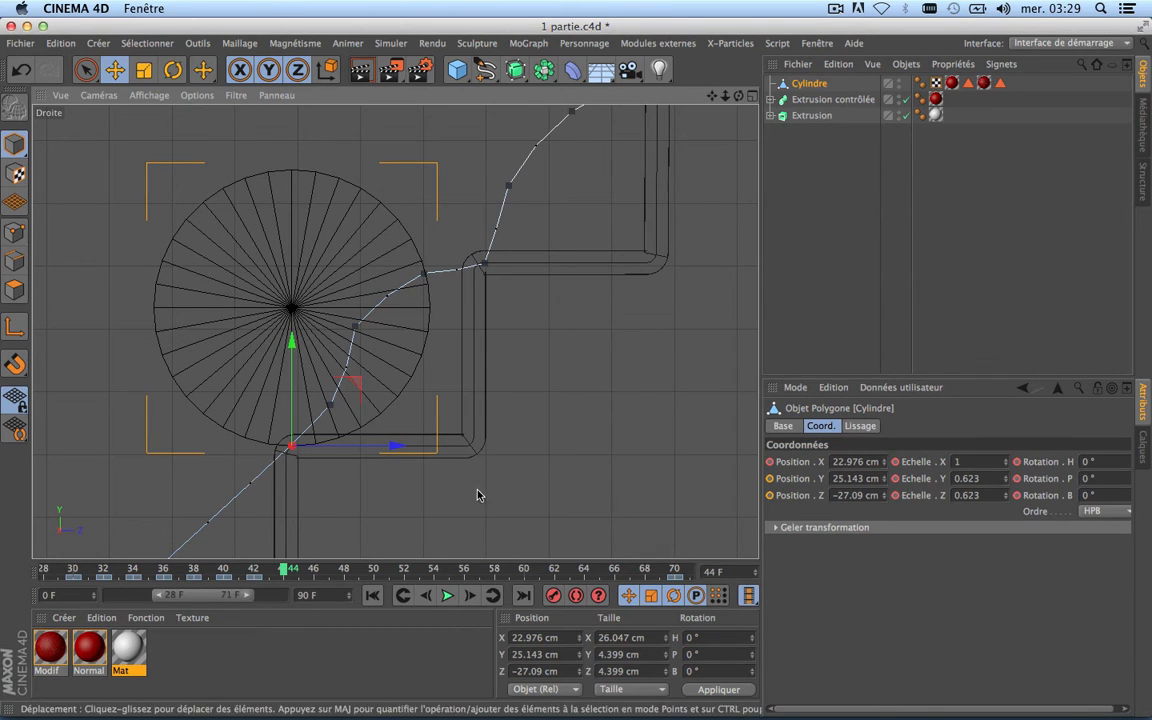
{"action": "left_click", "coordinate": [553, 597]}
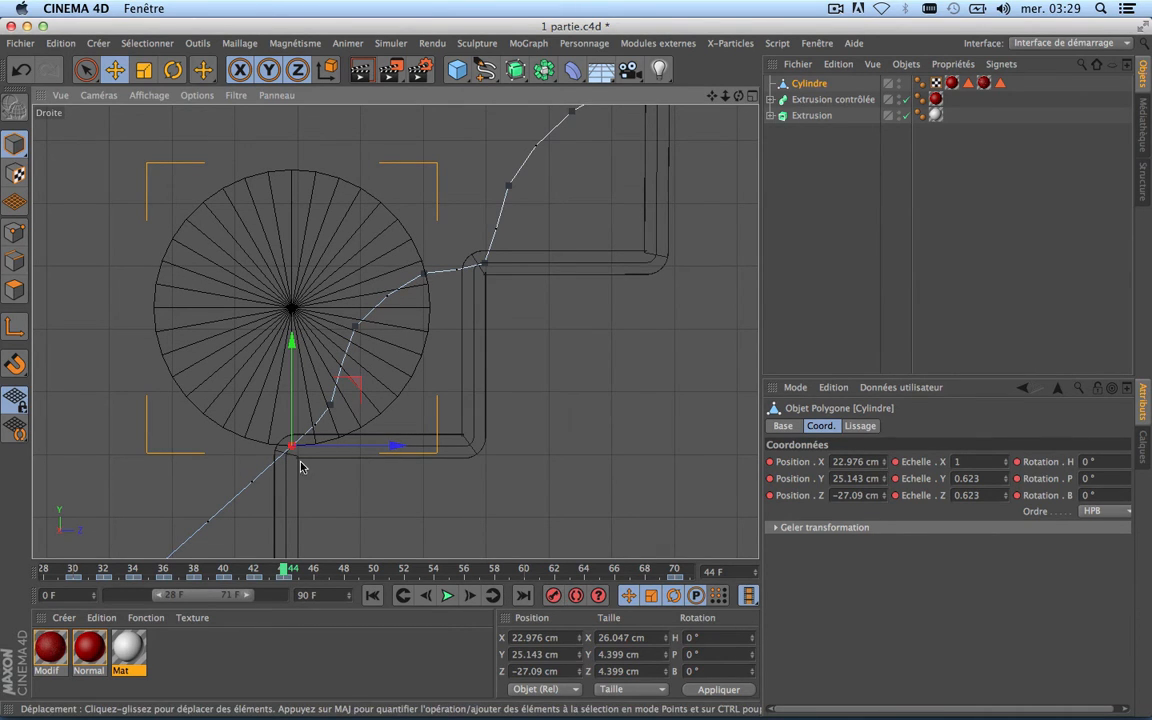
Try raising Cylindre at frame 46 to about Y 24.689 cm beside the stair edge.
{"action": "left_click_drag", "start_coordinate": [712, 96], "coordinate": [843, 2]}
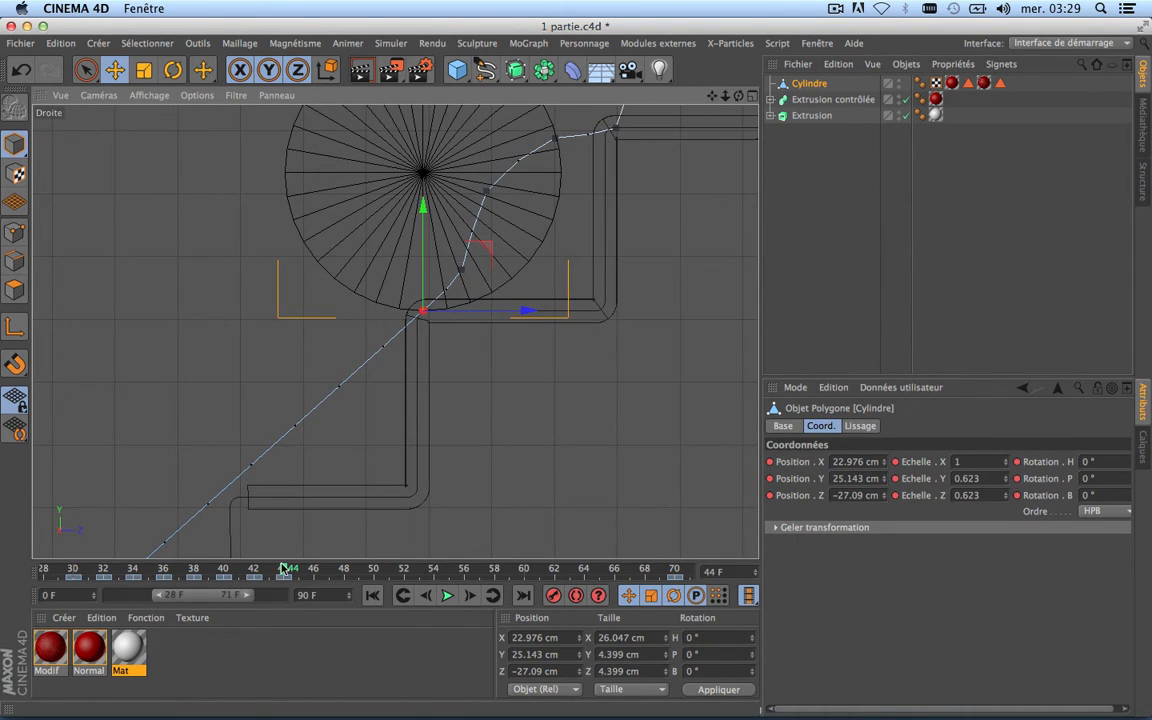
{"action": "left_click_drag", "start_coordinate": [290, 570], "coordinate": [316, 570]}
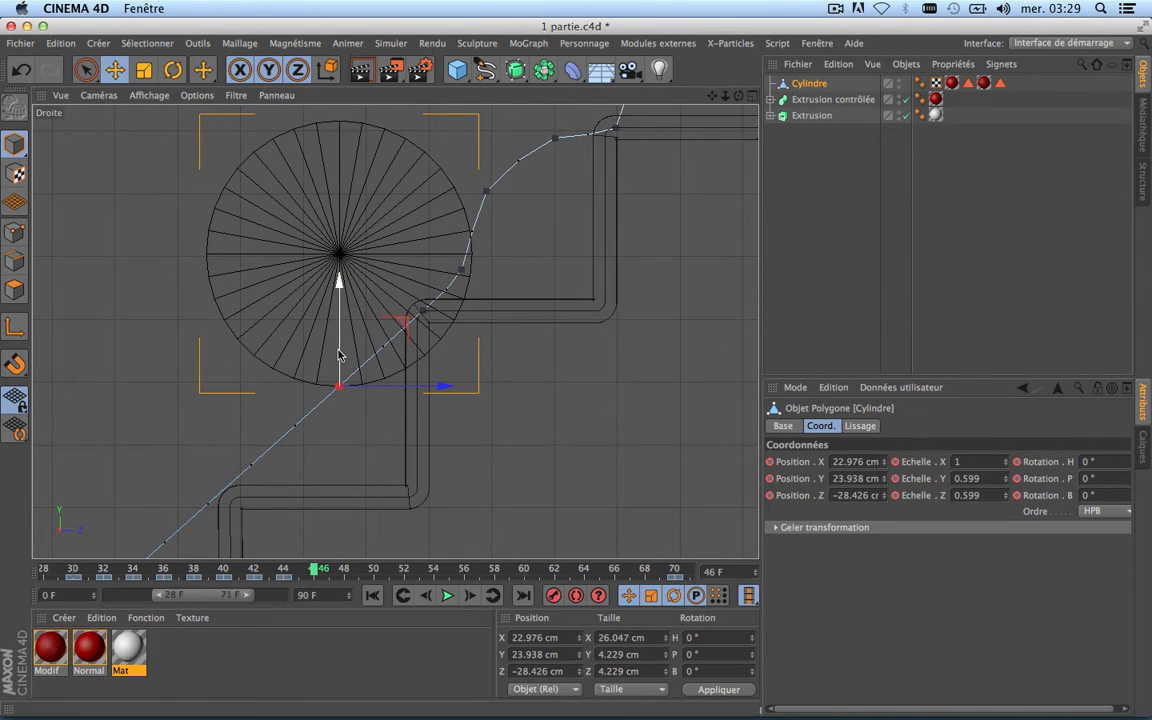
{"action": "left_click_drag", "start_coordinate": [336, 343], "coordinate": [338, 305]}
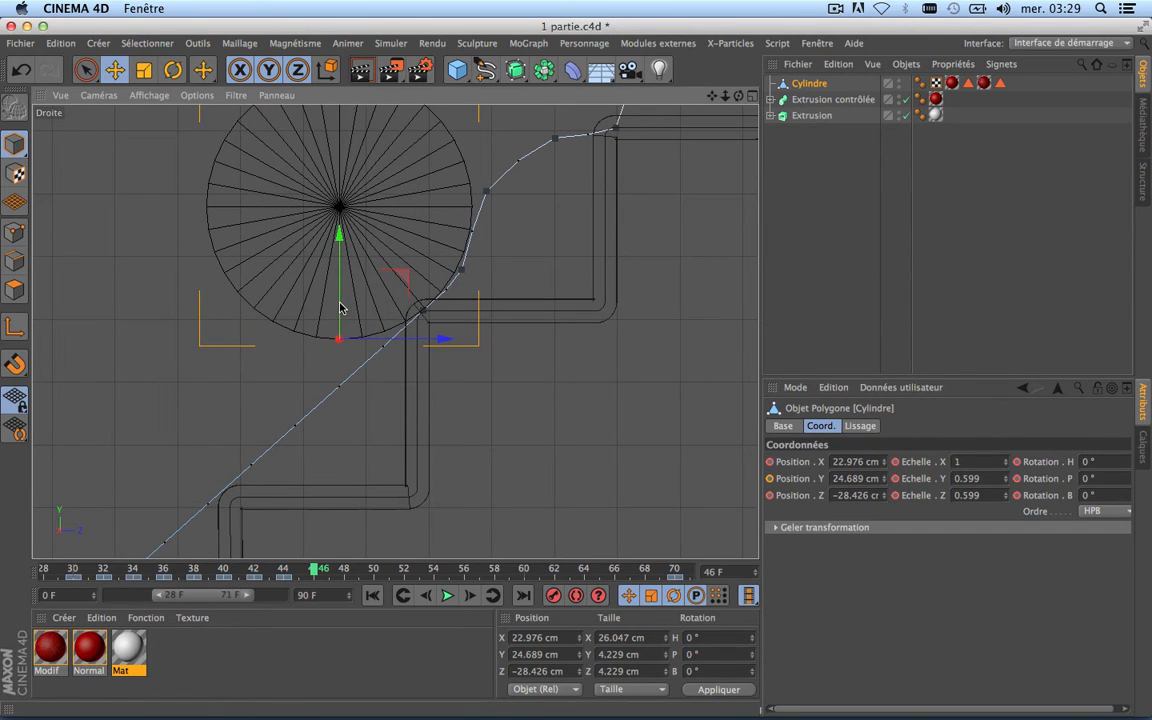
{"action": "scroll", "coordinate": [411, 260], "scroll_direction": "up", "scroll_amount": 2}
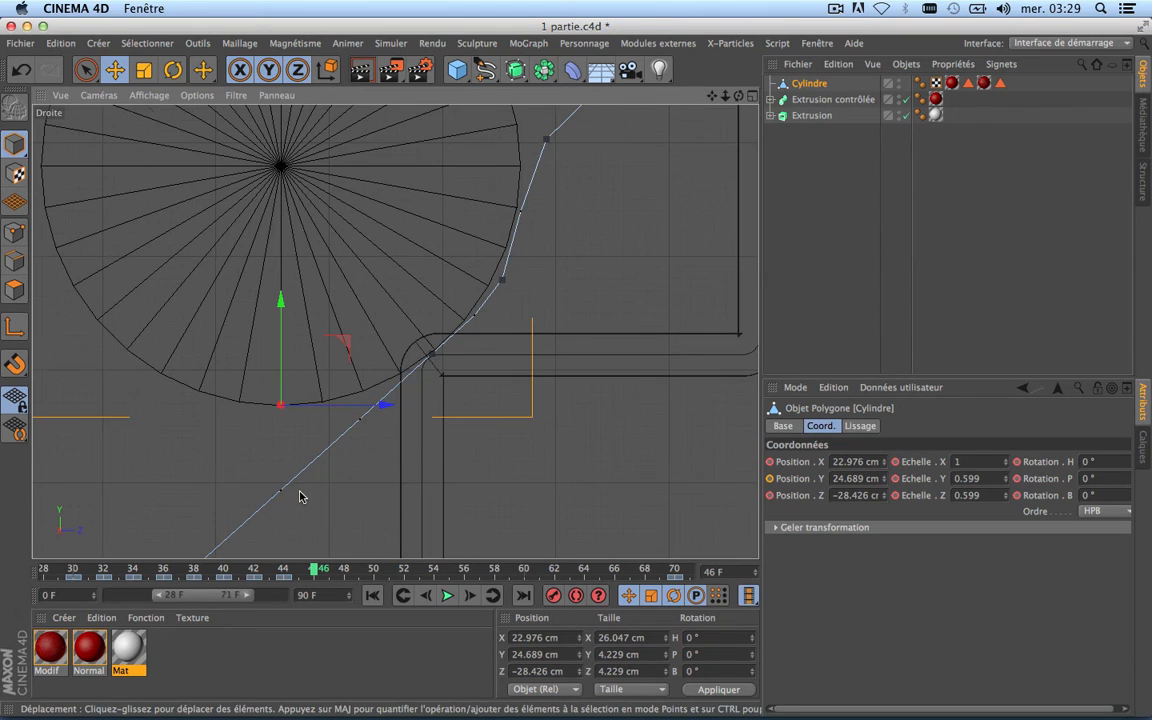
{"action": "scroll", "coordinate": [300, 497], "scroll_direction": "down", "scroll_amount": 3}
{"action": "left_click_drag", "start_coordinate": [275, 571], "coordinate": [229, 571]}
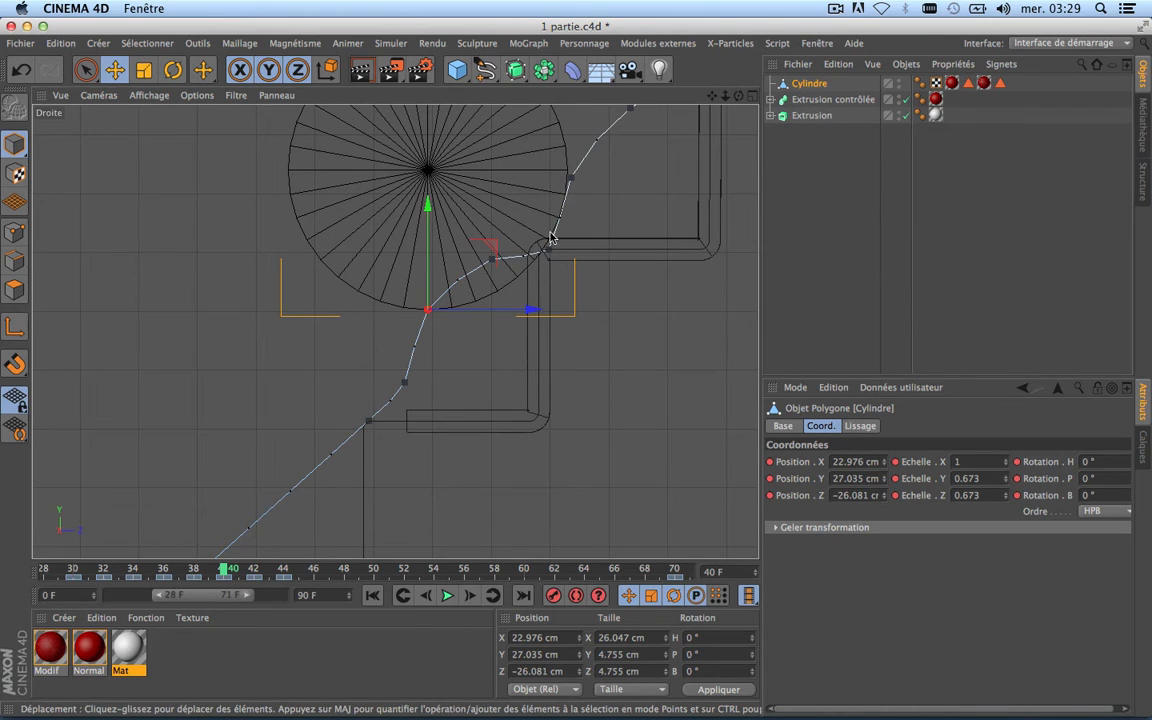
At frame 46, raise Cylindre to about Y 24.673 cm, record a keyframe and check the motion around it.
{"action": "left_click_drag", "start_coordinate": [226, 571], "coordinate": [310, 591]}
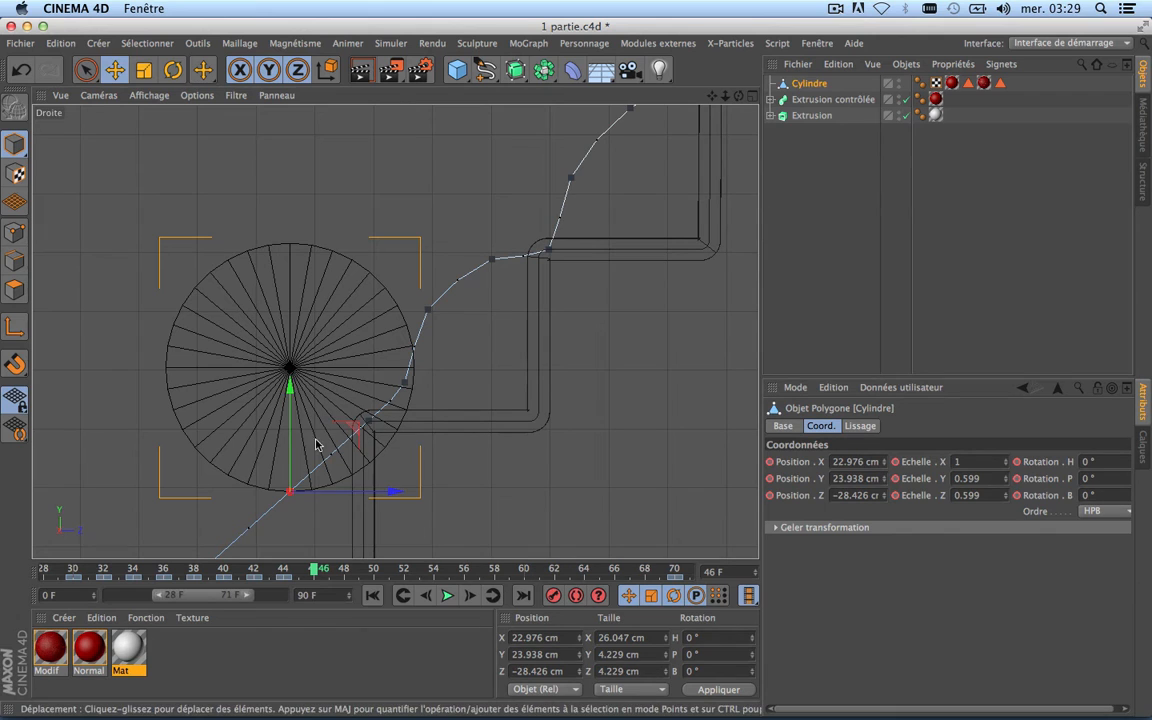
{"action": "left_click_drag", "start_coordinate": [290, 448], "coordinate": [295, 406]}
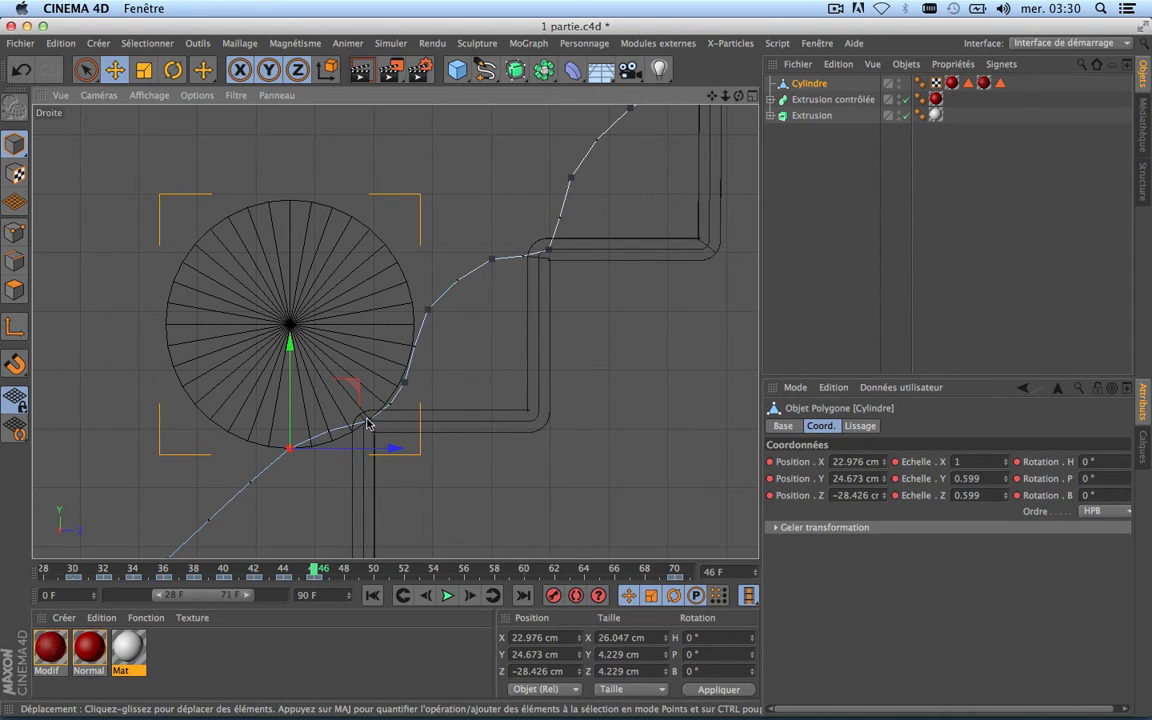
{"action": "left_click_drag", "start_coordinate": [268, 573], "coordinate": [309, 581]}
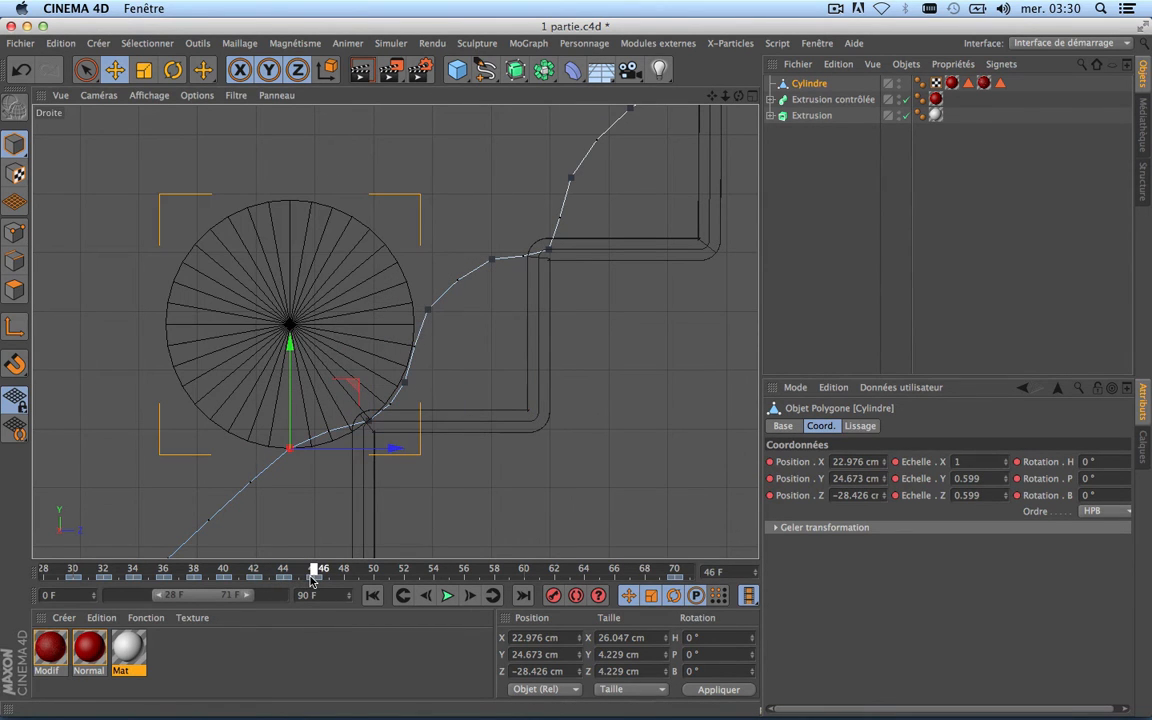
At frame 48, shift Cylindre toward the next riser to about Z -29.154 cm and record a keyframe.
{"action": "scroll", "coordinate": [367, 409], "scroll_direction": "down", "scroll_amount": 4}
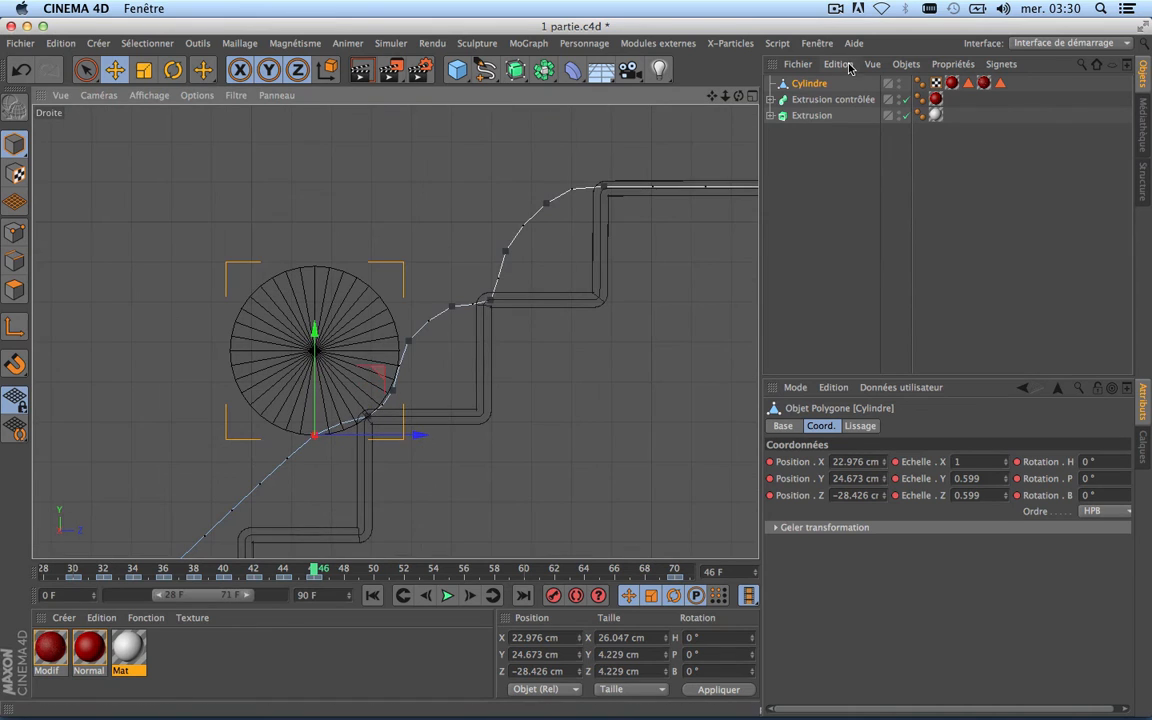
{"action": "left_click_drag", "start_coordinate": [712, 96], "coordinate": [716, 56]}
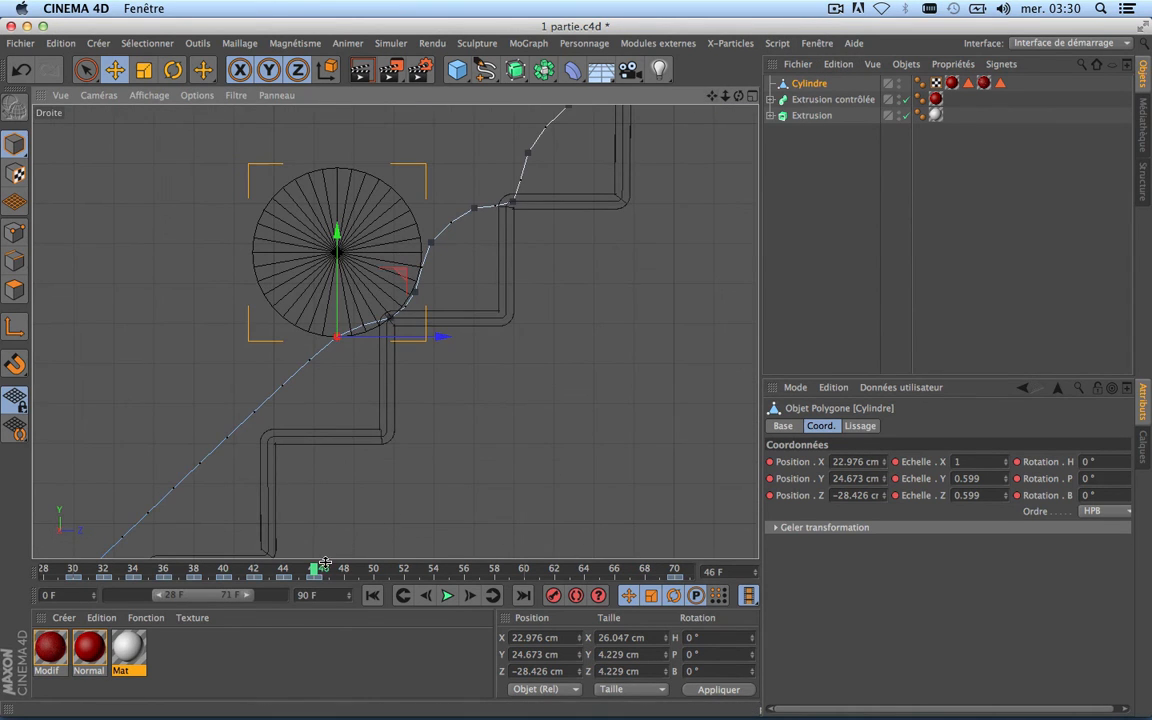
{"action": "left_click_drag", "start_coordinate": [318, 569], "coordinate": [343, 570]}
{"action": "scroll", "coordinate": [318, 414], "scroll_direction": "up", "scroll_amount": 3}
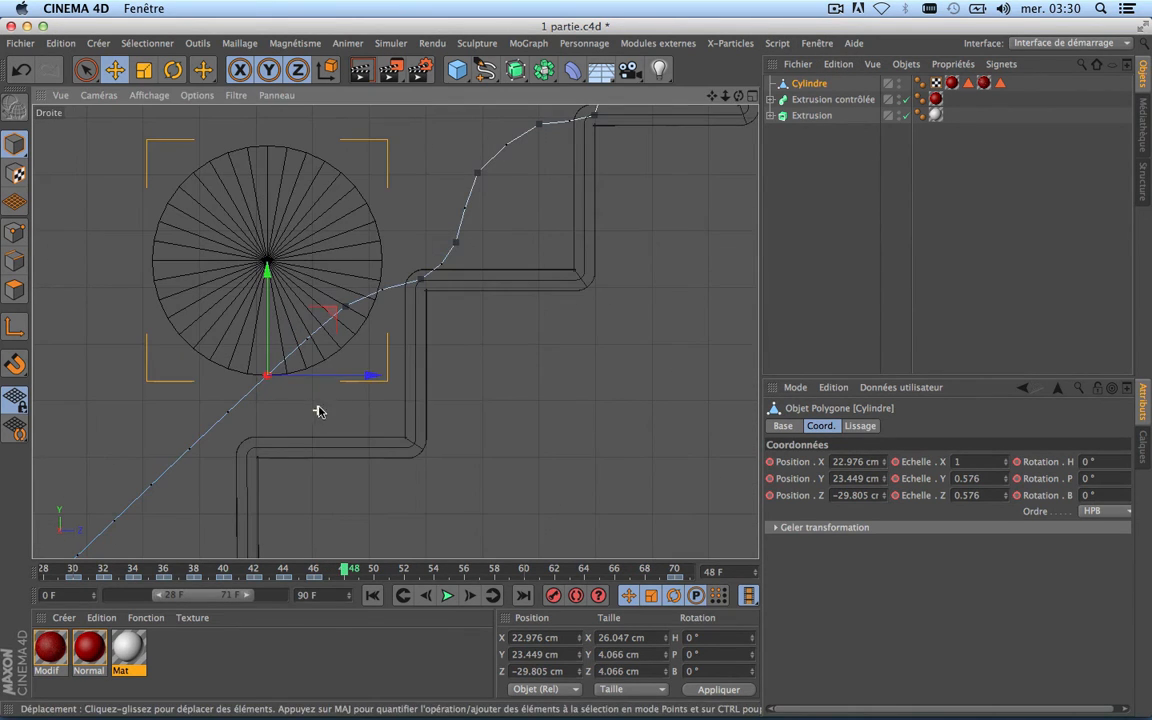
{"action": "left_click_drag", "start_coordinate": [370, 373], "coordinate": [406, 386]}
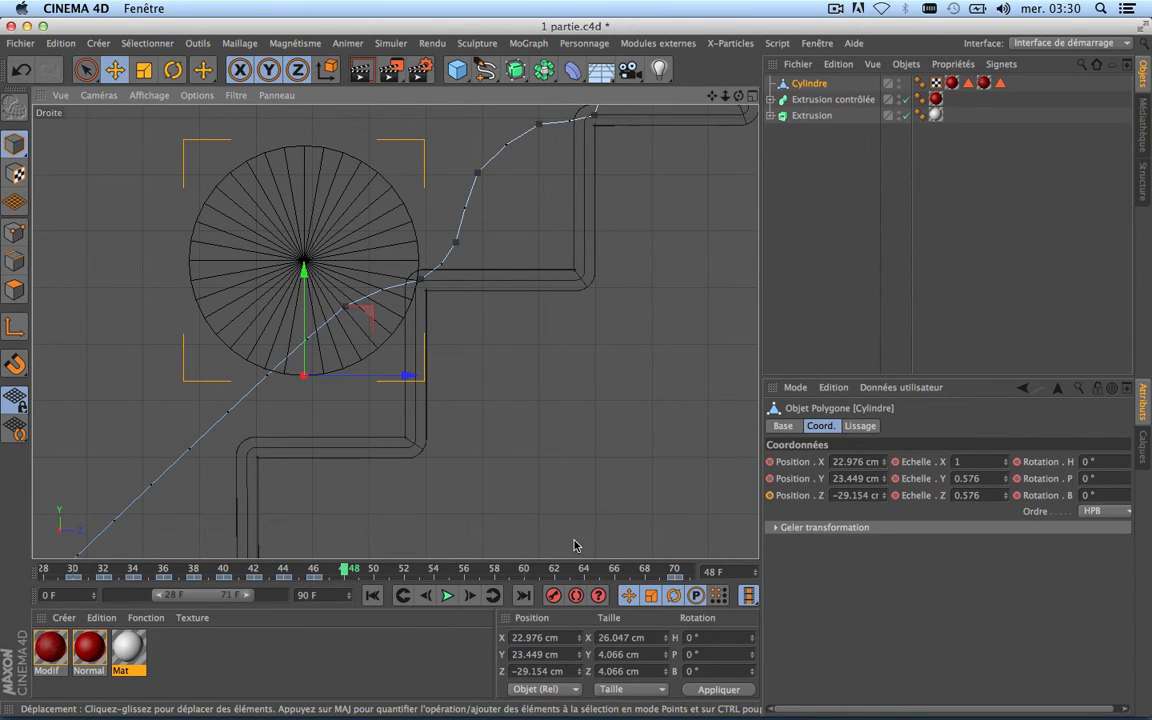
{"action": "left_click", "coordinate": [553, 595]}
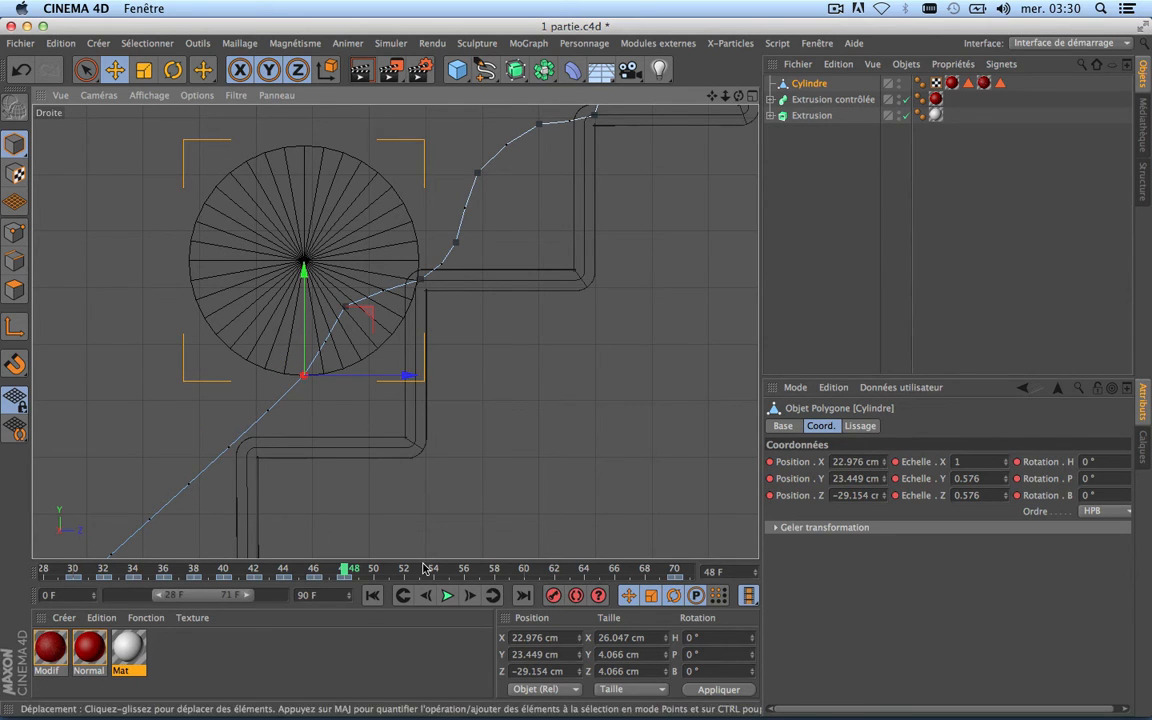
At frame 50, shift Cylindre along the lower tread to about Z -29.245 cm and record a keyframe.
{"action": "mouse_move", "coordinate": [350, 569]}
{"action": "left_mouse_down"}
{"action": "mouse_move", "coordinate": [392, 570]}
{"action": "mouse_move", "coordinate": [376, 569]}
{"action": "left_mouse_up"}
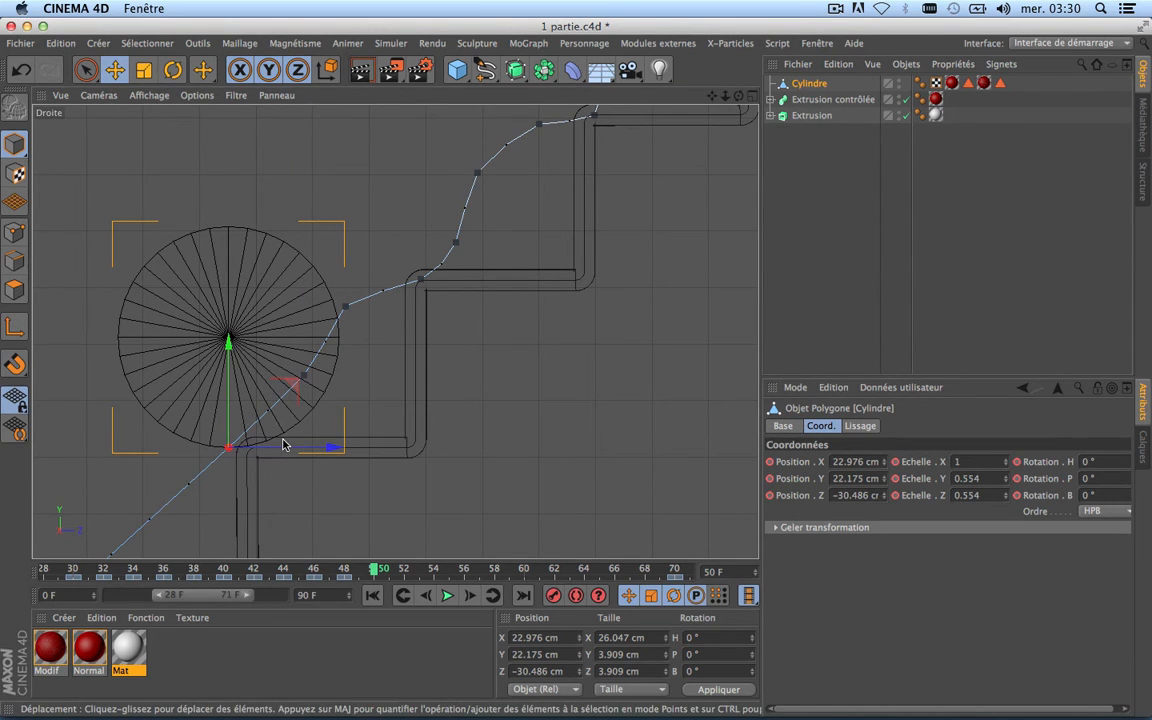
{"action": "scroll", "coordinate": [283, 445], "scroll_direction": "up", "scroll_amount": 3}
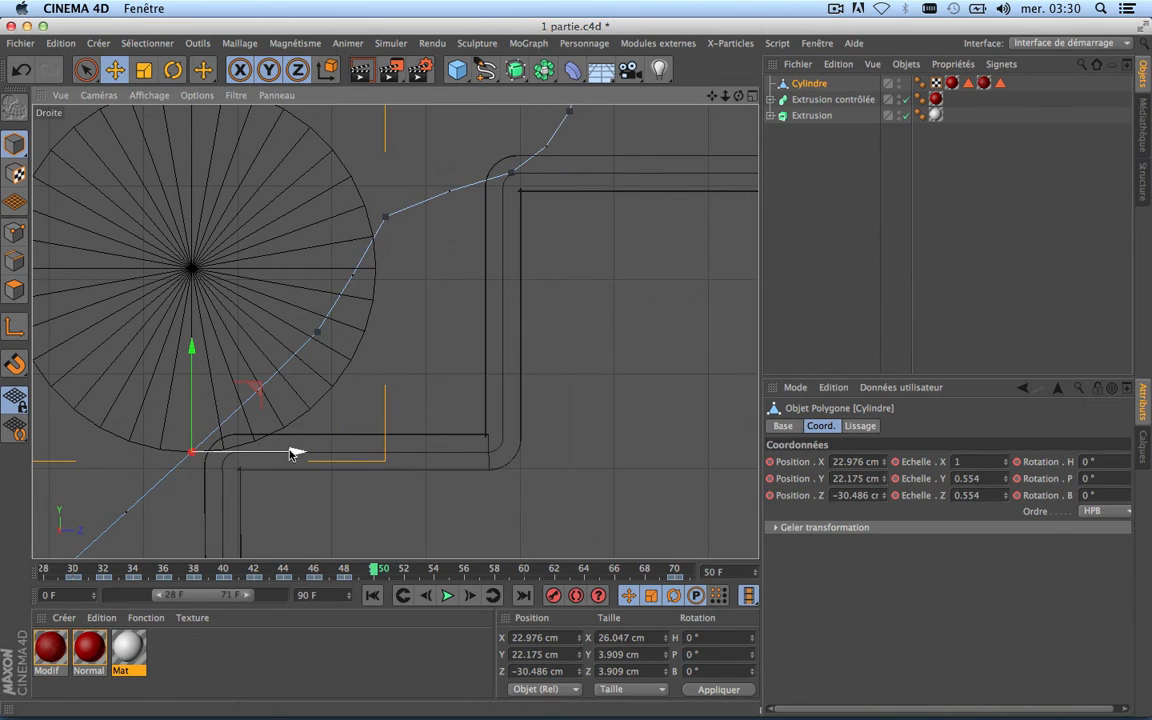
{"action": "left_click_drag", "start_coordinate": [293, 453], "coordinate": [412, 455]}
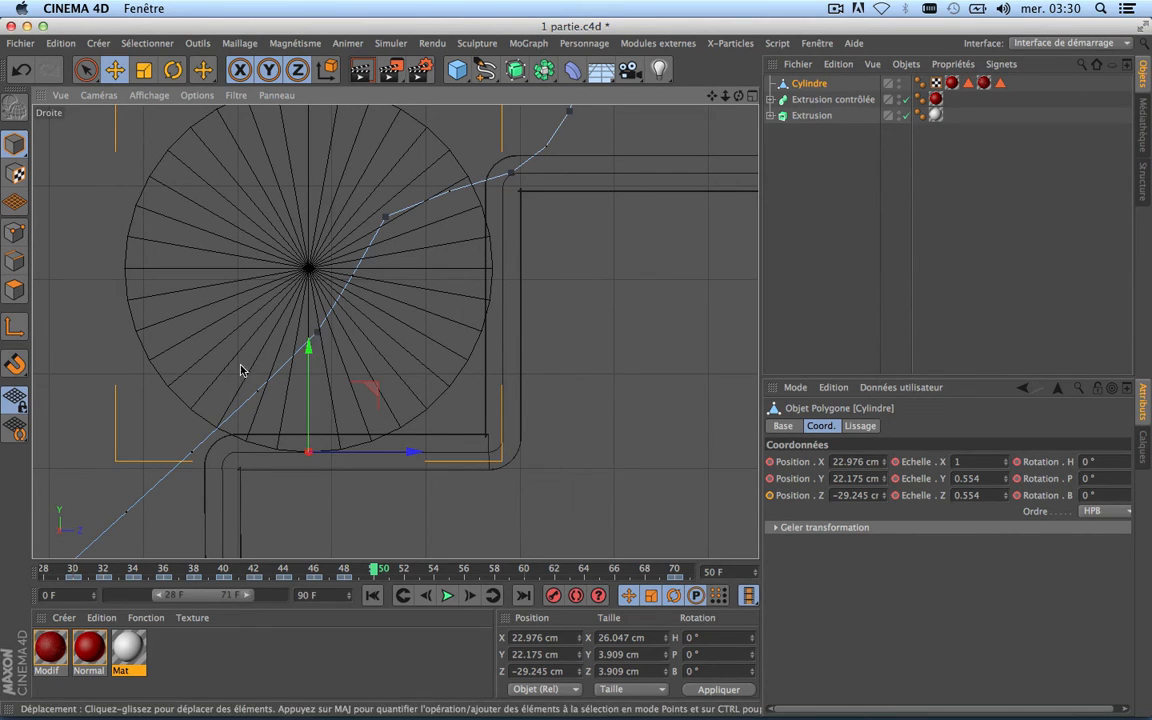
{"action": "left_click", "coordinate": [556, 597]}
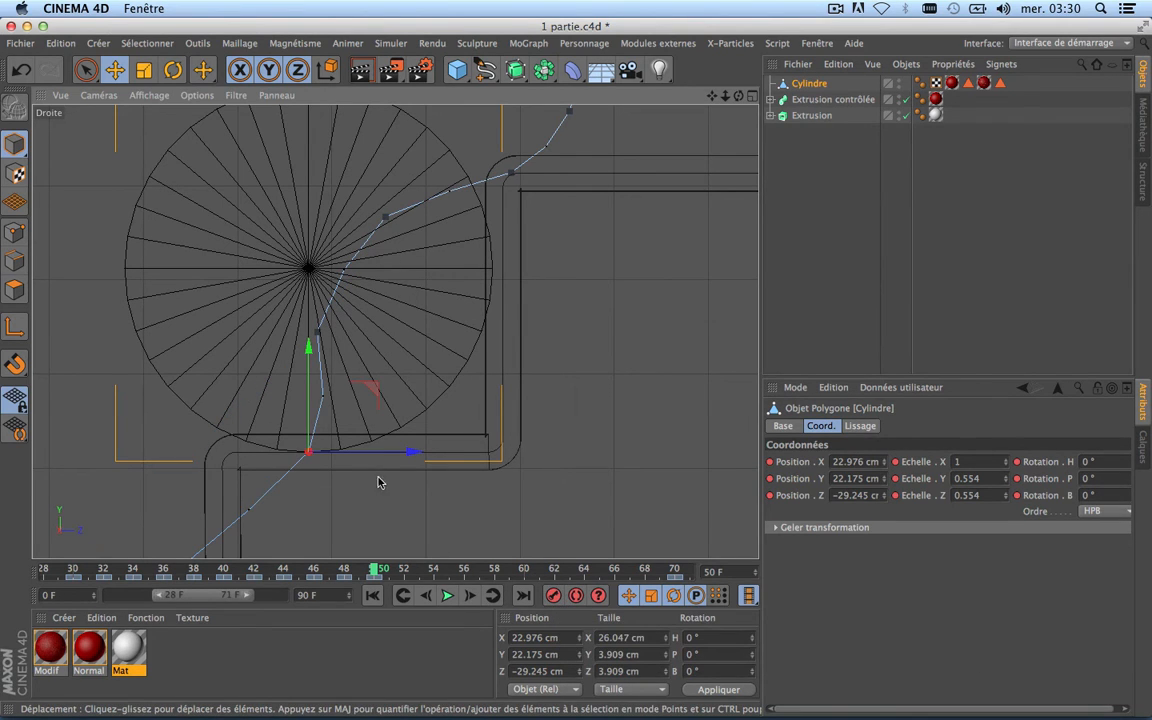
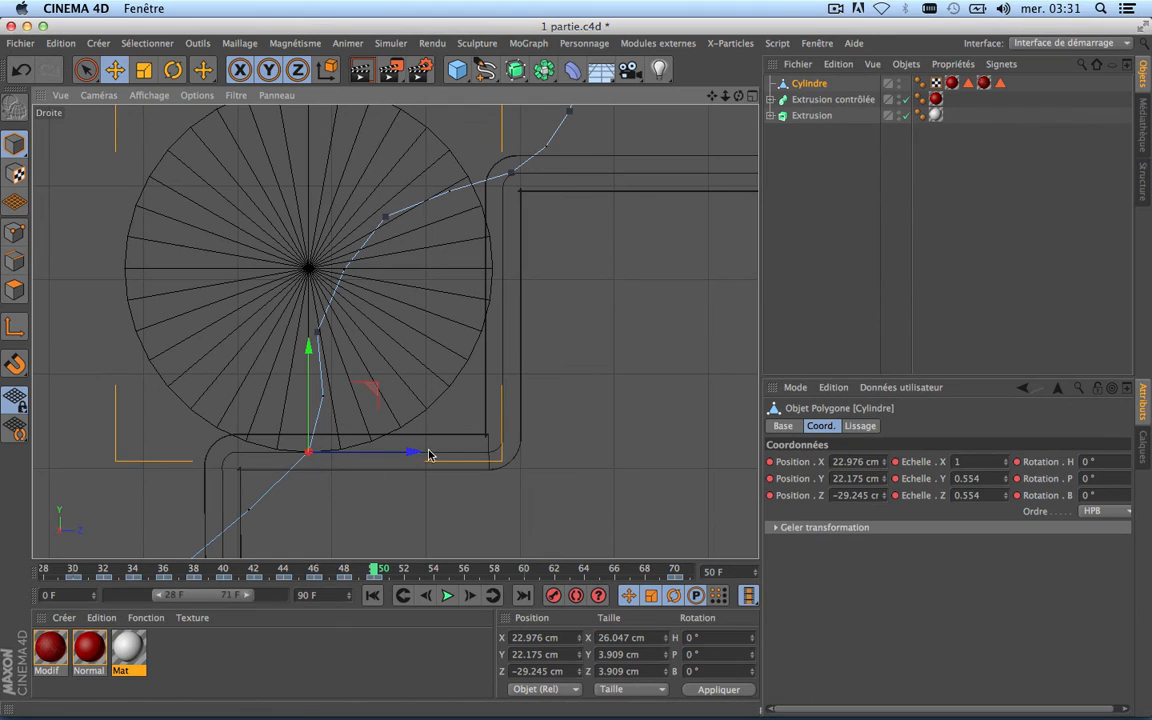
At frame 52, move the cylinder onto the step's surface at about Y 22.17 cm, Z −30.10 cm and record a keyframe.
{"action": "scroll", "coordinate": [355, 417], "scroll_direction": "up", "scroll_amount": 3}
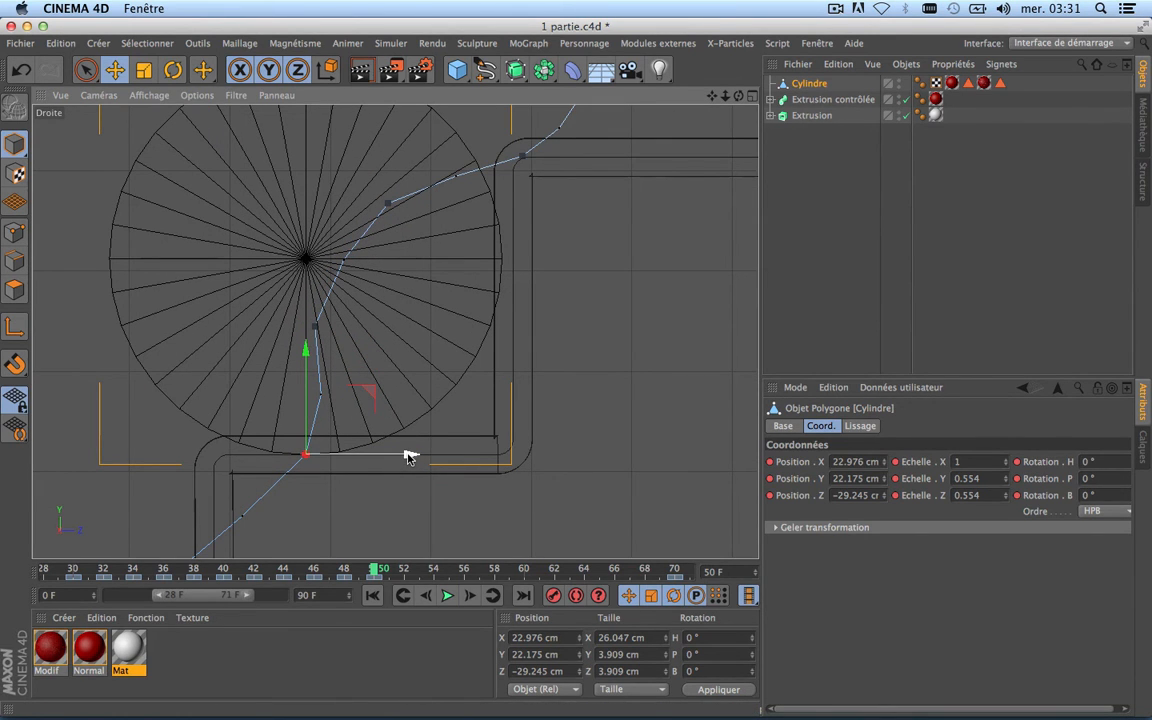
{"action": "left_click_drag", "start_coordinate": [409, 456], "coordinate": [333, 463]}
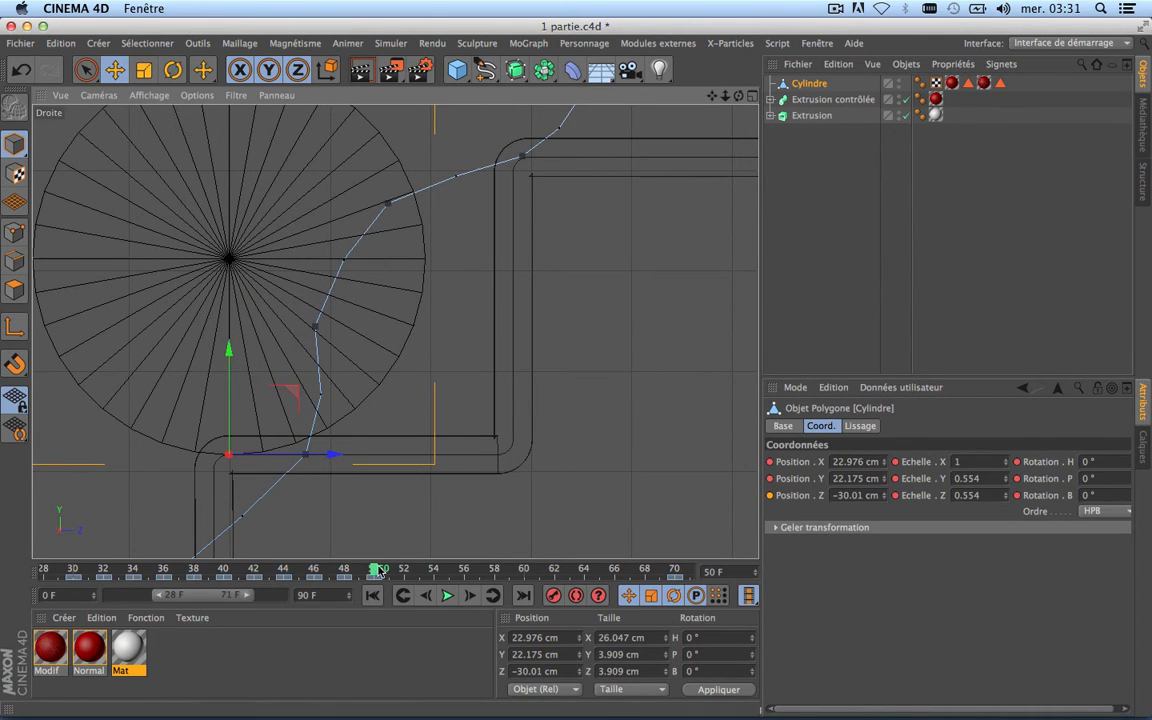
{"action": "left_click_drag", "start_coordinate": [378, 569], "coordinate": [404, 569]}
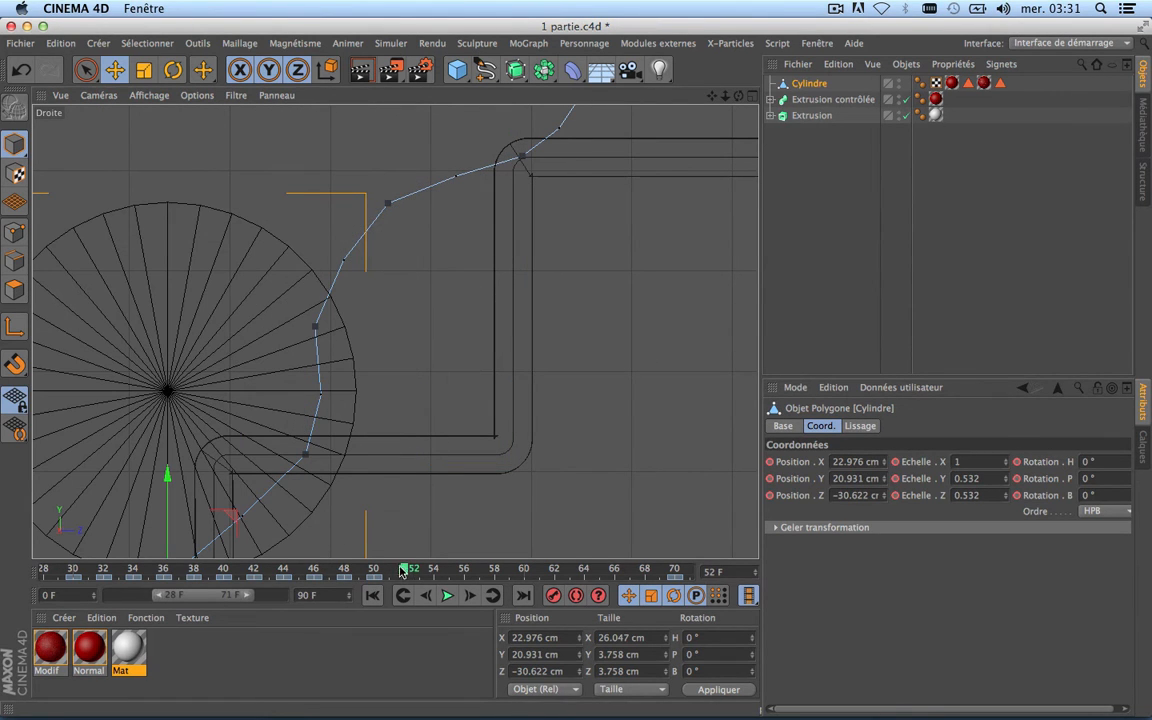
{"action": "left_click_drag", "start_coordinate": [711, 96], "coordinate": [834, 1]}
{"action": "left_click_drag", "start_coordinate": [293, 407], "coordinate": [310, 282]}
{"action": "left_click_drag", "start_coordinate": [394, 330], "coordinate": [442, 329]}
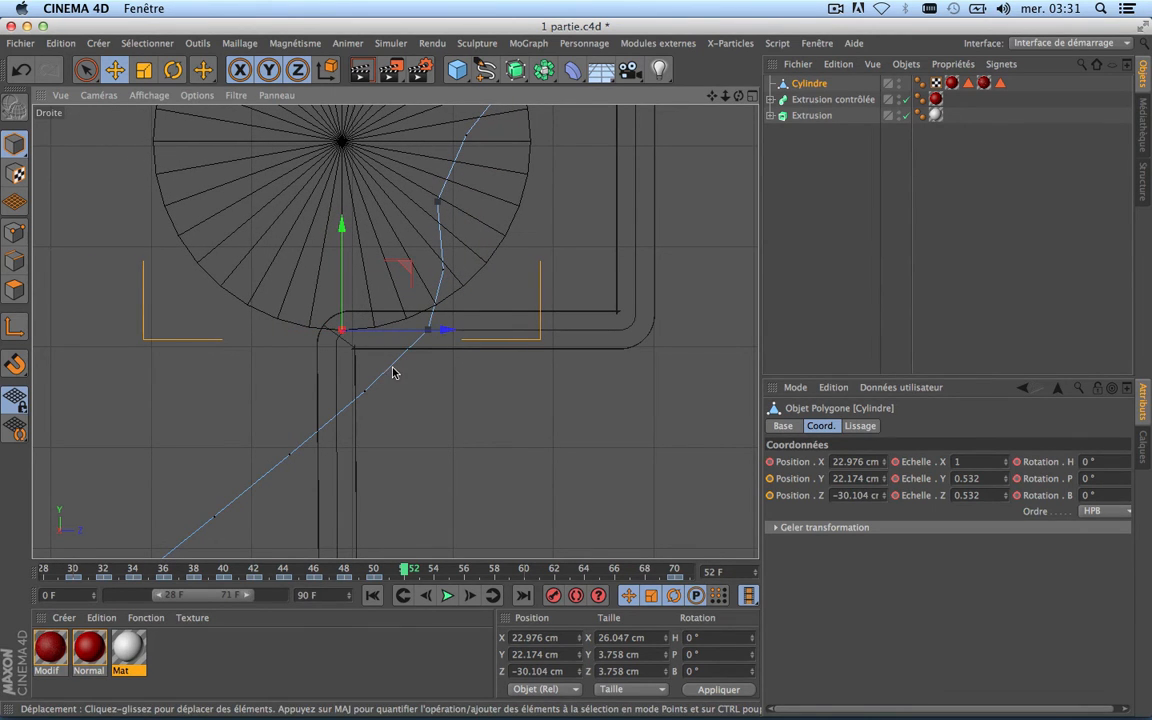
{"action": "left_click", "coordinate": [554, 596]}
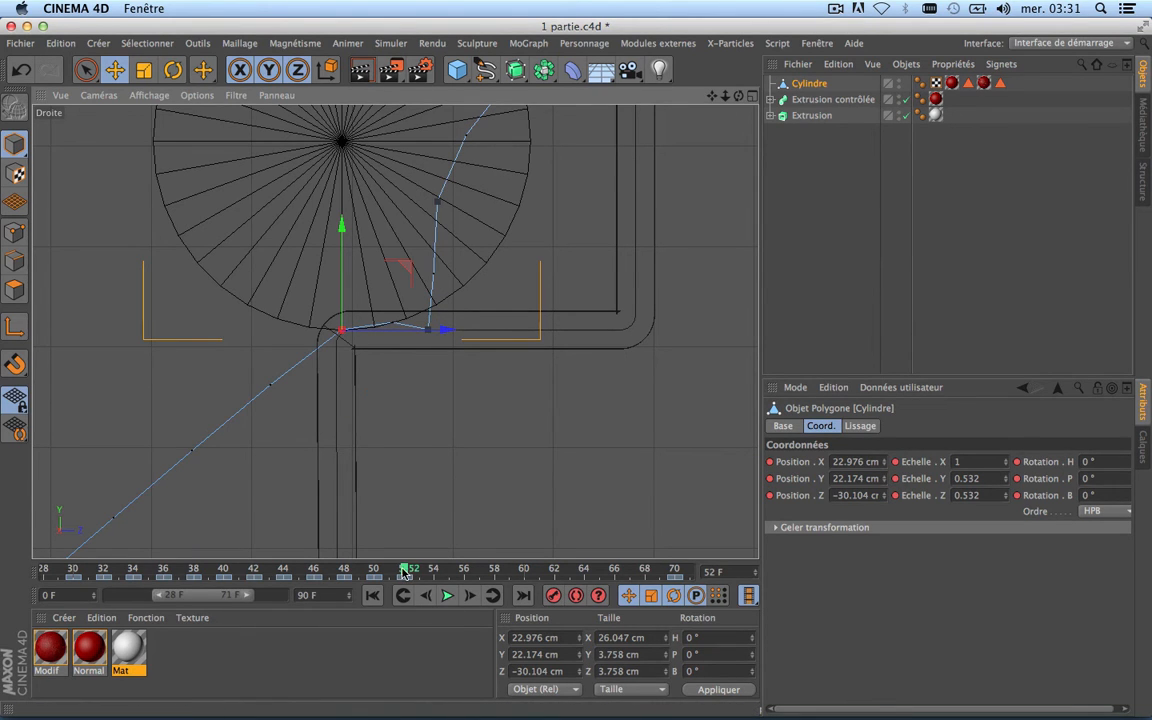
Shift the cylinder at frame 52 to about Y 22.06 cm, Z −30.73 cm near the step's rounded corner and re-record the keyframe.
{"action": "mouse_move", "coordinate": [398, 570]}
{"action": "left_mouse_down"}
{"action": "mouse_move", "coordinate": [380, 571]}
{"action": "mouse_move", "coordinate": [405, 570]}
{"action": "left_mouse_up"}
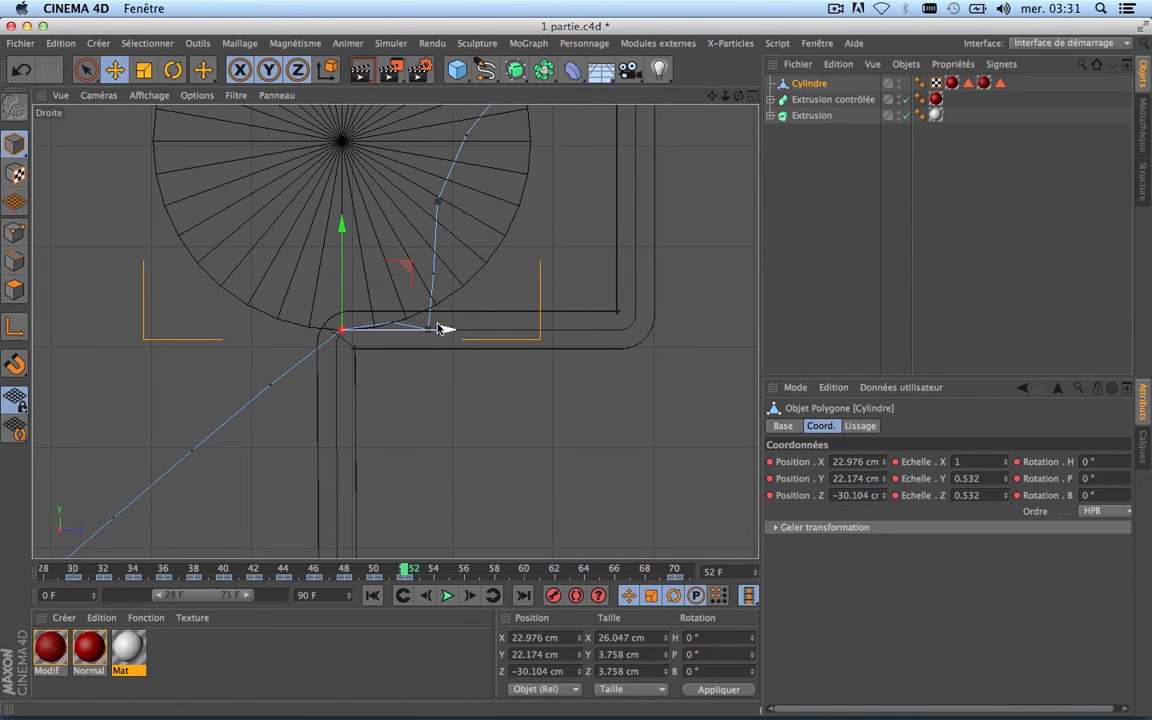
{"action": "left_click_drag", "start_coordinate": [445, 332], "coordinate": [406, 333]}
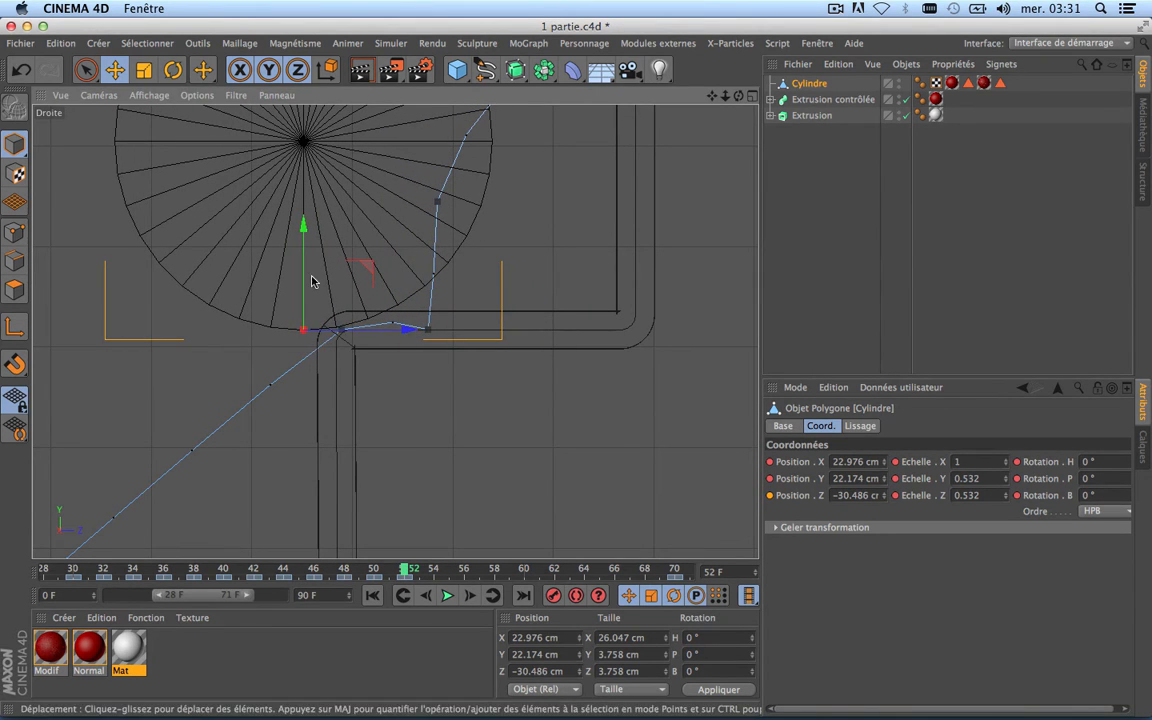
{"action": "left_click_drag", "start_coordinate": [305, 284], "coordinate": [305, 288]}
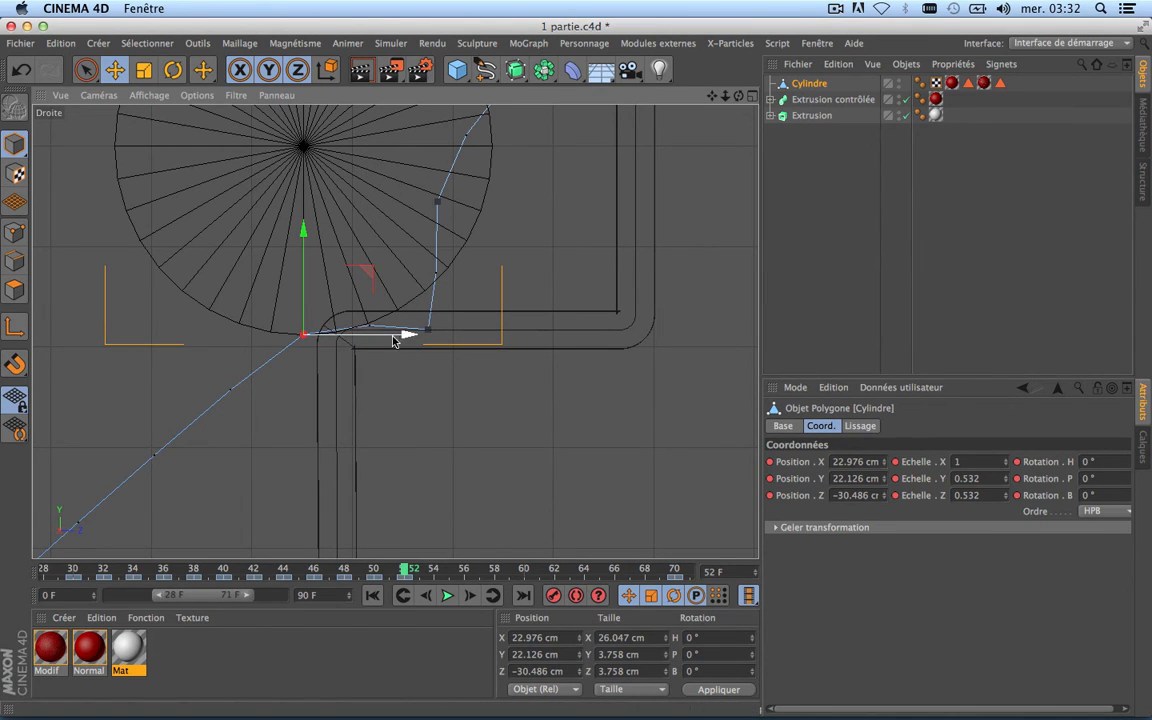
{"action": "left_click_drag", "start_coordinate": [398, 340], "coordinate": [374, 340]}
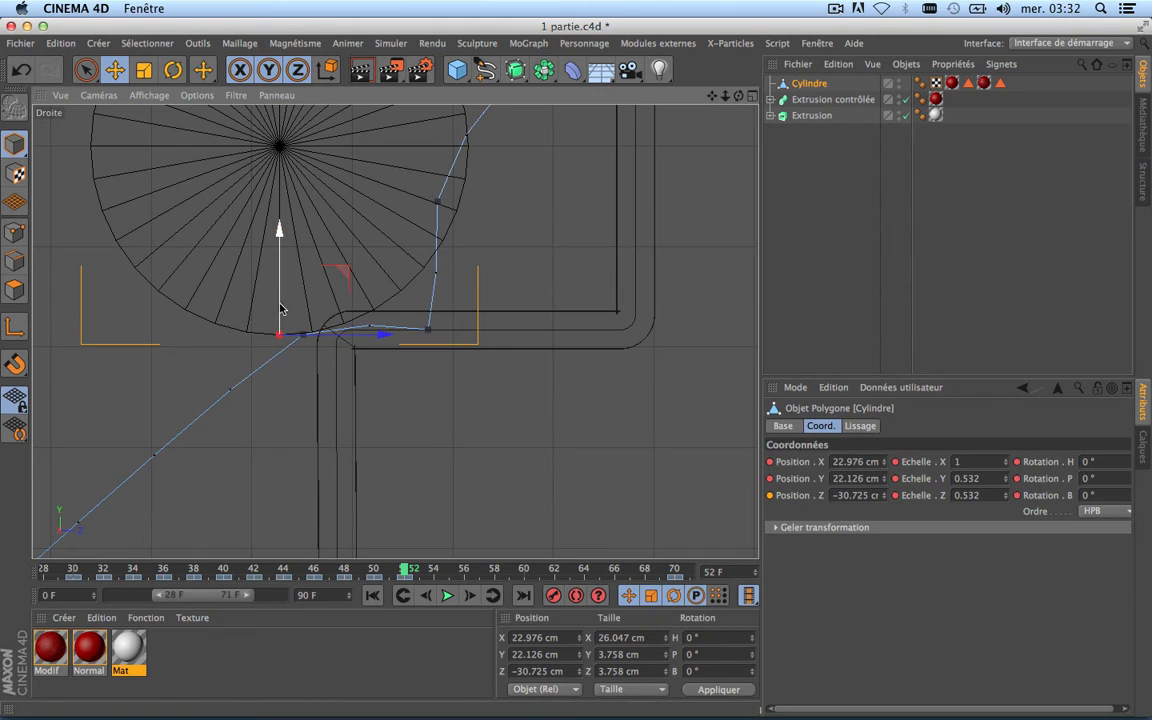
{"action": "left_click_drag", "start_coordinate": [278, 309], "coordinate": [277, 316]}
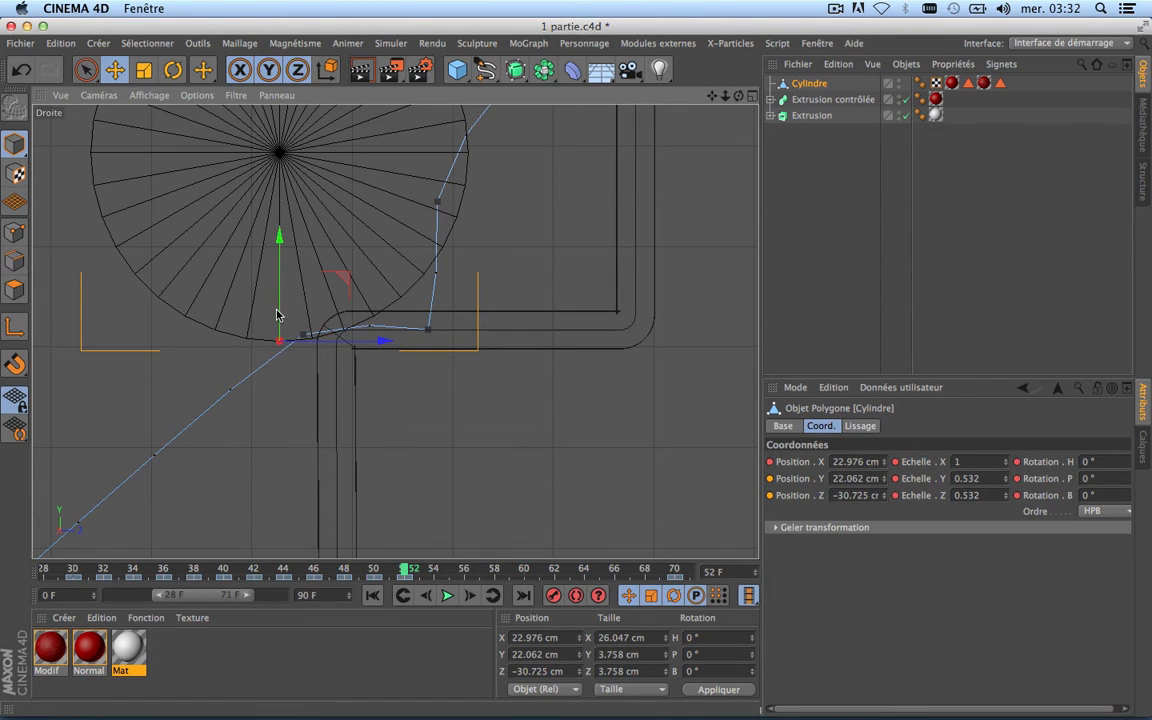
{"action": "left_click", "coordinate": [561, 598]}
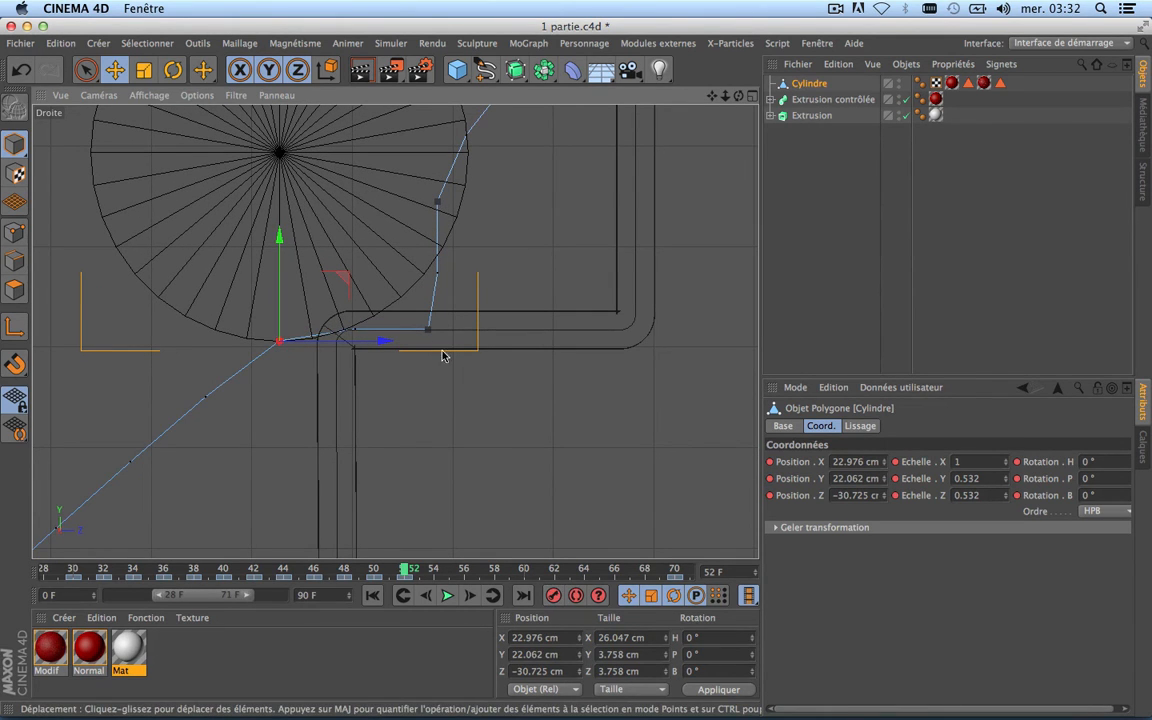
At frame 50, raise the cylinder slightly to about Y 22.18 cm so it rests on the step's surface, and record a keyframe.
{"action": "scroll", "coordinate": [398, 332], "scroll_direction": "up", "scroll_amount": 3}
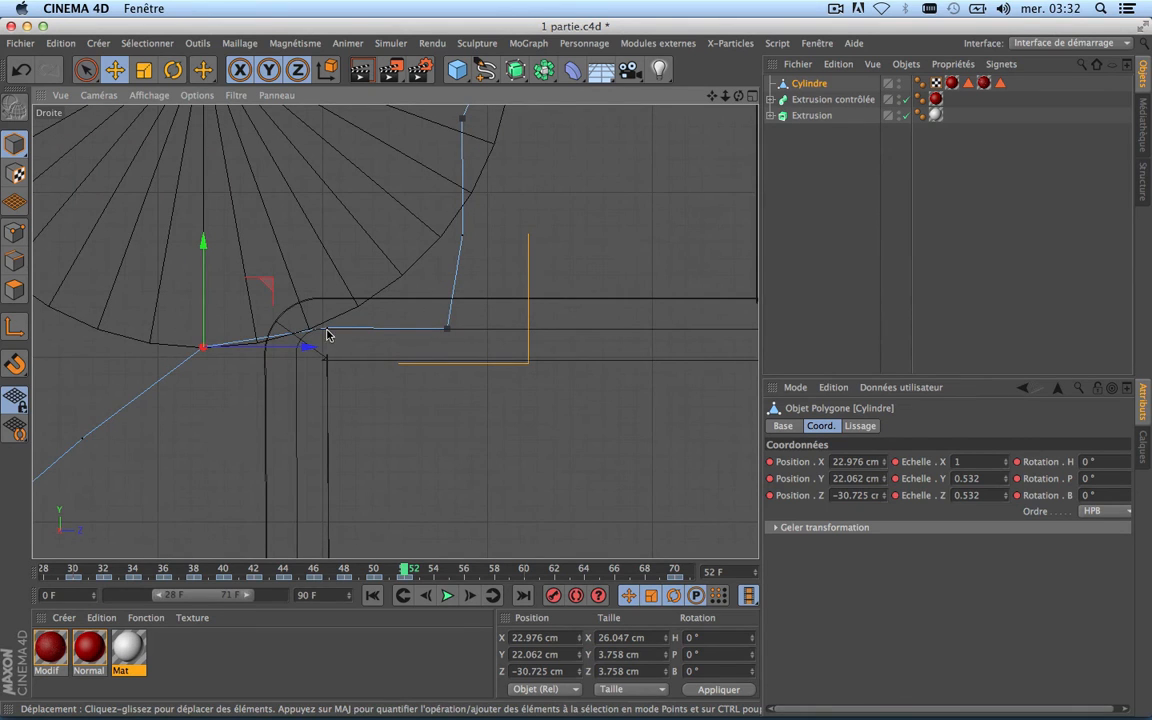
{"action": "scroll", "coordinate": [315, 401], "scroll_direction": "down", "scroll_amount": 2}
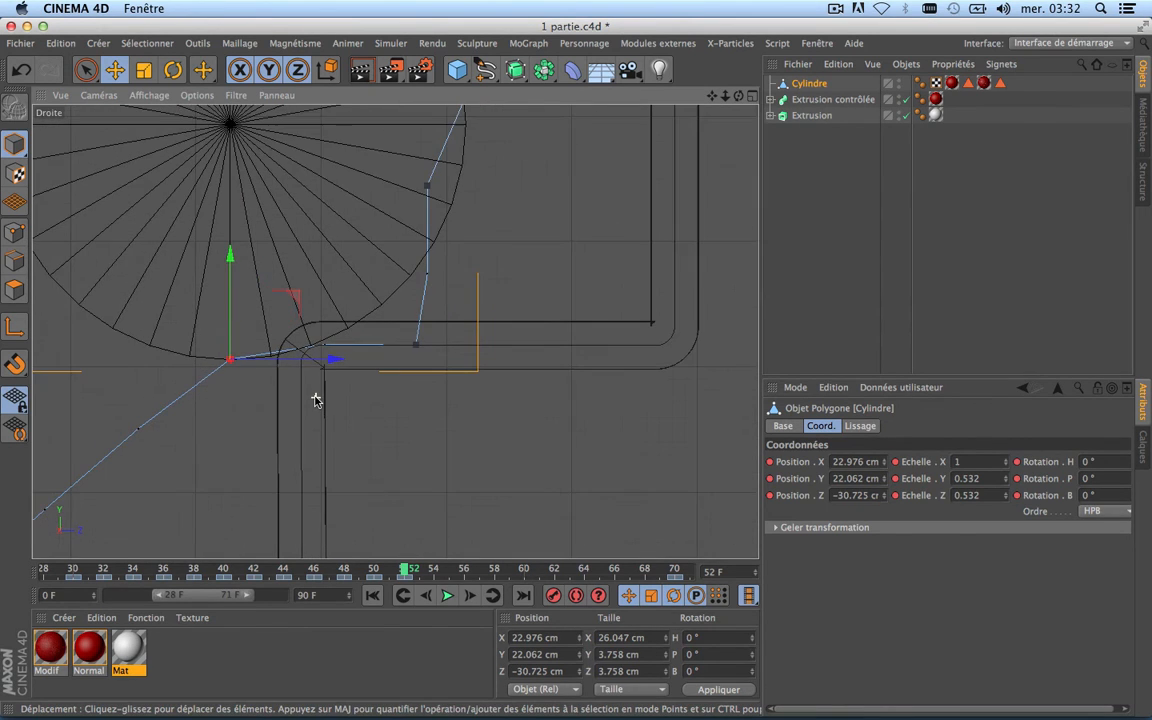
{"action": "scroll", "coordinate": [315, 391], "scroll_direction": "up", "scroll_amount": 3}
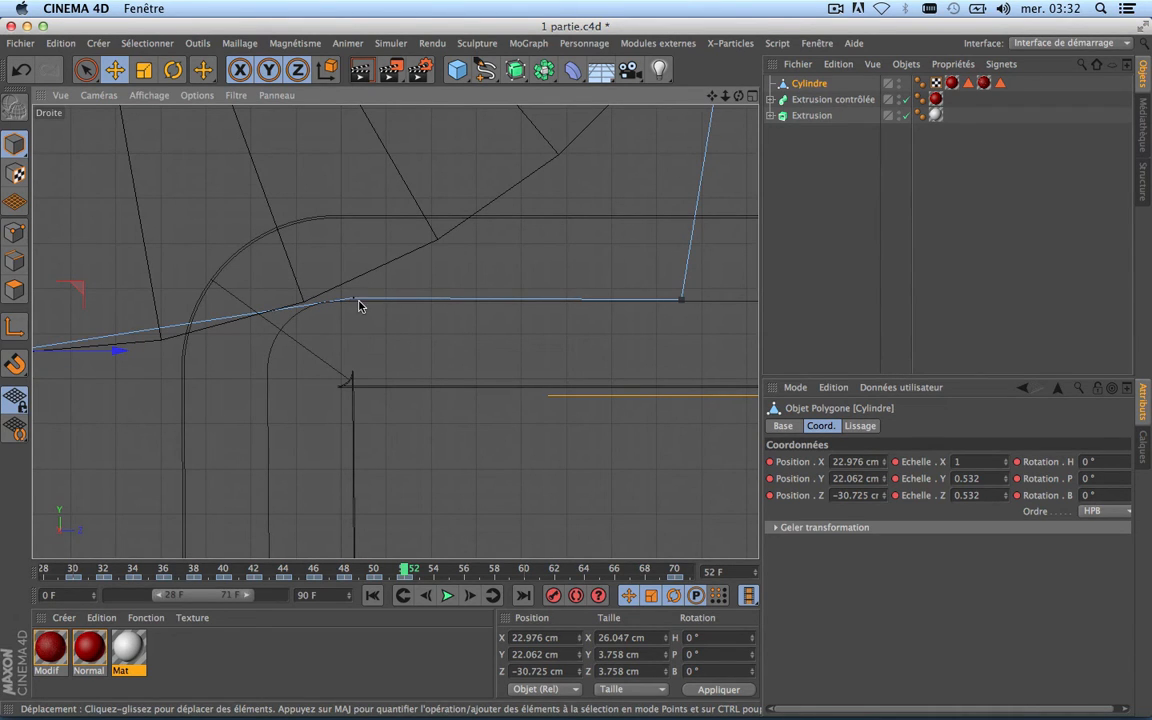
{"action": "scroll", "coordinate": [603, 309], "scroll_direction": "down", "scroll_amount": 3}
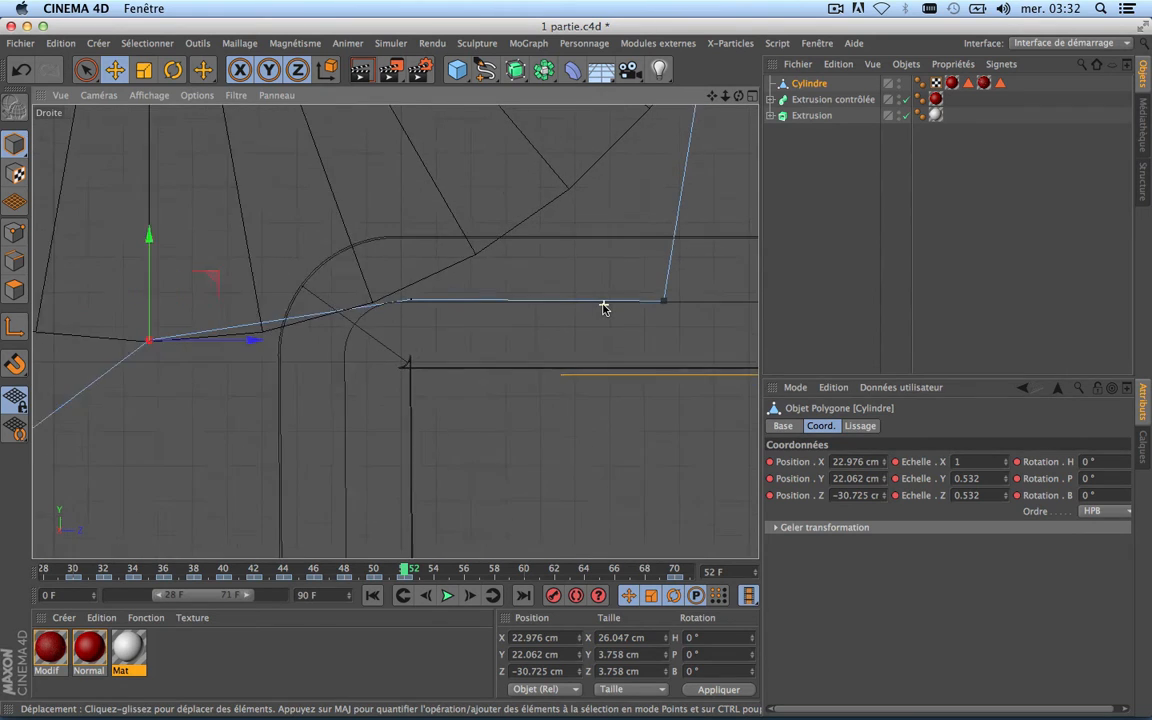
{"action": "left_click_drag", "start_coordinate": [405, 573], "coordinate": [376, 575]}
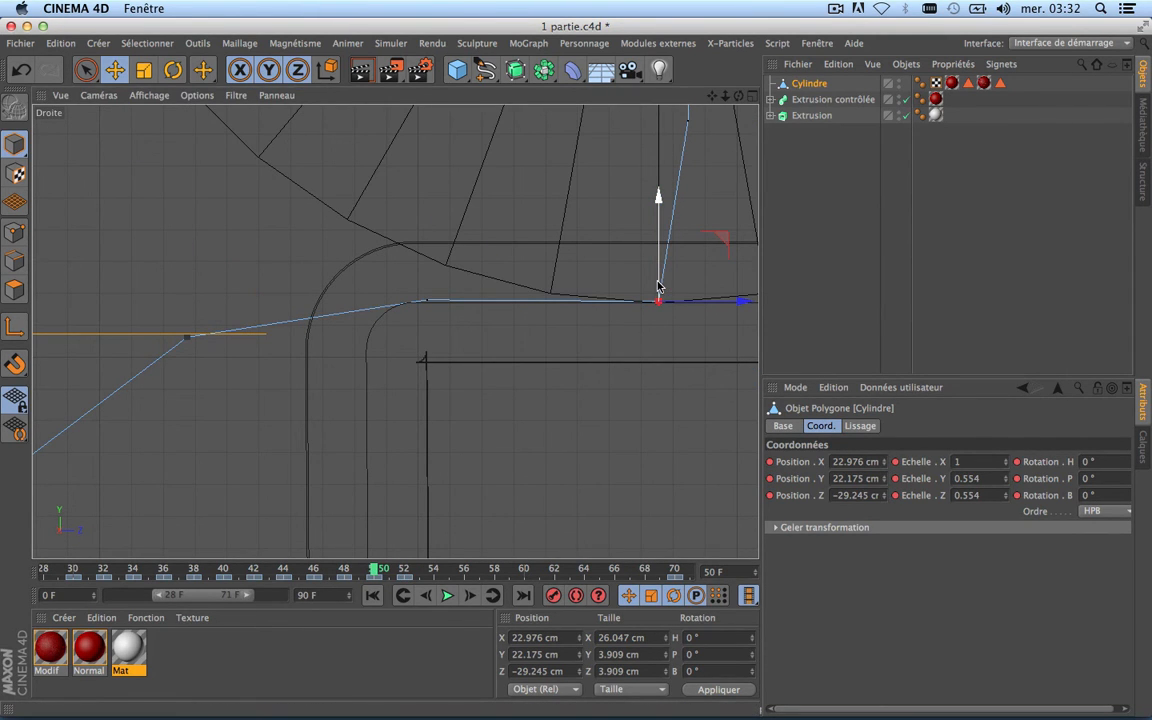
{"action": "left_click_drag", "start_coordinate": [657, 282], "coordinate": [657, 281]}
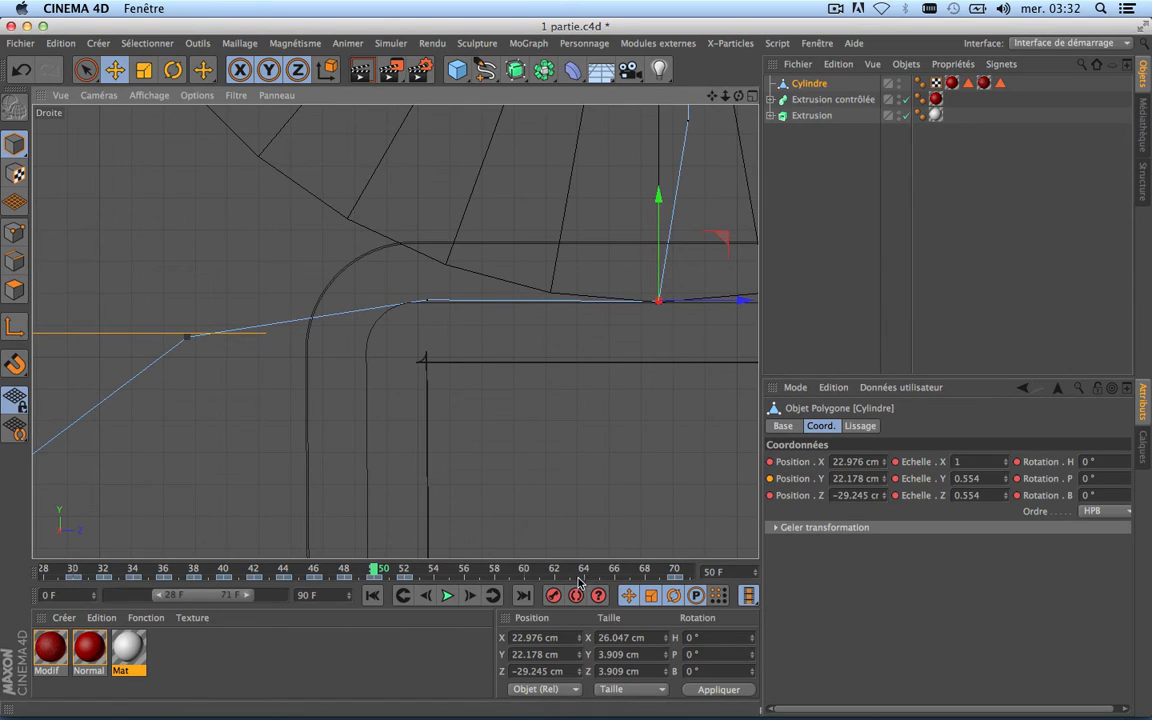
{"action": "left_click", "coordinate": [553, 599]}
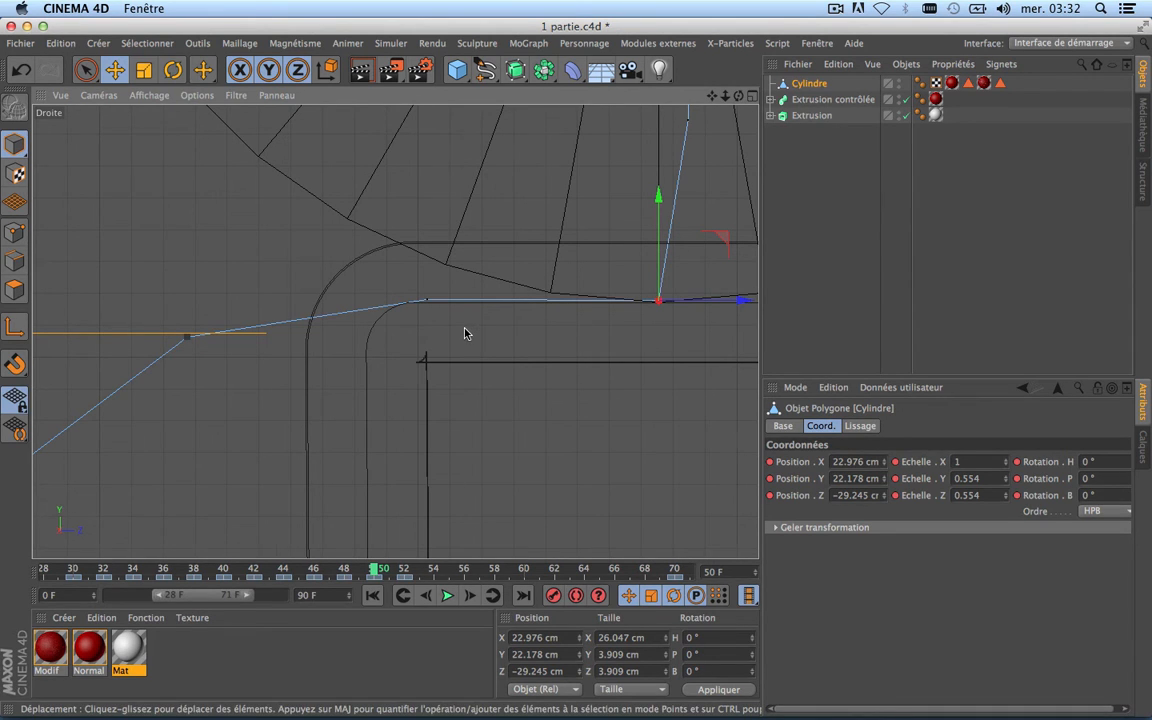
Check the cylinder's position at frame 52, and advance the animation to frame 54.
{"action": "scroll", "coordinate": [465, 332], "scroll_direction": "down", "scroll_amount": 5}
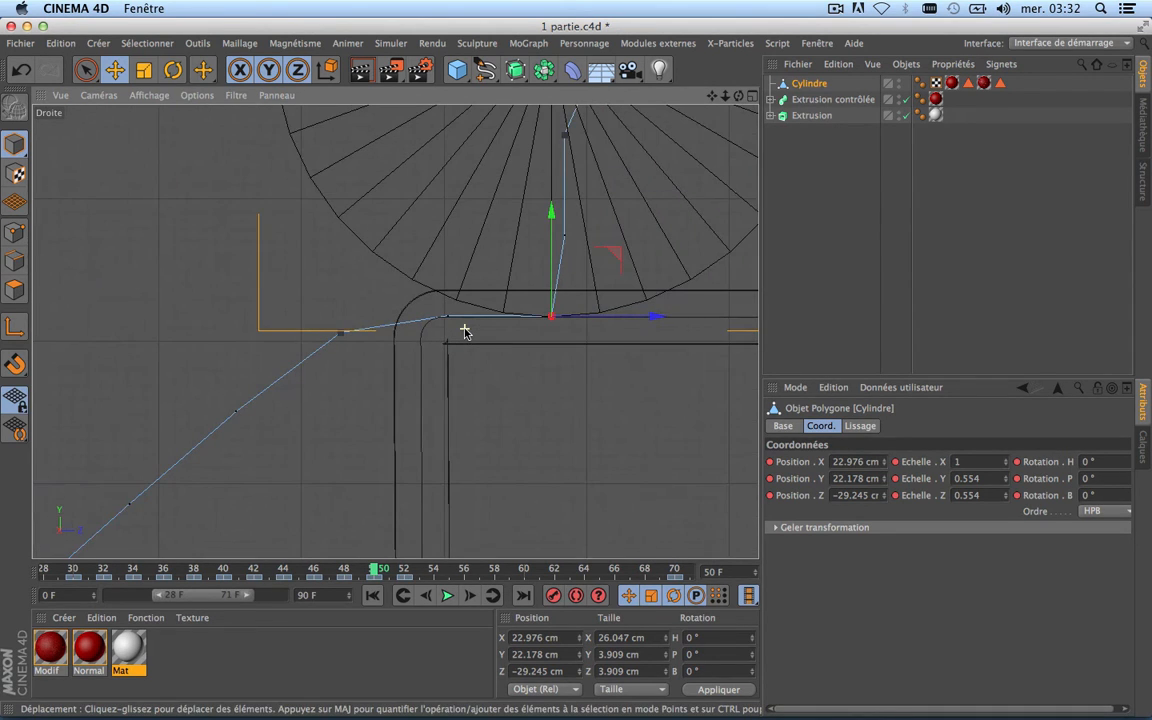
{"action": "left_click", "coordinate": [405, 570]}
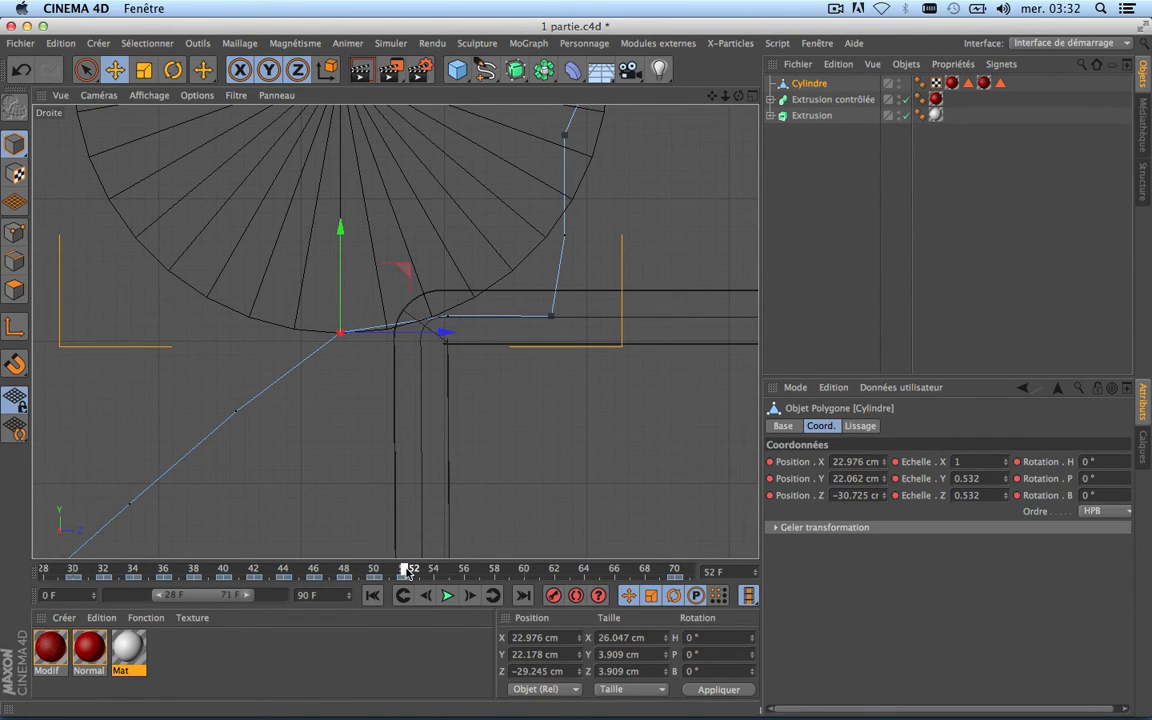
{"action": "left_click_drag", "start_coordinate": [411, 572], "coordinate": [436, 571]}
{"action": "scroll", "coordinate": [429, 404], "scroll_direction": "down", "scroll_amount": 5}
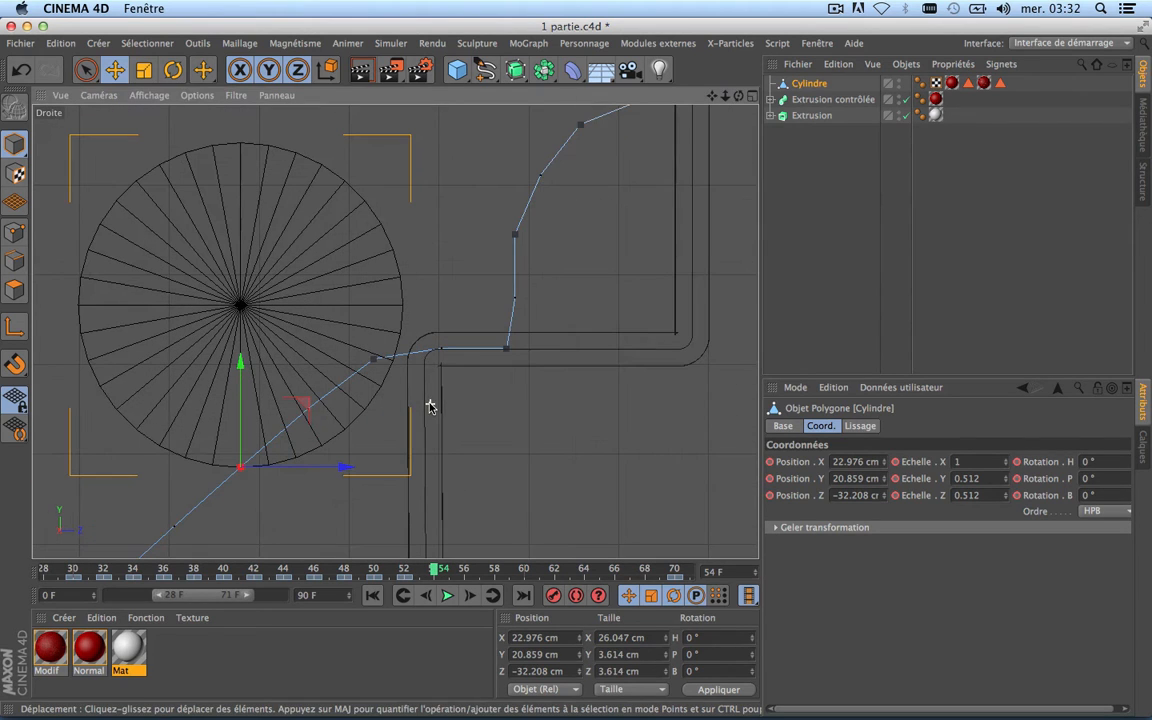
{"action": "left_click_drag", "start_coordinate": [340, 468], "coordinate": [372, 470]}
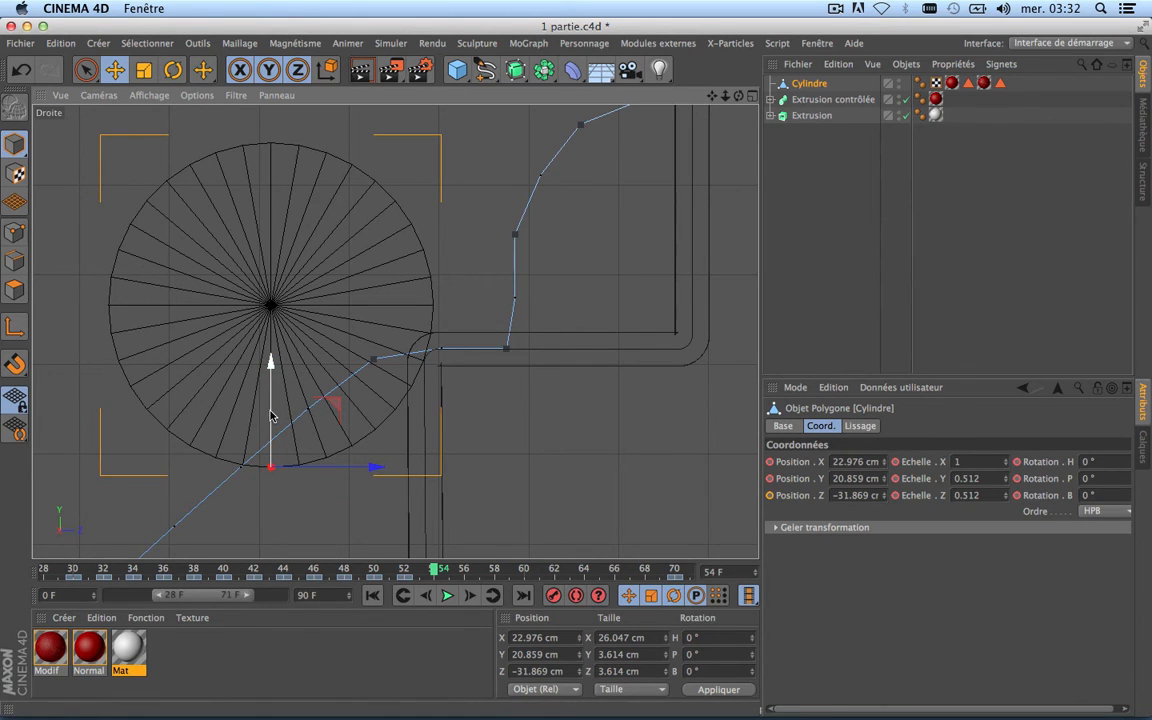
{"action": "left_click", "coordinate": [553, 596]}
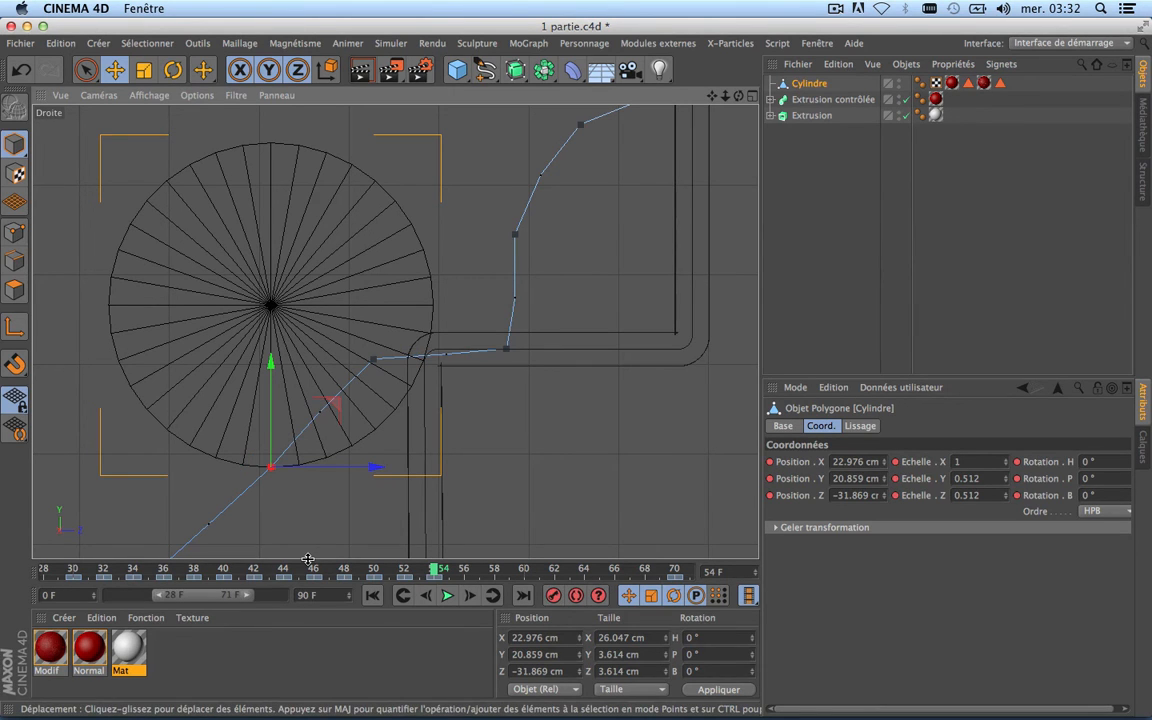
{"action": "left_click_drag", "start_coordinate": [308, 556], "coordinate": [278, 550]}
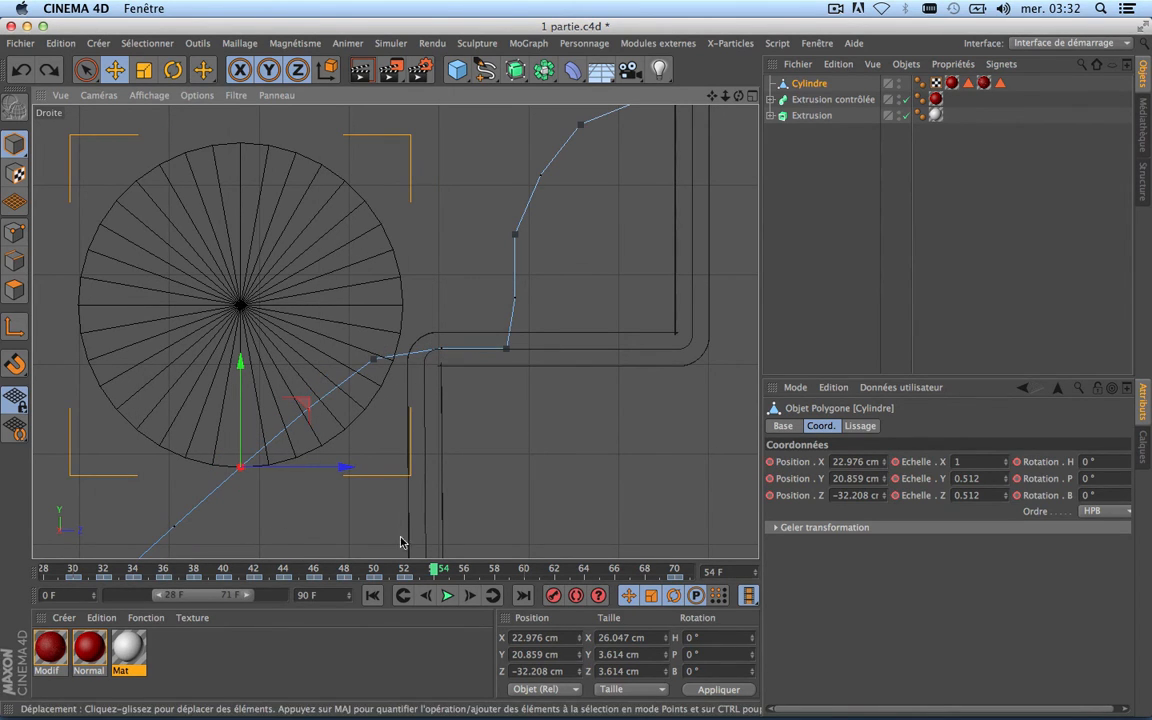
At frame 54, move the cylinder to about Y 21.45 cm, Z −31.54 cm and record a keyframe.
{"action": "left_click_drag", "start_coordinate": [247, 422], "coordinate": [245, 386]}
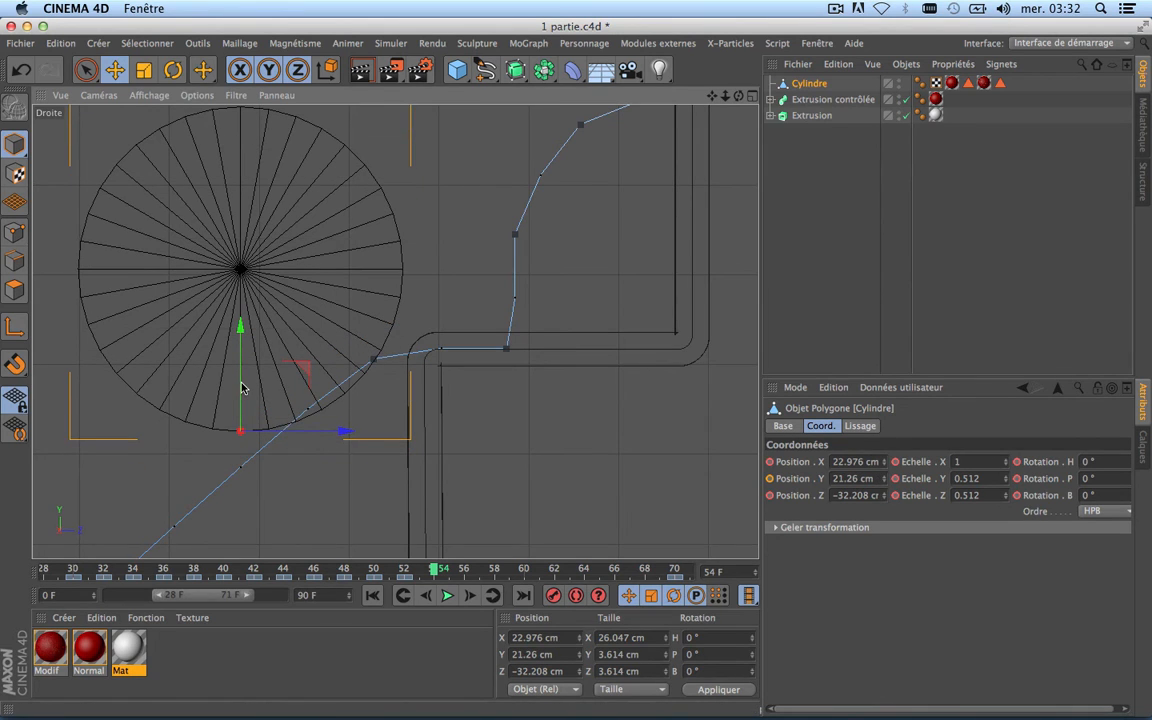
{"action": "left_click_drag", "start_coordinate": [342, 427], "coordinate": [400, 433]}
{"action": "left_click_drag", "start_coordinate": [288, 401], "coordinate": [289, 383]}
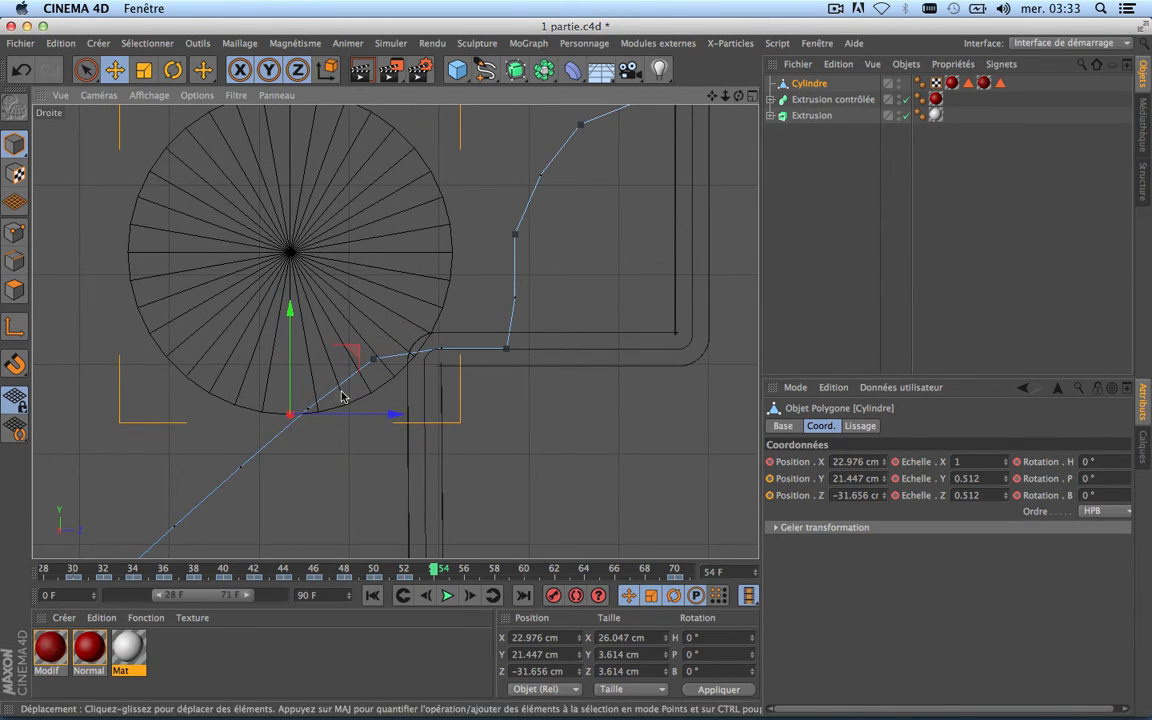
{"action": "left_click_drag", "start_coordinate": [374, 414], "coordinate": [383, 416]}
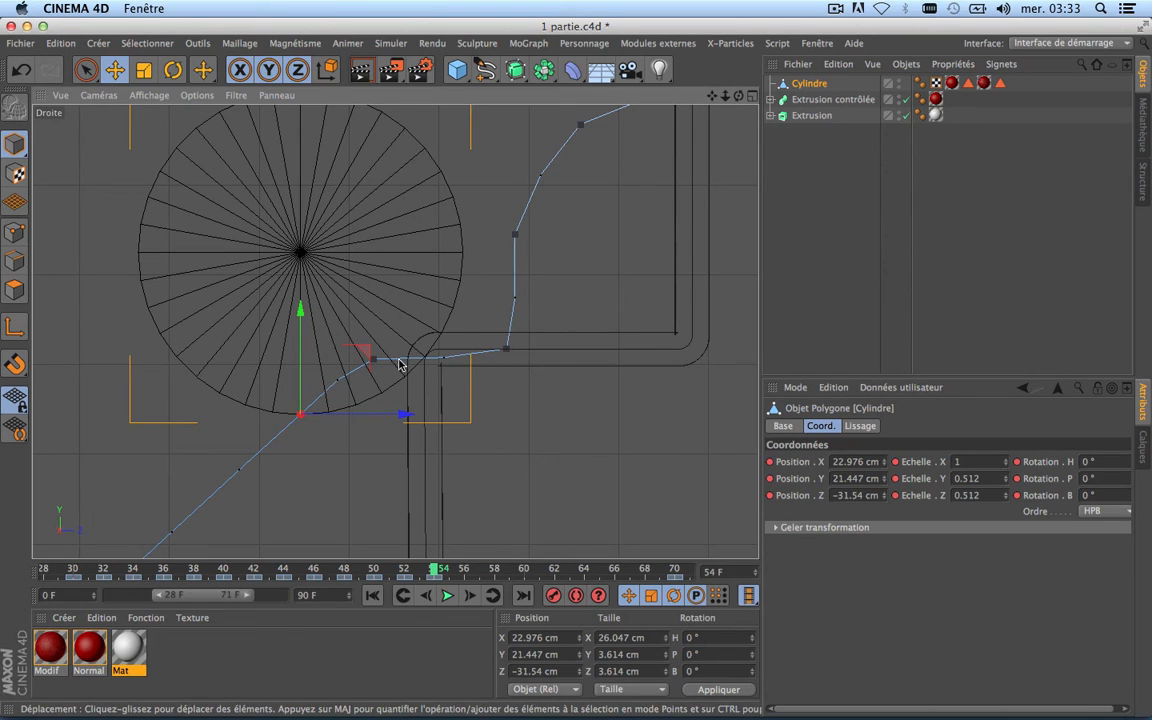
Return to frame 52, reposition the cylinder at the step's corner to about Y 22.17 cm, Z −30.32 cm, and record the keyframe.
{"action": "left_click", "coordinate": [409, 570]}
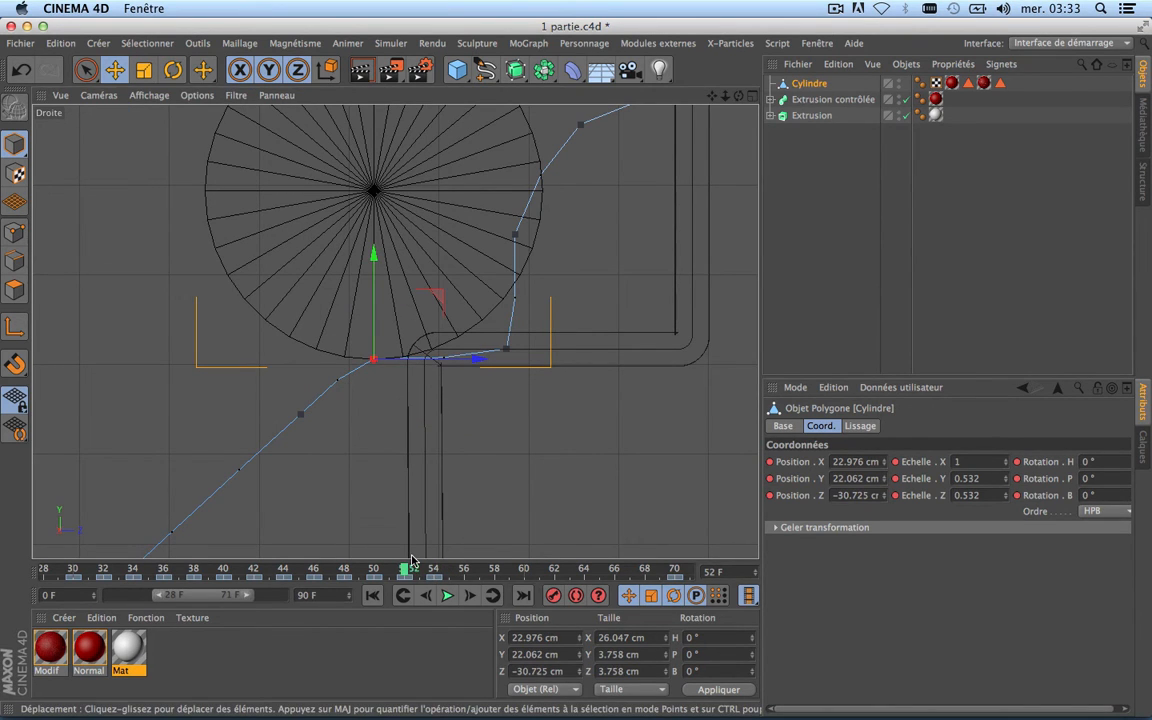
{"action": "left_click", "coordinate": [409, 568]}
{"action": "left_click", "coordinate": [399, 567]}
{"action": "left_click_drag", "start_coordinate": [437, 312], "coordinate": [443, 302]}
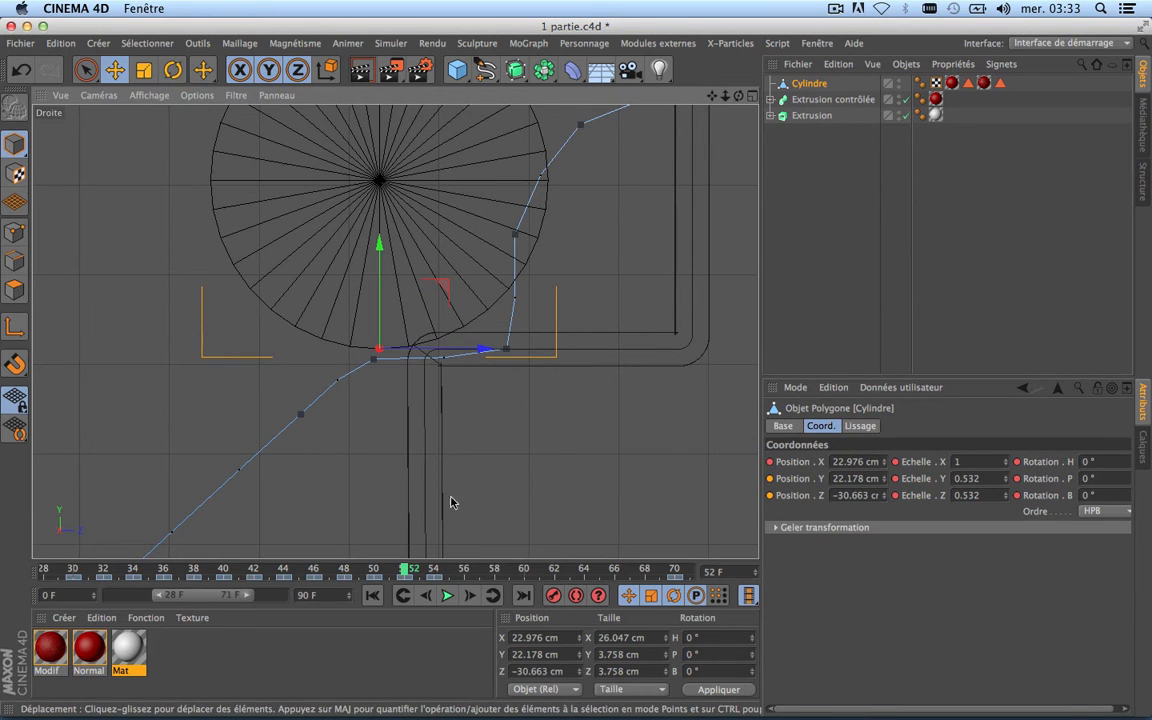
{"action": "left_click", "coordinate": [553, 596]}
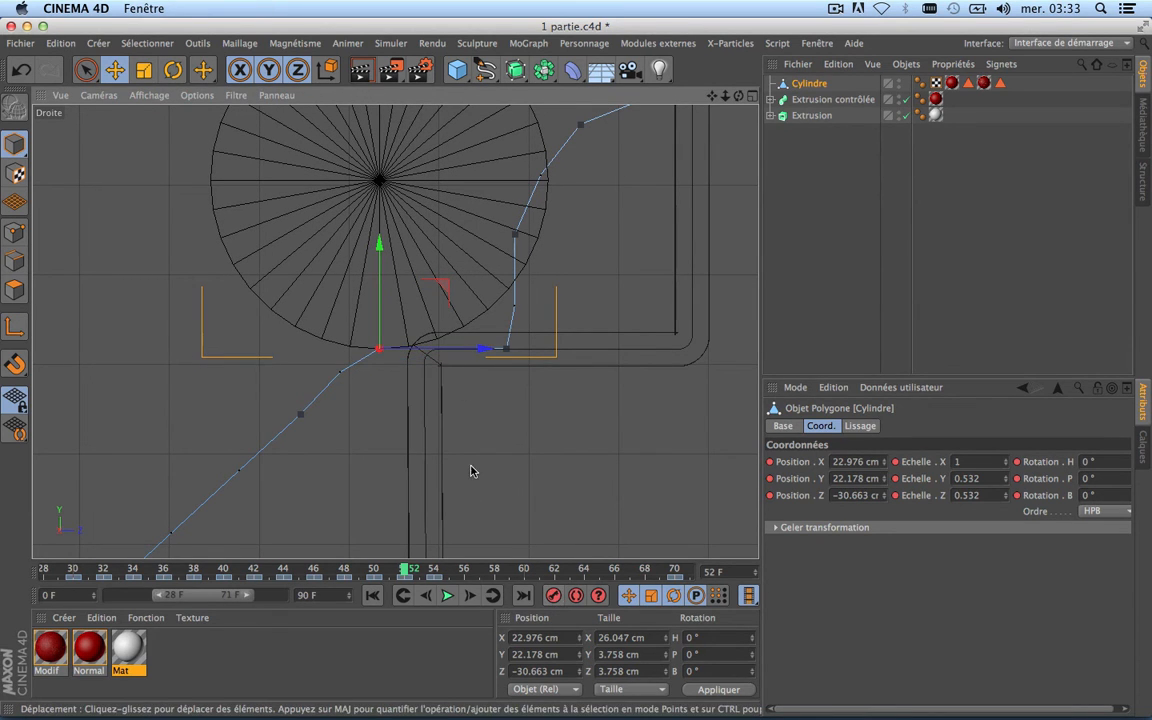
{"action": "left_click_drag", "start_coordinate": [481, 348], "coordinate": [510, 354]}
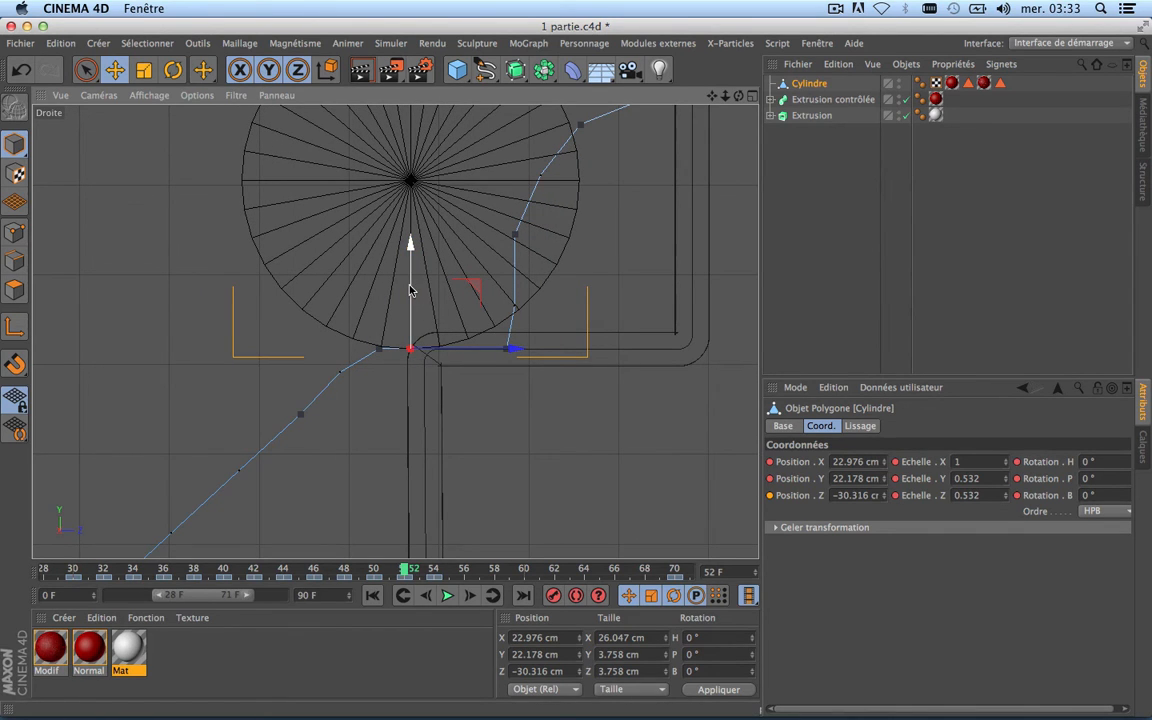
{"action": "left_click_drag", "start_coordinate": [410, 290], "coordinate": [410, 292]}
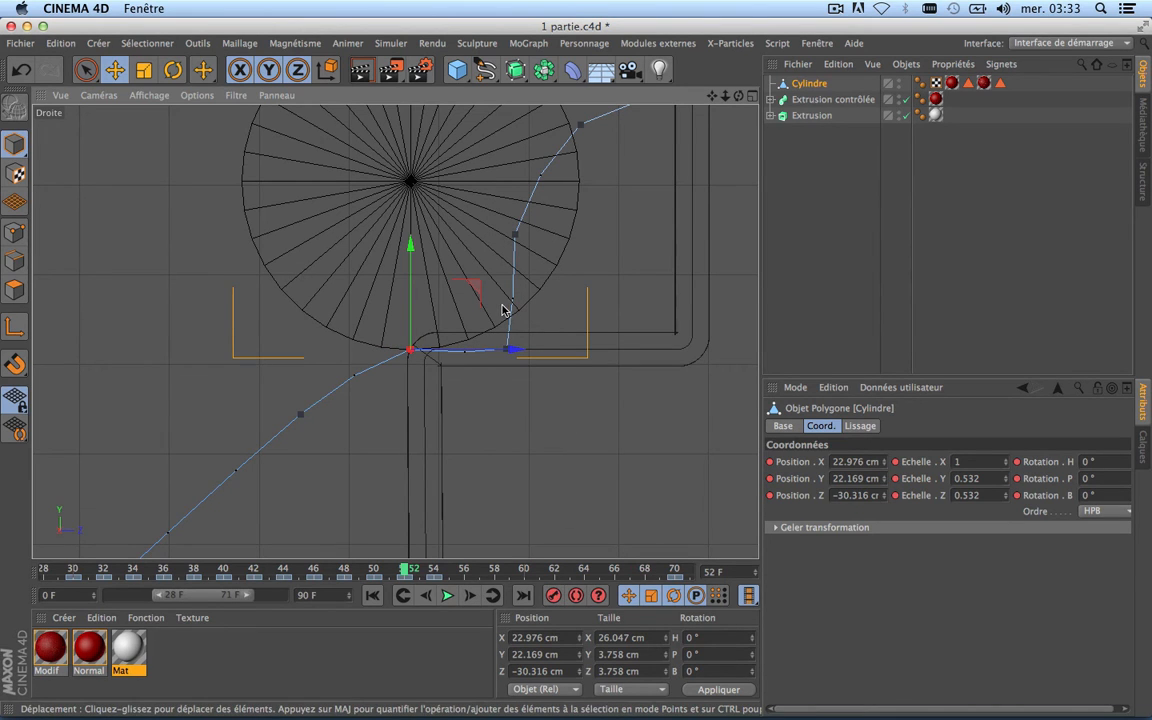
At frame 51, raise the cylinder to about Y 22.18 cm so it stays on the step's surface, and record a keyframe.
{"action": "left_click", "coordinate": [396, 570]}
{"action": "scroll", "coordinate": [520, 336], "scroll_direction": "up", "scroll_amount": 3}
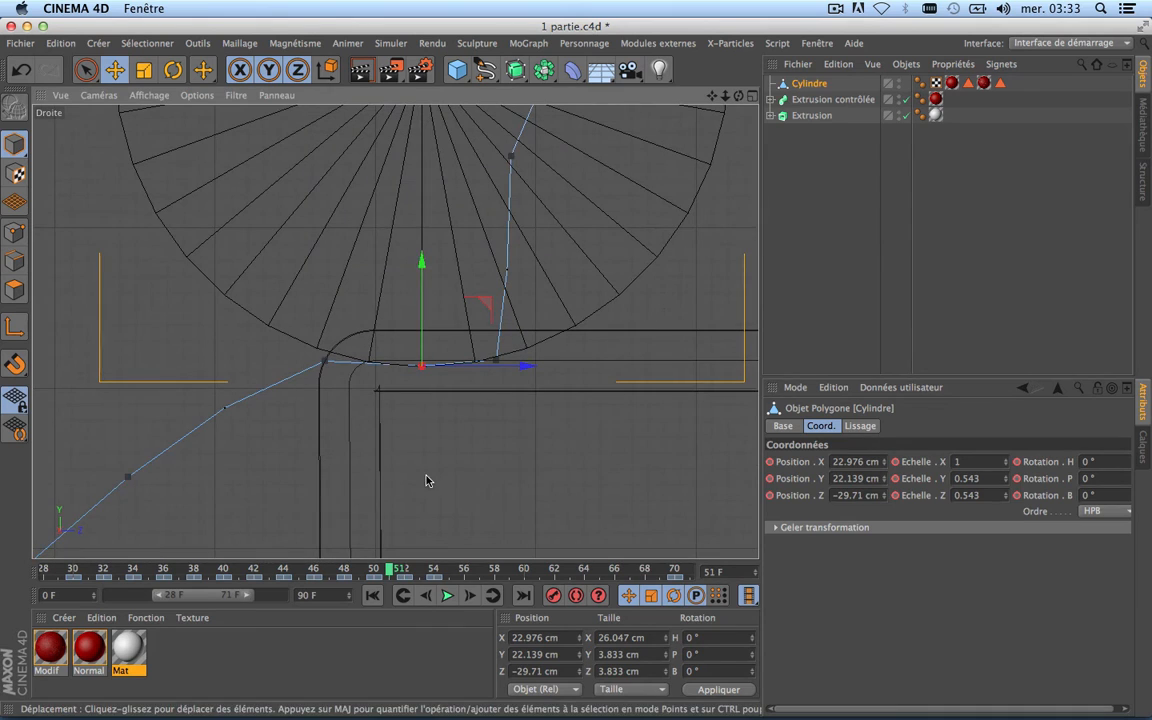
{"action": "mouse_move", "coordinate": [390, 571]}
{"action": "left_mouse_down"}
{"action": "mouse_move", "coordinate": [373, 571]}
{"action": "mouse_move", "coordinate": [385, 571]}
{"action": "left_mouse_up"}
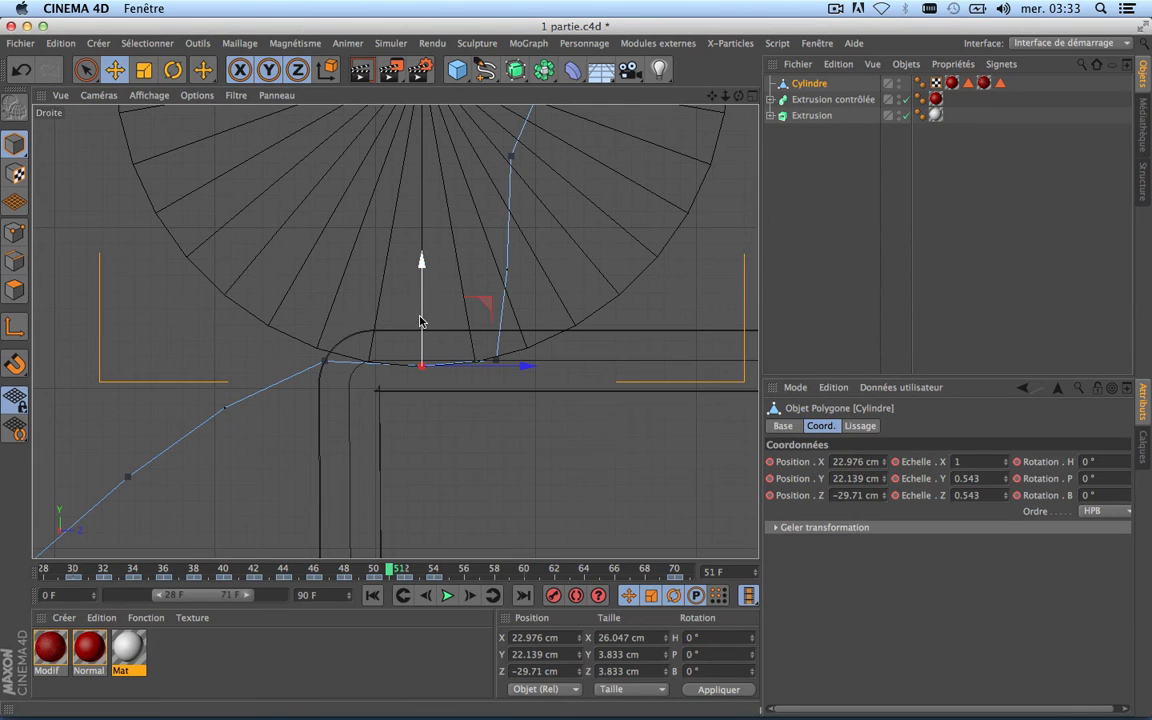
{"action": "left_click_drag", "start_coordinate": [420, 320], "coordinate": [419, 315]}
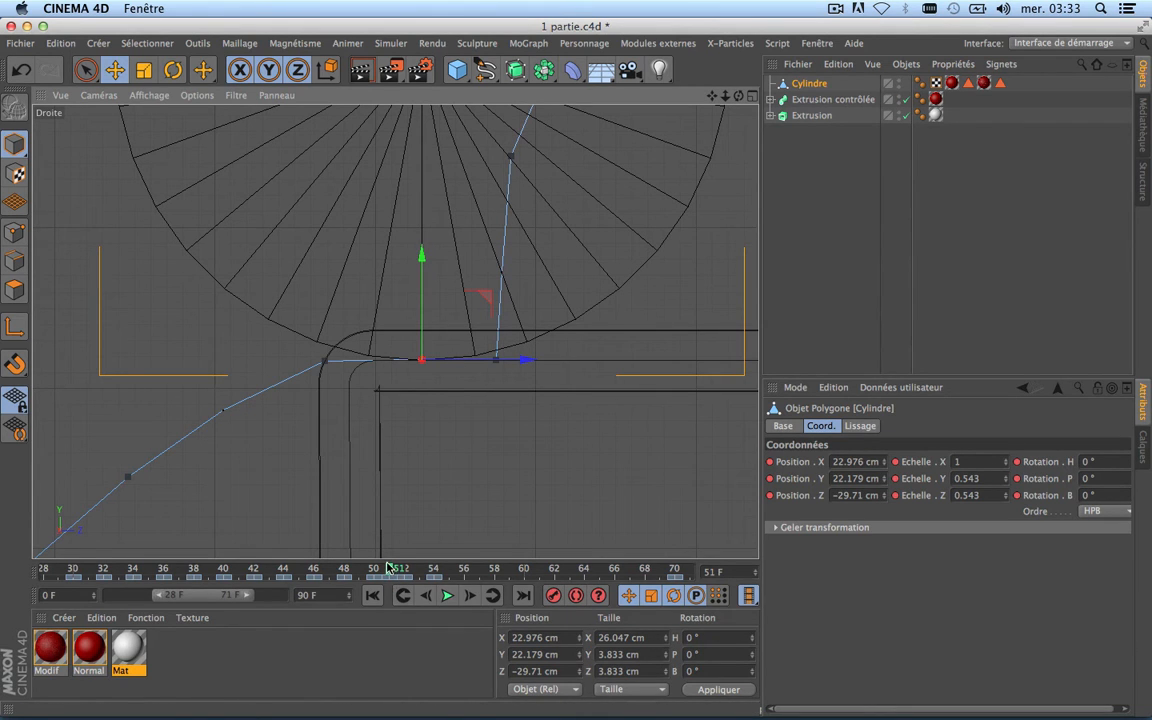
At frame 53, move the cylinder to about Y 21.90 cm, Z −31.04 cm and record a keyframe.
{"action": "left_click_drag", "start_coordinate": [388, 568], "coordinate": [420, 573]}
{"action": "scroll", "coordinate": [419, 391], "scroll_direction": "down", "scroll_amount": 3}
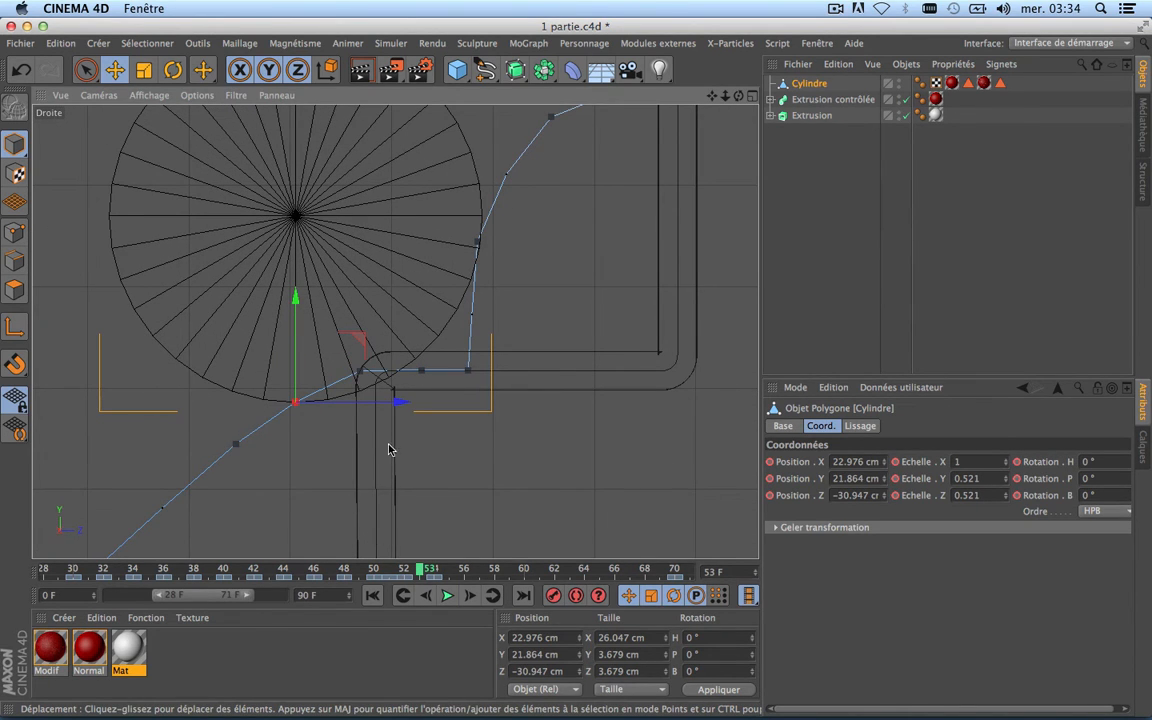
{"action": "scroll", "coordinate": [389, 428], "scroll_direction": "up", "scroll_amount": 2}
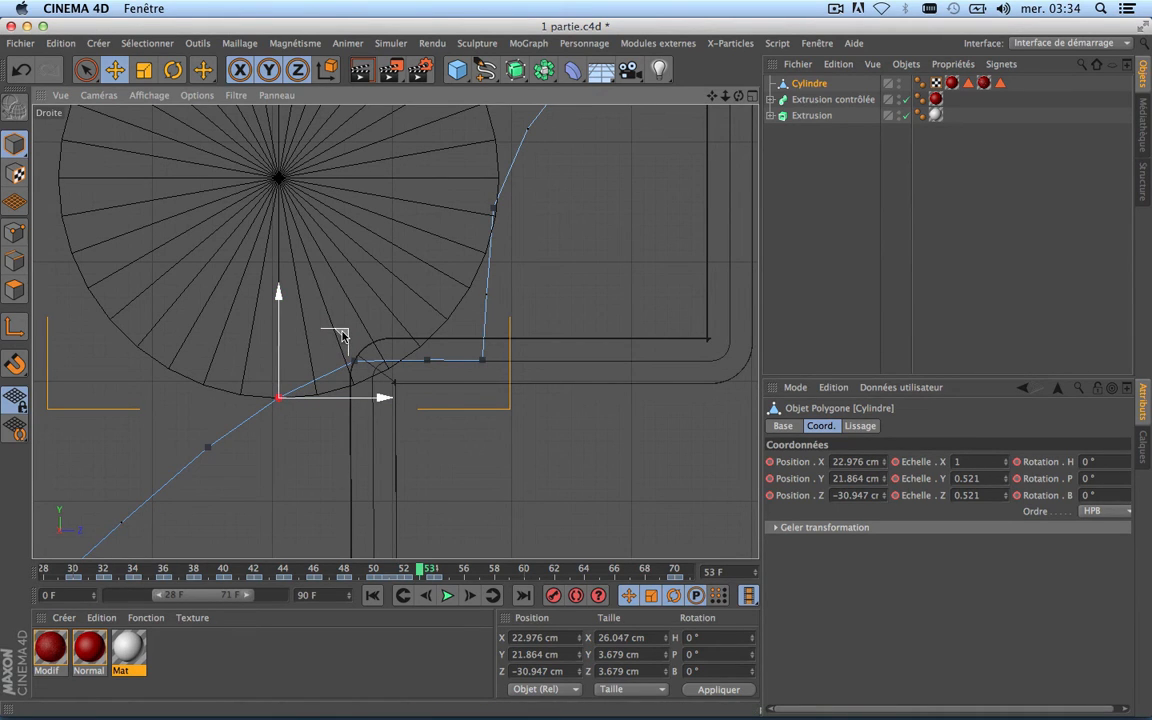
{"action": "left_click_drag", "start_coordinate": [343, 337], "coordinate": [331, 333]}
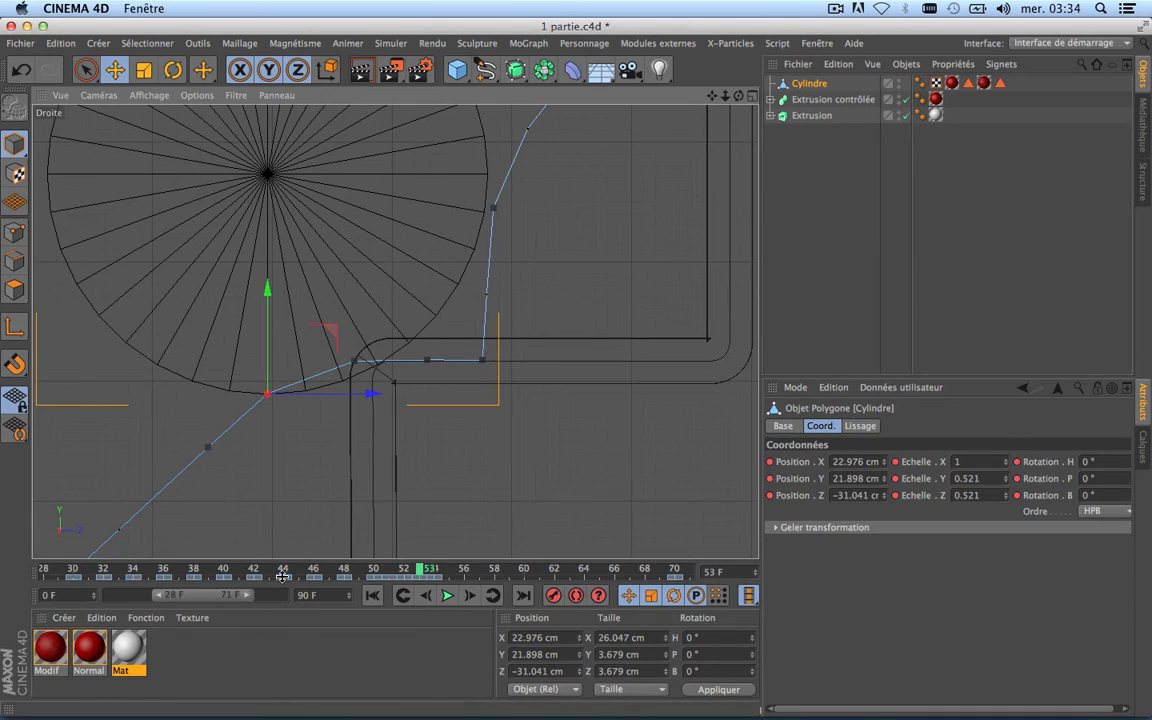
At frame 55, shift the cylinder toward the step's riser to about Z −31.86 cm and record a keyframe.
{"action": "left_click", "coordinate": [447, 569]}
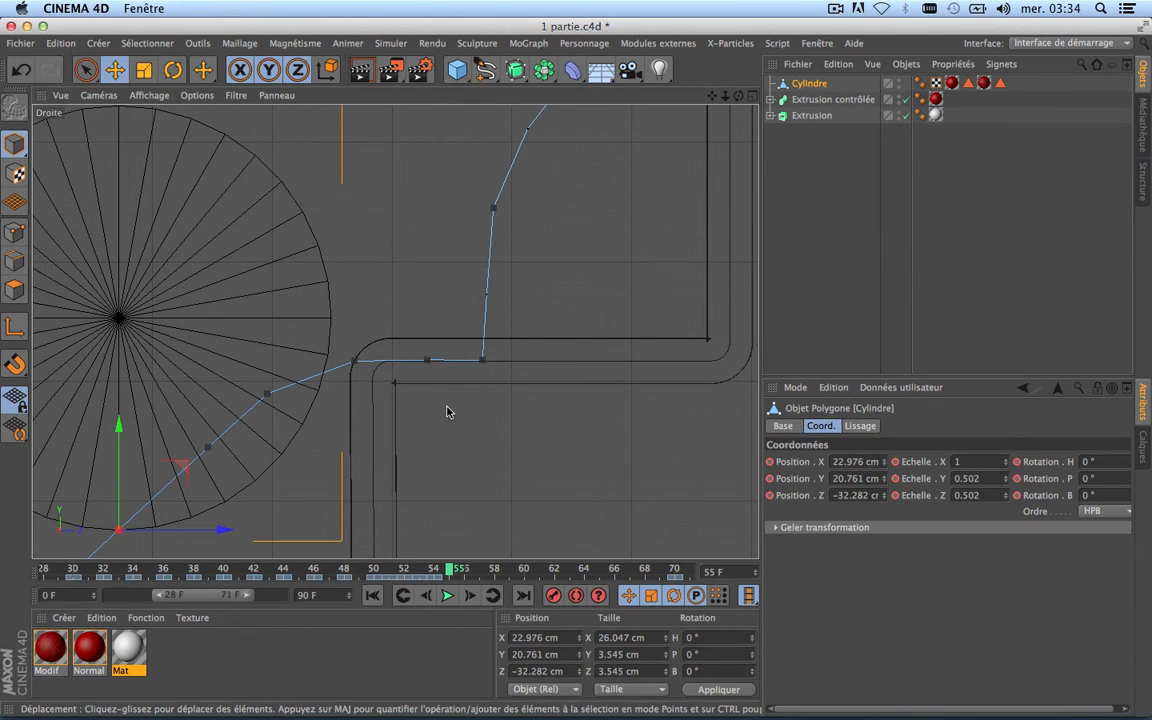
{"action": "scroll", "coordinate": [449, 390], "scroll_direction": "down", "scroll_amount": 8}
{"action": "scroll", "coordinate": [339, 490], "scroll_direction": "up", "scroll_amount": 3}
{"action": "scroll", "coordinate": [338, 490], "scroll_direction": "up", "scroll_amount": 2}
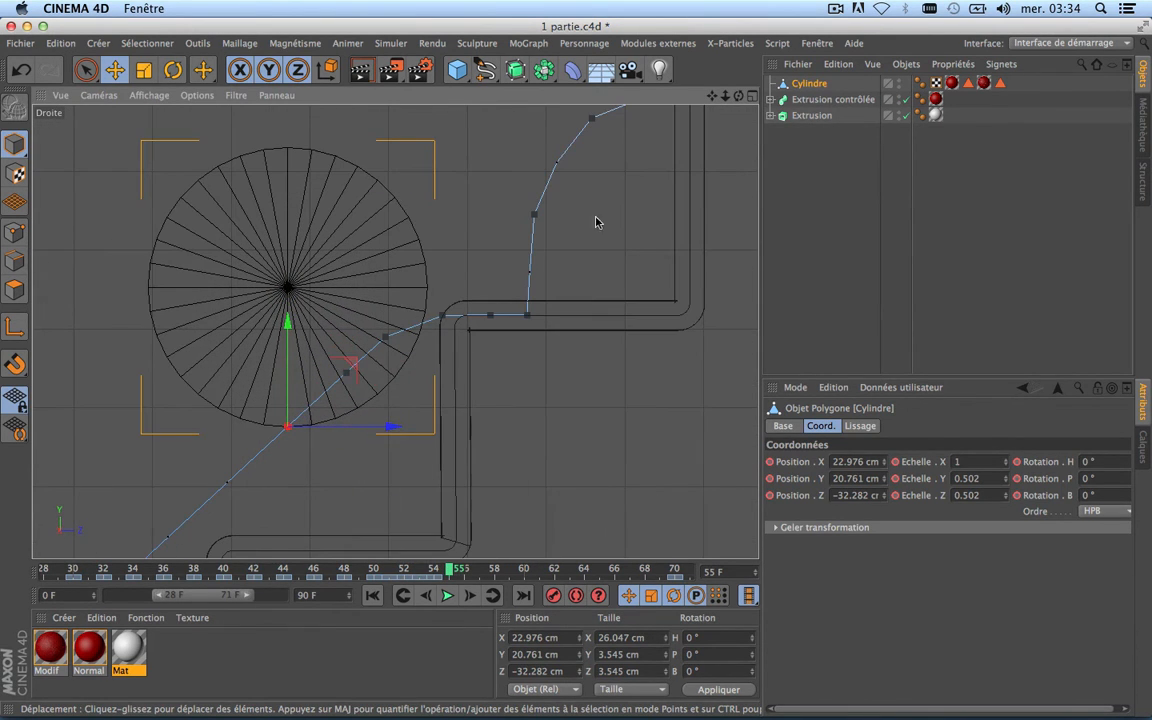
{"action": "left_click_drag", "start_coordinate": [712, 97], "coordinate": [720, 14]}
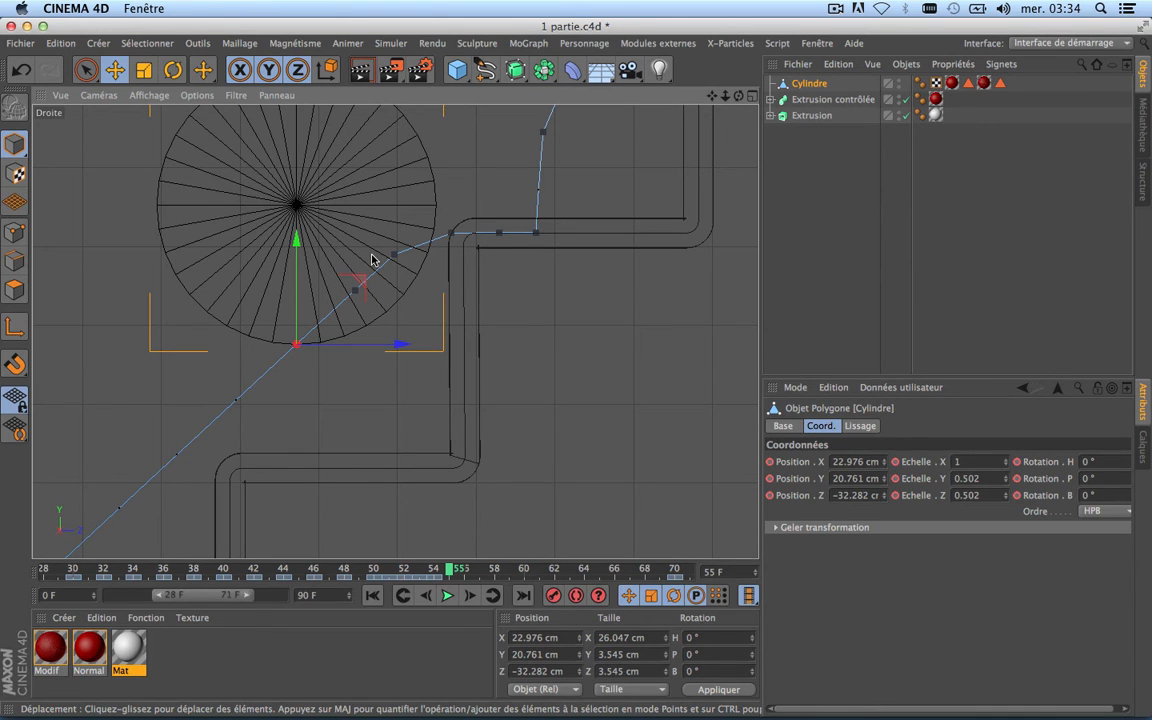
{"action": "left_click_drag", "start_coordinate": [399, 346], "coordinate": [434, 361]}
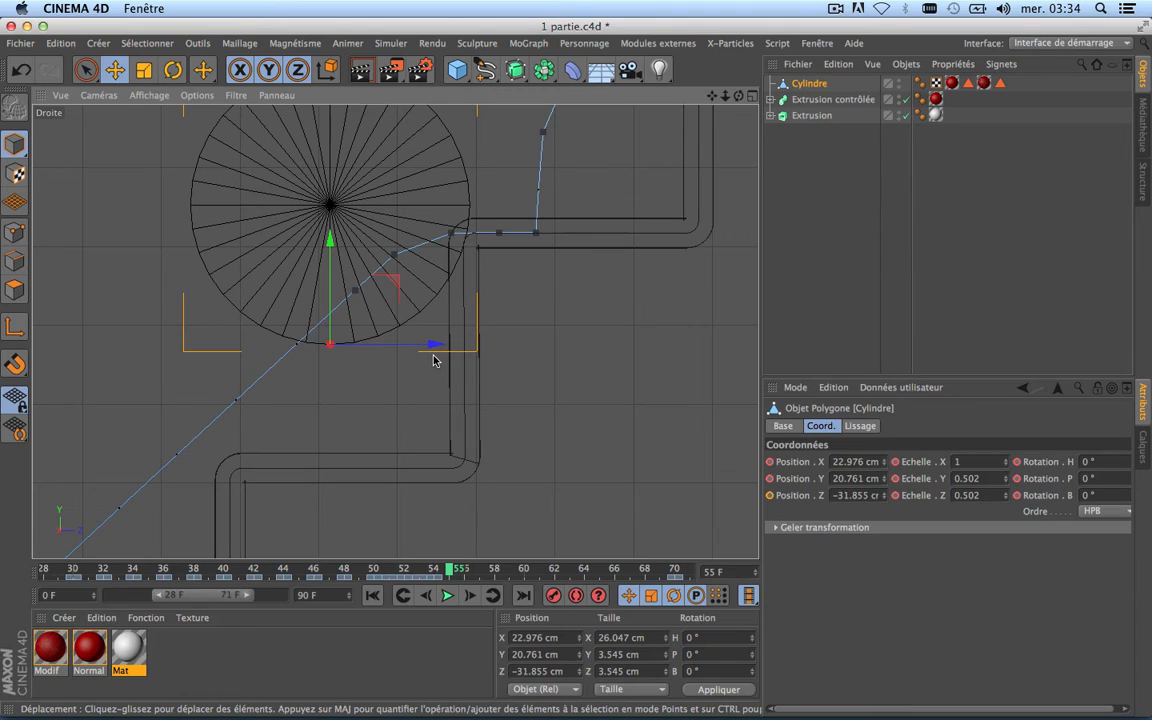
{"action": "left_click", "coordinate": [555, 597]}
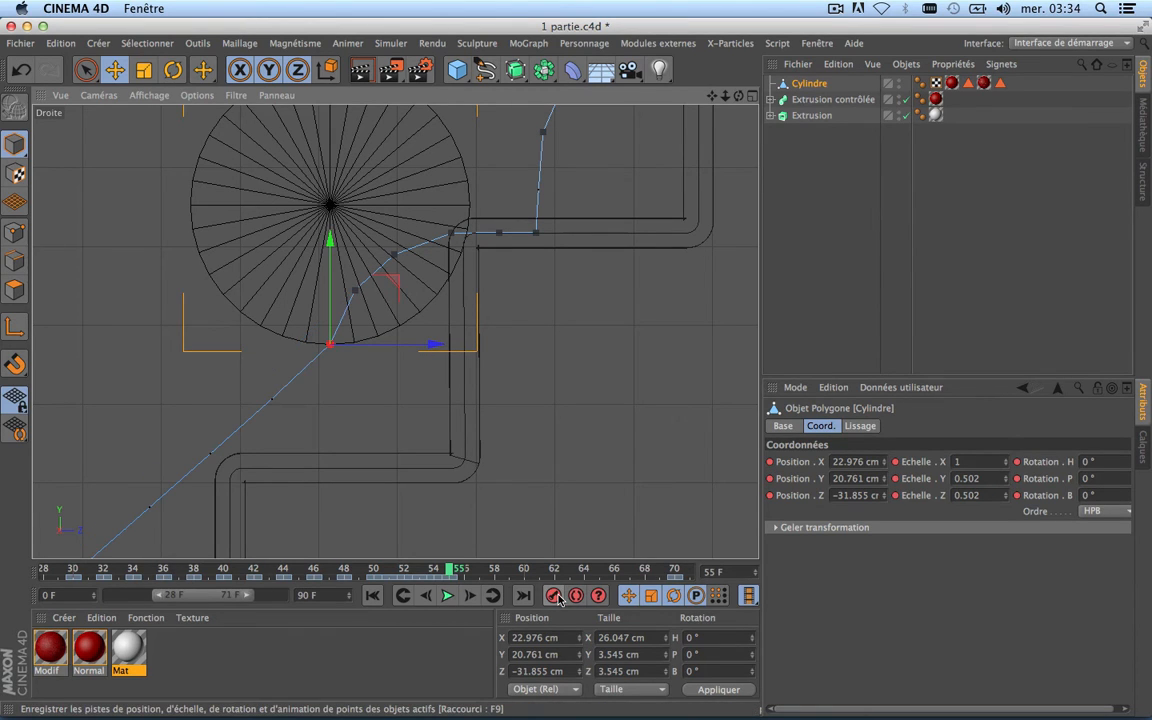
At frame 57, set the cylinder on the next step down at about Y 19.19 cm, Z −31.98 cm and record a keyframe.
{"action": "left_click", "coordinate": [463, 569]}
{"action": "key", "text": "g"}
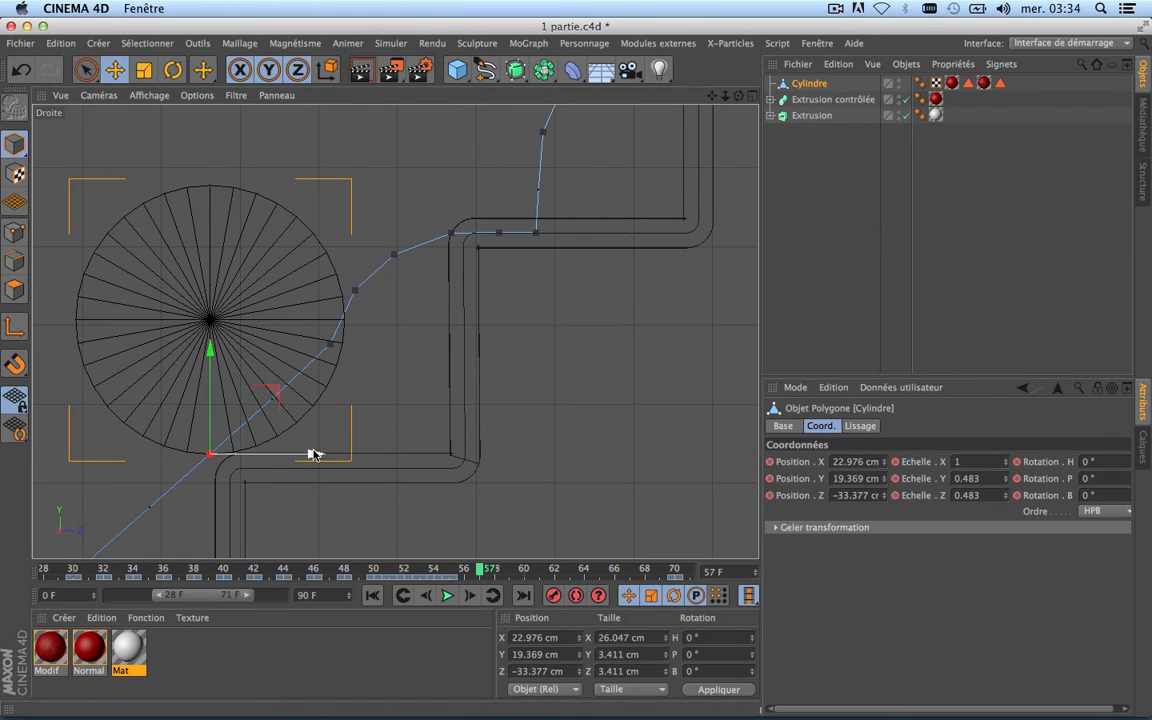
{"action": "left_click_drag", "start_coordinate": [312, 455], "coordinate": [422, 467]}
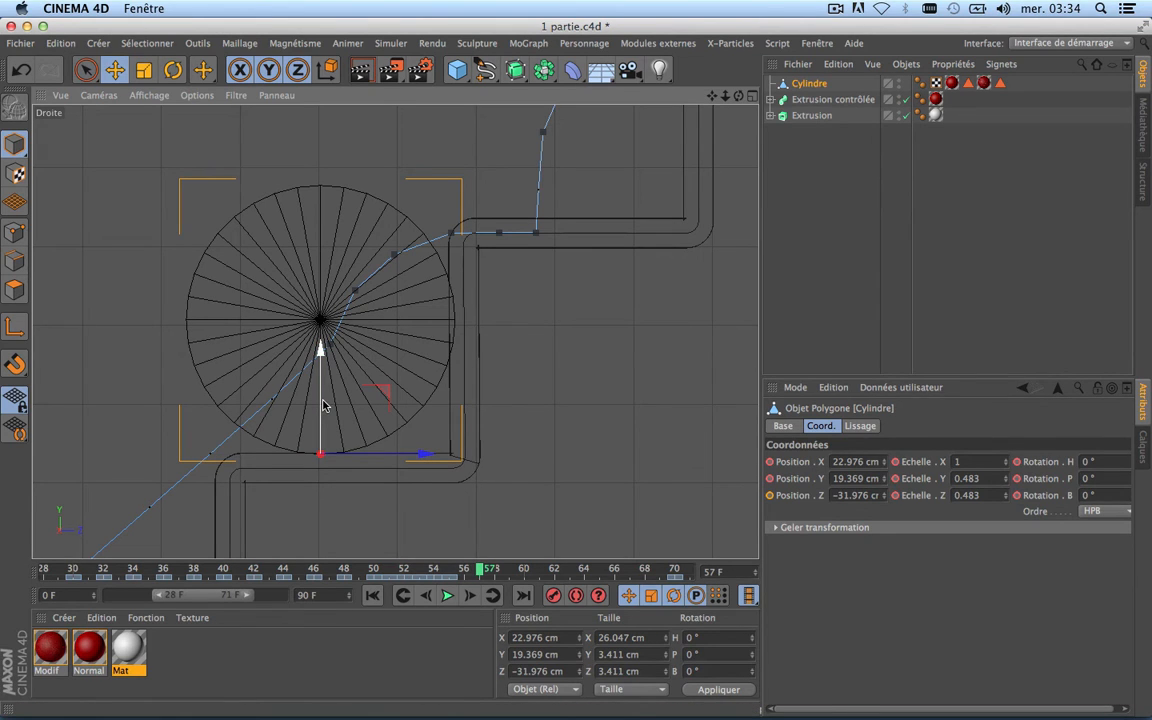
{"action": "left_click_drag", "start_coordinate": [320, 407], "coordinate": [320, 424]}
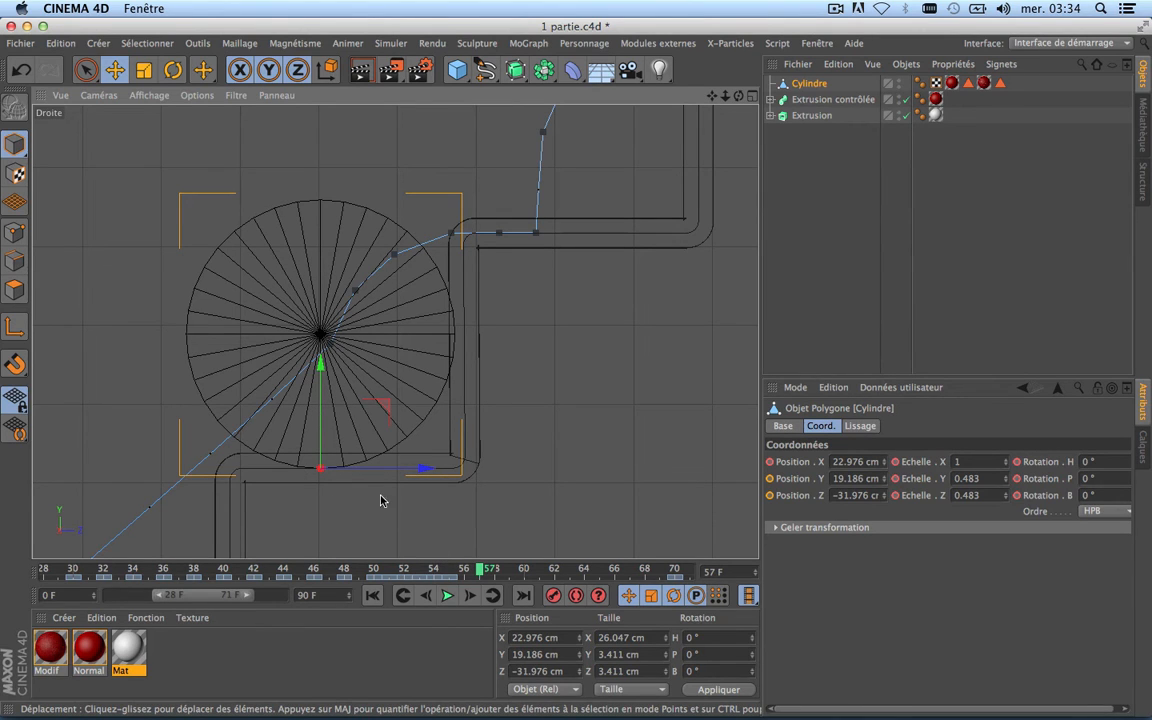
{"action": "left_click", "coordinate": [553, 596]}
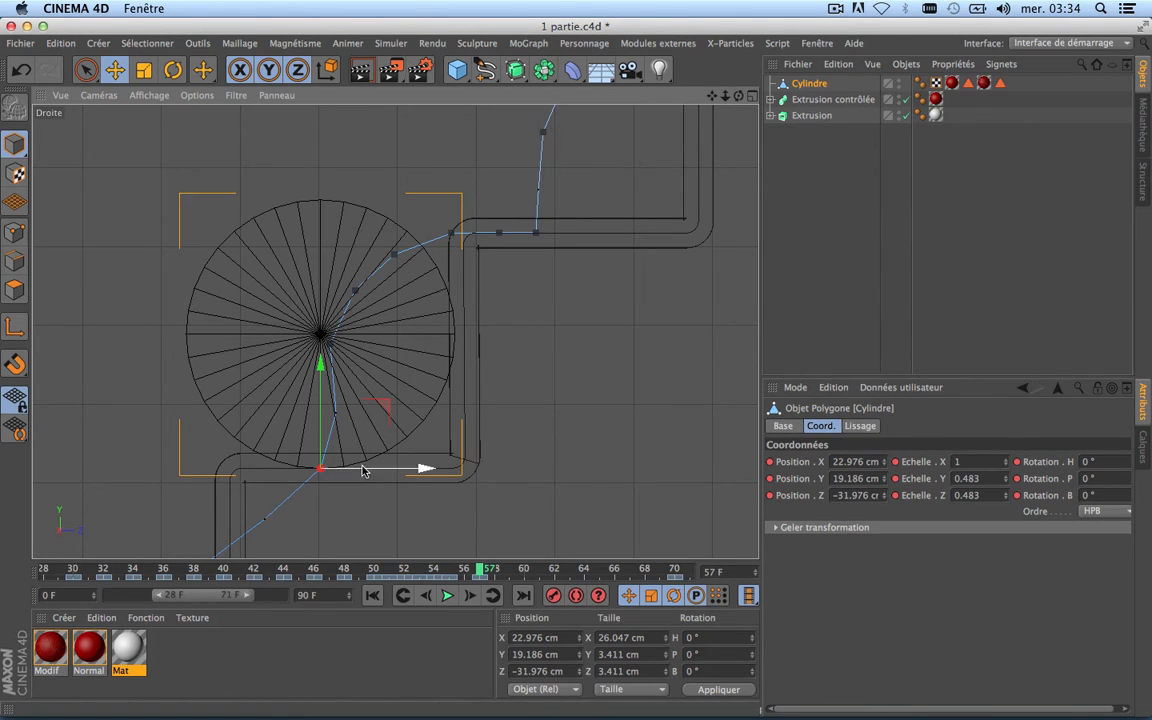
At frame 59, place the cylinder at the step's corner, about Y 19.18 cm, Z −33.26 cm, record a keyframe, and save the project.
{"action": "scroll", "coordinate": [376, 345], "scroll_direction": "down", "scroll_amount": 6}
{"action": "scroll", "coordinate": [322, 391], "scroll_direction": "up", "scroll_amount": 7}
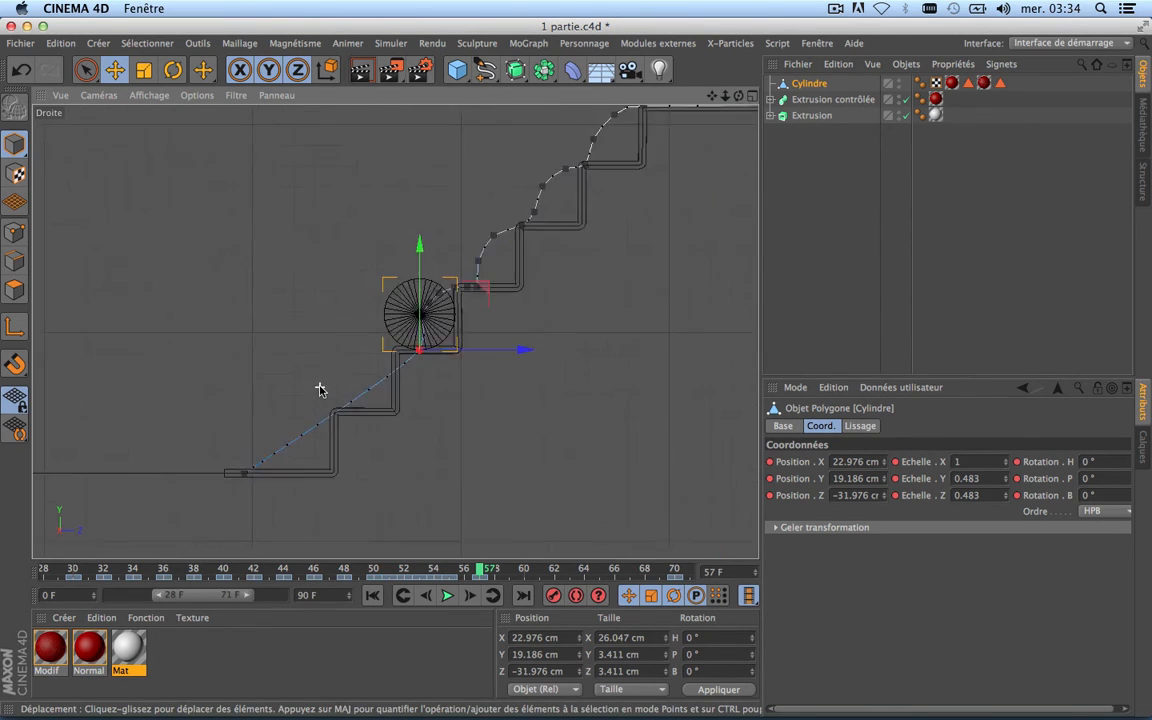
{"action": "scroll", "coordinate": [436, 327], "scroll_direction": "up", "scroll_amount": 4}
{"action": "scroll", "coordinate": [436, 327], "scroll_direction": "down", "scroll_amount": 7}
{"action": "scroll", "coordinate": [436, 324], "scroll_direction": "up", "scroll_amount": 5}
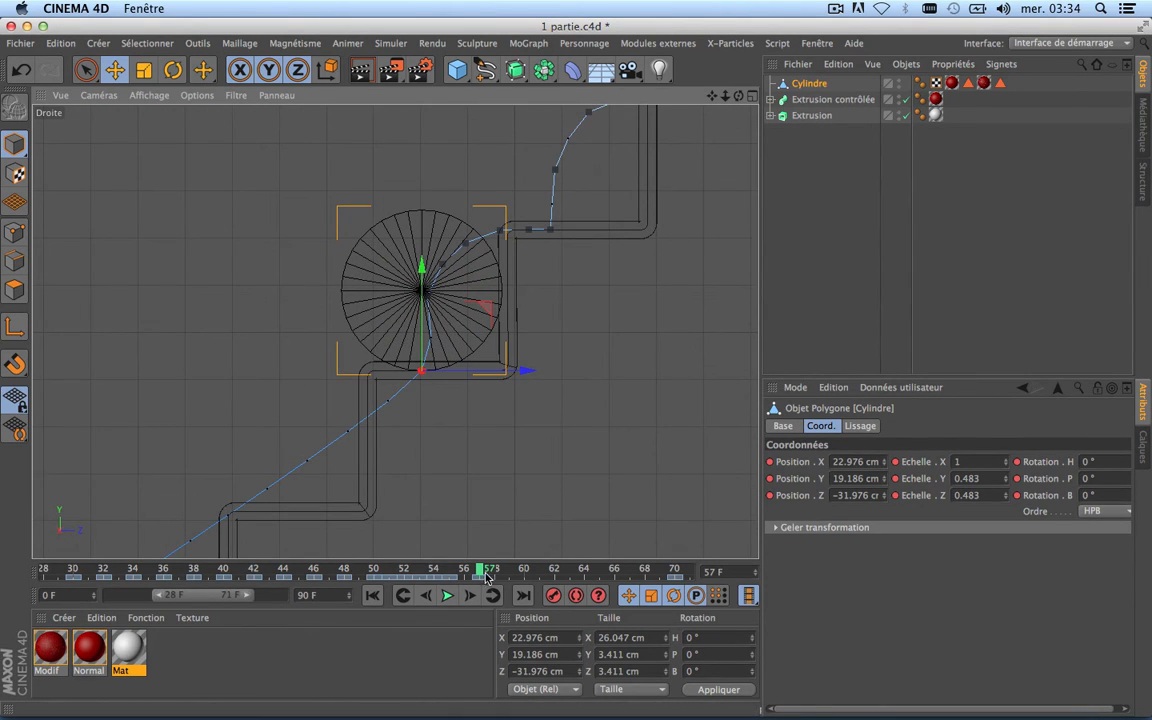
{"action": "left_click_drag", "start_coordinate": [487, 571], "coordinate": [509, 573]}
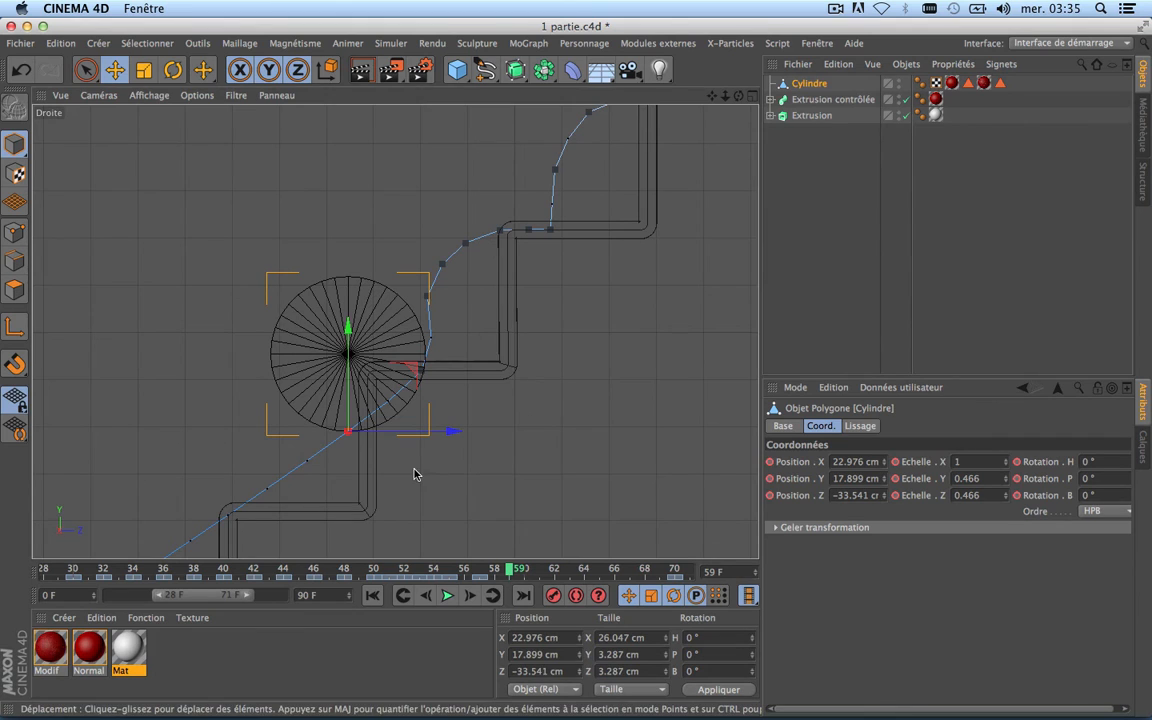
{"action": "scroll", "coordinate": [380, 420], "scroll_direction": "up", "scroll_amount": 5}
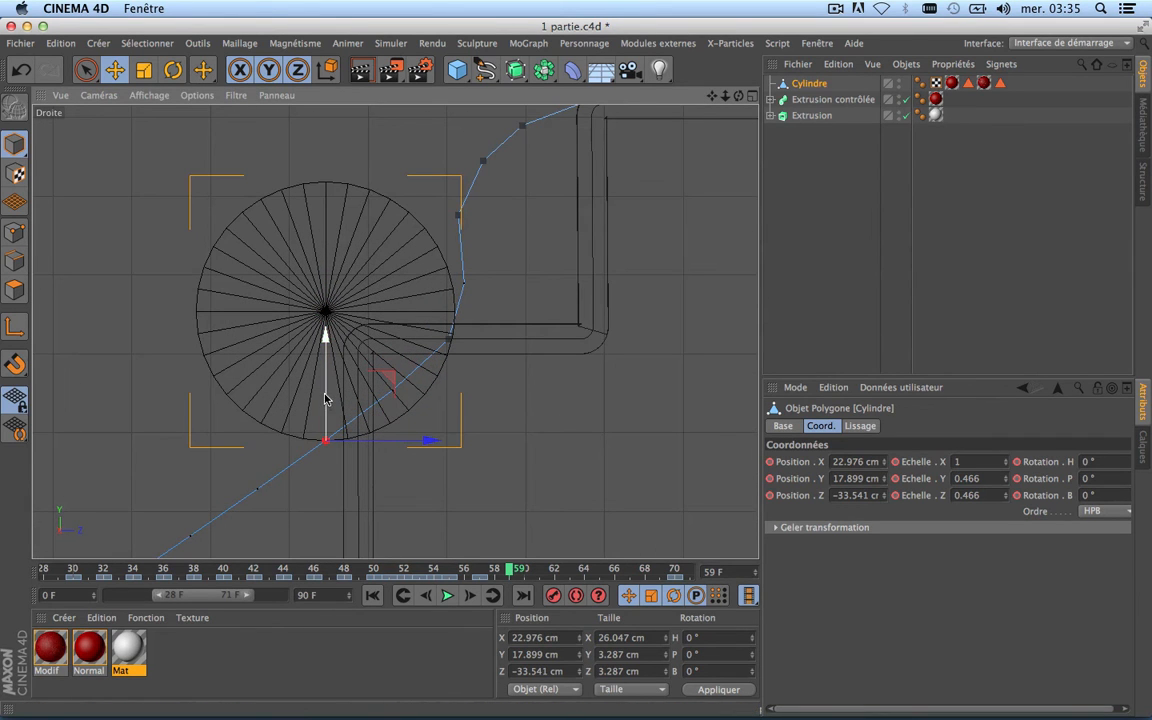
{"action": "left_click_drag", "start_coordinate": [324, 398], "coordinate": [337, 297]}
{"action": "left_click_drag", "start_coordinate": [444, 341], "coordinate": [467, 341]}
{"action": "left_click", "coordinate": [554, 597]}
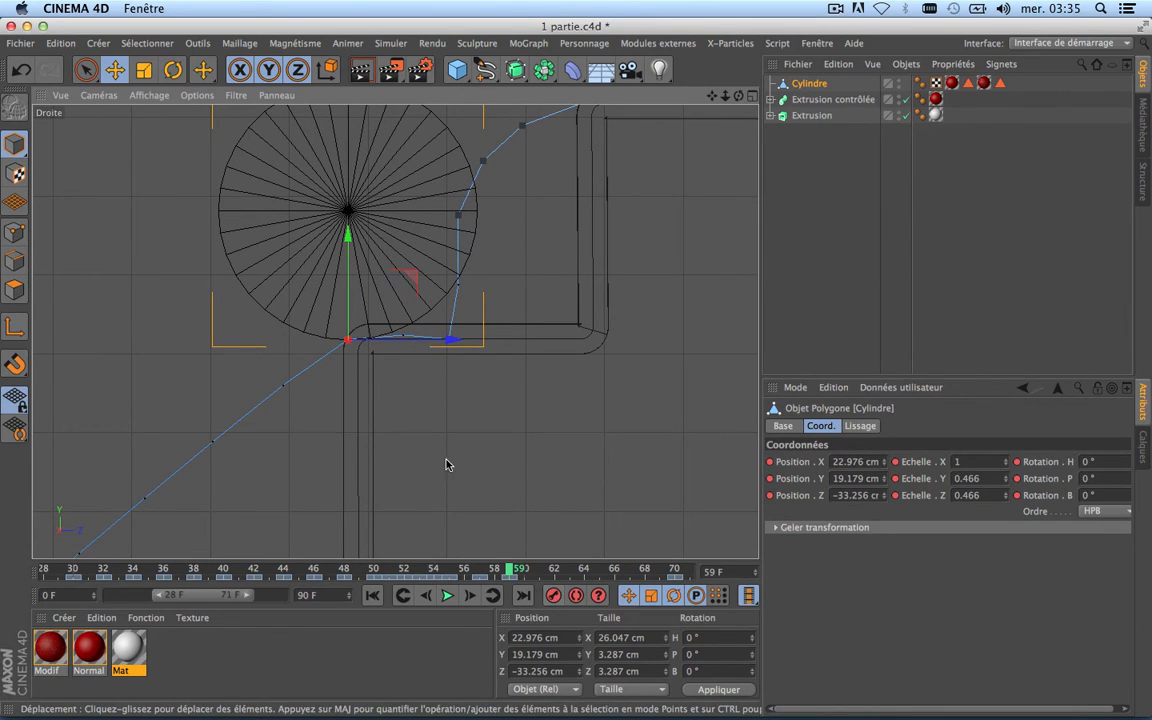
{"action": "key", "text": "super+s"}
Raise the cylinder to about Y 18.82 cm at frame 60 and about Y 19.19 cm at frame 58, recording a keyframe at each.
{"action": "left_click", "coordinate": [525, 569]}
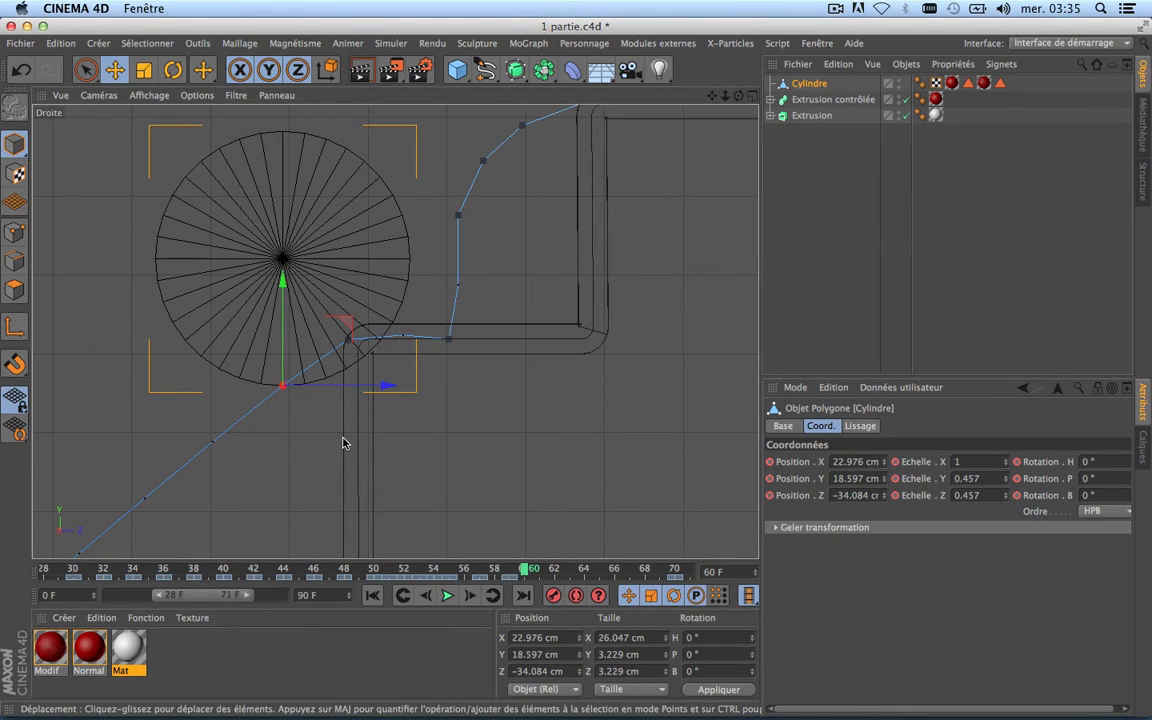
{"action": "left_click_drag", "start_coordinate": [283, 363], "coordinate": [282, 345]}
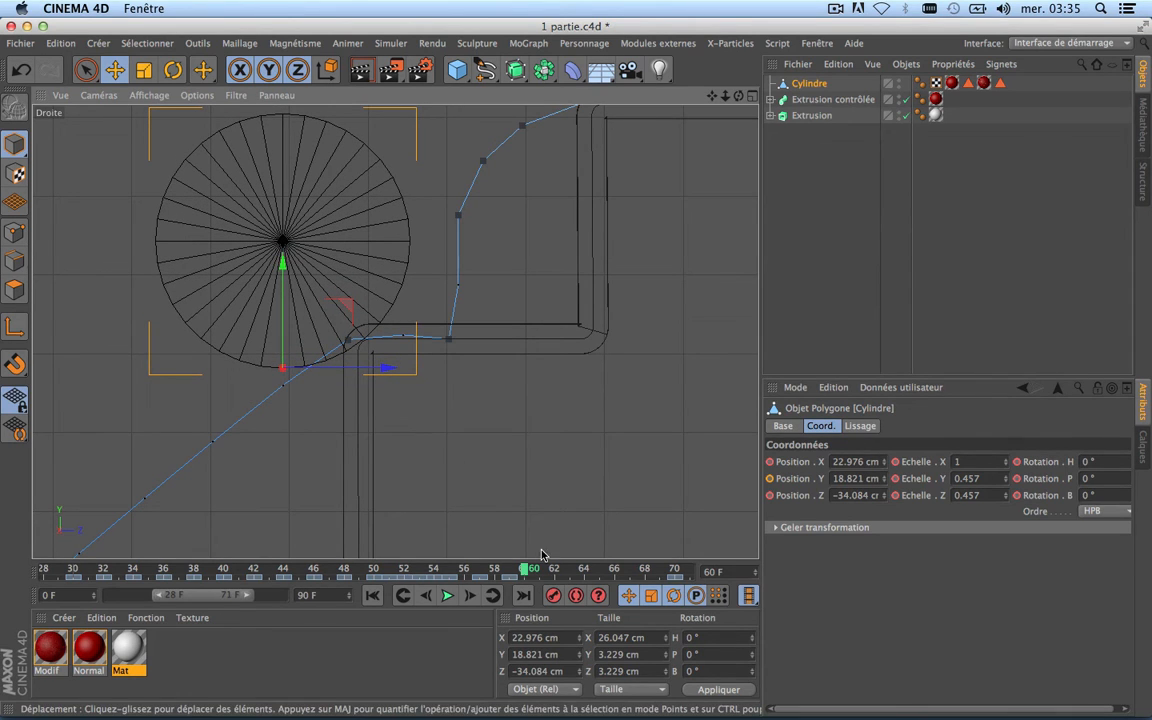
{"action": "left_click", "coordinate": [553, 596]}
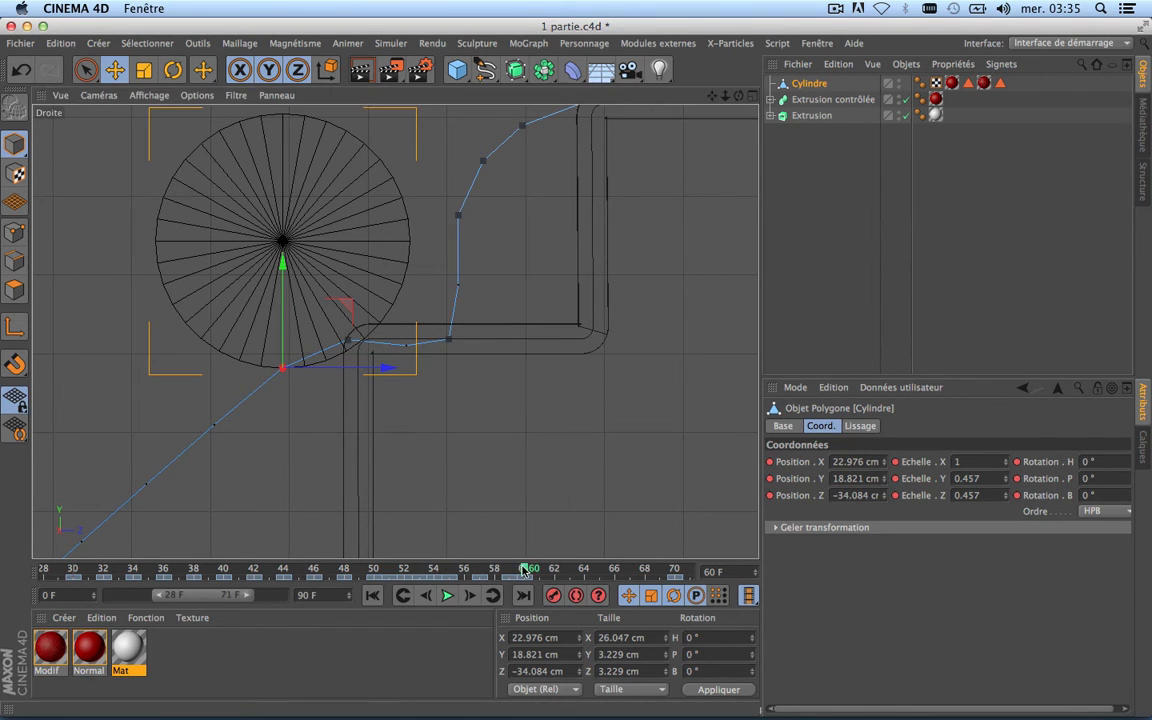
{"action": "left_click_drag", "start_coordinate": [527, 570], "coordinate": [495, 572]}
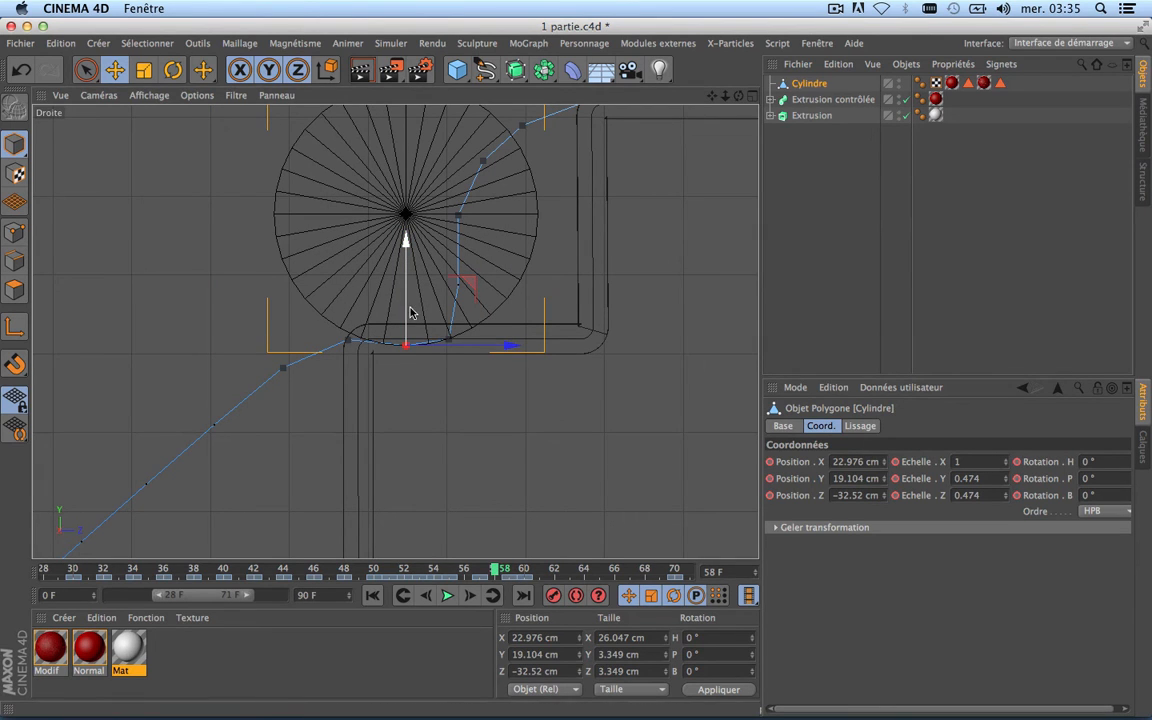
{"action": "left_click_drag", "start_coordinate": [407, 313], "coordinate": [404, 303]}
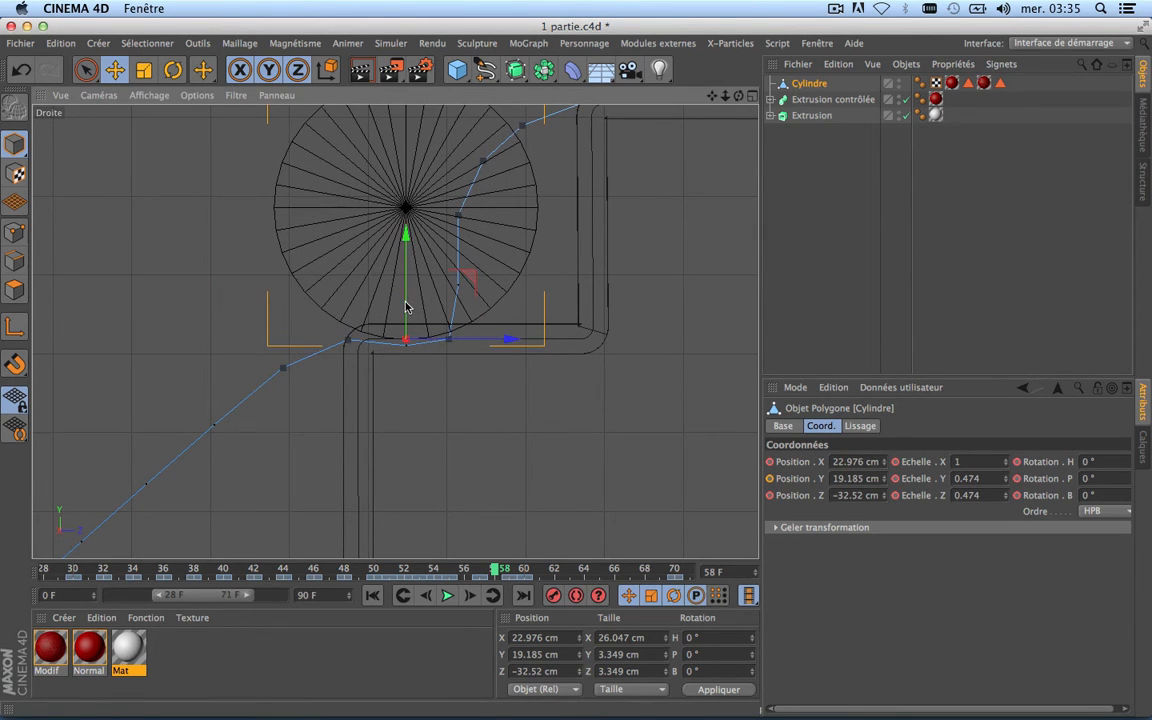
At frame 62, shift the cylinder toward the riser to about Z −34.70 cm and record a keyframe.
{"action": "left_click", "coordinate": [530, 570]}
{"action": "left_click_drag", "start_coordinate": [532, 572], "coordinate": [548, 572]}
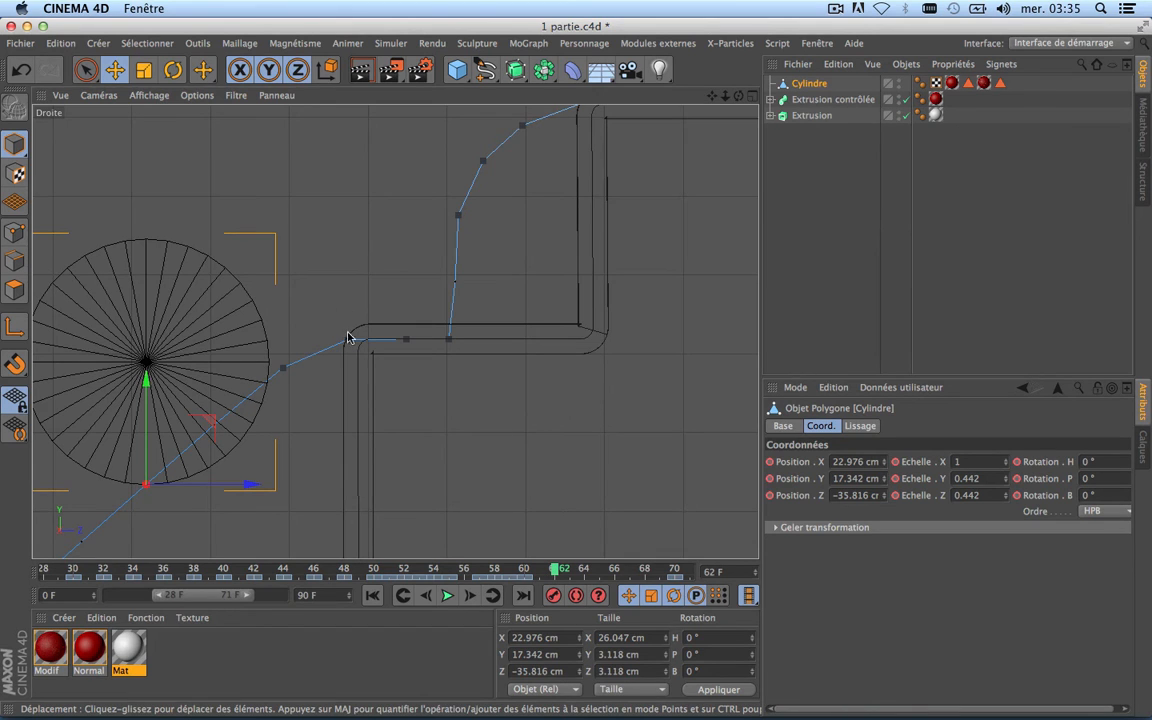
{"action": "scroll", "coordinate": [340, 300], "scroll_direction": "down", "scroll_amount": 2}
{"action": "left_click_drag", "start_coordinate": [298, 437], "coordinate": [362, 442]}
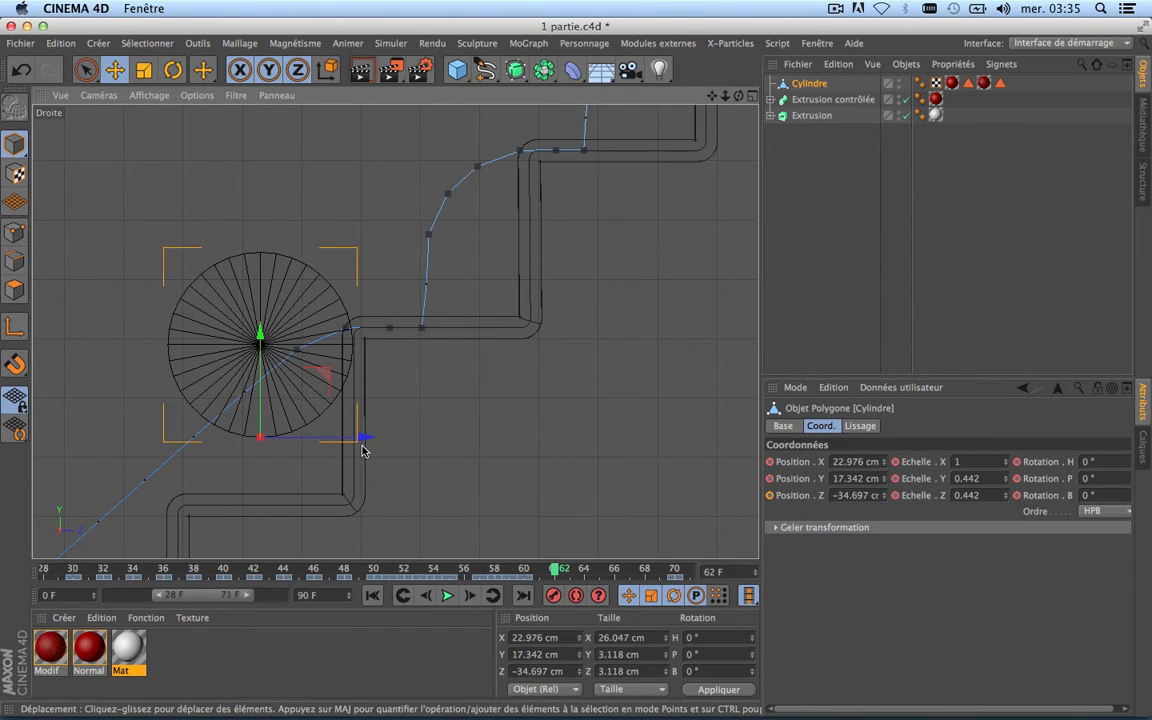
{"action": "left_click", "coordinate": [553, 596]}
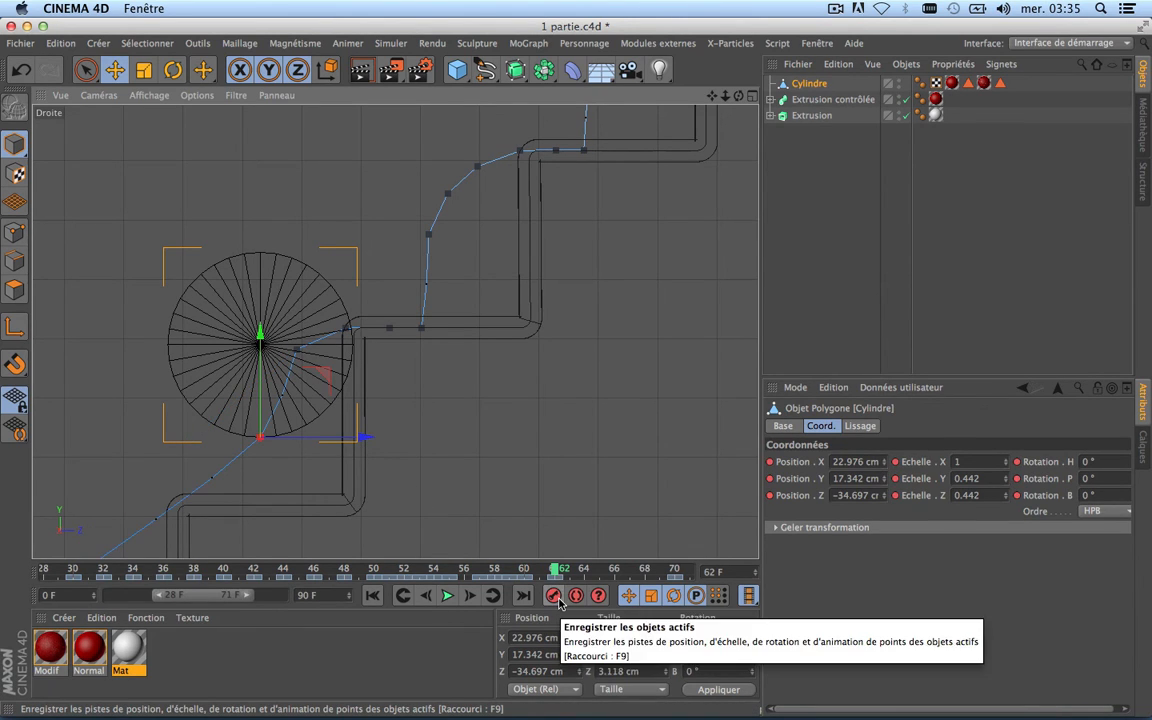
At frame 61, shift the cylinder clear of the step's edge to about Z −34.61 cm and record a keyframe.
{"action": "left_click", "coordinate": [541, 569]}
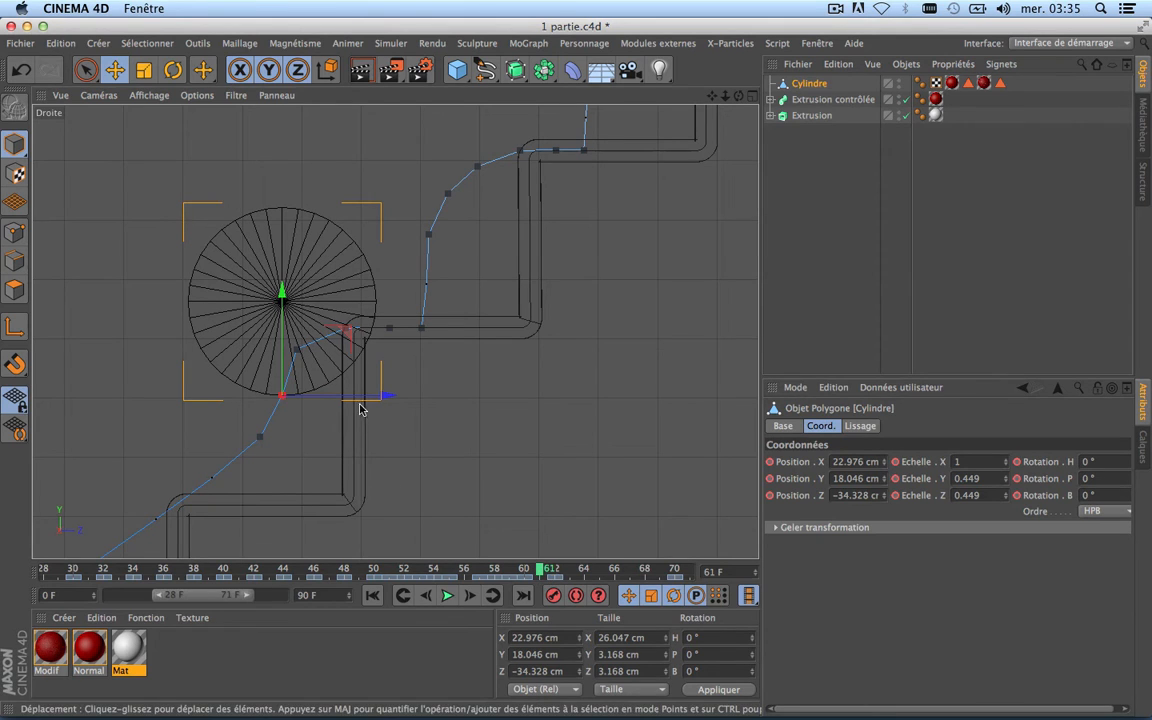
{"action": "left_click_drag", "start_coordinate": [377, 398], "coordinate": [370, 394]}
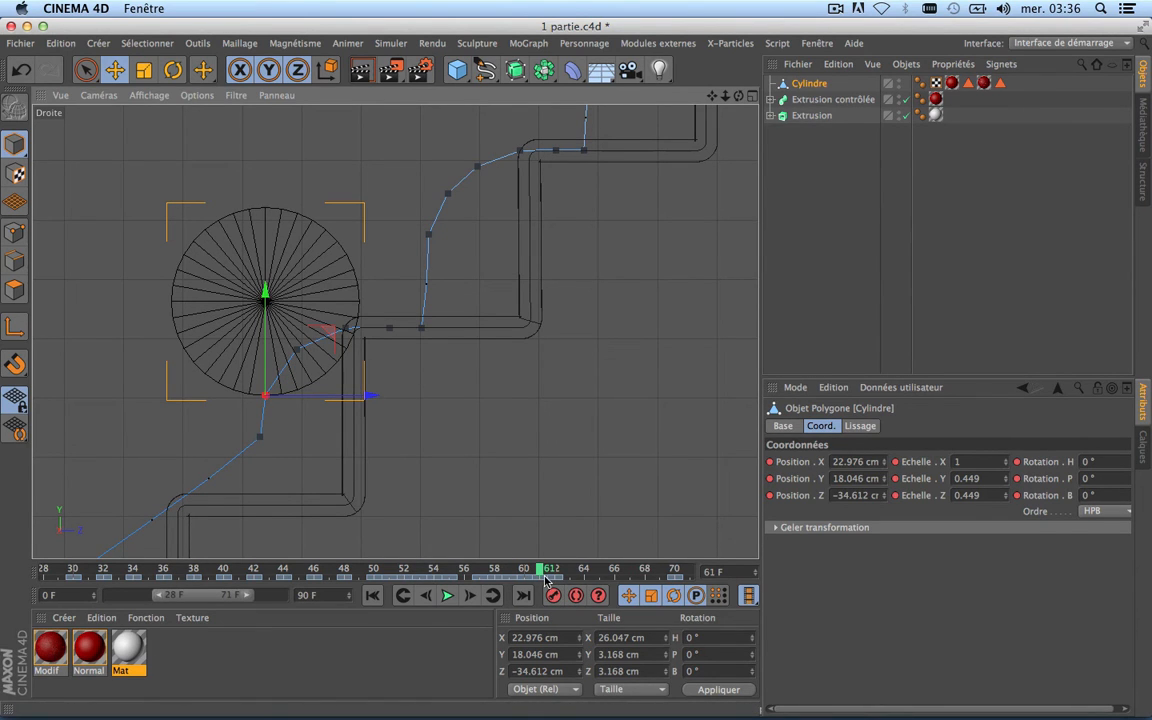
{"action": "left_click_drag", "start_coordinate": [545, 577], "coordinate": [519, 585]}
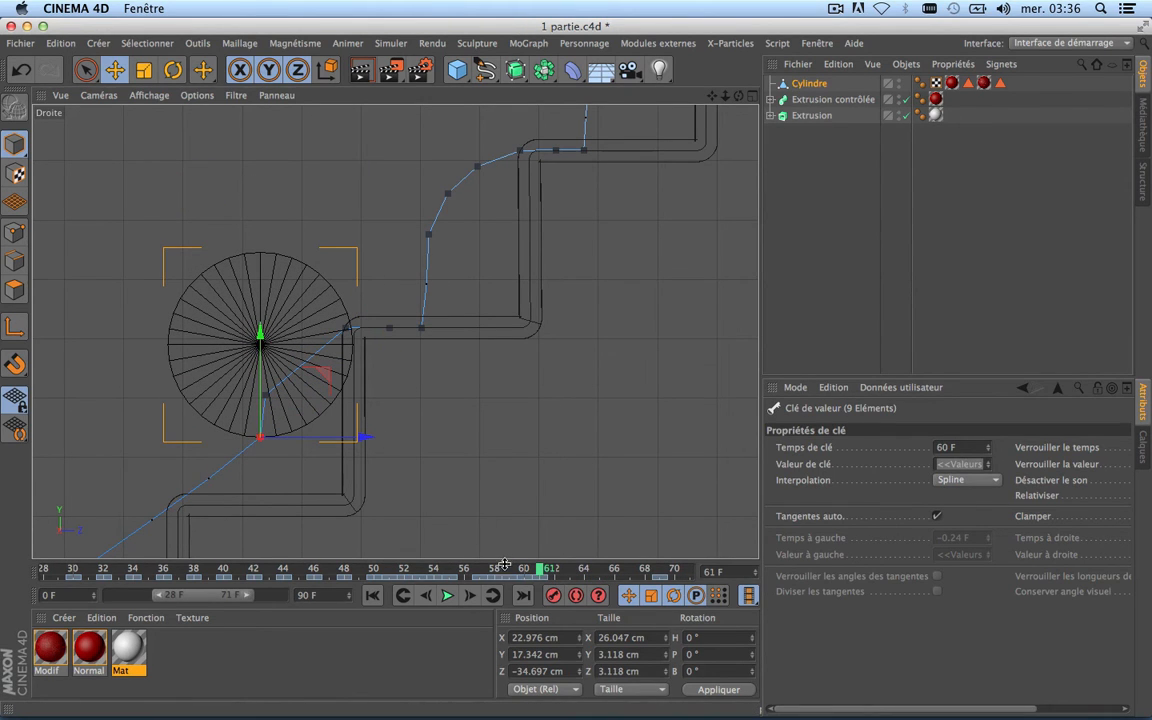
{"action": "left_click", "coordinate": [540, 570]}
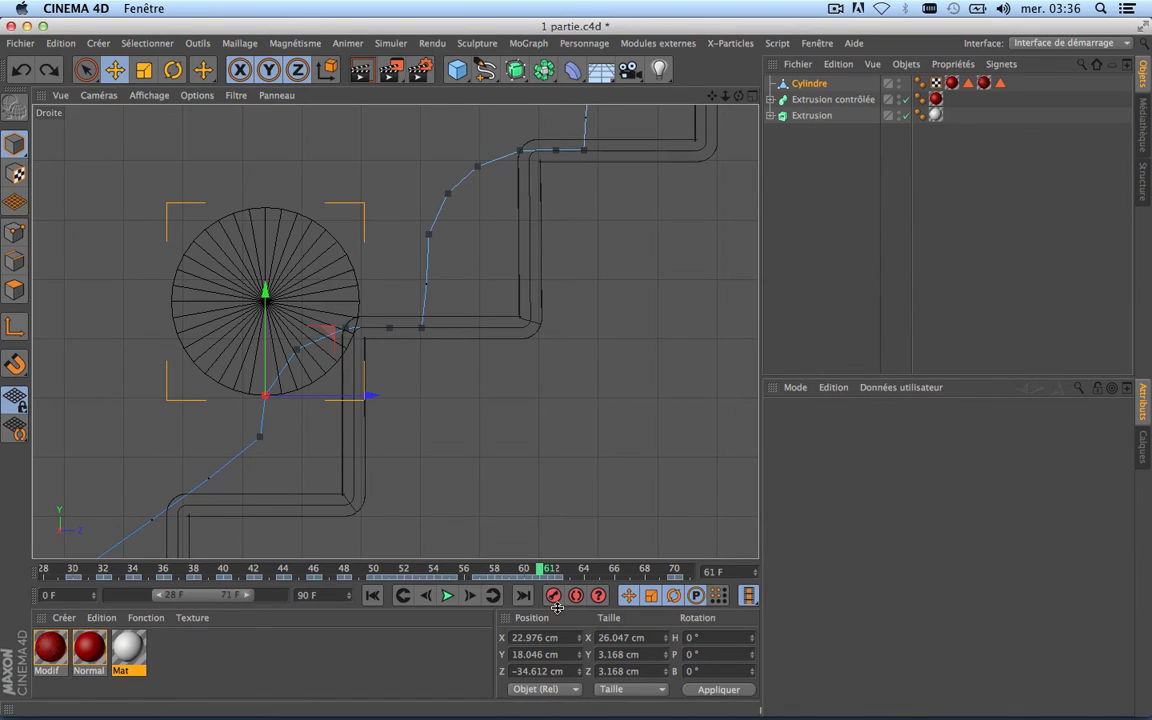
At frame 64, place the cylinder on the lower step at about Y 16.20 cm, Z −34.97 cm, record a keyframe, and advance to frame 66.
{"action": "left_click", "coordinate": [567, 571]}
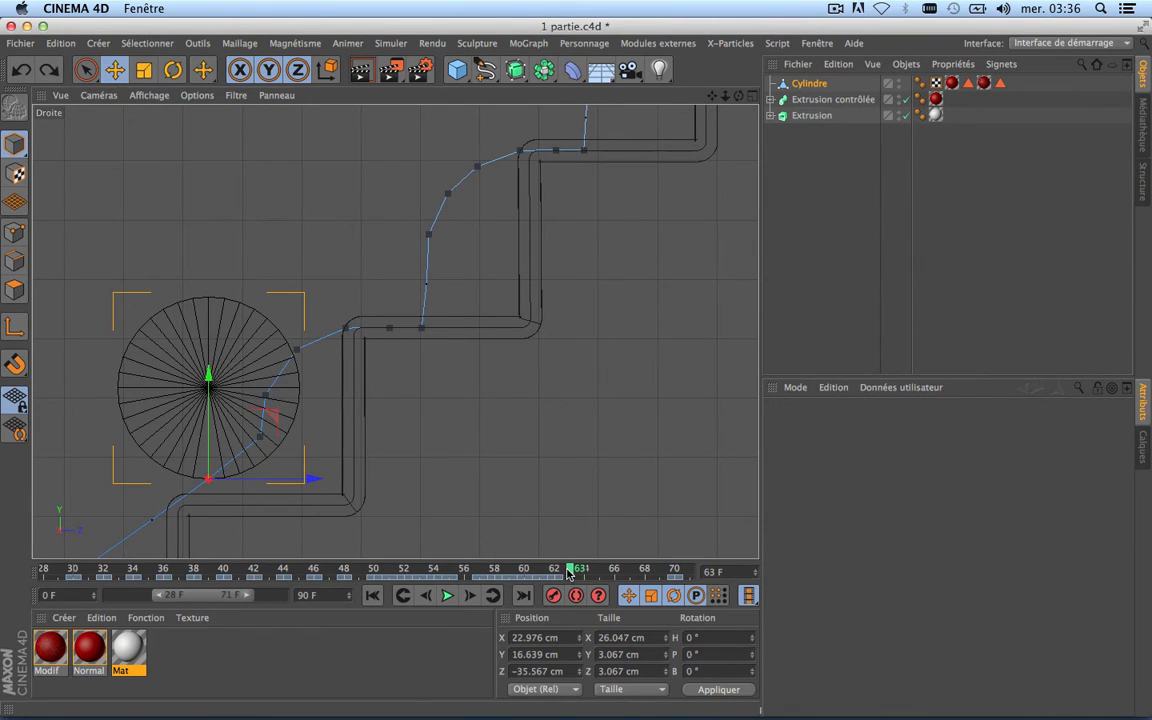
{"action": "left_click", "coordinate": [584, 571]}
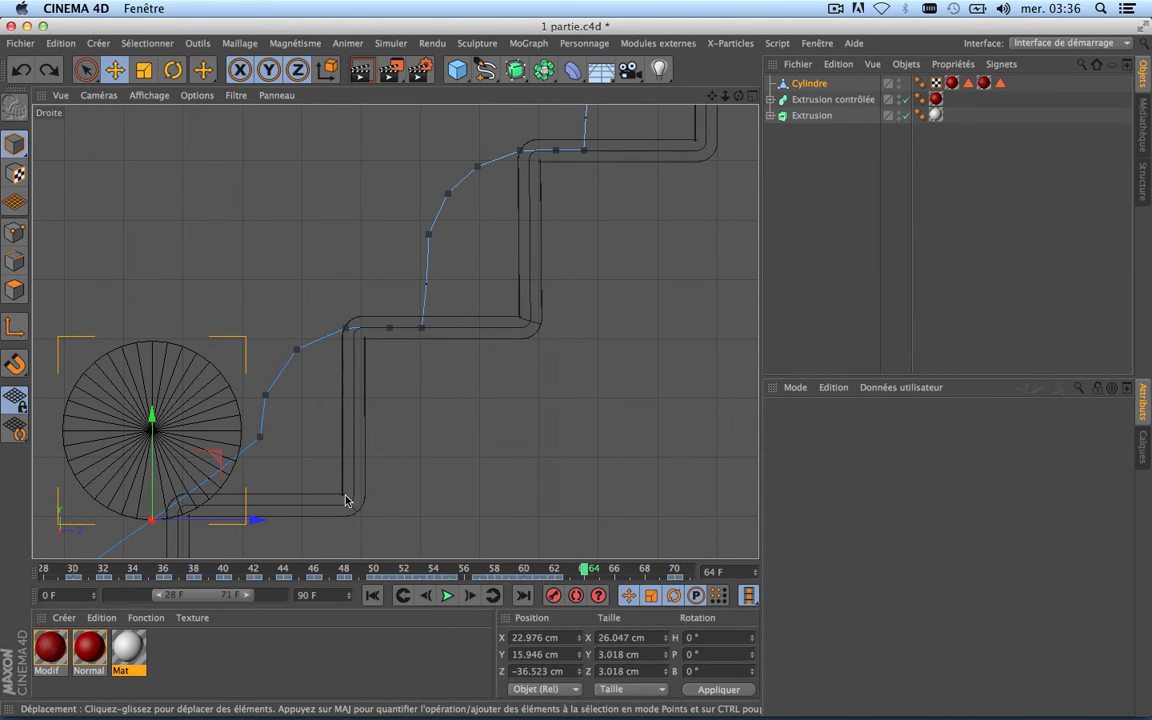
{"action": "left_click_drag", "start_coordinate": [712, 95], "coordinate": [801, 1]}
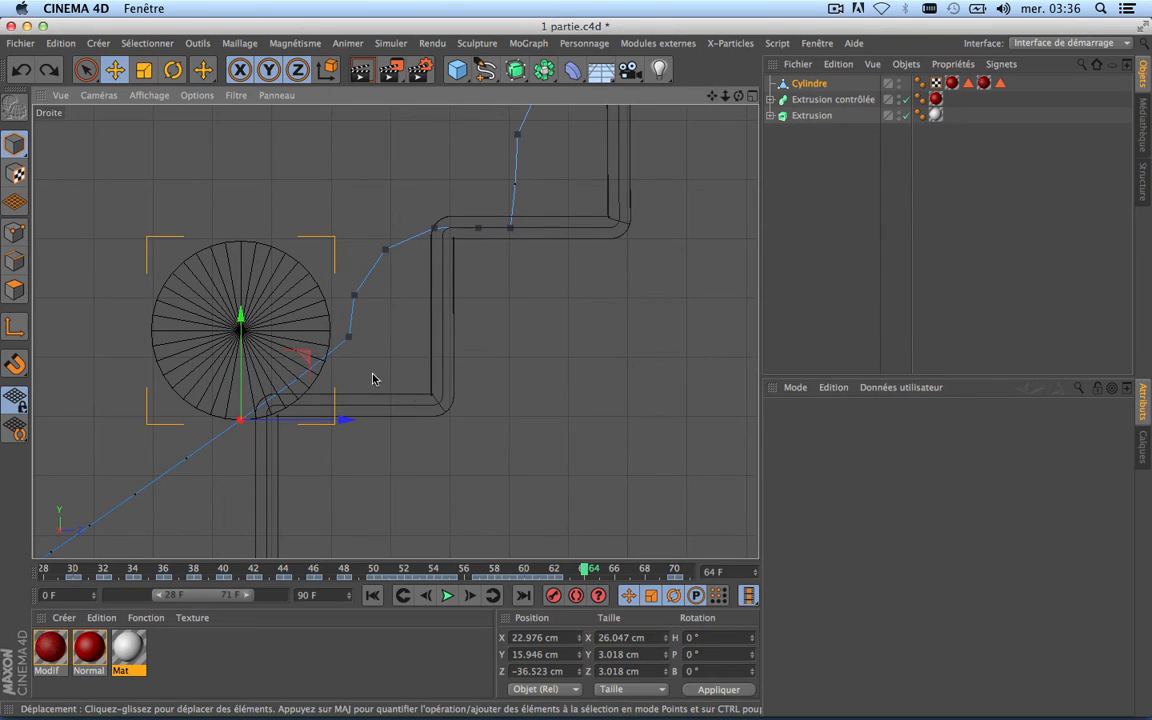
{"action": "left_click_drag", "start_coordinate": [342, 419], "coordinate": [399, 429]}
{"action": "mouse_move", "coordinate": [296, 394]}
{"action": "left_mouse_down"}
{"action": "mouse_move", "coordinate": [301, 375]}
{"action": "mouse_move", "coordinate": [299, 386]}
{"action": "left_mouse_up"}
{"action": "left_click_drag", "start_coordinate": [399, 404], "coordinate": [424, 404]}
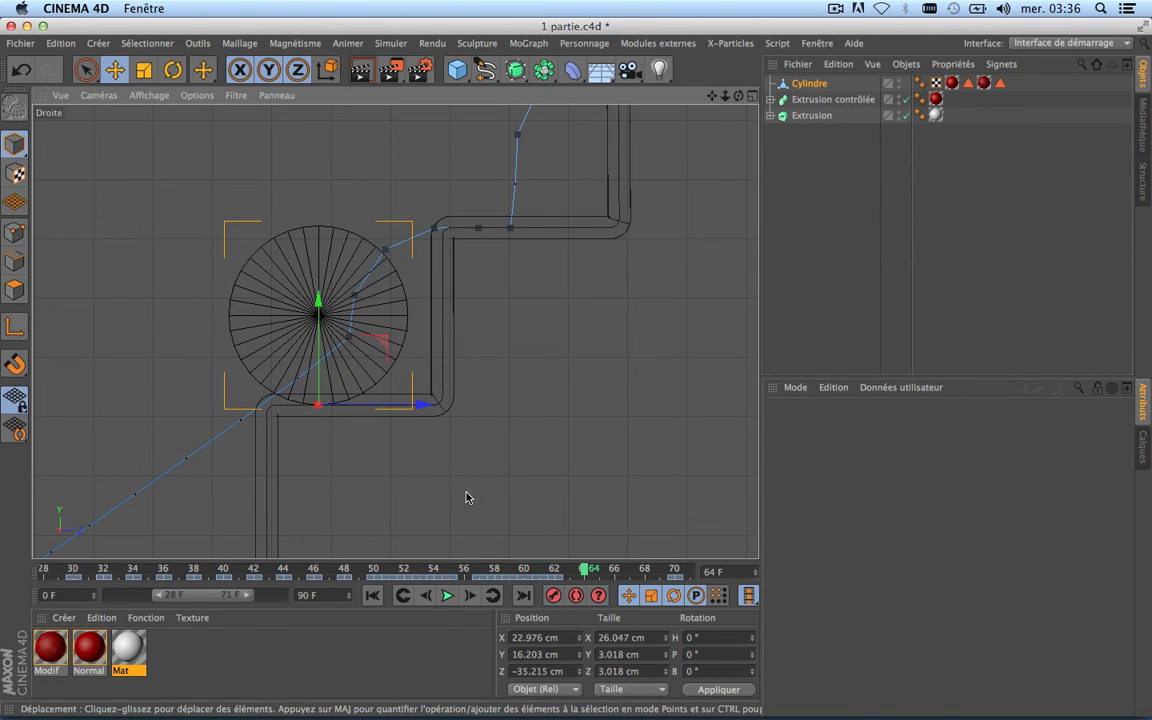
{"action": "left_click_drag", "start_coordinate": [422, 404], "coordinate": [442, 404]}
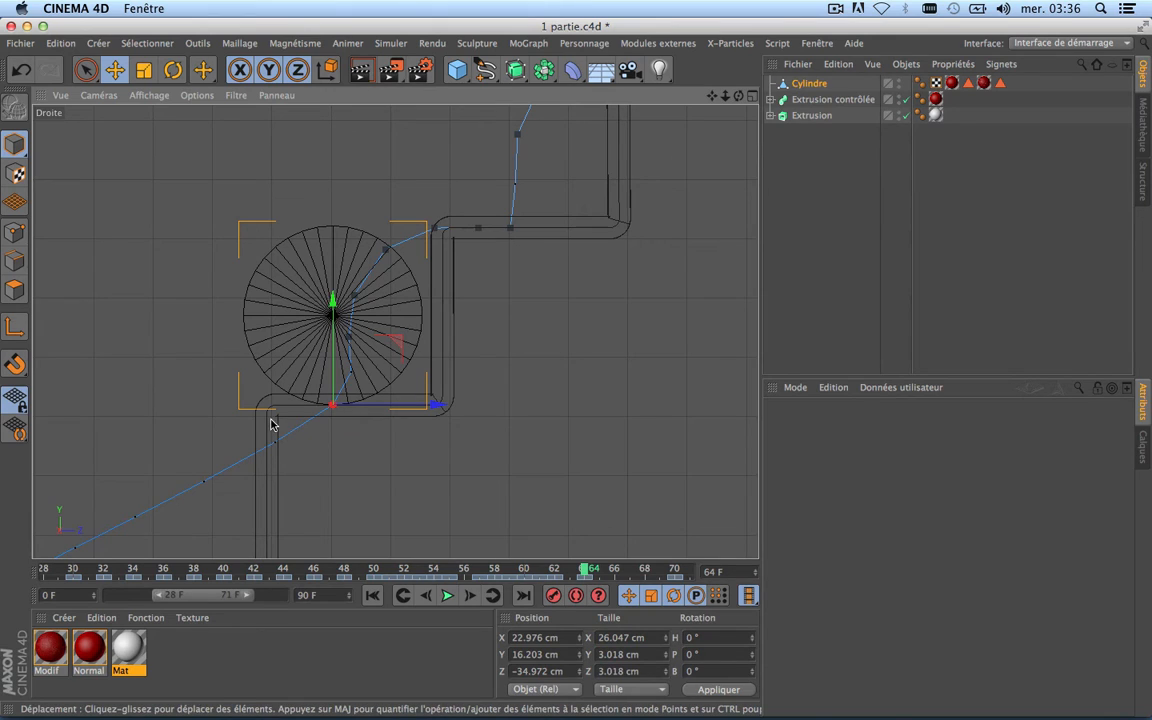
{"action": "left_click_drag", "start_coordinate": [588, 570], "coordinate": [618, 570]}
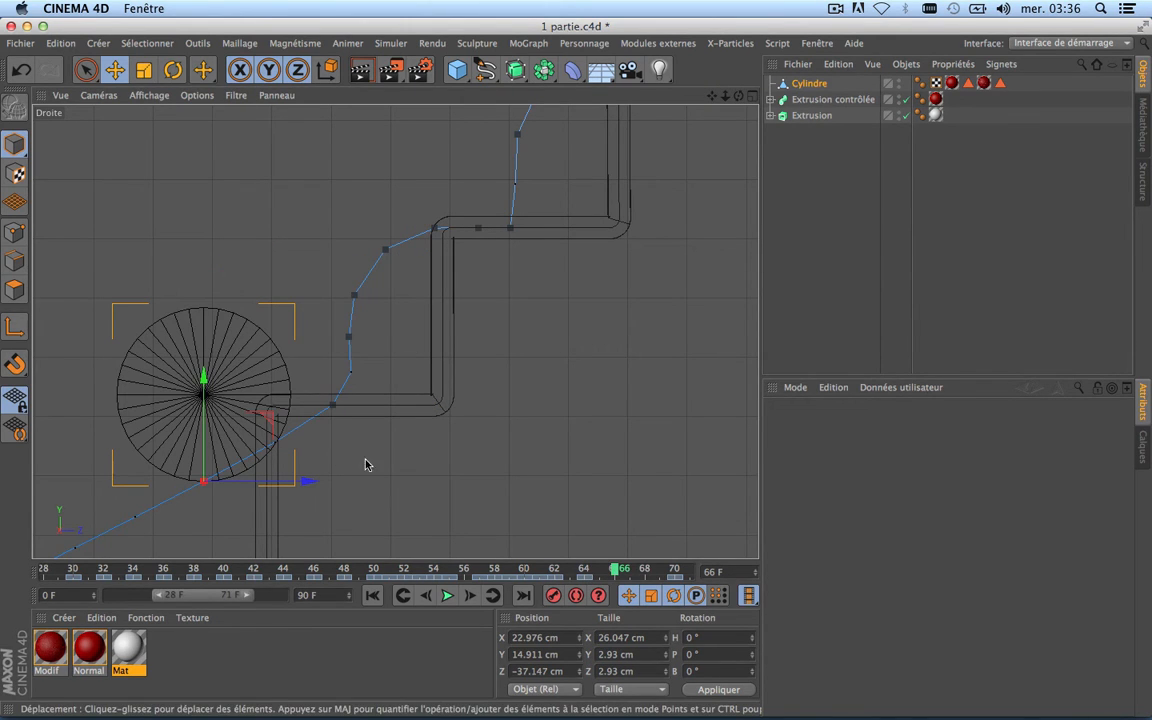
At frame 66, place the cylinder on the step's outer edge at about Y 16.18 cm, Z −35.95 cm and record a keyframe.
{"action": "left_click_drag", "start_coordinate": [186, 382], "coordinate": [211, 352]}
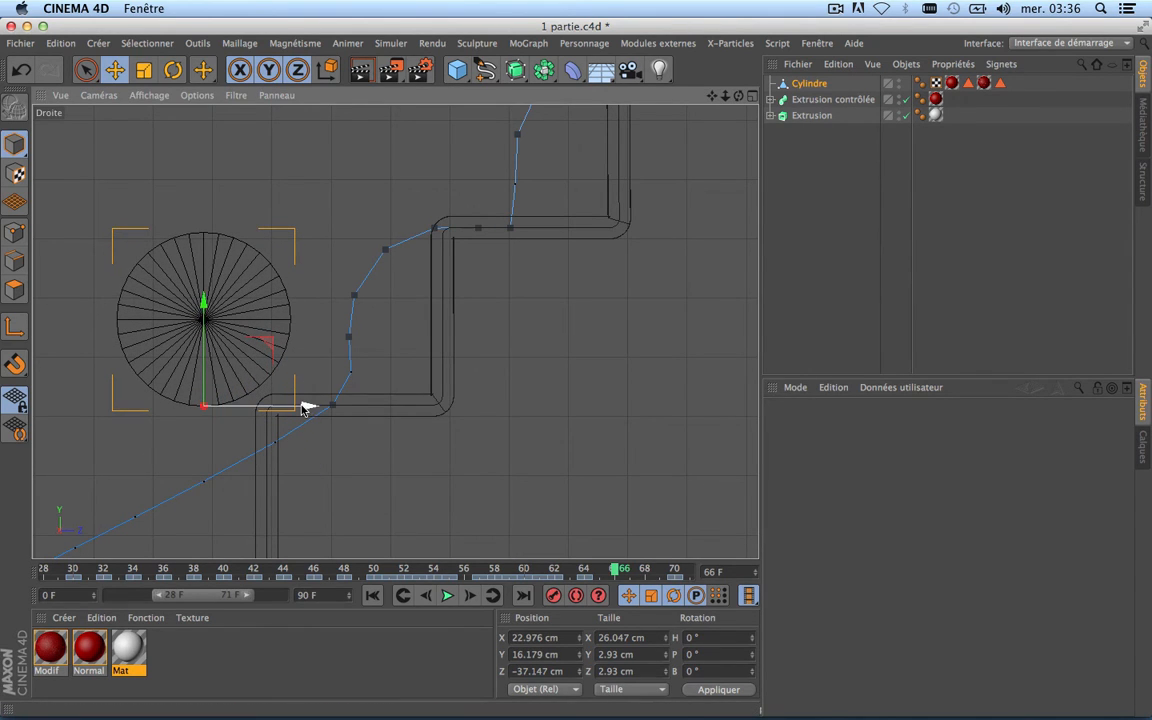
{"action": "left_click_drag", "start_coordinate": [309, 406], "coordinate": [371, 413]}
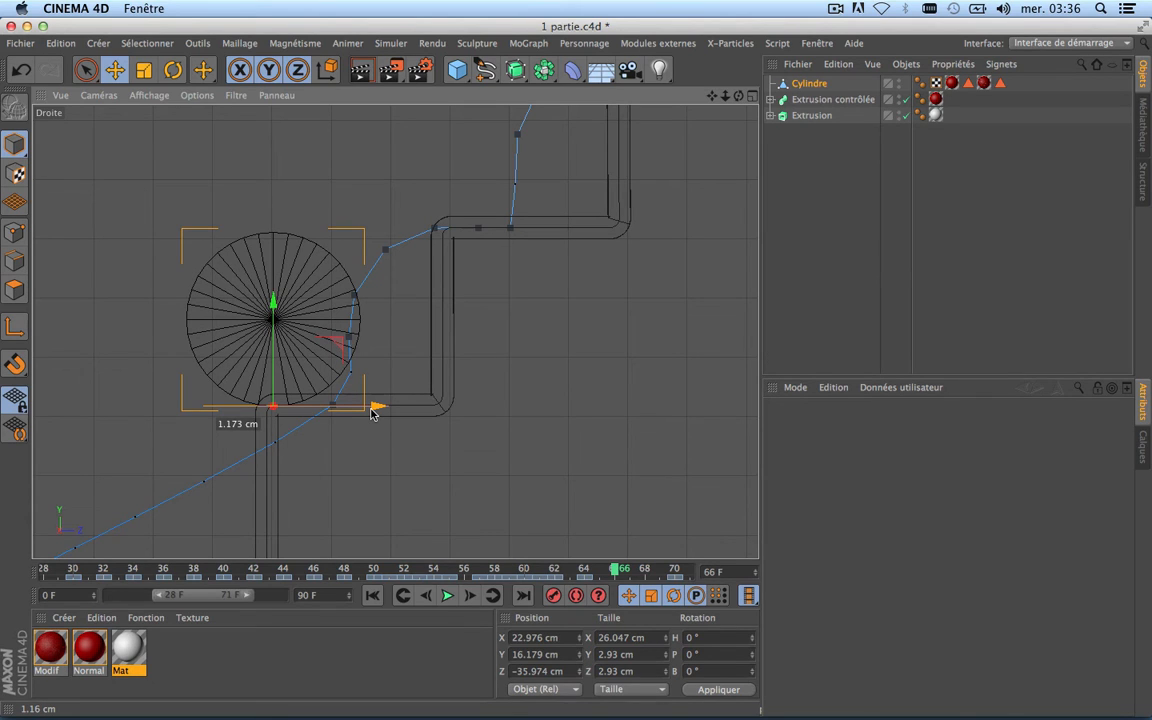
{"action": "left_click_drag", "start_coordinate": [371, 413], "coordinate": [375, 411]}
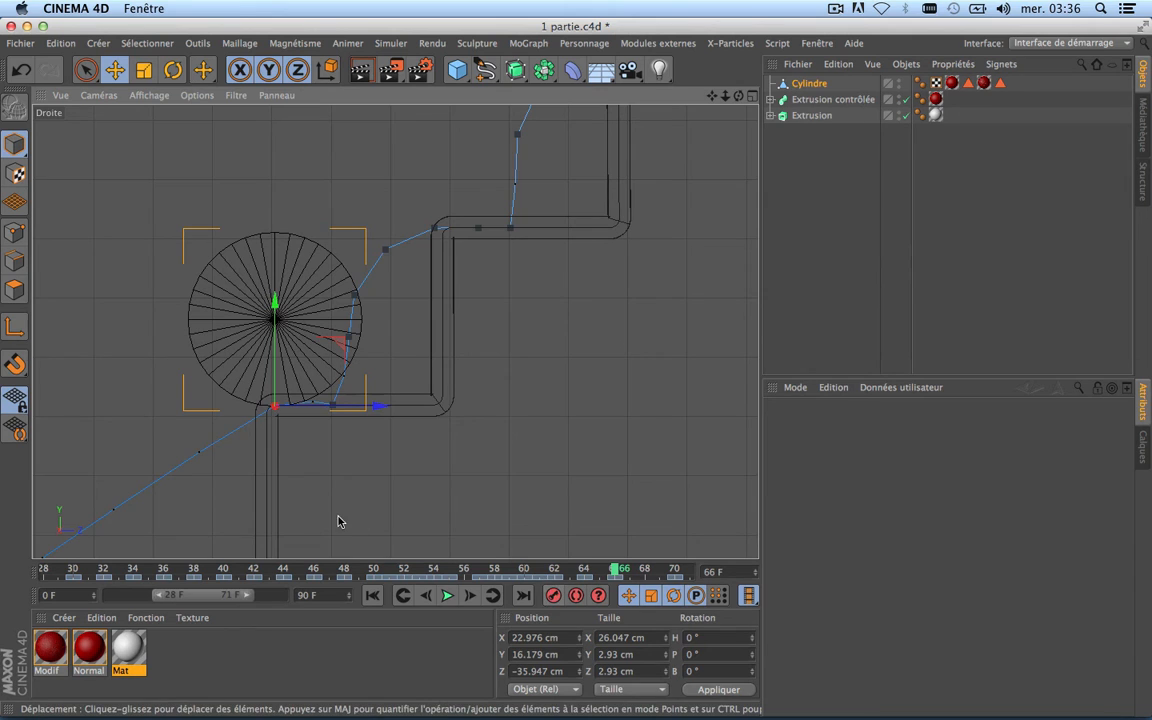
Record keyframes placing the cylinder at about Y 15.63 cm, Z −37.16 cm at frame 68 and about Y 16.20 cm at frame 65.
{"action": "scroll", "coordinate": [252, 470], "scroll_direction": "up", "scroll_amount": 5}
{"action": "scroll", "coordinate": [411, 419], "scroll_direction": "down", "scroll_amount": 2}
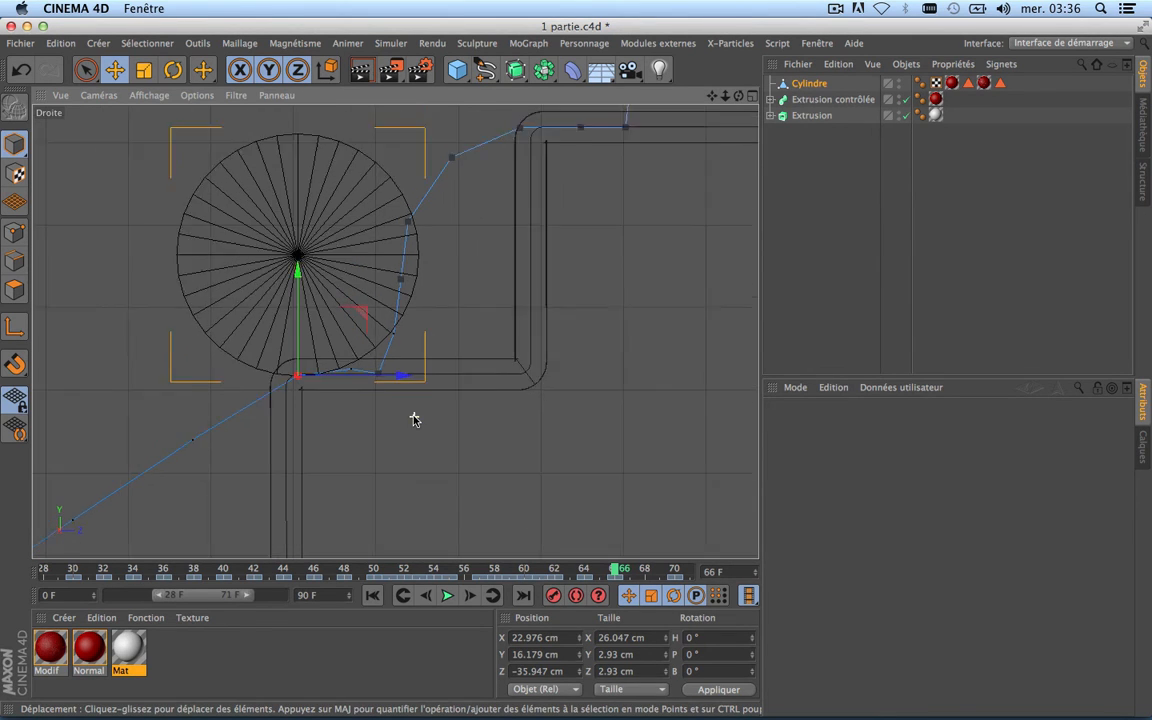
{"action": "left_click_drag", "start_coordinate": [624, 578], "coordinate": [651, 571]}
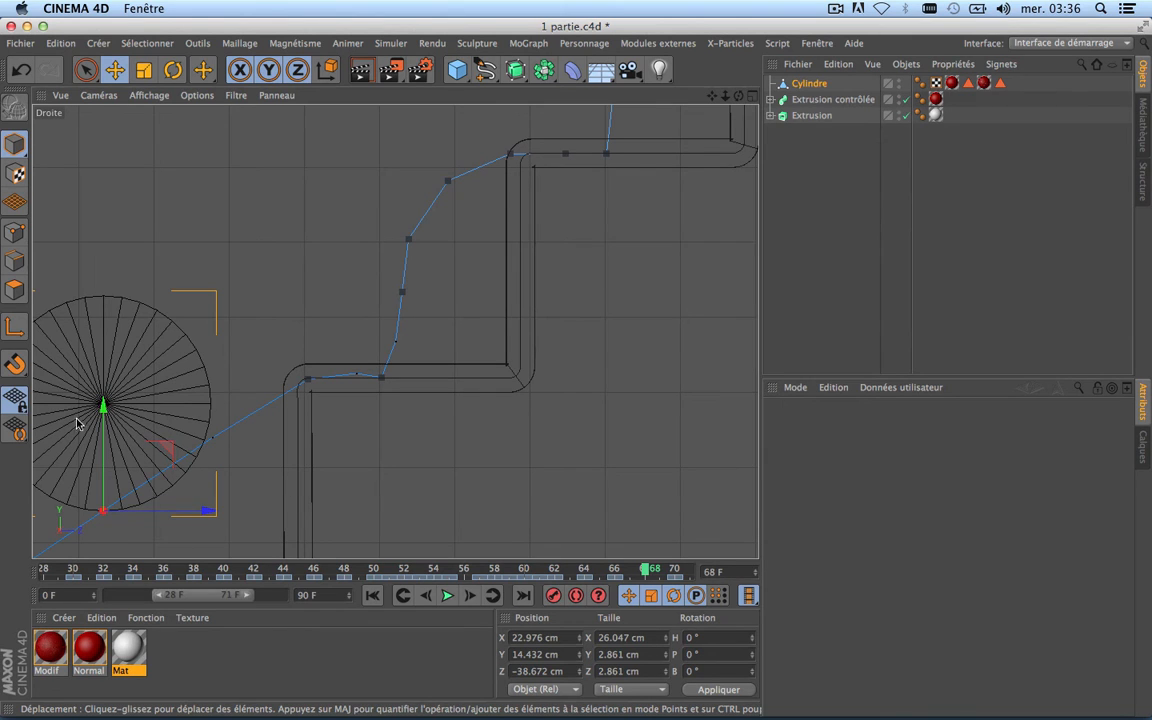
{"action": "left_click_drag", "start_coordinate": [205, 511], "coordinate": [292, 515]}
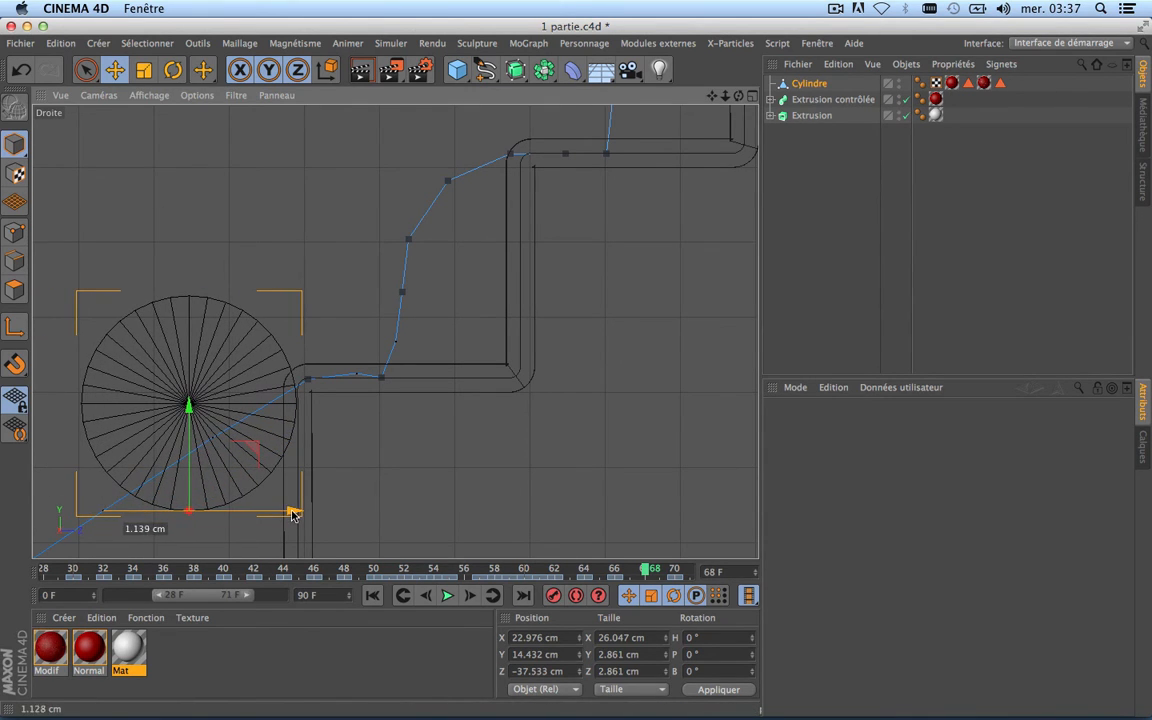
{"action": "left_click_drag", "start_coordinate": [190, 465], "coordinate": [206, 386]}
{"action": "left_click_drag", "start_coordinate": [297, 418], "coordinate": [322, 421]}
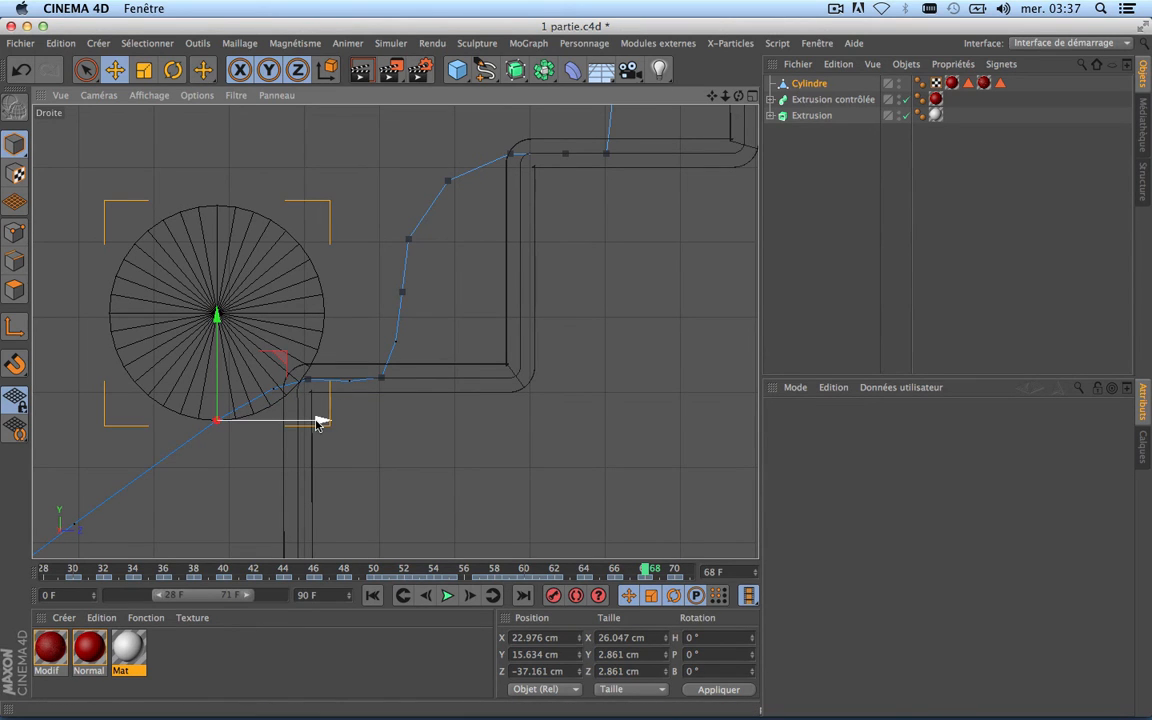
{"action": "left_click_drag", "start_coordinate": [648, 570], "coordinate": [601, 572]}
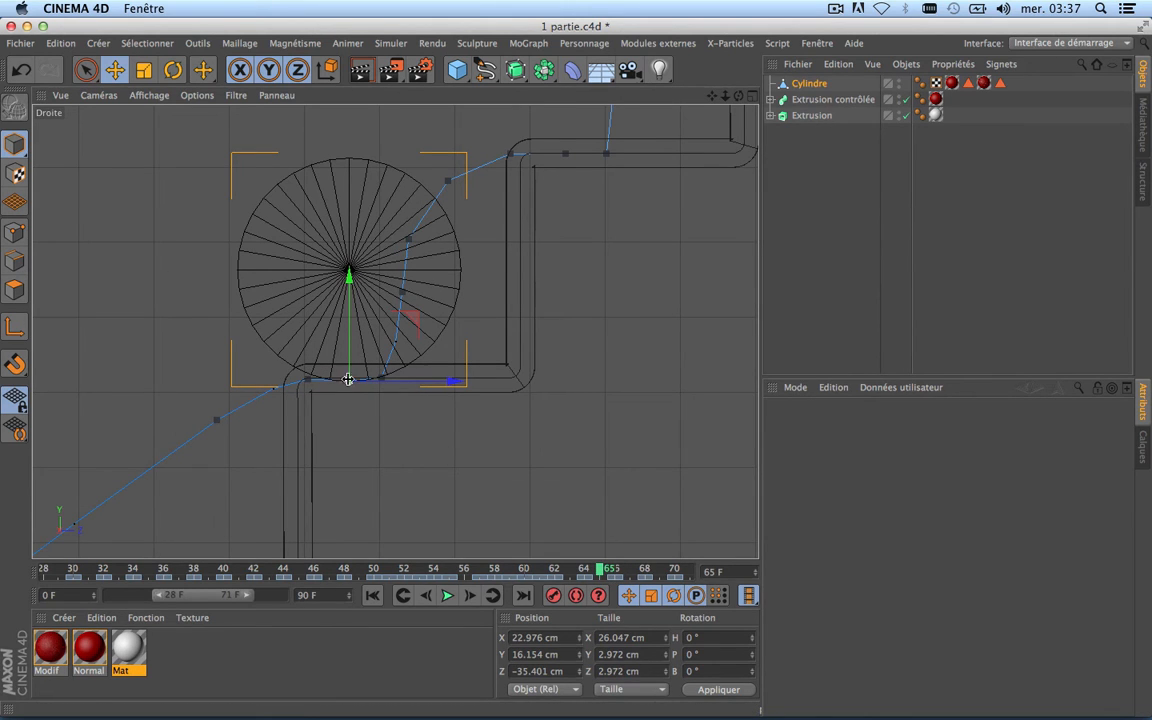
{"action": "left_click_drag", "start_coordinate": [342, 348], "coordinate": [350, 347]}
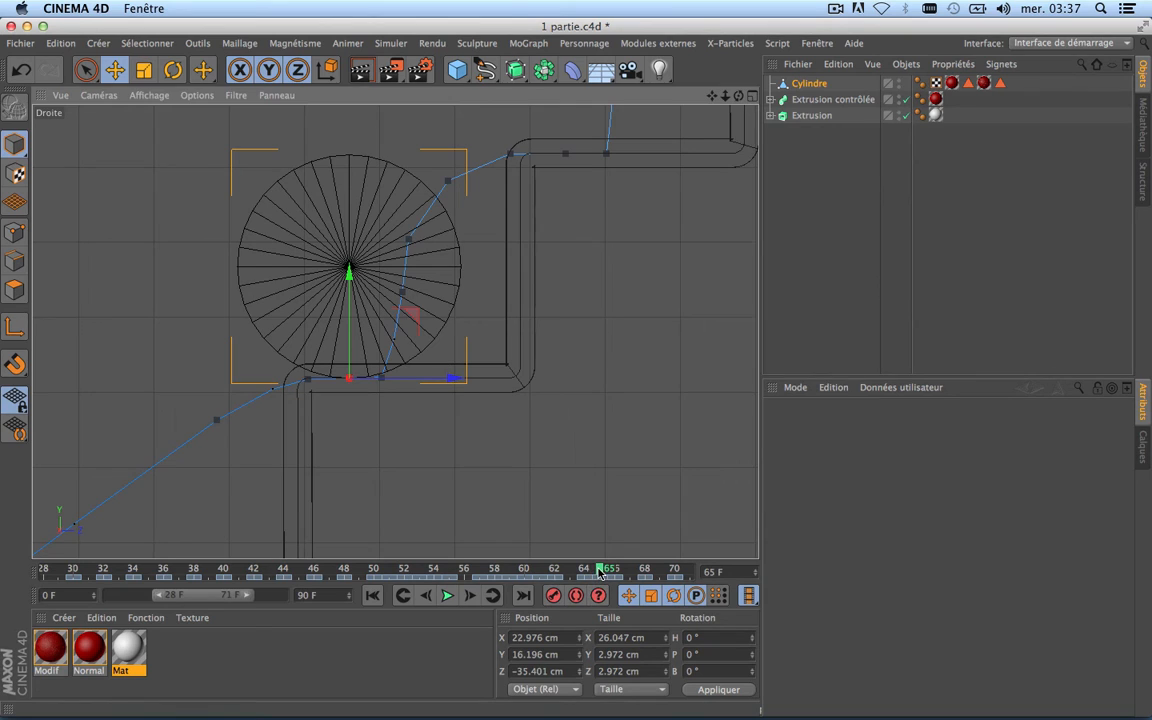
At frame 70, move the cylinder beside the last riser at about Y 14.00 cm, Z −37.54 cm and record a keyframe.
{"action": "left_click_drag", "start_coordinate": [607, 573], "coordinate": [676, 577]}
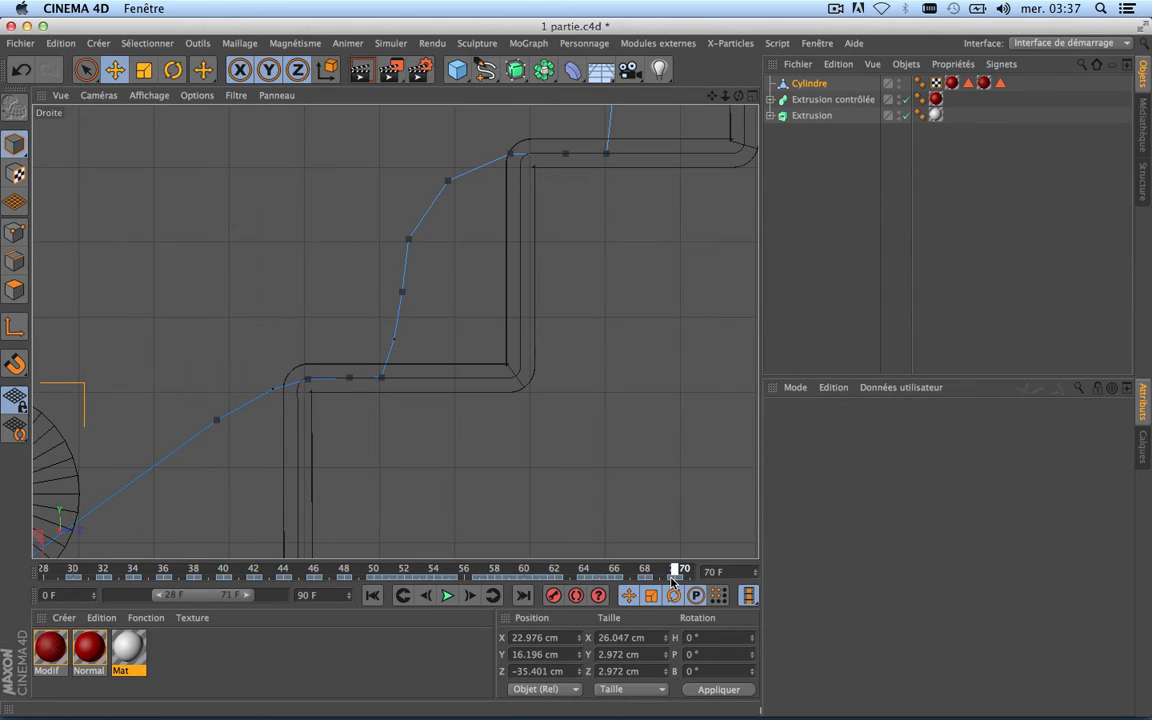
{"action": "scroll", "coordinate": [506, 378], "scroll_direction": "down", "scroll_amount": 5}
{"action": "scroll", "coordinate": [397, 446], "scroll_direction": "up", "scroll_amount": 4}
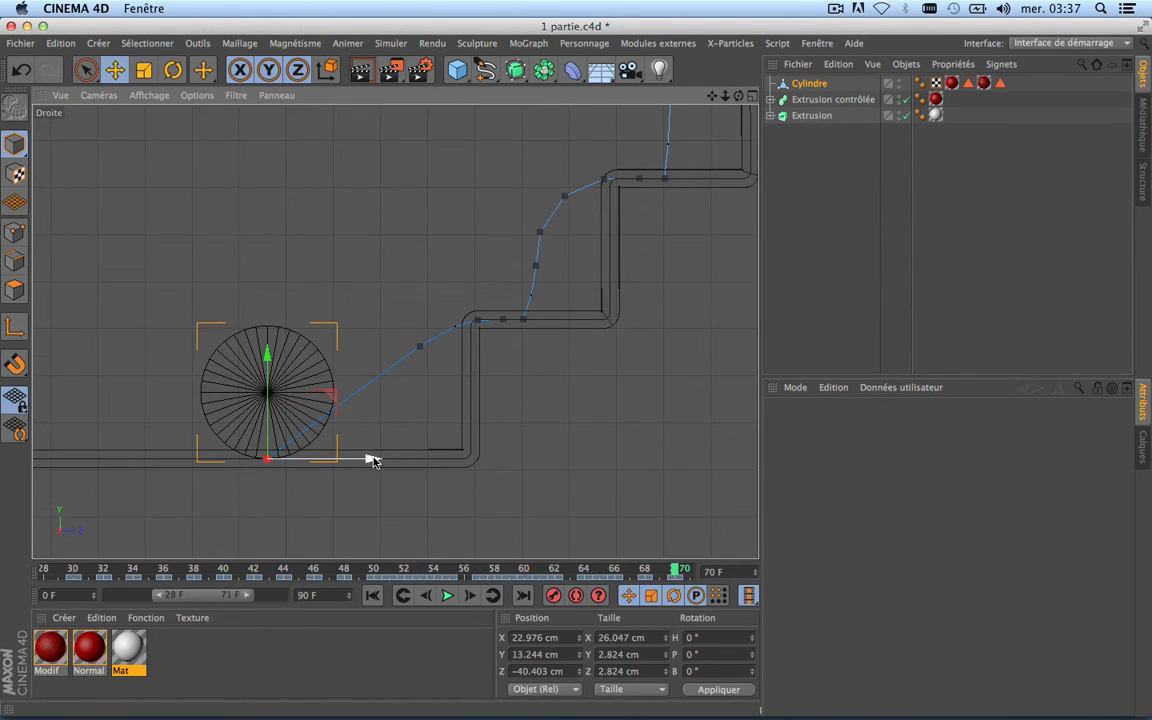
{"action": "left_click_drag", "start_coordinate": [368, 458], "coordinate": [506, 496]}
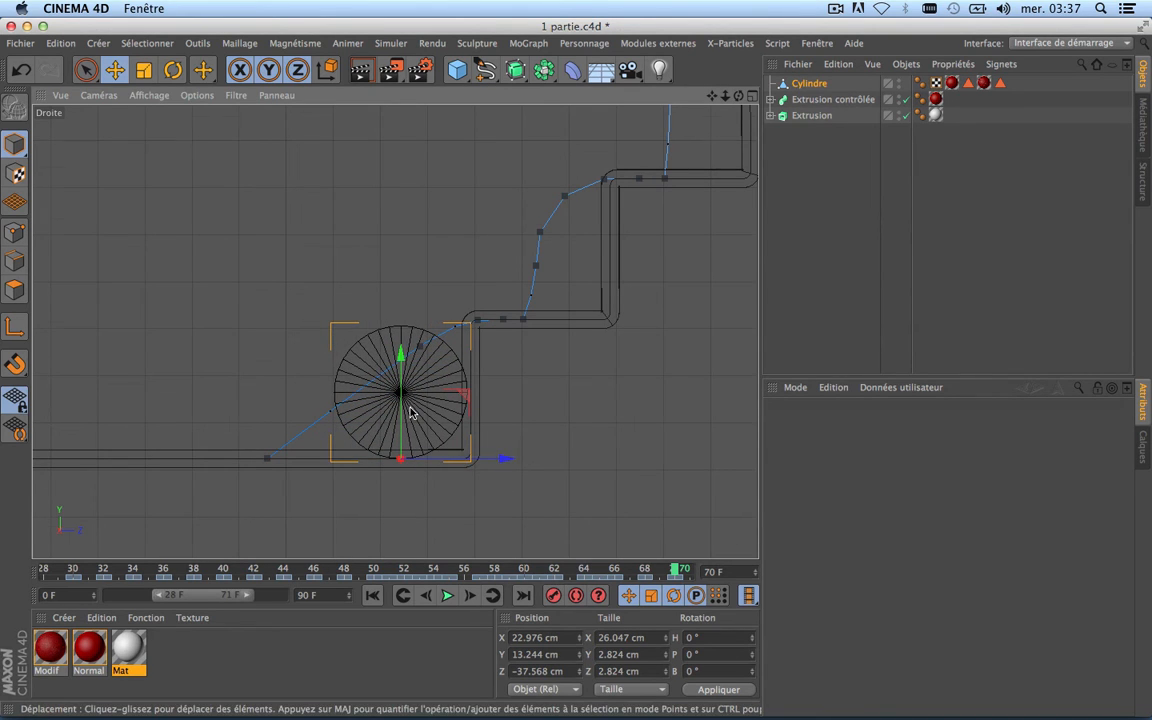
{"action": "scroll", "coordinate": [396, 410], "scroll_direction": "up", "scroll_amount": 2}
{"action": "left_click_drag", "start_coordinate": [396, 410], "coordinate": [399, 365]}
{"action": "left_click_drag", "start_coordinate": [506, 427], "coordinate": [506, 427]}
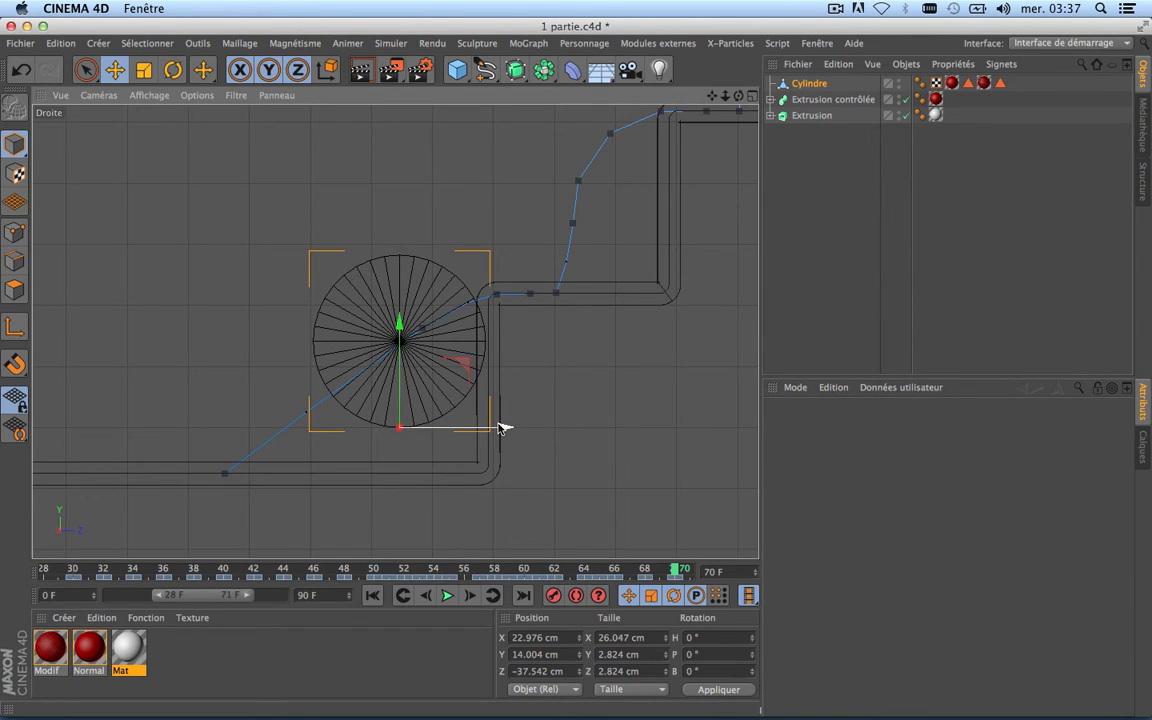
{"action": "left_click", "coordinate": [553, 596]}
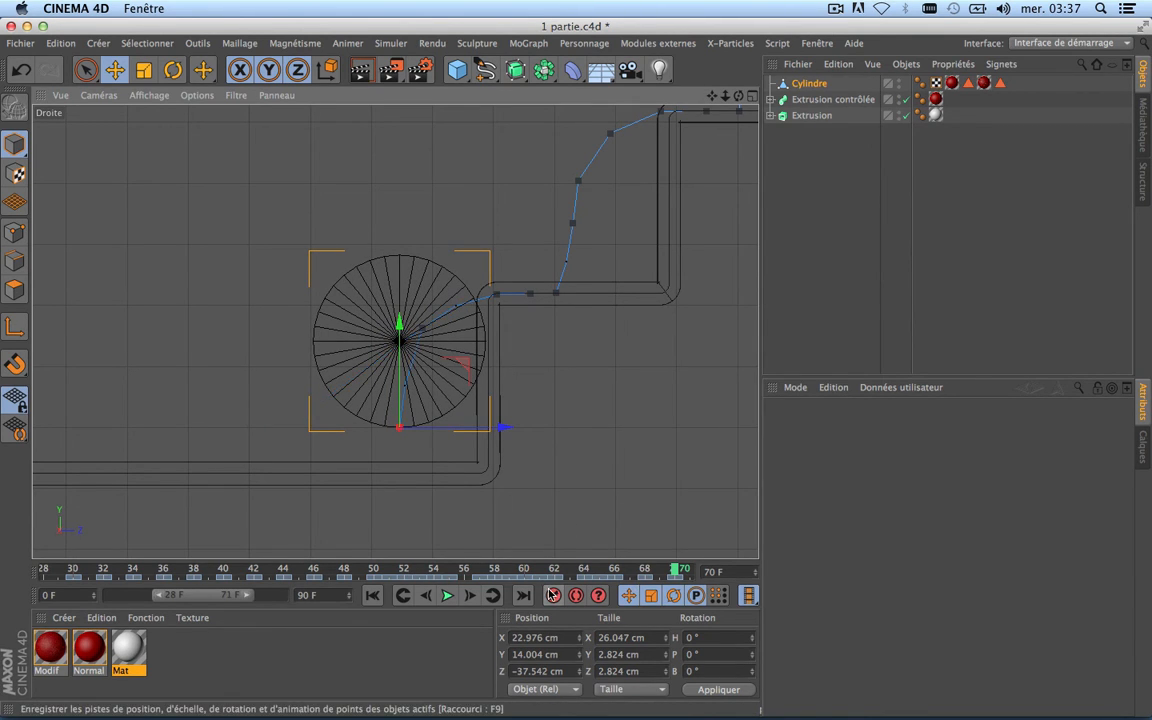
At frame 69, shift the cylinder slightly away from the riser to about Z −37.50 cm and record a keyframe.
{"action": "left_click", "coordinate": [660, 570]}
{"action": "left_click_drag", "start_coordinate": [656, 571], "coordinate": [659, 570]}
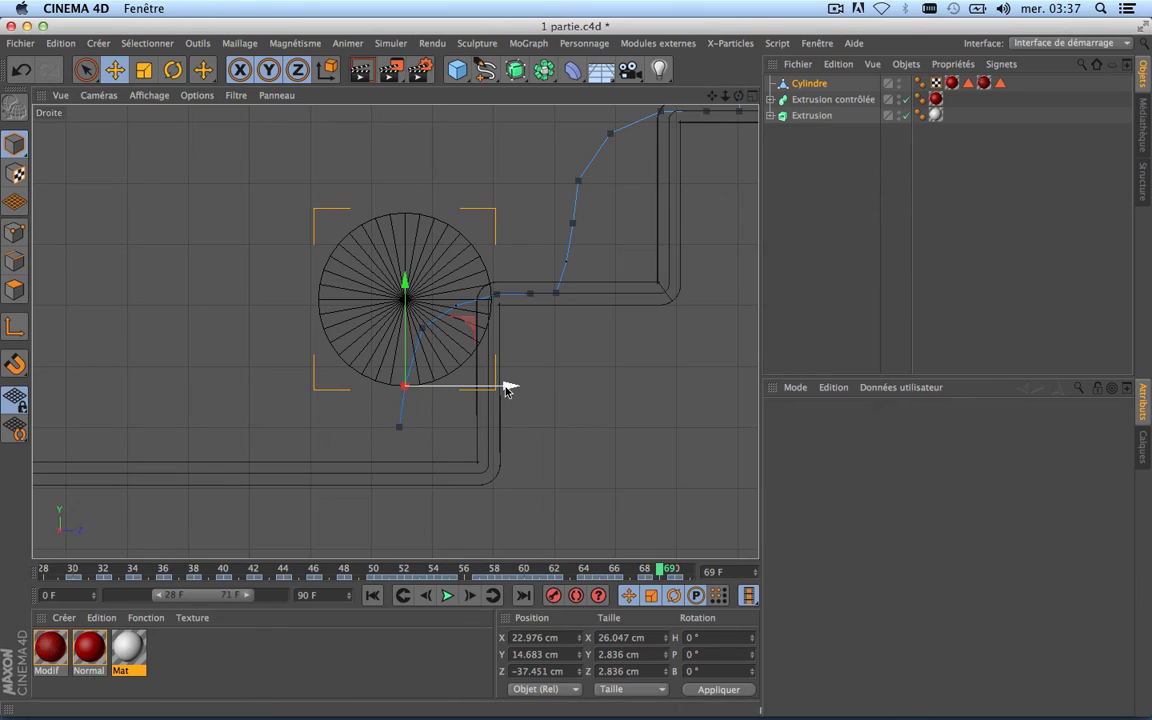
{"action": "left_click_drag", "start_coordinate": [505, 390], "coordinate": [502, 388]}
{"action": "key", "text": "super+s"}
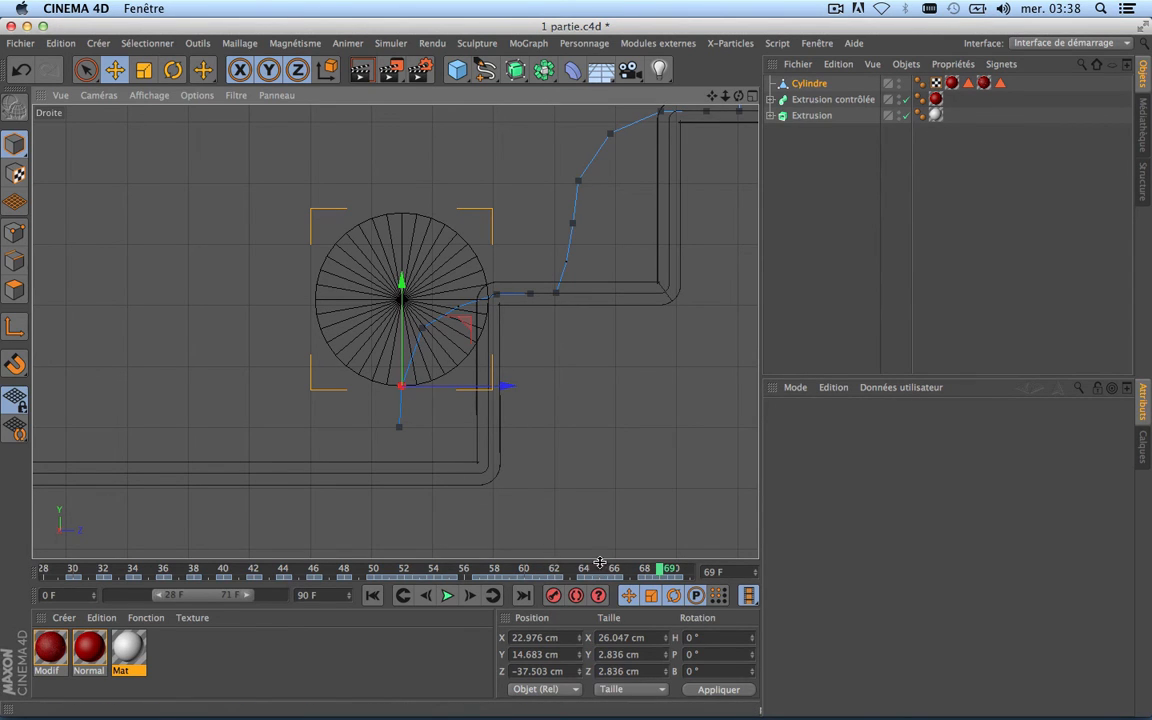
At frame 70, lower the cylinder onto the bottom floor at about Y 13.26 cm, Z −37.71 cm and record a keyframe.
{"action": "left_click_drag", "start_coordinate": [646, 571], "coordinate": [680, 570]}
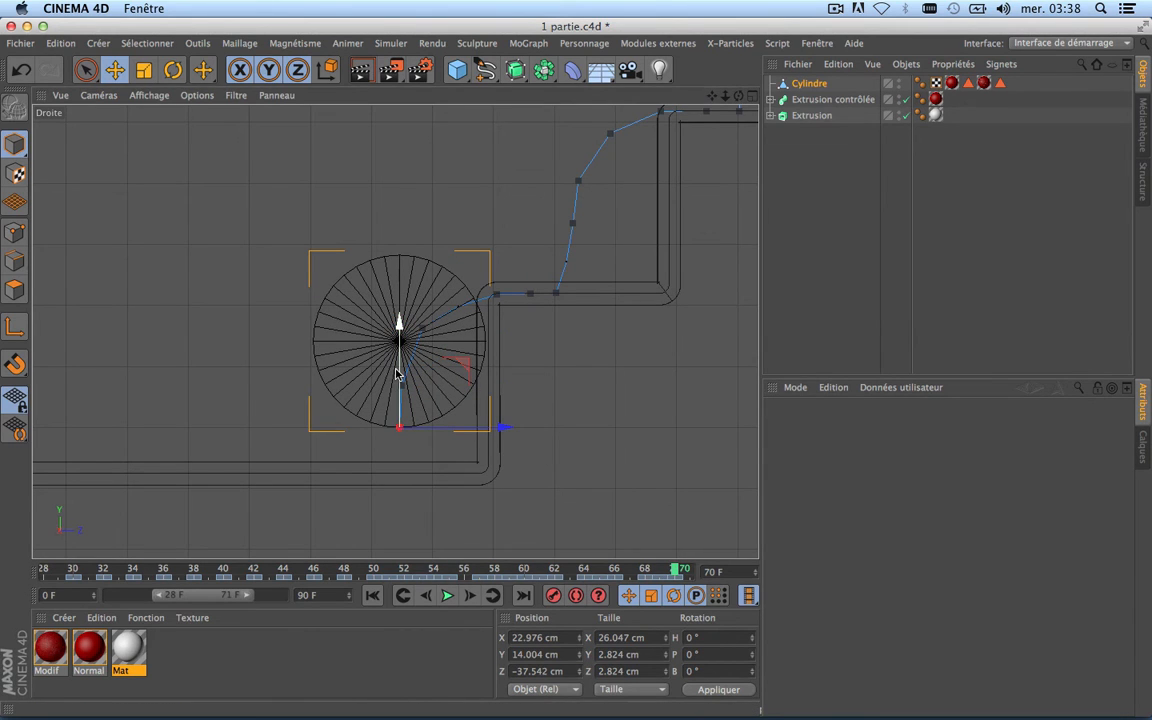
{"action": "left_click_drag", "start_coordinate": [388, 372], "coordinate": [394, 419]}
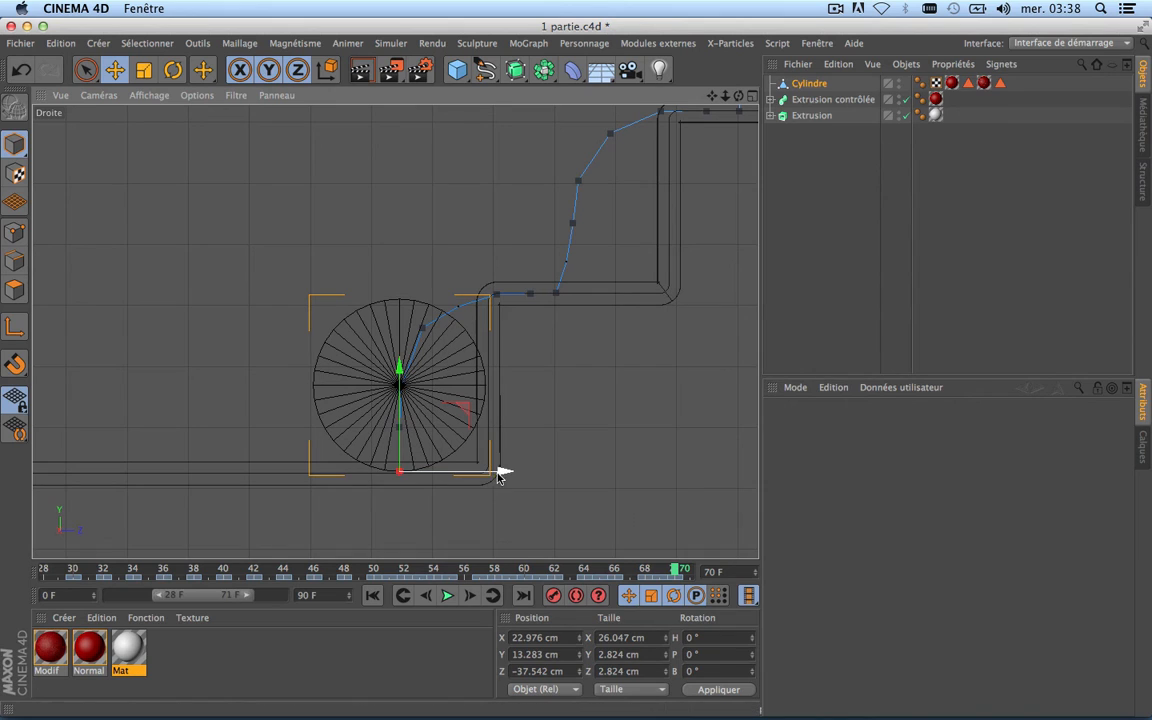
{"action": "left_click_drag", "start_coordinate": [500, 475], "coordinate": [489, 473]}
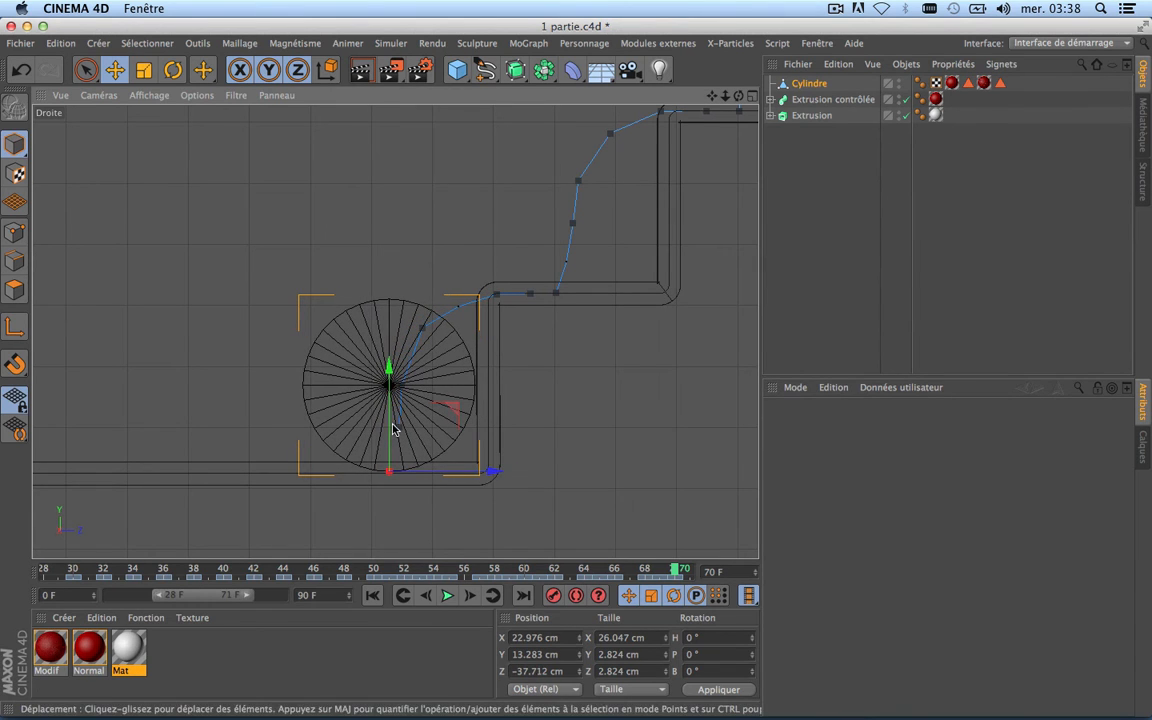
{"action": "left_click_drag", "start_coordinate": [391, 428], "coordinate": [391, 430]}
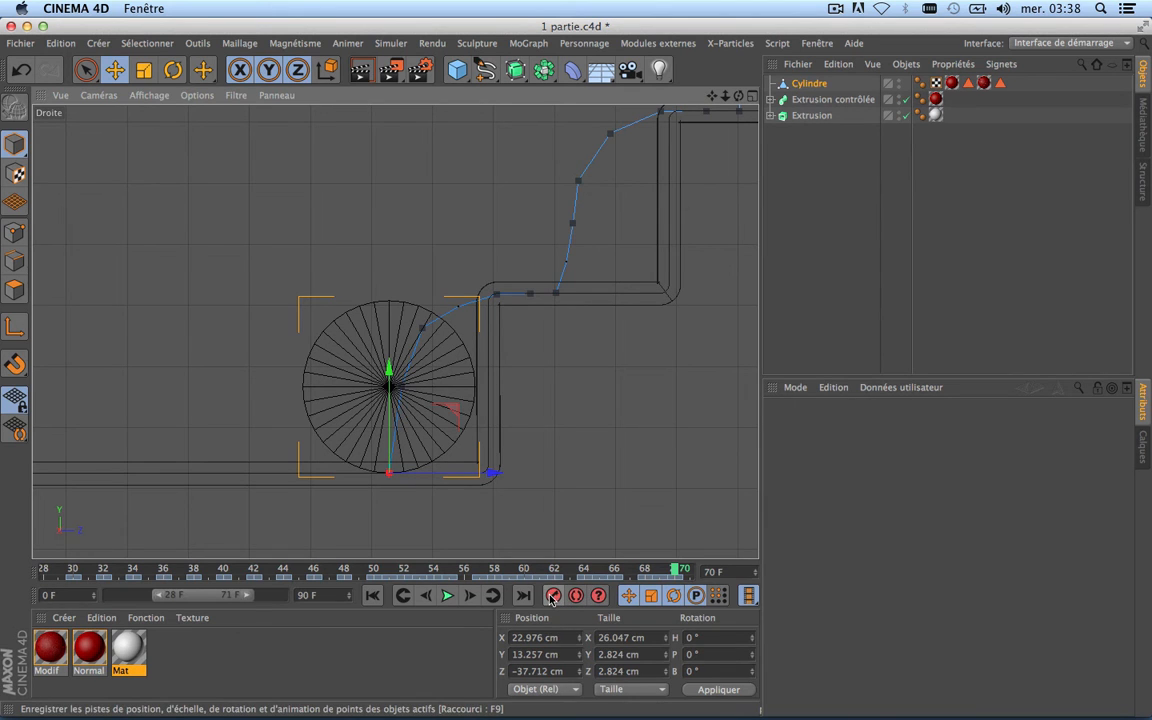
Extend the timeline's preview range to cover frames 0 to 90.
{"action": "scroll", "coordinate": [490, 422], "scroll_direction": "down", "scroll_amount": 10}
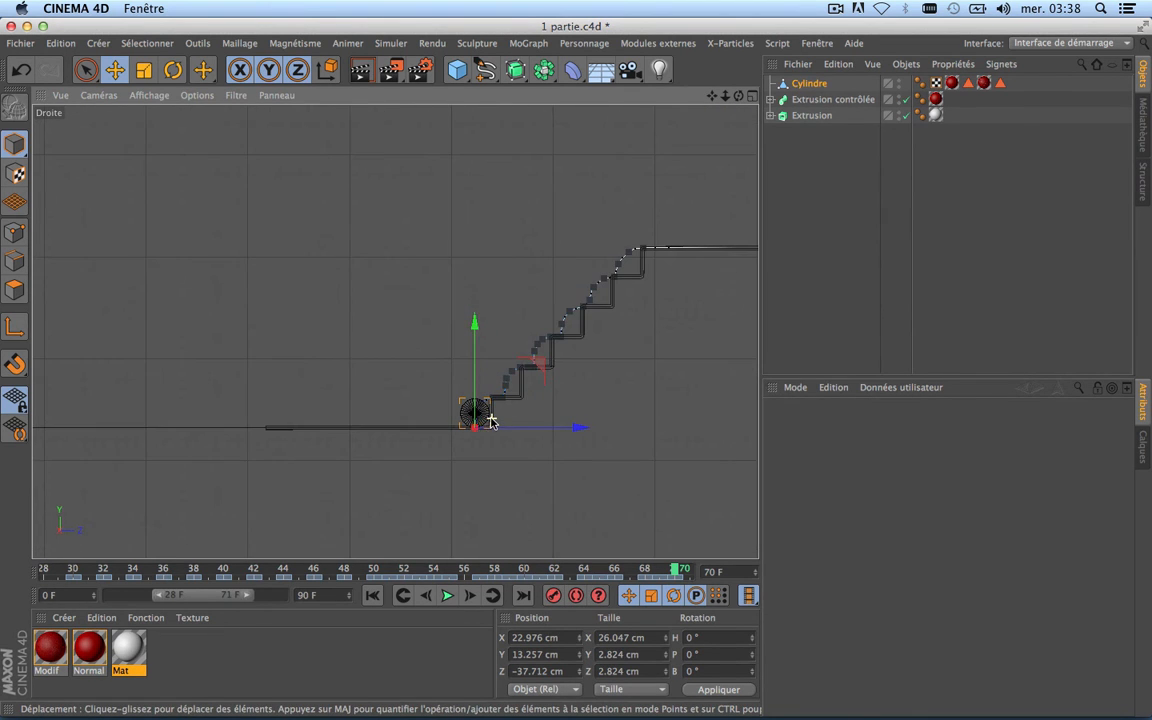
{"action": "scroll", "coordinate": [527, 424], "scroll_direction": "up", "scroll_amount": 5}
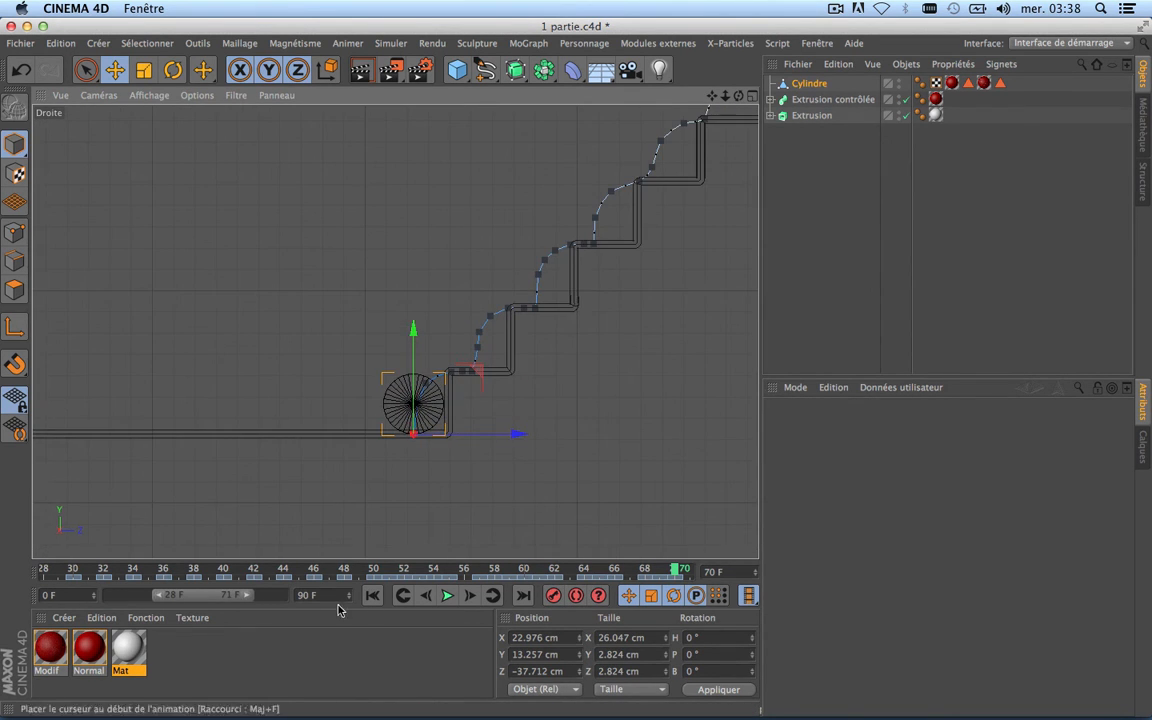
{"action": "left_click_drag", "start_coordinate": [247, 596], "coordinate": [330, 610]}
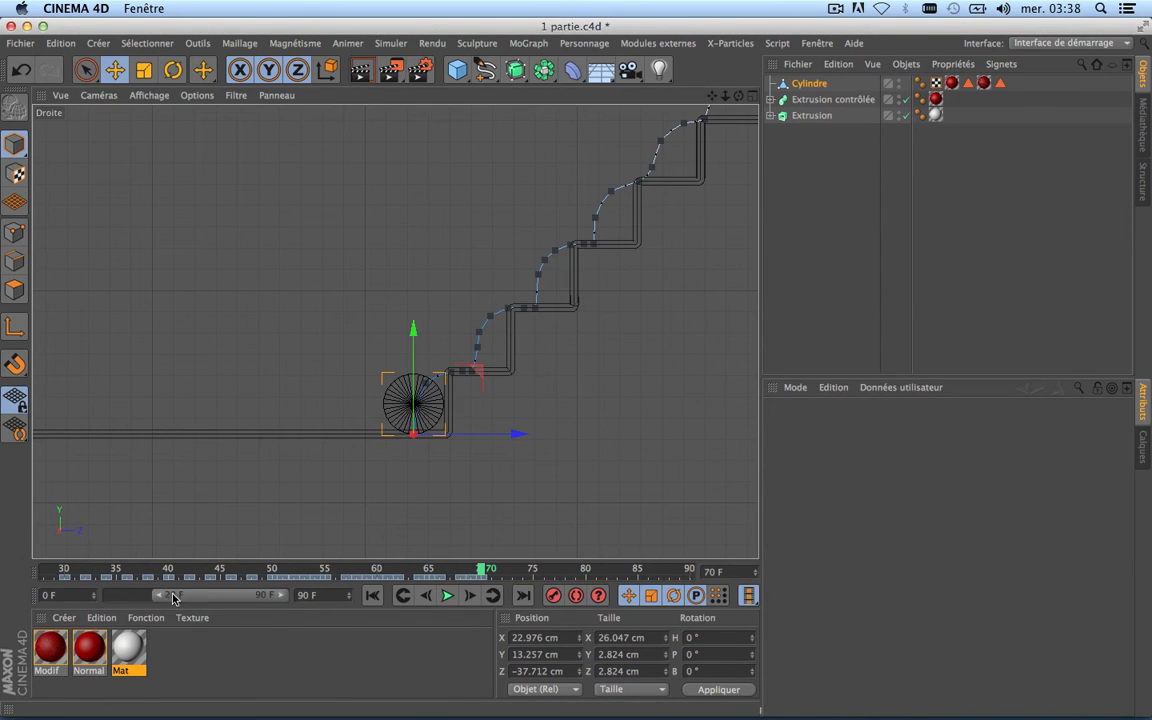
{"action": "left_click_drag", "start_coordinate": [173, 598], "coordinate": [106, 597]}
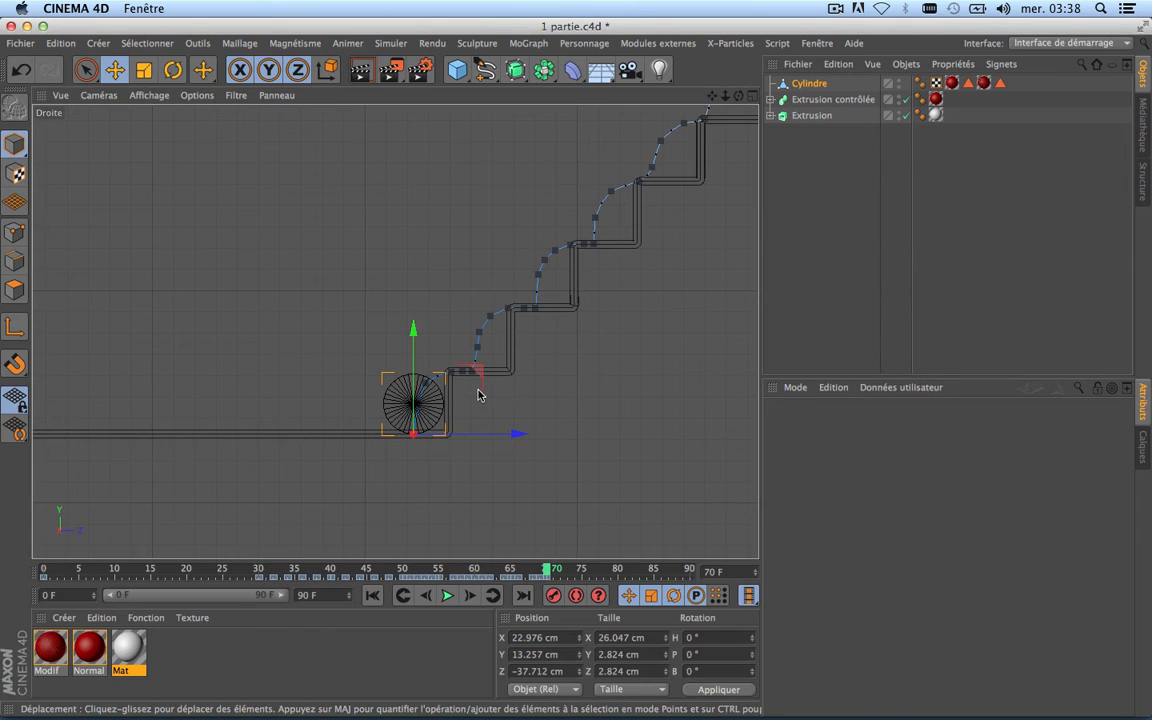
Deselect the cylinder and play the carpet animation from the start in the maximized perspective view, with the whole staircase framed.
{"action": "scroll", "coordinate": [478, 394], "scroll_direction": "down", "scroll_amount": 3}
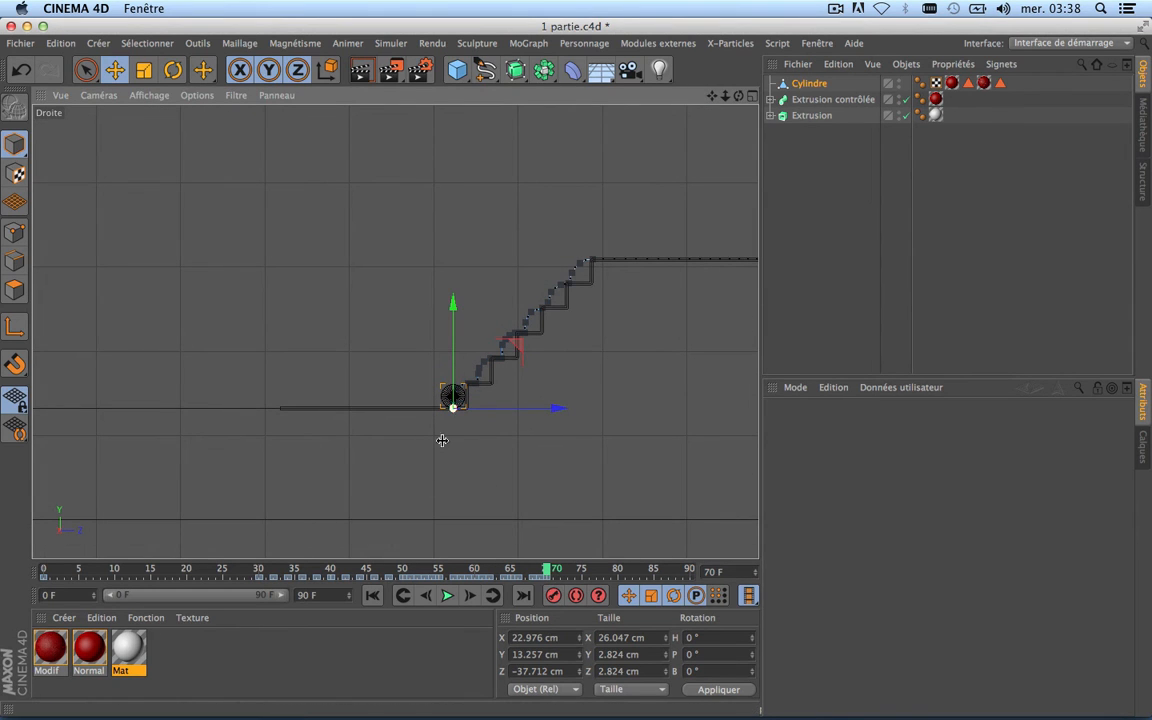
{"action": "middle_click", "coordinate": [705, 106]}
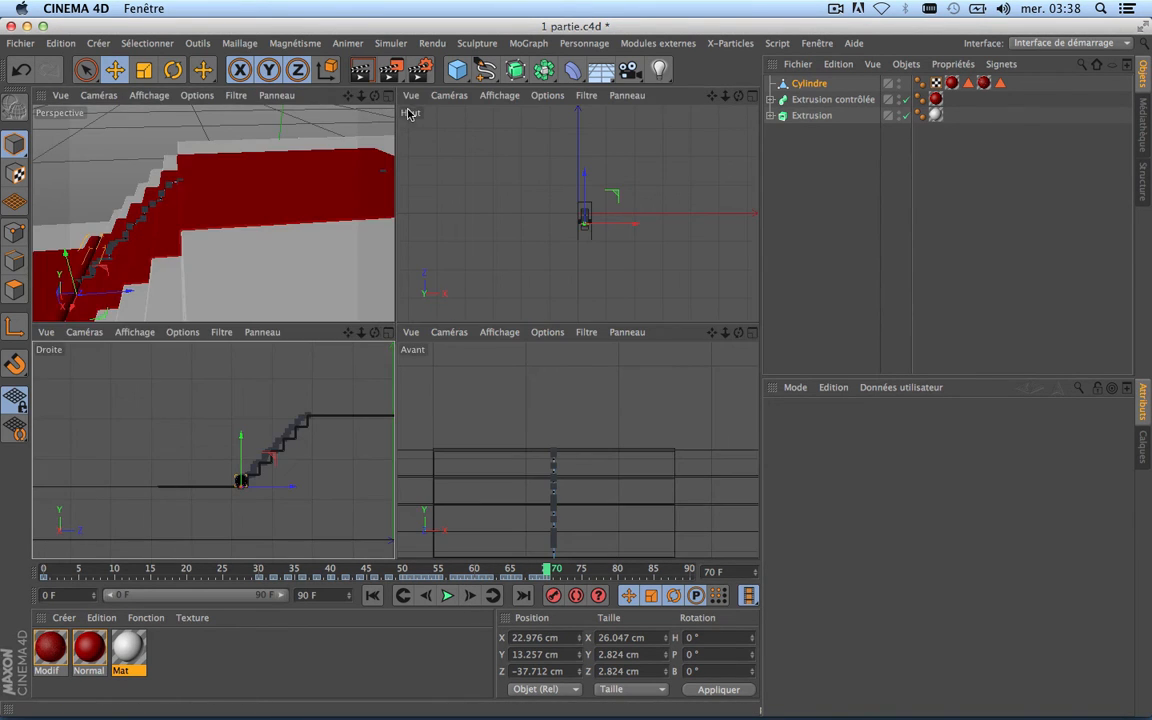
{"action": "middle_click", "coordinate": [390, 104]}
{"action": "left_click", "coordinate": [482, 136]}
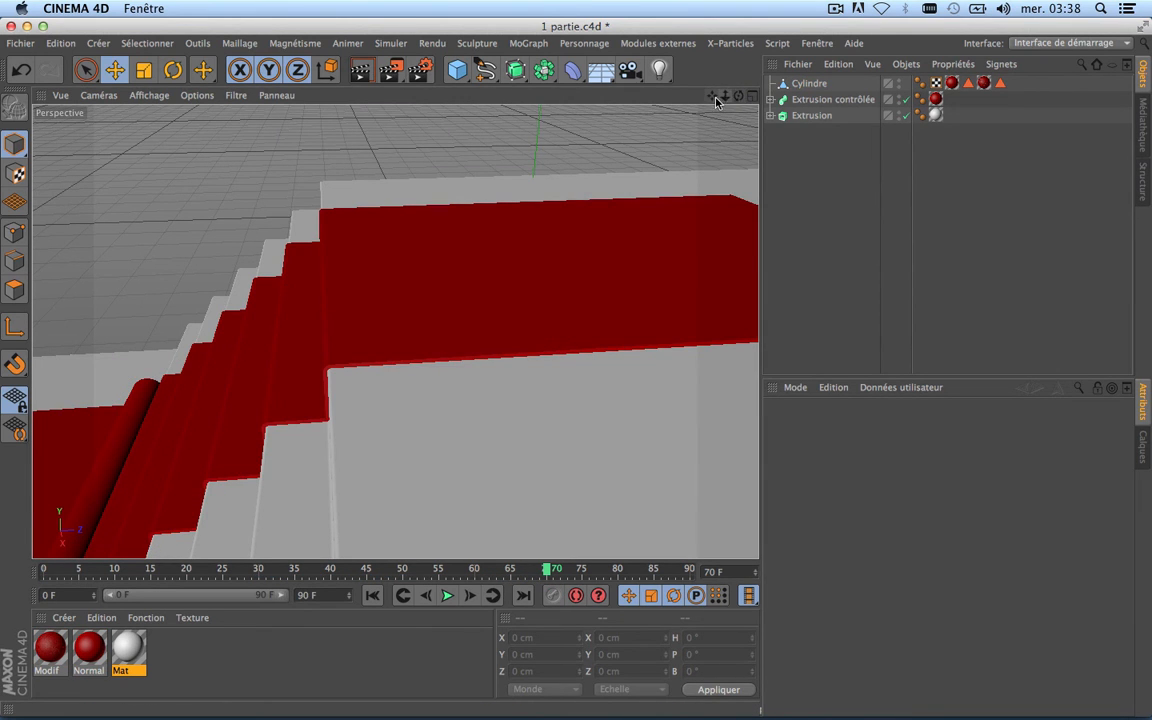
{"action": "left_click_drag", "start_coordinate": [738, 96], "coordinate": [782, 50]}
{"action": "scroll", "coordinate": [452, 311], "scroll_direction": "down", "scroll_amount": 10}
{"action": "scroll", "coordinate": [452, 311], "scroll_direction": "up", "scroll_amount": 5}
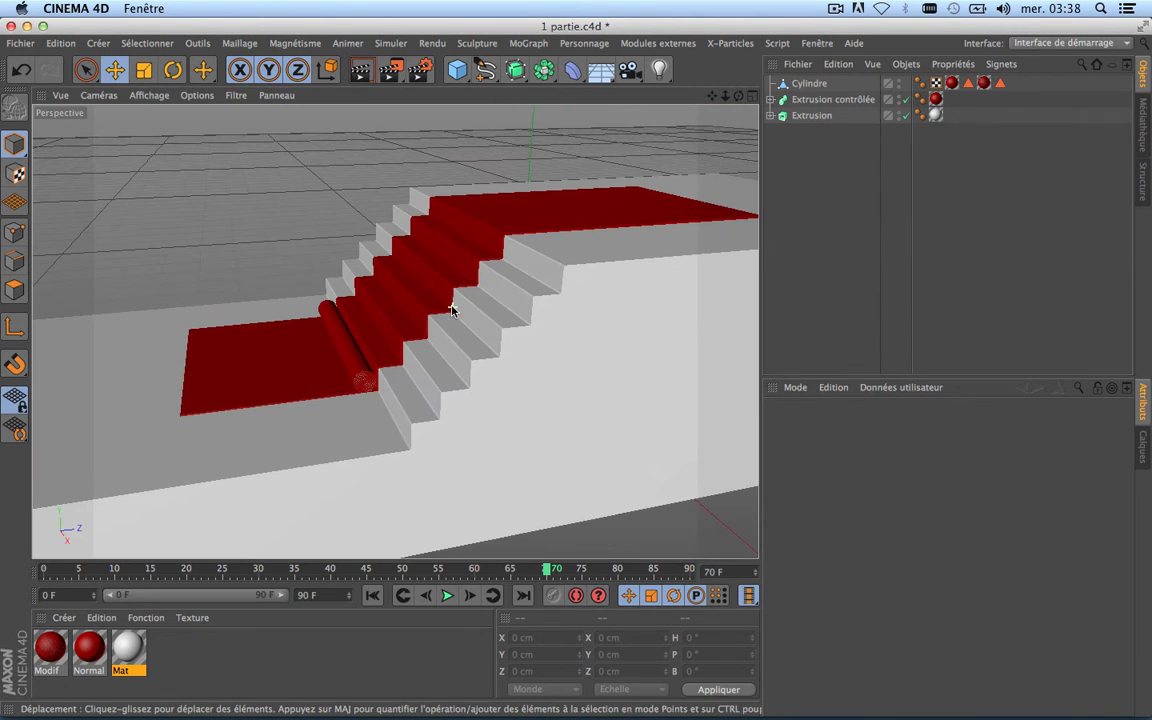
{"action": "left_click", "coordinate": [372, 595]}
{"action": "left_click", "coordinate": [469, 596]}
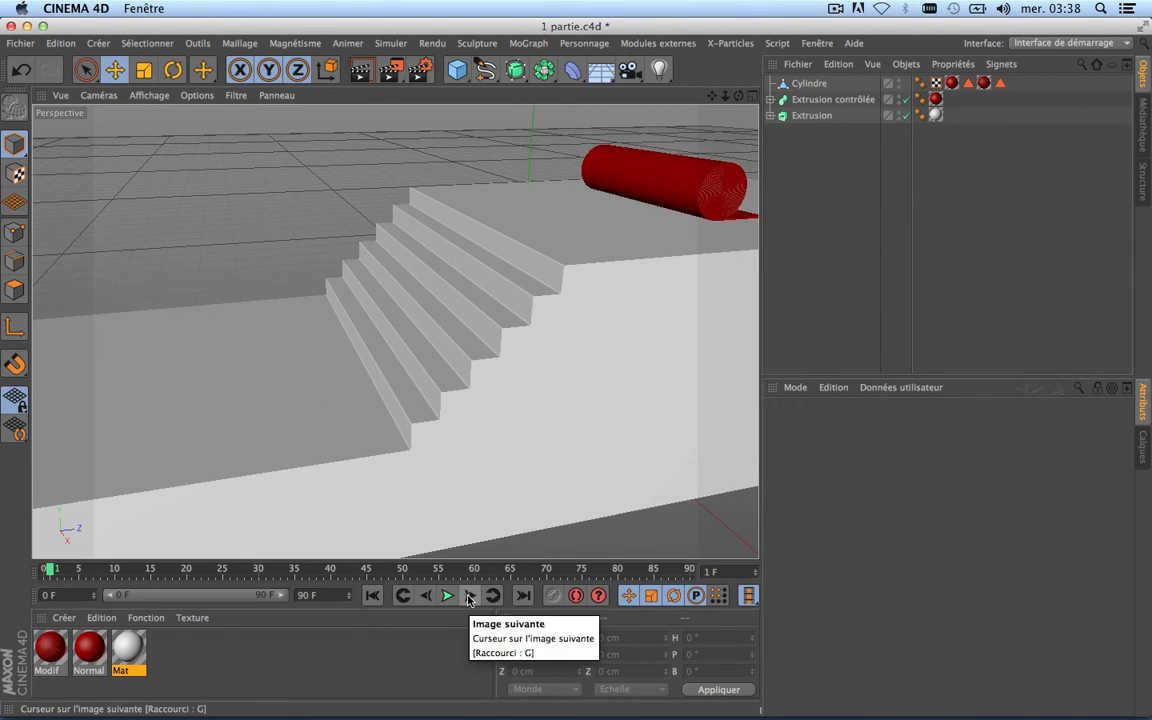
{"action": "left_click", "coordinate": [447, 596]}
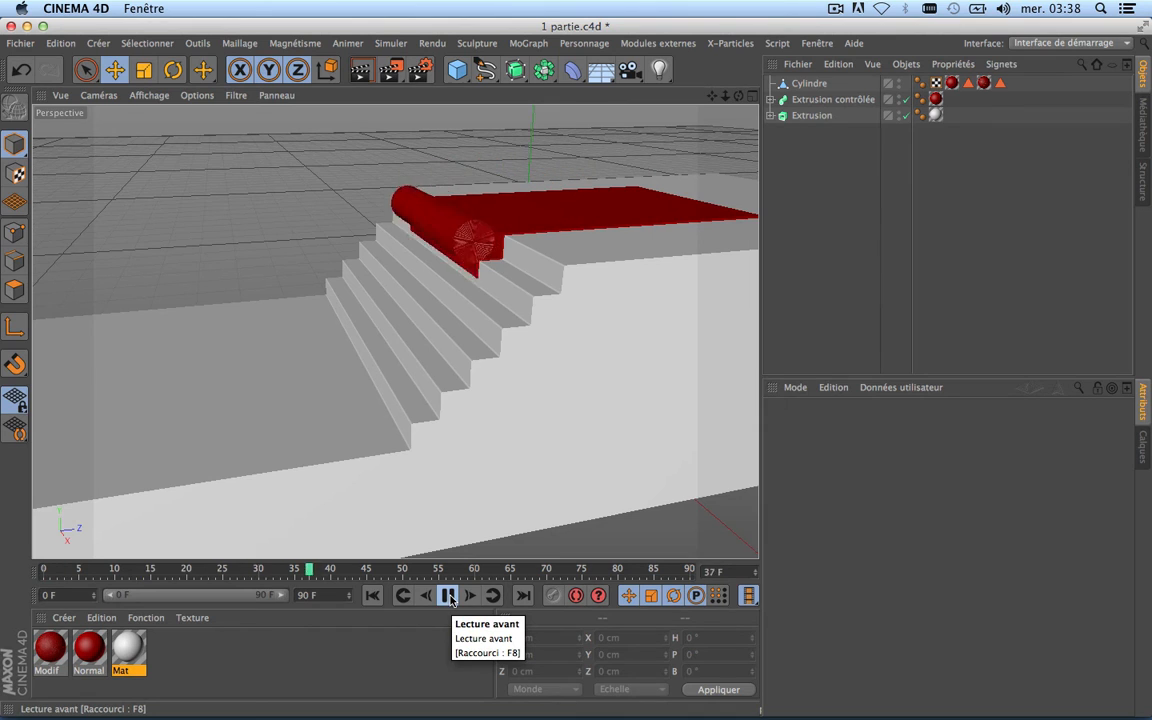
{"action": "left_click", "coordinate": [449, 596]}
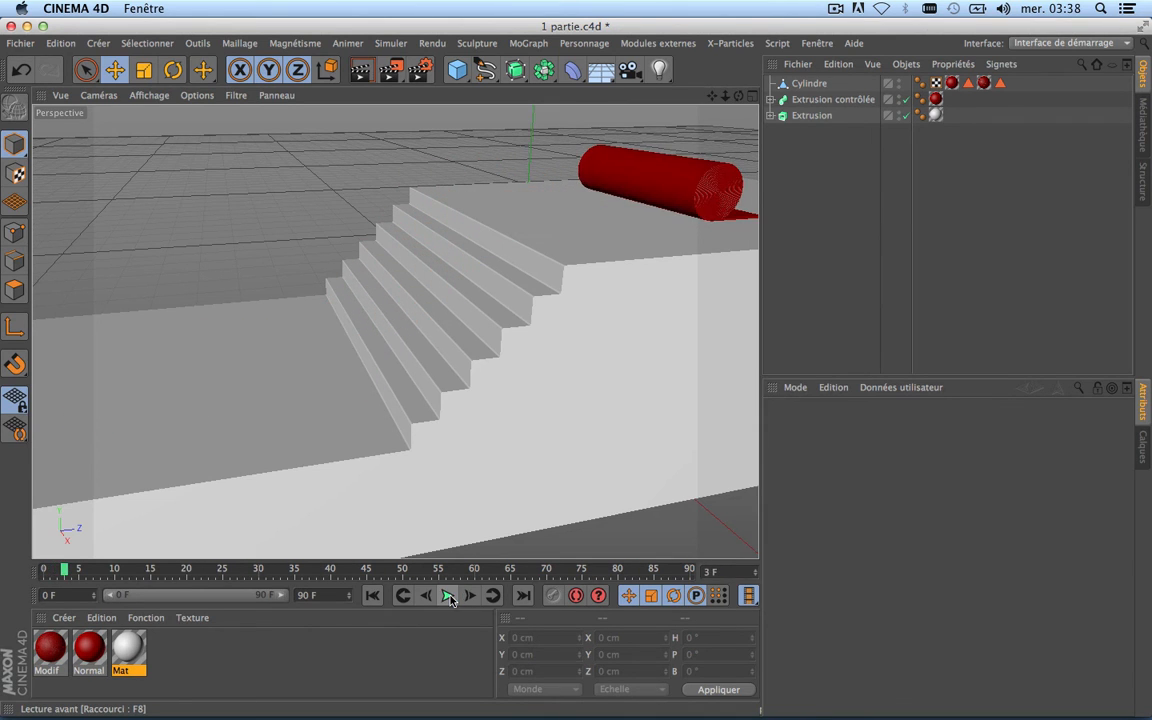
{"action": "left_click", "coordinate": [449, 597]}
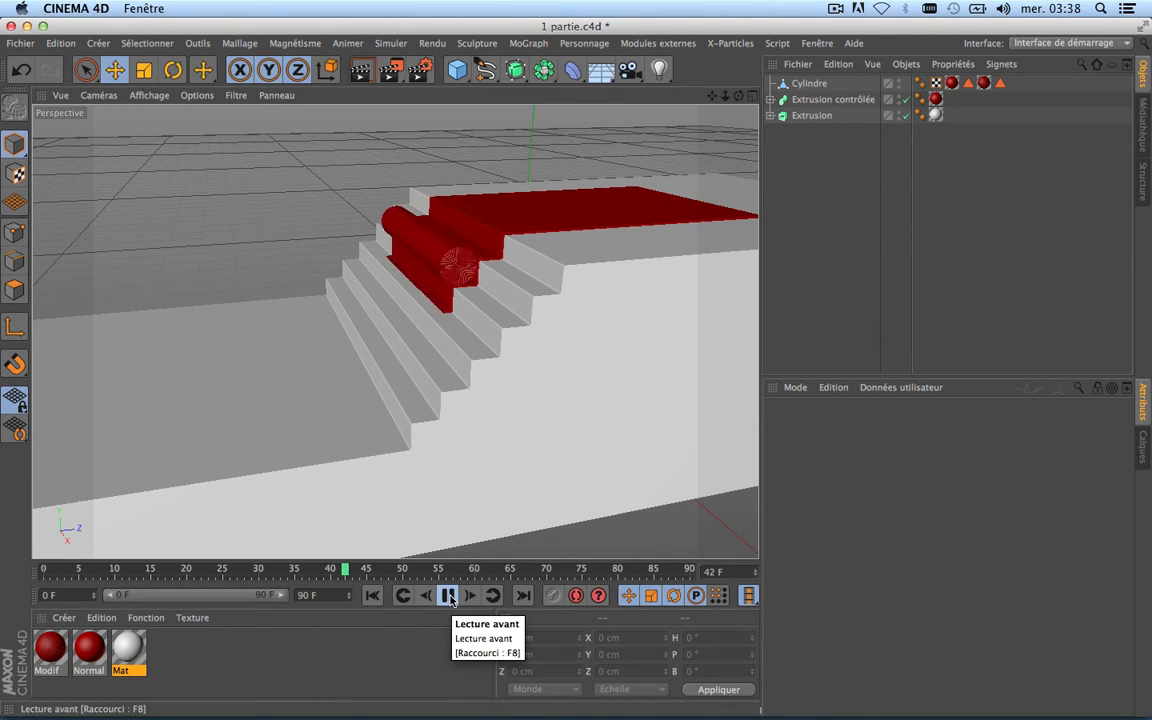
{"action": "left_click", "coordinate": [449, 596]}
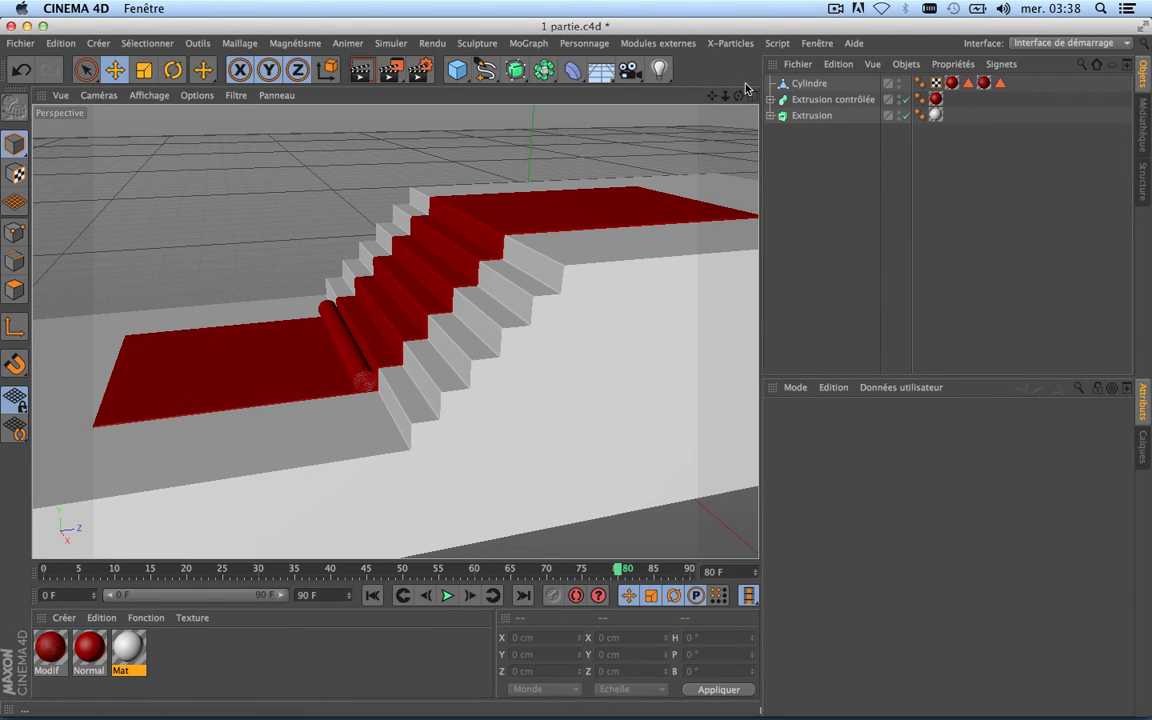
Select the cylinder in the maximized right view and go to frame 90.
{"action": "middle_click", "coordinate": [688, 110]}
{"action": "left_click", "coordinate": [388, 334]}
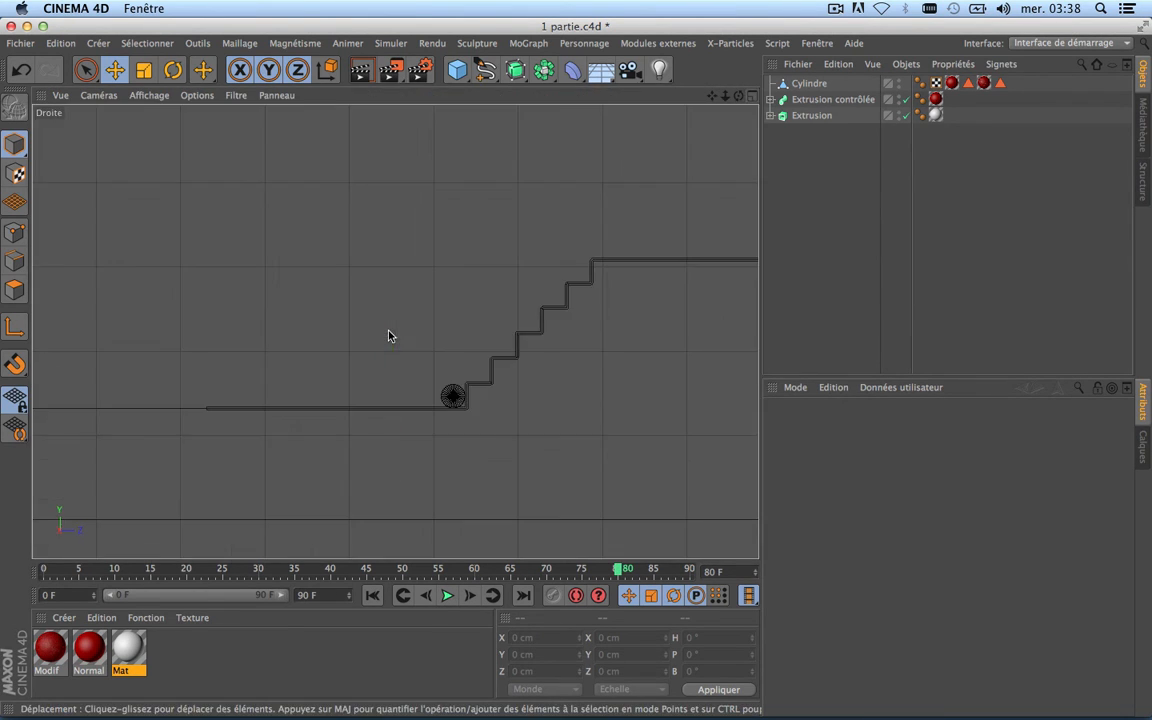
{"action": "scroll", "coordinate": [515, 360], "scroll_direction": "up", "scroll_amount": 5}
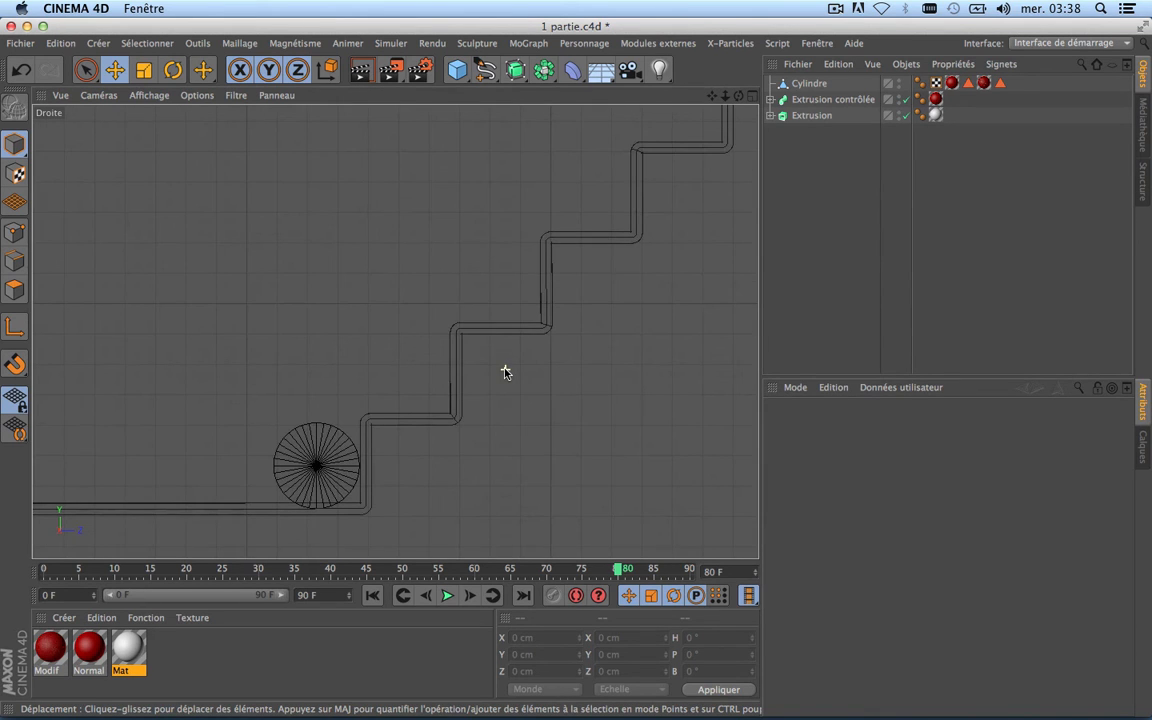
{"action": "left_click", "coordinate": [806, 84]}
{"action": "scroll", "coordinate": [478, 298], "scroll_direction": "down", "scroll_amount": 5}
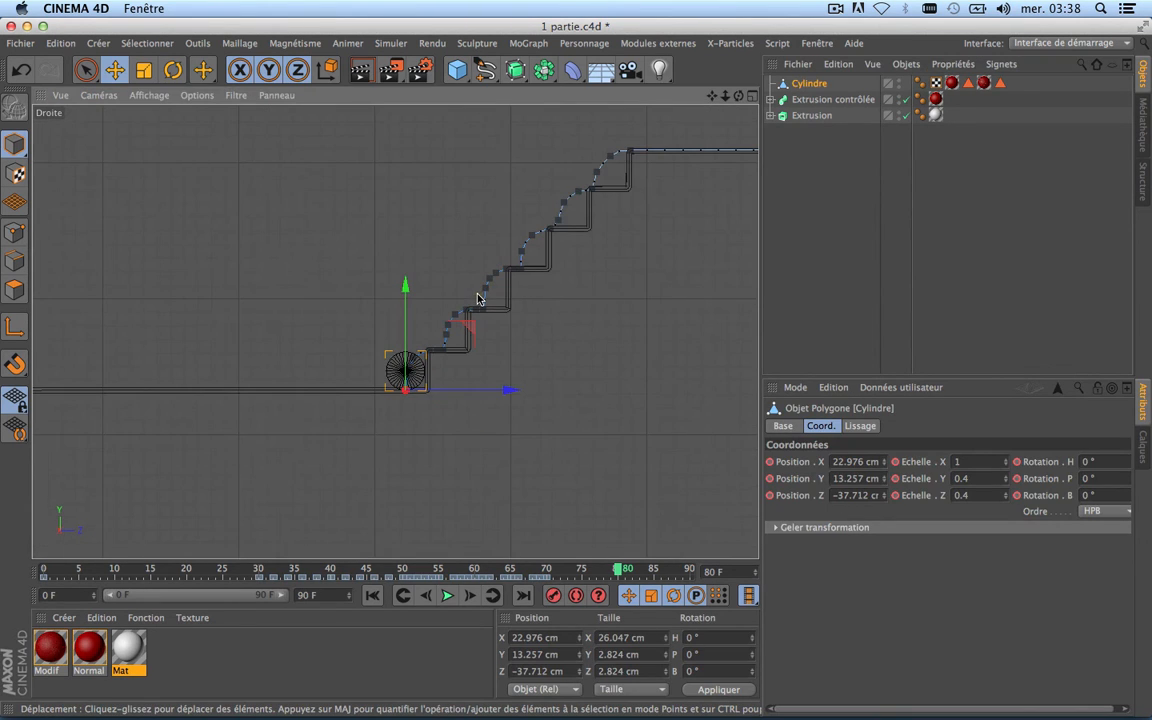
{"action": "left_click", "coordinate": [690, 570]}
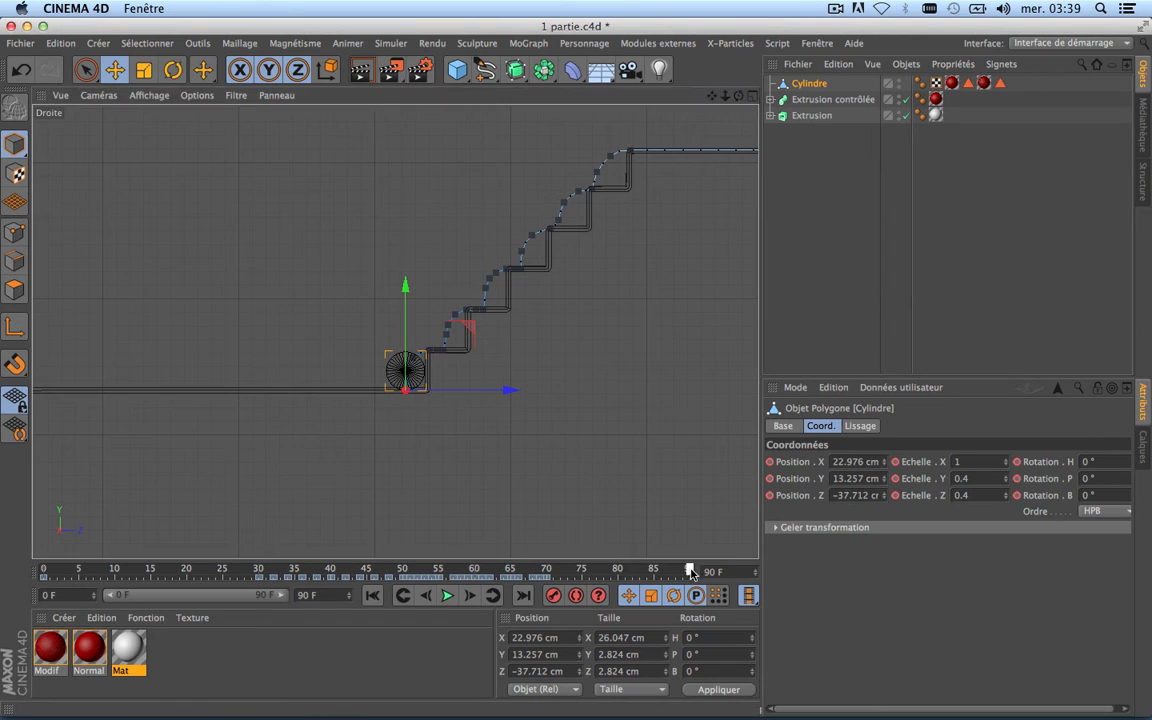
At frame 90, move the cylinder along the floor to the carpet's far end, about Y 13.24 cm, Z −69.98 cm, and record a keyframe.
{"action": "left_click_drag", "start_coordinate": [712, 96], "coordinate": [938, 77]}
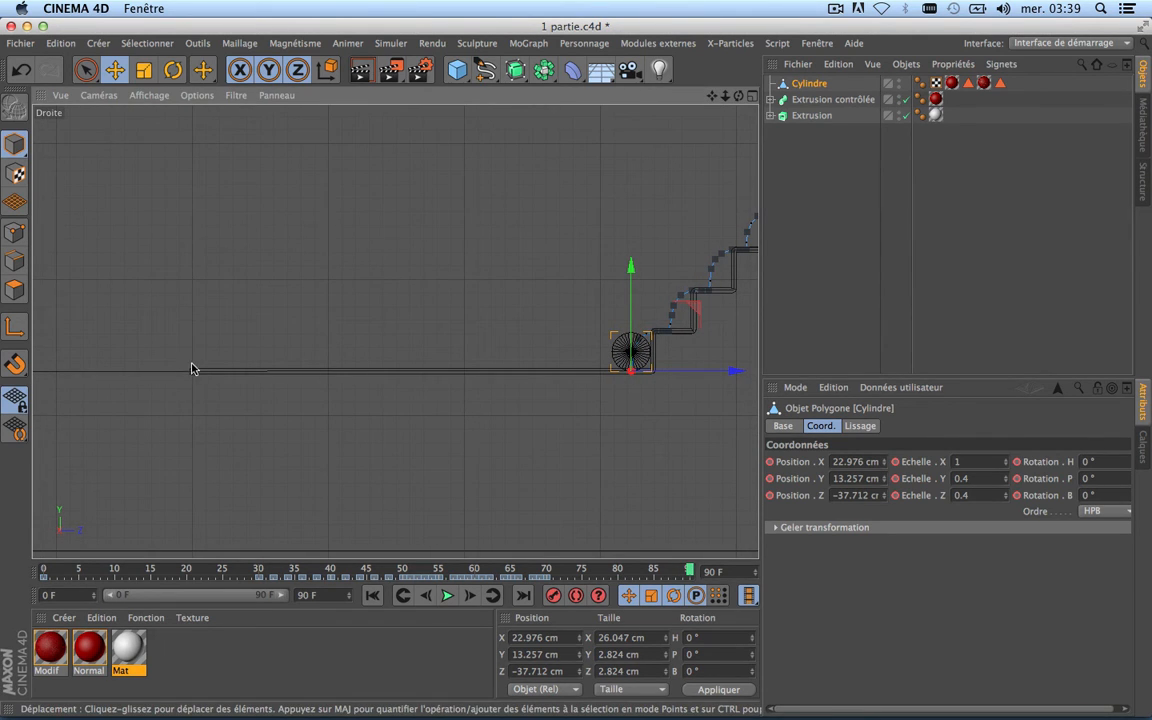
{"action": "scroll", "coordinate": [191, 388], "scroll_direction": "down", "scroll_amount": 5}
{"action": "scroll", "coordinate": [193, 385], "scroll_direction": "up", "scroll_amount": 3}
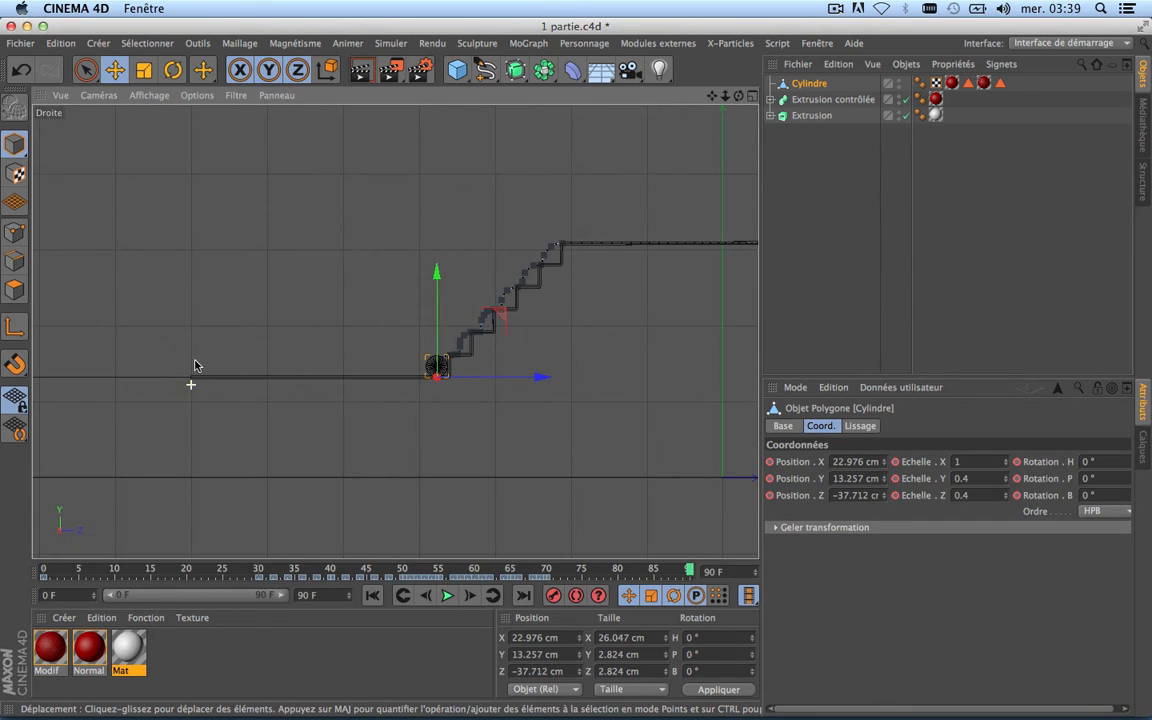
{"action": "scroll", "coordinate": [193, 385], "scroll_direction": "down", "scroll_amount": 2}
{"action": "scroll", "coordinate": [196, 382], "scroll_direction": "up", "scroll_amount": 5}
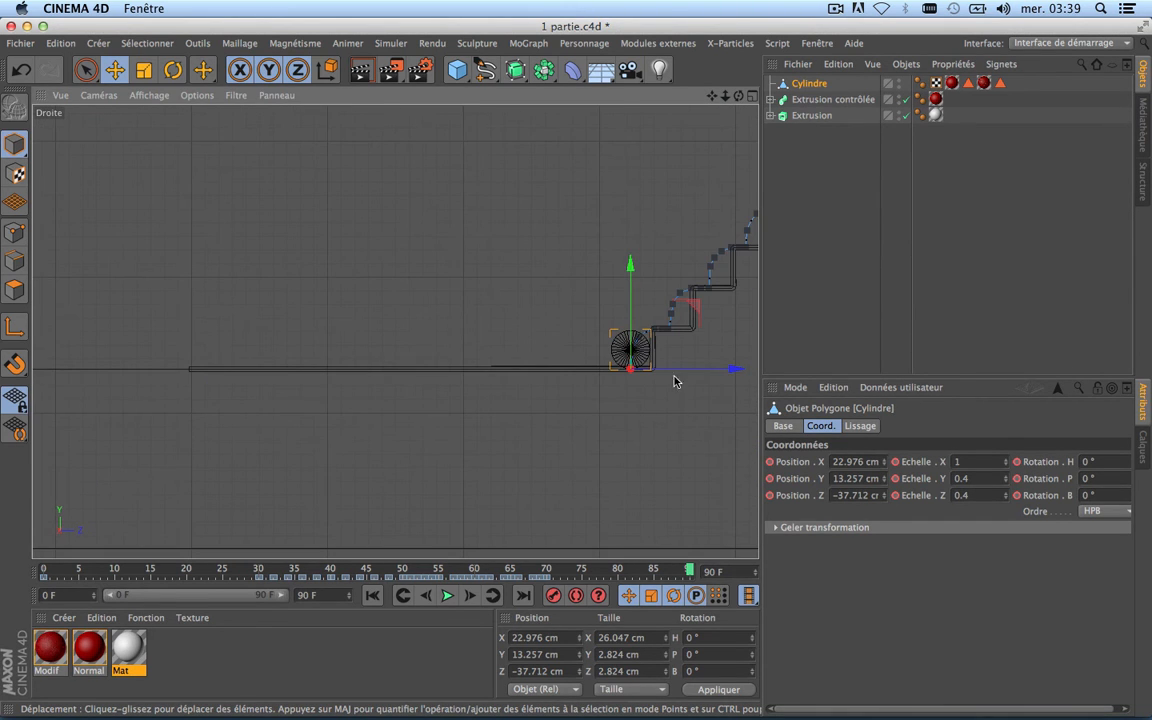
{"action": "left_click_drag", "start_coordinate": [704, 373], "coordinate": [259, 386]}
{"action": "scroll", "coordinate": [167, 375], "scroll_direction": "up", "scroll_amount": 5}
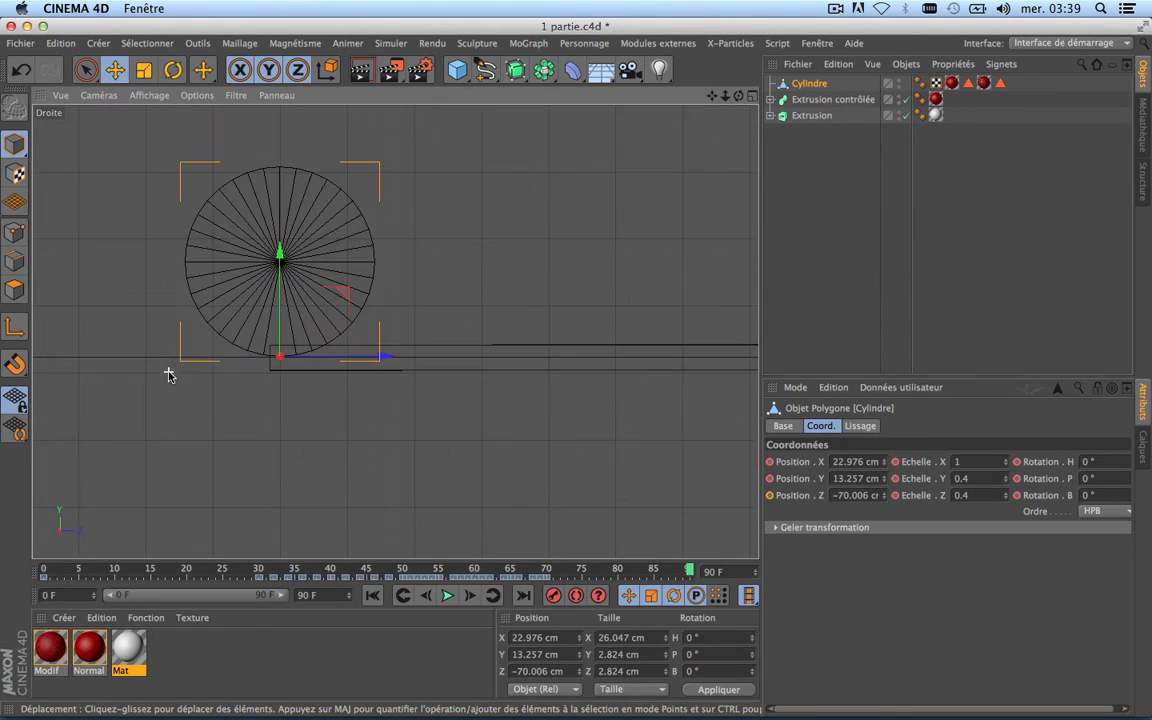
{"action": "mouse_move", "coordinate": [368, 358]}
{"action": "left_mouse_down"}
{"action": "mouse_move", "coordinate": [434, 360]}
{"action": "mouse_move", "coordinate": [386, 366]}
{"action": "left_mouse_up"}
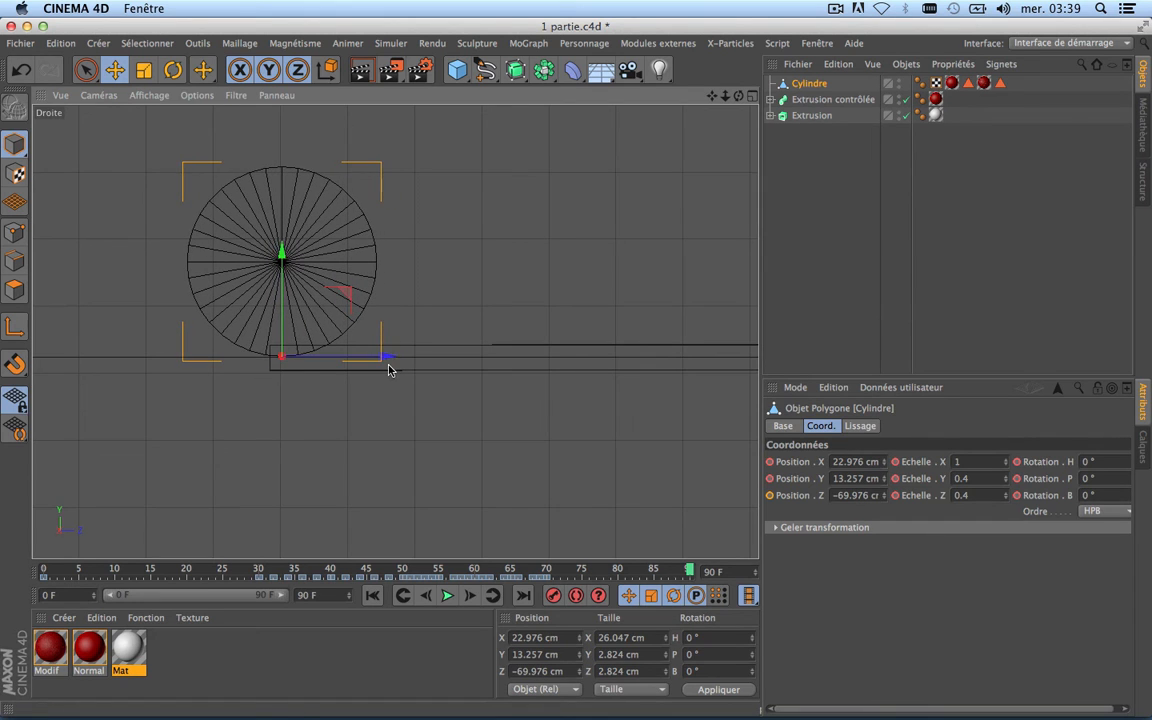
{"action": "scroll", "coordinate": [283, 362], "scroll_direction": "up", "scroll_amount": 4}
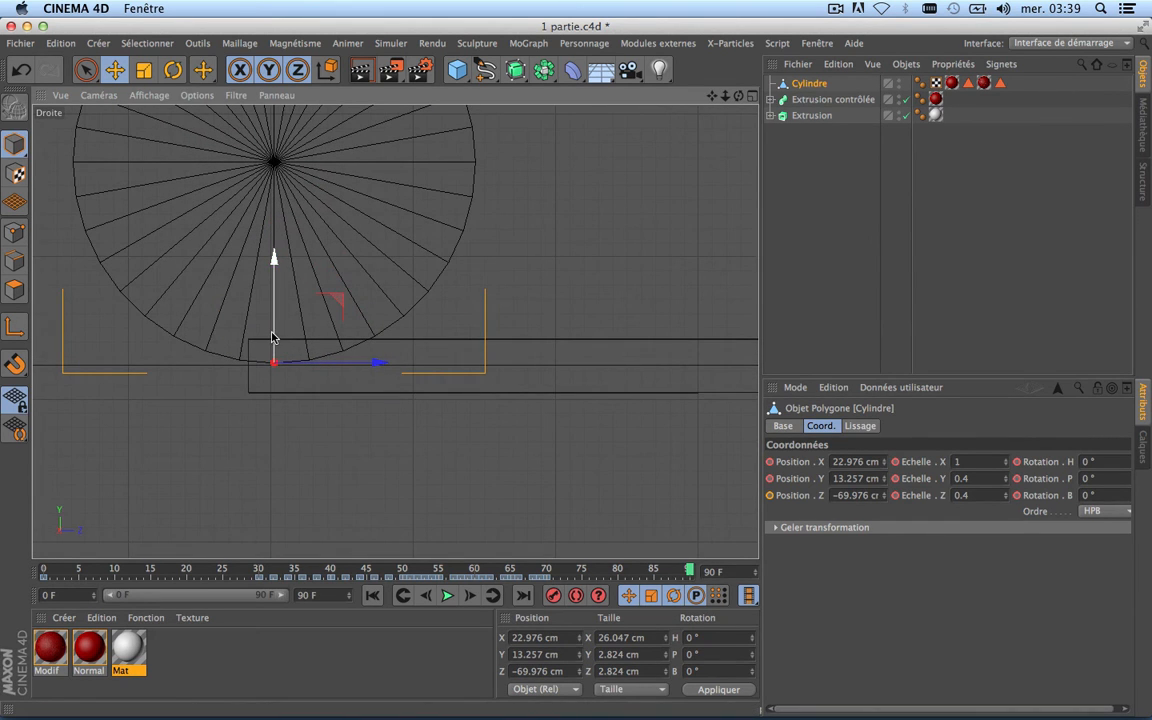
{"action": "left_click_drag", "start_coordinate": [273, 332], "coordinate": [272, 340]}
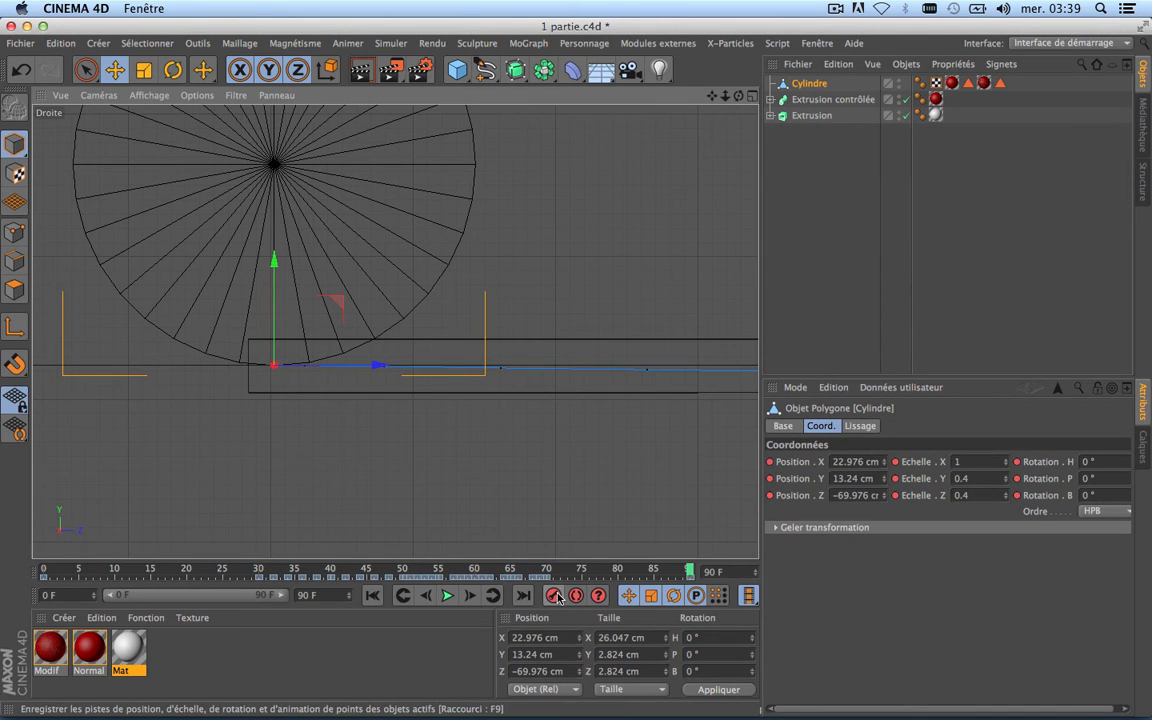
At frame 76, raise the cylinder out of the floor carpet to about Y 13.25 cm and record a keyframe.
{"action": "scroll", "coordinate": [471, 430], "scroll_direction": "down", "scroll_amount": 10}
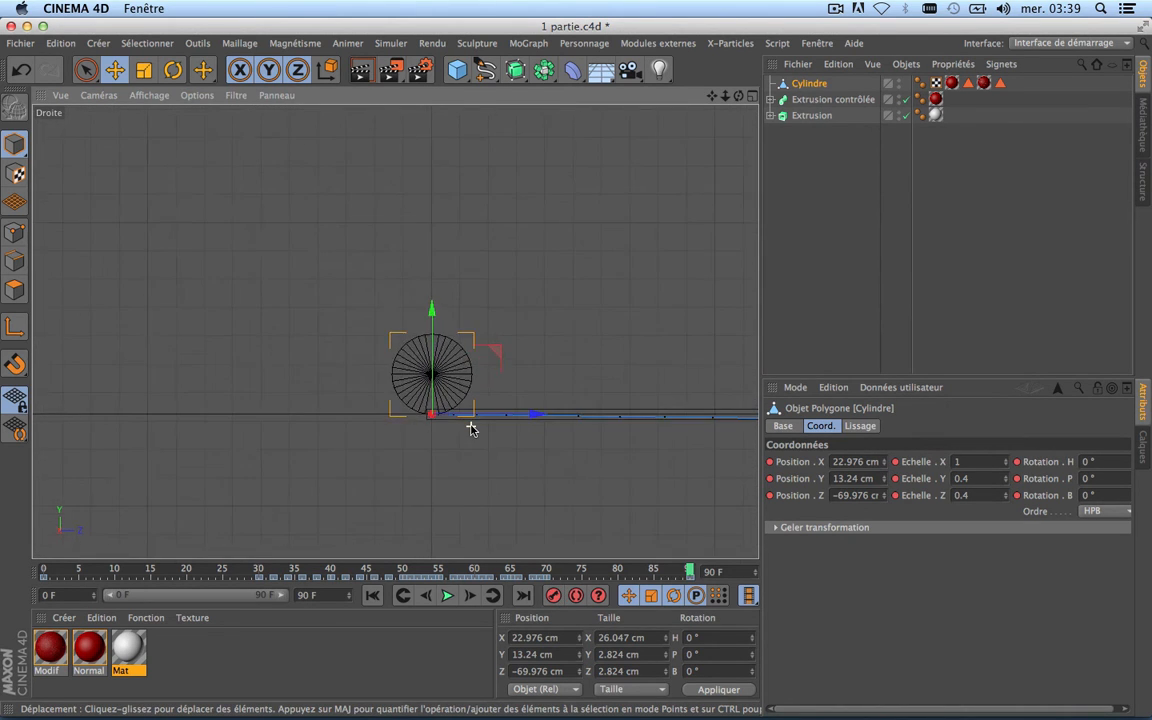
{"action": "scroll", "coordinate": [471, 430], "scroll_direction": "up", "scroll_amount": 8}
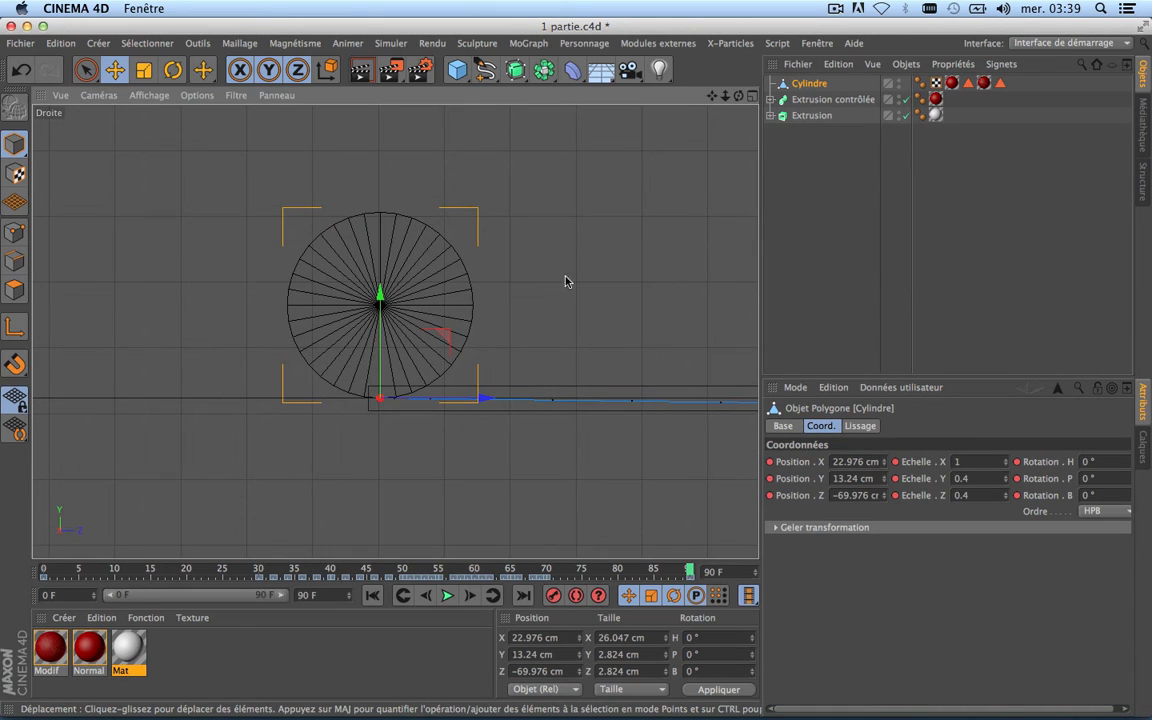
{"action": "left_click_drag", "start_coordinate": [712, 96], "coordinate": [450, 84]}
{"action": "scroll", "coordinate": [506, 270], "scroll_direction": "down", "scroll_amount": 6}
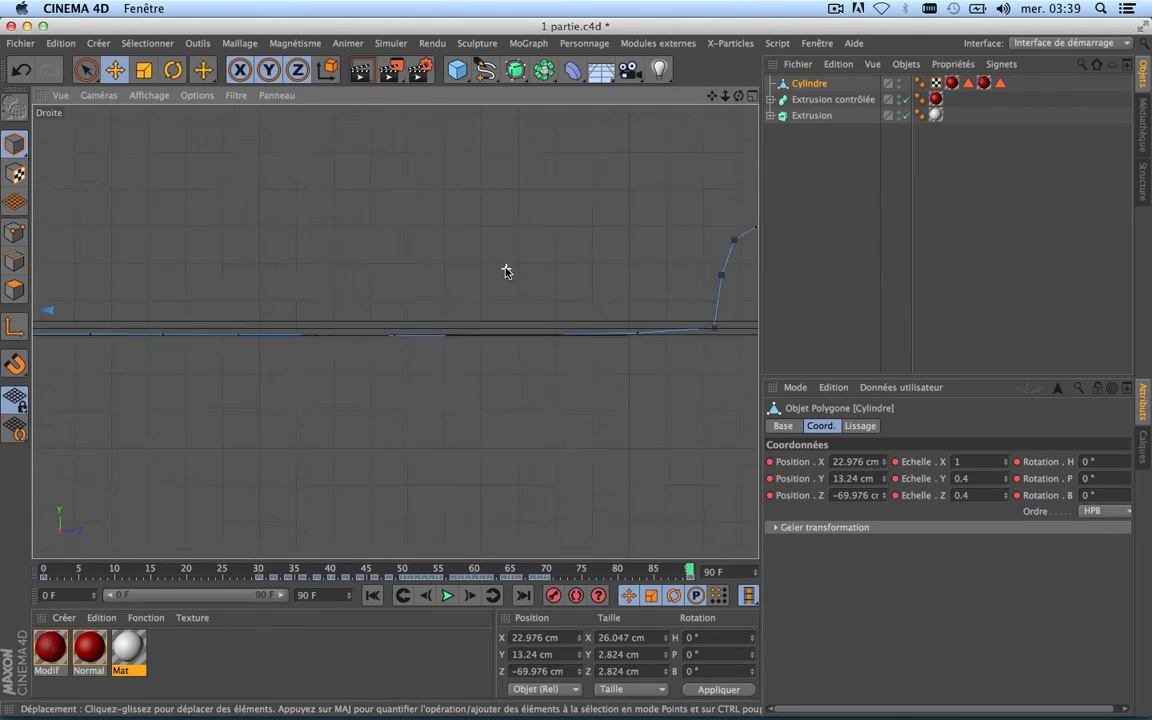
{"action": "scroll", "coordinate": [506, 270], "scroll_direction": "down", "scroll_amount": 2}
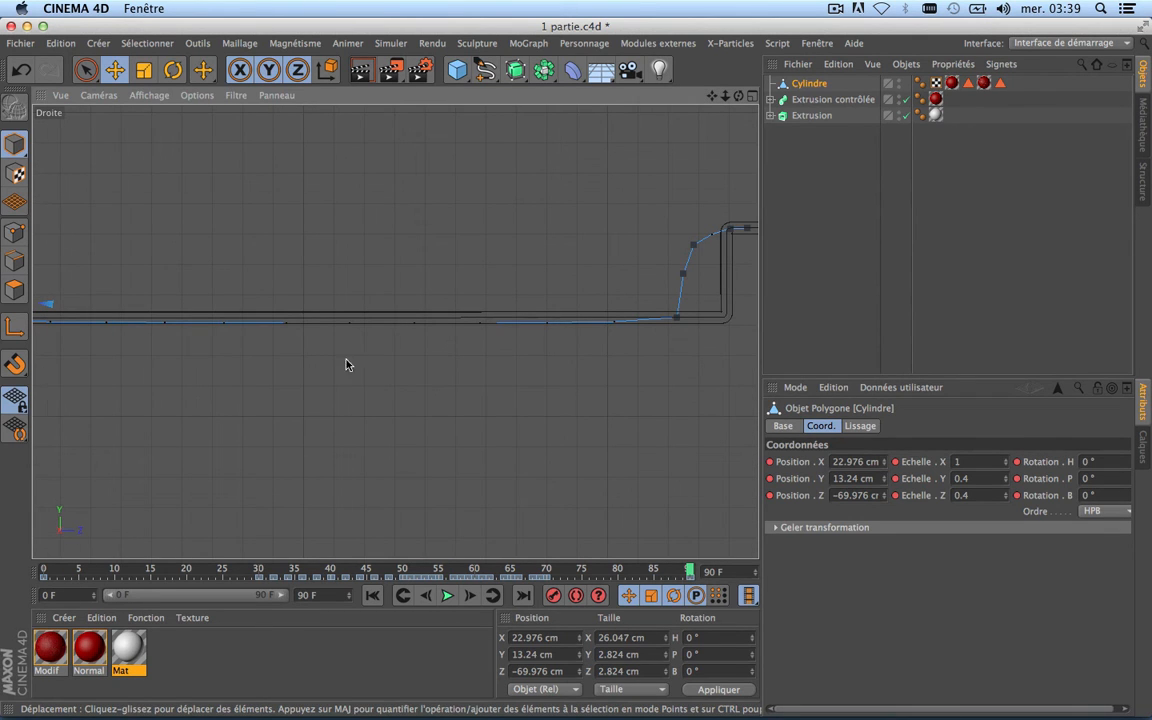
{"action": "left_click_drag", "start_coordinate": [660, 572], "coordinate": [588, 574]}
{"action": "scroll", "coordinate": [342, 447], "scroll_direction": "up", "scroll_amount": 2}
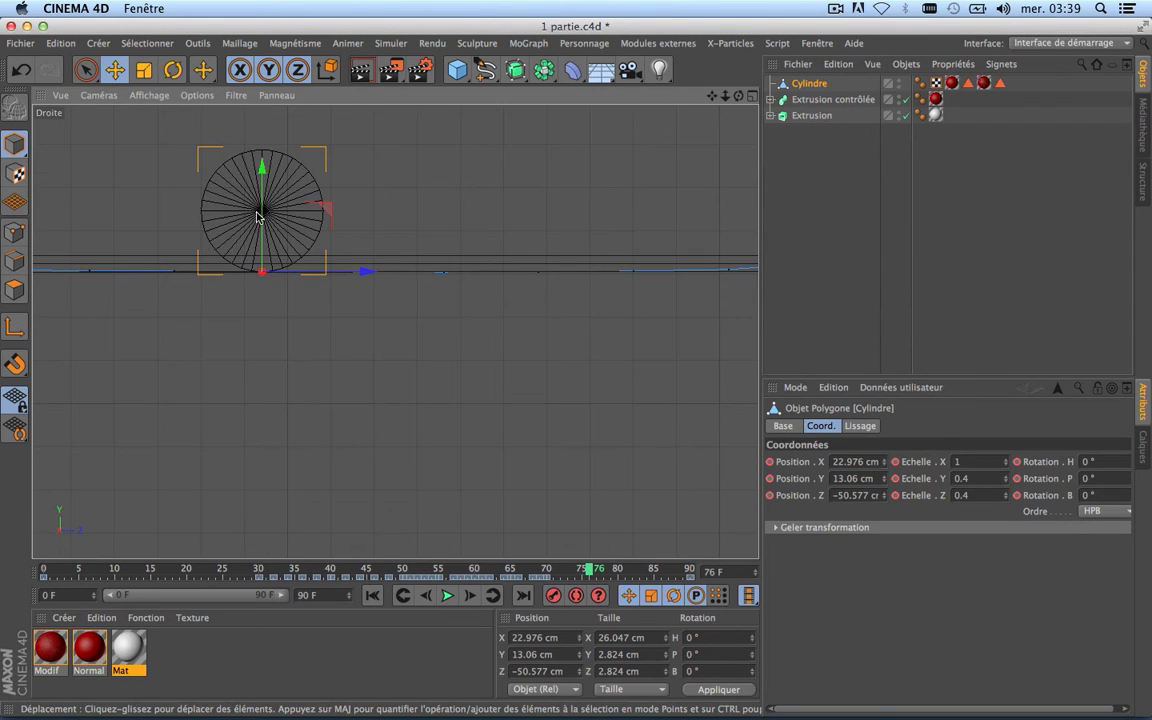
{"action": "left_click_drag", "start_coordinate": [261, 224], "coordinate": [263, 216]}
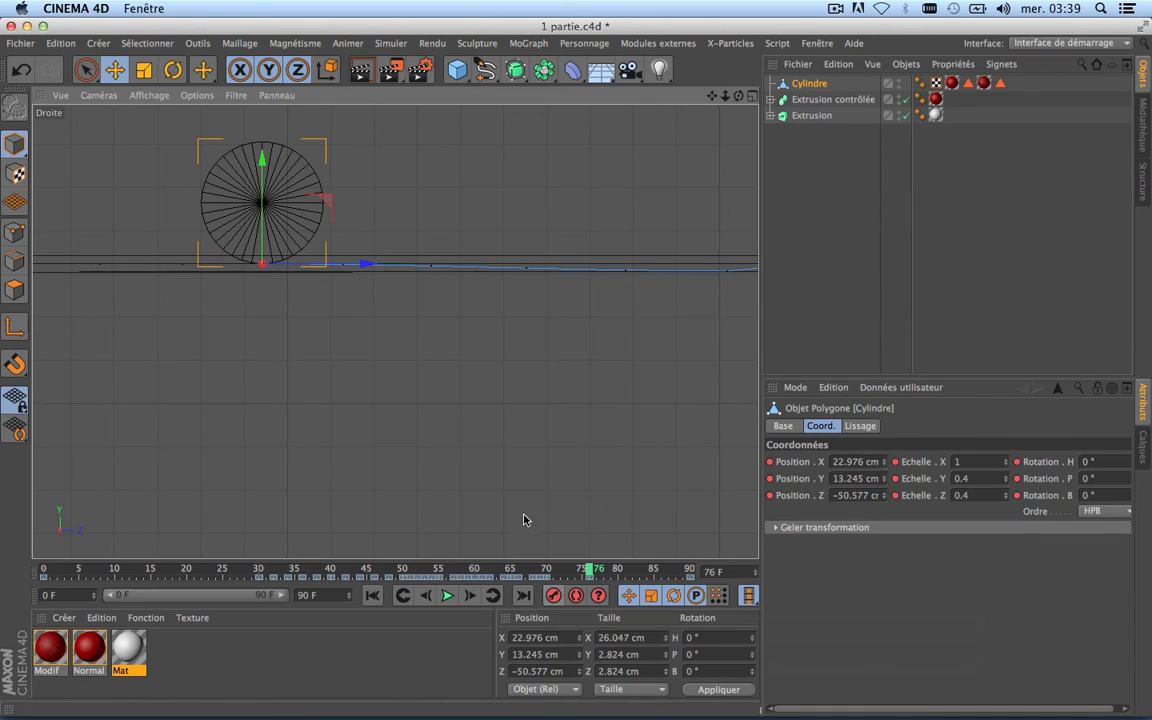
At frame 71, raise the cylinder to about Y 13.26 cm so it rests on the floor carpet, and record a keyframe.
{"action": "left_click_drag", "start_coordinate": [711, 96], "coordinate": [396, 332]}
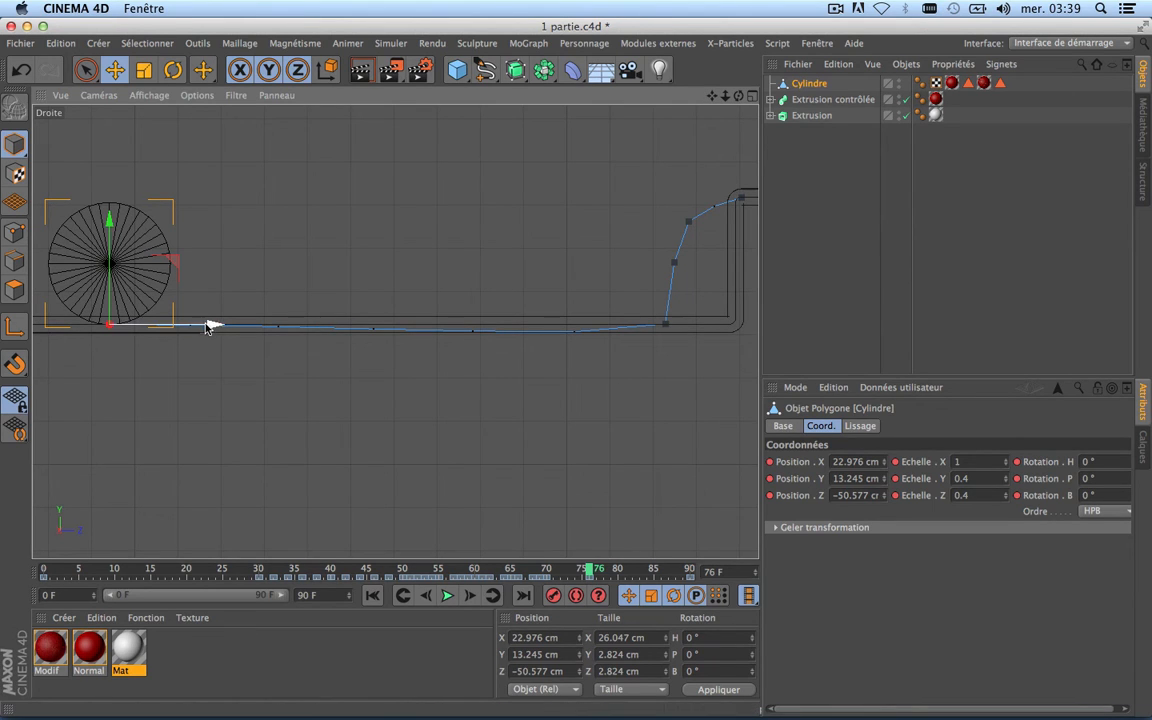
{"action": "left_click_drag", "start_coordinate": [208, 324], "coordinate": [410, 325]}
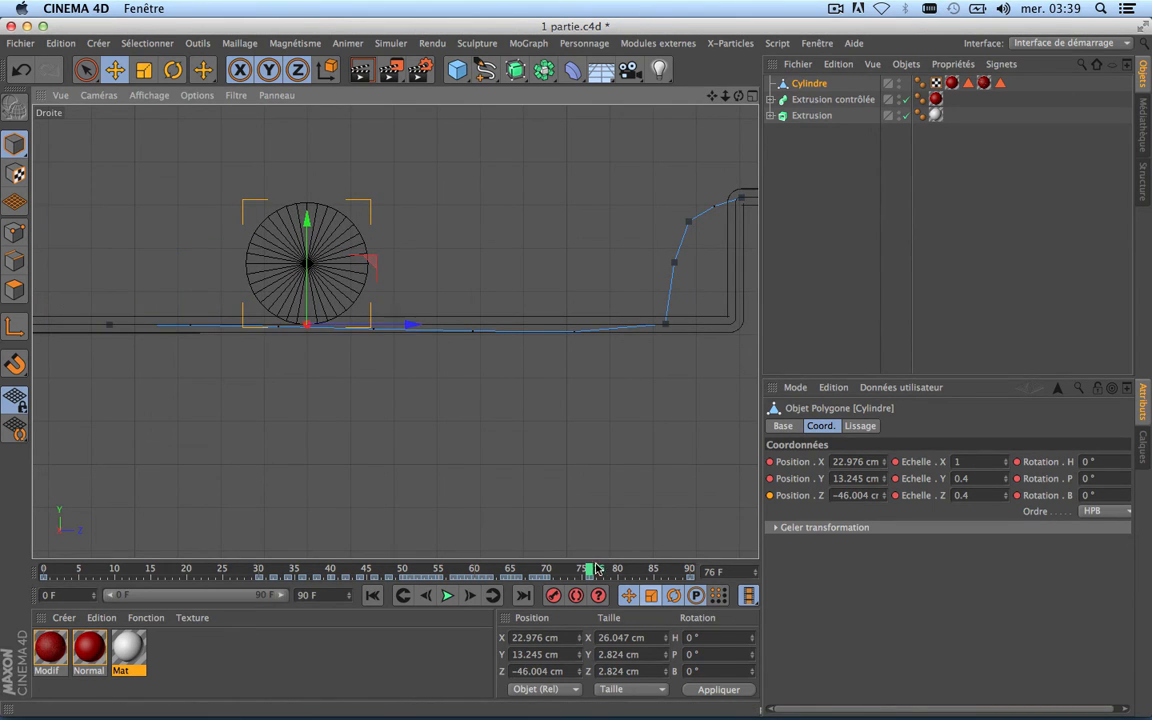
{"action": "left_click_drag", "start_coordinate": [588, 570], "coordinate": [554, 570]}
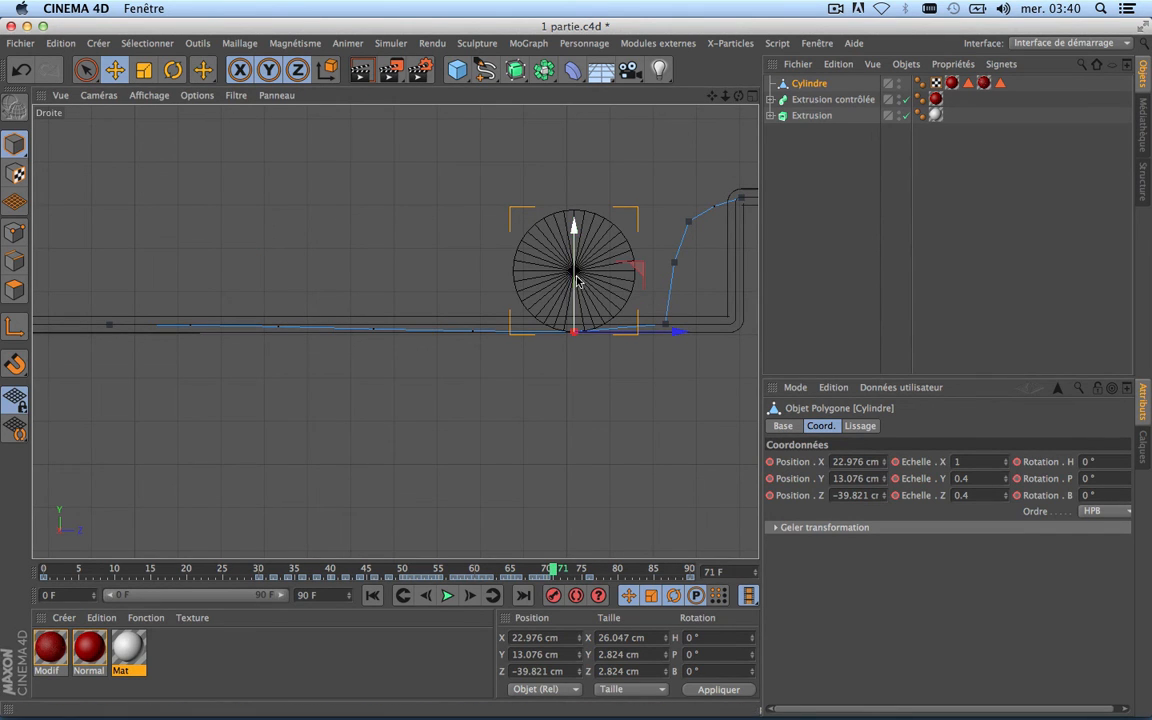
{"action": "left_click_drag", "start_coordinate": [575, 284], "coordinate": [576, 279]}
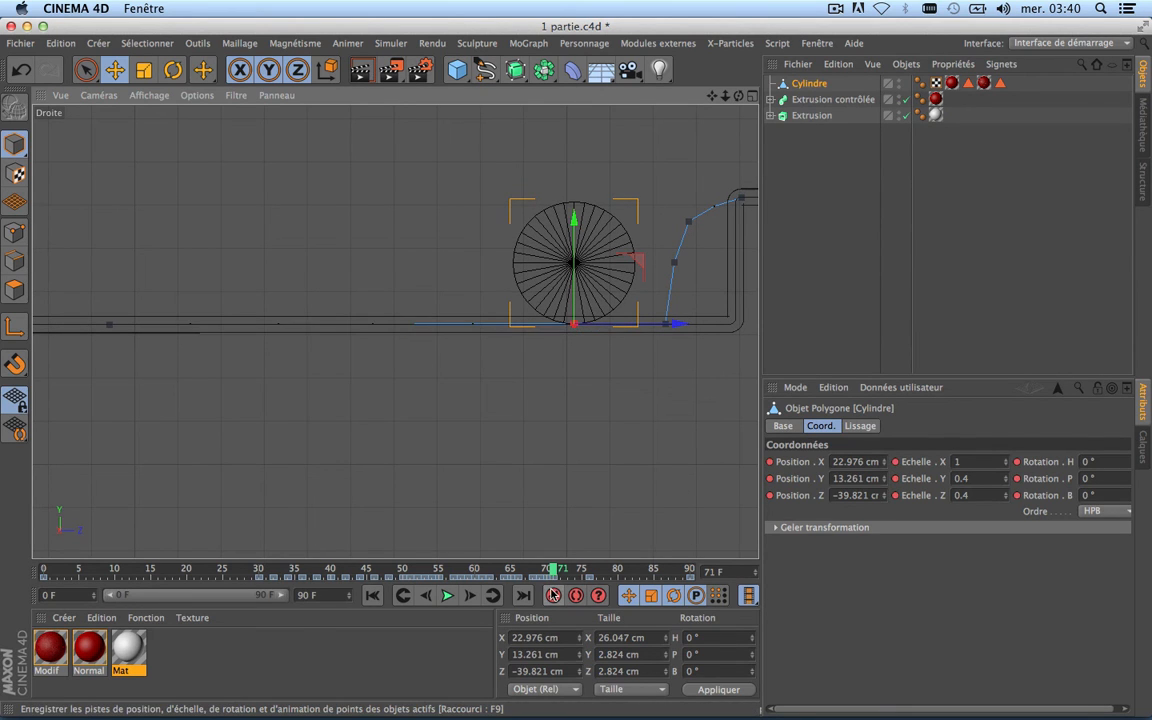
{"action": "scroll", "coordinate": [547, 374], "scroll_direction": "up", "scroll_amount": 3}
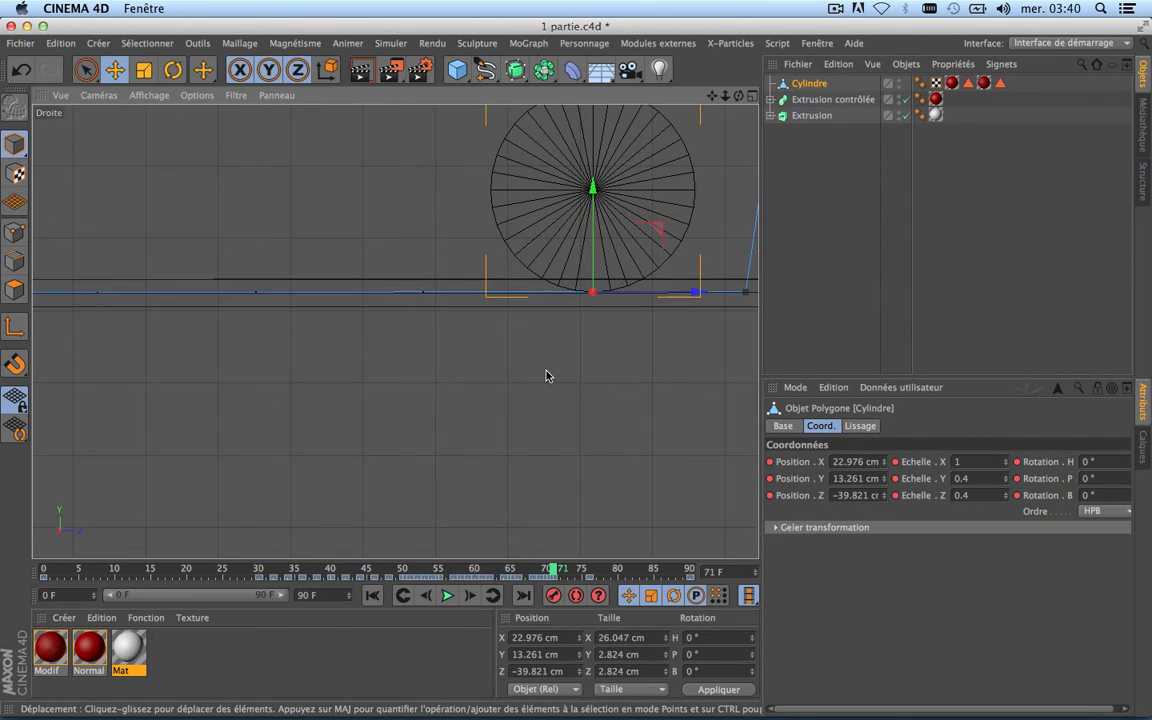
{"action": "scroll", "coordinate": [547, 375], "scroll_direction": "down", "scroll_amount": 3}
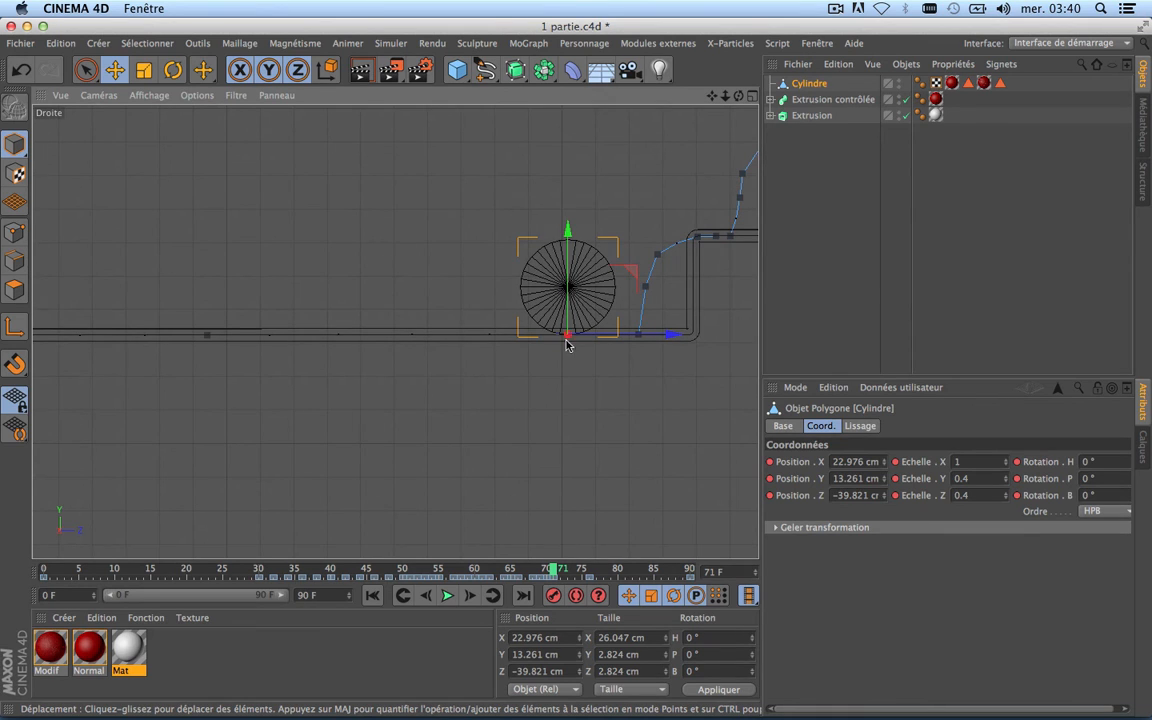
Scrub between frames 70 and 90 to check the cylinder's height and path along the floor carpet.
{"action": "left_click", "coordinate": [590, 570]}
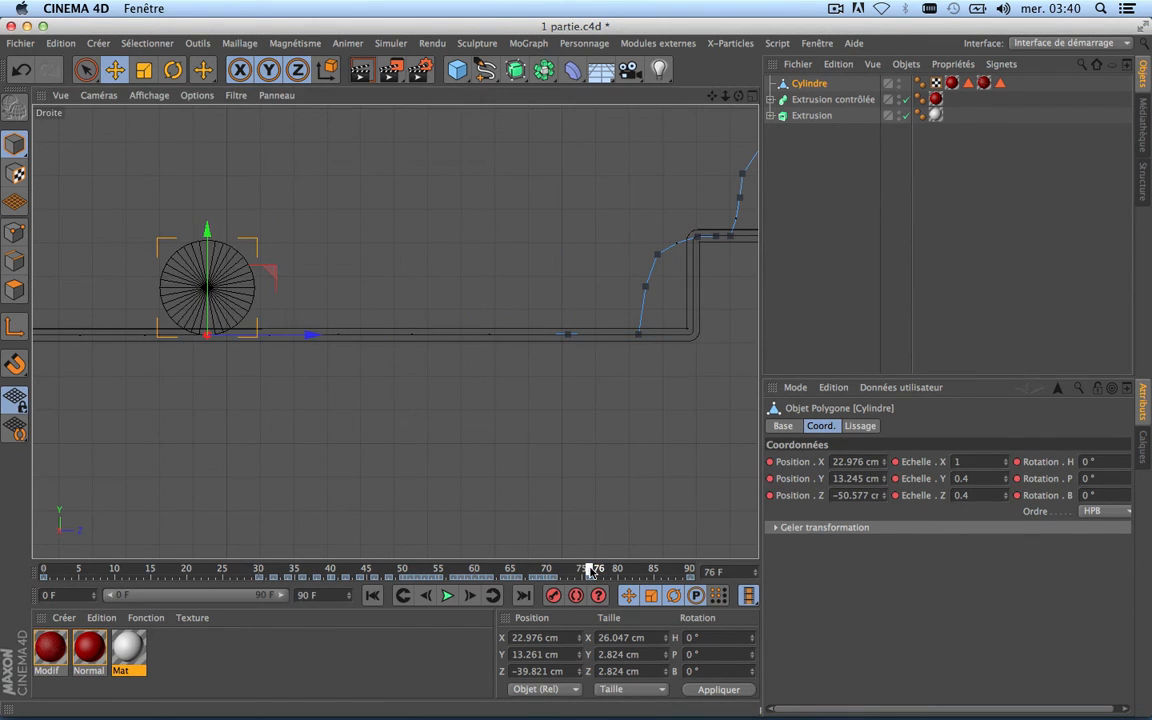
{"action": "left_click_drag", "start_coordinate": [590, 570], "coordinate": [612, 570]}
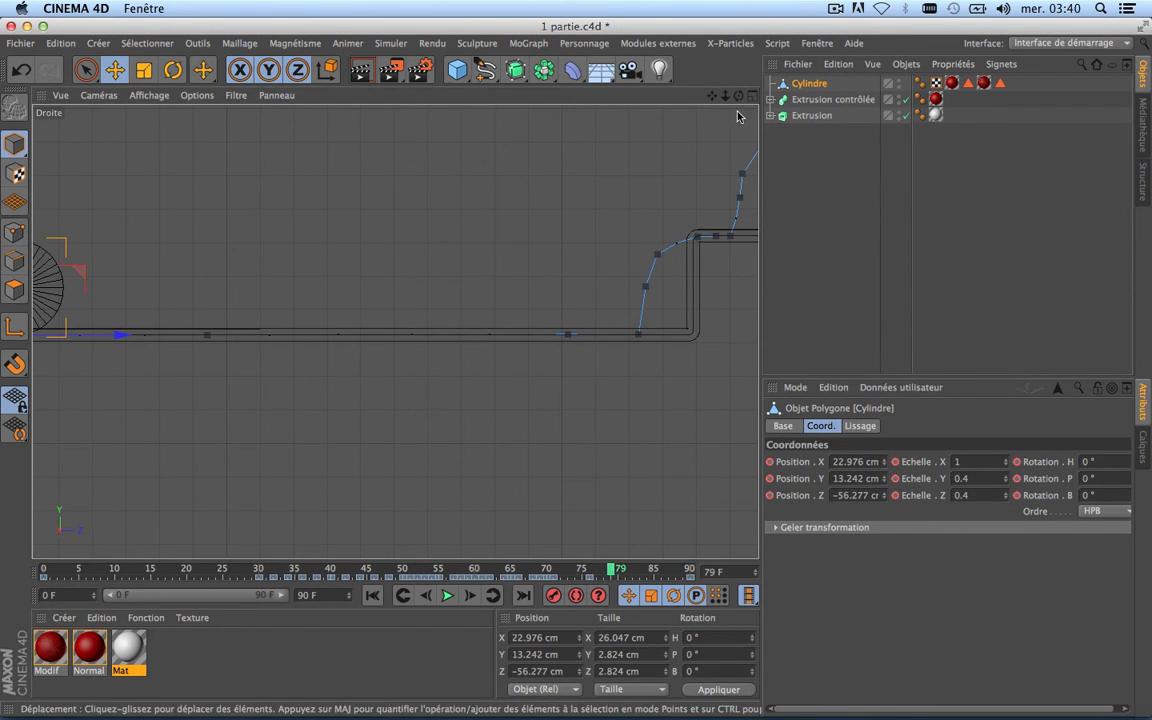
{"action": "key", "text": "o"}
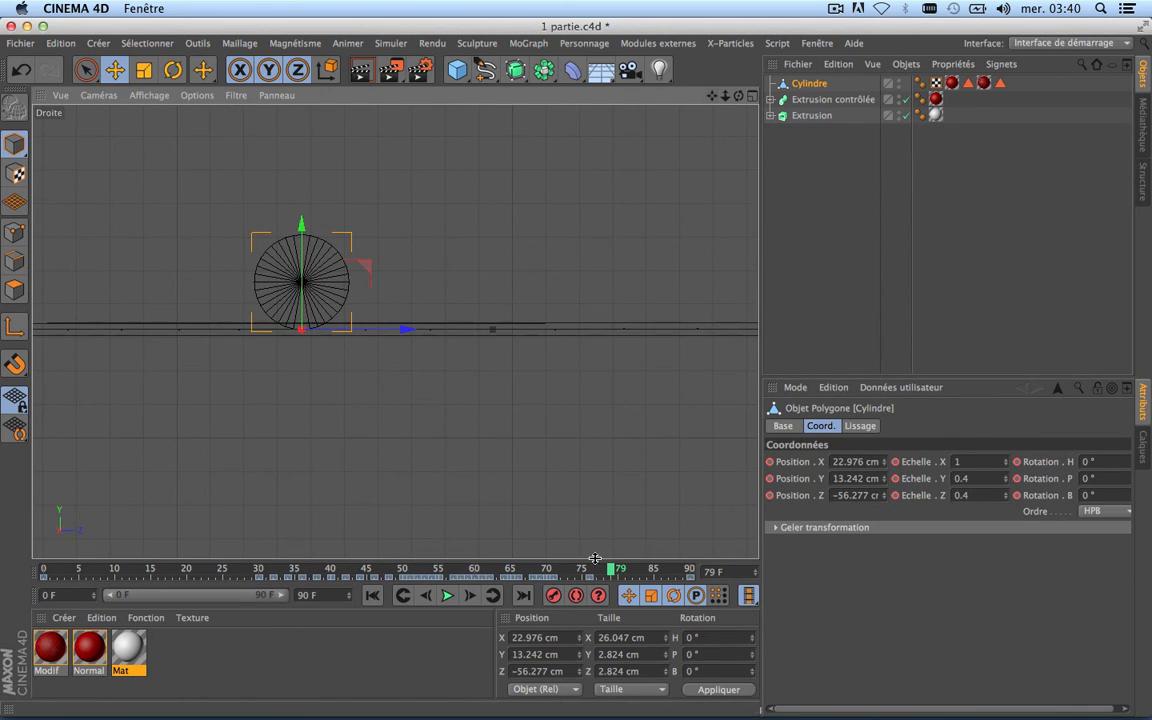
{"action": "left_click_drag", "start_coordinate": [613, 574], "coordinate": [710, 571]}
{"action": "scroll", "coordinate": [448, 401], "scroll_direction": "down", "scroll_amount": 10}
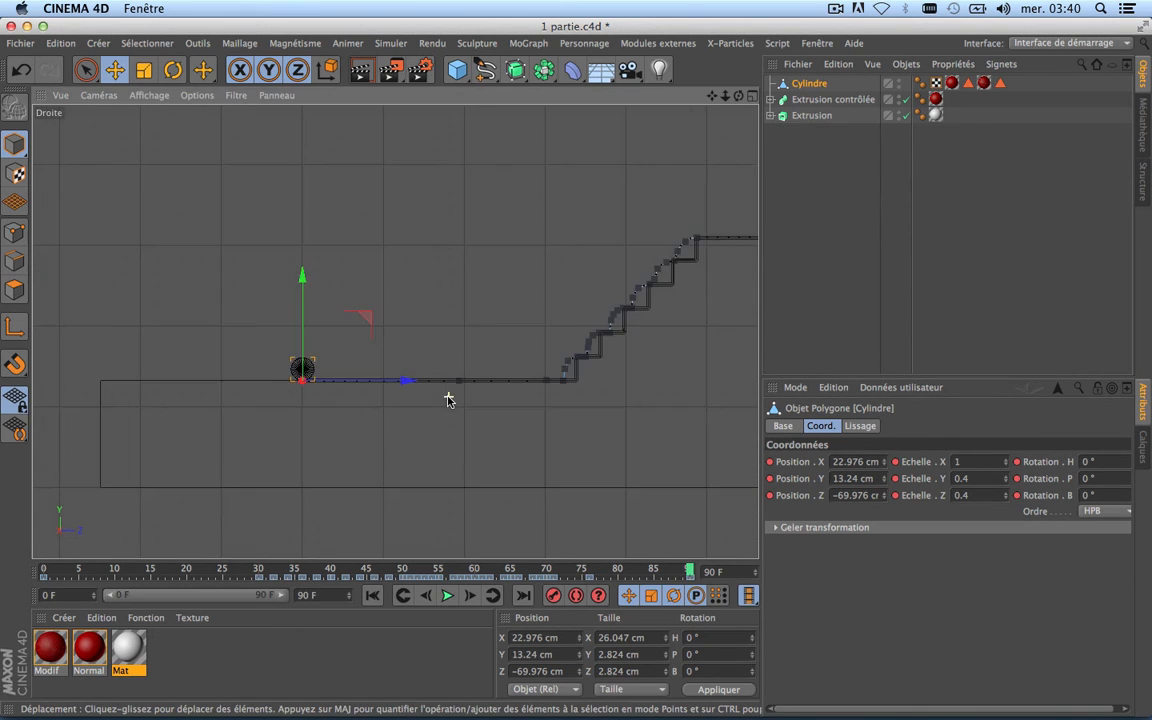
{"action": "scroll", "coordinate": [448, 401], "scroll_direction": "up", "scroll_amount": 4}
{"action": "scroll", "coordinate": [448, 401], "scroll_direction": "up", "scroll_amount": 3}
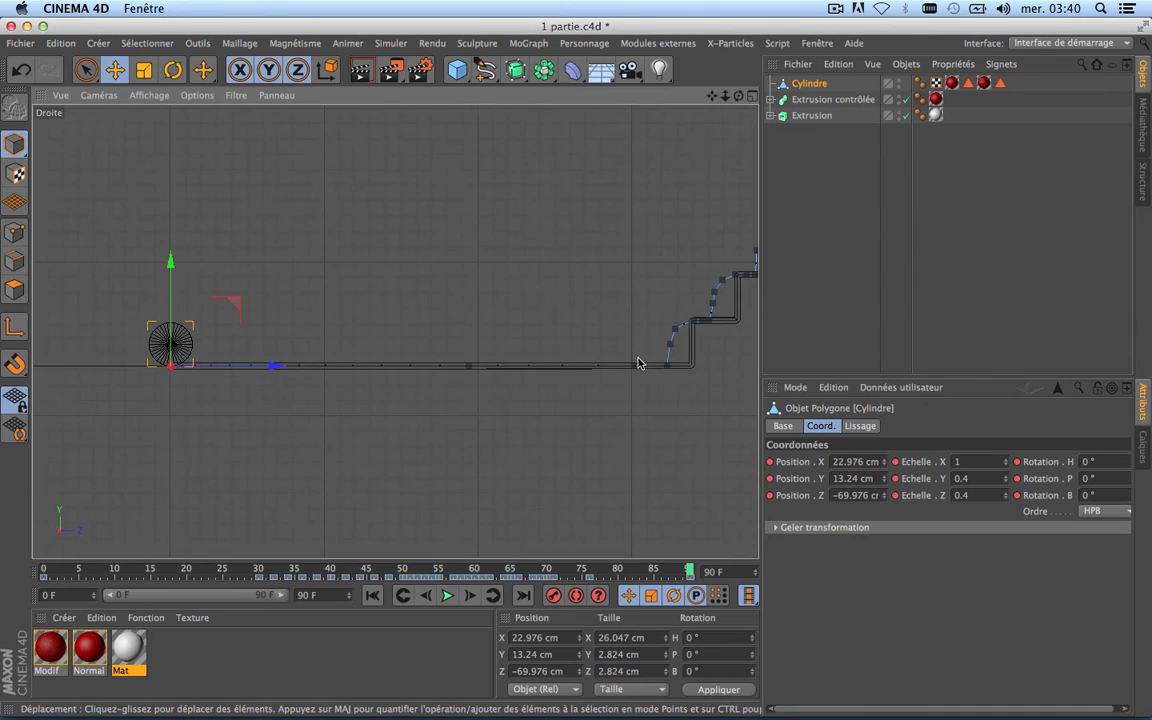
{"action": "left_click_drag", "start_coordinate": [600, 570], "coordinate": [556, 569]}
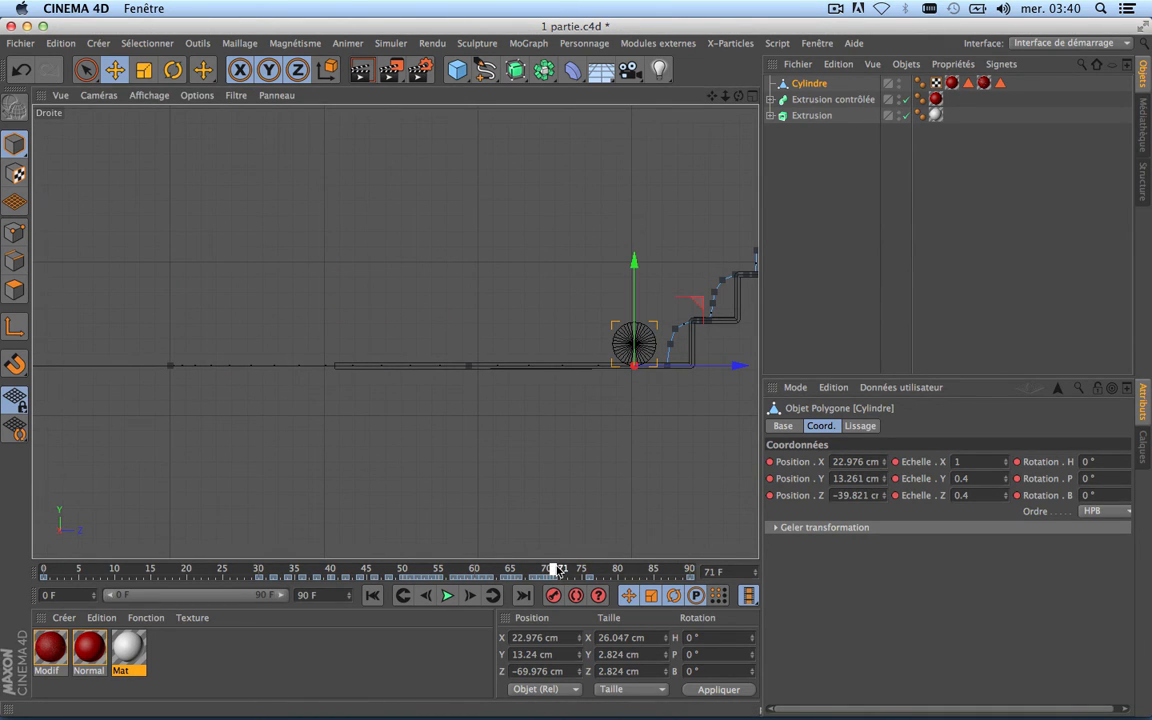
{"action": "left_click_drag", "start_coordinate": [553, 570], "coordinate": [547, 569]}
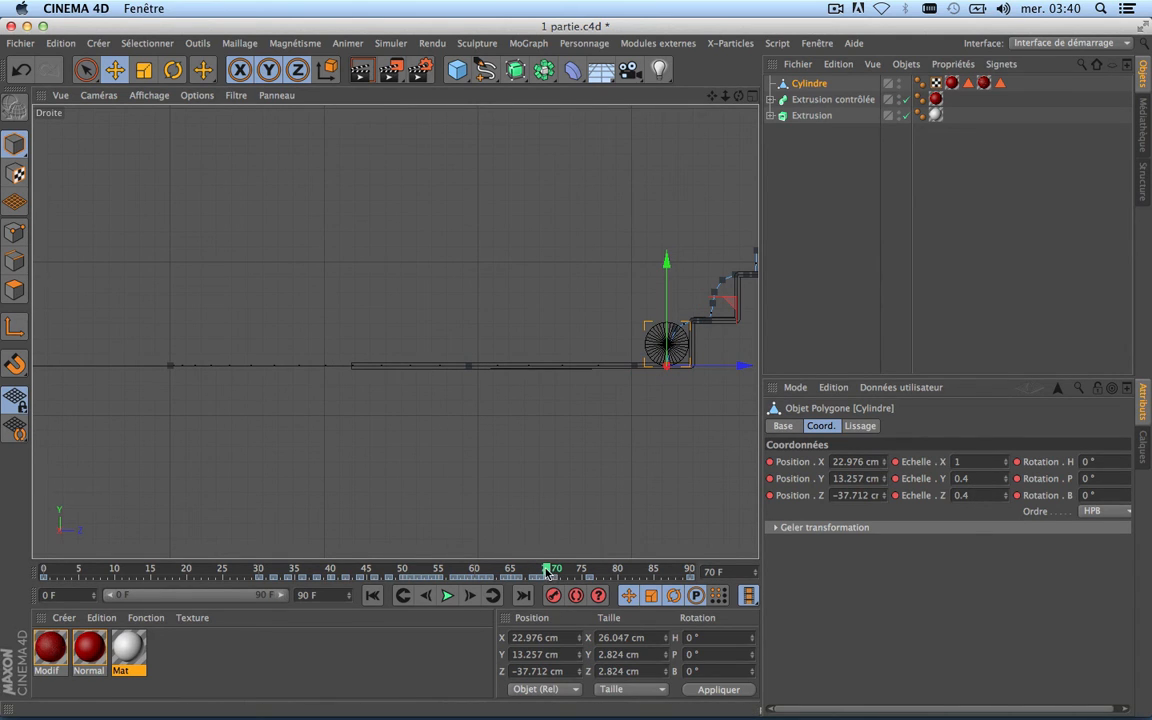
At frame 85, shrink the cylinder to 0.12 in Y and Z scale and record a keyframe.
{"action": "left_click_drag", "start_coordinate": [547, 572], "coordinate": [654, 595]}
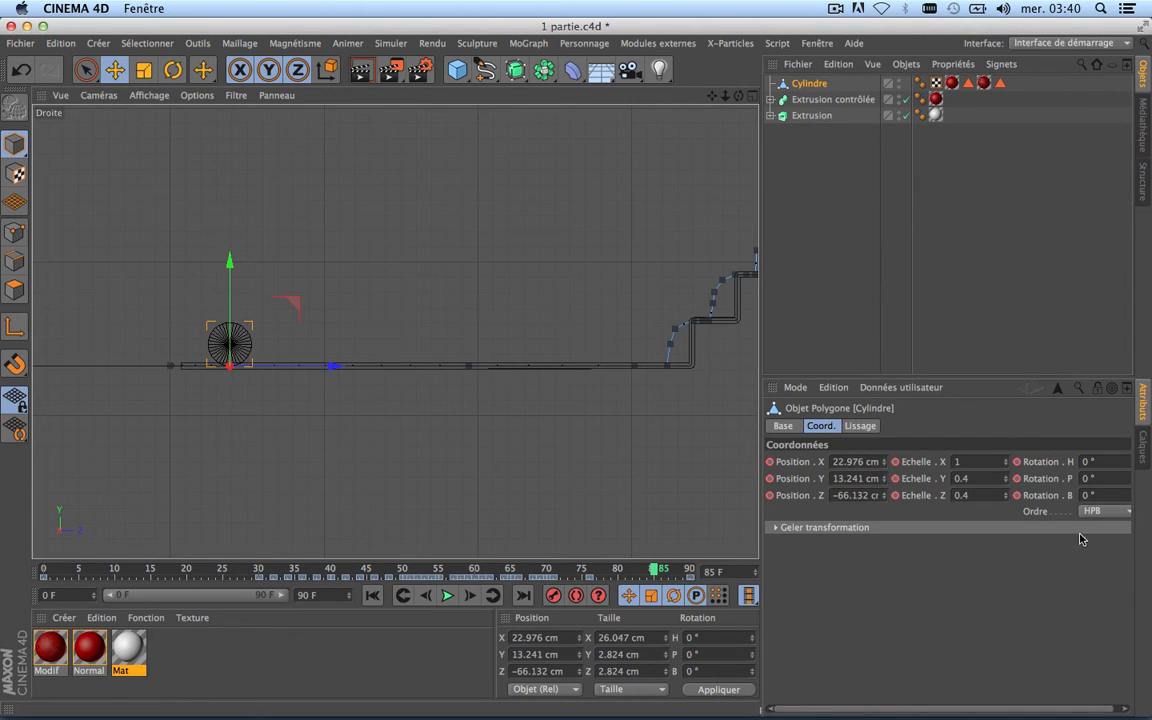
{"action": "left_click_drag", "start_coordinate": [1003, 484], "coordinate": [1006, 503]}
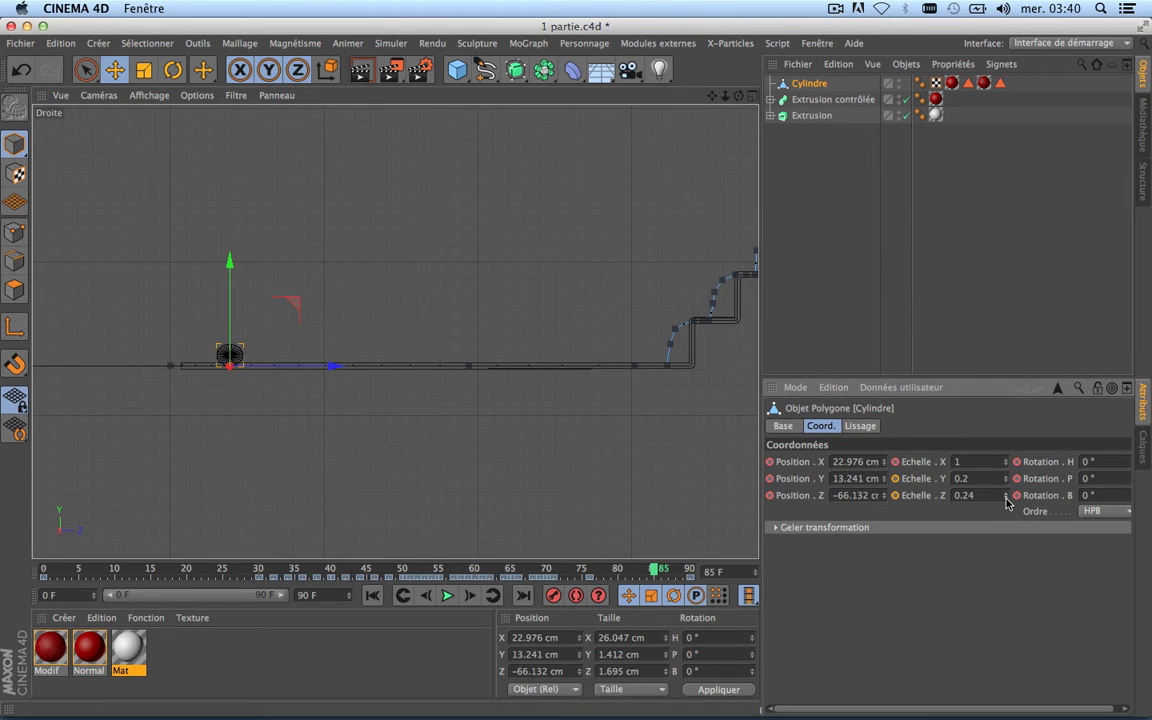
{"action": "left_click_drag", "start_coordinate": [1006, 503], "coordinate": [1006, 503]}
{"action": "scroll", "coordinate": [220, 347], "scroll_direction": "up", "scroll_amount": 5}
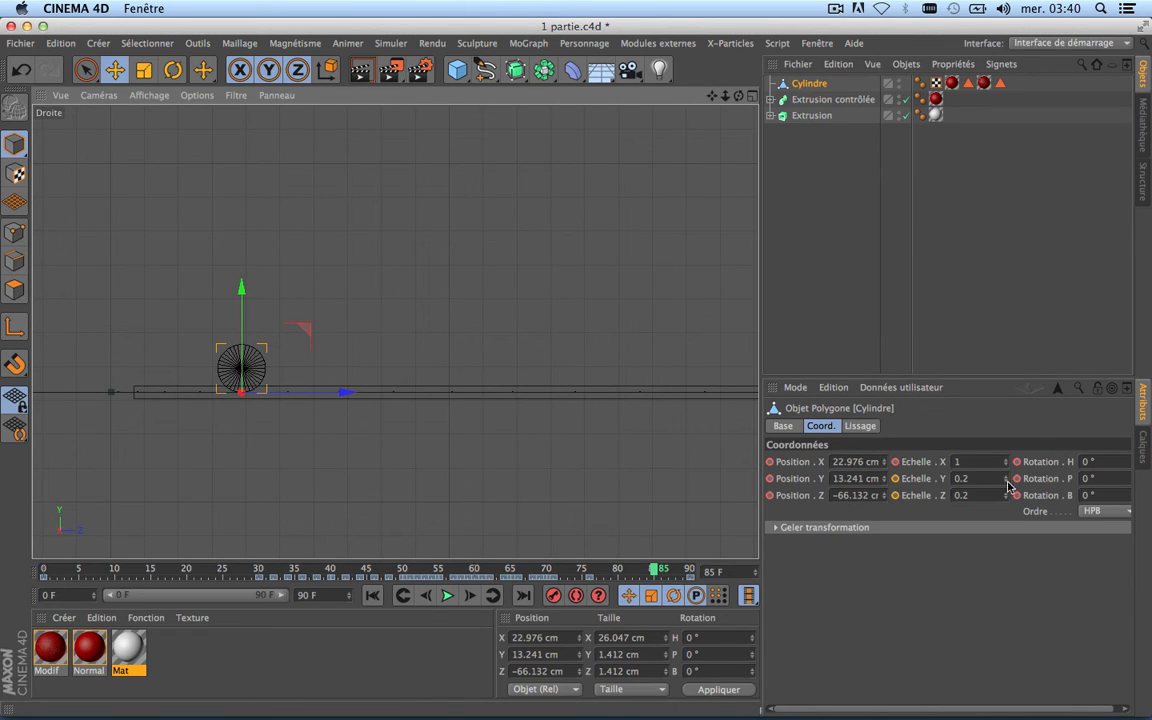
{"action": "left_click_drag", "start_coordinate": [1006, 487], "coordinate": [1006, 497]}
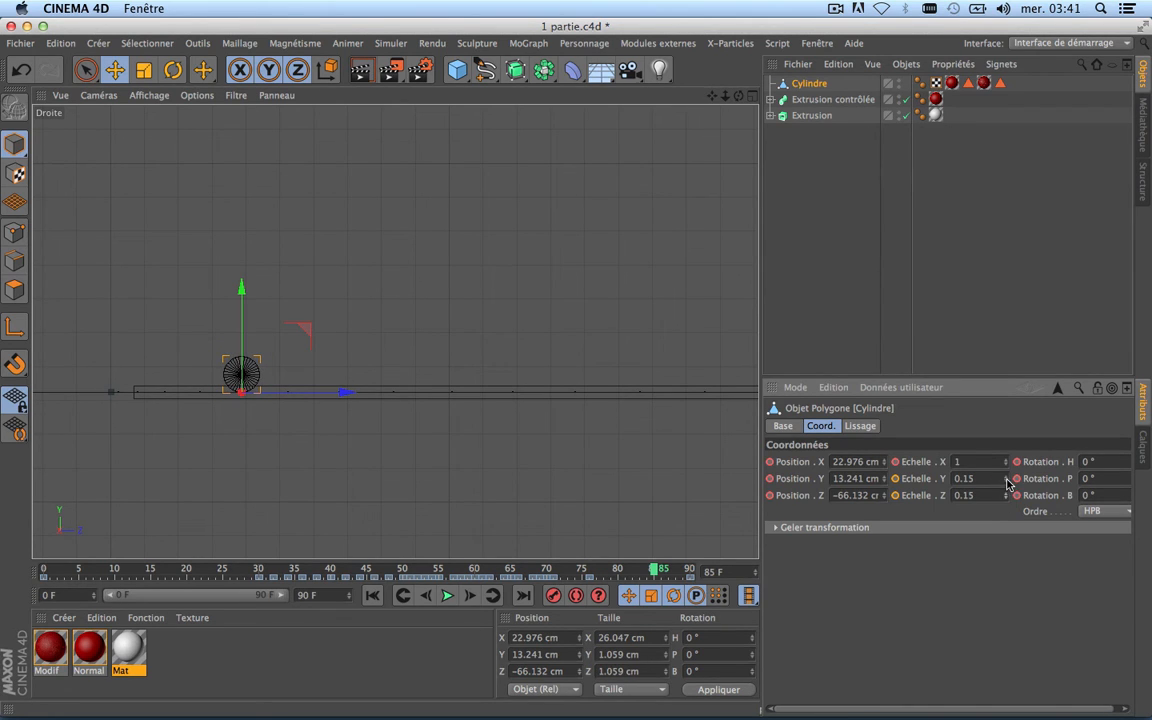
{"action": "left_click_drag", "start_coordinate": [1006, 480], "coordinate": [1005, 503]}
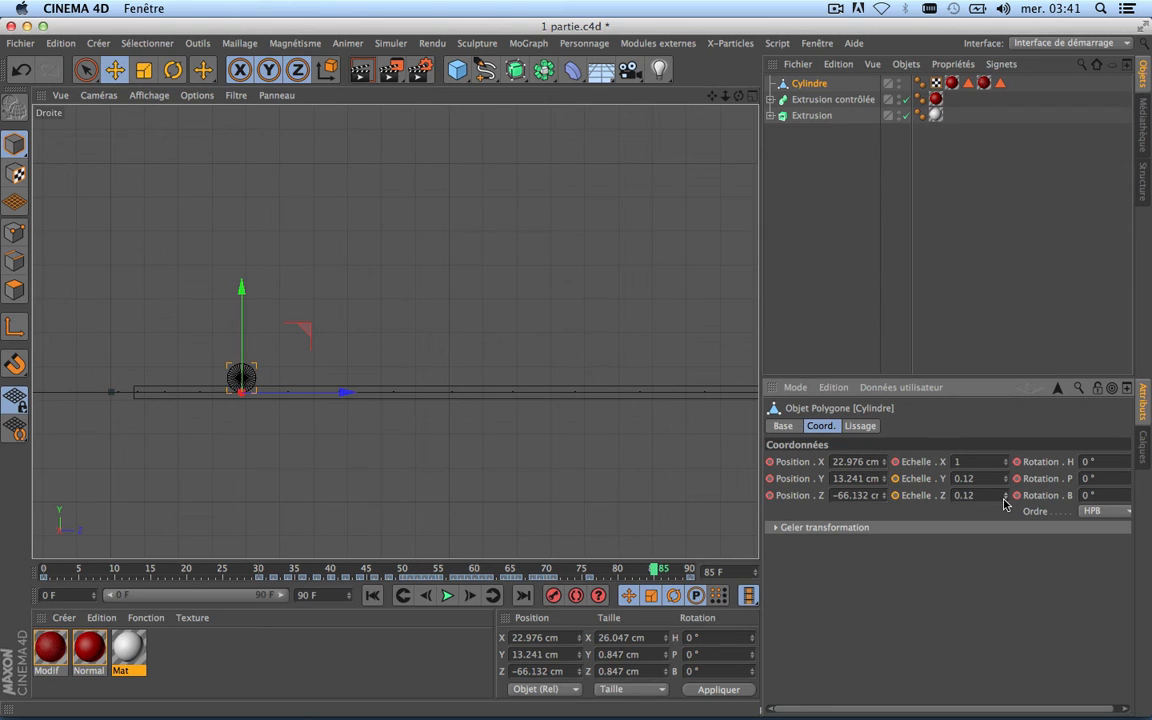
{"action": "scroll", "coordinate": [434, 369], "scroll_direction": "down", "scroll_amount": 5}
{"action": "scroll", "coordinate": [434, 369], "scroll_direction": "up", "scroll_amount": 3}
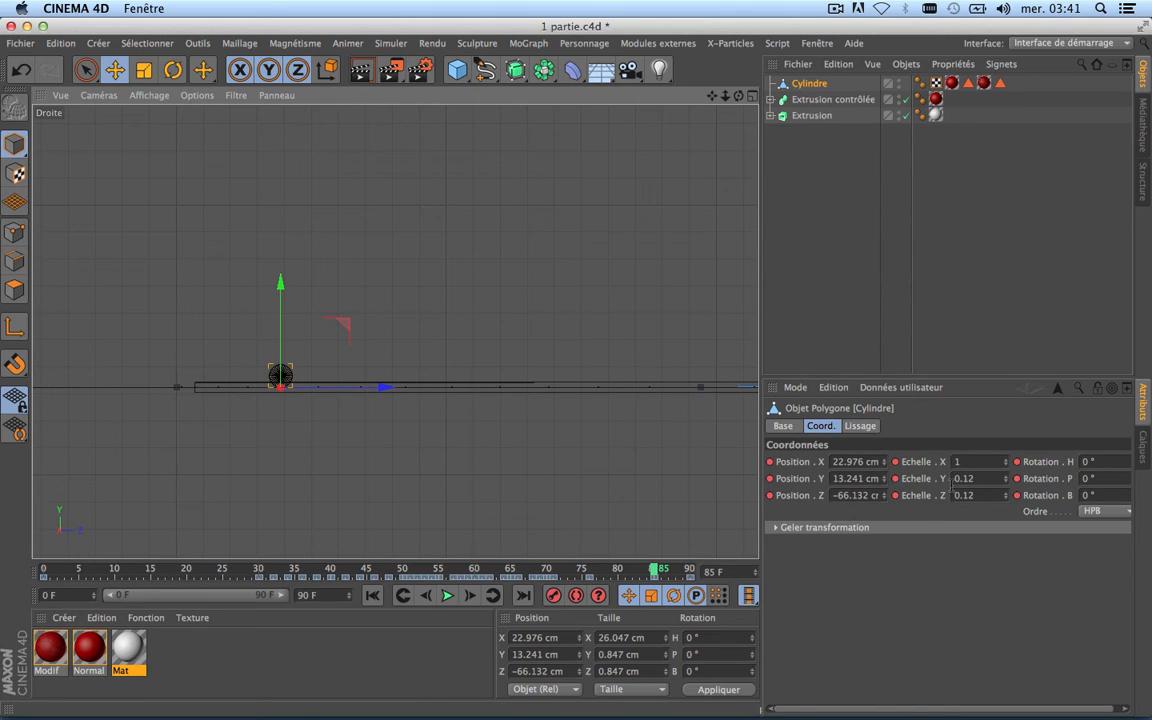
Check the roll's shrinking between frames 77 and 85, and re-record frame 85 with the cylinder's Y and Z scale at 0.15.
{"action": "left_click_drag", "start_coordinate": [653, 576], "coordinate": [597, 580]}
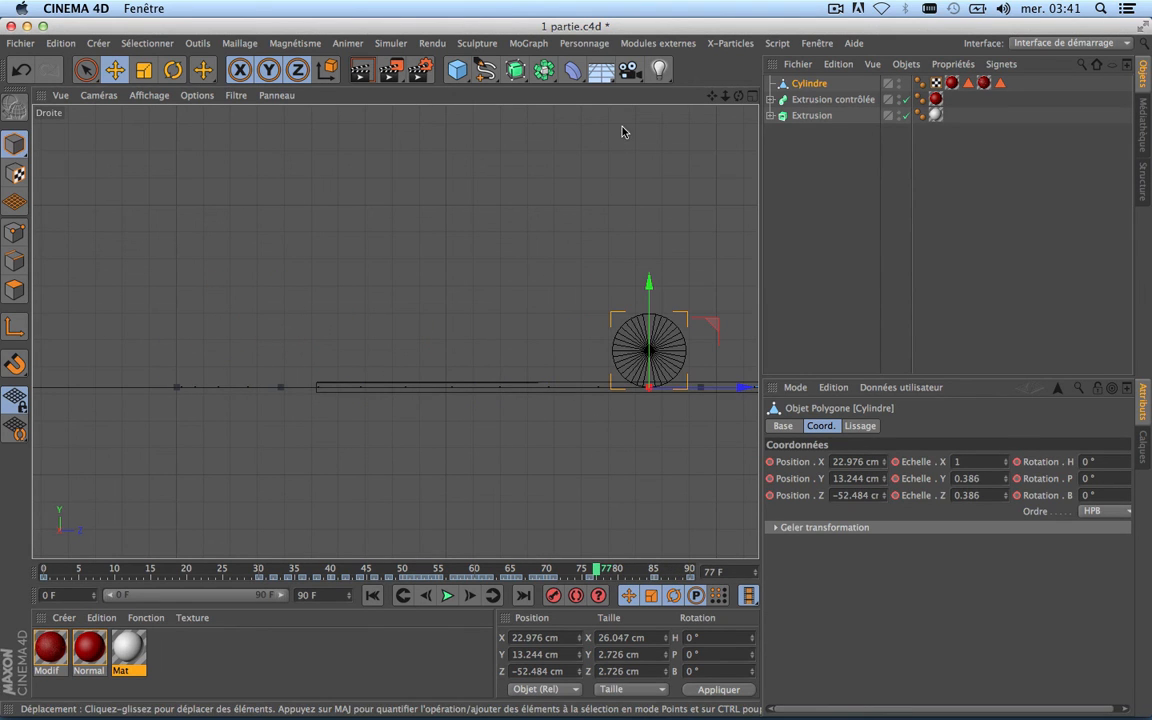
{"action": "left_click_drag", "start_coordinate": [712, 96], "coordinate": [390, 161]}
{"action": "scroll", "coordinate": [463, 294], "scroll_direction": "down", "scroll_amount": 5}
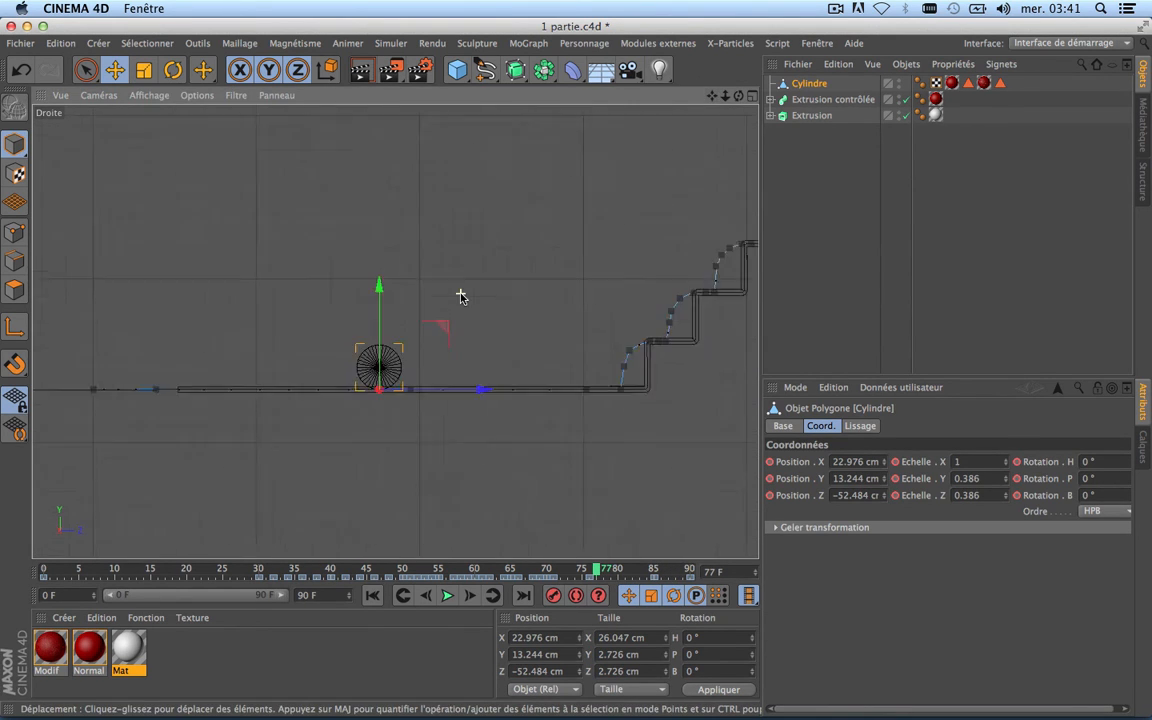
{"action": "left_click_drag", "start_coordinate": [597, 573], "coordinate": [653, 580]}
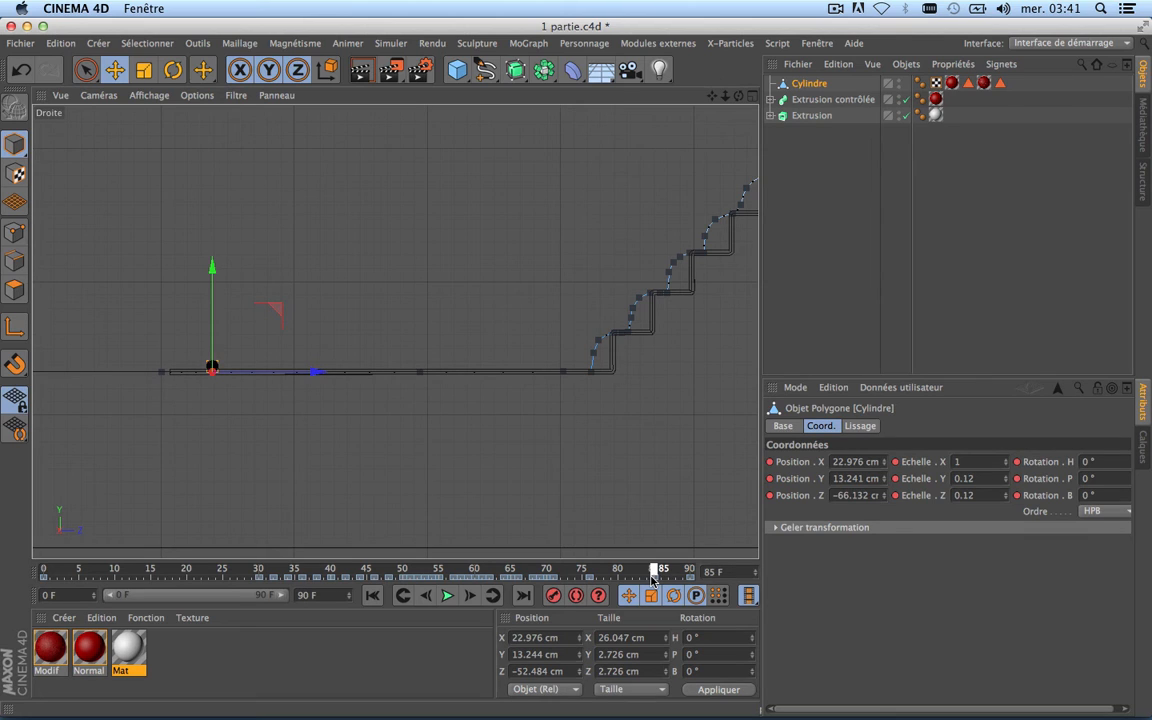
{"action": "left_click_drag", "start_coordinate": [653, 579], "coordinate": [653, 579]}
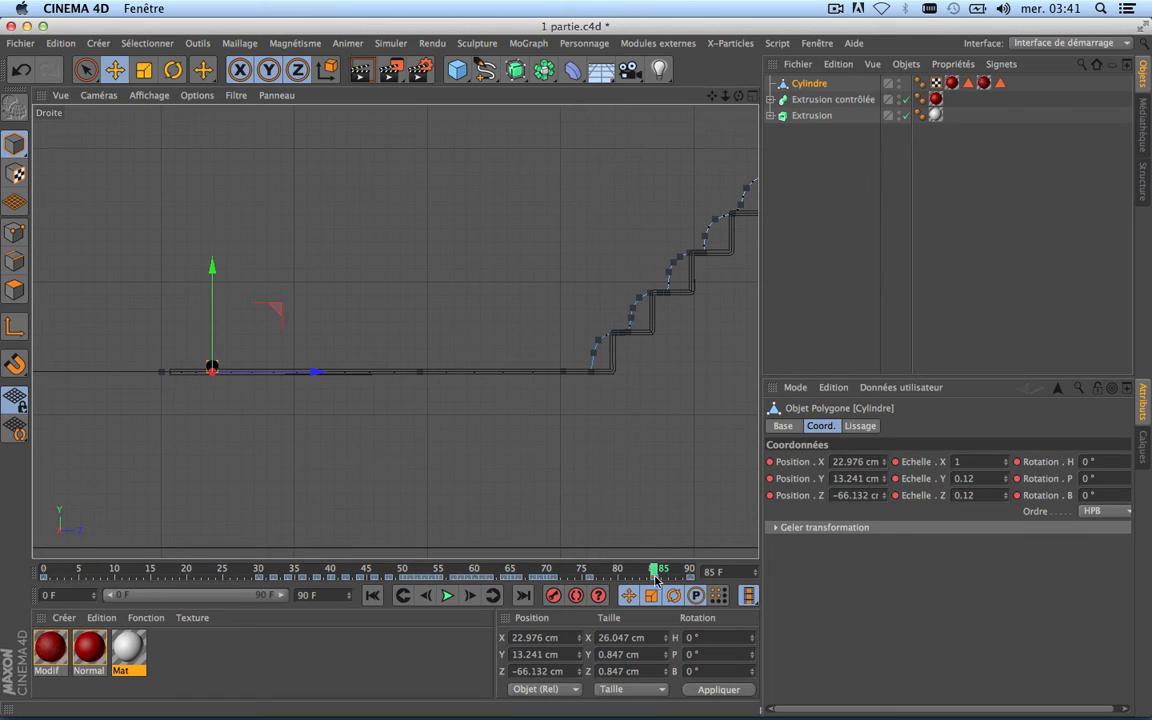
{"action": "left_click", "coordinate": [1005, 477]}
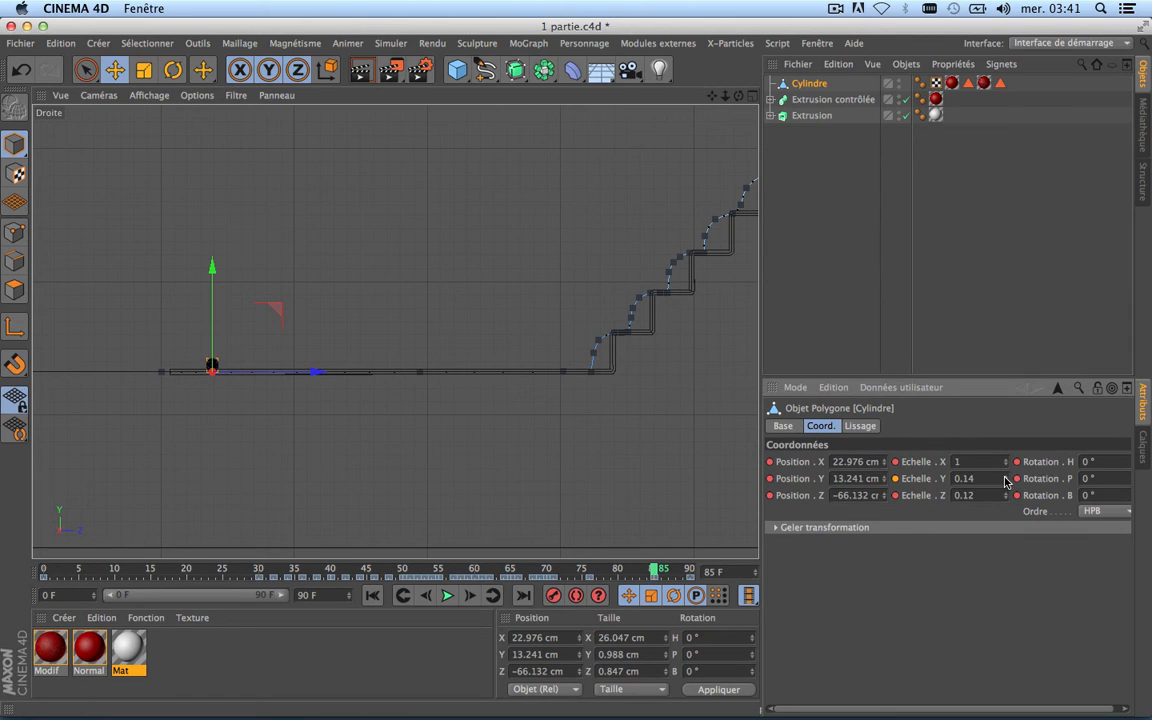
{"action": "double_click", "coordinate": [1006, 492]}
{"action": "scroll", "coordinate": [190, 371], "scroll_direction": "up", "scroll_amount": 2}
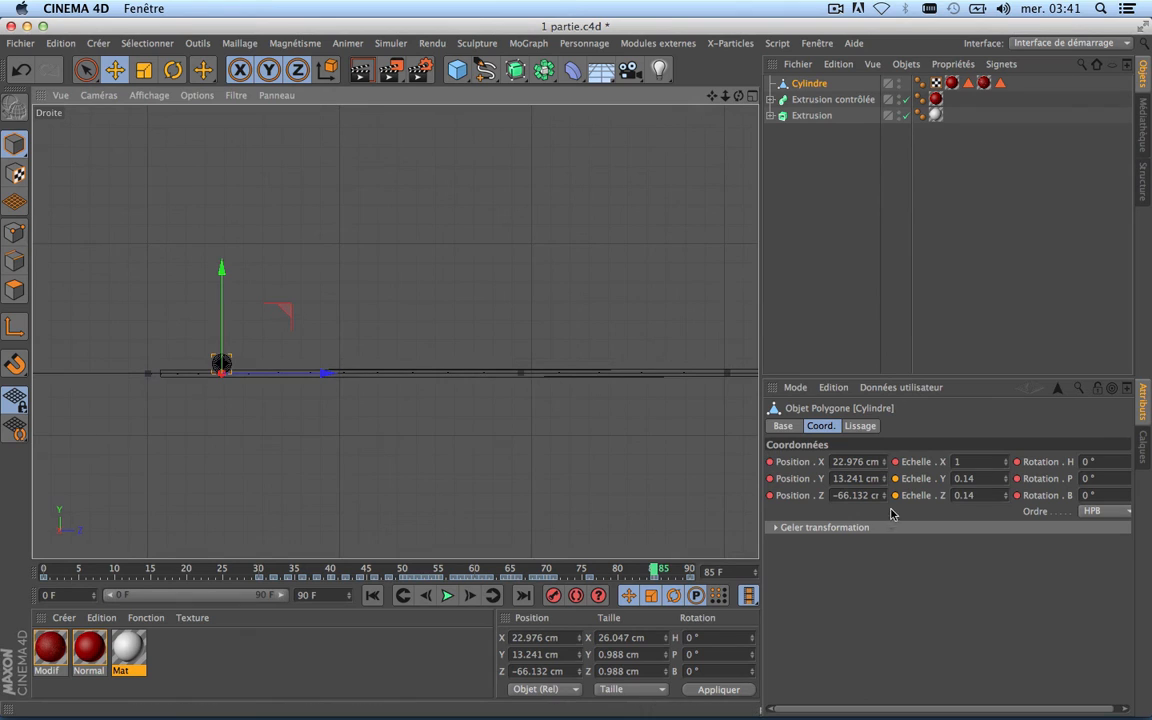
{"action": "left_click", "coordinate": [1004, 479]}
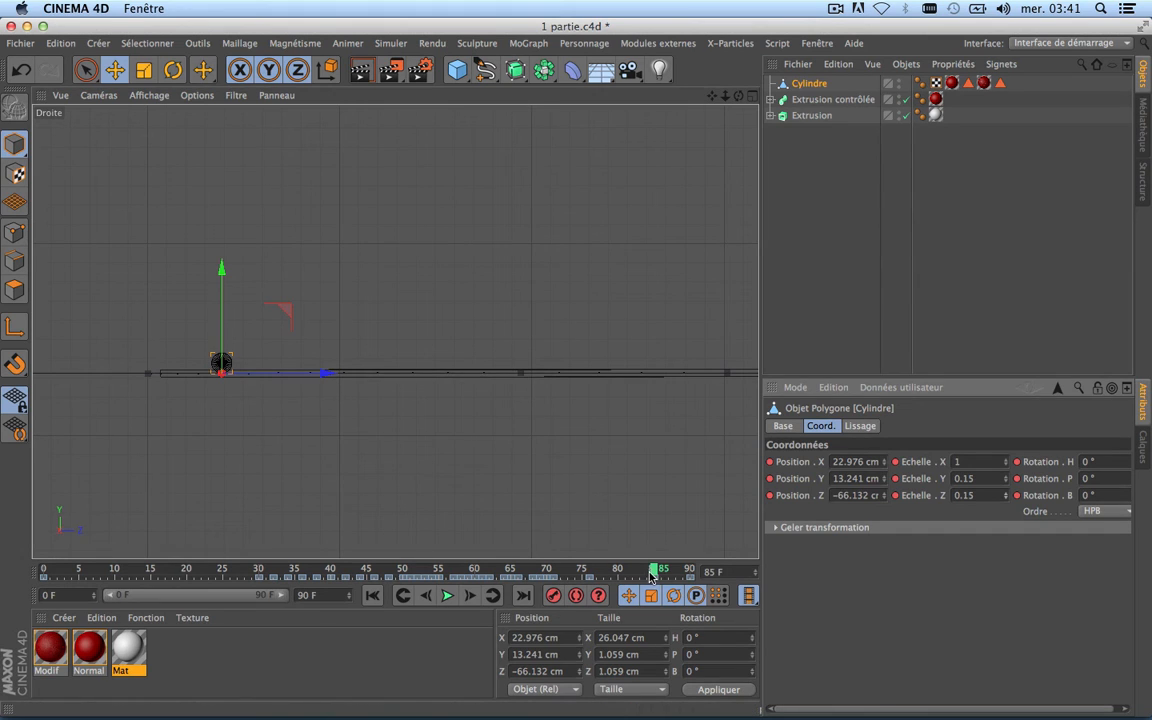
At frame 90, set the cylinder's Y and Z scale to 0 and record a keyframe.
{"action": "left_click_drag", "start_coordinate": [660, 571], "coordinate": [690, 571]}
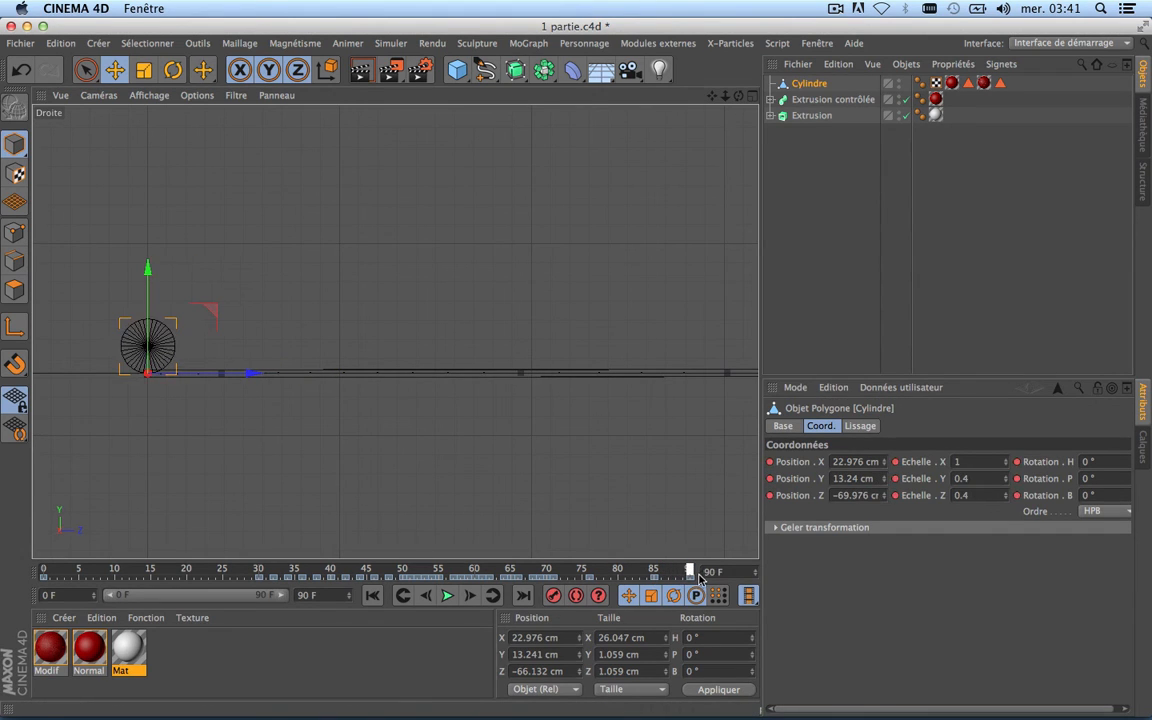
{"action": "left_click", "coordinate": [987, 478]}
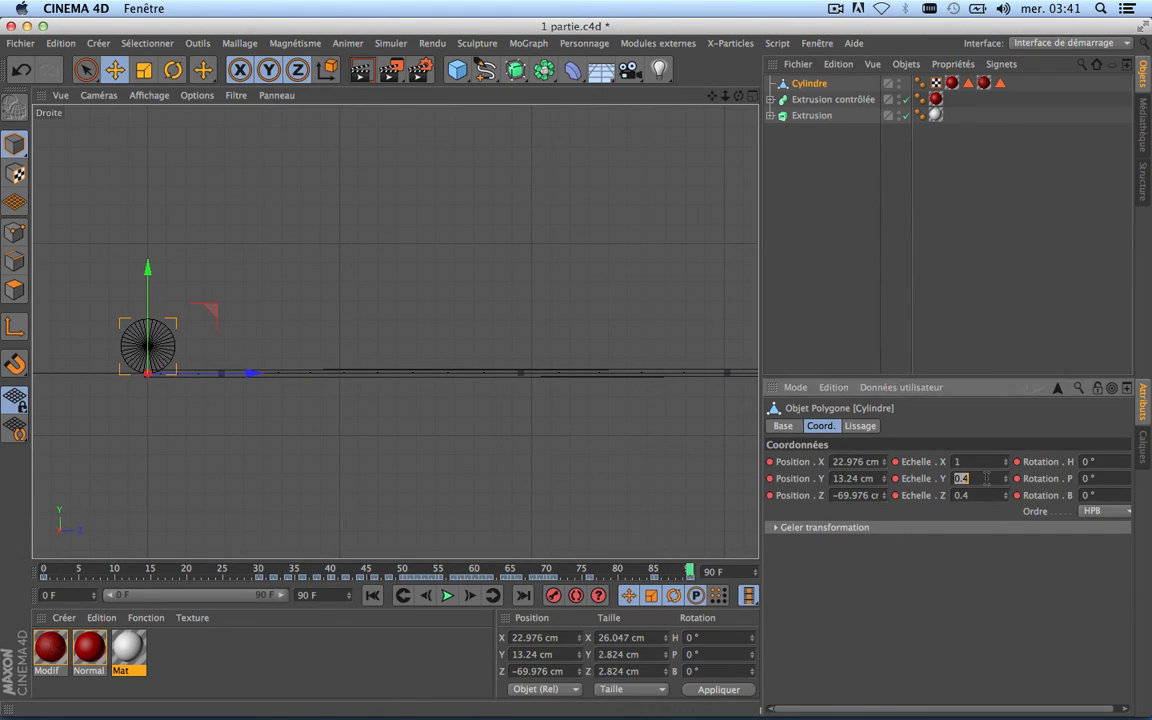
{"action": "left_click", "coordinate": [986, 497]}
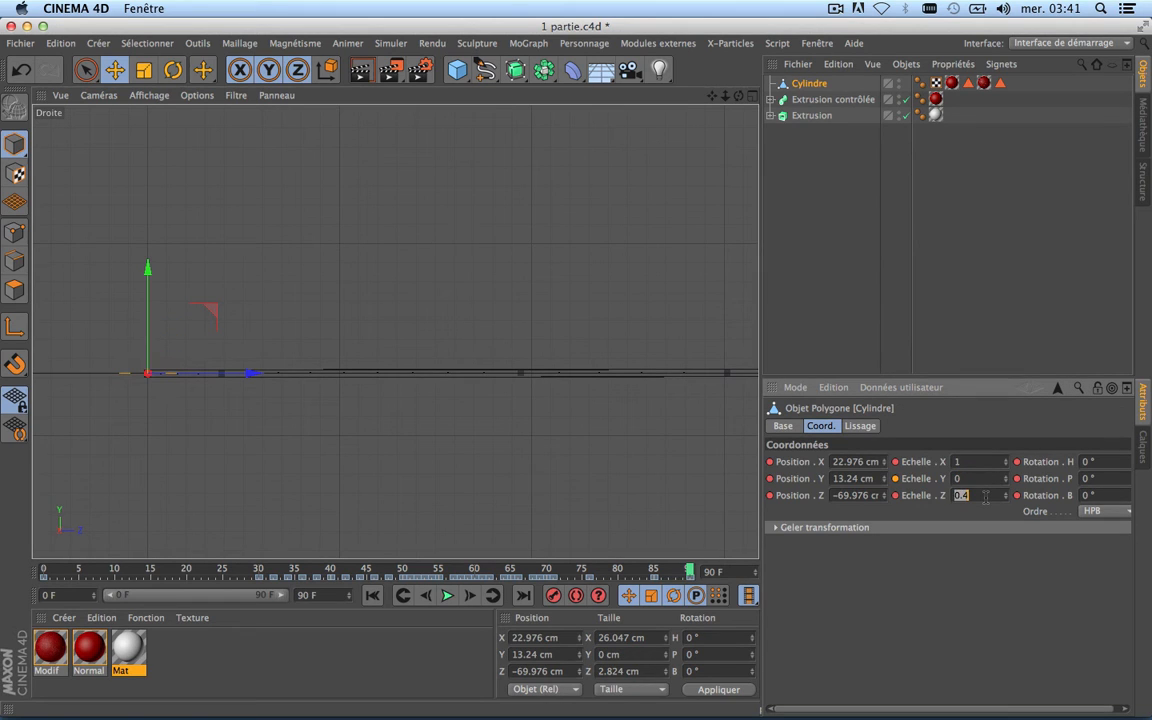
{"action": "type", "text": "0"}
{"action": "key", "text": "Return"}
Return to frame 85, enlarge the cylinder's Y and Z scale to 0.17 and record the keyframe again.
{"action": "mouse_move", "coordinate": [658, 579]}
{"action": "left_mouse_down"}
{"action": "mouse_move", "coordinate": [617, 574]}
{"action": "mouse_move", "coordinate": [684, 573]}
{"action": "mouse_move", "coordinate": [657, 573]}
{"action": "left_mouse_up"}
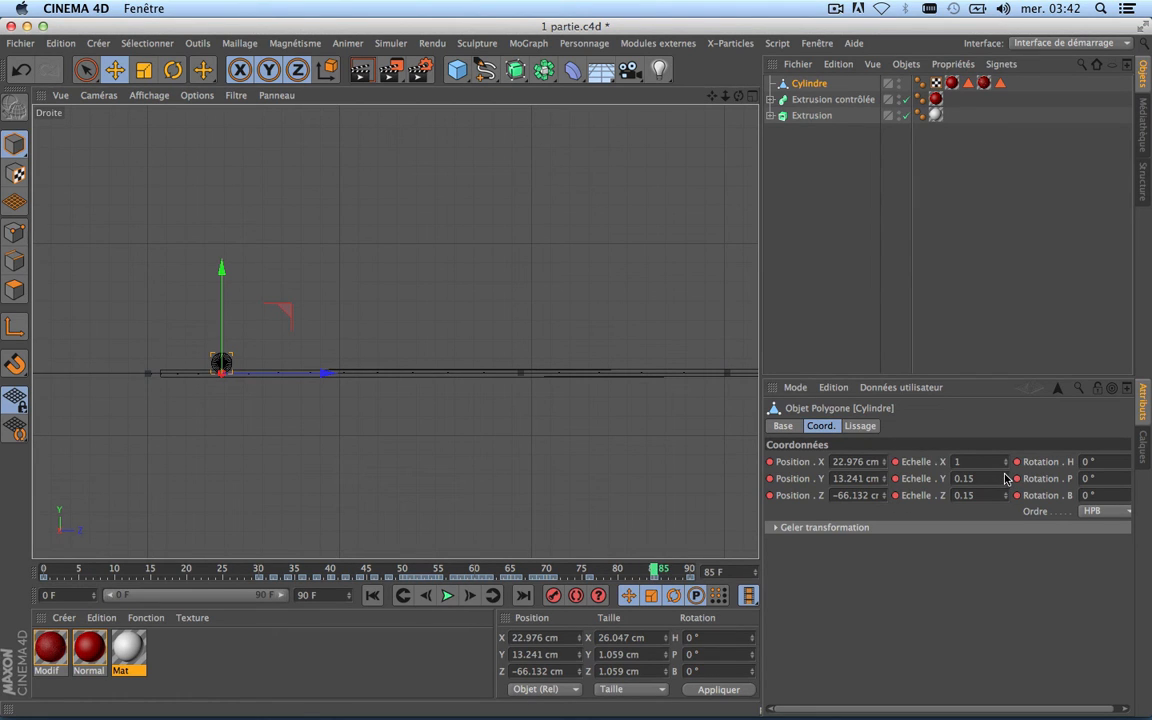
{"action": "mouse_move", "coordinate": [657, 572]}
{"action": "left_mouse_down"}
{"action": "mouse_move", "coordinate": [676, 569]}
{"action": "mouse_move", "coordinate": [657, 569]}
{"action": "left_mouse_up"}
{"action": "left_click", "coordinate": [1004, 476]}
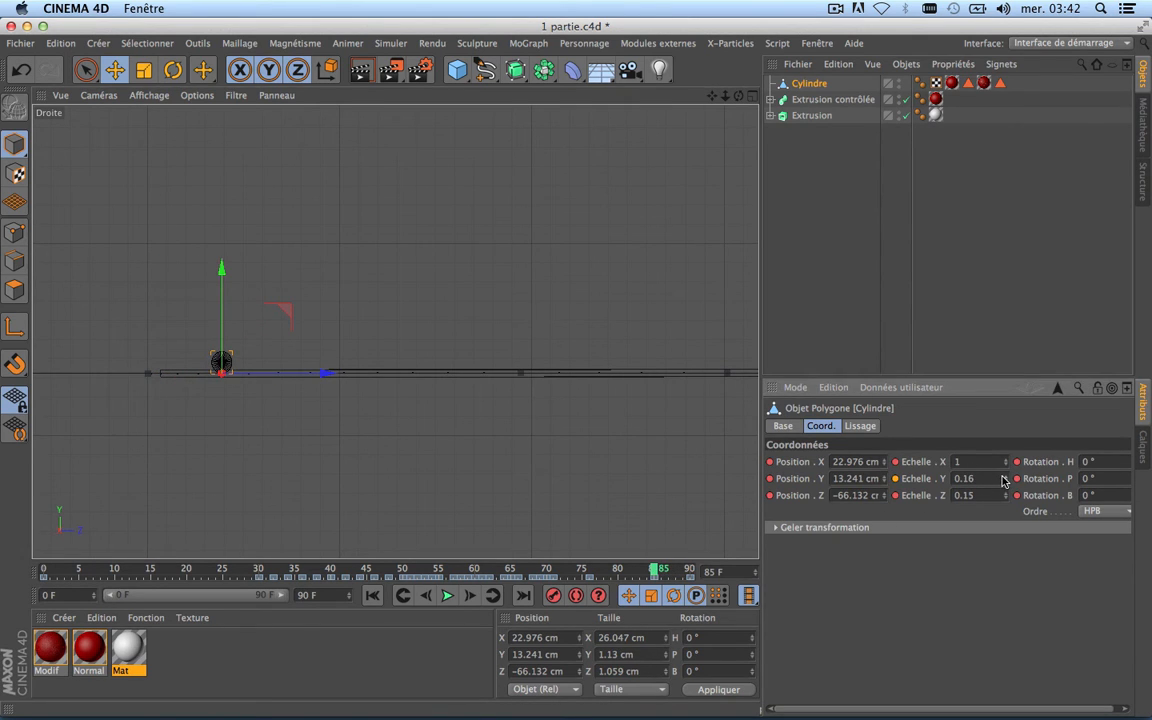
{"action": "left_click", "coordinate": [1005, 492]}
{"action": "left_click", "coordinate": [1005, 476]}
{"action": "left_click", "coordinate": [1005, 492]}
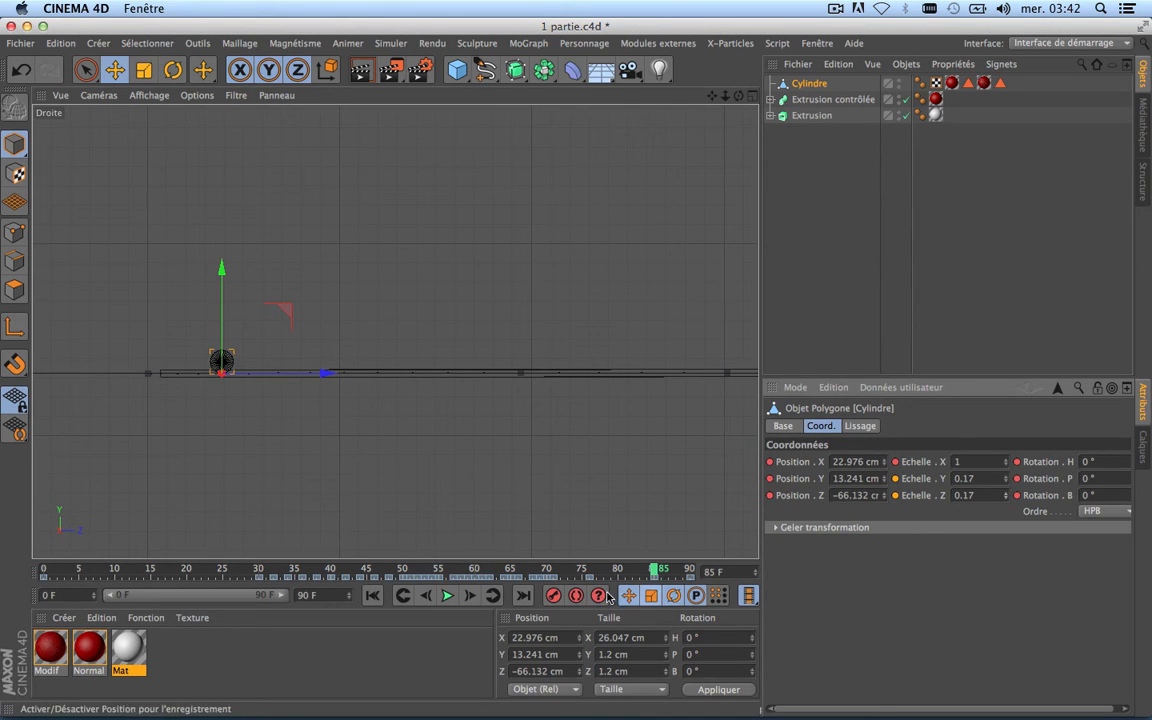
At frame 88, set the cylinder's Y and Z scale to 0.077 and record a keyframe.
{"action": "mouse_move", "coordinate": [656, 569]}
{"action": "left_mouse_down"}
{"action": "mouse_move", "coordinate": [612, 571]}
{"action": "mouse_move", "coordinate": [679, 575]}
{"action": "mouse_move", "coordinate": [656, 575]}
{"action": "mouse_move", "coordinate": [671, 581]}
{"action": "left_mouse_up"}
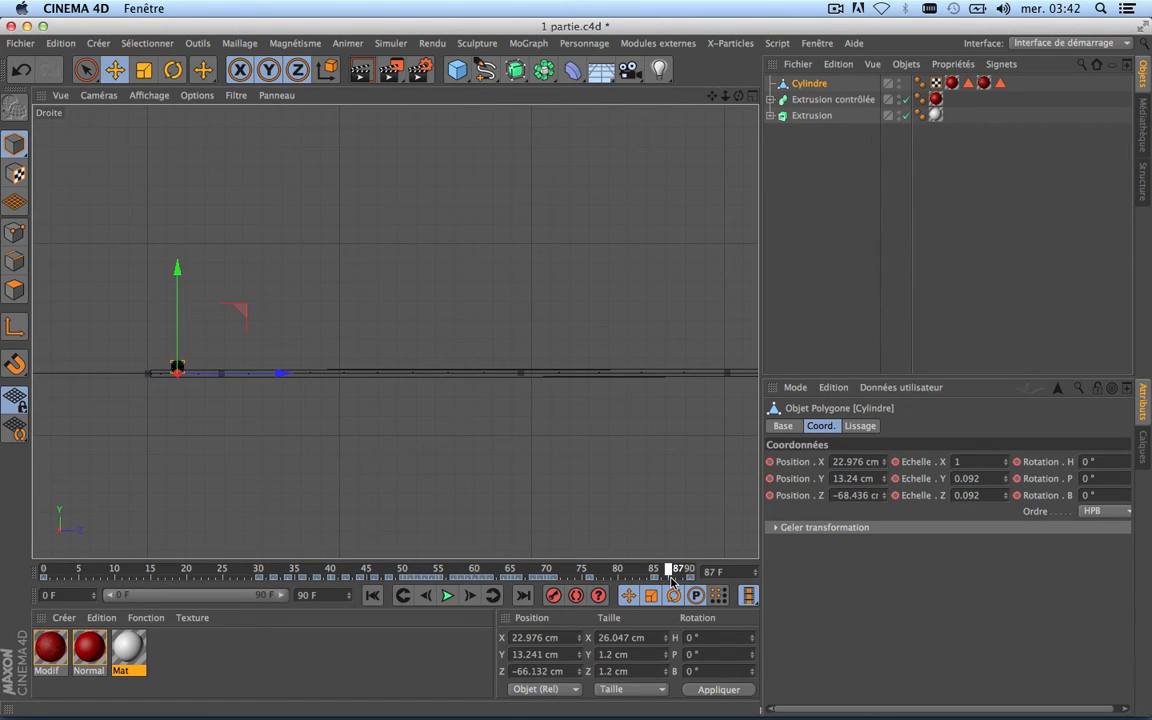
{"action": "left_click_drag", "start_coordinate": [671, 581], "coordinate": [671, 582]}
{"action": "mouse_move", "coordinate": [668, 578]}
{"action": "left_mouse_down"}
{"action": "mouse_move", "coordinate": [656, 575]}
{"action": "mouse_move", "coordinate": [686, 575]}
{"action": "mouse_move", "coordinate": [653, 577]}
{"action": "mouse_move", "coordinate": [676, 578]}
{"action": "mouse_move", "coordinate": [675, 588]}
{"action": "left_mouse_up"}
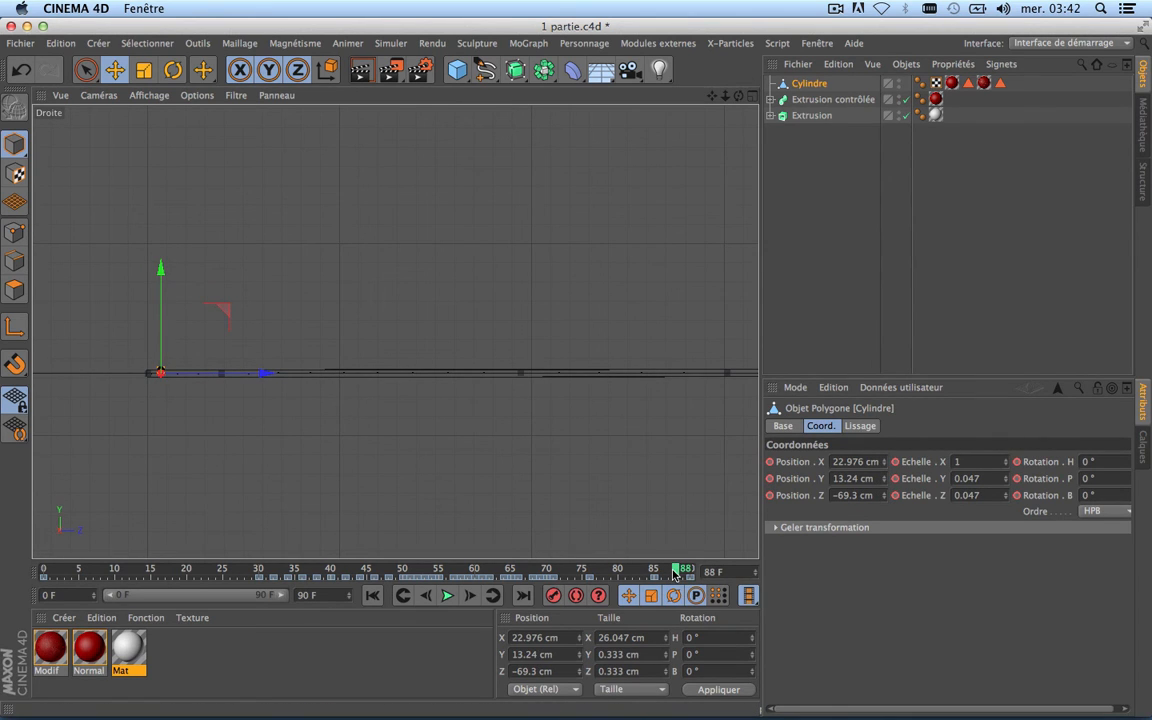
{"action": "left_click", "coordinate": [672, 572]}
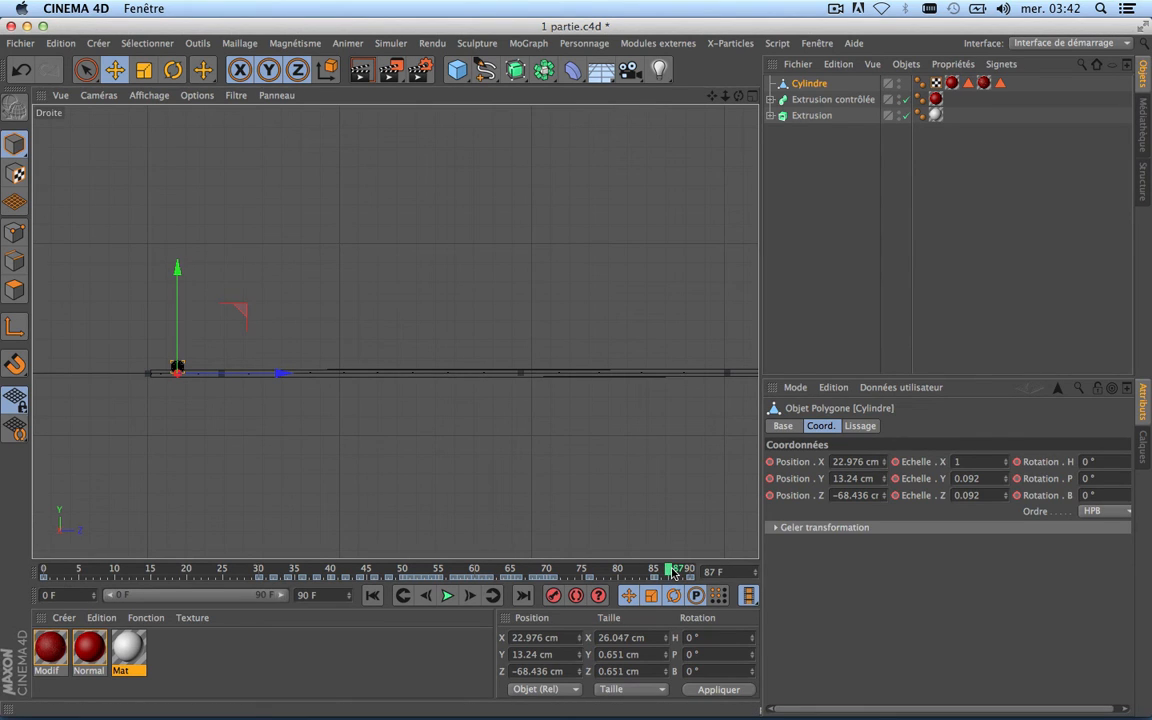
{"action": "left_click", "coordinate": [675, 572]}
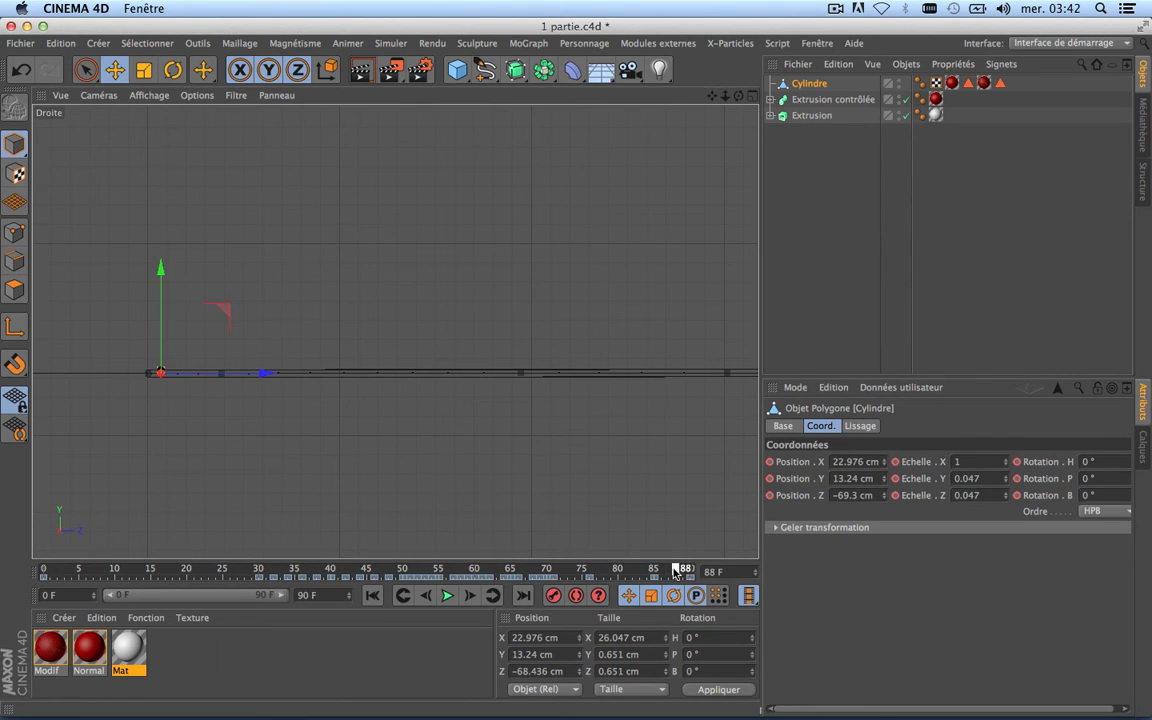
{"action": "left_click", "coordinate": [1005, 476]}
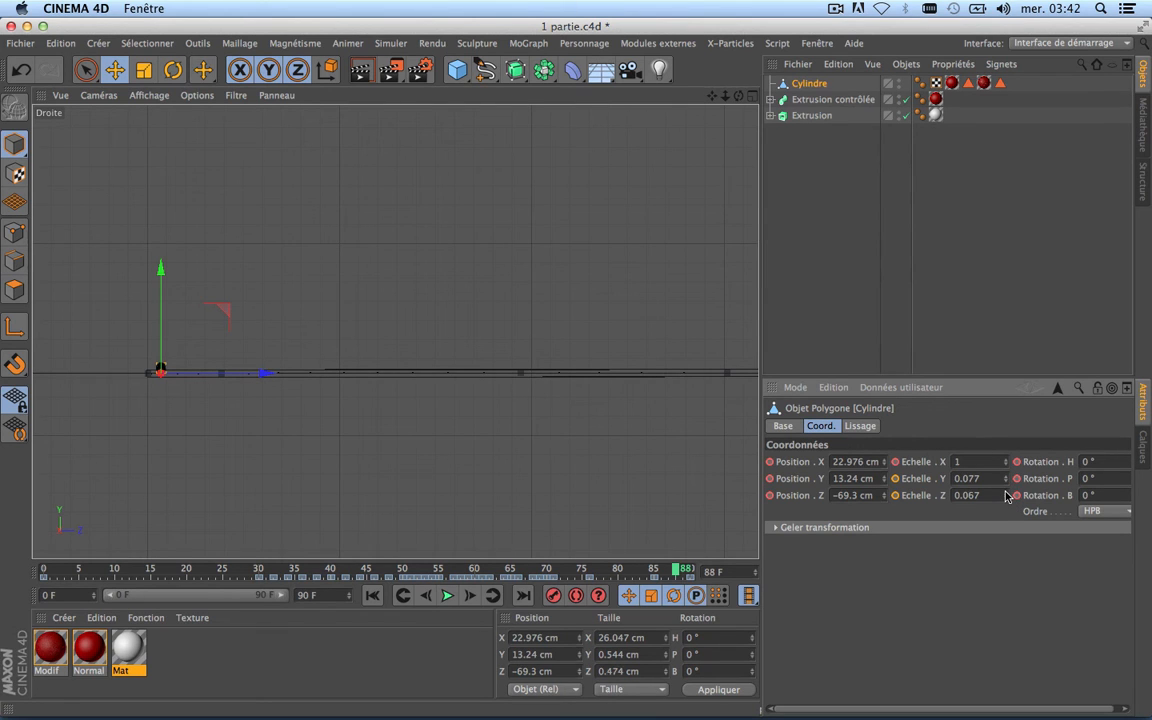
{"action": "left_click", "coordinate": [555, 595]}
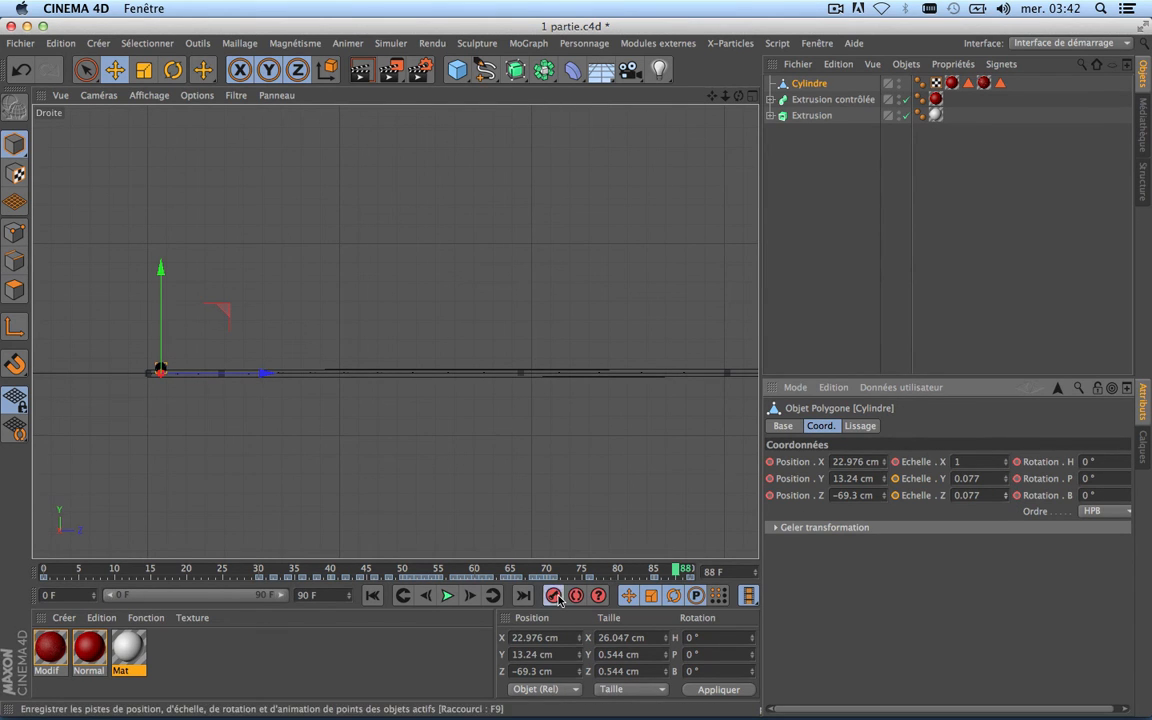
Check the cylinder between frames 88 and 90, and delete its keyframe at frame 88.
{"action": "scroll", "coordinate": [150, 370], "scroll_direction": "up", "scroll_amount": 5}
{"action": "scroll", "coordinate": [150, 370], "scroll_direction": "up", "scroll_amount": 3}
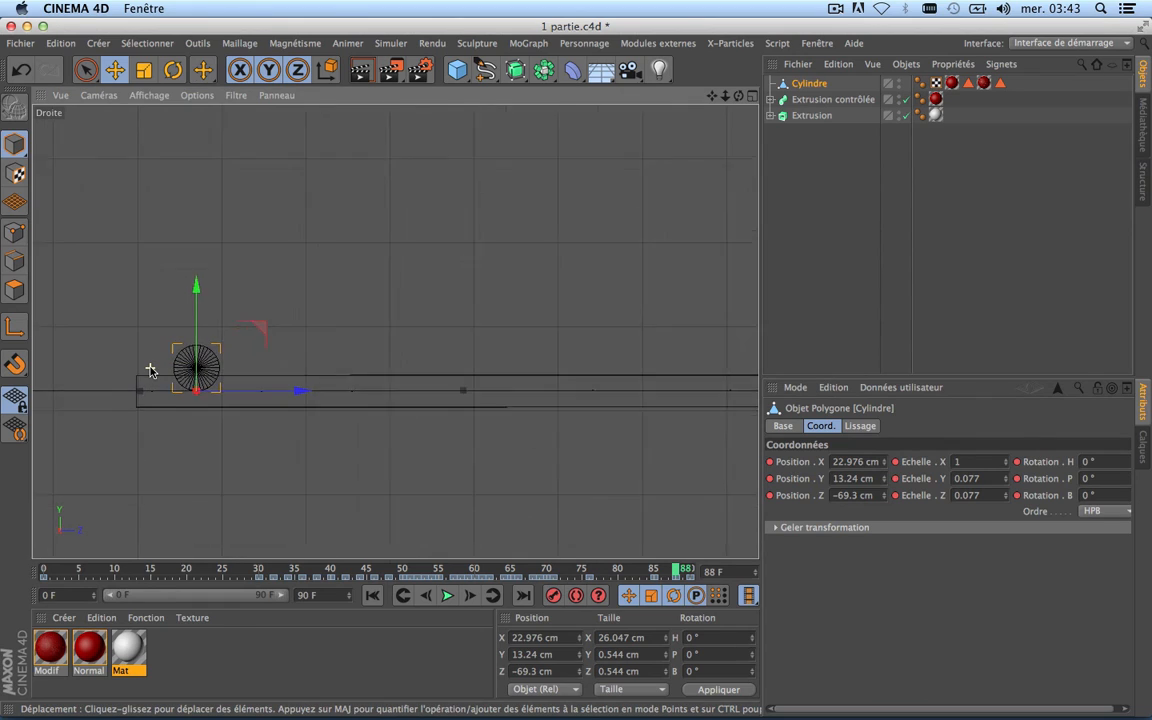
{"action": "left_click", "coordinate": [688, 571]}
{"action": "left_click_drag", "start_coordinate": [688, 571], "coordinate": [676, 582]}
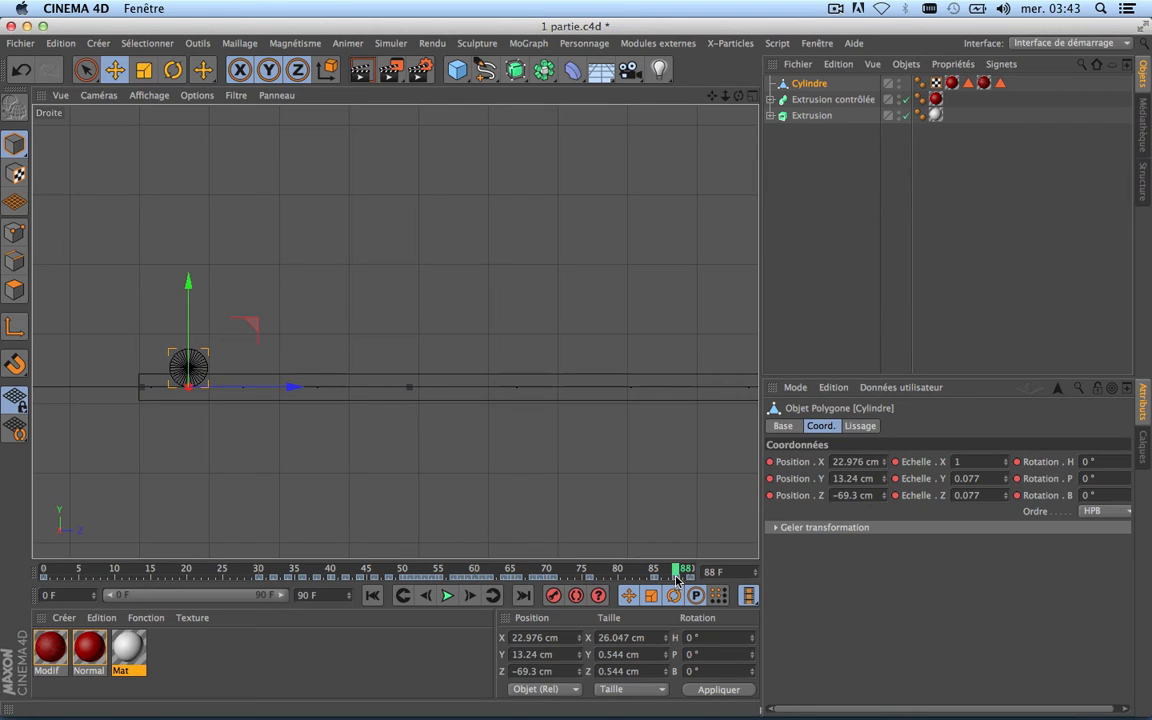
{"action": "left_click", "coordinate": [677, 580]}
{"action": "key", "text": "Delete"}
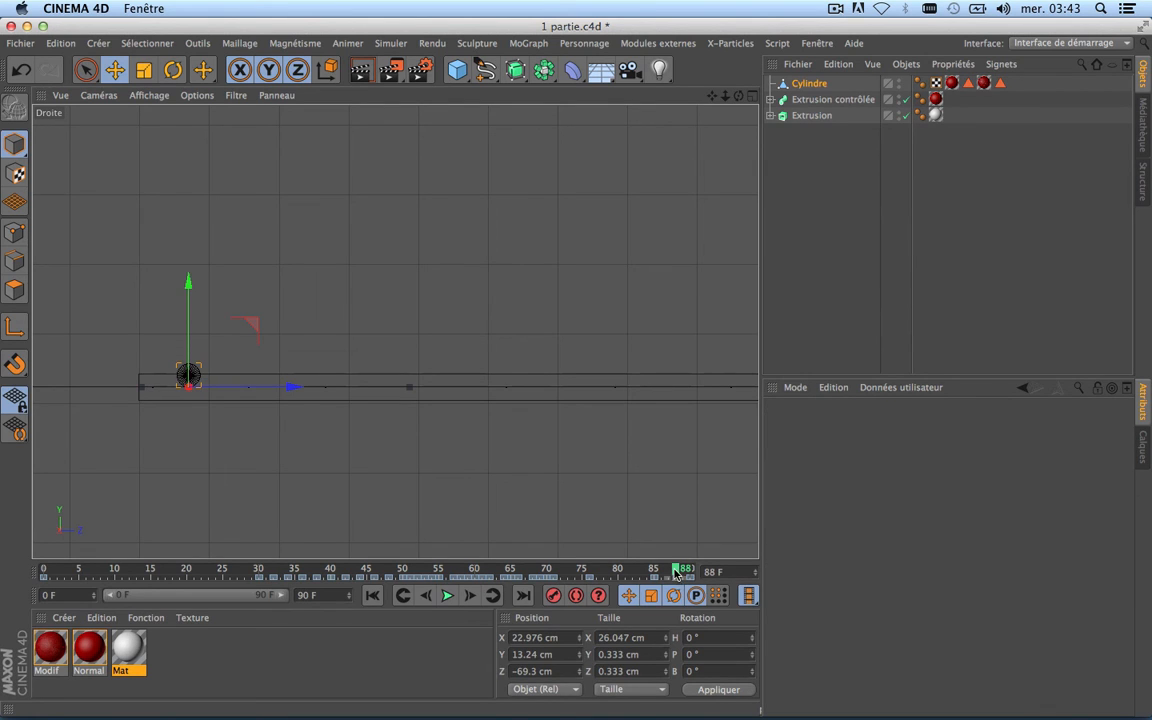
At frame 89, select the cylinder and set its Y and Z scale to 0.053.
{"action": "left_click_drag", "start_coordinate": [677, 572], "coordinate": [684, 572]}
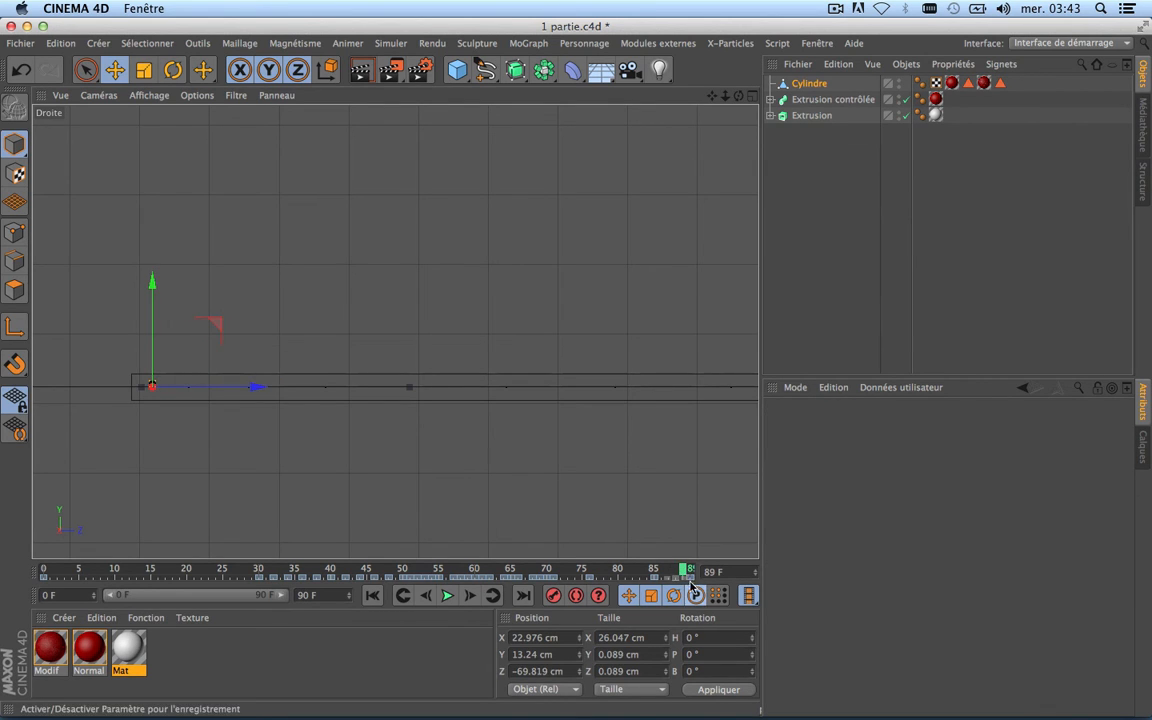
{"action": "left_click", "coordinate": [809, 83]}
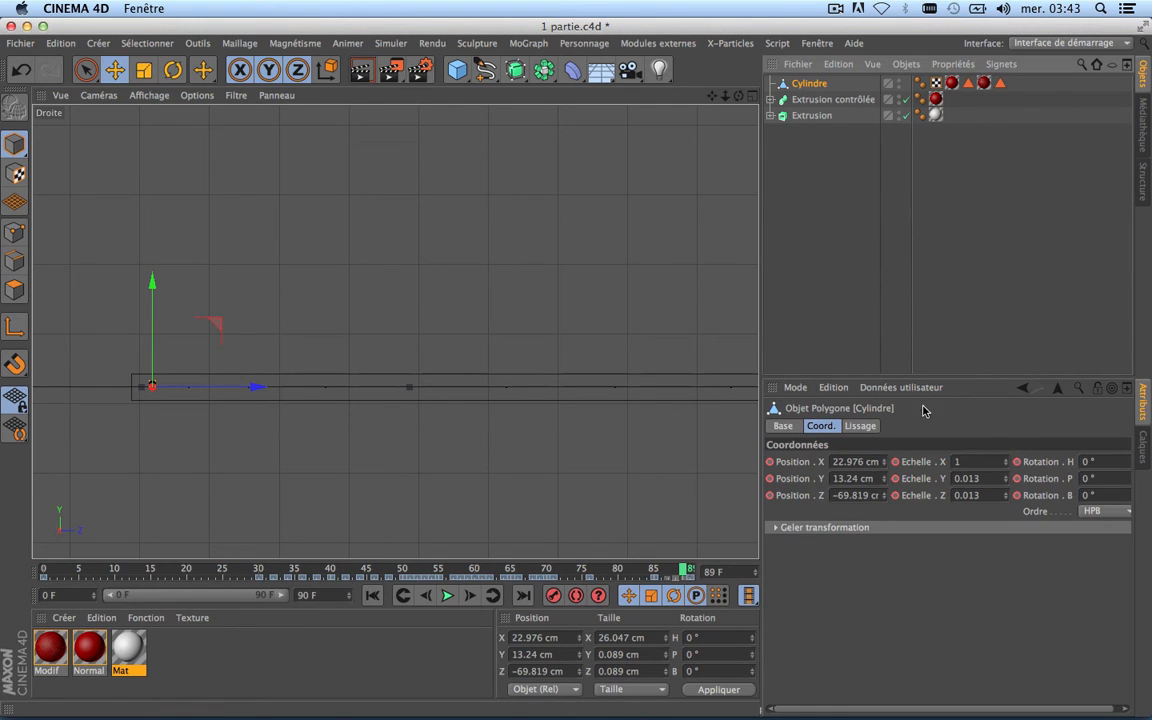
{"action": "left_click", "coordinate": [1005, 492]}
{"action": "left_click", "coordinate": [1005, 492]}
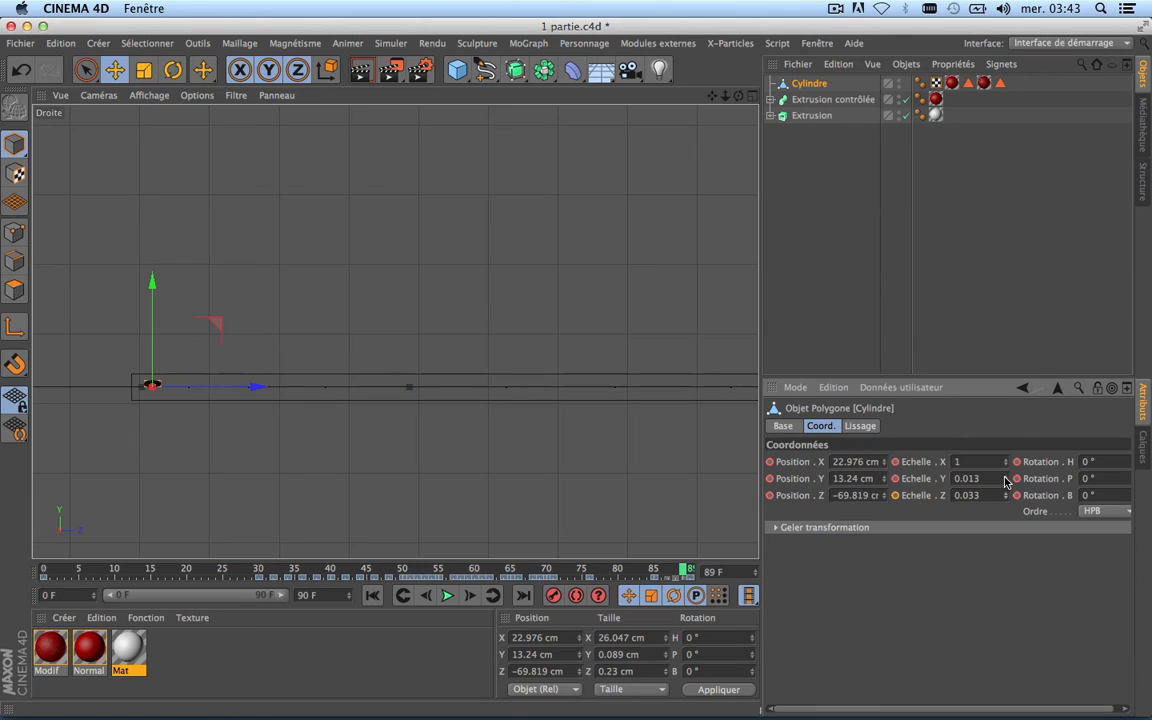
{"action": "left_click", "coordinate": [1005, 476]}
{"action": "left_click", "coordinate": [1005, 476]}
{"action": "left_click", "coordinate": [1005, 476]}
{"action": "left_click", "coordinate": [1005, 492]}
{"action": "left_click", "coordinate": [1005, 492]}
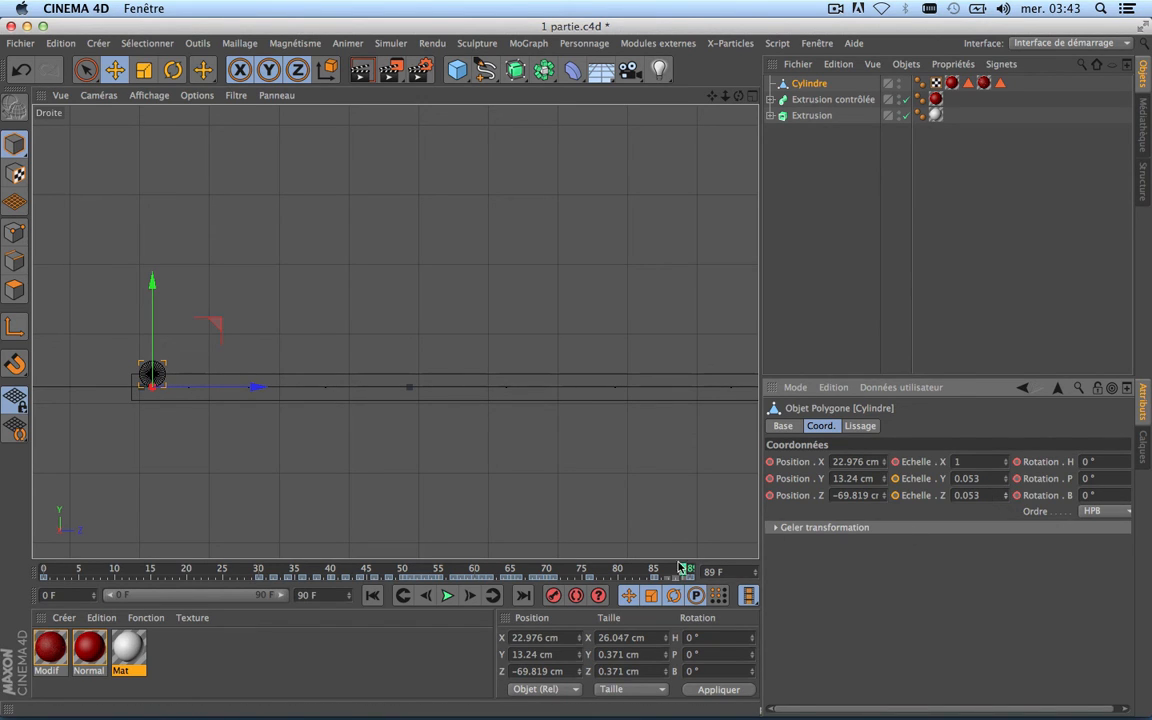
Scrub back to frame 70 to check the roll along the floor, and switch to the four-view layout.
{"action": "left_click_drag", "start_coordinate": [686, 572], "coordinate": [625, 570]}
{"action": "scroll", "coordinate": [521, 383], "scroll_direction": "down", "scroll_amount": 10}
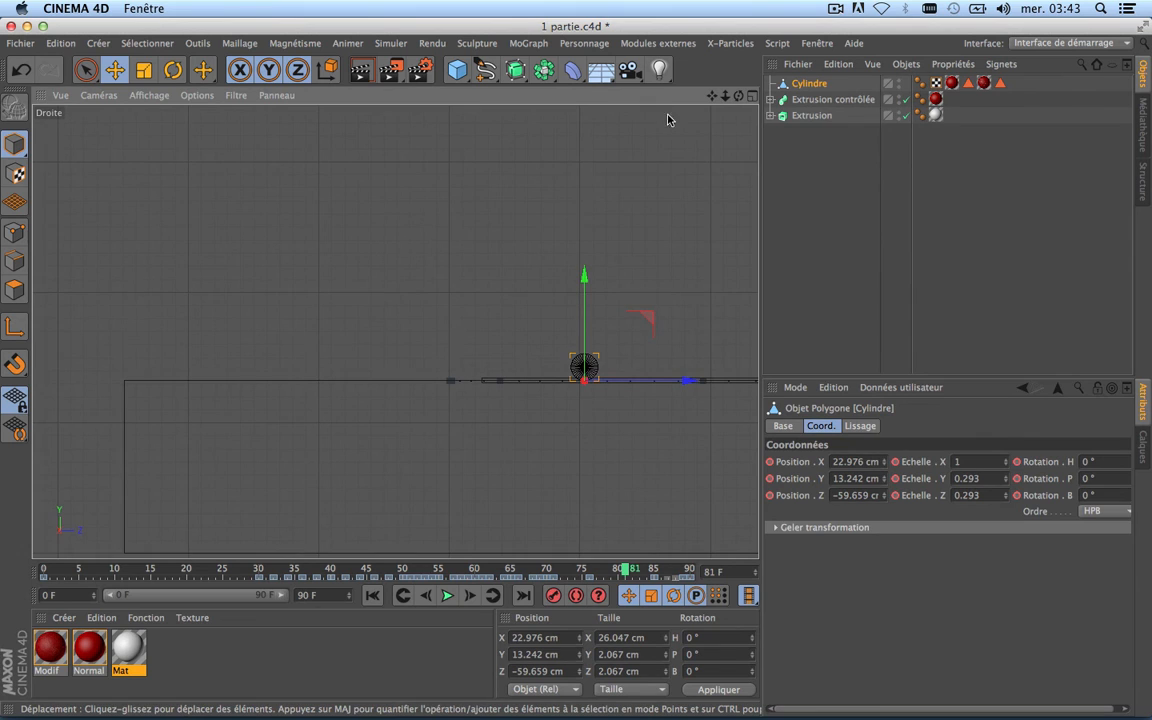
{"action": "left_click_drag", "start_coordinate": [712, 96], "coordinate": [463, 115]}
{"action": "mouse_move", "coordinate": [485, 566]}
{"action": "left_mouse_down"}
{"action": "mouse_move", "coordinate": [707, 567]}
{"action": "mouse_move", "coordinate": [545, 570]}
{"action": "left_mouse_up"}
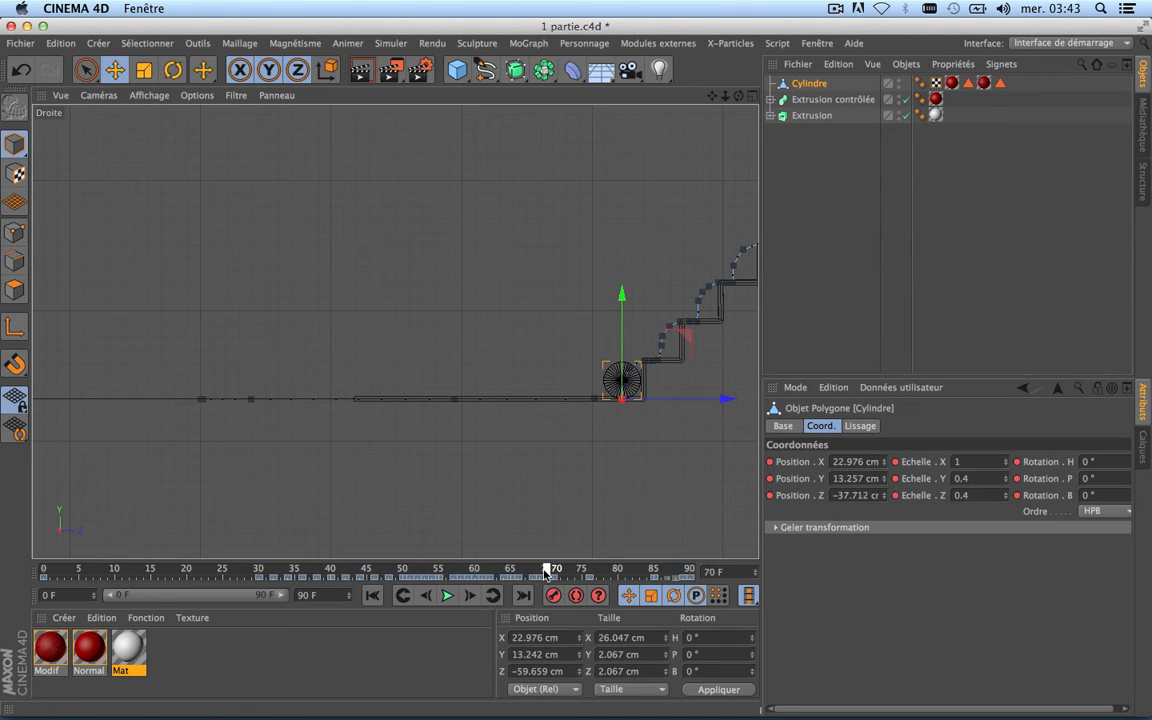
{"action": "left_click", "coordinate": [738, 96]}
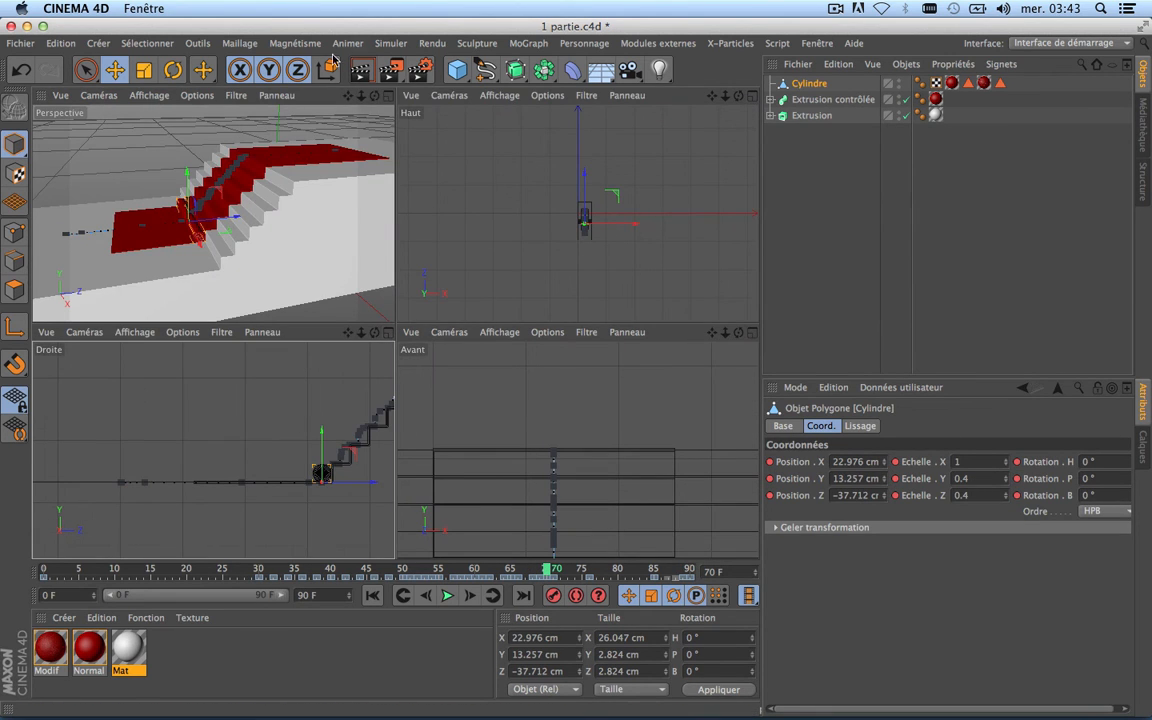
Return to frame 0 in the full perspective view and select the Extrusion contrôlée object.
{"action": "left_click", "coordinate": [389, 96]}
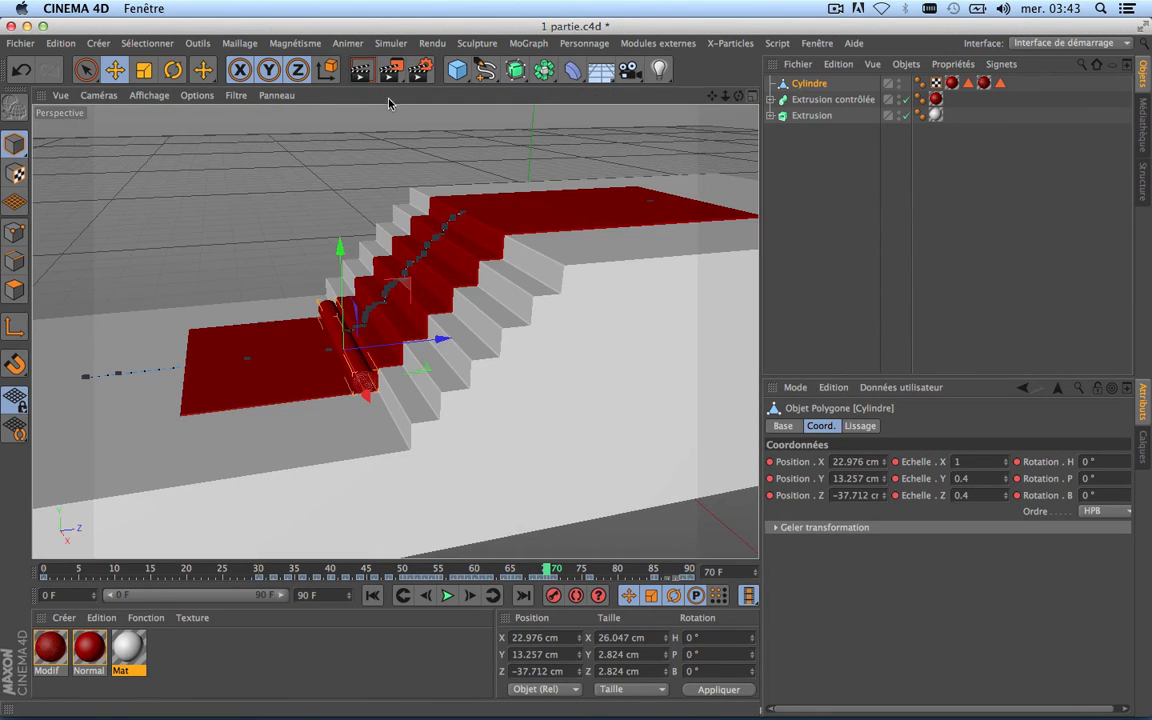
{"action": "left_click", "coordinate": [373, 596]}
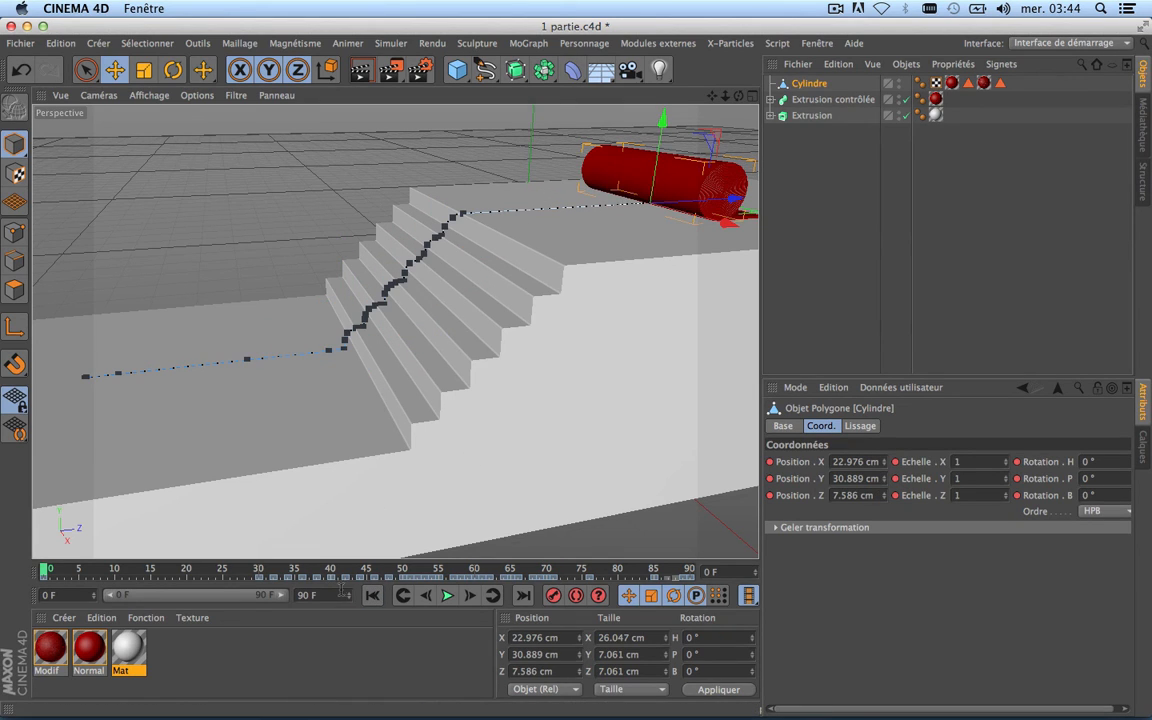
{"action": "left_click", "coordinate": [805, 100]}
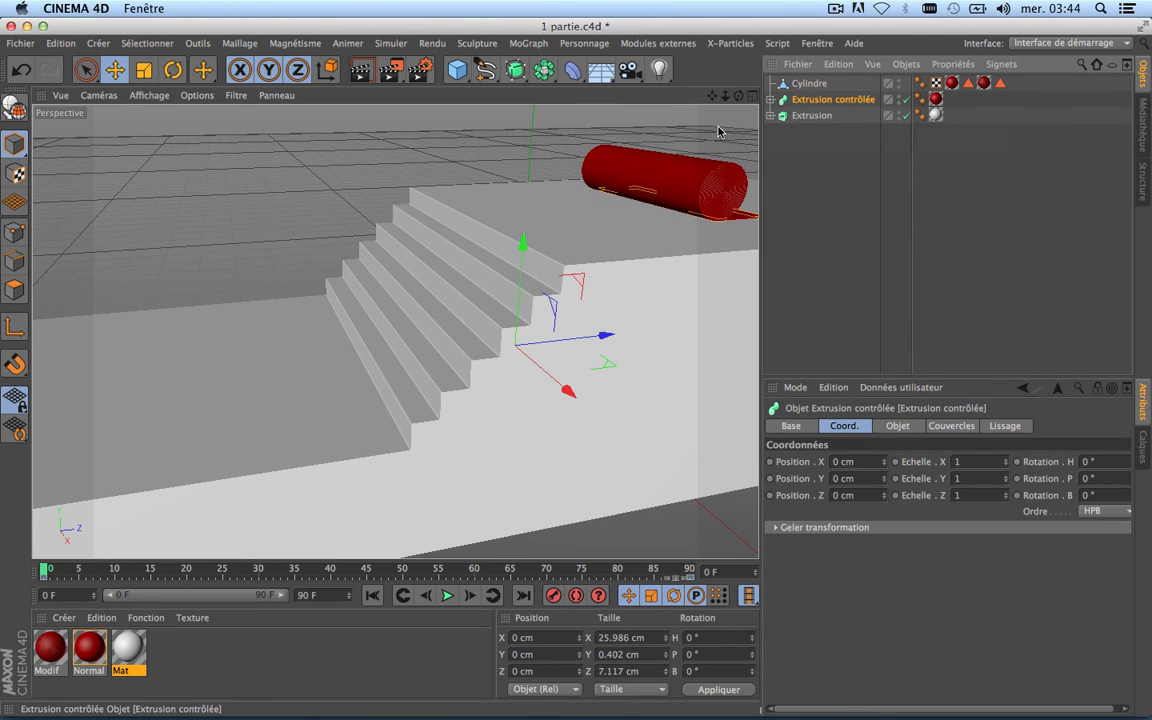
{"action": "scroll", "coordinate": [602, 279], "scroll_direction": "down", "scroll_amount": 10}
{"action": "scroll", "coordinate": [602, 279], "scroll_direction": "up", "scroll_amount": 5}
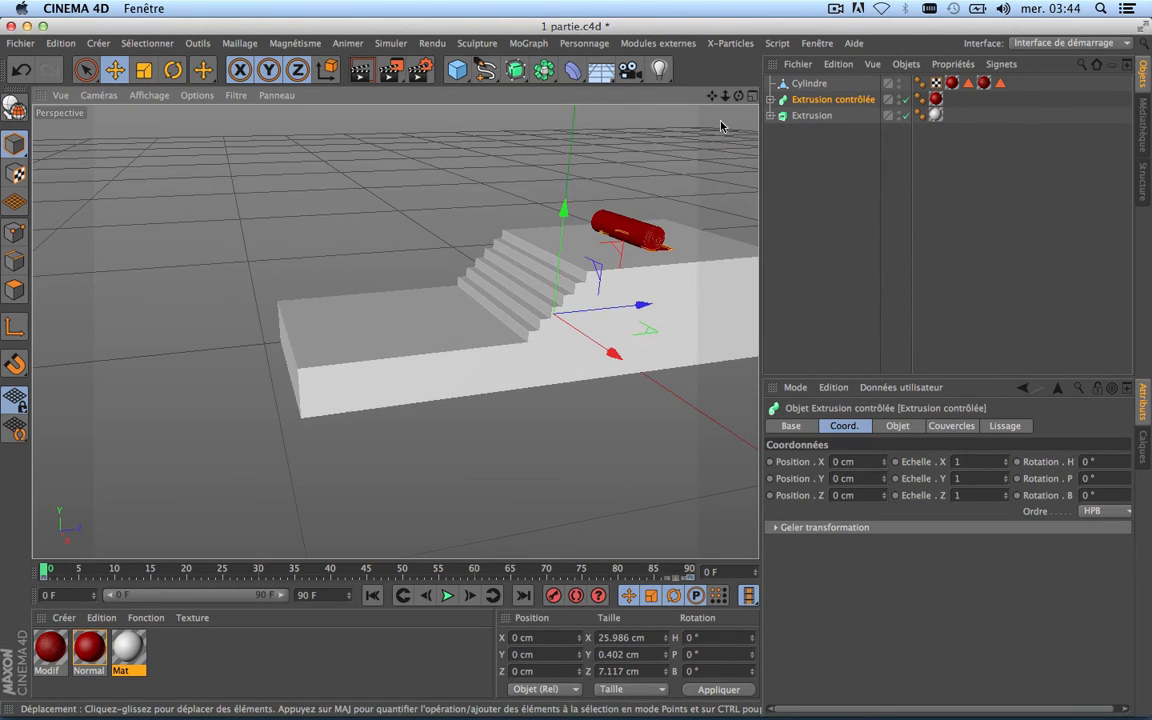
Frame the roll in the full Droite view, and save the project with Extrusion contrôlée's object properties displayed.
{"action": "left_click", "coordinate": [753, 96]}
{"action": "left_click", "coordinate": [388, 332]}
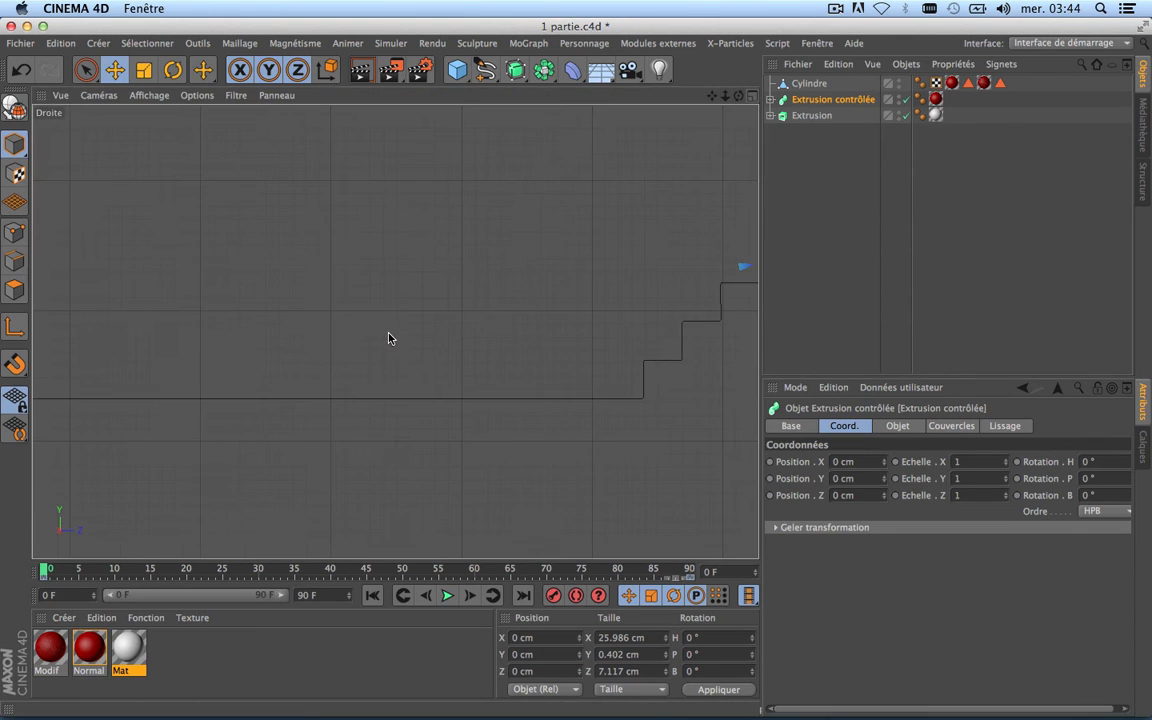
{"action": "scroll", "coordinate": [517, 342], "scroll_direction": "down", "scroll_amount": 2}
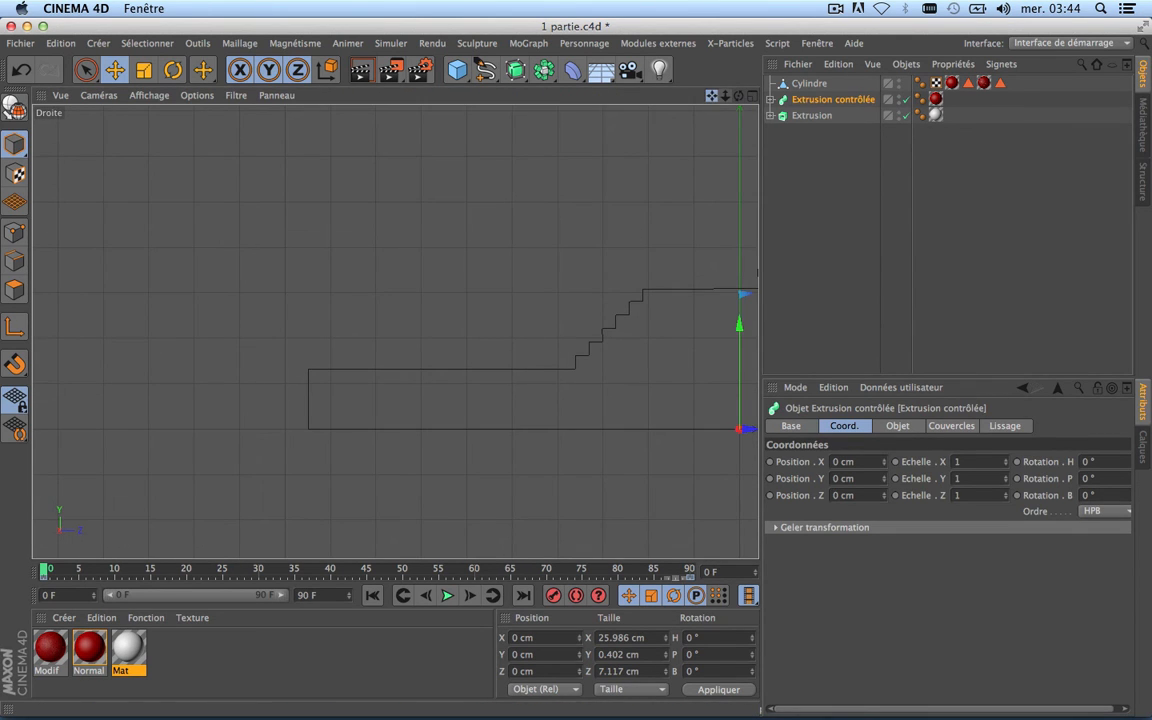
{"action": "middle_click_drag", "start_coordinate": [645, 304], "coordinate": [352, 327], "text": "alt"}
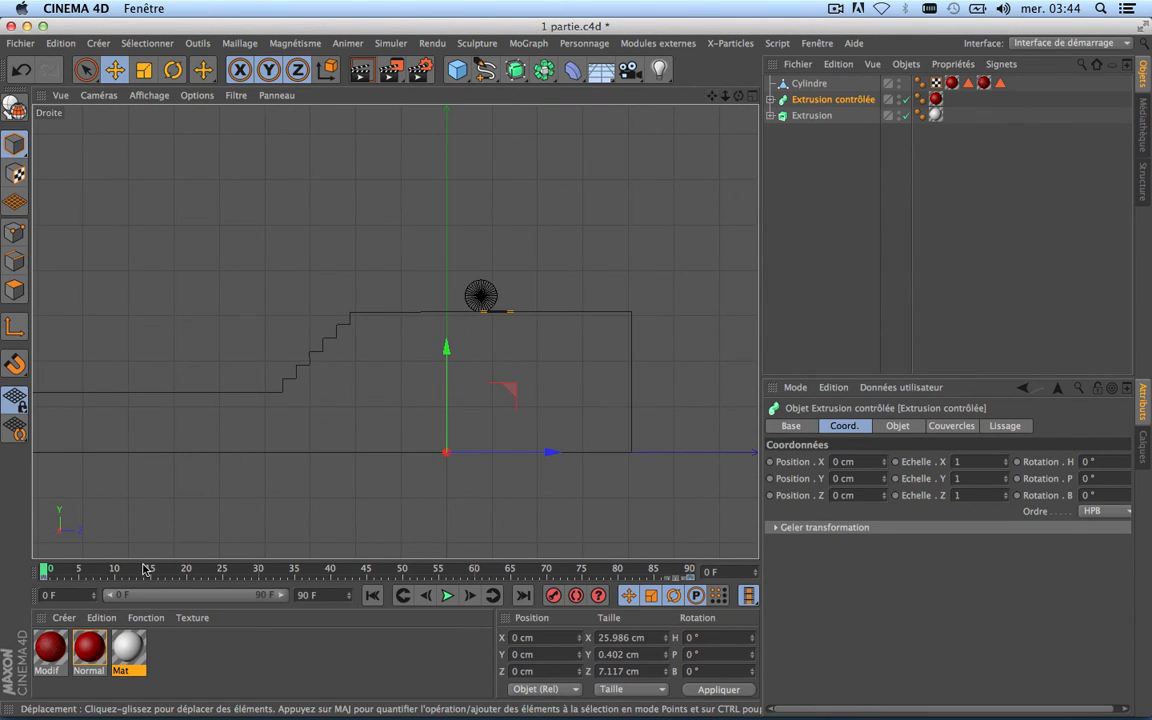
{"action": "scroll", "coordinate": [484, 320], "scroll_direction": "up", "scroll_amount": 10}
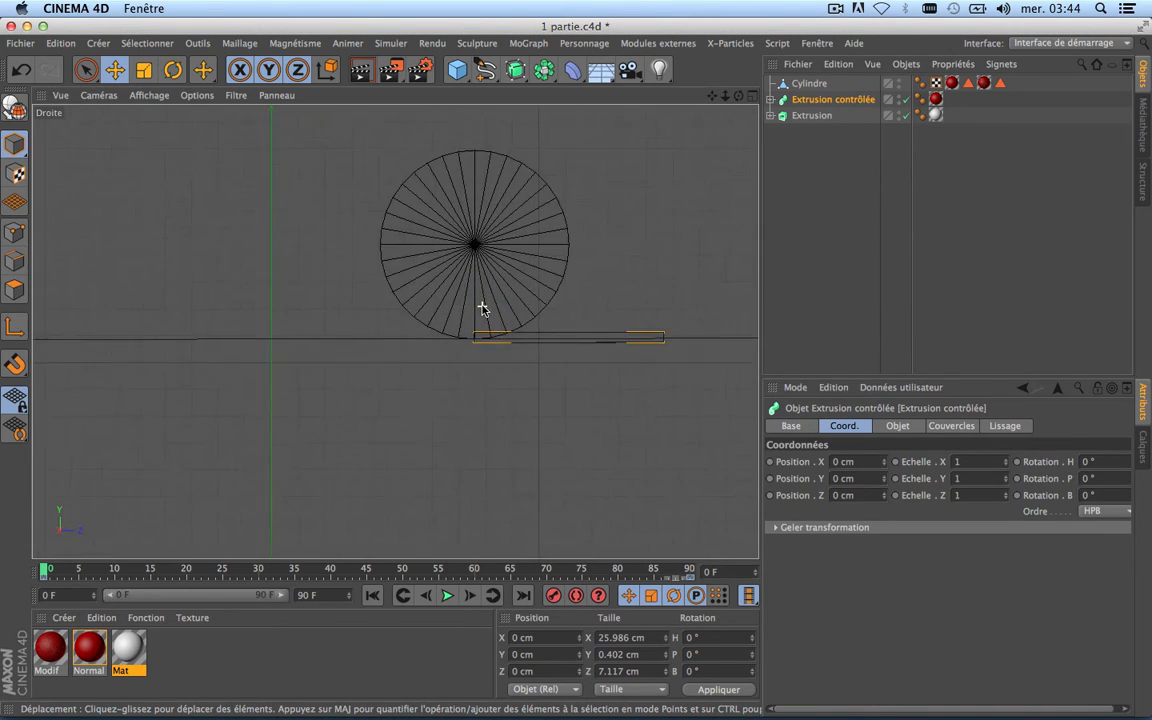
{"action": "scroll", "coordinate": [482, 309], "scroll_direction": "up", "scroll_amount": 1}
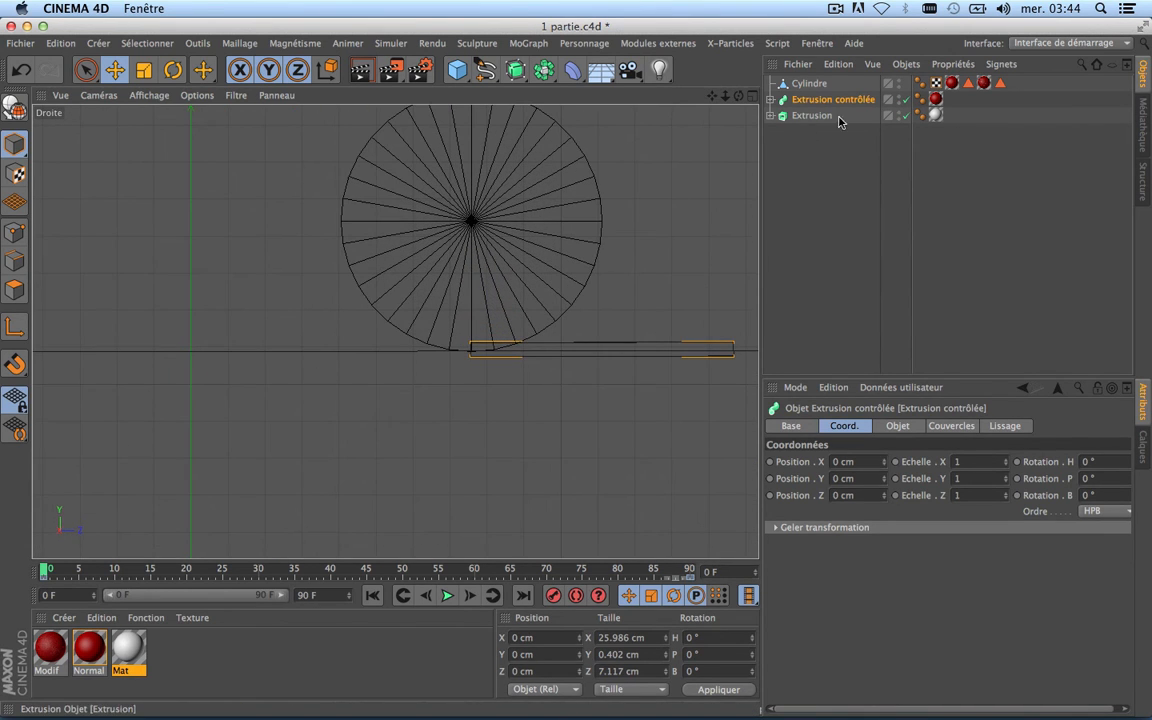
{"action": "left_click", "coordinate": [906, 426]}
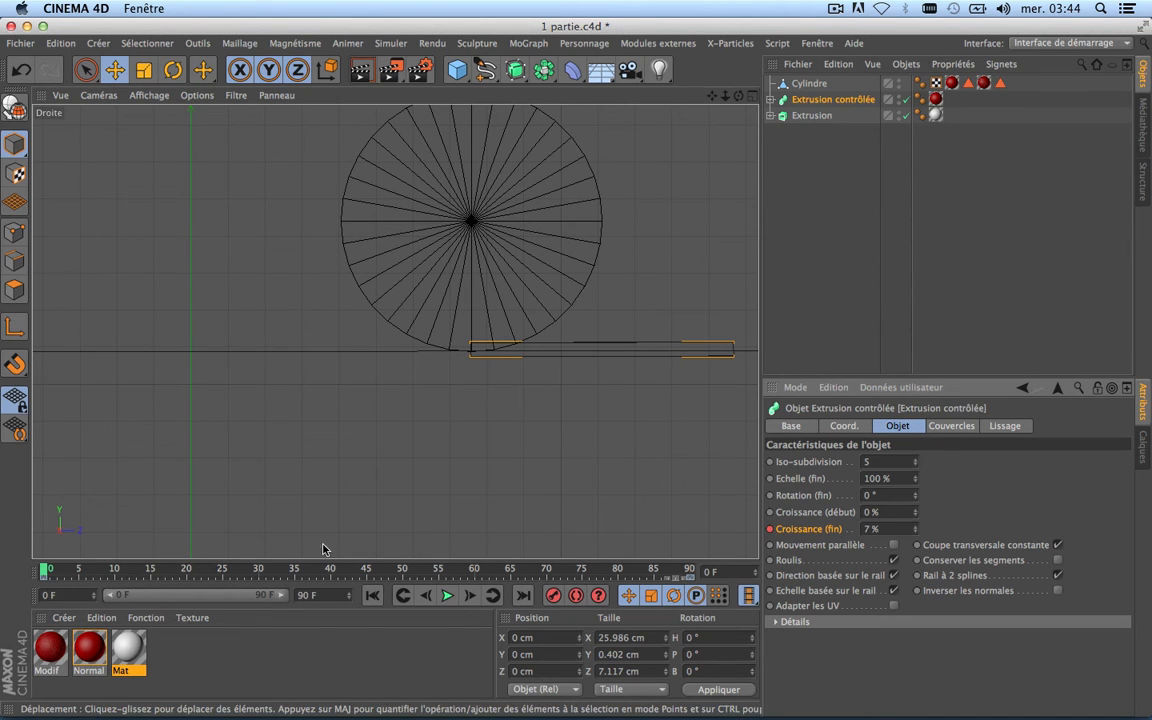
{"action": "key", "text": "super+s"}
At frame 10, set the carpet's Croissance (fin) to 12.189 % and record a keyframe for it.
{"action": "left_click_drag", "start_coordinate": [55, 570], "coordinate": [114, 570]}
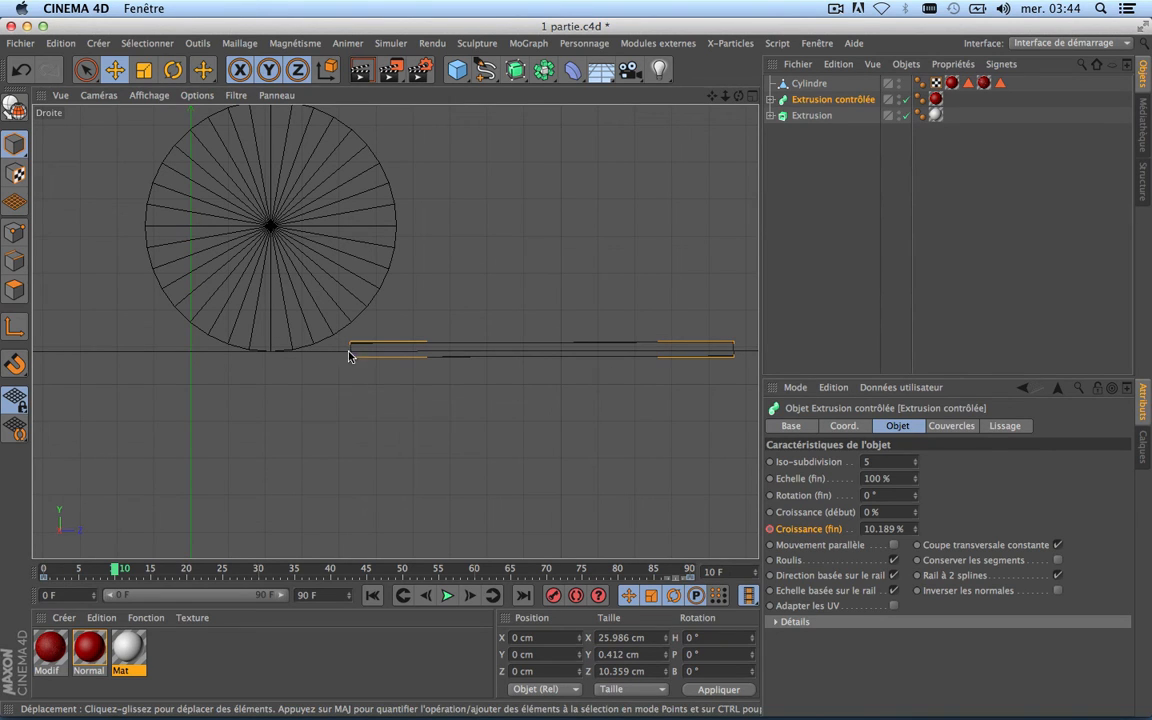
{"action": "left_click", "coordinate": [914, 527]}
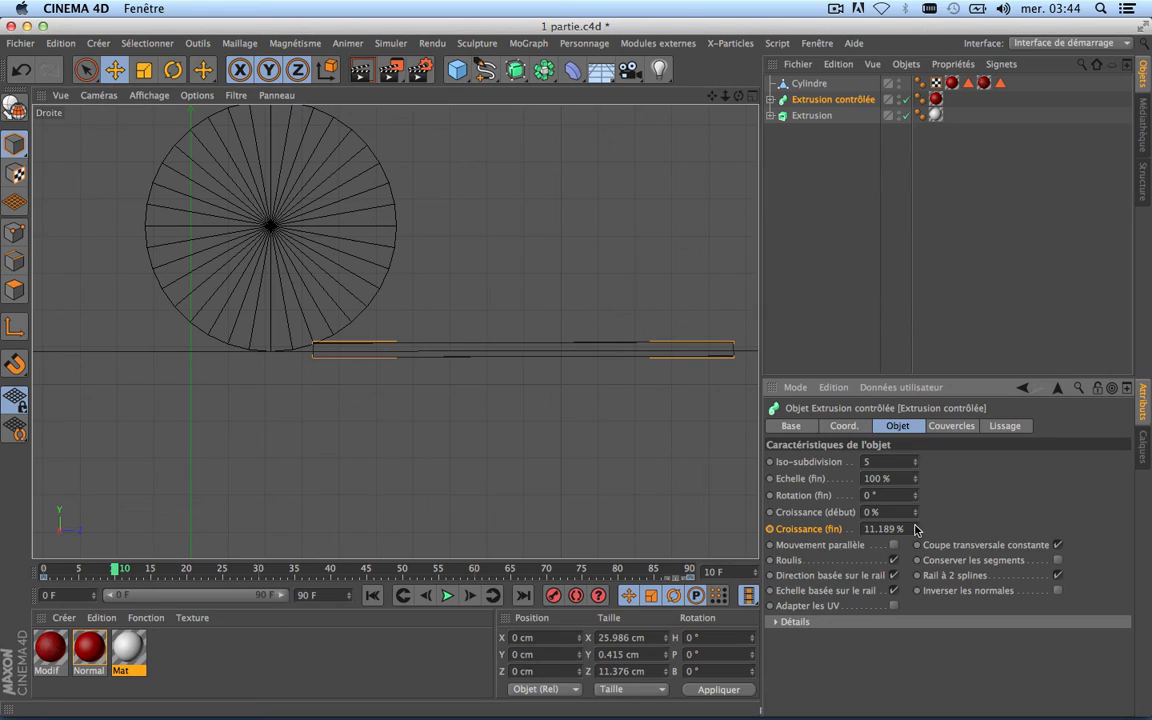
{"action": "left_click", "coordinate": [914, 526]}
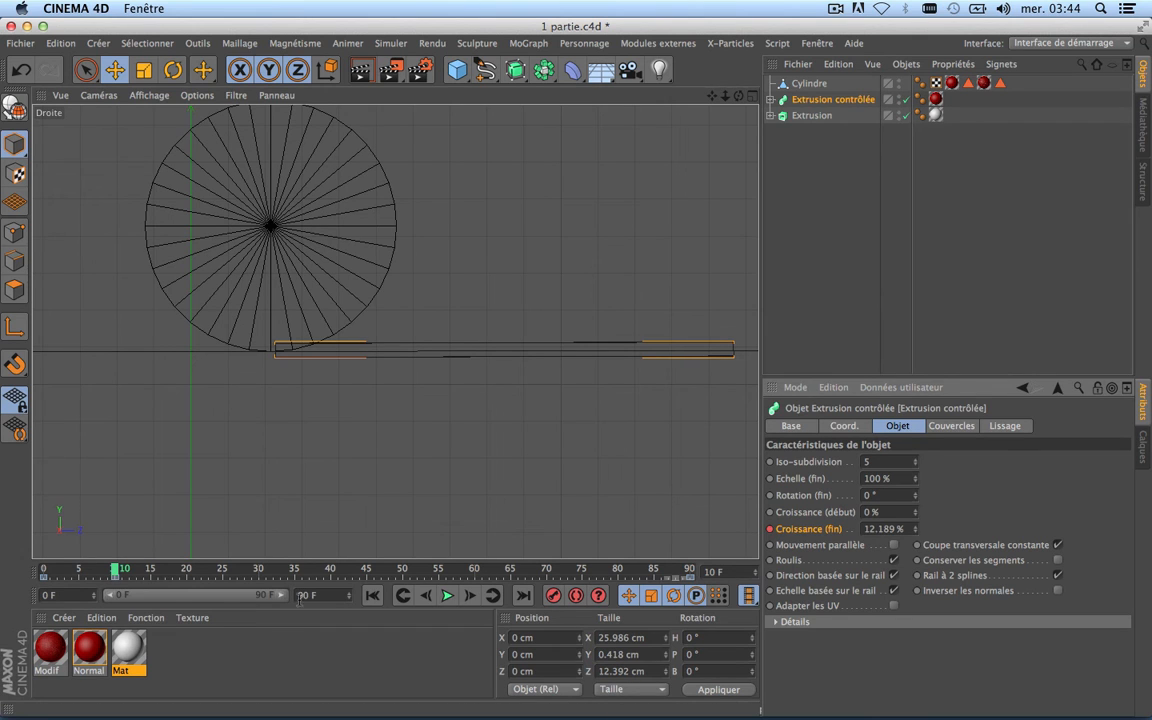
At frame 16, set the carpet's Croissance (fin) to 18.169 % and record a keyframe for it.
{"action": "mouse_move", "coordinate": [116, 571]}
{"action": "left_mouse_down"}
{"action": "mouse_move", "coordinate": [58, 578]}
{"action": "mouse_move", "coordinate": [128, 578]}
{"action": "left_mouse_up"}
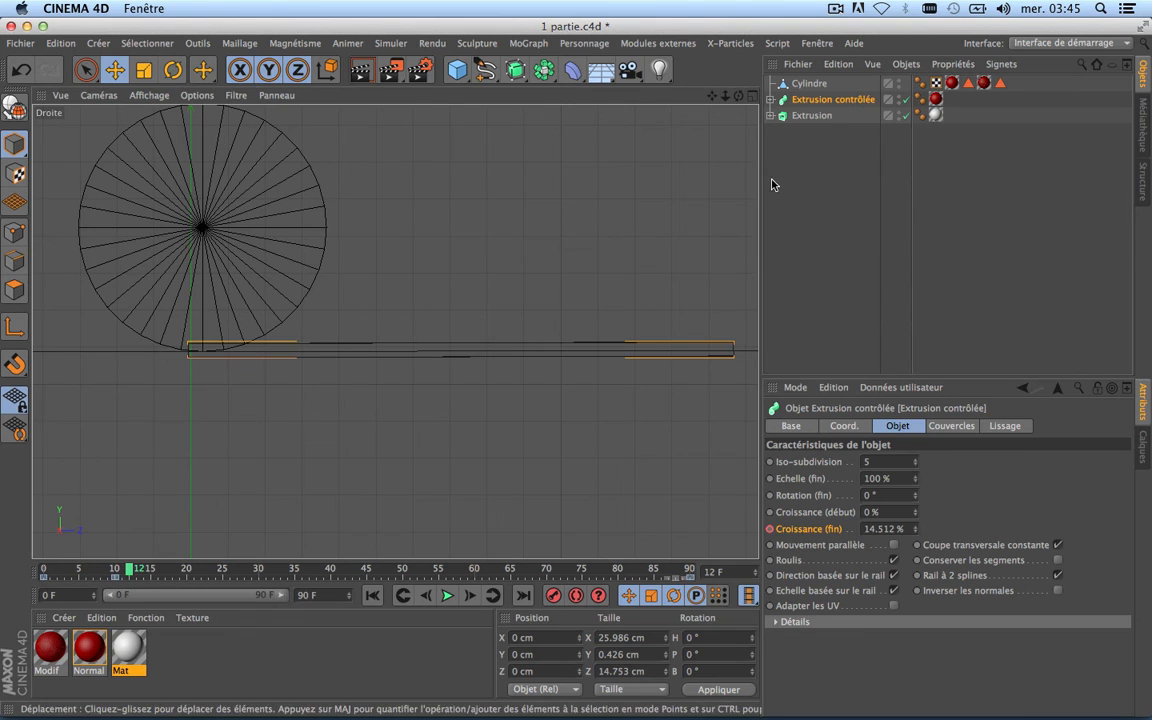
{"action": "middle_click_drag", "start_coordinate": [128, 349], "coordinate": [395, 331], "text": "alt"}
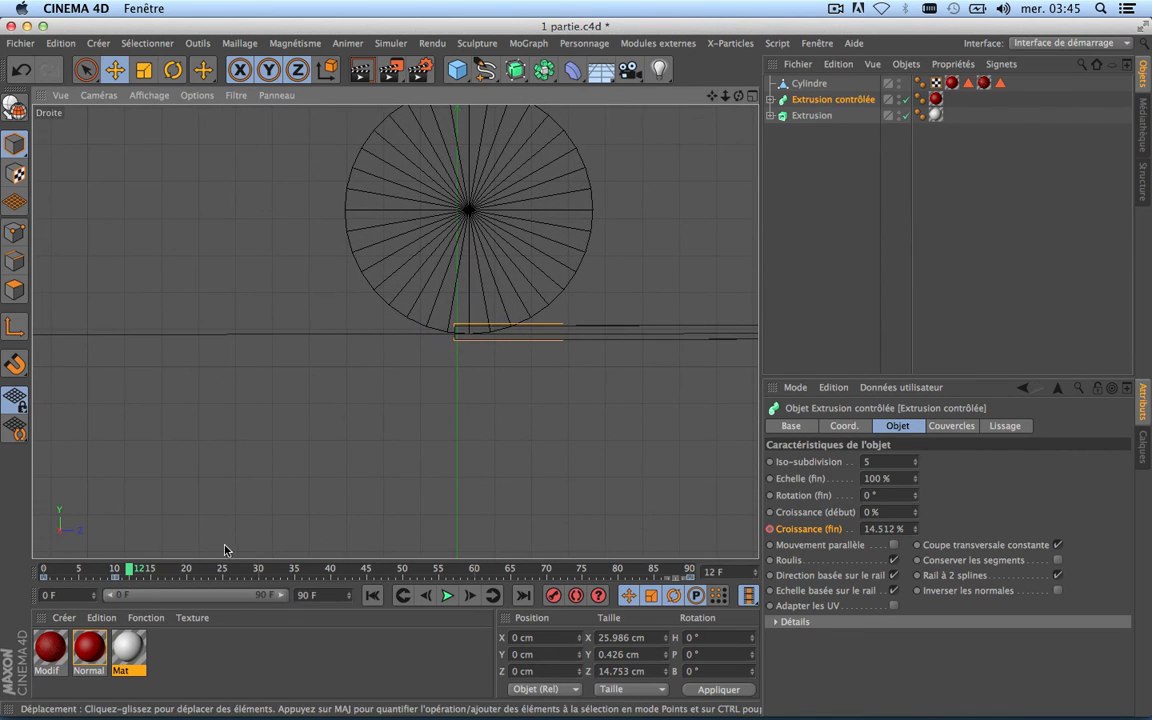
{"action": "left_click_drag", "start_coordinate": [128, 568], "coordinate": [158, 568]}
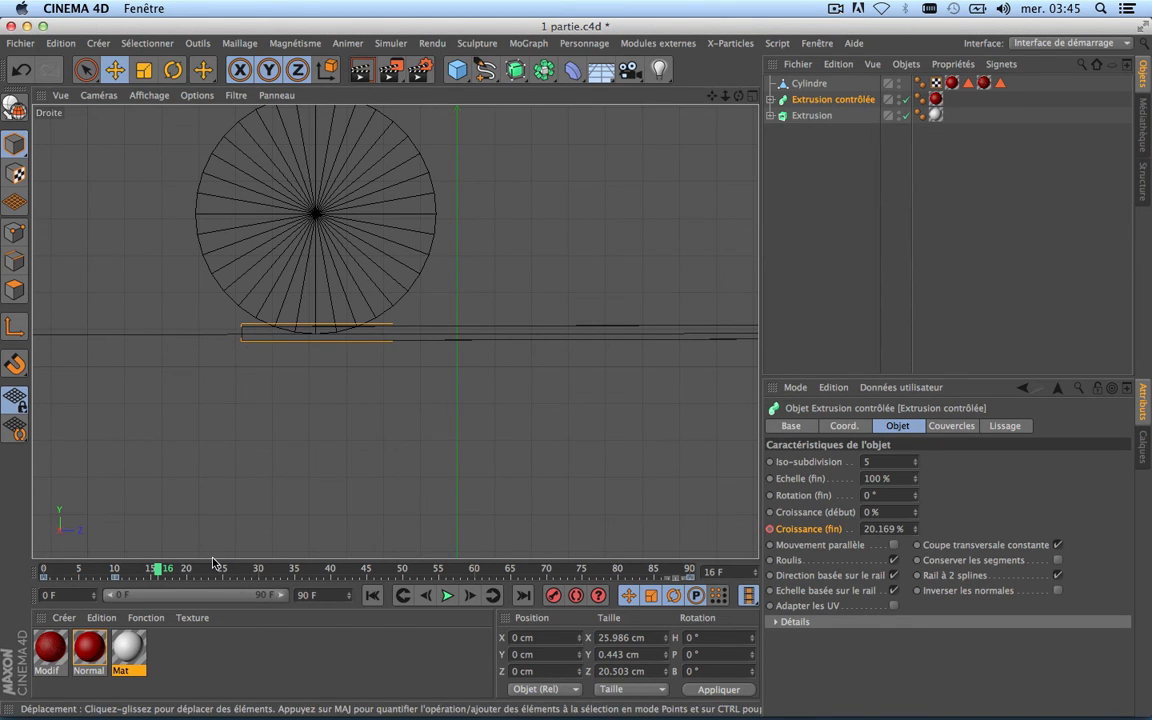
{"action": "left_click", "coordinate": [914, 532]}
{"action": "left_click", "coordinate": [914, 532]}
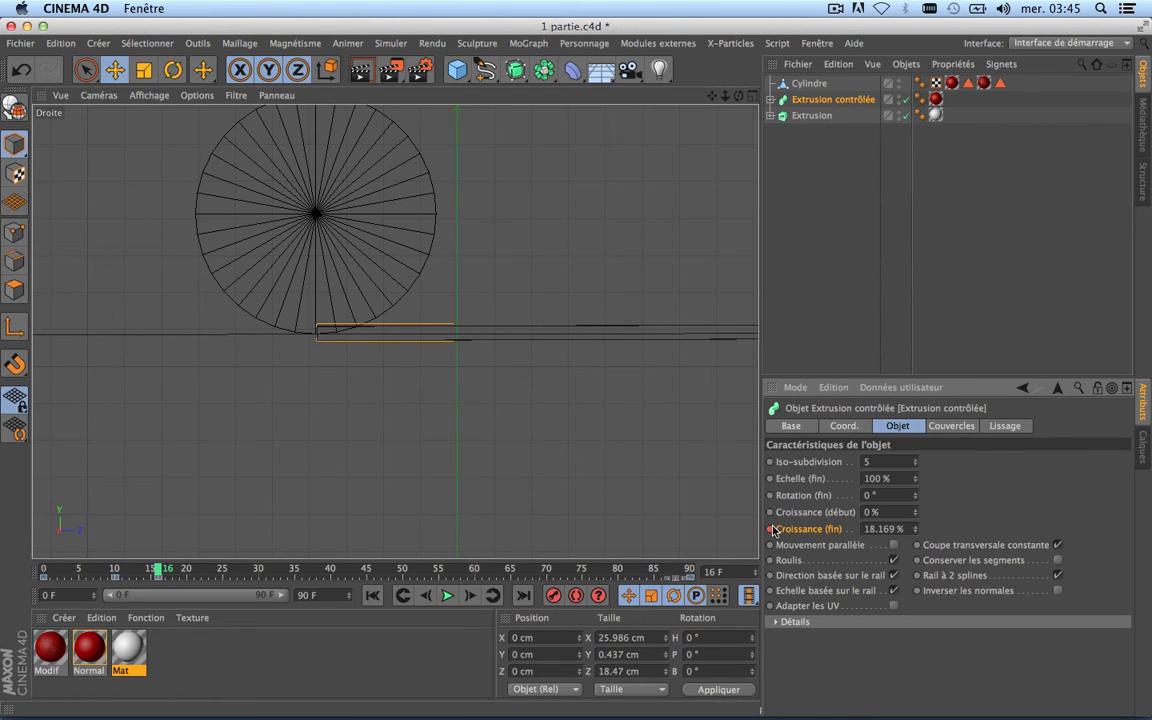
Advance the animation to frame 23, keeping the roll and the carpet's leading edge in view.
{"action": "left_click_drag", "start_coordinate": [159, 571], "coordinate": [188, 568]}
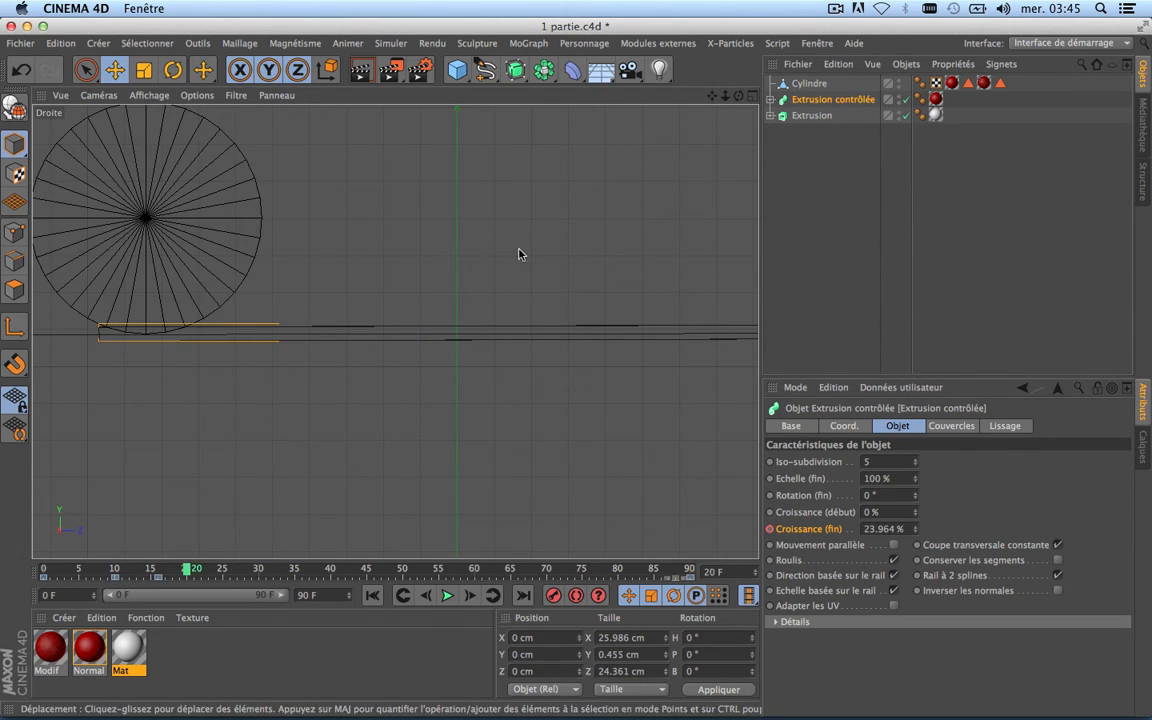
{"action": "left_click_drag", "start_coordinate": [716, 95], "coordinate": [460, 222]}
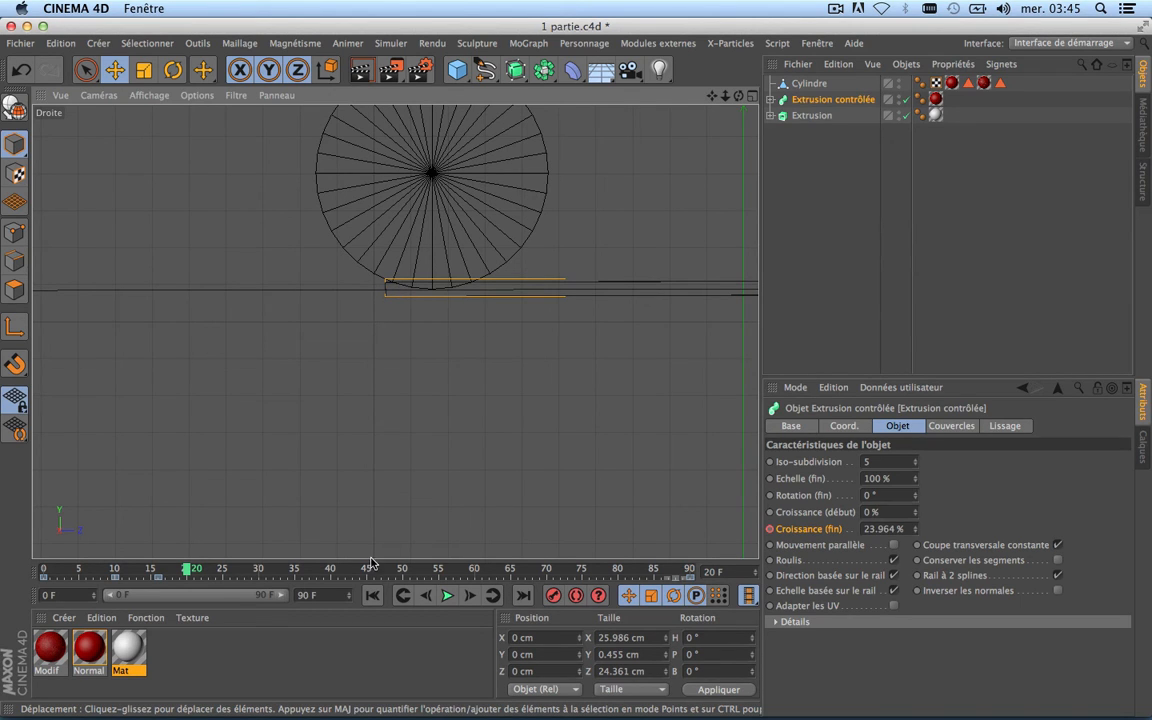
{"action": "left_click_drag", "start_coordinate": [186, 570], "coordinate": [210, 570]}
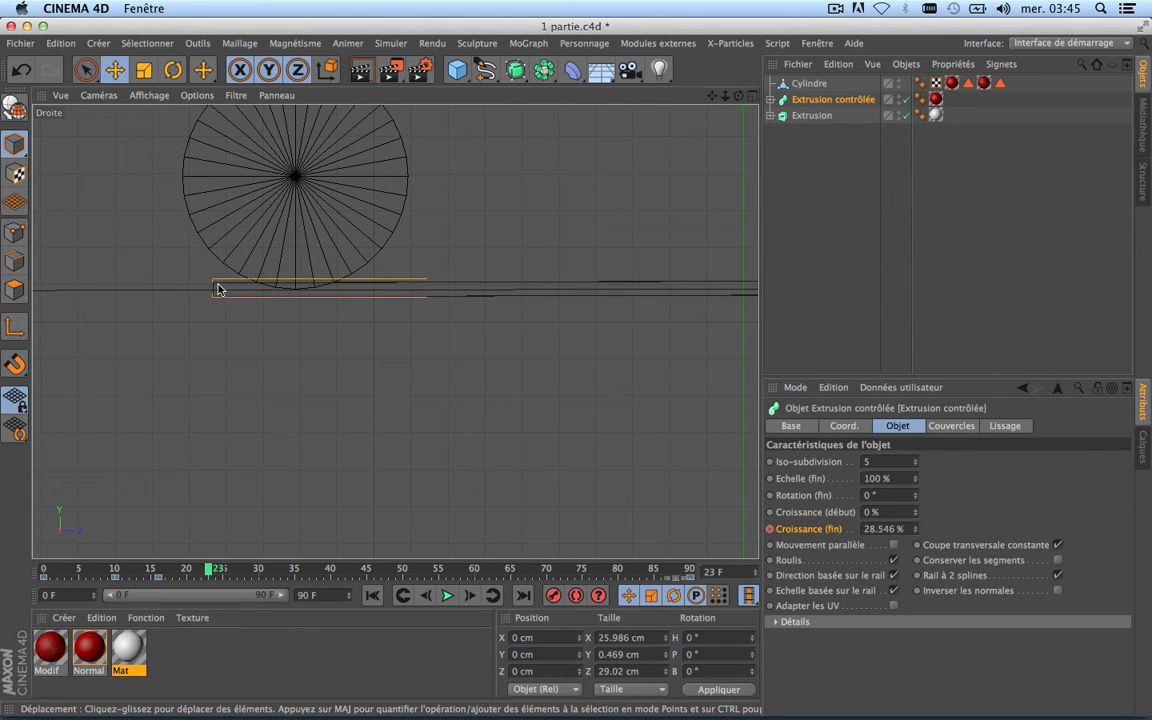
{"action": "left_click", "coordinate": [914, 532]}
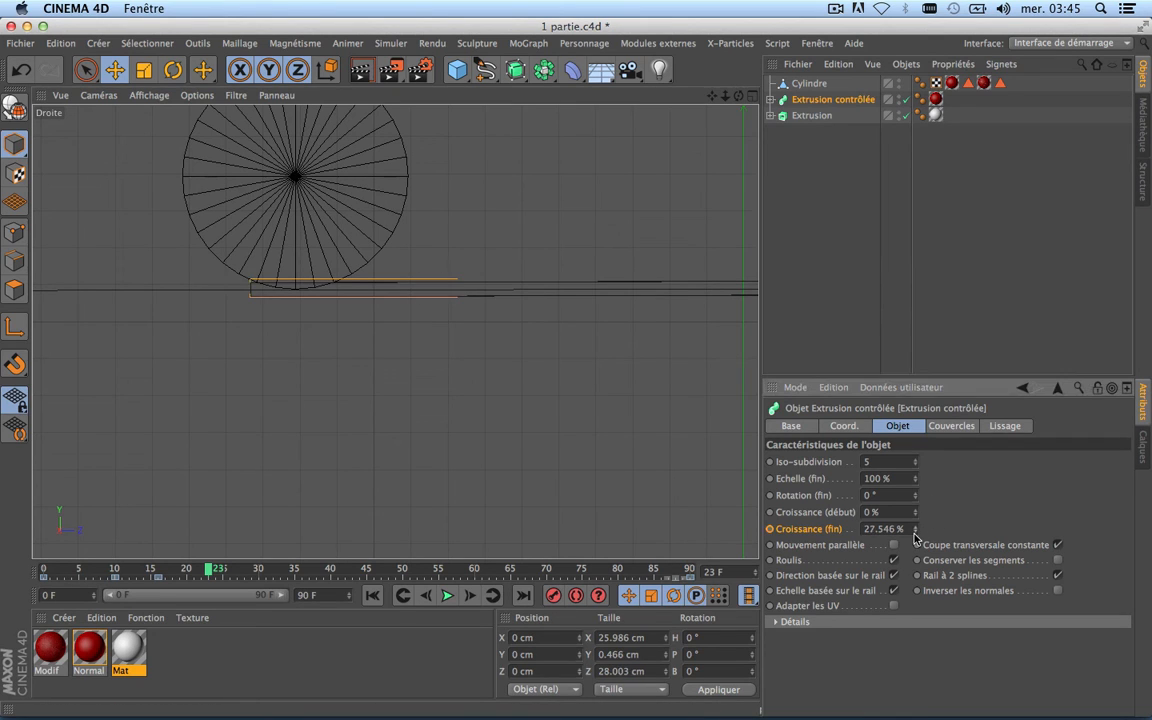
{"action": "left_click", "coordinate": [914, 532]}
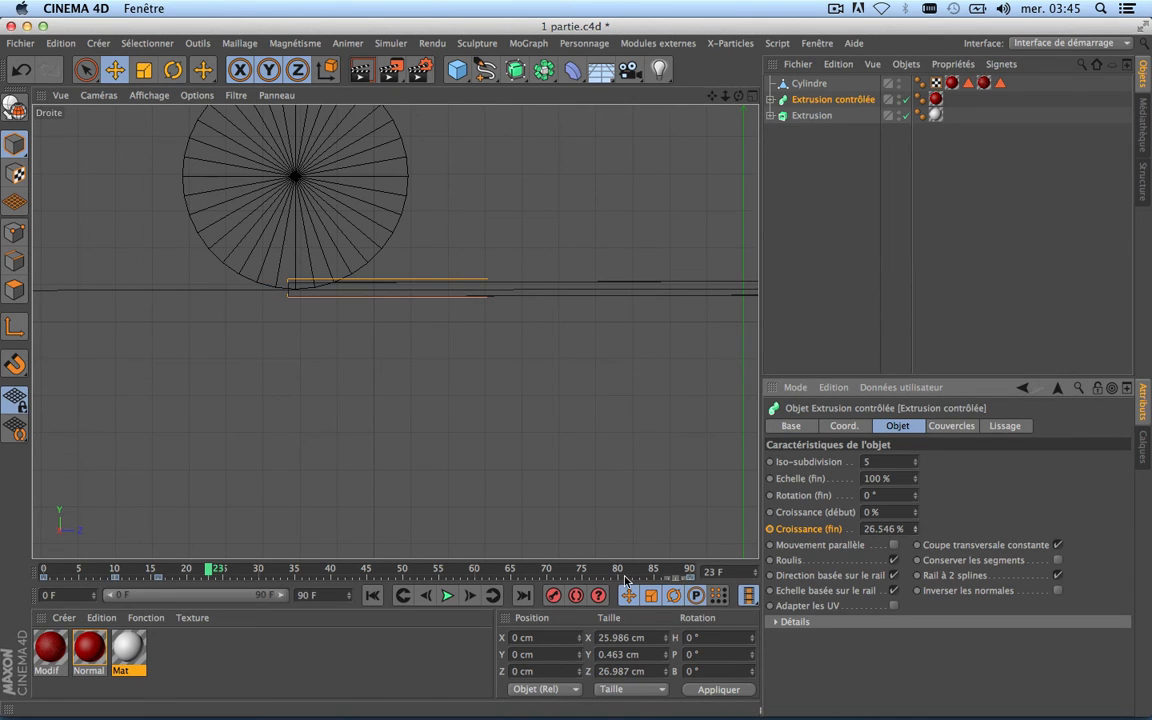
{"action": "left_click", "coordinate": [553, 596]}
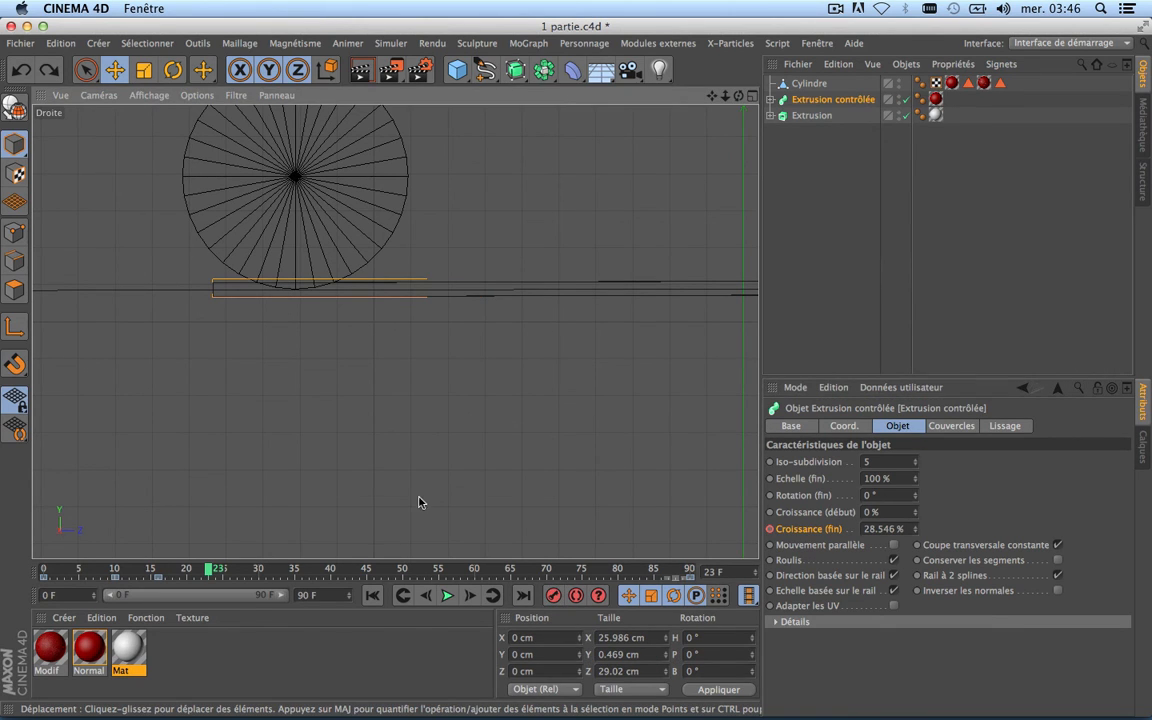
At frame 23, set the carpet's Croissance (fin) to 26.546 % and record a keyframe for that parameter.
{"action": "left_click", "coordinate": [914, 532]}
{"action": "left_click", "coordinate": [914, 532]}
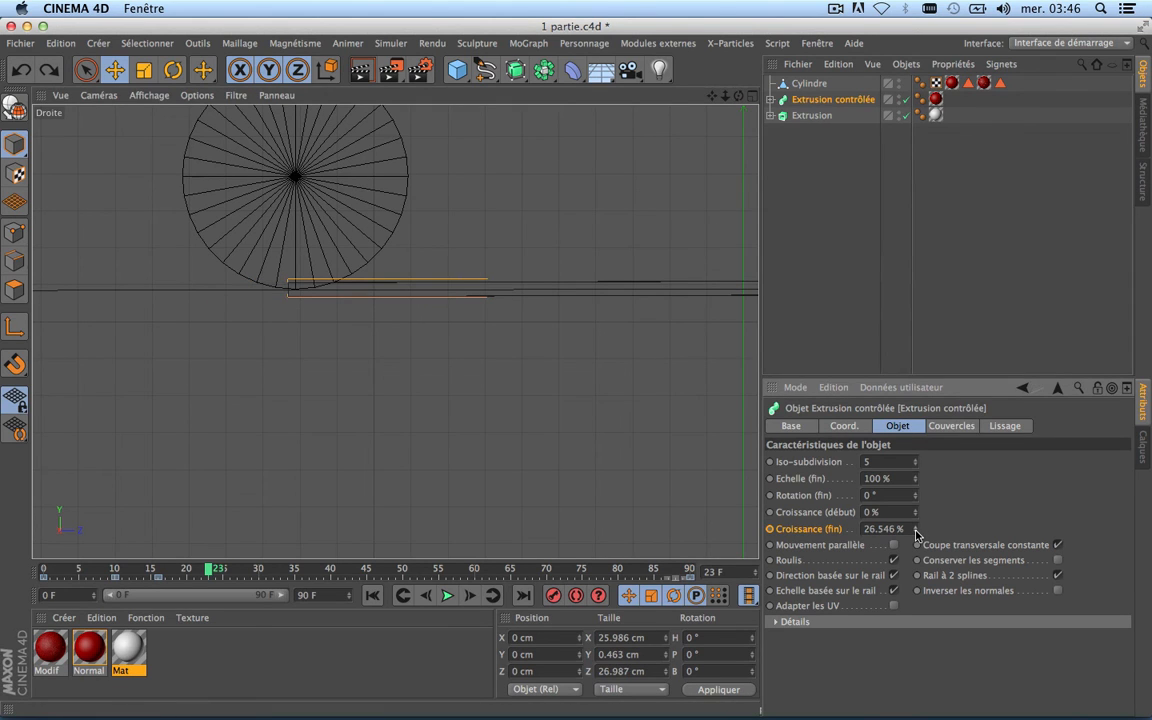
{"action": "left_click", "coordinate": [770, 528], "text": "ctrl"}
At frame 30, set the carpet's Croissance (fin) to 34.873 % so it ends under the roll, and record a keyframe.
{"action": "mouse_move", "coordinate": [205, 578]}
{"action": "left_mouse_down"}
{"action": "mouse_move", "coordinate": [154, 571]}
{"action": "mouse_move", "coordinate": [230, 570]}
{"action": "left_mouse_up"}
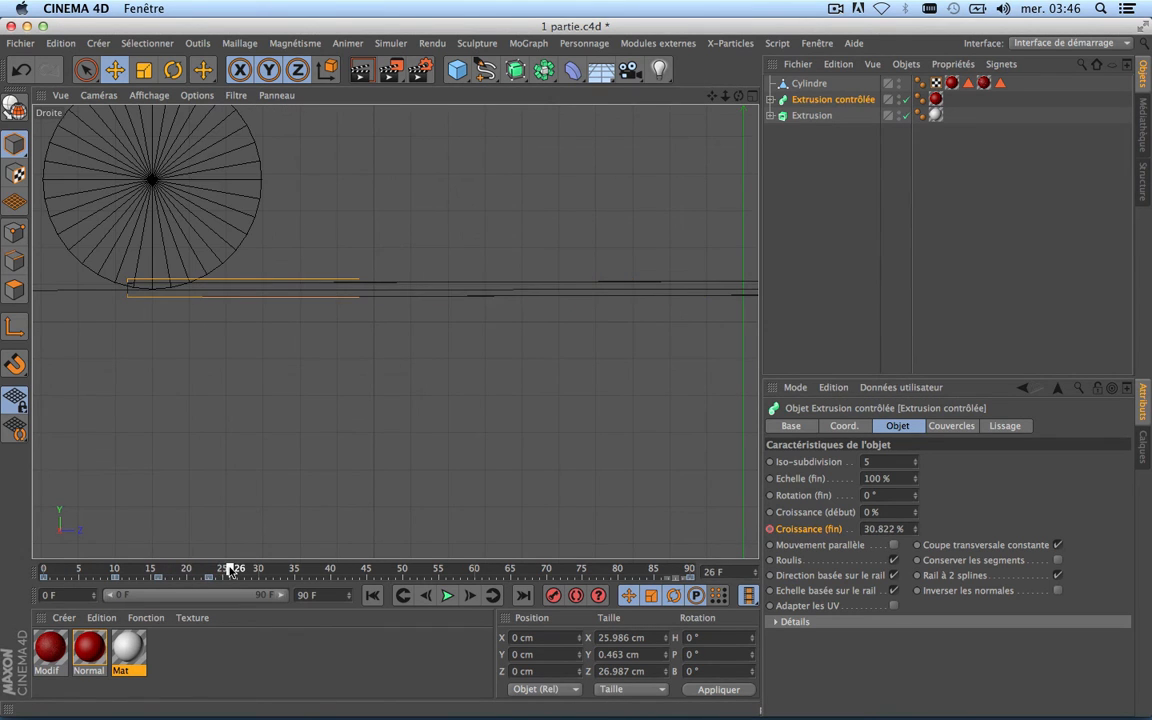
{"action": "middle_click_drag", "start_coordinate": [224, 309], "coordinate": [396, 331], "text": "alt"}
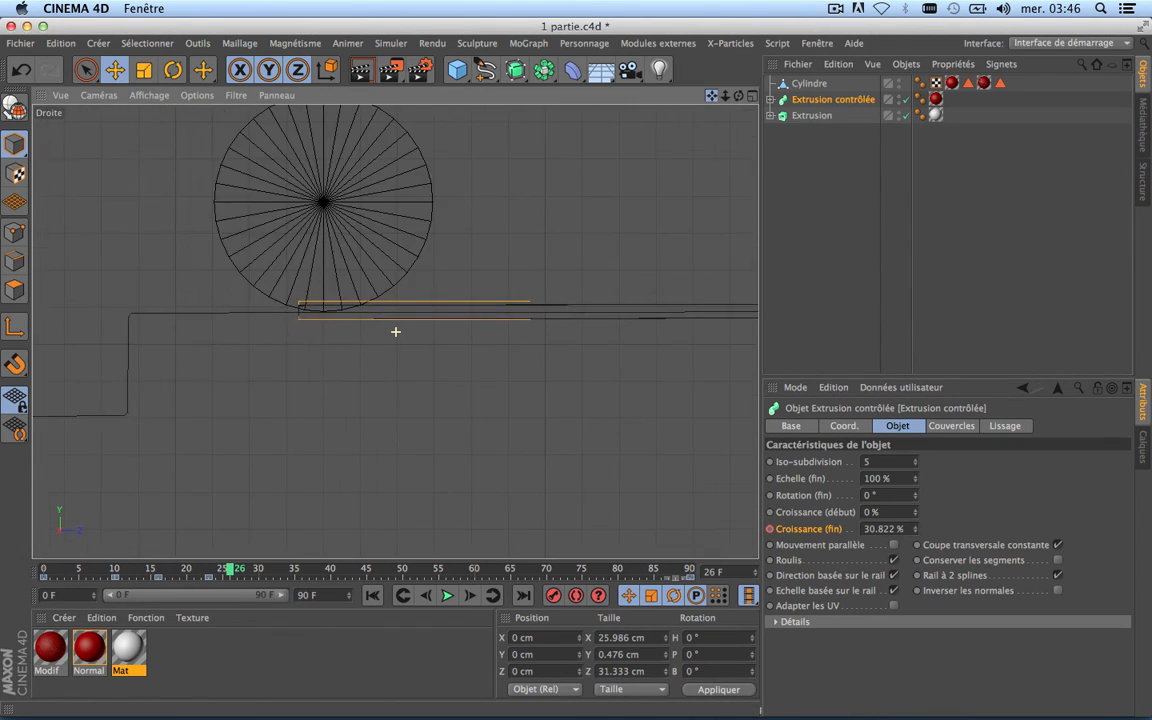
{"action": "left_click_drag", "start_coordinate": [712, 96], "coordinate": [978, 103]}
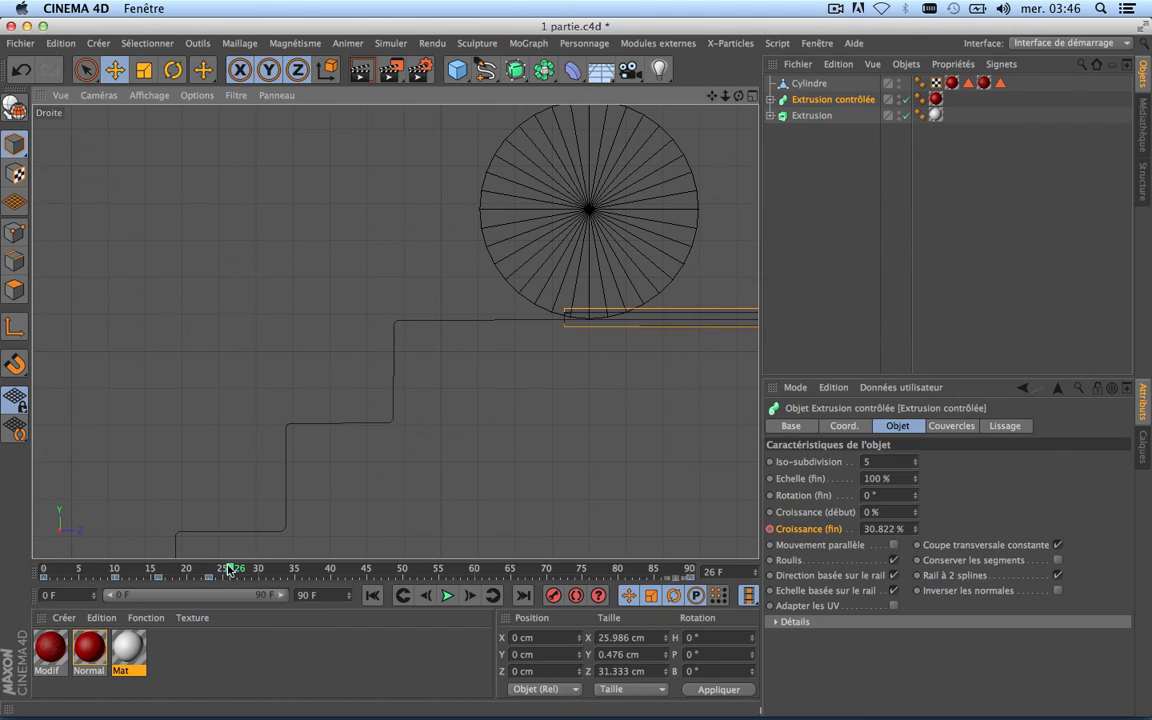
{"action": "left_click_drag", "start_coordinate": [229, 569], "coordinate": [262, 569]}
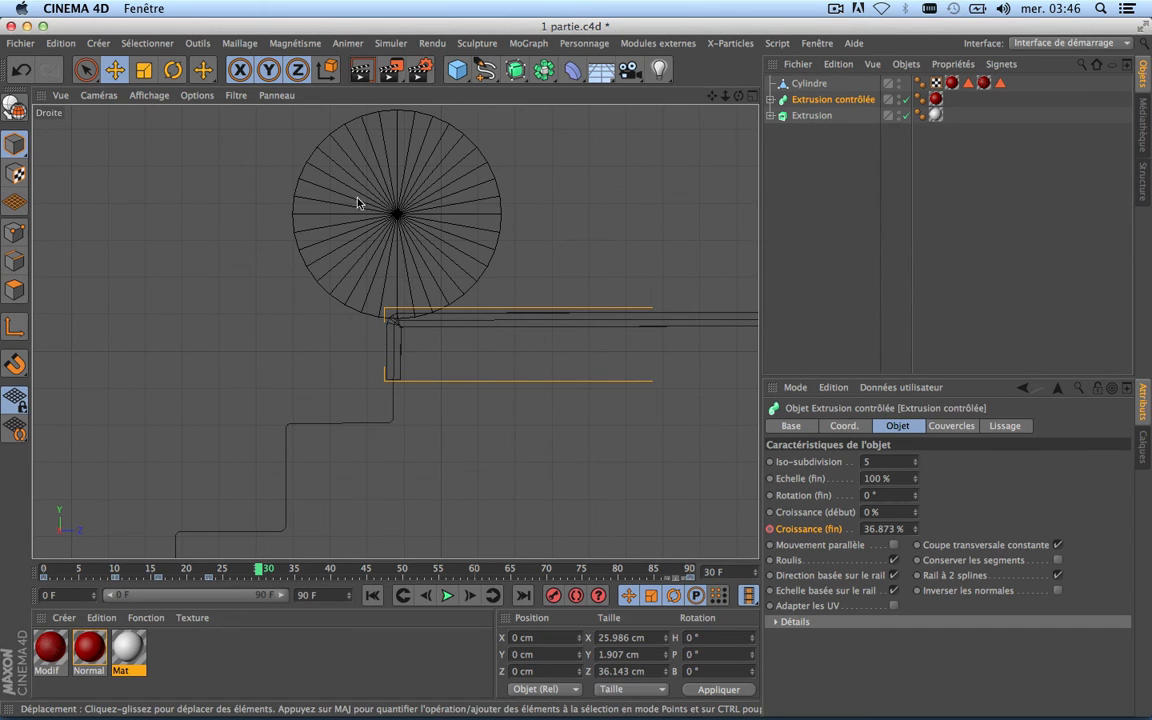
{"action": "left_click", "coordinate": [915, 529]}
{"action": "left_click", "coordinate": [915, 528]}
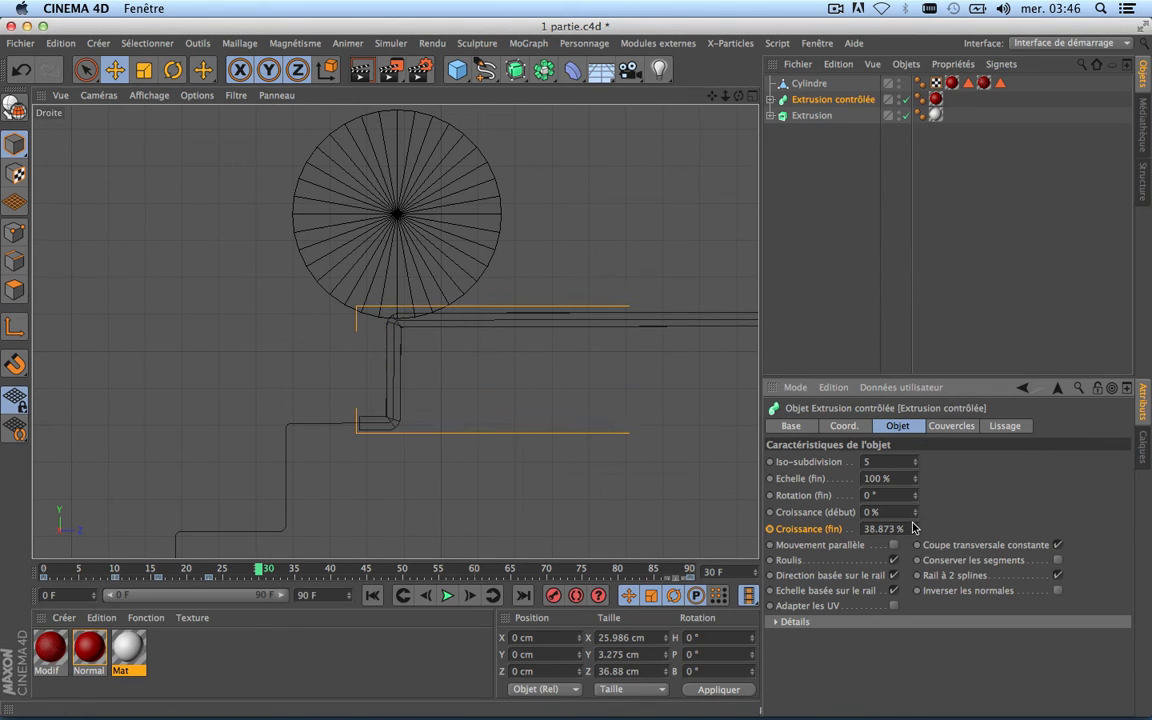
{"action": "left_click", "coordinate": [915, 531]}
{"action": "left_click", "coordinate": [915, 531]}
{"action": "left_click", "coordinate": [915, 531]}
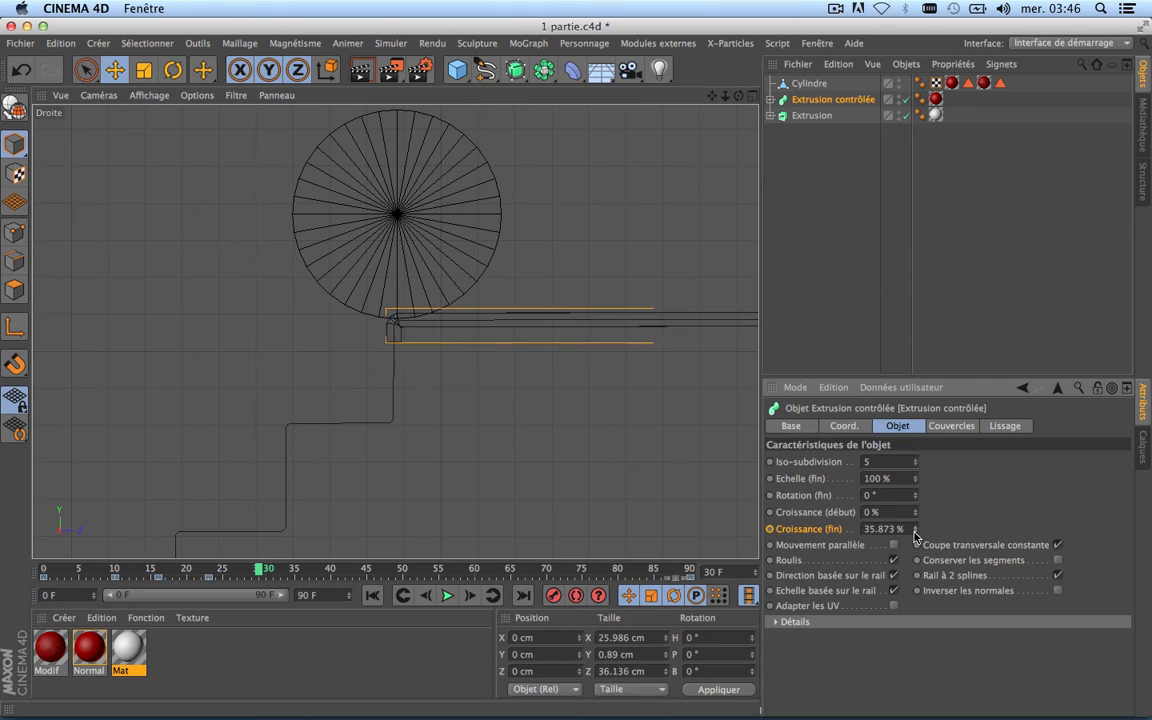
{"action": "left_click", "coordinate": [915, 531]}
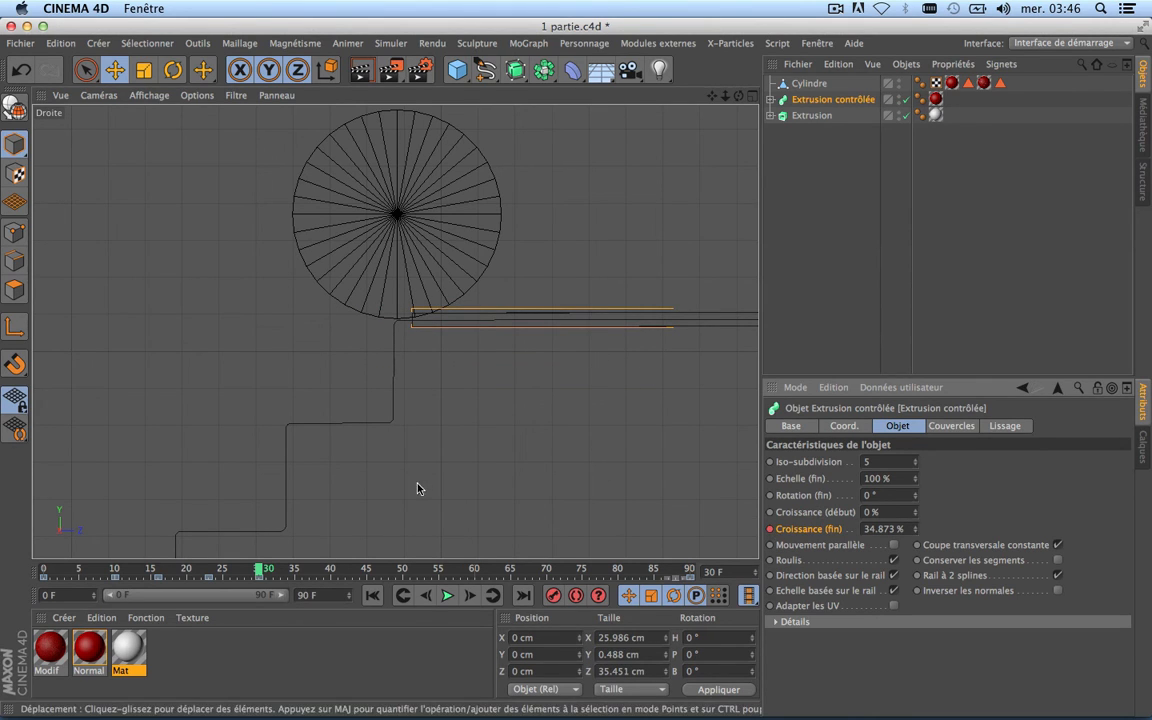
At frame 34, set the carpet's Croissance (fin) to 35.599 % and record a keyframe for that parameter.
{"action": "left_click_drag", "start_coordinate": [259, 571], "coordinate": [268, 572]}
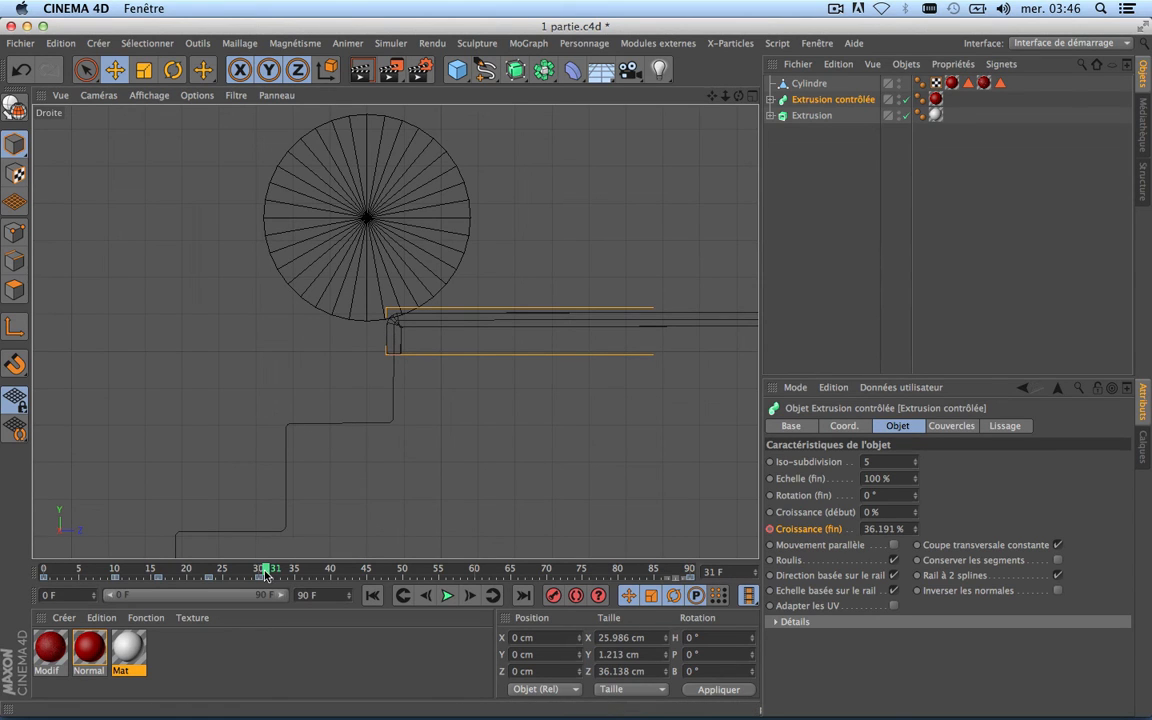
{"action": "left_click_drag", "start_coordinate": [267, 573], "coordinate": [282, 572]}
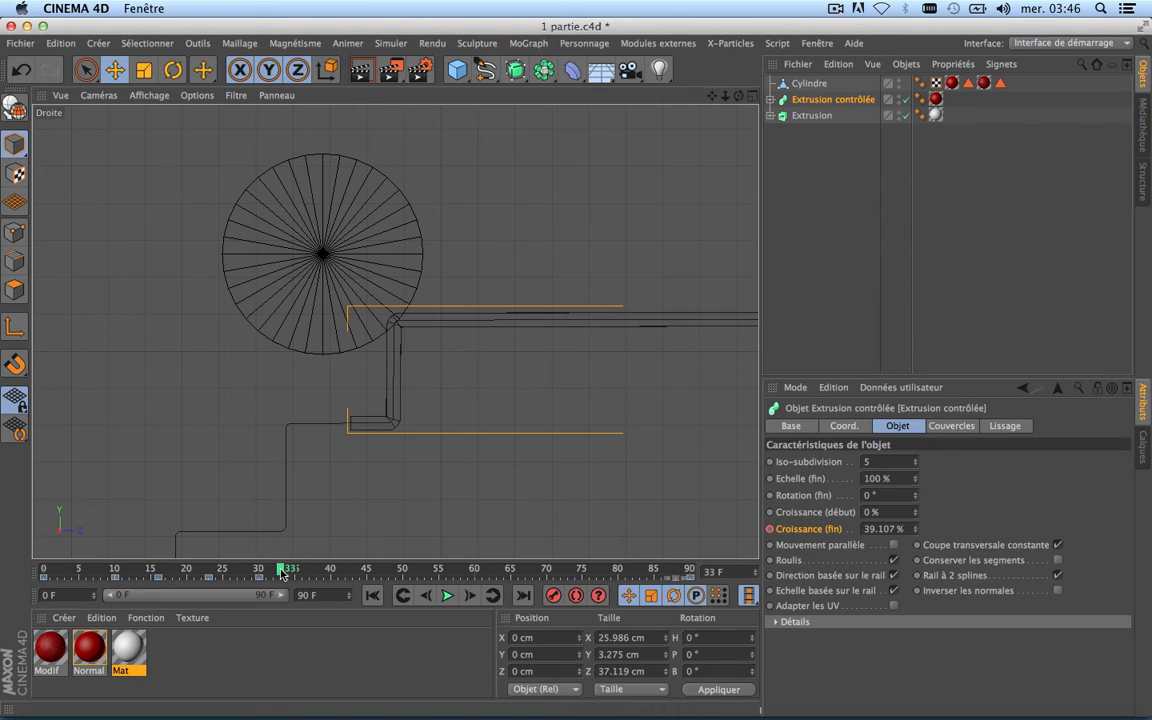
{"action": "left_click_drag", "start_coordinate": [283, 570], "coordinate": [290, 570]}
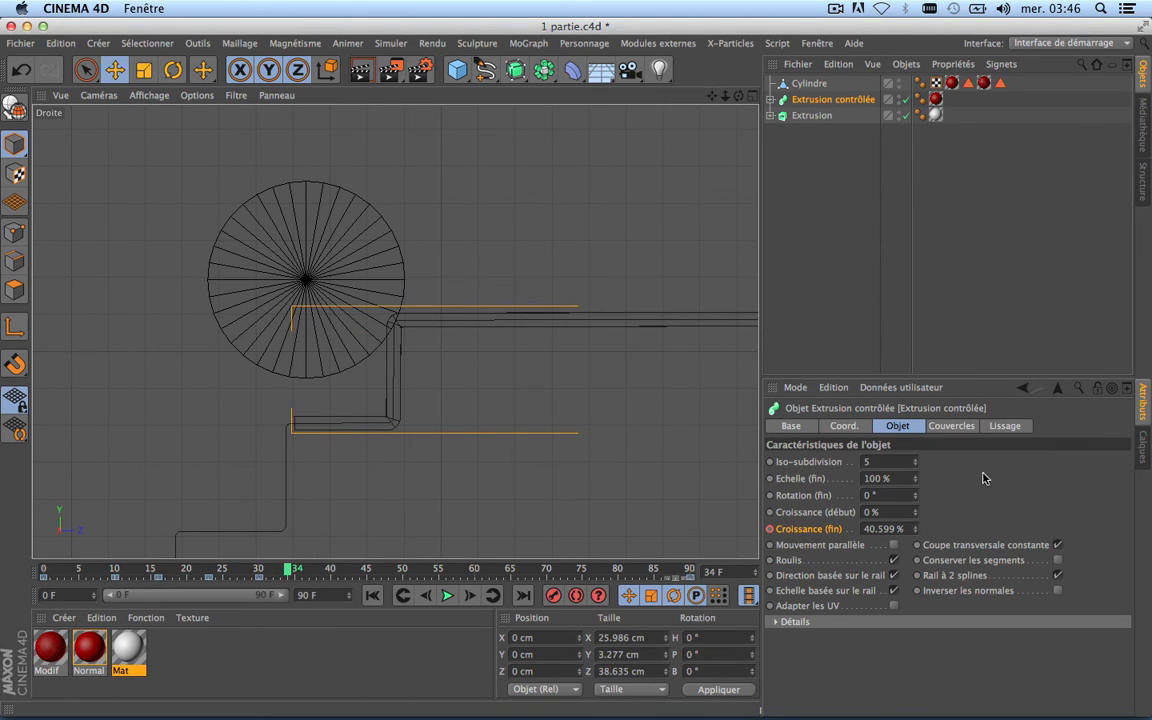
{"action": "left_click", "coordinate": [916, 532]}
{"action": "left_click", "coordinate": [916, 532]}
{"action": "left_click", "coordinate": [916, 532]}
{"action": "left_click", "coordinate": [916, 532]}
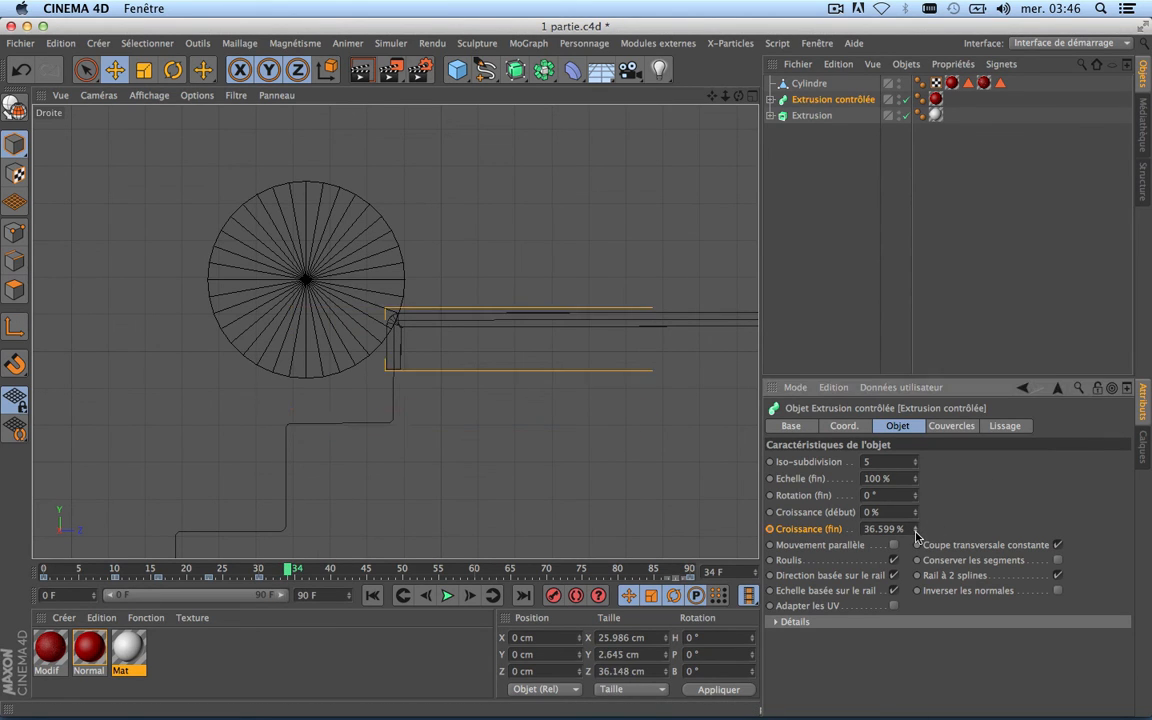
{"action": "left_click", "coordinate": [916, 532]}
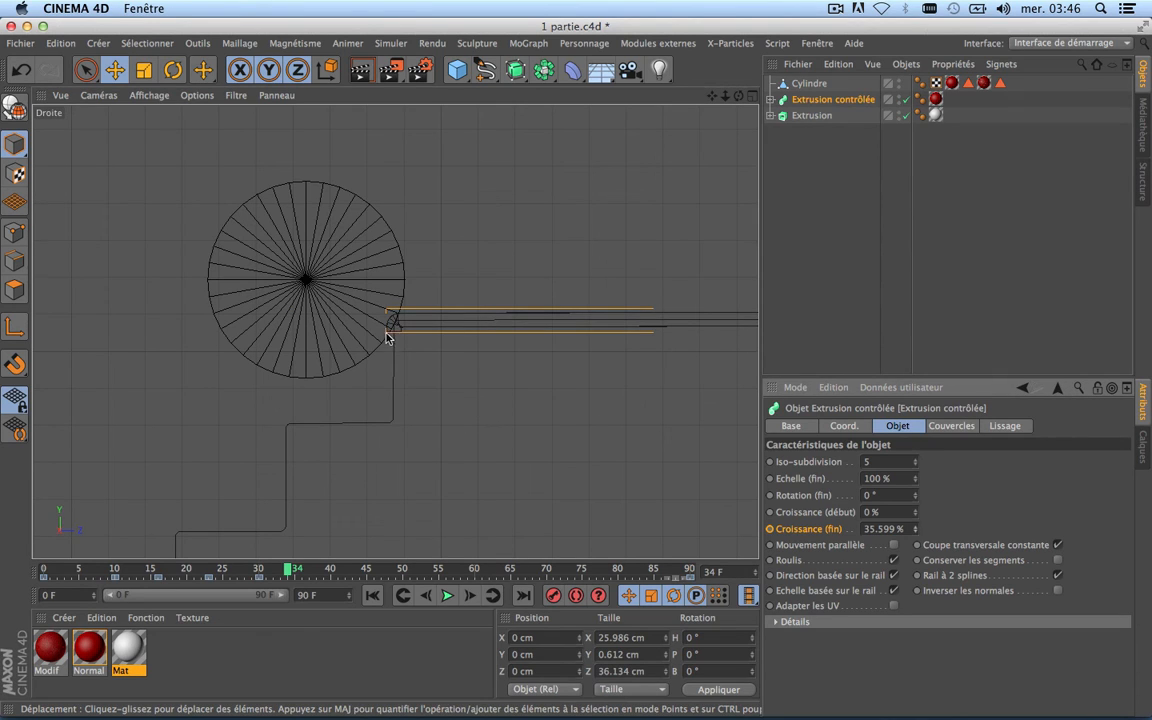
{"action": "left_click", "coordinate": [770, 529], "text": "ctrl"}
Examine in the perspective view how the carpet's end meets the roll on the top steps at frame 35.
{"action": "left_click_drag", "start_coordinate": [288, 571], "coordinate": [303, 594]}
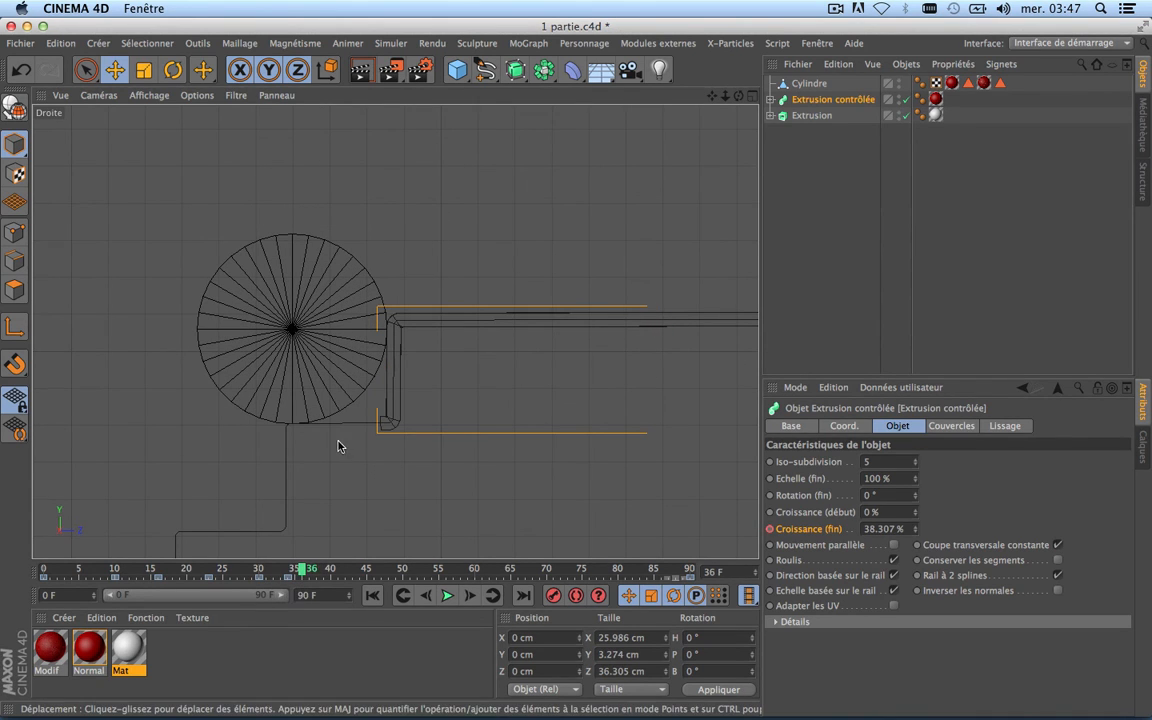
{"action": "left_click", "coordinate": [296, 570]}
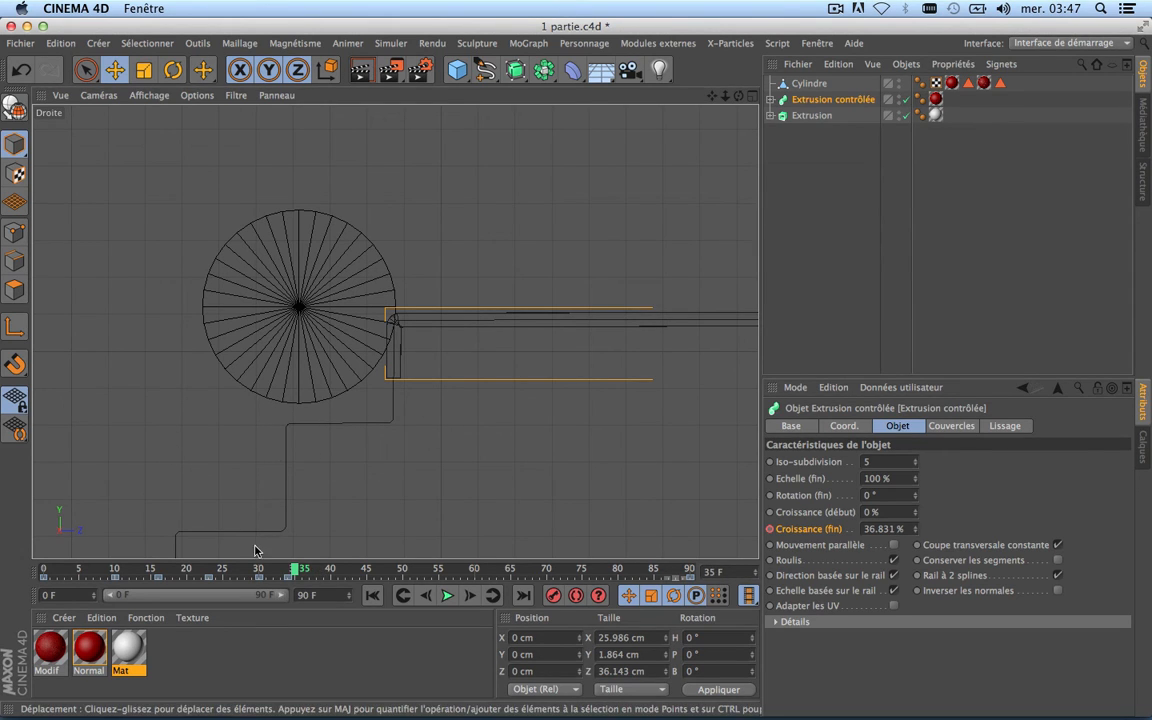
{"action": "left_click", "coordinate": [752, 96]}
{"action": "left_click", "coordinate": [388, 96]}
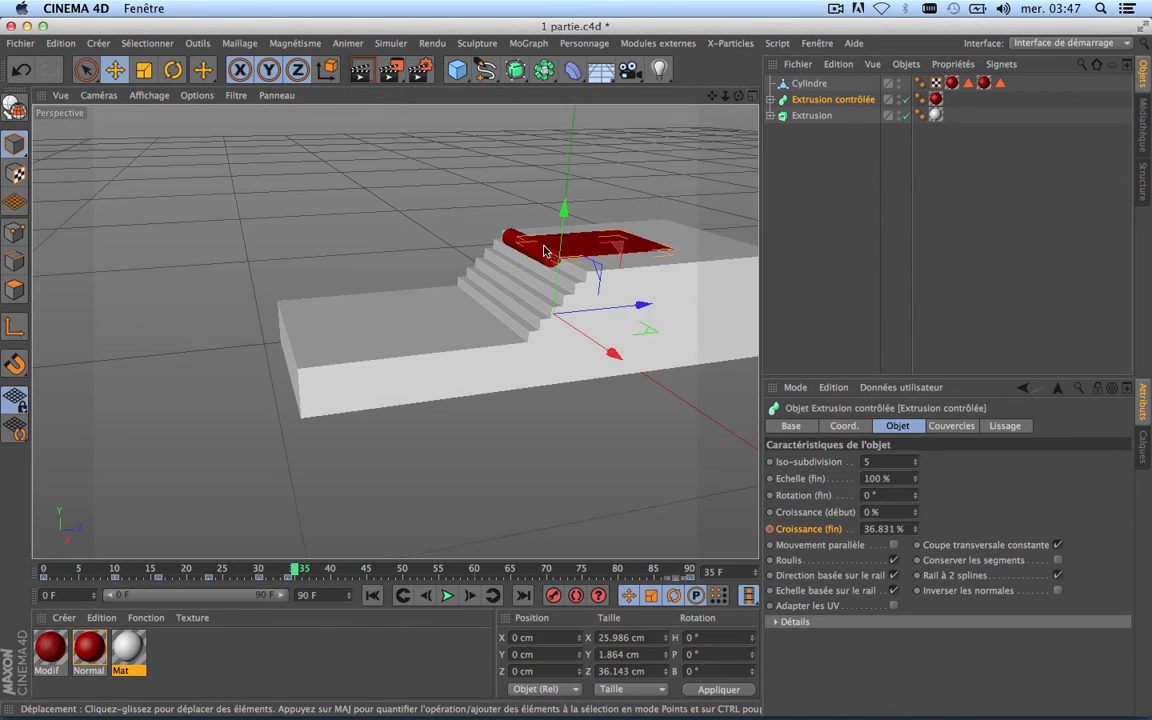
{"action": "scroll", "coordinate": [548, 250], "scroll_direction": "up", "scroll_amount": 5}
{"action": "scroll", "coordinate": [548, 250], "scroll_direction": "down", "scroll_amount": 1}
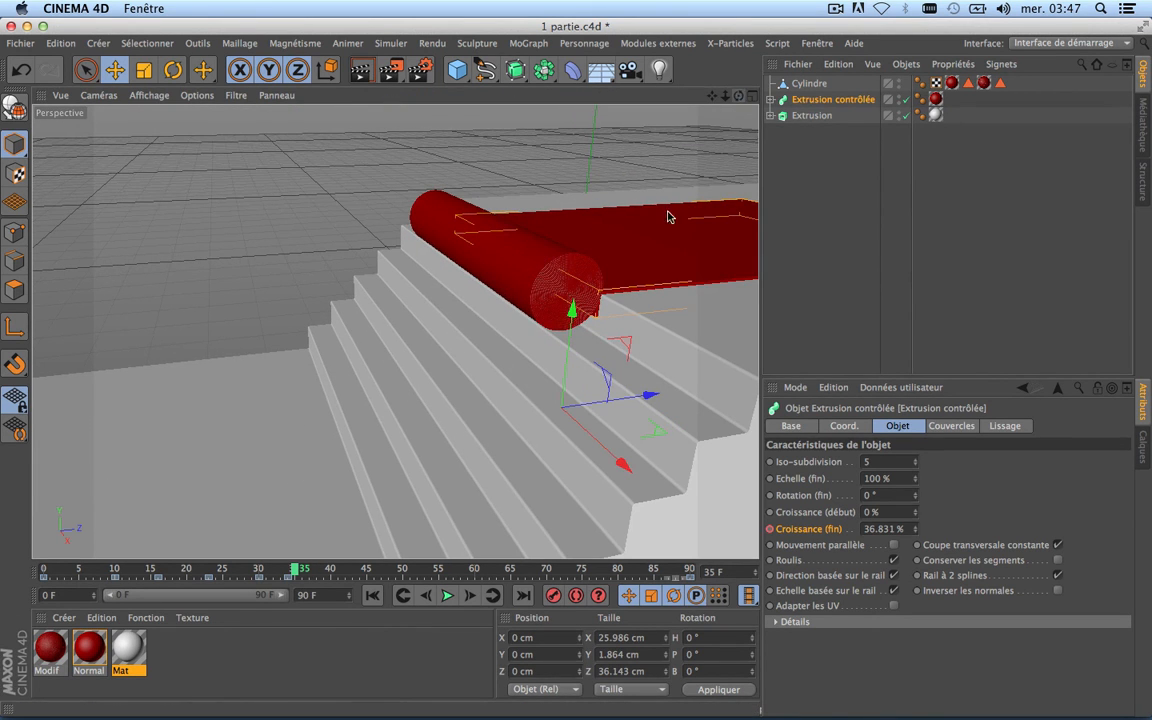
{"action": "left_click_drag", "start_coordinate": [738, 96], "coordinate": [706, 91]}
{"action": "scroll", "coordinate": [470, 245], "scroll_direction": "down", "scroll_amount": 3}
{"action": "scroll", "coordinate": [455, 275], "scroll_direction": "up", "scroll_amount": 1}
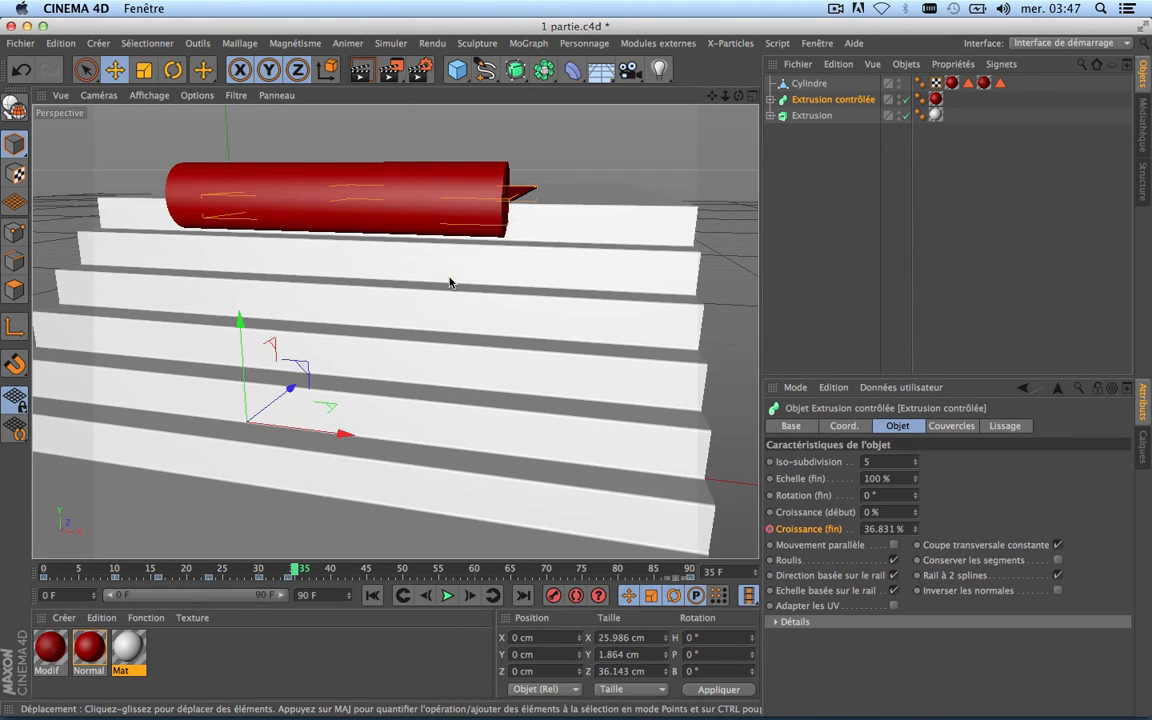
{"action": "scroll", "coordinate": [455, 275], "scroll_direction": "down", "scroll_amount": 1}
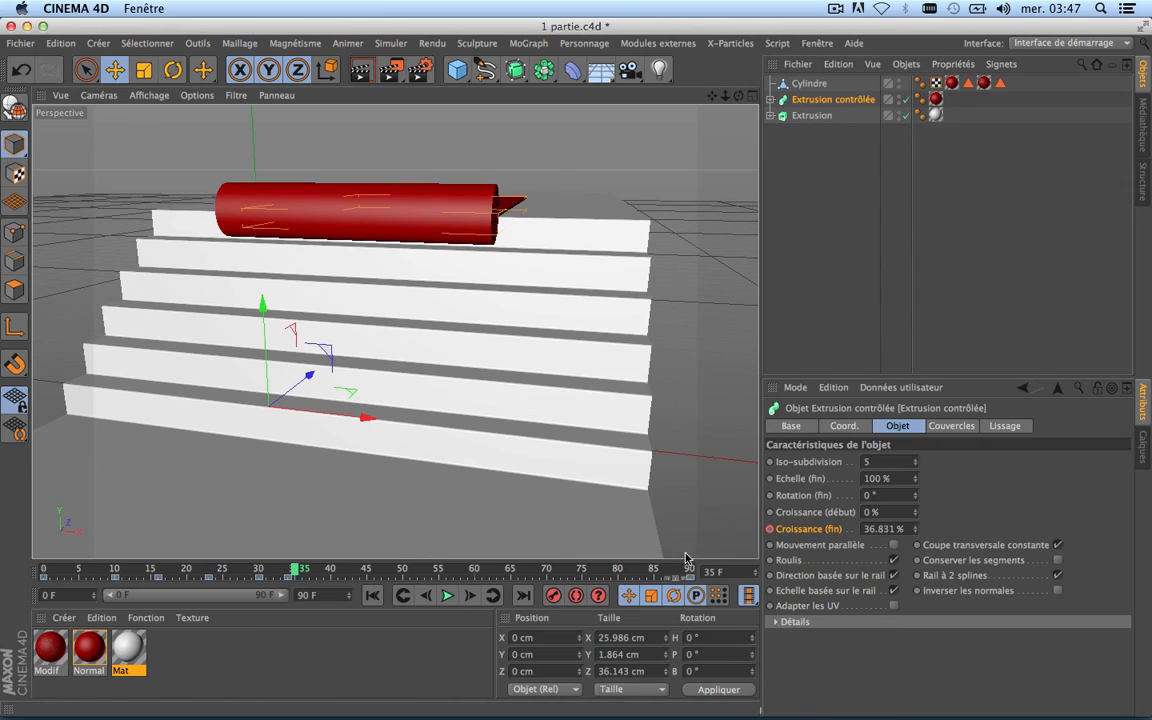
Try a Croissance (fin) of 39.831 % for the carpet at frame 35 and check its end against the roll from the side.
{"action": "left_click", "coordinate": [914, 532]}
{"action": "left_click", "coordinate": [914, 526]}
{"action": "left_click", "coordinate": [914, 526]}
{"action": "left_click", "coordinate": [914, 526]}
{"action": "left_click", "coordinate": [914, 526]}
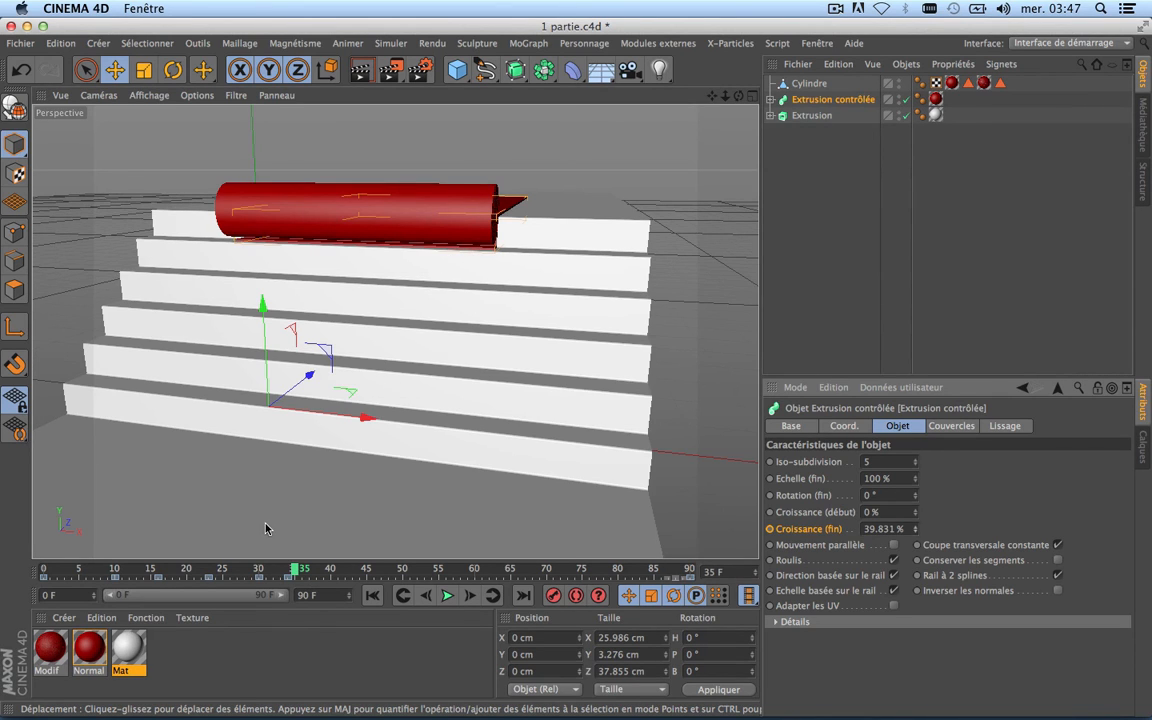
{"action": "left_click", "coordinate": [752, 96]}
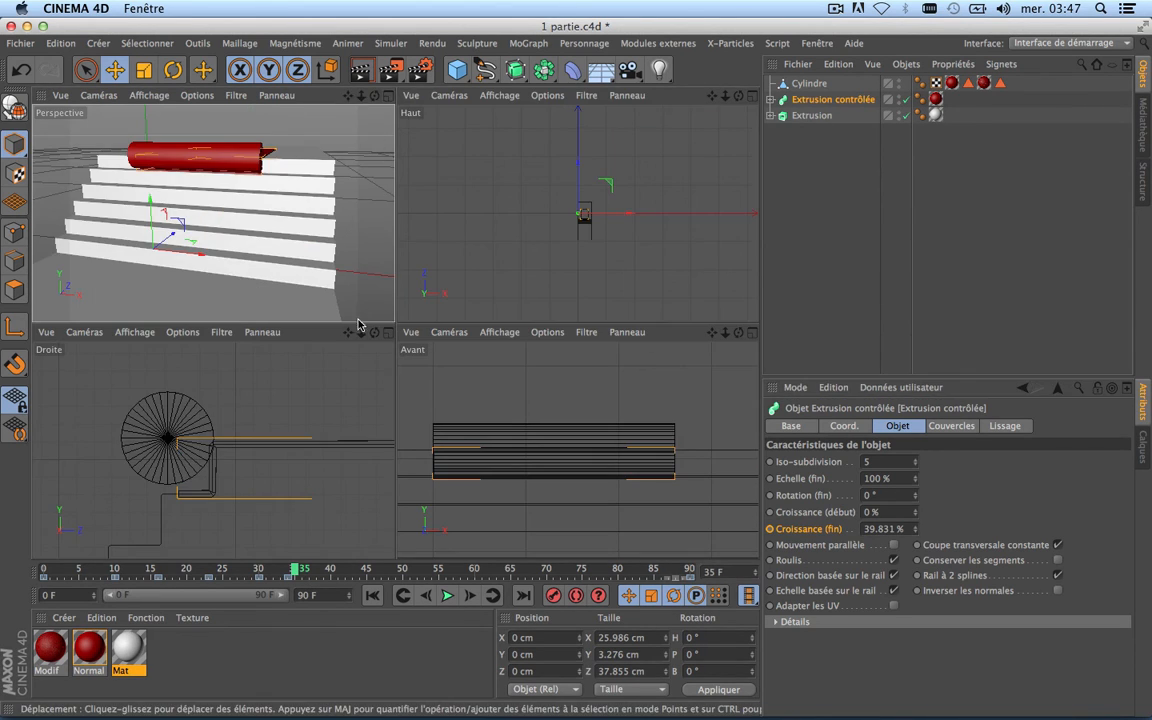
{"action": "left_click", "coordinate": [388, 333]}
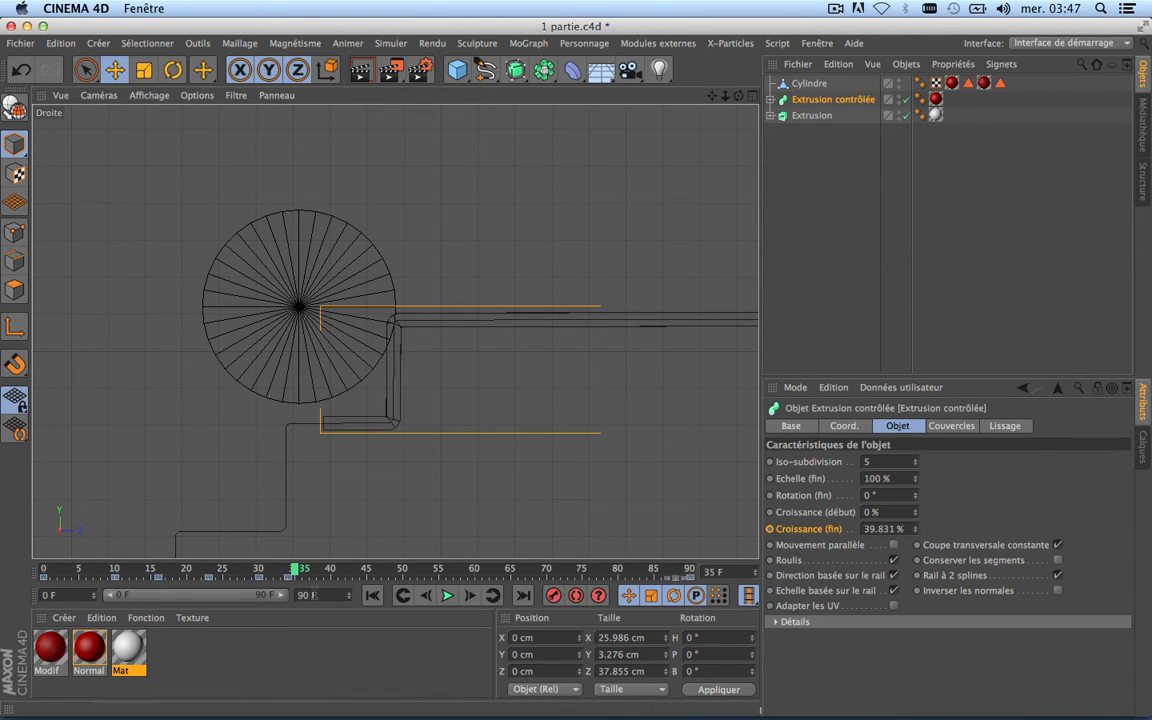
At frame 36, set the carpet's Croissance (fin) to 40.307 % and record a keyframe for it.
{"action": "left_click_drag", "start_coordinate": [295, 571], "coordinate": [300, 577]}
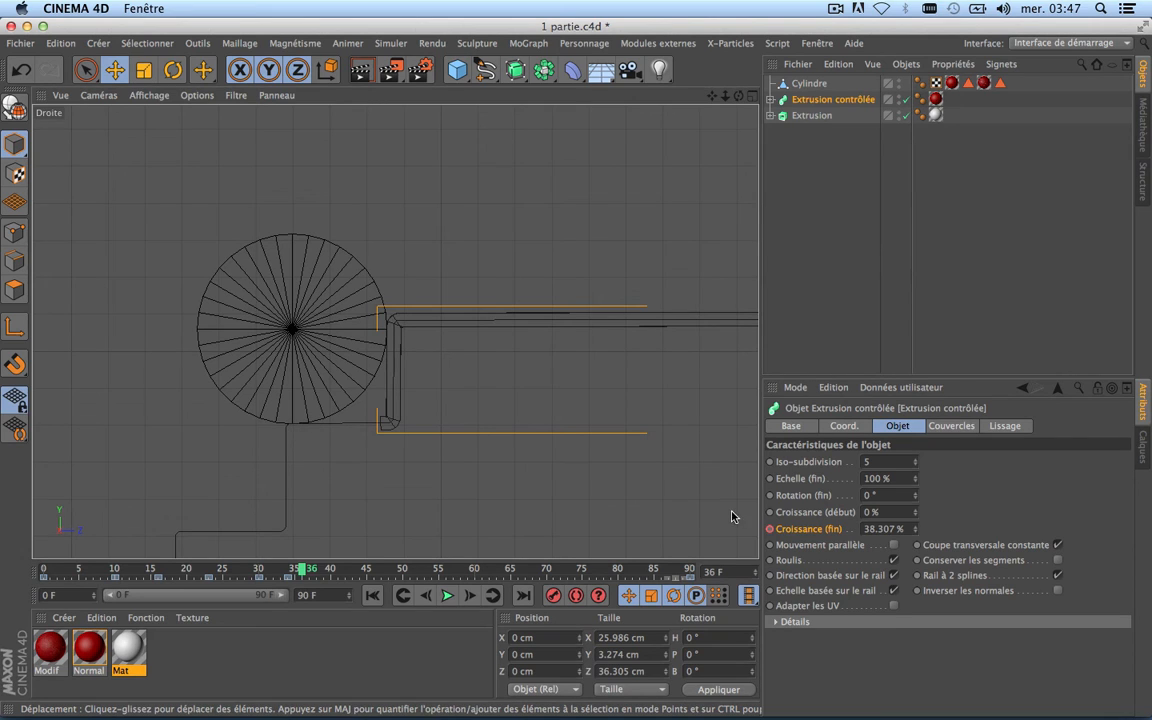
{"action": "left_click", "coordinate": [915, 527]}
{"action": "left_click", "coordinate": [915, 527]}
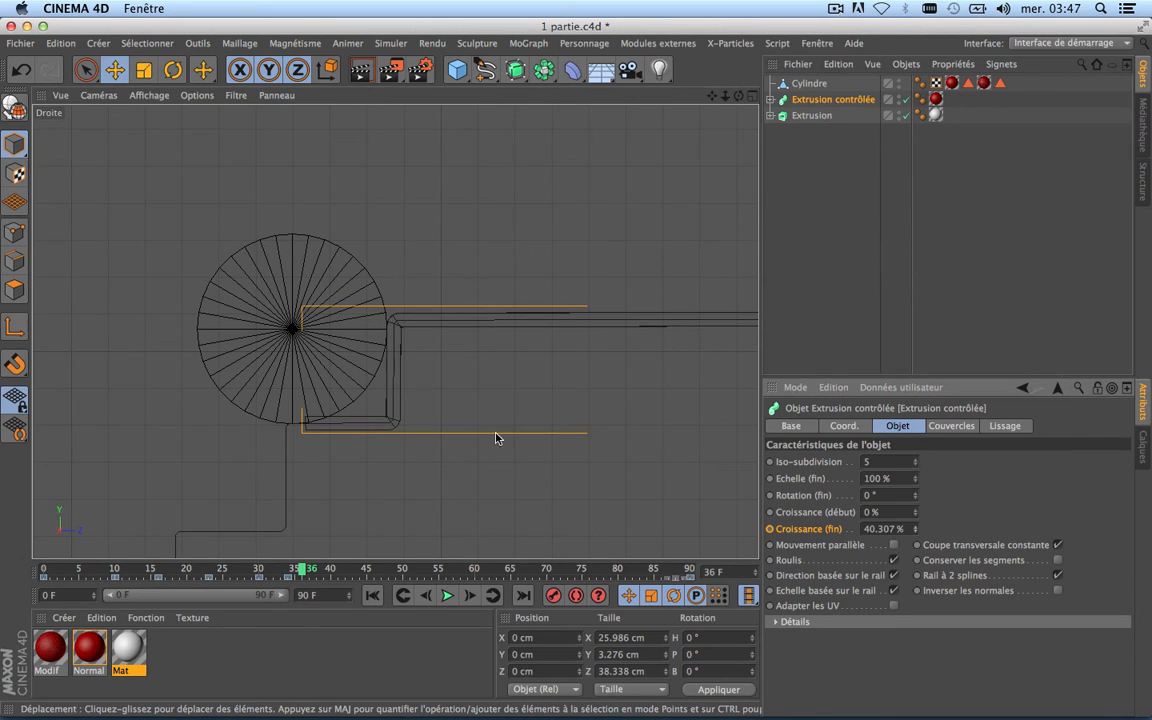
{"action": "left_click", "coordinate": [770, 528], "text": "ctrl"}
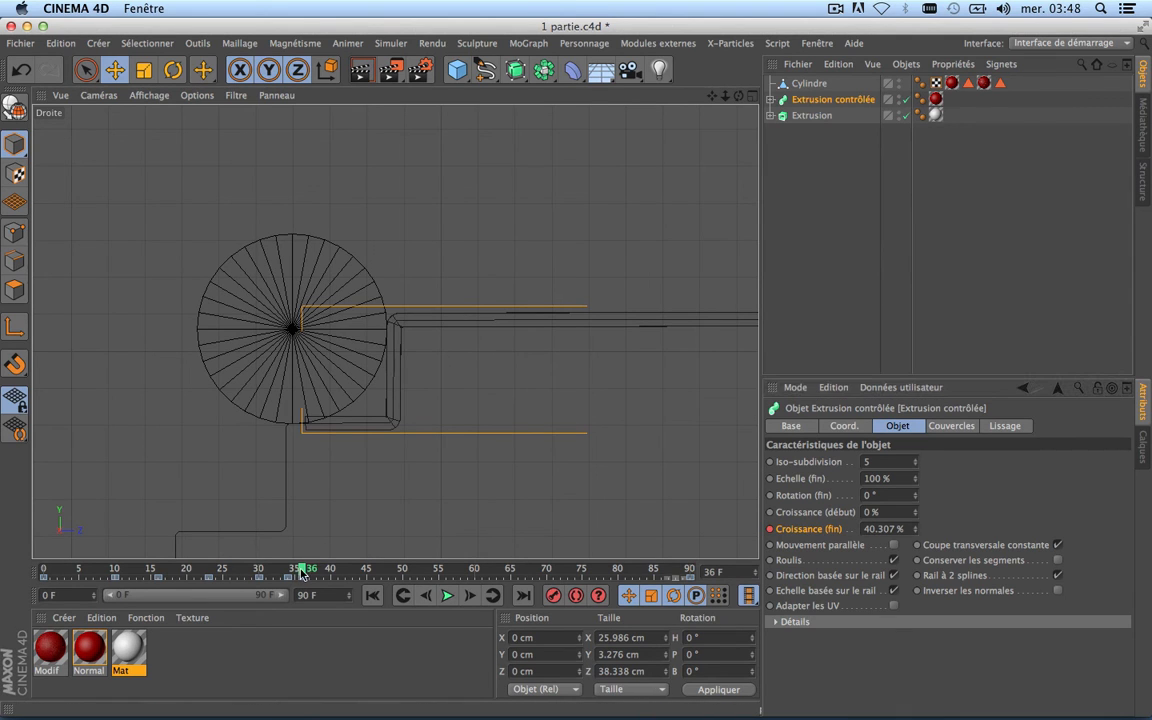
At frame 41, set the carpet's Croissance (fin) to 41.337 % so it ends against the roll, and record a keyframe.
{"action": "left_click_drag", "start_coordinate": [300, 572], "coordinate": [341, 575]}
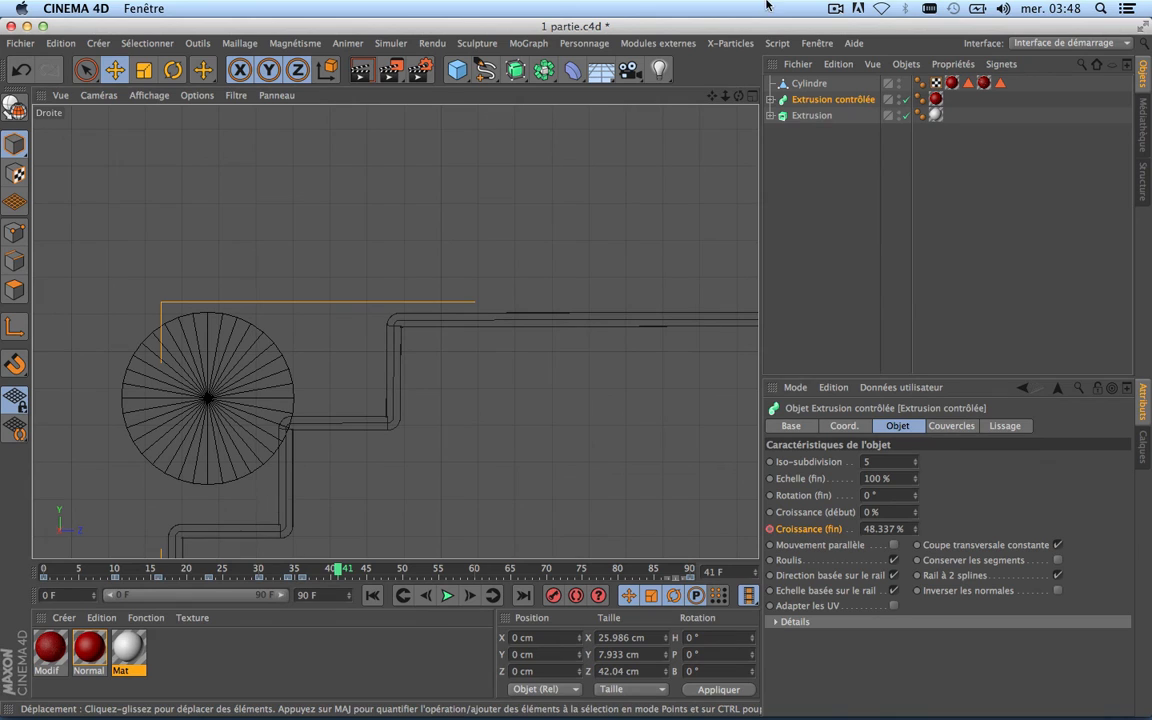
{"action": "middle_click_drag", "start_coordinate": [254, 417], "coordinate": [357, 272], "text": "alt"}
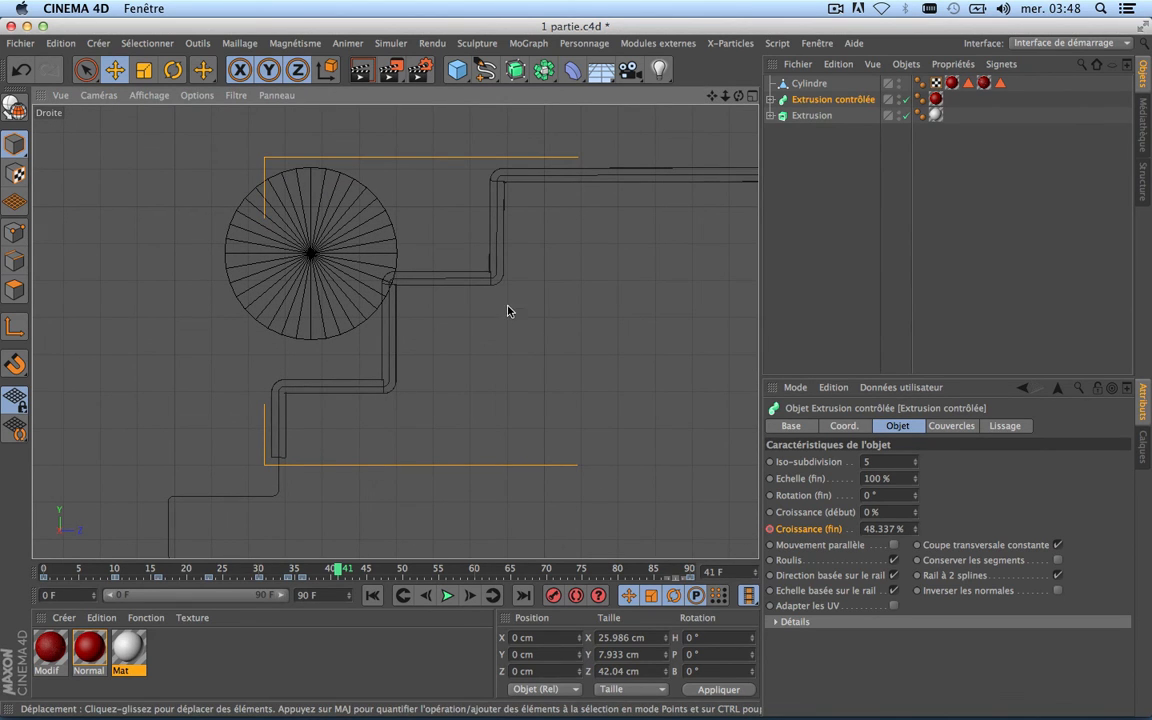
{"action": "left_click", "coordinate": [914, 533]}
{"action": "left_click", "coordinate": [914, 533]}
{"action": "left_click", "coordinate": [914, 533]}
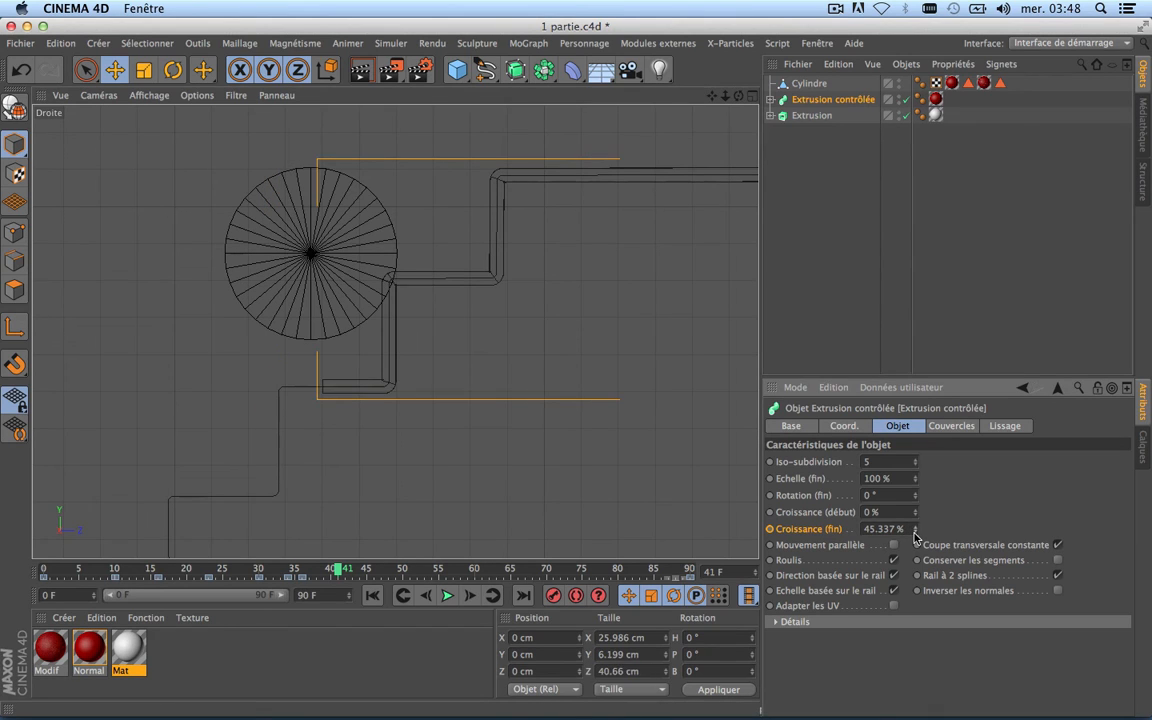
{"action": "left_click", "coordinate": [914, 533]}
{"action": "left_click", "coordinate": [914, 533]}
{"action": "left_click", "coordinate": [914, 533]}
{"action": "left_click", "coordinate": [914, 533]}
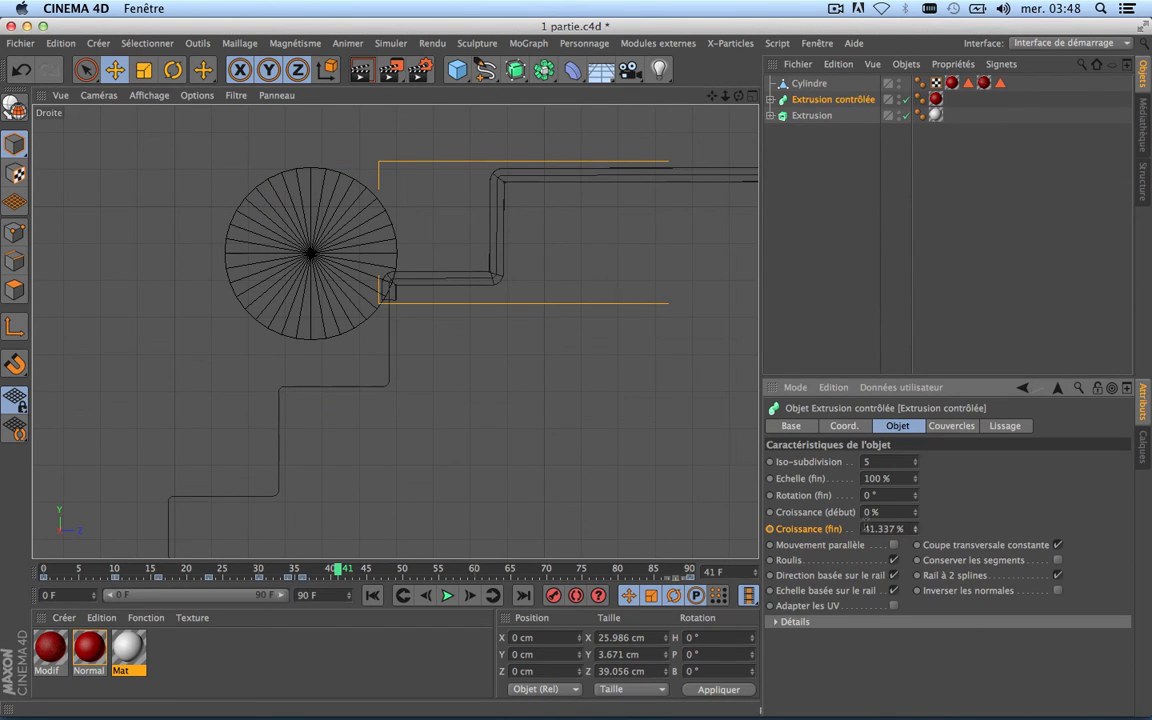
{"action": "left_click", "coordinate": [770, 529], "text": "ctrl"}
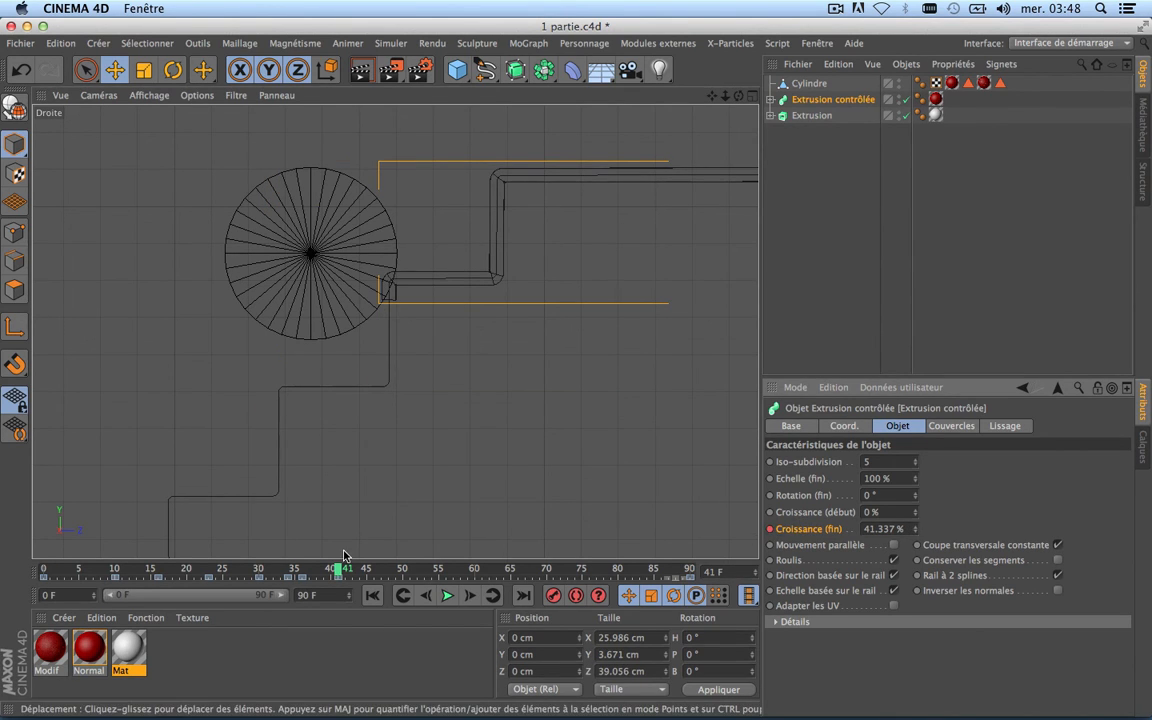
At frame 43, set the carpet's Croissance (fin) to 41.994 % and record a keyframe for that value.
{"action": "left_click_drag", "start_coordinate": [338, 566], "coordinate": [361, 571]}
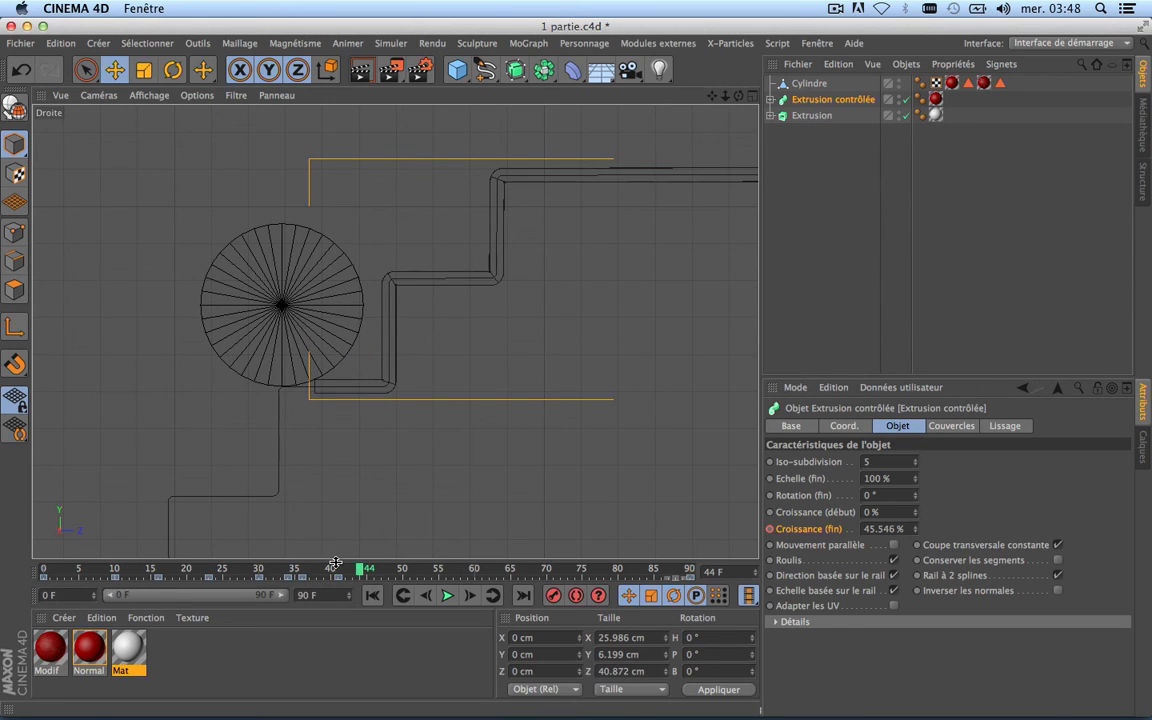
{"action": "left_click_drag", "start_coordinate": [362, 571], "coordinate": [352, 570]}
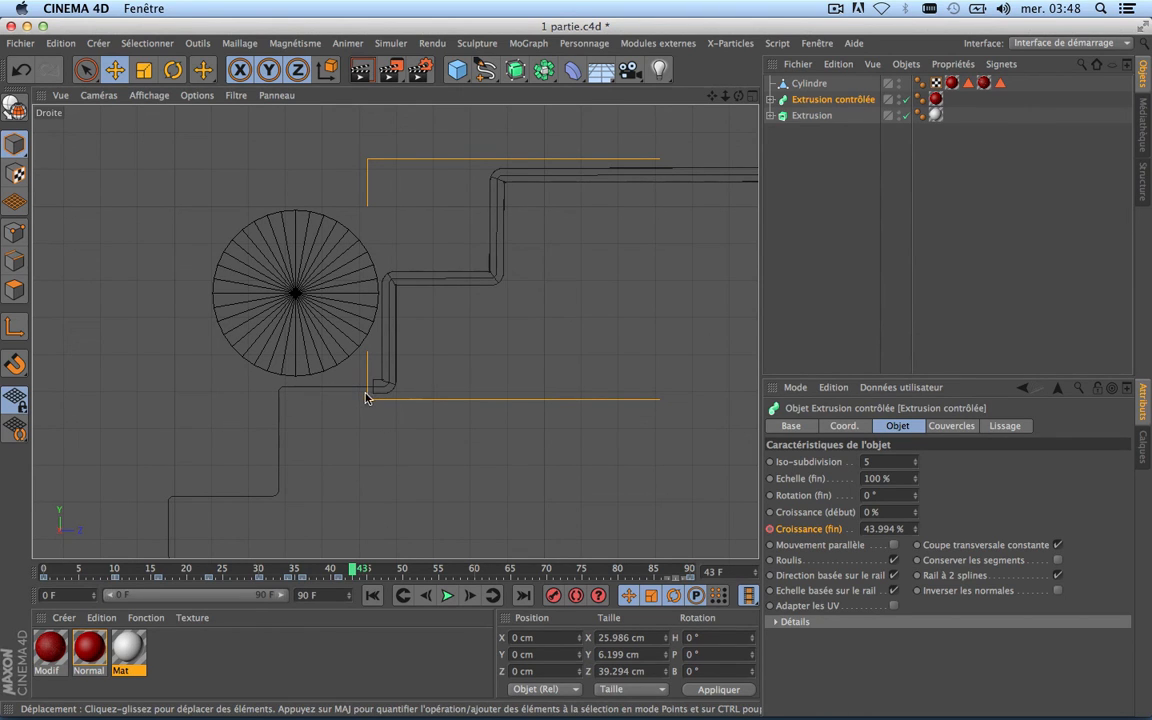
{"action": "left_click_drag", "start_coordinate": [350, 571], "coordinate": [352, 570]}
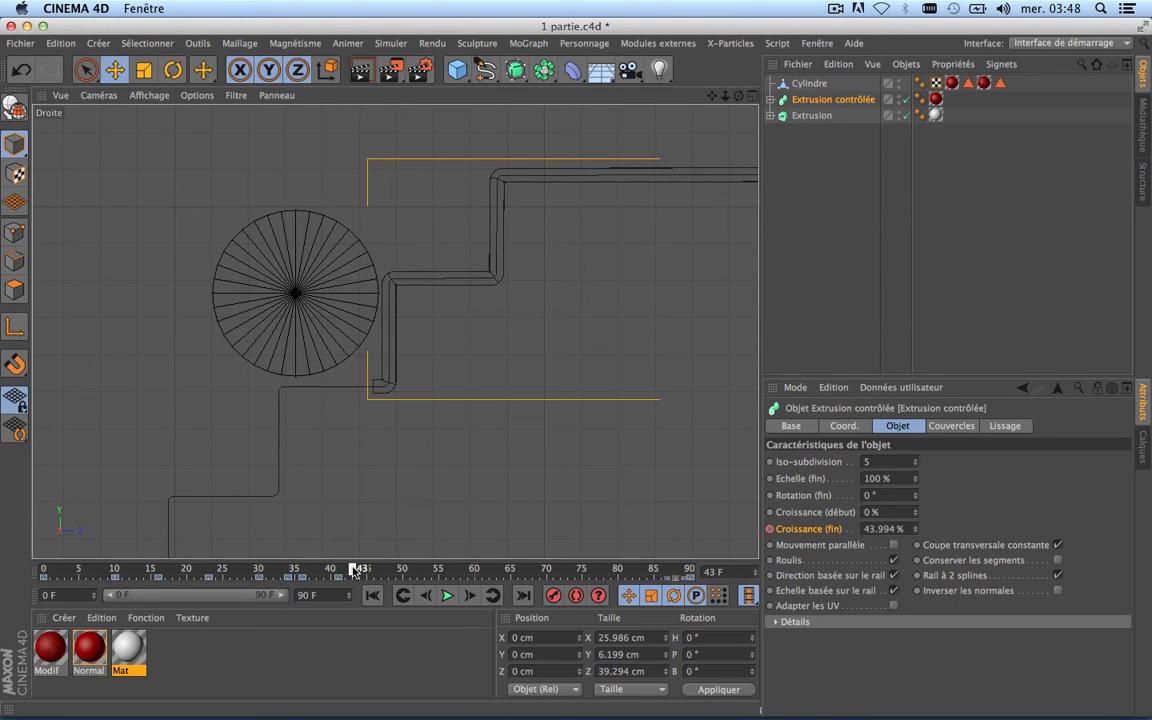
{"action": "left_click", "coordinate": [914, 531]}
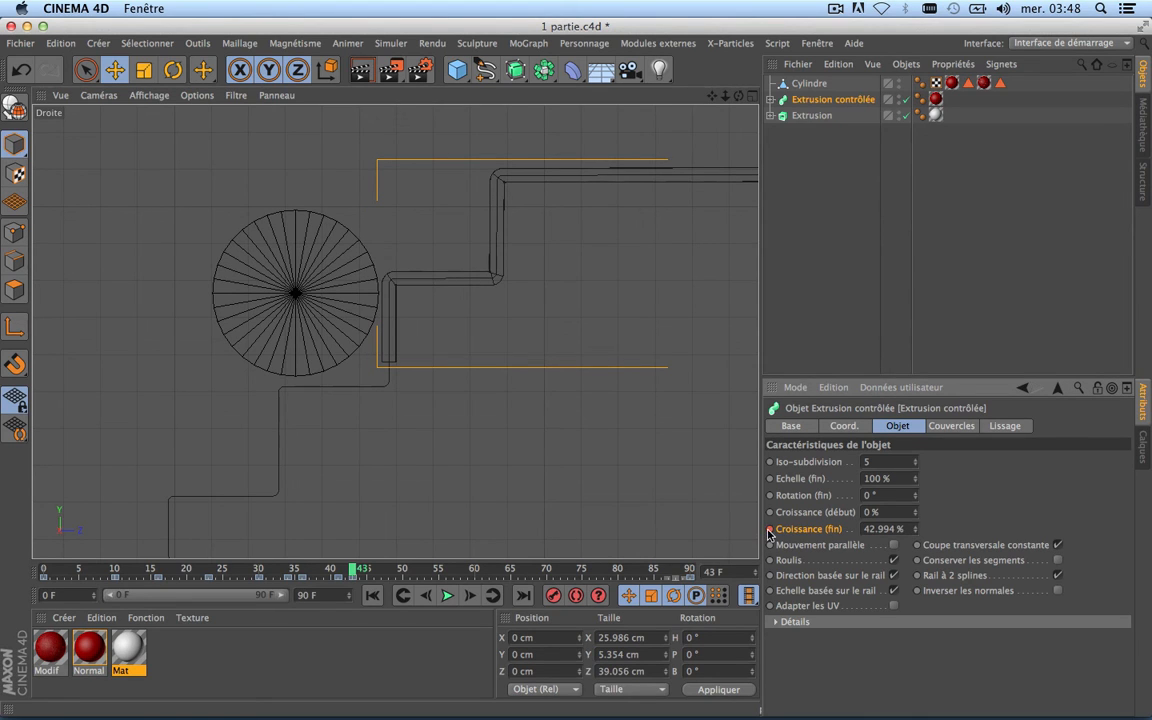
{"action": "left_click", "coordinate": [366, 570]}
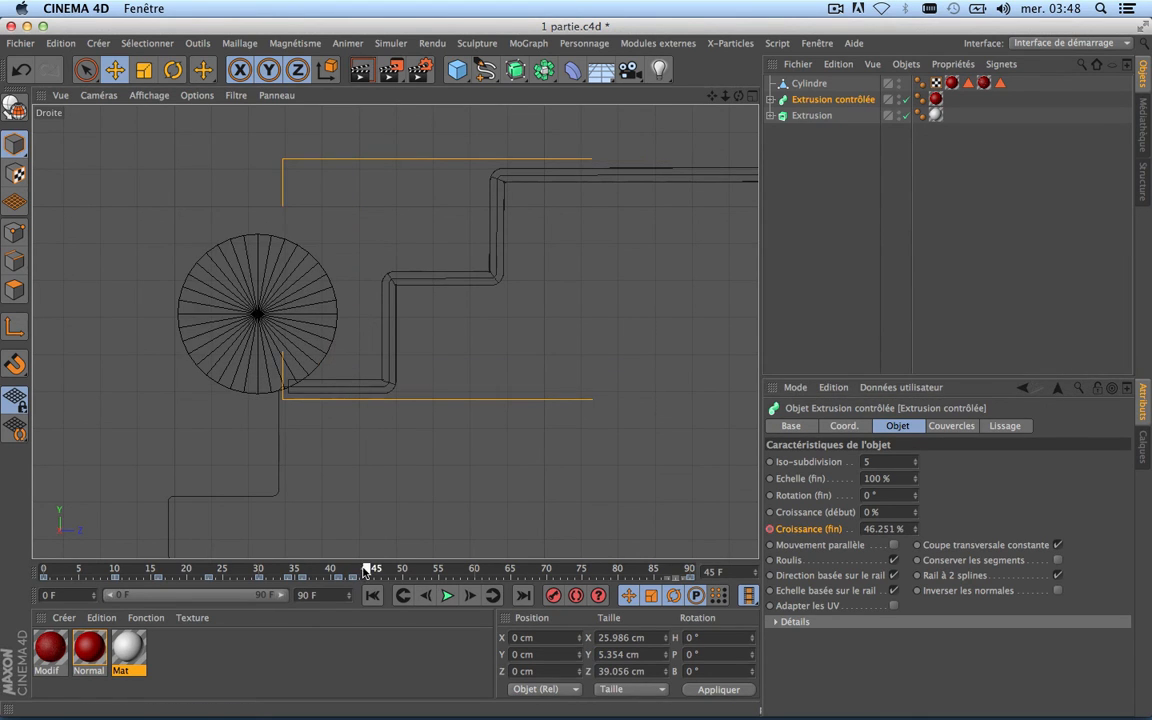
{"action": "left_click_drag", "start_coordinate": [364, 568], "coordinate": [352, 568]}
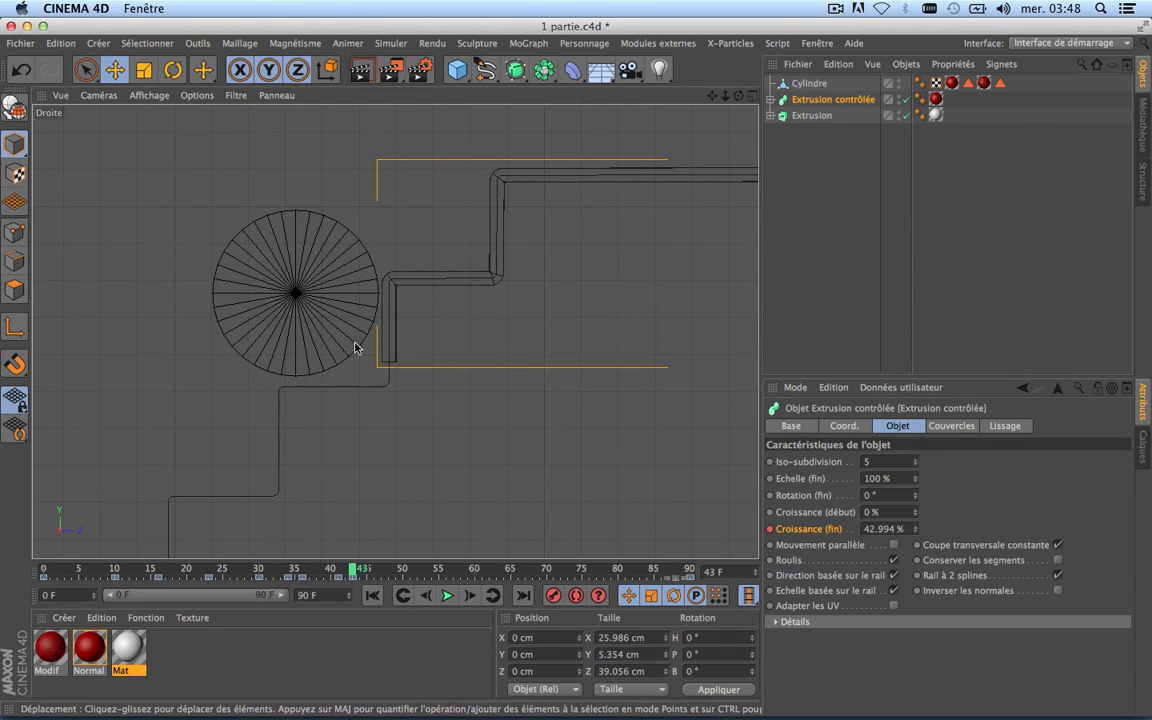
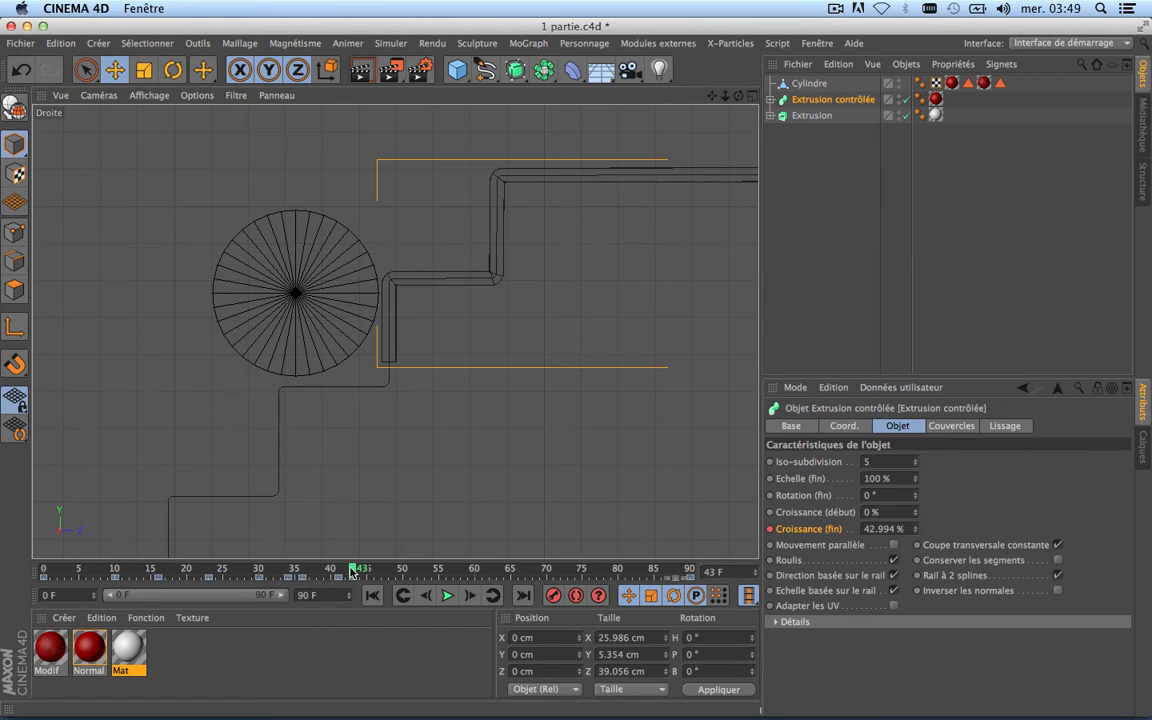
{"action": "left_click_drag", "start_coordinate": [352, 572], "coordinate": [353, 572]}
{"action": "left_click", "coordinate": [915, 532]}
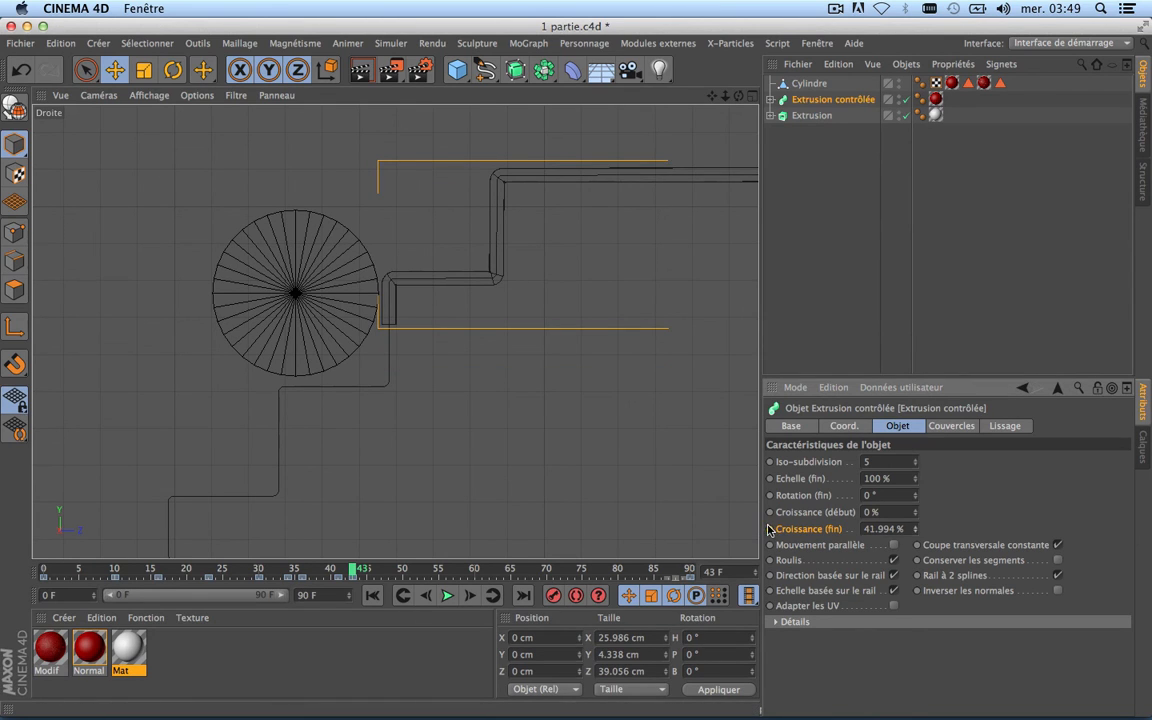
At frame 44, set the carpet's Croissance (fin) to 45.52 % so it ends beneath the roll, and record a keyframe.
{"action": "mouse_move", "coordinate": [345, 570]}
{"action": "left_mouse_down"}
{"action": "mouse_move", "coordinate": [334, 568]}
{"action": "mouse_move", "coordinate": [362, 572]}
{"action": "left_mouse_up"}
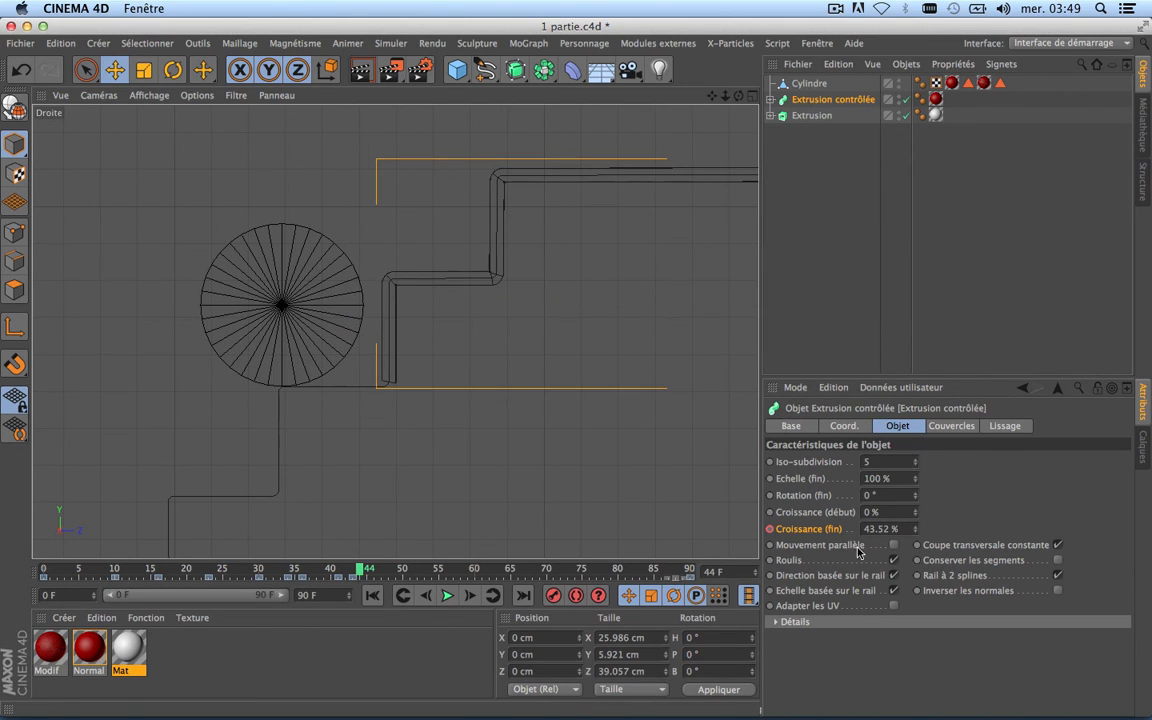
{"action": "left_click", "coordinate": [914, 525]}
{"action": "left_click", "coordinate": [914, 525]}
{"action": "left_click", "coordinate": [914, 525]}
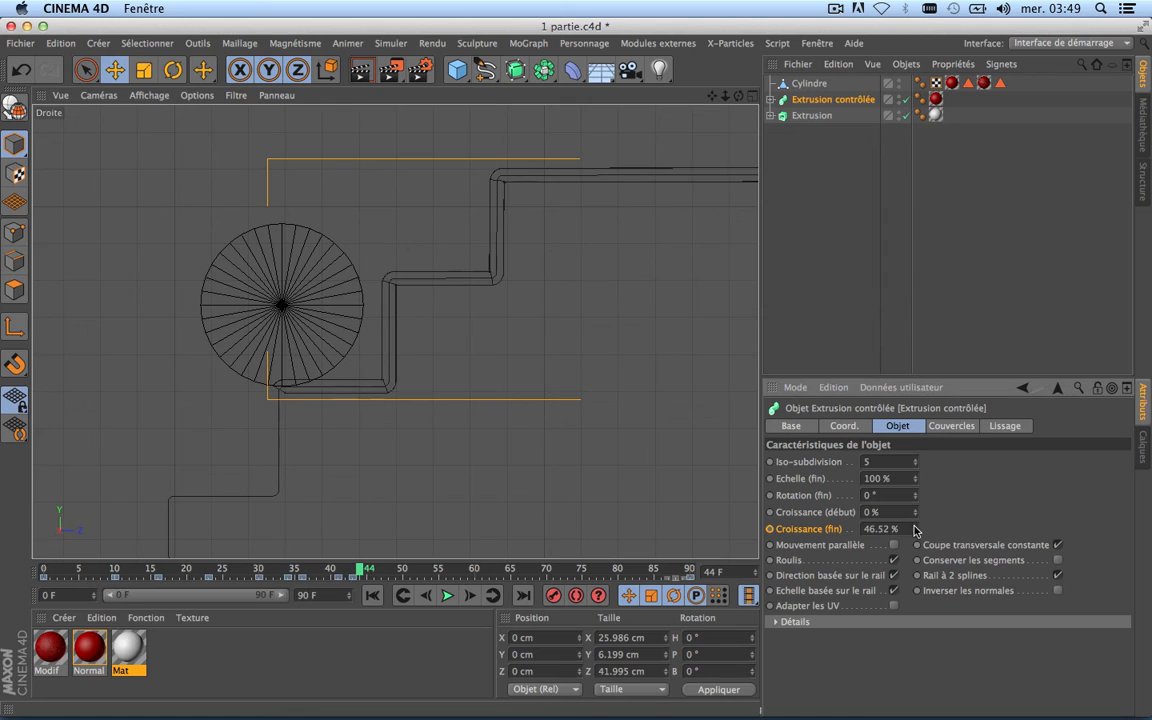
{"action": "left_click", "coordinate": [914, 532]}
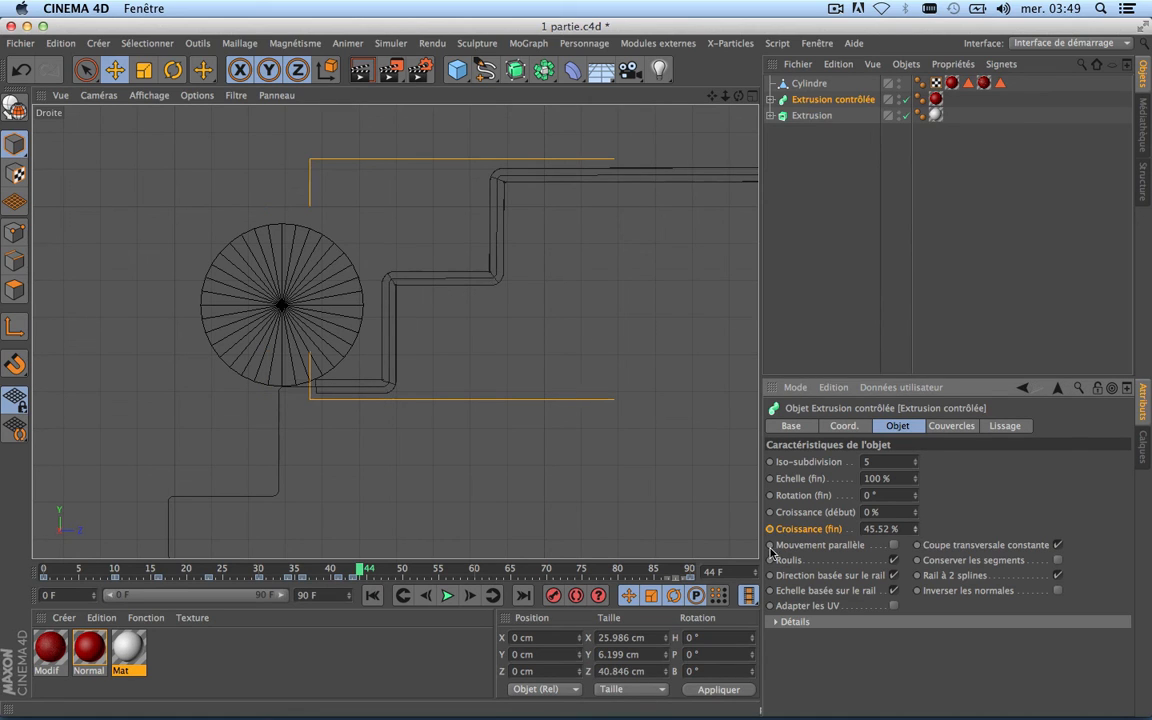
{"action": "left_click", "coordinate": [367, 569]}
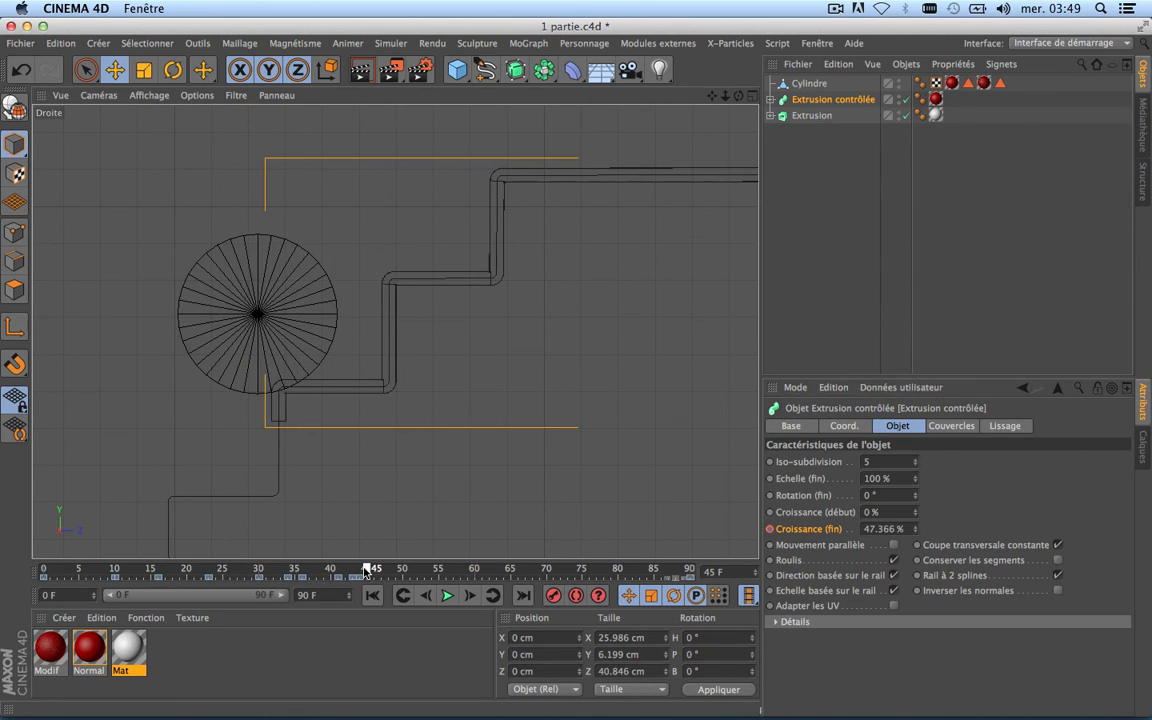
{"action": "left_click_drag", "start_coordinate": [365, 568], "coordinate": [382, 568]}
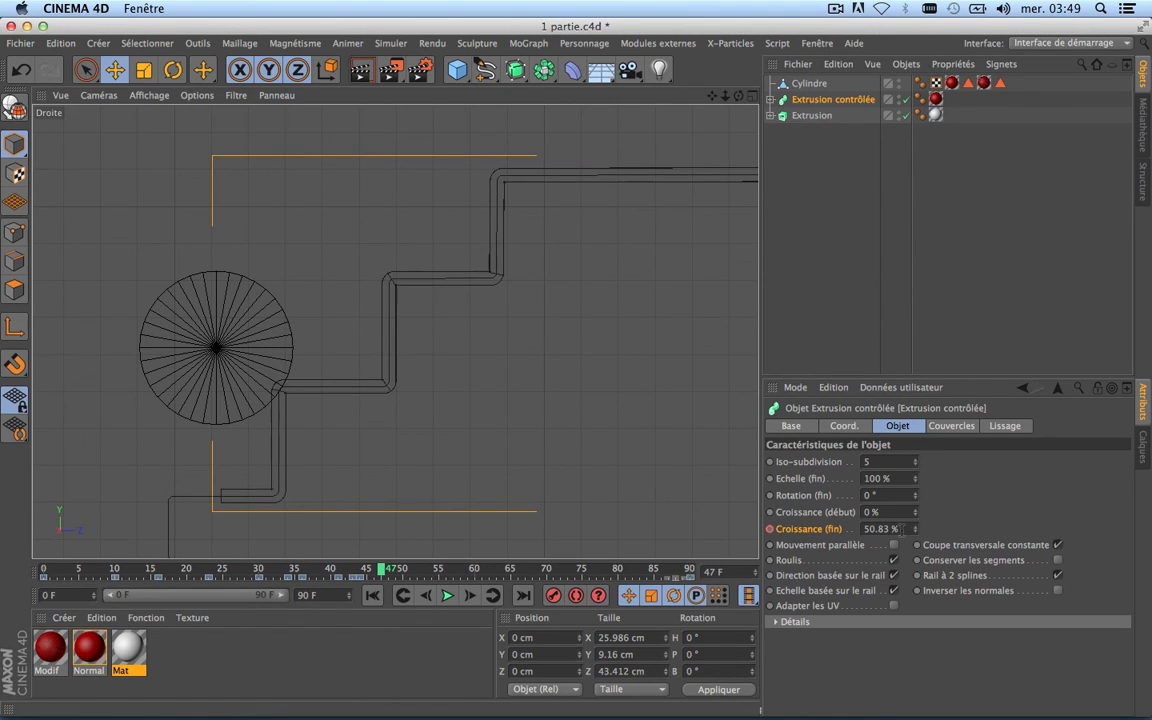
{"action": "left_click", "coordinate": [914, 532]}
{"action": "left_click", "coordinate": [914, 532]}
{"action": "left_click", "coordinate": [914, 532]}
{"action": "left_click", "coordinate": [914, 532]}
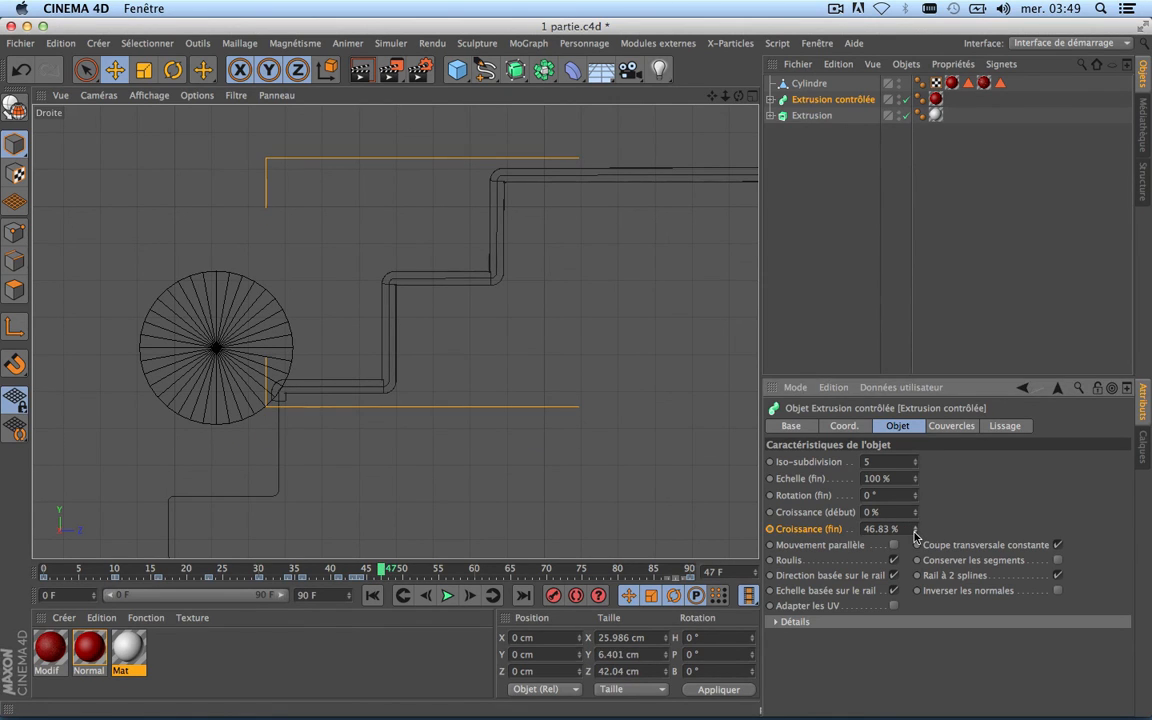
{"action": "left_click", "coordinate": [914, 532]}
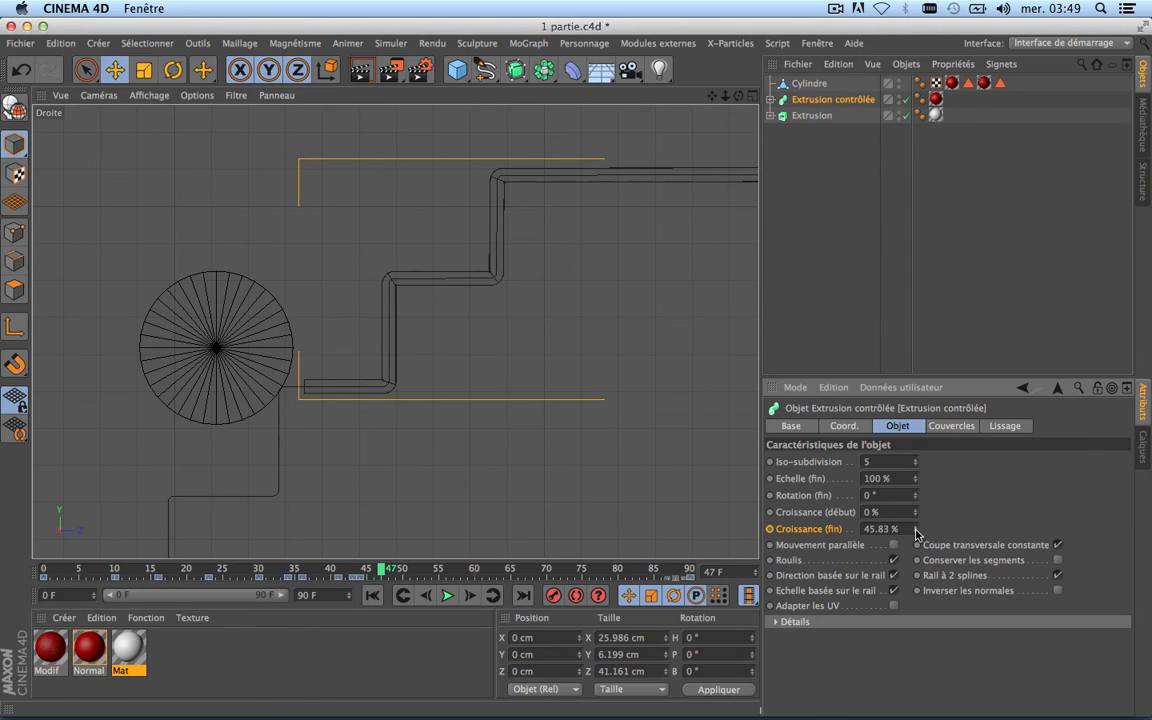
{"action": "left_click", "coordinate": [388, 570]}
{"action": "left_click", "coordinate": [381, 570]}
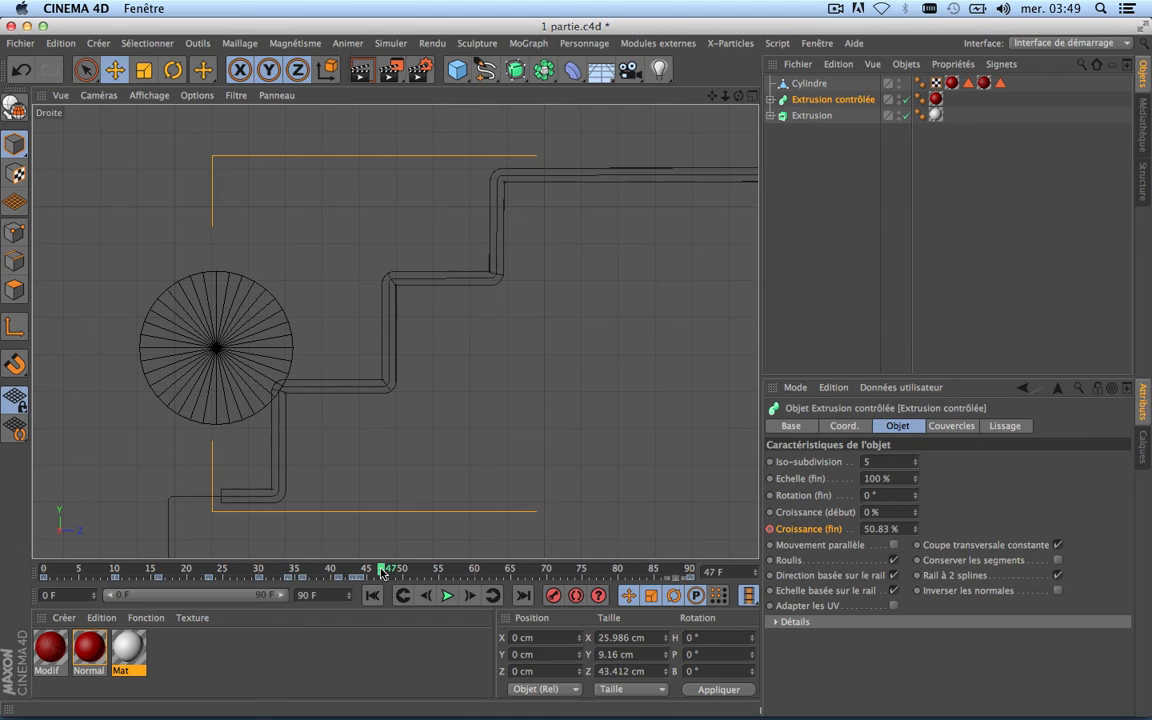
{"action": "left_click", "coordinate": [914, 532]}
{"action": "left_click", "coordinate": [914, 532]}
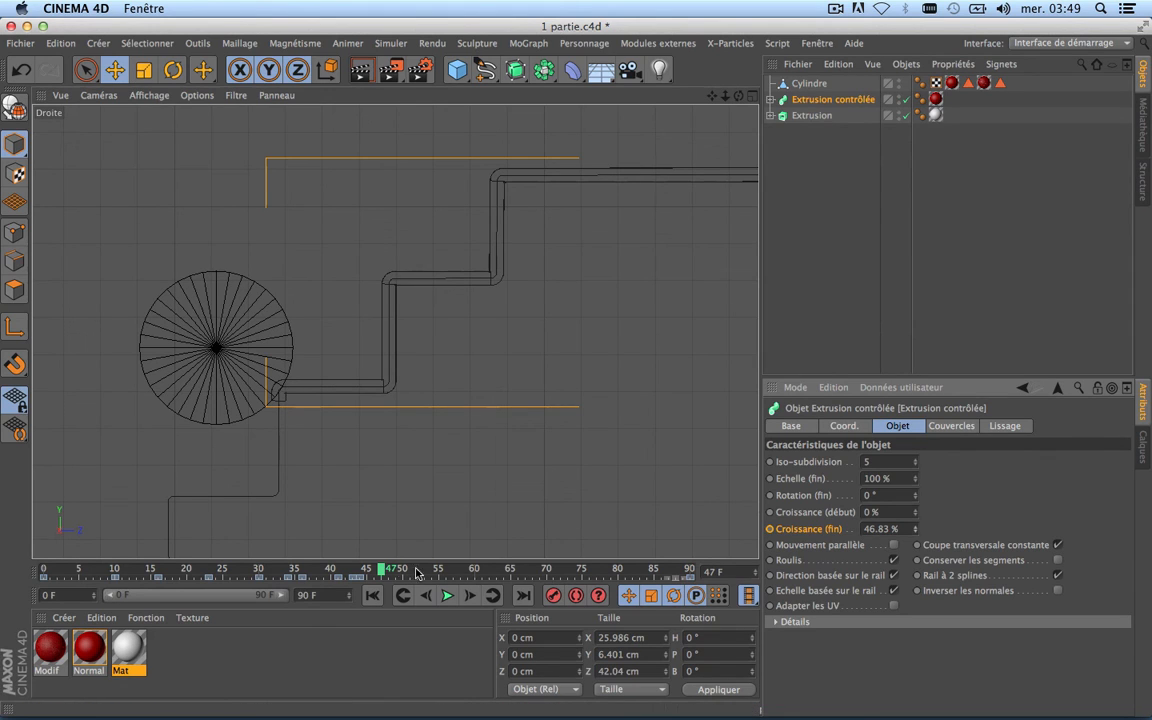
{"action": "left_click_drag", "start_coordinate": [383, 570], "coordinate": [389, 571]}
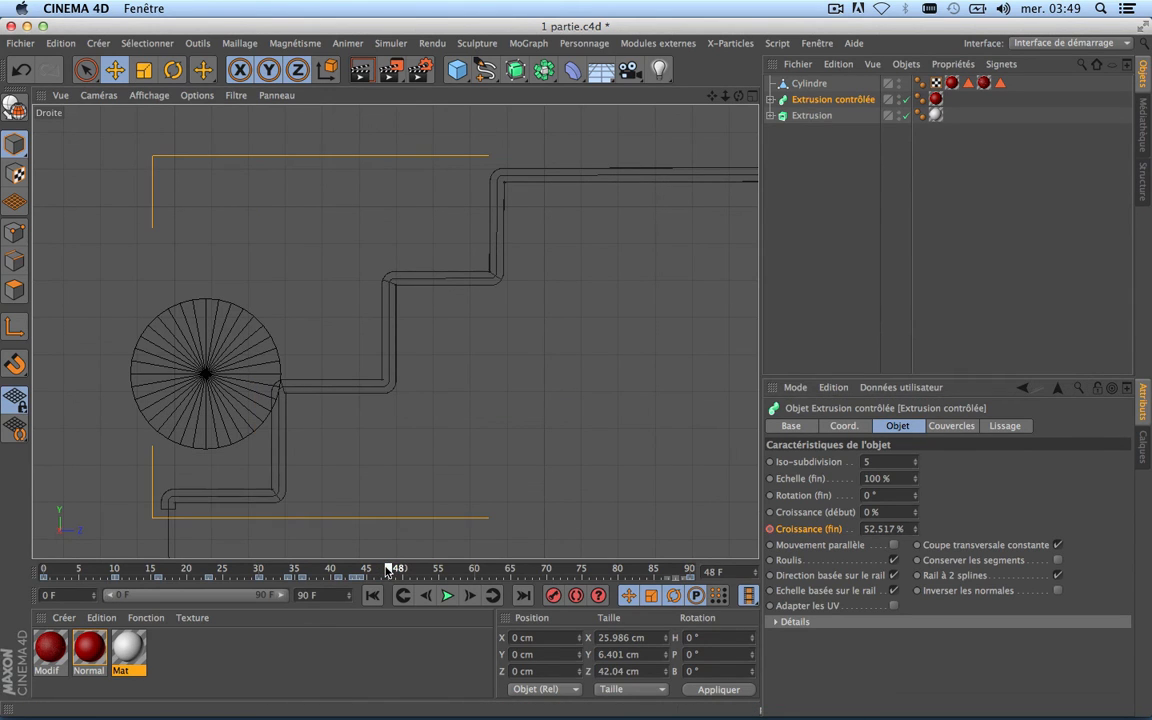
{"action": "left_click", "coordinate": [917, 532]}
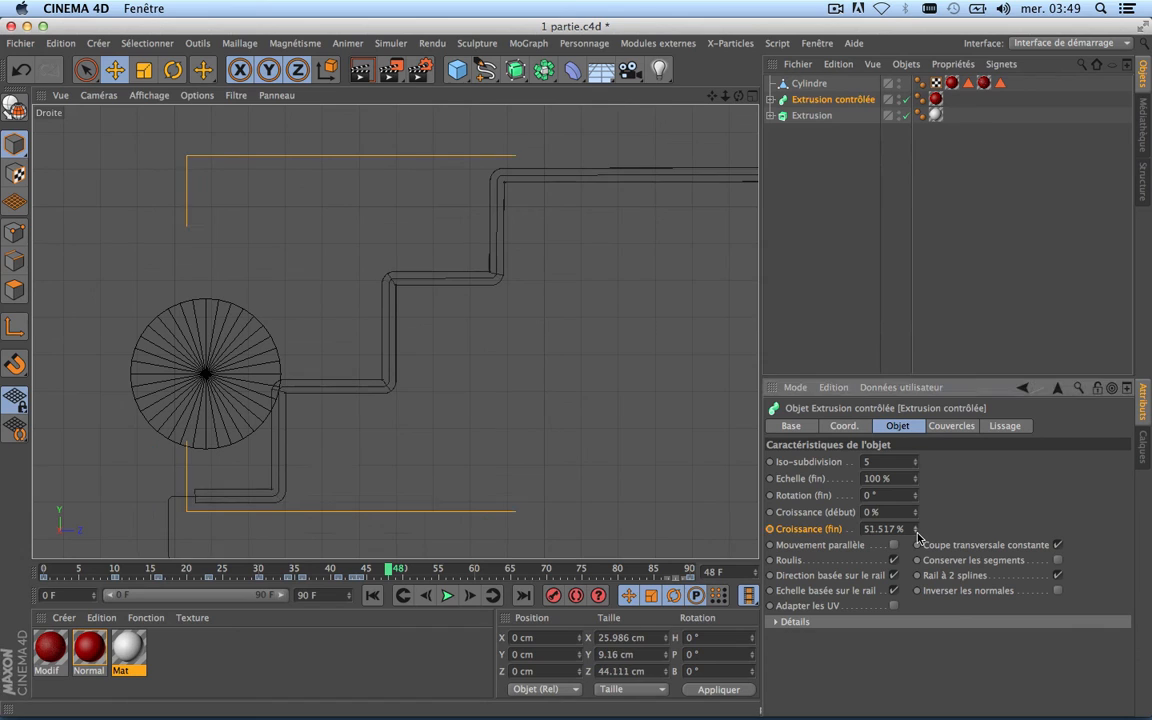
{"action": "left_click", "coordinate": [917, 532]}
{"action": "left_click", "coordinate": [917, 532]}
{"action": "left_click", "coordinate": [917, 532]}
{"action": "left_click", "coordinate": [917, 532]}
{"action": "left_click", "coordinate": [917, 532]}
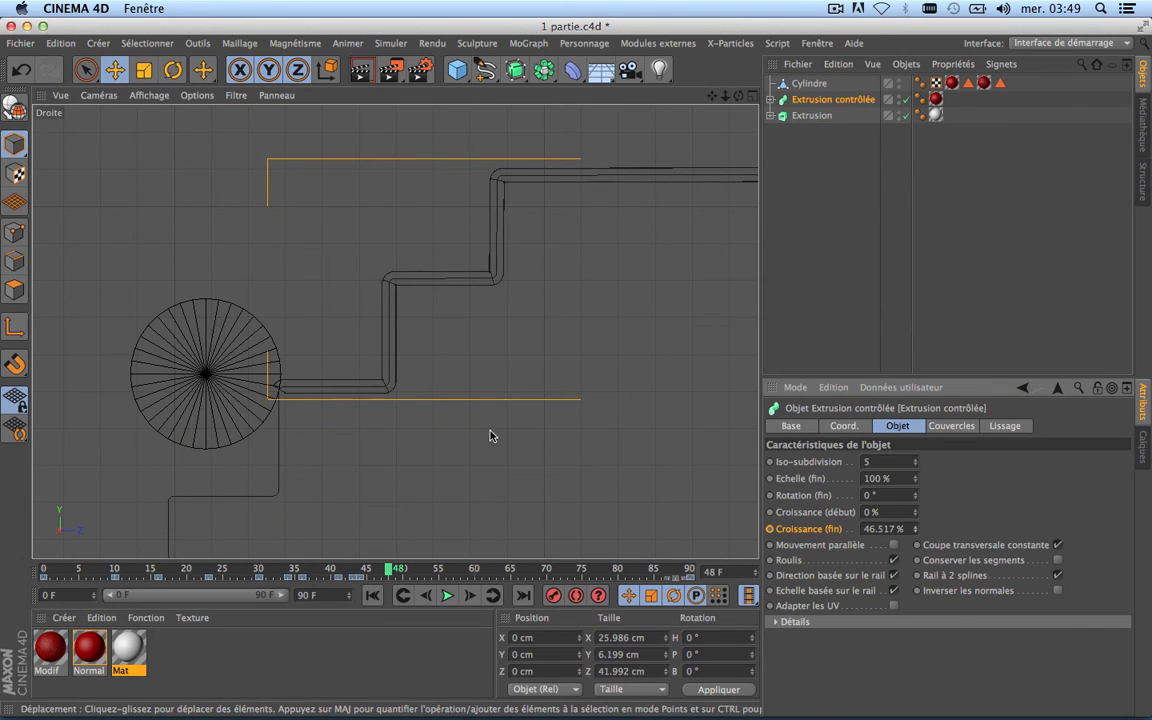
{"action": "left_click", "coordinate": [770, 529]}
At frame 47, set the carpet's Croissance (fin) to 46.83 % so it ends against the roll, and record a keyframe.
{"action": "mouse_move", "coordinate": [388, 572]}
{"action": "left_mouse_down"}
{"action": "mouse_move", "coordinate": [368, 573]}
{"action": "mouse_move", "coordinate": [381, 572]}
{"action": "left_mouse_up"}
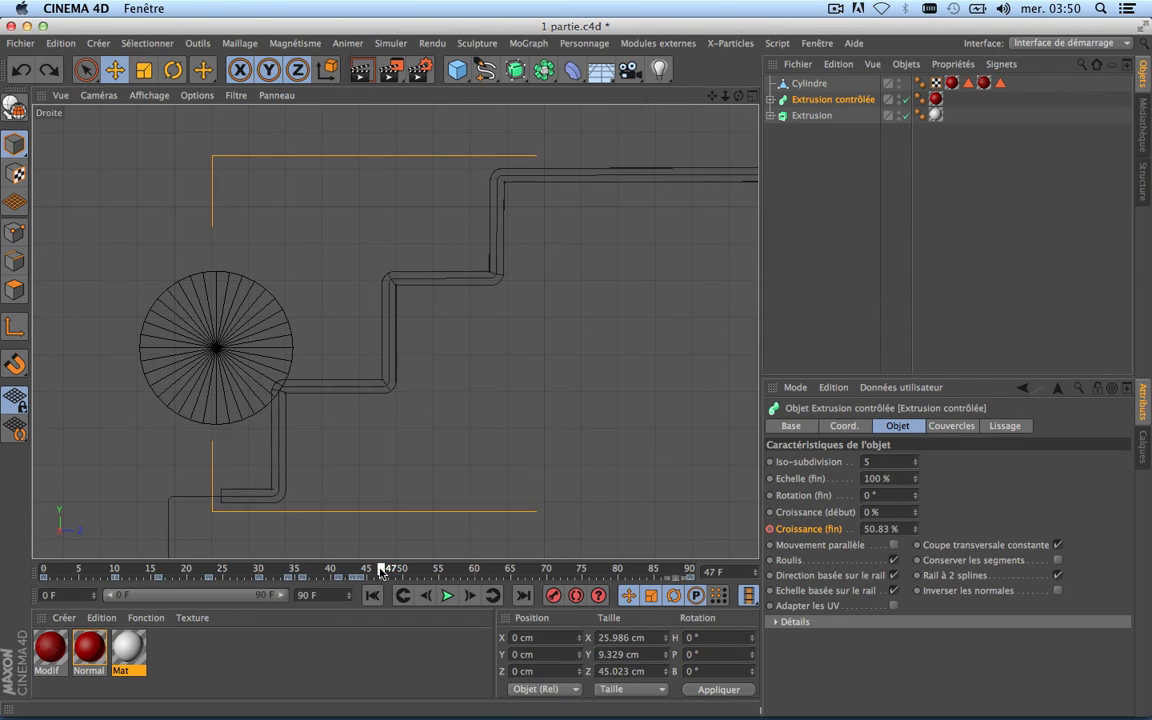
{"action": "left_click", "coordinate": [913, 533]}
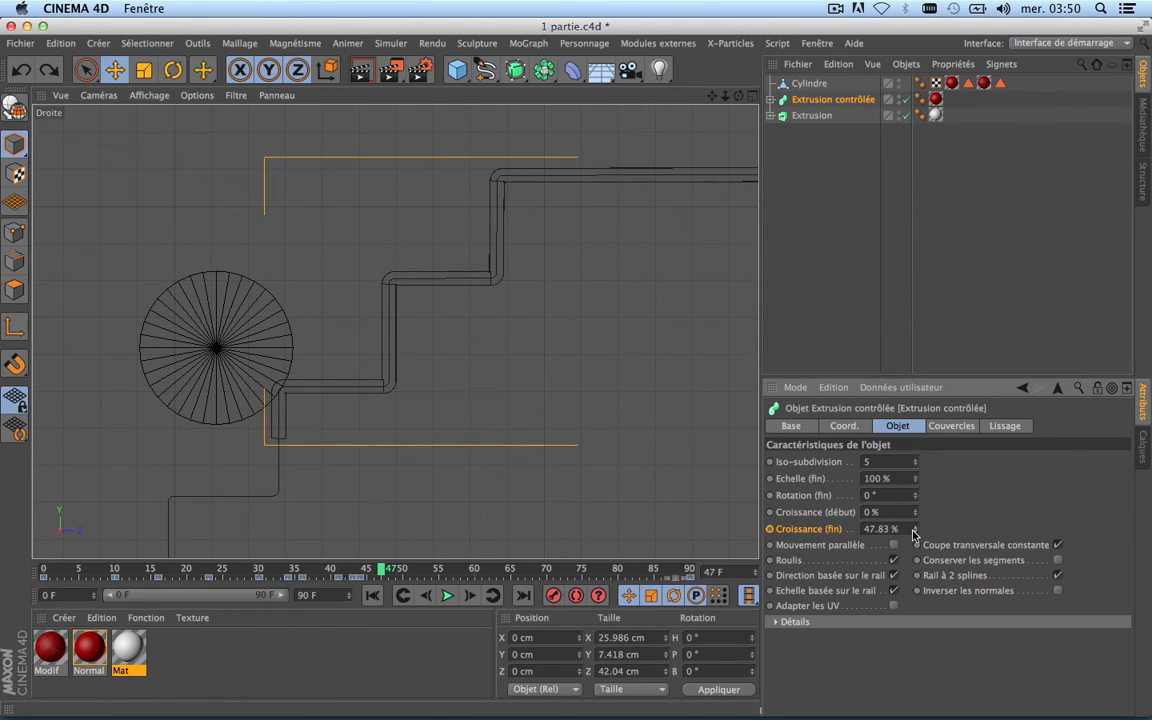
{"action": "left_click", "coordinate": [770, 528], "text": "ctrl"}
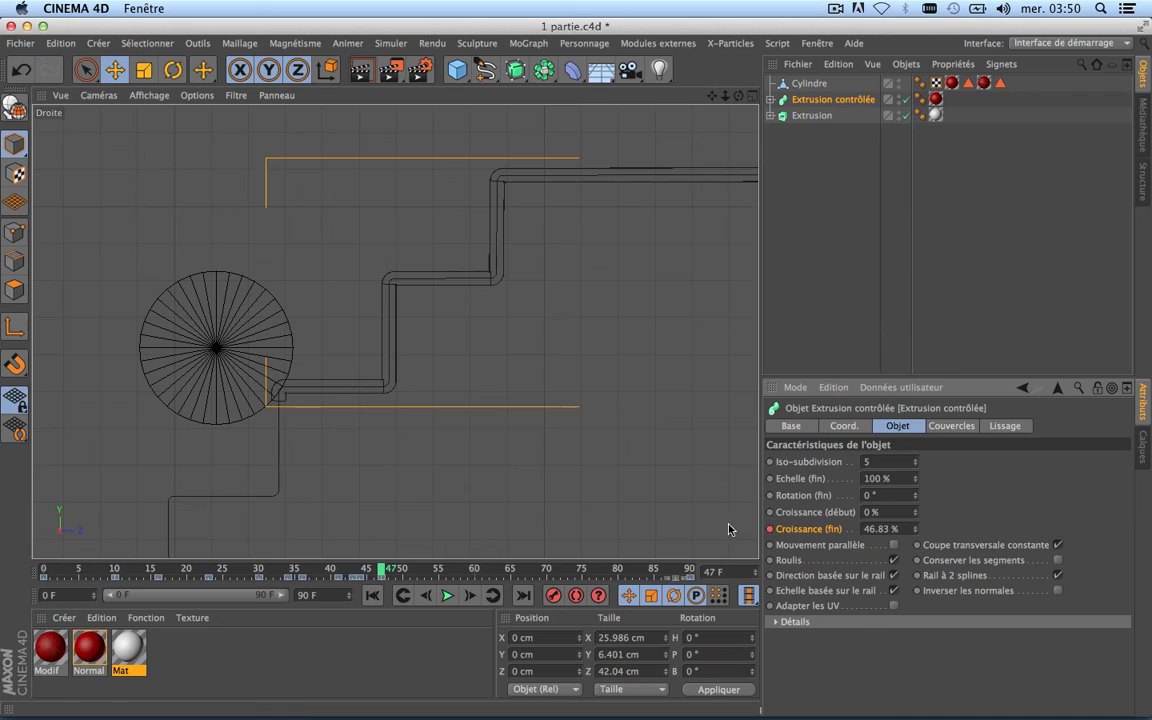
At frame 50, set the carpet's Croissance (fin) to 47.576 % and record a keyframe for it.
{"action": "left_click", "coordinate": [370, 570]}
{"action": "left_click_drag", "start_coordinate": [370, 570], "coordinate": [403, 571]}
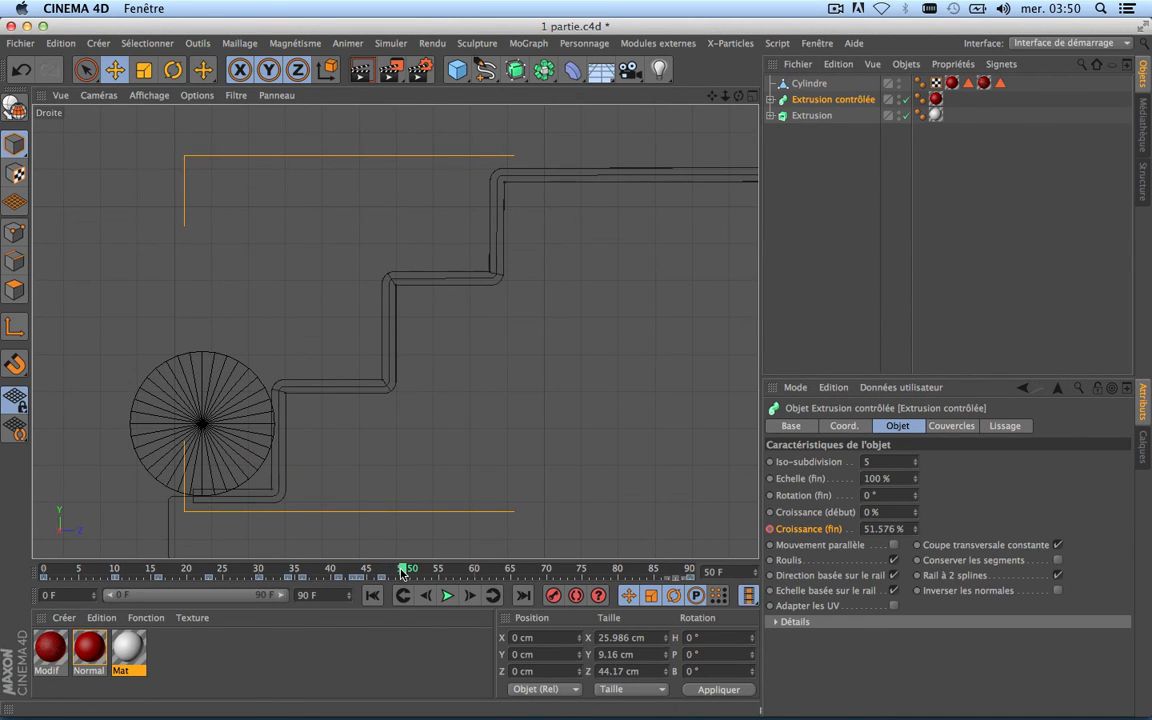
{"action": "left_click", "coordinate": [914, 532]}
{"action": "left_click", "coordinate": [914, 532]}
{"action": "left_click", "coordinate": [914, 532]}
{"action": "left_click", "coordinate": [914, 532]}
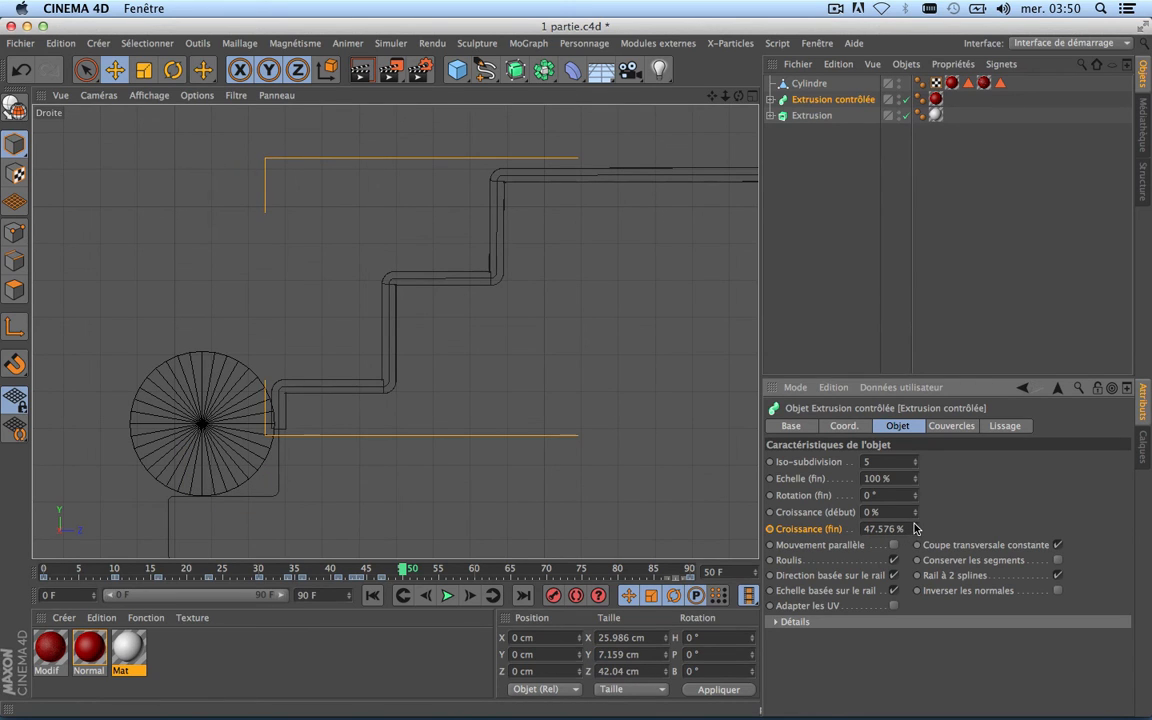
{"action": "left_click", "coordinate": [914, 525]}
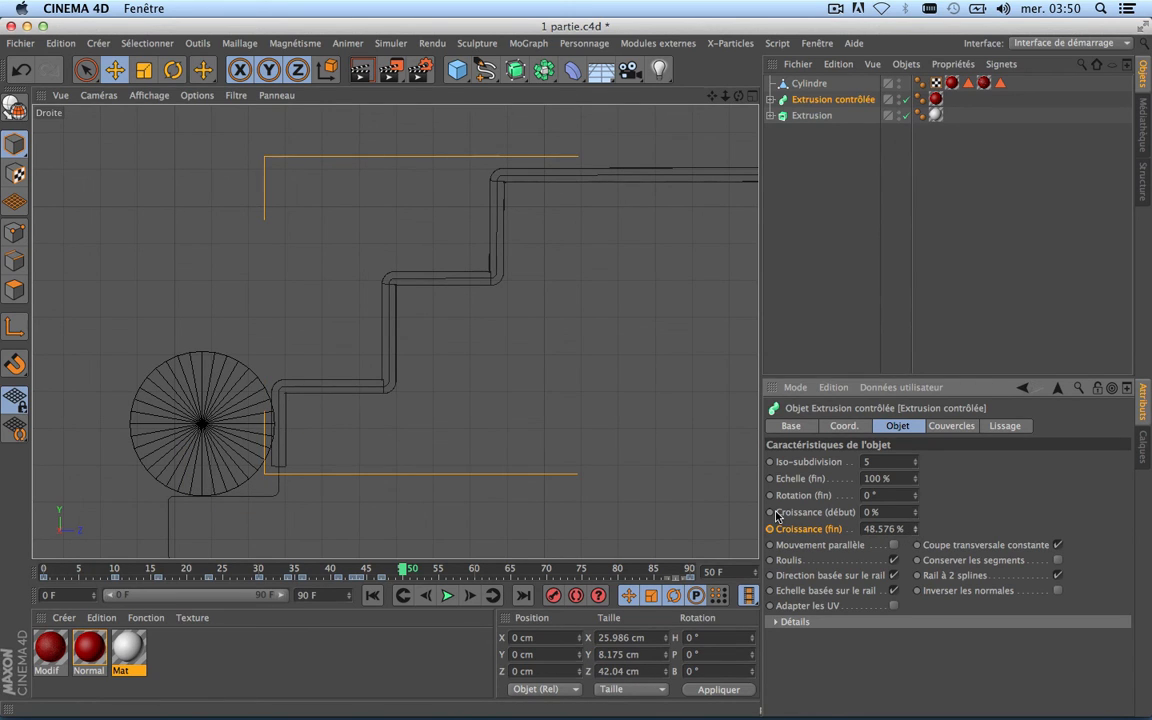
{"action": "left_click", "coordinate": [915, 532]}
{"action": "left_click", "coordinate": [770, 529], "text": "ctrl"}
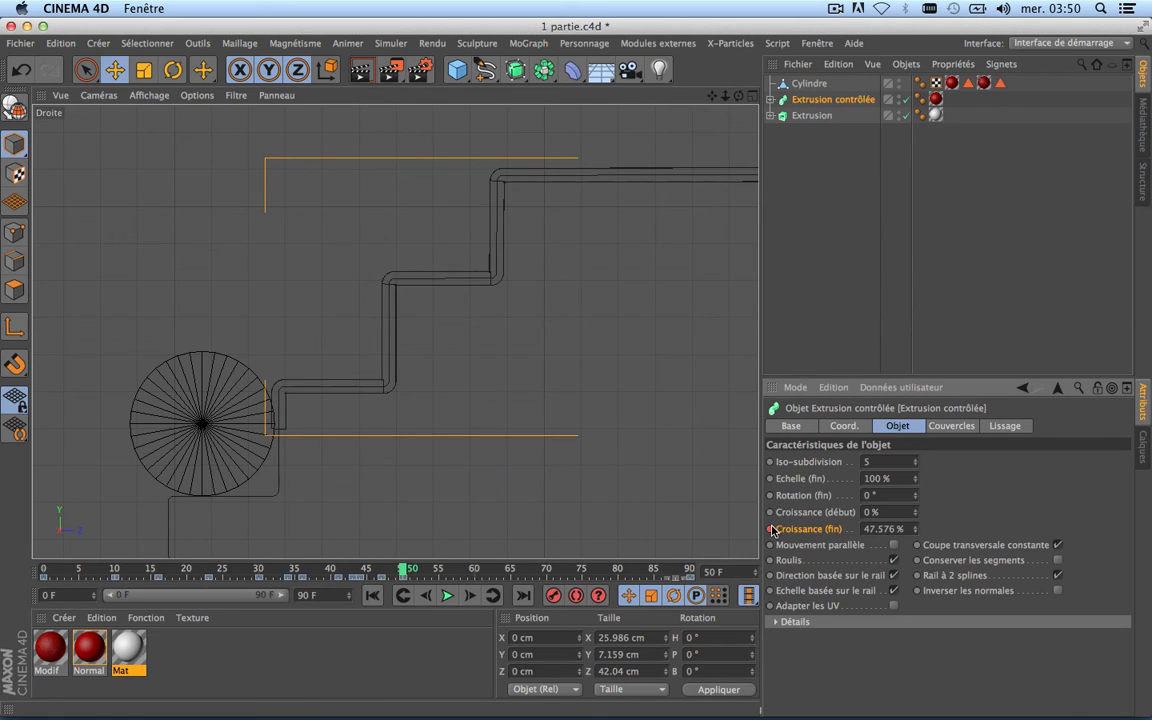
{"action": "mouse_move", "coordinate": [400, 570]}
{"action": "left_mouse_down"}
{"action": "mouse_move", "coordinate": [362, 577]}
{"action": "mouse_move", "coordinate": [452, 577]}
{"action": "mouse_move", "coordinate": [402, 586]}
{"action": "left_mouse_up"}
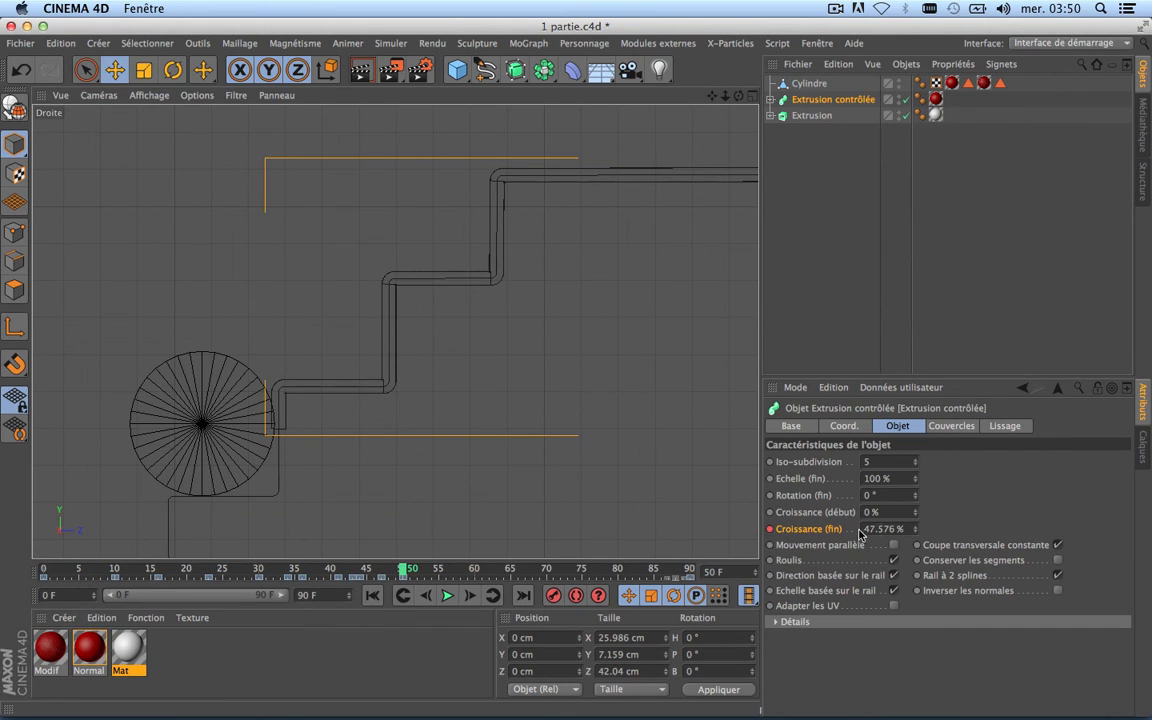
At frame 51, set the carpet's Croissance (fin) to 51.4 % so it ends beneath the roll, and record a keyframe.
{"action": "left_click", "coordinate": [416, 572]}
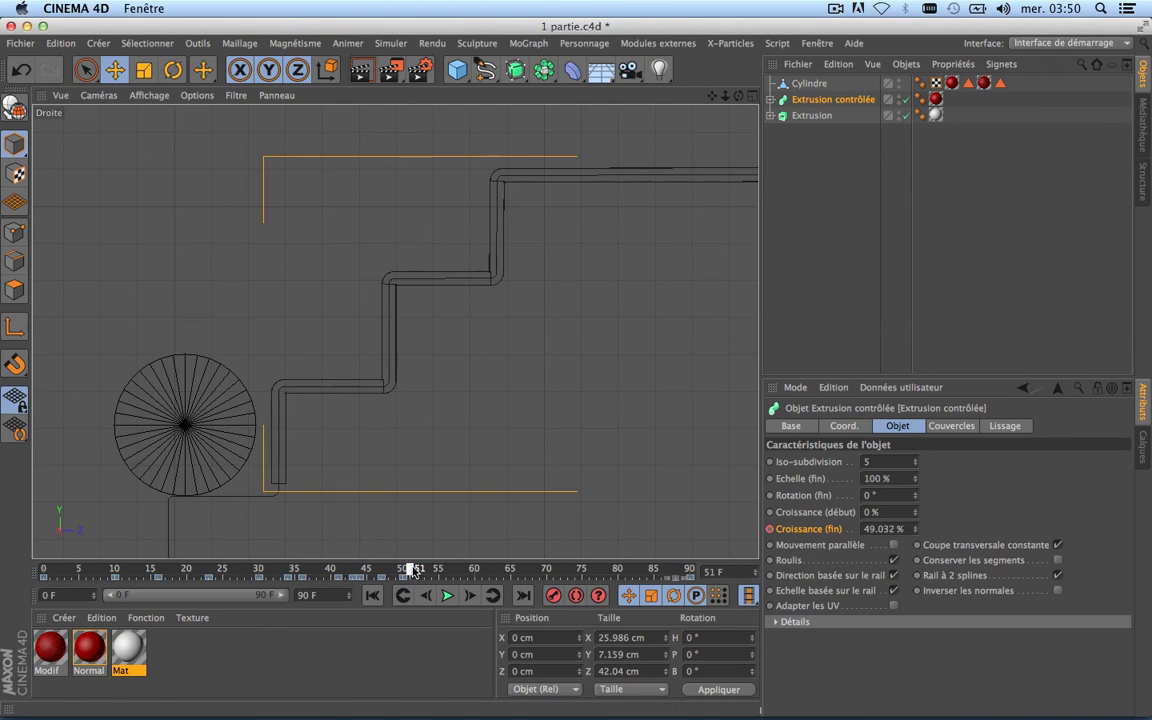
{"action": "left_click", "coordinate": [916, 526]}
{"action": "left_click", "coordinate": [916, 526]}
{"action": "left_click", "coordinate": [916, 532]}
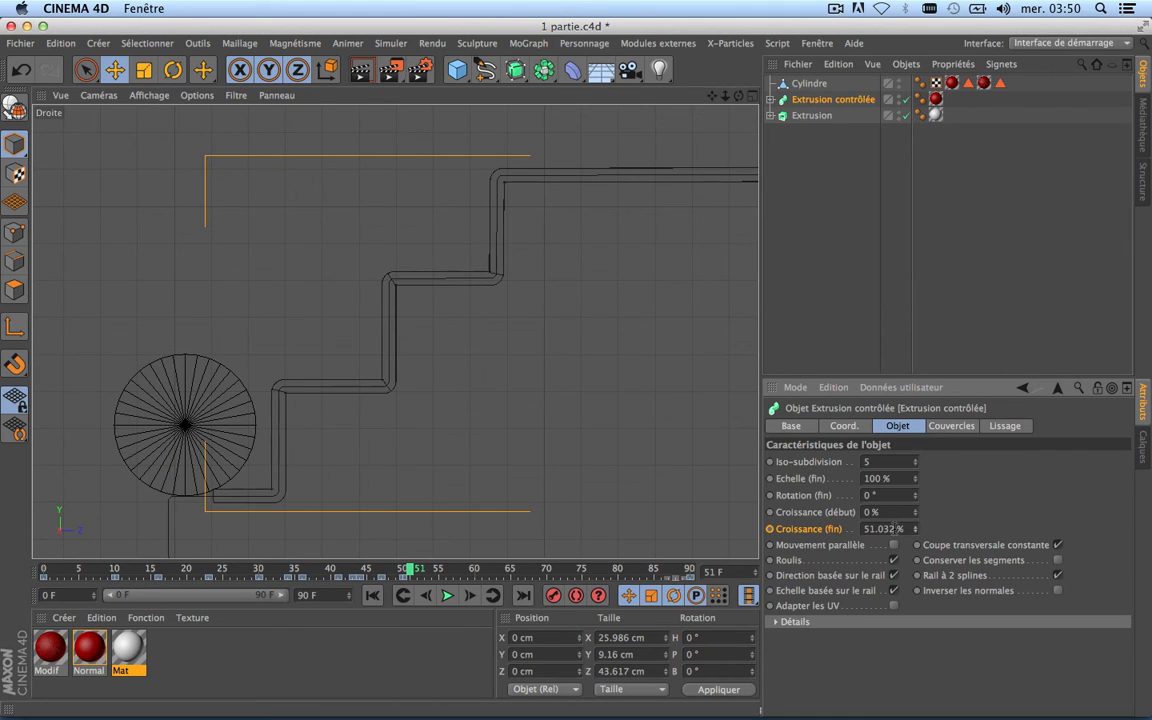
{"action": "double_click", "coordinate": [892, 528]}
{"action": "type", "text": "51.4"}
{"action": "key", "text": "Return"}
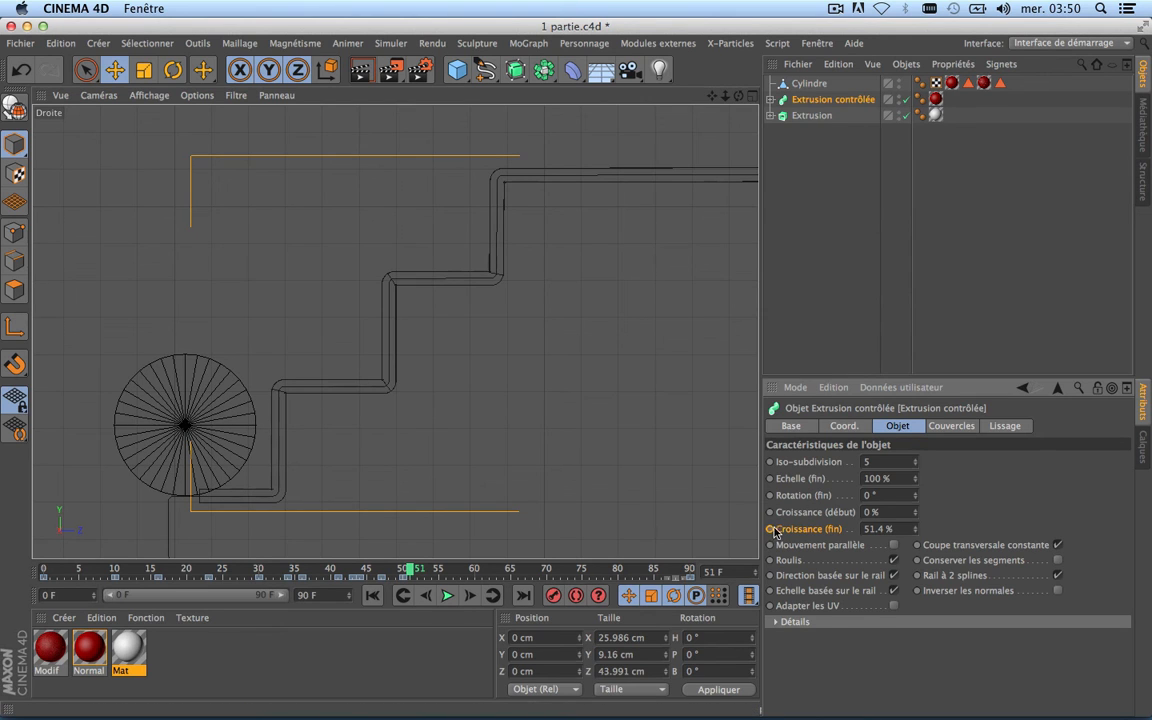
At frame 54, set the carpet's Croissance (fin) to 52.3 % so it ends at the step edge behind the roll, and record a keyframe.
{"action": "scroll", "coordinate": [399, 418], "scroll_direction": "down", "scroll_amount": 5}
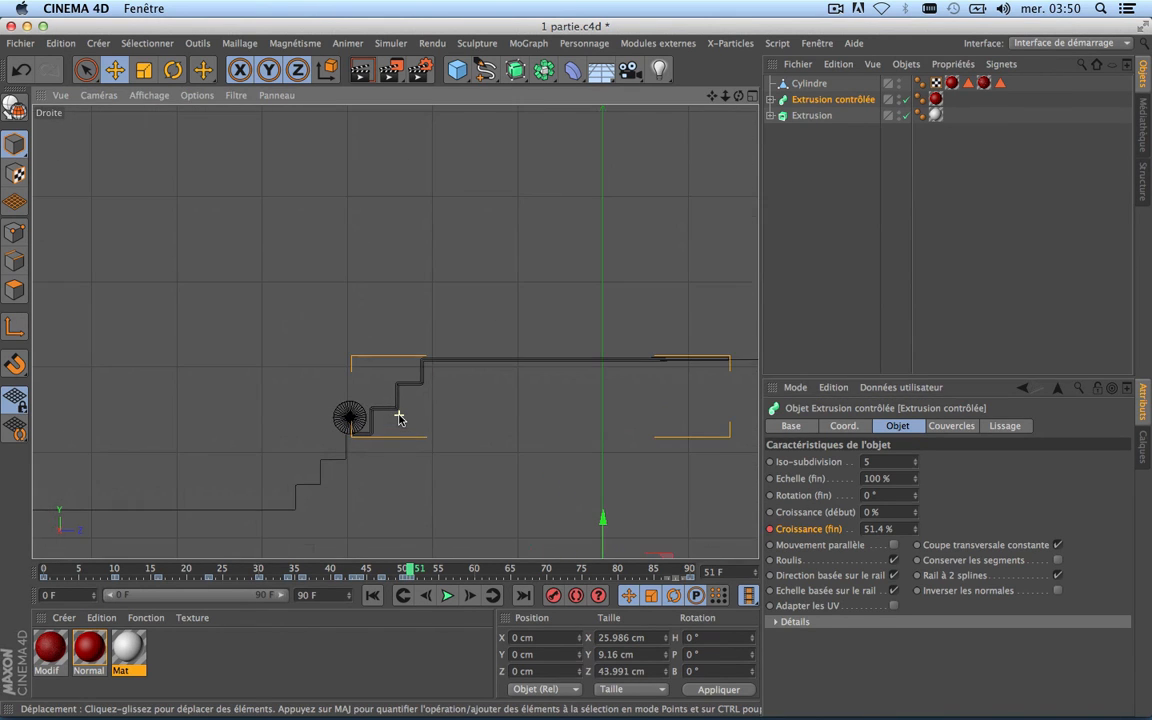
{"action": "scroll", "coordinate": [380, 505], "scroll_direction": "up", "scroll_amount": 4}
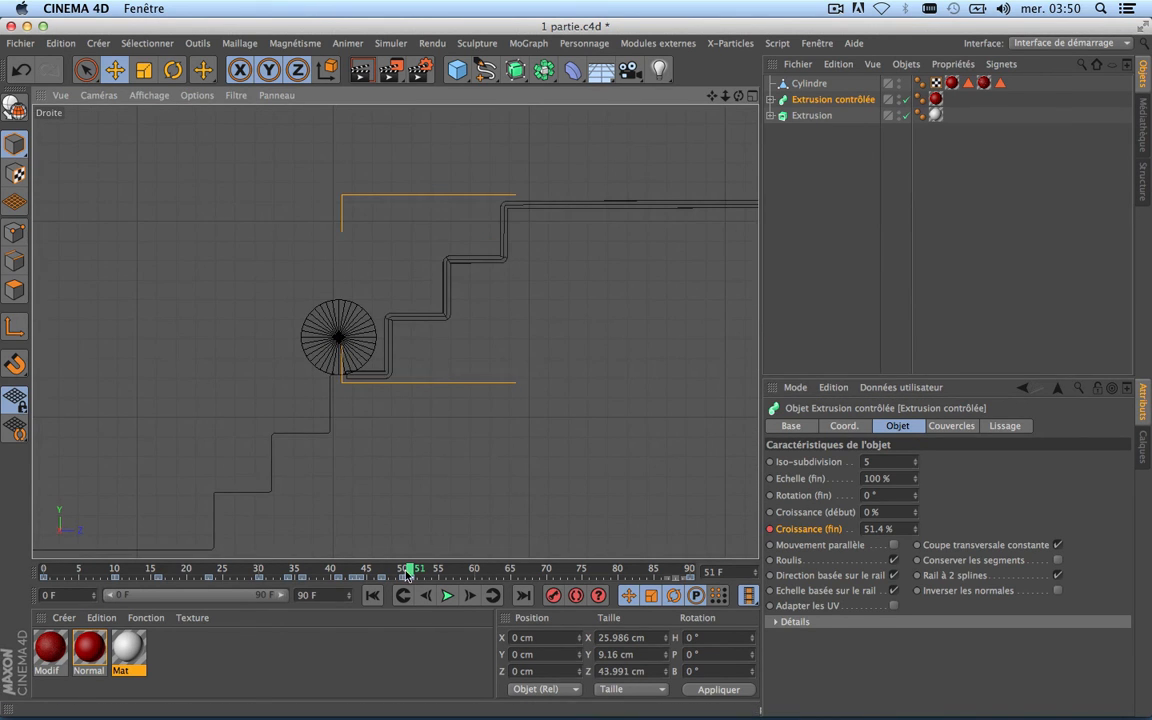
{"action": "left_click_drag", "start_coordinate": [416, 569], "coordinate": [434, 569]}
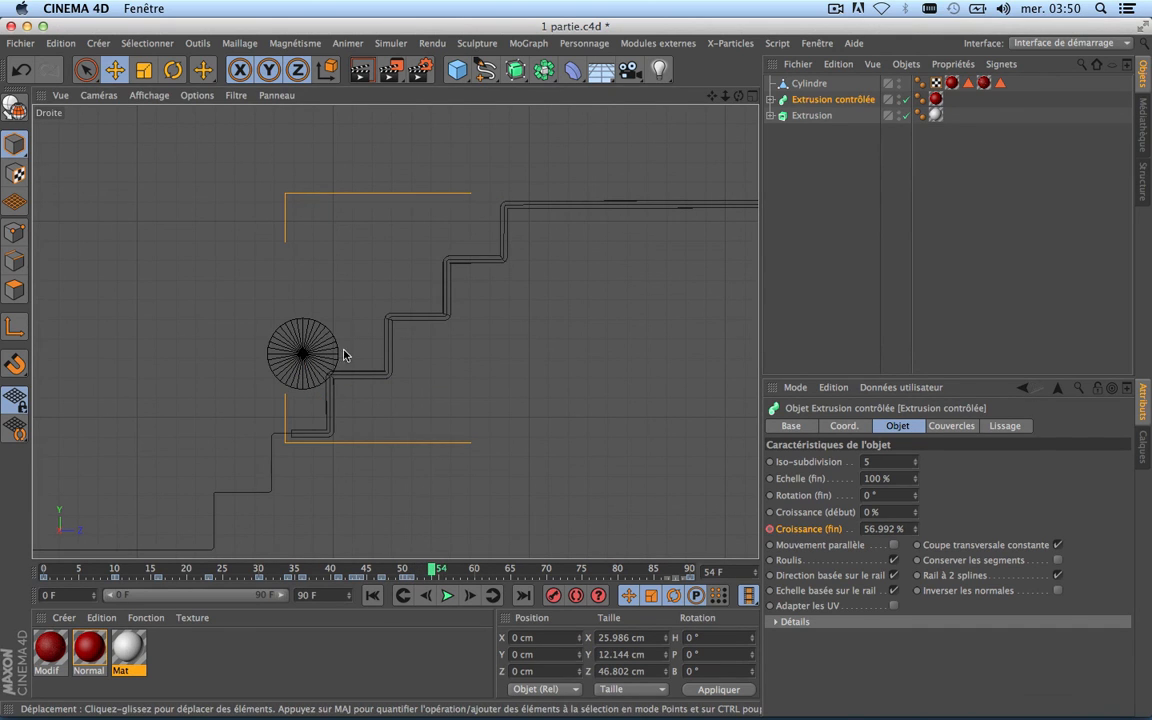
{"action": "scroll", "coordinate": [325, 330], "scroll_direction": "up", "scroll_amount": 3}
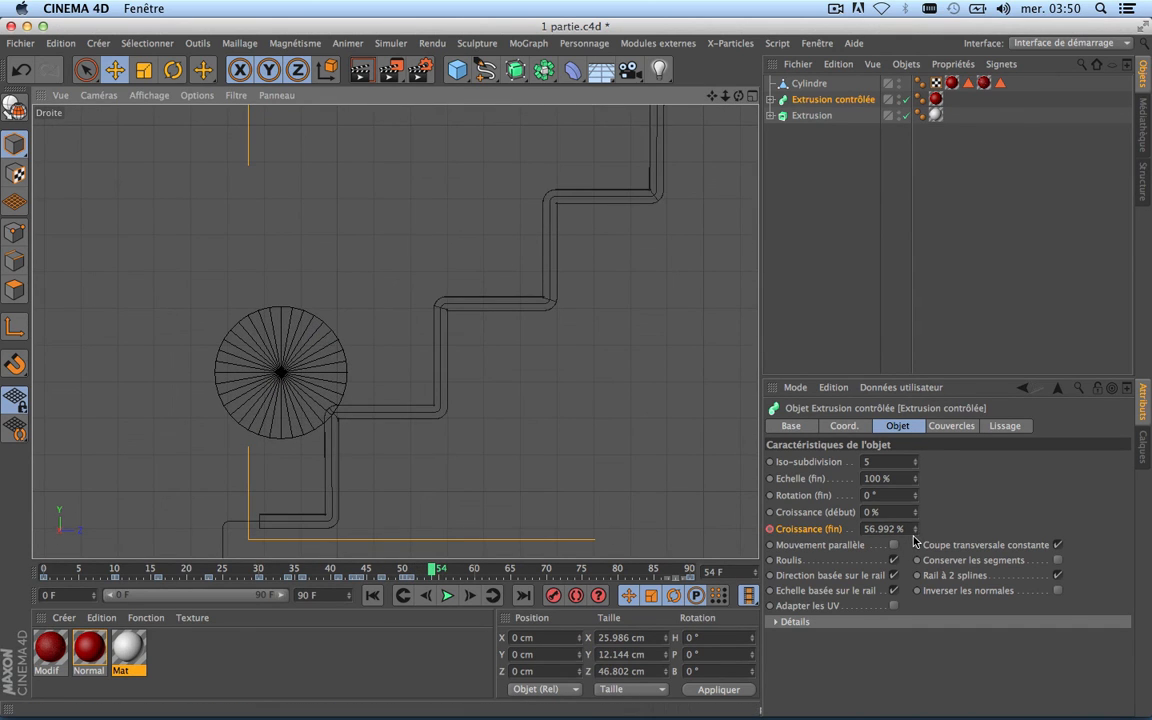
{"action": "left_click_drag", "start_coordinate": [915, 530], "coordinate": [914, 538]}
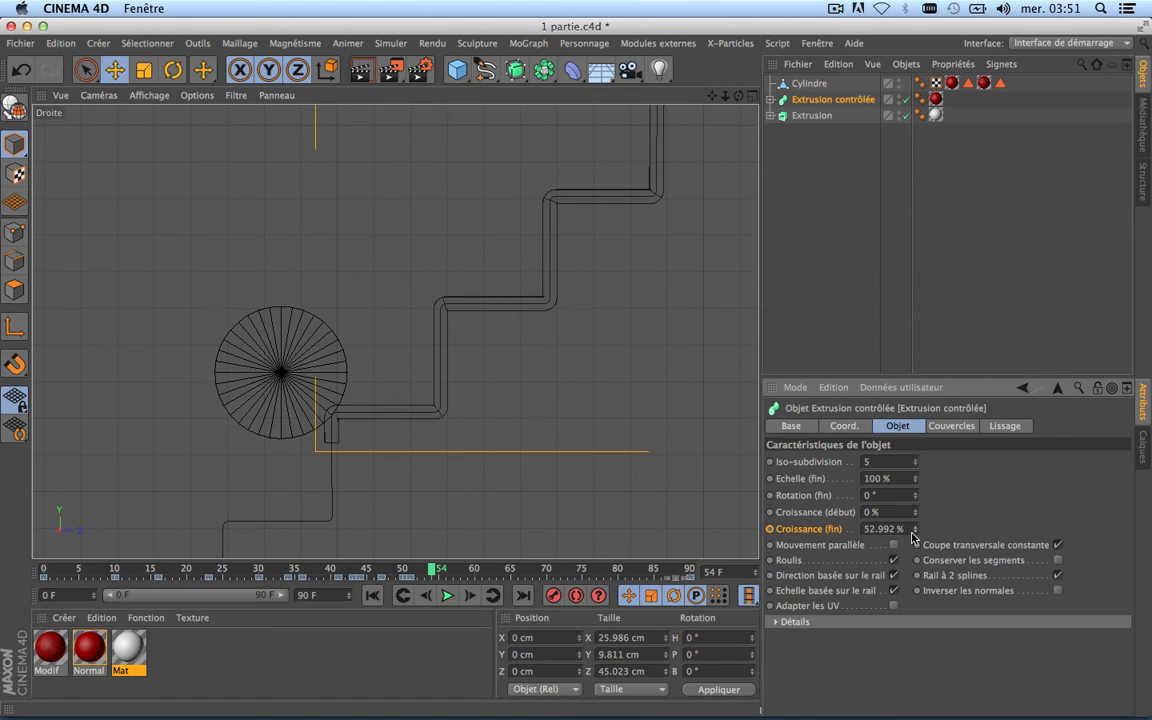
{"action": "double_click", "coordinate": [896, 528]}
{"action": "type", "text": "52"}
{"action": "key", "text": "Return"}
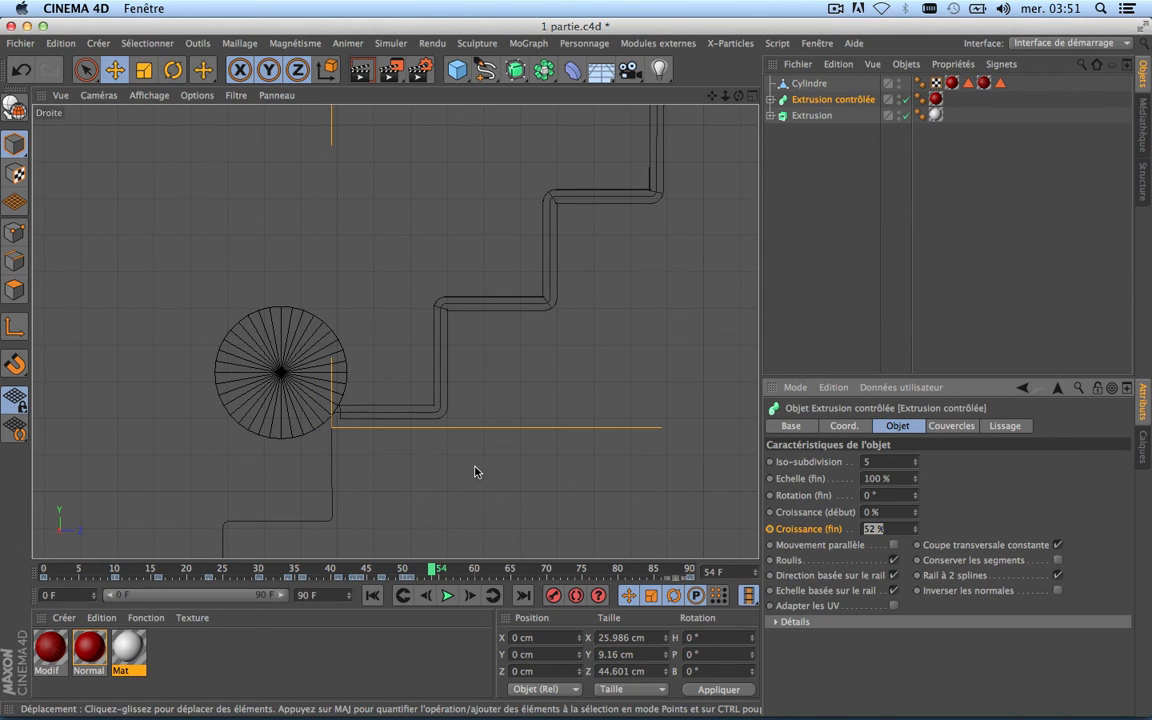
{"action": "type", "text": "52"}
{"action": "key", "text": "Return"}
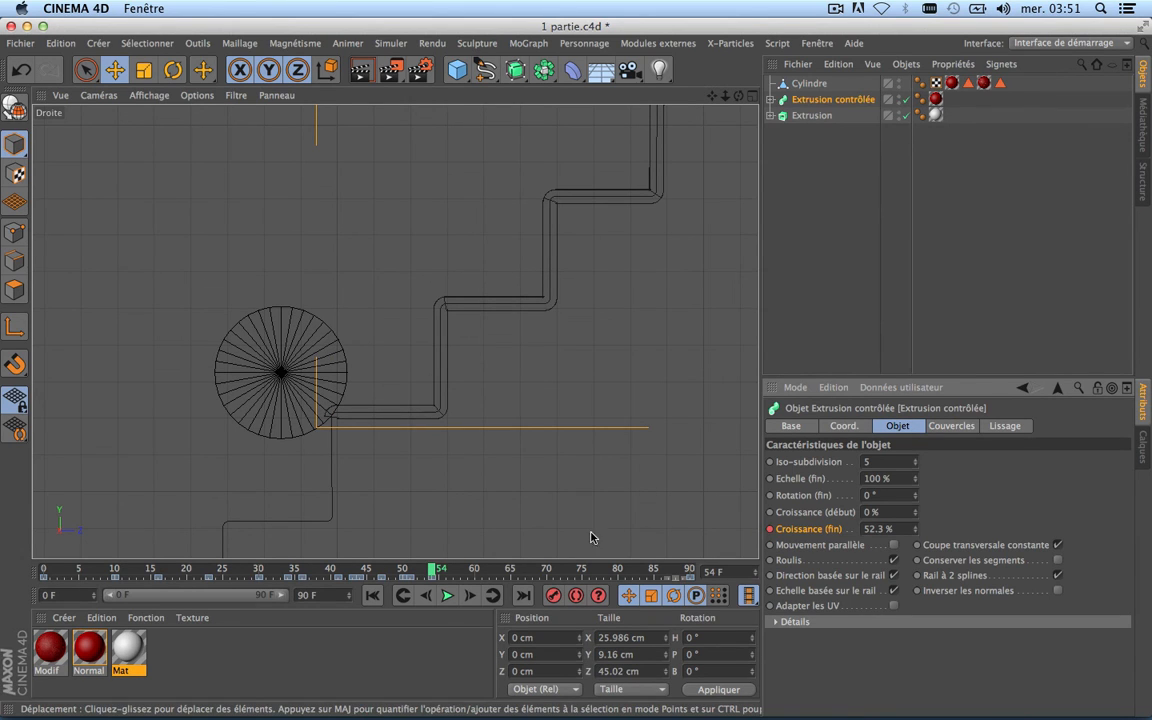
At frame 53, set the carpet's Croissance (fin) to 52 % and record a keyframe for that value.
{"action": "mouse_move", "coordinate": [432, 569]}
{"action": "left_mouse_down"}
{"action": "mouse_move", "coordinate": [410, 570]}
{"action": "mouse_move", "coordinate": [426, 578]}
{"action": "left_mouse_up"}
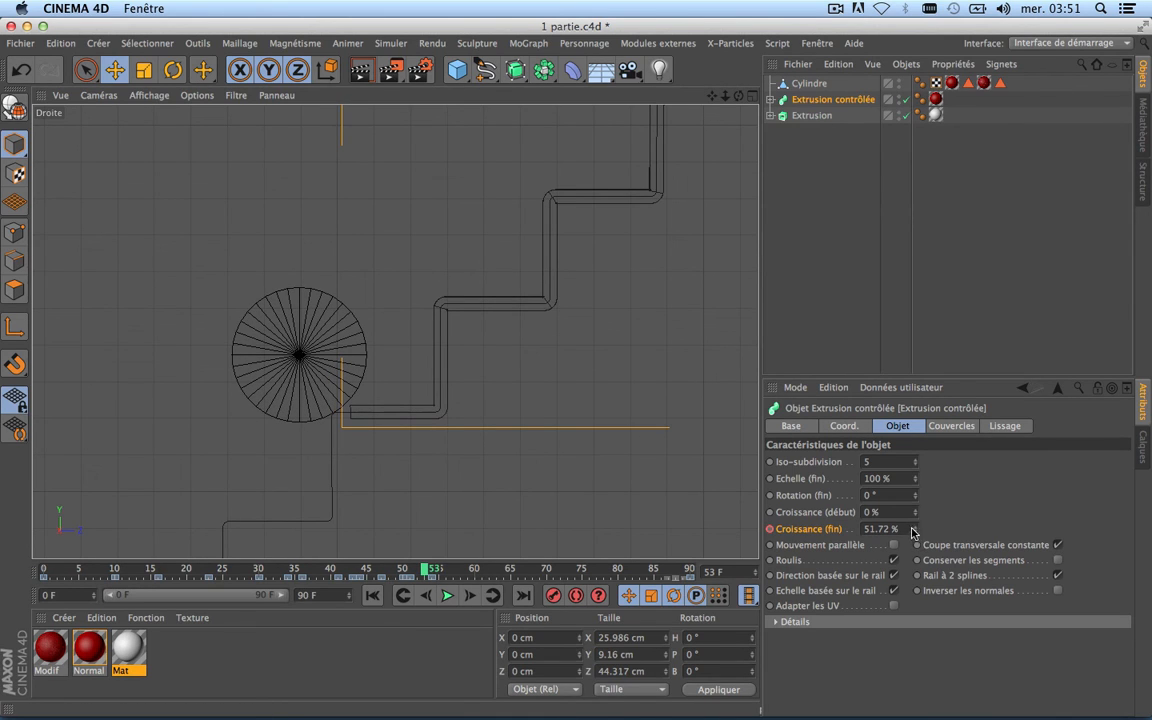
{"action": "left_click", "coordinate": [879, 529]}
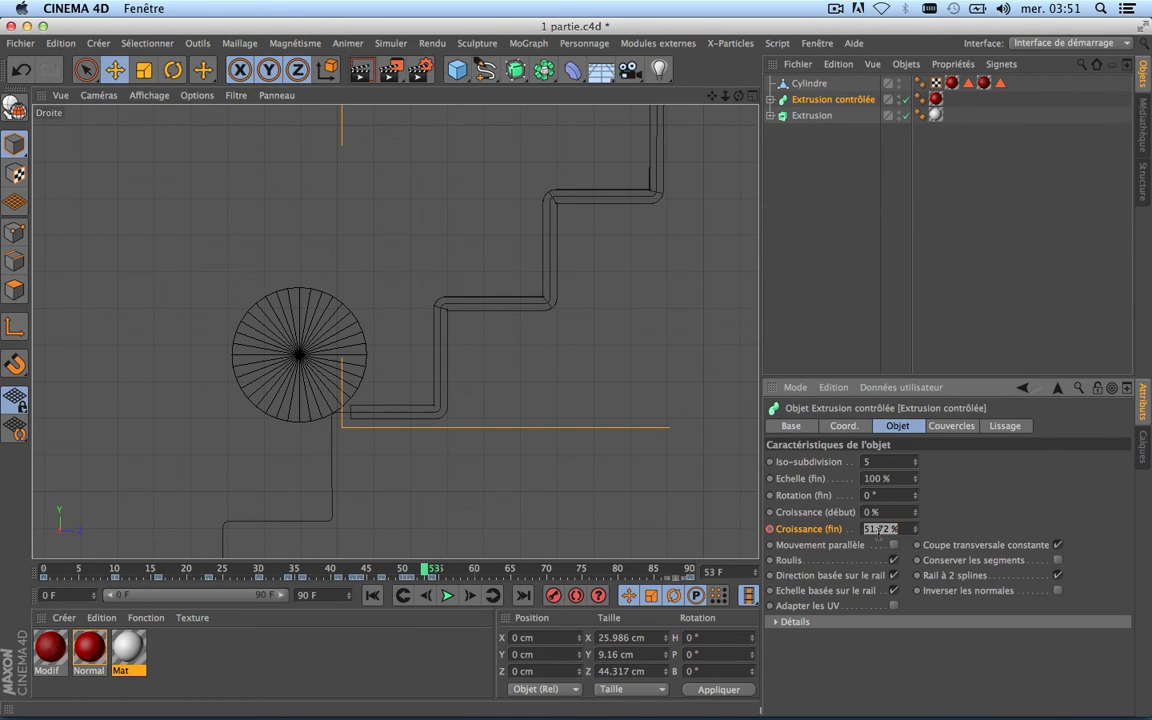
{"action": "type", "text": "52"}
{"action": "key", "text": "Return"}
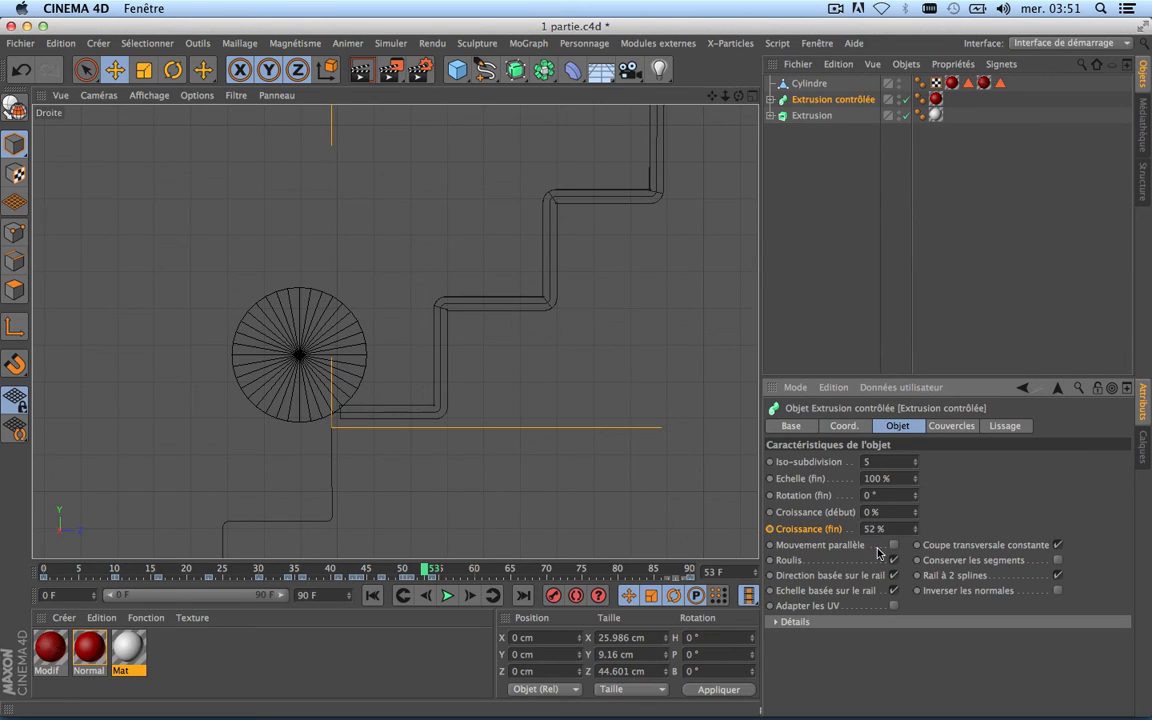
{"action": "left_click", "coordinate": [770, 530], "text": "ctrl"}
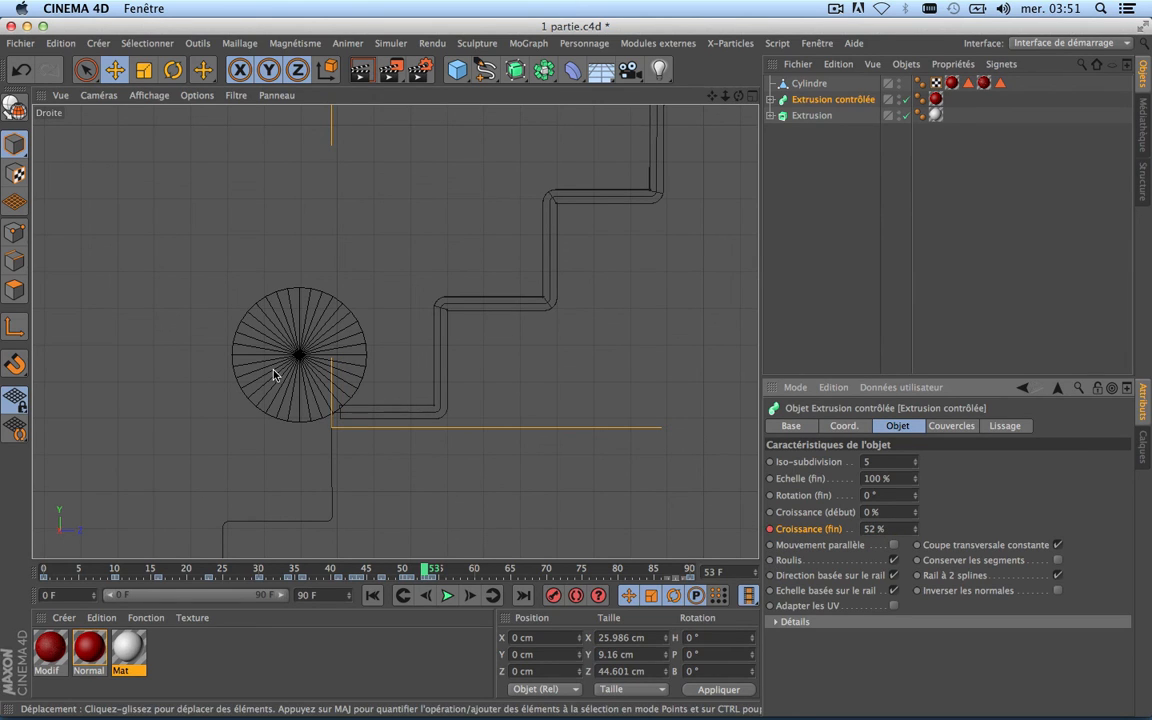
At frame 56, set the carpet's Croissance (fin) to 52.913 % so it ends against the roll, and record a keyframe.
{"action": "left_click_drag", "start_coordinate": [422, 567], "coordinate": [449, 568]}
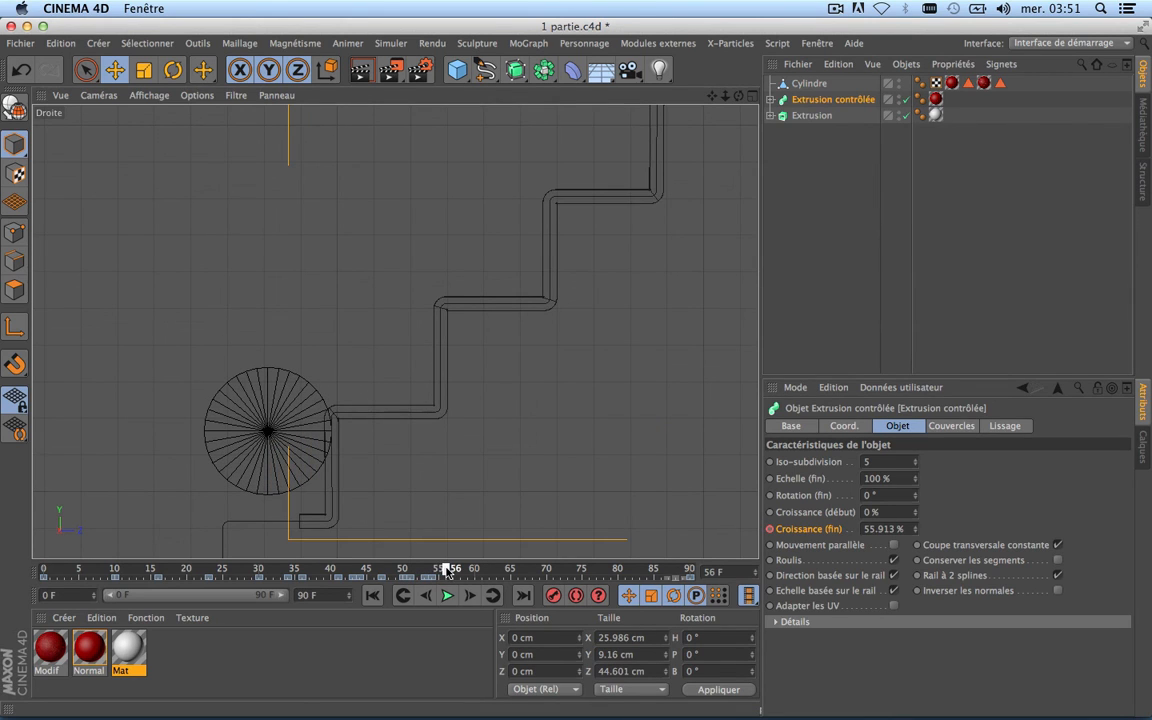
{"action": "left_click", "coordinate": [915, 531]}
{"action": "left_click", "coordinate": [915, 531]}
{"action": "left_click", "coordinate": [915, 531]}
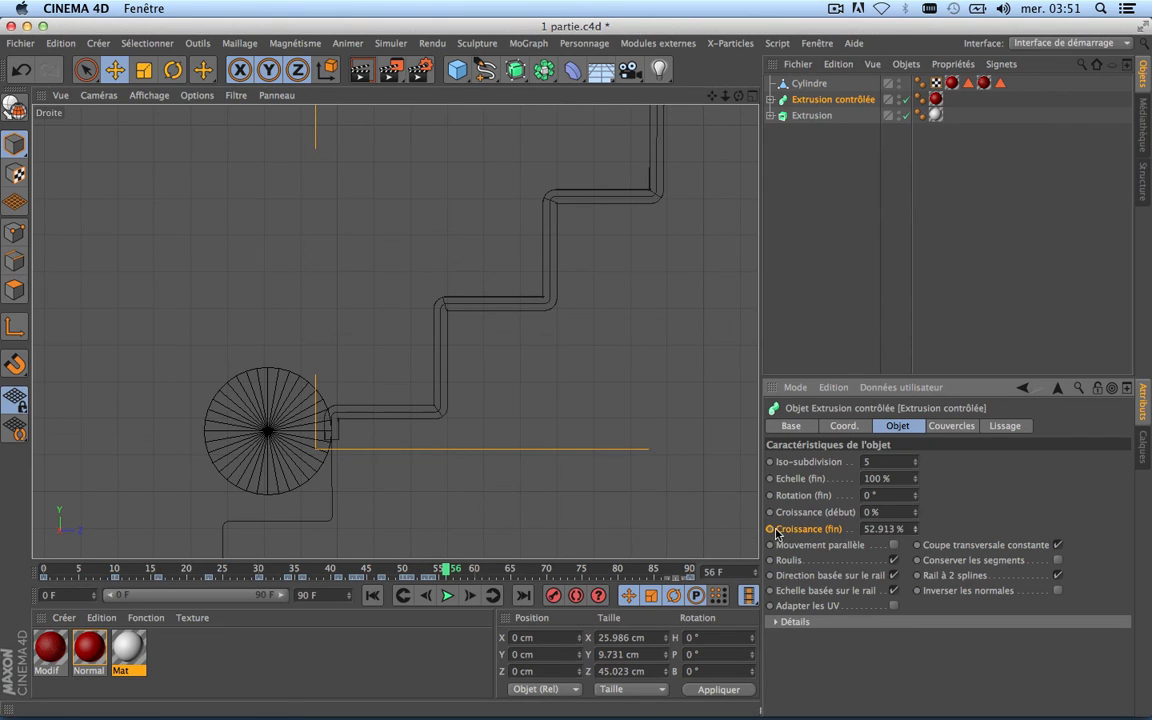
{"action": "left_click", "coordinate": [771, 529], "text": "ctrl"}
At frame 58, set the carpet's Croissance (fin) to 57.462 % so it ends beneath the roll, and record a keyframe.
{"action": "left_click_drag", "start_coordinate": [449, 569], "coordinate": [459, 569]}
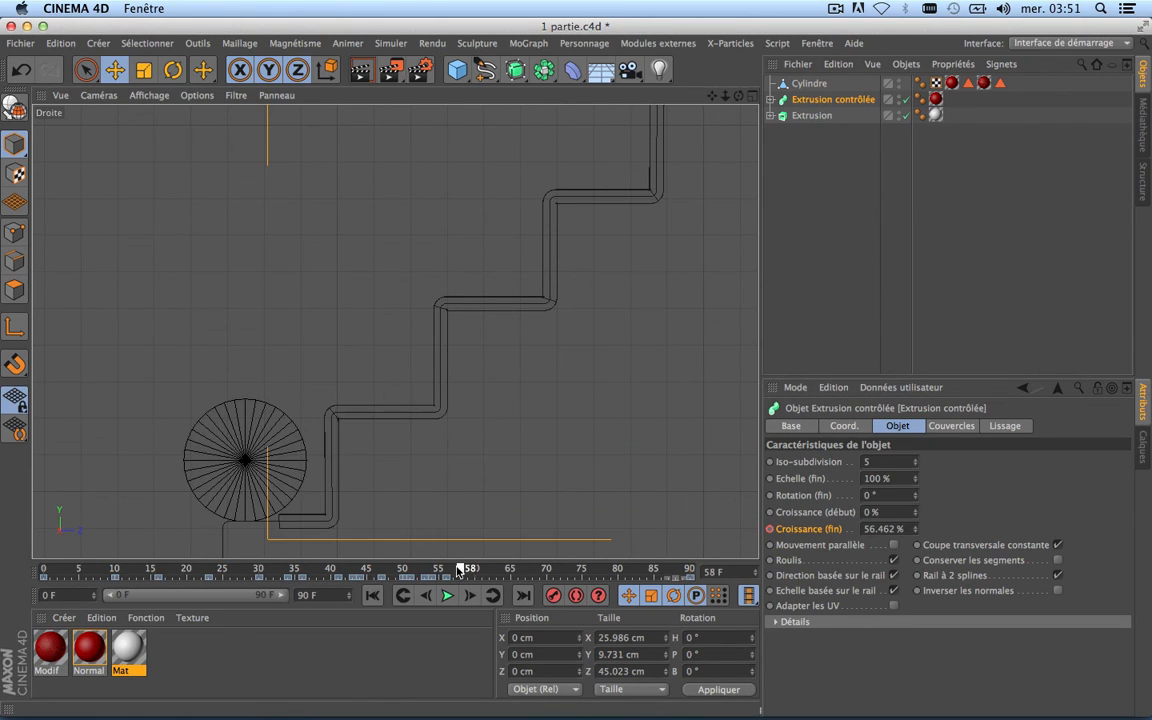
{"action": "left_click", "coordinate": [913, 527]}
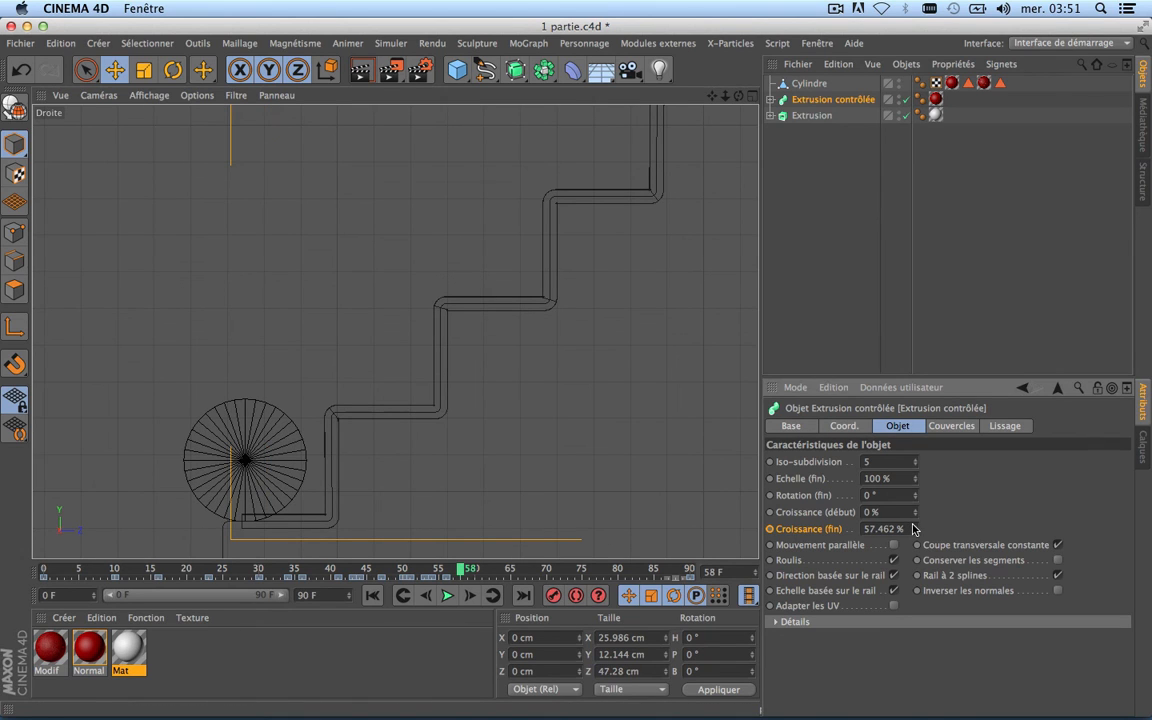
{"action": "left_click", "coordinate": [771, 530], "text": "ctrl"}
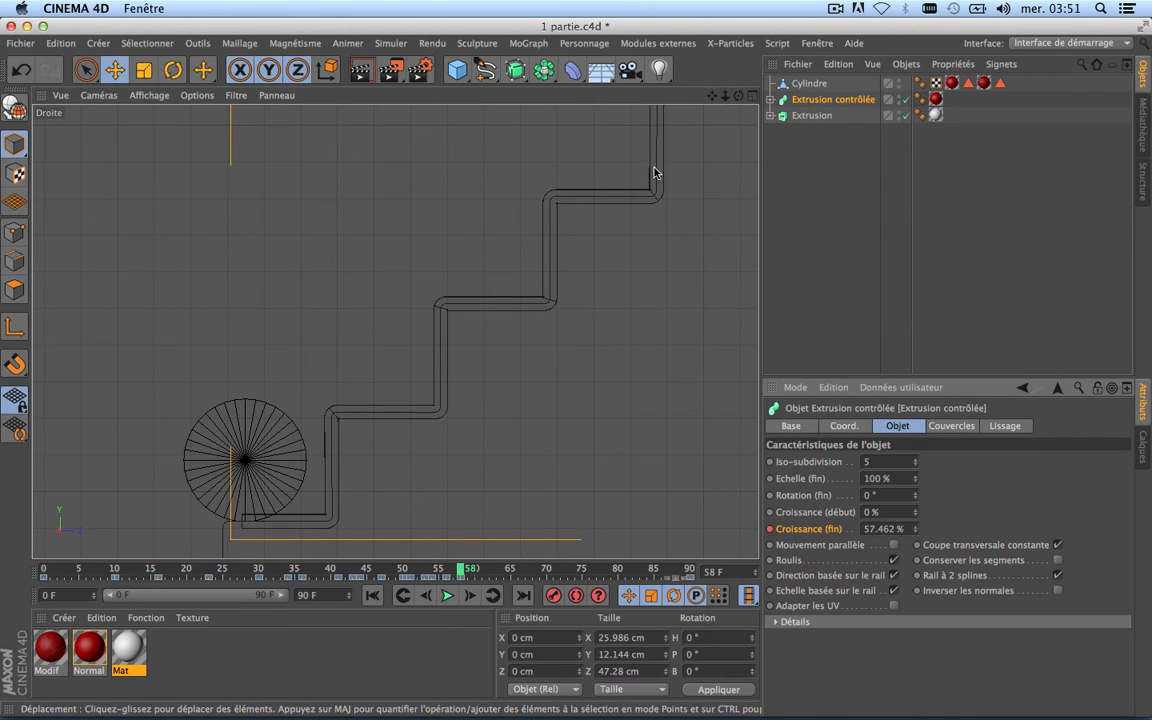
At frame 61, set the carpet's Croissance (fin) to 58.168 % so it ends at the step edge against the roll, and record a keyframe.
{"action": "left_click_drag", "start_coordinate": [712, 96], "coordinate": [953, 0]}
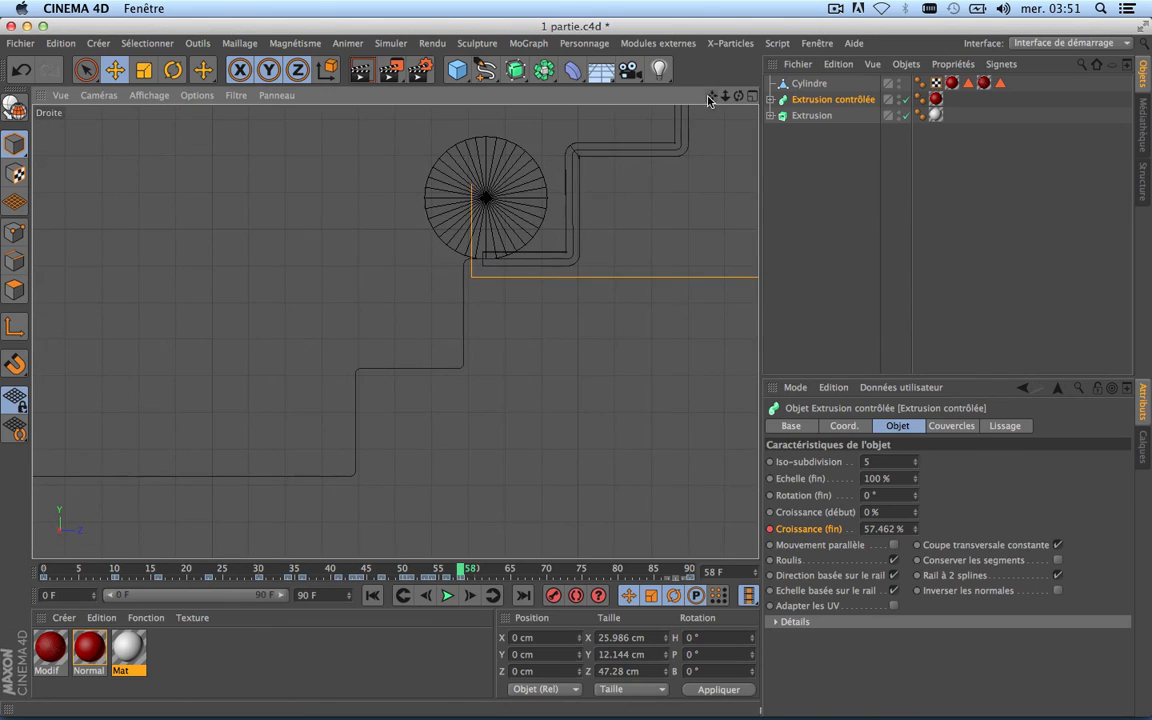
{"action": "left_click_drag", "start_coordinate": [462, 571], "coordinate": [483, 570]}
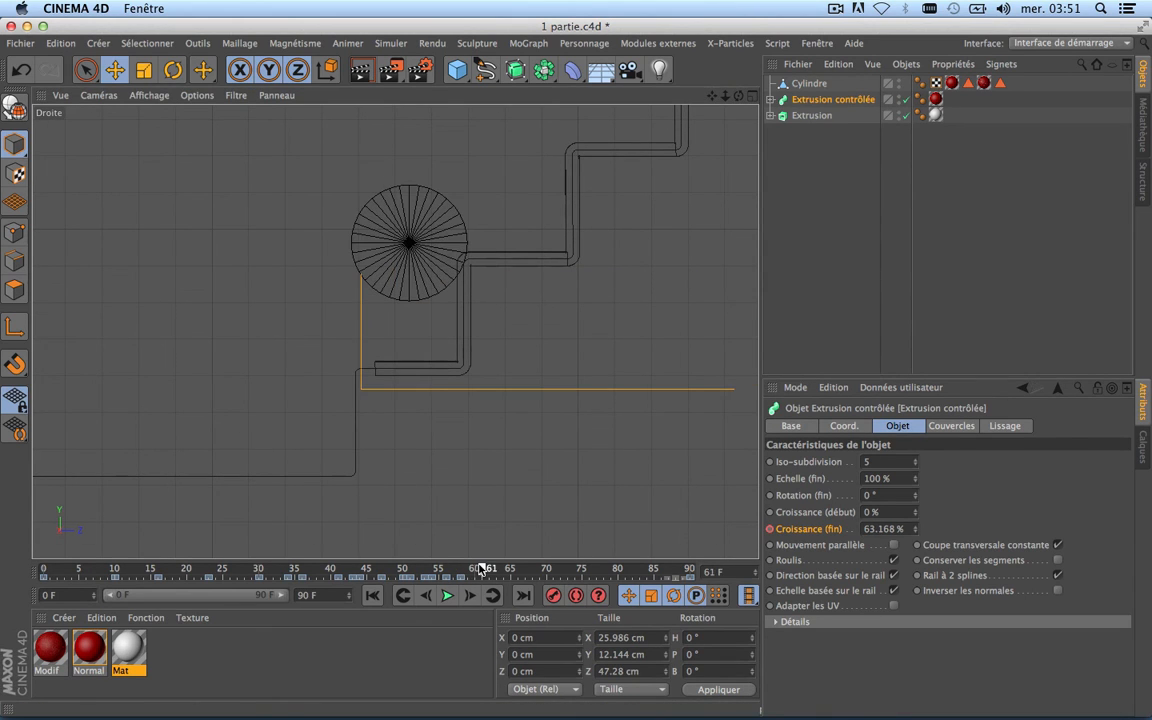
{"action": "left_click", "coordinate": [916, 532]}
{"action": "left_click", "coordinate": [916, 532]}
{"action": "left_click", "coordinate": [916, 532]}
{"action": "left_click", "coordinate": [916, 532]}
{"action": "left_click", "coordinate": [916, 532]}
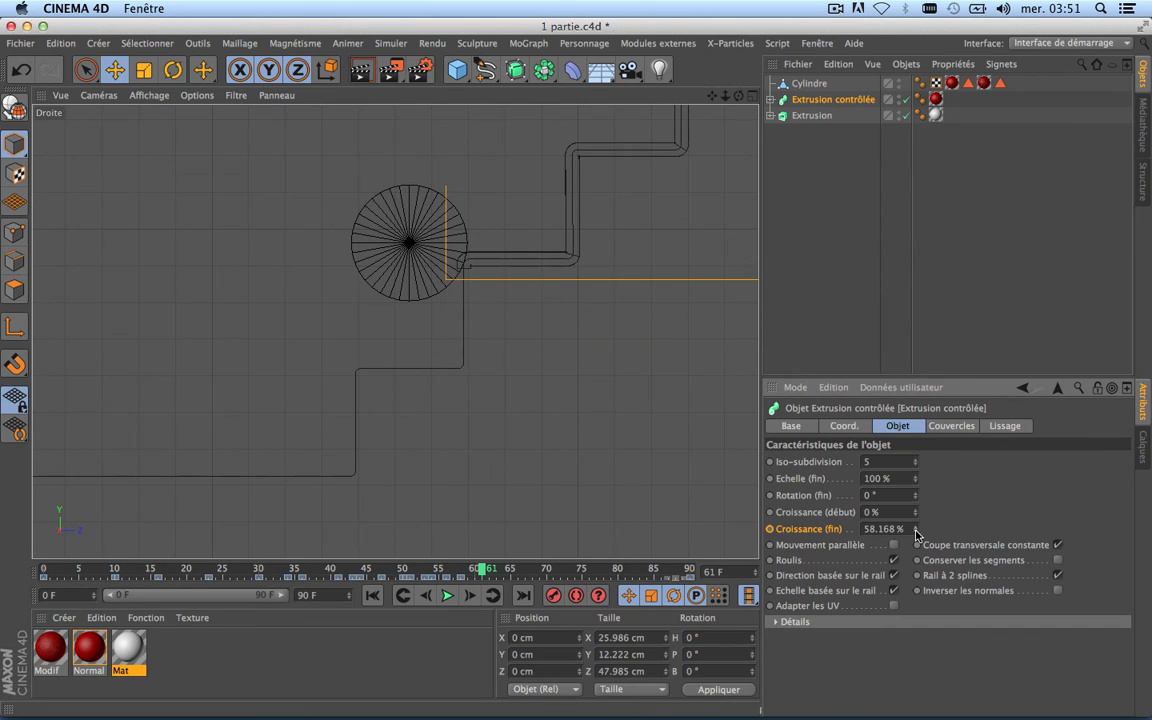
{"action": "left_click", "coordinate": [770, 529], "text": "ctrl"}
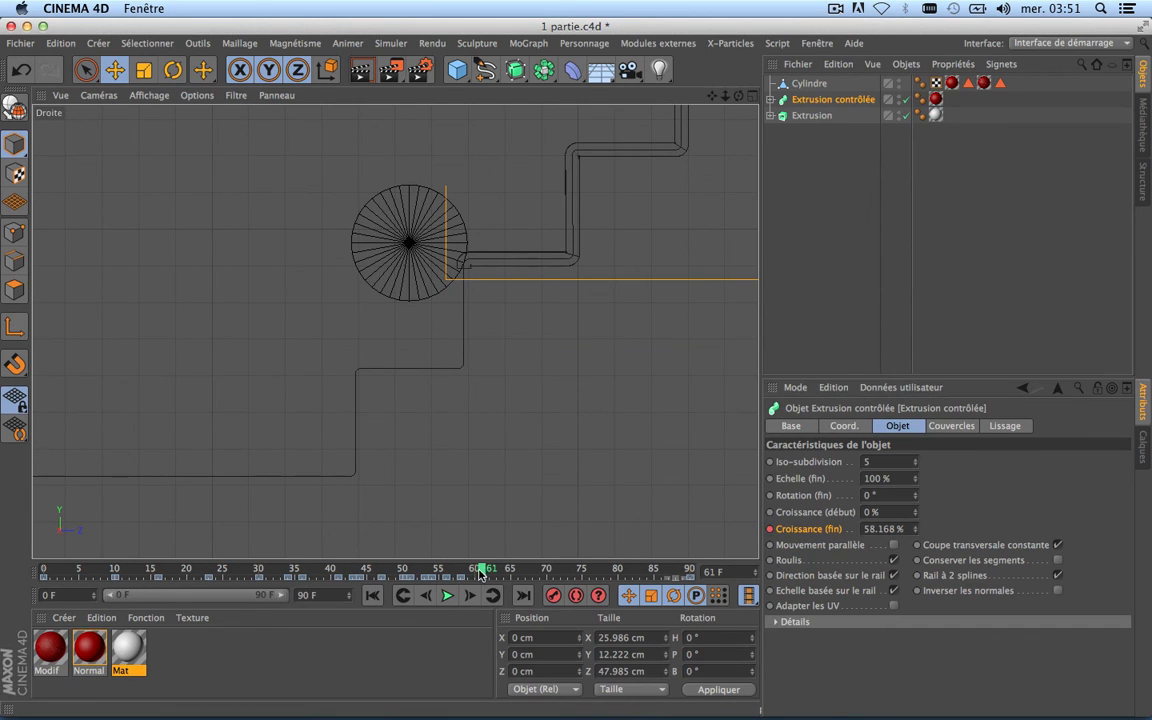
At frame 60, set the carpet's Croissance (fin) to 57.9 % so it reaches the step edge, and record a keyframe.
{"action": "left_click_drag", "start_coordinate": [481, 573], "coordinate": [476, 571]}
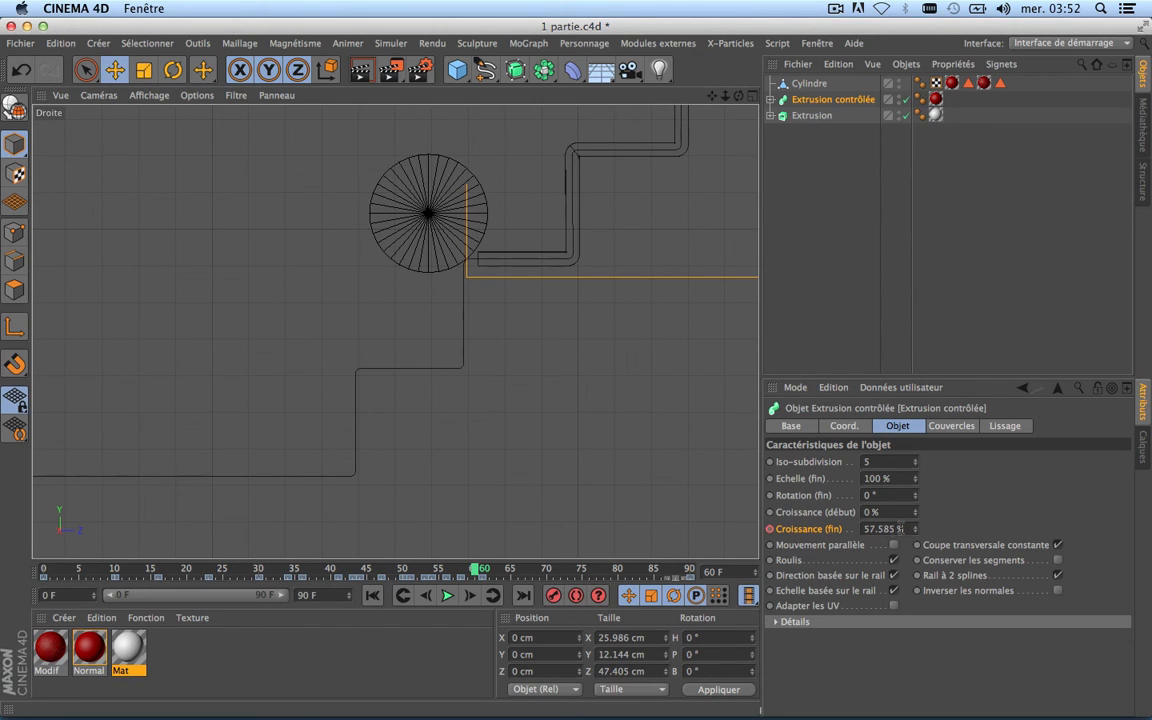
{"action": "left_click", "coordinate": [880, 529]}
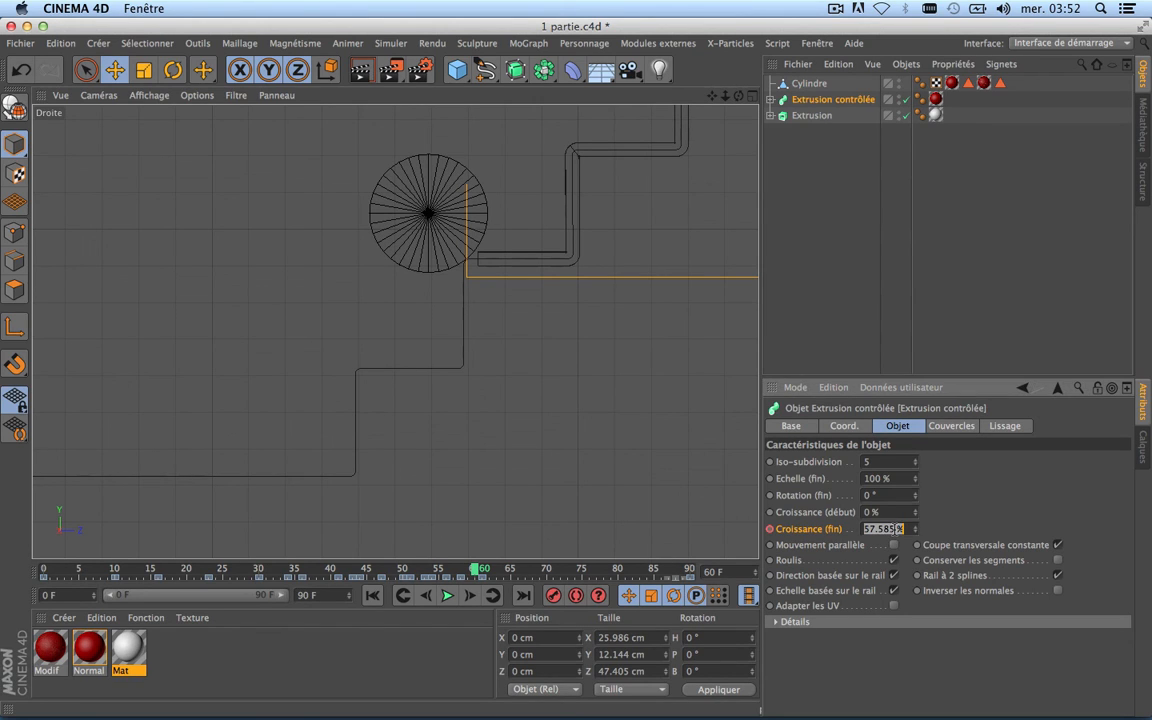
{"action": "type", "text": "57.9"}
{"action": "key", "text": "Return"}
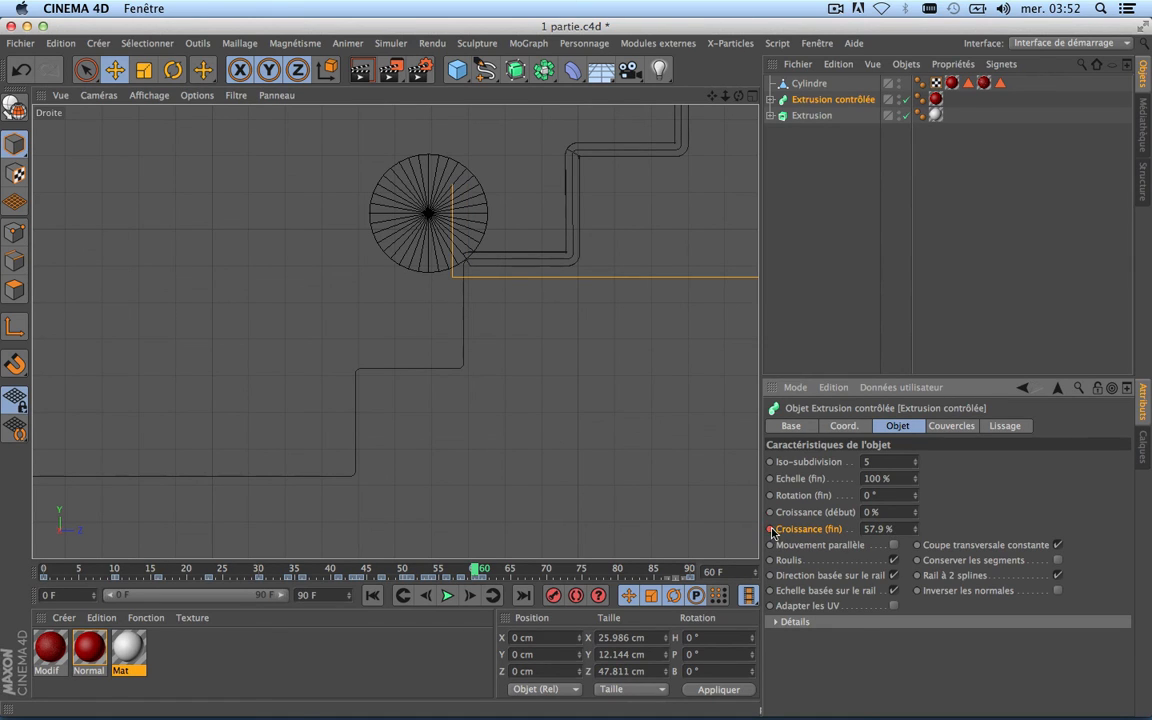
At frame 63, set the carpet's Croissance (fin) to 59.064 % so it ends on the riser beside the roll, and record a keyframe.
{"action": "left_click", "coordinate": [487, 571]}
{"action": "left_click_drag", "start_coordinate": [487, 573], "coordinate": [494, 575]}
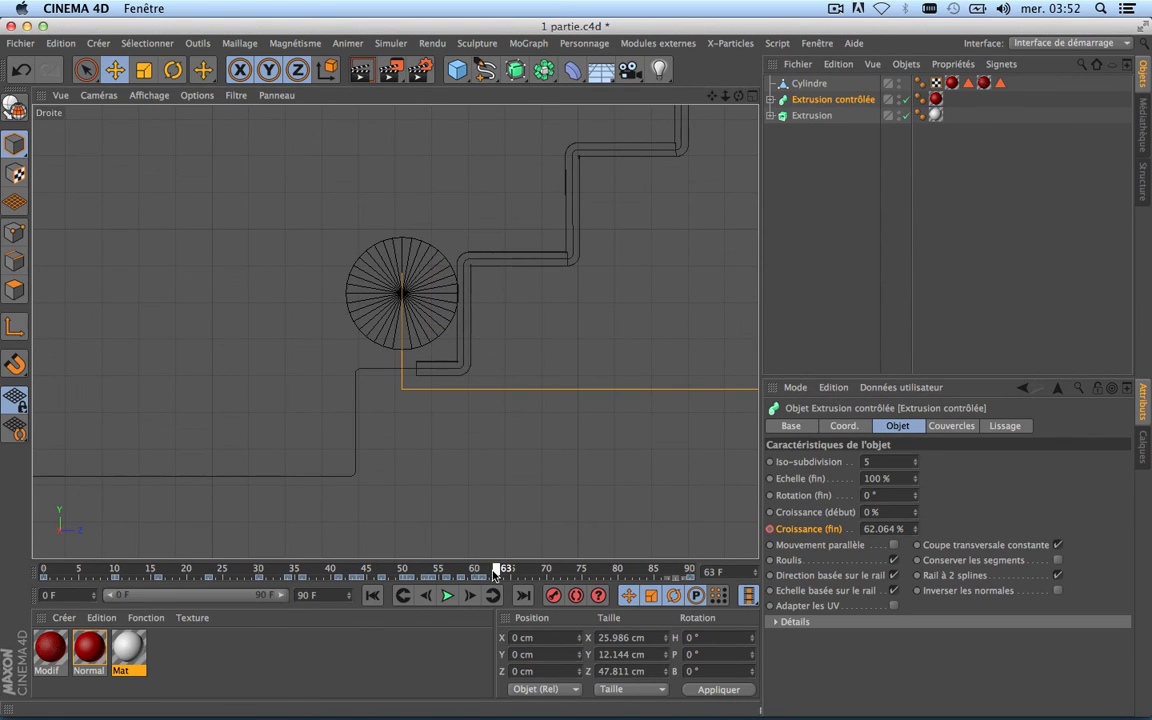
{"action": "left_click", "coordinate": [915, 532]}
{"action": "left_click", "coordinate": [915, 532]}
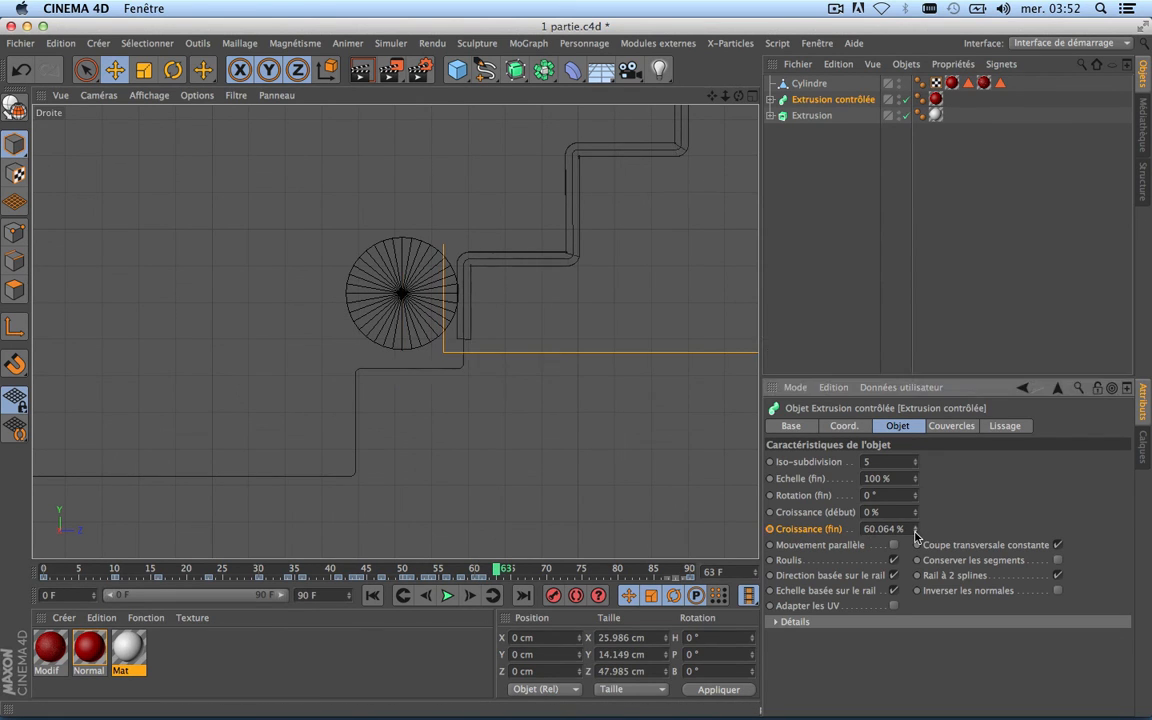
{"action": "left_click", "coordinate": [915, 532]}
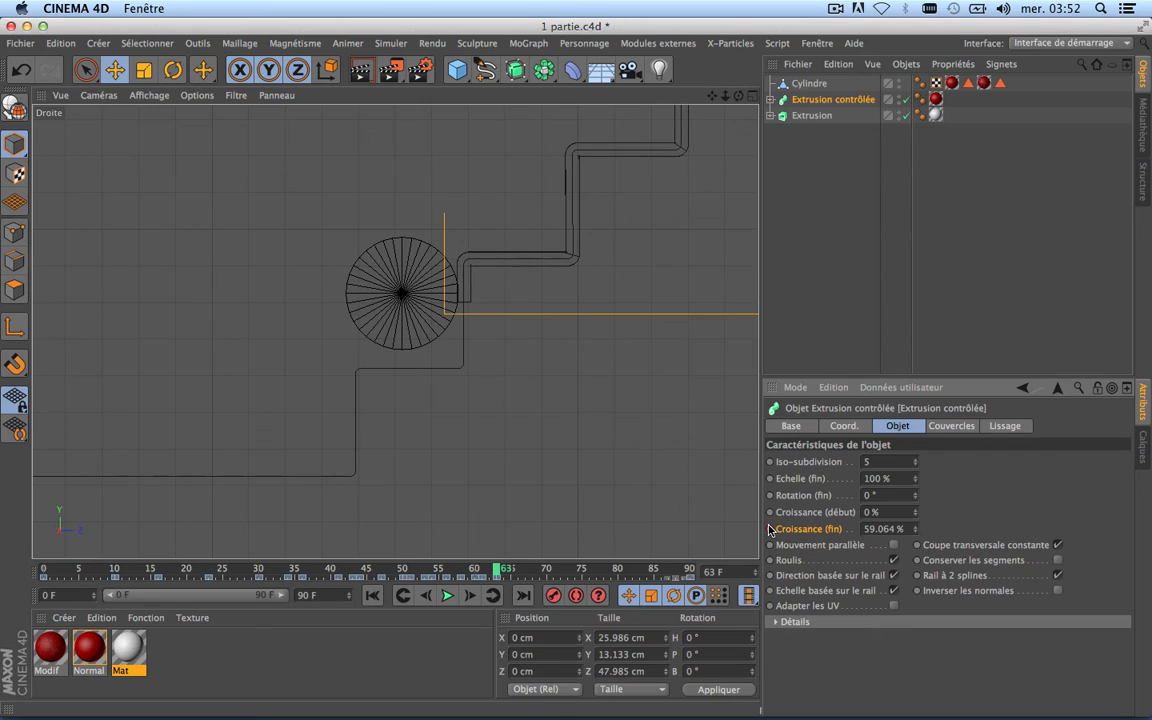
At frame 64, set the carpet's Croissance (fin) to 62.7 % so it ends beneath the roll on the last step, and record a keyframe.
{"action": "left_click", "coordinate": [503, 570]}
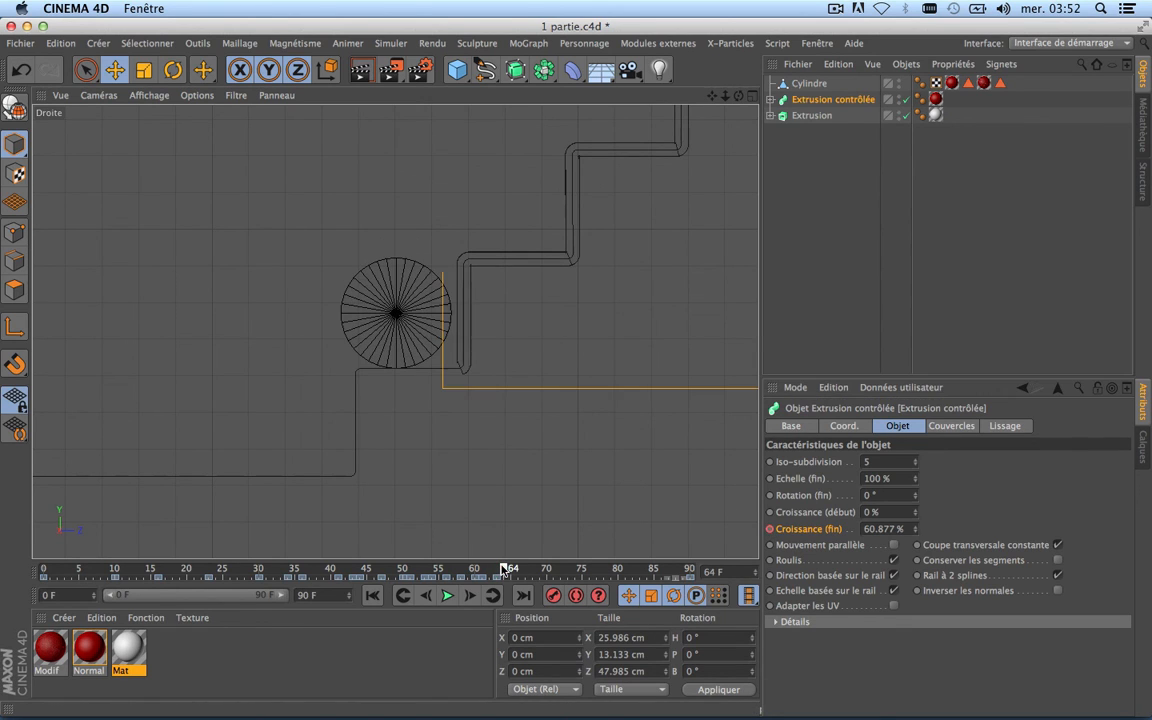
{"action": "left_click", "coordinate": [914, 532]}
{"action": "left_click", "coordinate": [914, 526]}
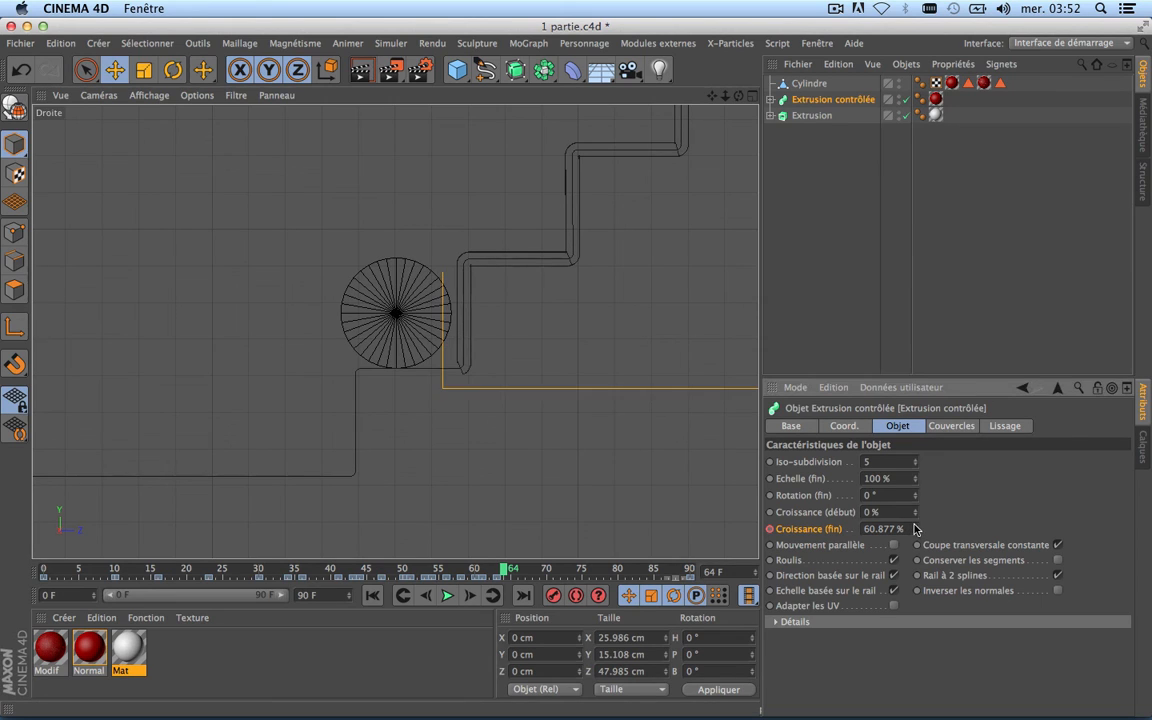
{"action": "left_click", "coordinate": [914, 526]}
{"action": "left_click", "coordinate": [914, 526]}
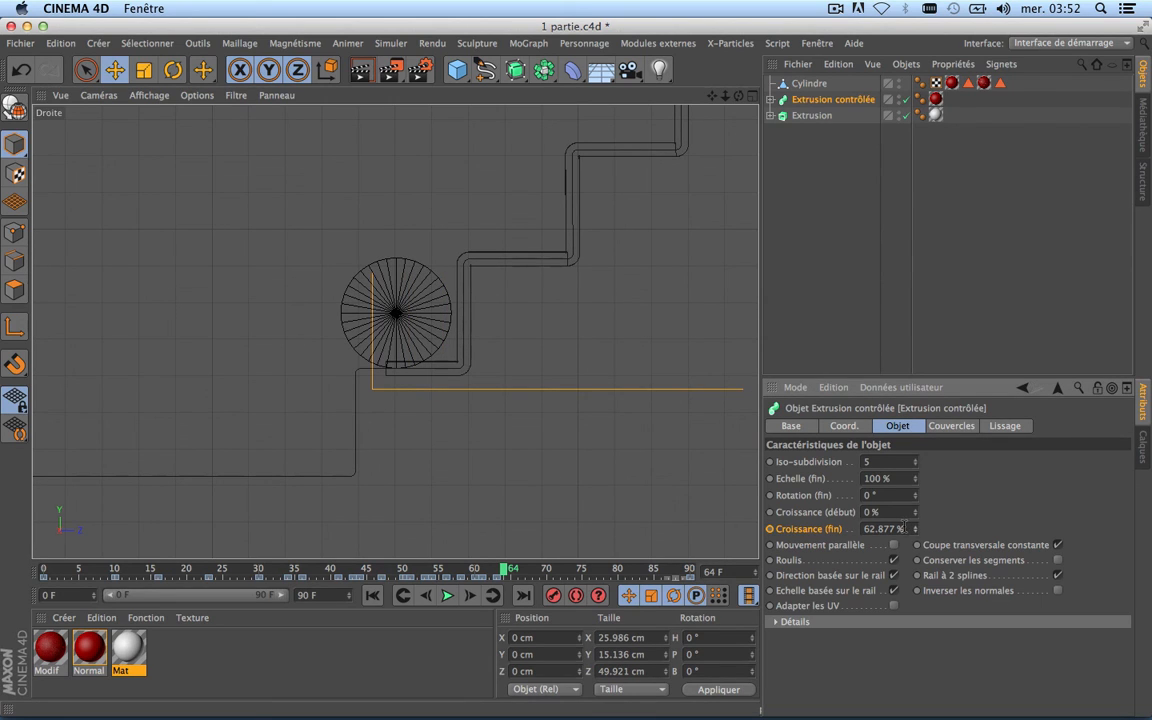
{"action": "double_click", "coordinate": [903, 528]}
{"action": "type", "text": "62.7"}
{"action": "key", "text": "Return"}
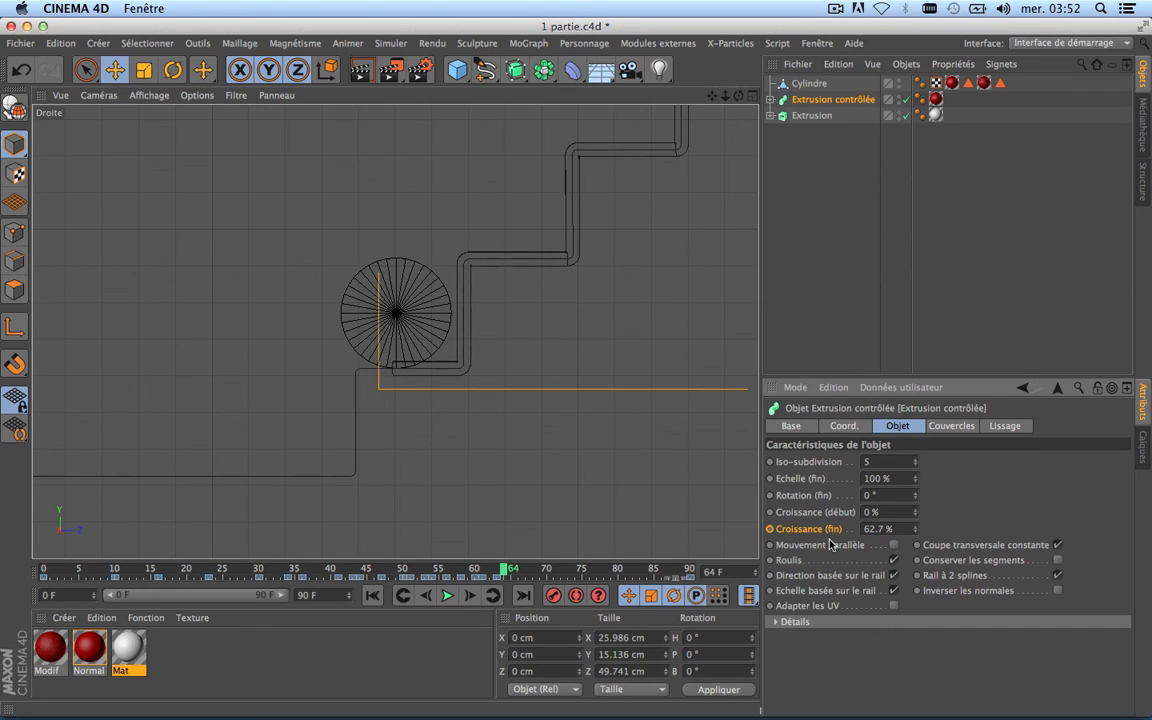
At frame 66, set the carpet's Croissance (fin) to 63.2 % so it ends under the roll near the last step's edge, and record a keyframe.
{"action": "left_click", "coordinate": [518, 569]}
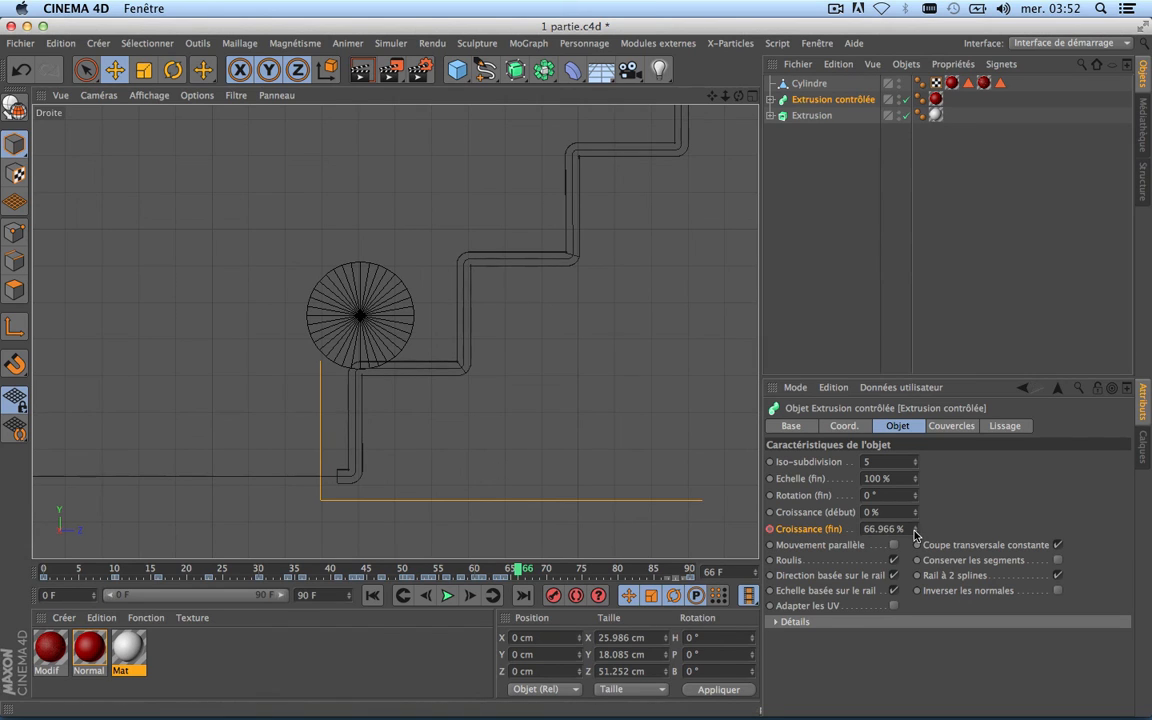
{"action": "mouse_move", "coordinate": [914, 530]}
{"action": "left_mouse_down"}
{"action": "mouse_move", "coordinate": [930, 530]}
{"action": "mouse_move", "coordinate": [911, 530]}
{"action": "left_mouse_up"}
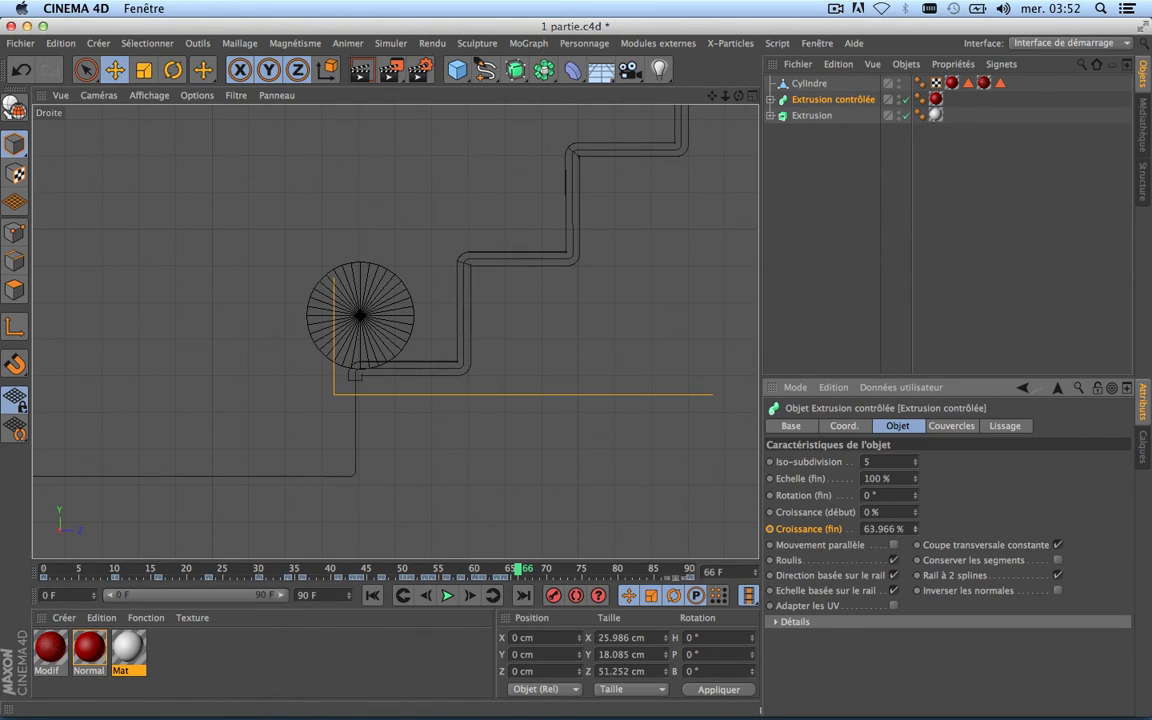
{"action": "left_click", "coordinate": [914, 533]}
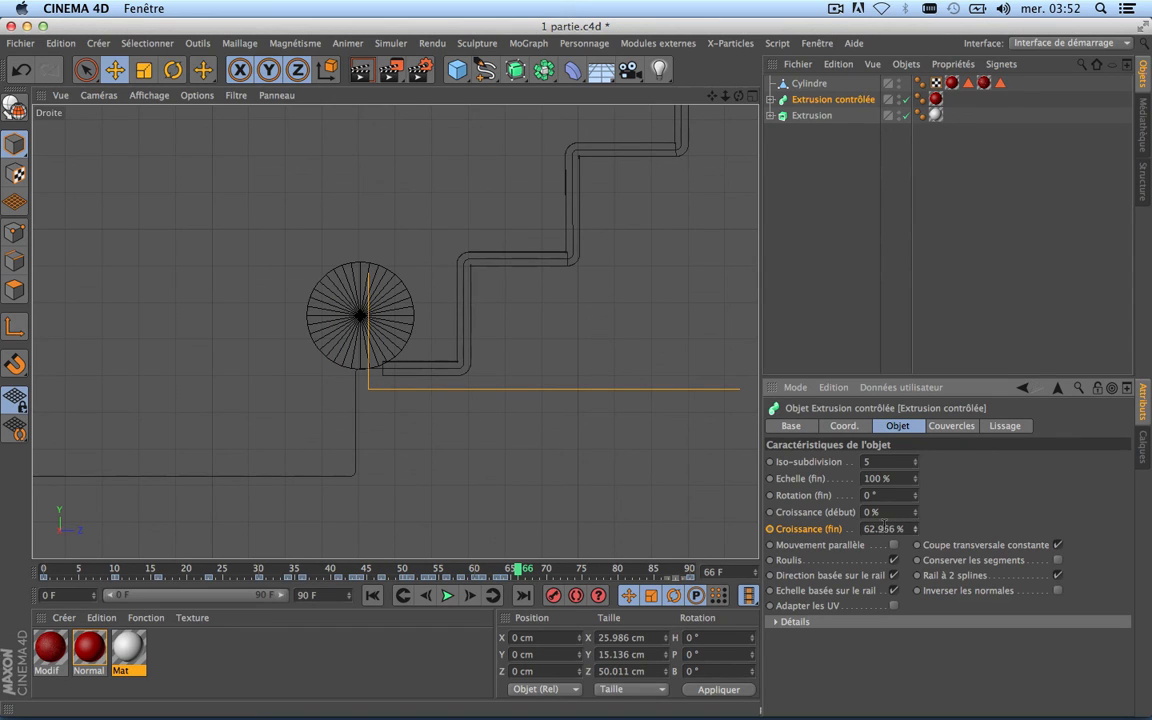
{"action": "left_click", "coordinate": [877, 528]}
{"action": "type", "text": "6"}
{"action": "key", "text": "BackSpace"}
{"action": "key", "text": "BackSpace"}
{"action": "key", "text": "BackSpace"}
{"action": "key", "text": "Return"}
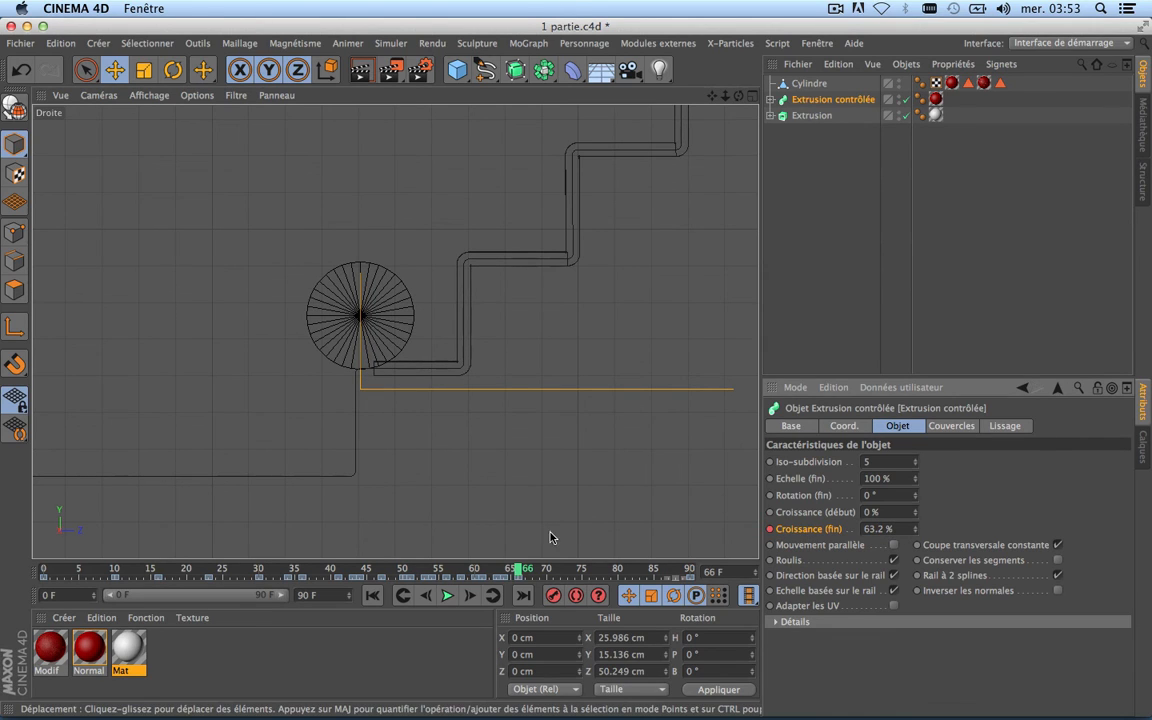
At frame 69, set the carpet's Croissance (fin) to 64.105 % so it just turns over the last step's edge, and record a keyframe.
{"action": "left_click", "coordinate": [510, 571]}
{"action": "left_click_drag", "start_coordinate": [510, 571], "coordinate": [539, 571]}
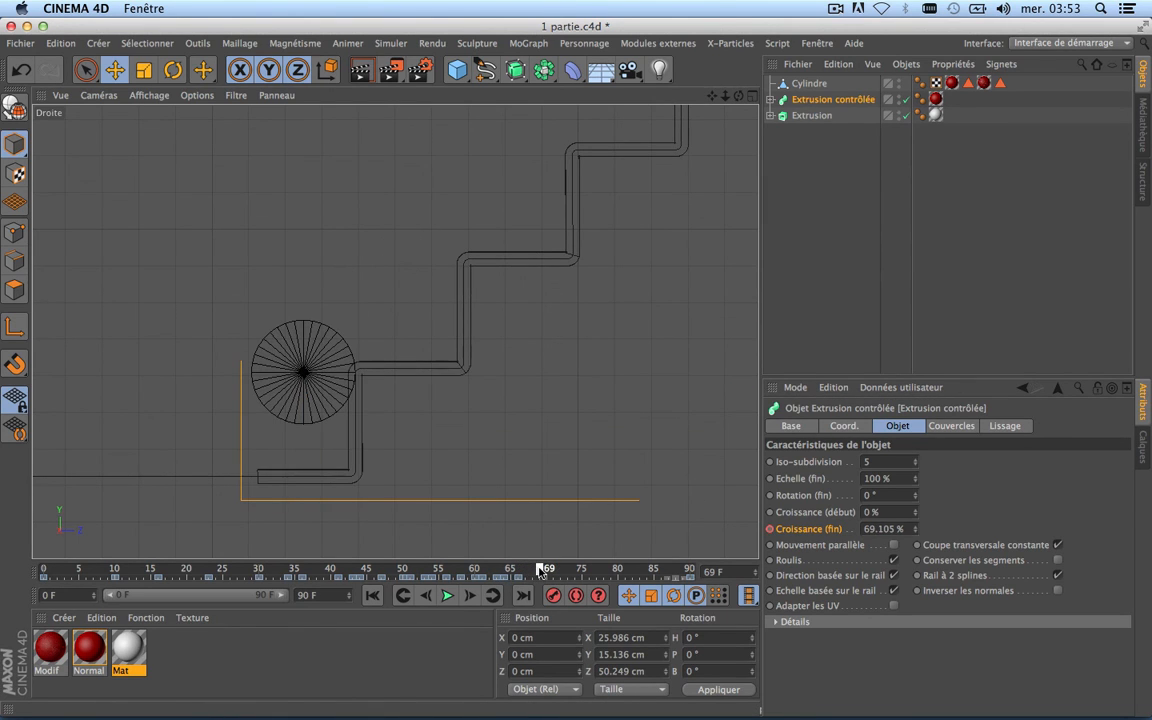
{"action": "left_click", "coordinate": [916, 532]}
{"action": "left_click", "coordinate": [916, 532]}
{"action": "left_click", "coordinate": [916, 532]}
{"action": "left_click", "coordinate": [916, 532]}
{"action": "left_click", "coordinate": [916, 532]}
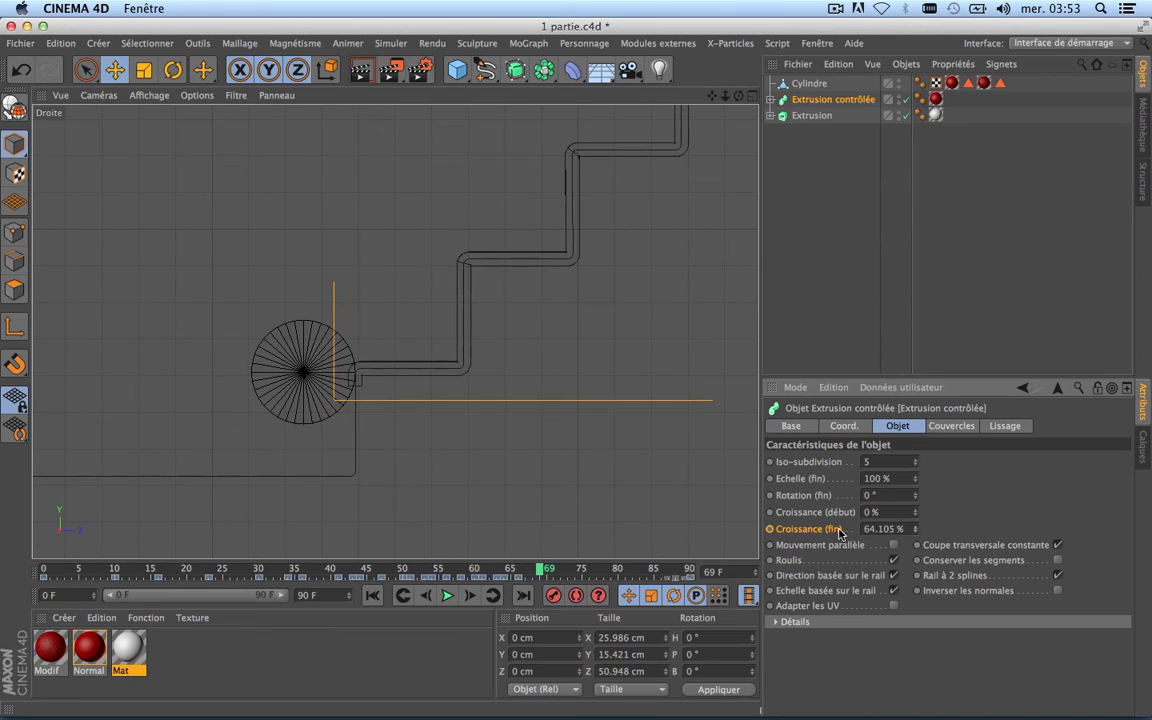
{"action": "left_click", "coordinate": [770, 529], "text": "ctrl"}
At frame 68, set the carpet's Croissance (fin) to 63.5 % so it meets the roll at the last step's edge, and record a keyframe.
{"action": "mouse_move", "coordinate": [539, 571]}
{"action": "left_mouse_down"}
{"action": "mouse_move", "coordinate": [521, 574]}
{"action": "mouse_move", "coordinate": [532, 573]}
{"action": "left_mouse_up"}
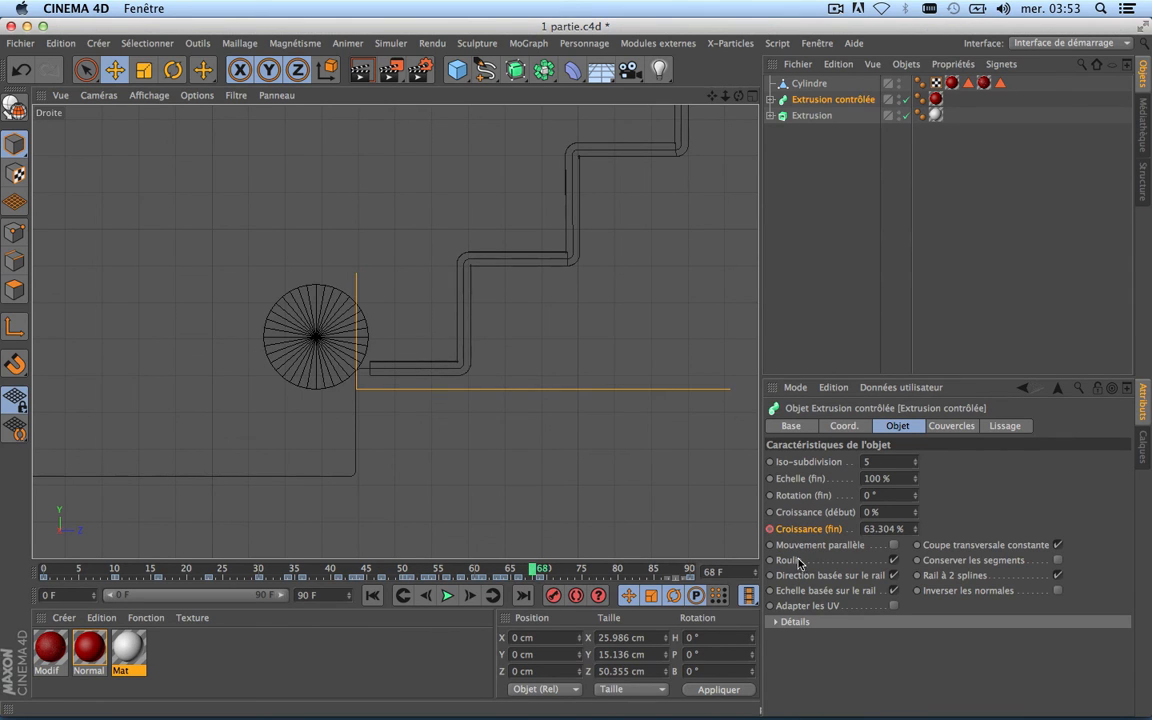
{"action": "left_click", "coordinate": [880, 529]}
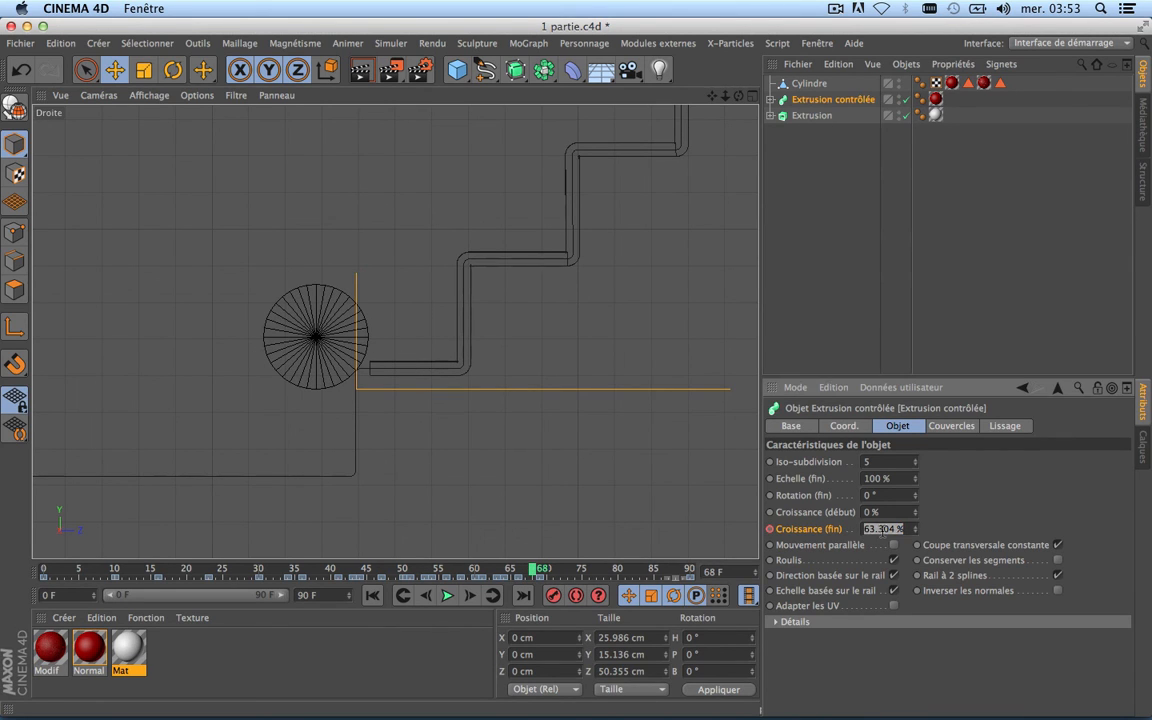
{"action": "type", "text": "63.5"}
{"action": "key", "text": "Return"}
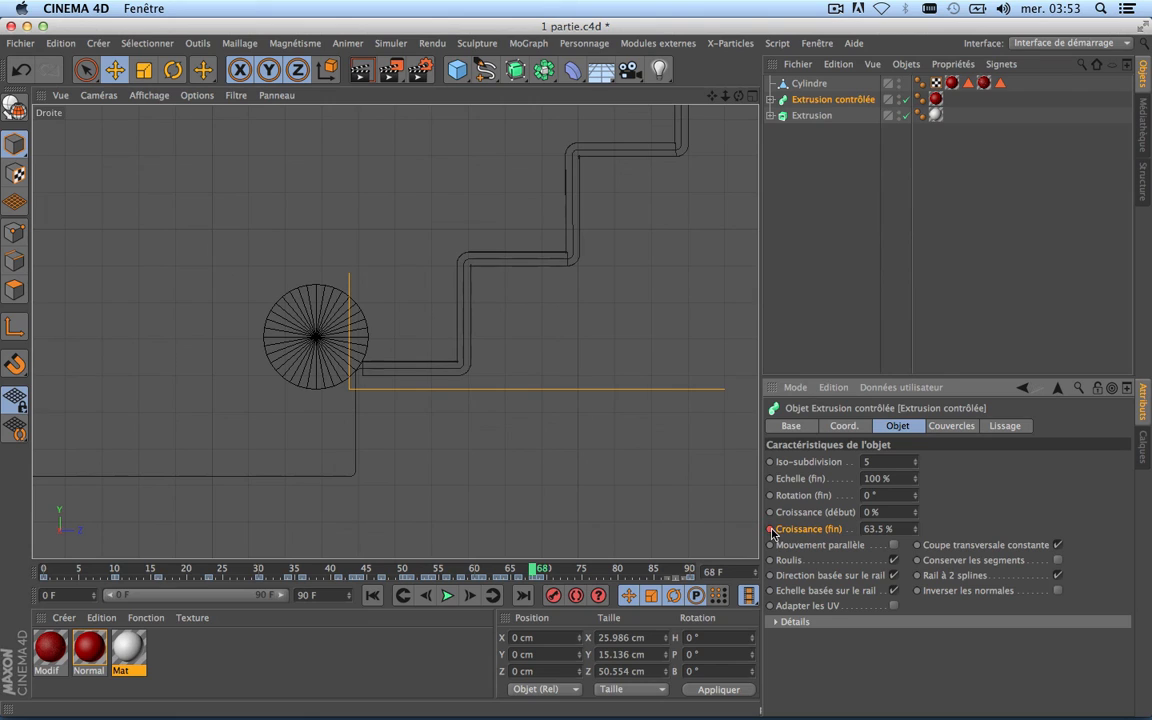
At frame 71, set the carpet's Croissance (fin) to 69.692 % so it ends beneath the roll on the floor, and record a keyframe.
{"action": "left_click_drag", "start_coordinate": [534, 569], "coordinate": [548, 570]}
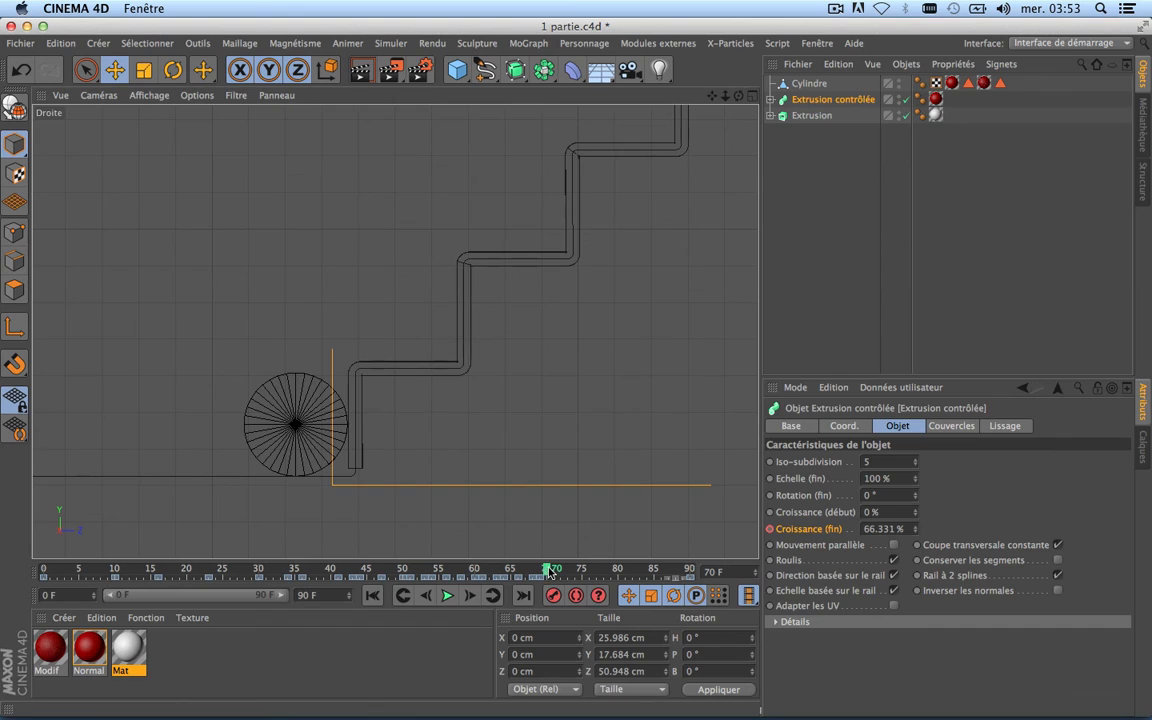
{"action": "left_click_drag", "start_coordinate": [549, 570], "coordinate": [556, 570]}
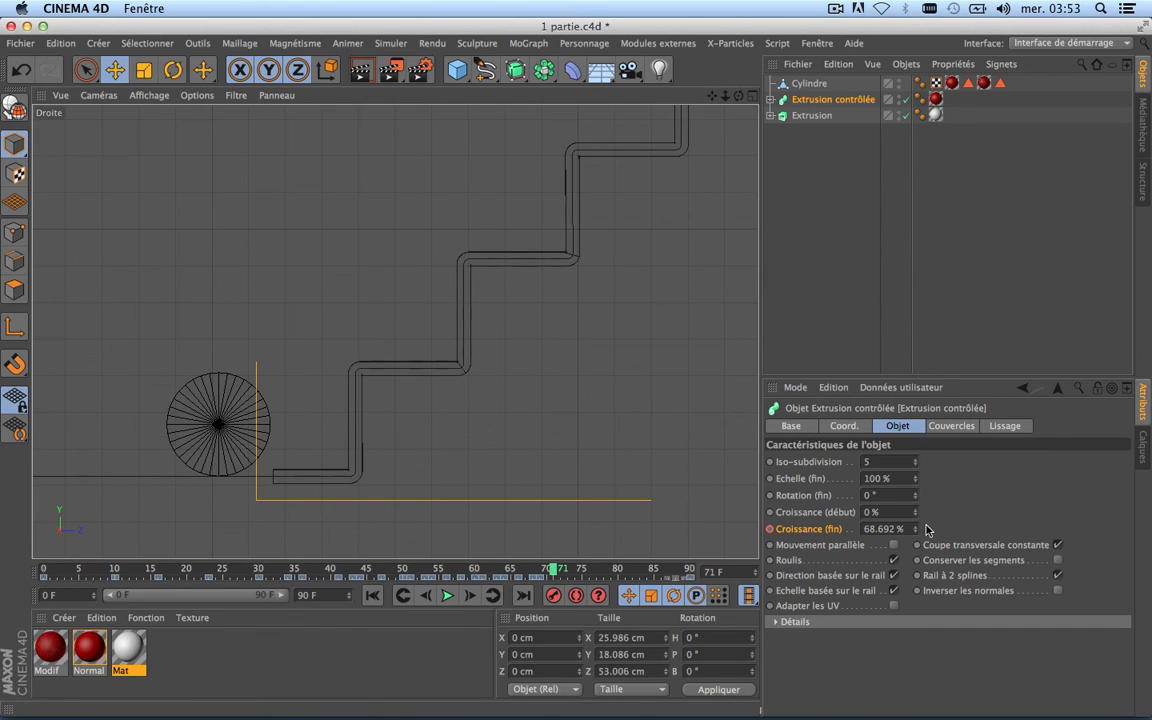
{"action": "left_click", "coordinate": [915, 528]}
{"action": "left_click", "coordinate": [915, 528]}
{"action": "left_click", "coordinate": [914, 533]}
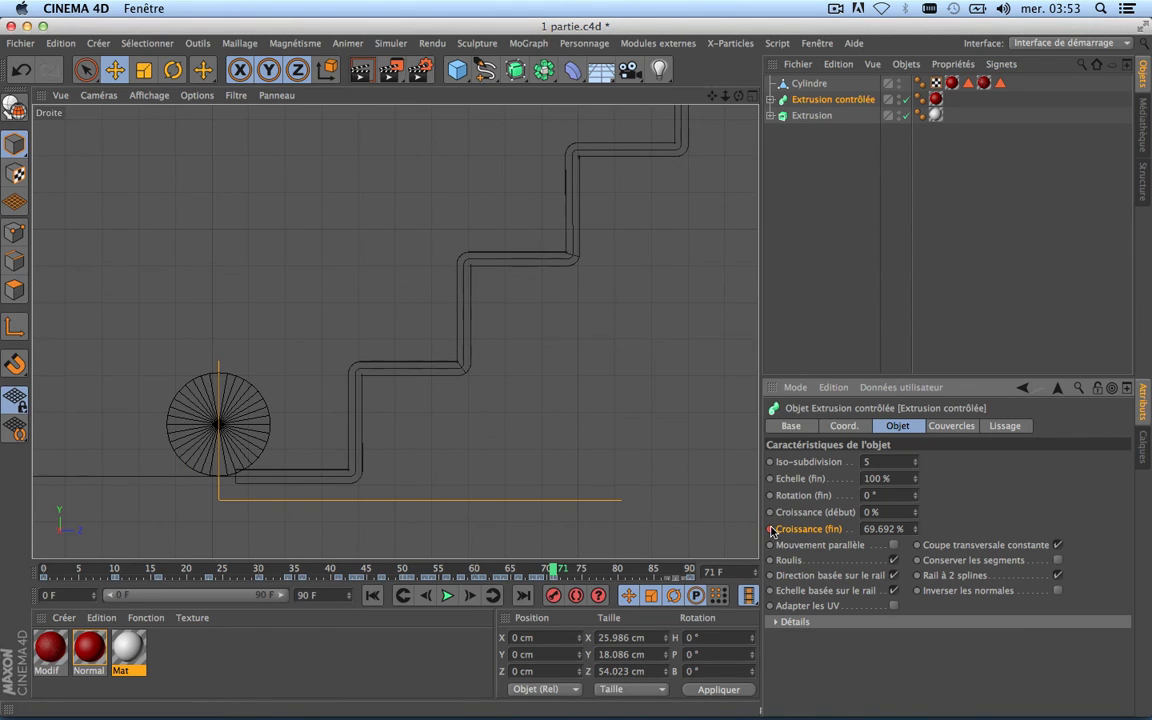
At frame 70, set the carpet's Croissance (fin) to 67.5 % so it ends under the roll at the foot of the stairs, and record a keyframe.
{"action": "left_click", "coordinate": [548, 570]}
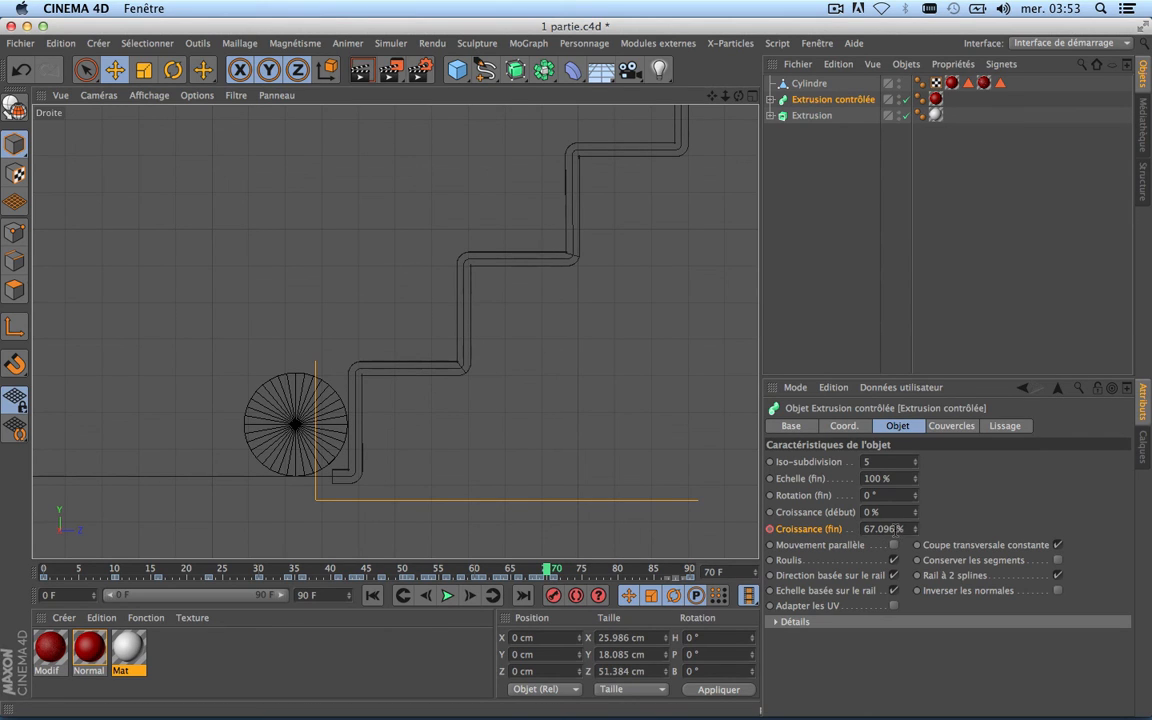
{"action": "double_click", "coordinate": [899, 528]}
{"action": "type", "text": "67.5"}
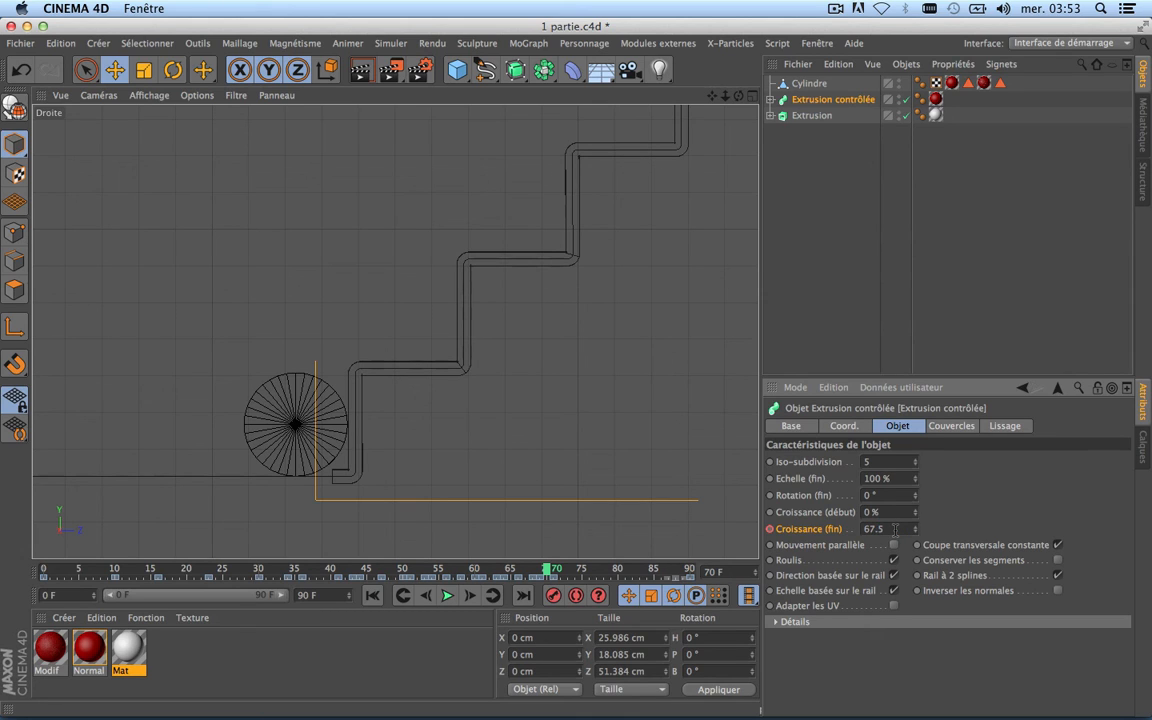
{"action": "key", "text": "Return"}
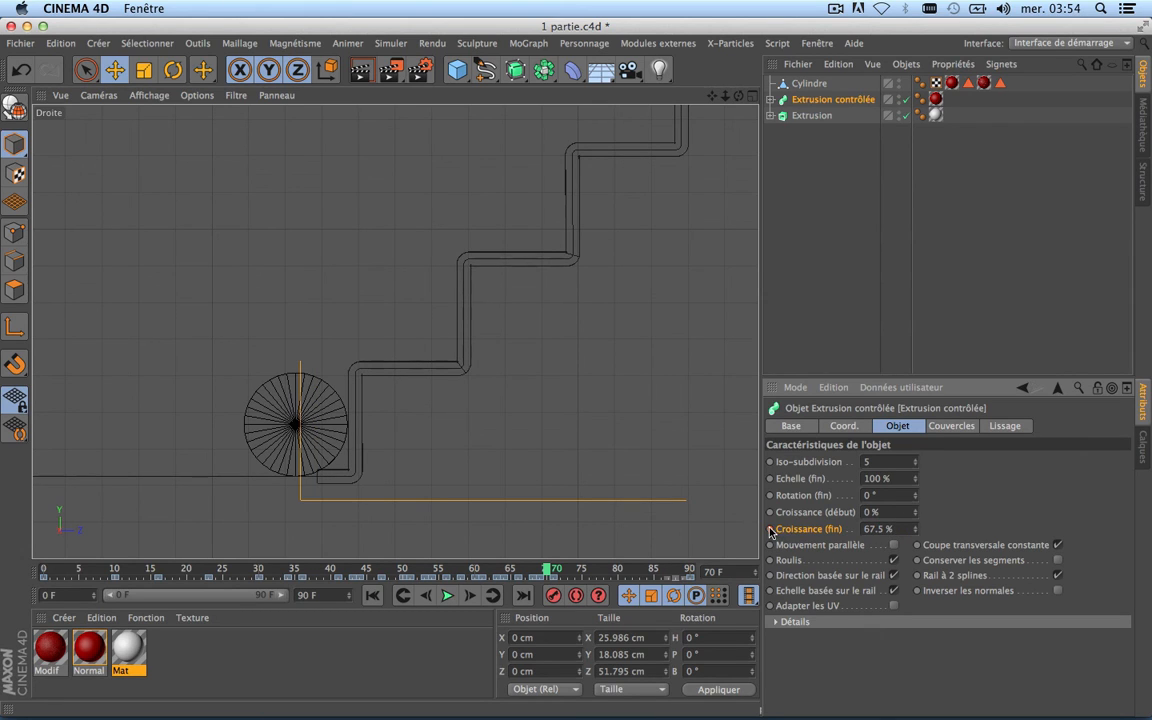
Scrub from frame 70 to frame 90 in the side view to check that the carpet's end follows the shrinking roll along the floor.
{"action": "scroll", "coordinate": [542, 528], "scroll_direction": "down", "scroll_amount": 3}
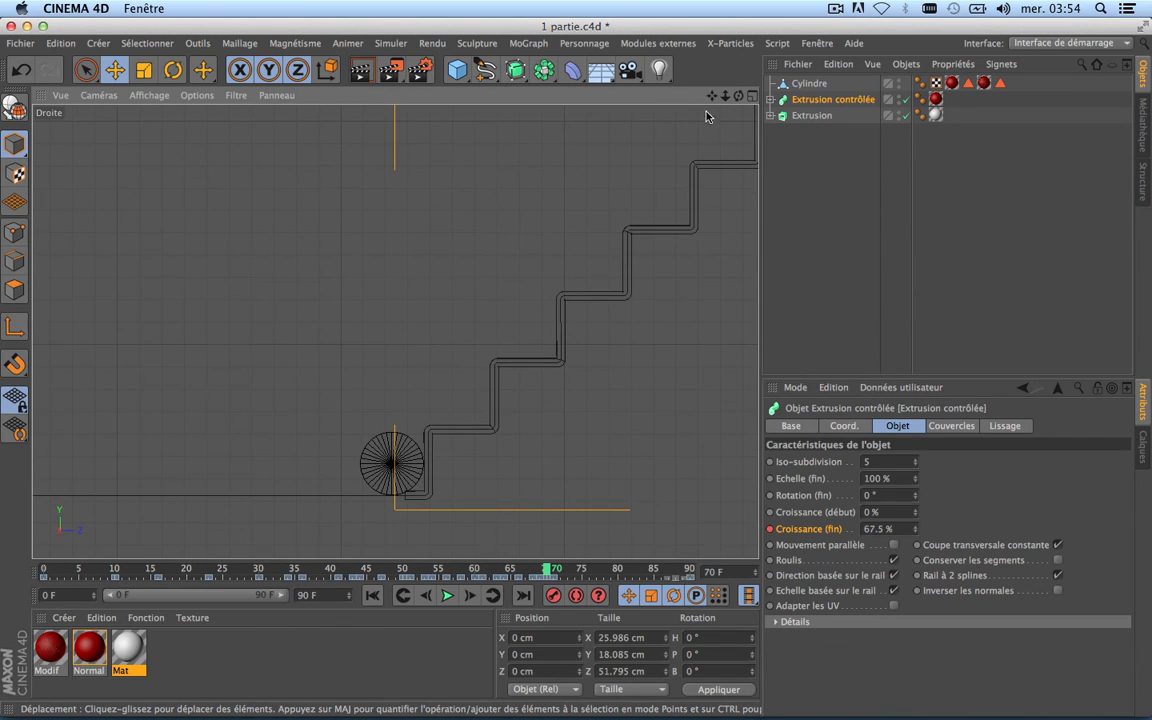
{"action": "left_click_drag", "start_coordinate": [711, 96], "coordinate": [860, 45]}
{"action": "left_click_drag", "start_coordinate": [549, 569], "coordinate": [611, 569]}
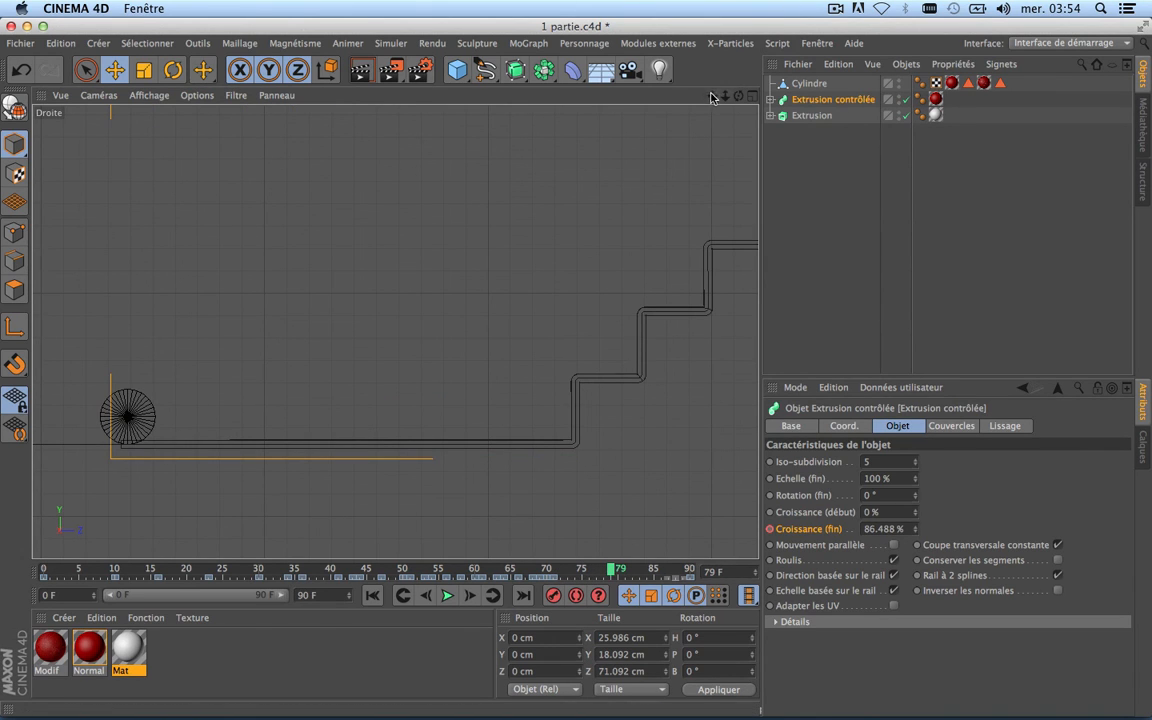
{"action": "left_click_drag", "start_coordinate": [712, 96], "coordinate": [1032, 0]}
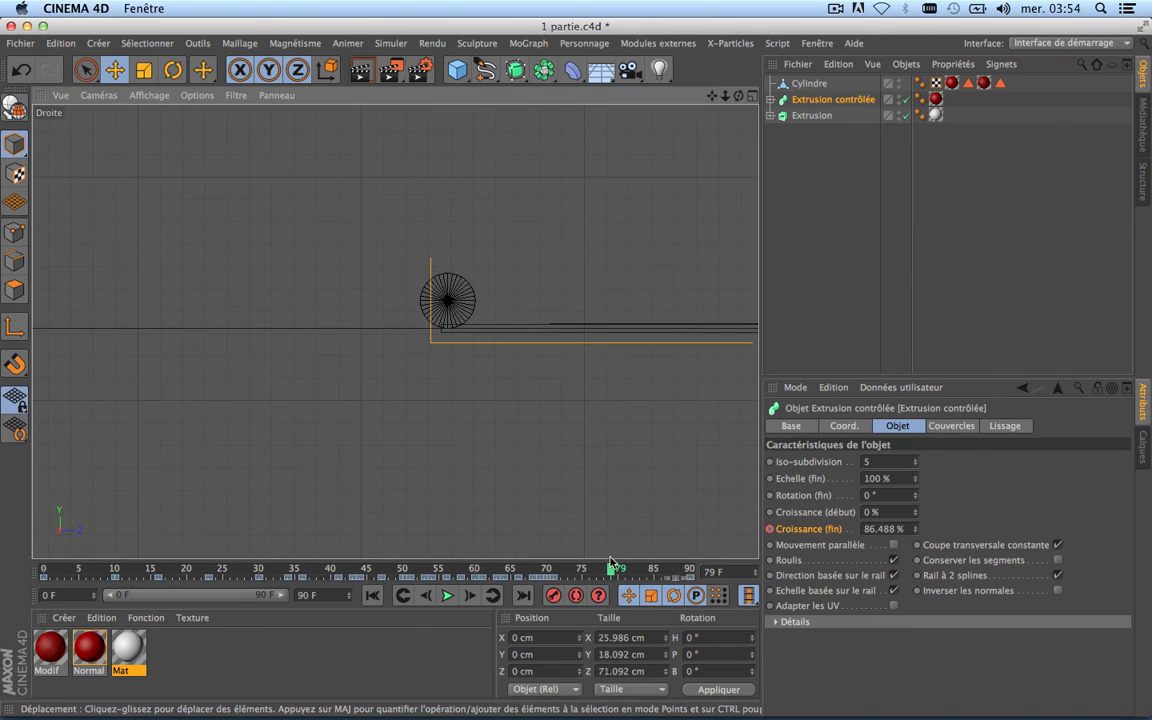
{"action": "left_click_drag", "start_coordinate": [611, 567], "coordinate": [638, 568]}
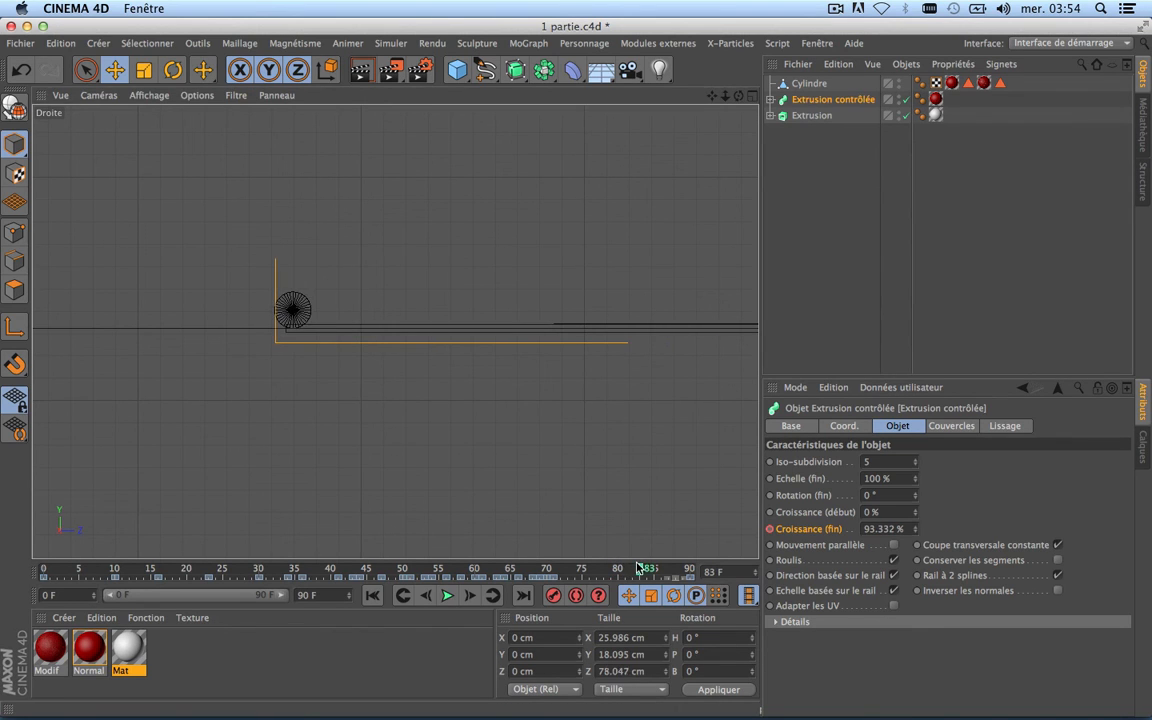
{"action": "scroll", "coordinate": [267, 309], "scroll_direction": "up", "scroll_amount": 3}
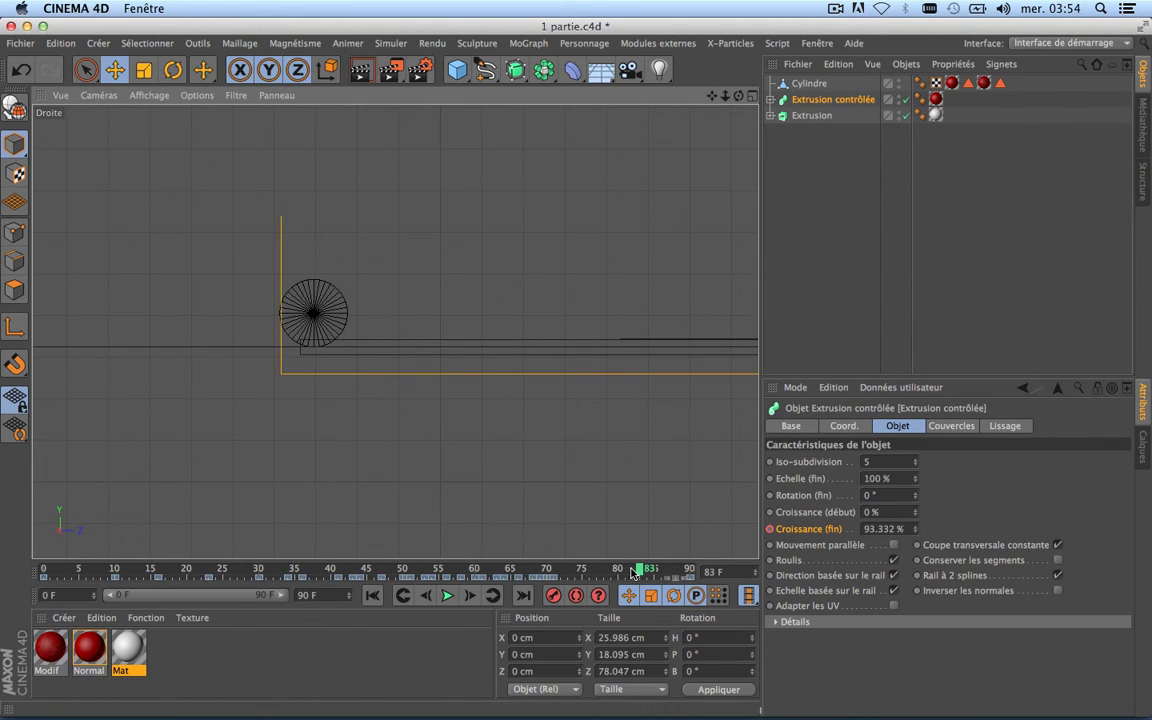
{"action": "left_click_drag", "start_coordinate": [638, 571], "coordinate": [680, 570]}
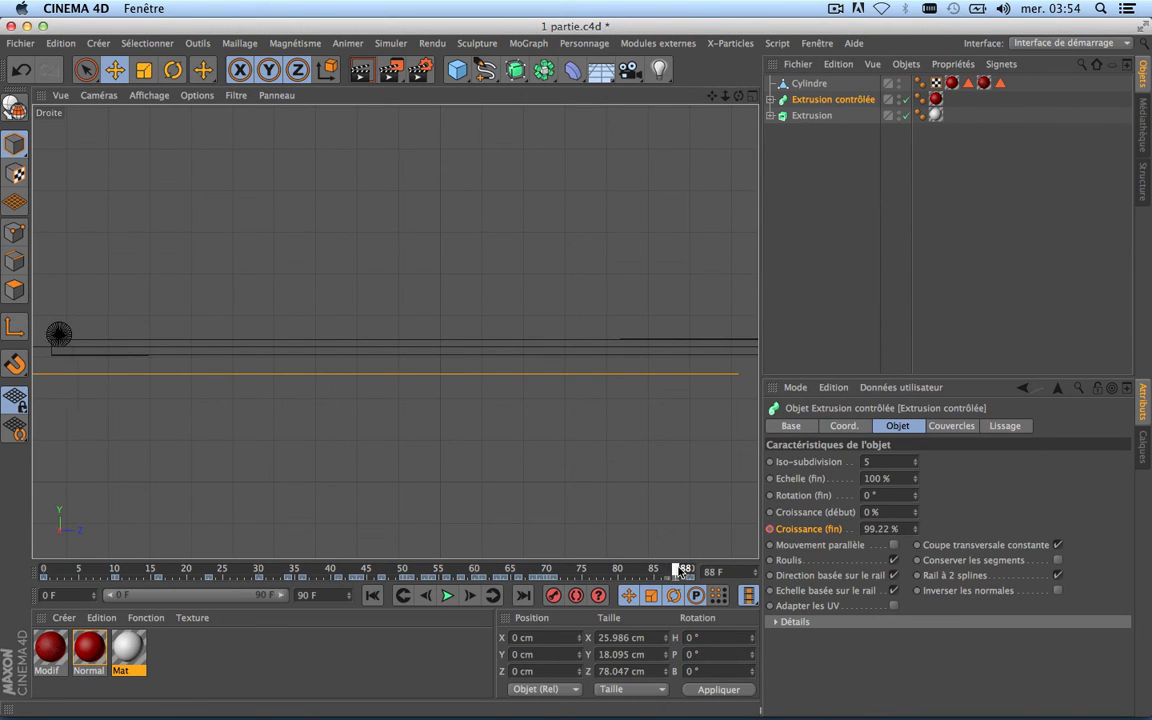
{"action": "left_click_drag", "start_coordinate": [712, 96], "coordinate": [946, 68]}
{"action": "left_click_drag", "start_coordinate": [684, 571], "coordinate": [690, 571]}
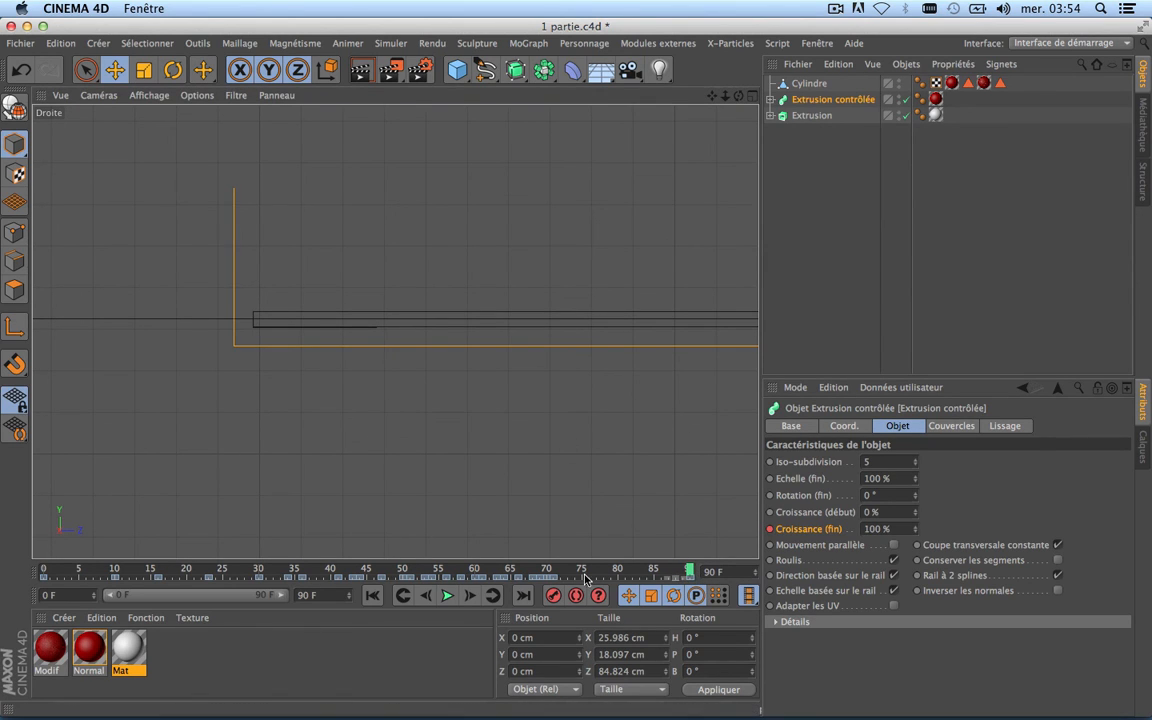
{"action": "left_click_drag", "start_coordinate": [689, 571], "coordinate": [685, 571]}
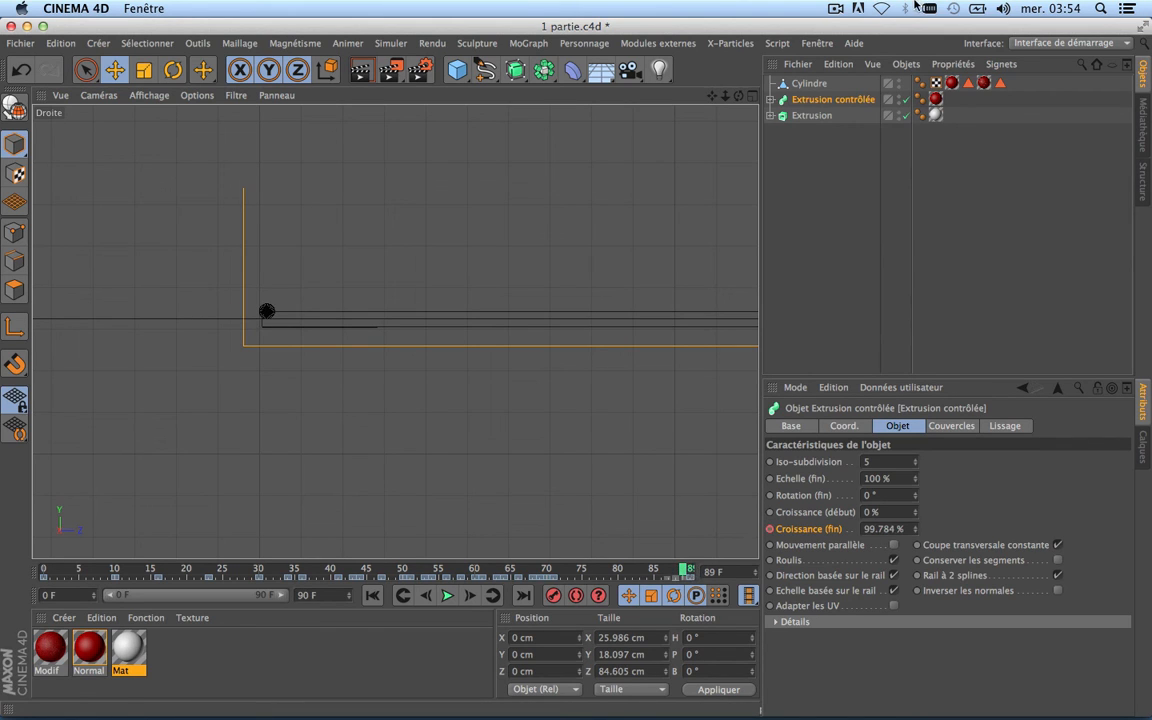
Select the Cylindre roll and compare its position with the carpet's end at frames 89 and 90.
{"action": "left_click", "coordinate": [805, 83]}
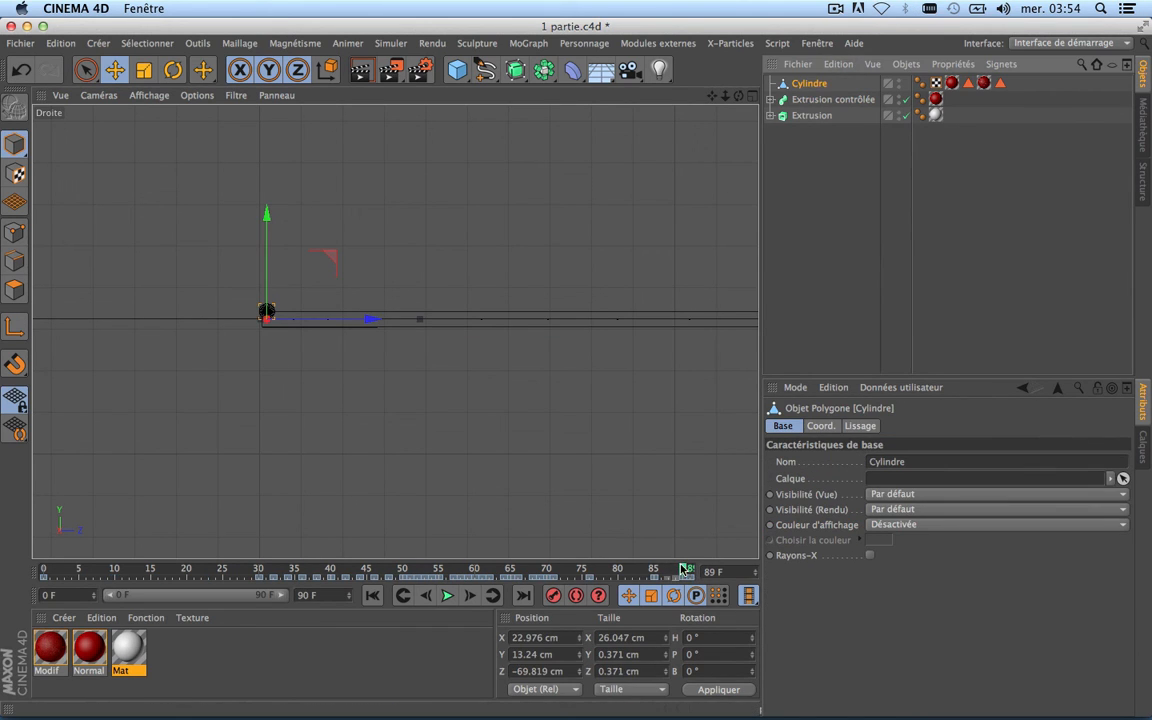
{"action": "key", "text": "g"}
{"action": "scroll", "coordinate": [254, 316], "scroll_direction": "up", "scroll_amount": 2}
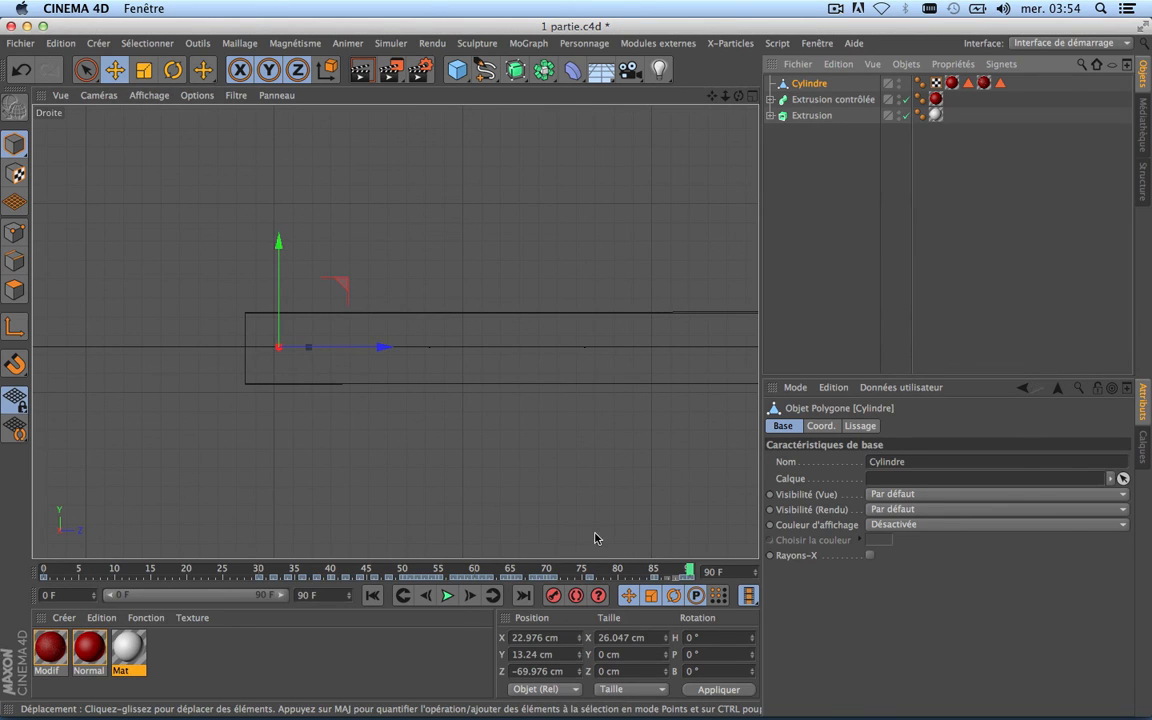
{"action": "left_click_drag", "start_coordinate": [689, 572], "coordinate": [683, 572]}
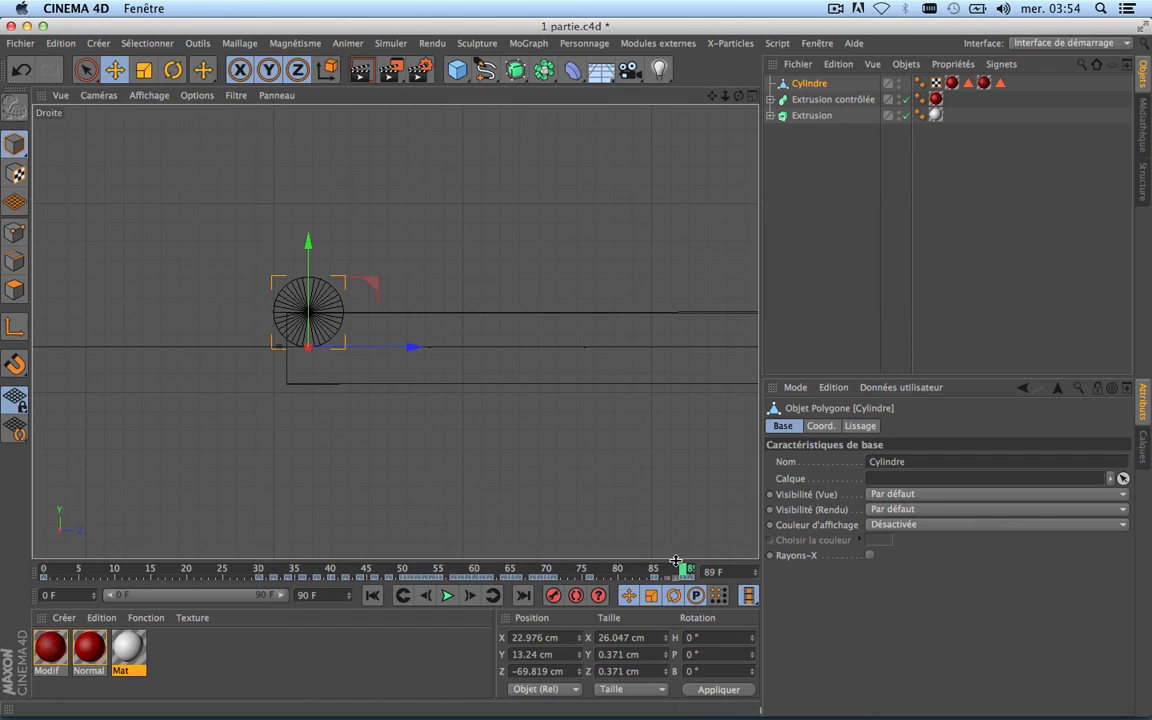
{"action": "left_click_drag", "start_coordinate": [685, 570], "coordinate": [690, 572]}
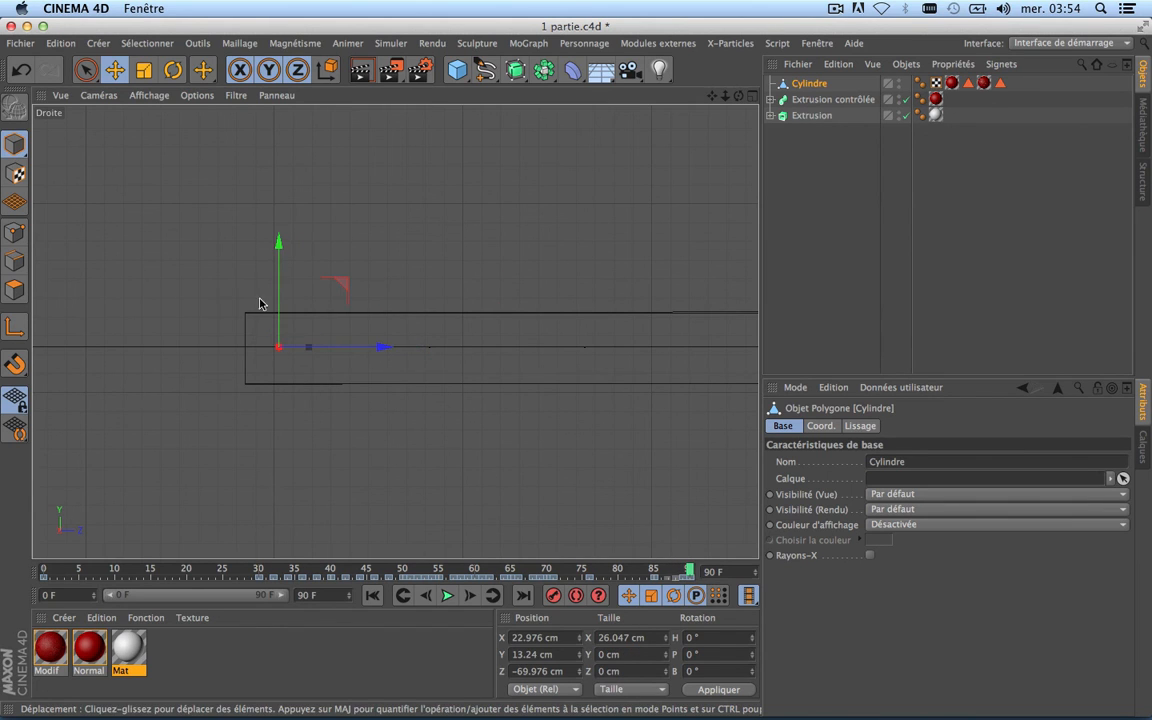
{"action": "scroll", "coordinate": [288, 367], "scroll_direction": "down", "scroll_amount": 12}
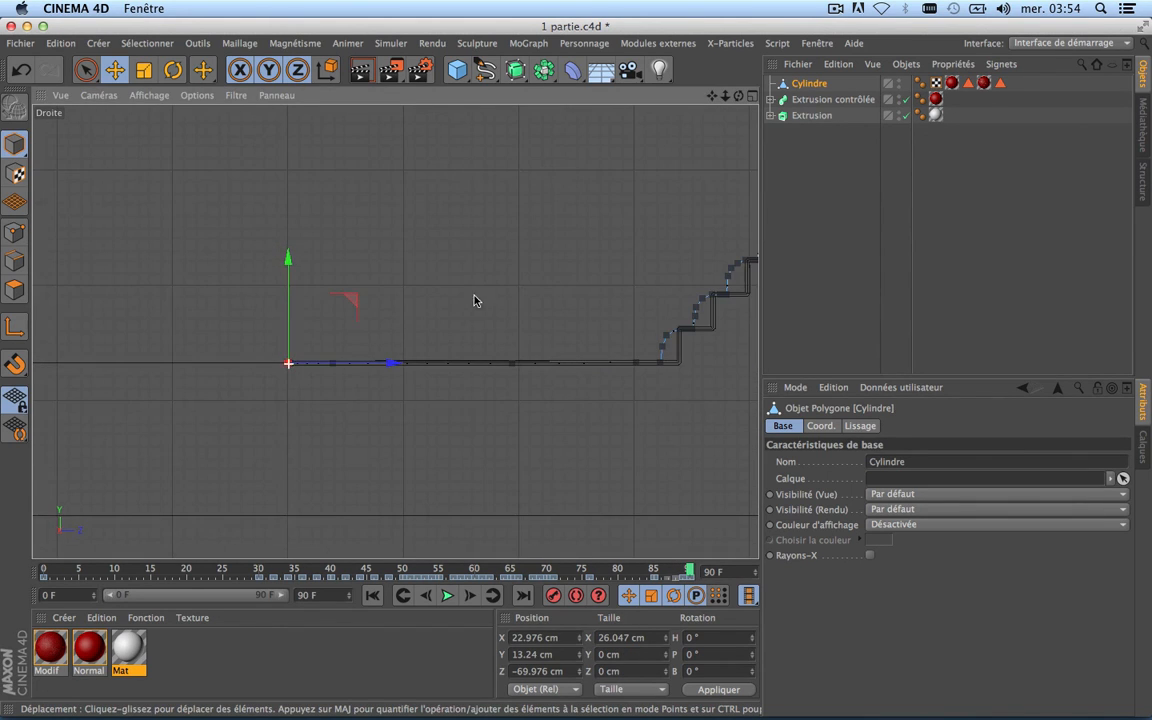
Maximize the perspective view, frame the whole carpeted staircase at an angle, and deselect all objects.
{"action": "left_click", "coordinate": [753, 98]}
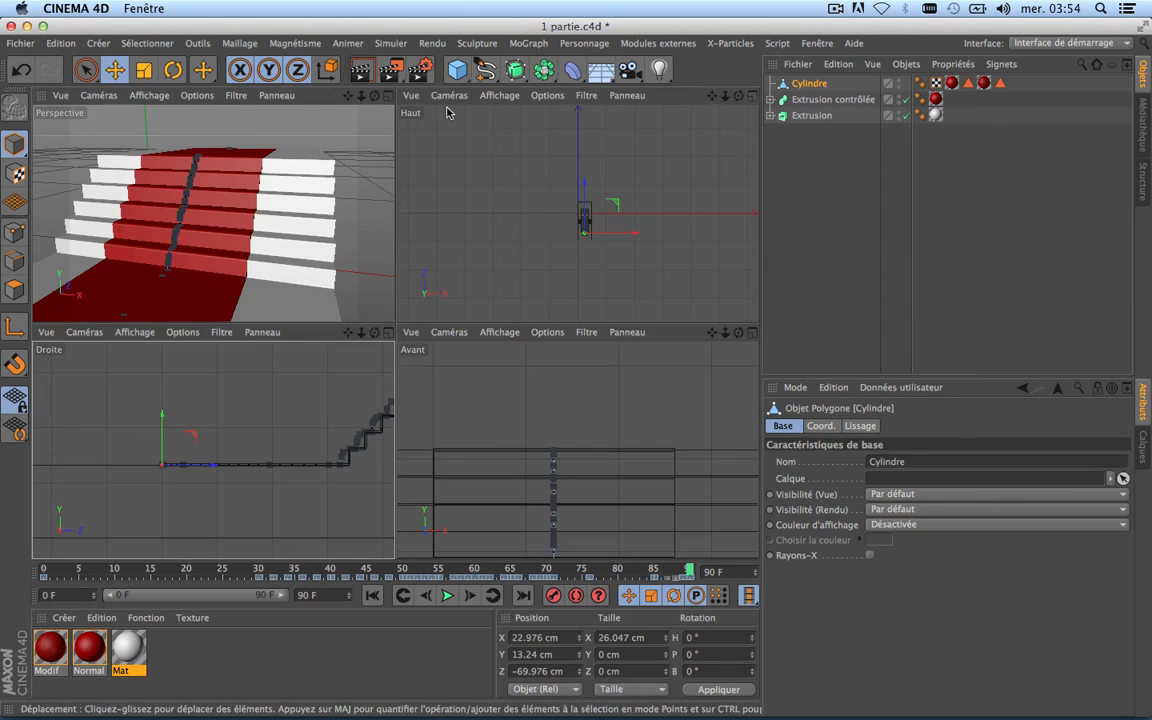
{"action": "left_click", "coordinate": [380, 95]}
{"action": "scroll", "coordinate": [514, 177], "scroll_direction": "down", "scroll_amount": 10}
{"action": "scroll", "coordinate": [514, 177], "scroll_direction": "up", "scroll_amount": 7}
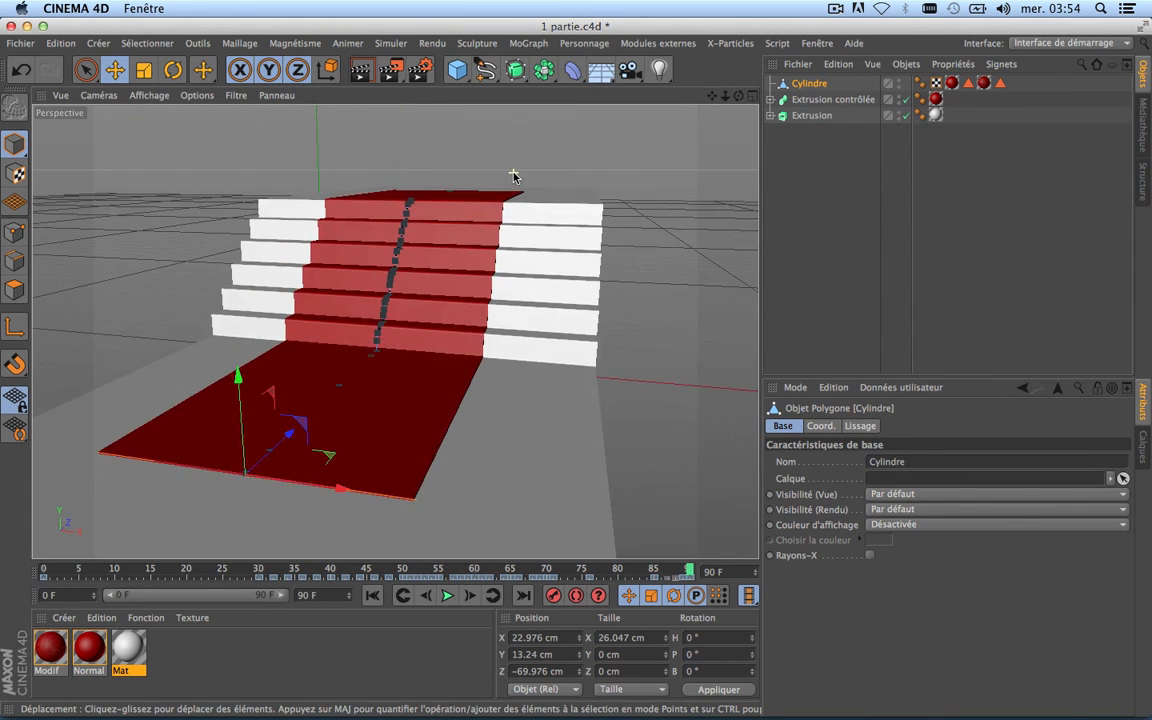
{"action": "scroll", "coordinate": [514, 177], "scroll_direction": "down", "scroll_amount": 3}
{"action": "left_click_drag", "start_coordinate": [738, 96], "coordinate": [621, 505]}
{"action": "left_click", "coordinate": [823, 206]}
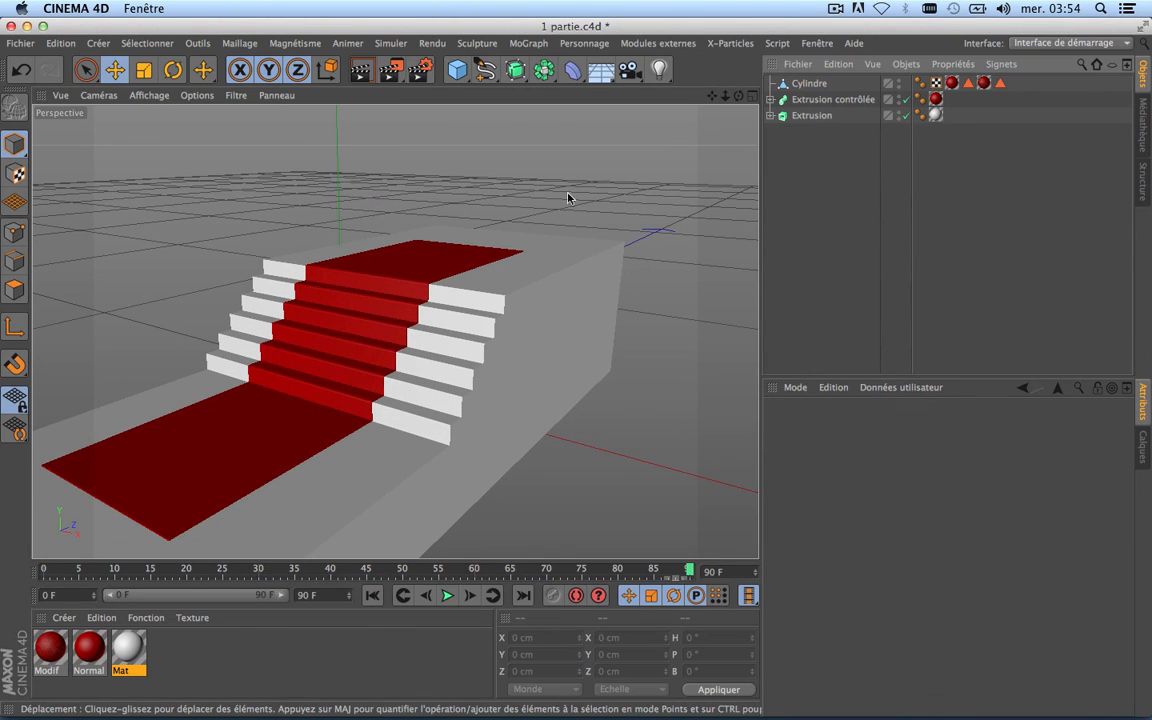
Play the unrolling animation from frame 0 in the perspective view and pause it at frame 73.
{"action": "left_click", "coordinate": [372, 595]}
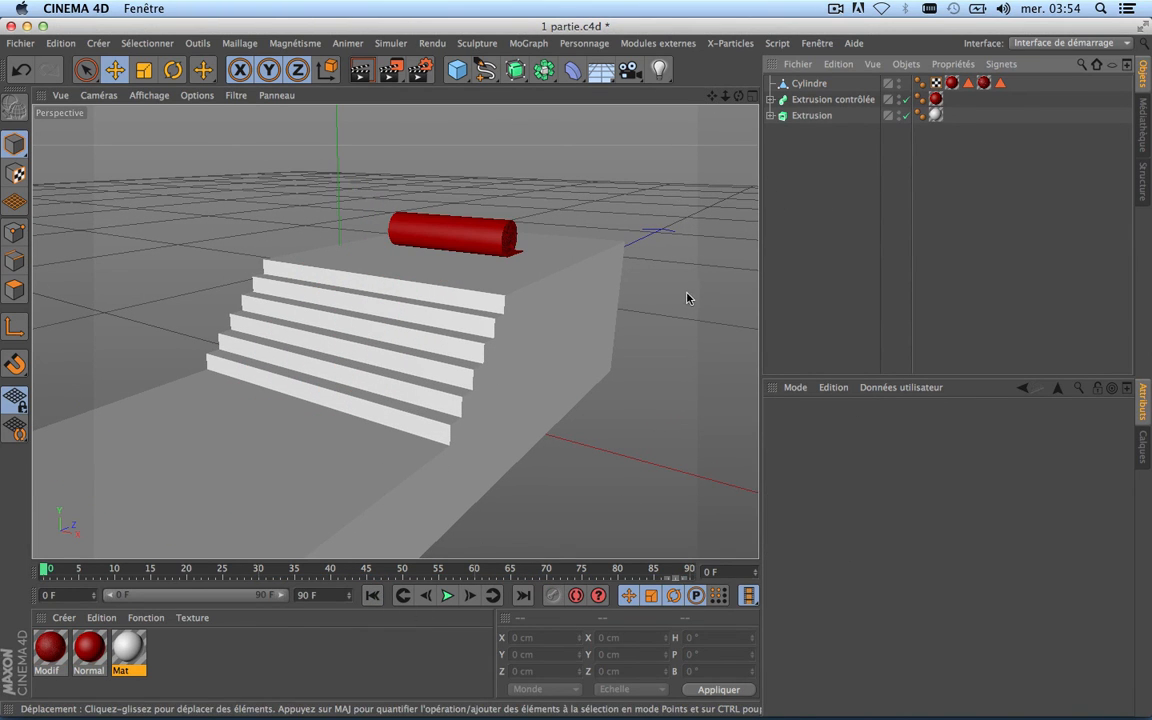
{"action": "left_click_drag", "start_coordinate": [738, 99], "coordinate": [698, 146]}
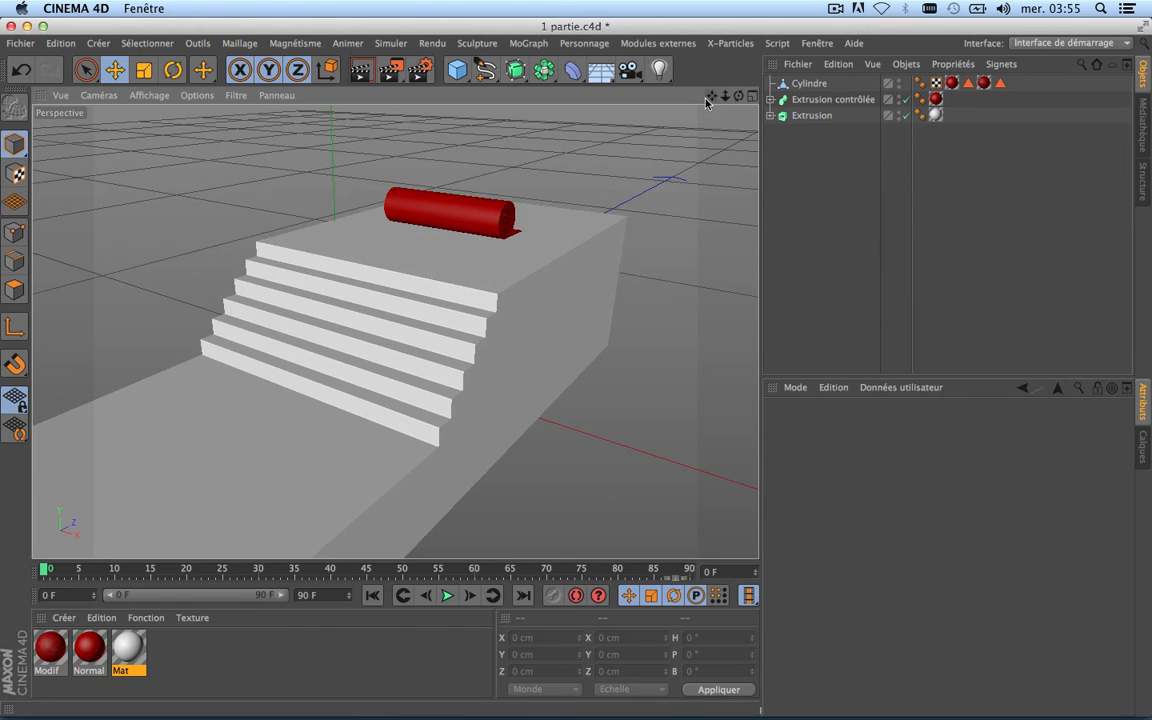
{"action": "scroll", "coordinate": [491, 256], "scroll_direction": "down", "scroll_amount": 3}
{"action": "left_click", "coordinate": [447, 595]}
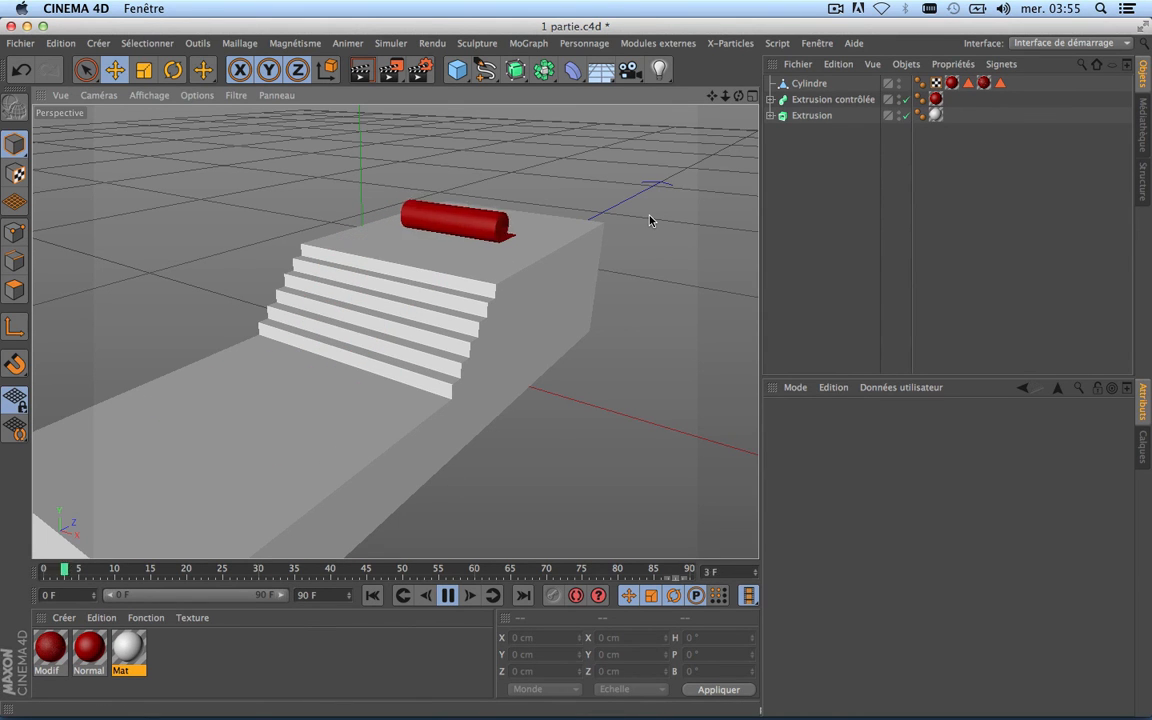
{"action": "left_click_drag", "start_coordinate": [575, 372], "coordinate": [321, 384], "text": "alt"}
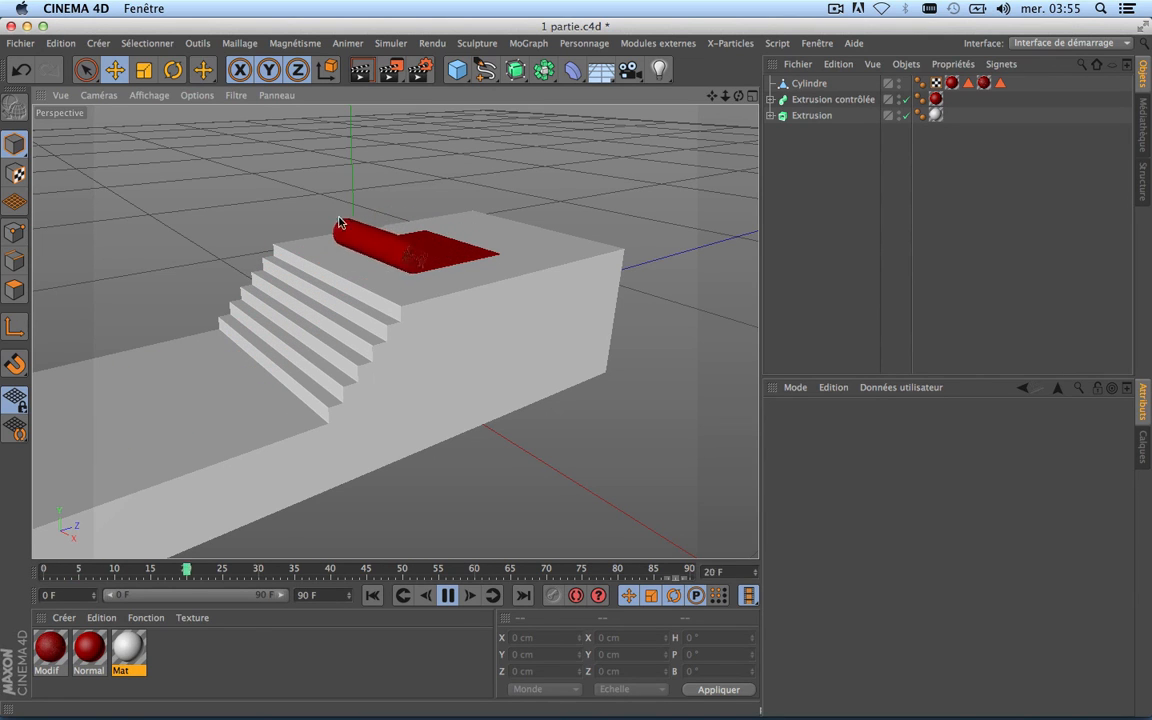
{"action": "left_click", "coordinate": [448, 595]}
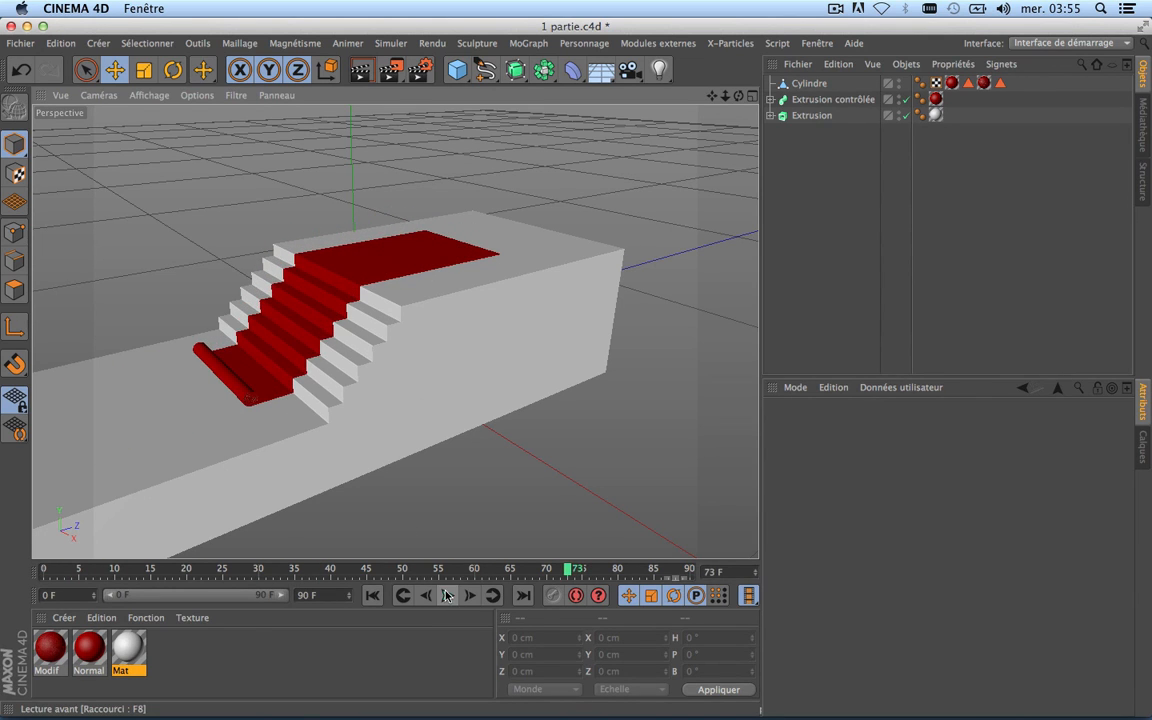
Render the perspective view at frame 73, and examine up close where the roll meets the carpet on the floor.
{"action": "left_click", "coordinate": [362, 72]}
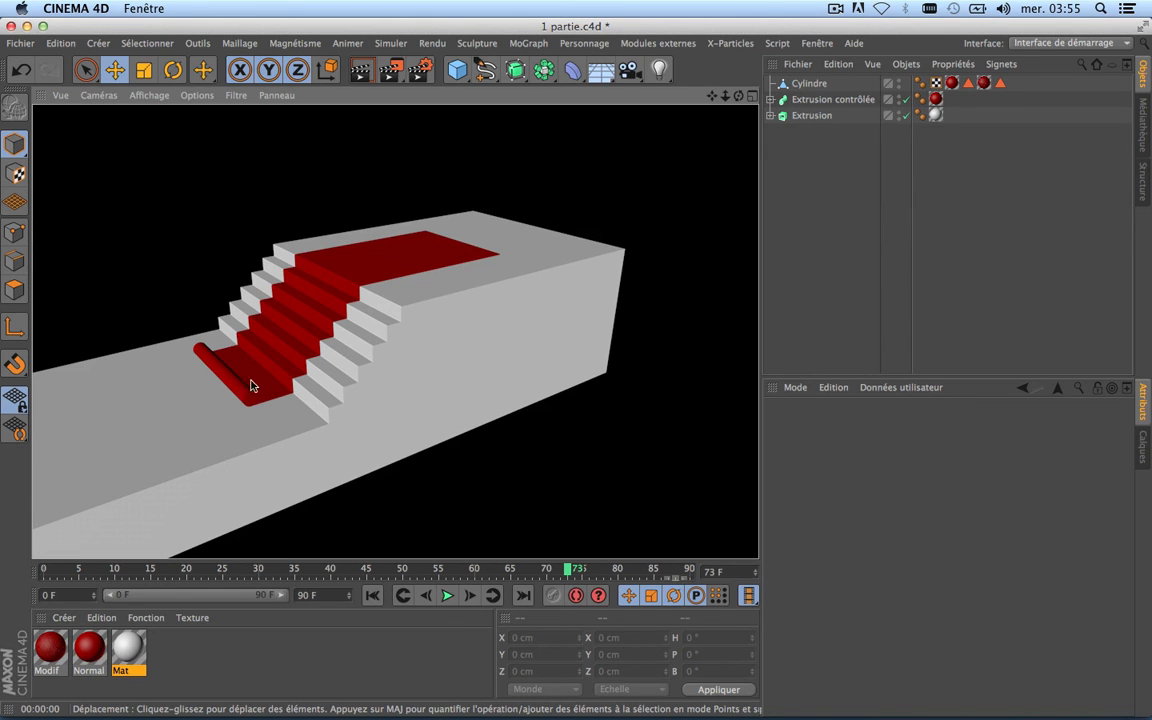
{"action": "scroll", "coordinate": [249, 407], "scroll_direction": "up", "scroll_amount": 5}
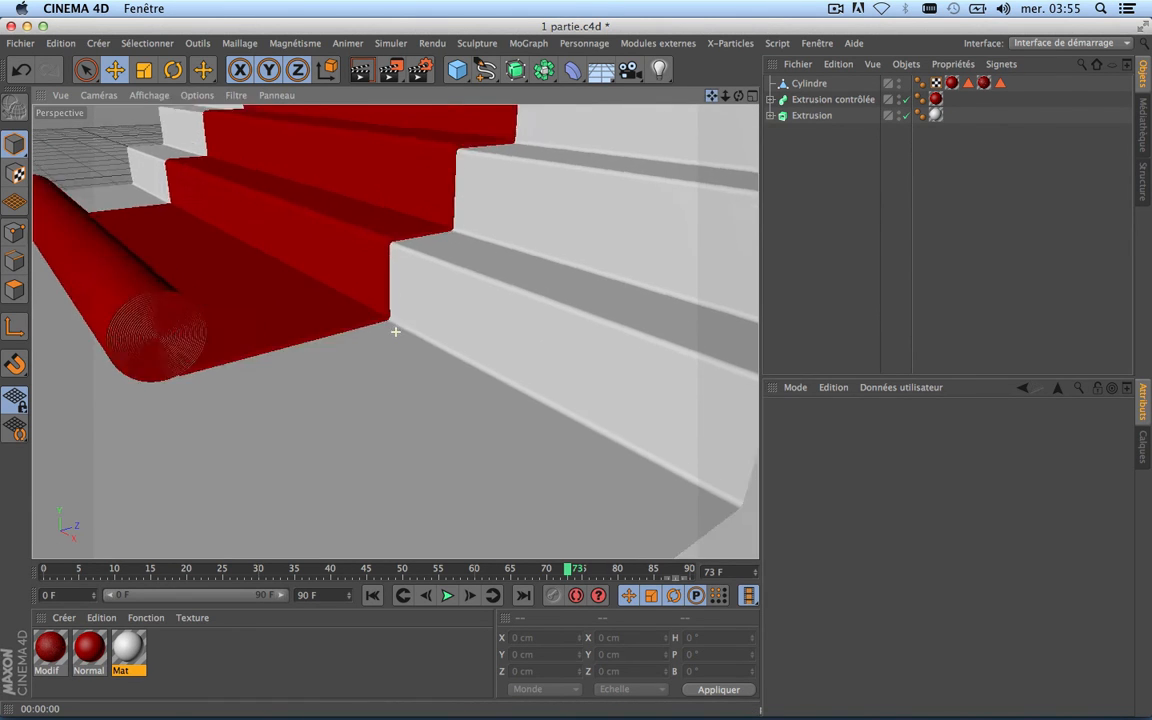
{"action": "scroll", "coordinate": [395, 331], "scroll_direction": "up", "scroll_amount": 10}
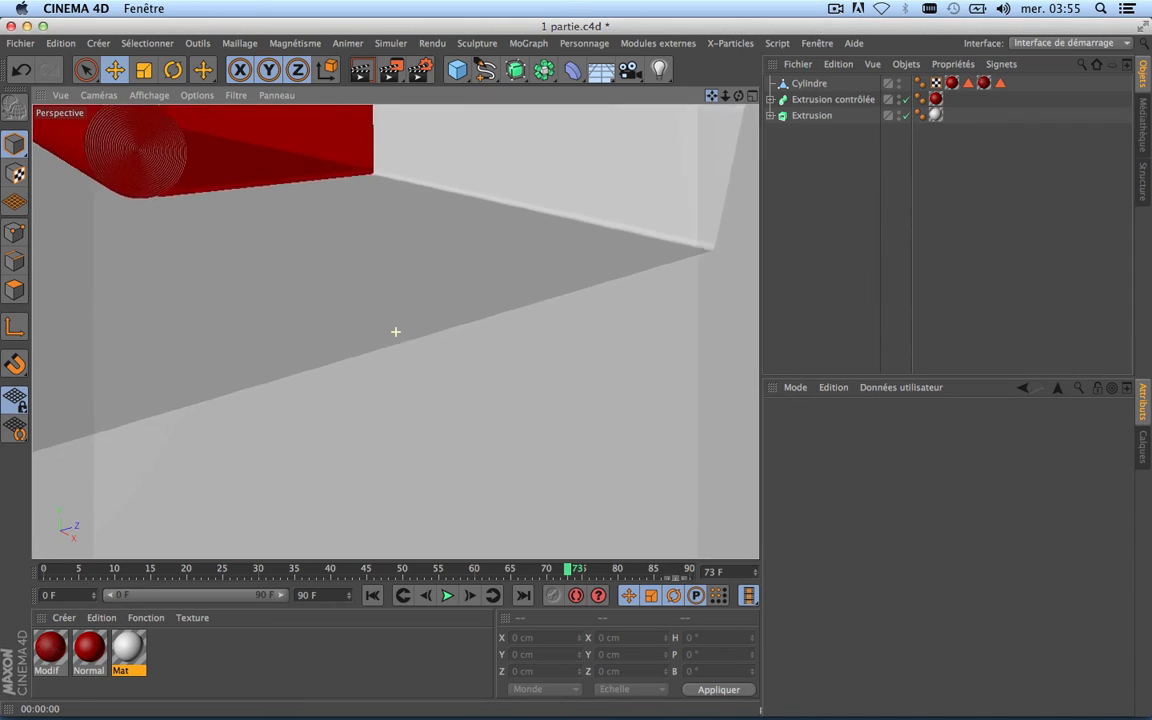
{"action": "left_click_drag", "start_coordinate": [738, 96], "coordinate": [395, 331]}
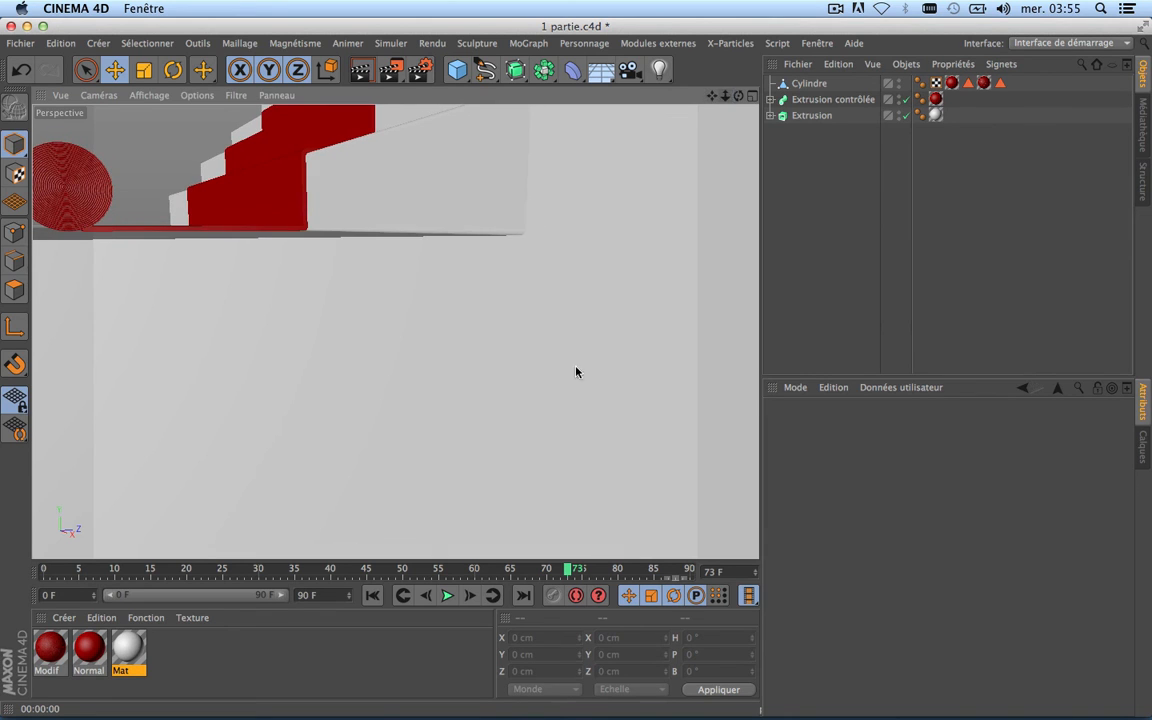
{"action": "left_click_drag", "start_coordinate": [738, 96], "coordinate": [395, 331]}
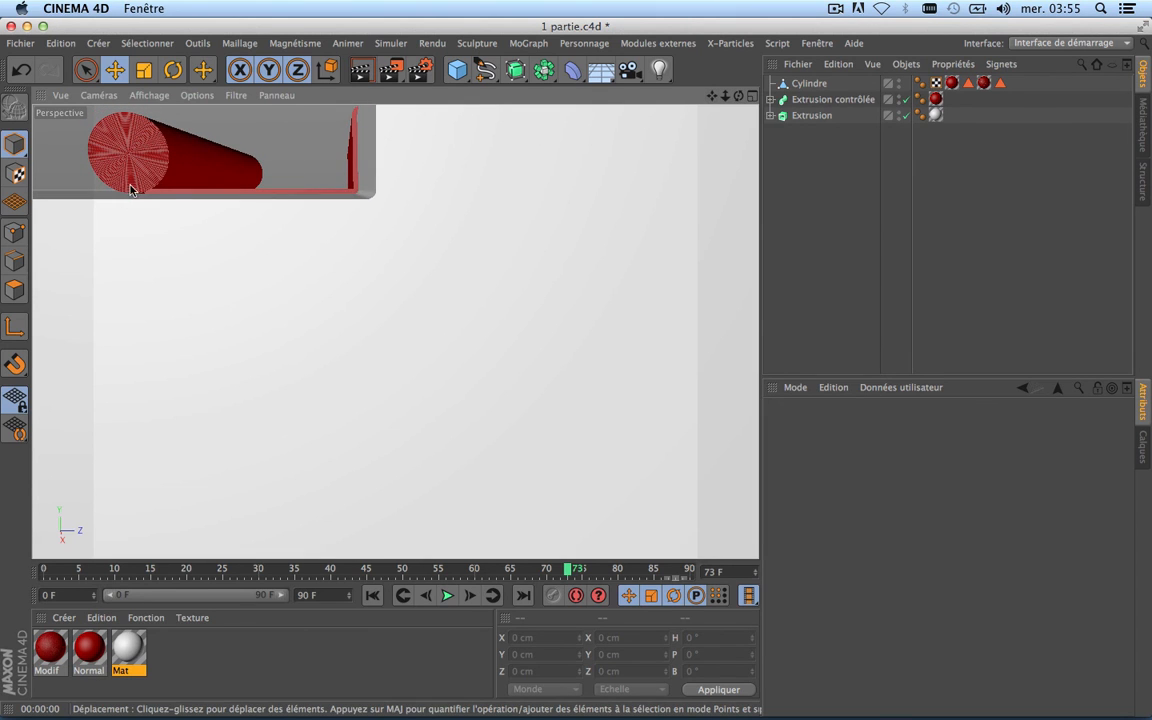
{"action": "scroll", "coordinate": [131, 189], "scroll_direction": "up", "scroll_amount": 5}
{"action": "scroll", "coordinate": [136, 221], "scroll_direction": "up", "scroll_amount": 3}
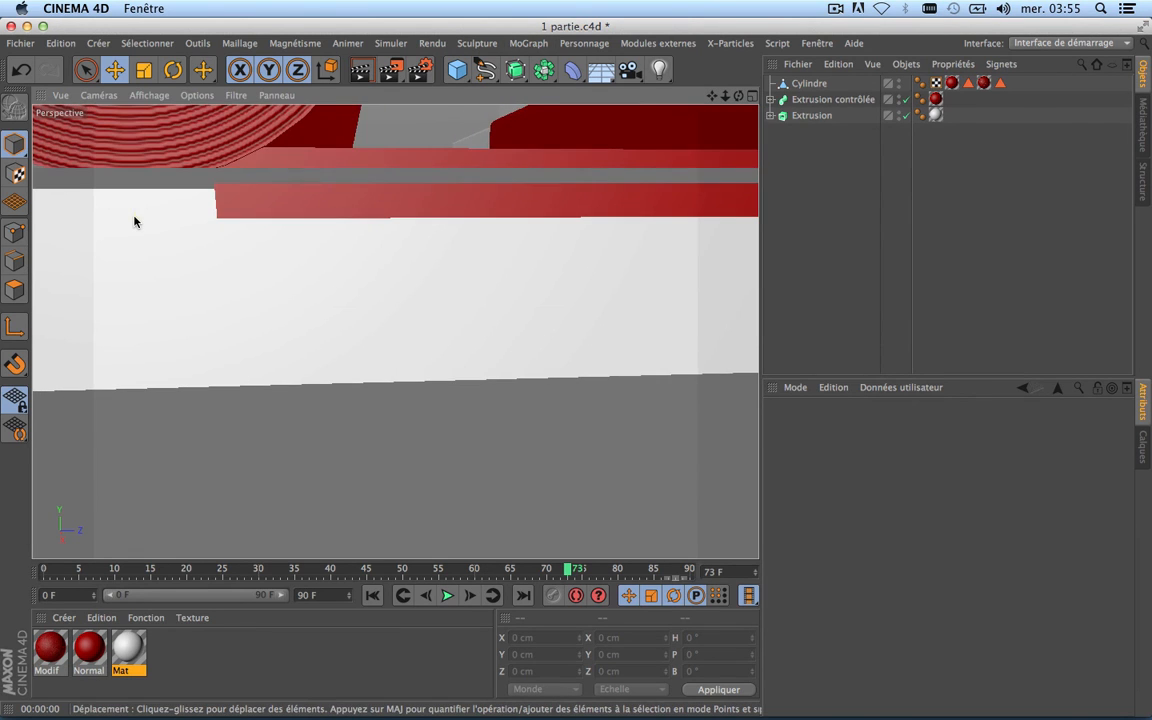
{"action": "scroll", "coordinate": [226, 194], "scroll_direction": "down", "scroll_amount": 2}
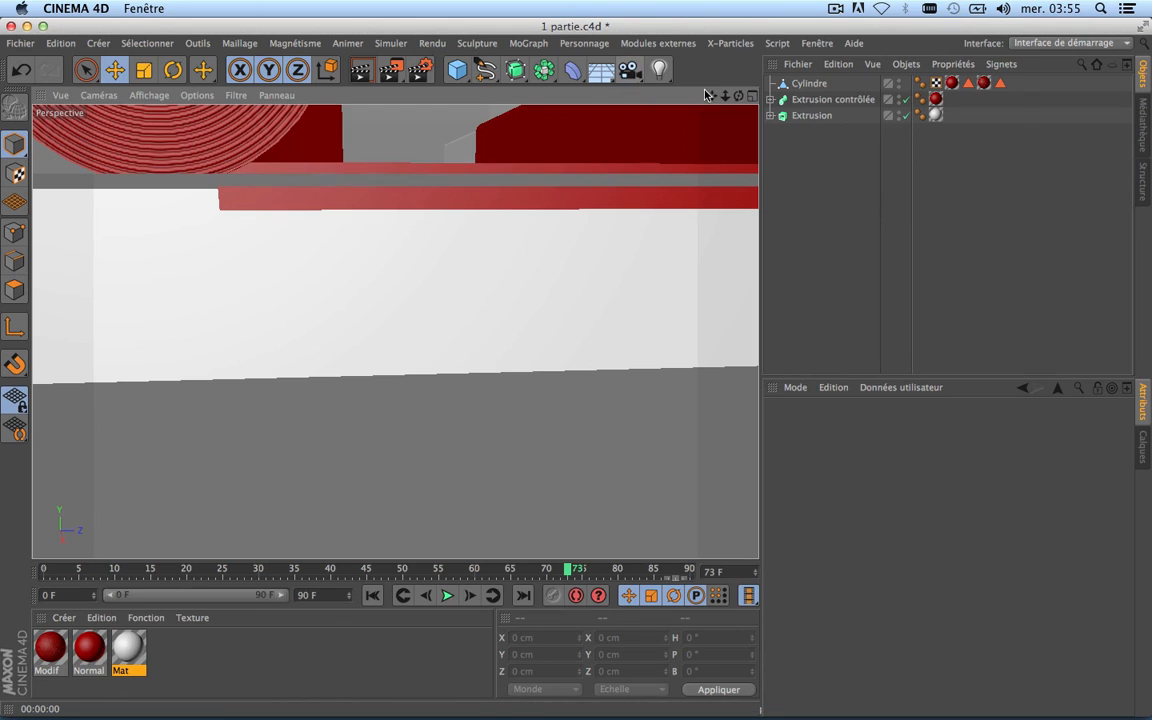
{"action": "left_click_drag", "start_coordinate": [712, 96], "coordinate": [712, 96]}
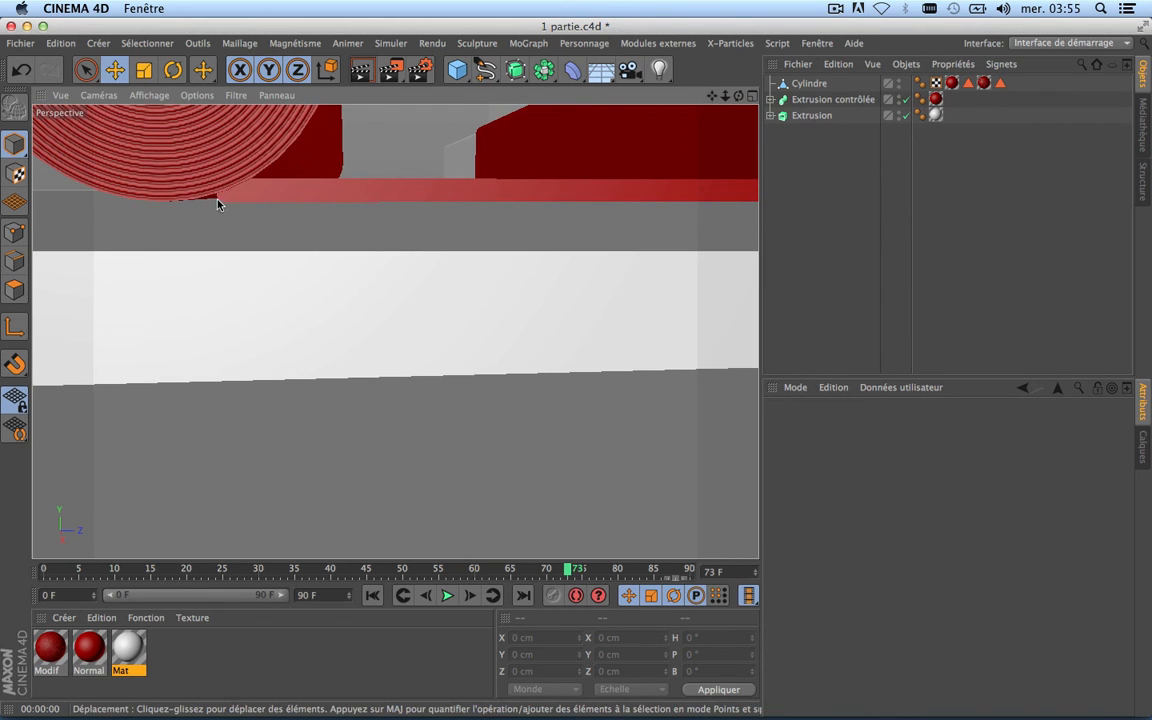
{"action": "scroll", "coordinate": [215, 196], "scroll_direction": "up", "scroll_amount": 2}
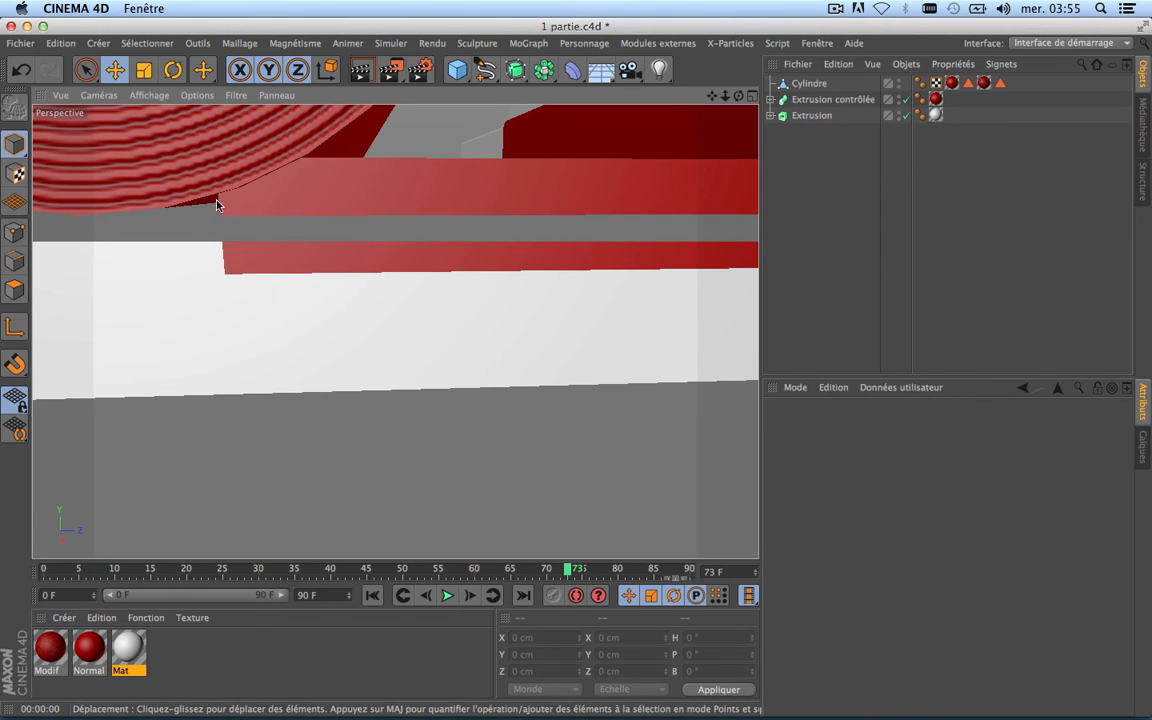
{"action": "scroll", "coordinate": [230, 246], "scroll_direction": "down", "scroll_amount": 5}
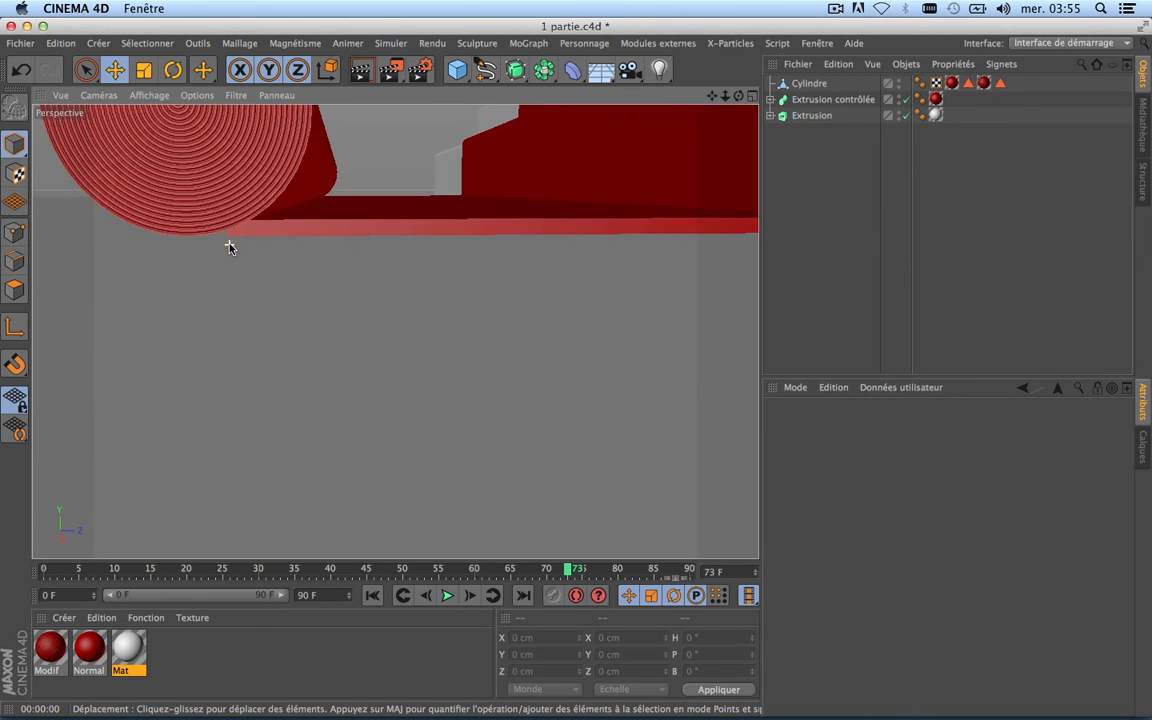
{"action": "scroll", "coordinate": [230, 246], "scroll_direction": "down", "scroll_amount": 2}
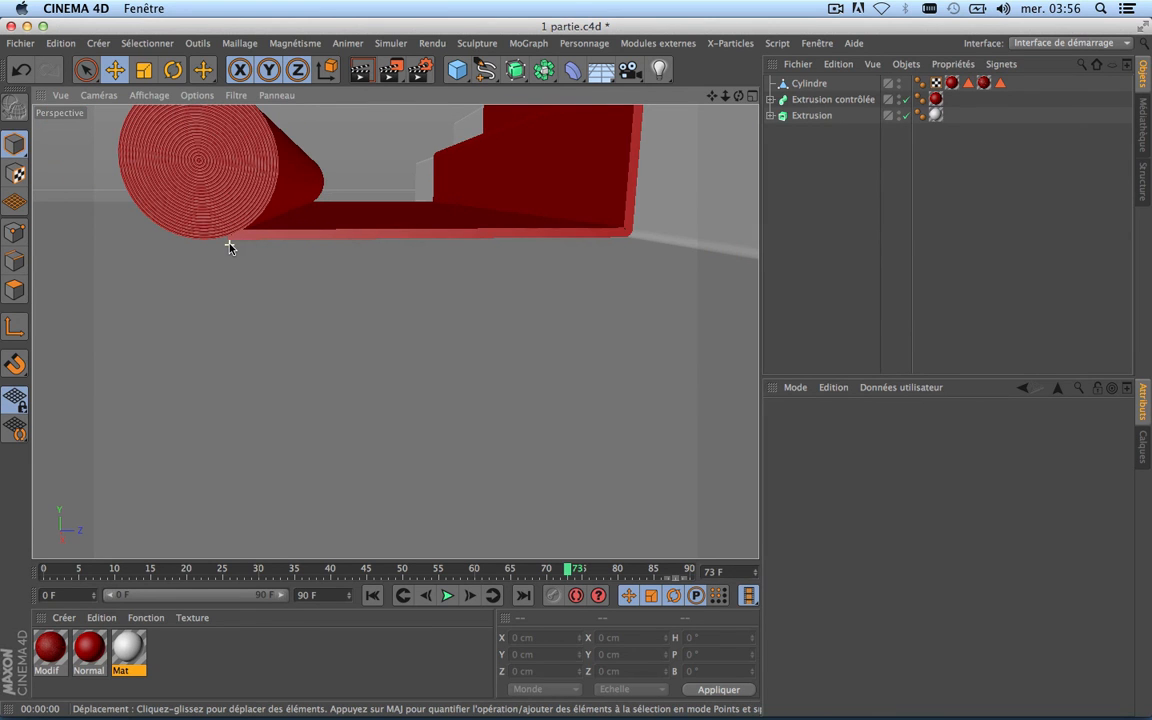
Reframe the whole staircase from the side and replay the carpet animation.
{"action": "left_click_drag", "start_coordinate": [738, 96], "coordinate": [645, 386]}
{"action": "scroll", "coordinate": [678, 188], "scroll_direction": "down", "scroll_amount": 10}
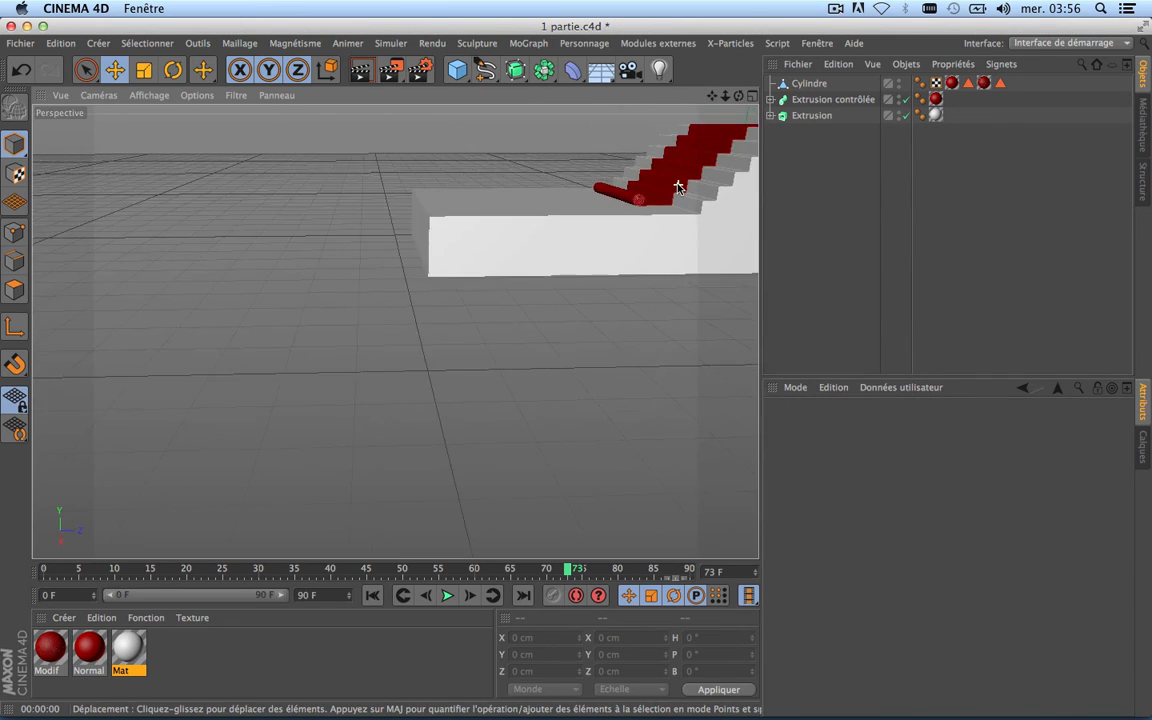
{"action": "scroll", "coordinate": [678, 188], "scroll_direction": "up", "scroll_amount": 10}
{"action": "left_click_drag", "start_coordinate": [712, 97], "coordinate": [397, 270]}
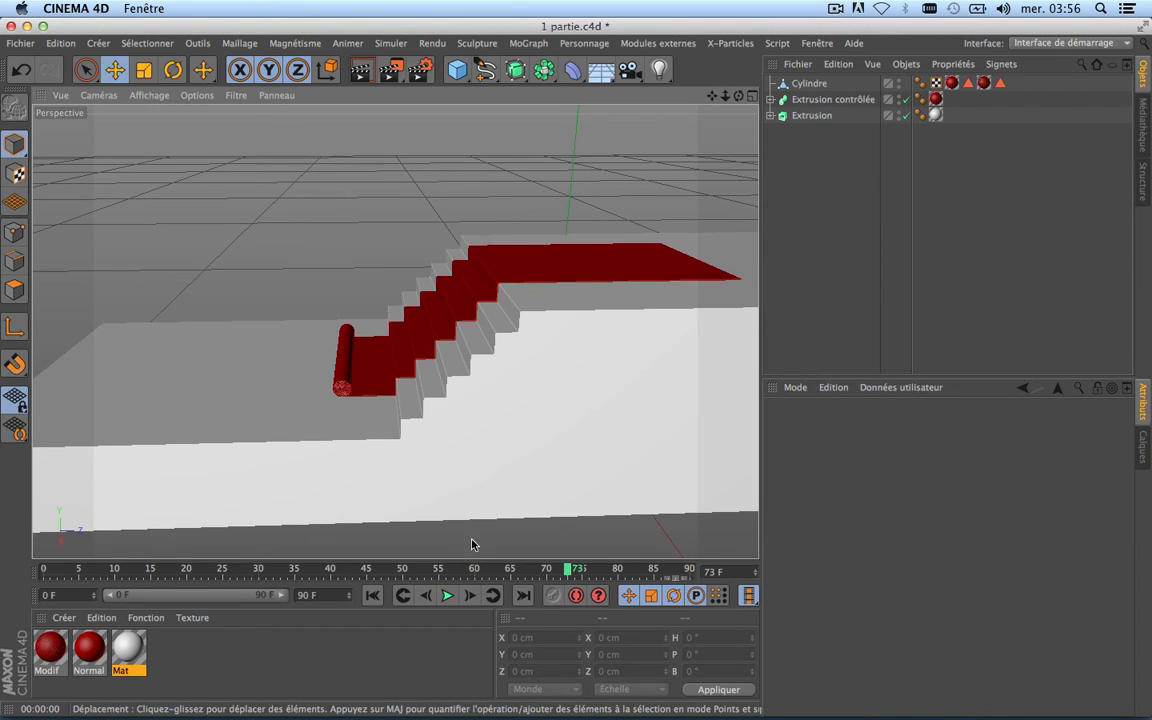
{"action": "left_click", "coordinate": [432, 597]}
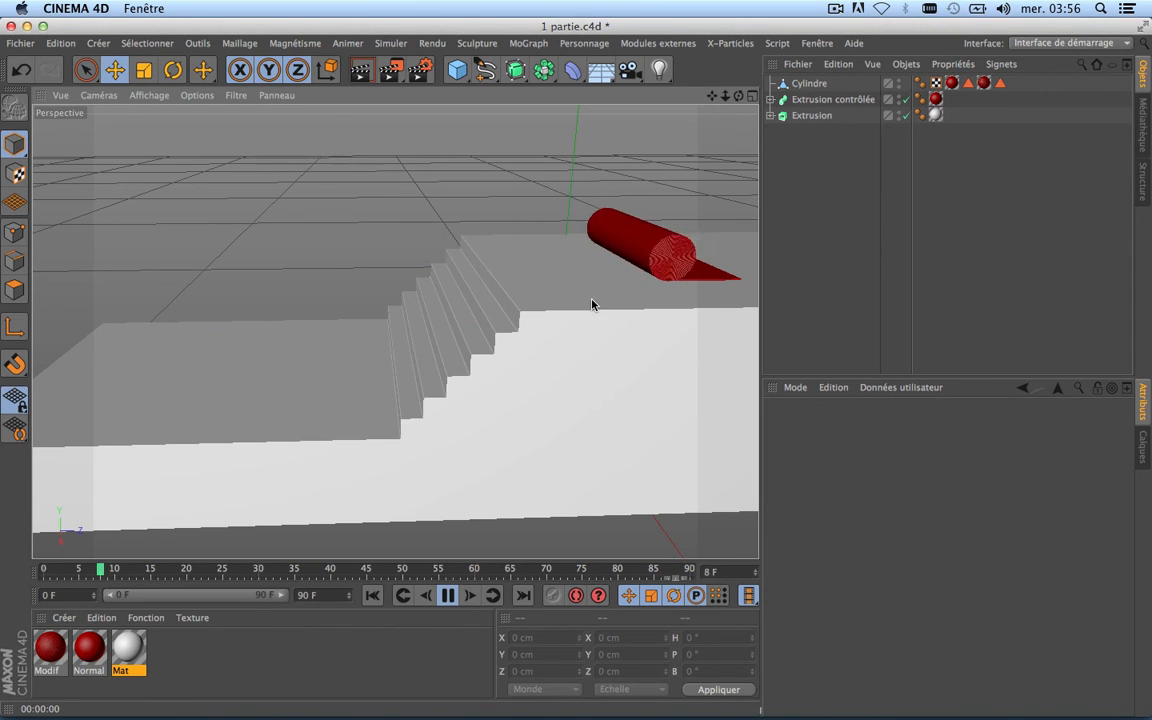
Pause the carpet animation at frame 51, resume playback, and stop it at frame 14.
{"action": "left_click", "coordinate": [448, 596]}
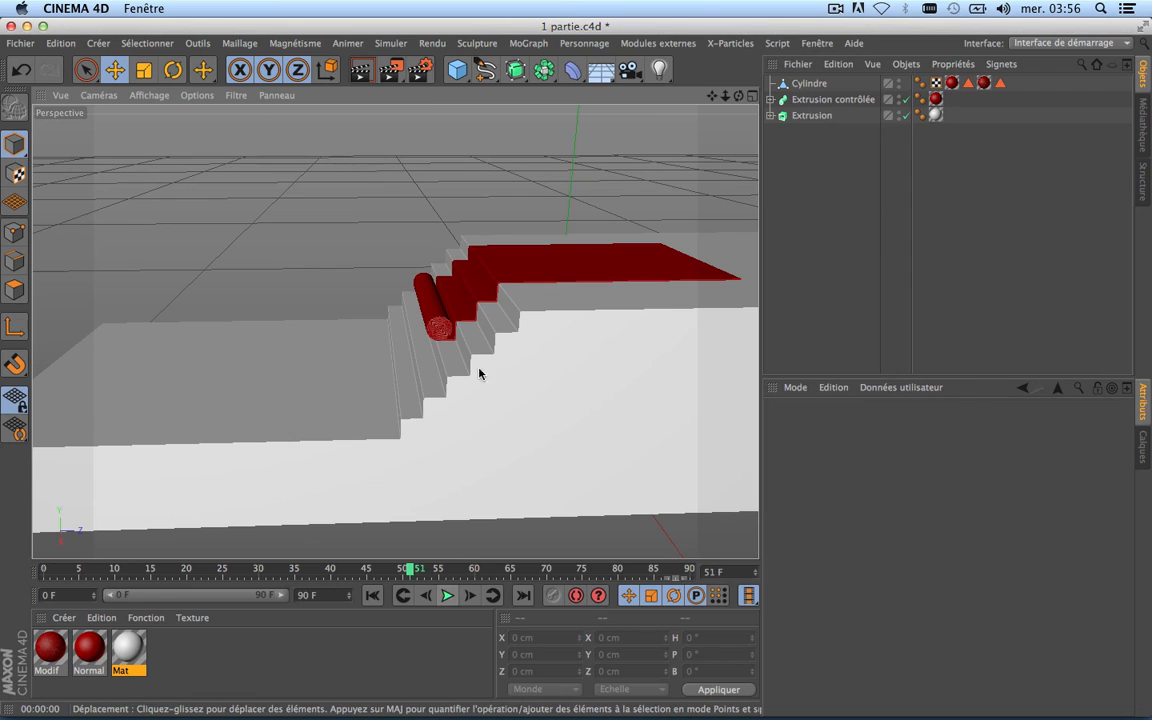
{"action": "left_click", "coordinate": [448, 596]}
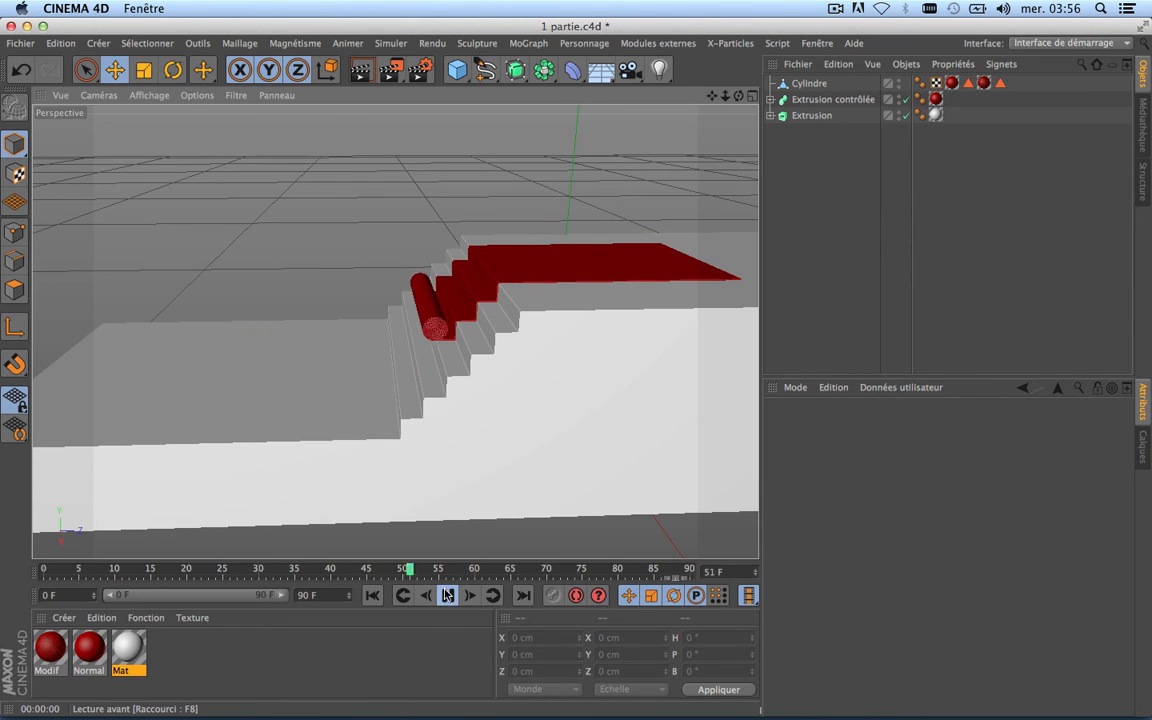
{"action": "left_click", "coordinate": [448, 596]}
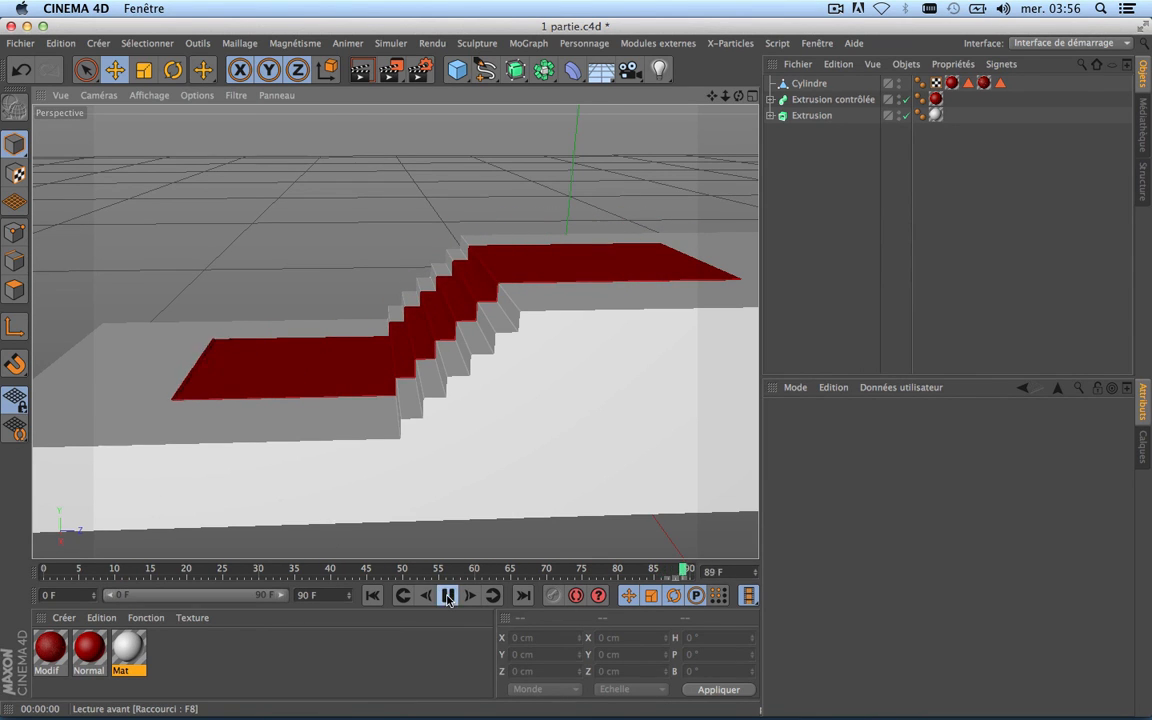
{"action": "left_click", "coordinate": [447, 597]}
Add an omni light to the scene and raise it above the stairs to about 71 cm in Y.
{"action": "scroll", "coordinate": [481, 384], "scroll_direction": "down", "scroll_amount": 5}
{"action": "scroll", "coordinate": [481, 384], "scroll_direction": "up", "scroll_amount": 4}
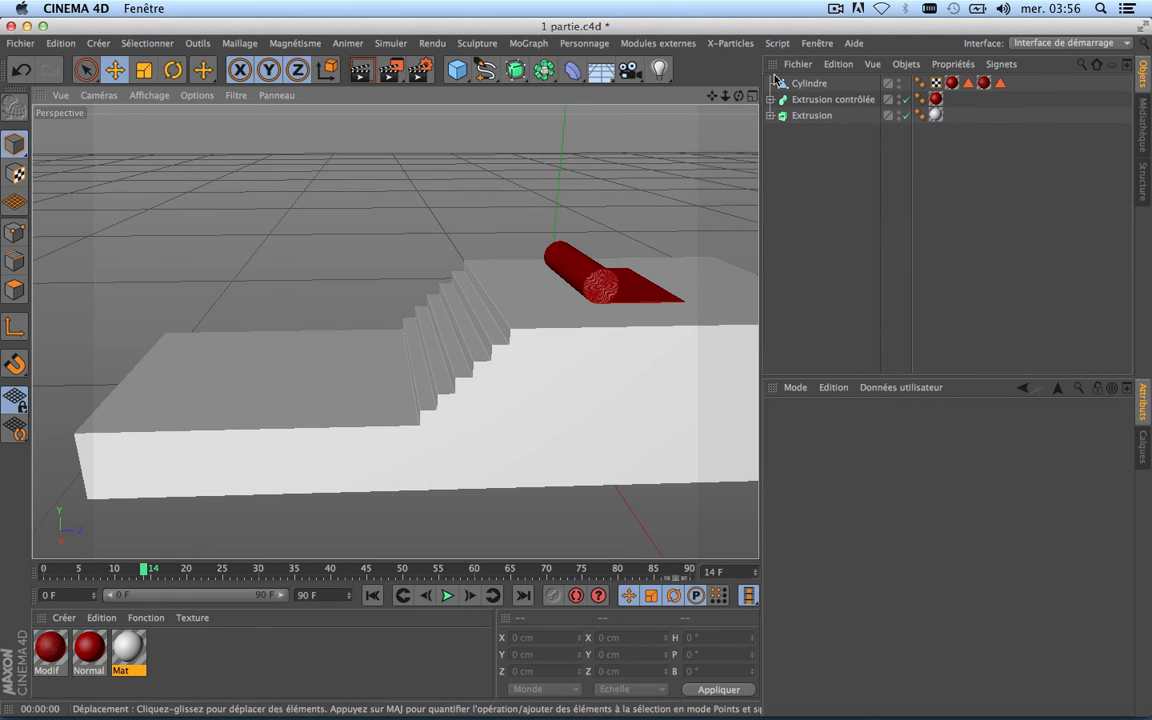
{"action": "left_click_drag", "start_coordinate": [738, 96], "coordinate": [820, 120]}
{"action": "scroll", "coordinate": [595, 184], "scroll_direction": "down", "scroll_amount": 3}
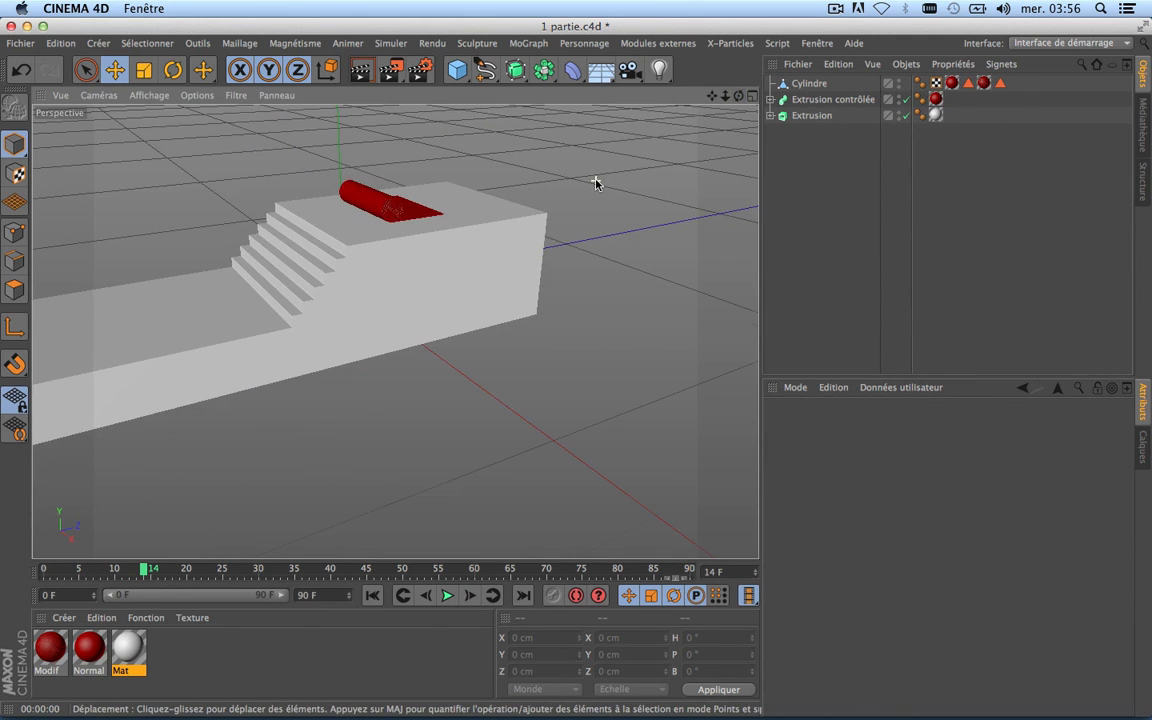
{"action": "left_click", "coordinate": [659, 68]}
{"action": "left_click_drag", "start_coordinate": [320, 205], "coordinate": [345, 114]}
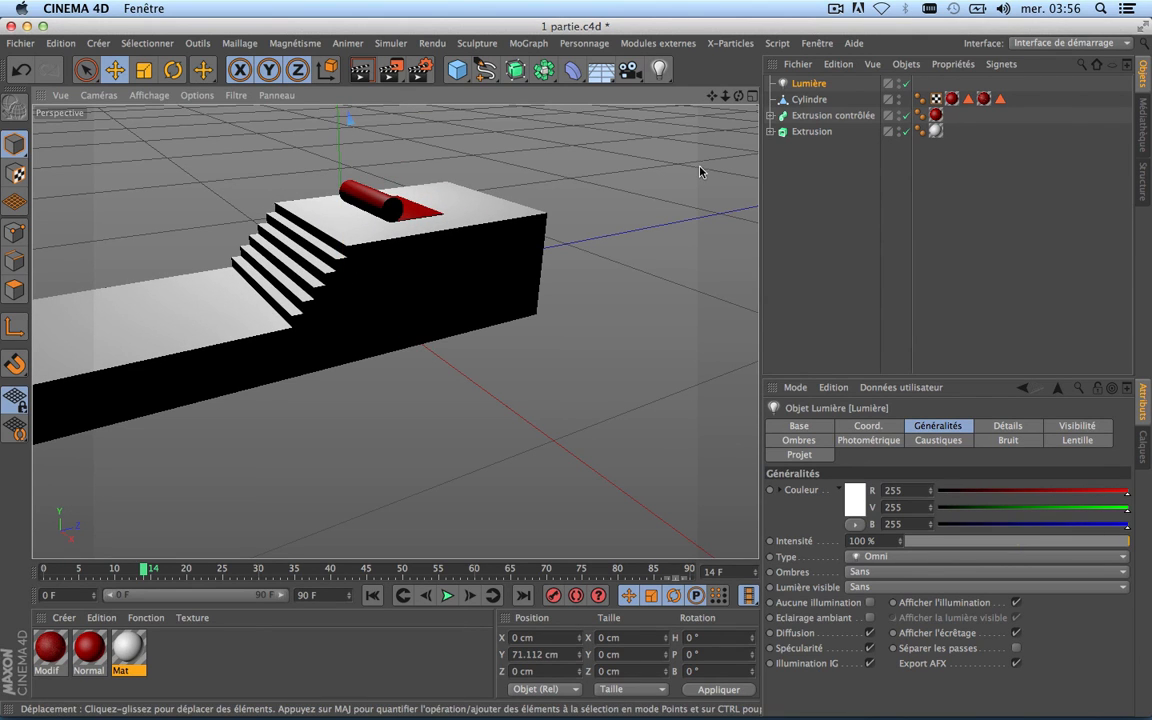
Try a second light of the area type at the scene origin with a view render, and delete it.
{"action": "left_click_drag", "start_coordinate": [659, 68], "coordinate": [874, 118]}
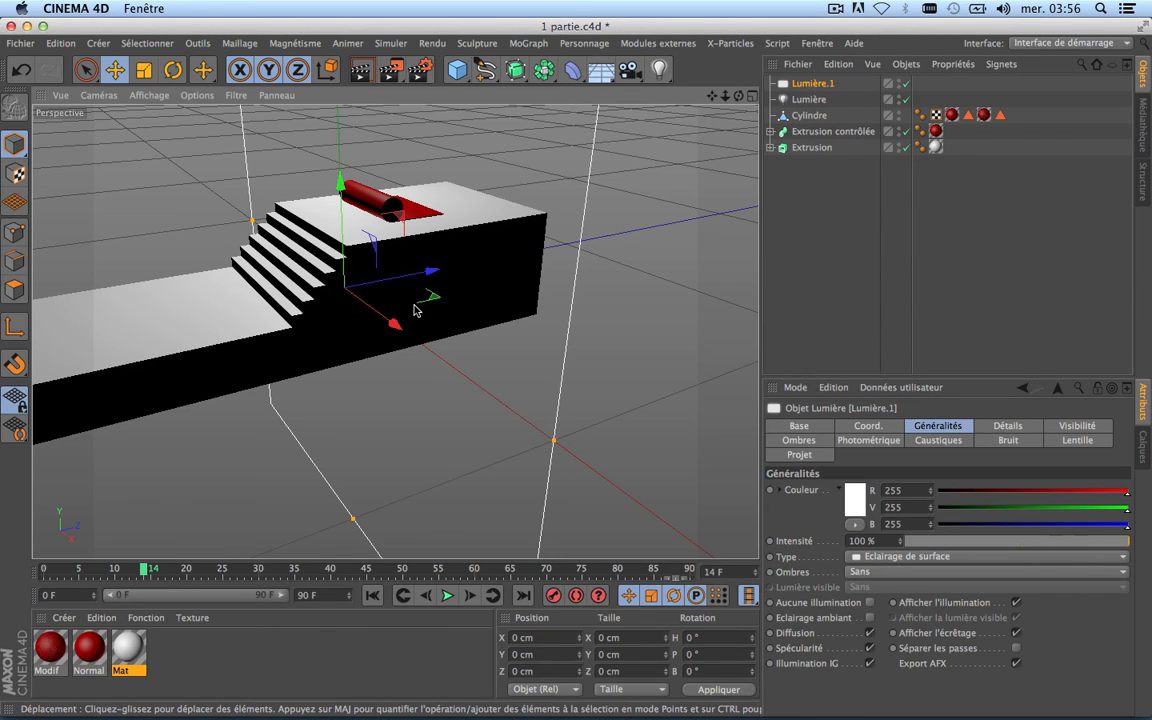
{"action": "scroll", "coordinate": [599, 216], "scroll_direction": "down", "scroll_amount": 5}
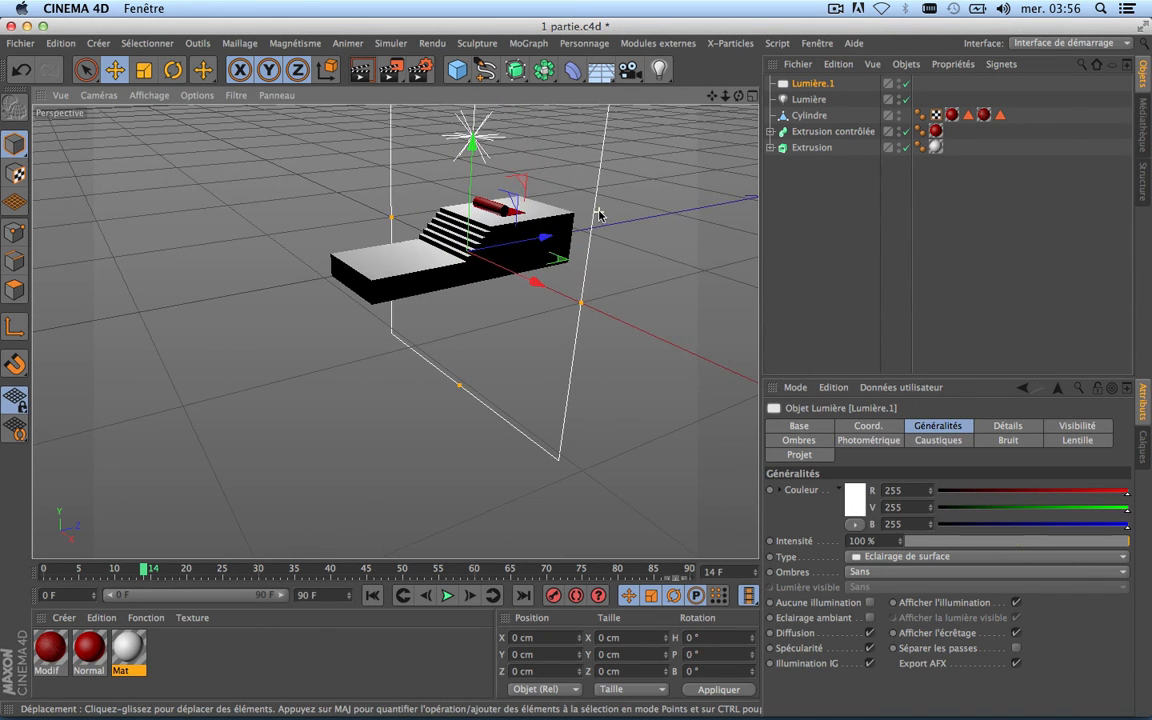
{"action": "left_click", "coordinate": [361, 69]}
{"action": "scroll", "coordinate": [457, 193], "scroll_direction": "up", "scroll_amount": 5}
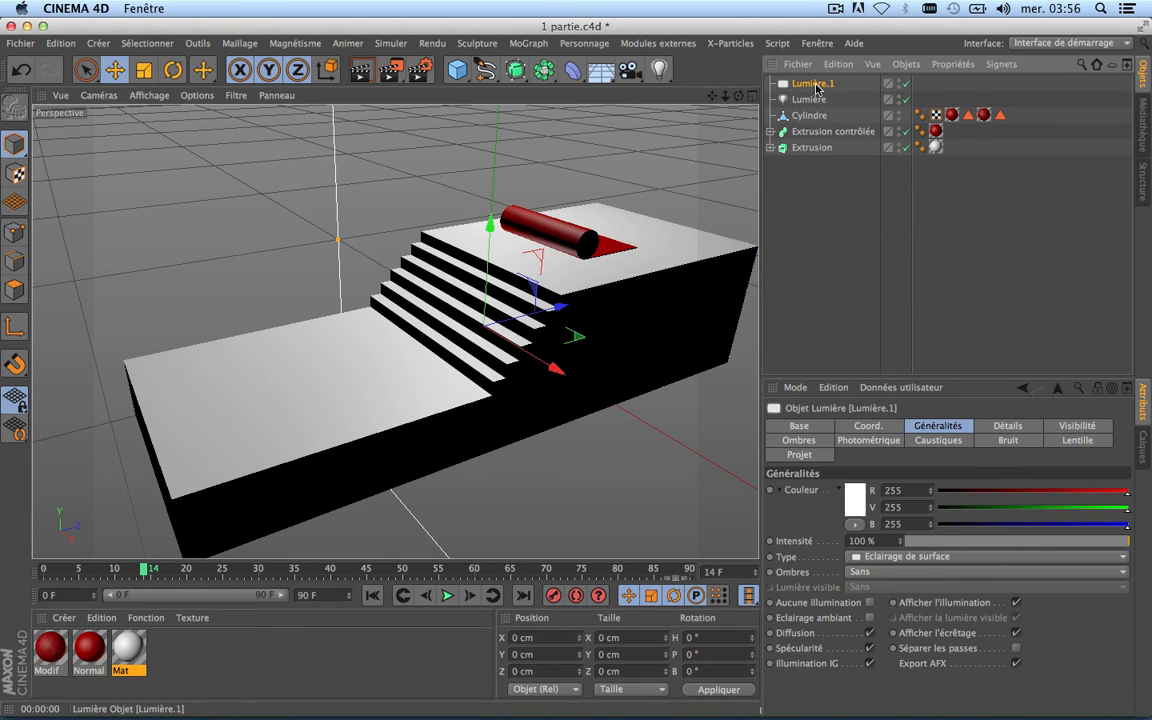
{"action": "key", "text": "Delete"}
{"action": "left_click", "coordinate": [801, 84]}
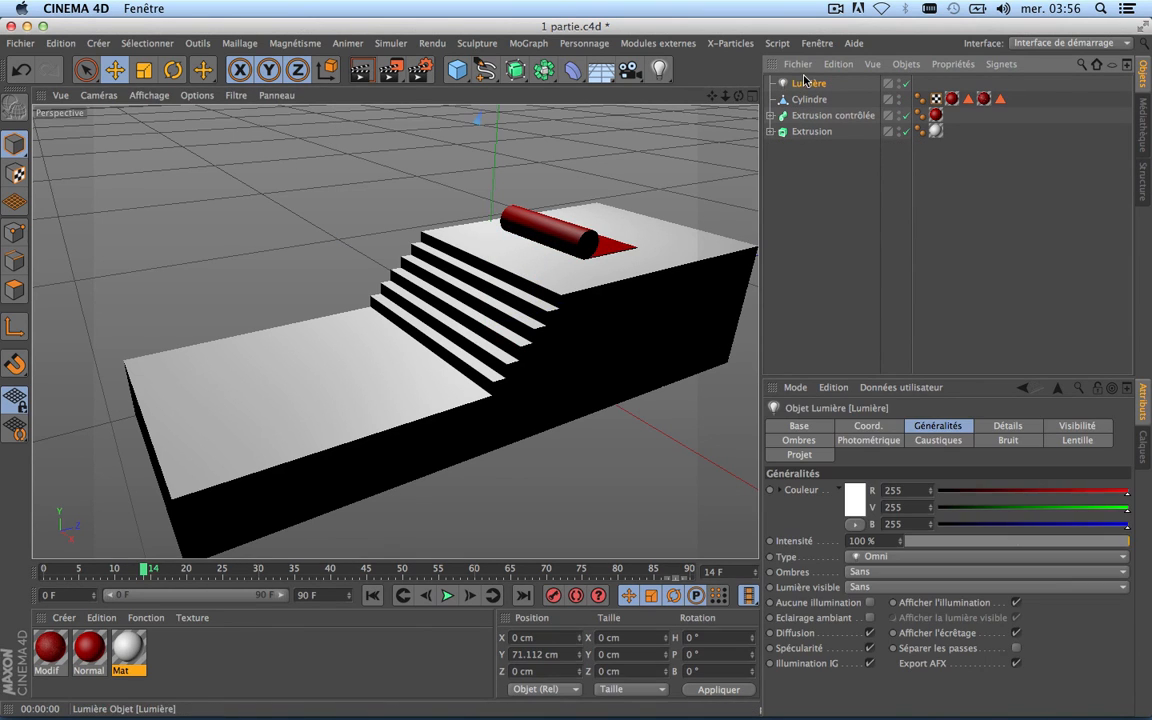
Play the lit carpet animation up to frame 76 and render the perspective view.
{"action": "left_click", "coordinate": [448, 596]}
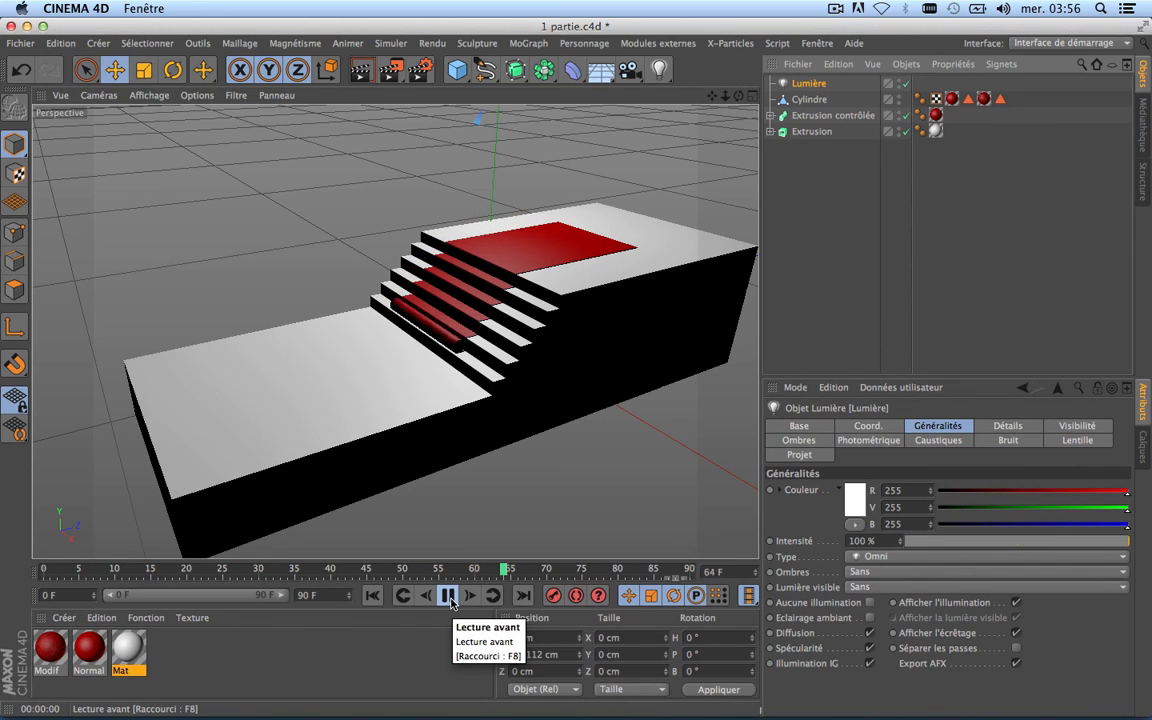
{"action": "left_click", "coordinate": [448, 596]}
{"action": "left_click", "coordinate": [362, 70]}
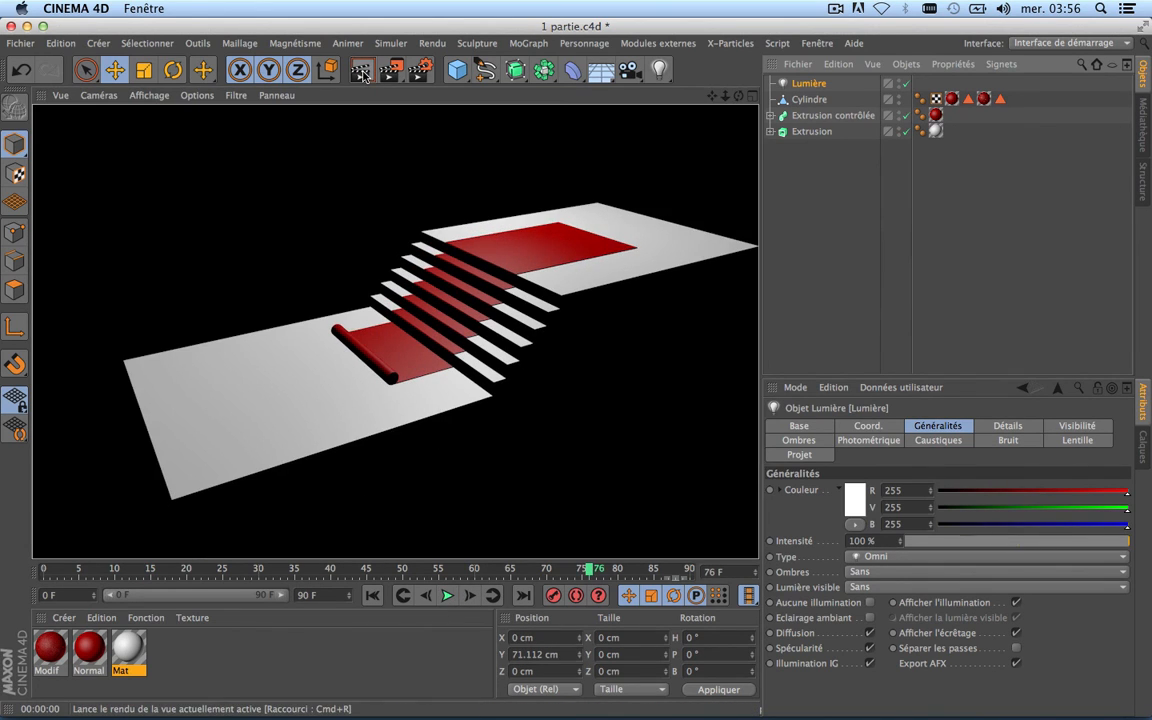
Examine the lit carpet and its roll on the stairs and lower floor up close from several angles.
{"action": "scroll", "coordinate": [470, 265], "scroll_direction": "up", "scroll_amount": 5}
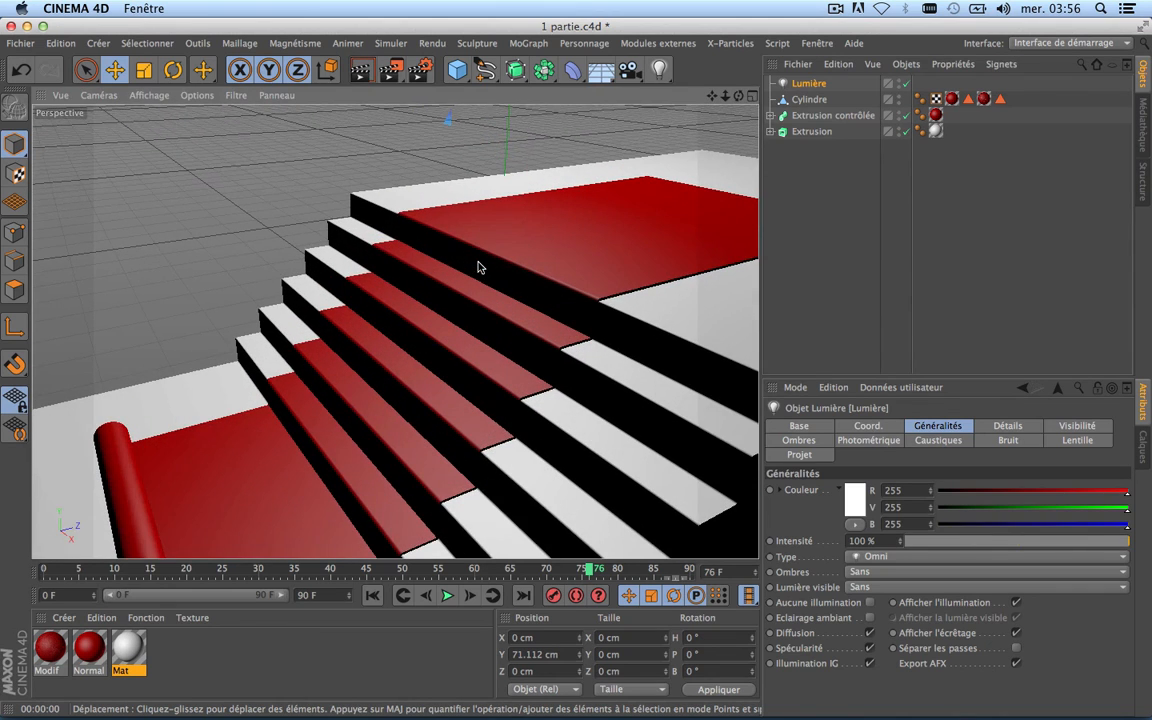
{"action": "left_click_drag", "start_coordinate": [739, 96], "coordinate": [880, 96]}
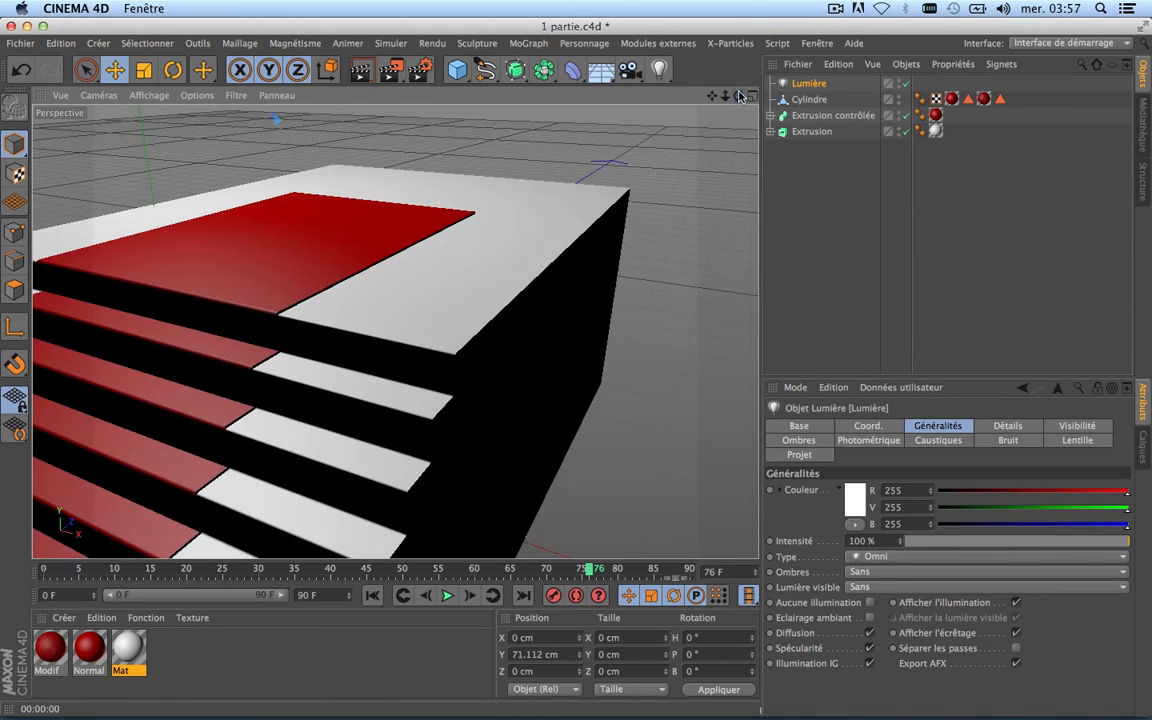
{"action": "left_click_drag", "start_coordinate": [711, 96], "coordinate": [918, 84]}
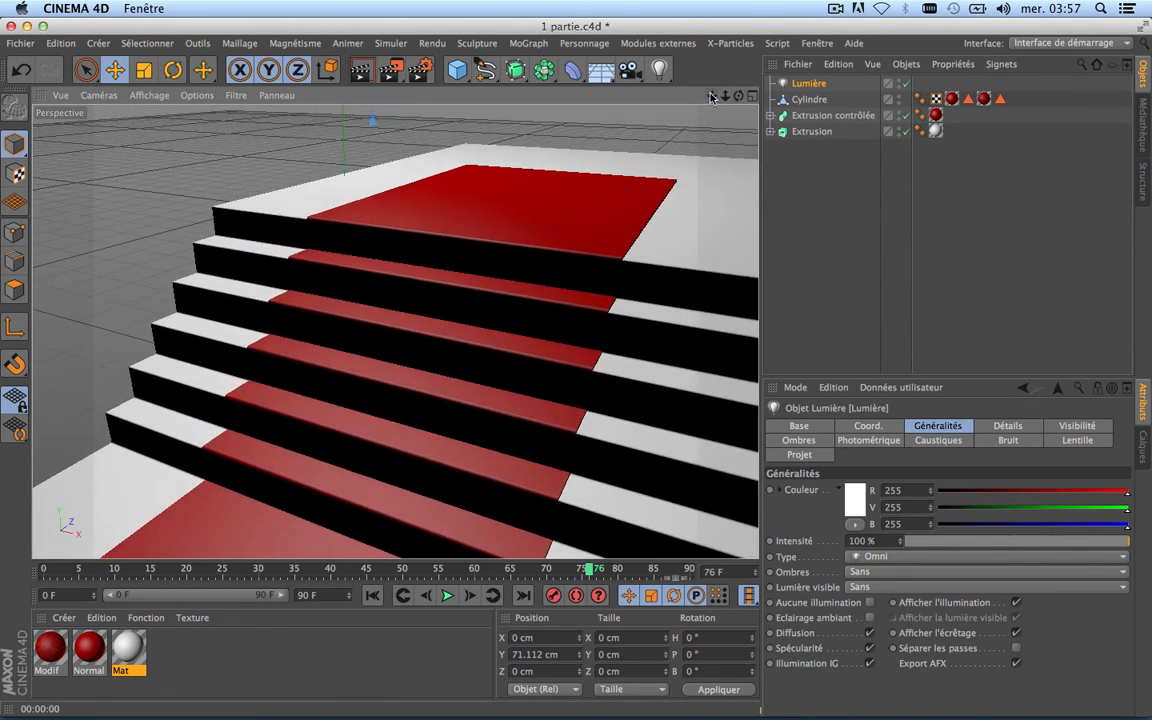
{"action": "scroll", "coordinate": [535, 291], "scroll_direction": "down", "scroll_amount": 3}
{"action": "scroll", "coordinate": [535, 291], "scroll_direction": "down", "scroll_amount": 2}
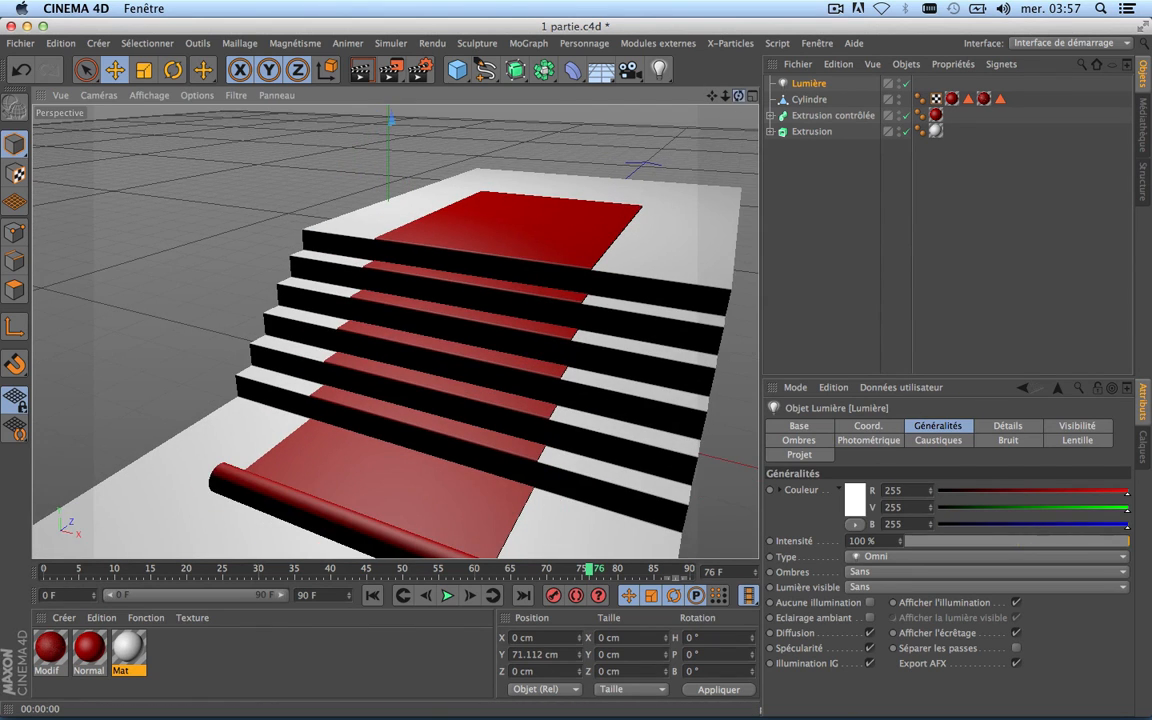
{"action": "left_click_drag", "start_coordinate": [738, 96], "coordinate": [465, 102]}
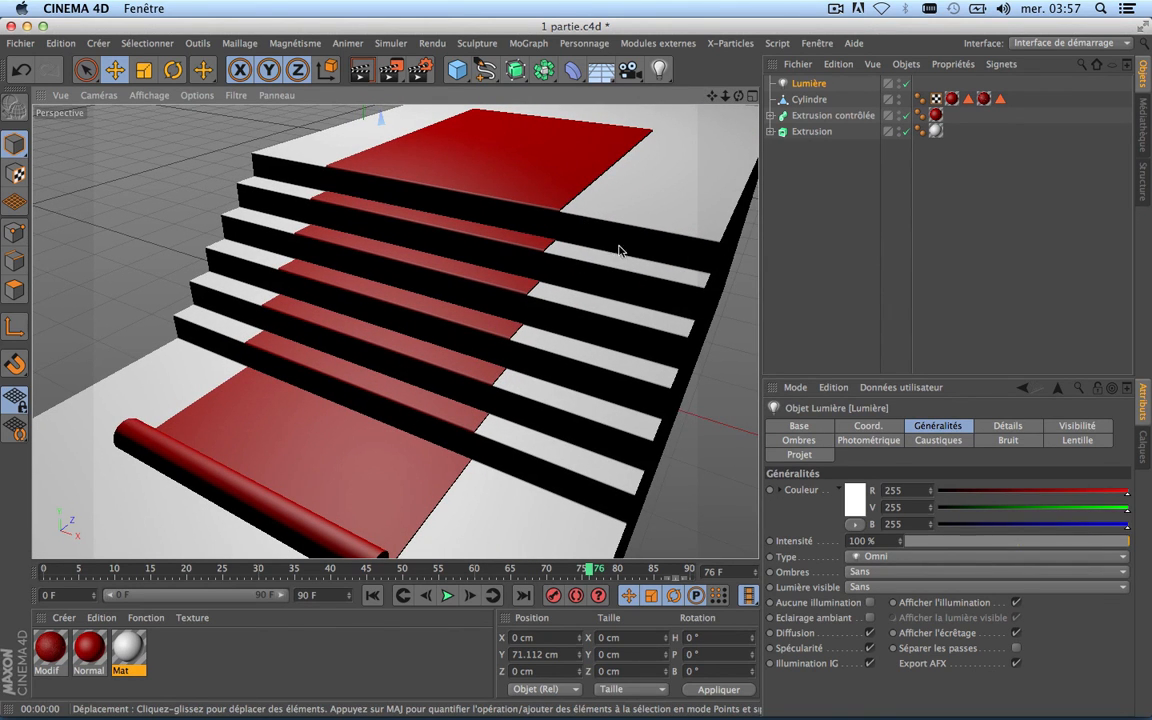
{"action": "left_click_drag", "start_coordinate": [738, 96], "coordinate": [708, 100]}
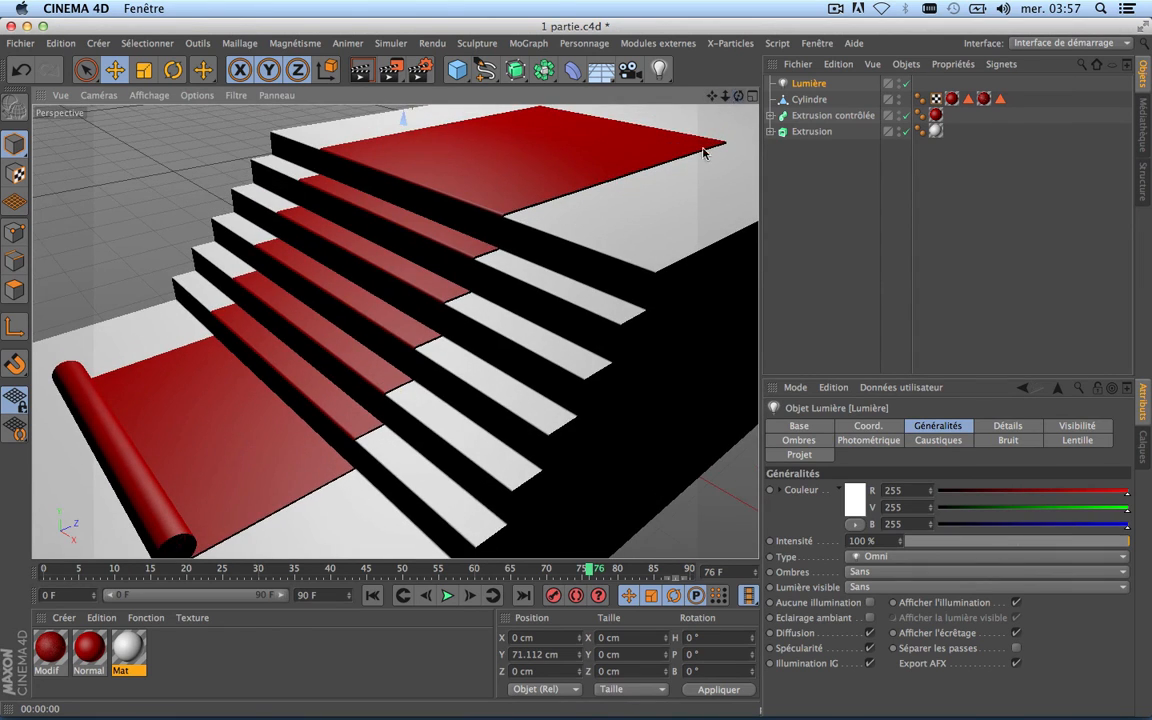
{"action": "left_click_drag", "start_coordinate": [703, 152], "coordinate": [398, 329], "text": "alt"}
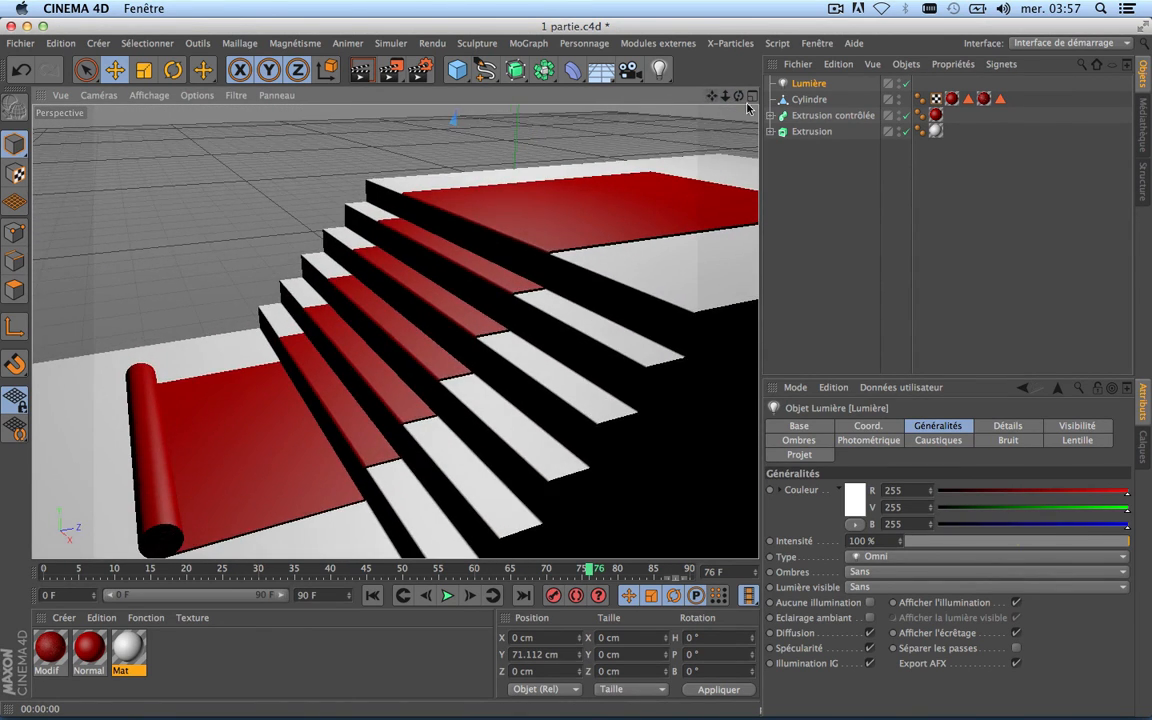
{"action": "left_click_drag", "start_coordinate": [738, 96], "coordinate": [722, 155]}
{"action": "scroll", "coordinate": [513, 238], "scroll_direction": "down", "scroll_amount": 5}
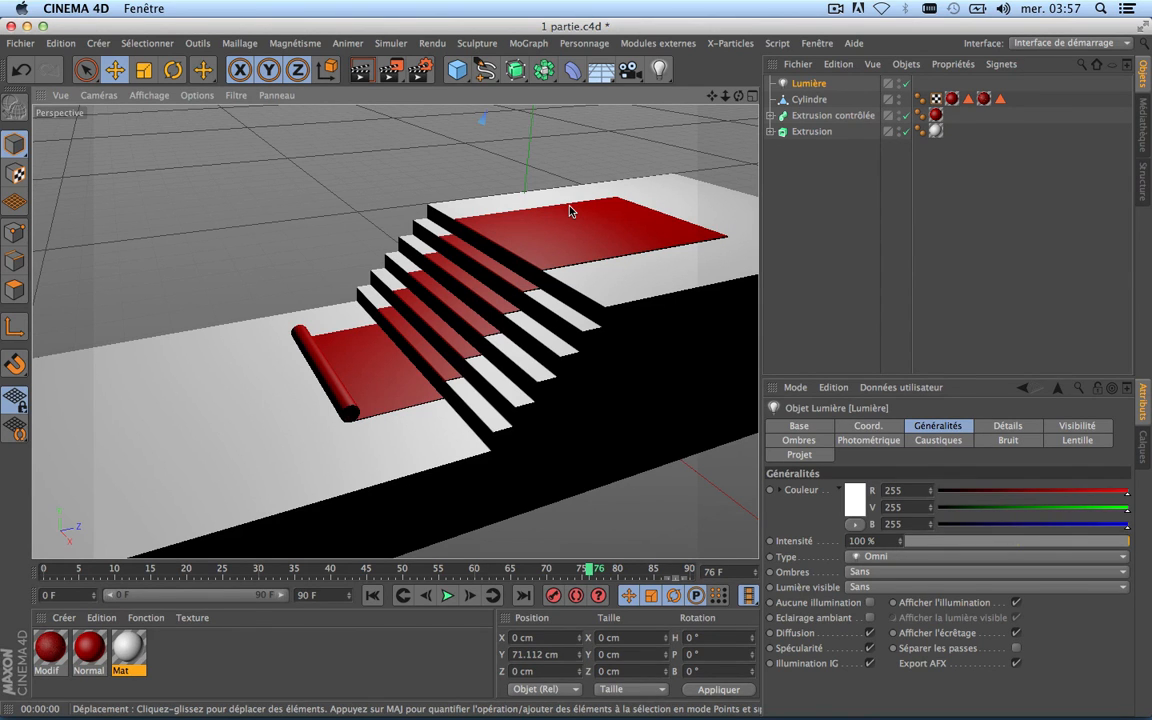
{"action": "scroll", "coordinate": [570, 210], "scroll_direction": "down", "scroll_amount": 5}
{"action": "scroll", "coordinate": [570, 210], "scroll_direction": "up", "scroll_amount": 6}
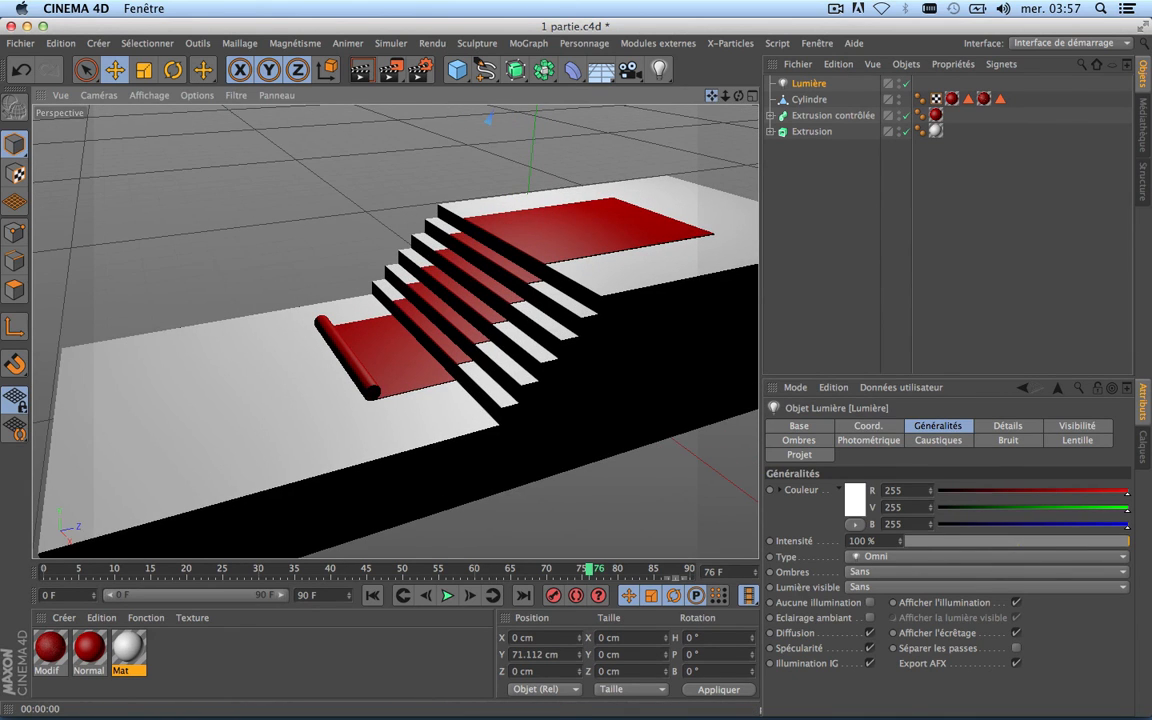
{"action": "left_click_drag", "start_coordinate": [711, 95], "coordinate": [711, 96]}
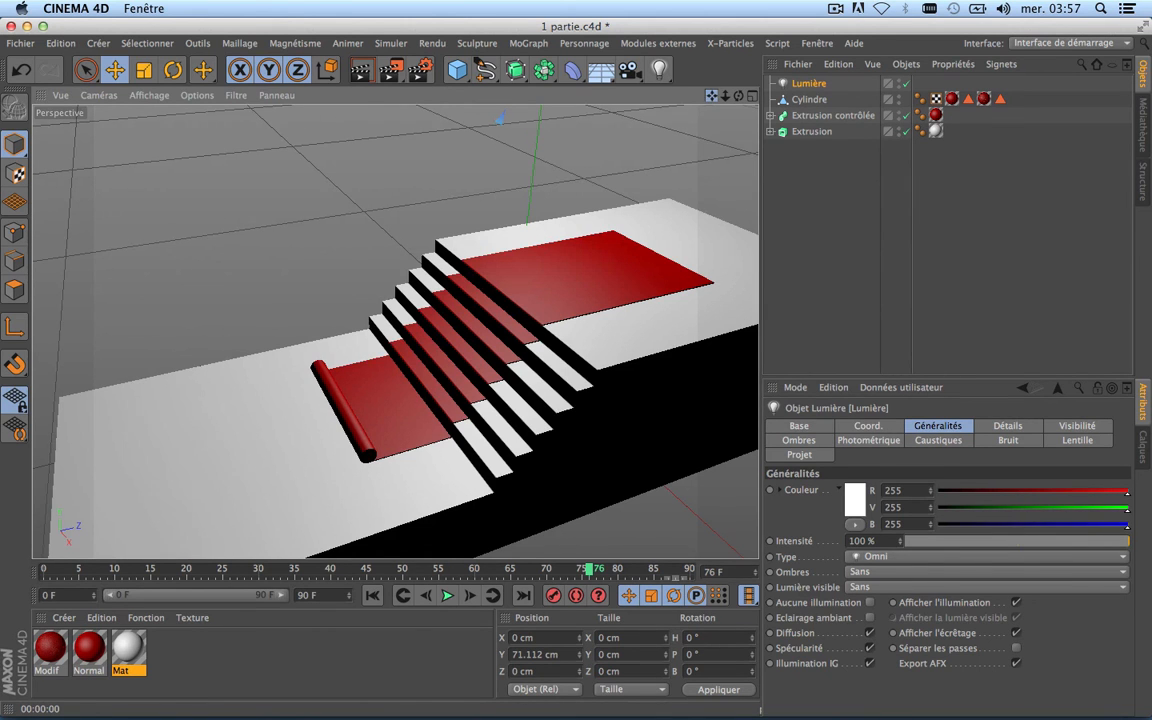
{"action": "mouse_move", "coordinate": [711, 95]}
{"action": "left_mouse_down"}
{"action": "mouse_move", "coordinate": [739, 97]}
{"action": "mouse_move", "coordinate": [711, 95]}
{"action": "left_mouse_up"}
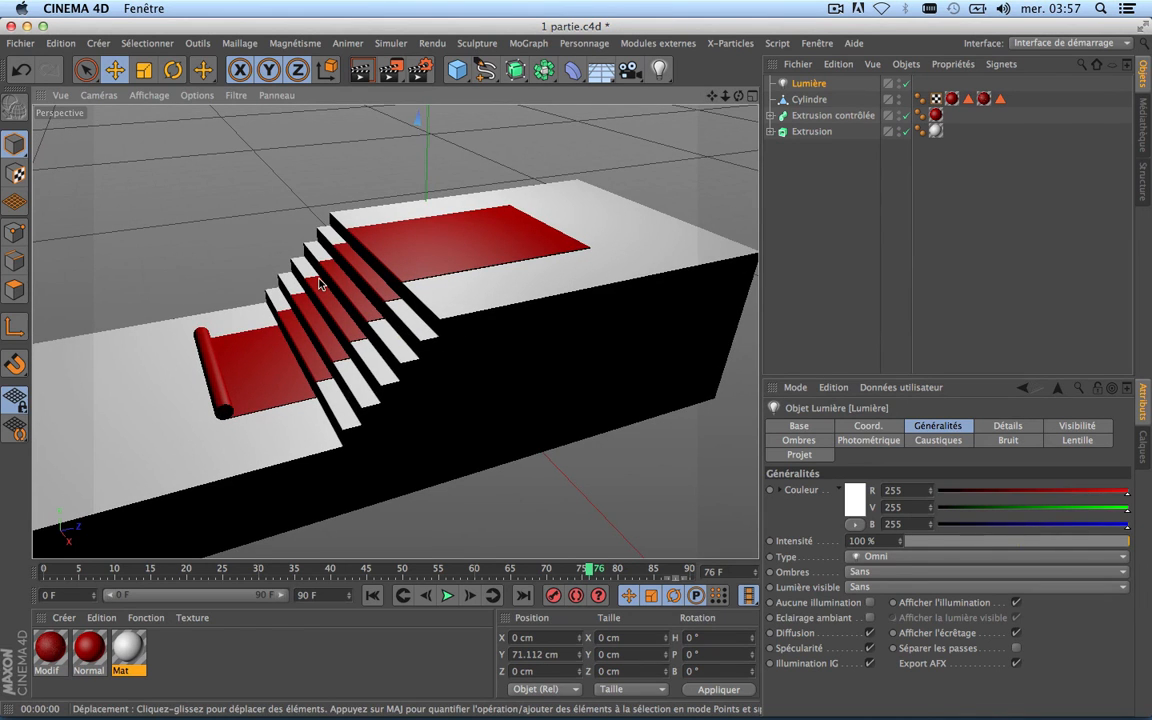
{"action": "scroll", "coordinate": [320, 283], "scroll_direction": "up", "scroll_amount": 3}
{"action": "scroll", "coordinate": [320, 283], "scroll_direction": "down", "scroll_amount": 5}
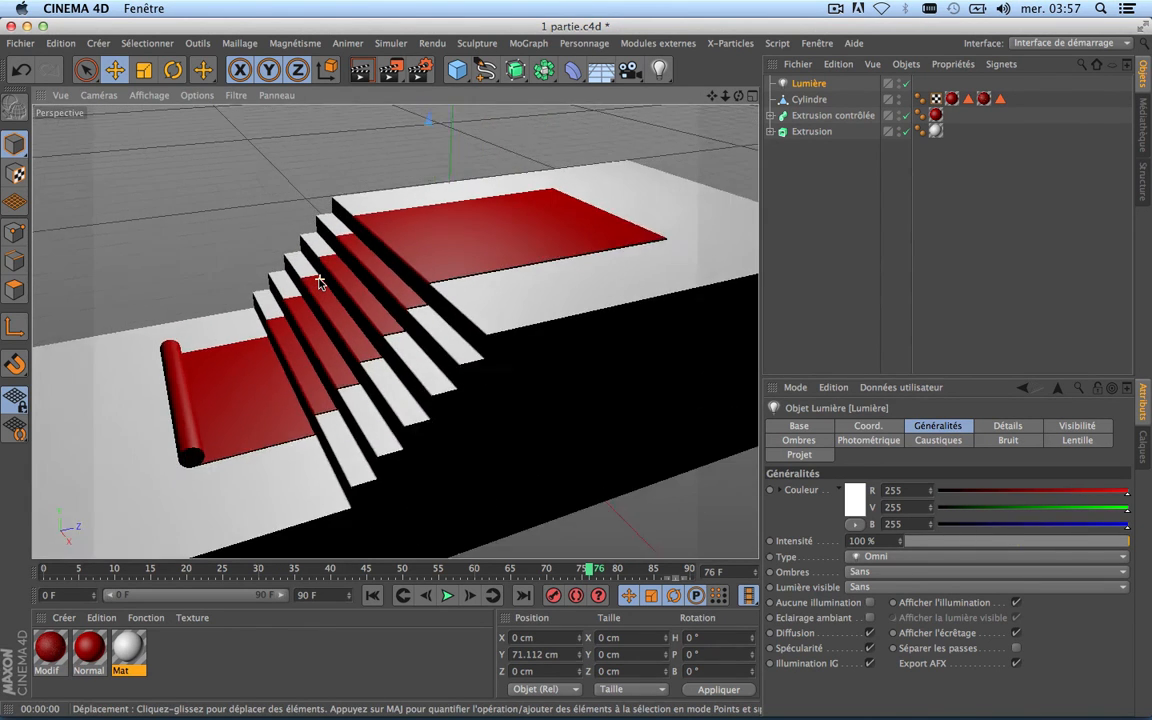
{"action": "scroll", "coordinate": [320, 283], "scroll_direction": "up", "scroll_amount": 4}
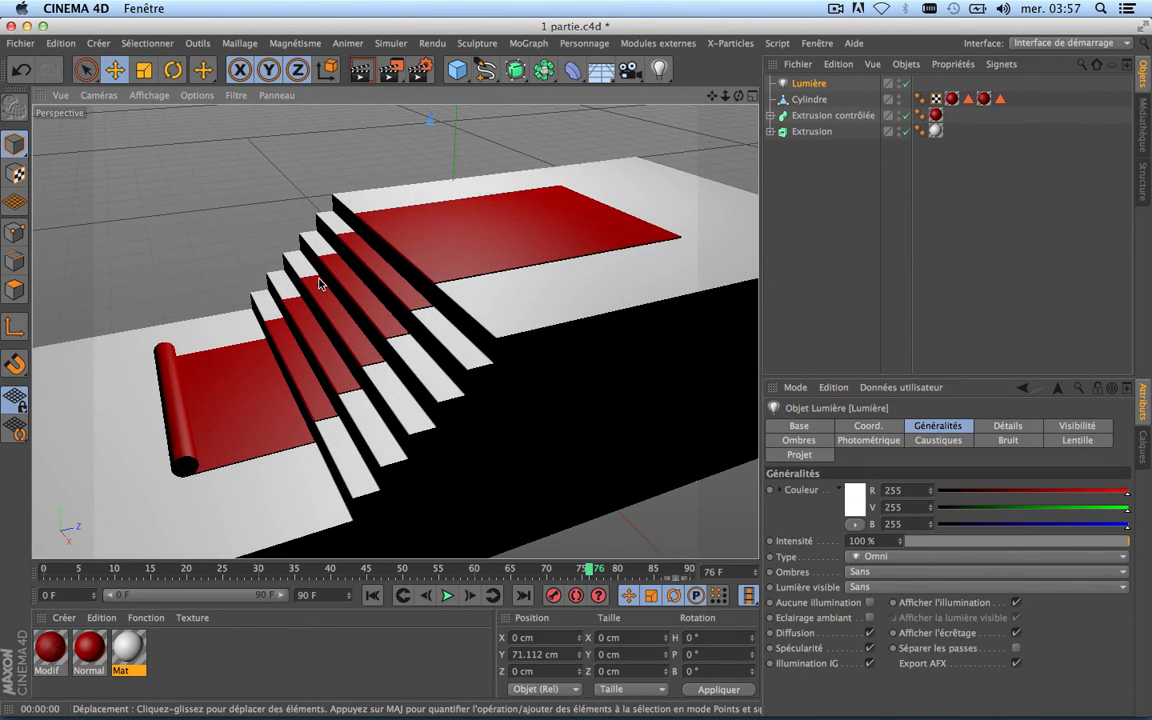
{"action": "scroll", "coordinate": [320, 283], "scroll_direction": "down", "scroll_amount": 3}
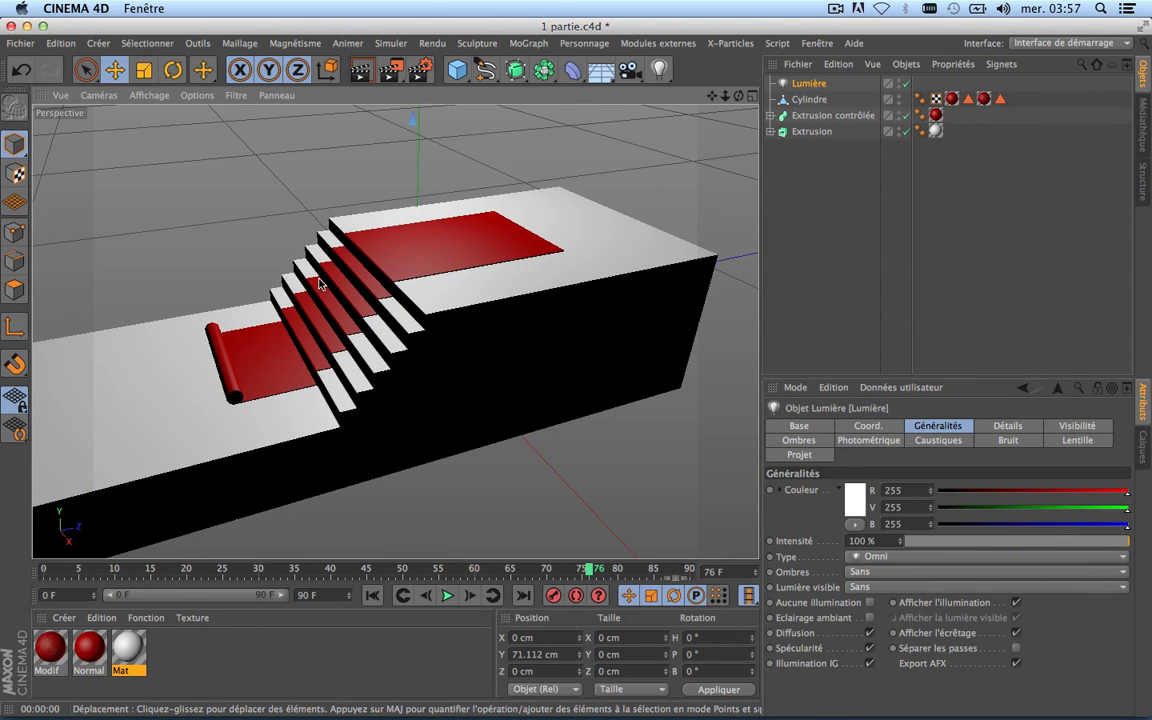